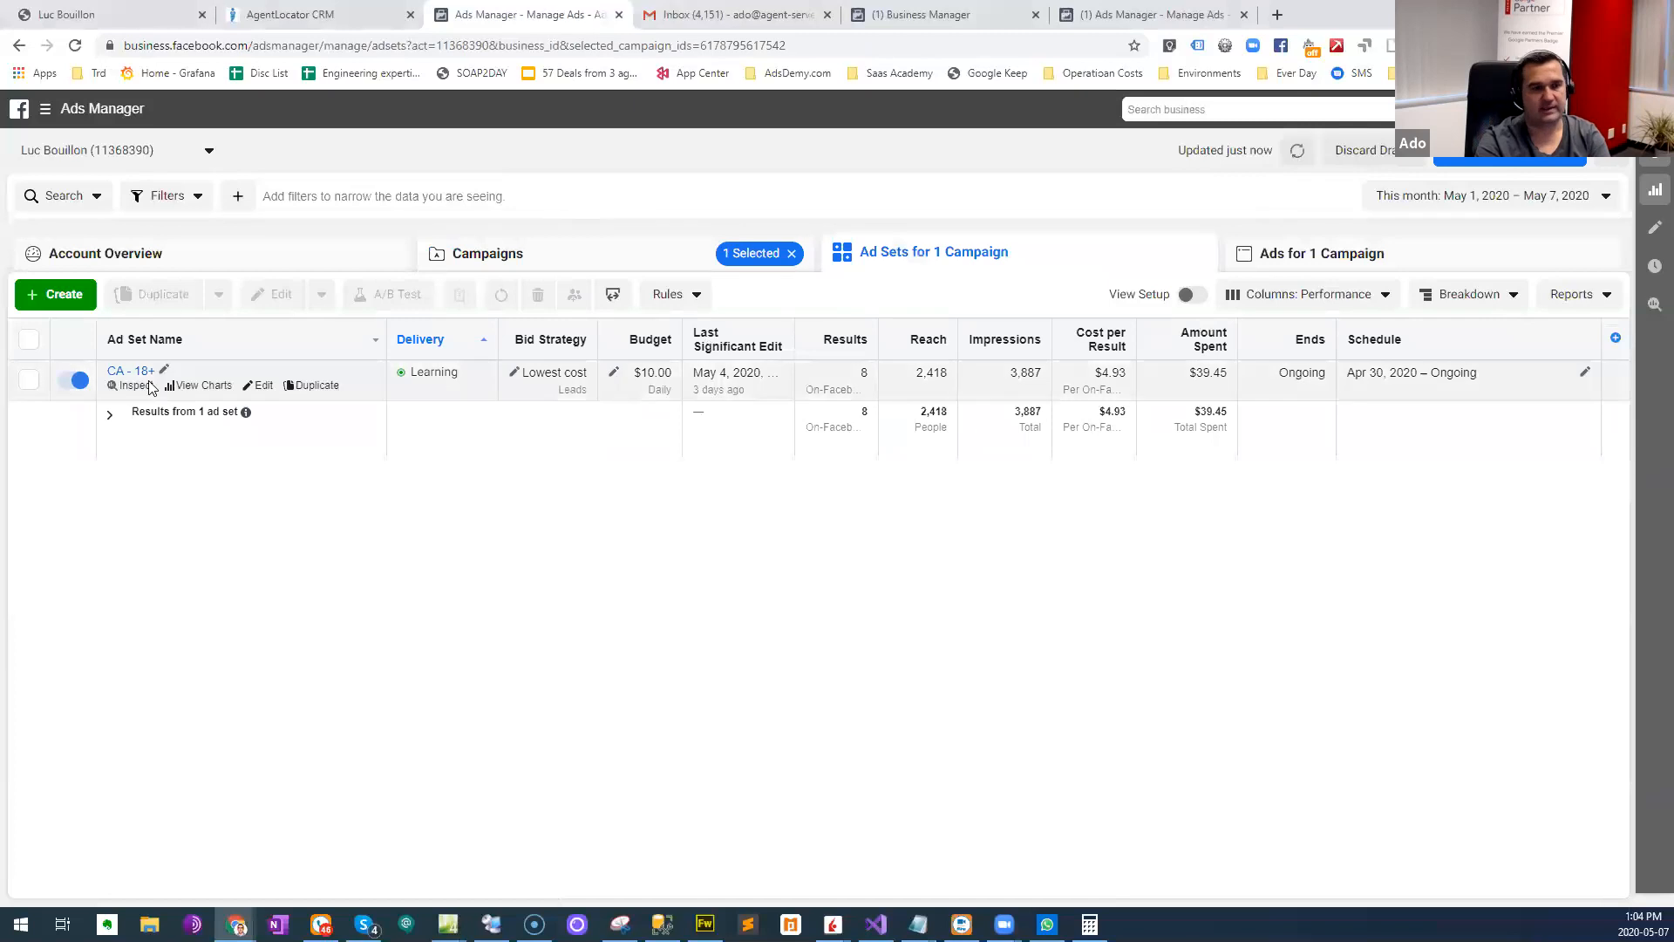
- Open the ad inside the CA - 18+ ad set for editing and view it as a Facebook post with comments
{"action": "left_click", "coordinate": [262, 386]}
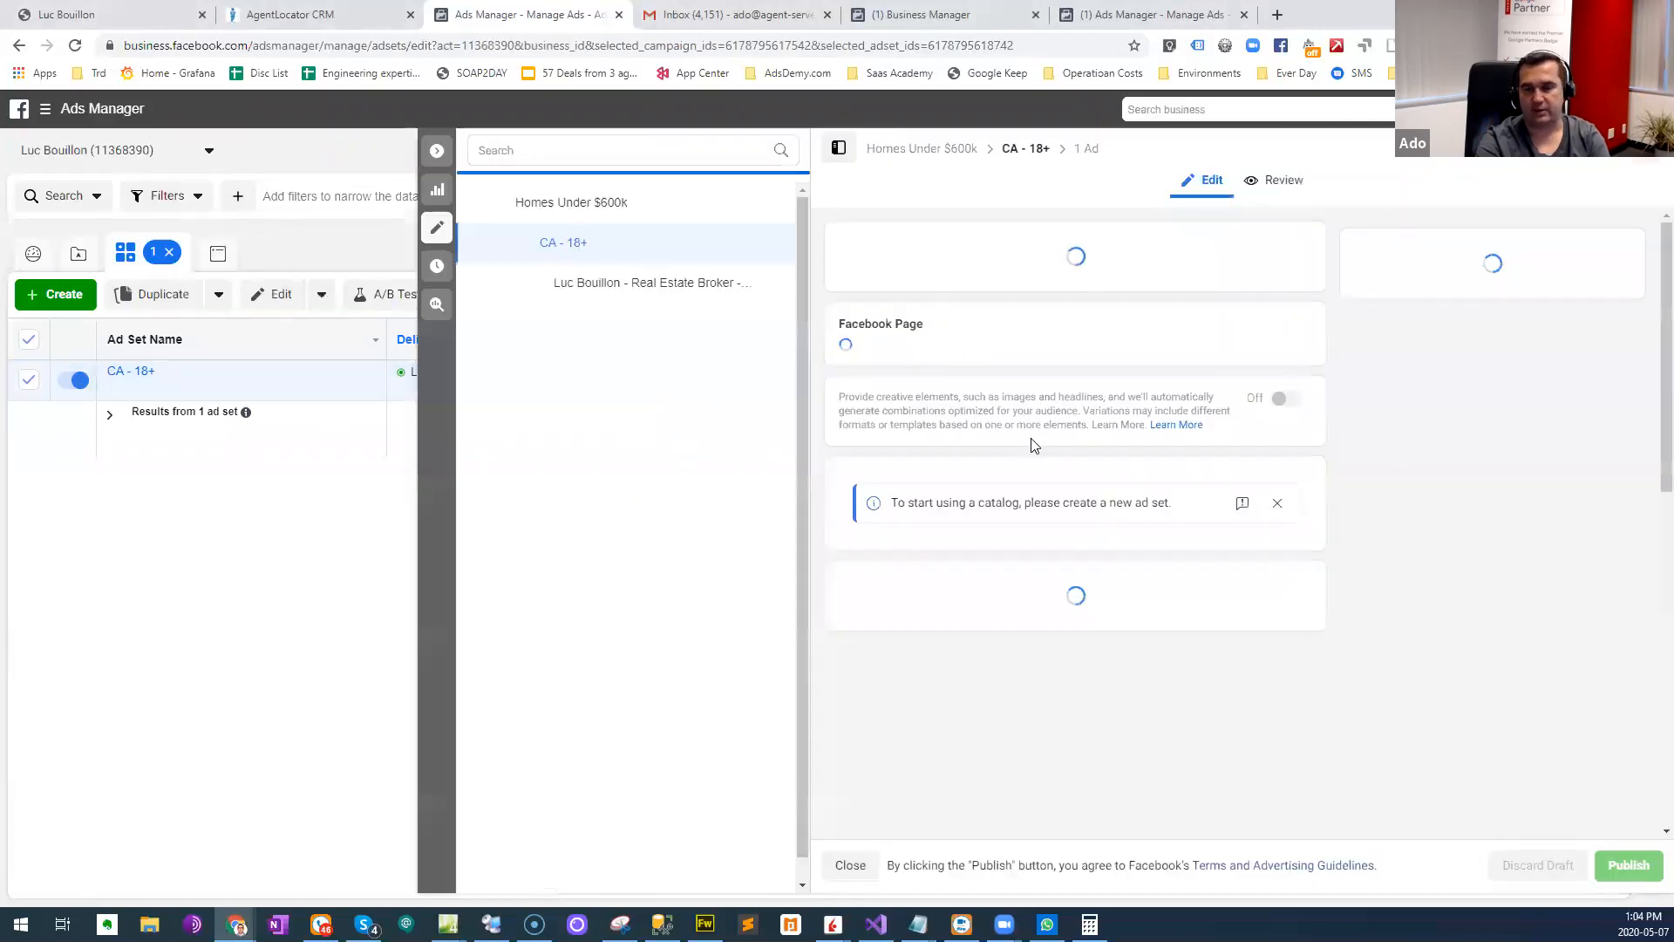
{"action": "left_click", "coordinate": [675, 286]}
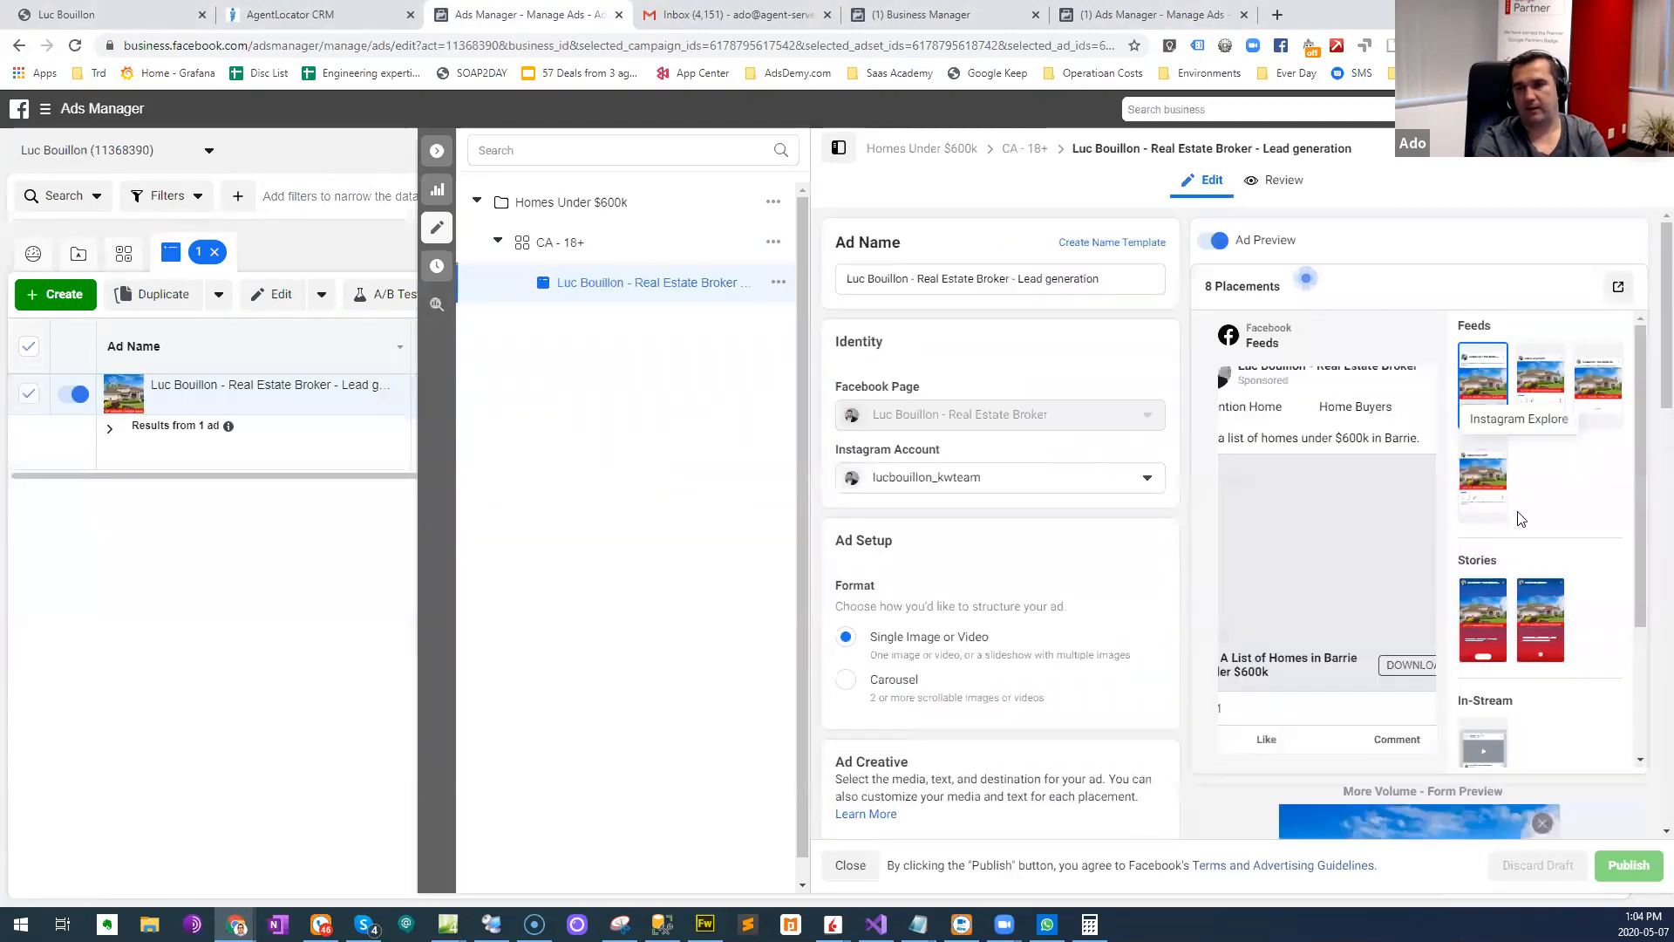
{"action": "left_click", "coordinate": [1539, 382]}
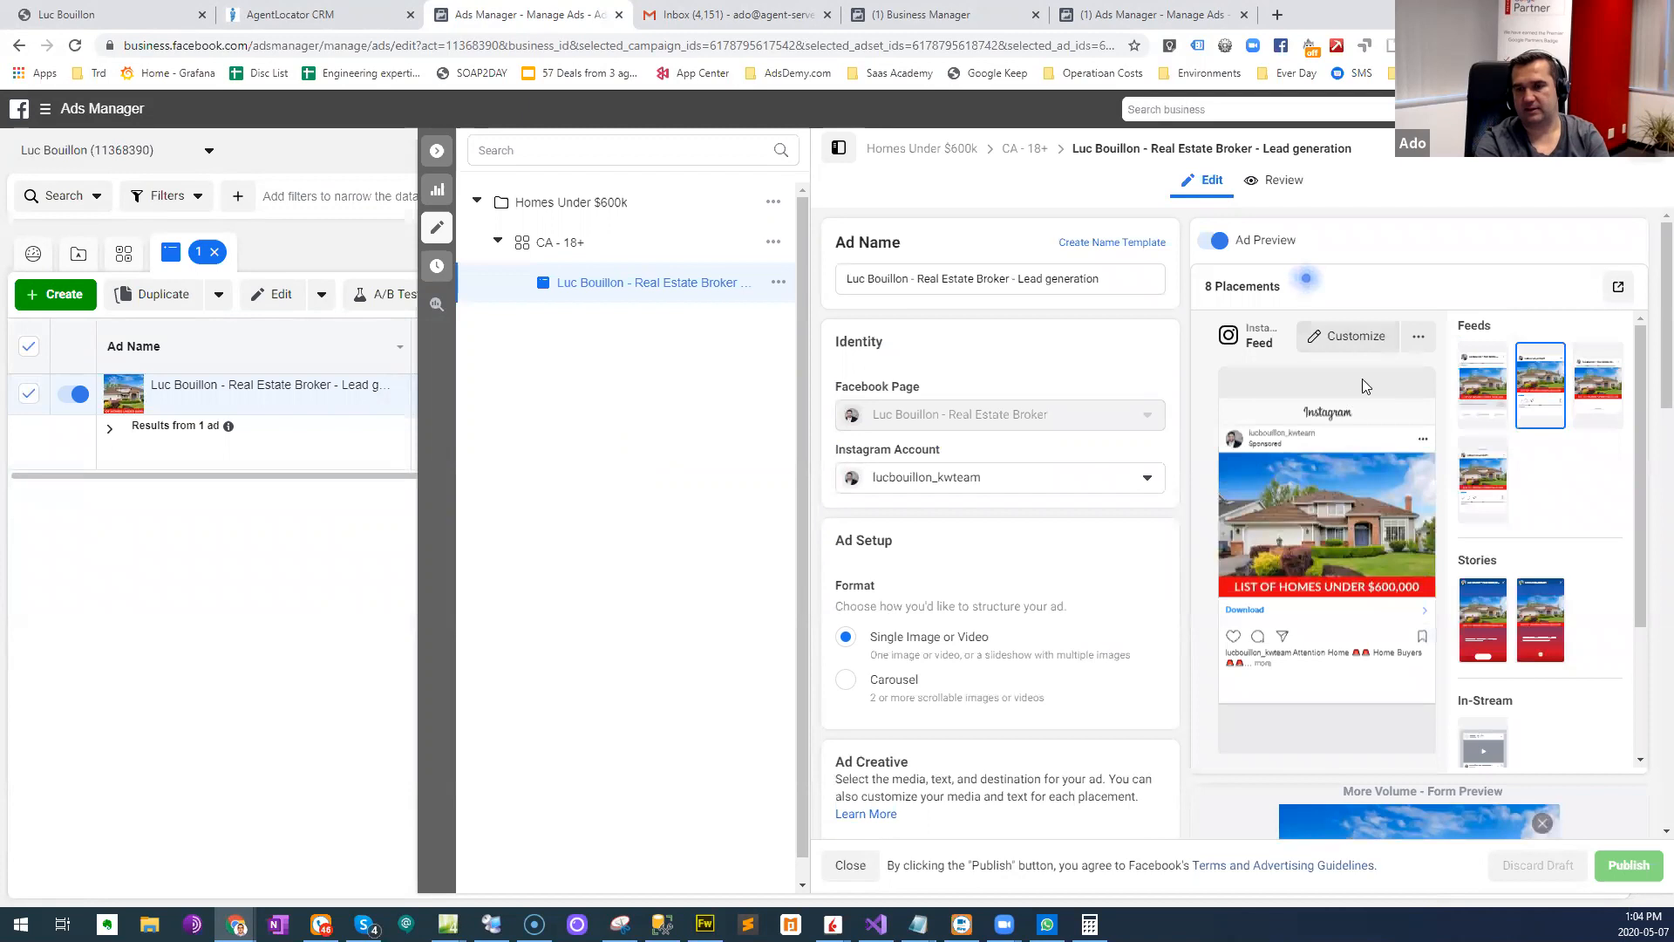
{"action": "left_click", "coordinate": [1620, 288]}
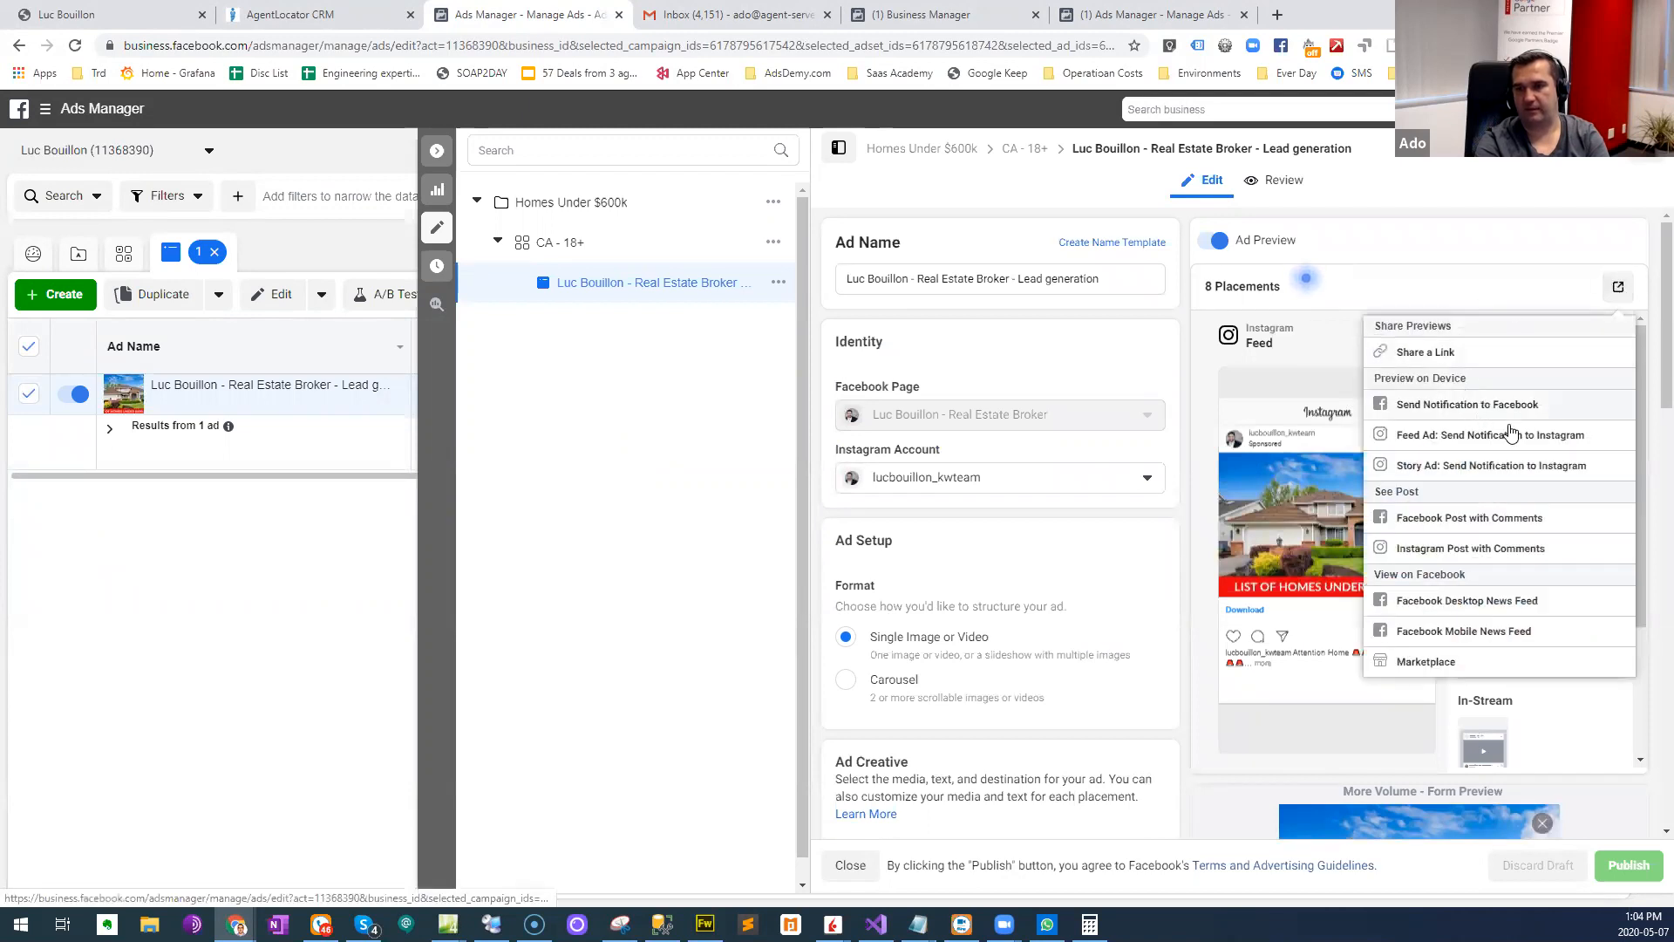
{"action": "left_click", "coordinate": [1511, 520]}
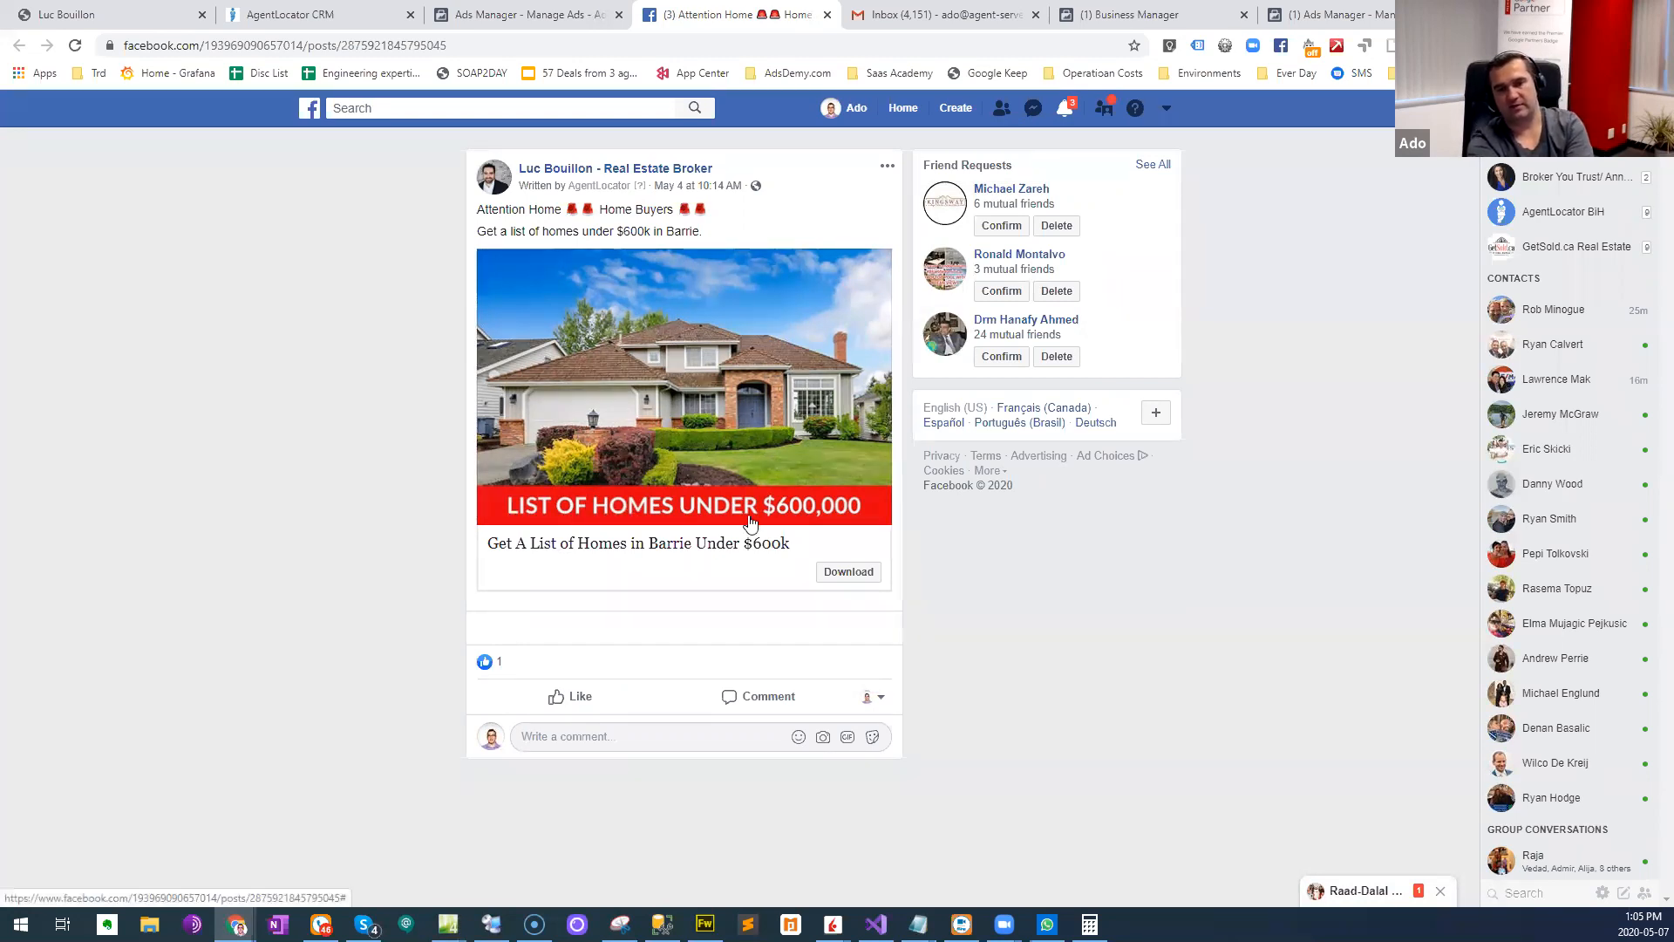
- Open the post's Download lead form, dismiss the form and the chat window, and bring the form up again
{"action": "left_click", "coordinate": [859, 575]}
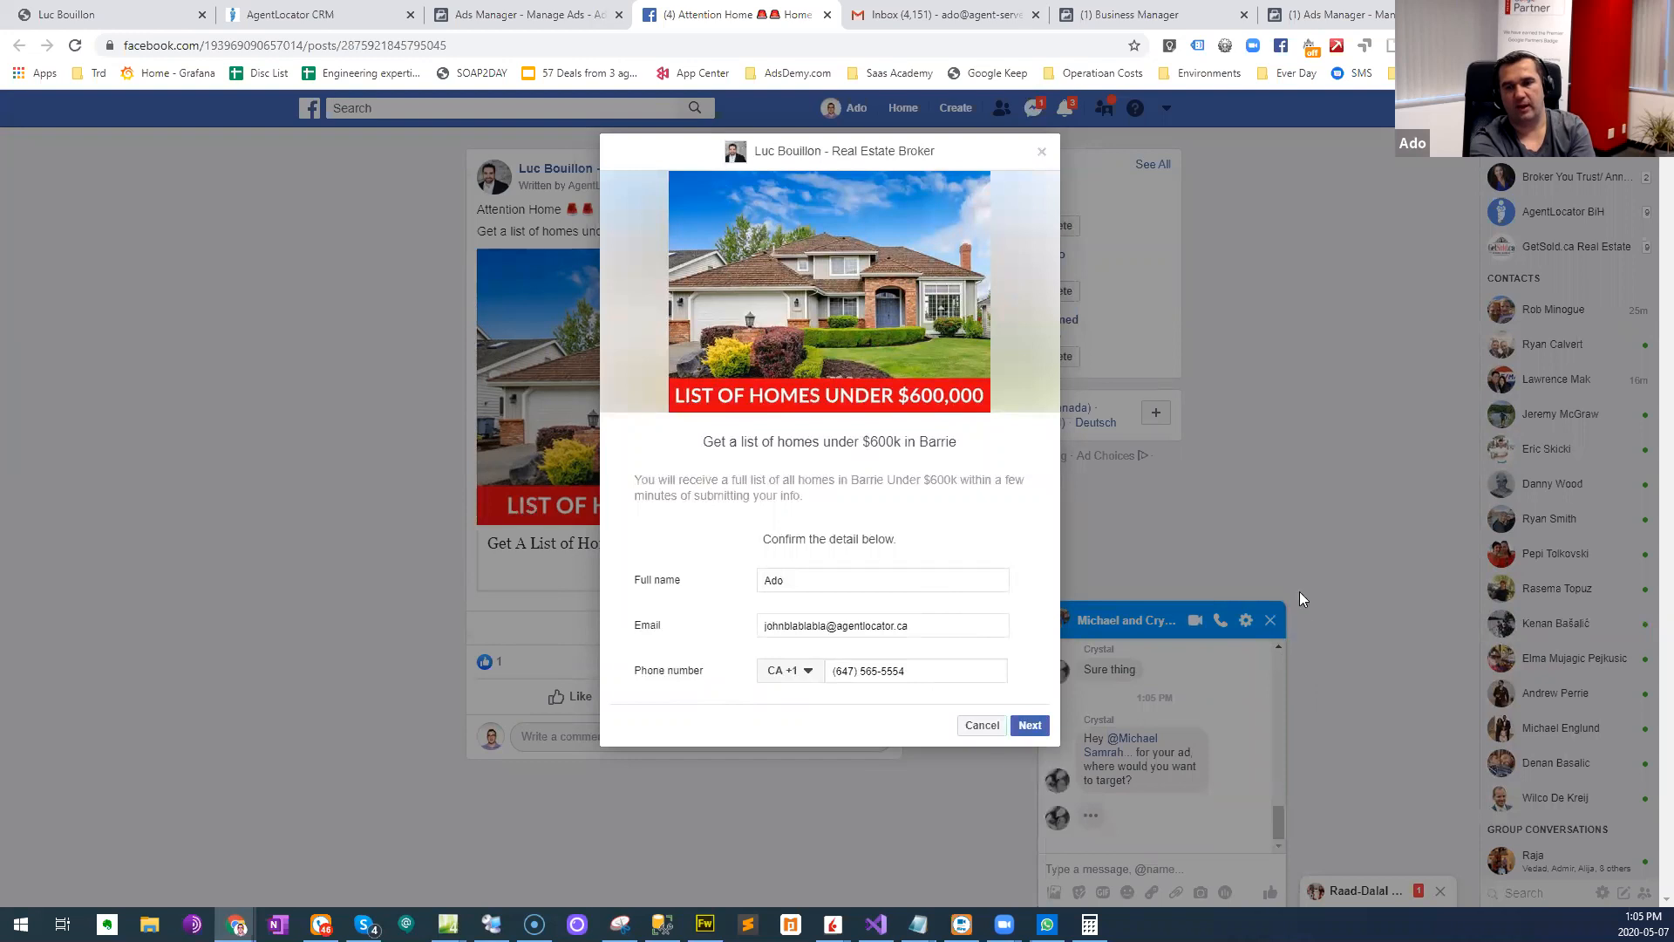
{"action": "left_click", "coordinate": [1042, 155]}
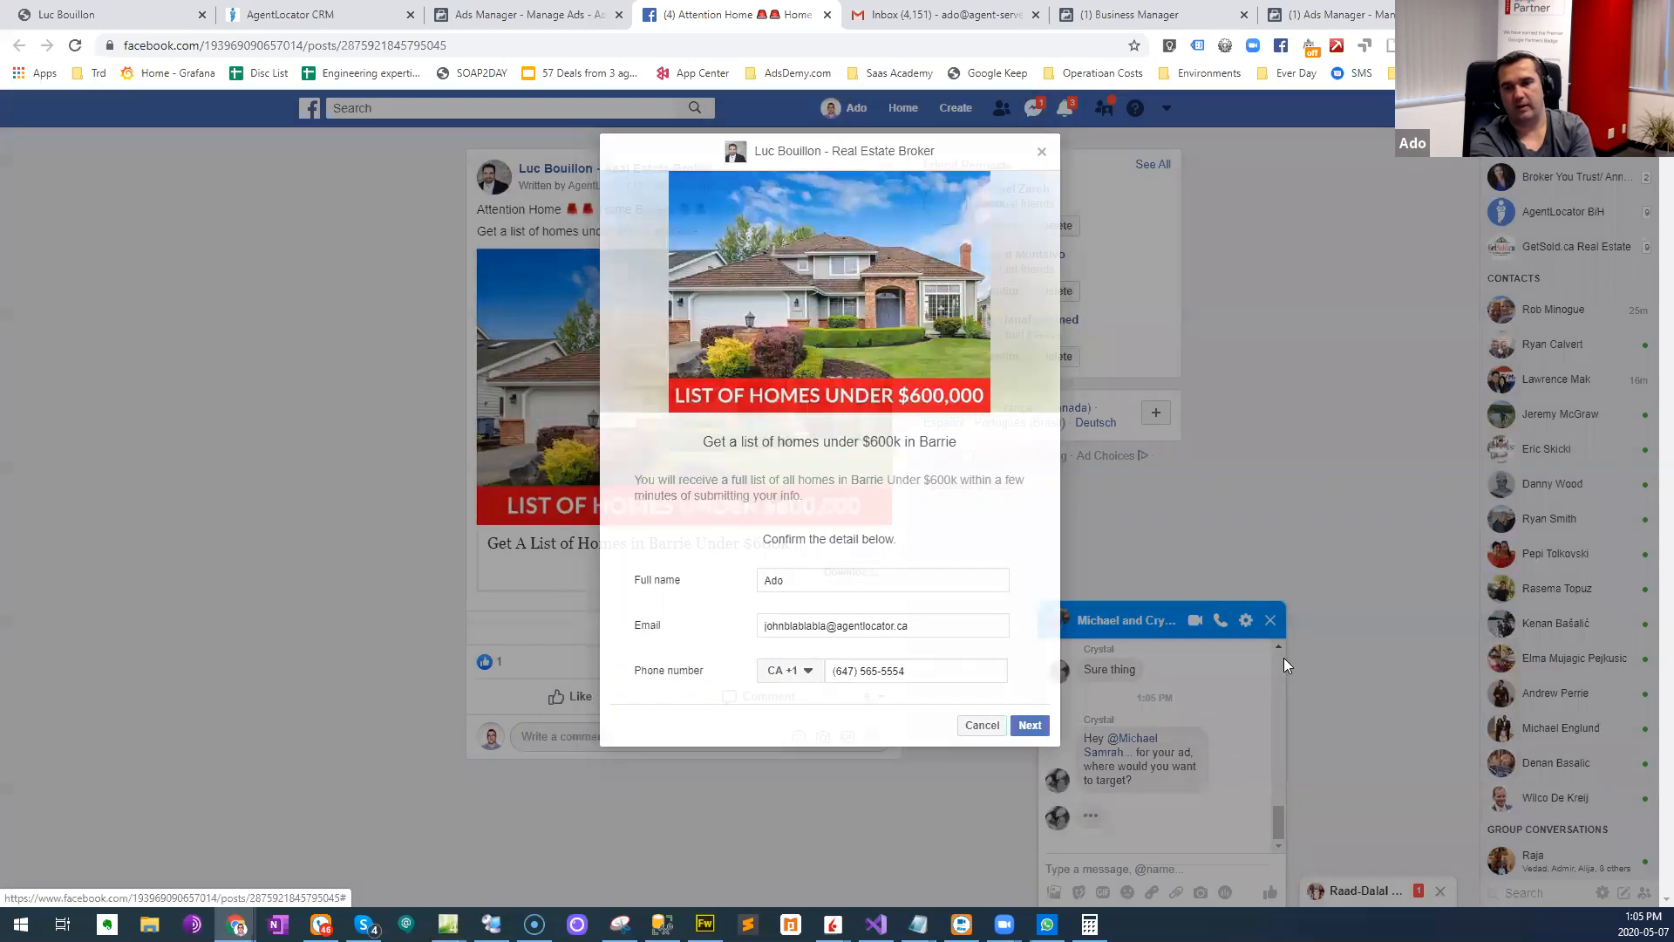
{"action": "left_click", "coordinate": [1270, 621]}
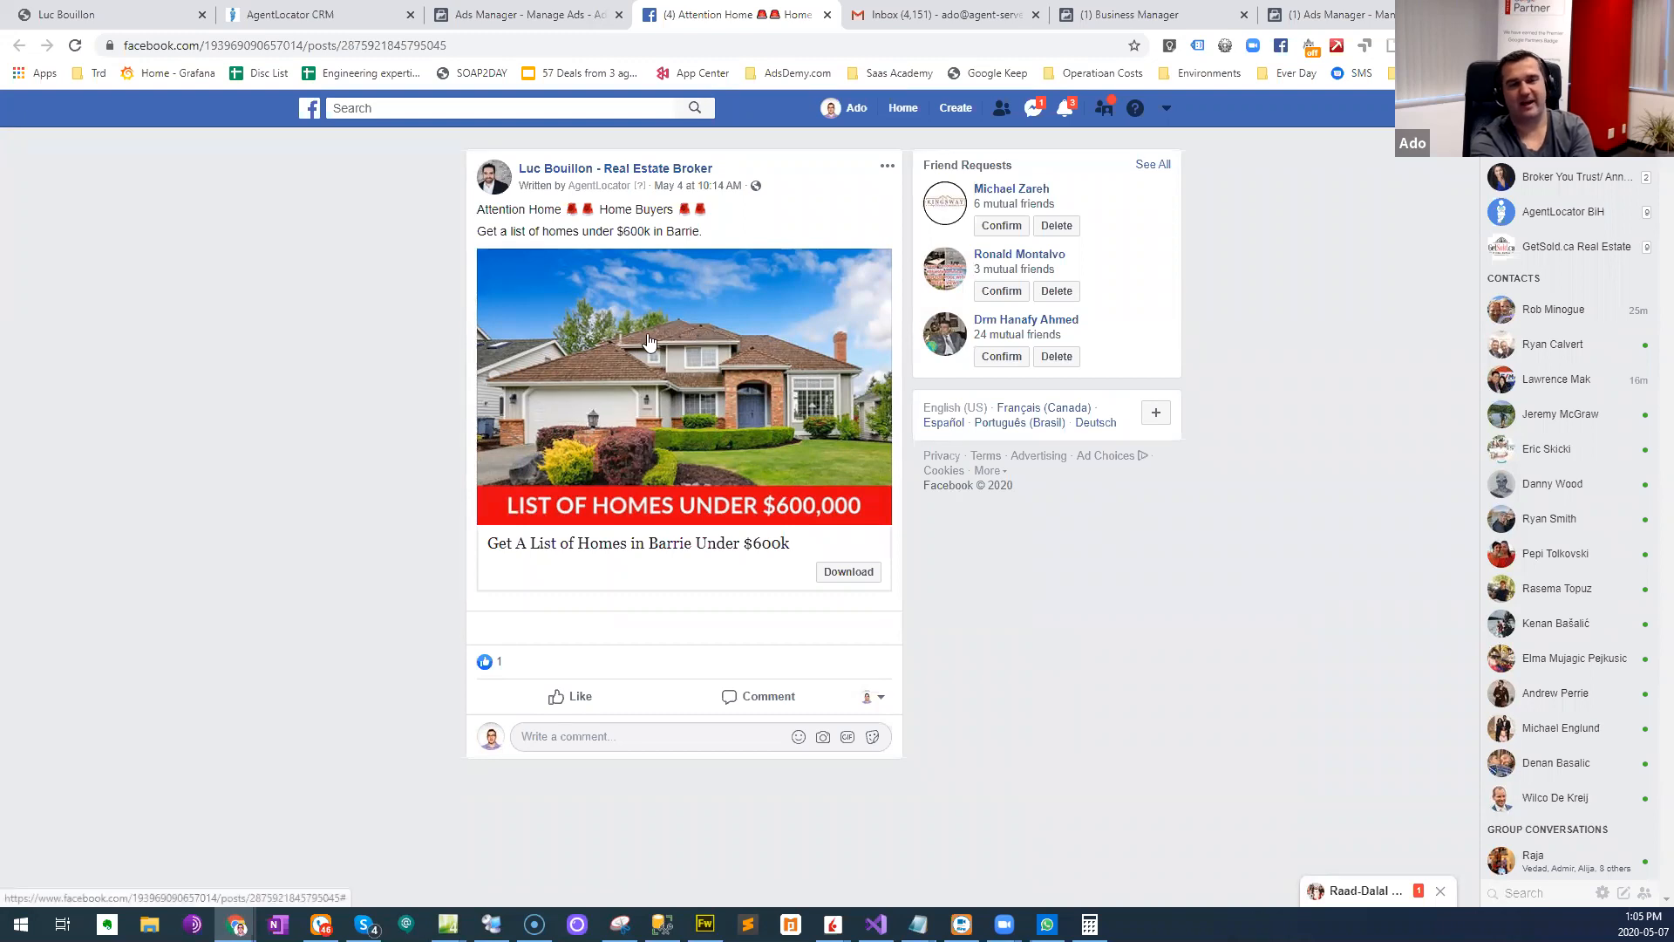
{"action": "left_click", "coordinate": [850, 572]}
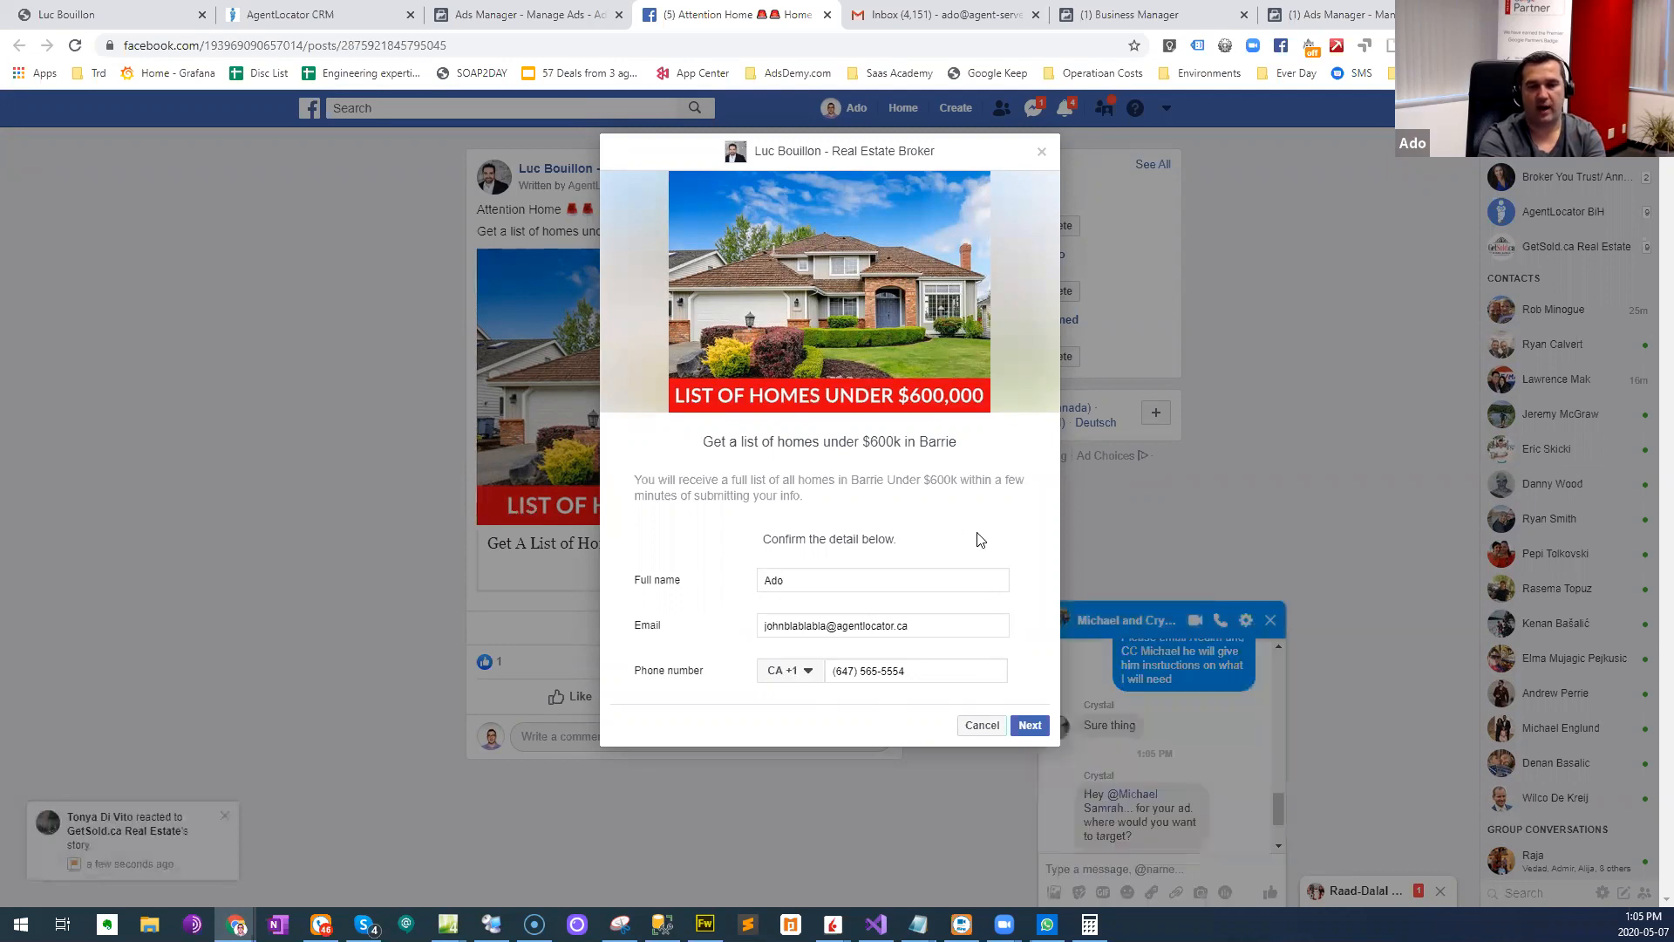
- Switch to the AgentLocator CRM and open the Homes Under $600k Facebook integration for editing
{"action": "left_click", "coordinate": [323, 15]}
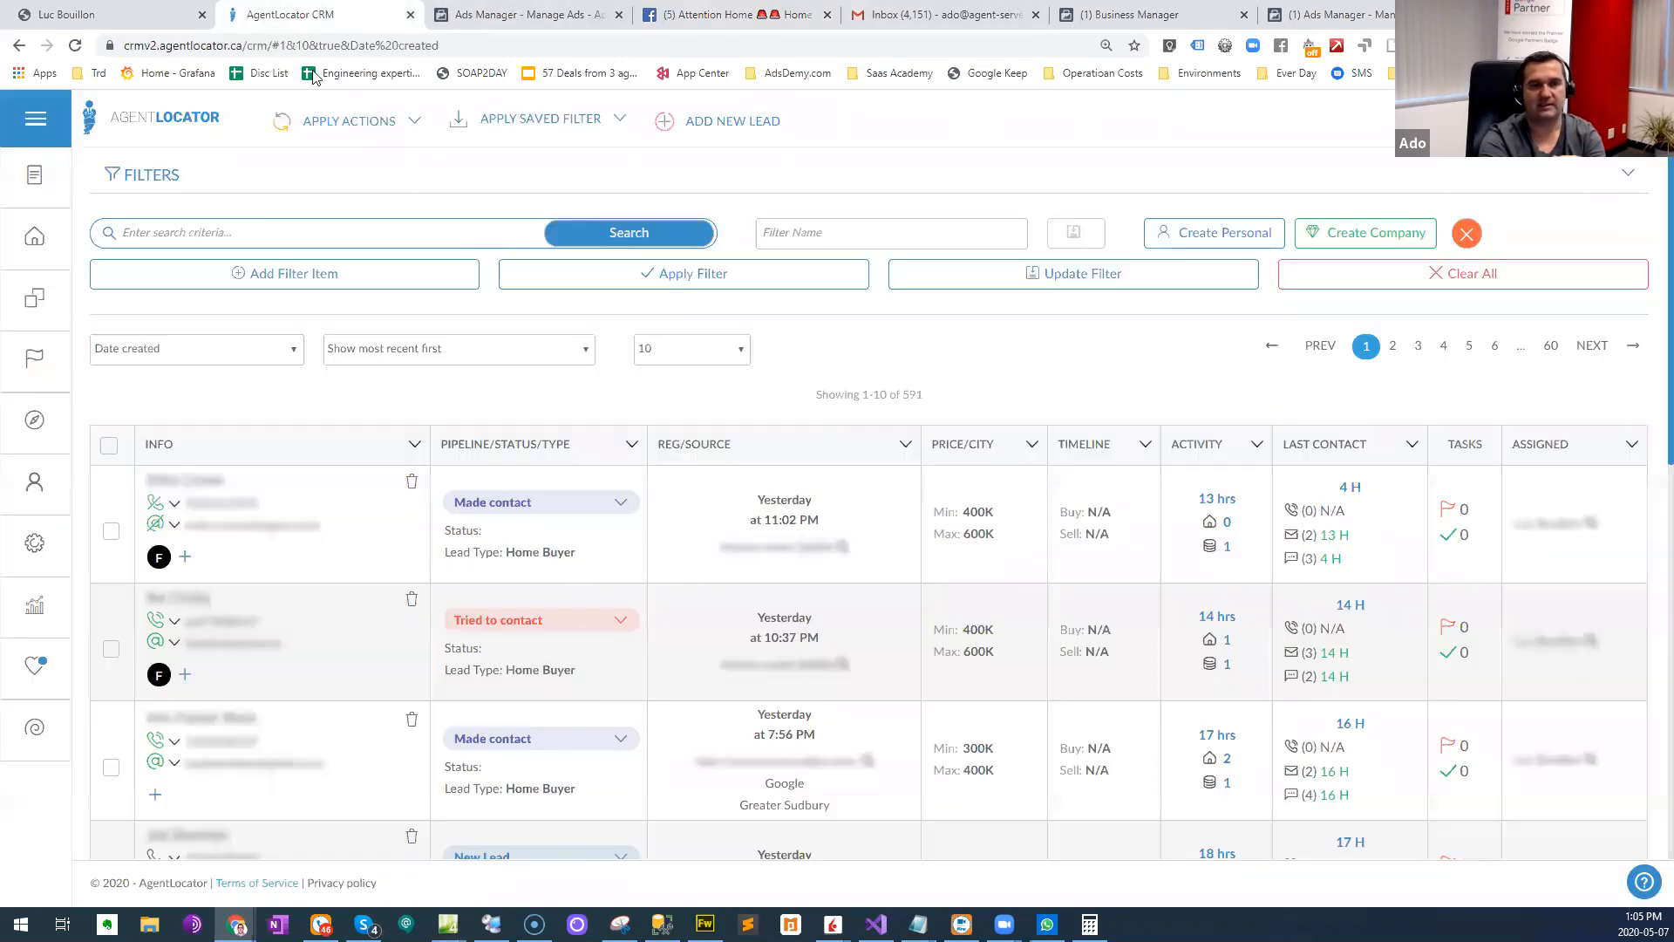
{"action": "left_click", "coordinate": [29, 122]}
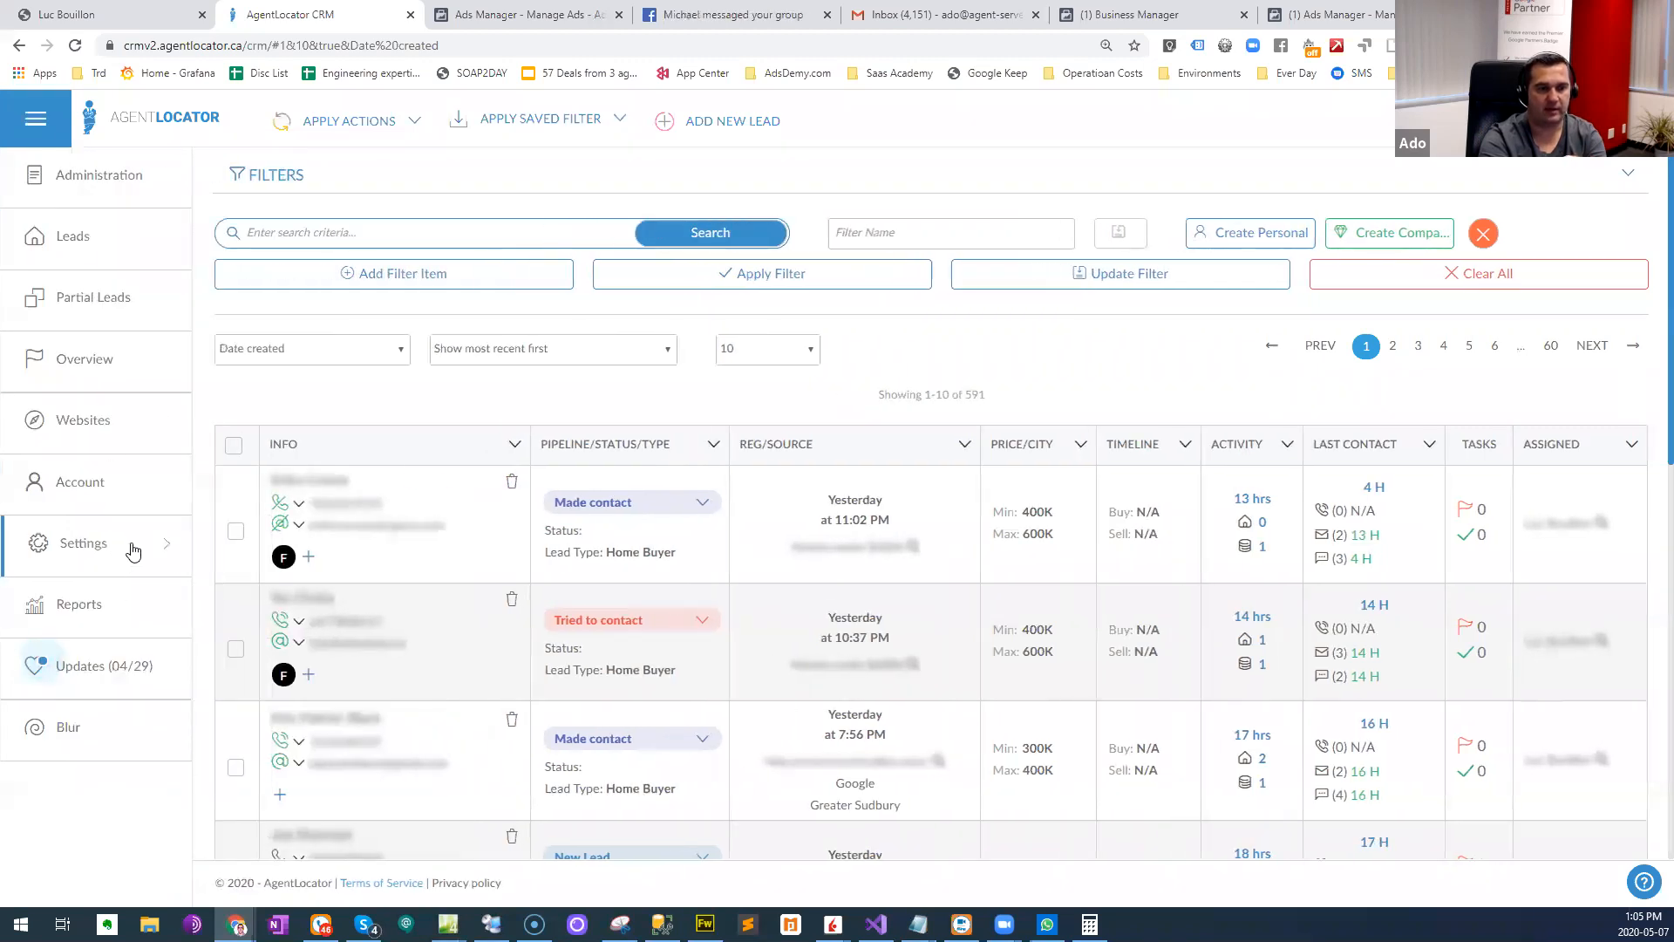
{"action": "left_click", "coordinate": [131, 548]}
{"action": "left_click", "coordinate": [297, 281]}
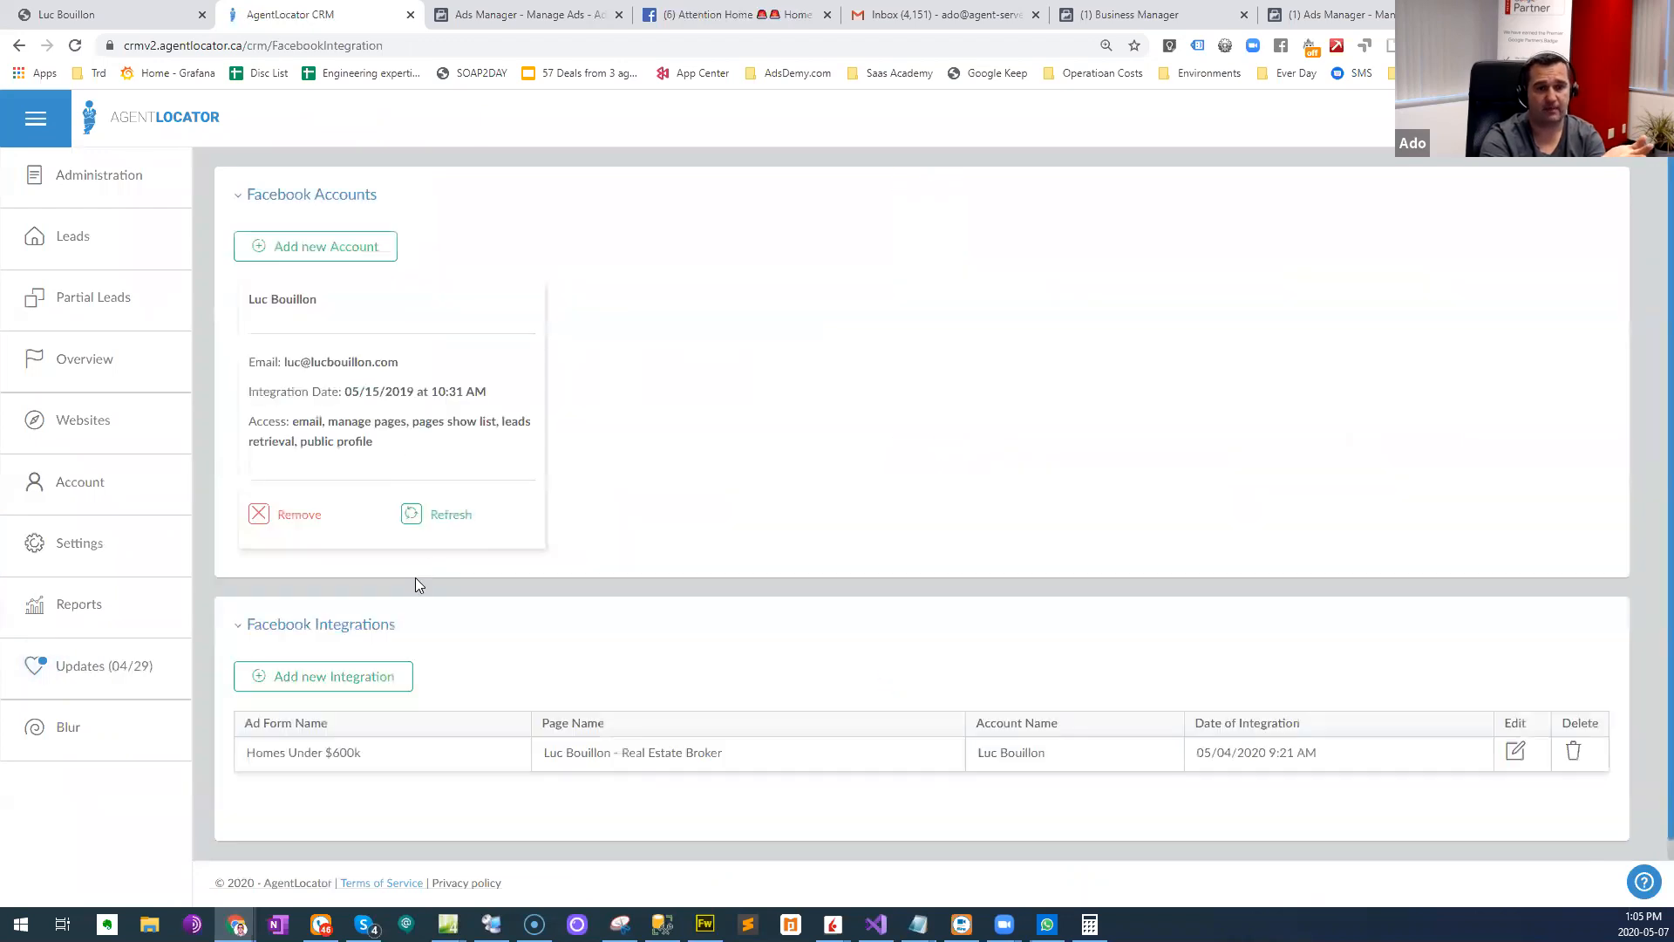
{"action": "left_click", "coordinate": [1515, 729]}
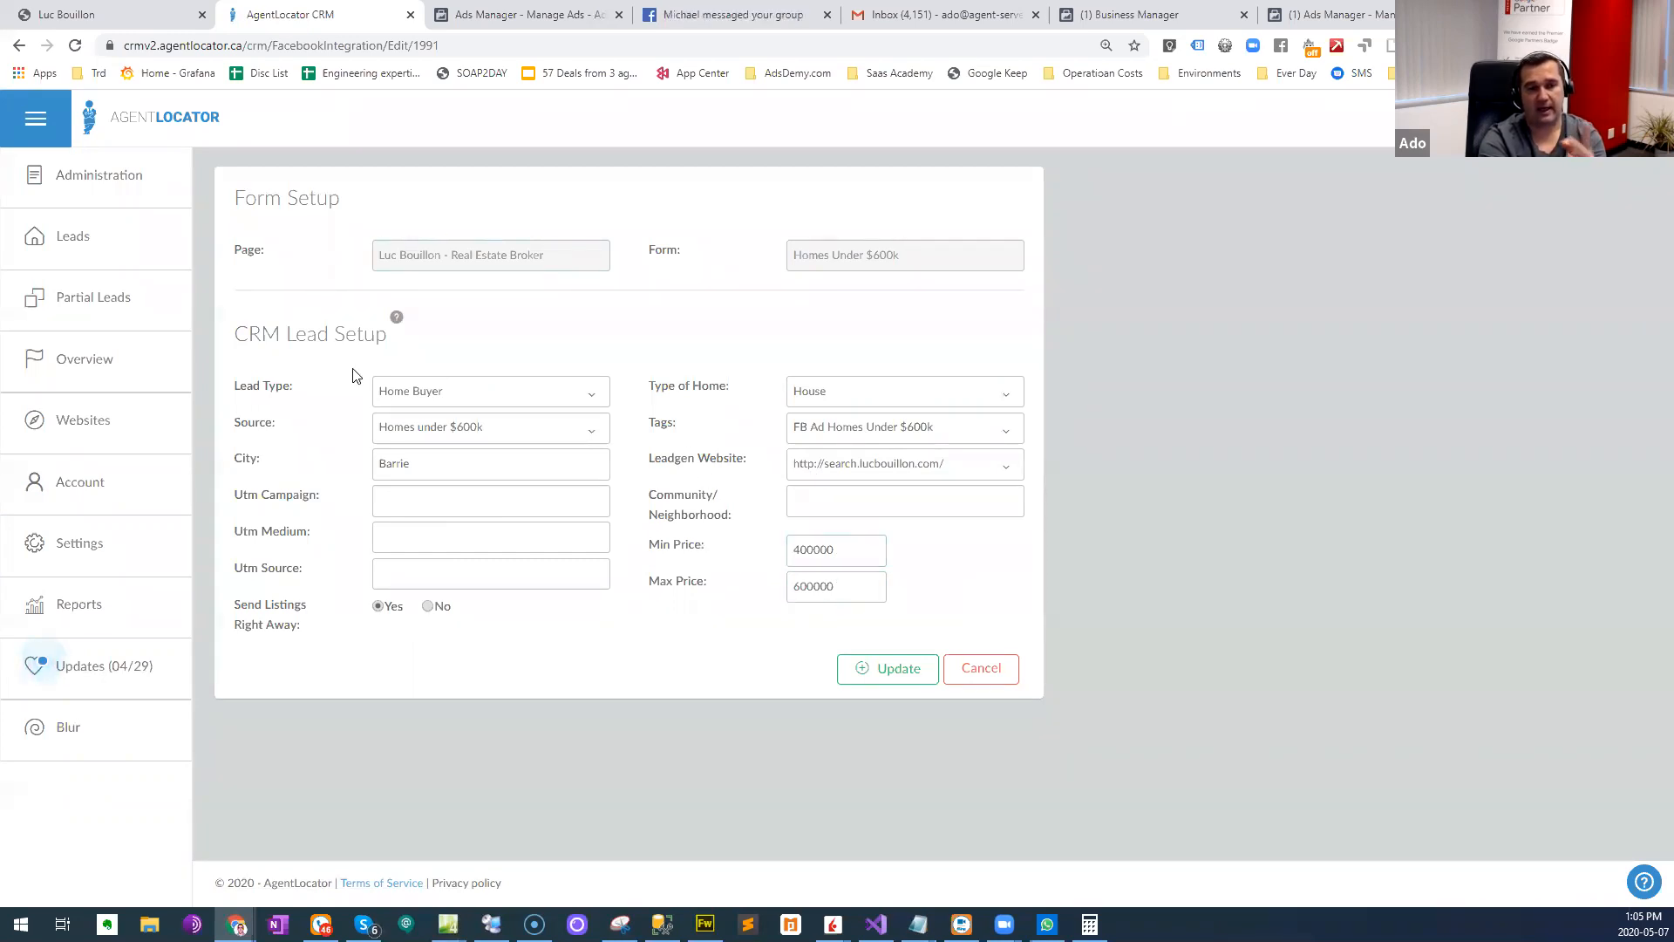
- Open the Barrie Under 600k campaign from the Campaign Template Editor
{"action": "left_click", "coordinate": [113, 549]}
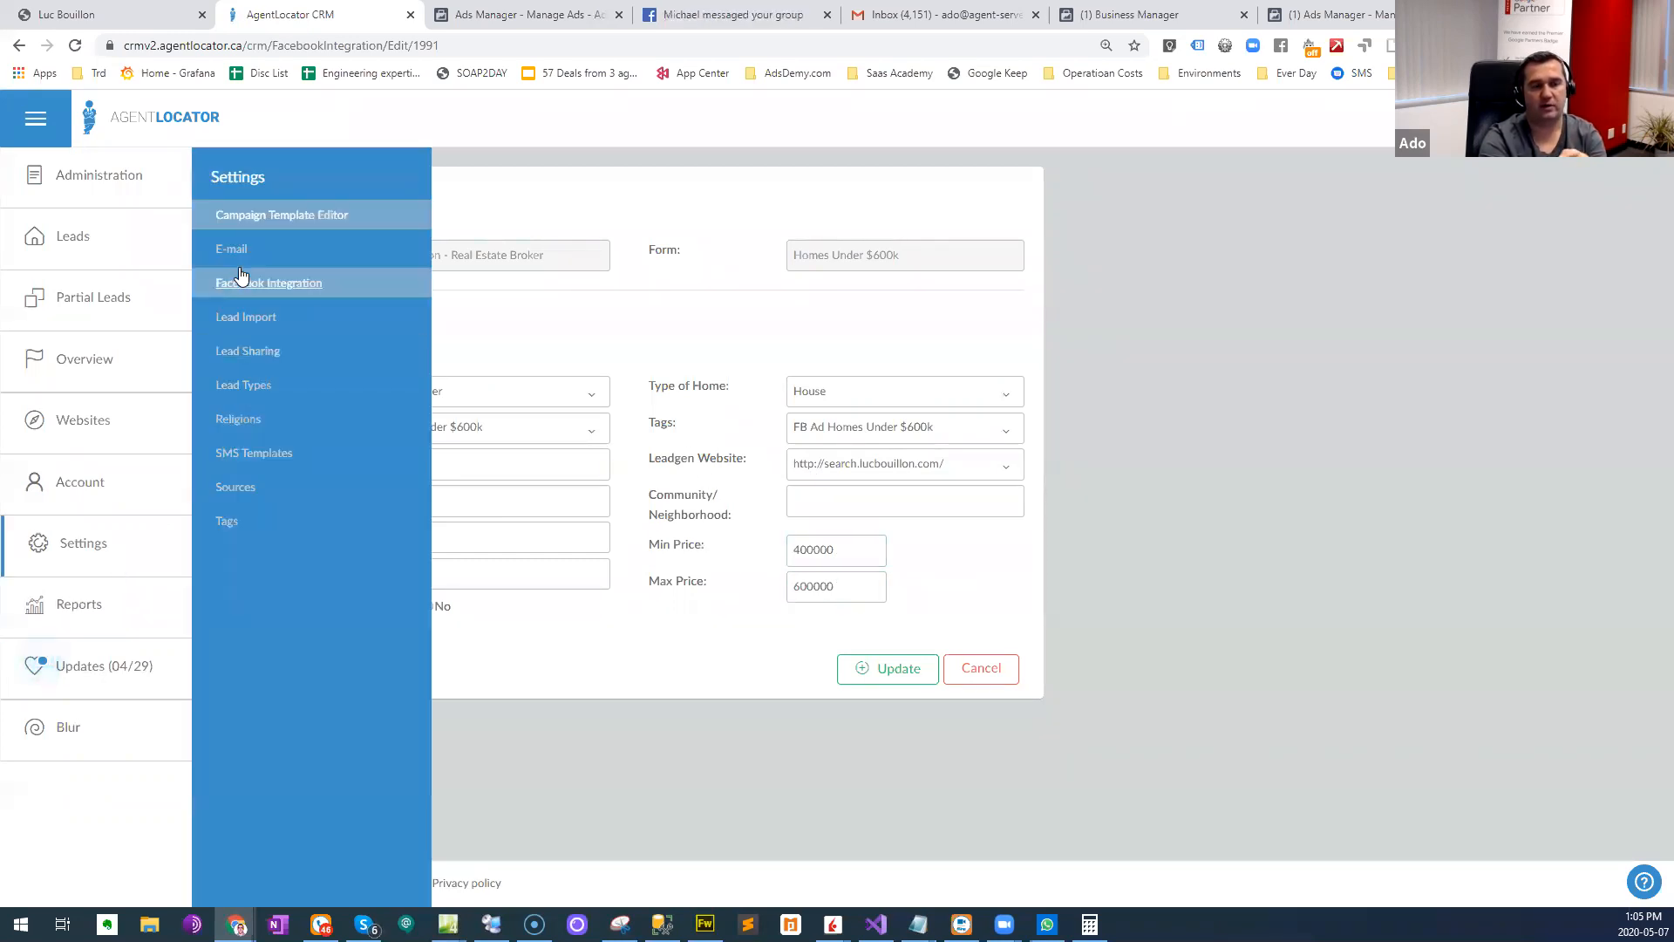
{"action": "left_click", "coordinate": [256, 215]}
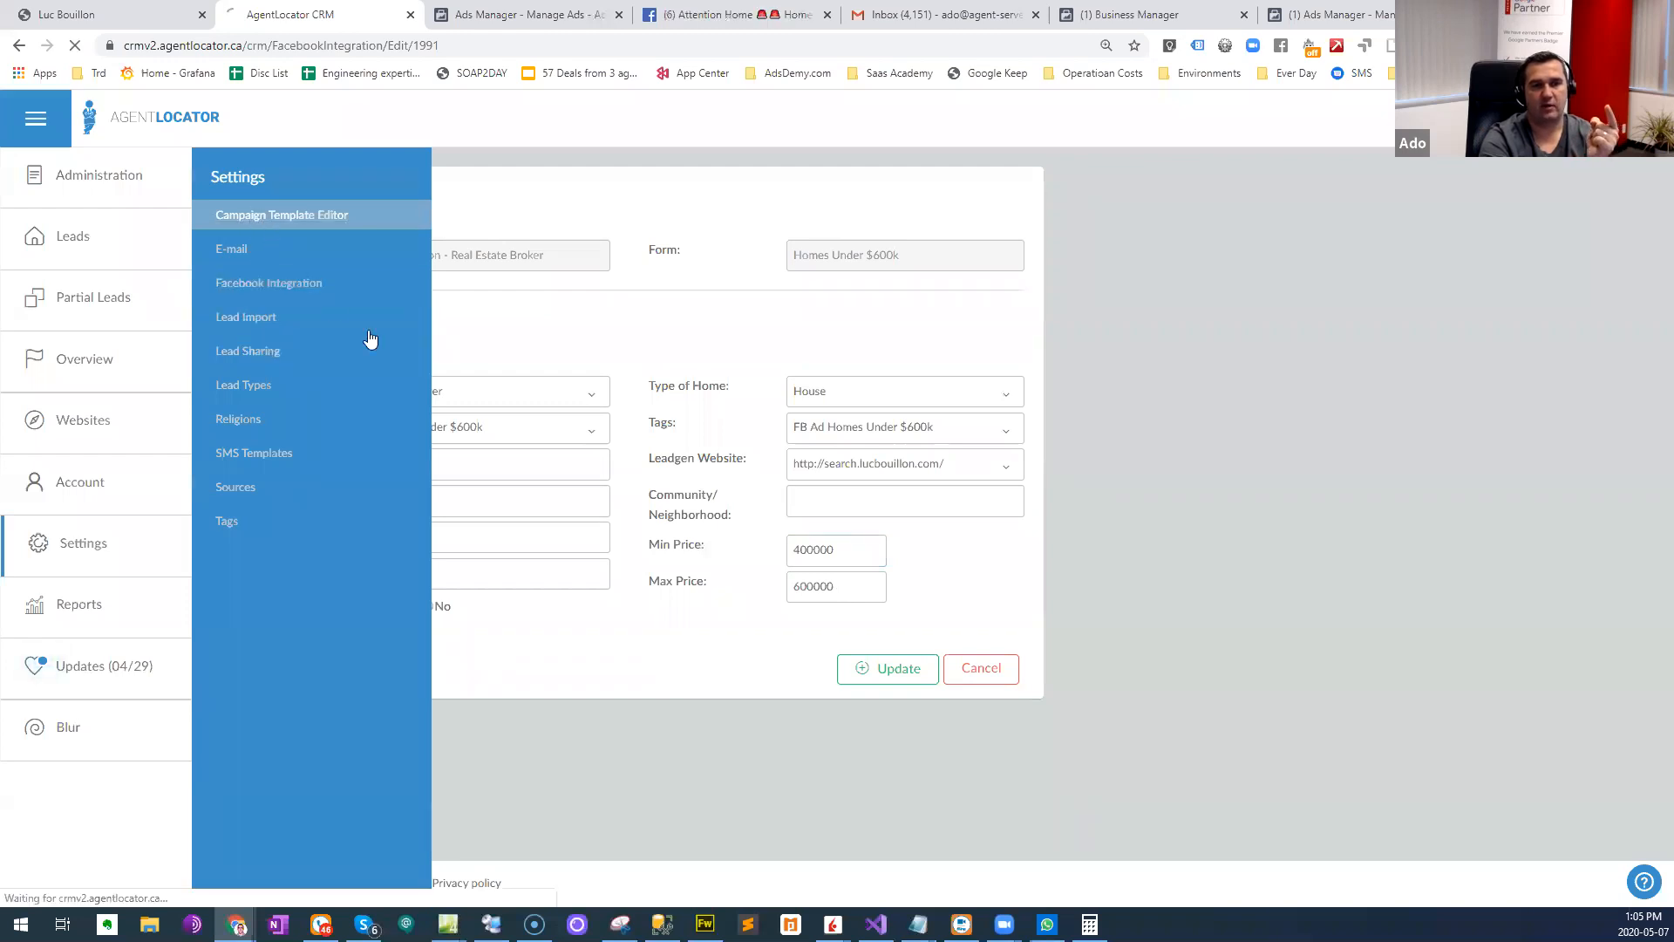
{"action": "scroll", "coordinate": [694, 605], "scroll_direction": "down", "scroll_amount": 2}
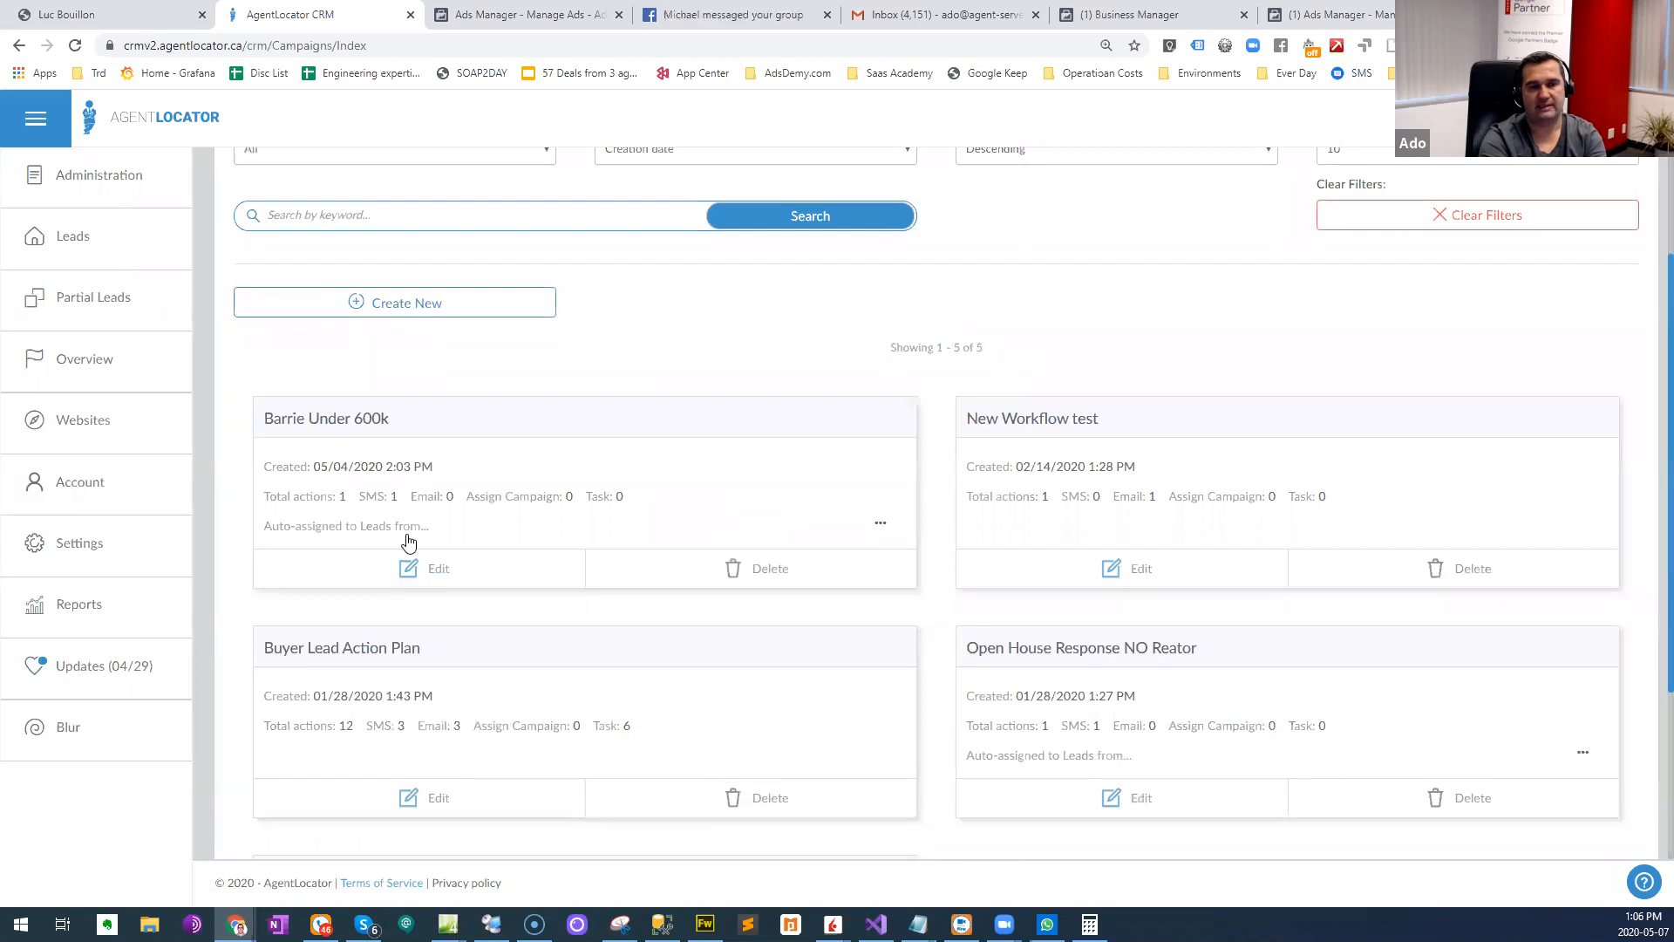
{"action": "left_click", "coordinate": [437, 573]}
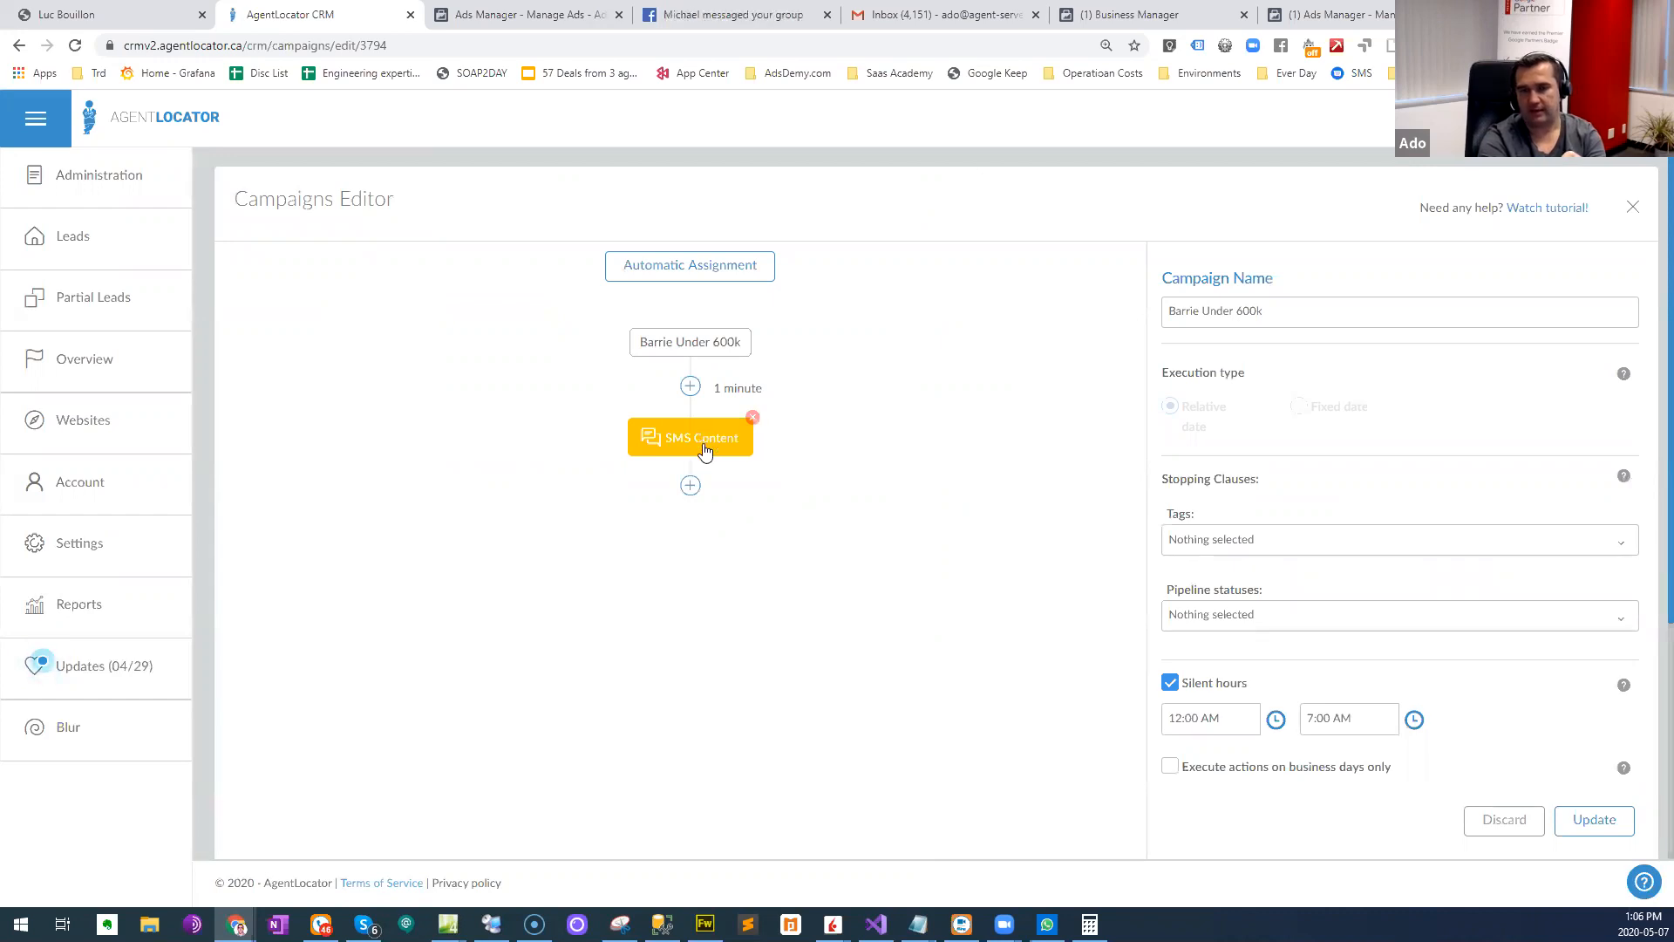
- Review the campaign's automatic assignment settings and the message text of its SMS action
{"action": "left_click", "coordinate": [715, 277]}
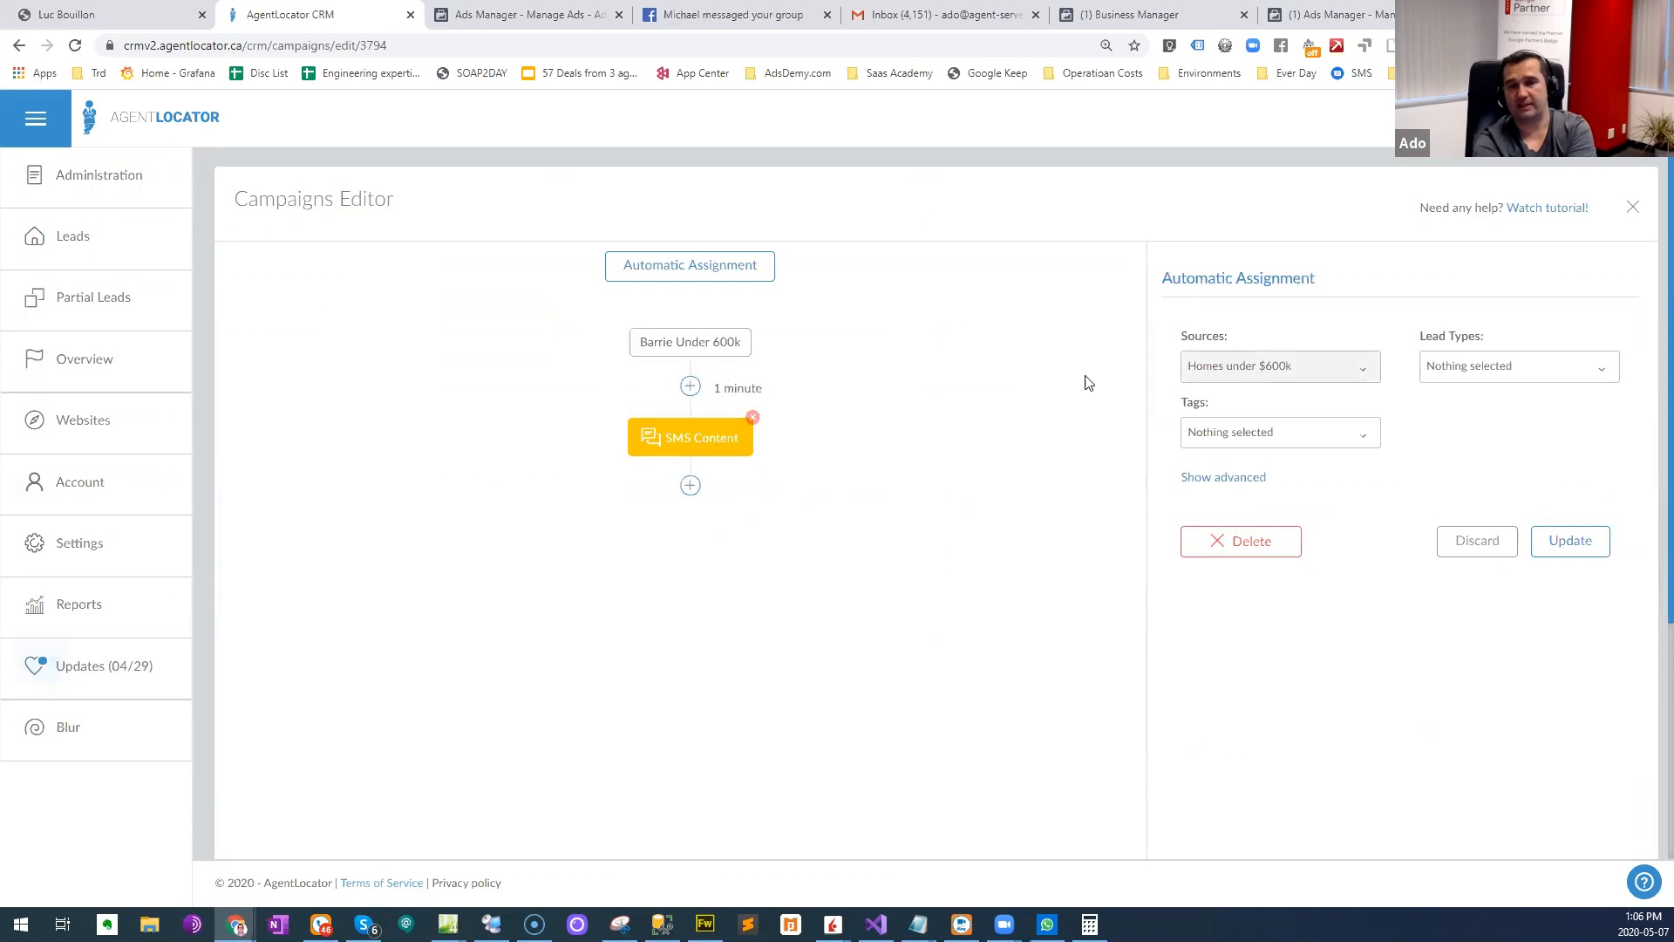
{"action": "left_click", "coordinate": [703, 439]}
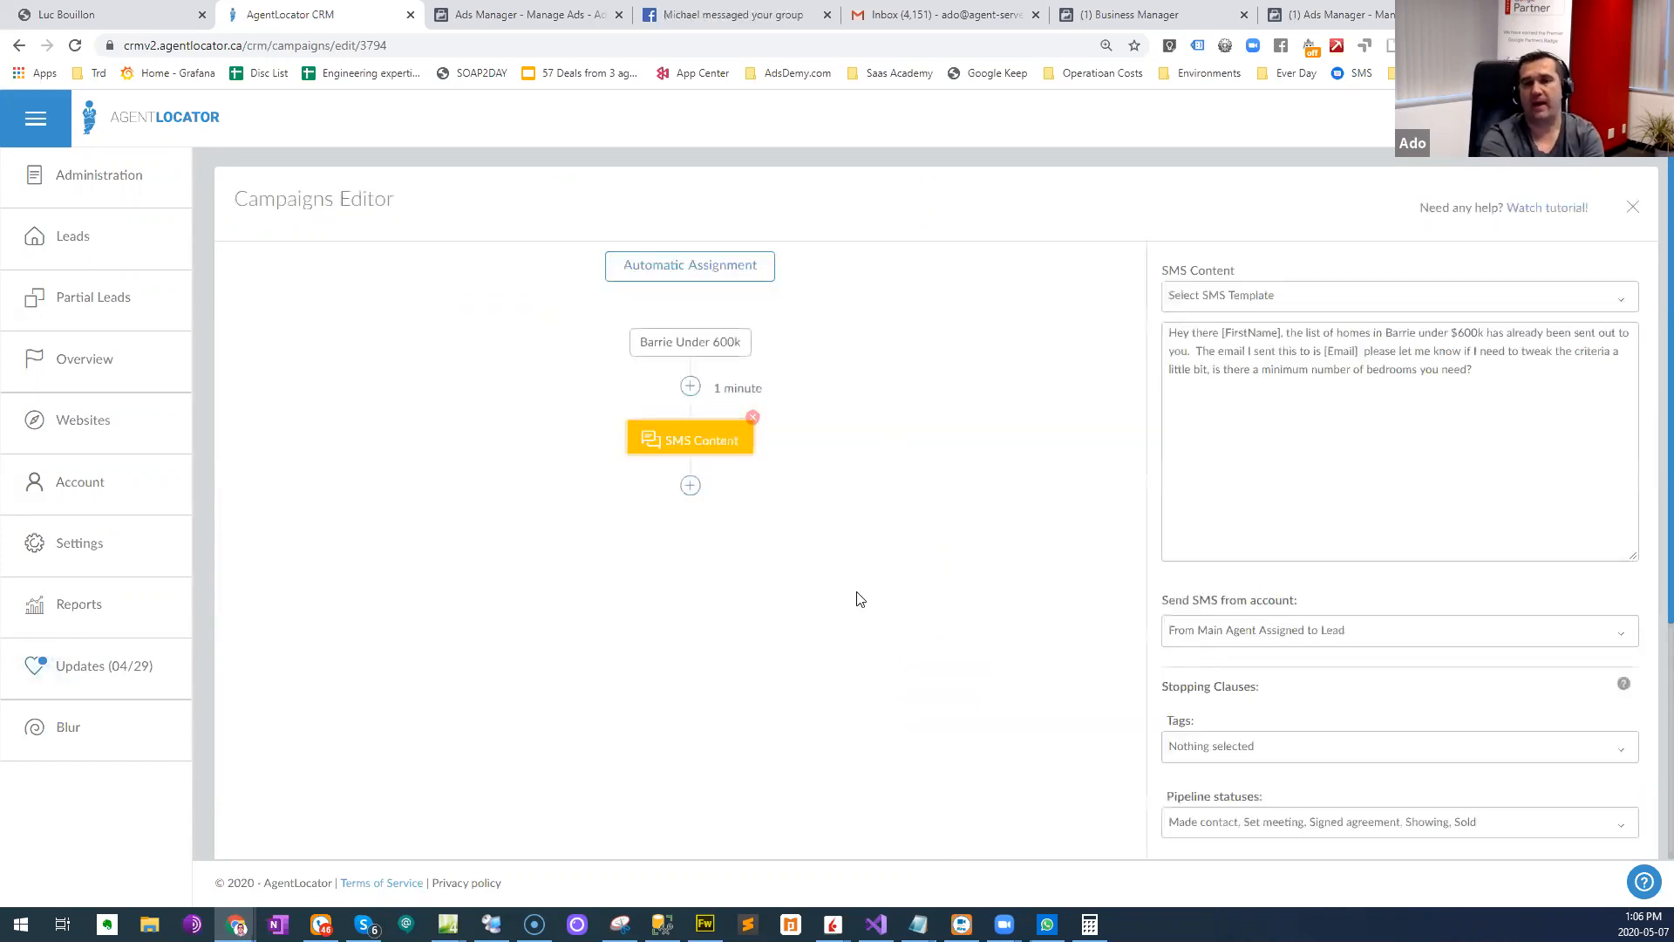
{"action": "triple_click", "coordinate": [1348, 373]}
{"action": "left_click", "coordinate": [1412, 373]}
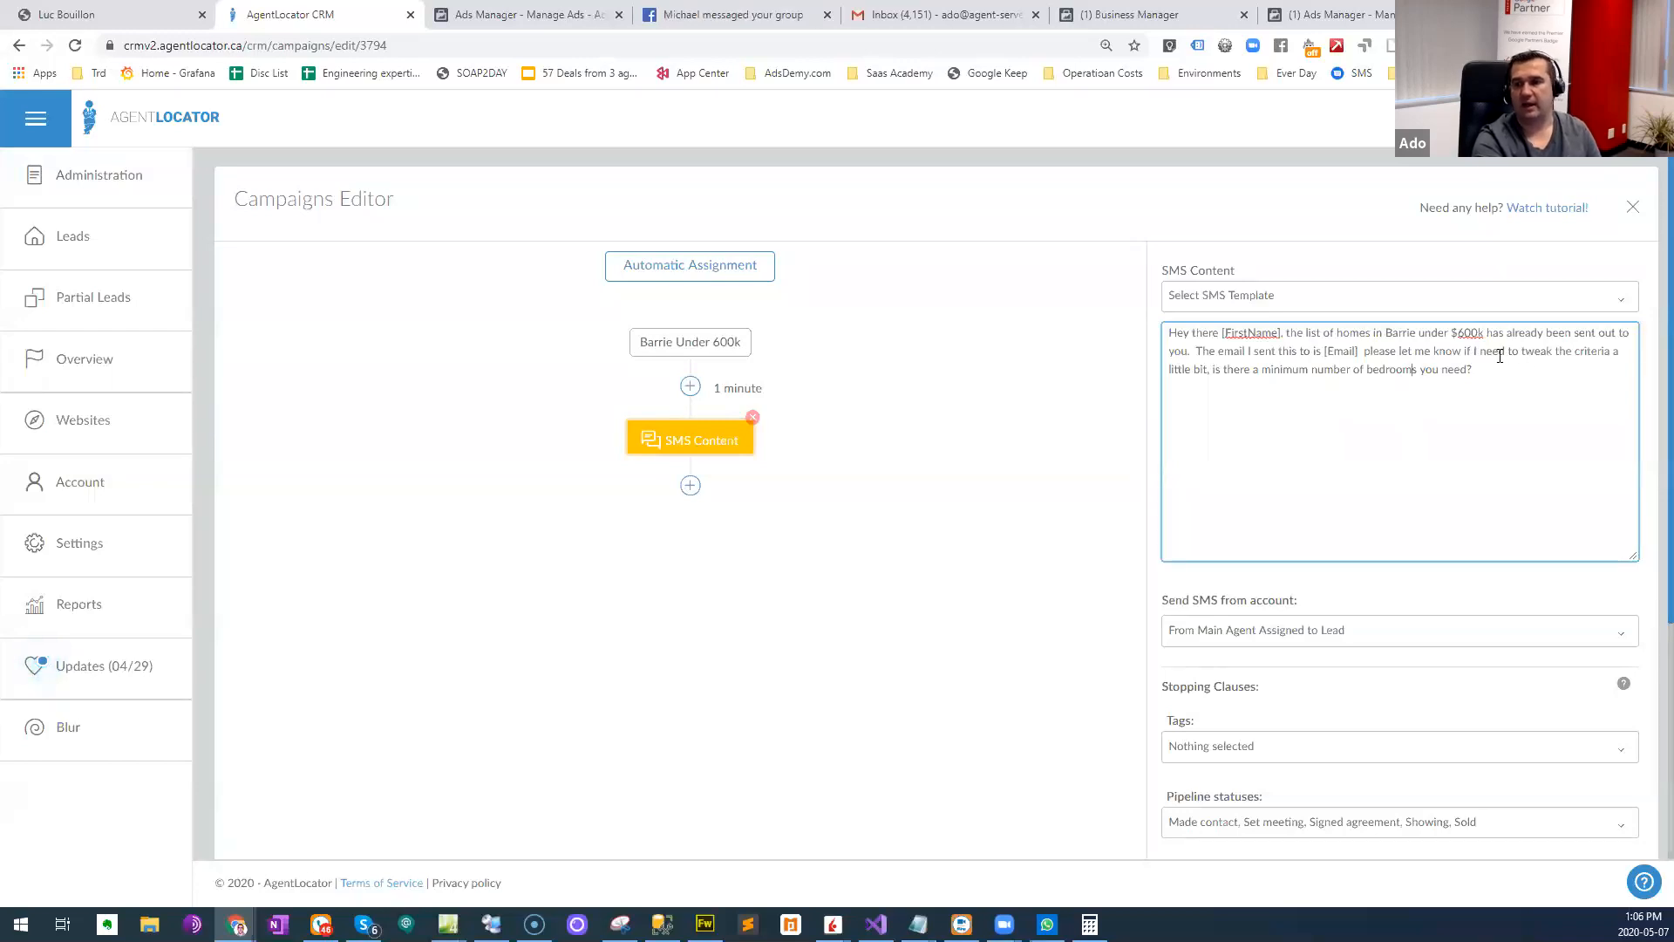
{"action": "left_click_drag", "start_coordinate": [1522, 349], "coordinate": [1525, 373]}
{"action": "left_click", "coordinate": [1525, 373]}
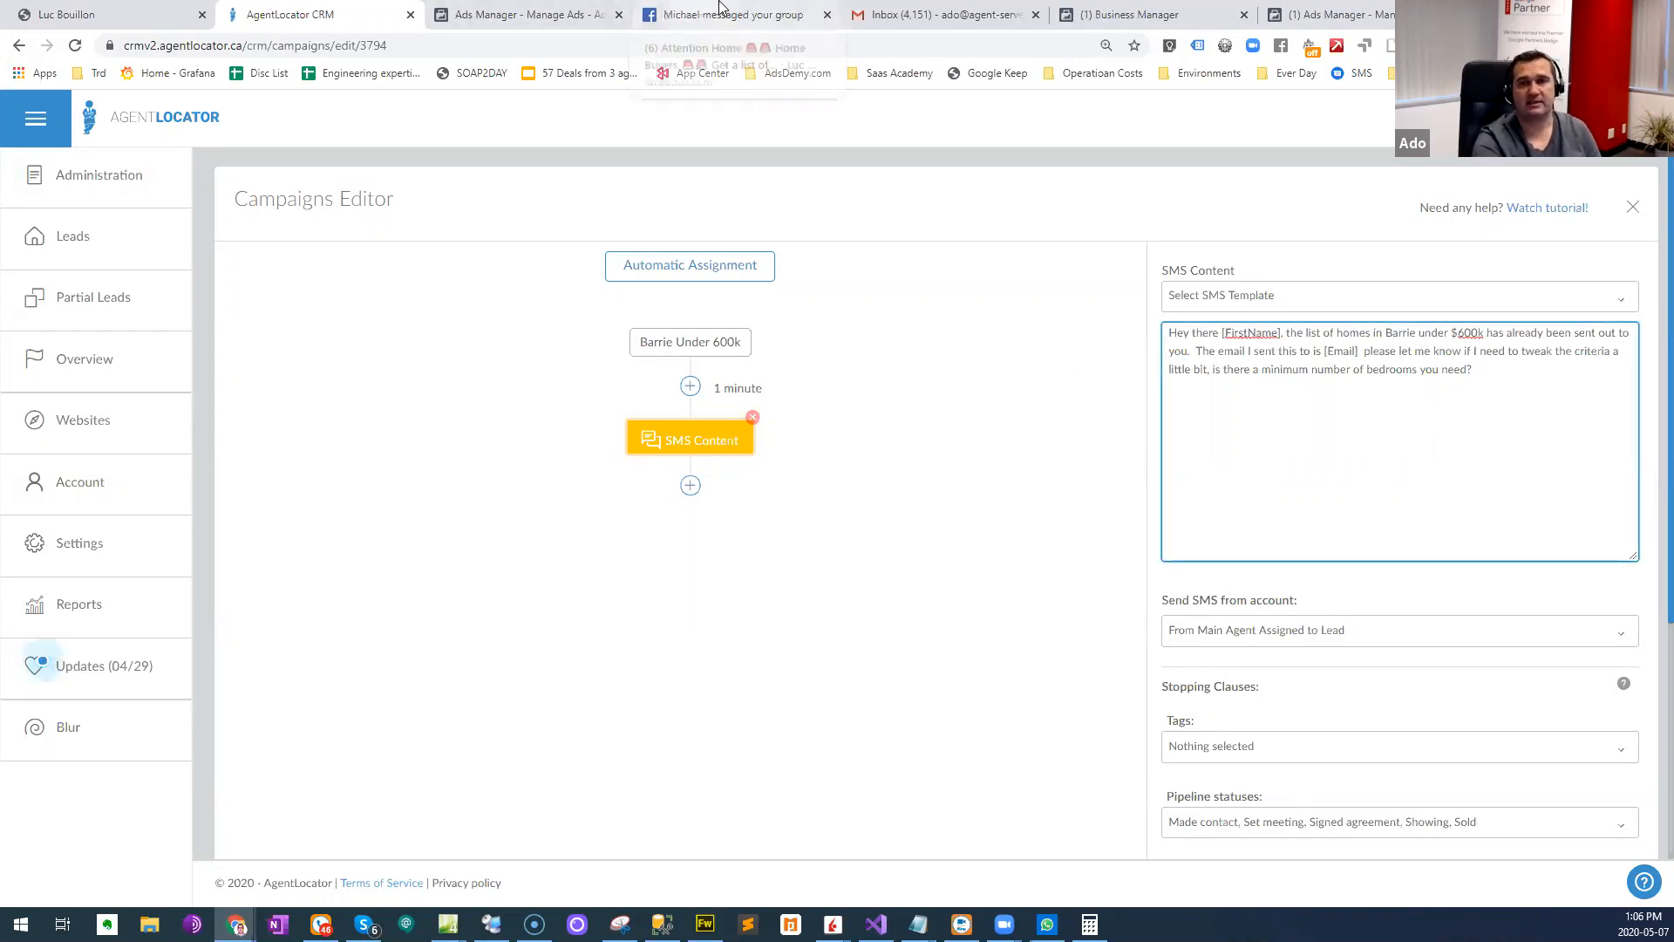
- Switch back to Ads Manager, close the ad's editing pane and examine its performance columns through to the end date
{"action": "left_click", "coordinate": [523, 14]}
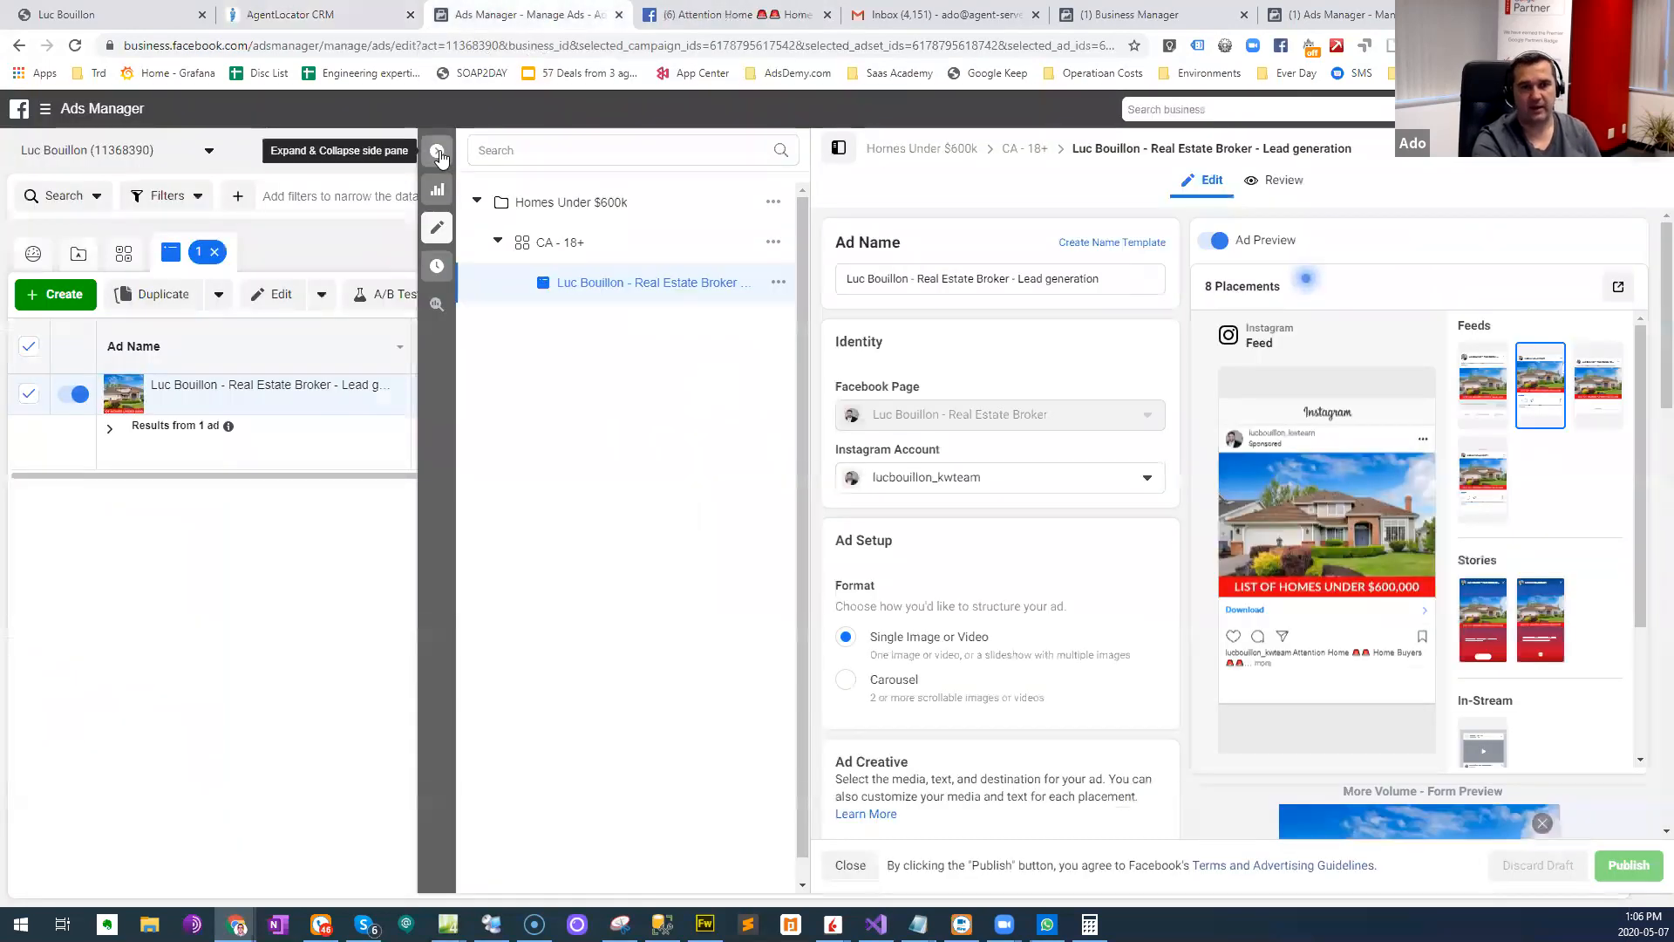
{"action": "left_click", "coordinate": [438, 153]}
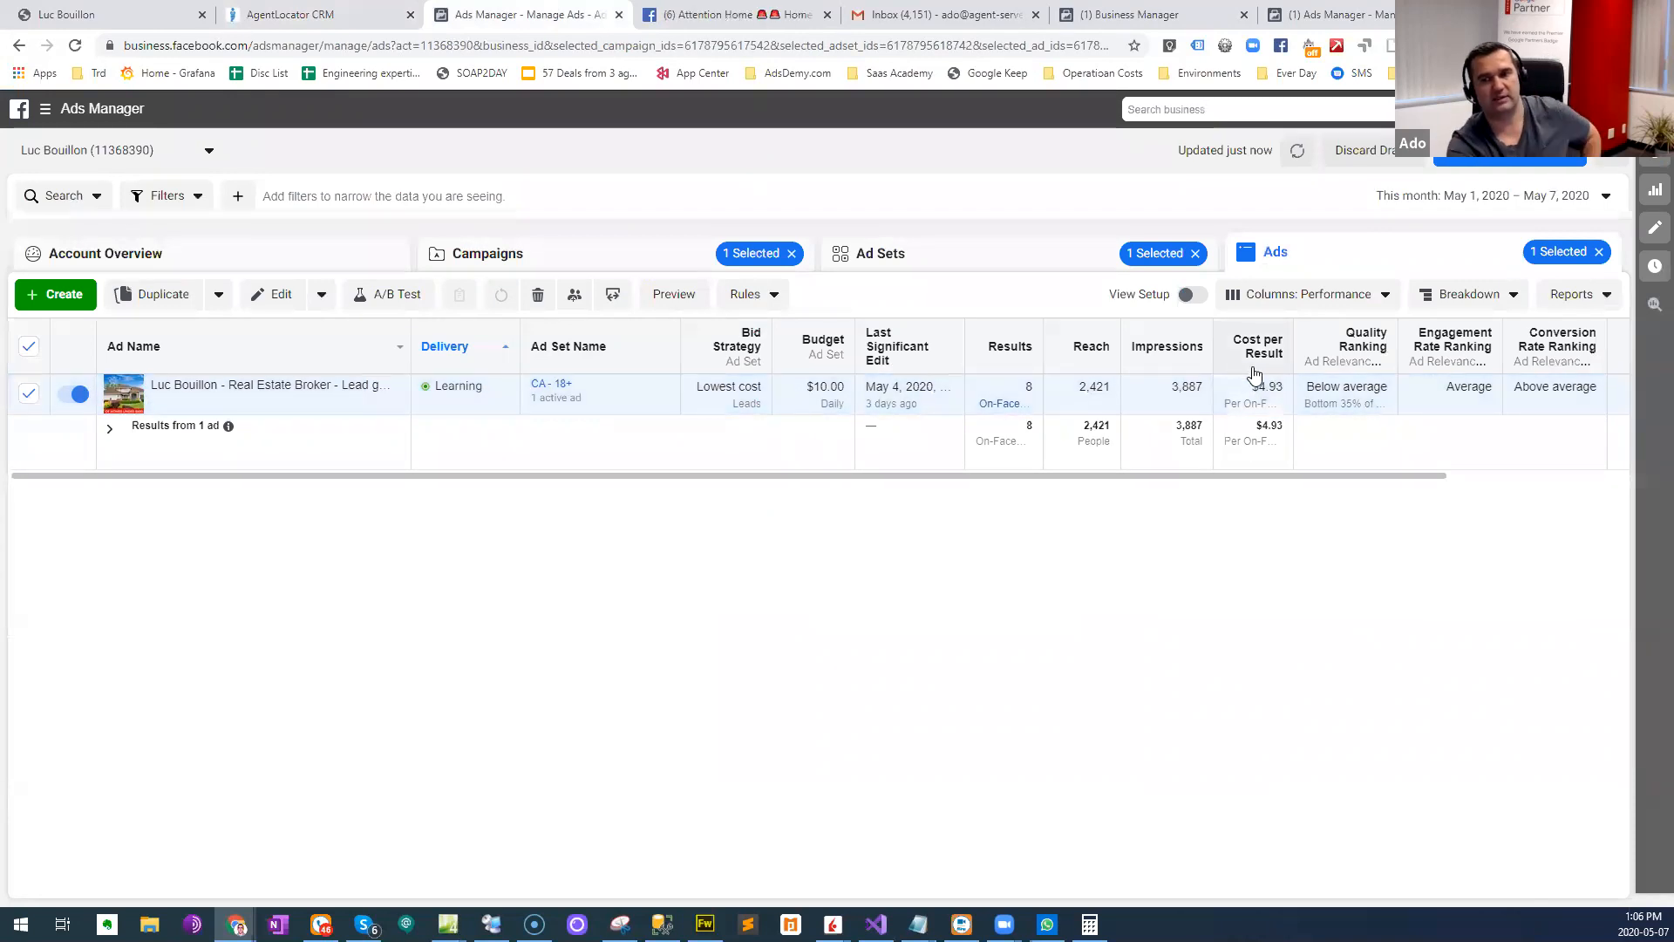
{"action": "left_click_drag", "start_coordinate": [1256, 476], "coordinate": [1435, 478]}
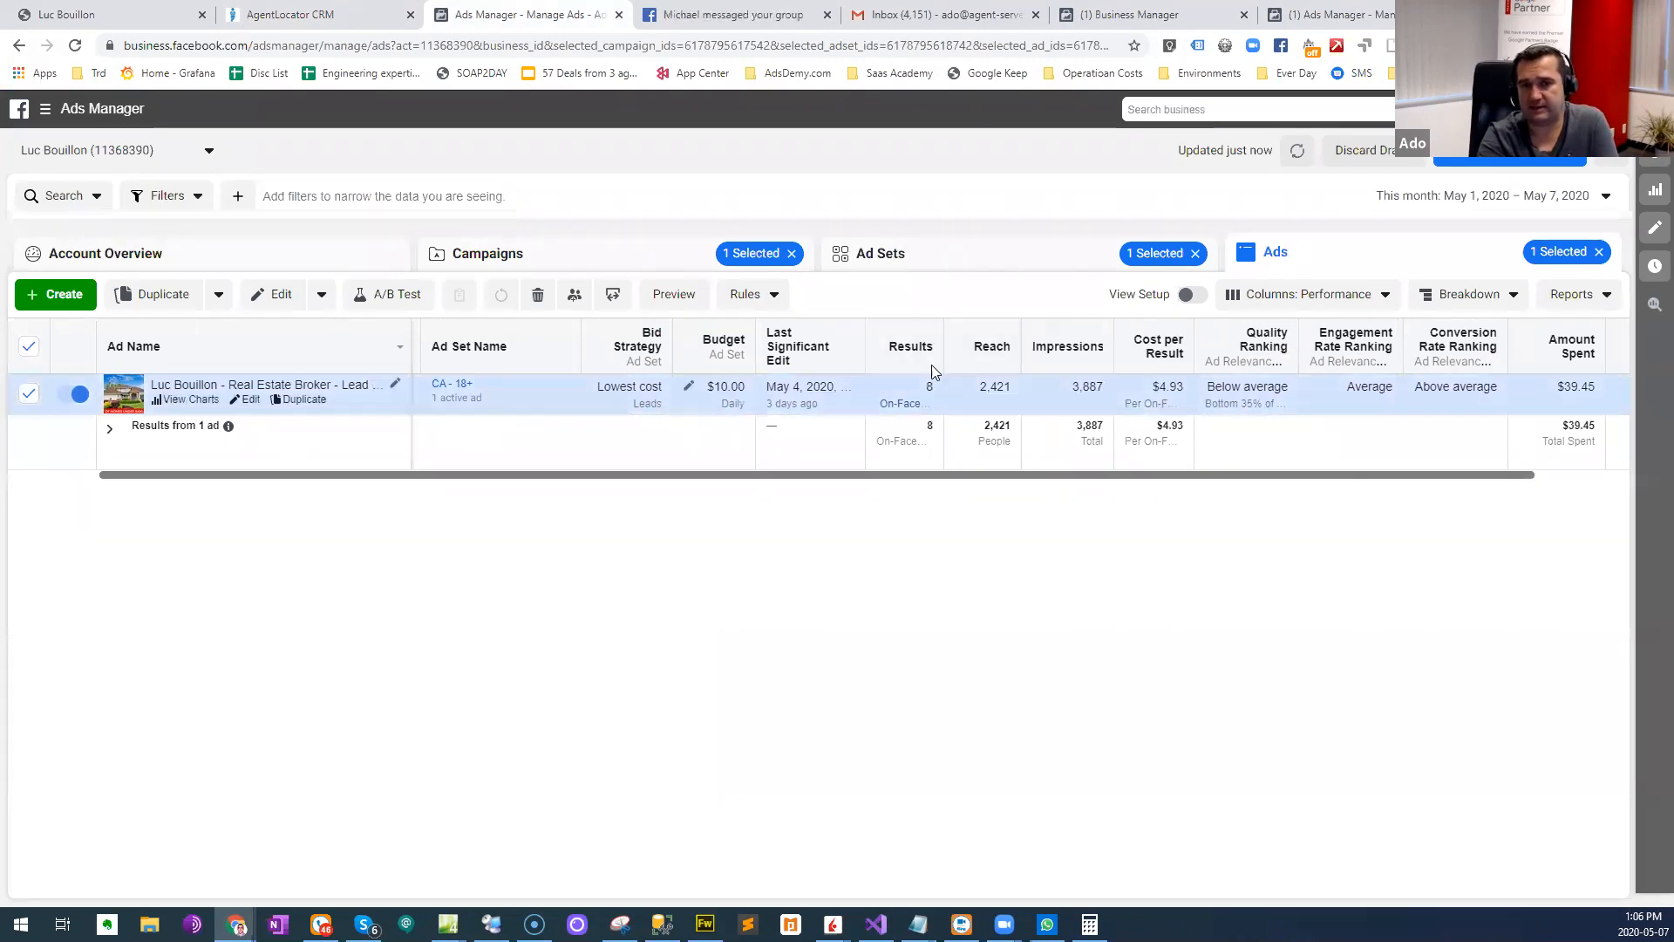
{"action": "left_click_drag", "start_coordinate": [1484, 478], "coordinate": [1566, 455]}
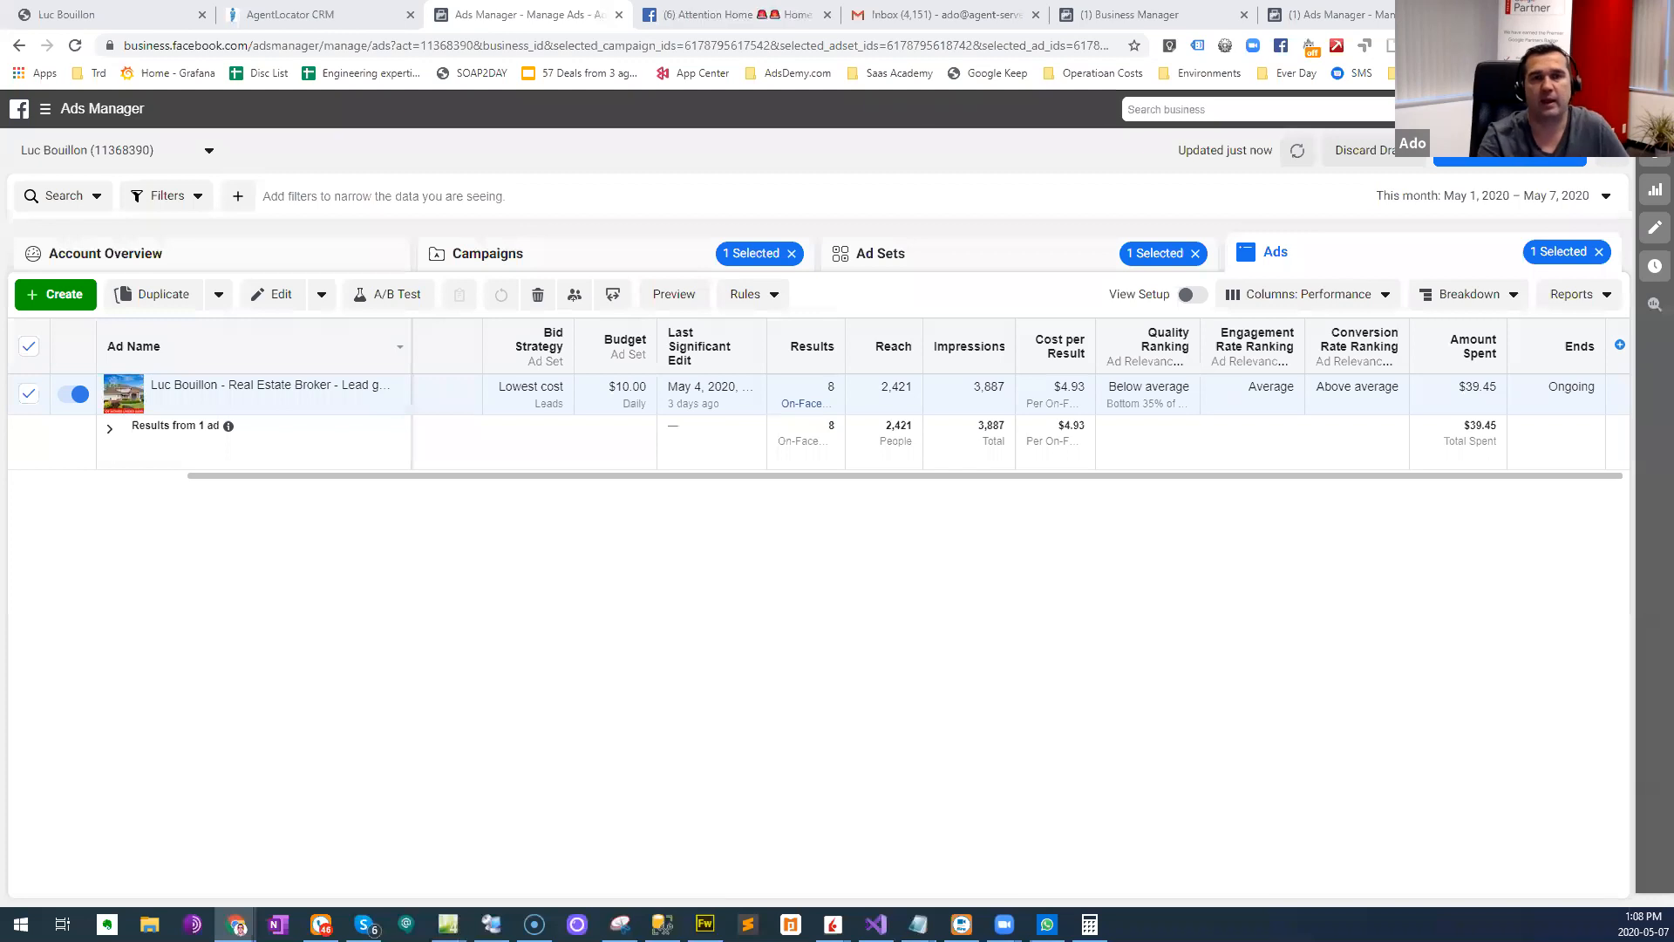
- Return to the AgentLocator CRM and filter the leads list to those whose source is Homes under $600k
{"action": "left_click", "coordinate": [366, 19]}
{"action": "left_click", "coordinate": [161, 110]}
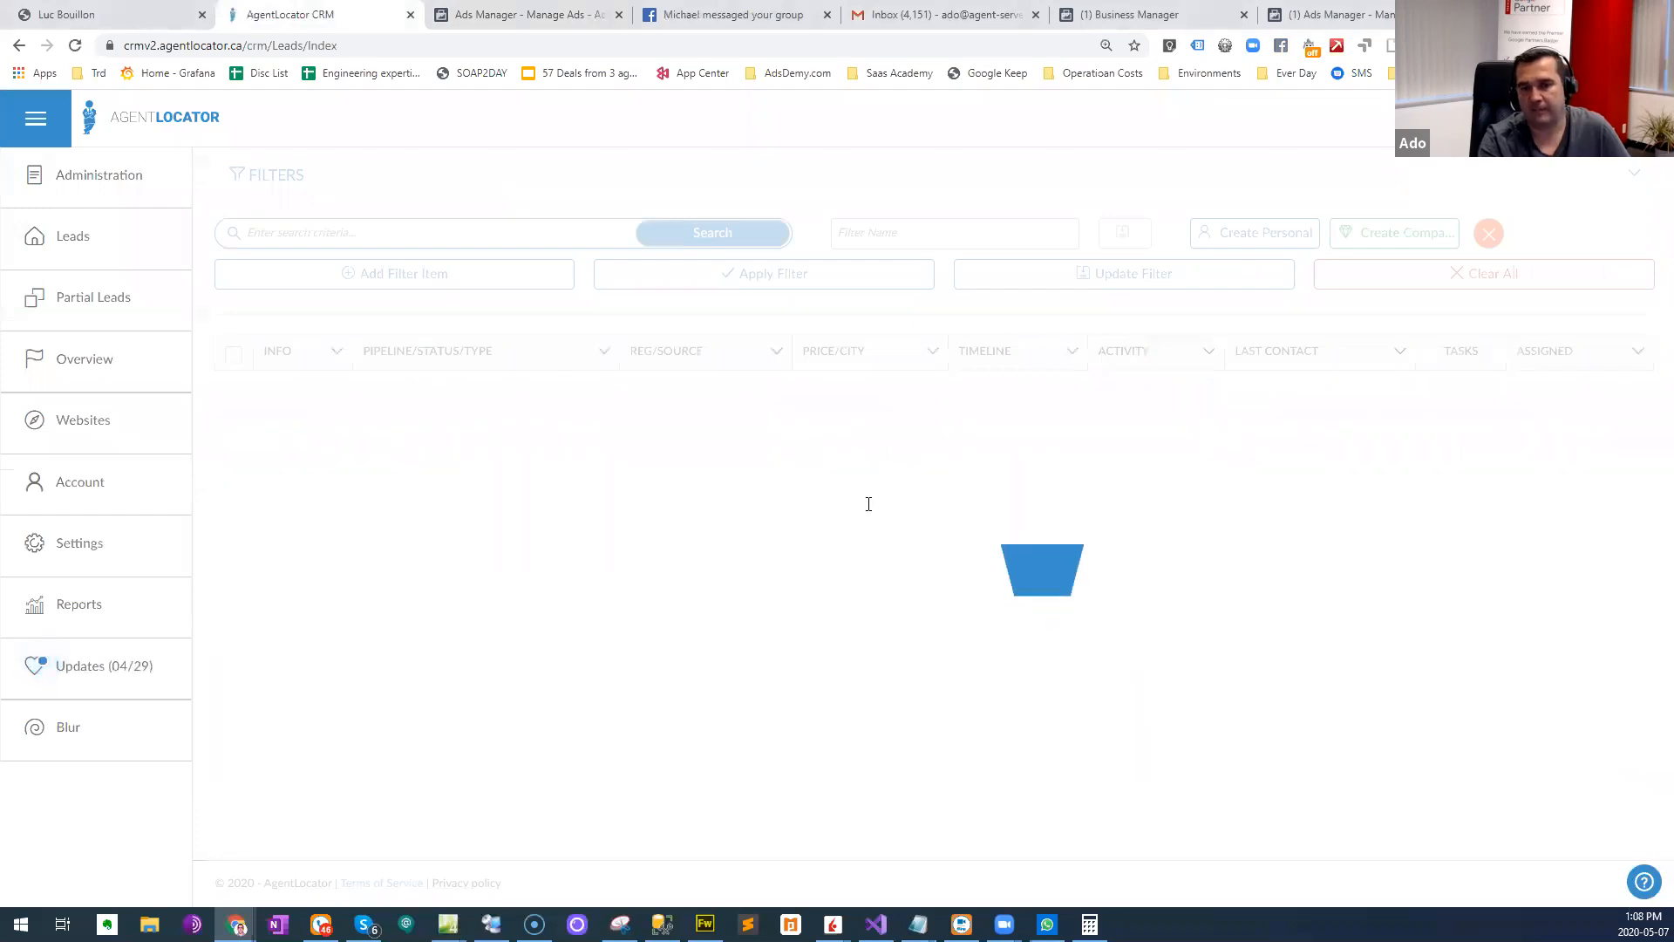
{"action": "left_click", "coordinate": [913, 547]}
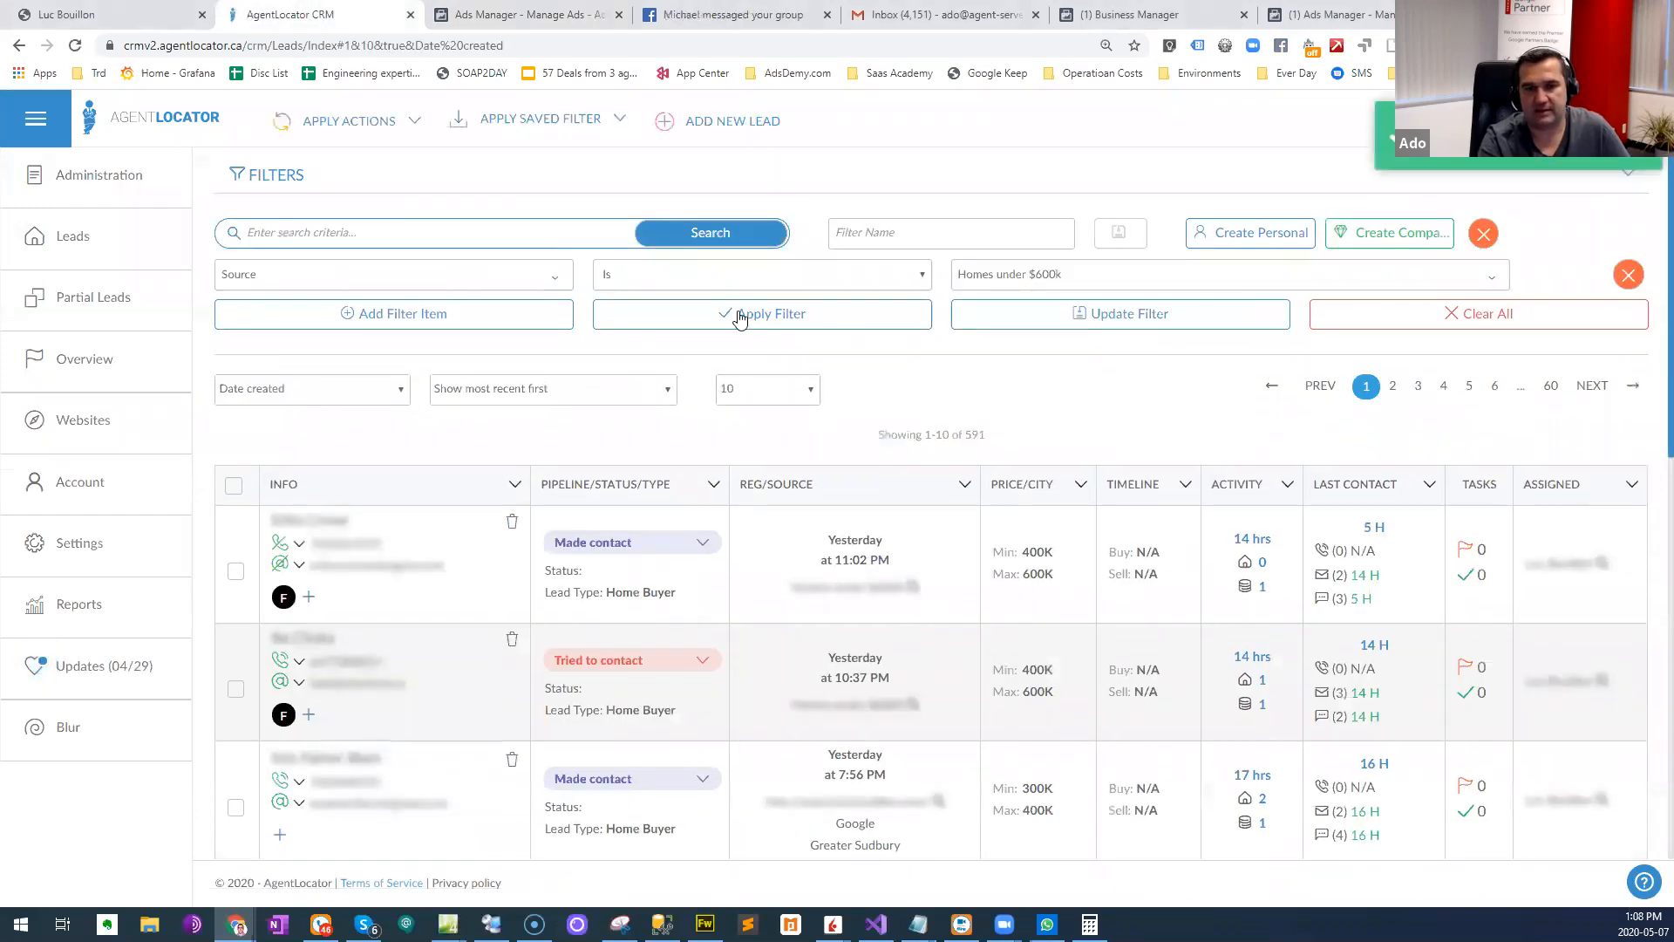
{"action": "left_click", "coordinate": [889, 322]}
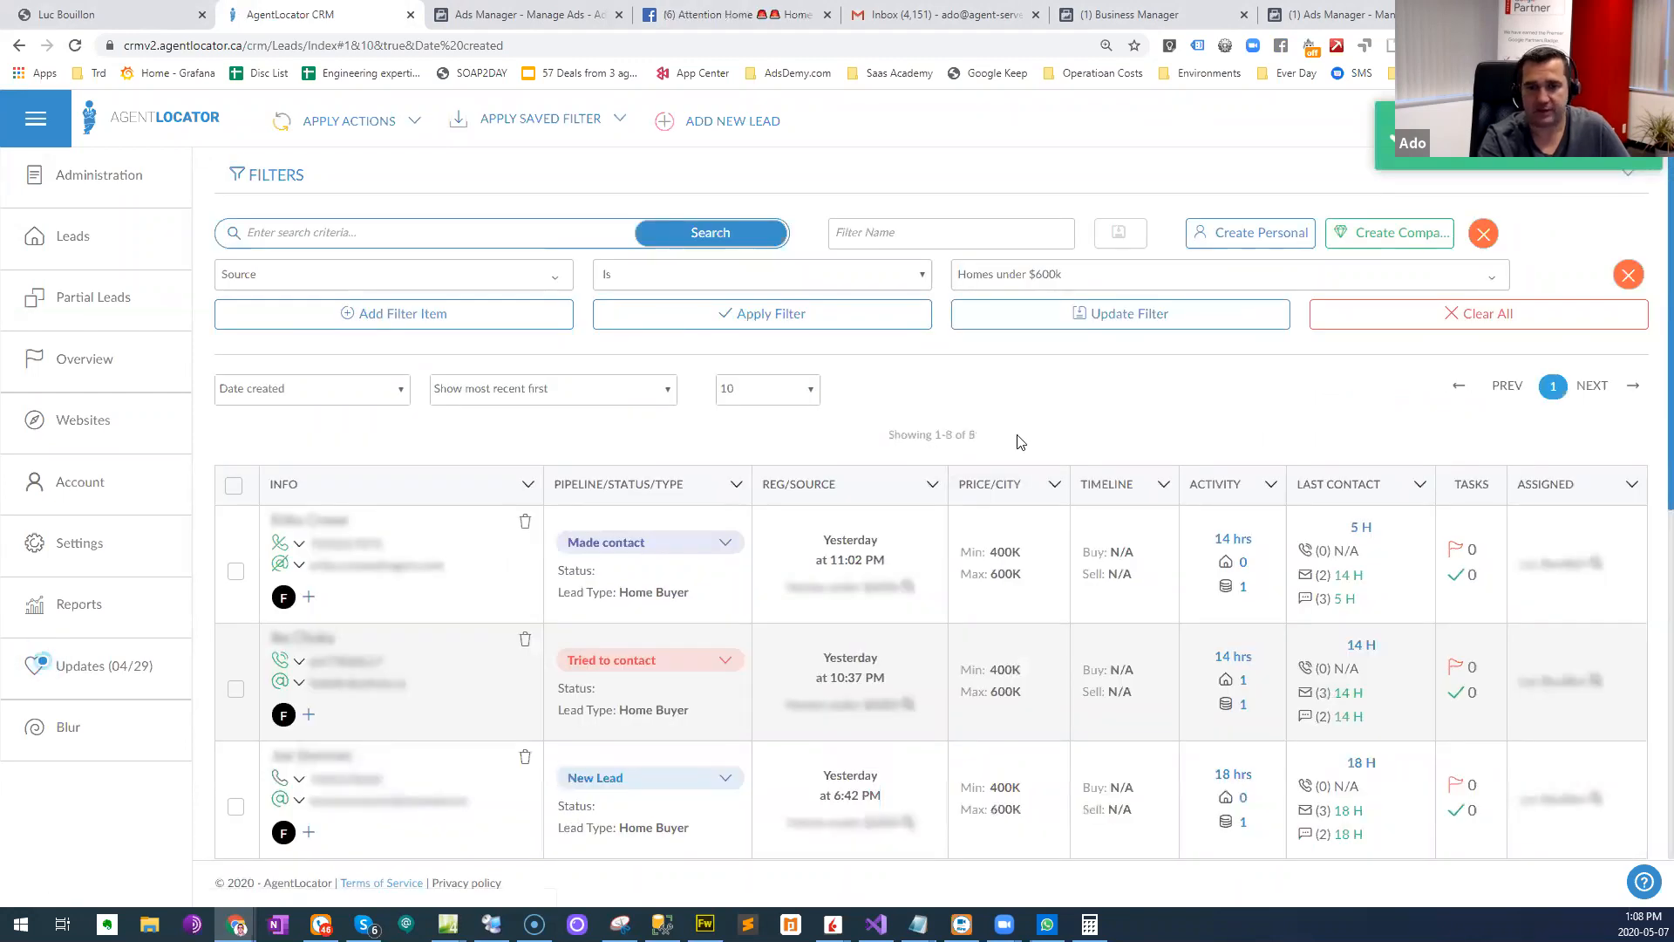
- Open the oldest lead in the filtered list and read its SMS conversation
{"action": "scroll", "coordinate": [1030, 416], "scroll_direction": "down", "scroll_amount": 2}
{"action": "scroll", "coordinate": [1029, 416], "scroll_direction": "down", "scroll_amount": 6}
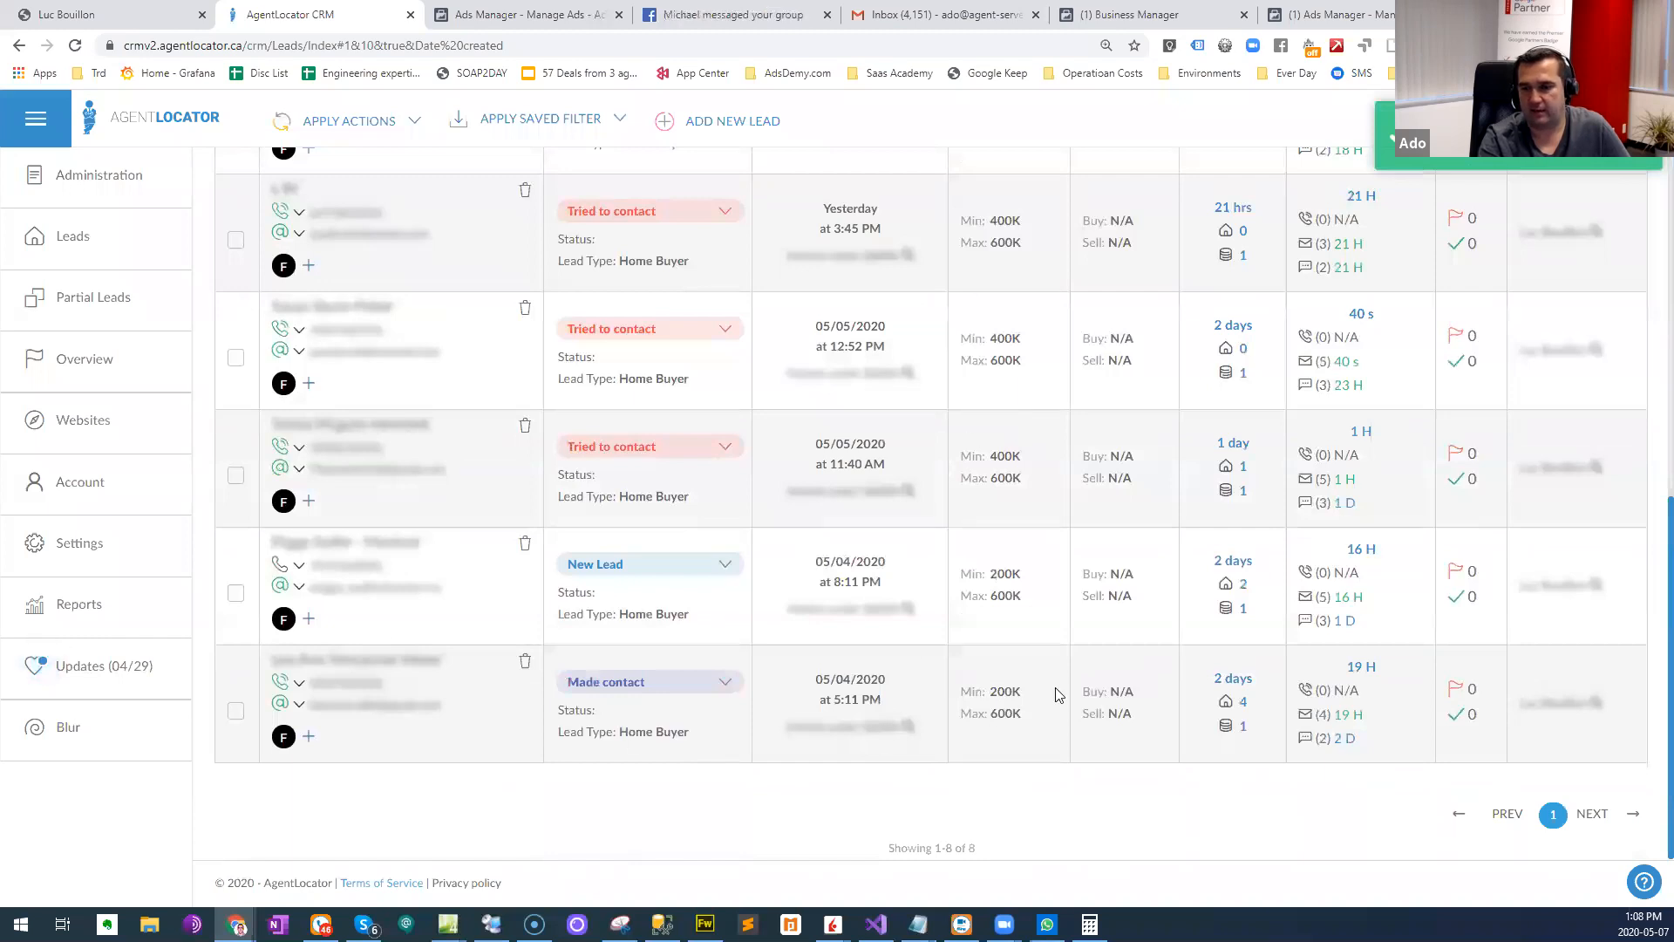
{"action": "scroll", "coordinate": [1055, 687], "scroll_direction": "up", "scroll_amount": 8}
{"action": "scroll", "coordinate": [884, 780], "scroll_direction": "down", "scroll_amount": 8}
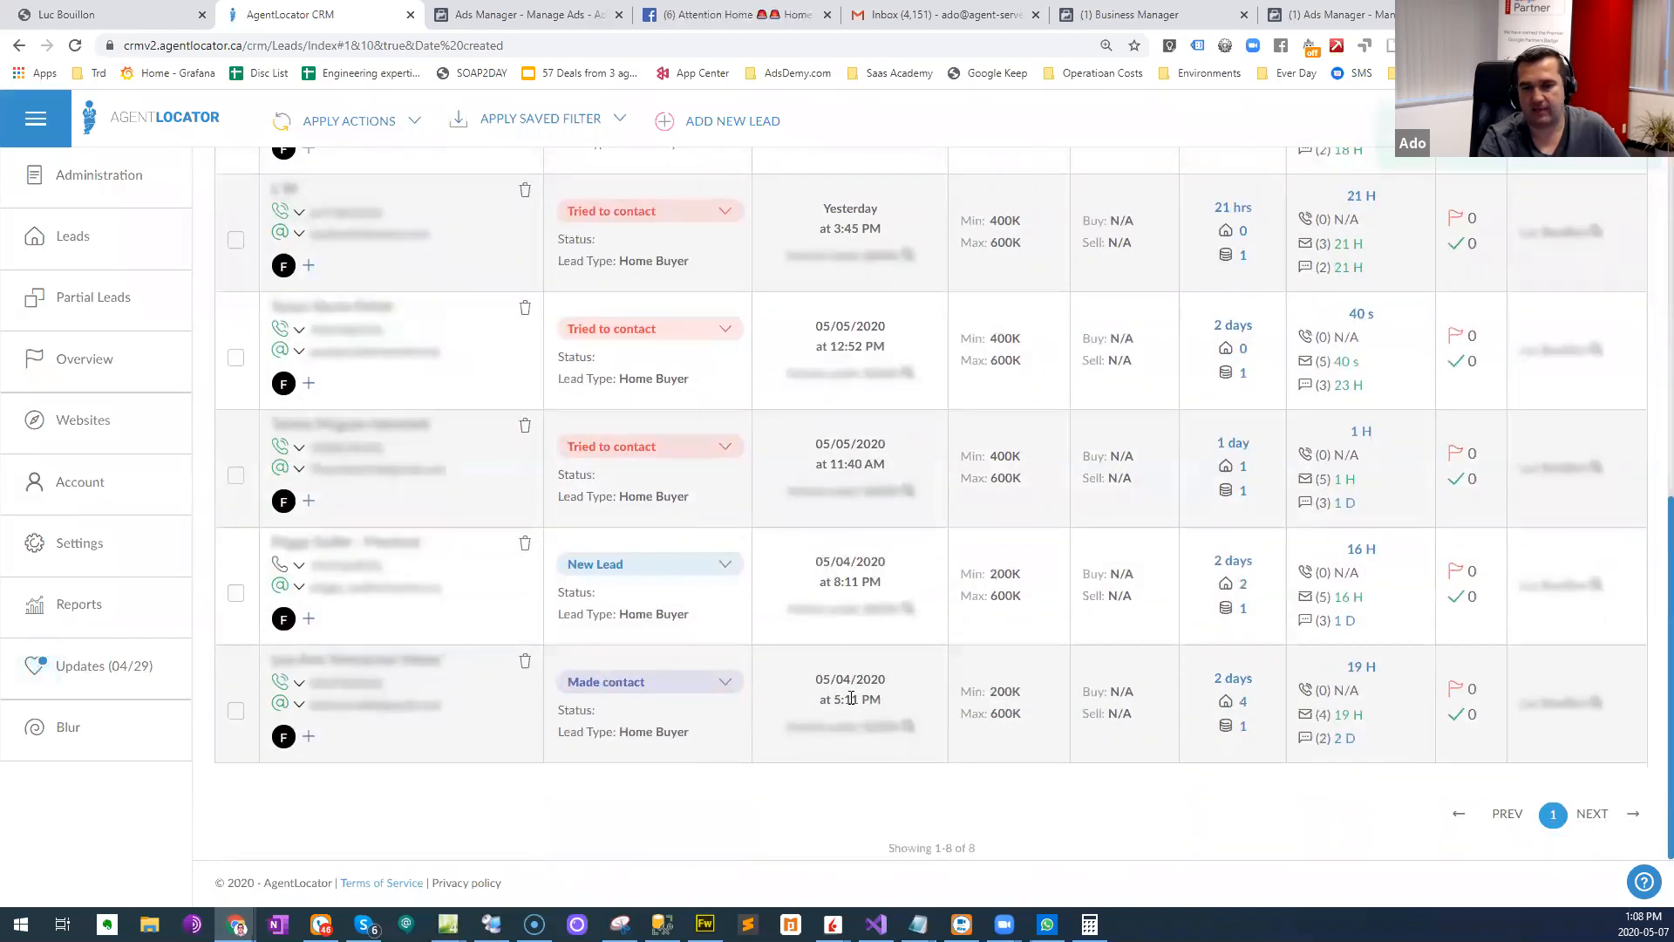
{"action": "left_click", "coordinate": [399, 665]}
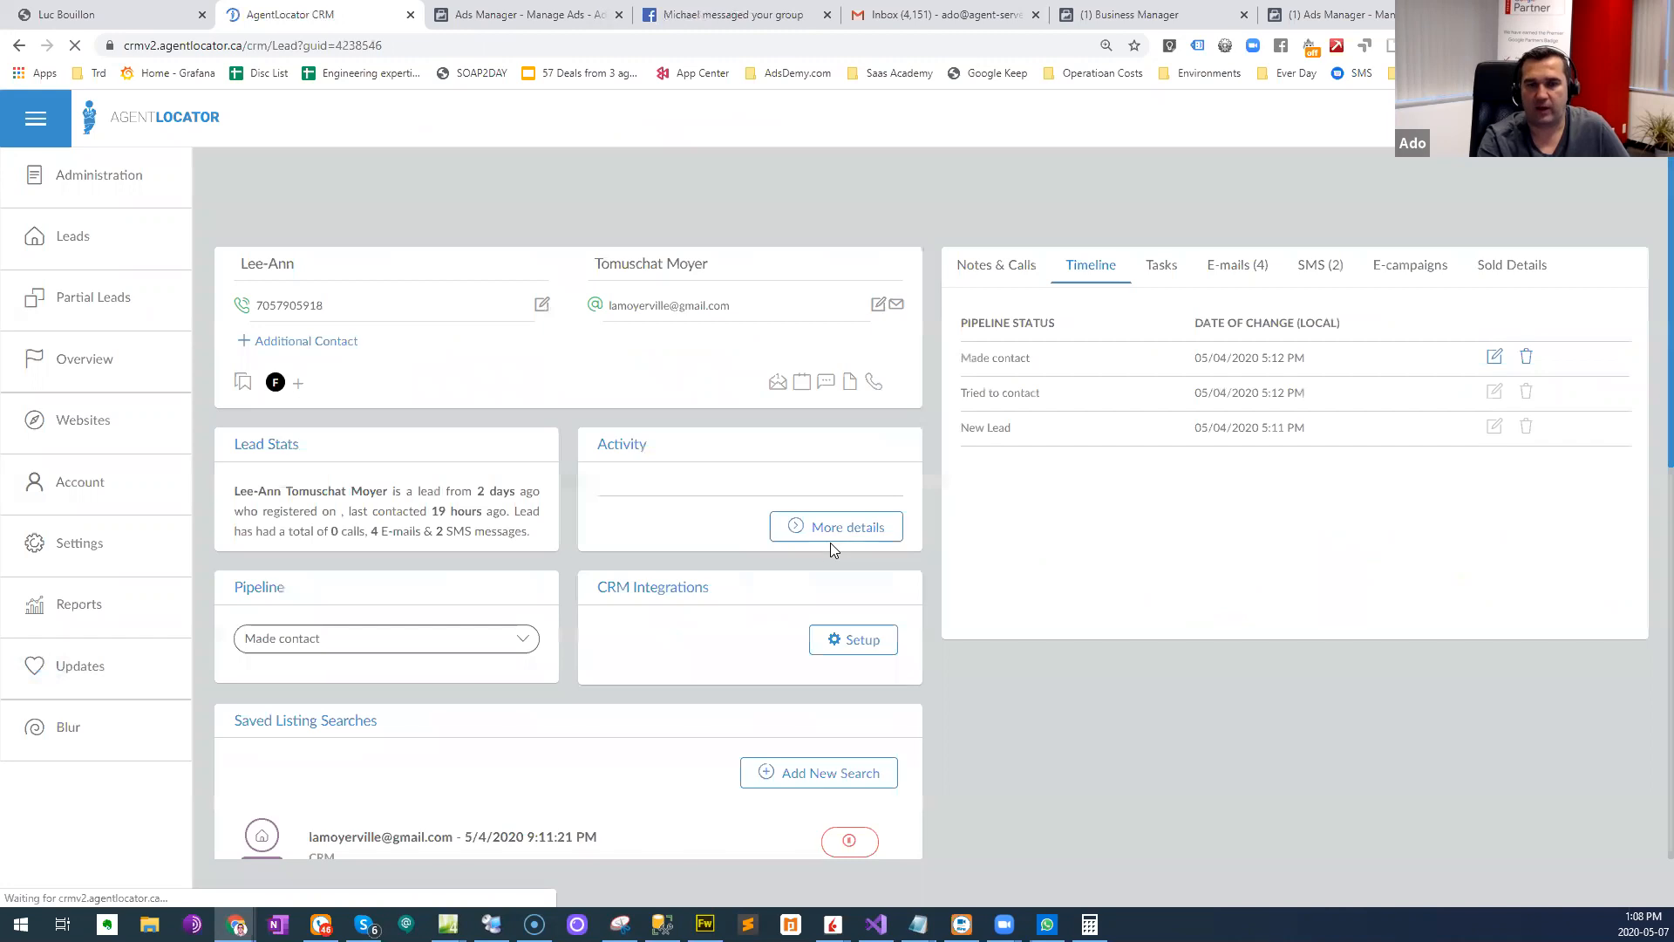
{"action": "left_click", "coordinate": [1258, 274]}
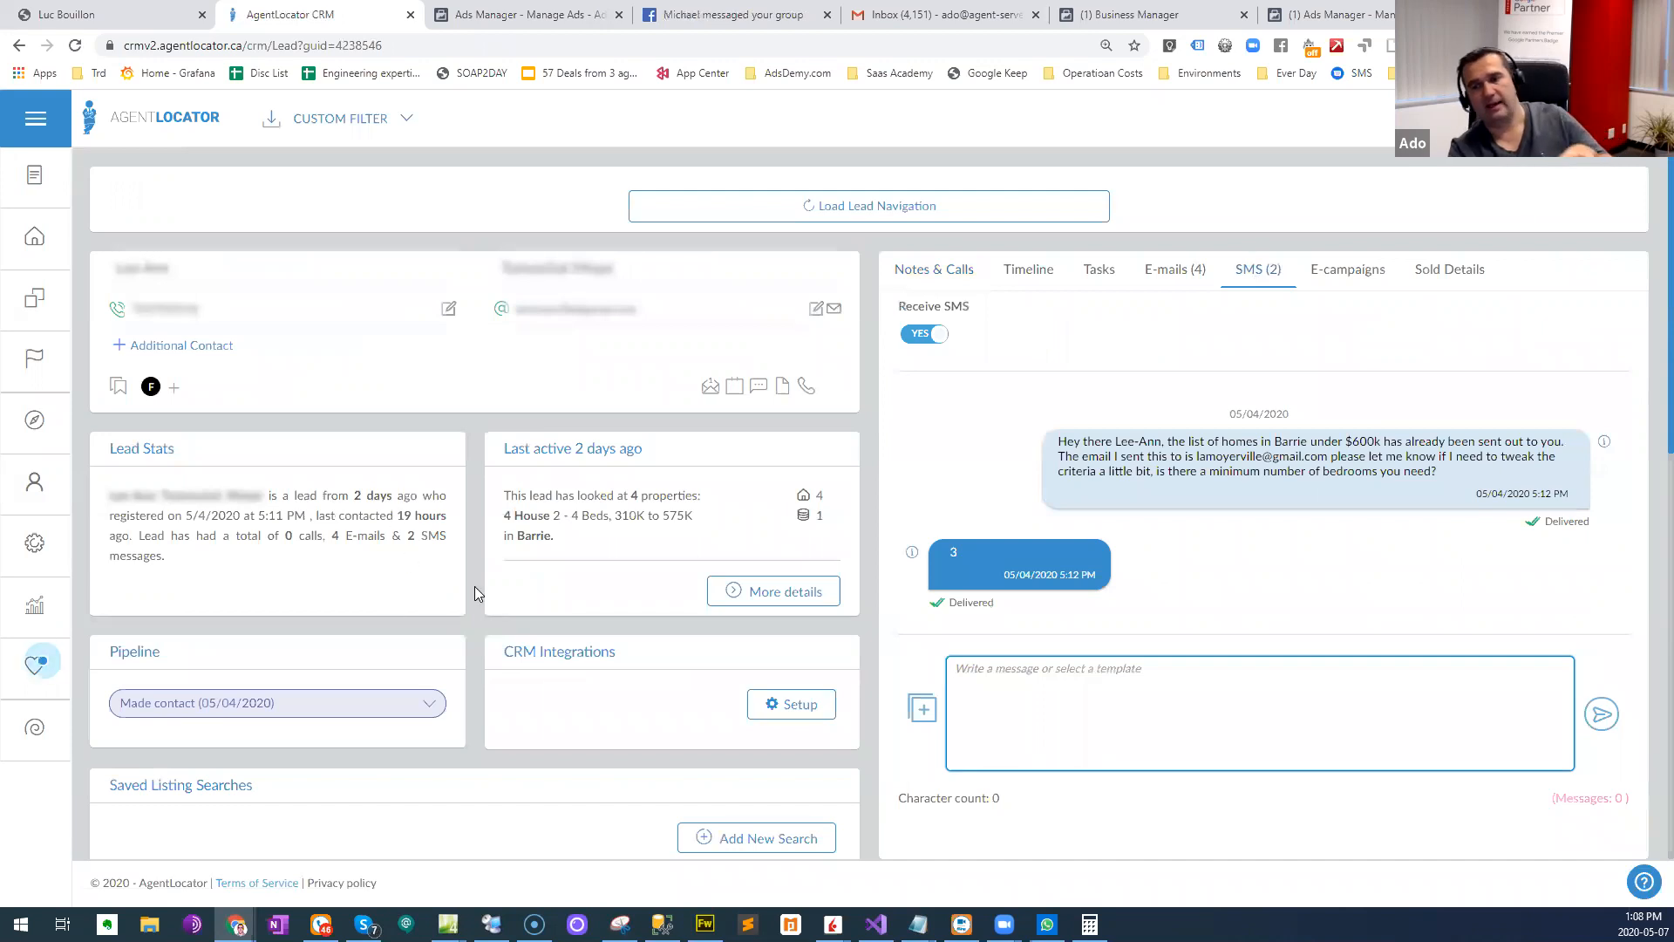
{"action": "left_click_drag", "start_coordinate": [1139, 443], "coordinate": [1261, 456]}
{"action": "left_click", "coordinate": [1000, 553]}
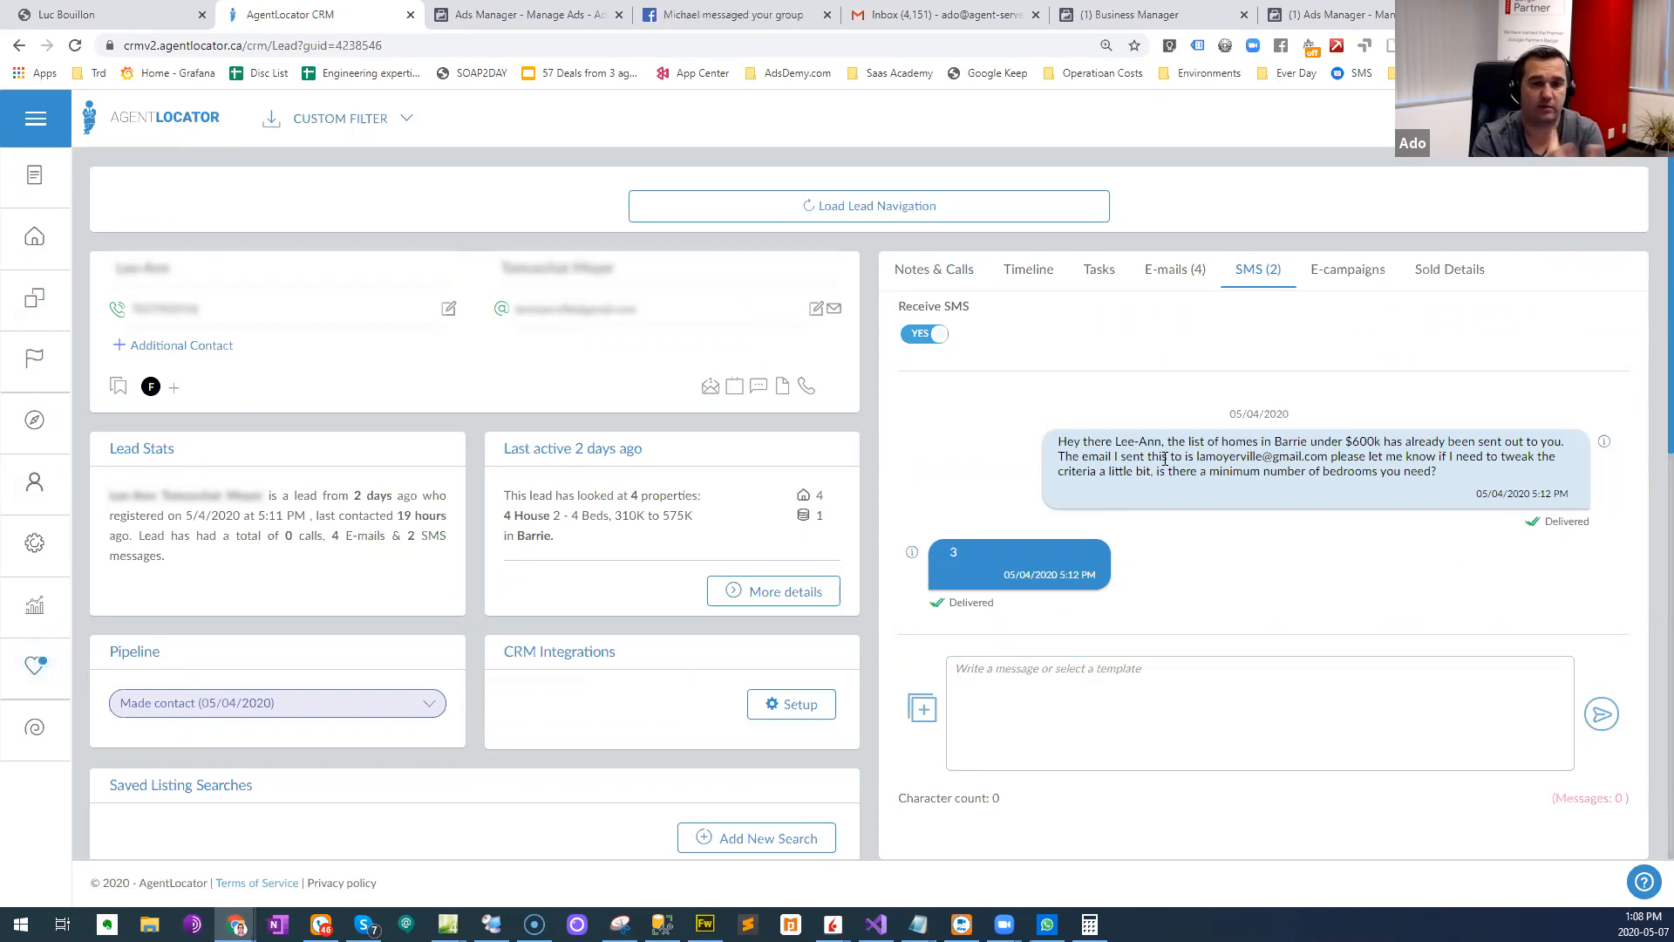
- Look over the remaining details on the lead's page and return to the leads list
{"action": "scroll", "coordinate": [713, 584], "scroll_direction": "down", "scroll_amount": 10}
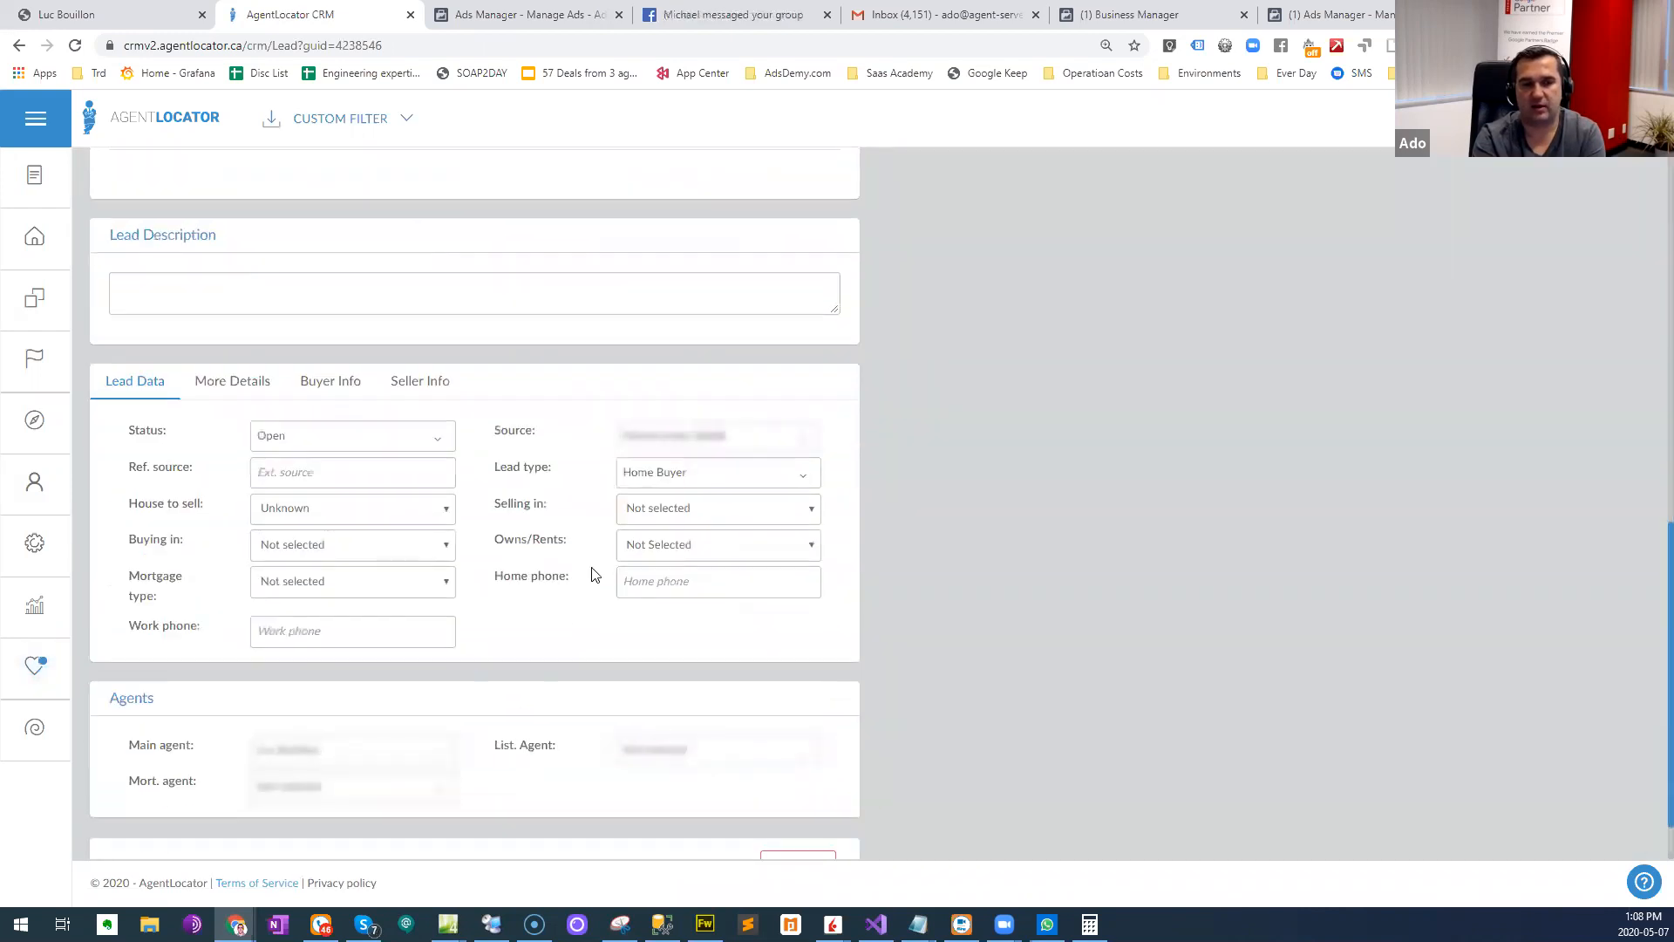
{"action": "scroll", "coordinate": [596, 575], "scroll_direction": "up", "scroll_amount": 10}
{"action": "left_click", "coordinate": [142, 117]}
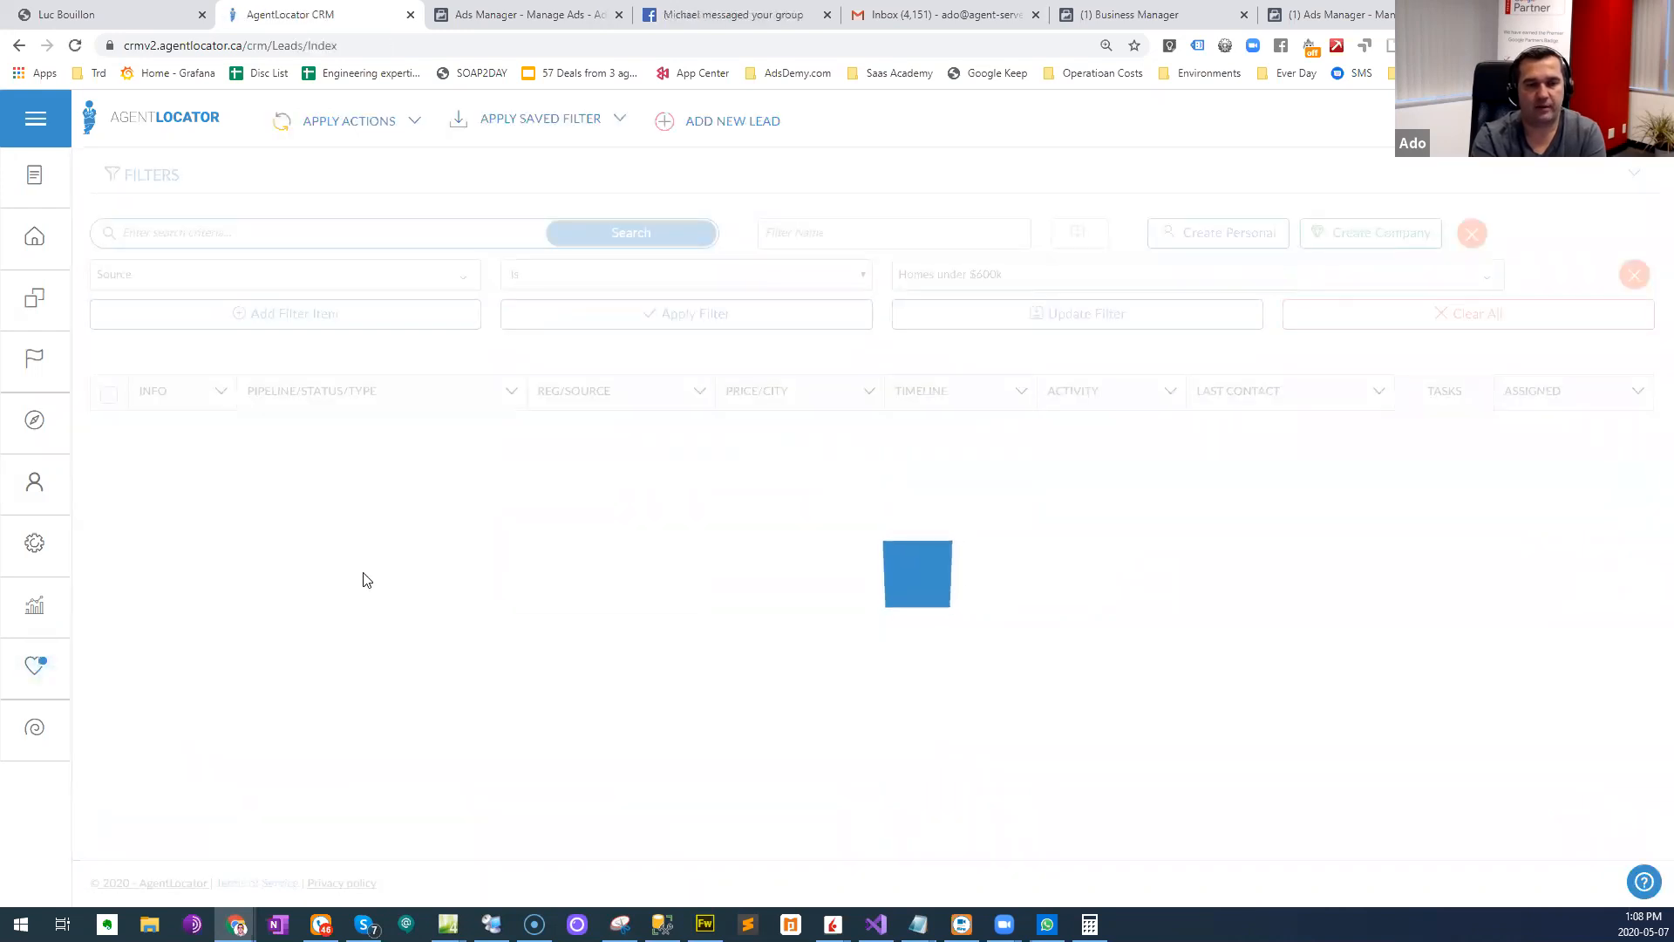
- Look through the leads from the Homes under $600k source, checking their pipeline statuses, registration dates, activity and last contacts
{"action": "scroll", "coordinate": [211, 509], "scroll_direction": "down", "scroll_amount": 3}
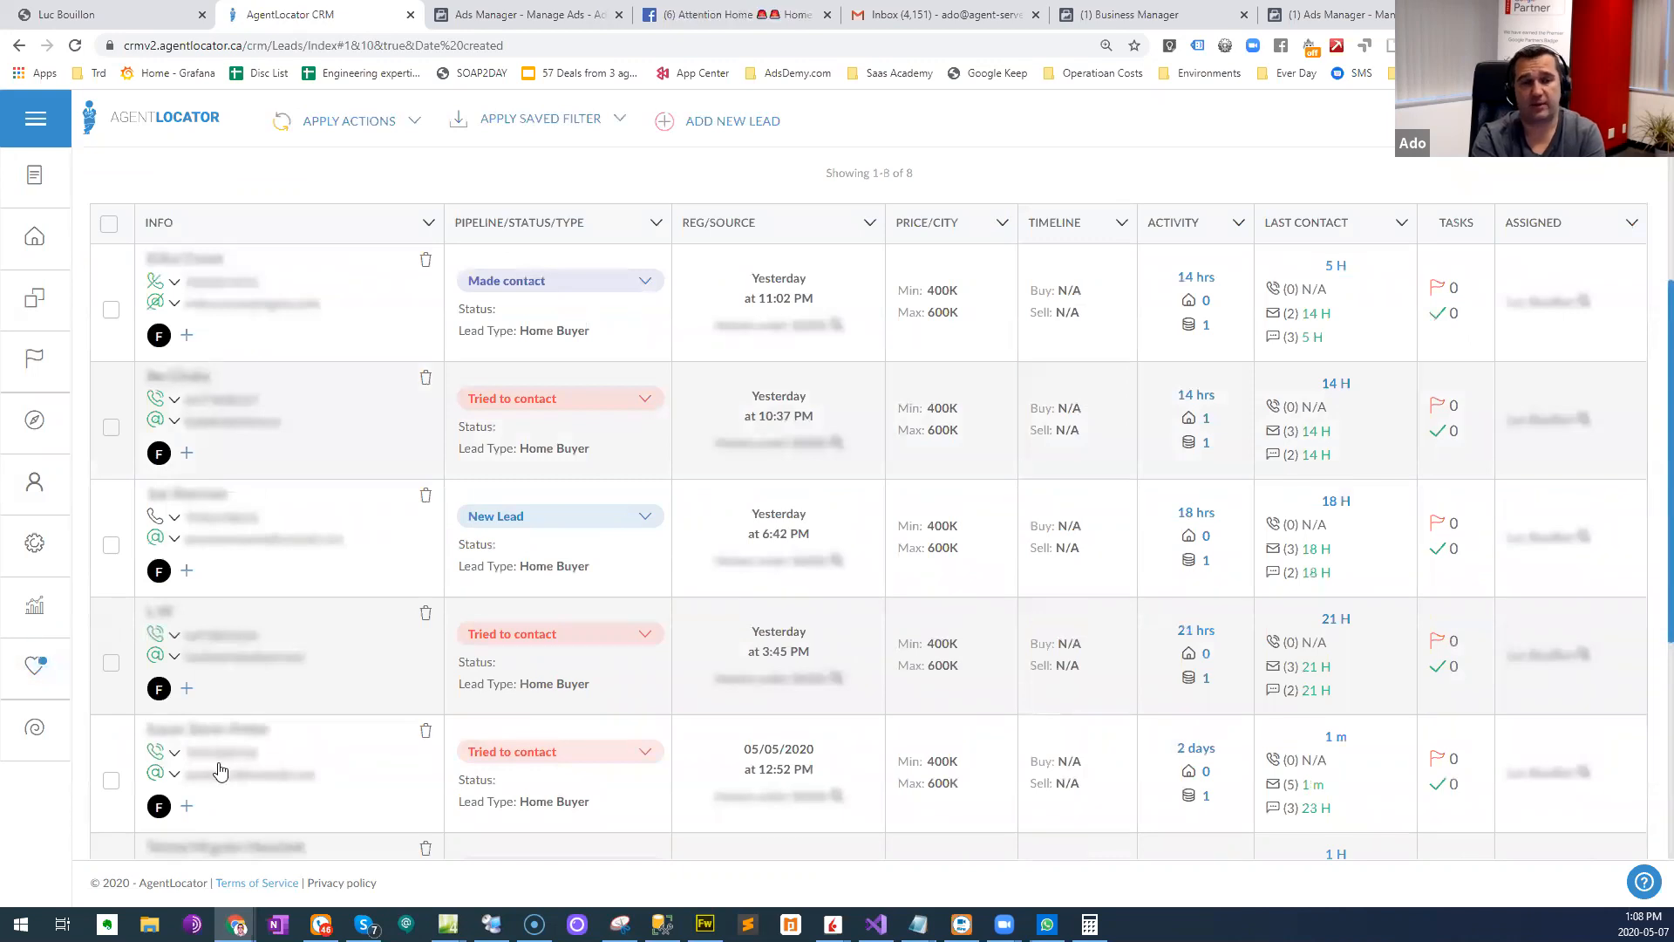
{"action": "scroll", "coordinate": [229, 763], "scroll_direction": "down", "scroll_amount": 1}
{"action": "scroll", "coordinate": [234, 754], "scroll_direction": "down", "scroll_amount": 4}
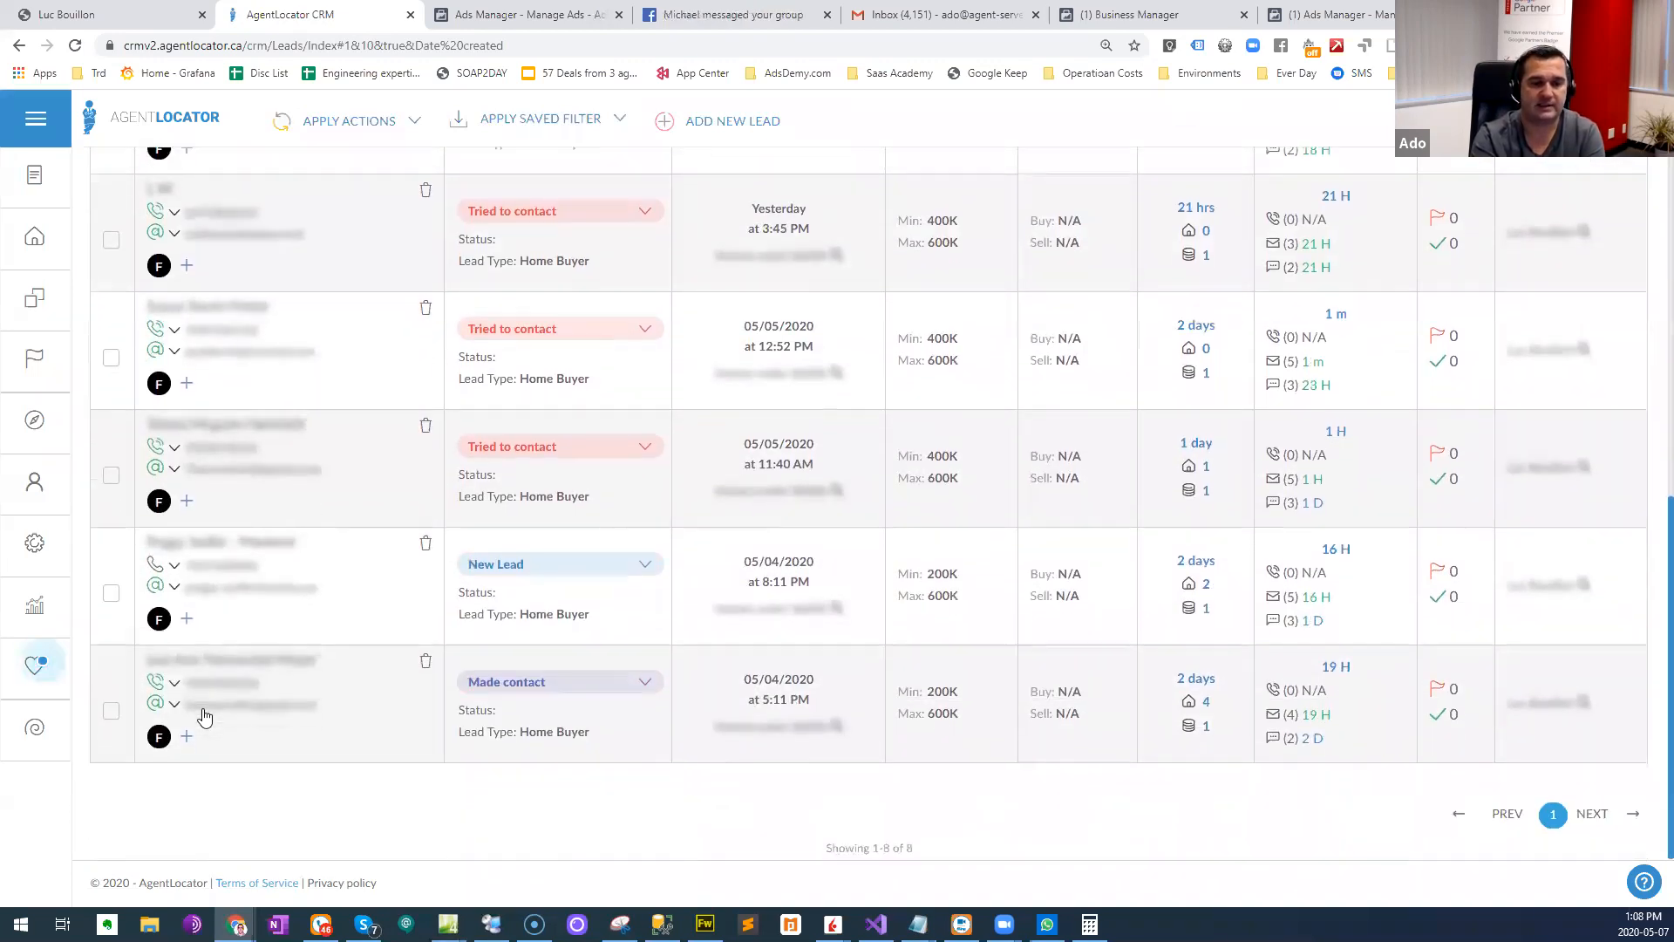
{"action": "scroll", "coordinate": [191, 710], "scroll_direction": "up", "scroll_amount": 3}
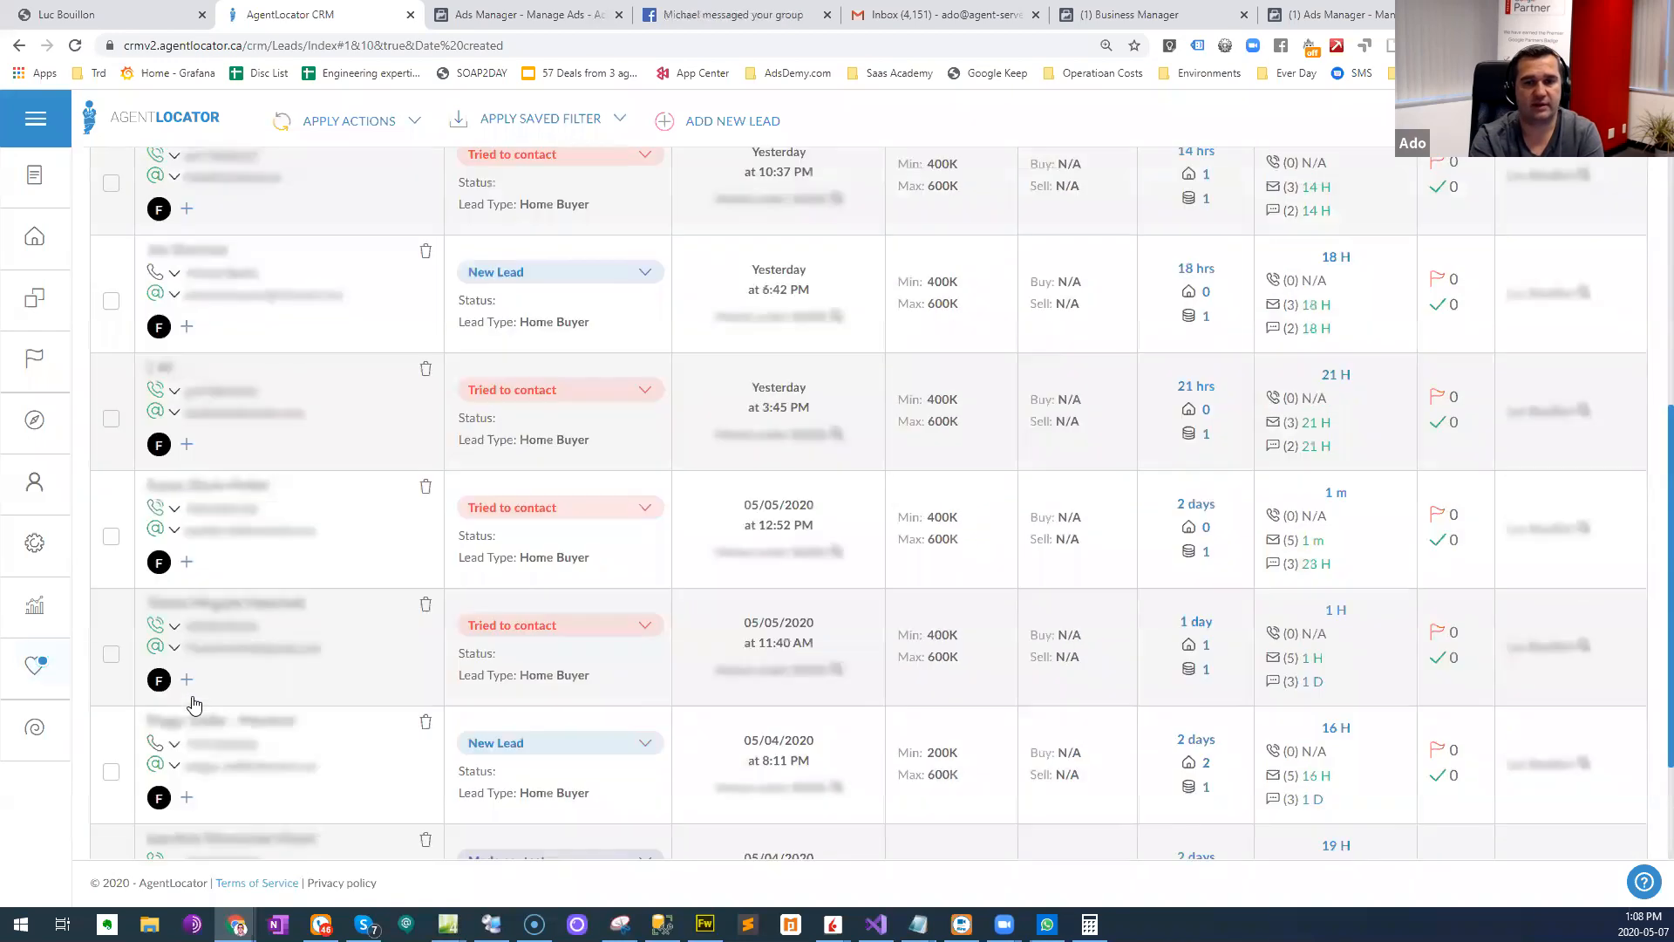
{"action": "scroll", "coordinate": [187, 706], "scroll_direction": "up", "scroll_amount": 1}
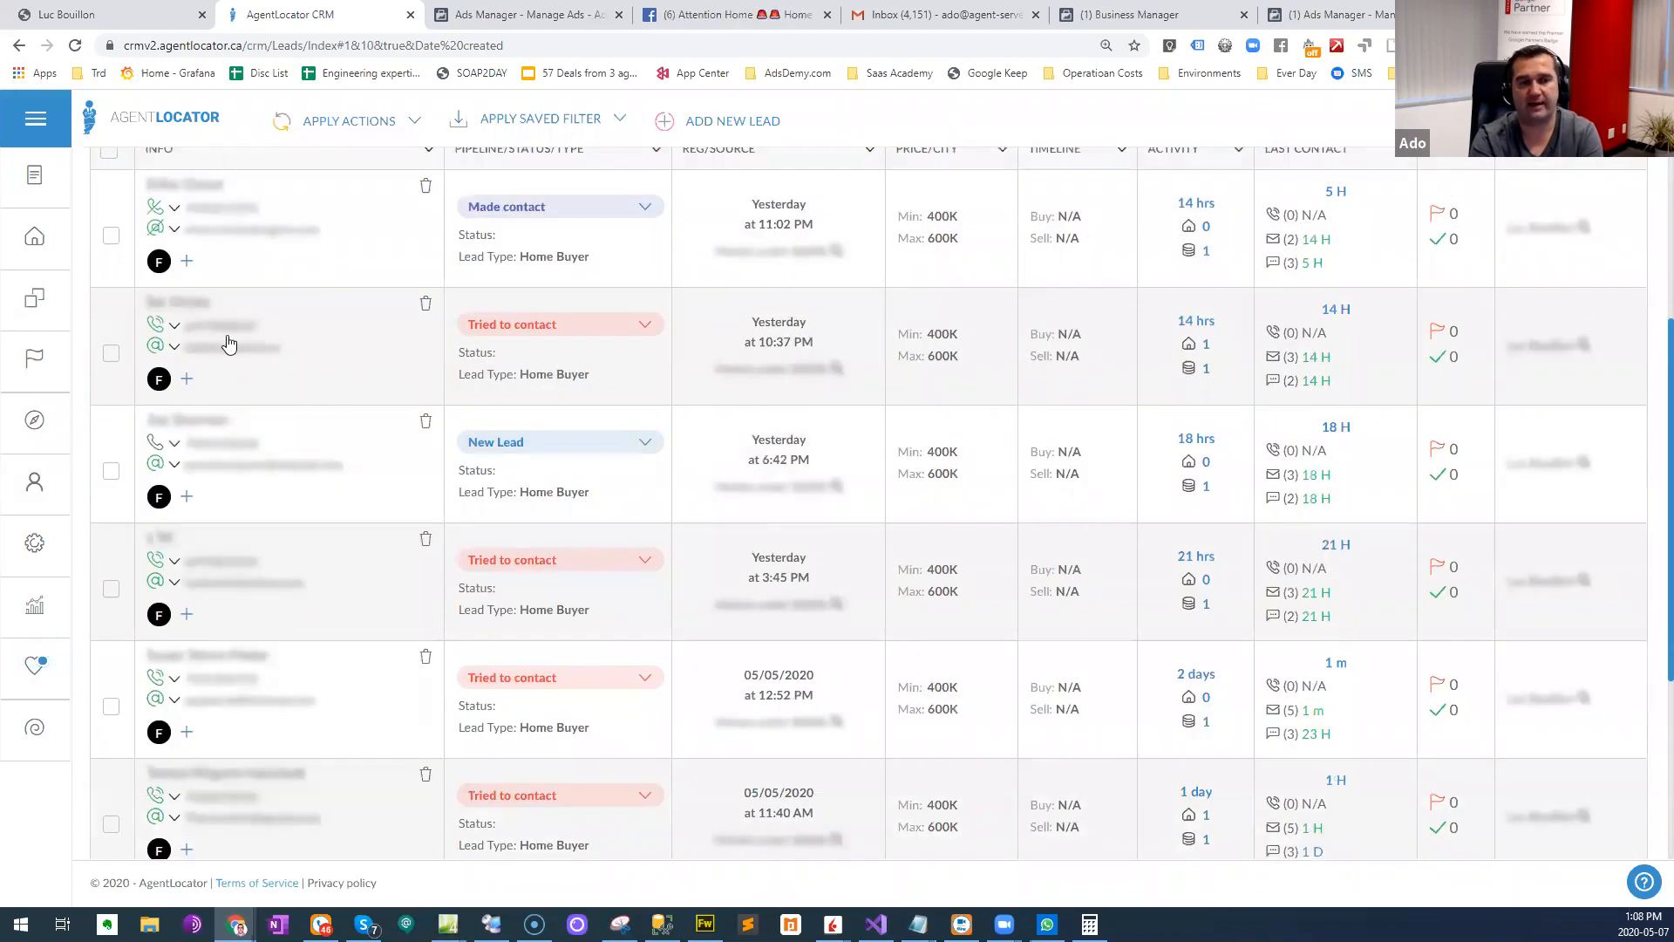
{"action": "scroll", "coordinate": [244, 266], "scroll_direction": "up", "scroll_amount": 2}
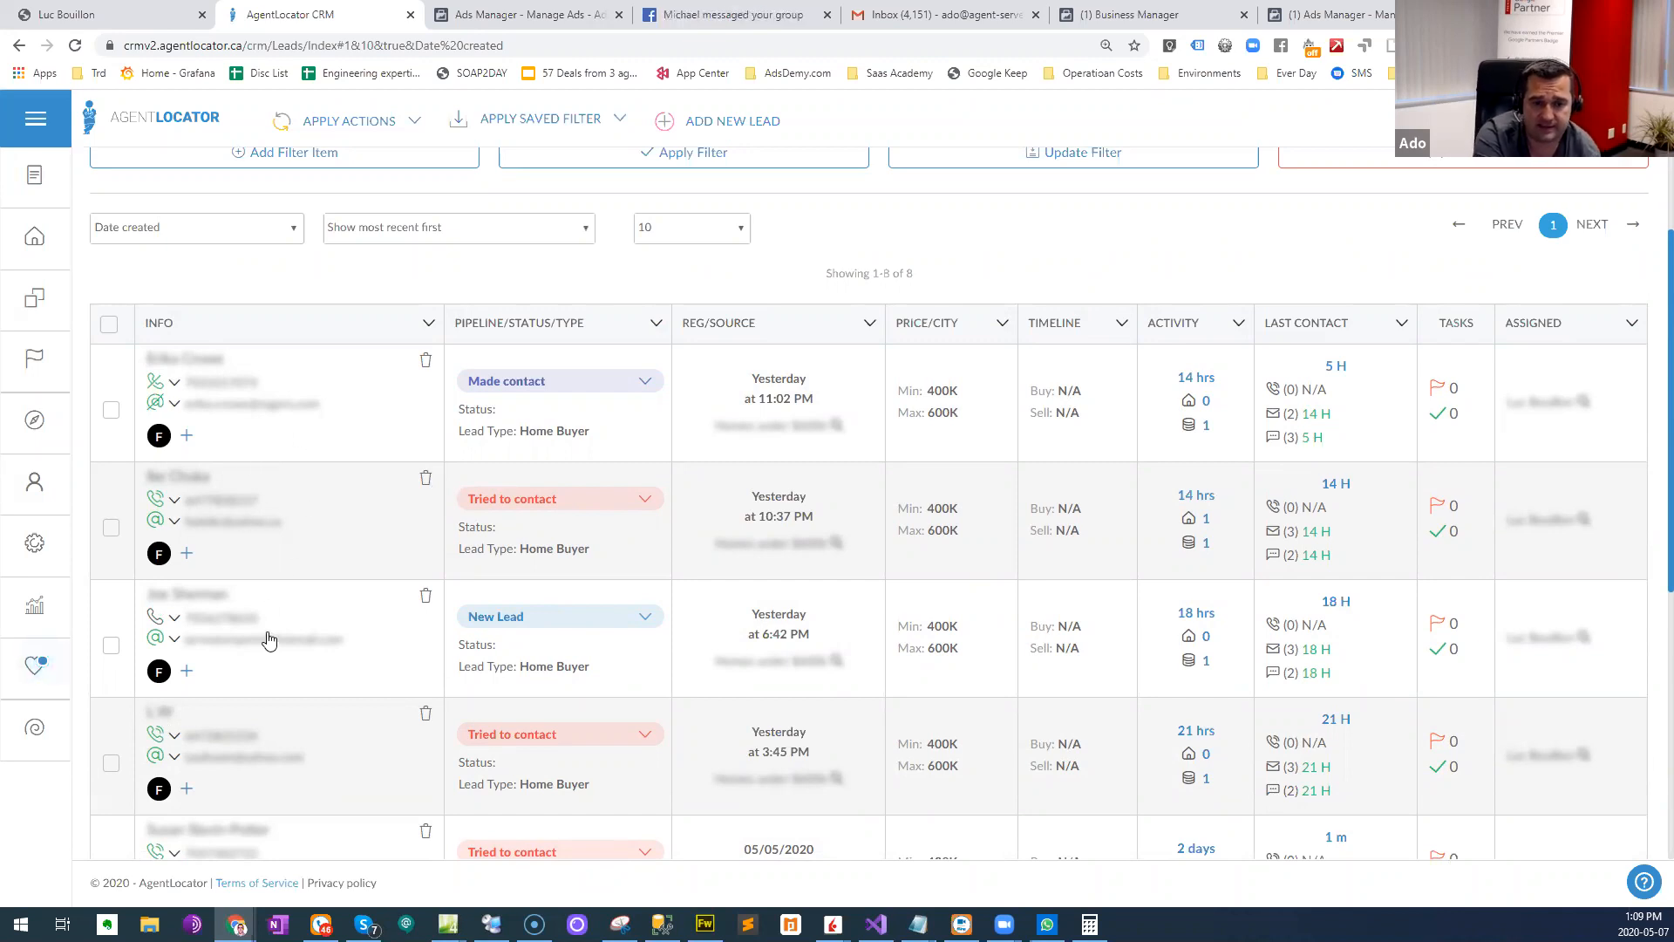
{"action": "scroll", "coordinate": [270, 637], "scroll_direction": "down", "scroll_amount": 3}
{"action": "scroll", "coordinate": [270, 593], "scroll_direction": "down", "scroll_amount": 3}
{"action": "scroll", "coordinate": [269, 580], "scroll_direction": "up", "scroll_amount": 3}
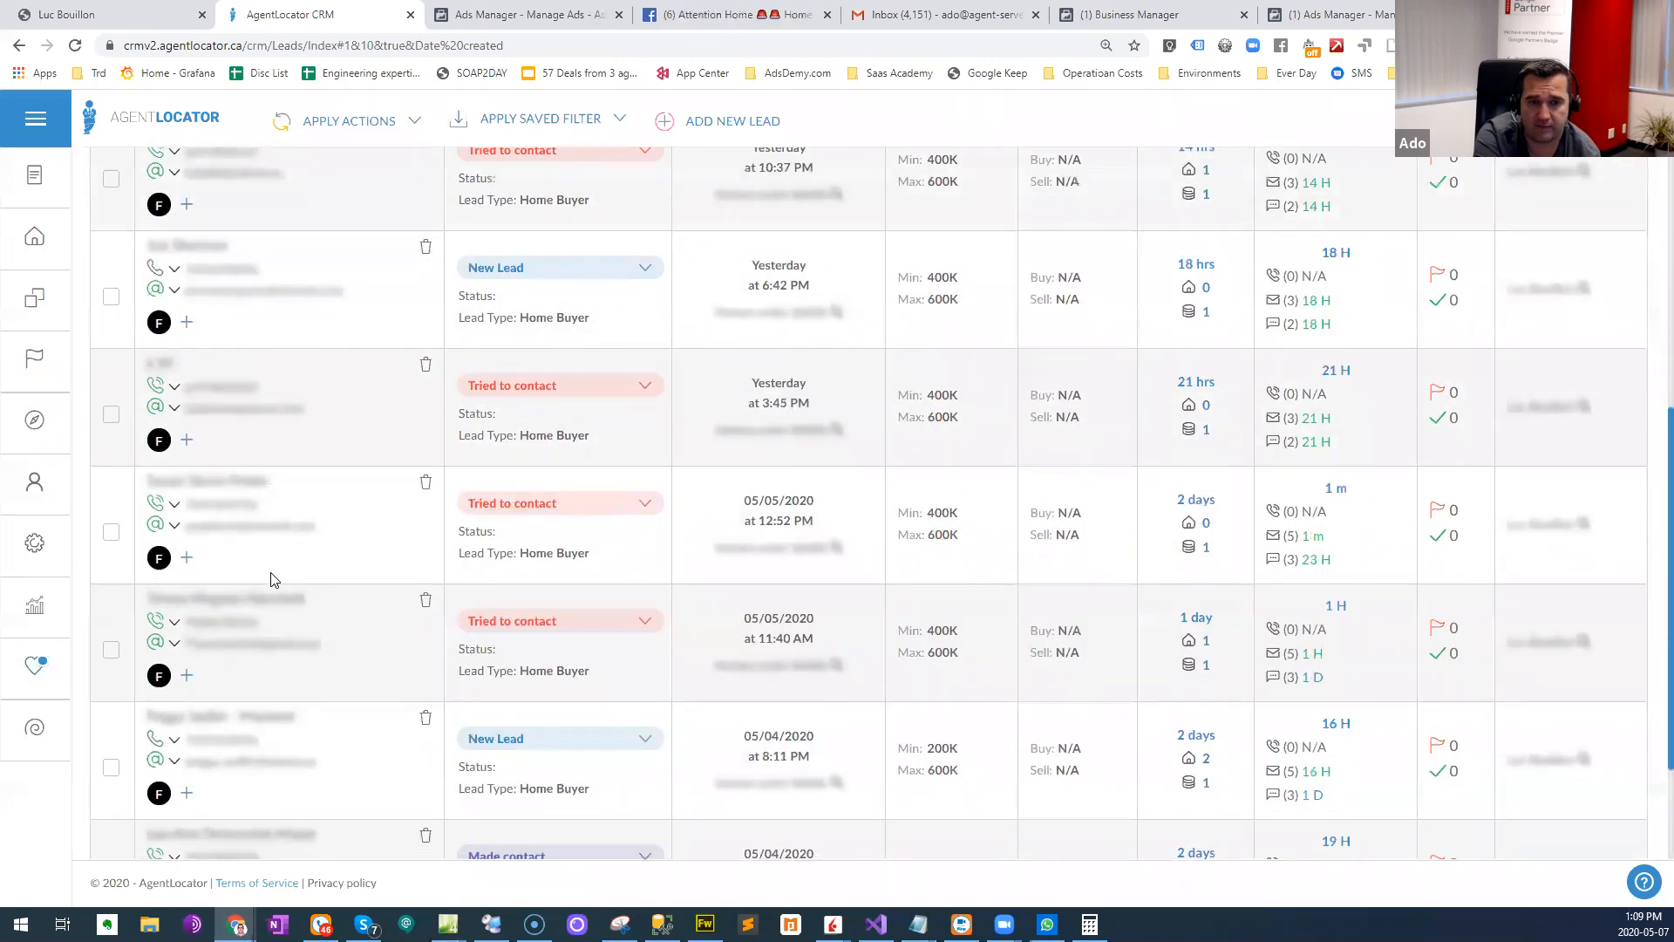
{"action": "scroll", "coordinate": [274, 575], "scroll_direction": "up", "scroll_amount": 1}
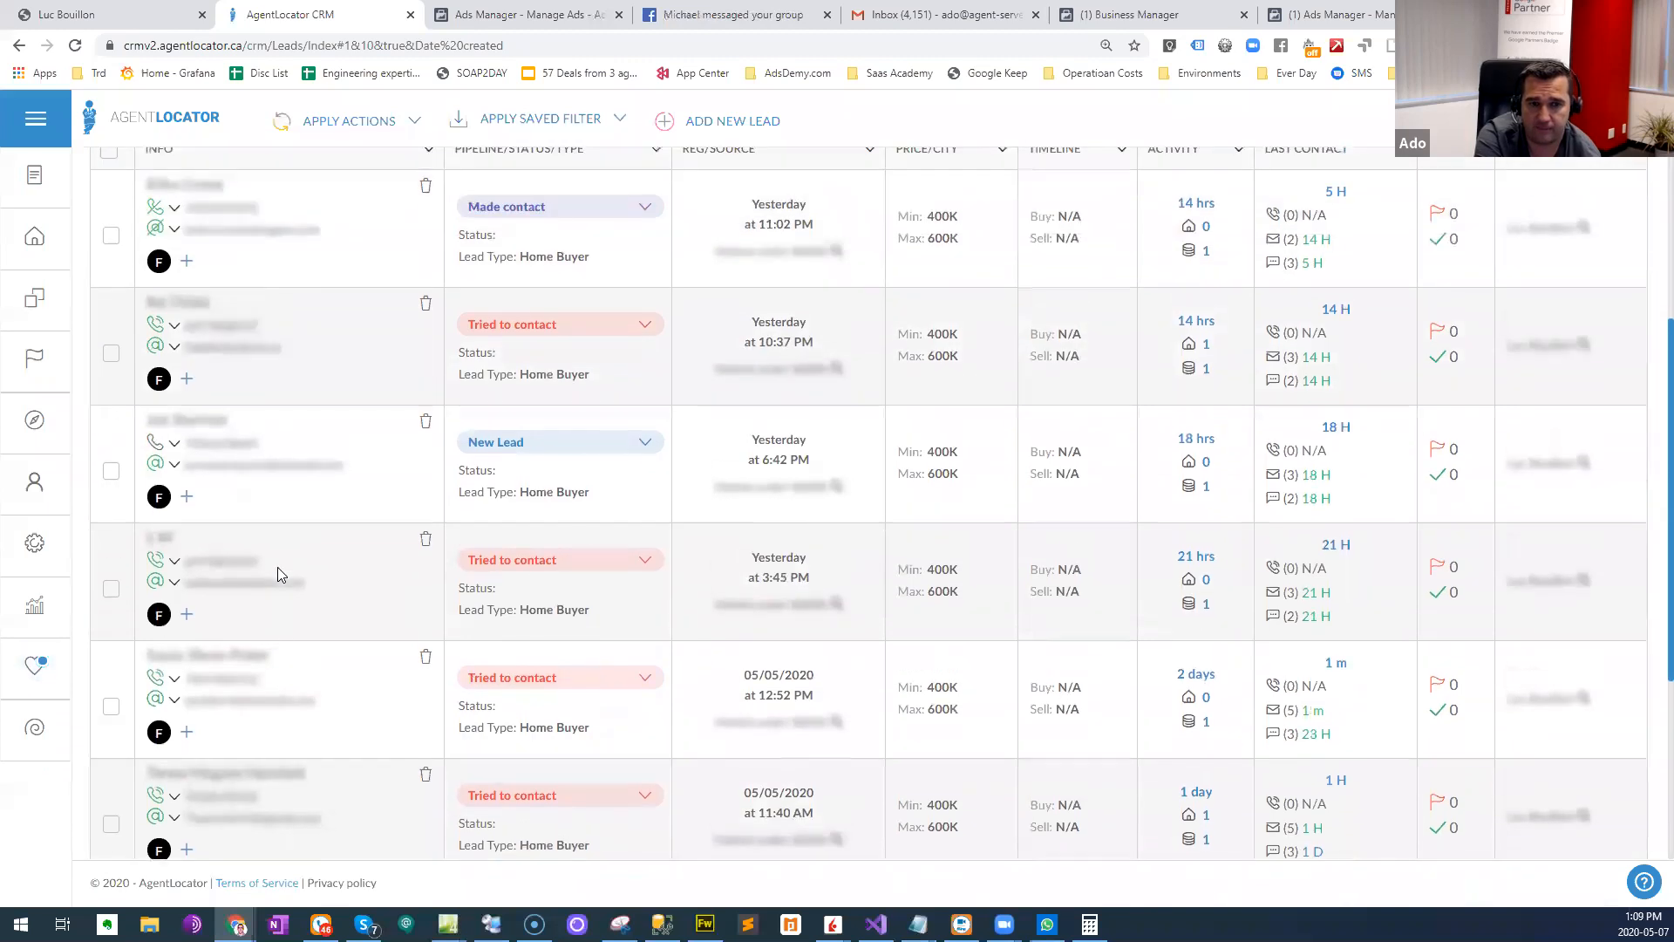
{"action": "scroll", "coordinate": [277, 571], "scroll_direction": "up", "scroll_amount": 1}
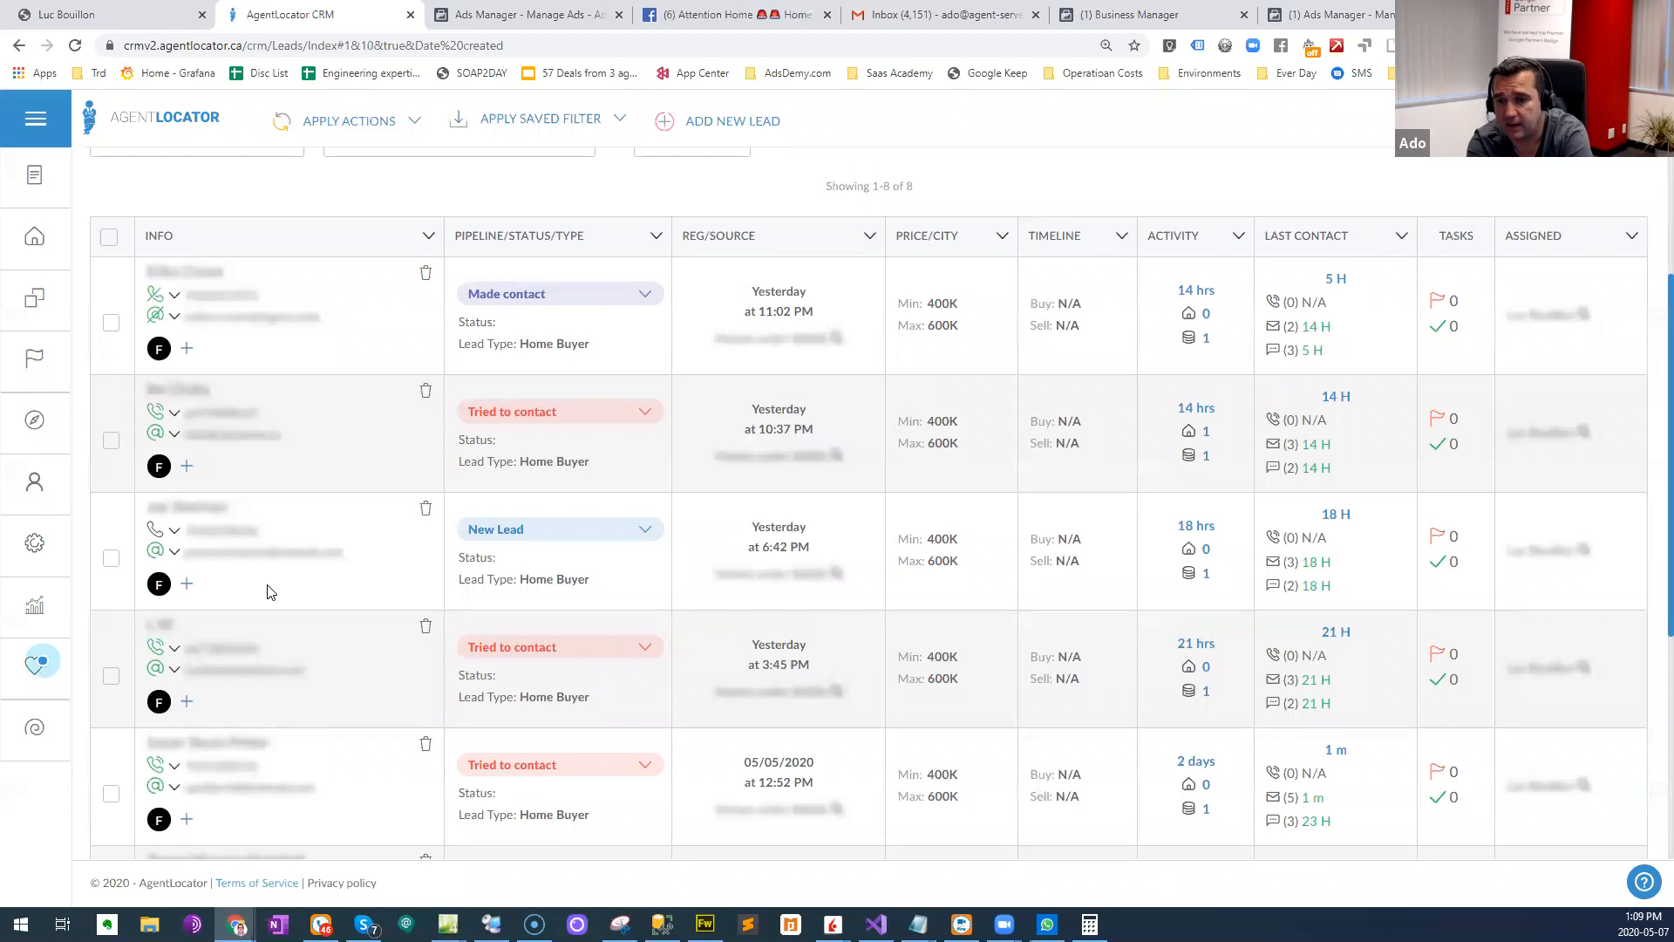
{"action": "scroll", "coordinate": [267, 584], "scroll_direction": "down", "scroll_amount": 2}
{"action": "scroll", "coordinate": [280, 631], "scroll_direction": "down", "scroll_amount": 2}
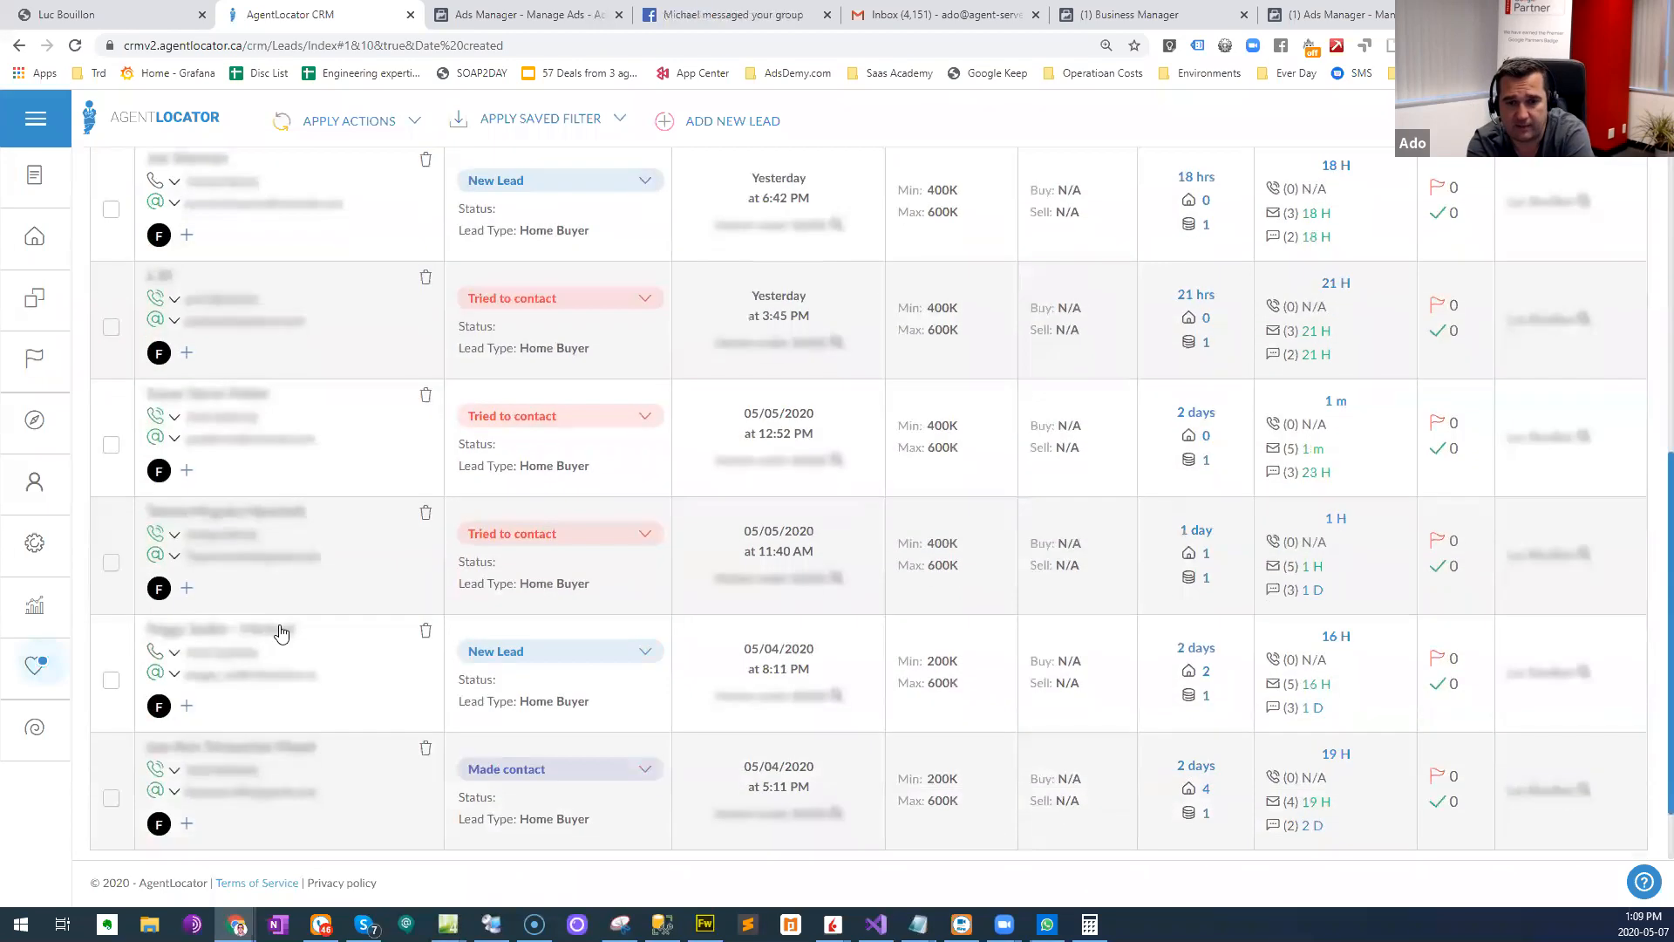
- Open the new lead registered yesterday at 6:42 PM, review its stats and SMS messages, and return to the leads list
{"action": "right_click", "coordinate": [279, 628]}
{"action": "left_click", "coordinate": [1056, 675]}
{"action": "scroll", "coordinate": [1141, 647], "scroll_direction": "up", "scroll_amount": 3}
{"action": "scroll", "coordinate": [1147, 578], "scroll_direction": "up", "scroll_amount": 1}
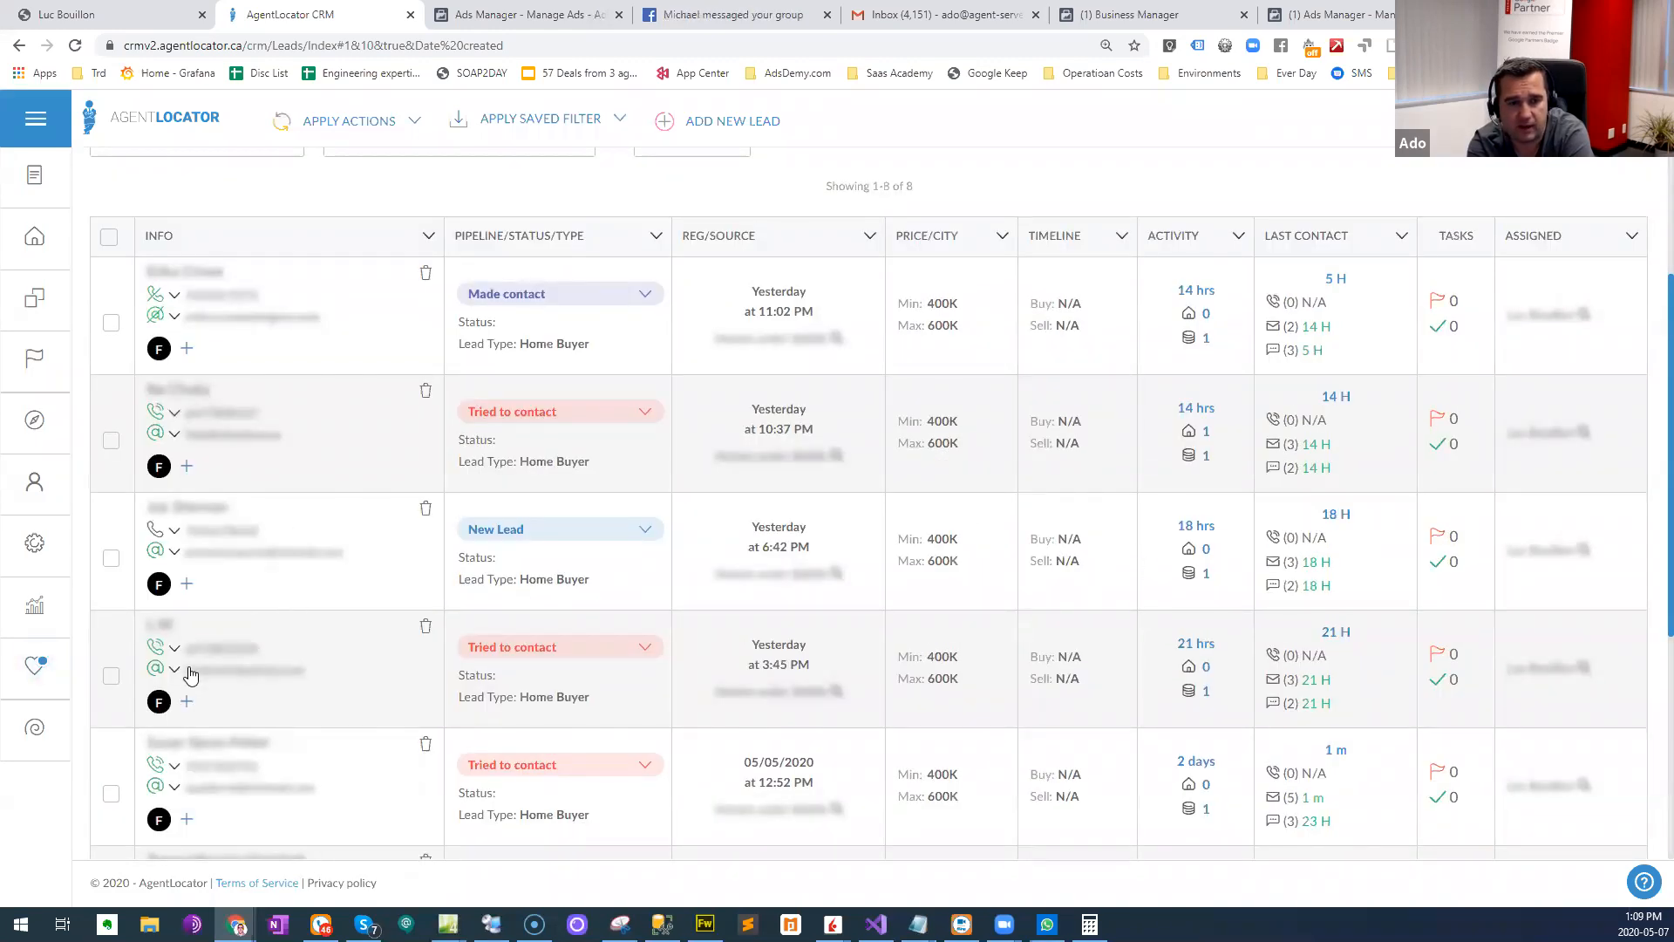
{"action": "left_click", "coordinate": [190, 518]}
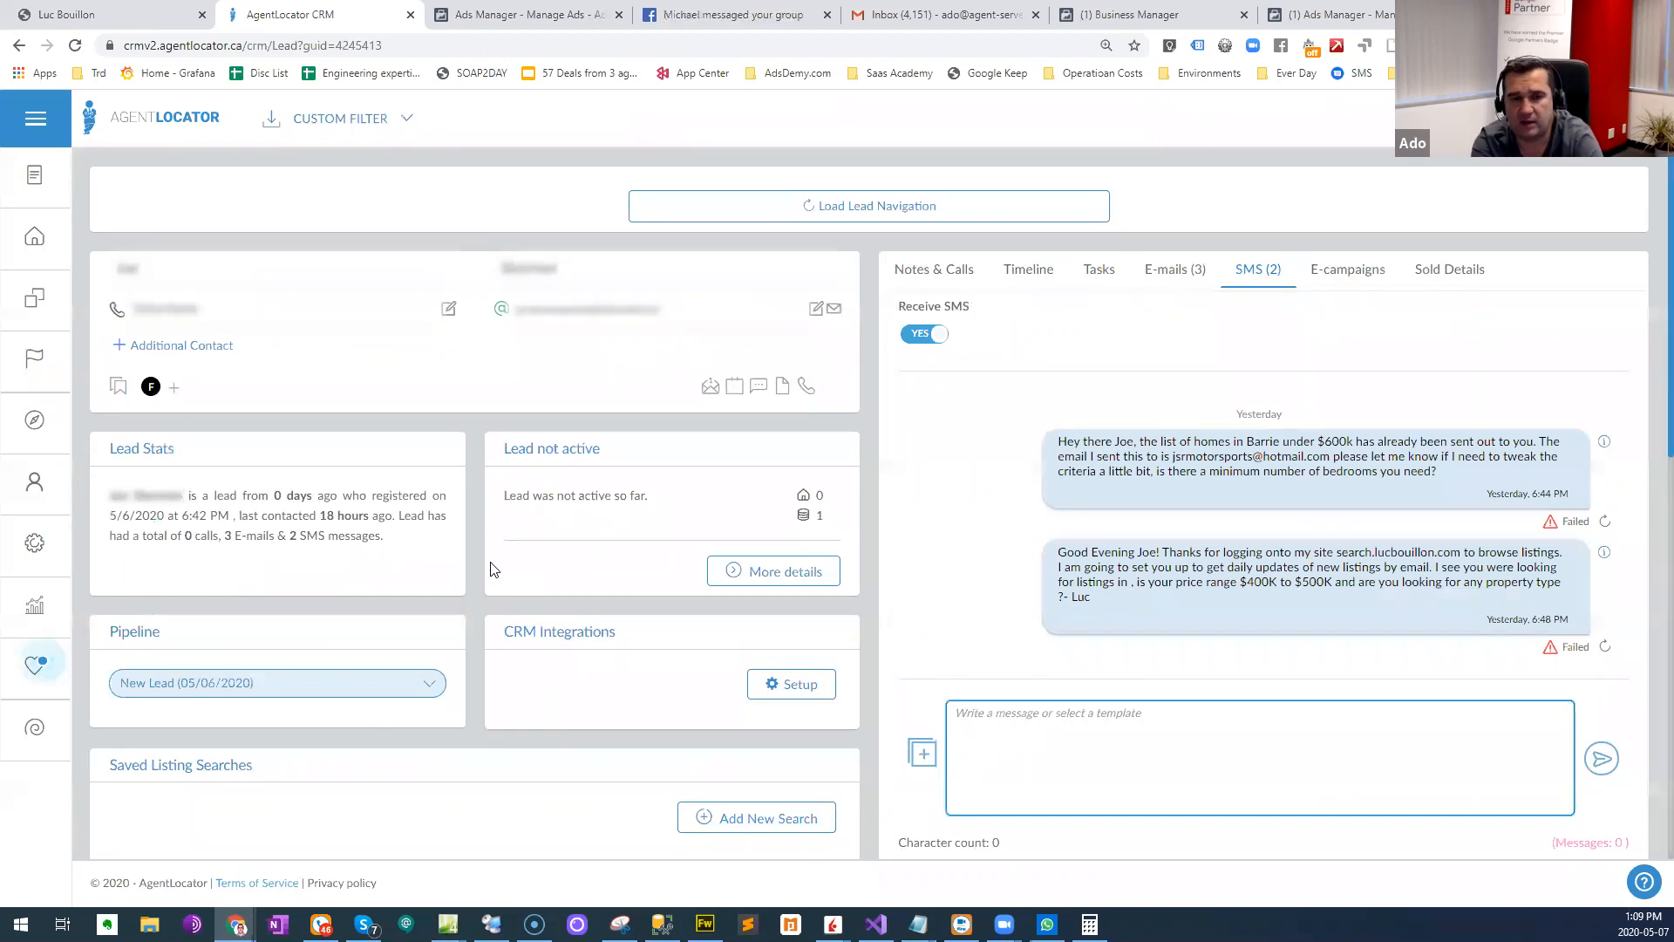
{"action": "left_click", "coordinate": [413, 512]}
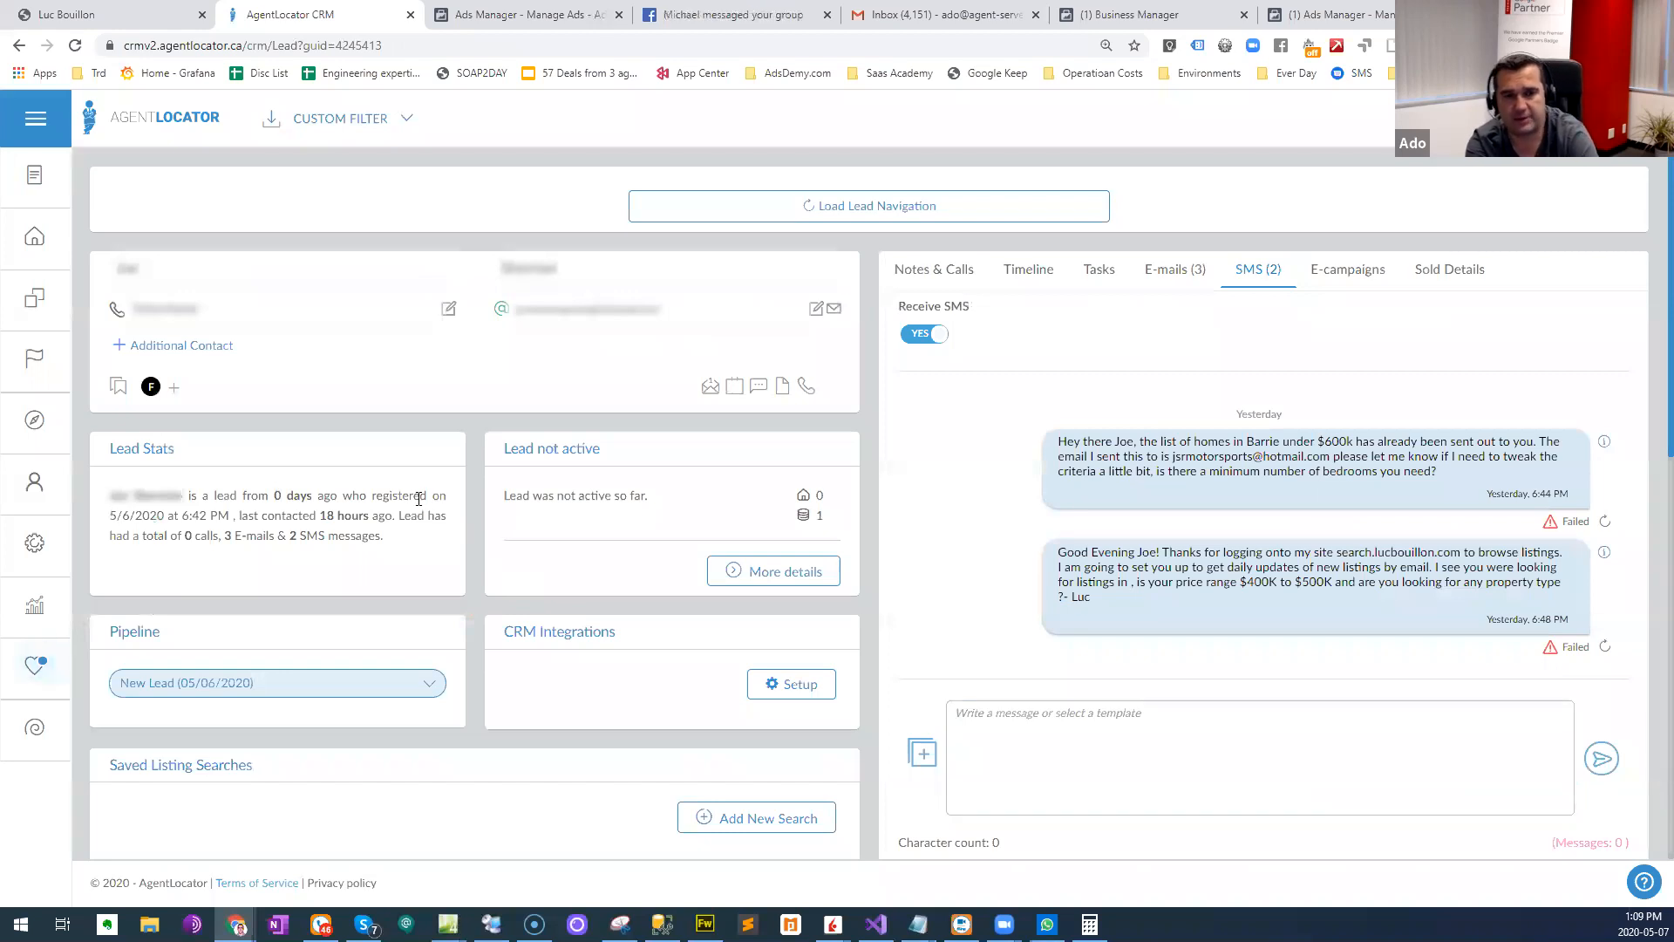
{"action": "left_click", "coordinate": [190, 116]}
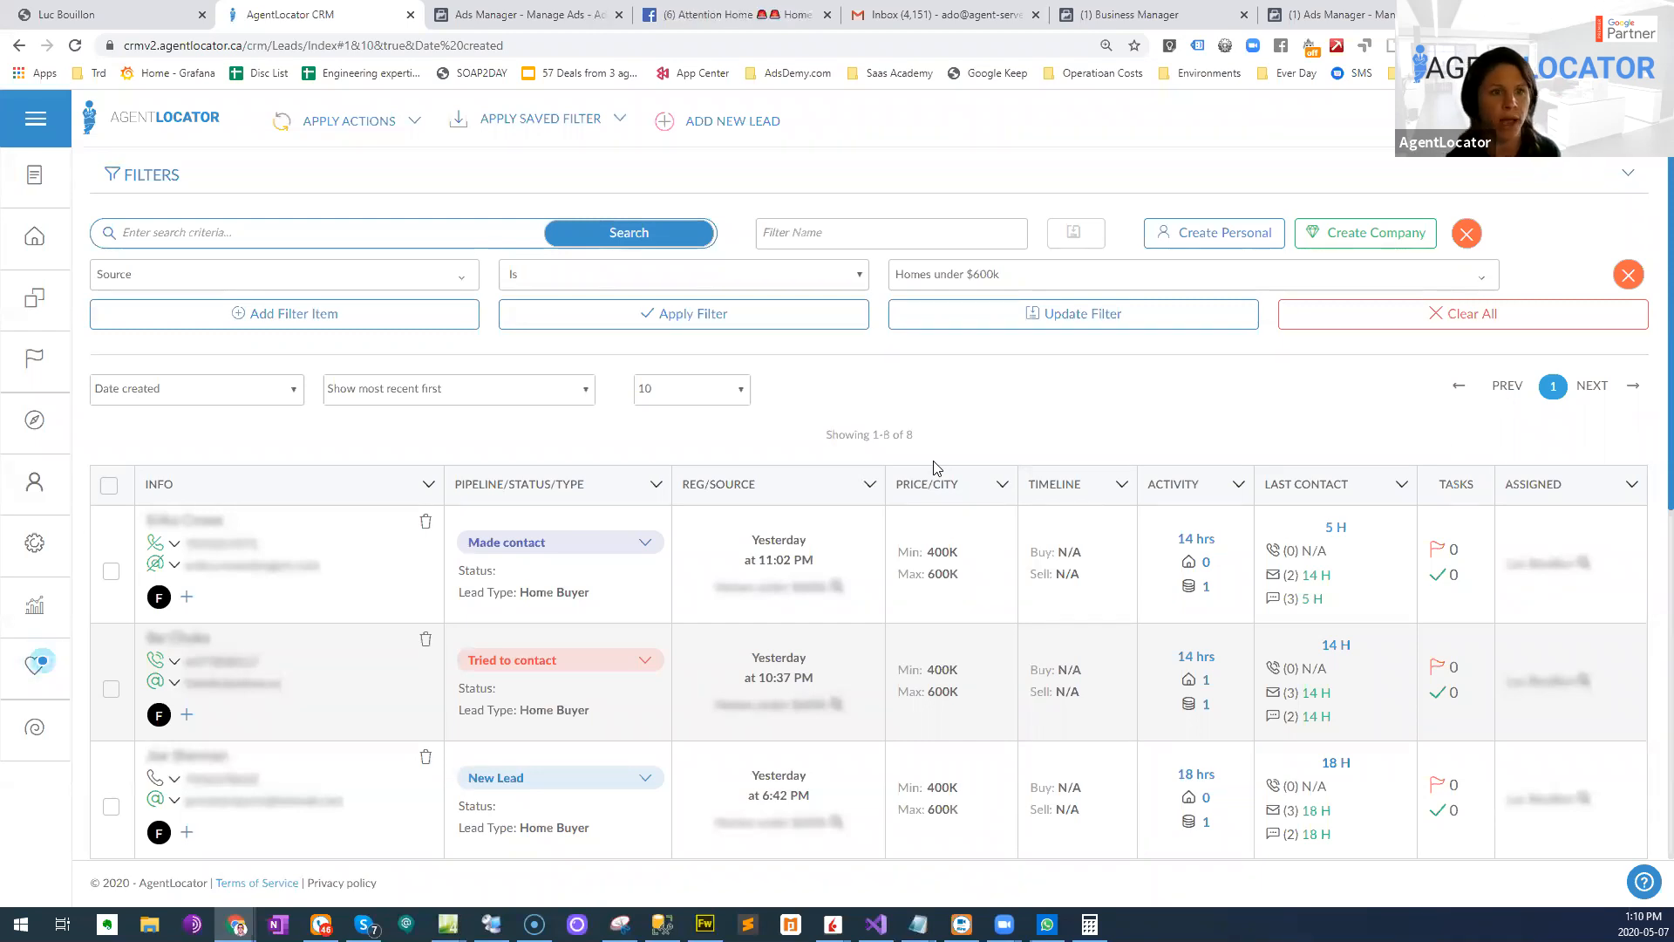
- Switch past the ad in Ads Manager to the Facebook ad post and close its lead form without submitting it
{"action": "left_click", "coordinate": [523, 15]}
{"action": "left_click", "coordinate": [246, 400]}
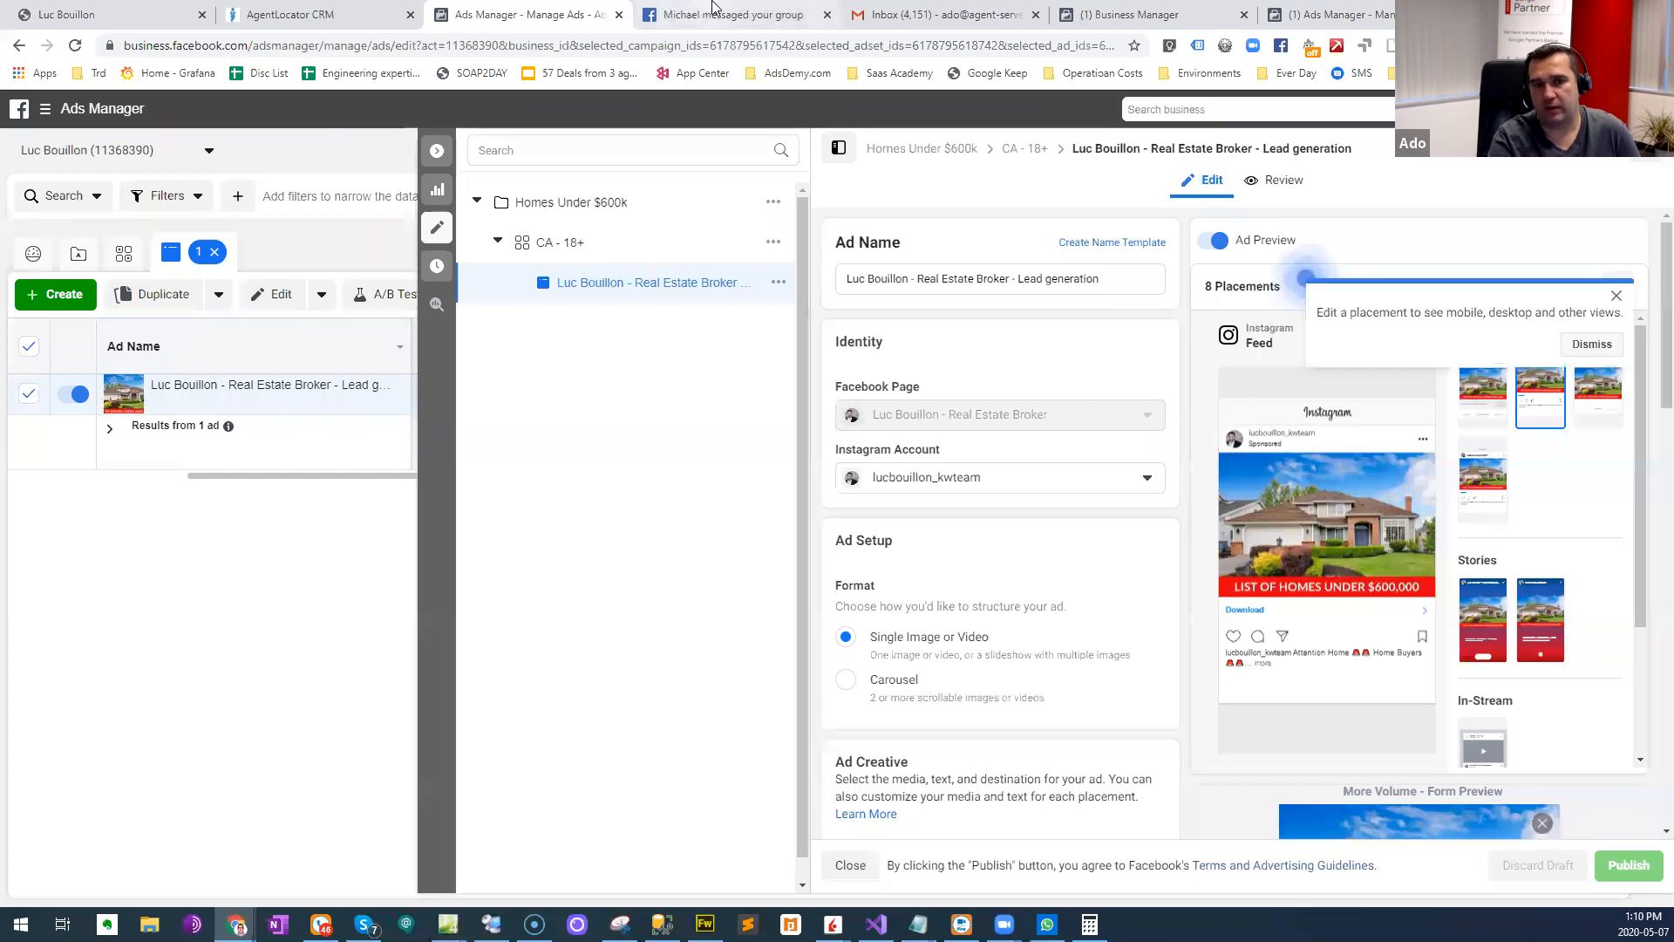
{"action": "left_click", "coordinate": [663, 14]}
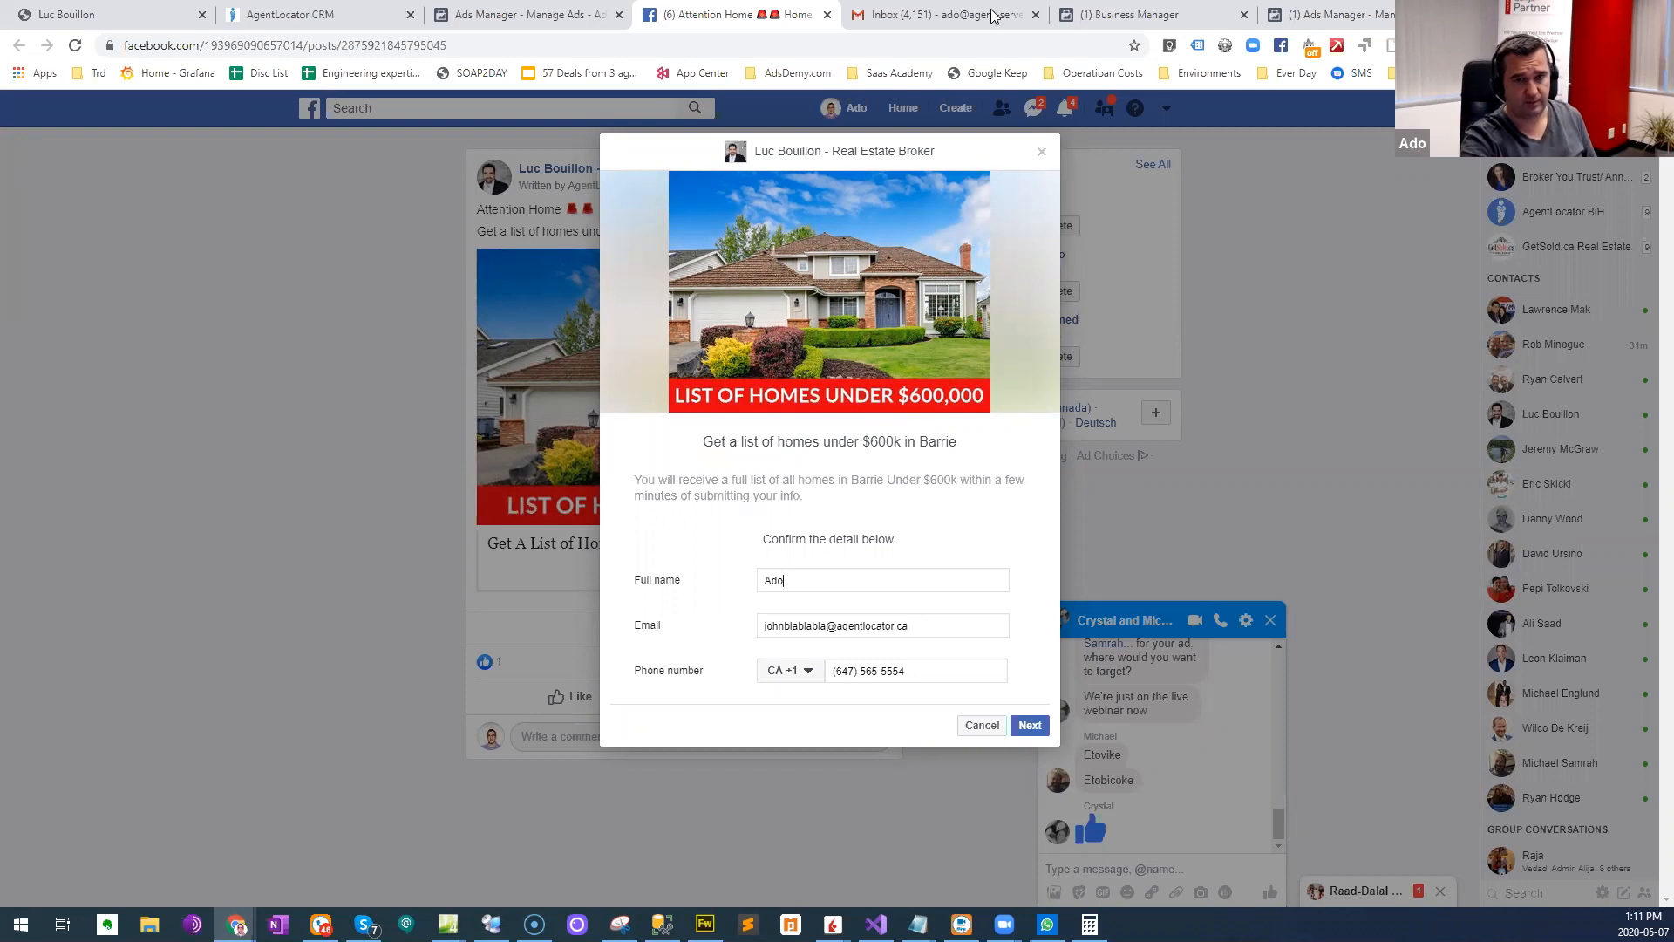
{"action": "left_click", "coordinate": [1042, 156]}
- Search Facebook for "agentlocator clients" from the home page, open the AgentLocator Clients group and look over its page
{"action": "left_click", "coordinate": [310, 108]}
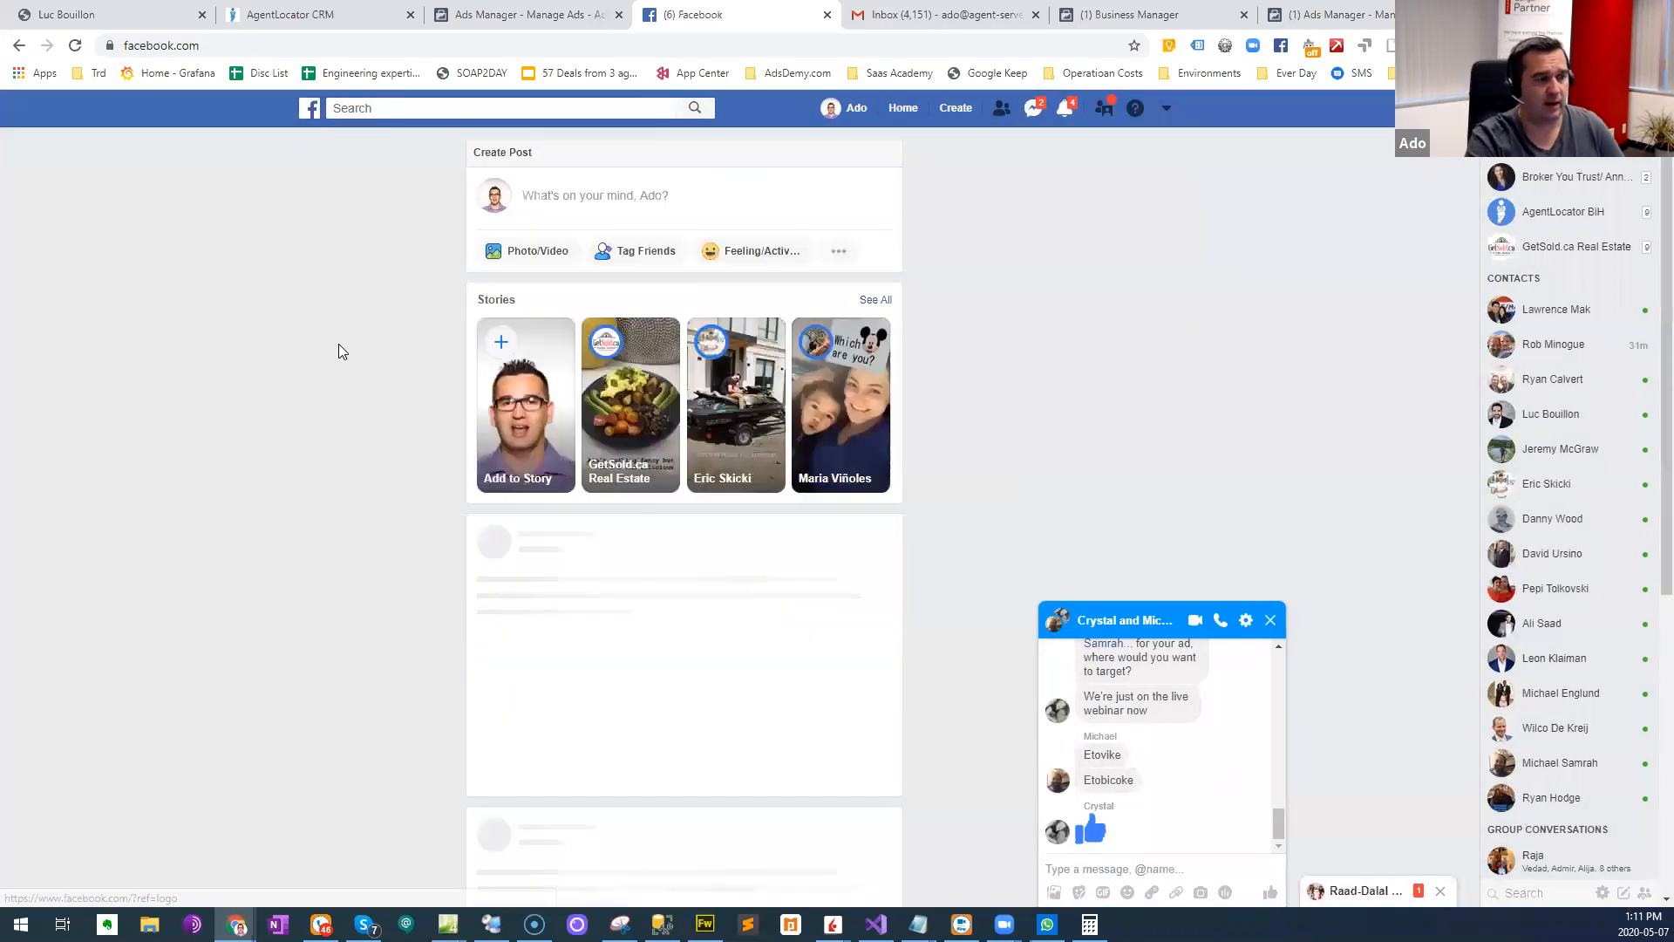
{"action": "left_click", "coordinate": [448, 107]}
{"action": "type", "text": "agentlo"}
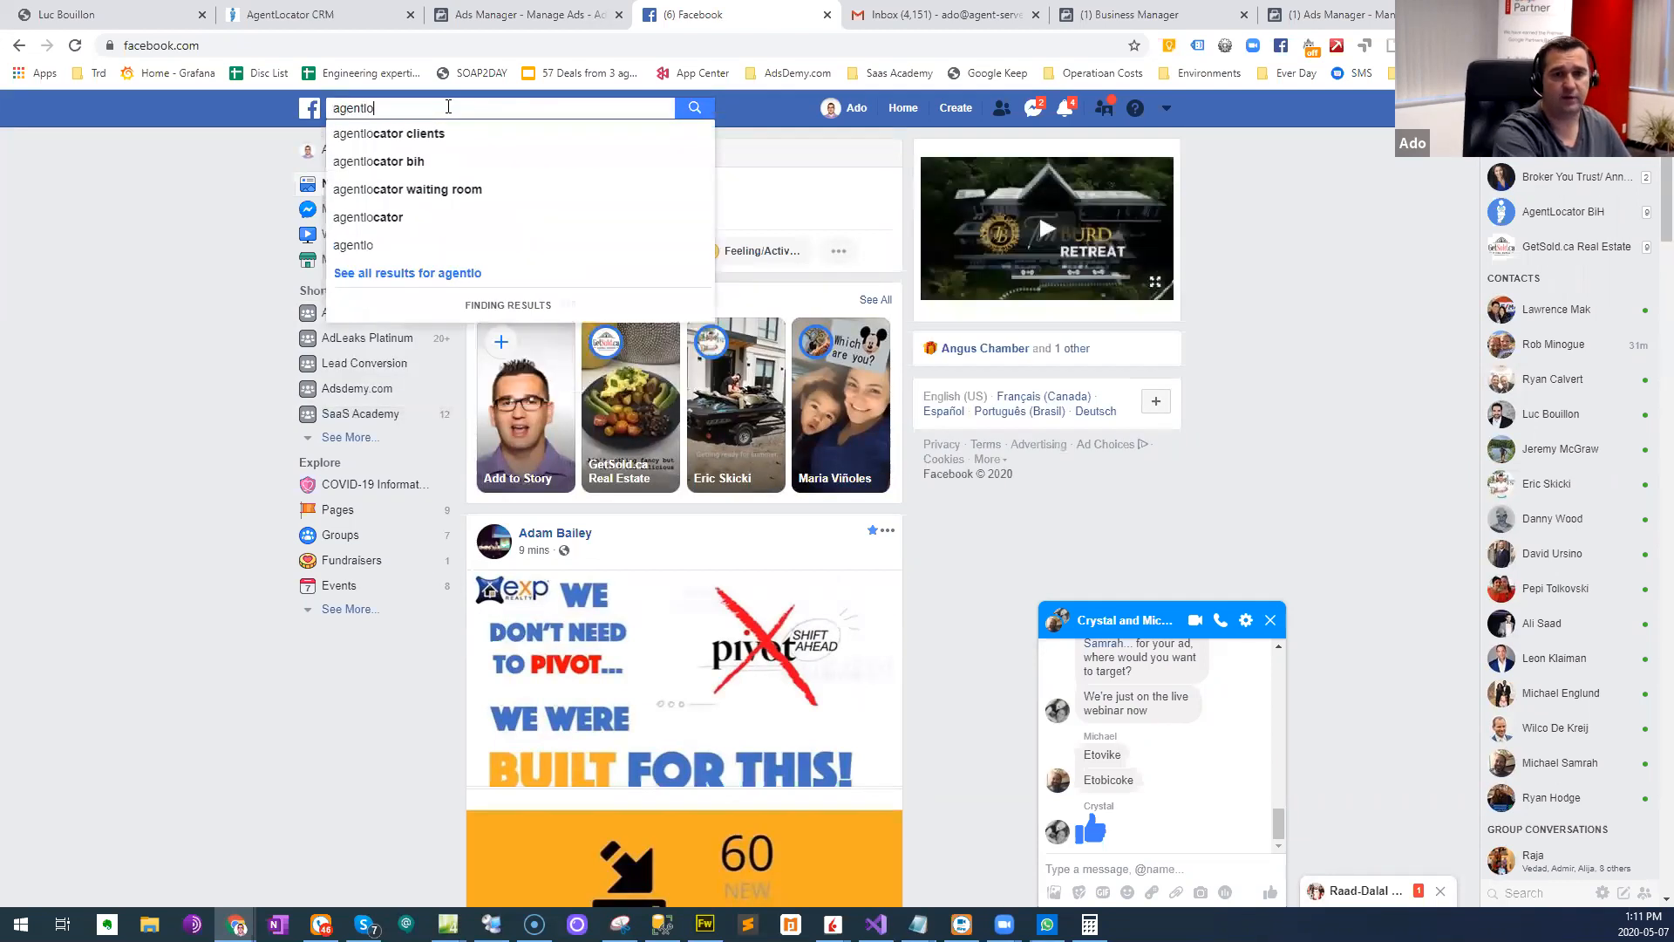
{"action": "key", "text": "Down"}
{"action": "key", "text": "Return"}
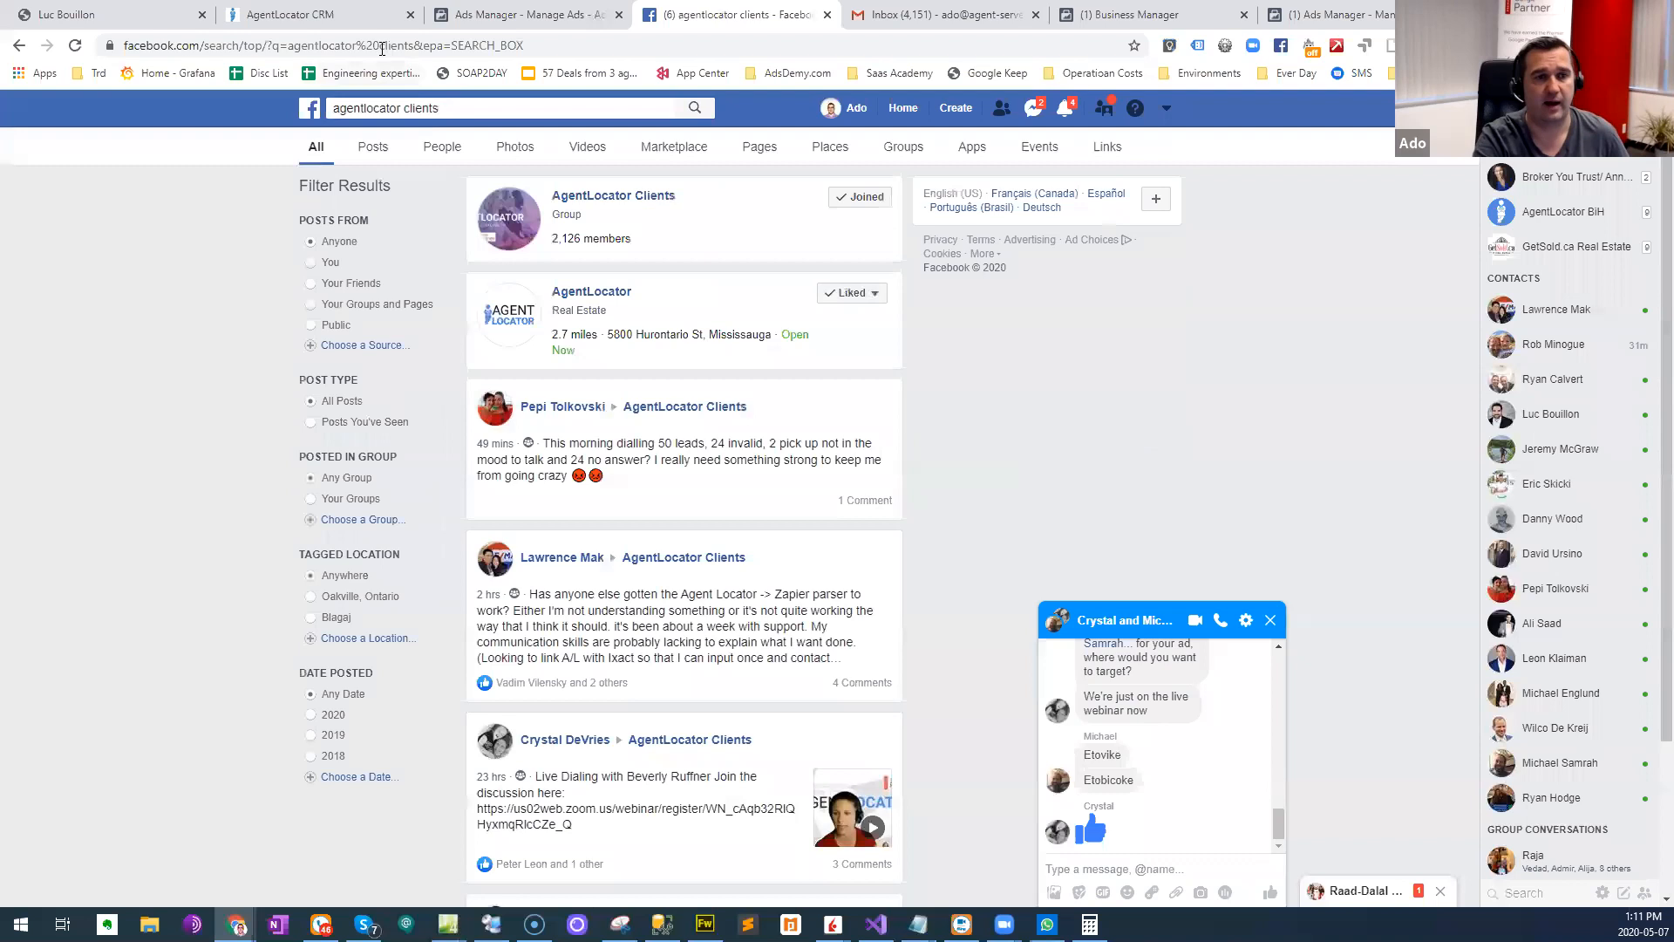
{"action": "left_click", "coordinate": [628, 196]}
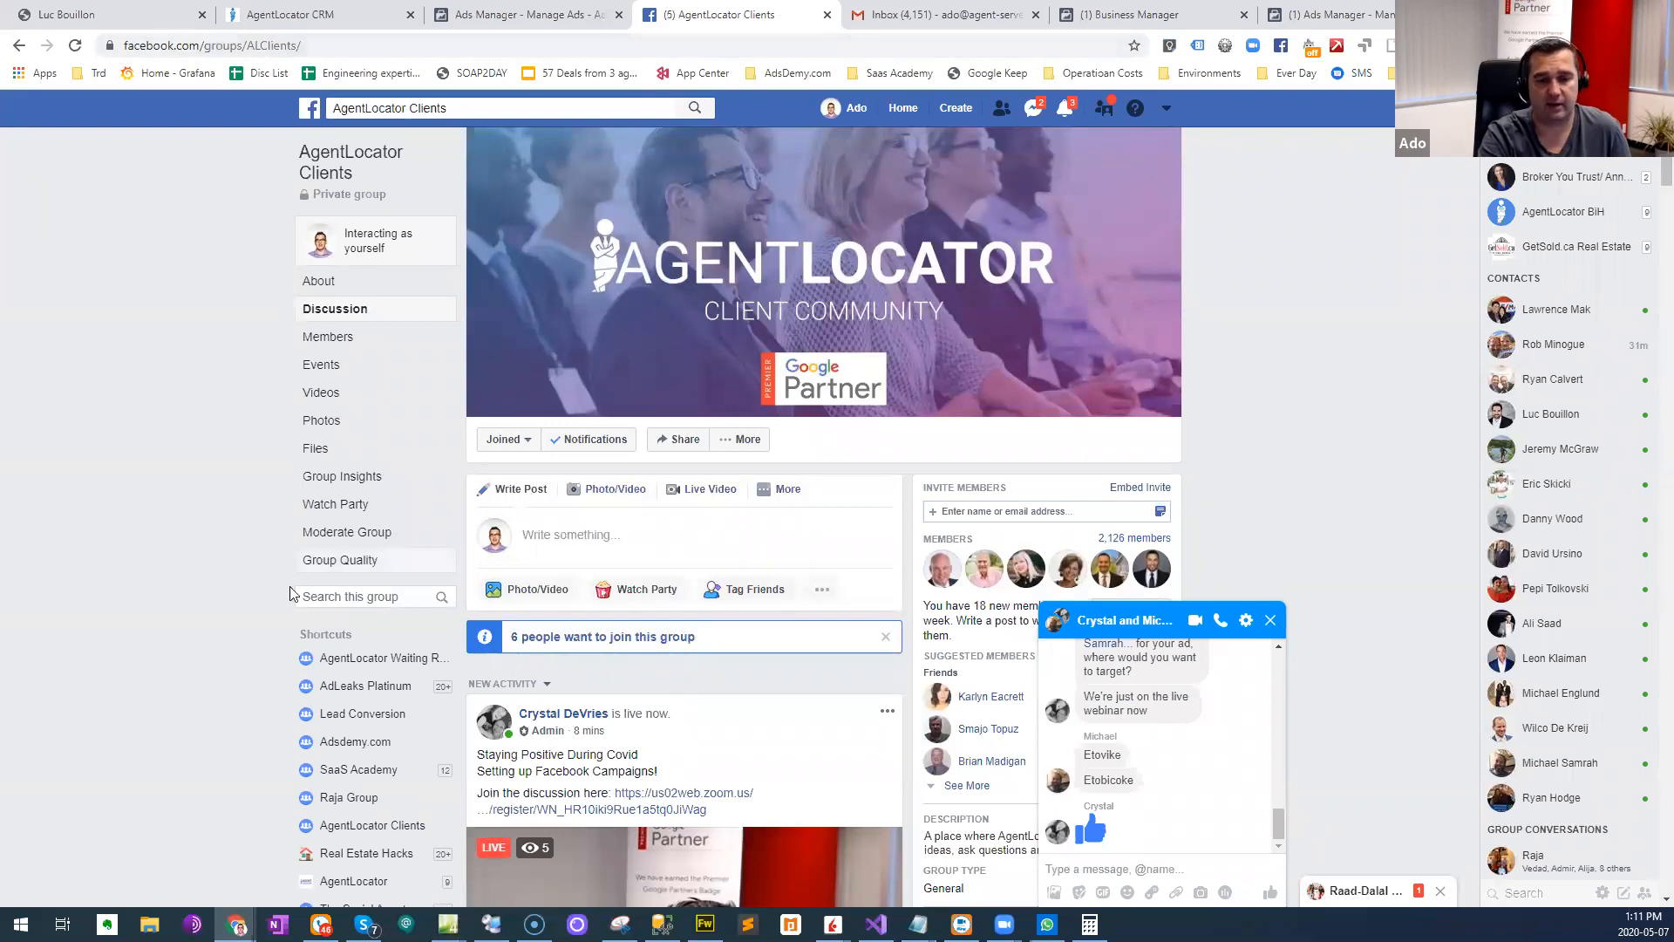
{"action": "scroll", "coordinate": [252, 582], "scroll_direction": "down", "scroll_amount": 3}
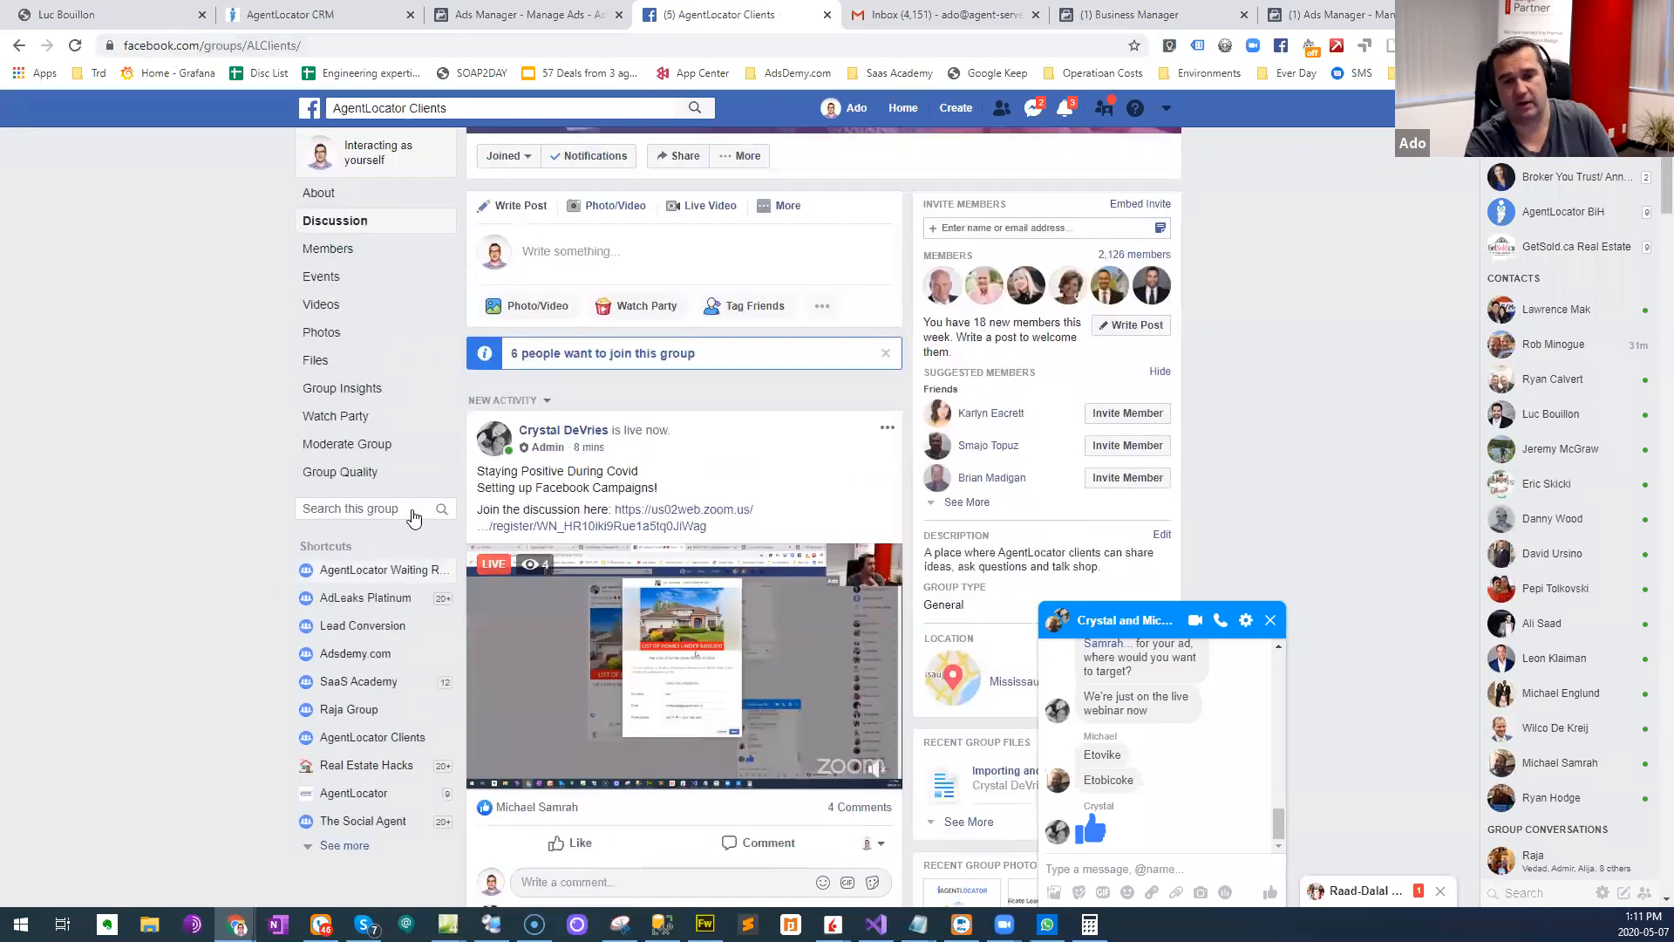
{"action": "scroll", "coordinate": [408, 529], "scroll_direction": "up", "scroll_amount": 2}
{"action": "scroll", "coordinate": [408, 529], "scroll_direction": "up", "scroll_amount": 1}
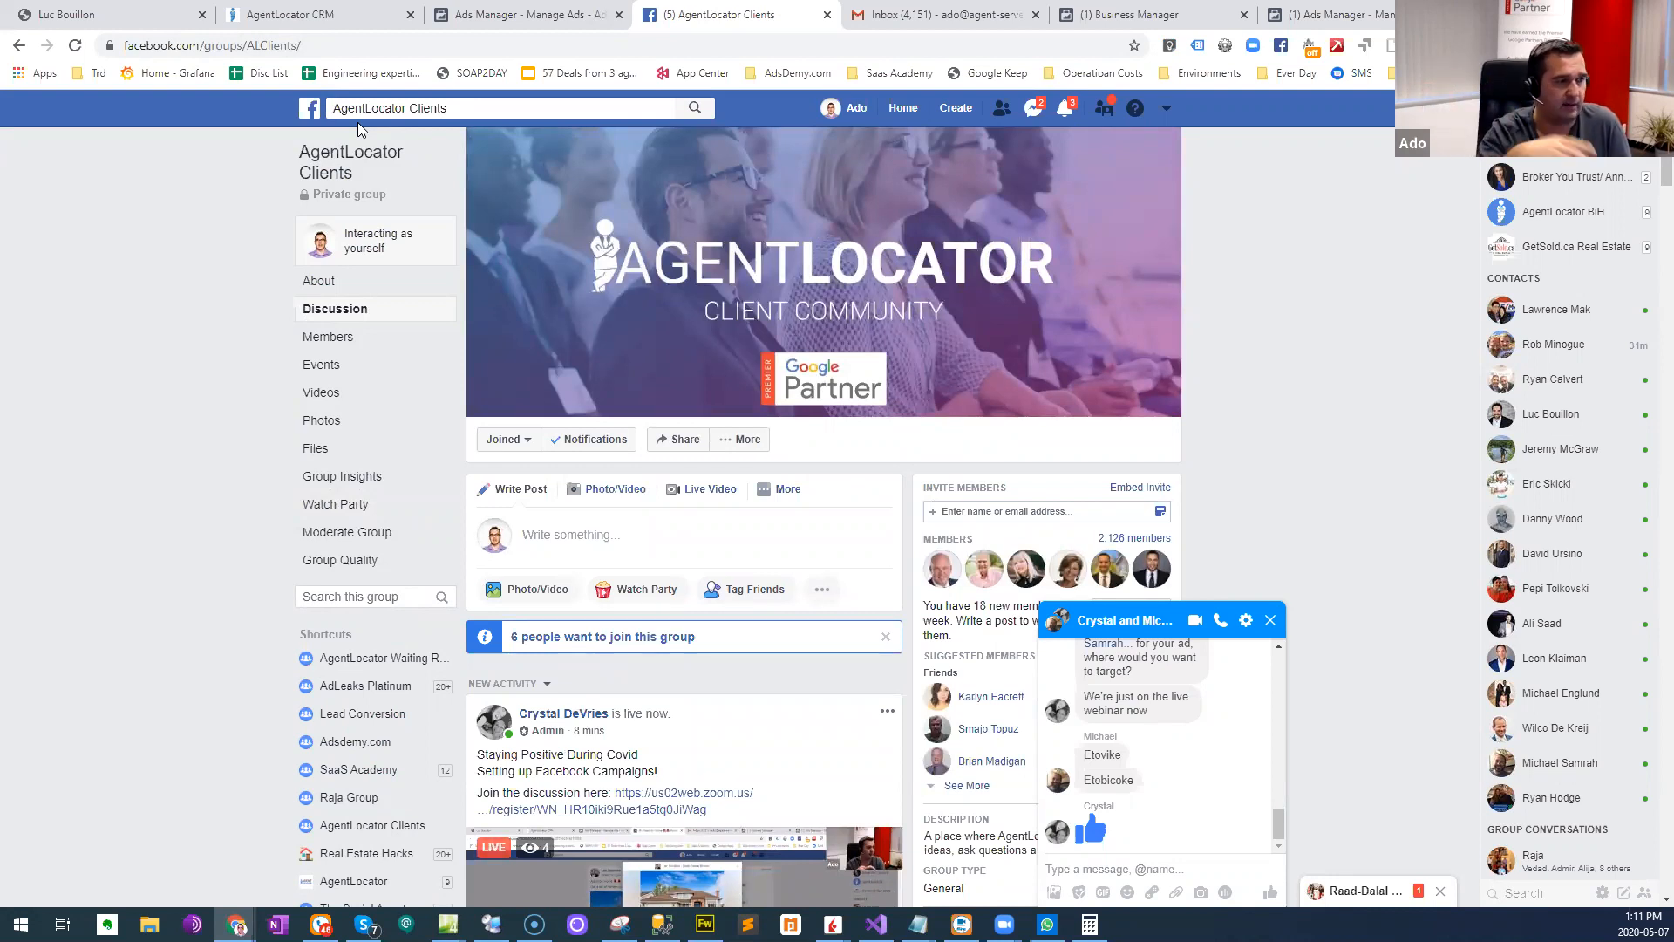
- Return to the Facebook news feed and switch back to the Homes Under $600k ad in Ads Manager
{"action": "left_click", "coordinate": [309, 107]}
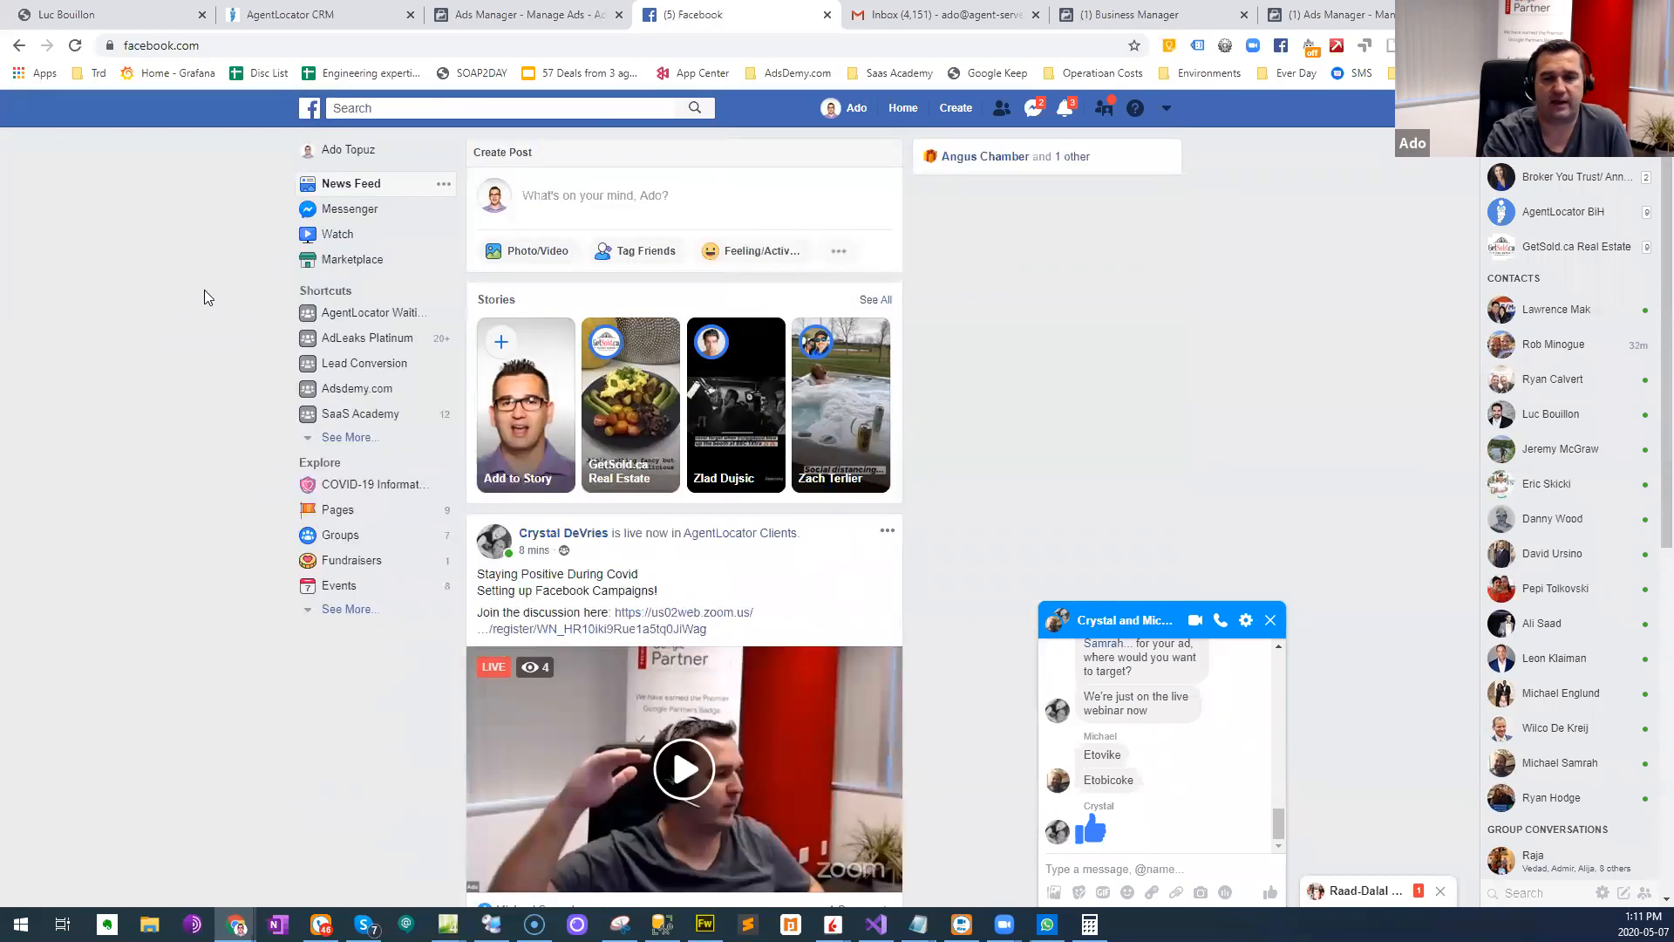
{"action": "left_click", "coordinate": [962, 10]}
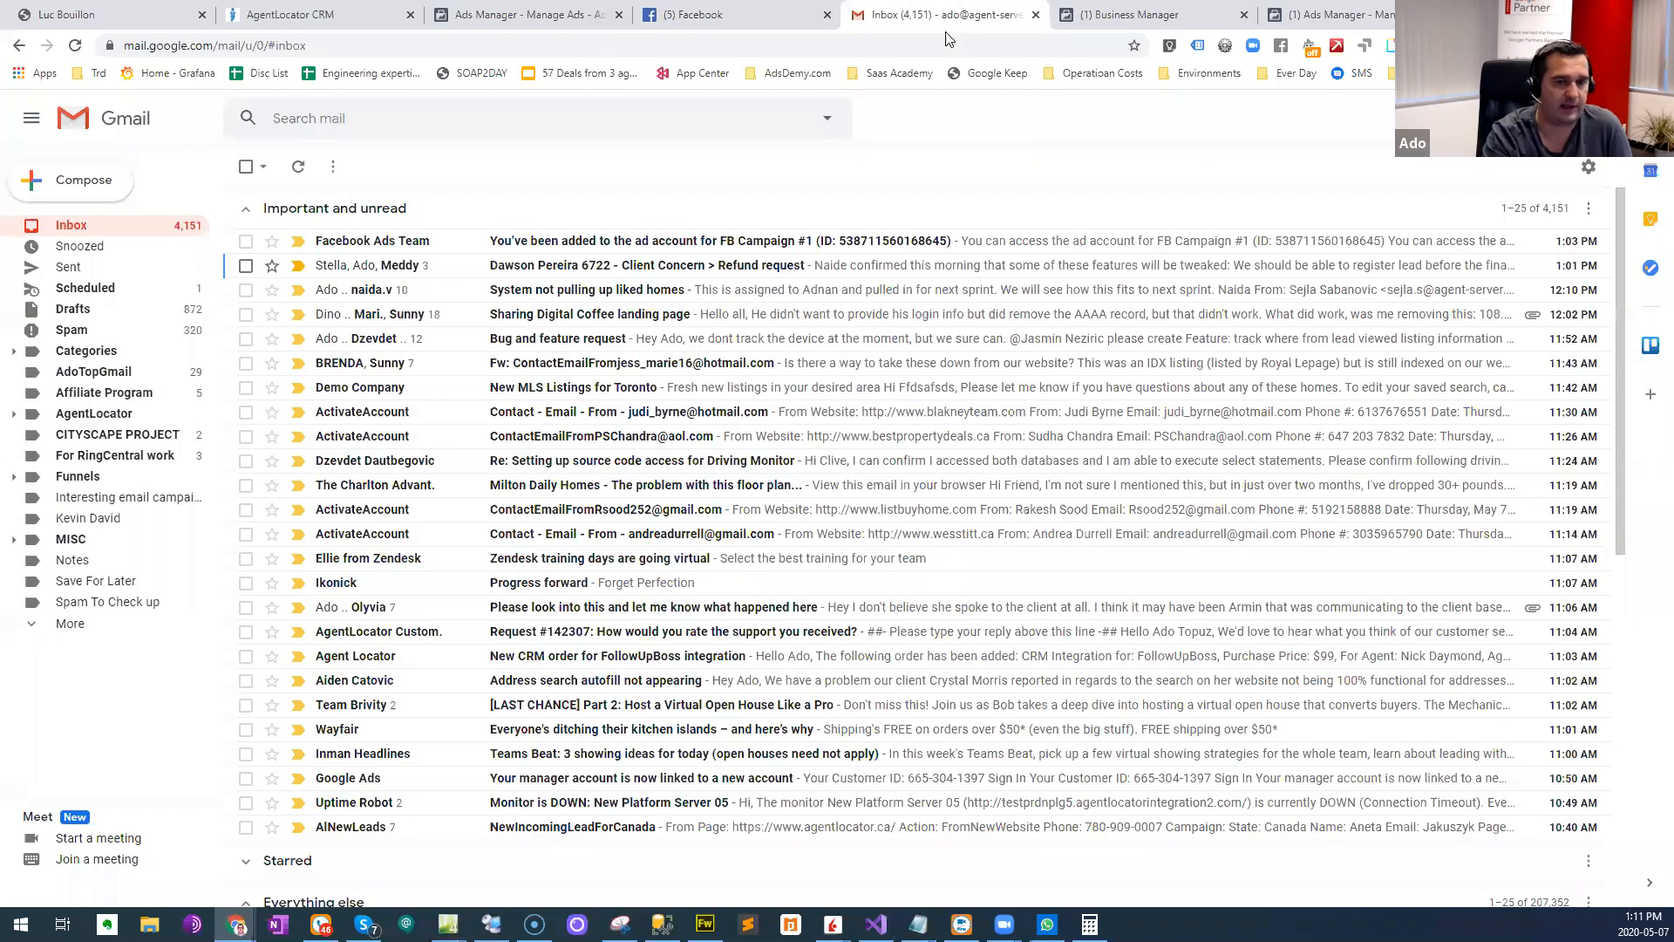
{"action": "left_click", "coordinate": [739, 9]}
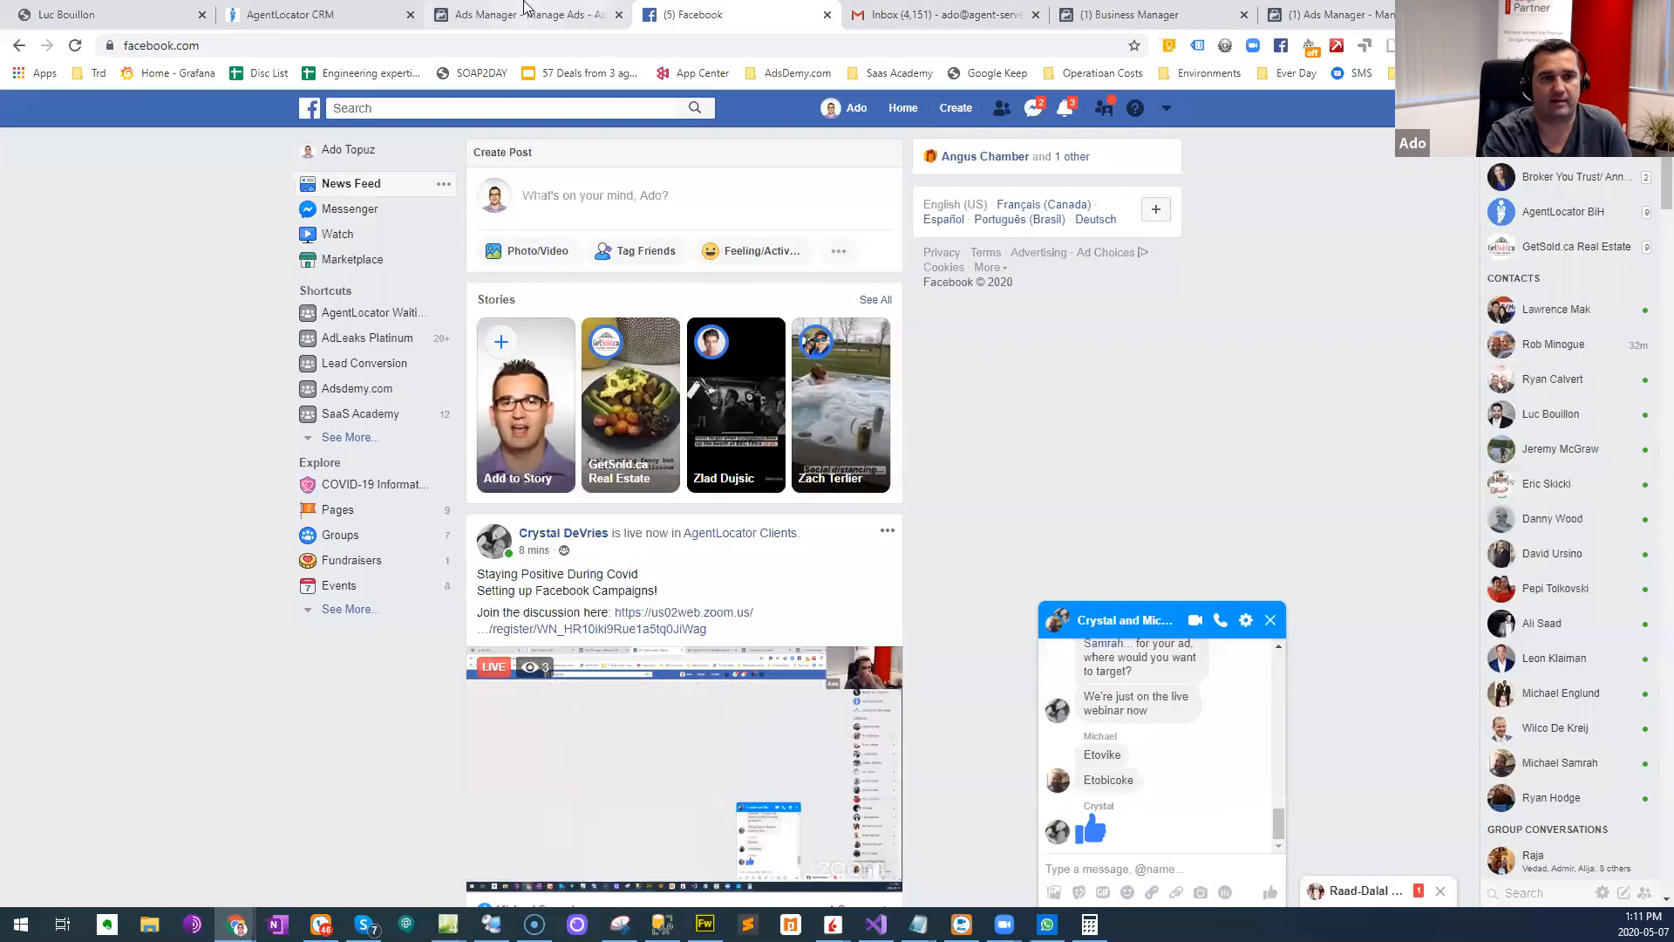
{"action": "left_click", "coordinate": [528, 12]}
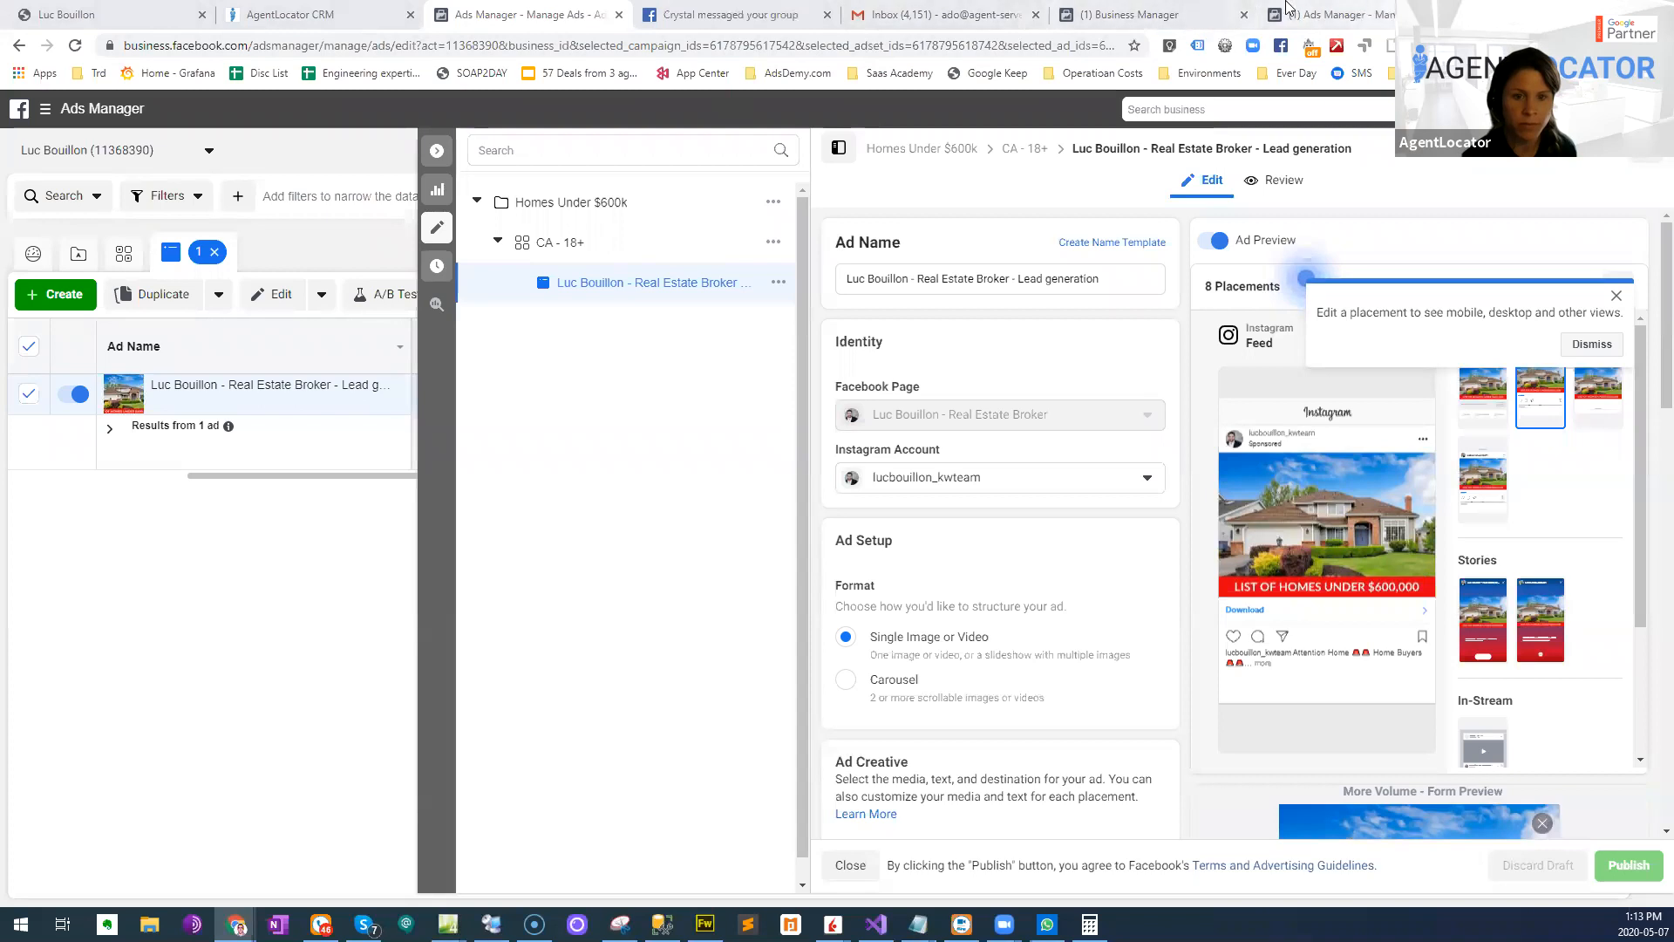
- Close the open chat on Facebook's home page and show the Manage Ads entry in the account options
{"action": "left_click", "coordinate": [1363, 10]}
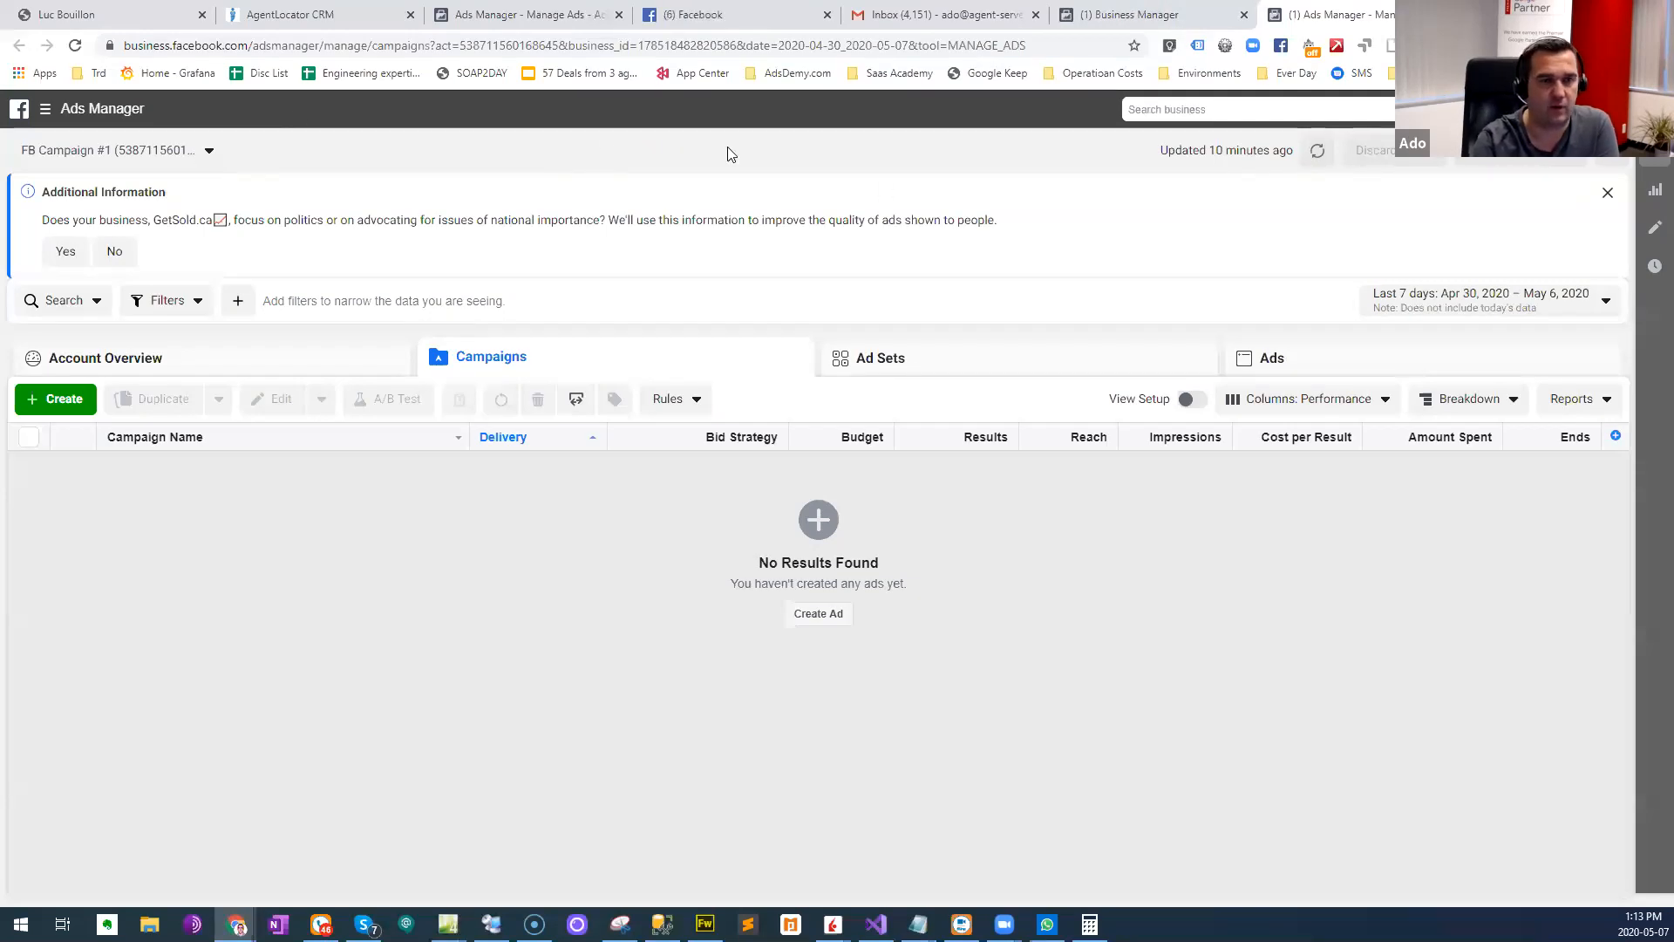
{"action": "left_click", "coordinate": [745, 13]}
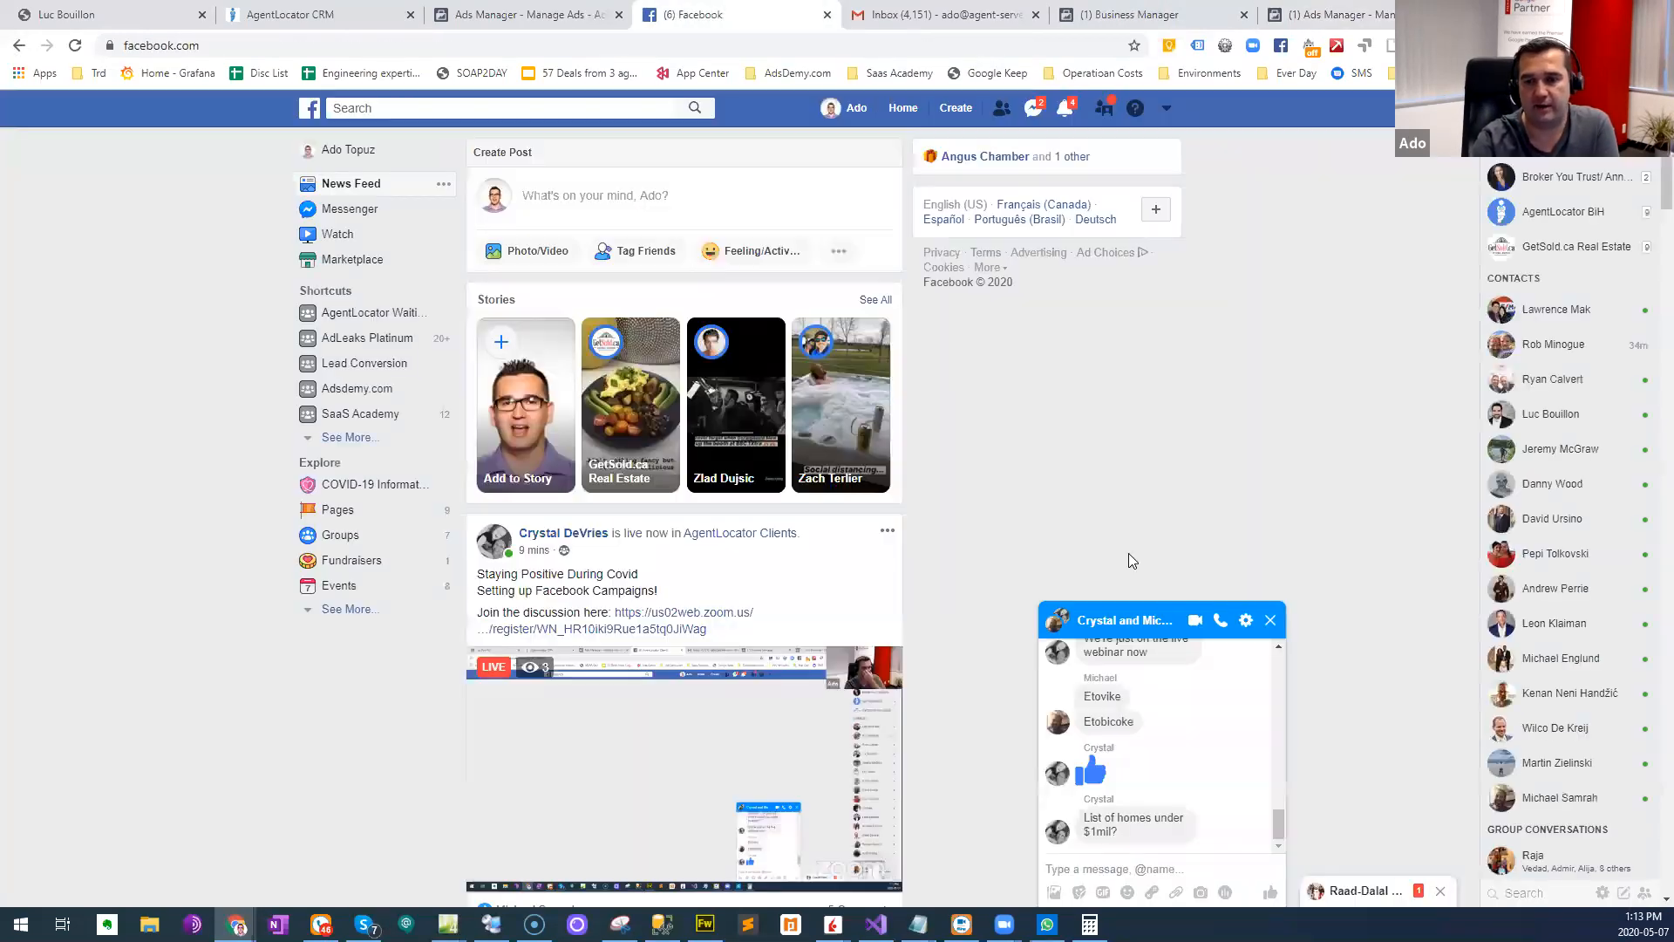
{"action": "left_click", "coordinate": [1275, 626]}
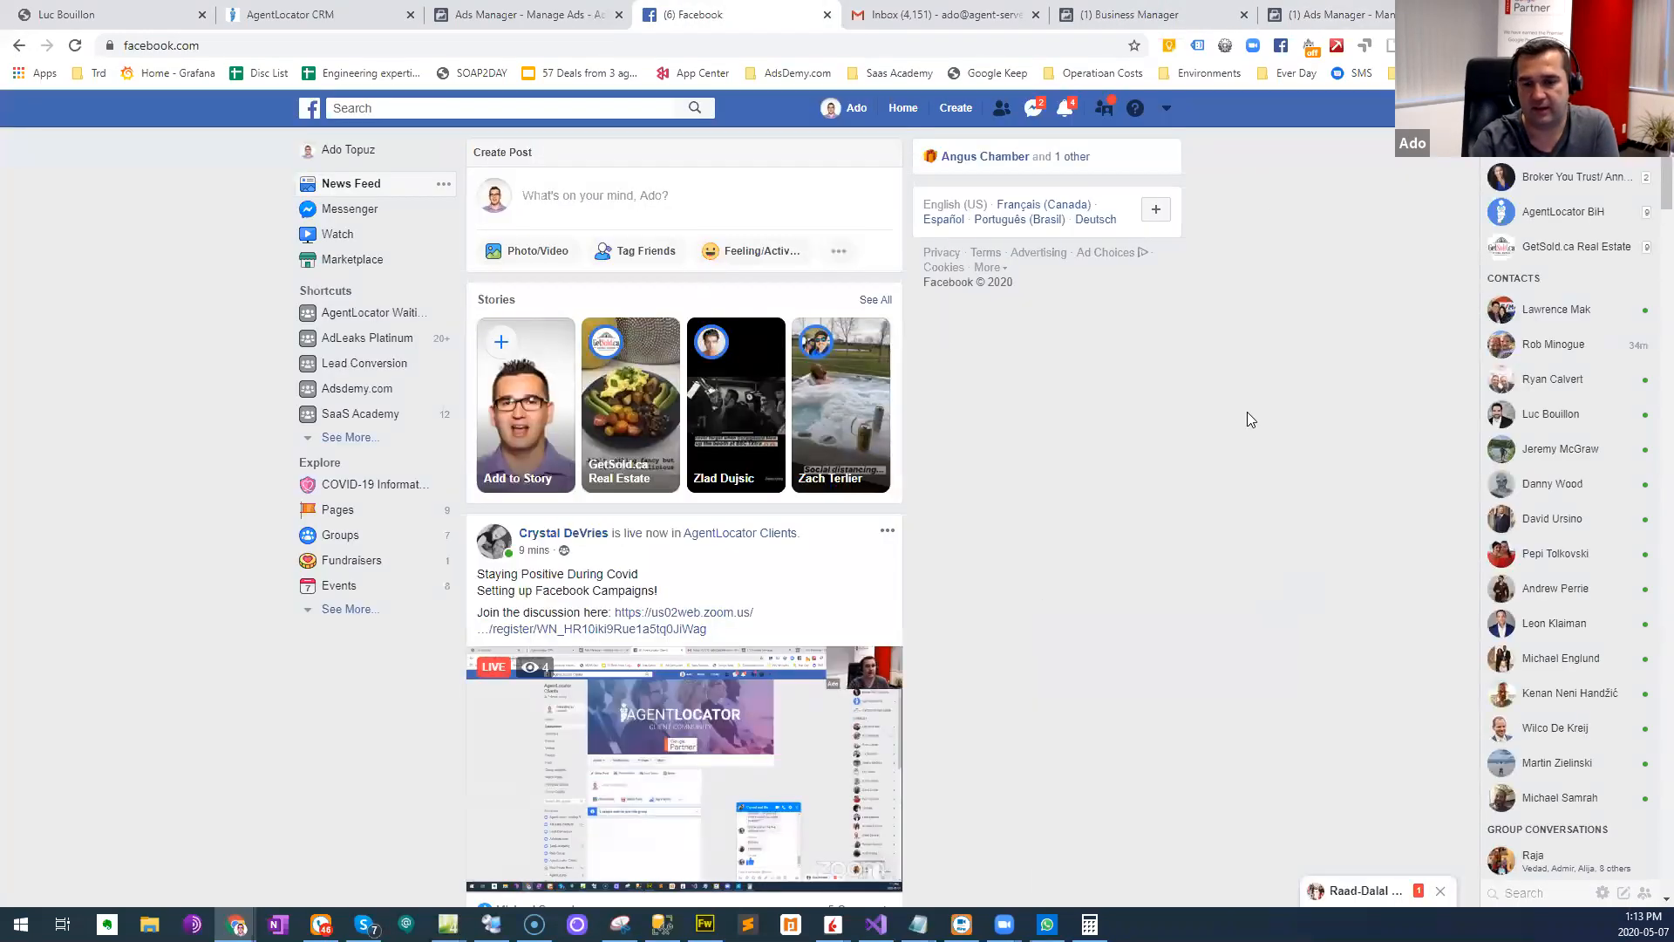
{"action": "left_click", "coordinate": [1167, 109]}
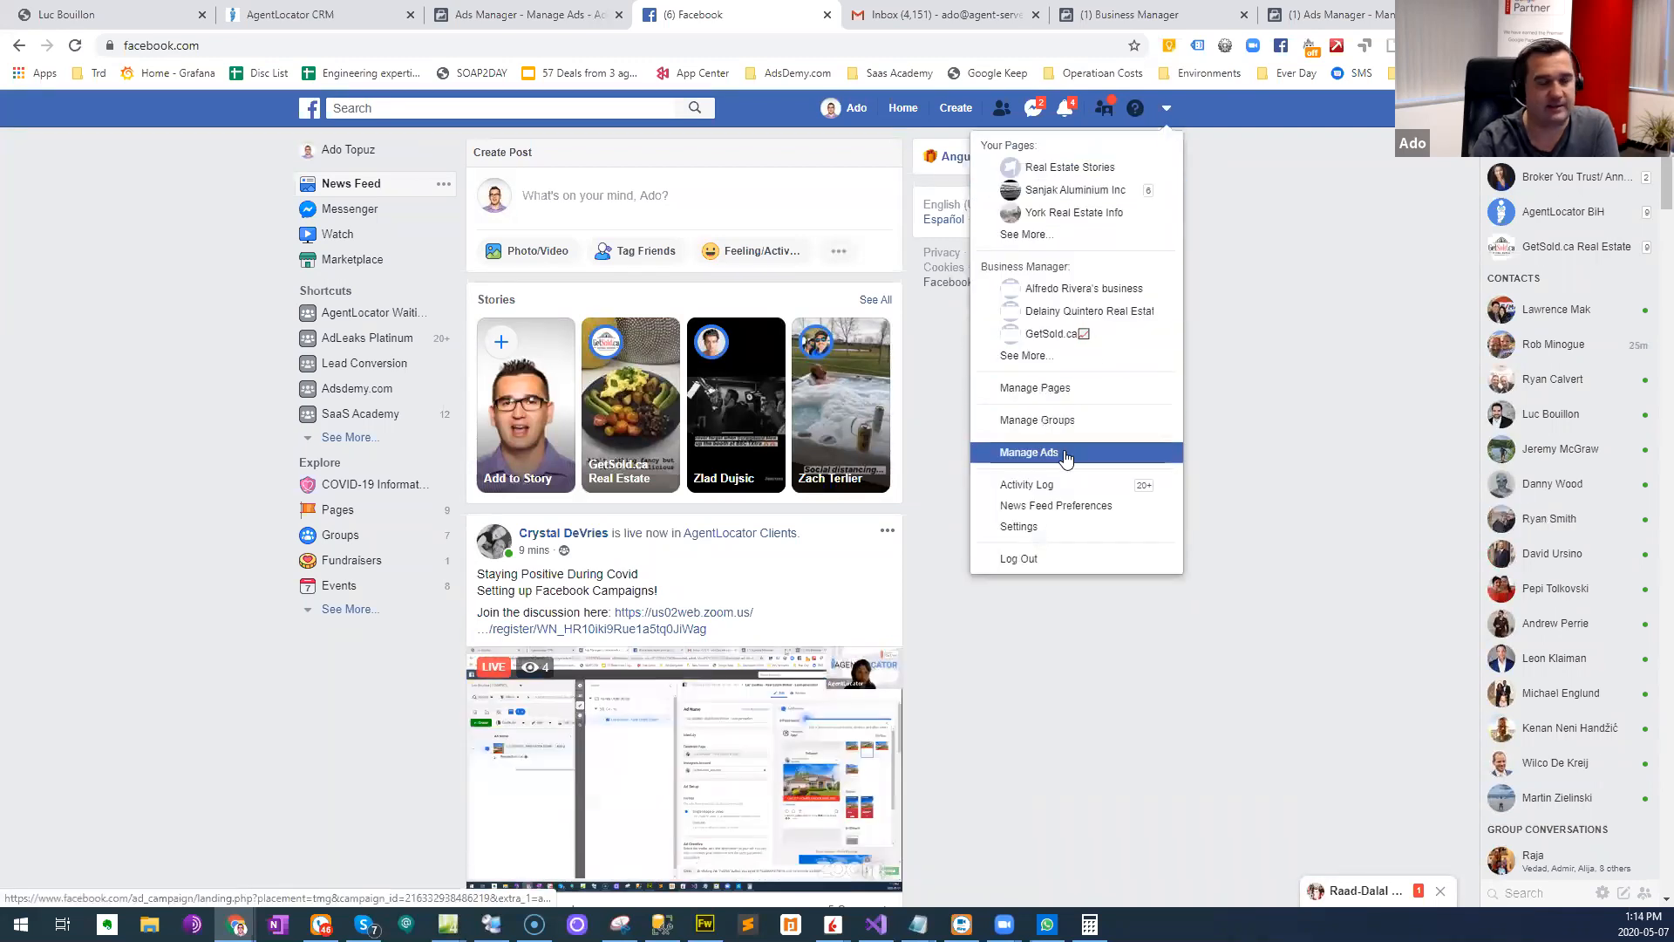
- Switch between the FB Campaign #1 campaigns, the Homes Under $600k ad and Facebook, ending on the Business Manager home page
{"action": "left_click", "coordinate": [1358, 9]}
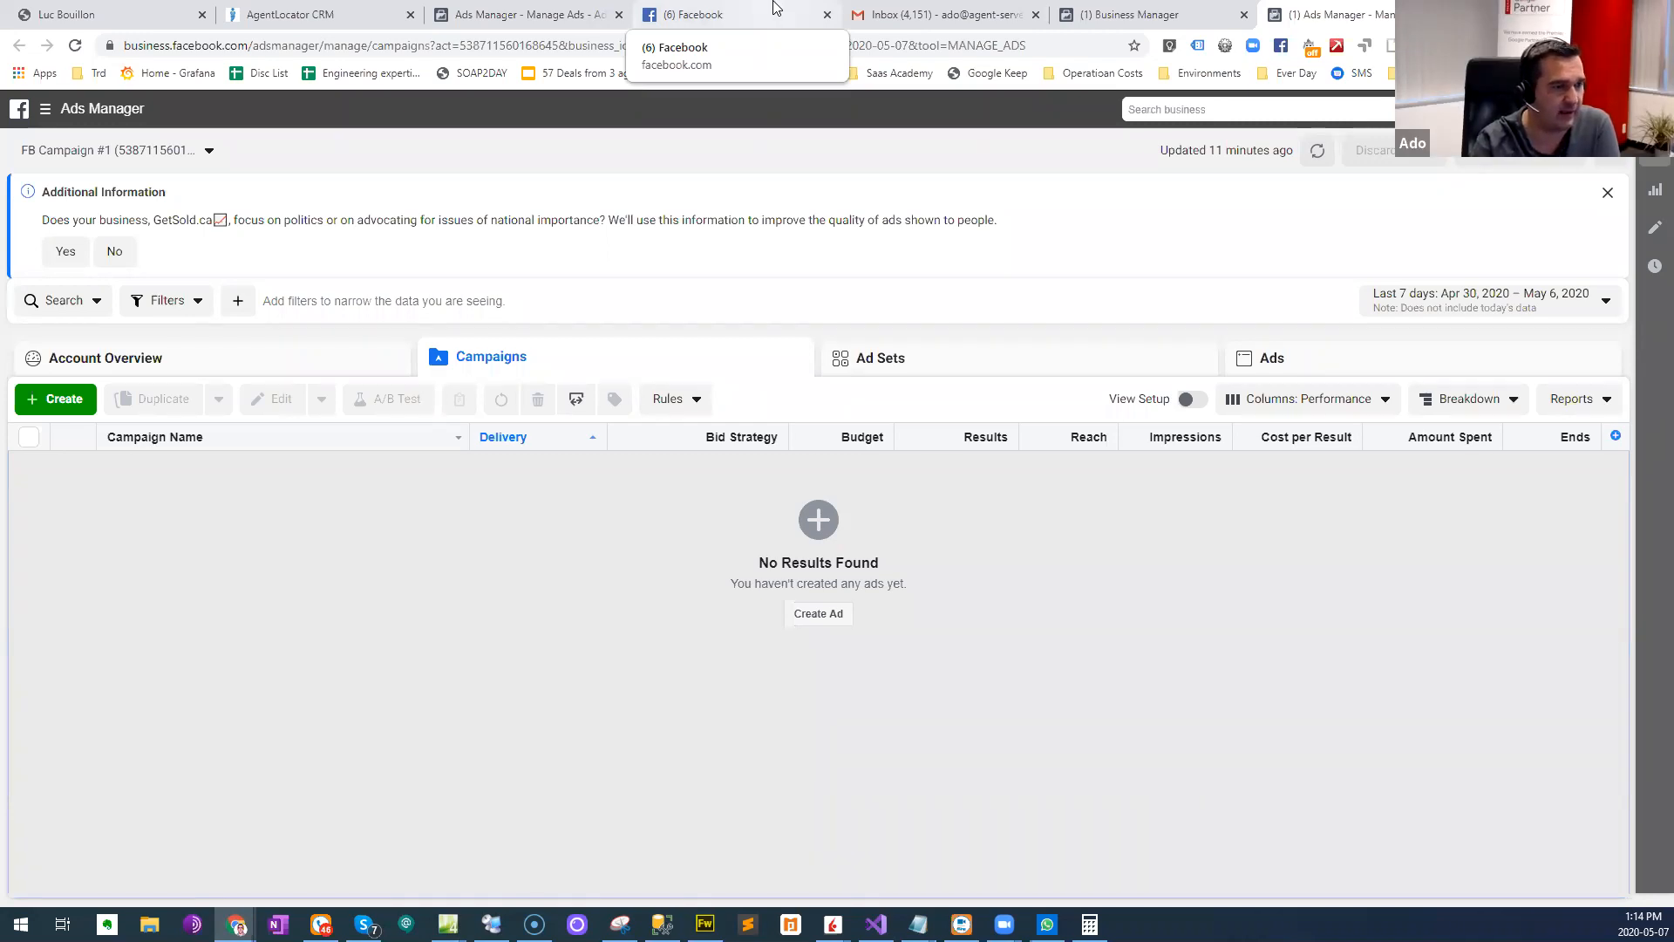
{"action": "left_click", "coordinate": [516, 14]}
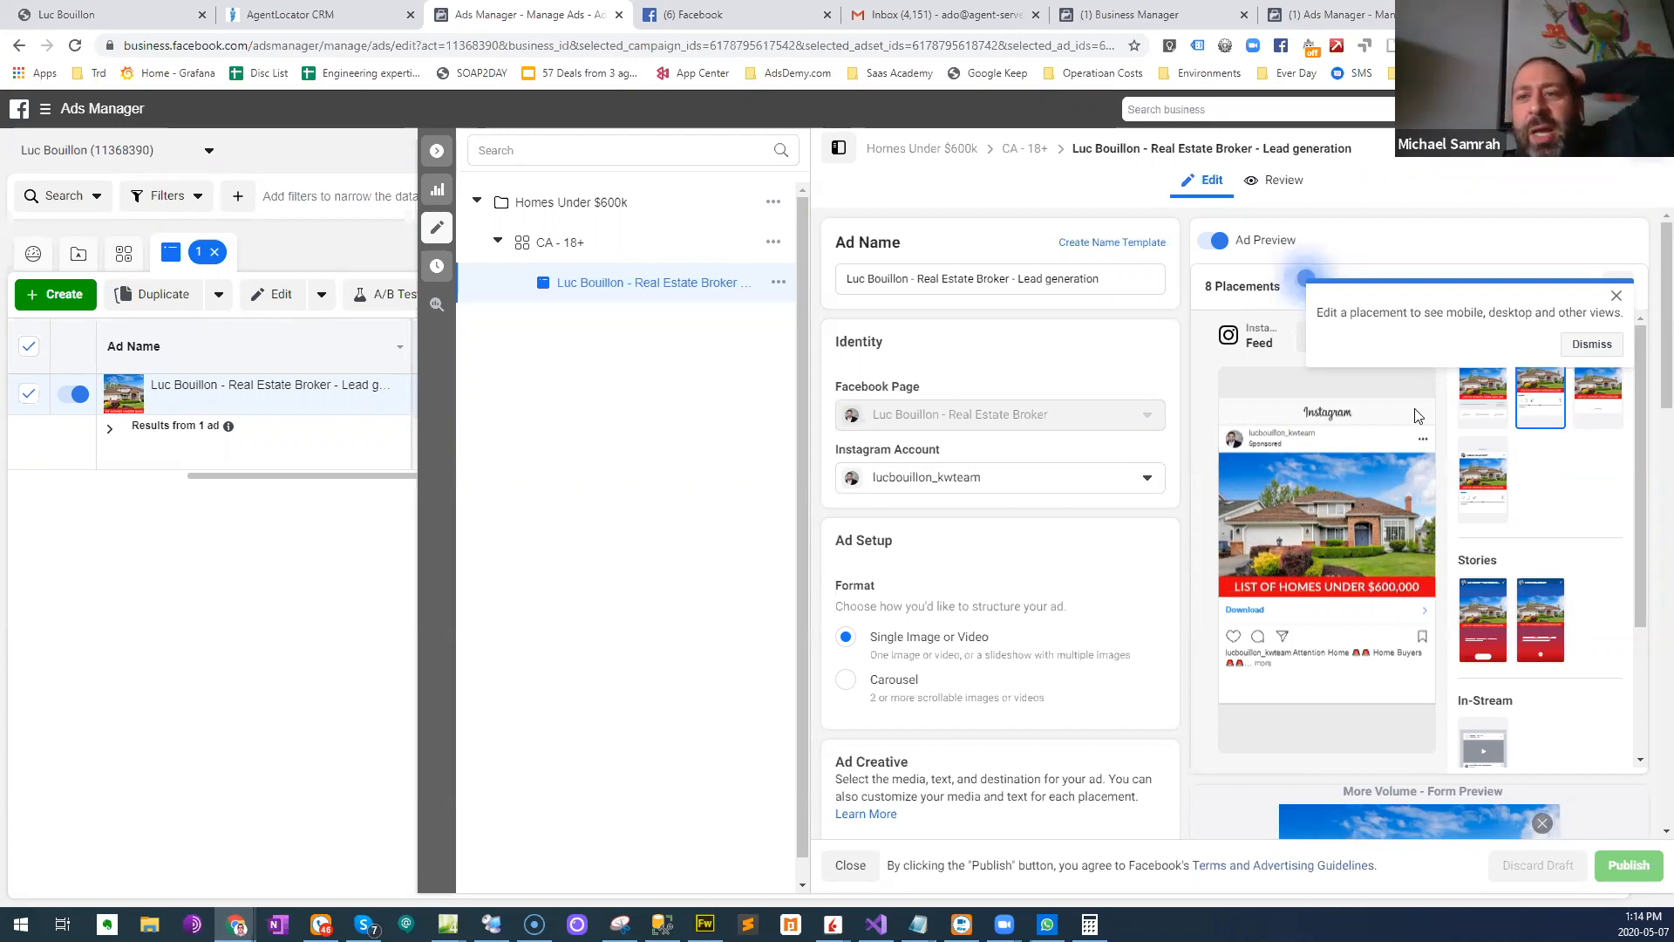
{"action": "left_click", "coordinate": [730, 9]}
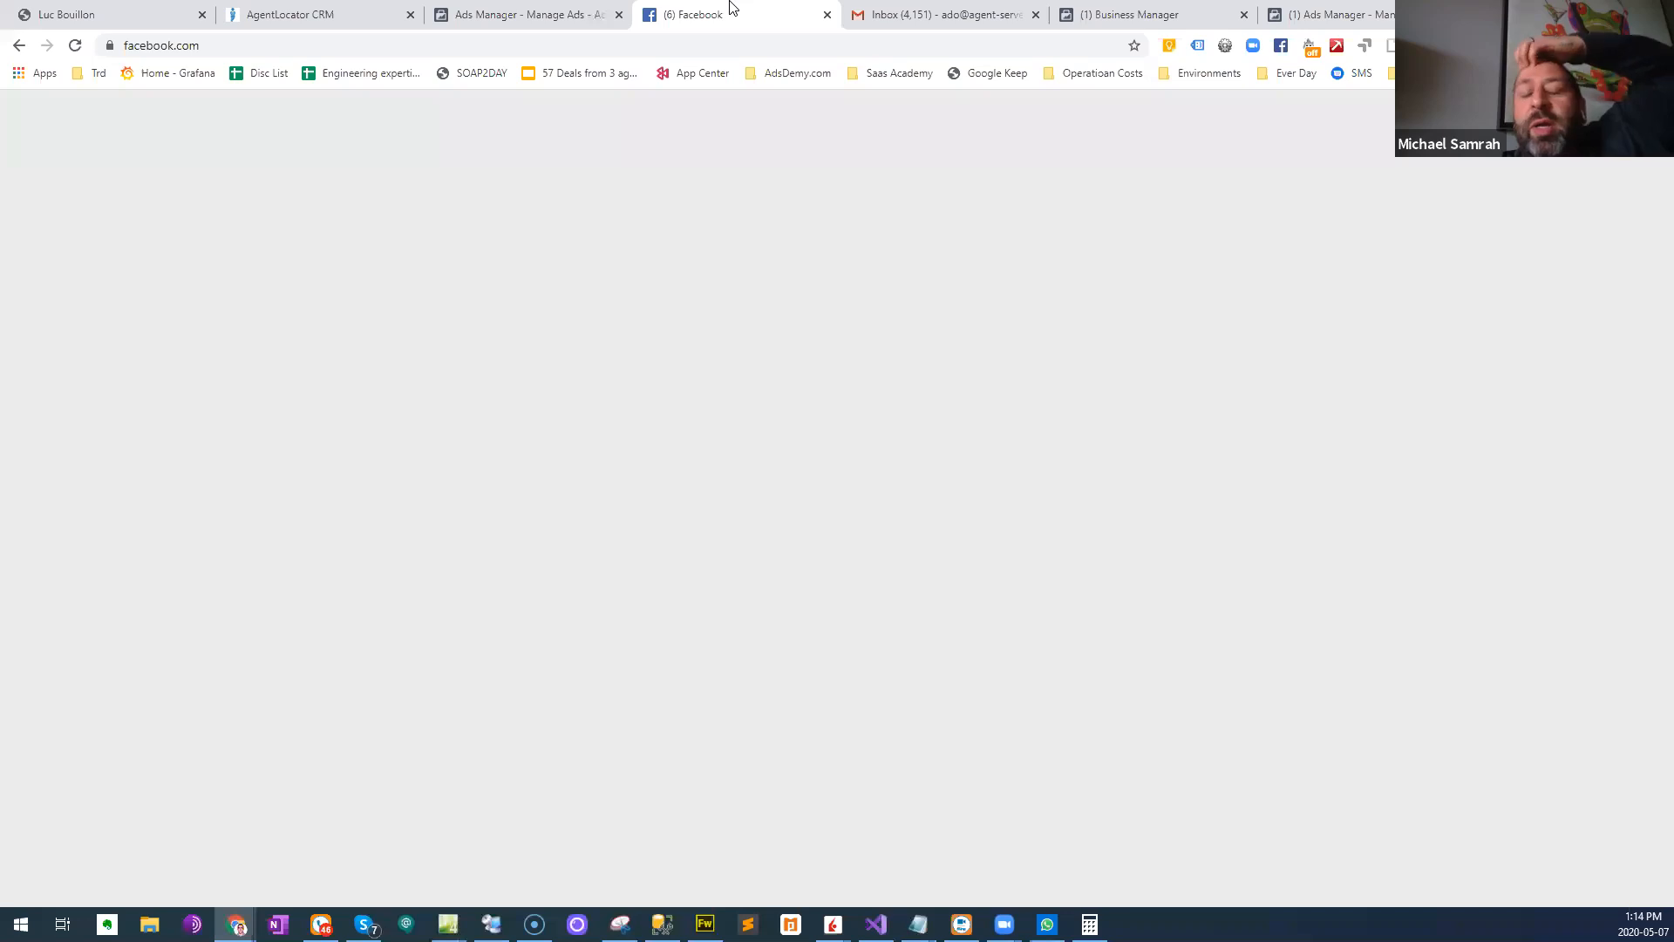
{"action": "left_click", "coordinate": [523, 14]}
{"action": "left_click", "coordinate": [1065, 9]}
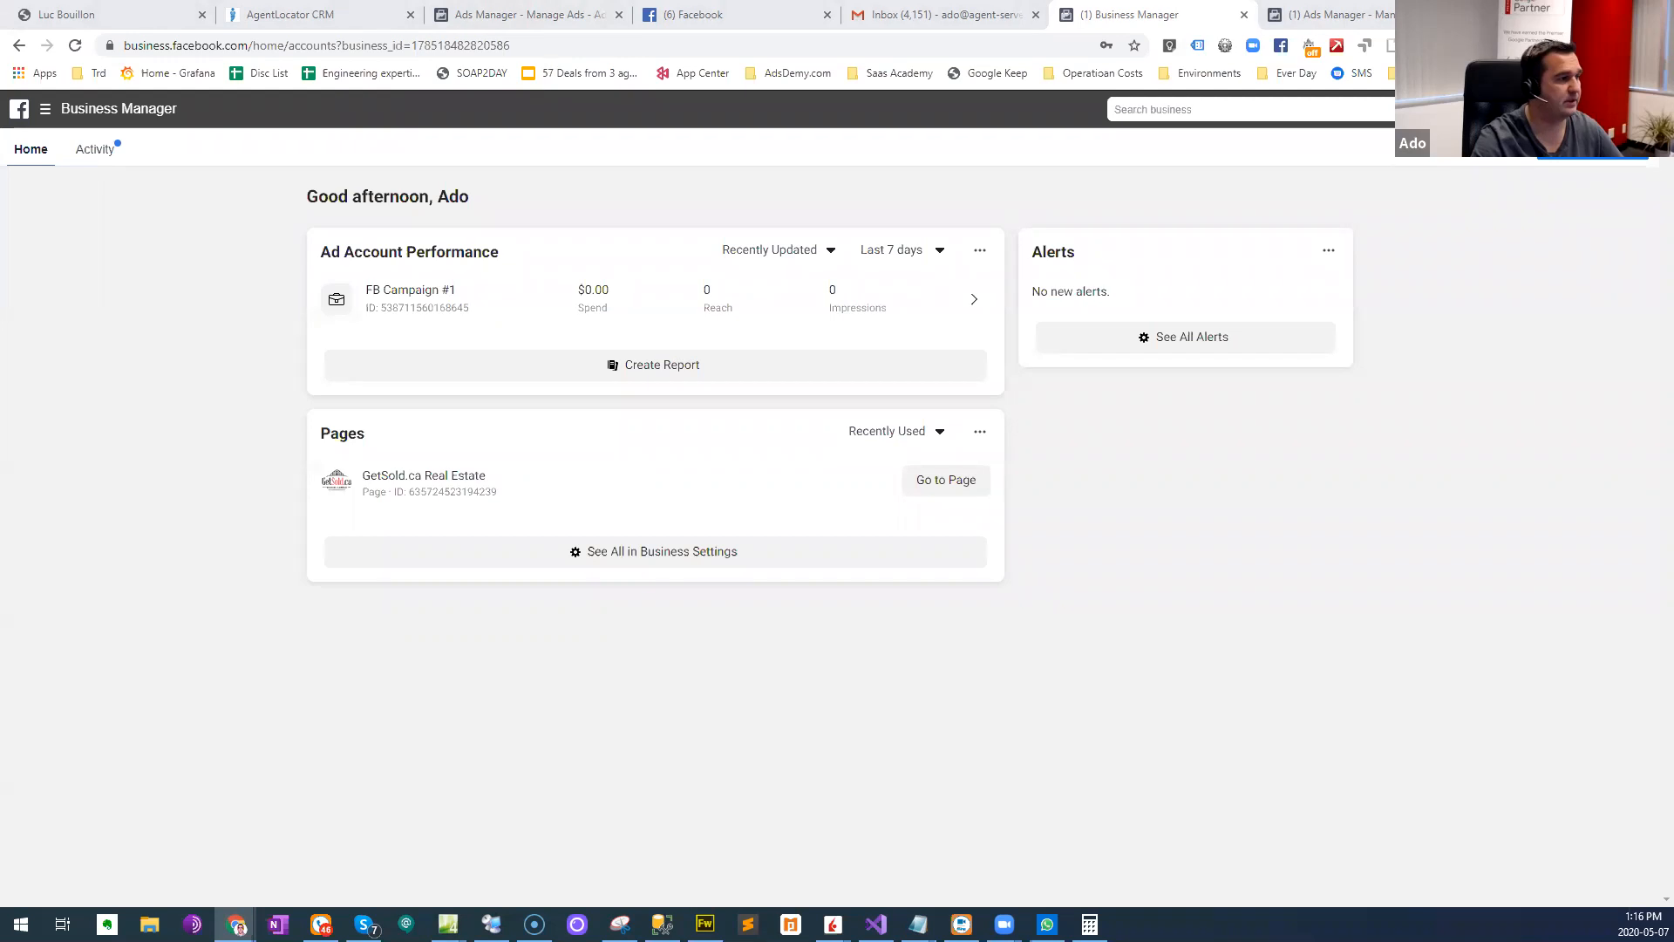
- Bring in the browser window with the pixabay Google search, maximize it and open the Pixabay website from the results
{"action": "left_click_drag", "start_coordinate": [0, 161], "coordinate": [384, 110]}
{"action": "left_click_drag", "start_coordinate": [222, 158], "coordinate": [1090, 195]}
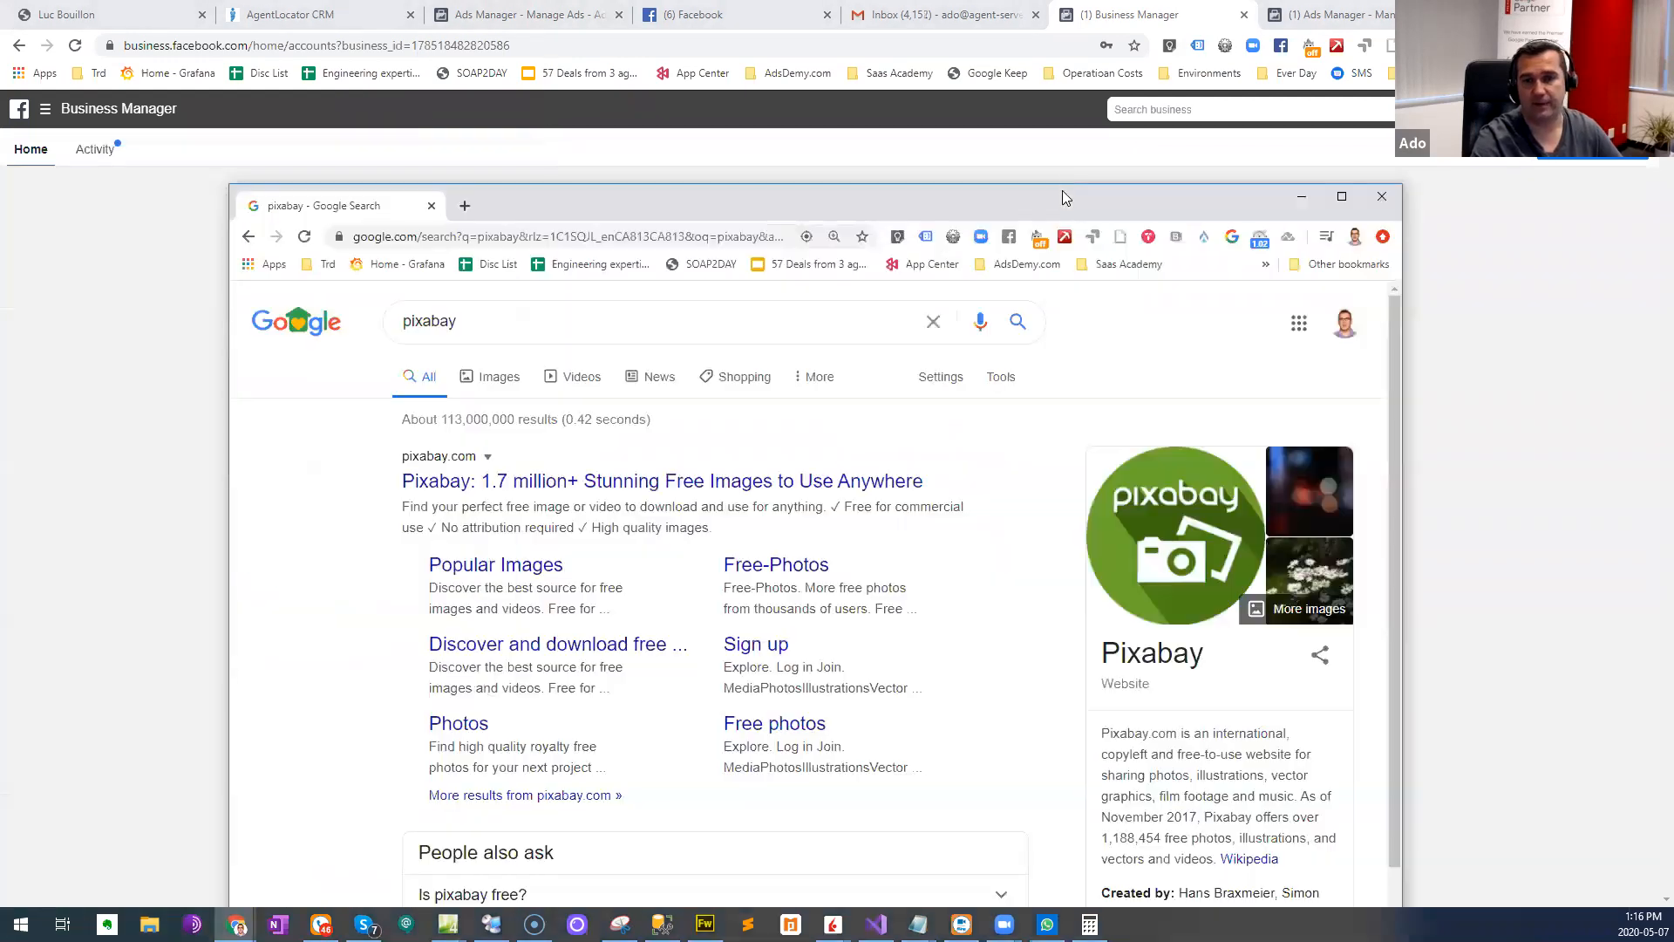
{"action": "double_click", "coordinate": [757, 213]}
{"action": "left_click", "coordinate": [380, 286]}
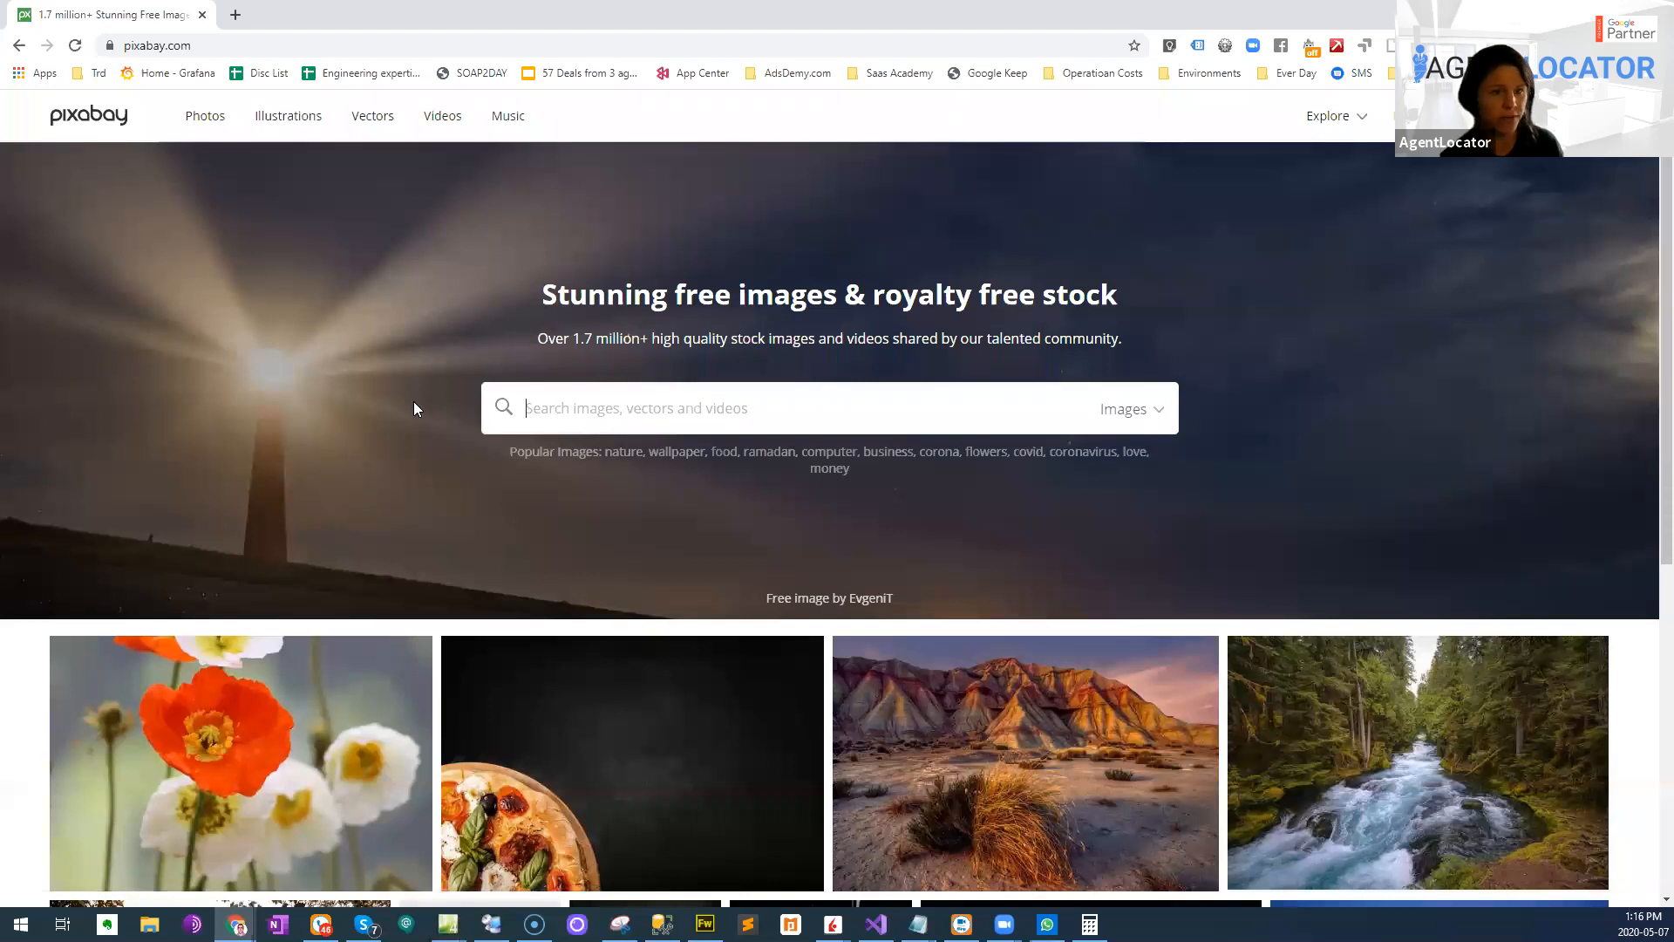
- Search Pixabay for "house" images
{"action": "scroll", "coordinate": [413, 408], "scroll_direction": "down", "scroll_amount": 5}
{"action": "scroll", "coordinate": [413, 408], "scroll_direction": "down", "scroll_amount": 2}
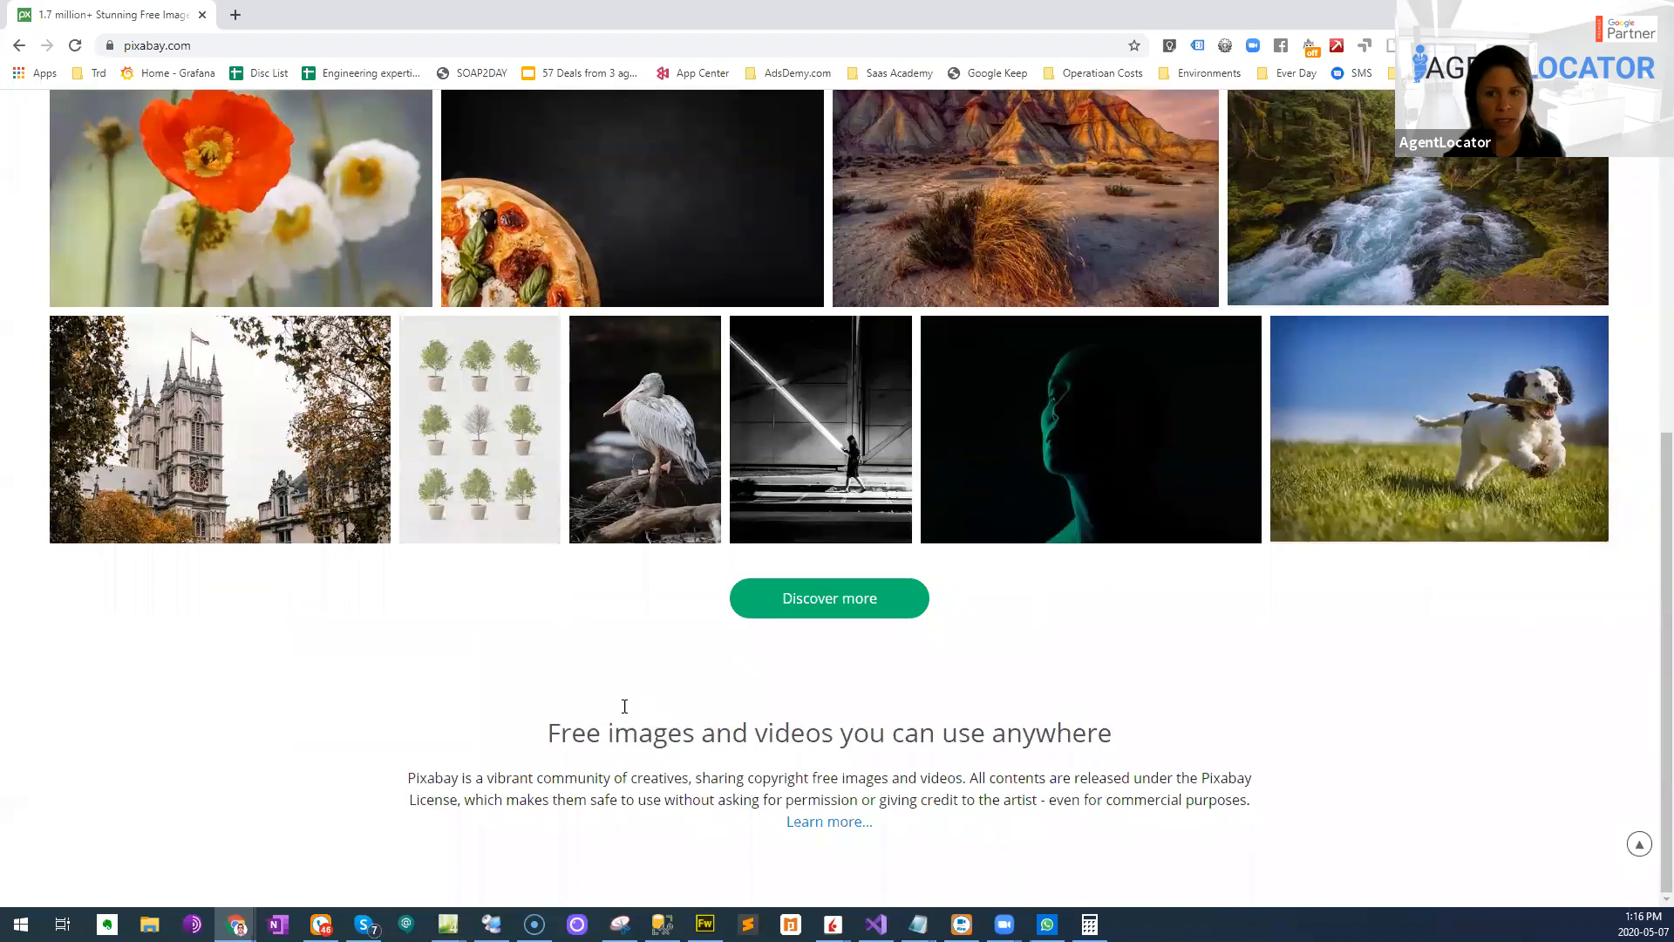
{"action": "scroll", "coordinate": [657, 747], "scroll_direction": "up", "scroll_amount": 7}
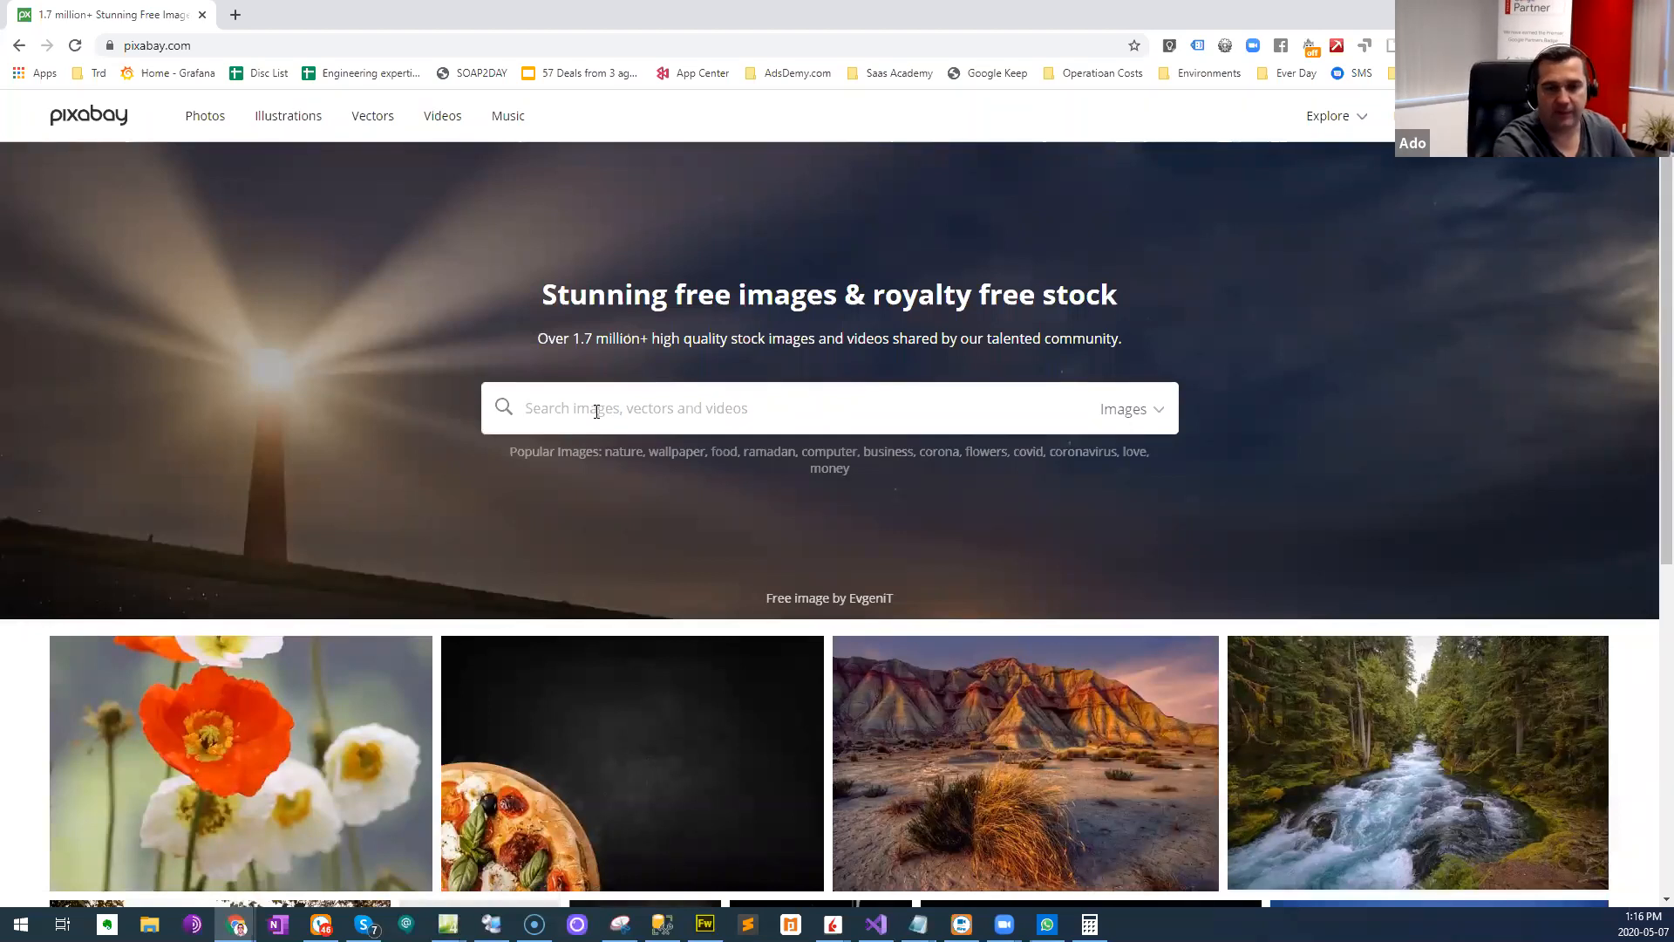
{"action": "type", "text": "house"}
{"action": "key", "text": "Return"}
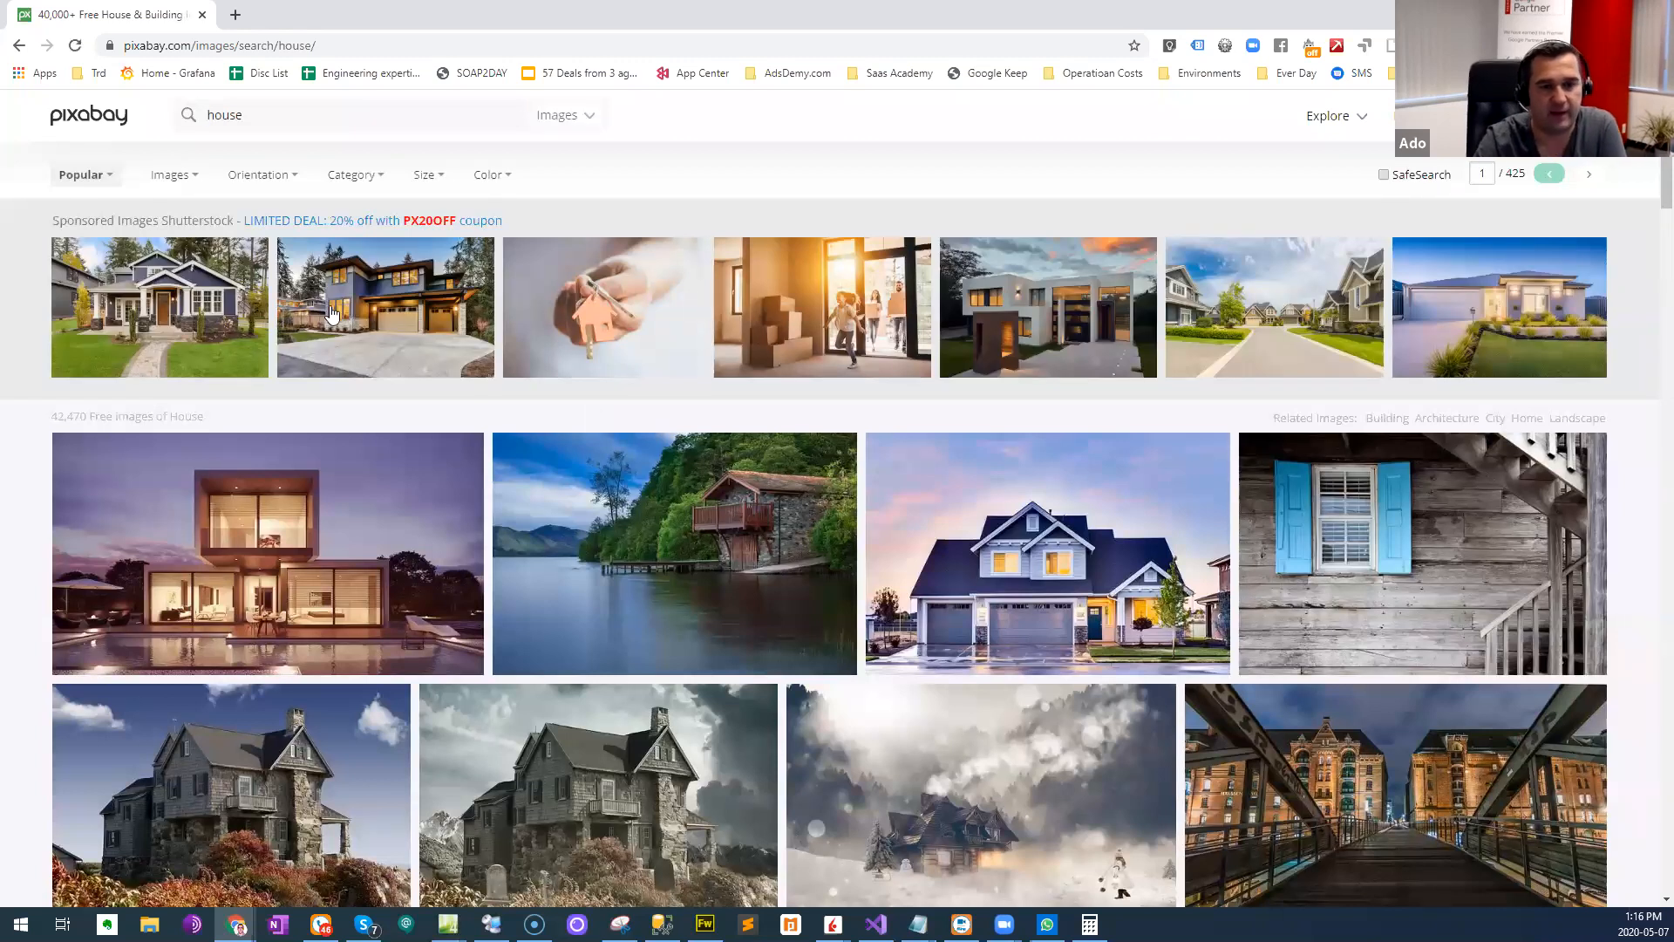
- Open the sponsored Shutterstock photo of the modern house with two garage doors and return to the Pixabay house results
{"action": "left_click", "coordinate": [337, 329]}
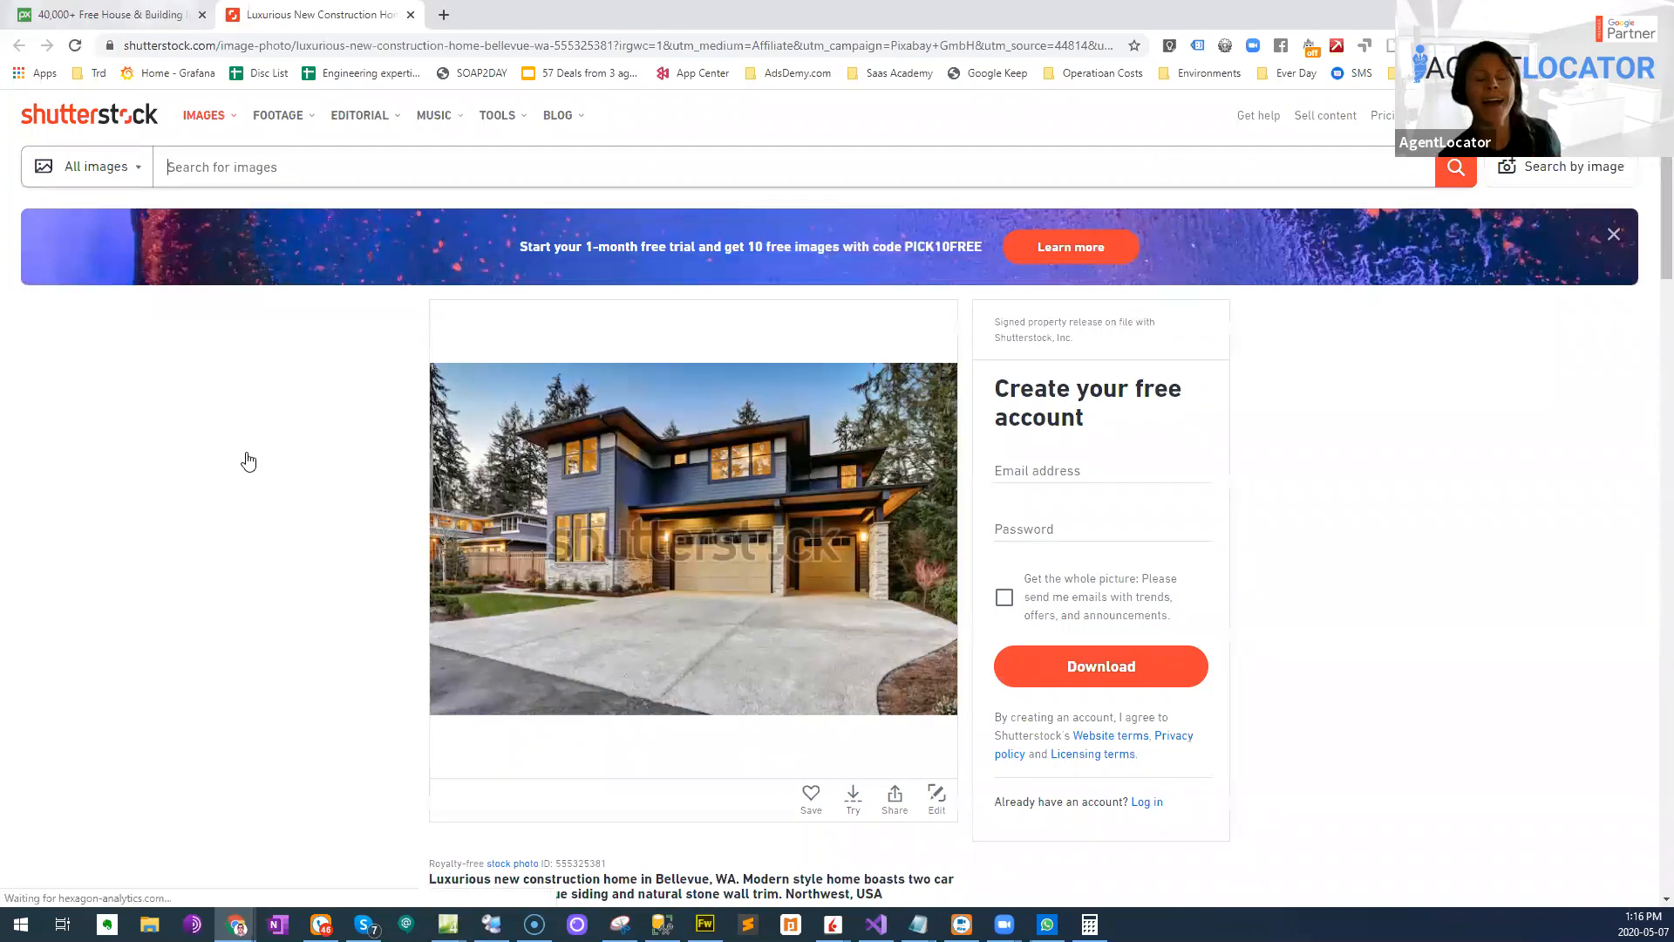
{"action": "key", "text": "ctrl+shift+Tab"}
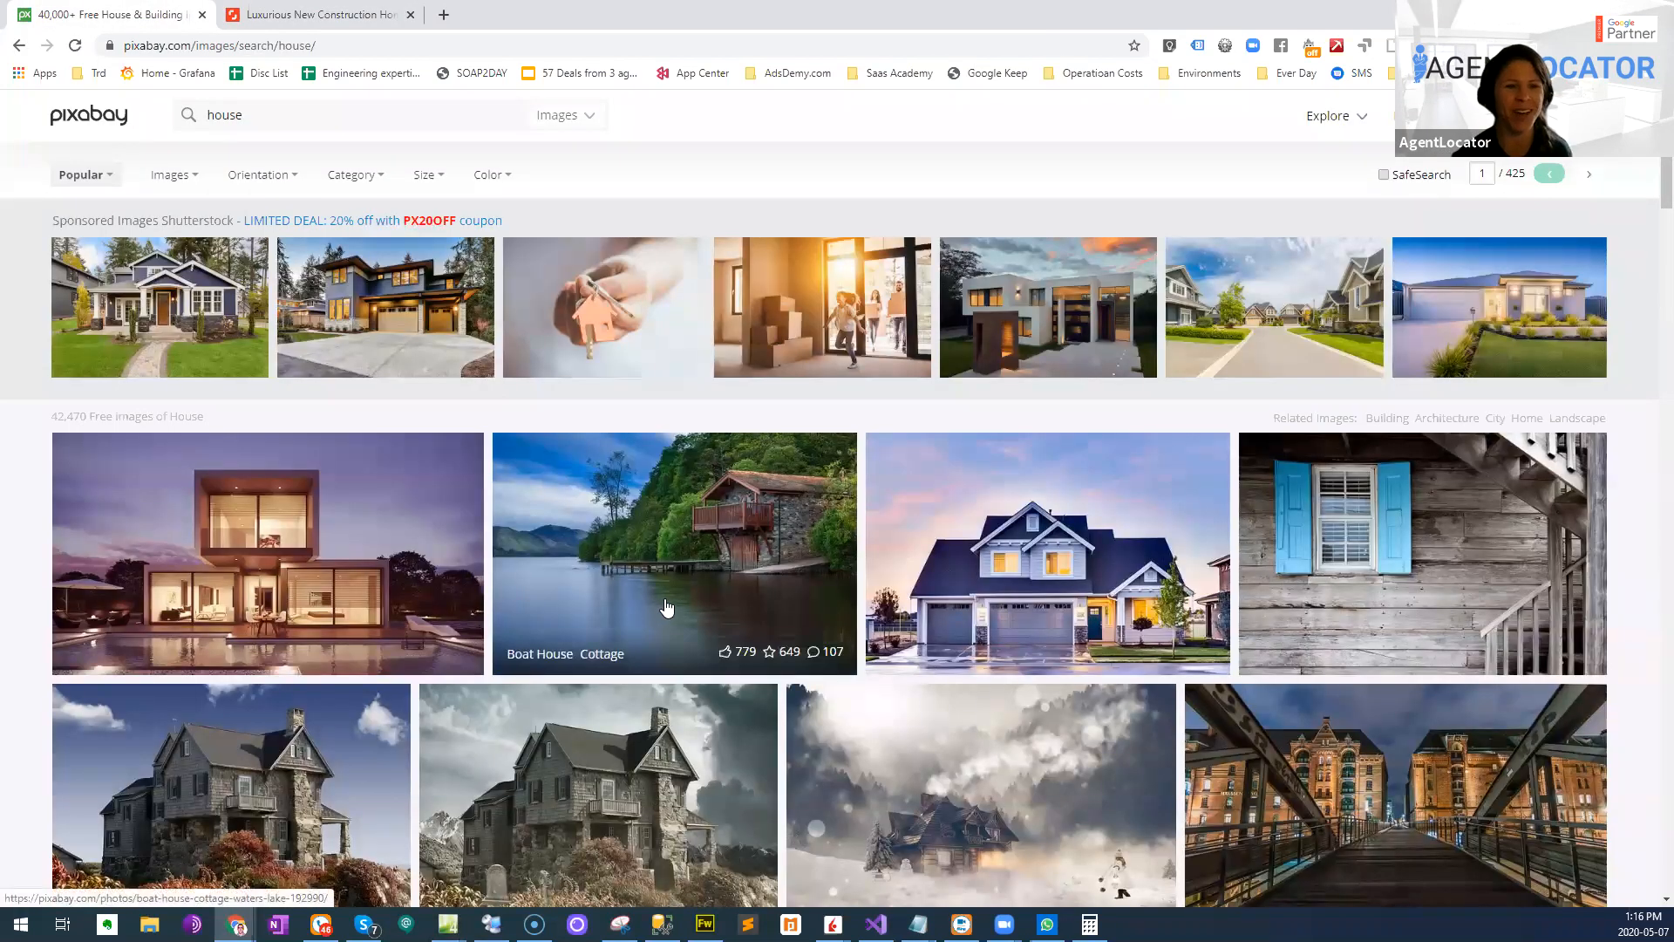
{"action": "scroll", "coordinate": [162, 254], "scroll_direction": "down", "scroll_amount": 2}
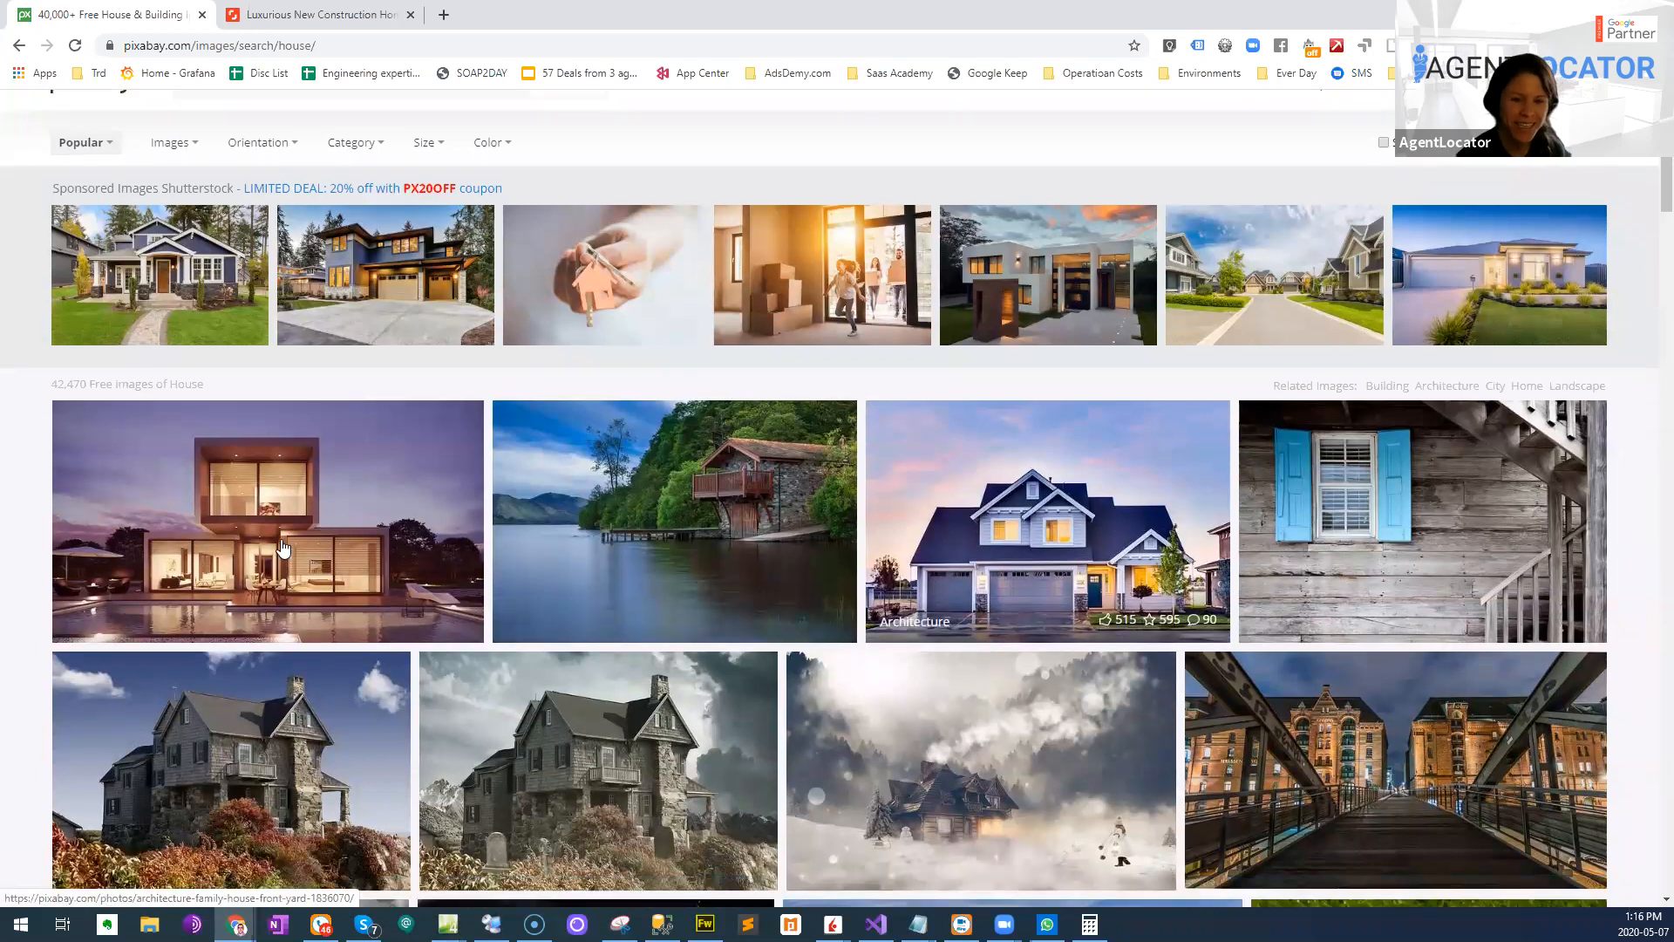
{"action": "scroll", "coordinate": [162, 255], "scroll_direction": "down", "scroll_amount": 2}
{"action": "scroll", "coordinate": [135, 331], "scroll_direction": "up", "scroll_amount": 4}
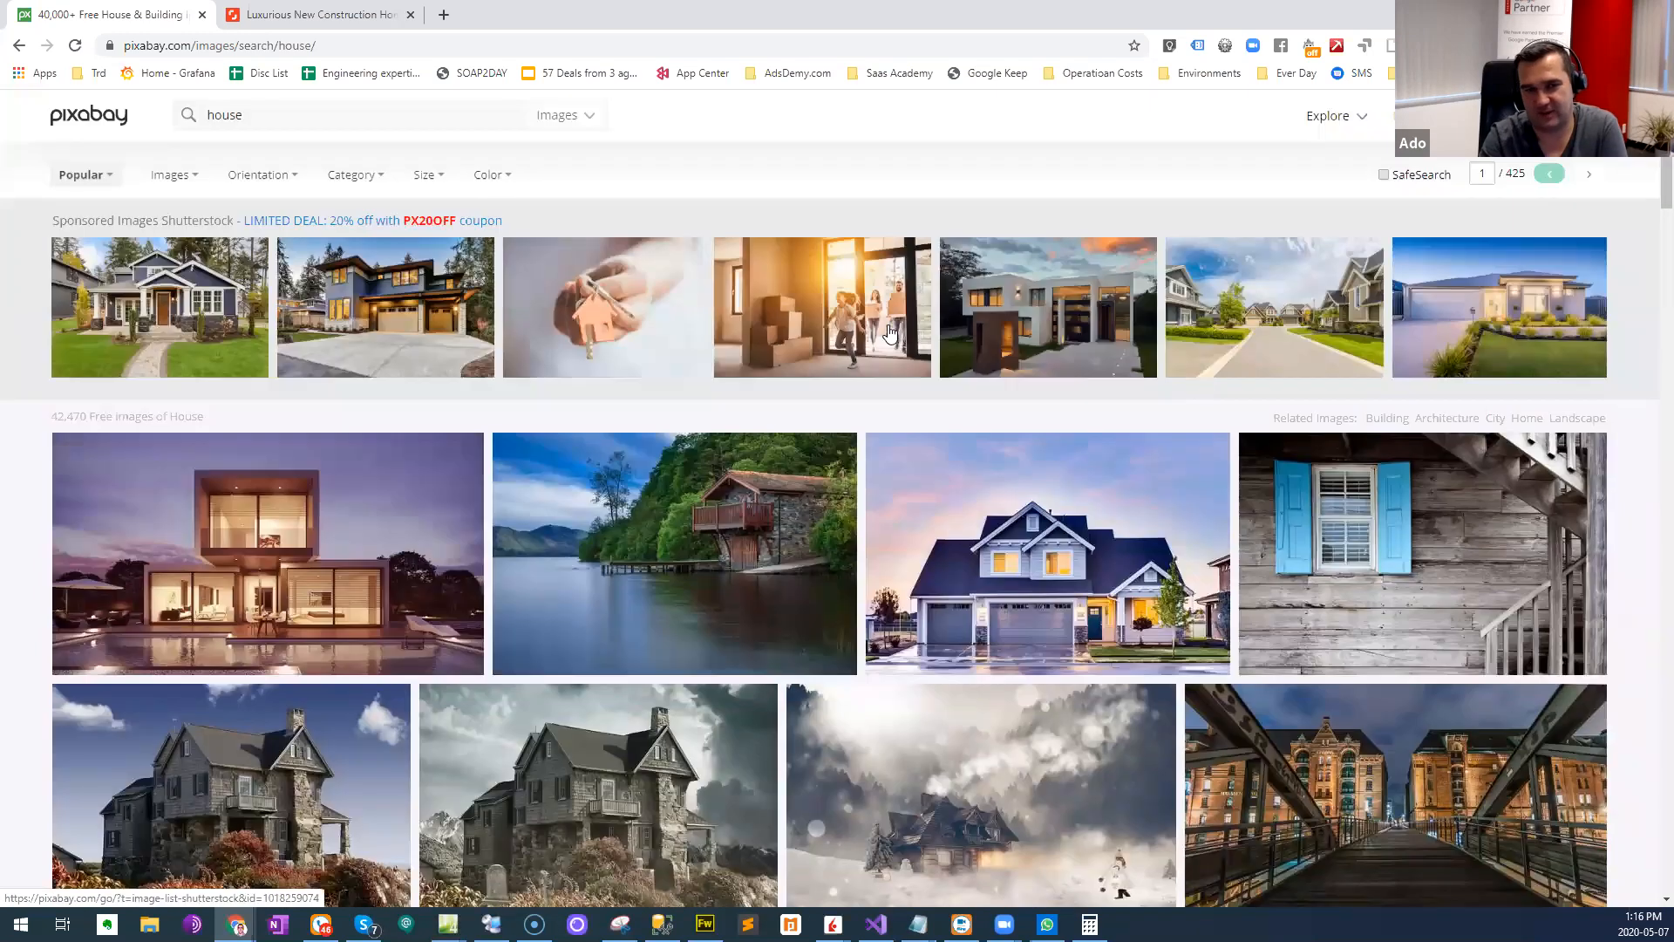
- Browse the free house images, view the haunted cemetery house photo's page and return to the results
{"action": "scroll", "coordinate": [136, 331], "scroll_direction": "down", "scroll_amount": 1}
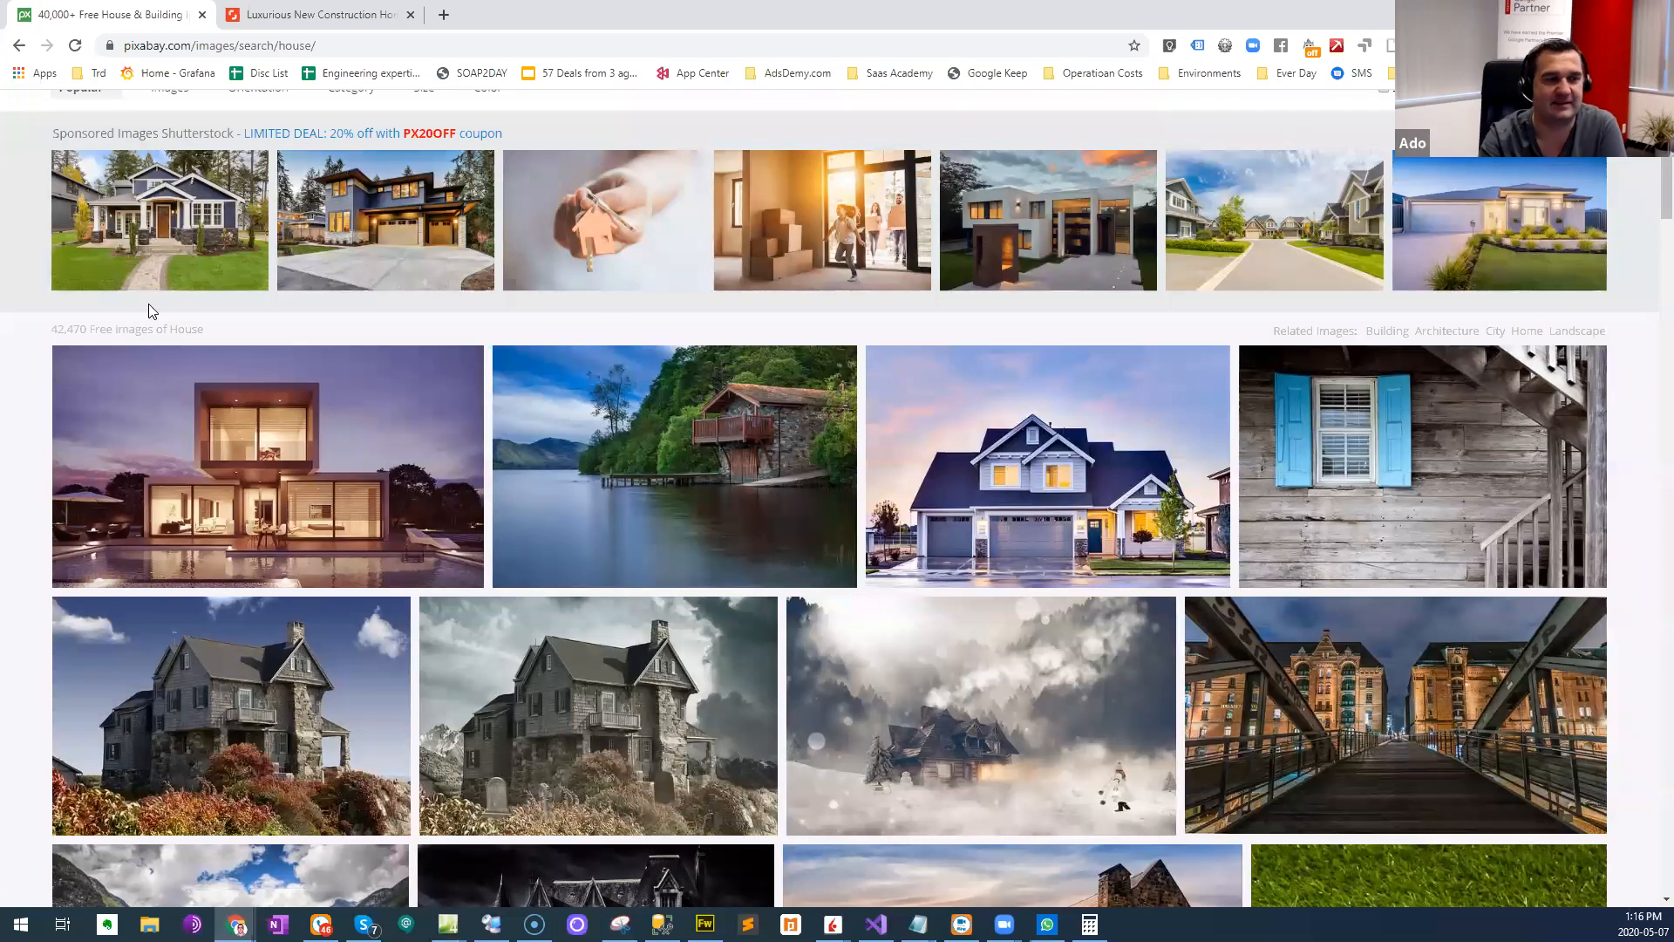
{"action": "scroll", "coordinate": [417, 314], "scroll_direction": "down", "scroll_amount": 1}
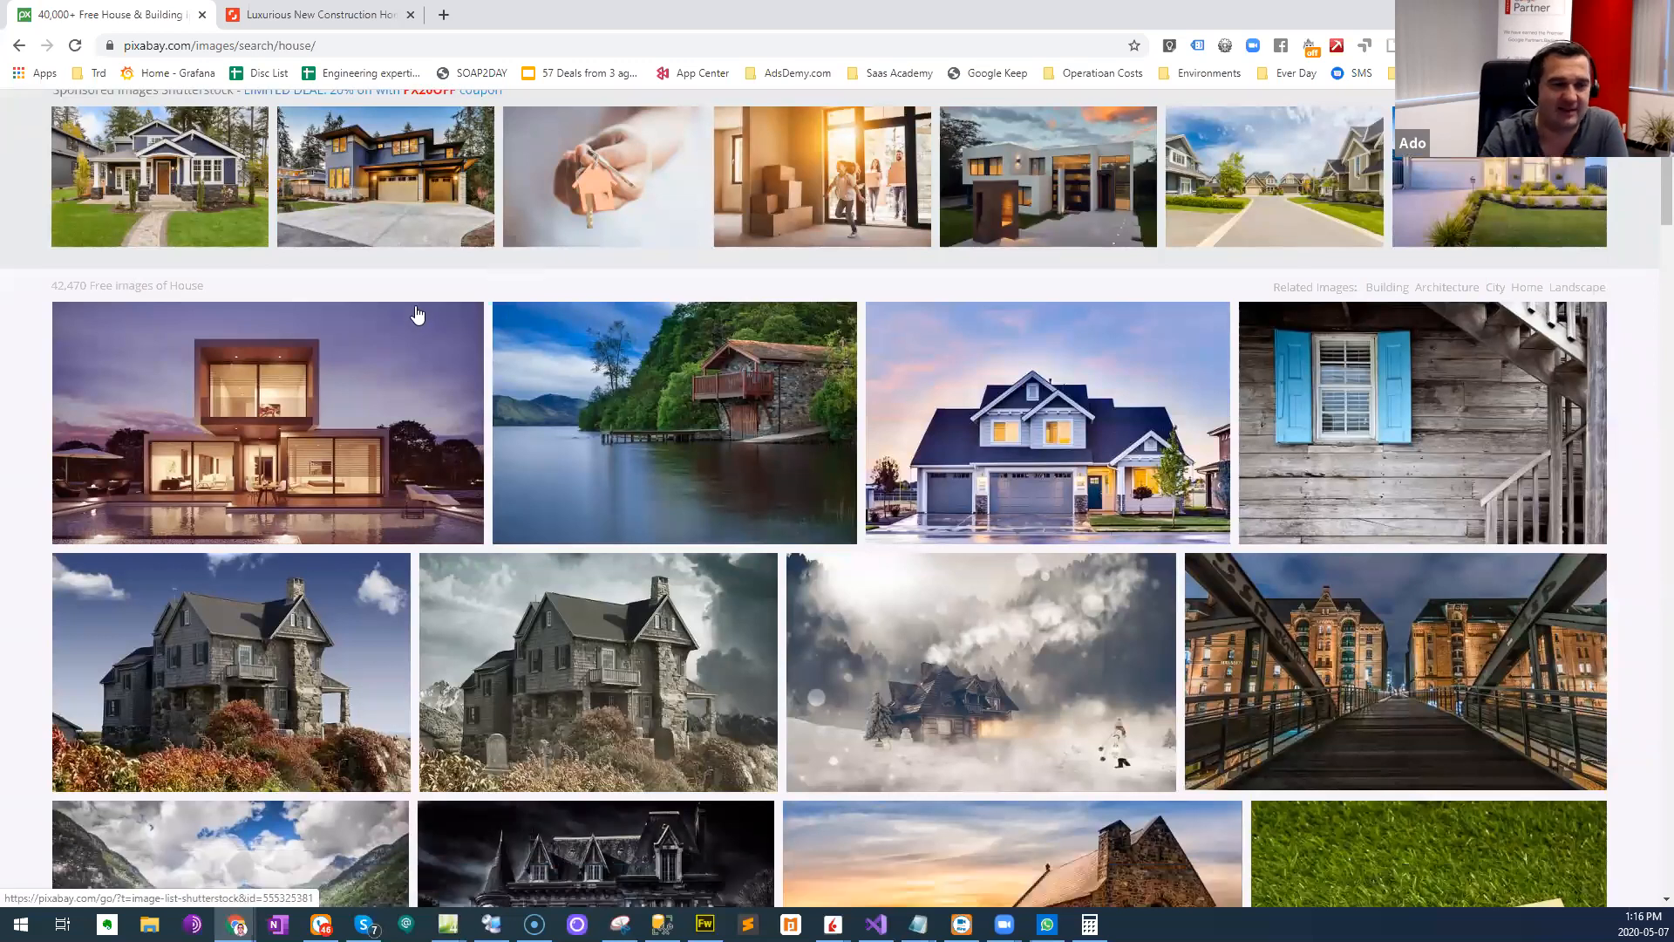
{"action": "scroll", "coordinate": [344, 332], "scroll_direction": "down", "scroll_amount": 1}
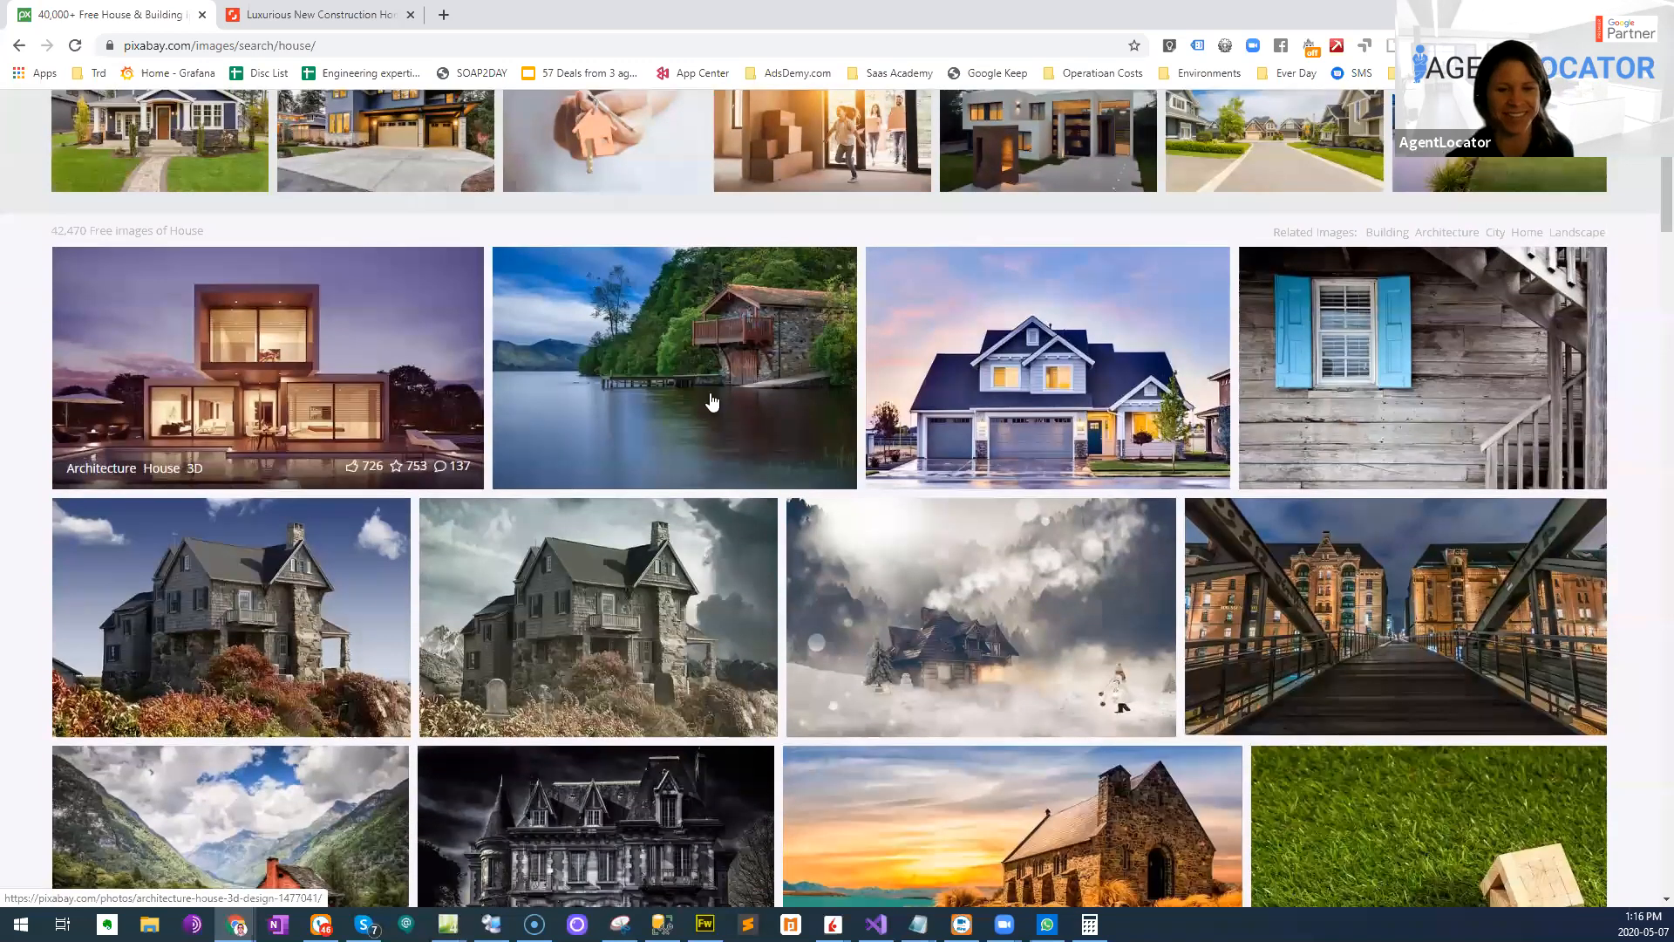
{"action": "scroll", "coordinate": [713, 402], "scroll_direction": "down", "scroll_amount": 1}
{"action": "scroll", "coordinate": [826, 340], "scroll_direction": "down", "scroll_amount": 1}
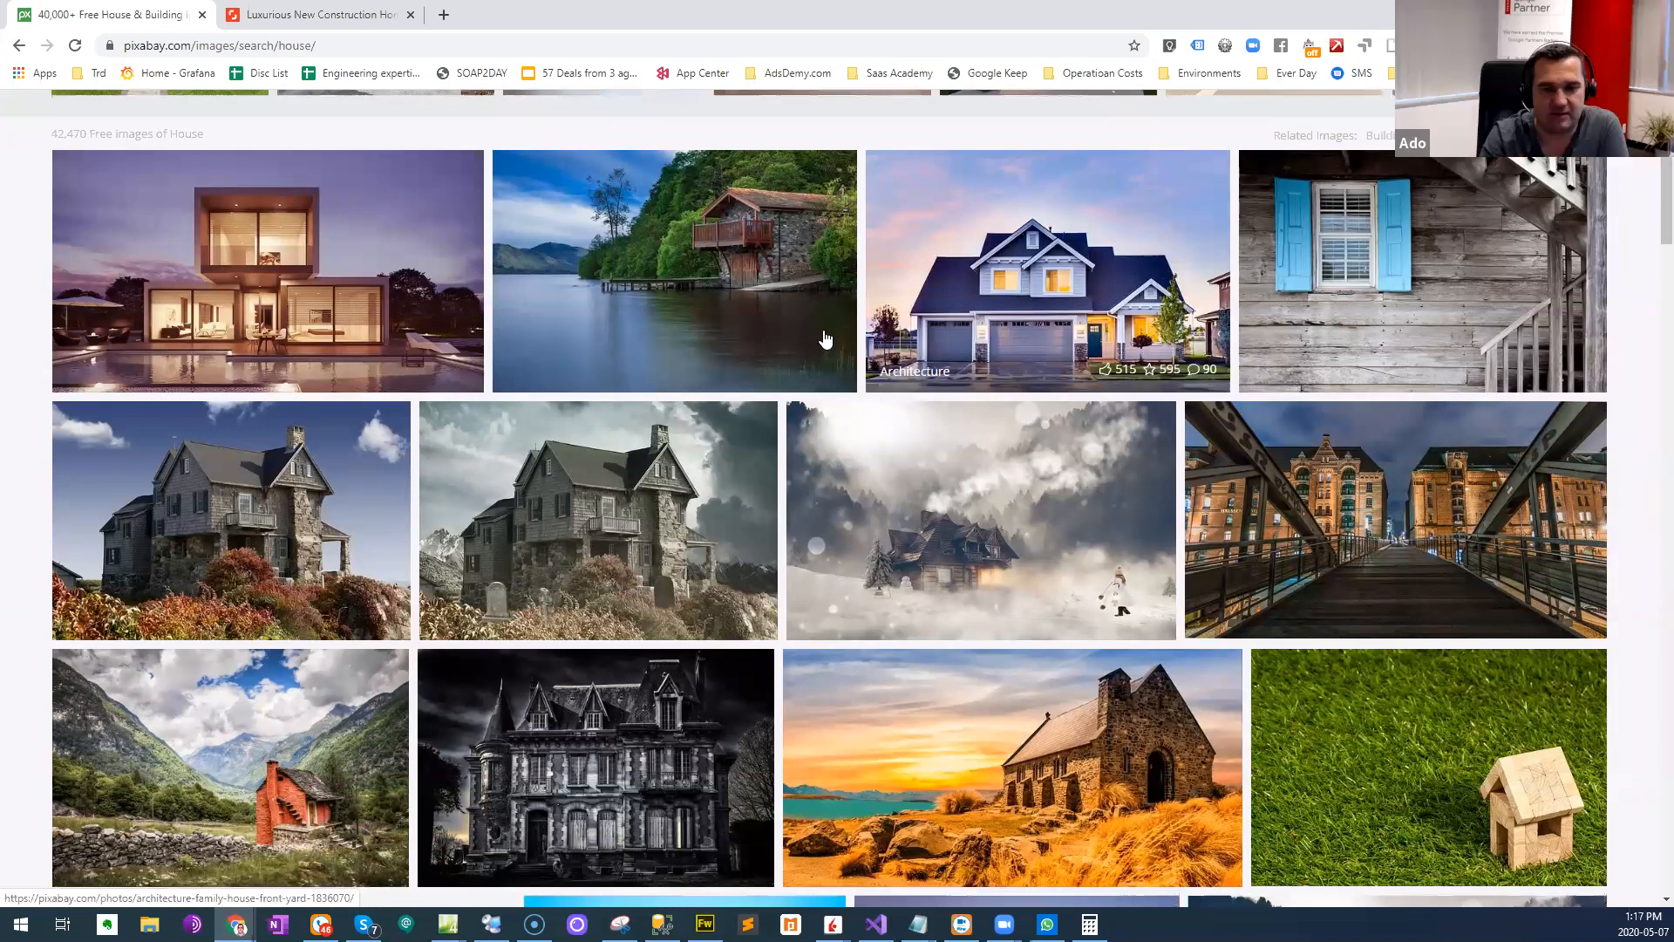
{"action": "scroll", "coordinate": [515, 505], "scroll_direction": "down", "scroll_amount": 1}
{"action": "scroll", "coordinate": [541, 480], "scroll_direction": "down", "scroll_amount": 1}
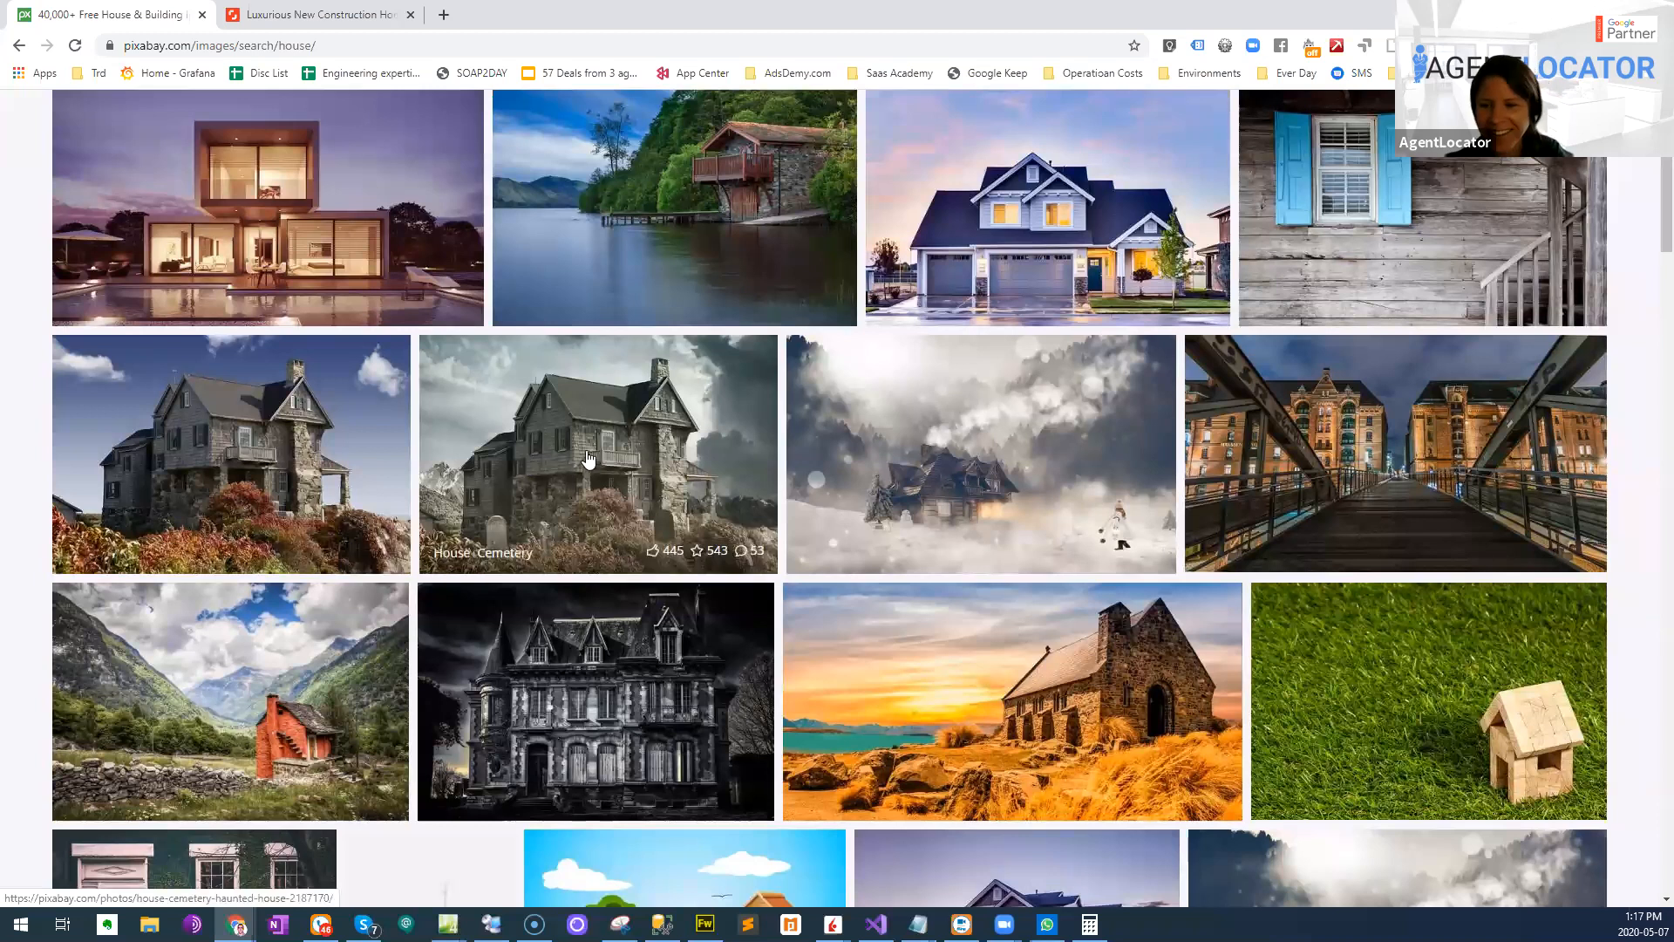
{"action": "left_click", "coordinate": [711, 505]}
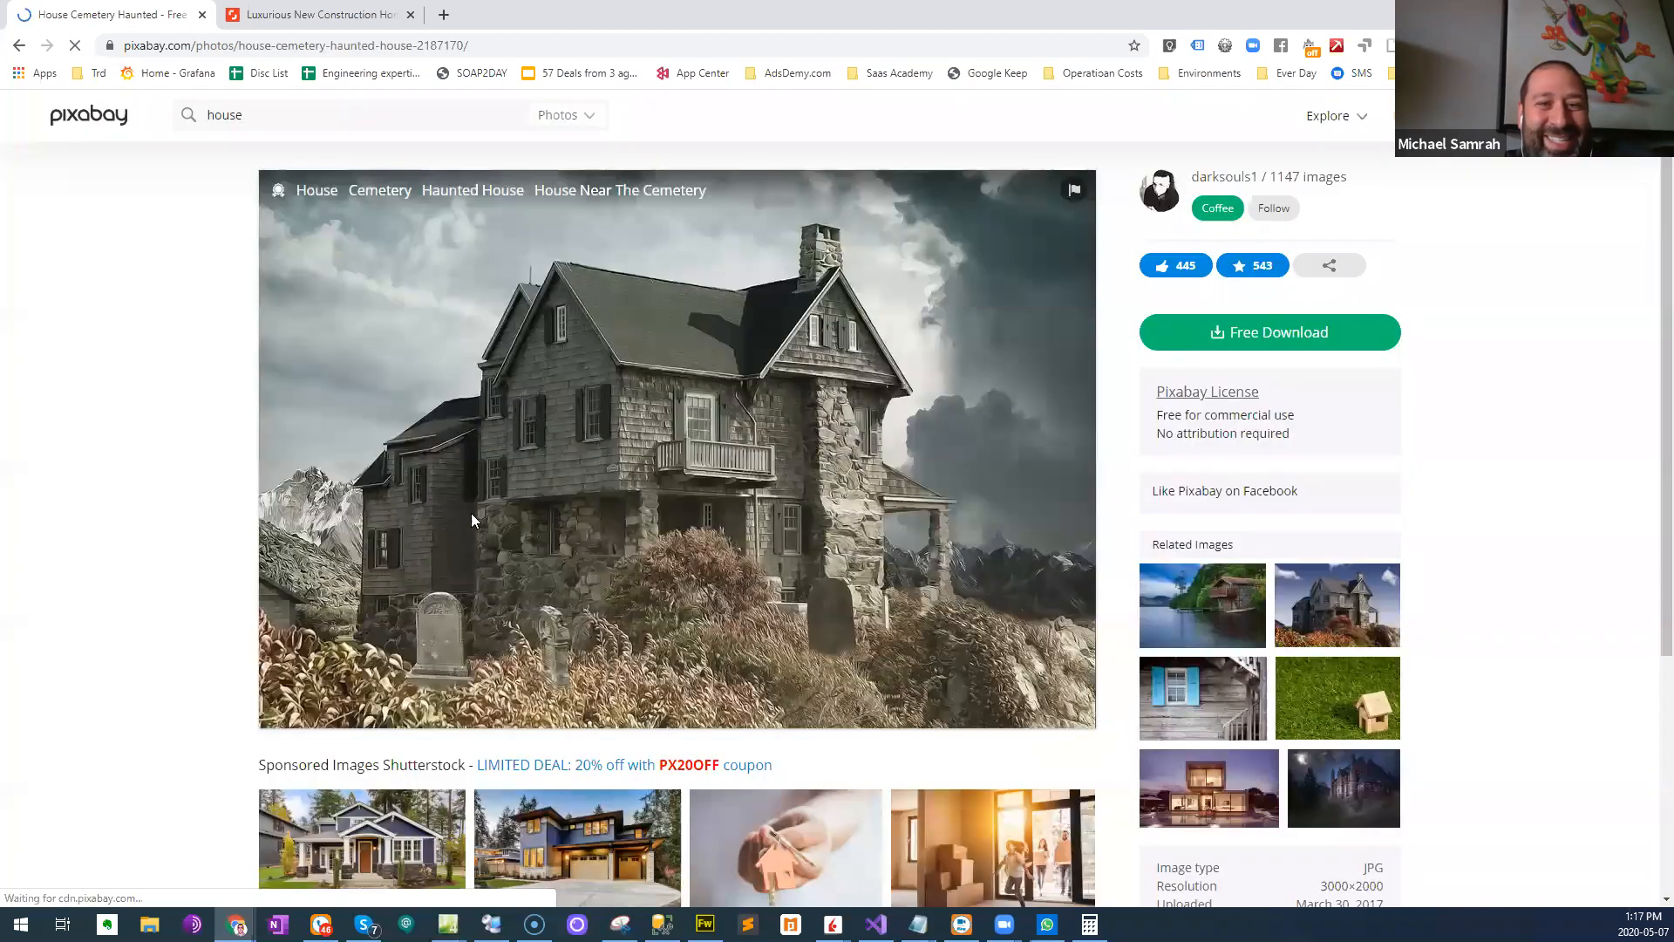
{"action": "left_click", "coordinate": [17, 48]}
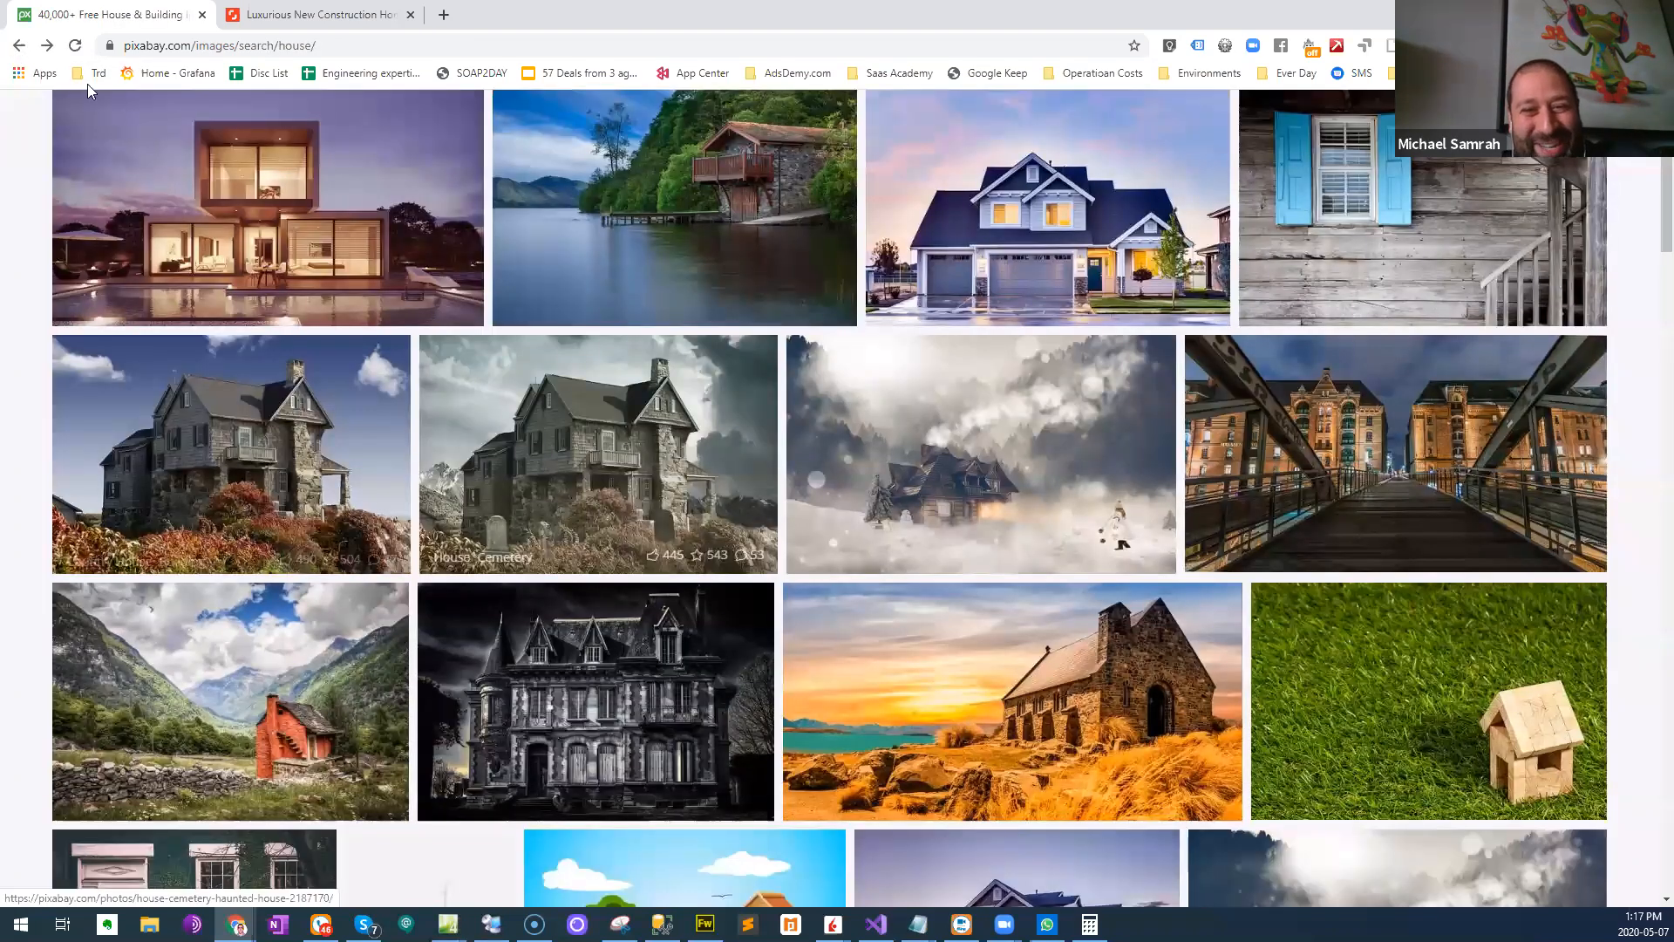
{"action": "left_click", "coordinate": [21, 50]}
{"action": "left_click", "coordinate": [18, 46]}
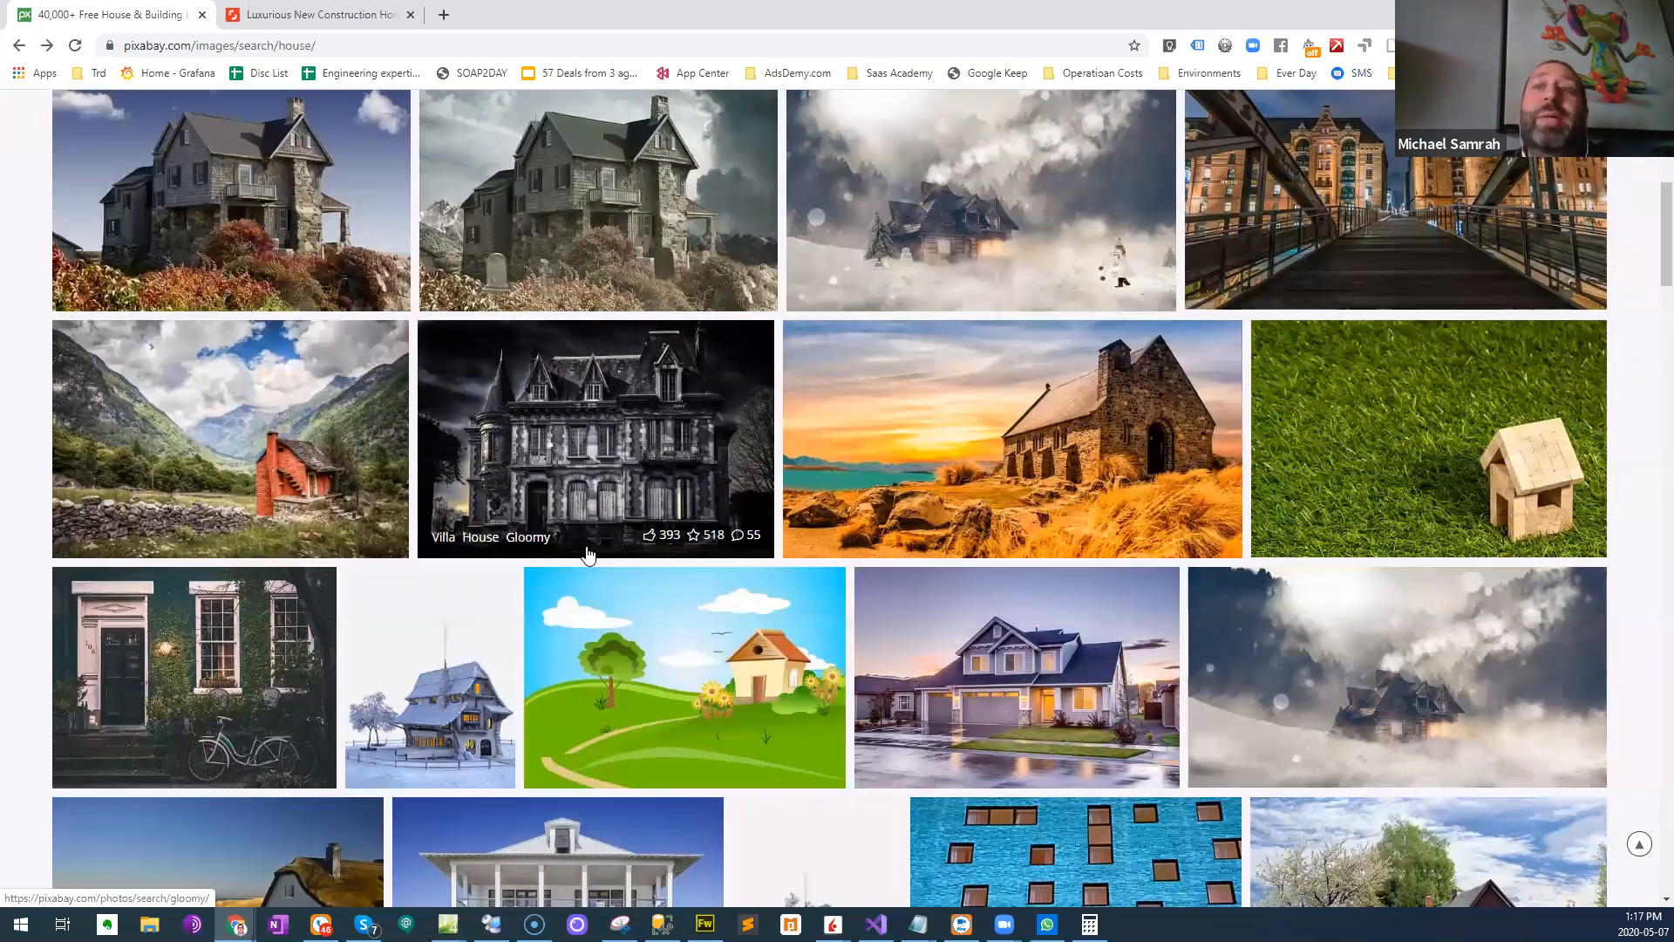
- Look further through the Pixabay house results for photos that could suit a real estate ad
{"action": "scroll", "coordinate": [587, 554], "scroll_direction": "down", "scroll_amount": 4}
{"action": "scroll", "coordinate": [587, 542], "scroll_direction": "down", "scroll_amount": 2}
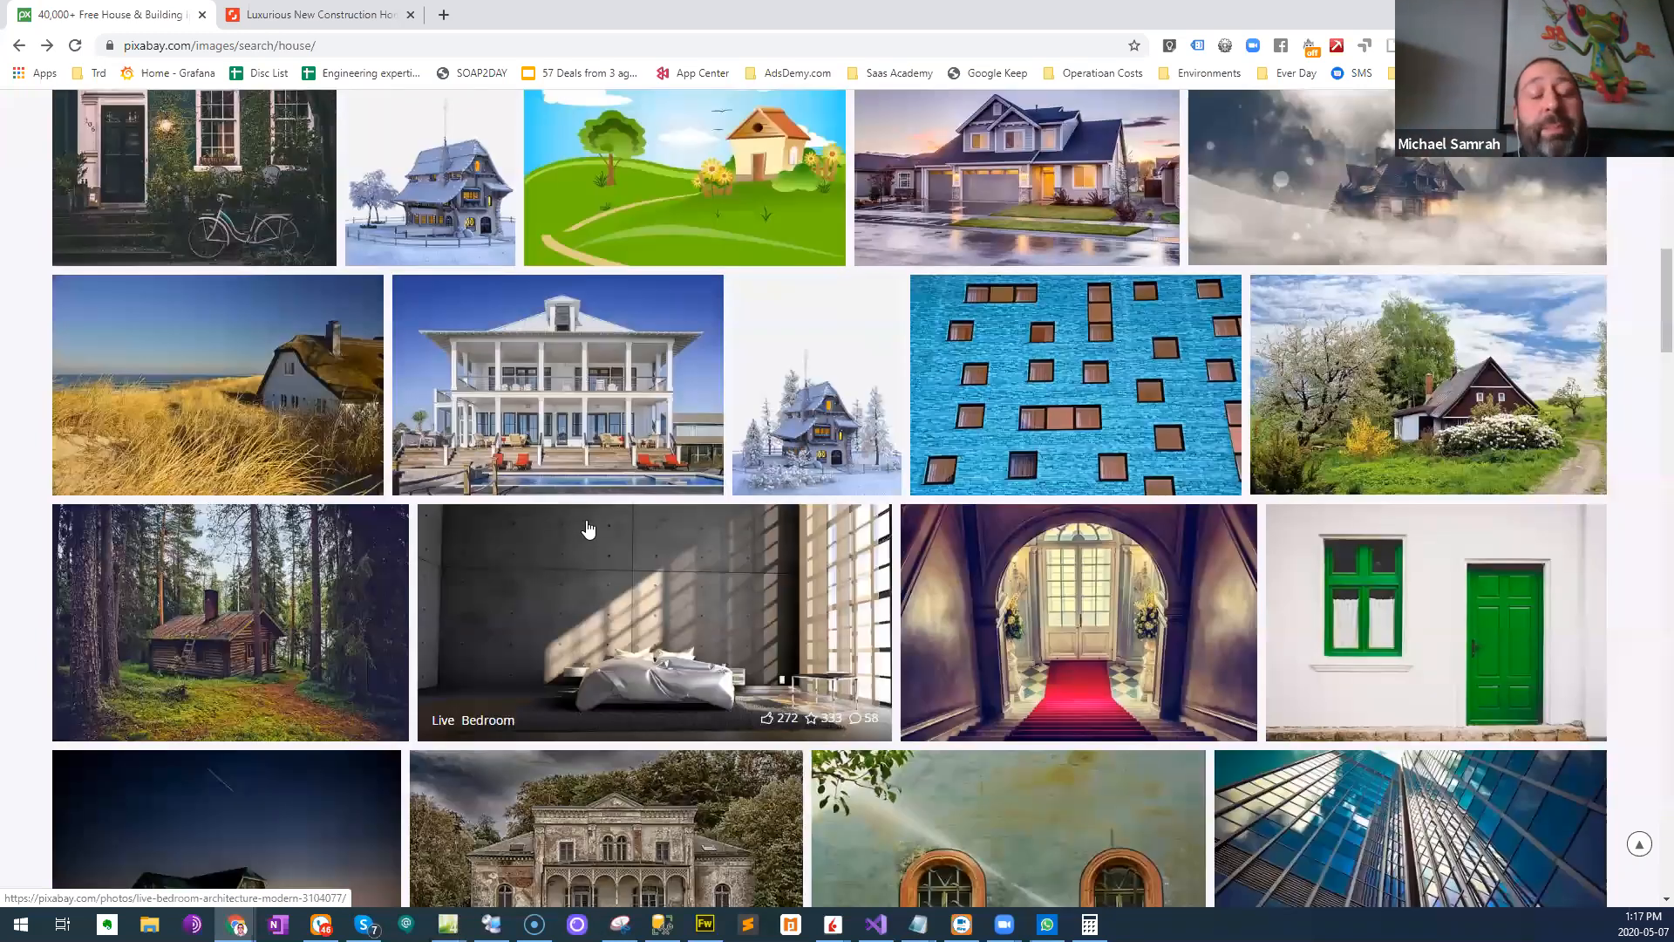
{"action": "scroll", "coordinate": [587, 541], "scroll_direction": "down", "scroll_amount": 4}
{"action": "scroll", "coordinate": [582, 473], "scroll_direction": "down", "scroll_amount": 1}
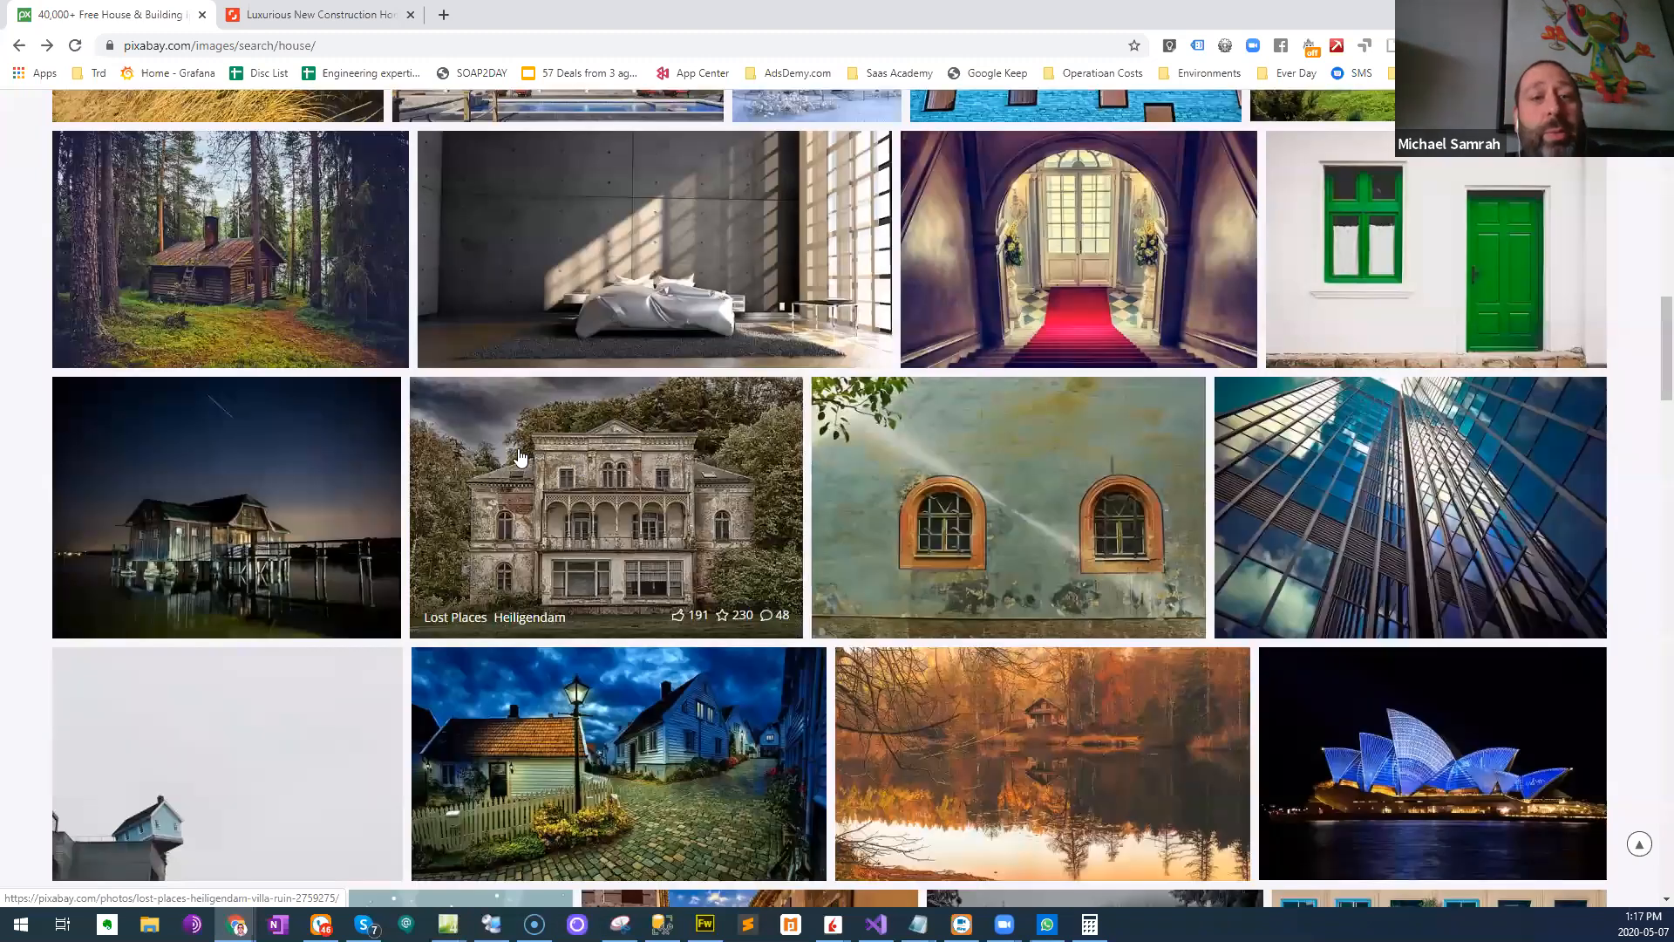
{"action": "scroll", "coordinate": [516, 448], "scroll_direction": "down", "scroll_amount": 8}
{"action": "scroll", "coordinate": [516, 448], "scroll_direction": "down", "scroll_amount": 3}
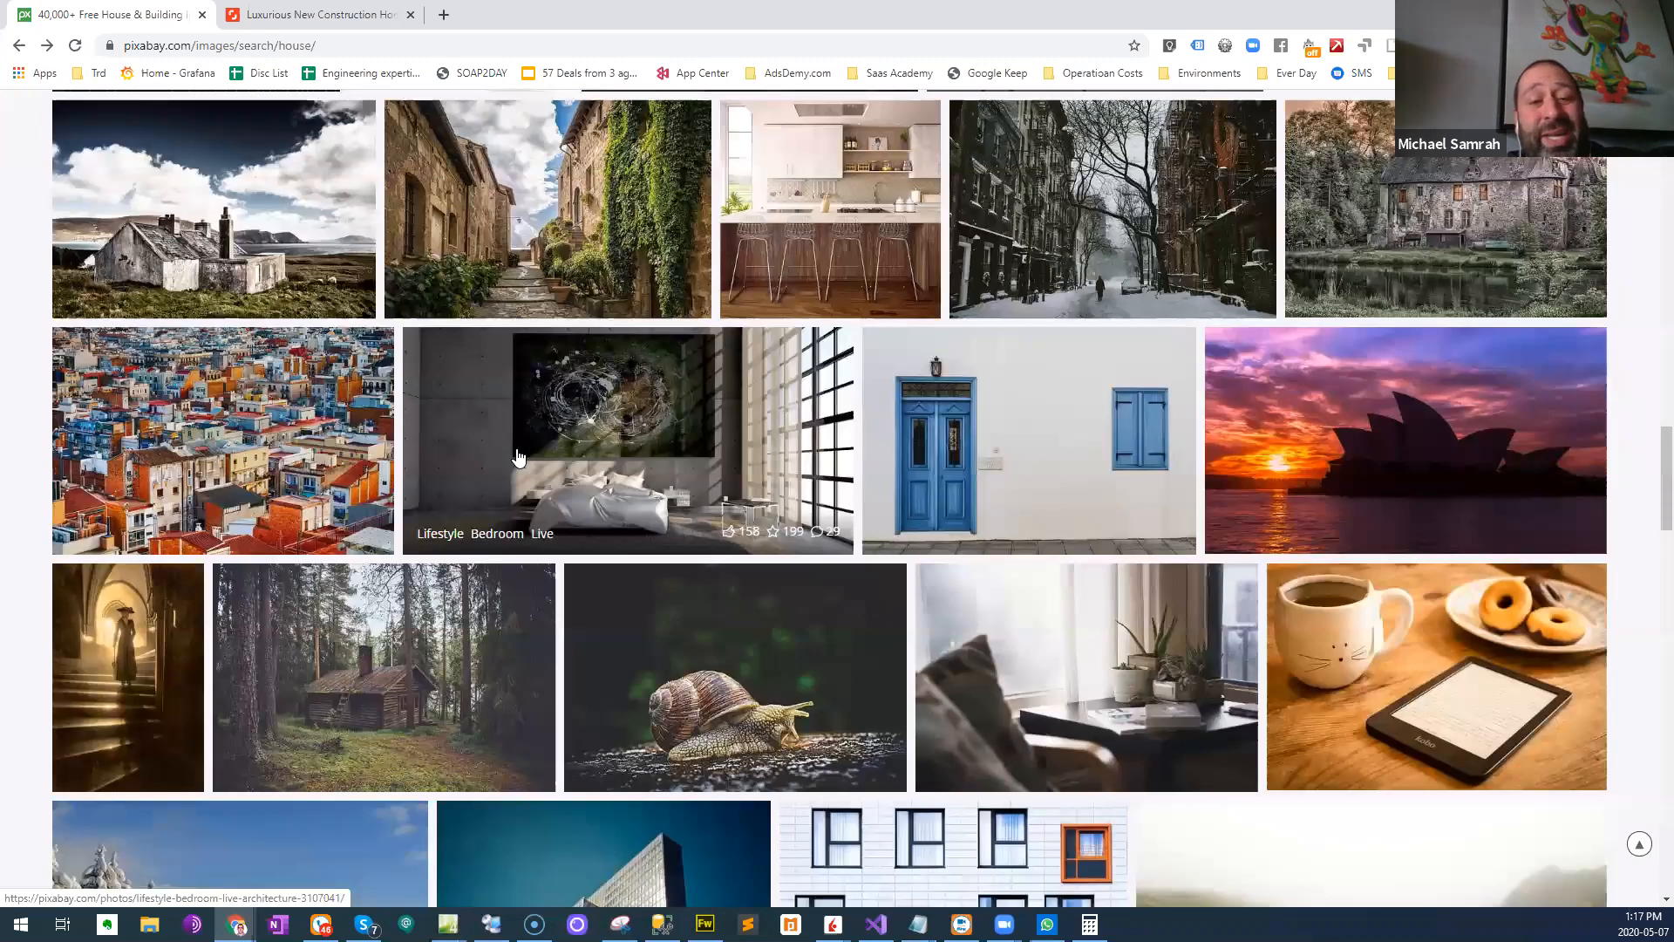
{"action": "scroll", "coordinate": [518, 457], "scroll_direction": "down", "scroll_amount": 11}
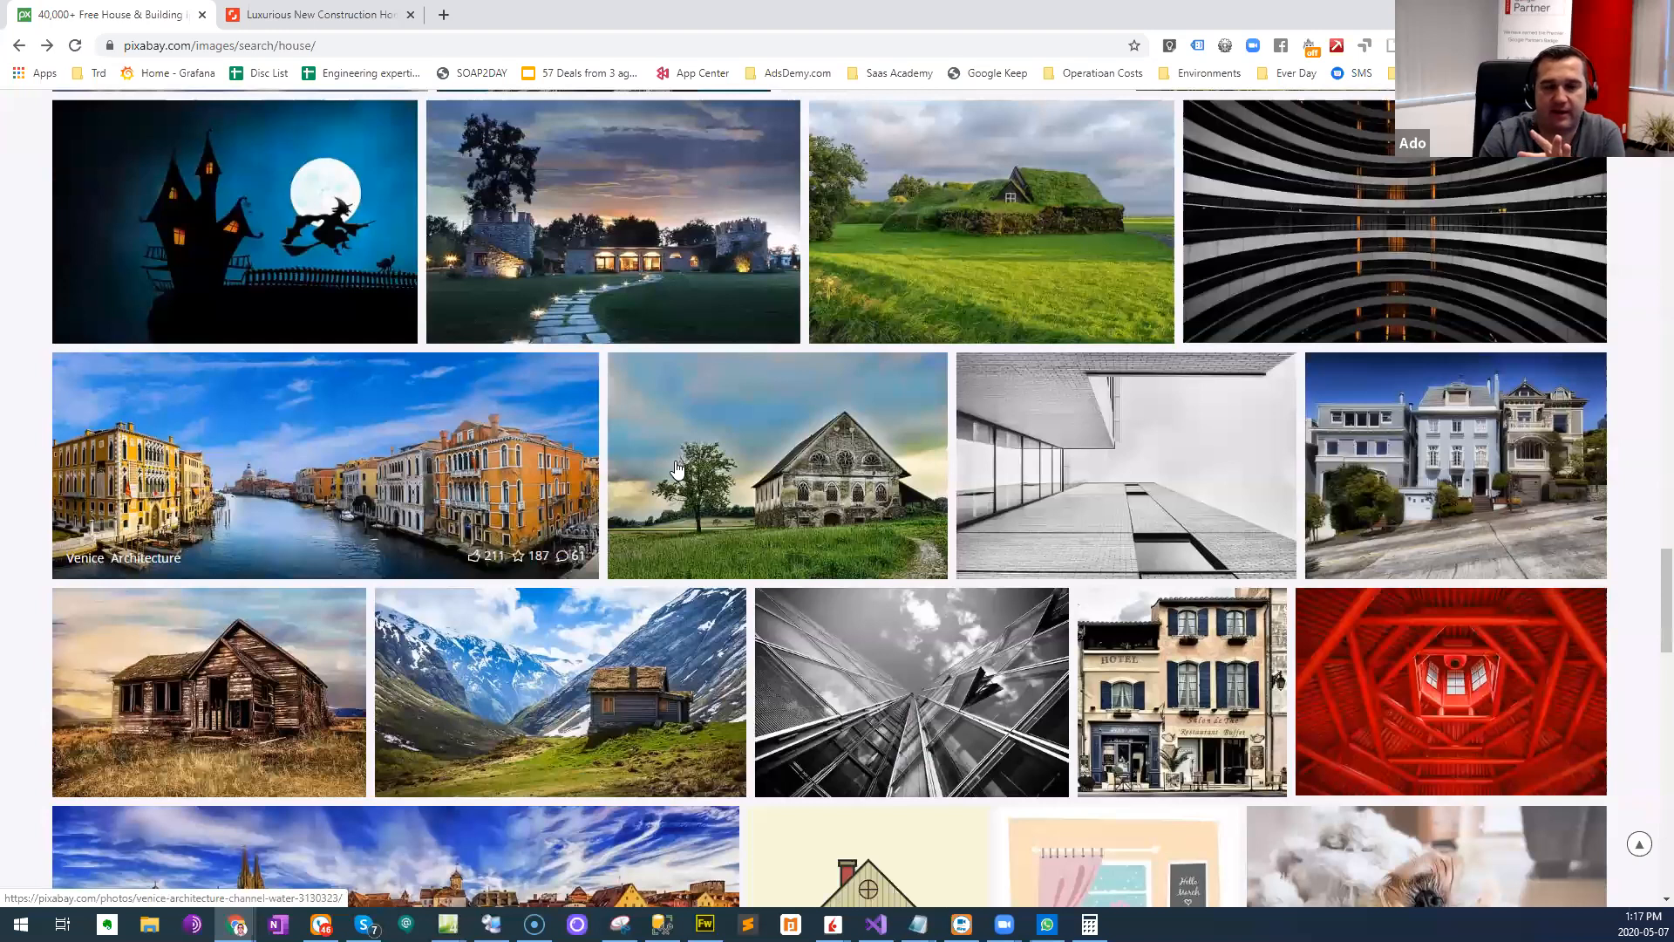
{"action": "scroll", "coordinate": [681, 457], "scroll_direction": "down", "scroll_amount": 2}
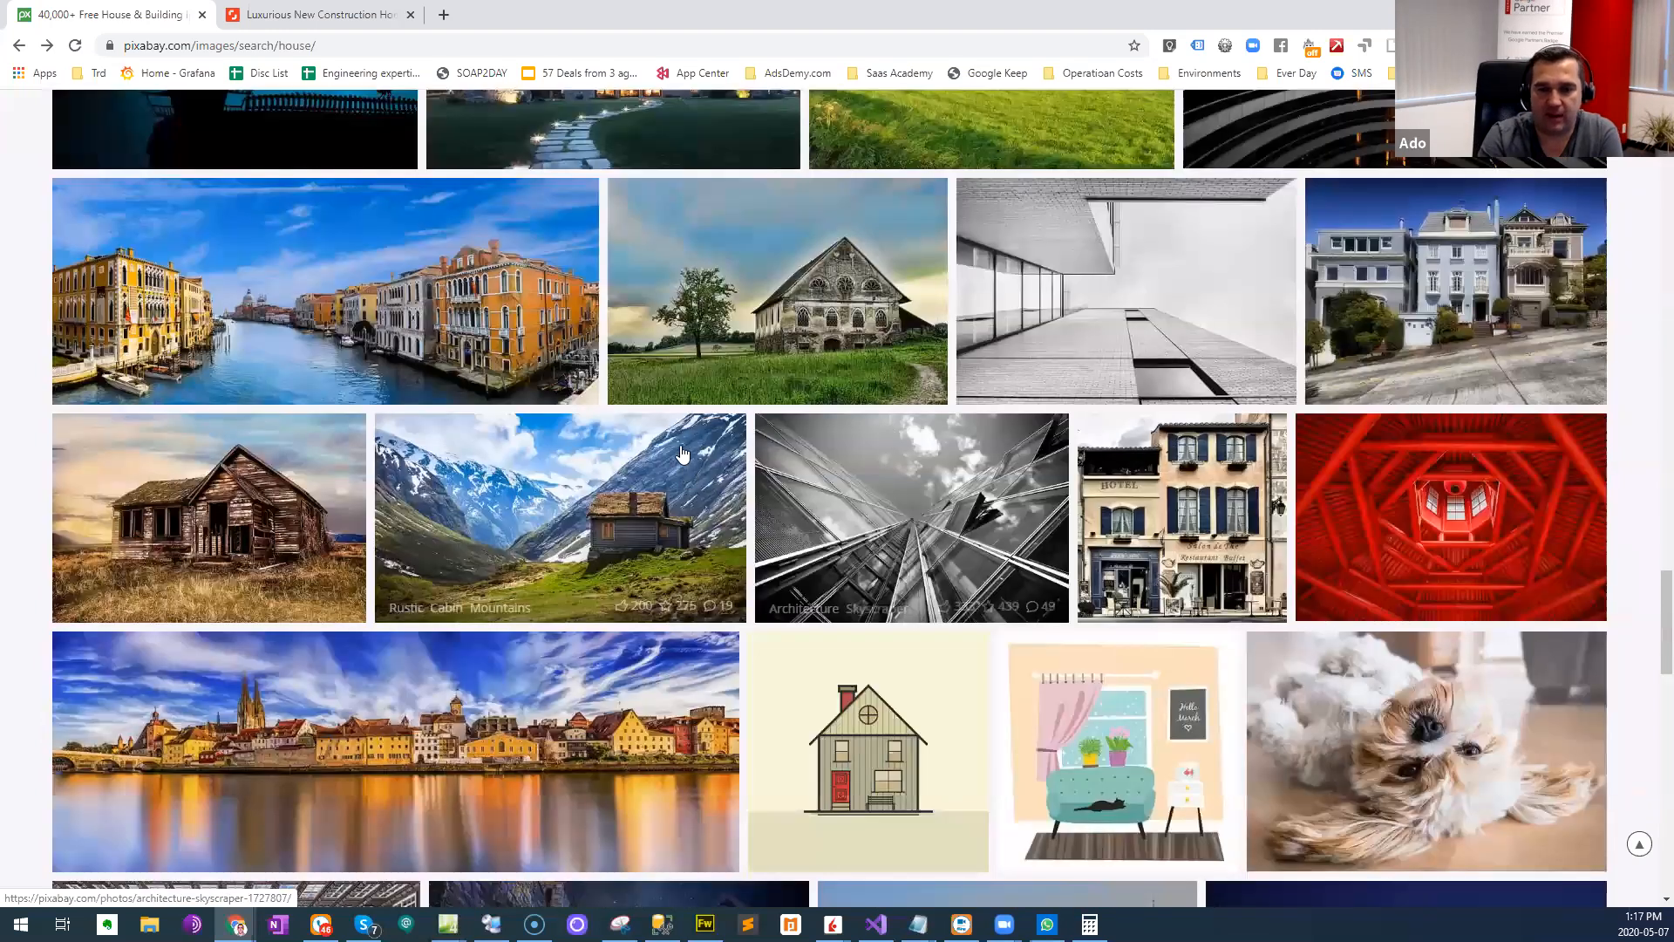
{"action": "scroll", "coordinate": [678, 455], "scroll_direction": "down", "scroll_amount": 1}
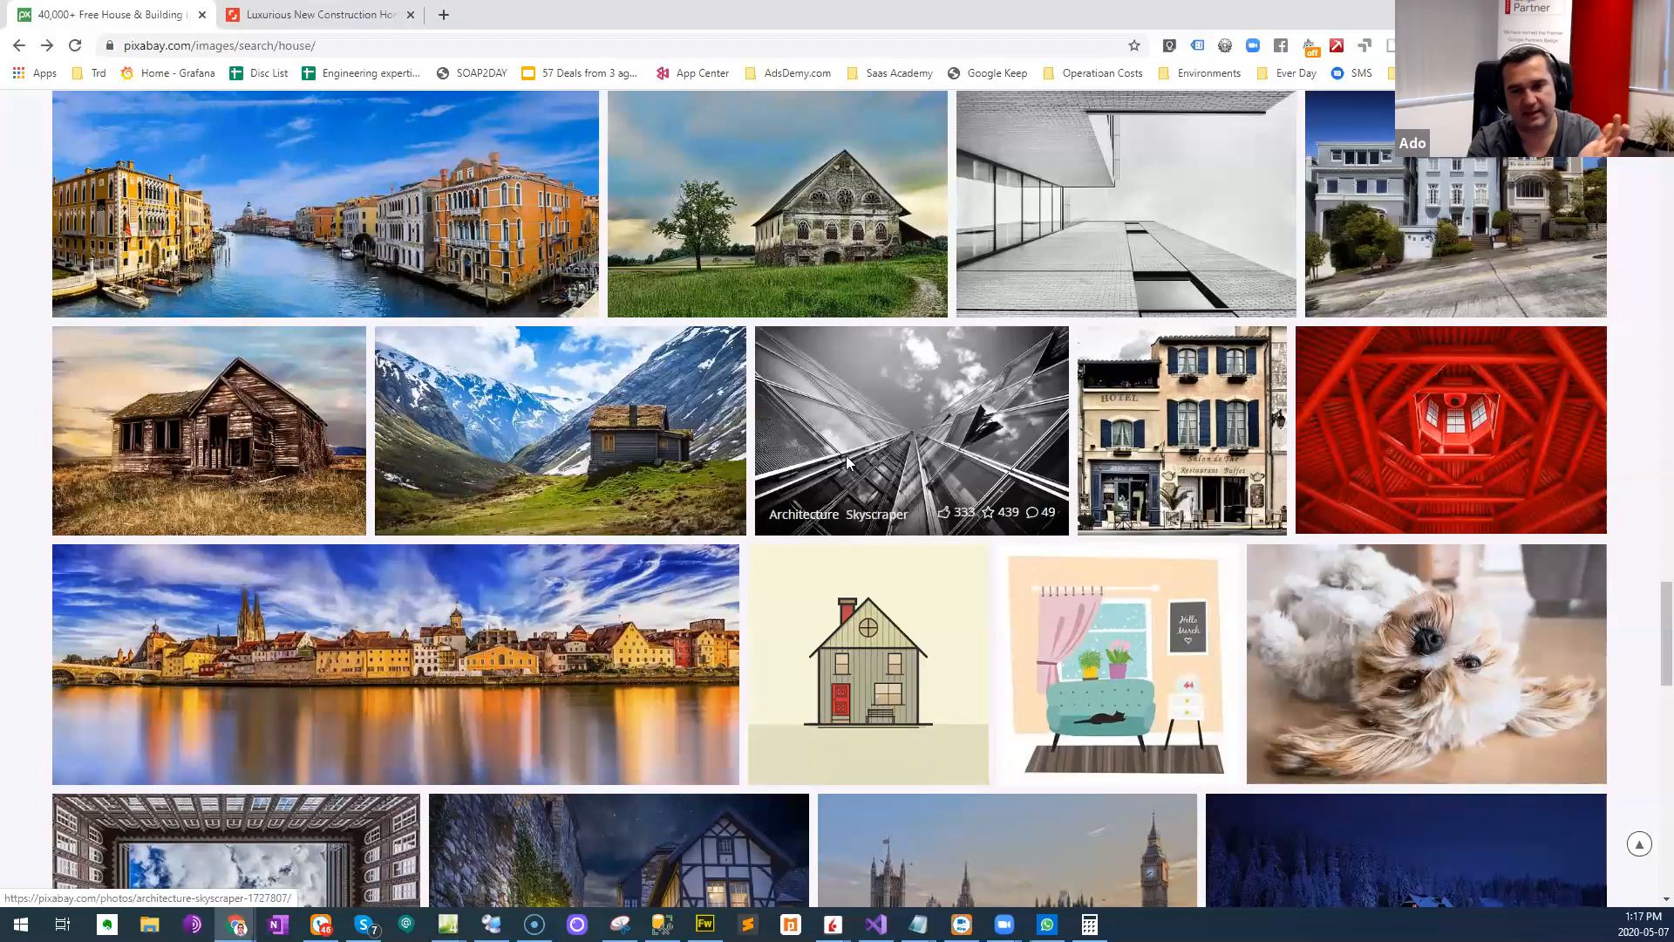
{"action": "scroll", "coordinate": [829, 458], "scroll_direction": "down", "scroll_amount": 4}
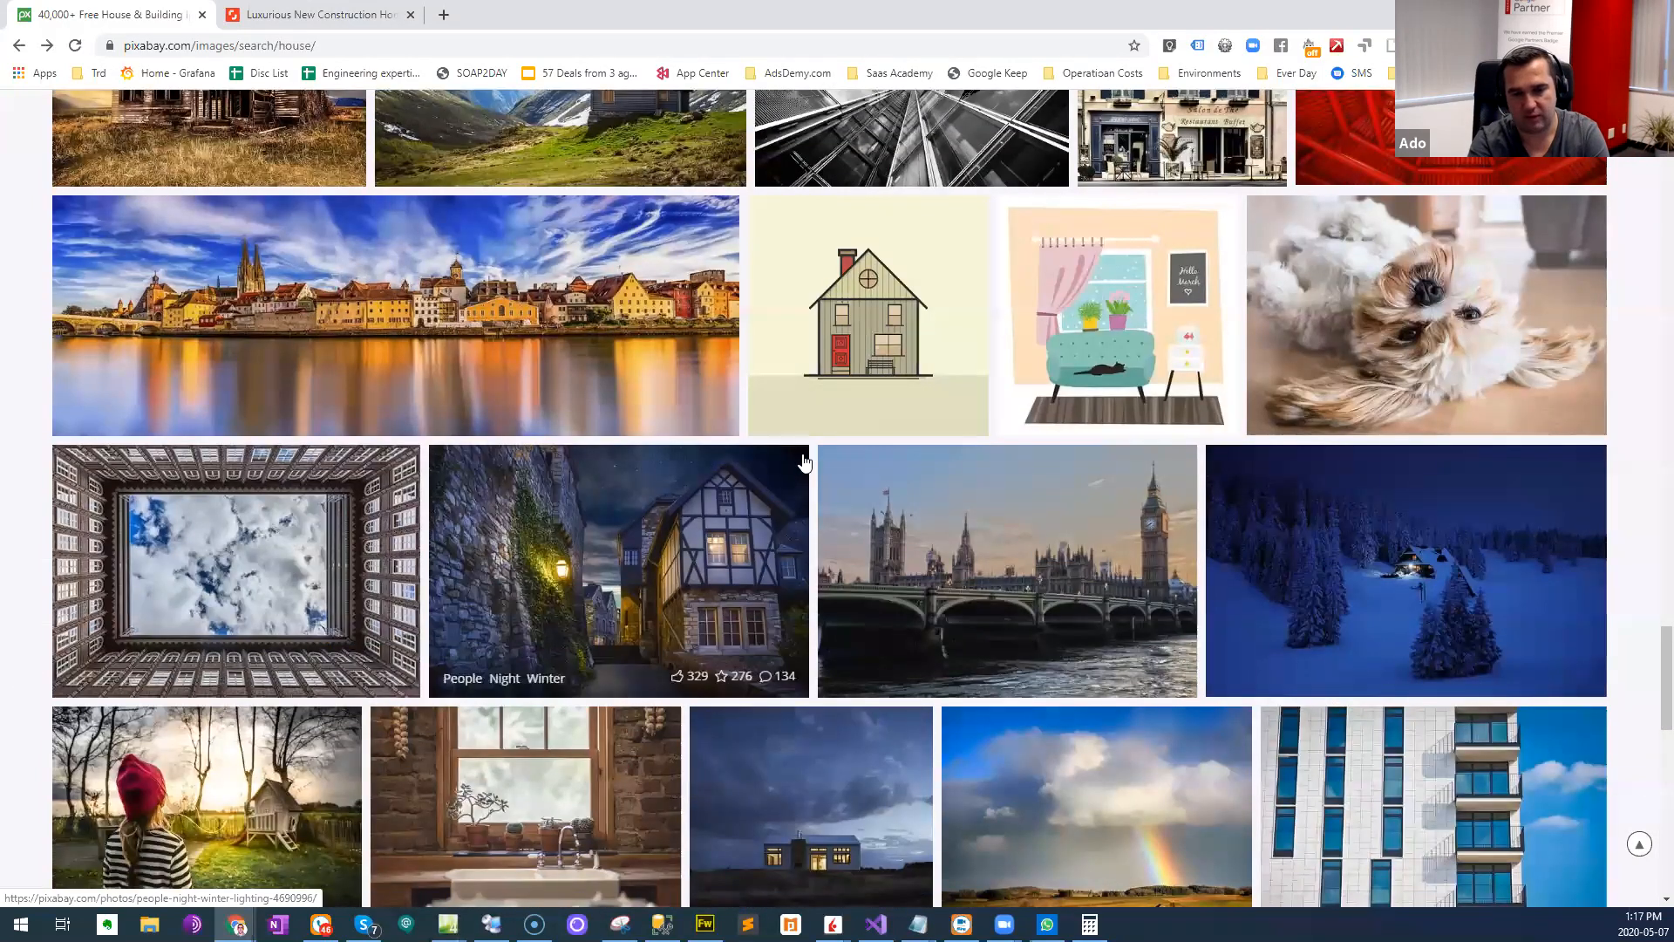
{"action": "scroll", "coordinate": [804, 462], "scroll_direction": "down", "scroll_amount": 2}
{"action": "scroll", "coordinate": [804, 462], "scroll_direction": "down", "scroll_amount": 5}
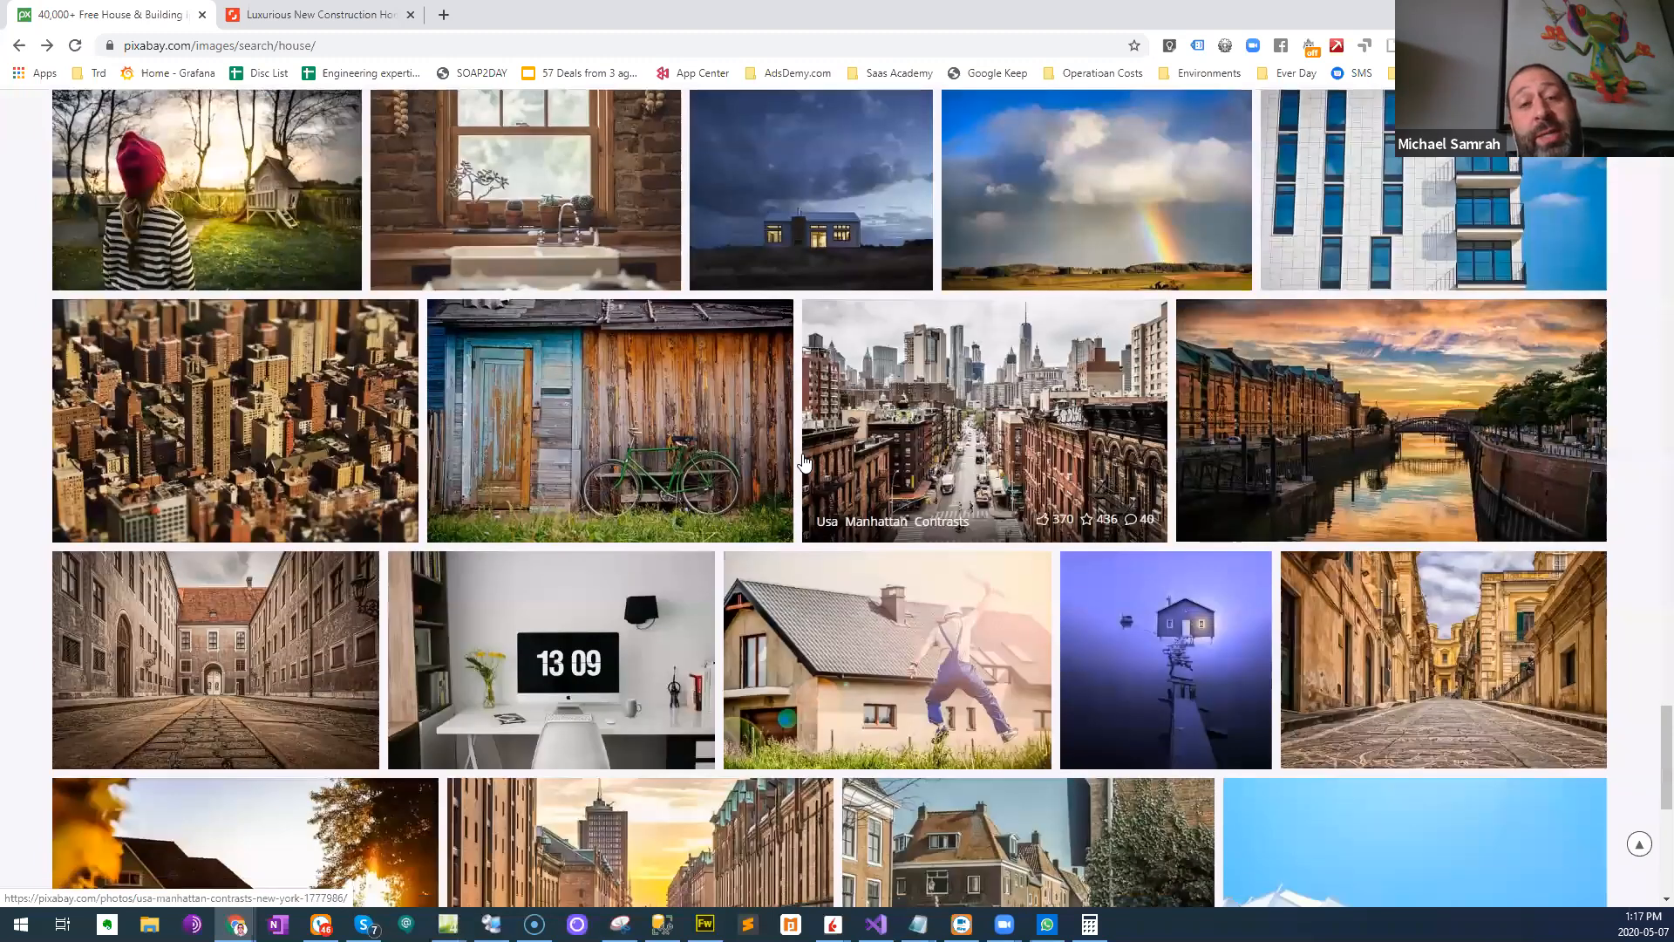
{"action": "scroll", "coordinate": [804, 462], "scroll_direction": "down", "scroll_amount": 6}
{"action": "scroll", "coordinate": [798, 440], "scroll_direction": "up", "scroll_amount": 6}
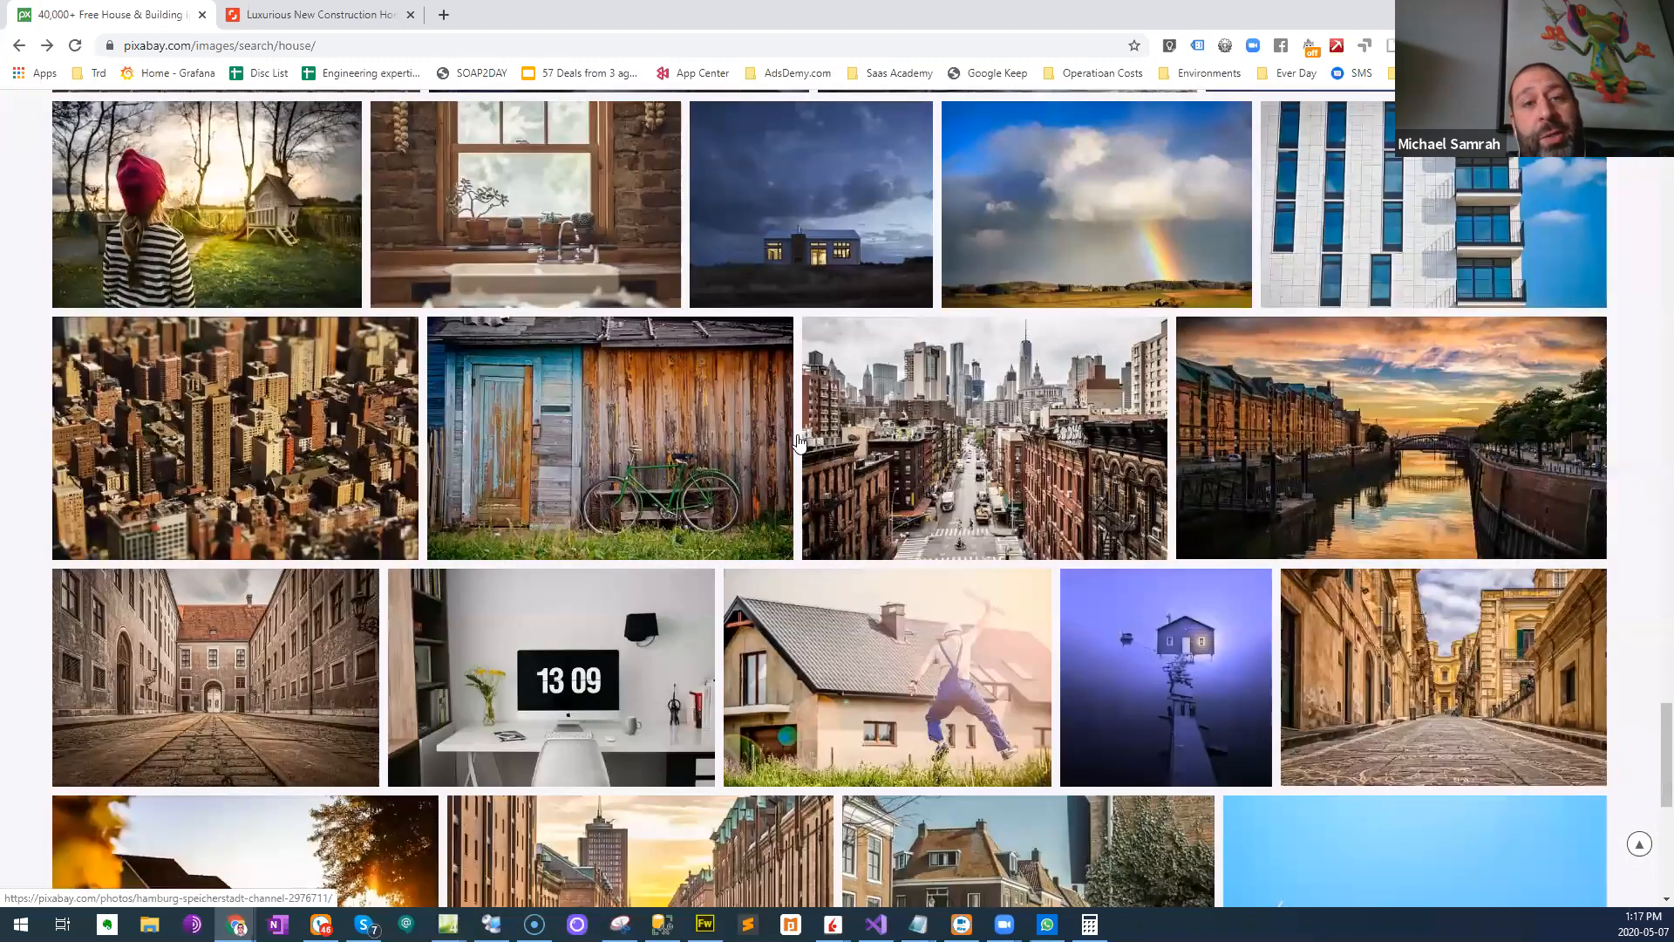
{"action": "scroll", "coordinate": [798, 440], "scroll_direction": "up", "scroll_amount": 3}
{"action": "scroll", "coordinate": [799, 443], "scroll_direction": "up", "scroll_amount": 3}
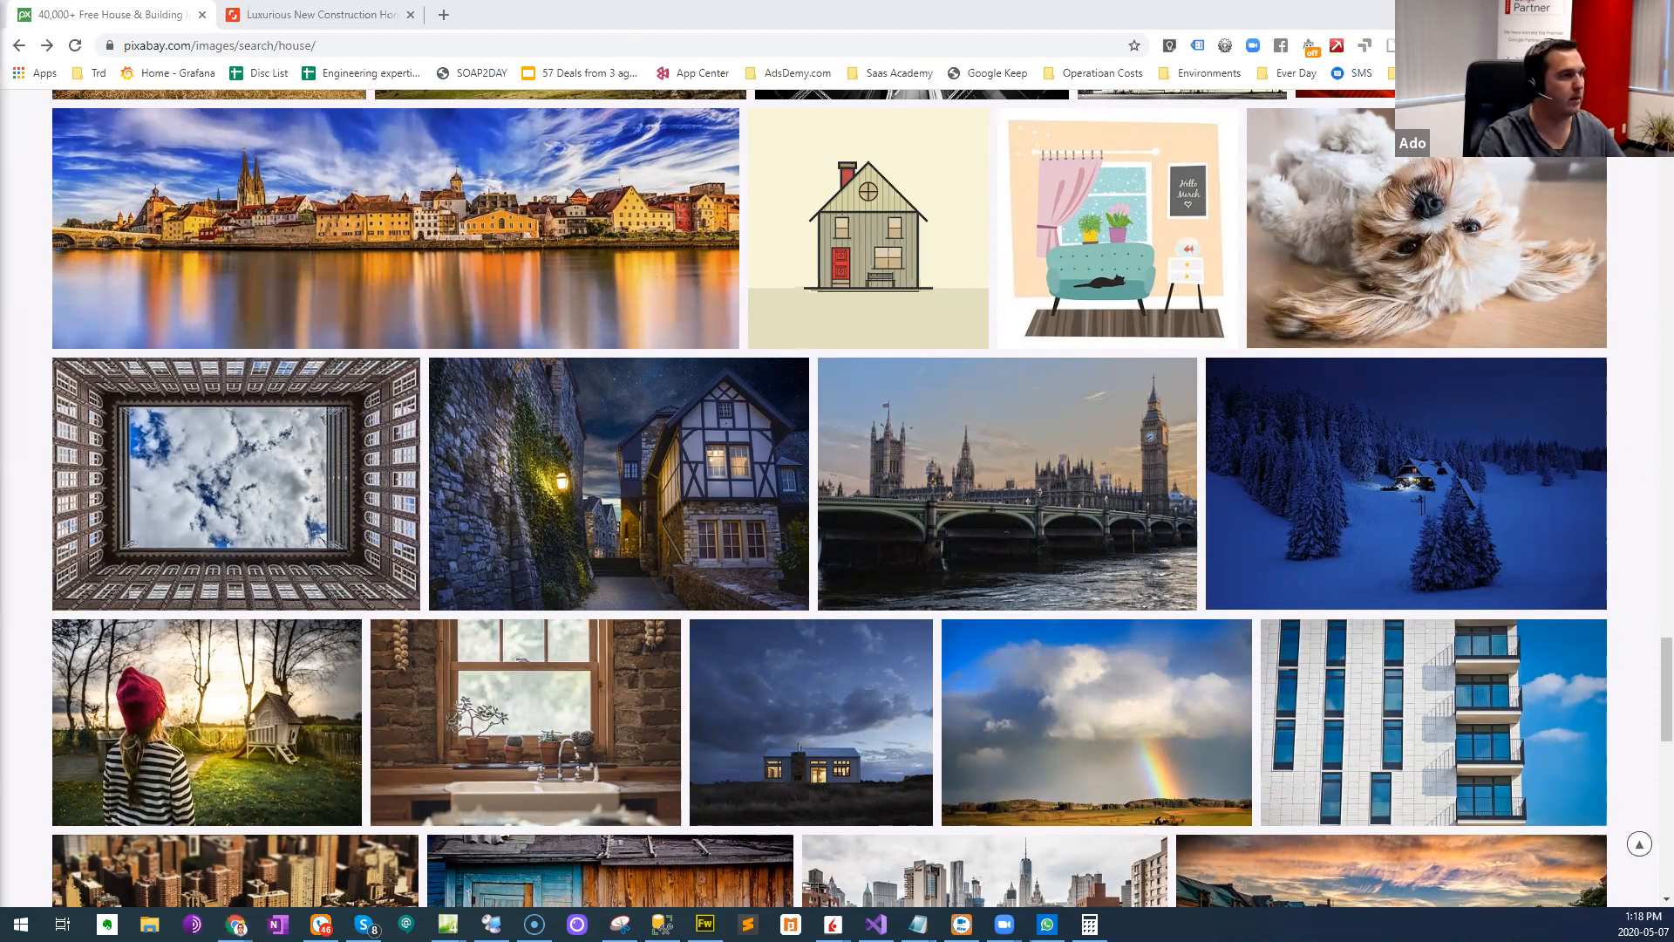
- Bring in the browser window with the GetSold.ca sold listings, maximize it and open the site's home page
{"action": "left_click_drag", "start_coordinate": [0, 116], "coordinate": [573, 125]}
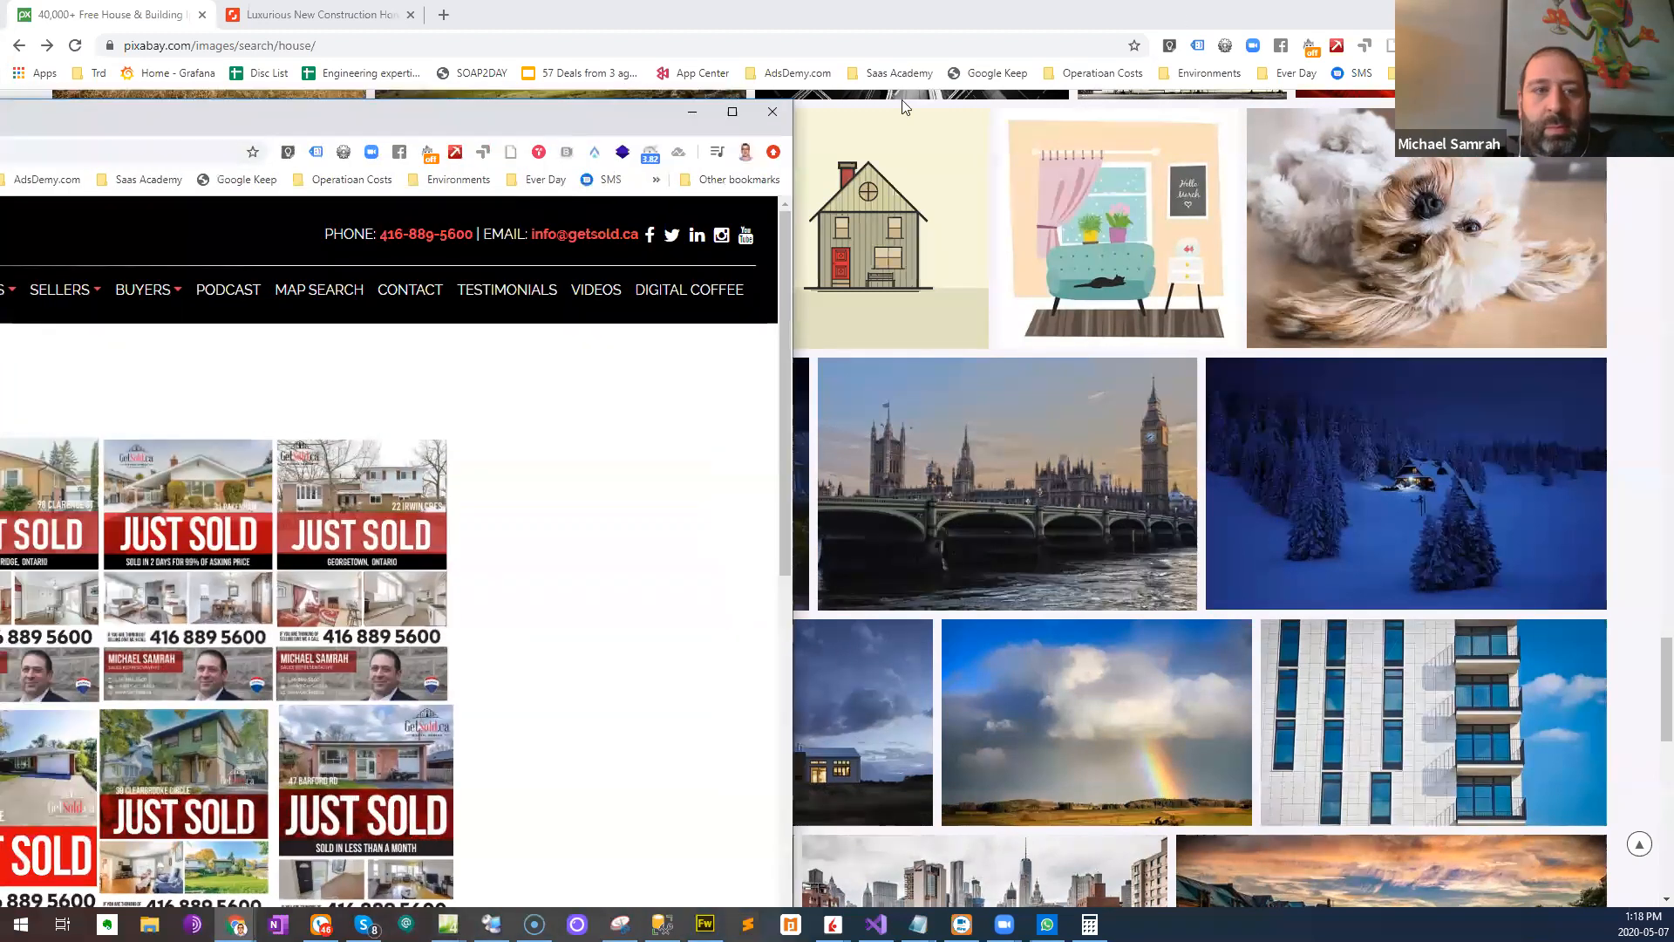
{"action": "left_click", "coordinate": [732, 112]}
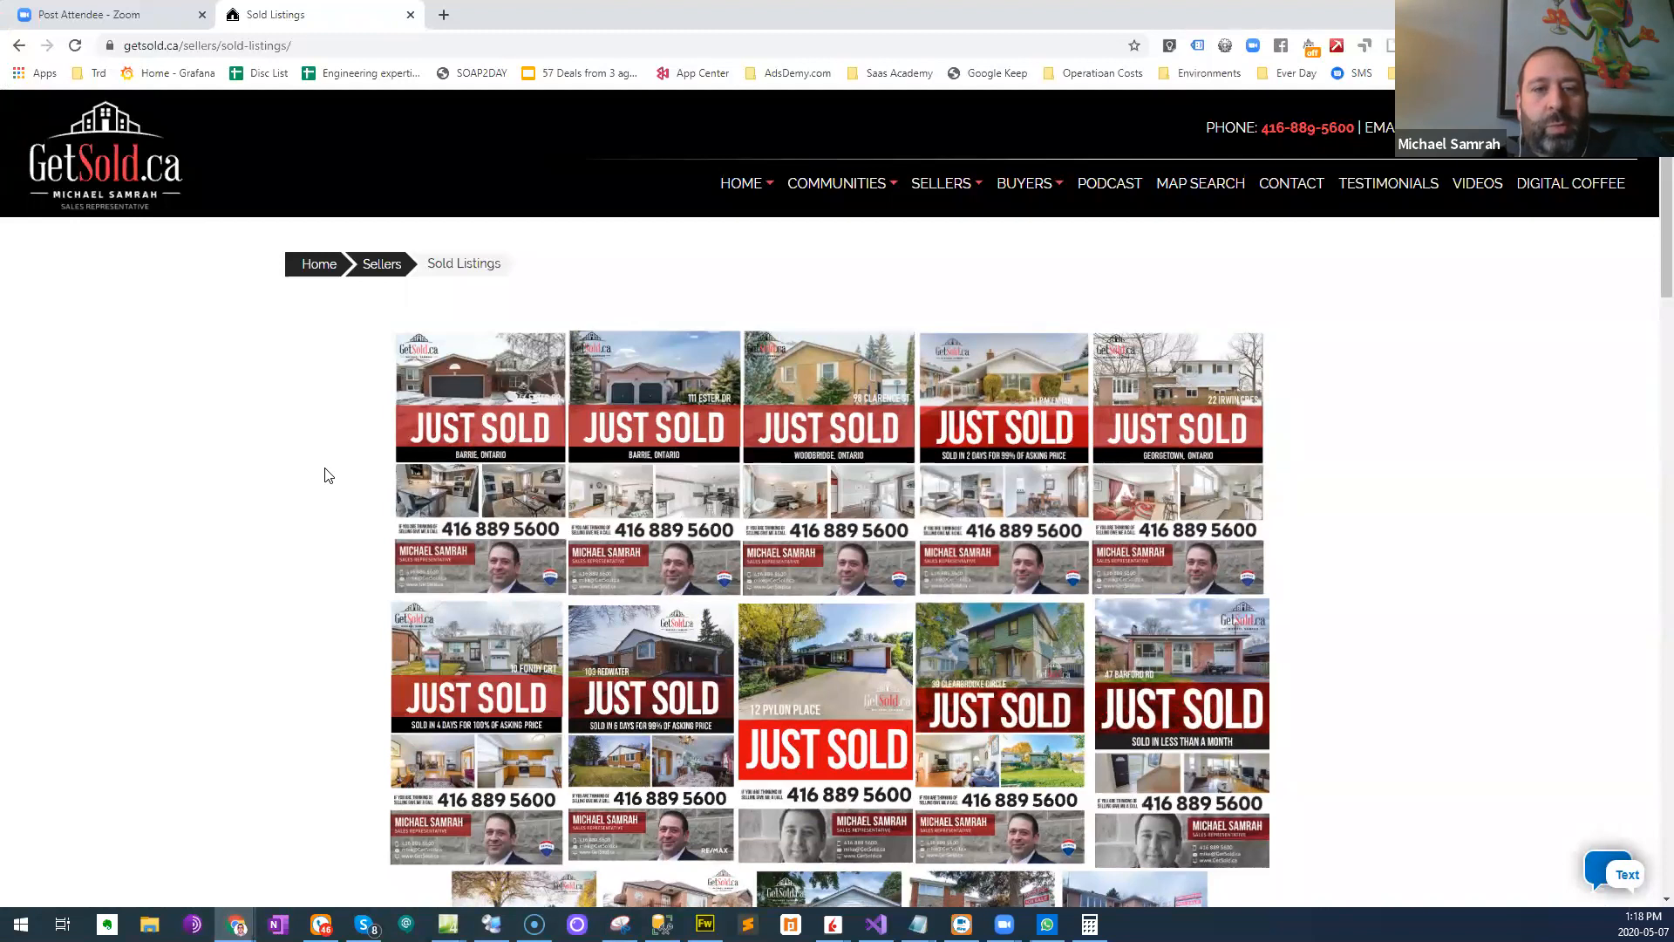
{"action": "left_click", "coordinate": [320, 266]}
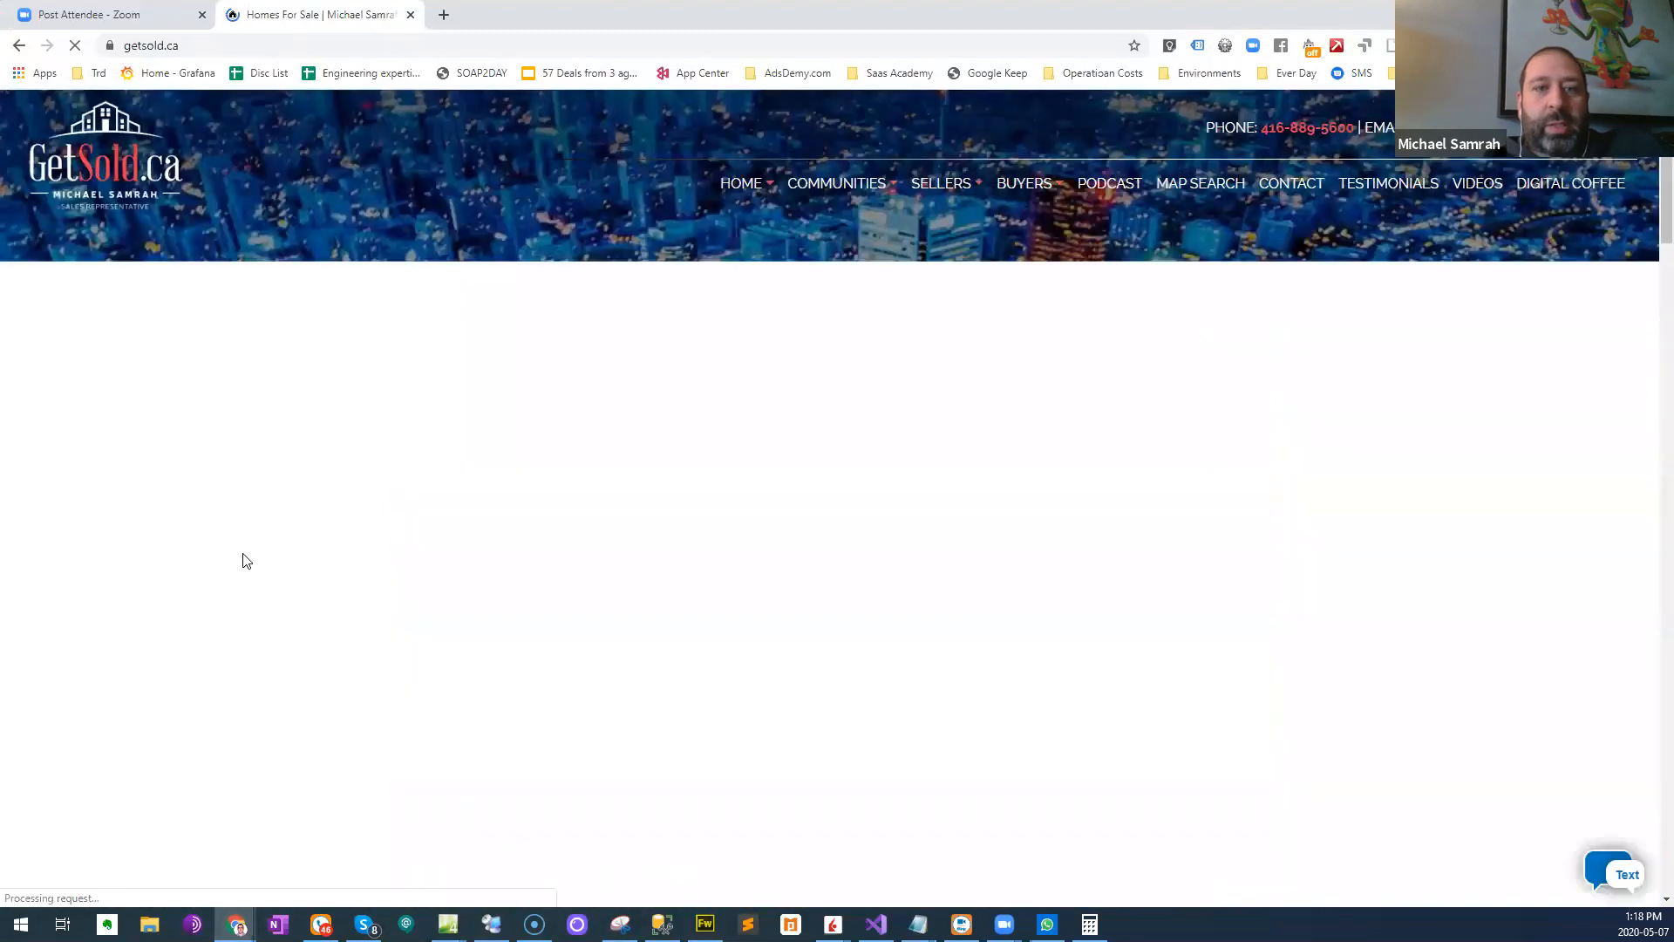
- Open the sold 3-bed, 2-bath home among the featured listings and examine its photos, property info and virtual tour
{"action": "scroll", "coordinate": [246, 560], "scroll_direction": "down", "scroll_amount": 10}
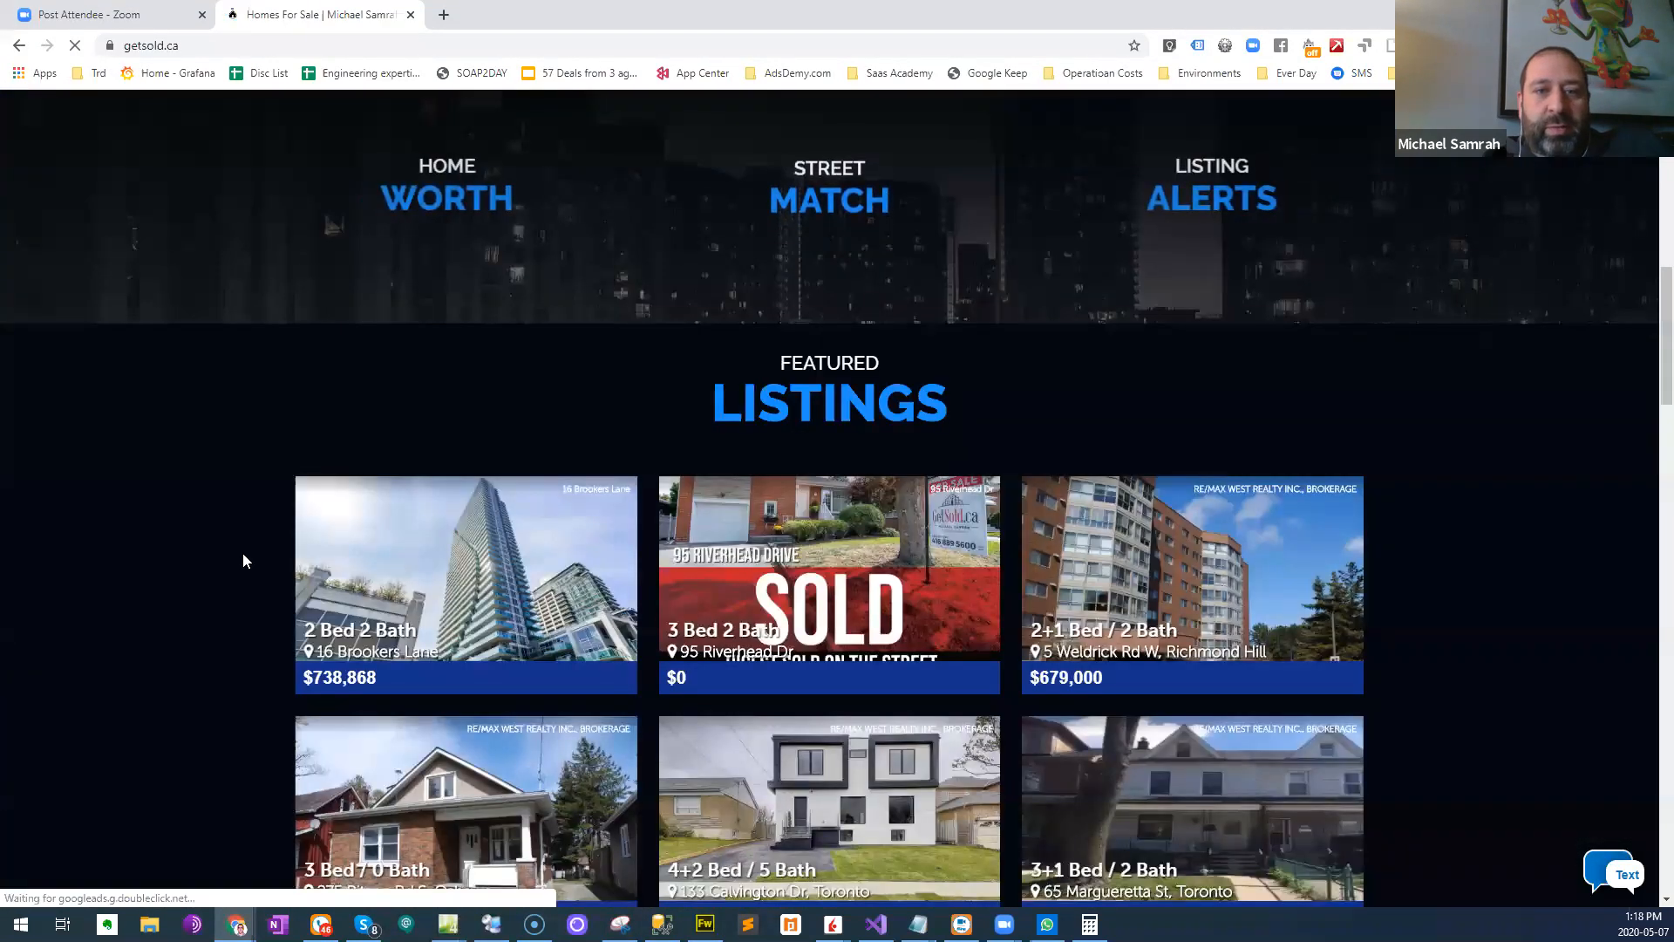
{"action": "scroll", "coordinate": [244, 561], "scroll_direction": "down", "scroll_amount": 5}
{"action": "scroll", "coordinate": [242, 560], "scroll_direction": "down", "scroll_amount": 4}
{"action": "scroll", "coordinate": [243, 560], "scroll_direction": "down", "scroll_amount": 8}
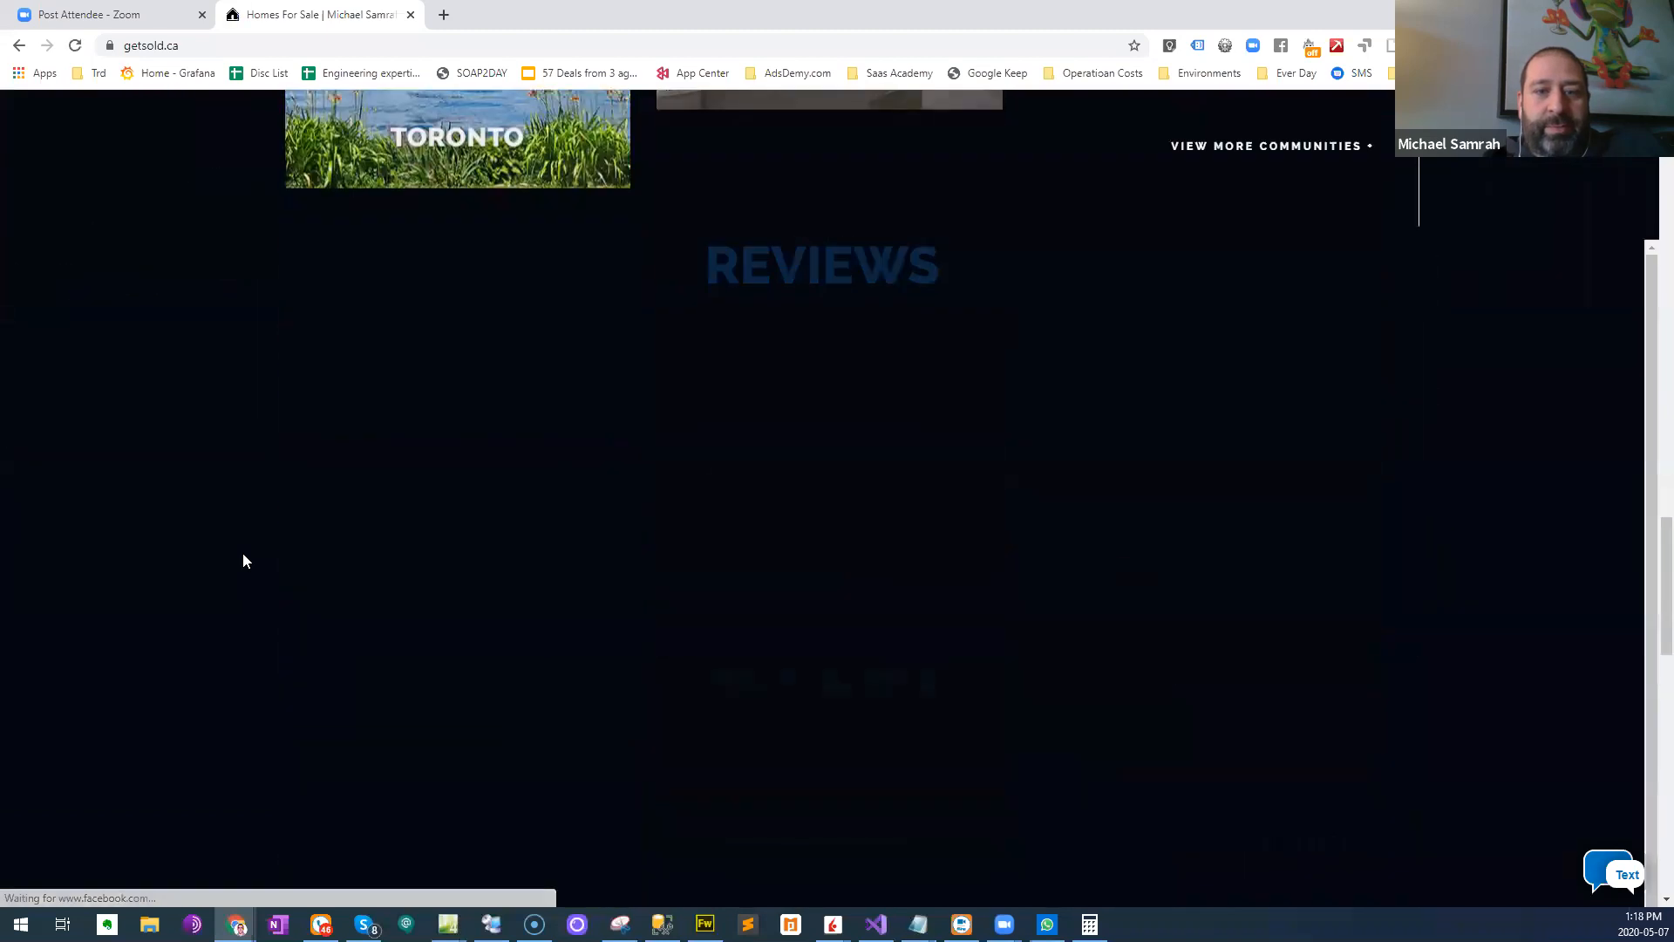
{"action": "scroll", "coordinate": [241, 560], "scroll_direction": "up", "scroll_amount": 4}
{"action": "scroll", "coordinate": [241, 561], "scroll_direction": "up", "scroll_amount": 6}
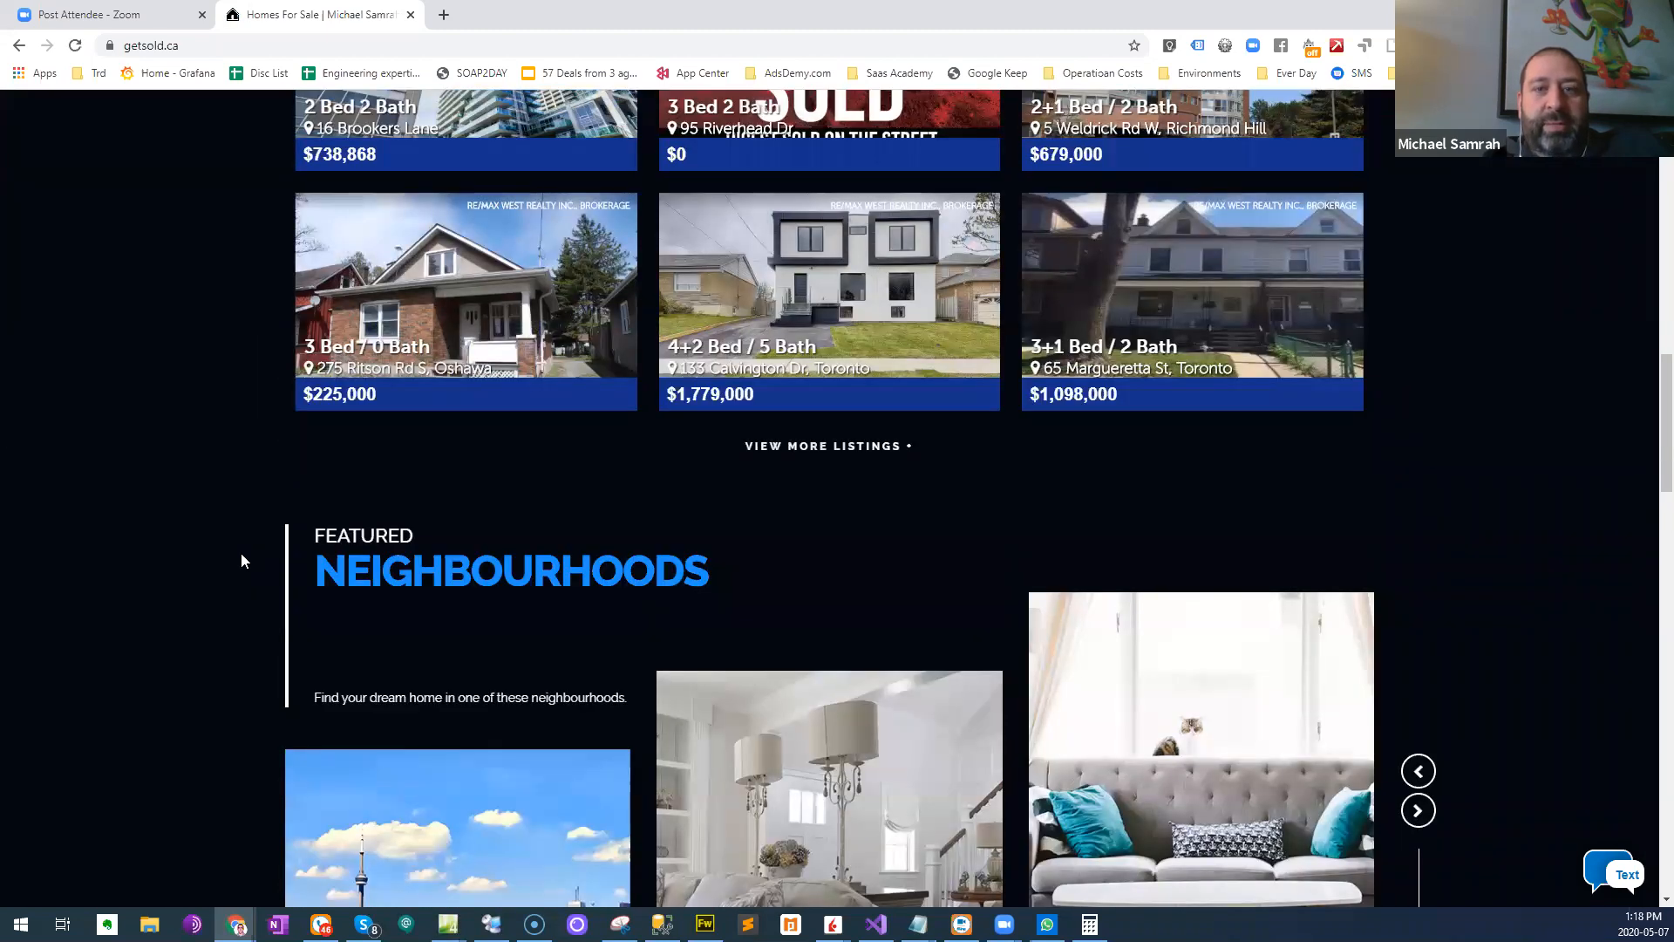
{"action": "scroll", "coordinate": [241, 560], "scroll_direction": "up", "scroll_amount": 5}
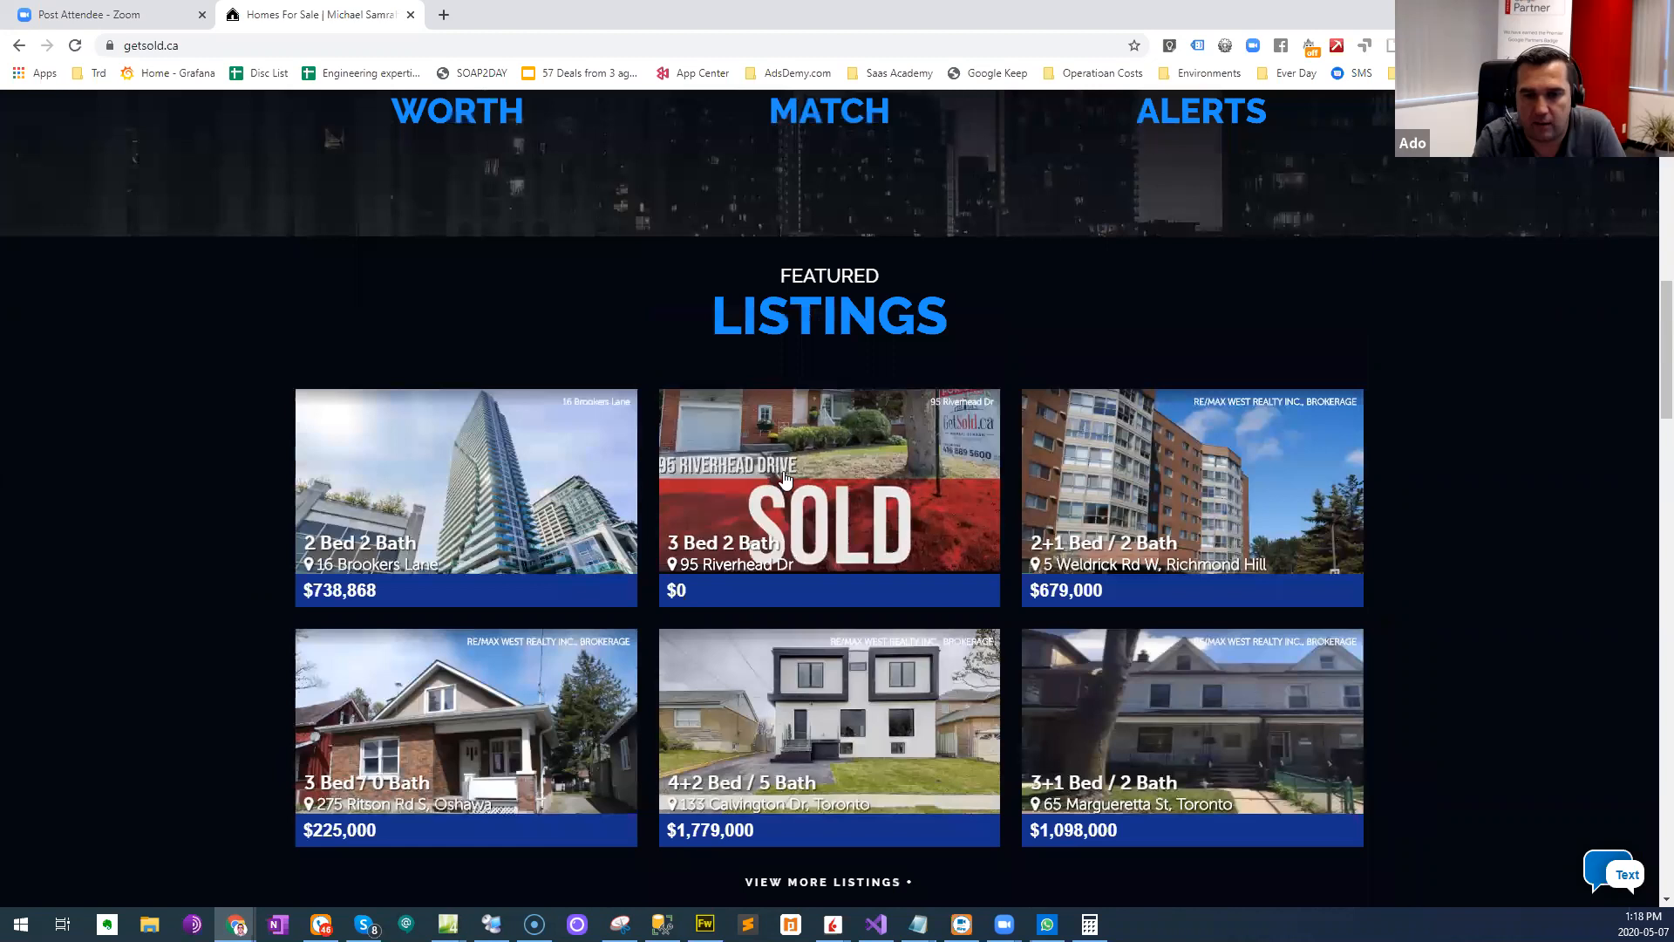
{"action": "left_click", "coordinate": [663, 537]}
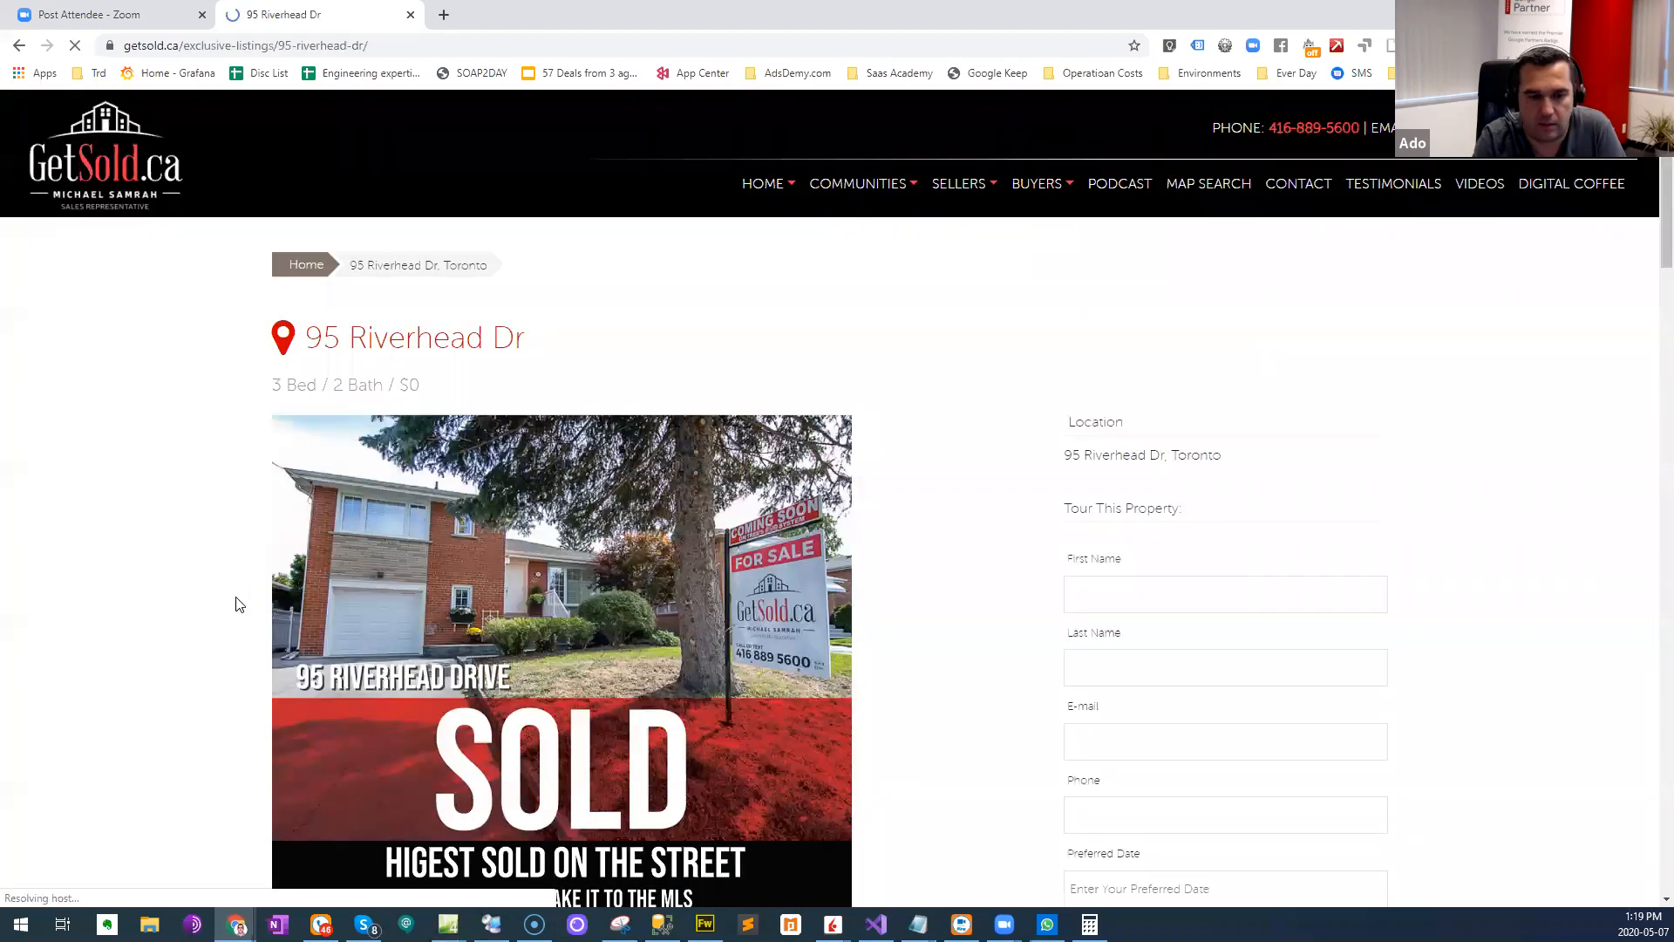
{"action": "scroll", "coordinate": [235, 597], "scroll_direction": "down", "scroll_amount": 2}
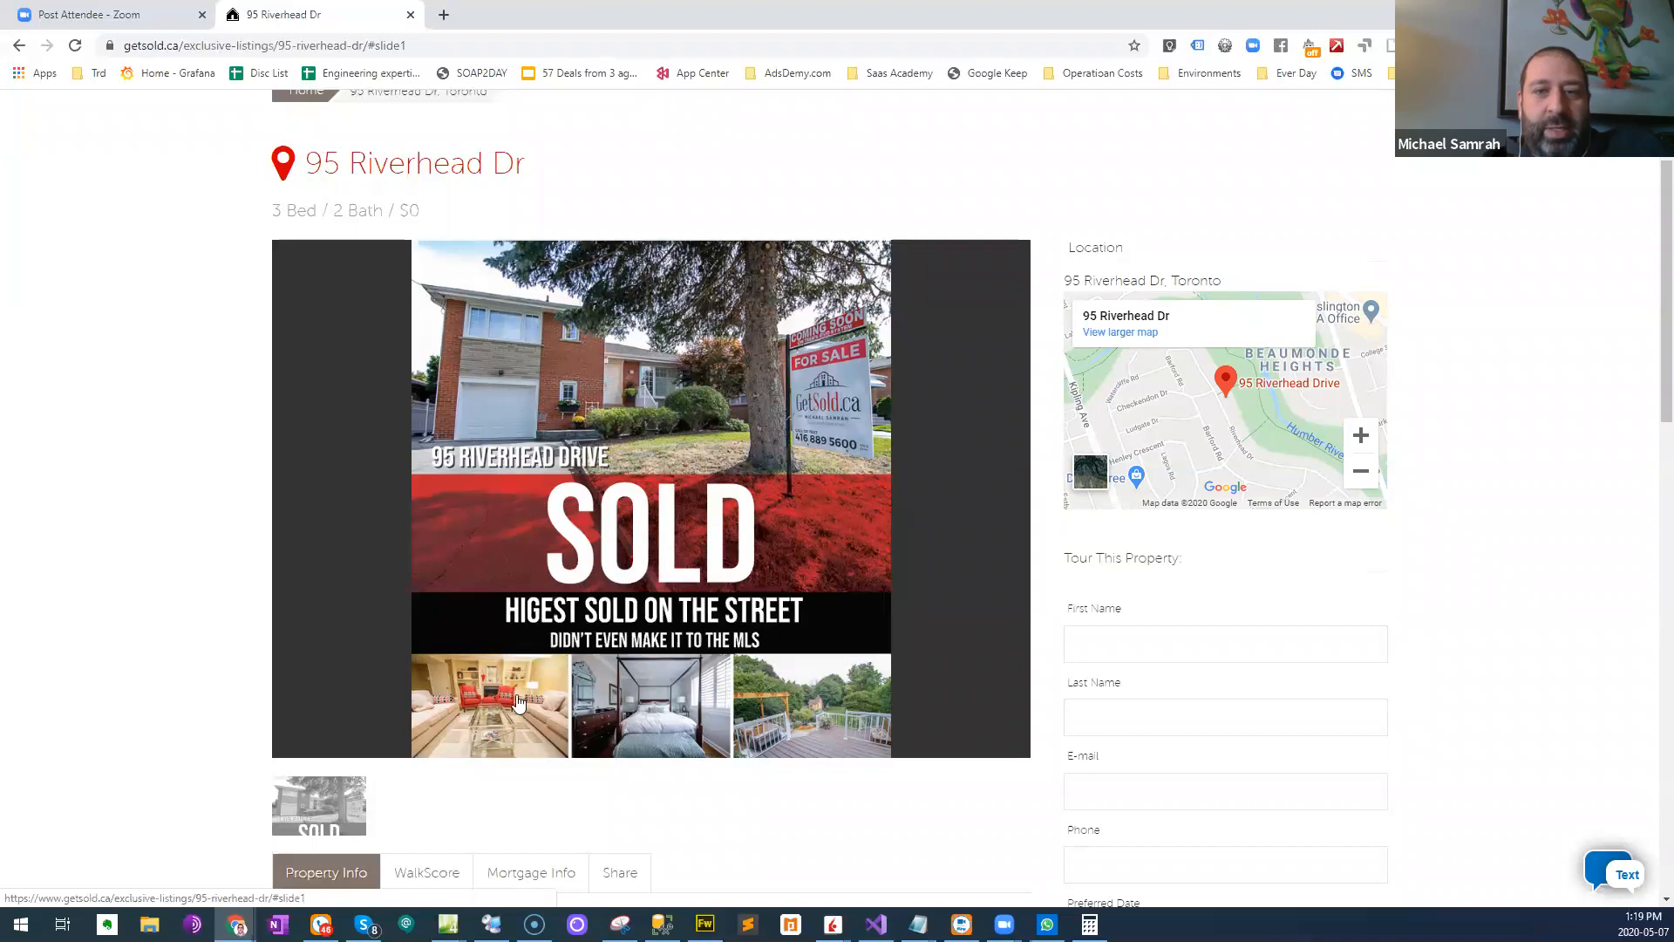
{"action": "scroll", "coordinate": [578, 521], "scroll_direction": "down", "scroll_amount": 5}
{"action": "scroll", "coordinate": [504, 538], "scroll_direction": "down", "scroll_amount": 7}
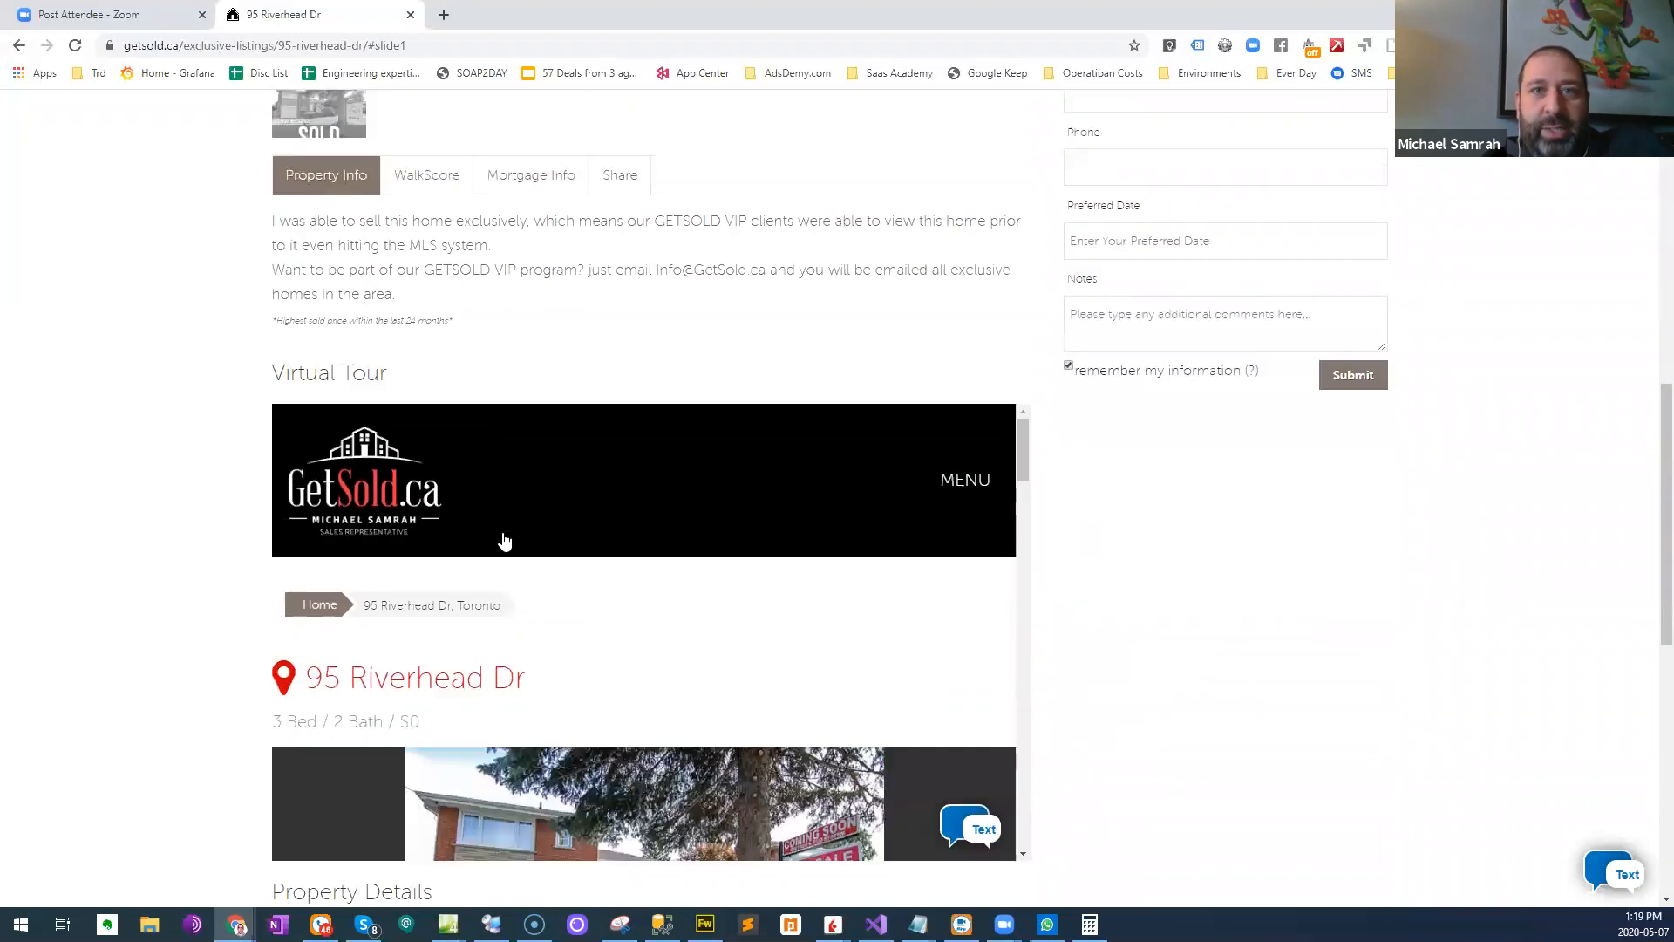
- Look through the sold home's embedded virtual tour and property details, and return to its main photo and location map
{"action": "scroll", "coordinate": [267, 579], "scroll_direction": "down", "scroll_amount": 3}
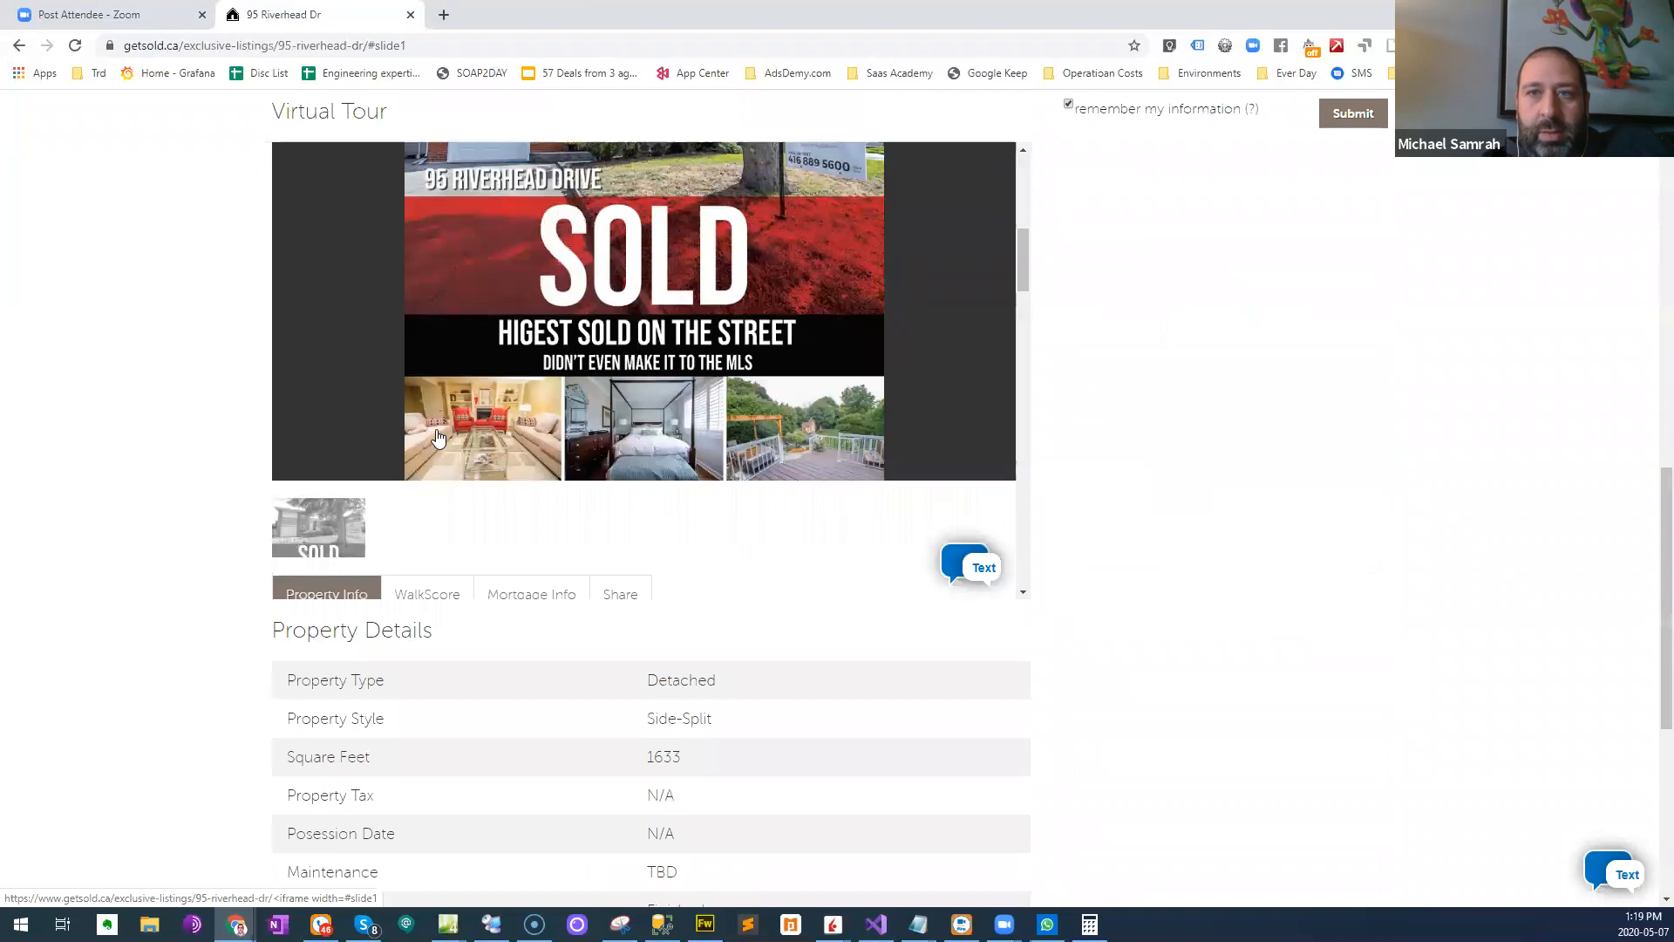
{"action": "scroll", "coordinate": [540, 401], "scroll_direction": "up", "scroll_amount": 10}
{"action": "scroll", "coordinate": [540, 400], "scroll_direction": "down", "scroll_amount": 3}
{"action": "scroll", "coordinate": [541, 400], "scroll_direction": "up", "scroll_amount": 4}
{"action": "scroll", "coordinate": [172, 426], "scroll_direction": "up", "scroll_amount": 10}
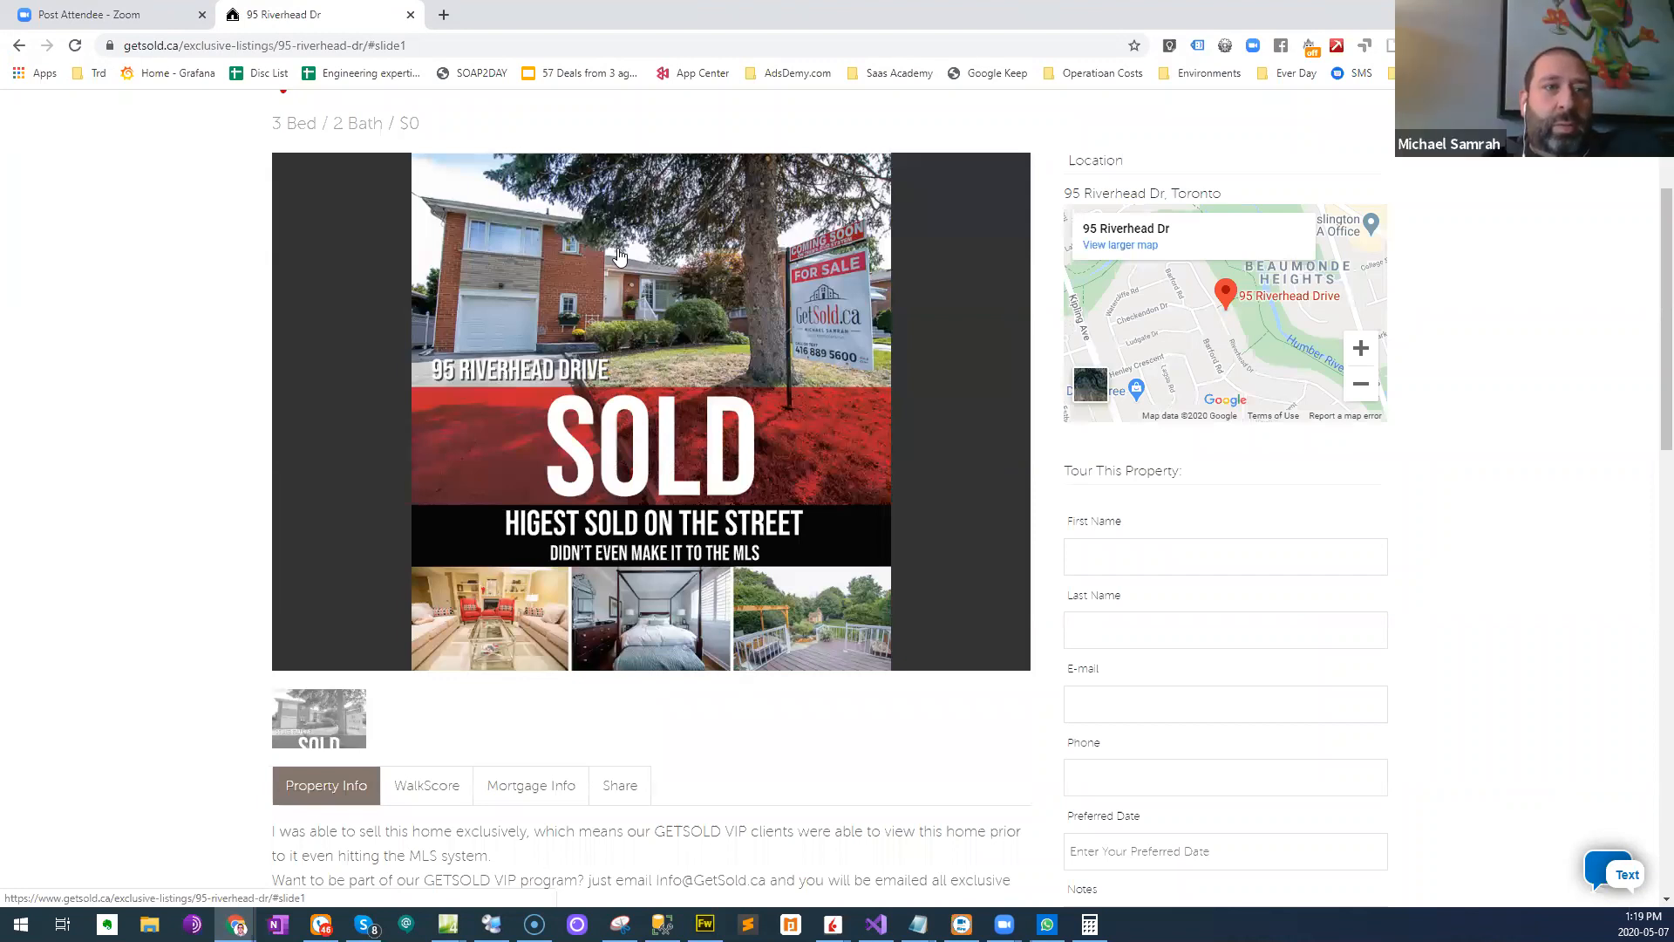
- Open the lg-2-treb.agentlocator.ca home search site in a new tab and recheck the sold home's listing for its area
{"action": "key", "text": "ctrl+t"}
{"action": "type", "text": "lg"}
{"action": "key", "text": "Return"}
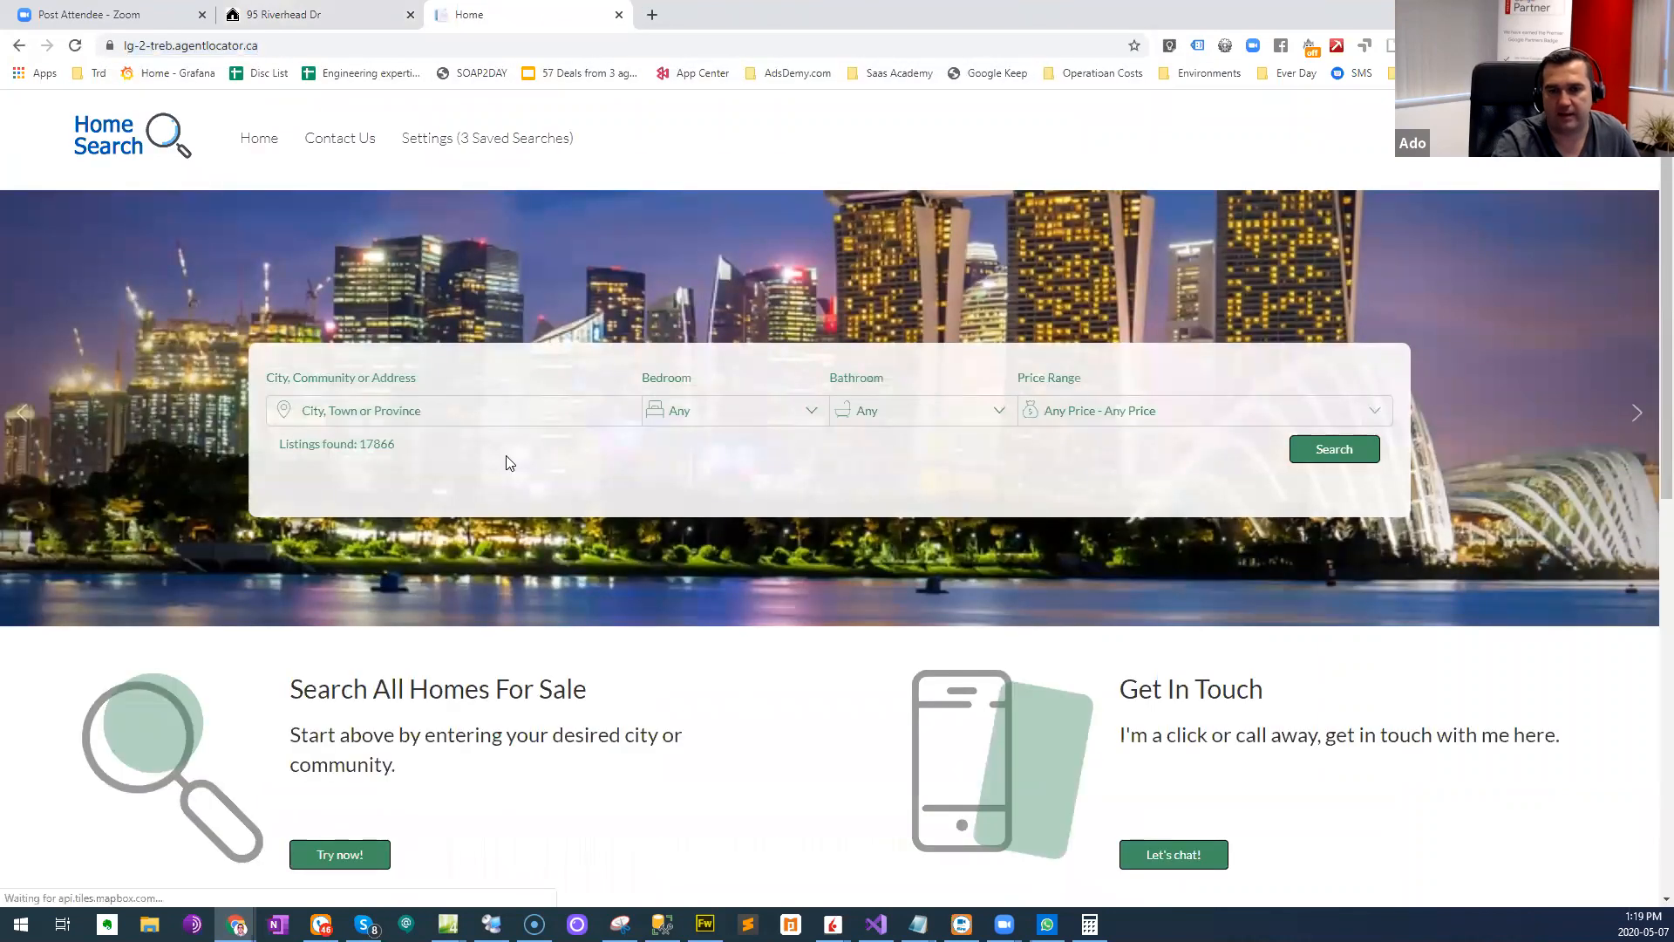
{"action": "left_click", "coordinate": [443, 412]}
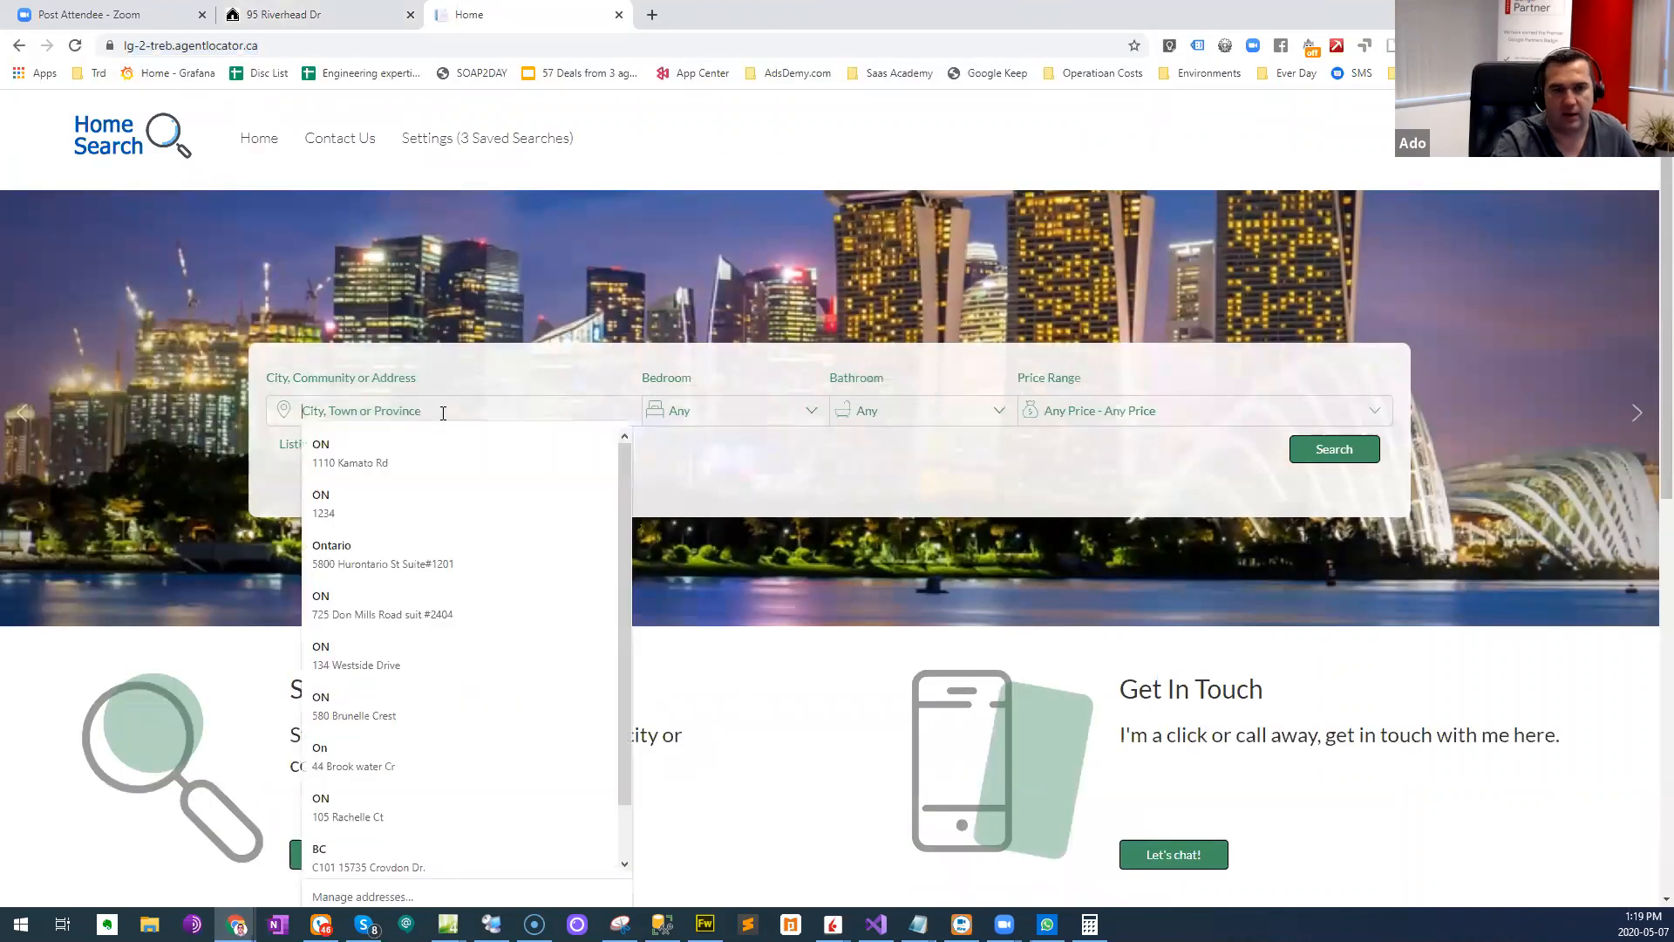
{"action": "left_click", "coordinate": [371, 8]}
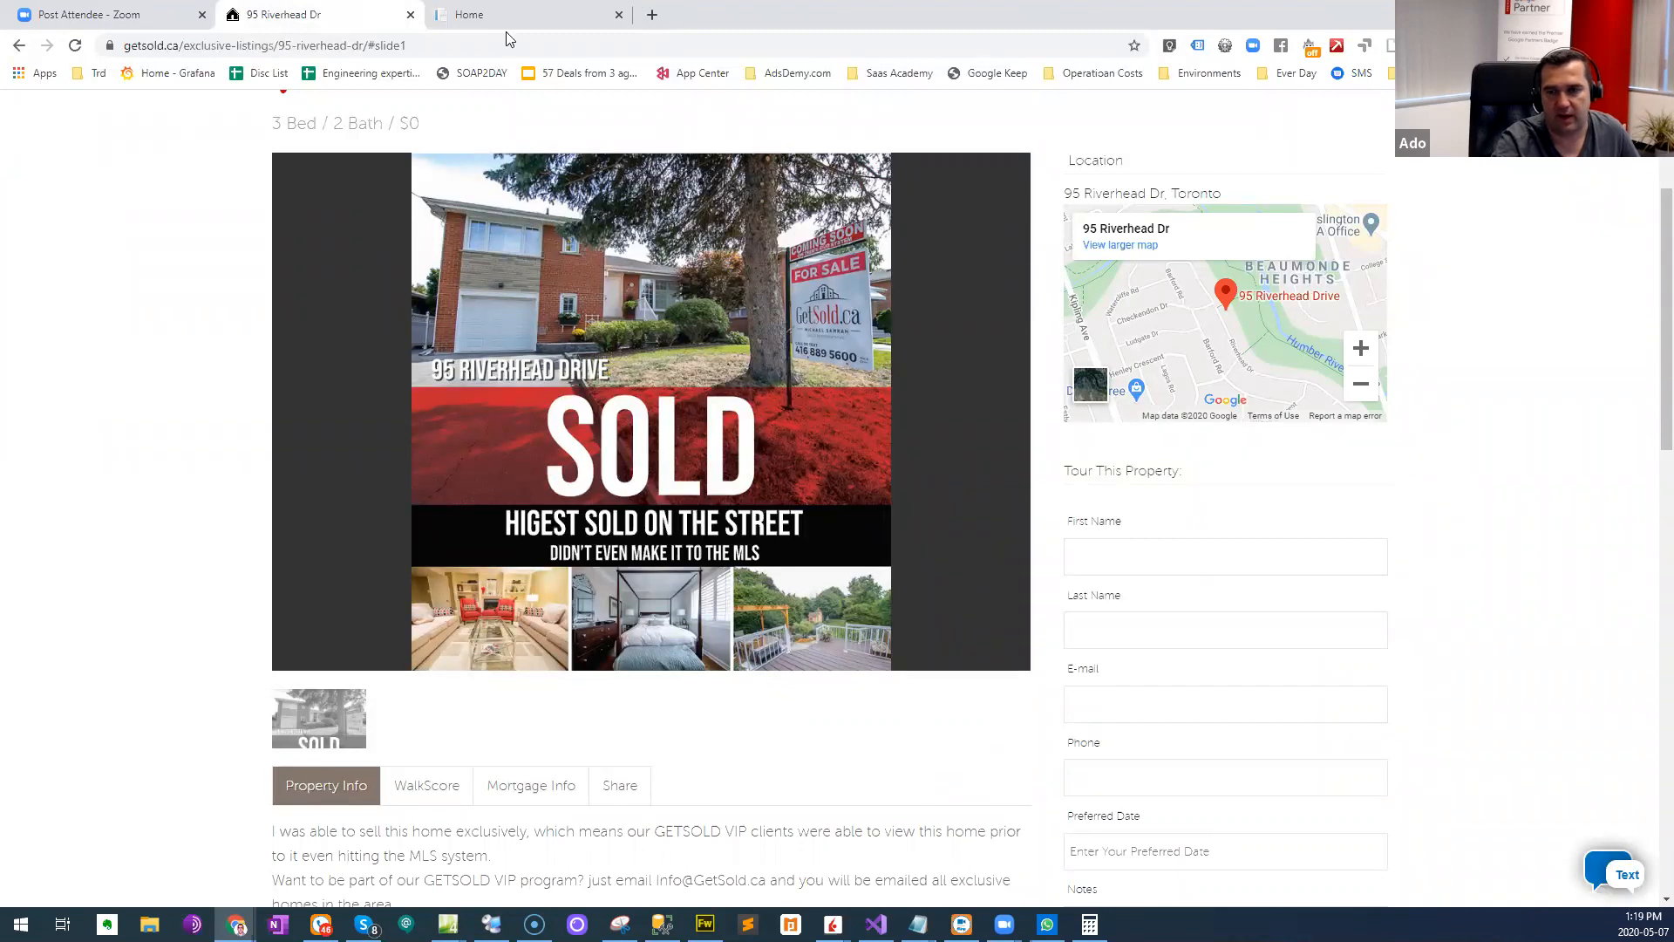
{"action": "scroll", "coordinate": [1231, 363], "scroll_direction": "down", "scroll_amount": 1}
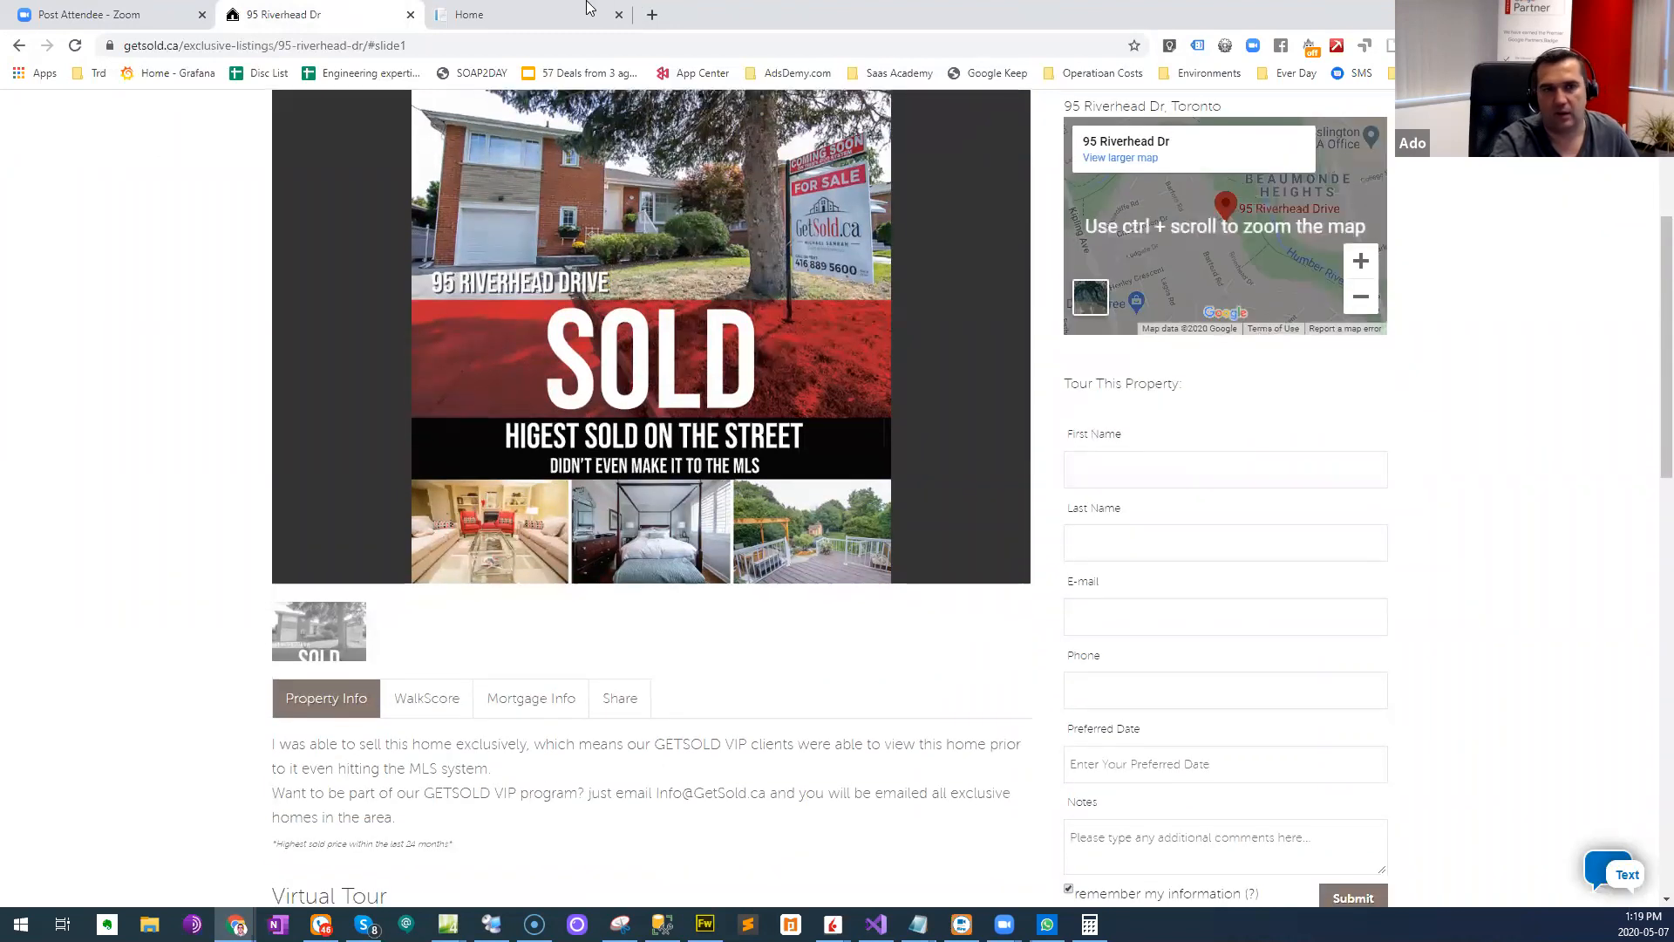
- Search the home search site for etobicoke and show the matching homes on the map
{"action": "key", "text": "ctrl+Tab"}
{"action": "type", "text": "et"}
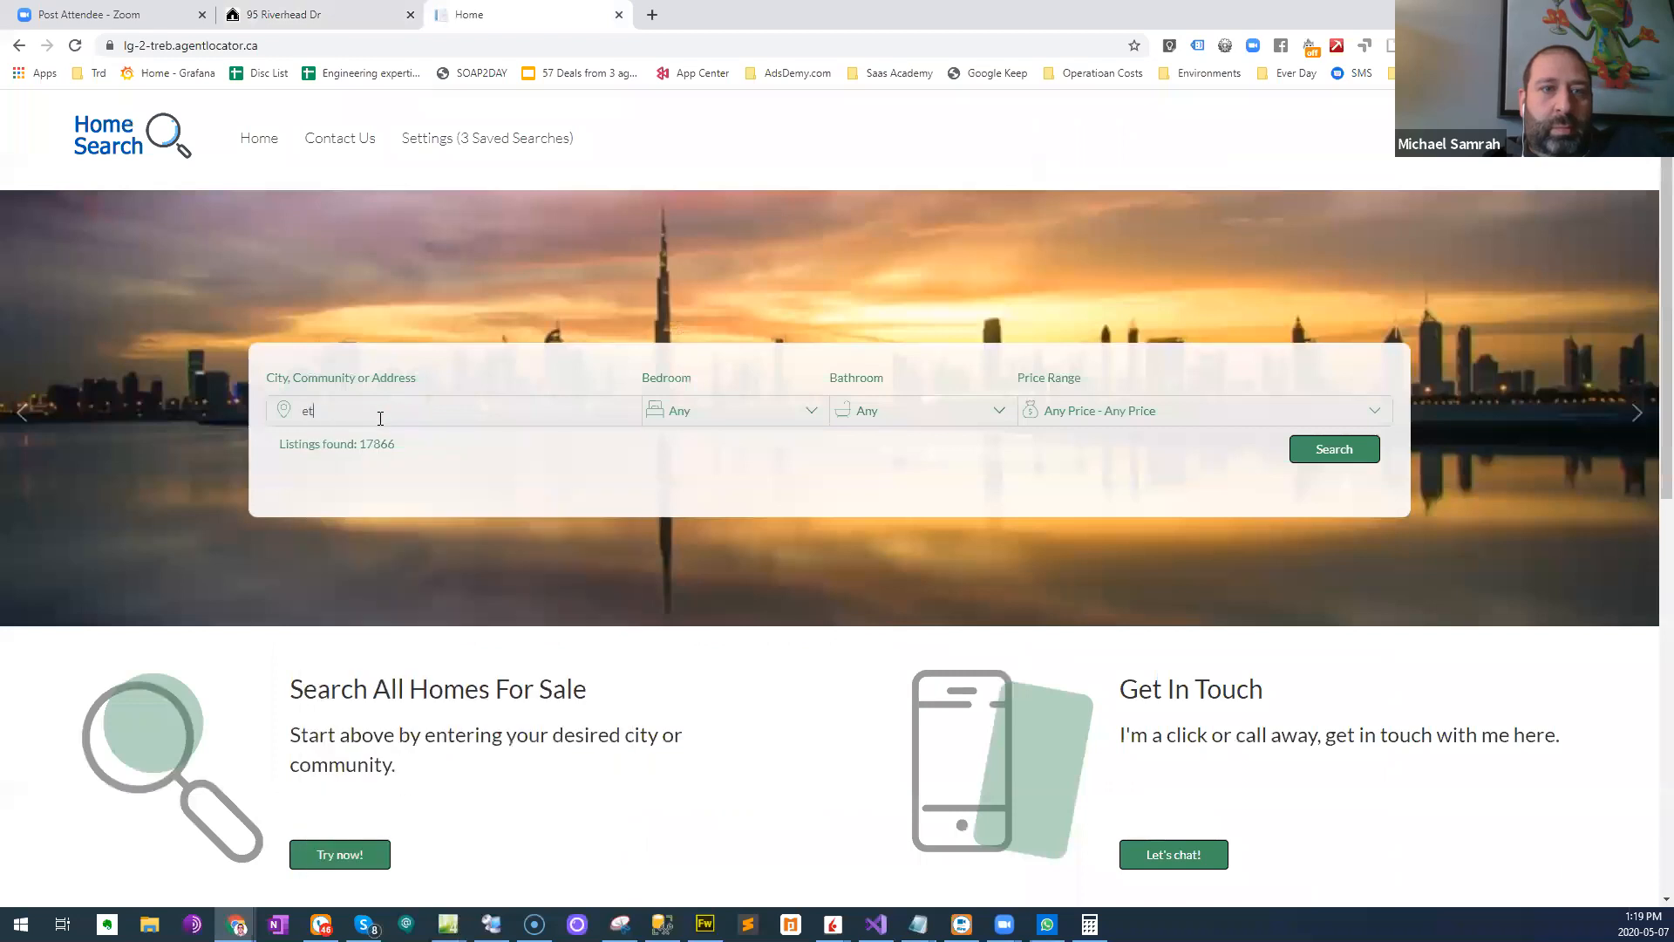
{"action": "type", "text": "obicoke"}
{"action": "key", "text": "Return"}
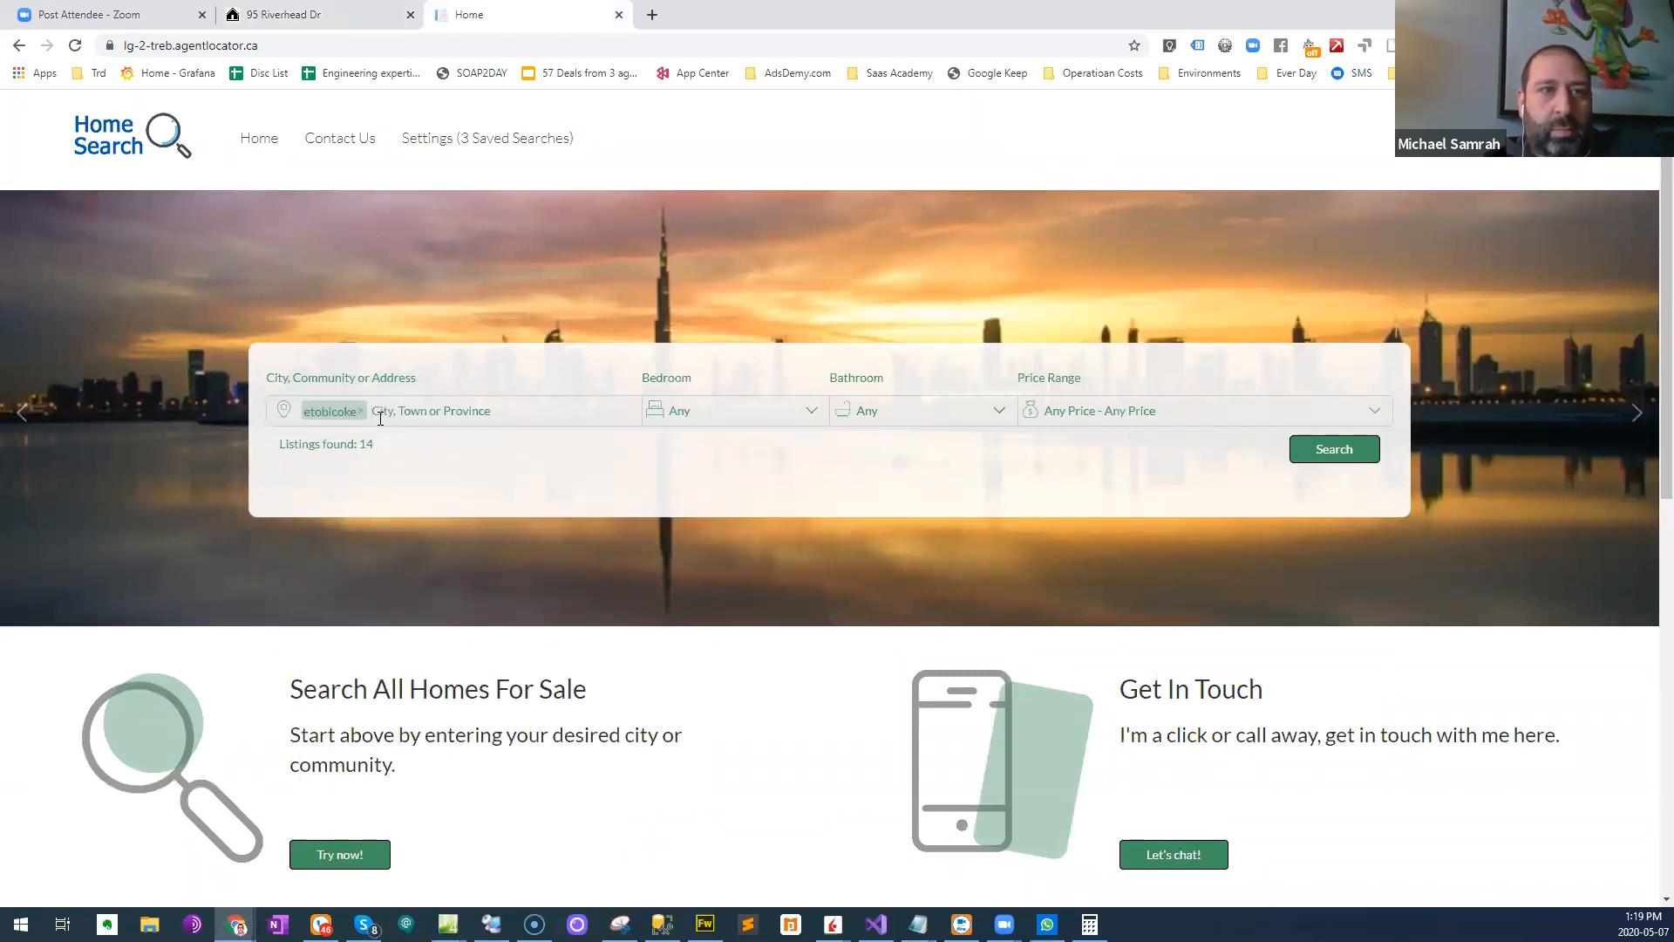
{"action": "left_click", "coordinate": [1374, 458]}
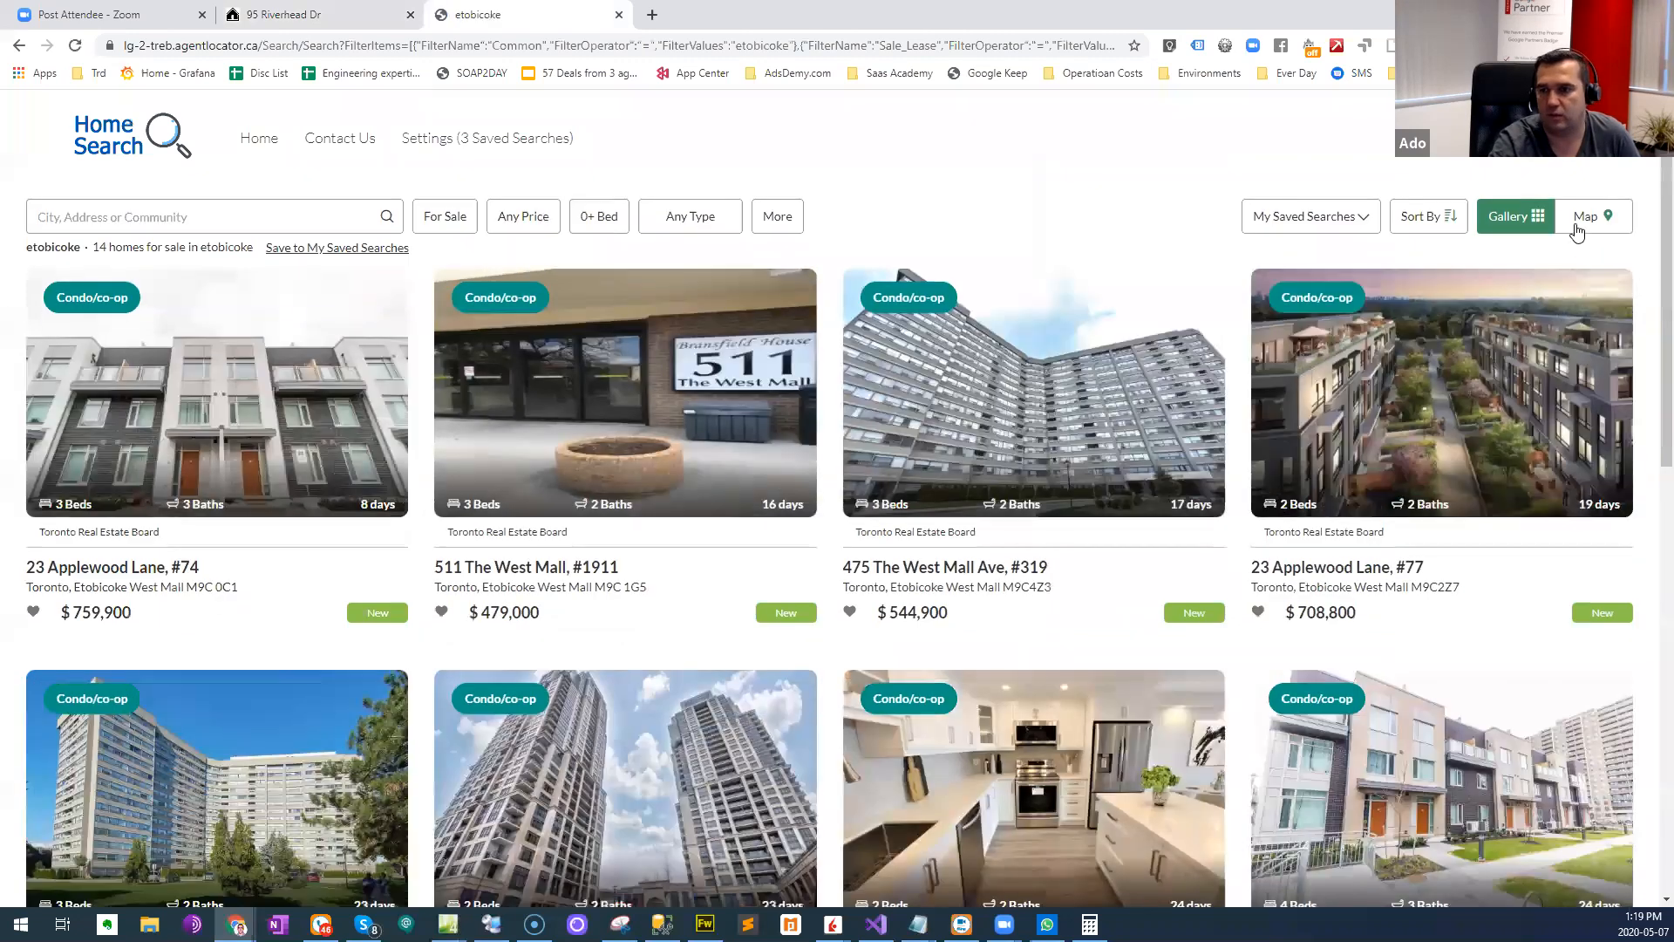
{"action": "left_click", "coordinate": [1576, 225]}
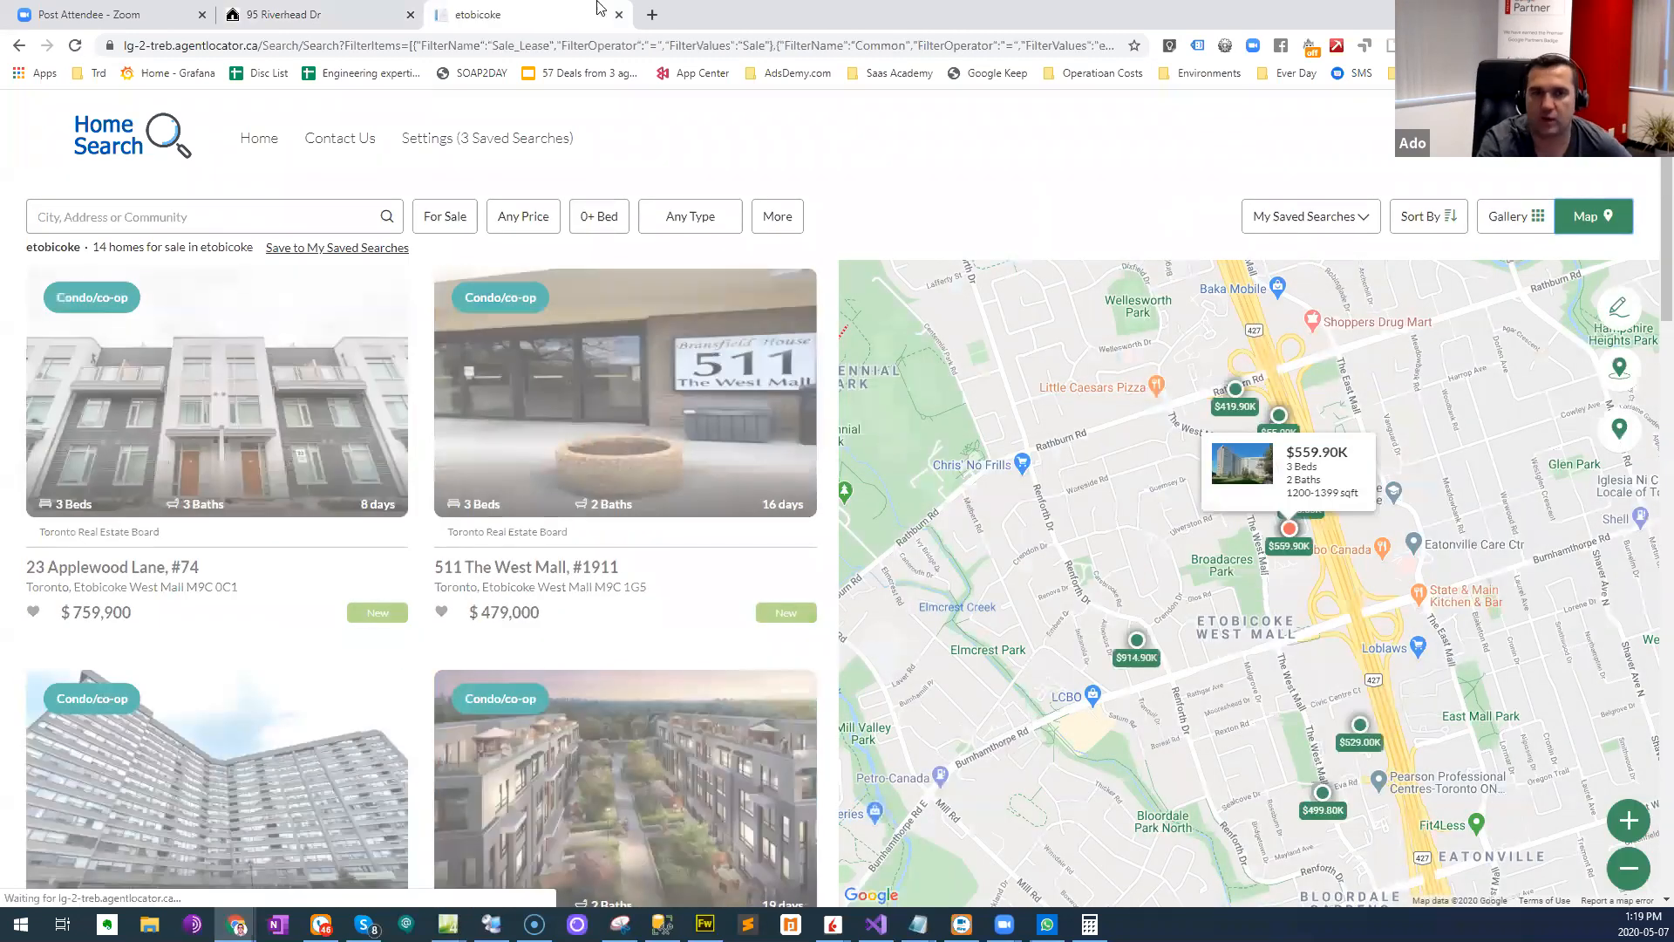
- Return to the sold home's listing and widen its location map to examine the surrounding neighbourhoods
{"action": "left_click", "coordinate": [375, 15]}
{"action": "left_click", "coordinate": [1361, 383]}
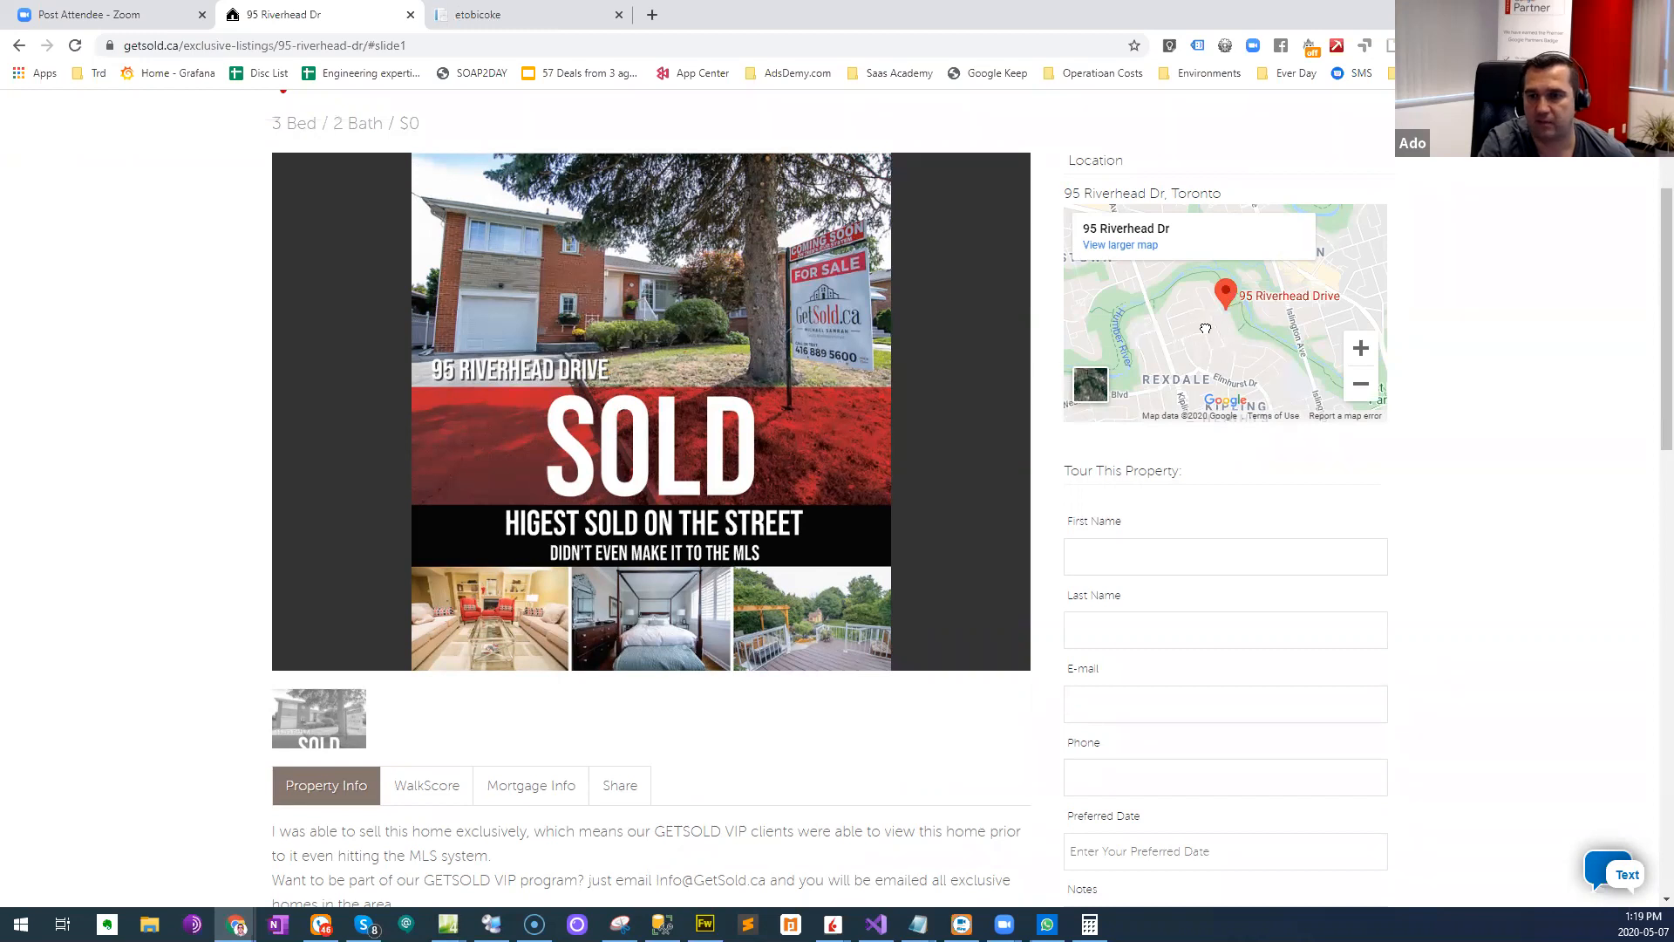
{"action": "left_click_drag", "start_coordinate": [1205, 328], "coordinate": [1178, 357]}
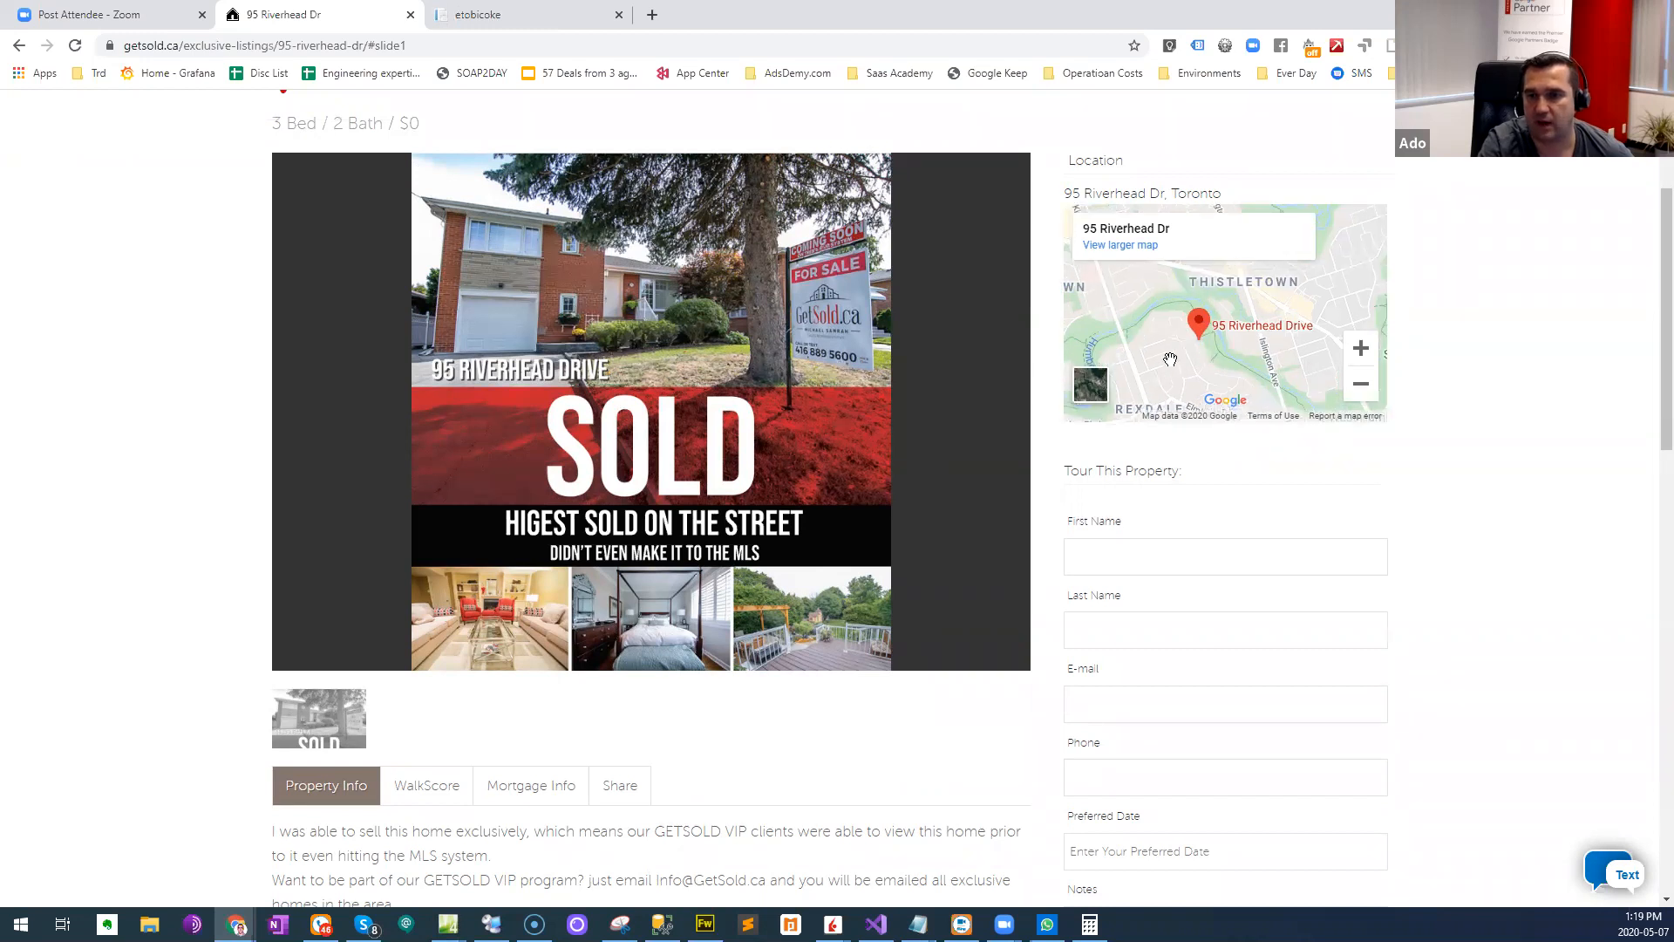
- Widen the etobicoke results map and shift it to examine the area north of the listed homes
{"action": "key", "text": "ctrl+Tab"}
{"action": "left_click", "coordinate": [1628, 869]}
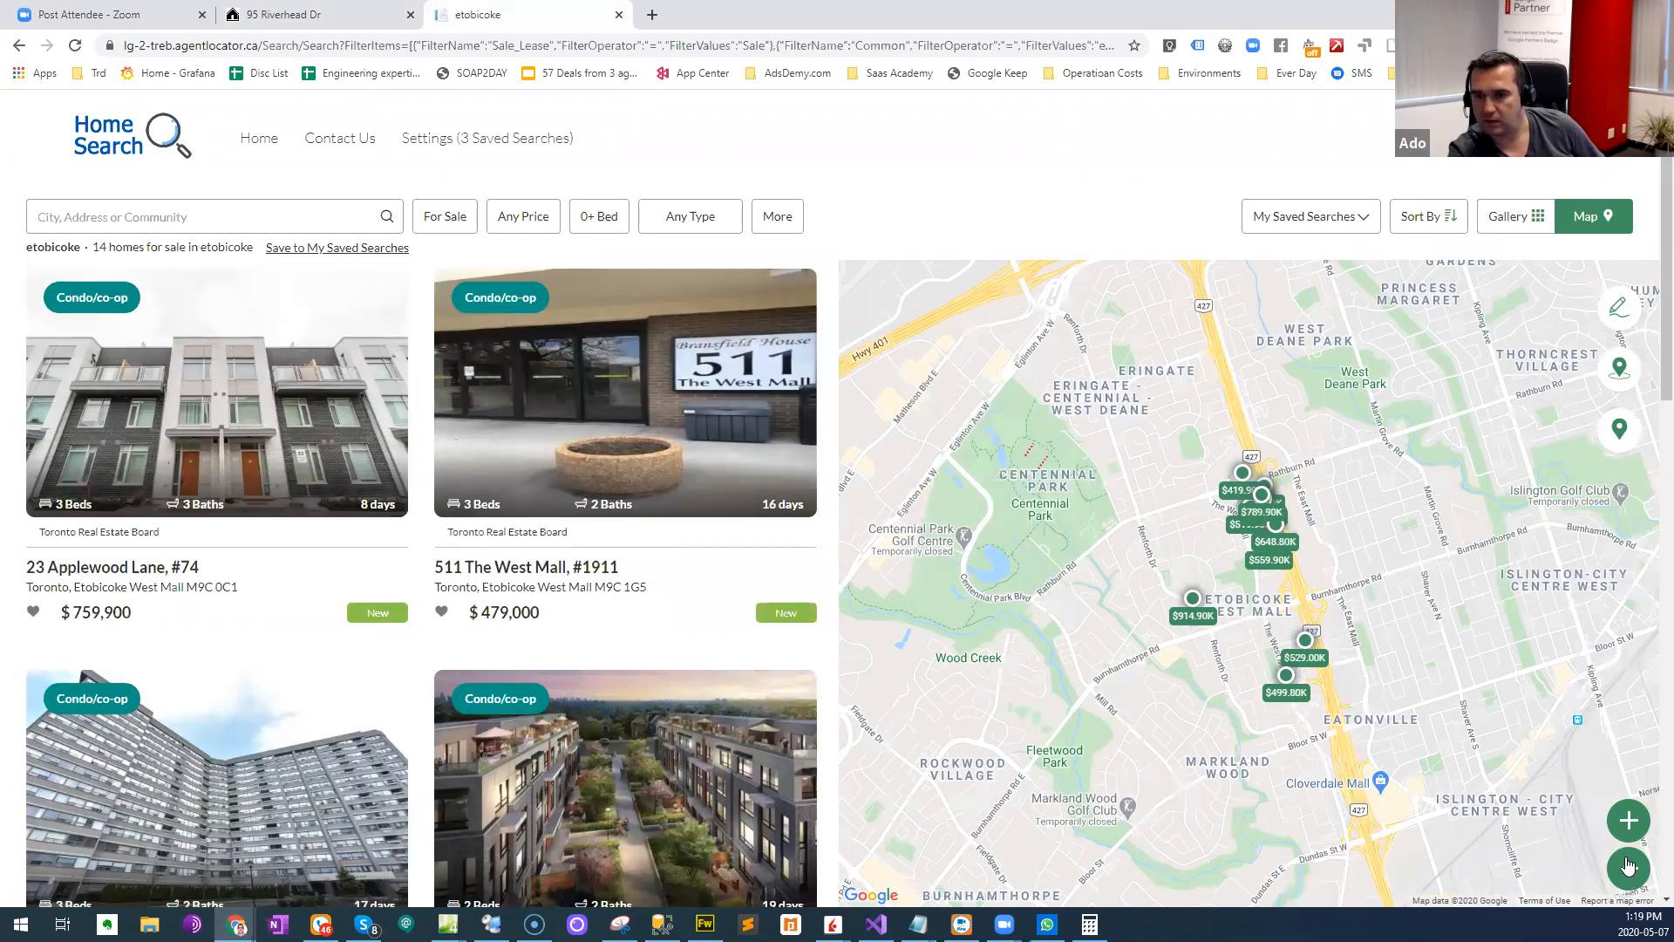
{"action": "left_click", "coordinate": [1628, 869]}
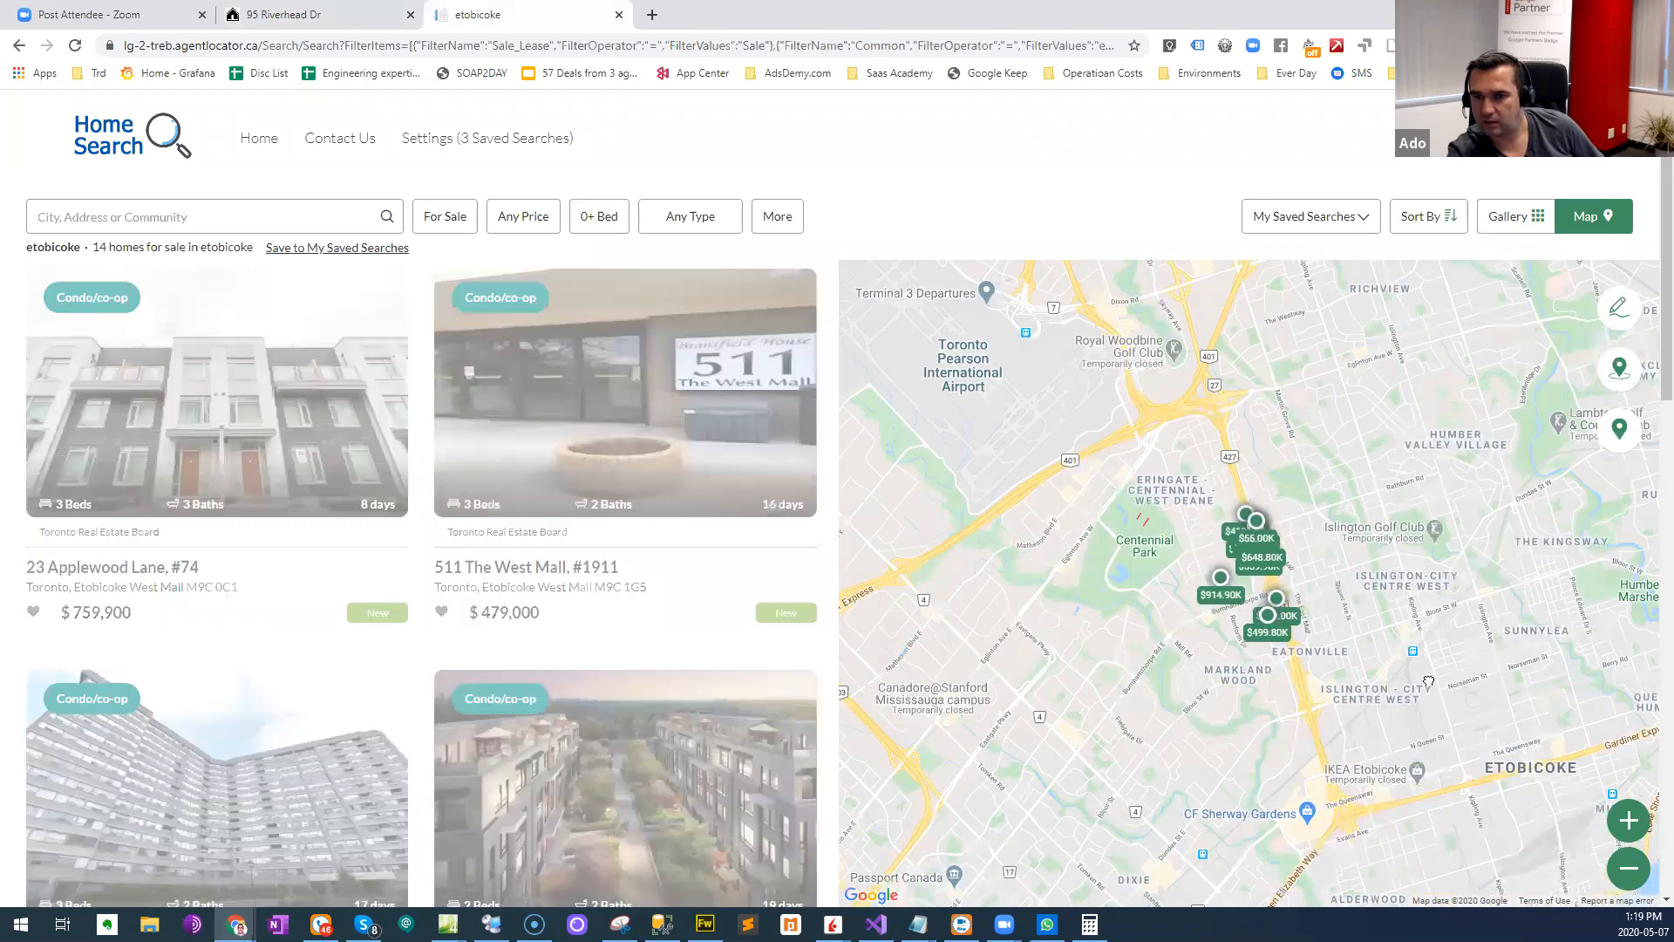
{"action": "left_click_drag", "start_coordinate": [1420, 633], "coordinate": [1445, 765]}
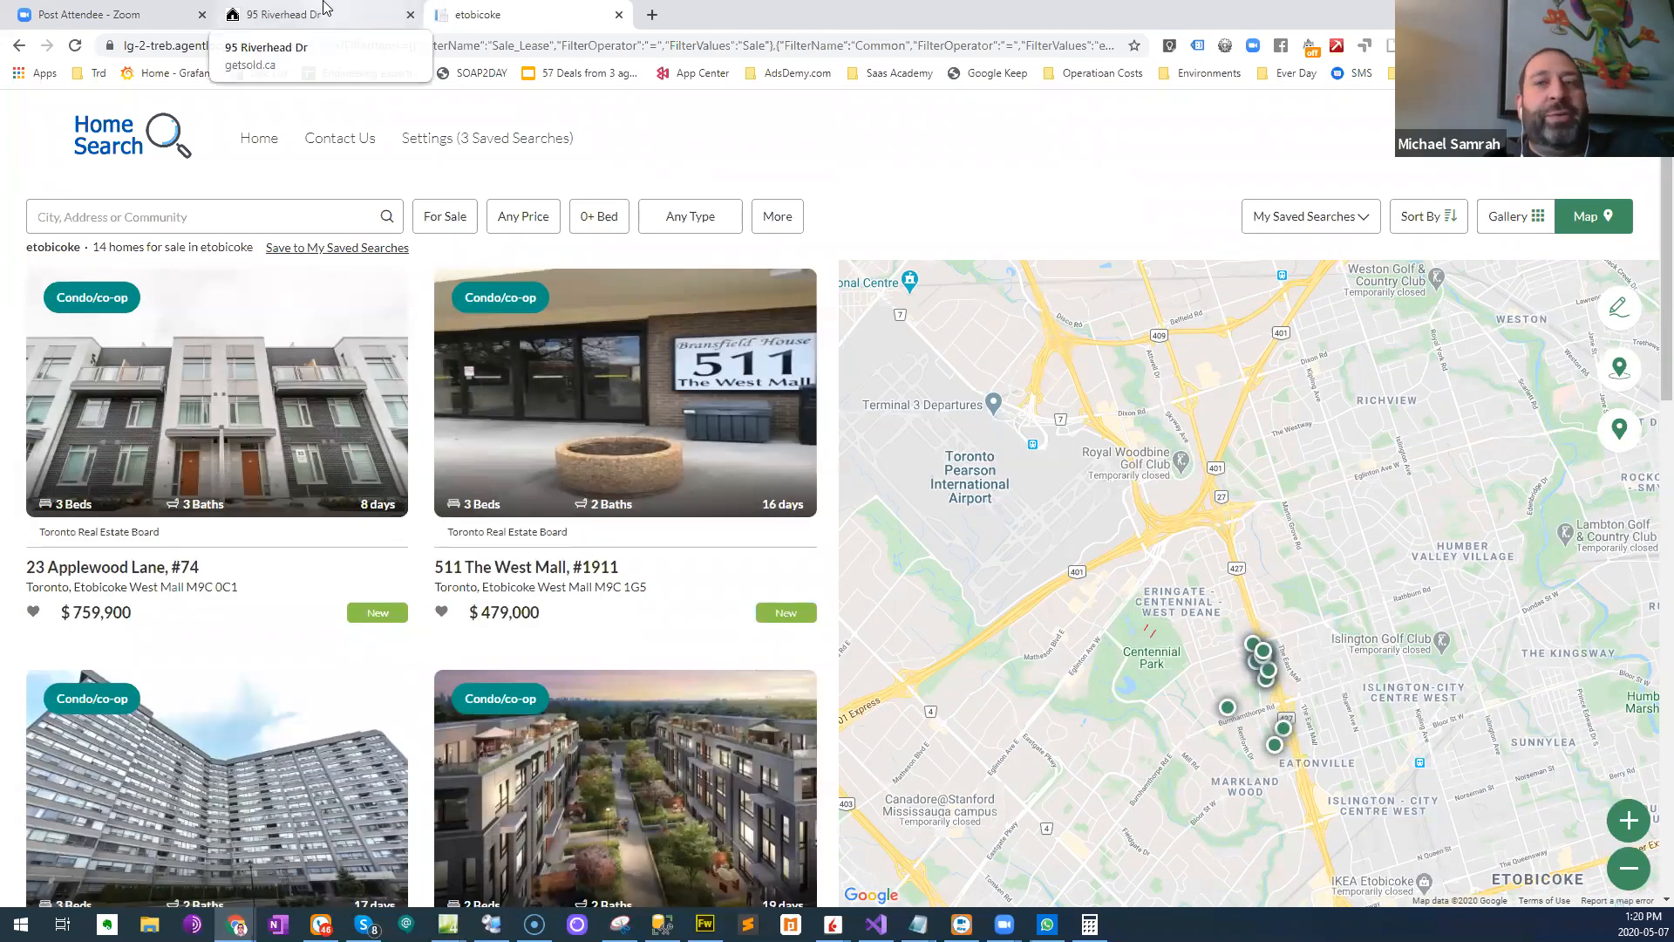
- Zoom the sold home's location map out further to identify which community it belongs to
{"action": "left_click", "coordinate": [324, 10]}
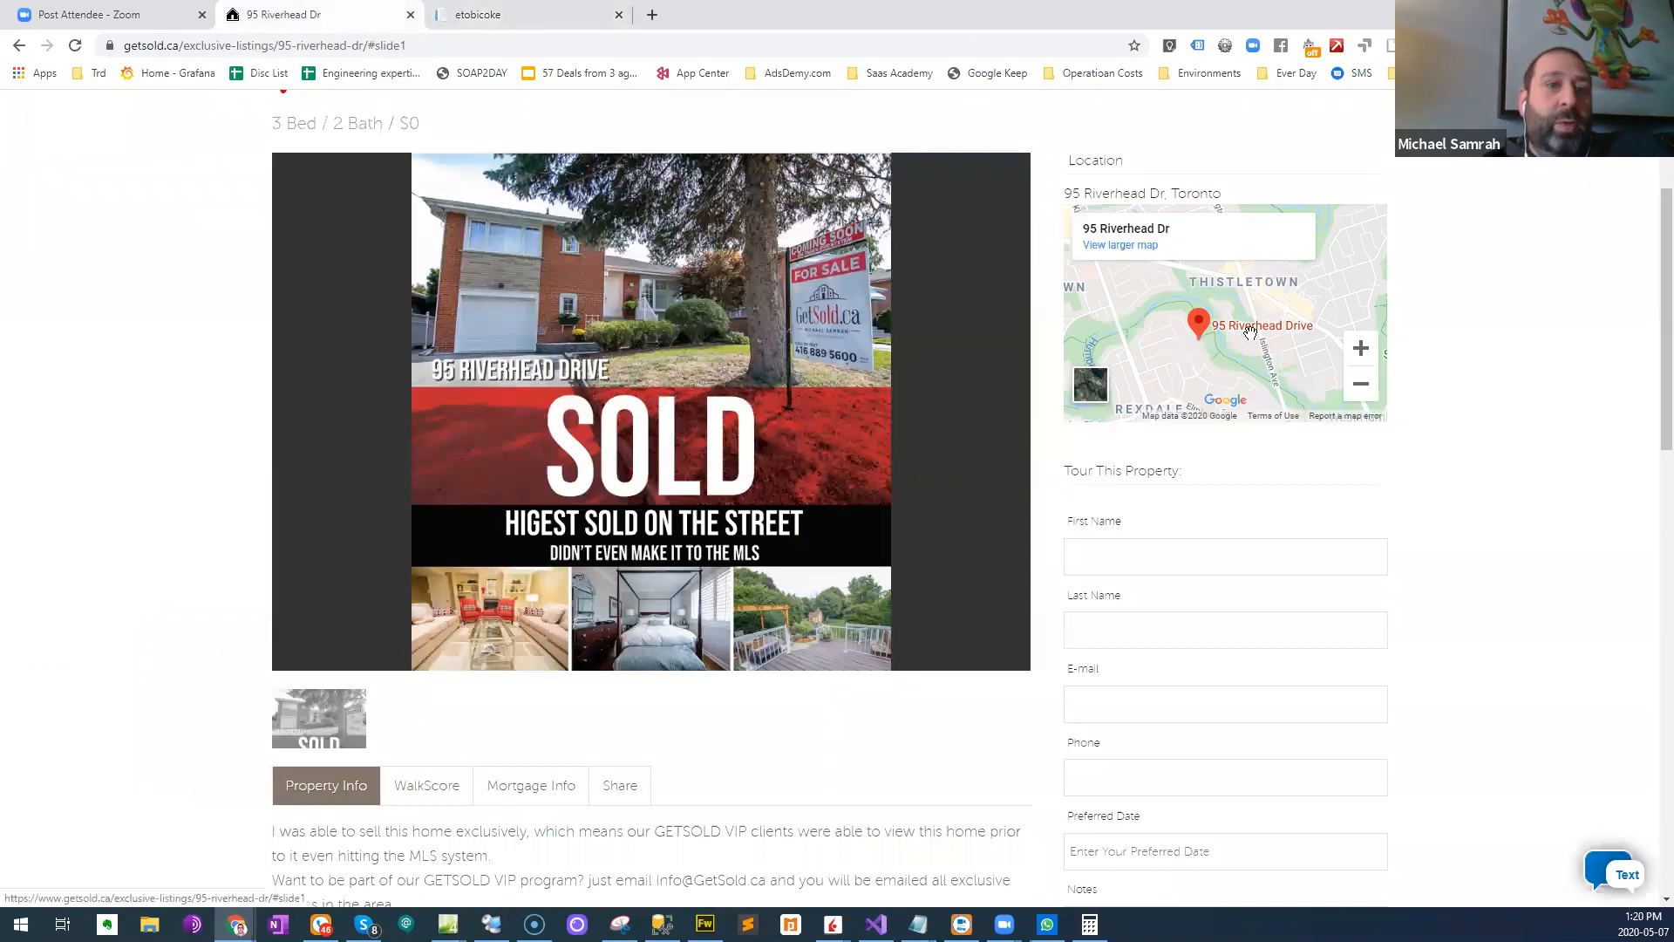
{"action": "scroll", "coordinate": [1250, 331], "scroll_direction": "down", "scroll_amount": 1}
{"action": "left_click", "coordinate": [1365, 301]}
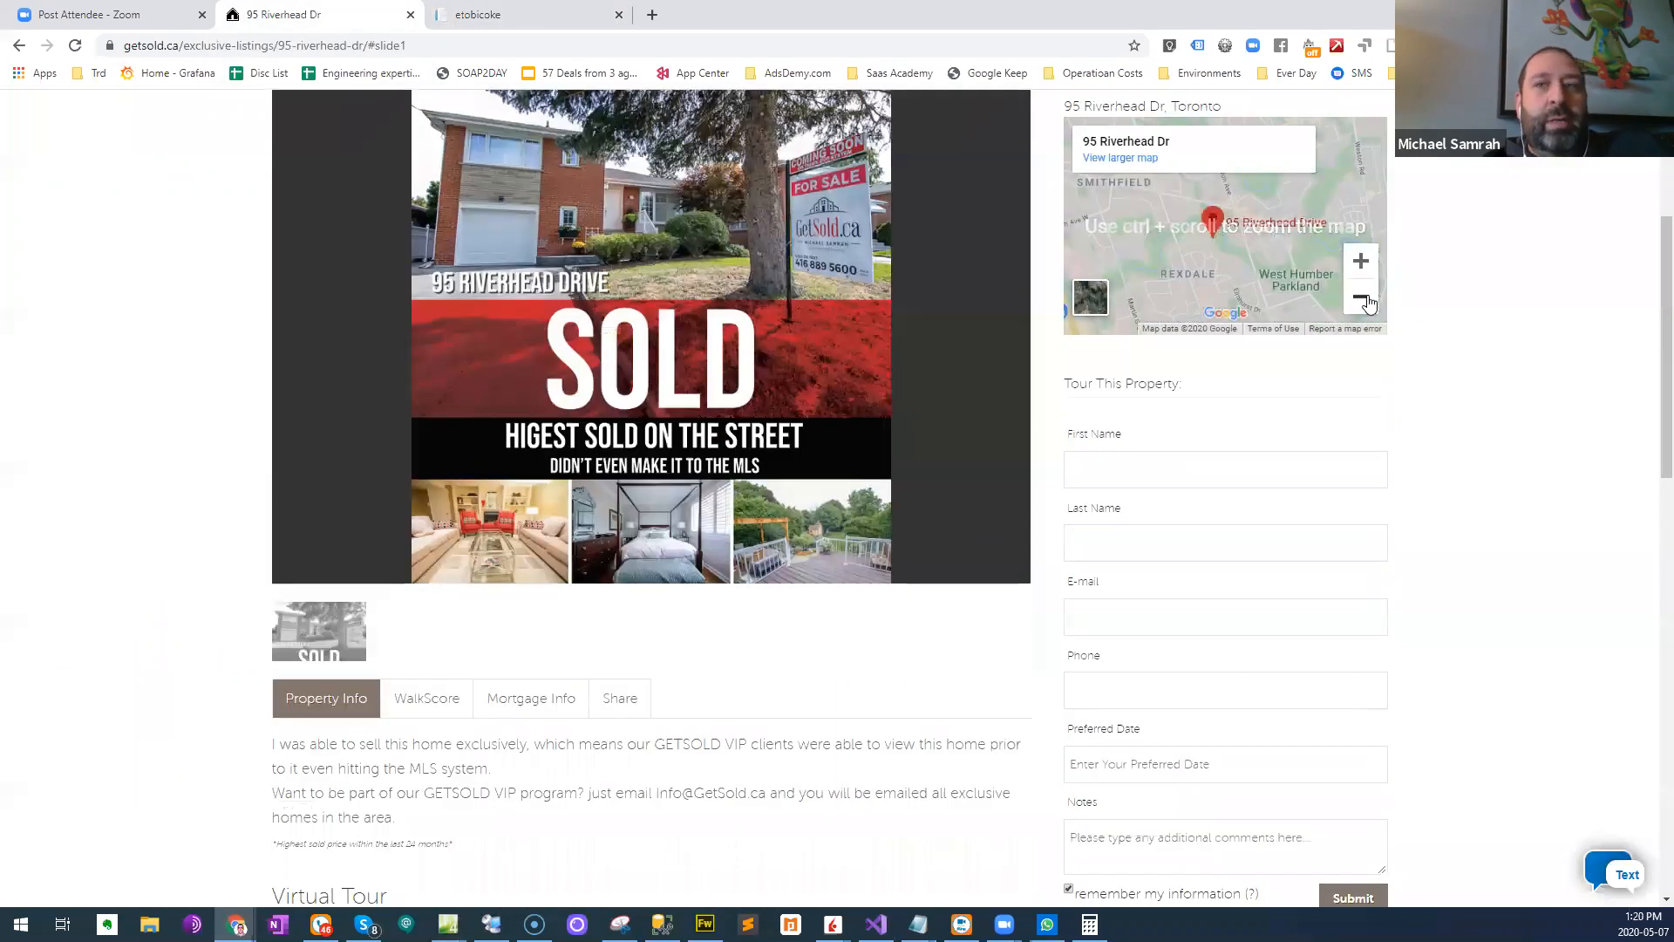
{"action": "left_click", "coordinate": [1361, 298]}
- Search for the Rexdale-Kipling community on the home search site and remove etobicoke from the search
{"action": "left_click", "coordinate": [523, 12]}
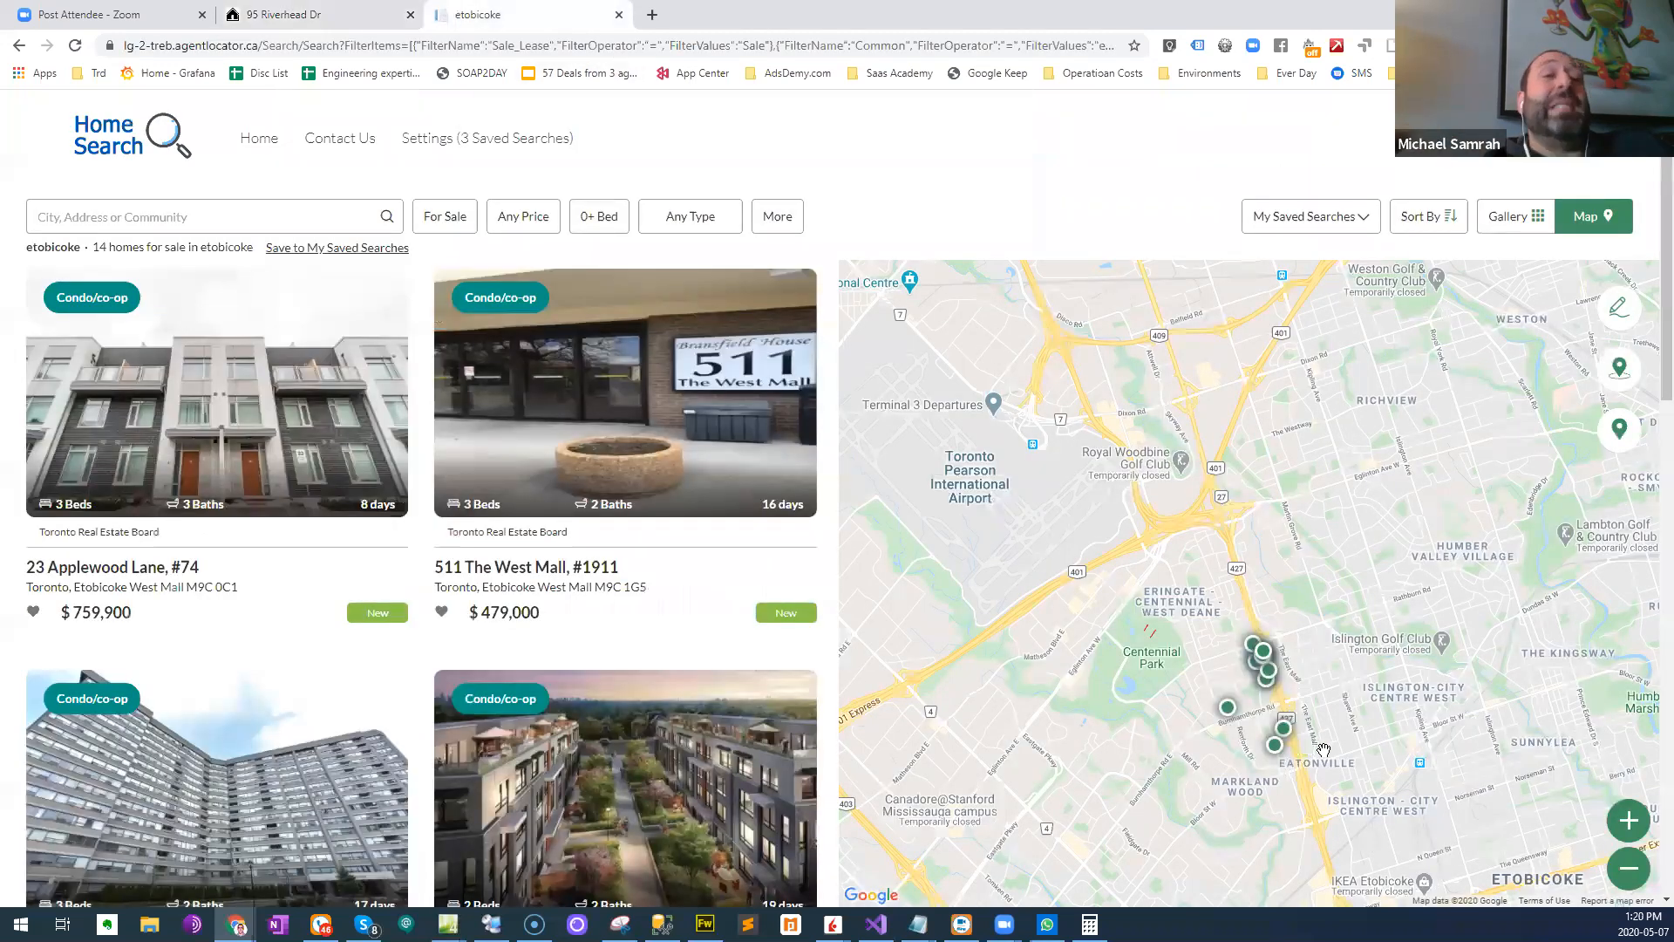
{"action": "left_click", "coordinate": [153, 220]}
{"action": "type", "text": "rexdale"}
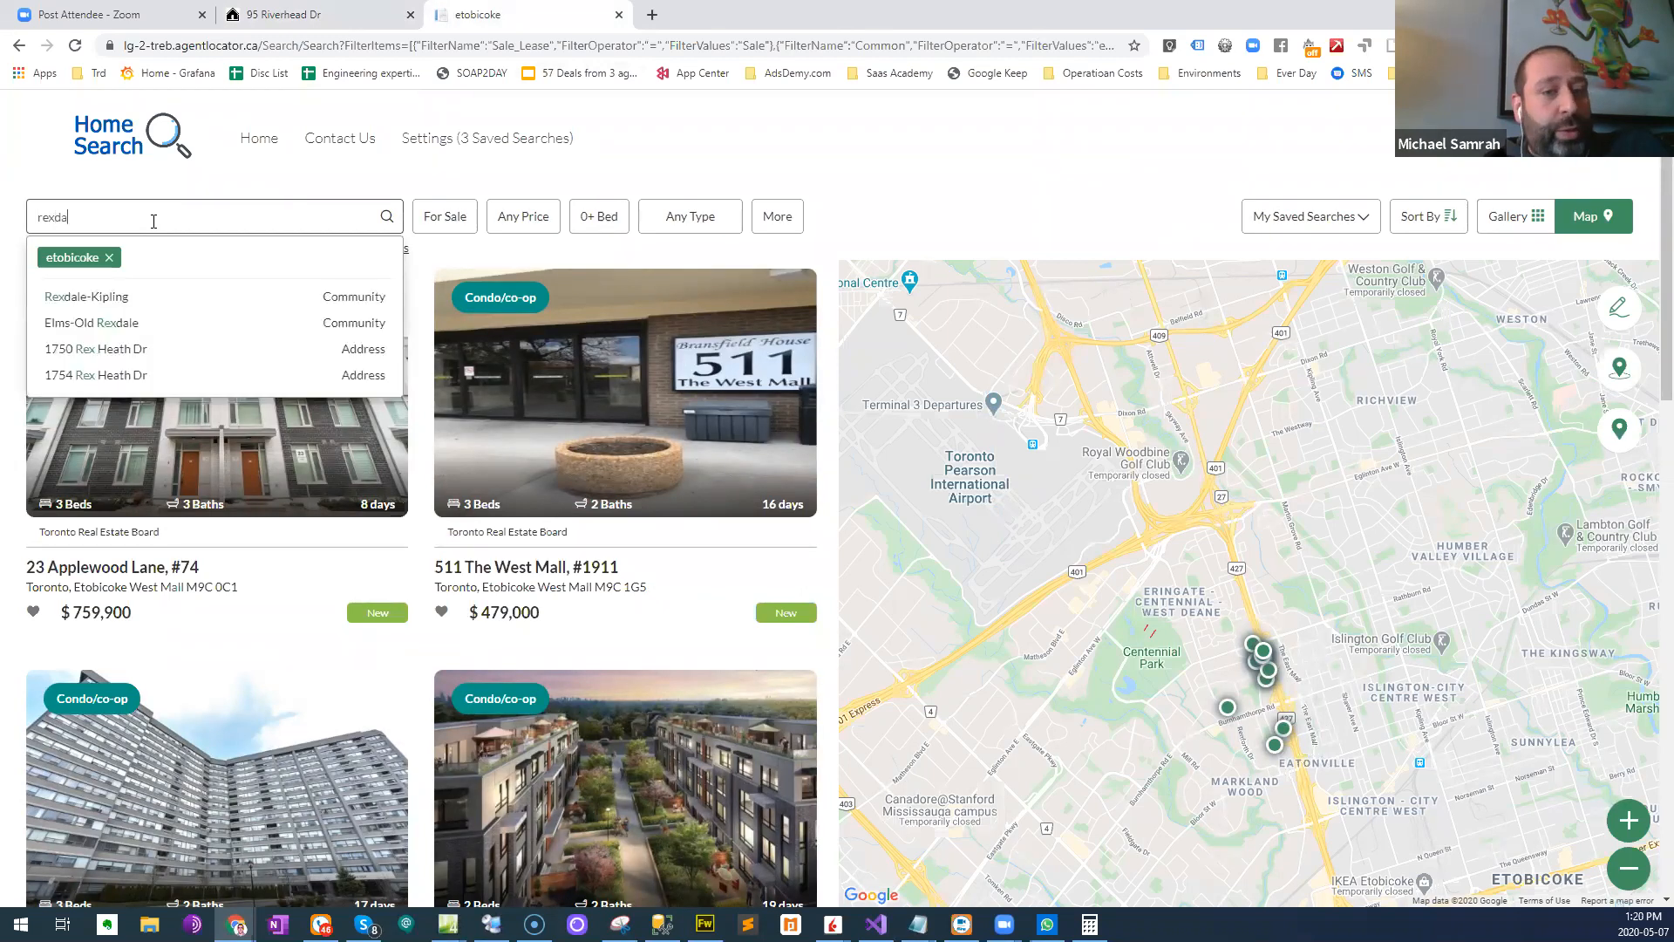
{"action": "left_click", "coordinate": [92, 297]}
{"action": "left_click", "coordinate": [109, 258]}
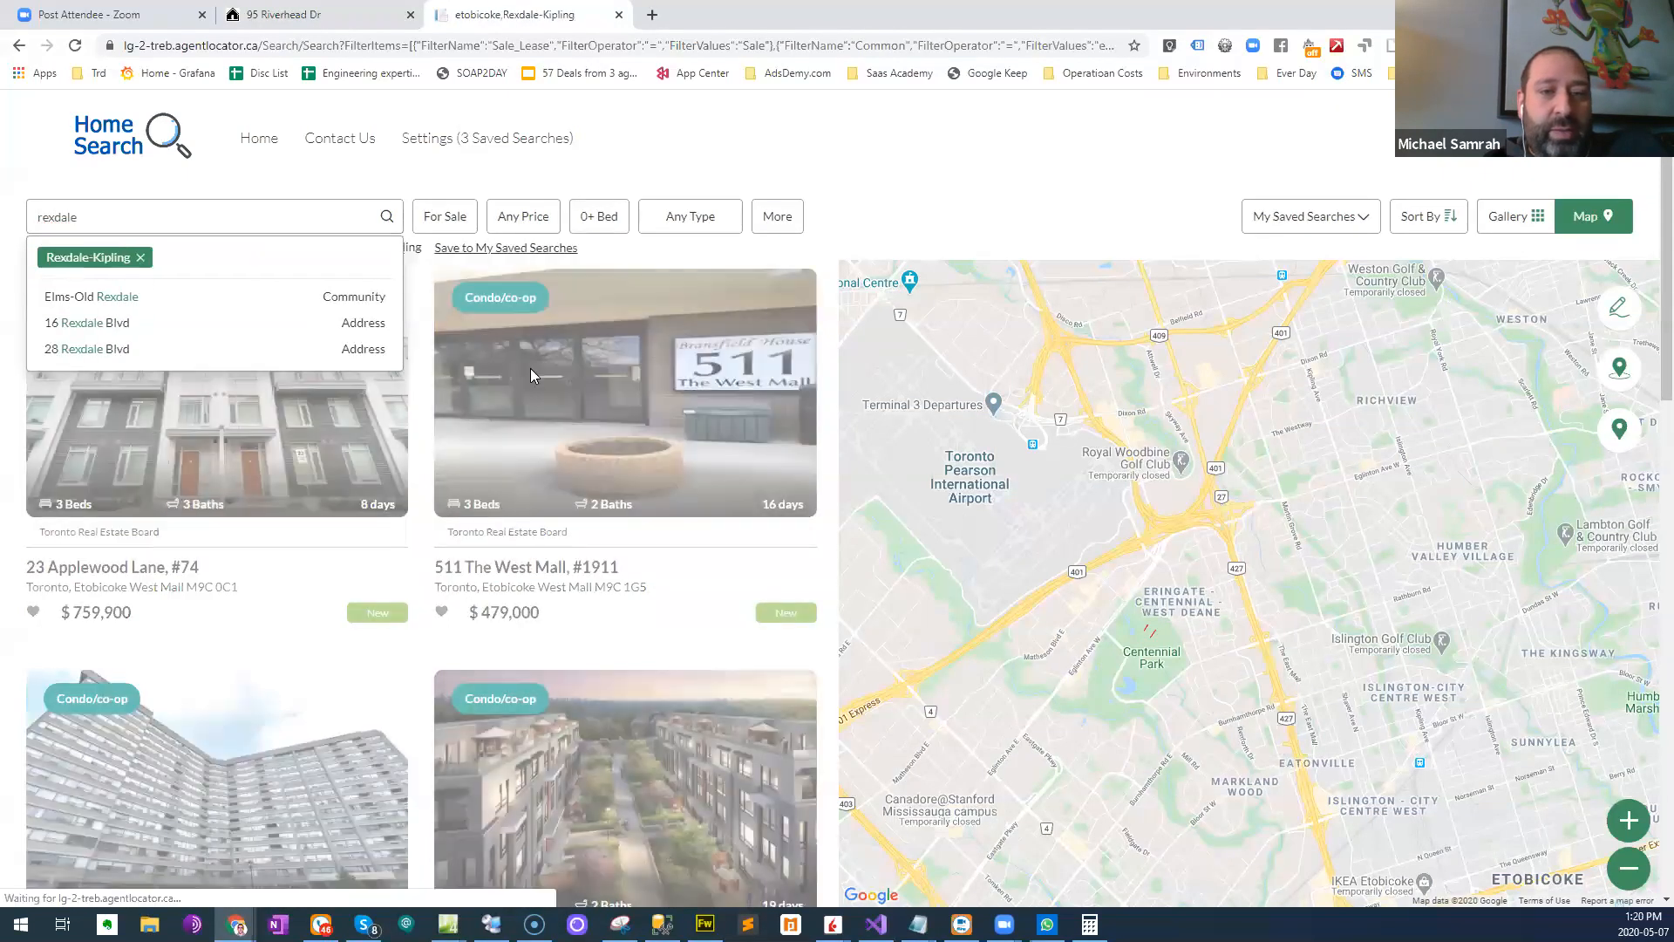
- Examine where the Rexdale-Kipling homes for sale lie on the map, closing in on Kipling Heights
{"action": "left_click", "coordinate": [1627, 880]}
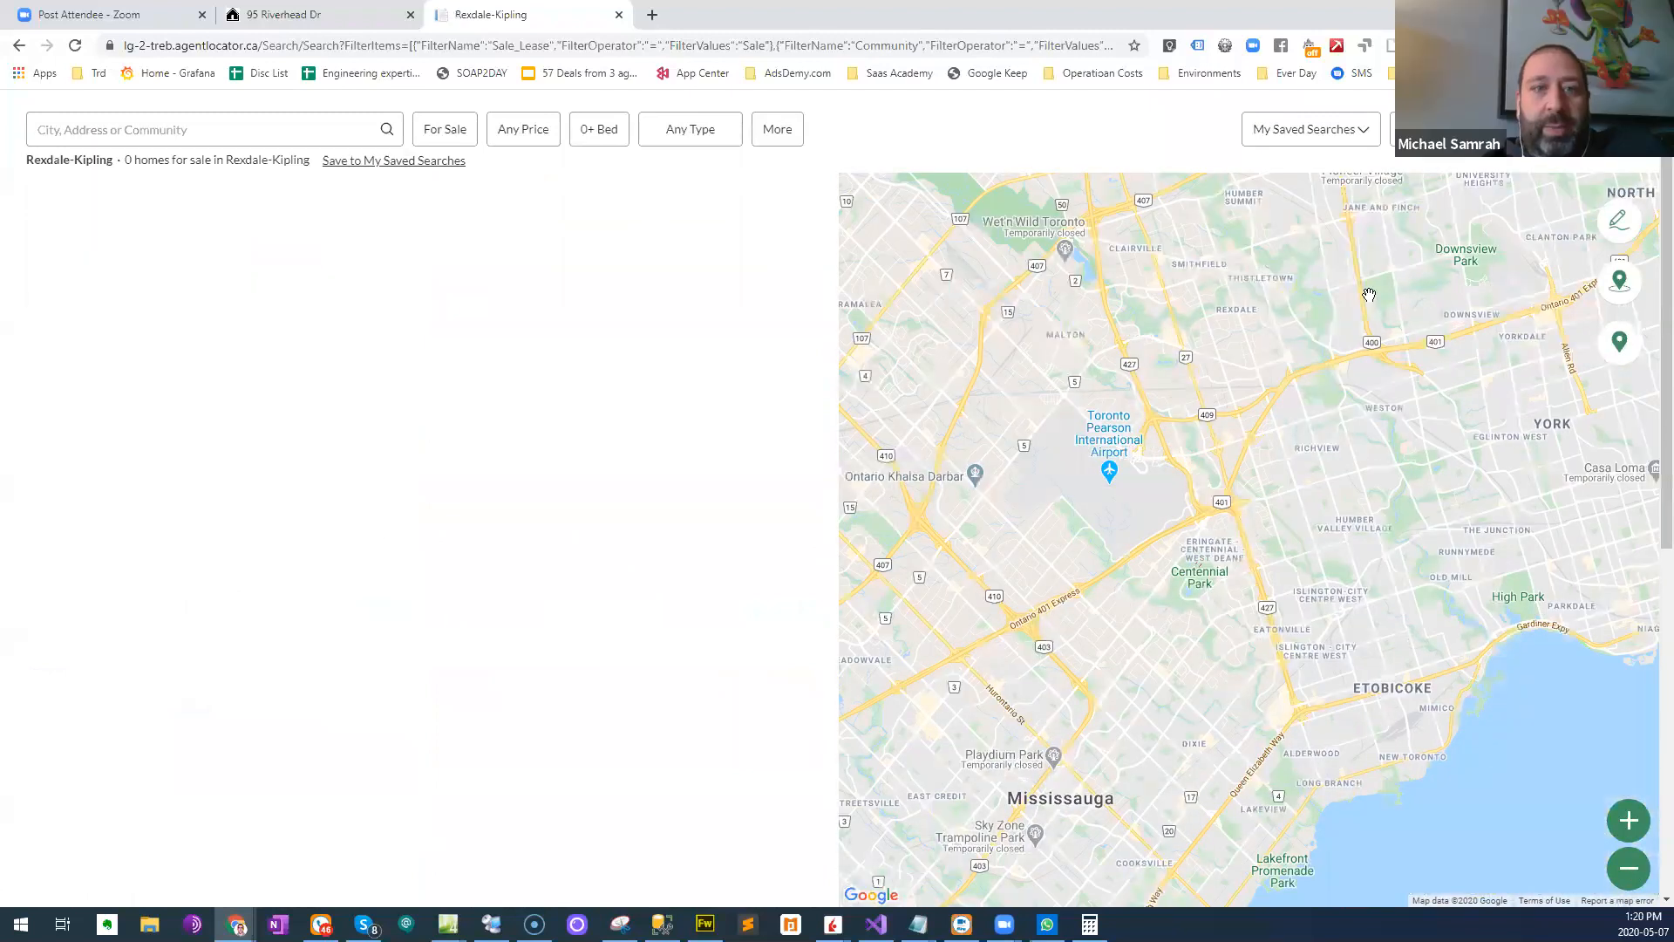
{"action": "scroll", "coordinate": [1227, 286], "scroll_direction": "up", "scroll_amount": 3}
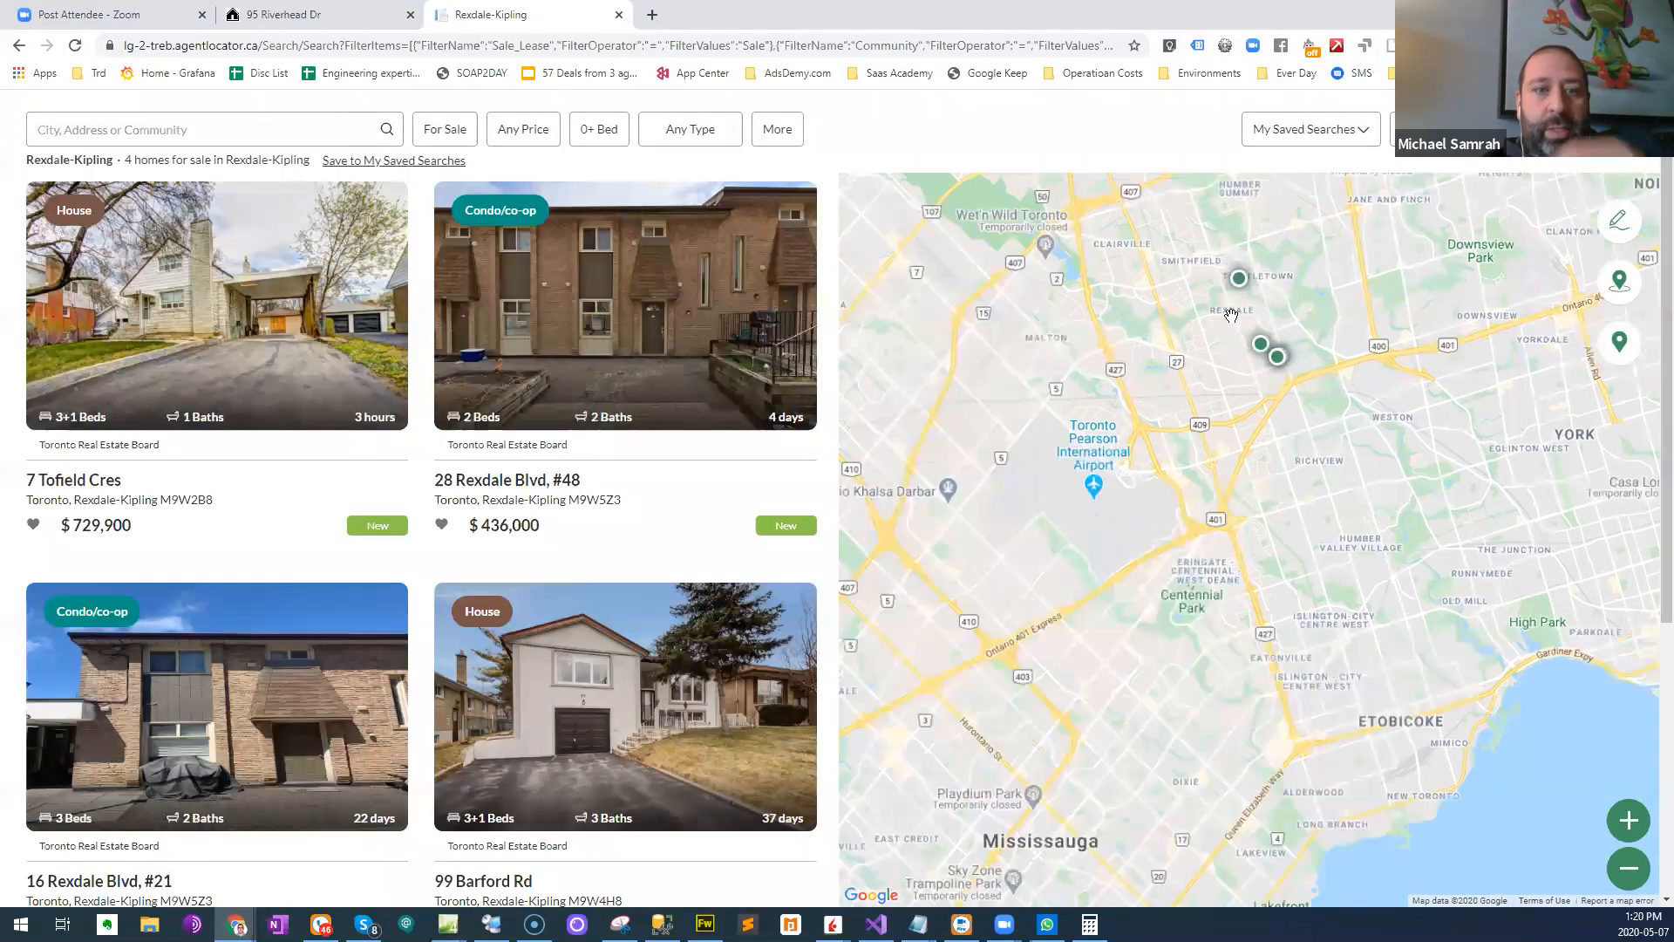
{"action": "scroll", "coordinate": [1278, 567], "scroll_direction": "up", "scroll_amount": 1}
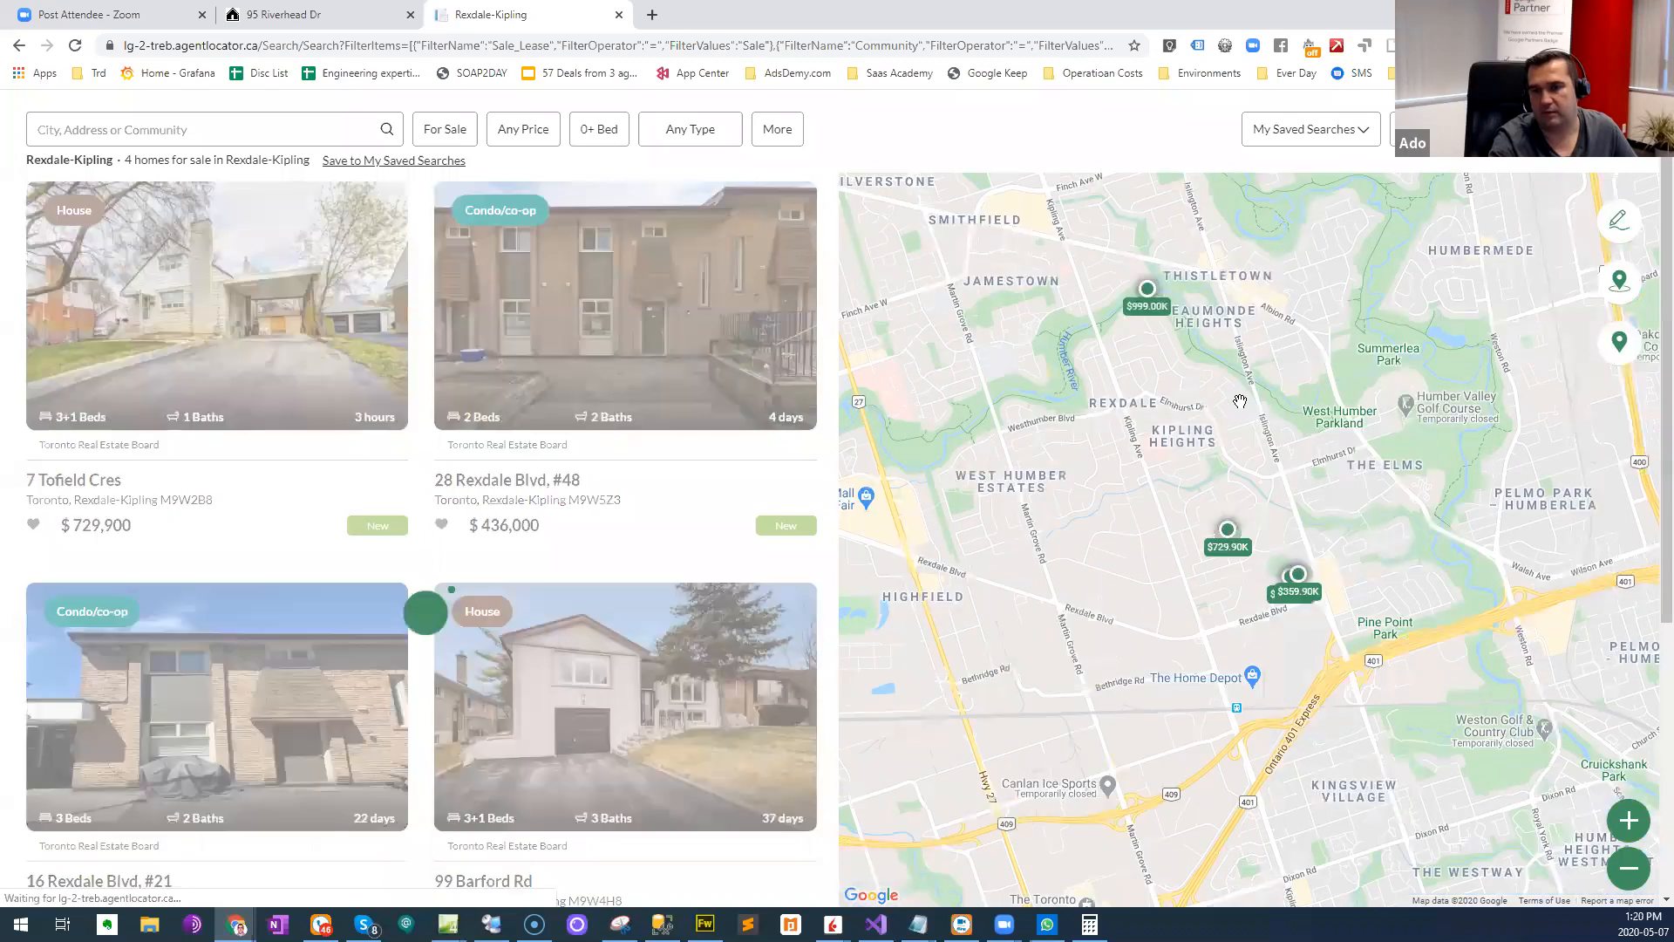
{"action": "scroll", "coordinate": [1201, 527], "scroll_direction": "up", "scroll_amount": 1}
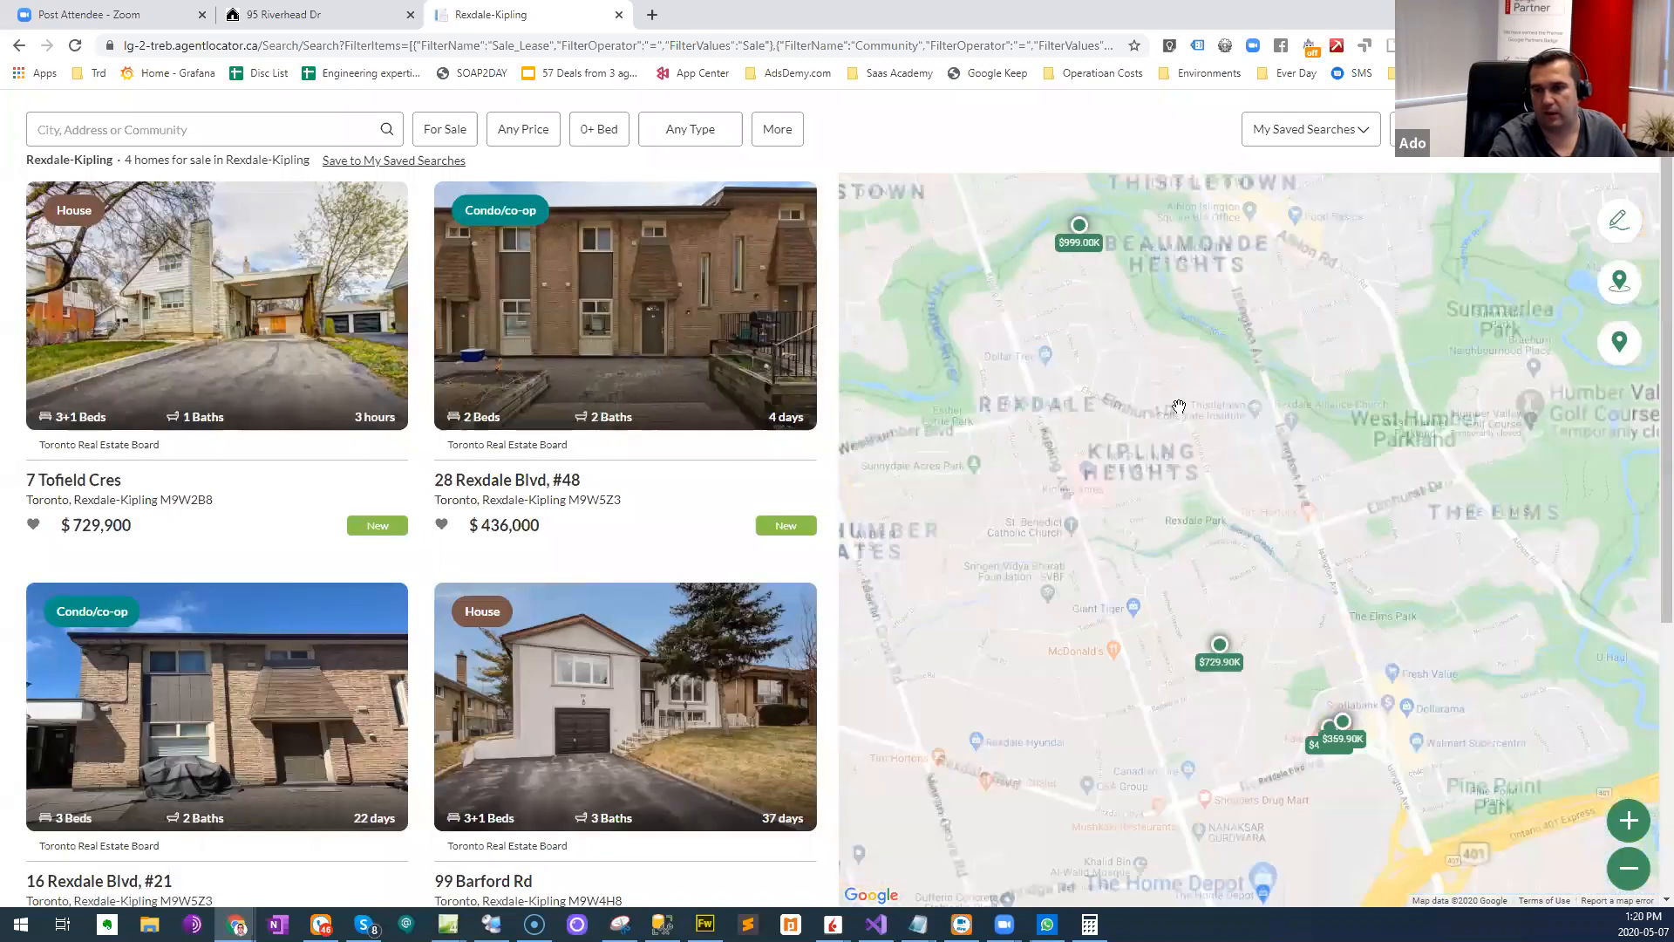
{"action": "scroll", "coordinate": [1059, 304], "scroll_direction": "up", "scroll_amount": 1}
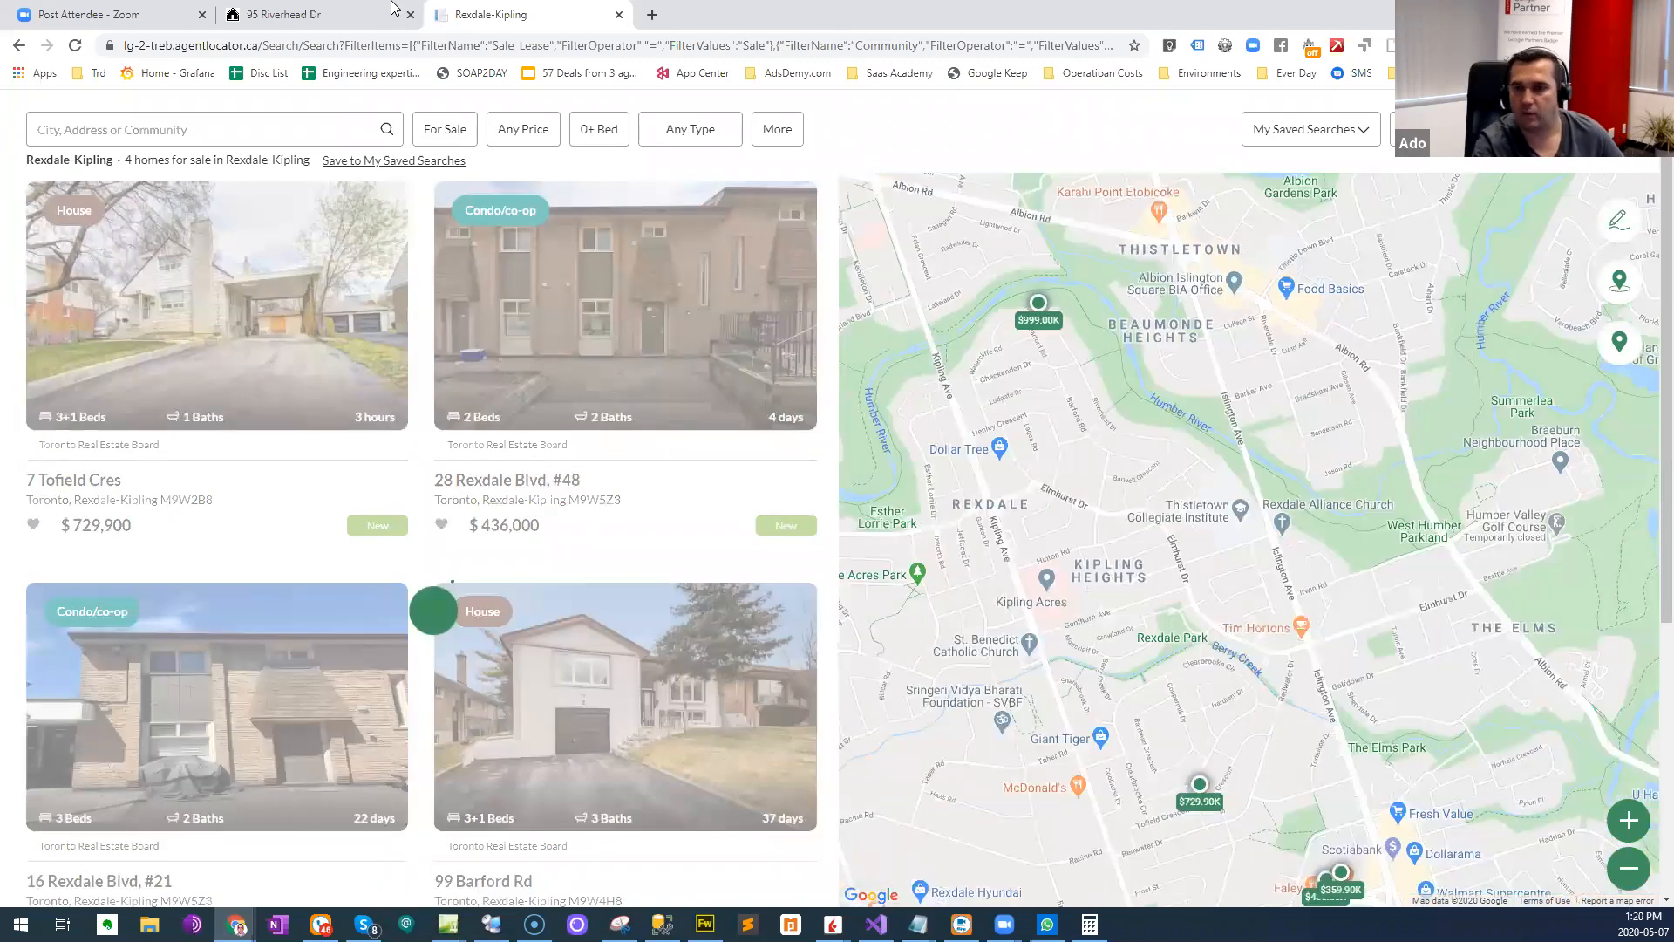
- Compare the sold home's position on its location map with the same area of the Rexdale-Kipling results map
{"action": "left_click", "coordinate": [309, 10]}
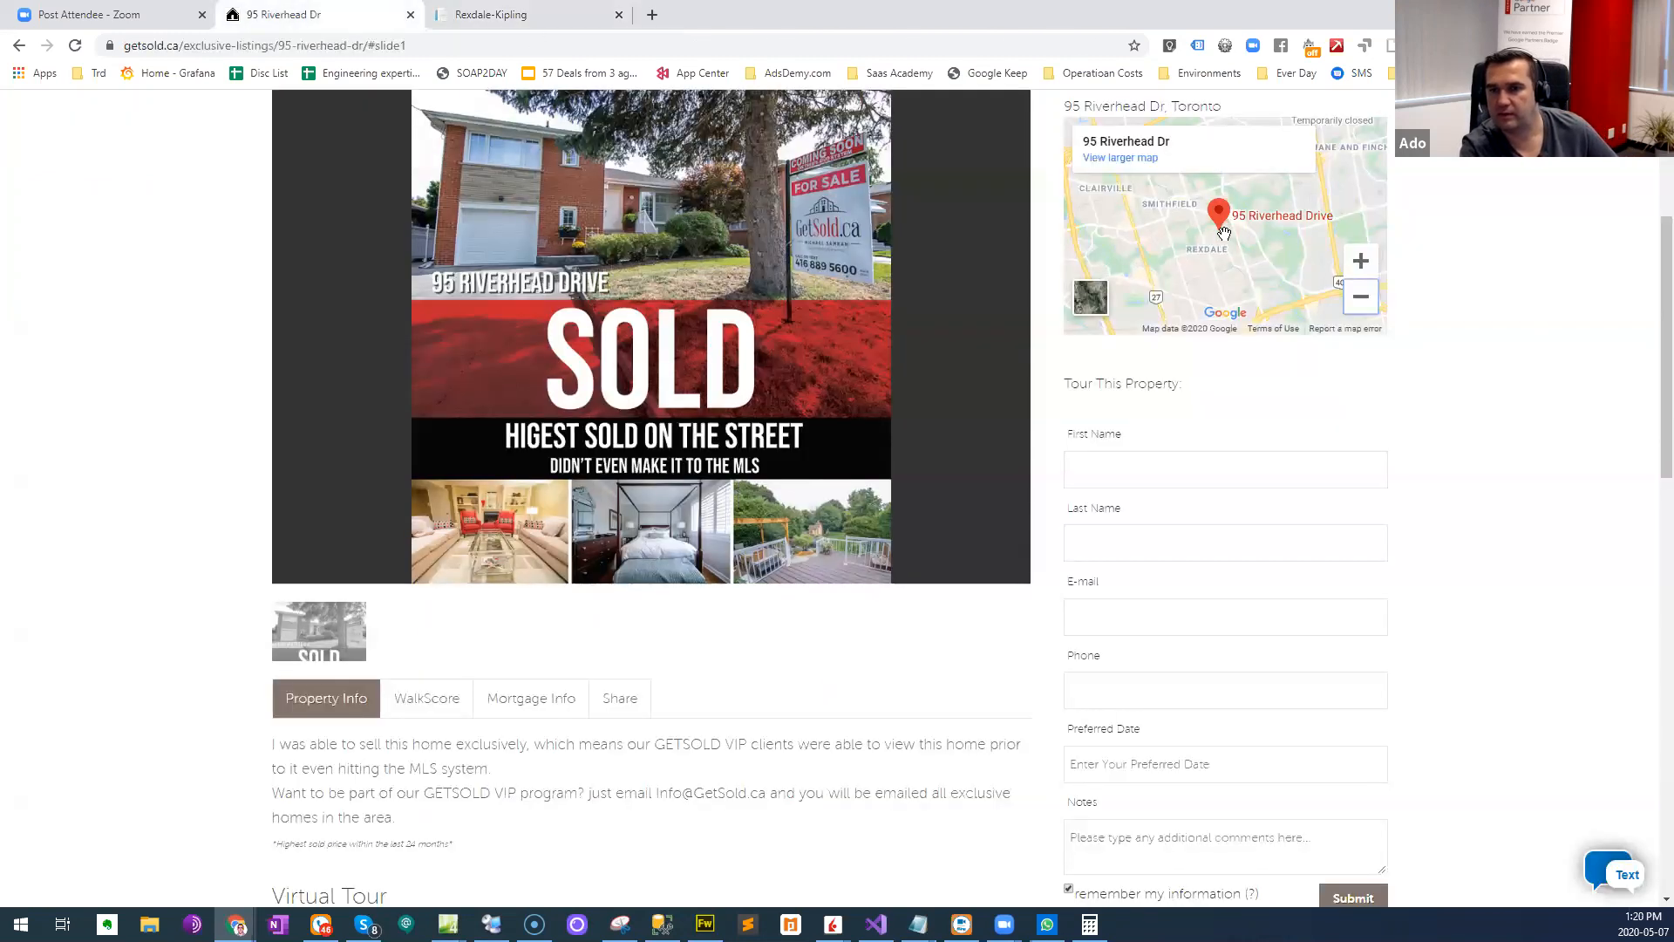
{"action": "scroll", "coordinate": [1194, 240], "scroll_direction": "up", "scroll_amount": 1}
{"action": "scroll", "coordinate": [1205, 242], "scroll_direction": "up", "scroll_amount": 1}
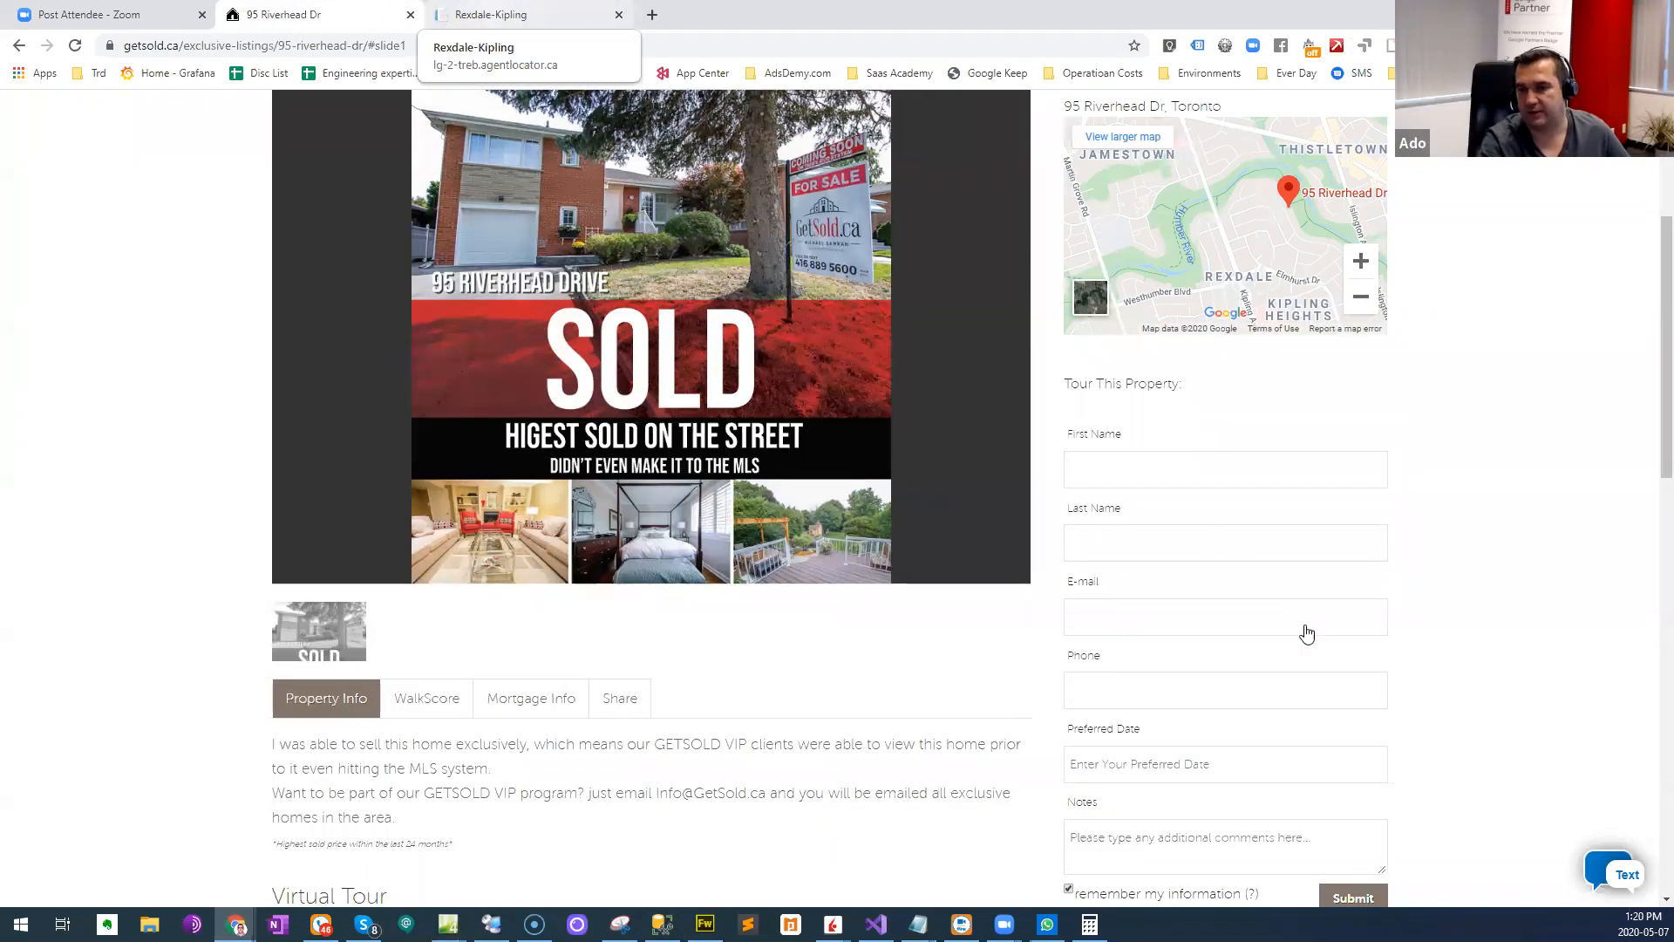
{"action": "key", "text": "ctrl+Tab"}
{"action": "left_click_drag", "start_coordinate": [1137, 560], "coordinate": [1123, 475]}
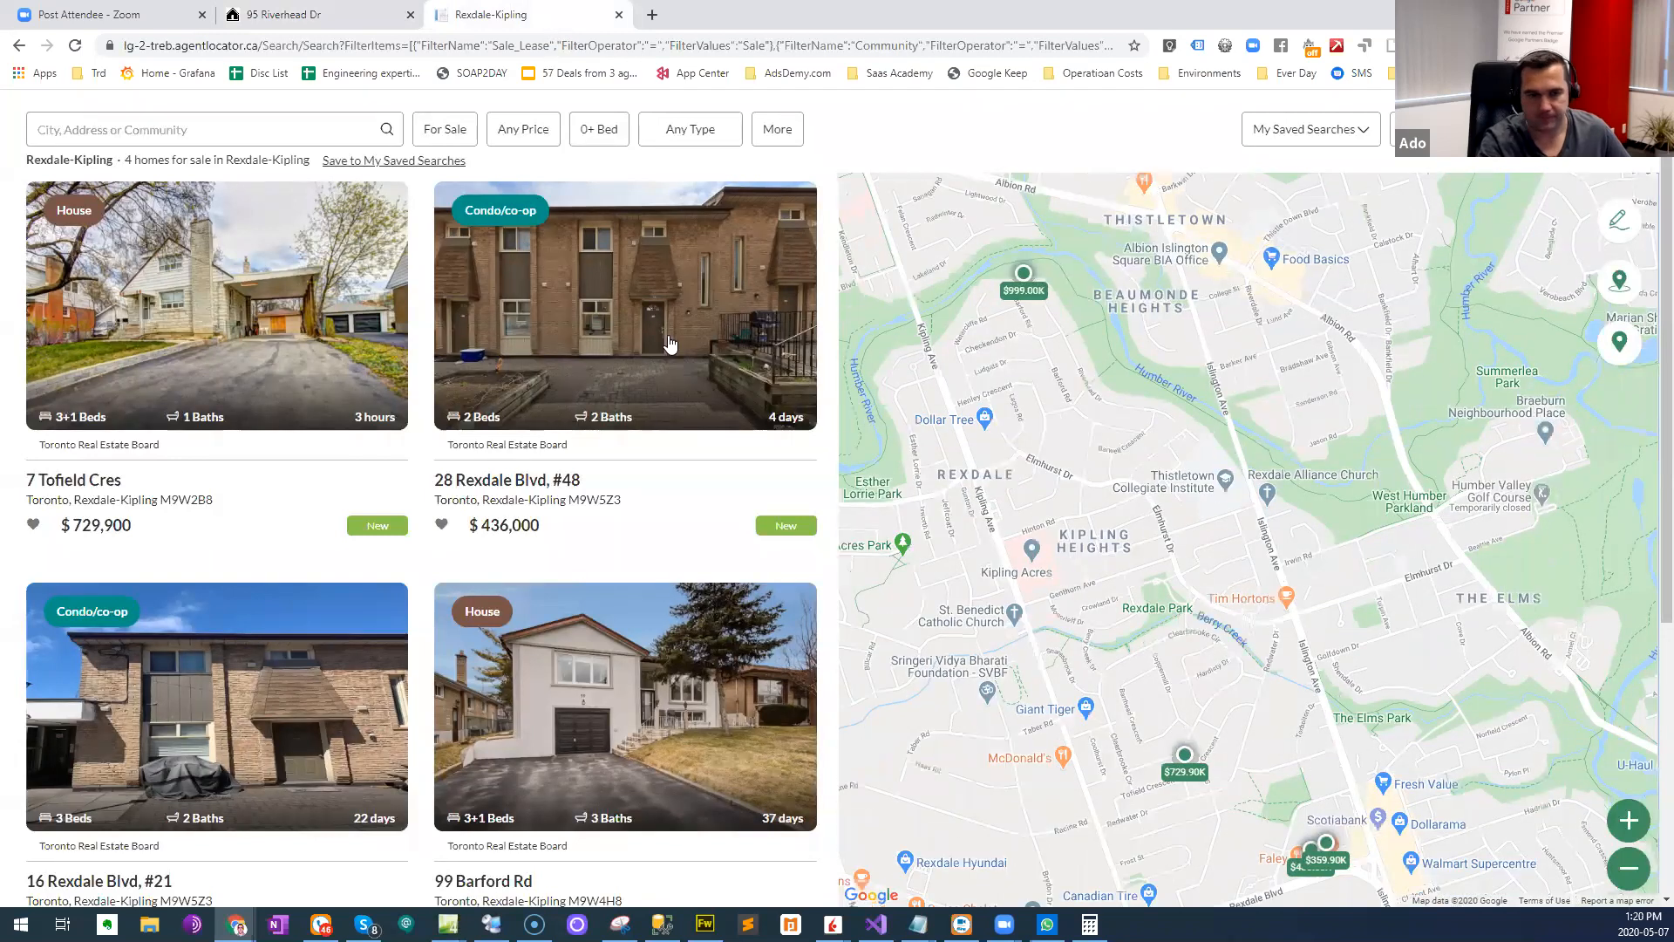
- Filter the Rexdale-Kipling results to Sold homes and check the available Sold date ranges
{"action": "left_click", "coordinate": [439, 137]}
{"action": "left_click", "coordinate": [485, 232]}
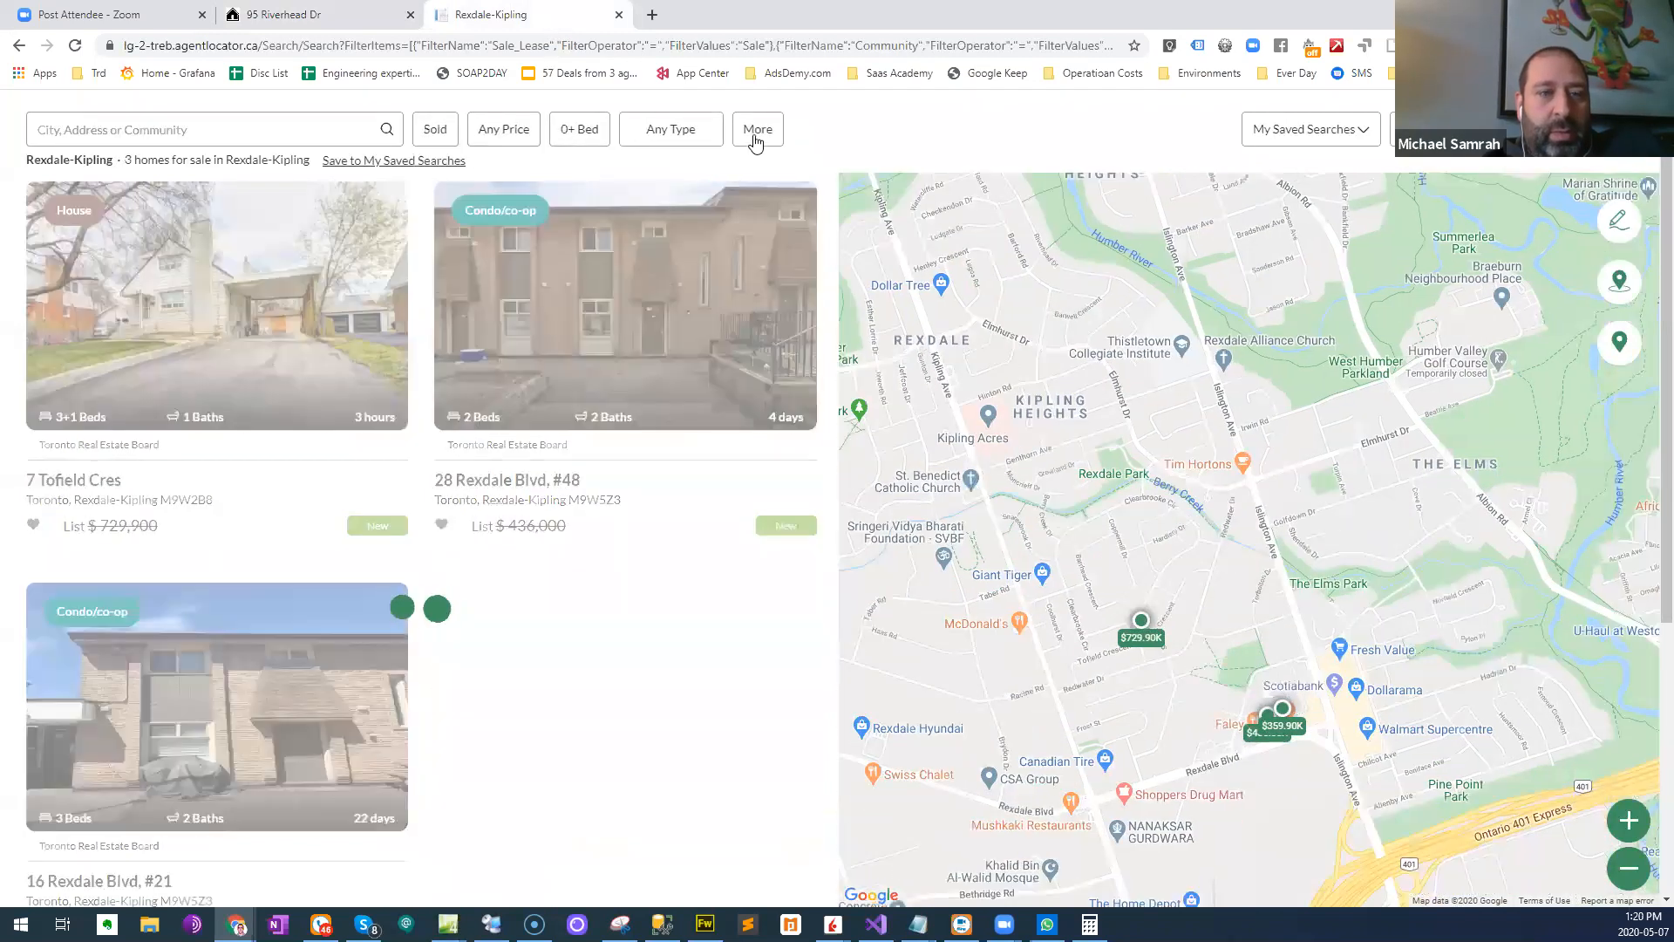
{"action": "left_click", "coordinate": [758, 129]}
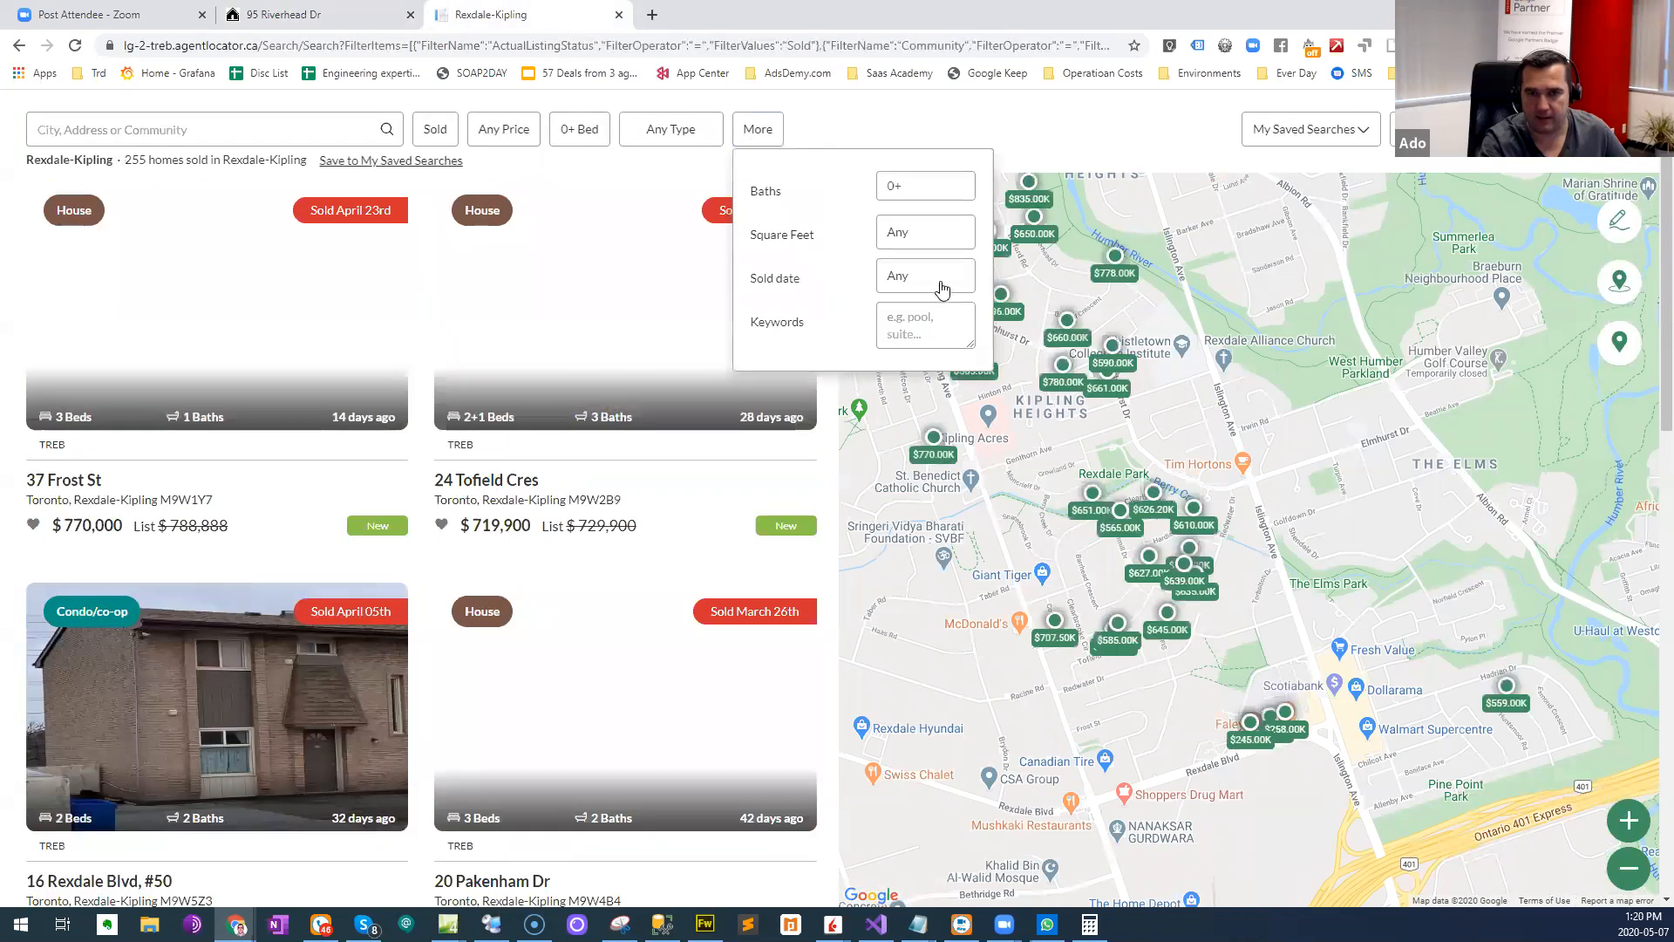
{"action": "left_click", "coordinate": [938, 280]}
{"action": "left_click", "coordinate": [1077, 446]}
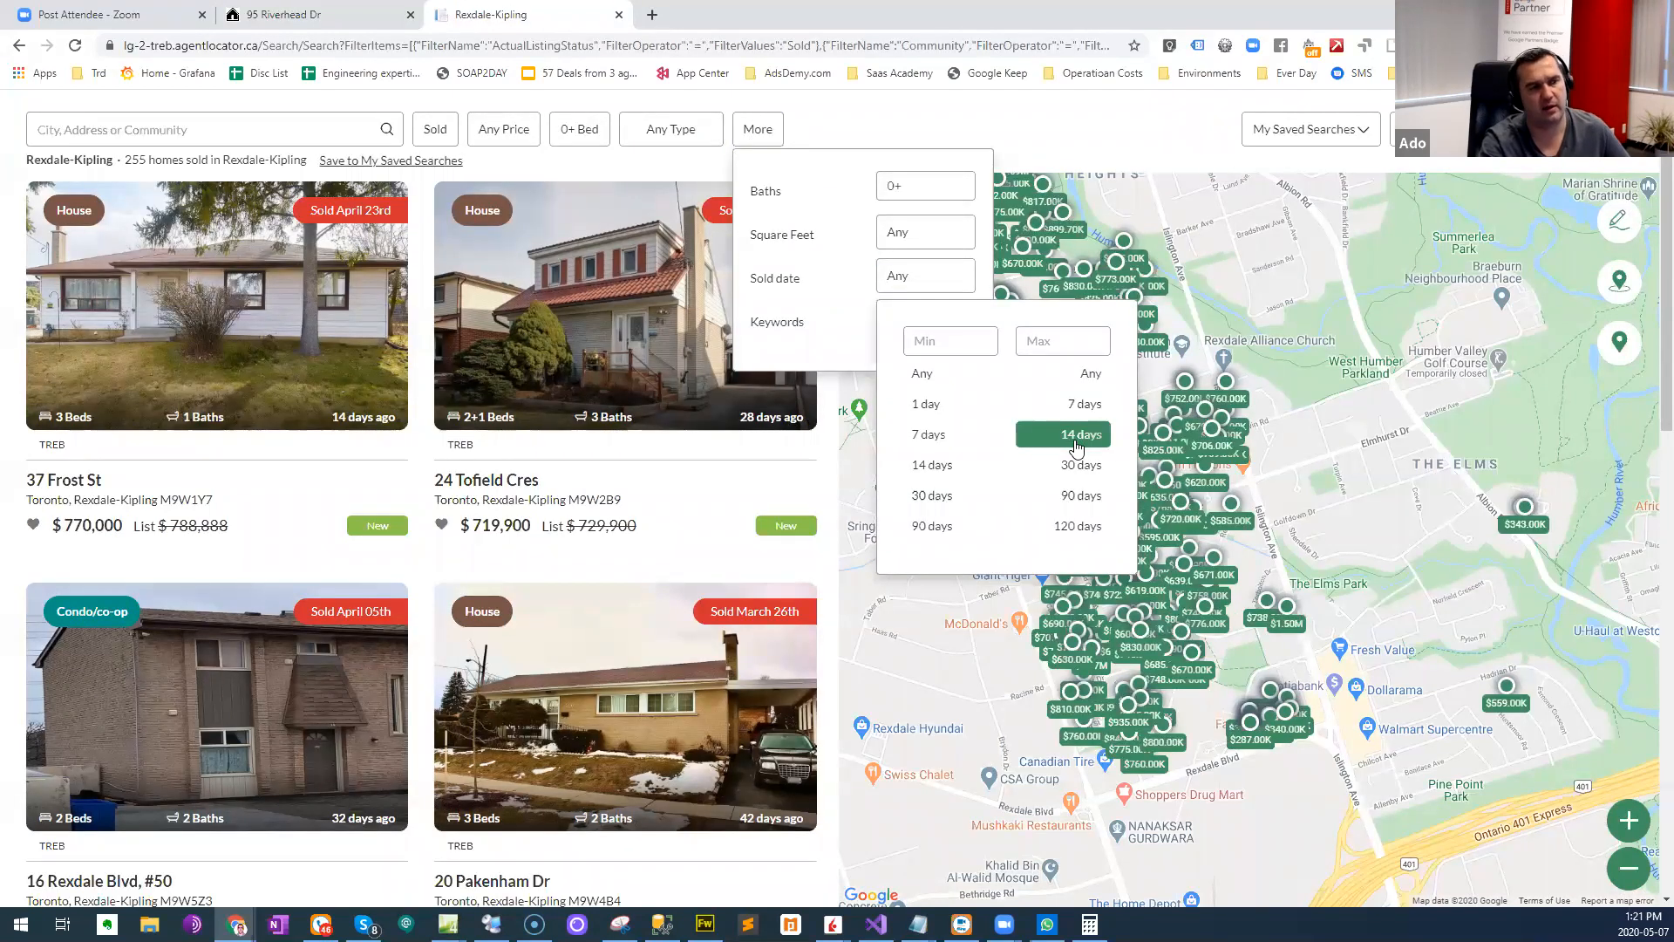
{"action": "left_click", "coordinate": [899, 130]}
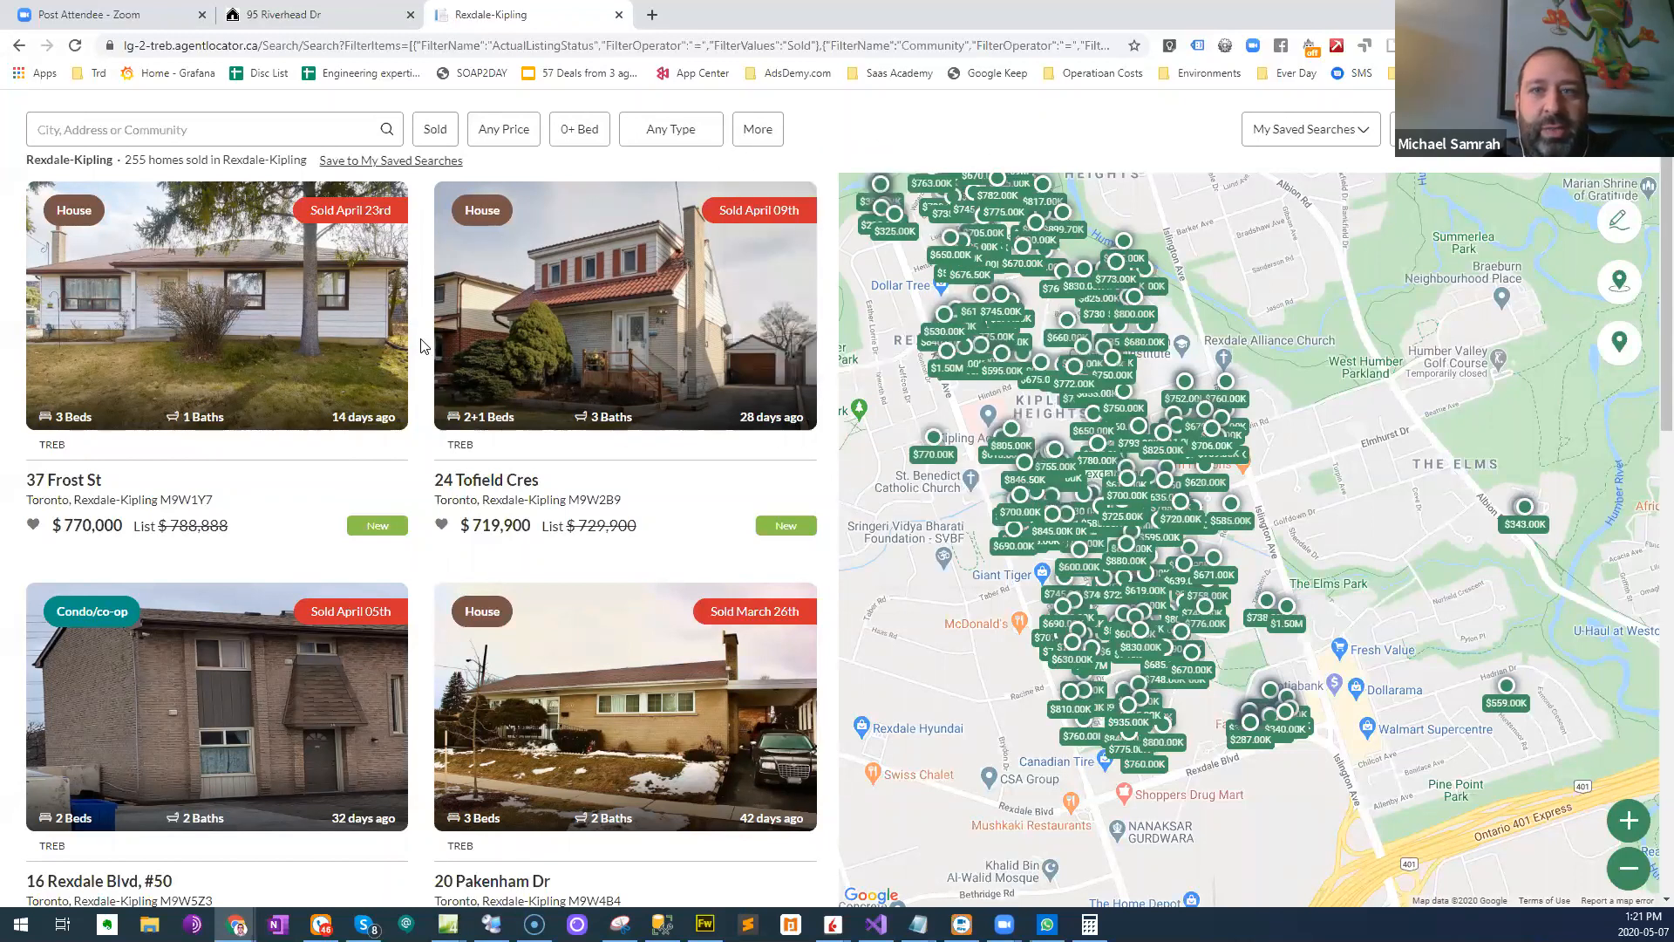
- Preview the $745.00K sold home on the map and close the home search tab to return to the GetSold.ca listing
{"action": "mouse_move", "coordinate": [988, 311]}
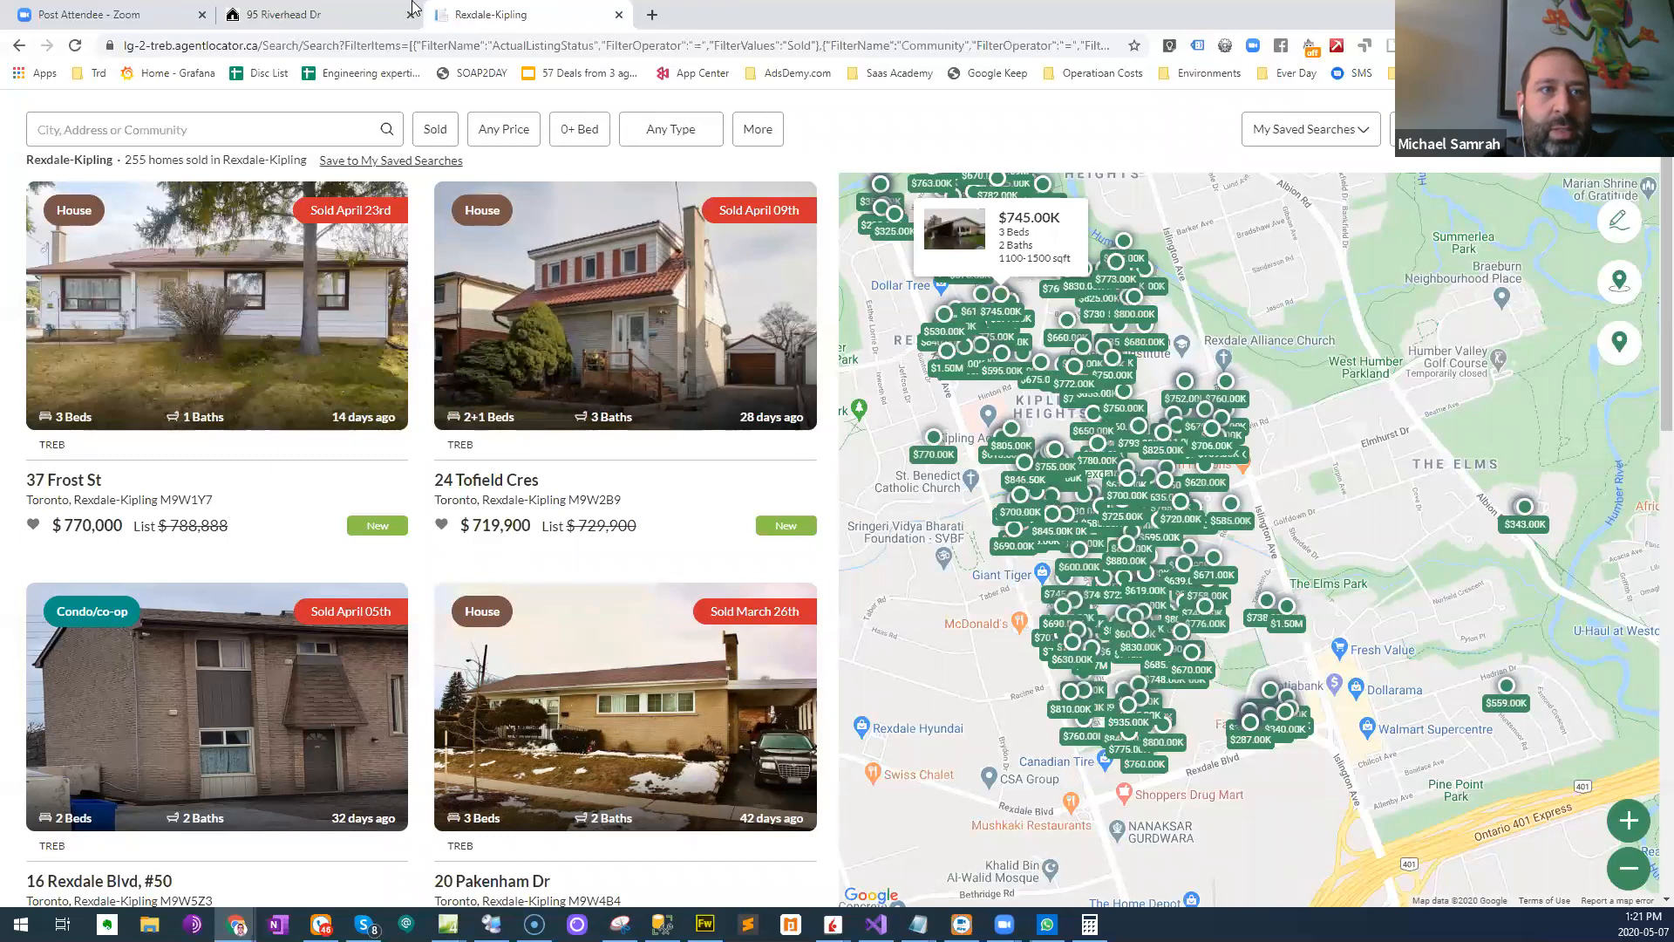
{"action": "left_click", "coordinate": [358, 15]}
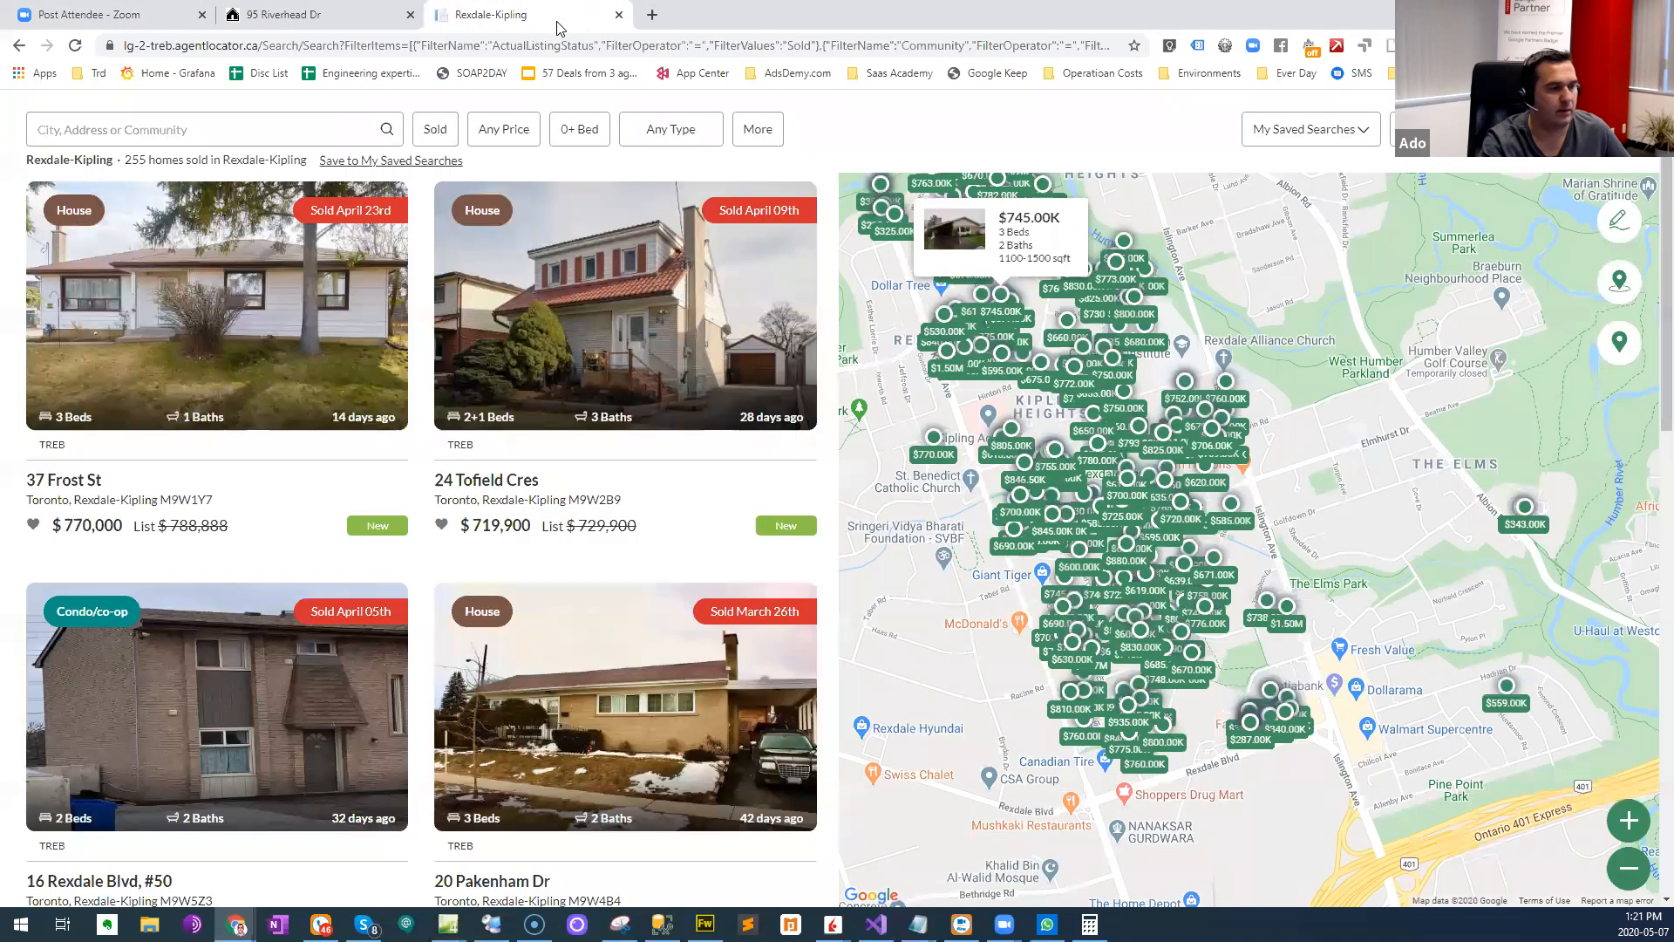
{"action": "key", "text": "ctrl+w"}
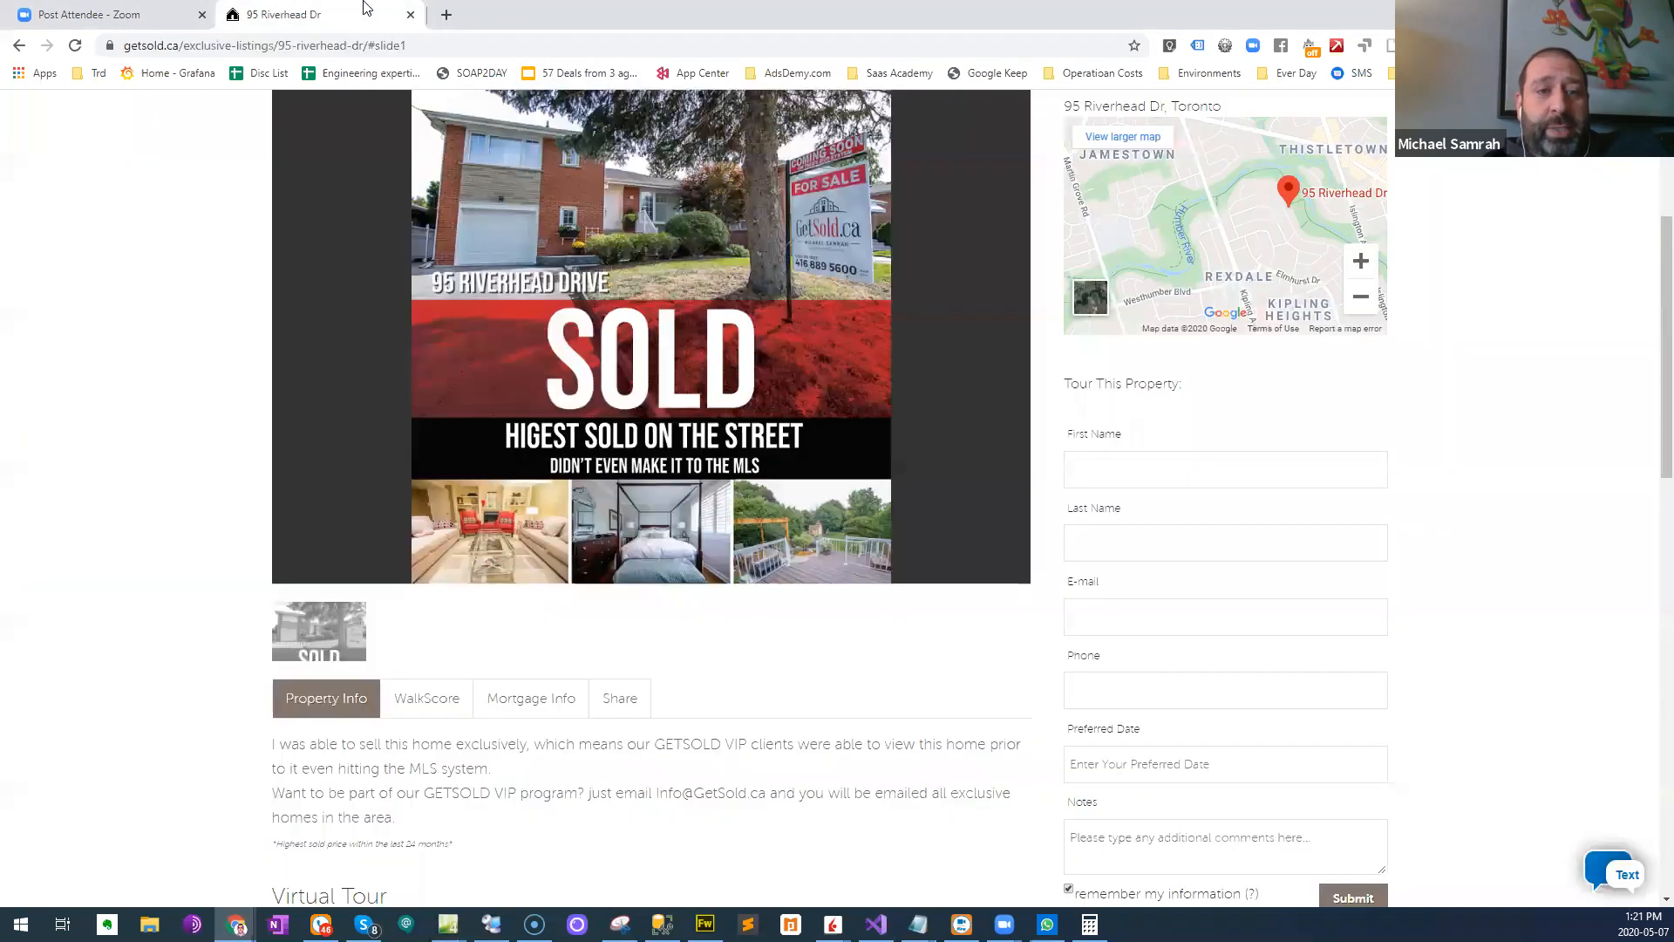
- Switch to the Ads Manager campaigns page of the FB Campaign #1 account
{"action": "left_click", "coordinate": [89, 10]}
{"action": "left_click_drag", "start_coordinate": [696, 3], "coordinate": [1107, 0]}
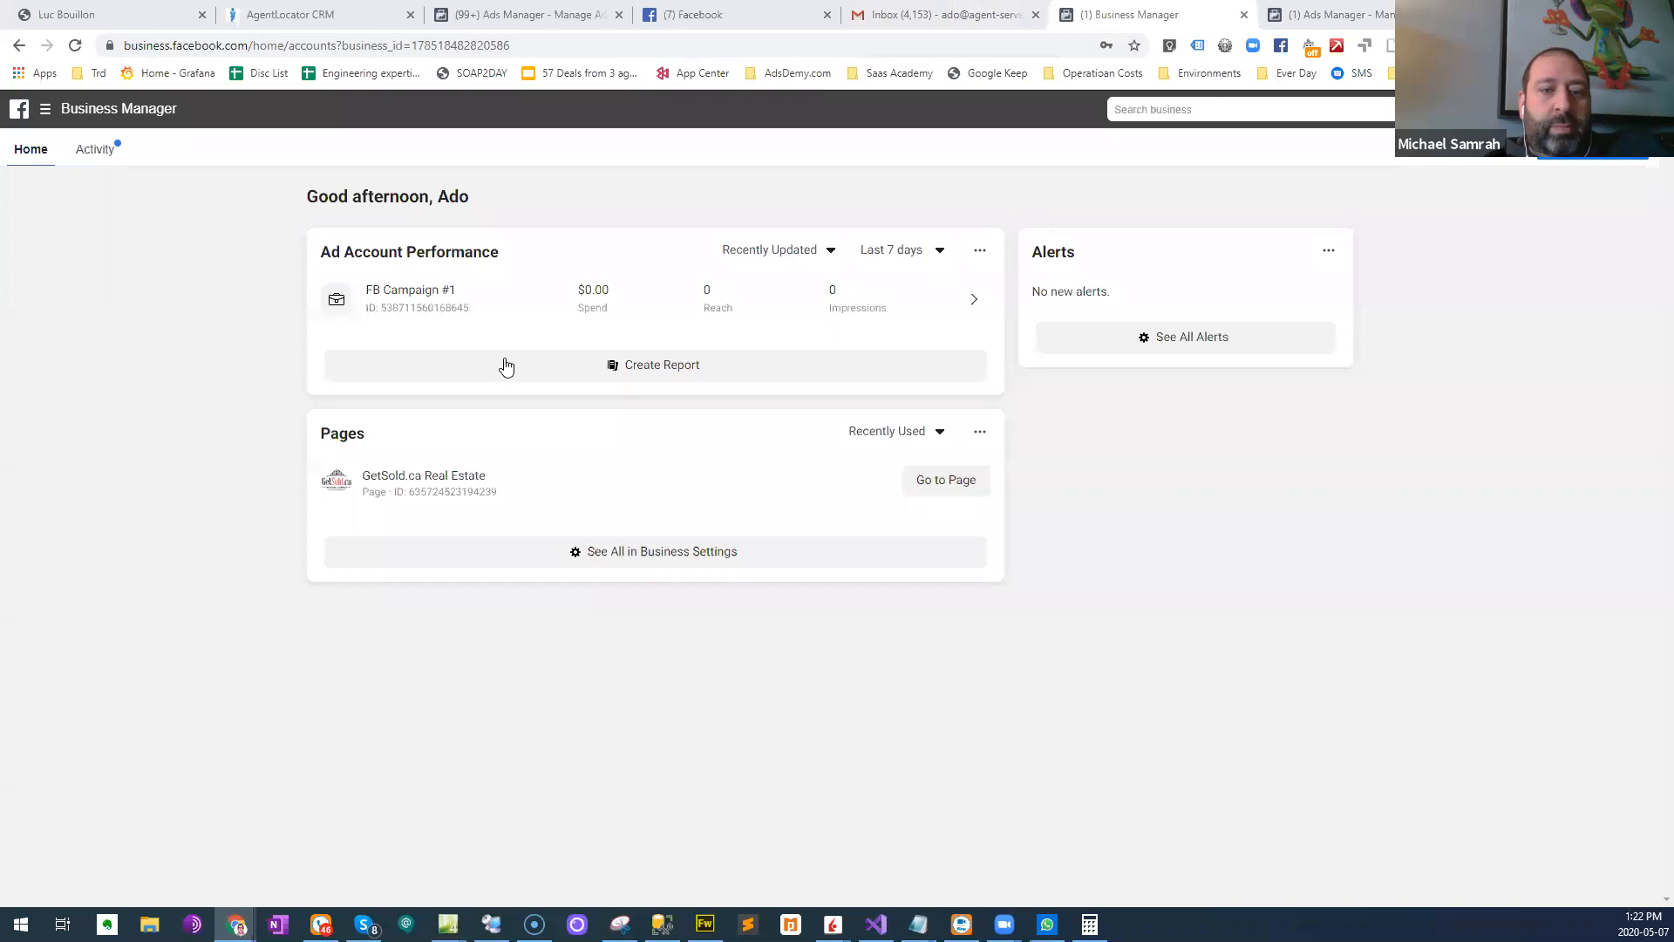
{"action": "left_click", "coordinate": [1326, 15]}
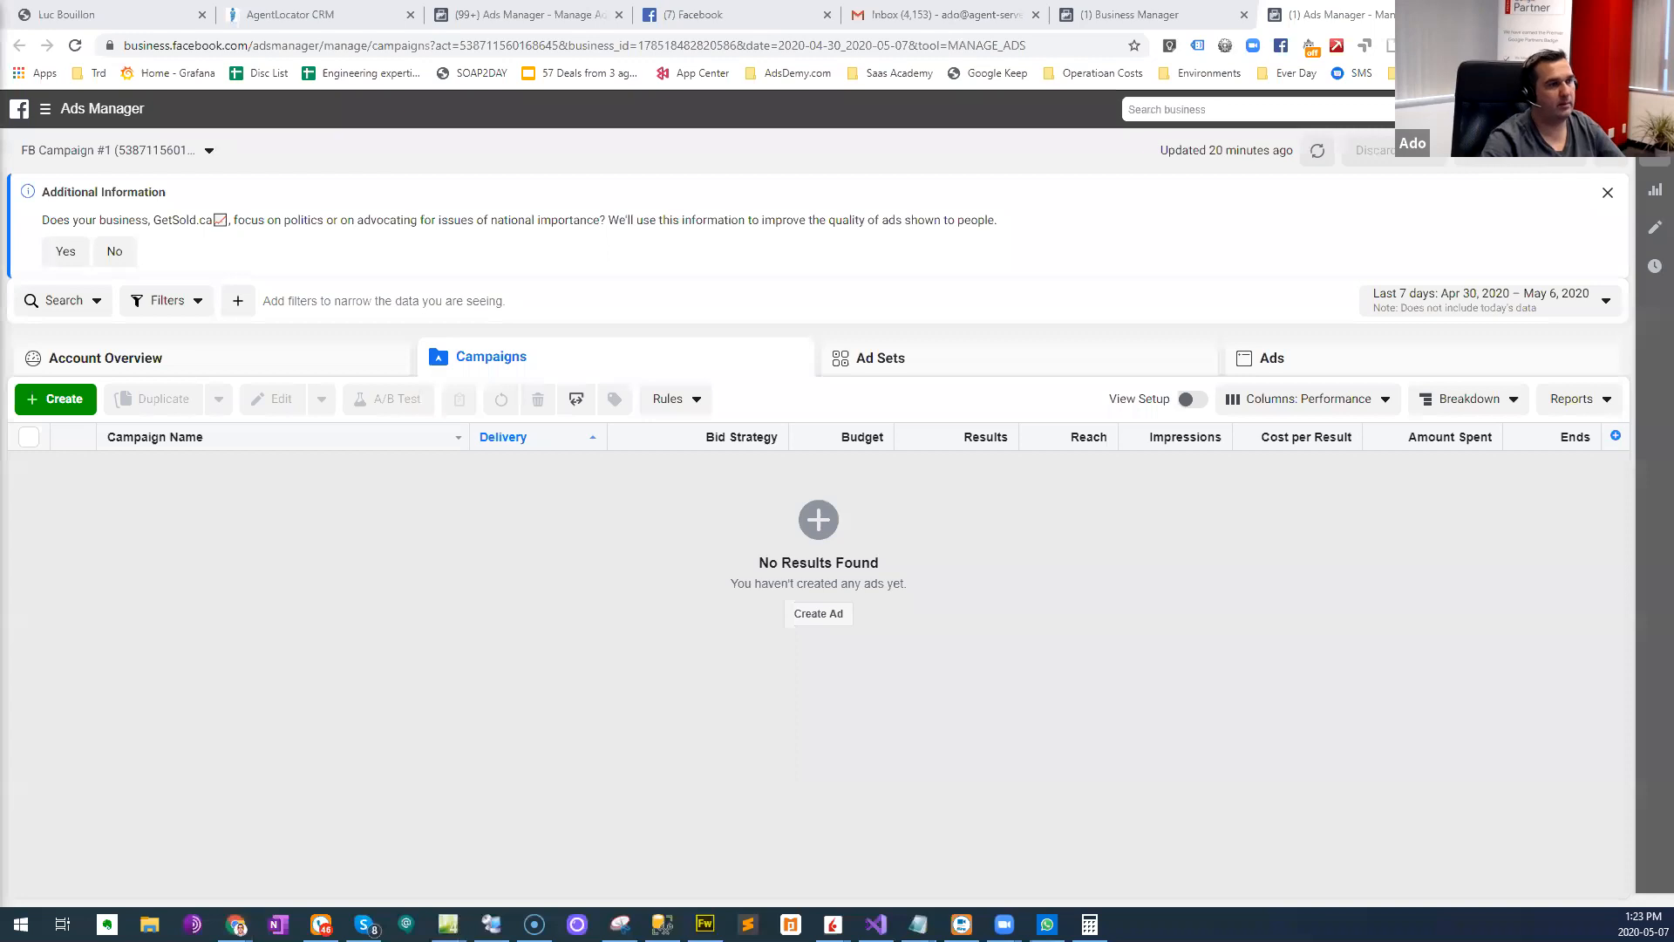
{"action": "left_click_drag", "start_coordinate": [0, 150], "coordinate": [1198, 188]}
{"action": "left_click_drag", "start_coordinate": [447, 204], "coordinate": [1003, 2]}
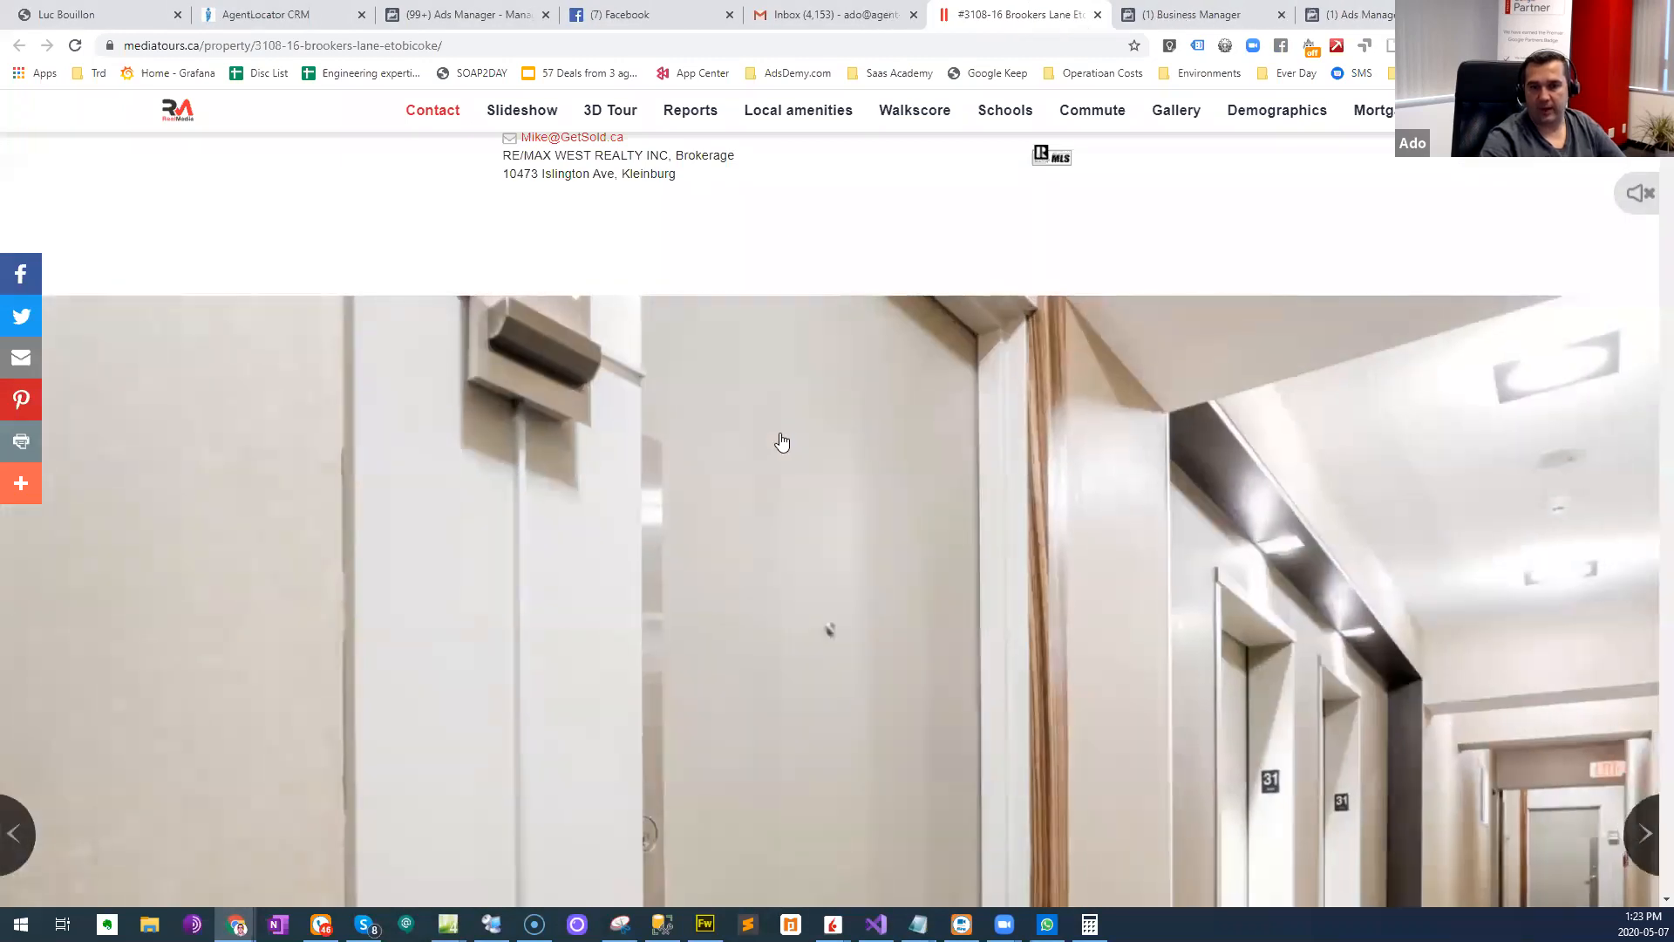
{"action": "scroll", "coordinate": [749, 458], "scroll_direction": "down", "scroll_amount": 3}
{"action": "scroll", "coordinate": [750, 458], "scroll_direction": "down", "scroll_amount": 8}
{"action": "scroll", "coordinate": [82, 590], "scroll_direction": "up", "scroll_amount": 5}
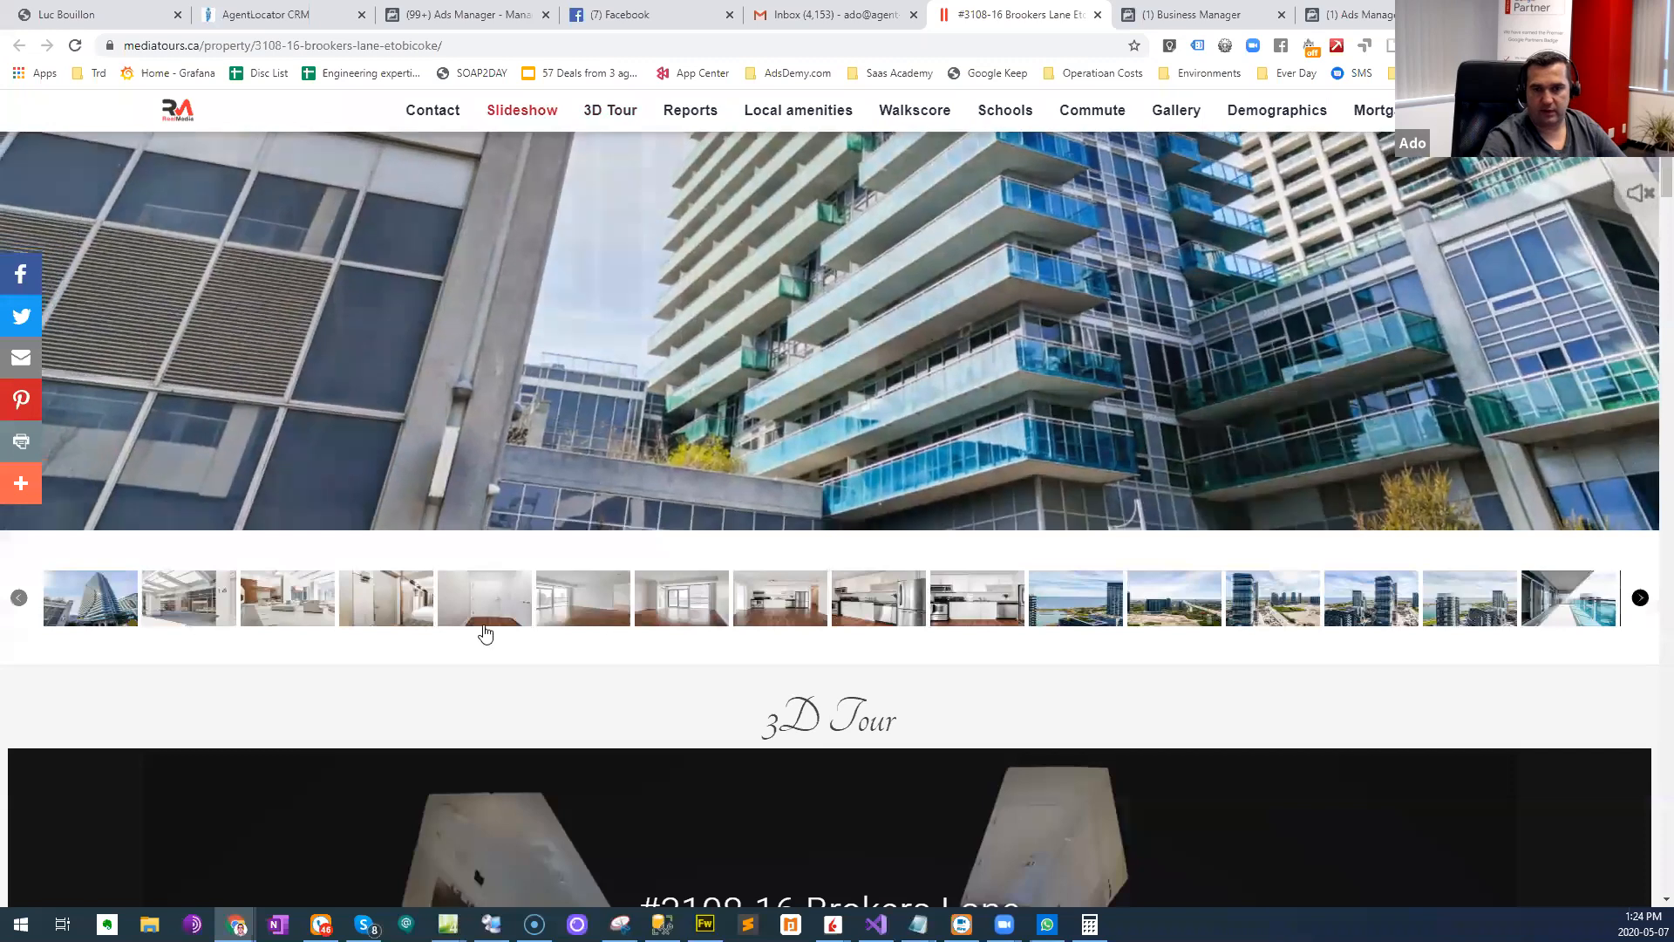
{"action": "scroll", "coordinate": [809, 639], "scroll_direction": "up", "scroll_amount": 4}
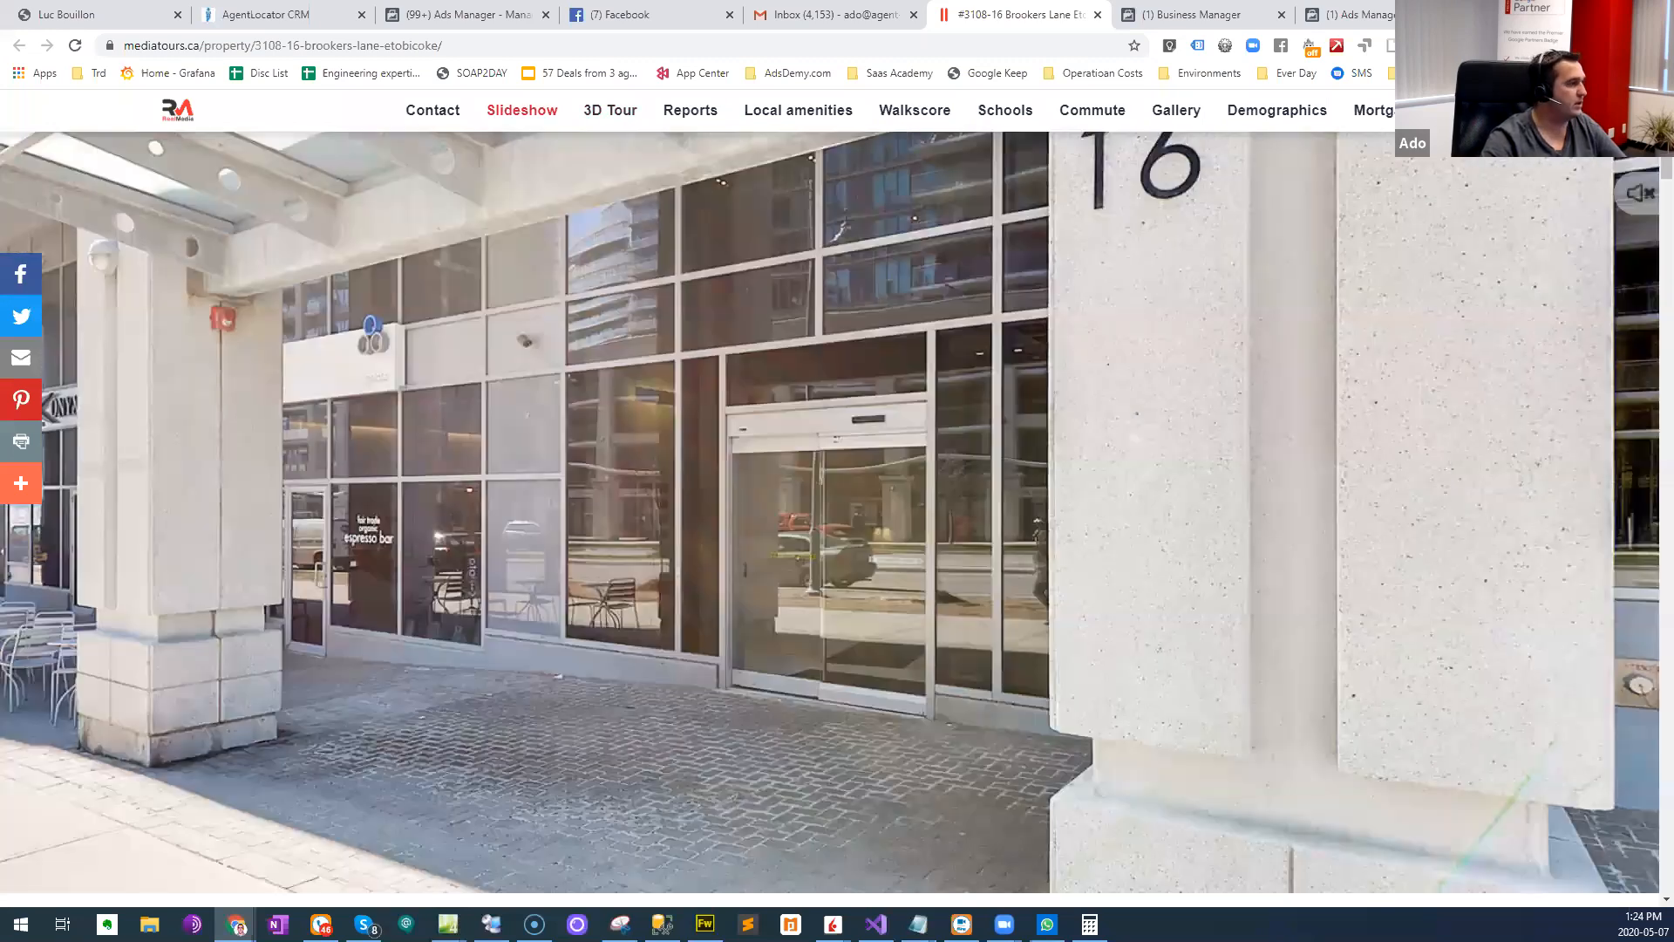
{"action": "scroll", "coordinate": [941, 360], "scroll_direction": "up", "scroll_amount": 3}
{"action": "scroll", "coordinate": [941, 360], "scroll_direction": "down", "scroll_amount": 2}
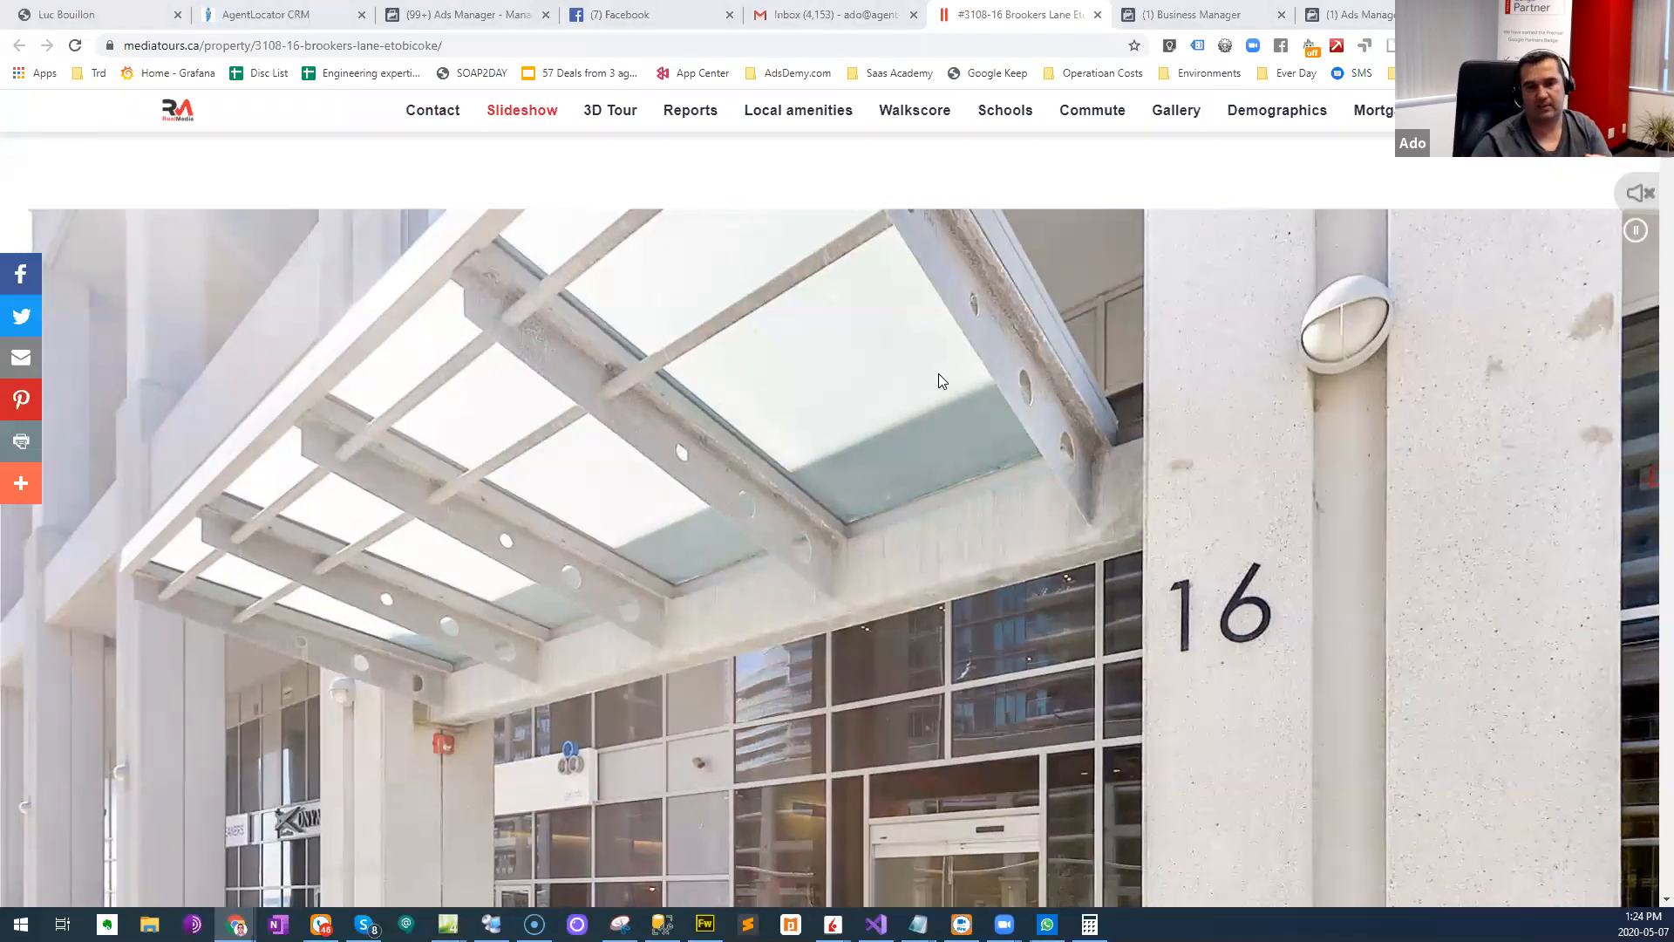
{"action": "scroll", "coordinate": [968, 454], "scroll_direction": "down", "scroll_amount": 5}
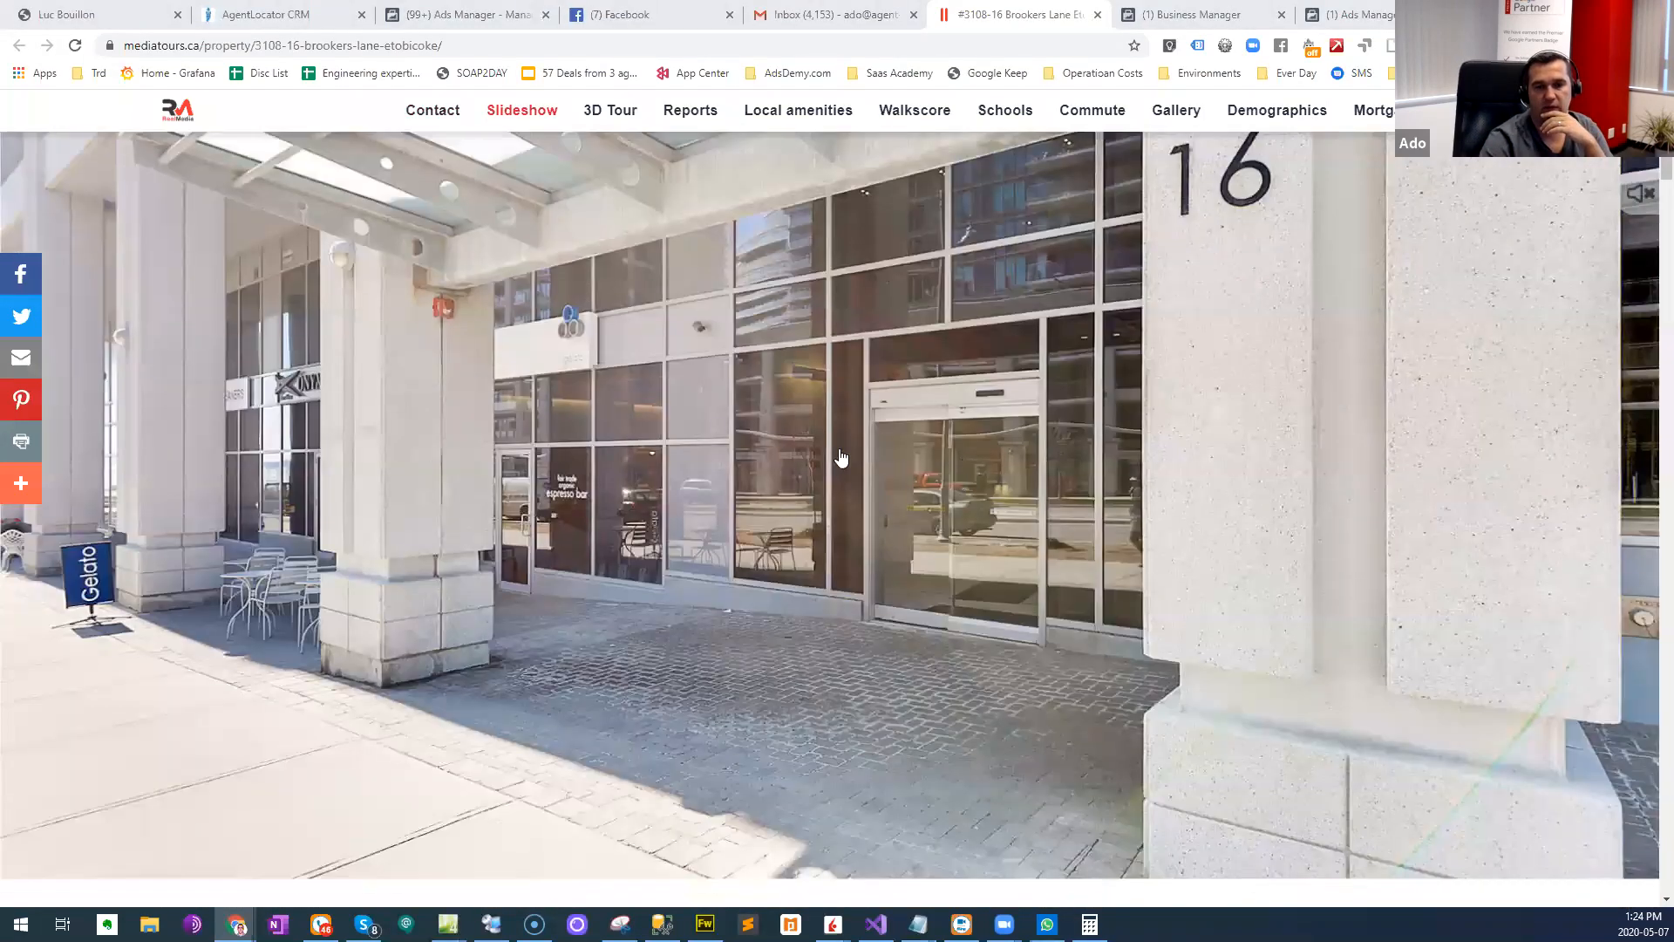
{"action": "scroll", "coordinate": [442, 462], "scroll_direction": "down", "scroll_amount": 6}
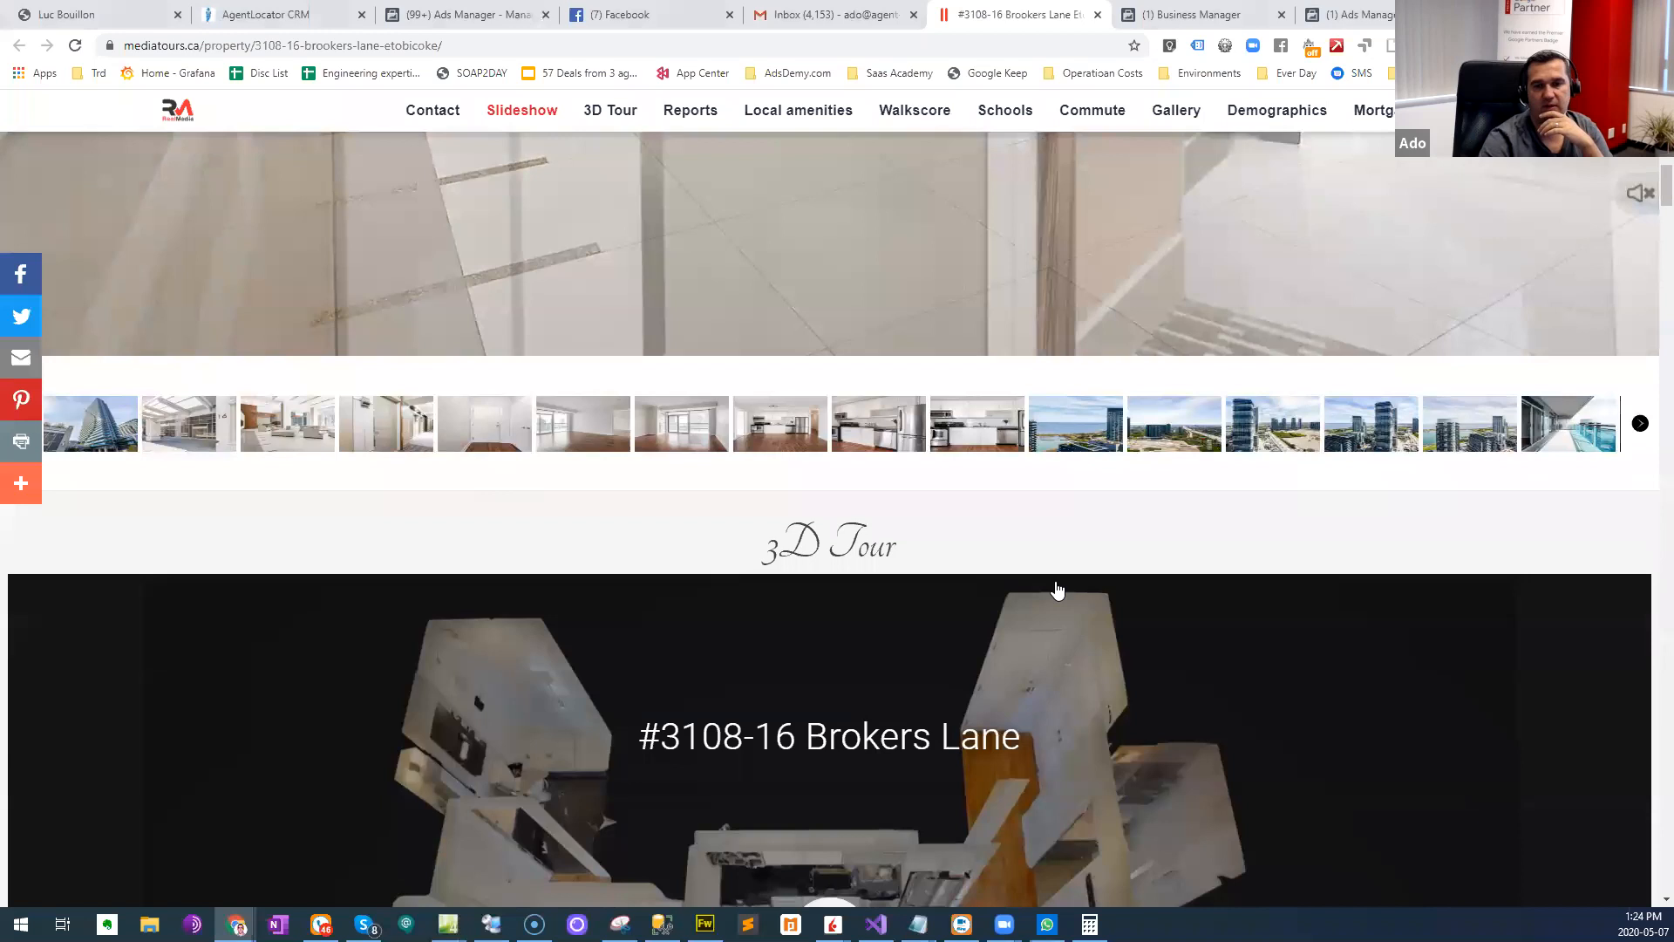
{"action": "scroll", "coordinate": [1604, 477], "scroll_direction": "up", "scroll_amount": 1}
{"action": "scroll", "coordinate": [1126, 490], "scroll_direction": "up", "scroll_amount": 3}
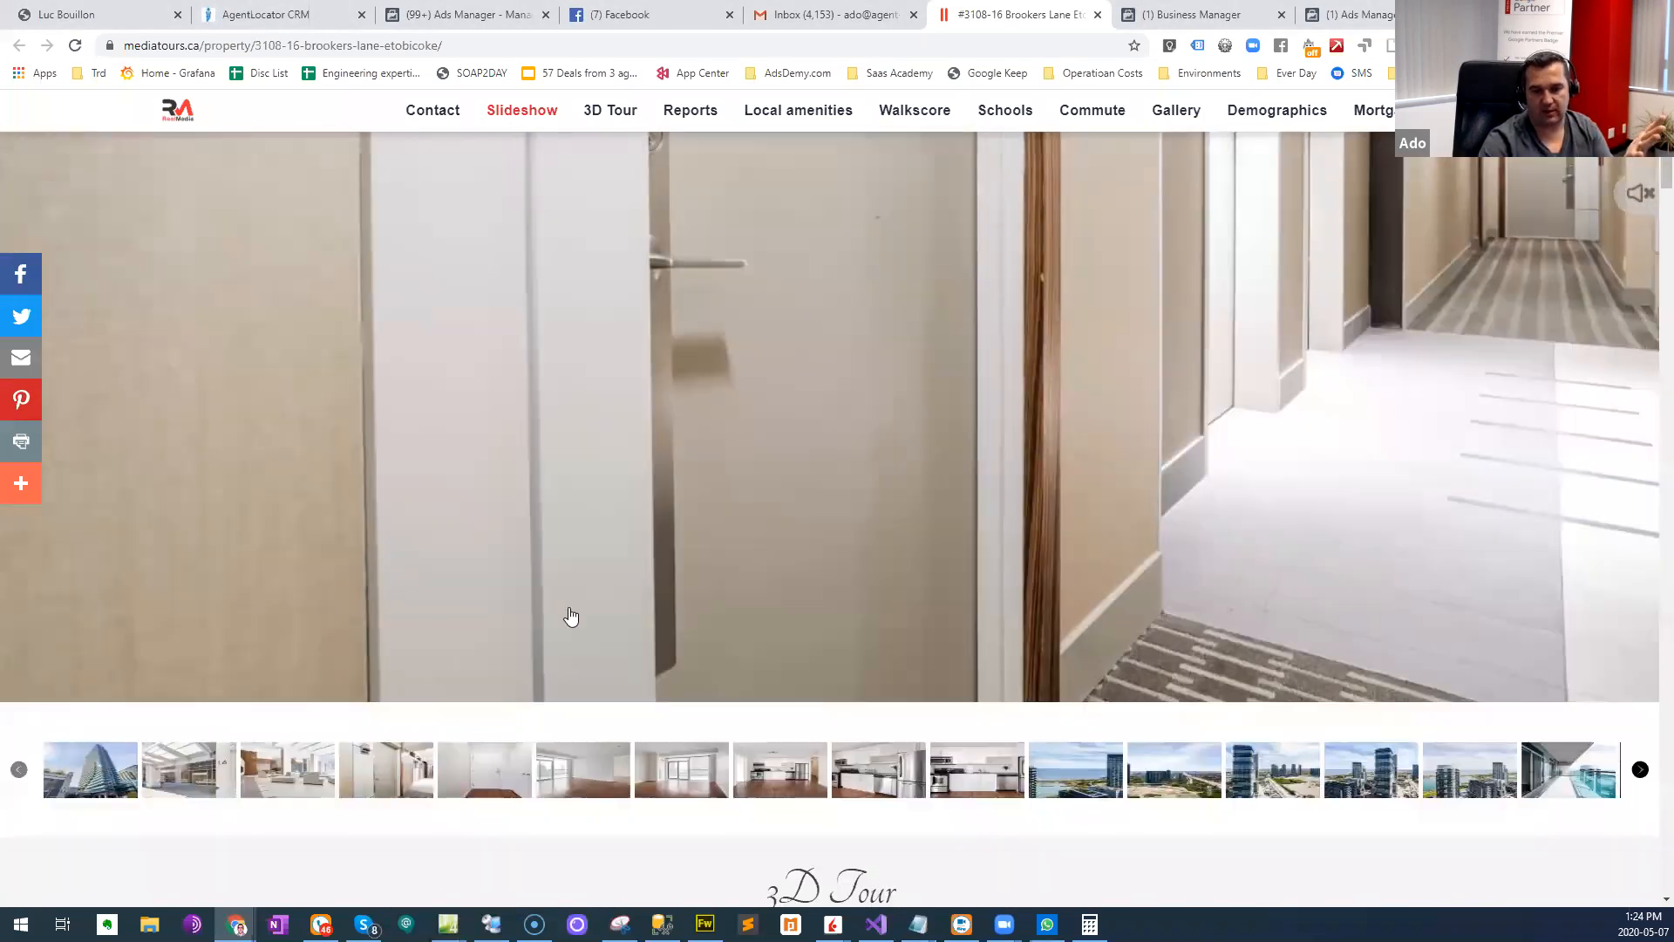
{"action": "scroll", "coordinate": [816, 455], "scroll_direction": "up", "scroll_amount": 3}
{"action": "scroll", "coordinate": [809, 418], "scroll_direction": "down", "scroll_amount": 5}
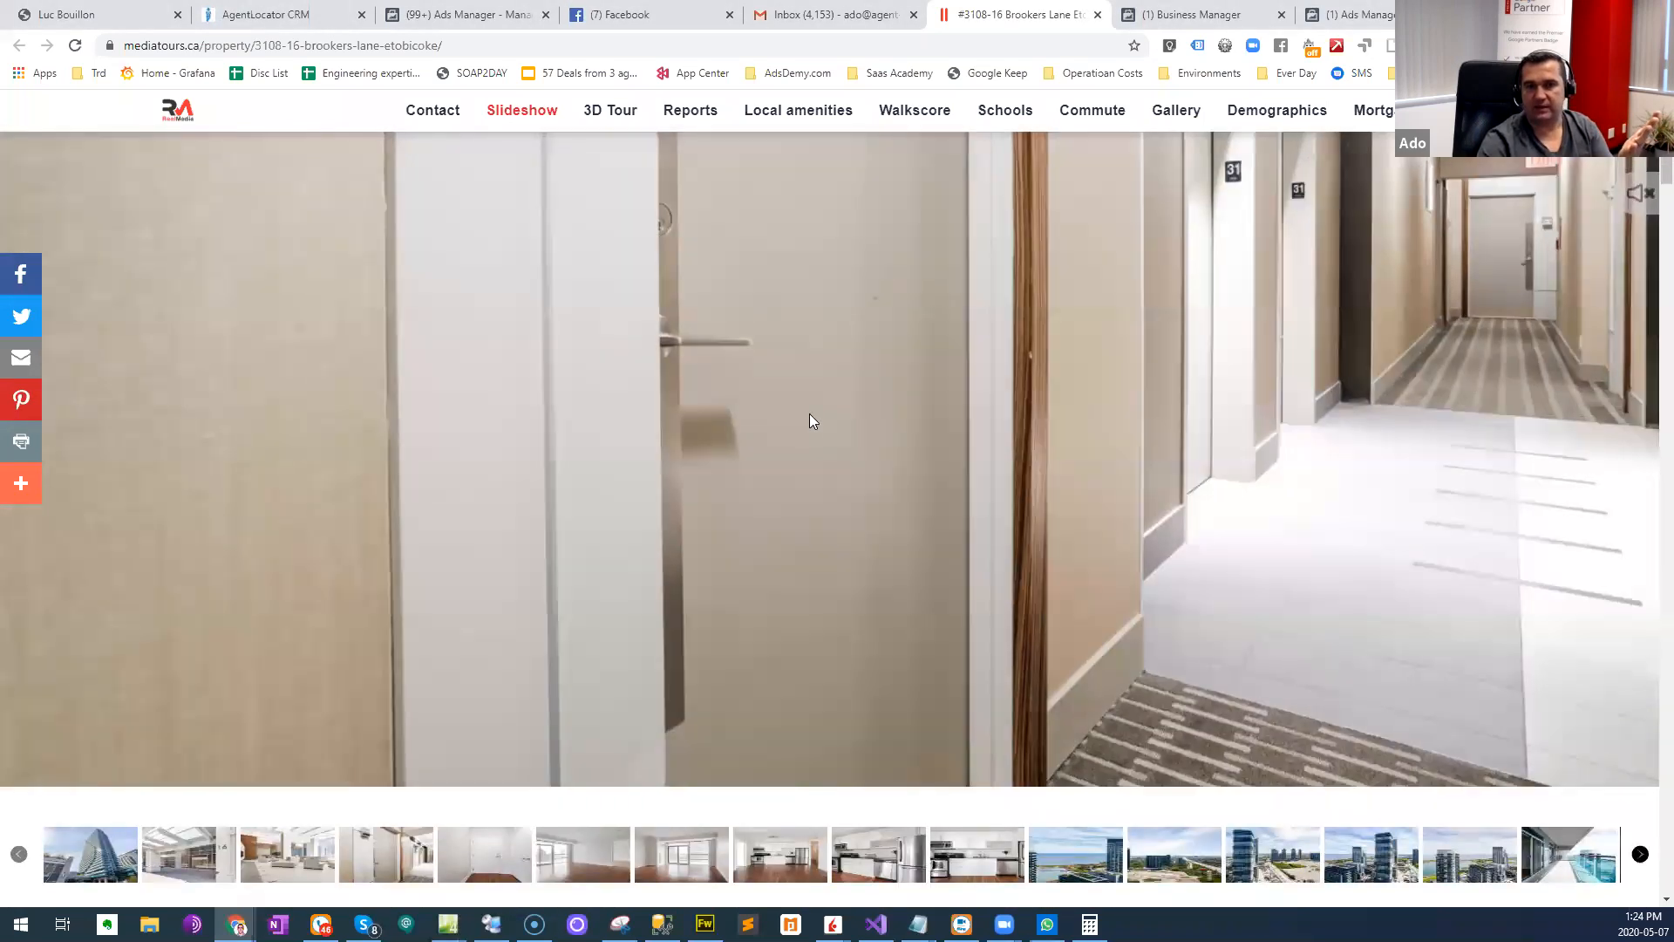
{"action": "scroll", "coordinate": [1070, 624], "scroll_direction": "up", "scroll_amount": 6}
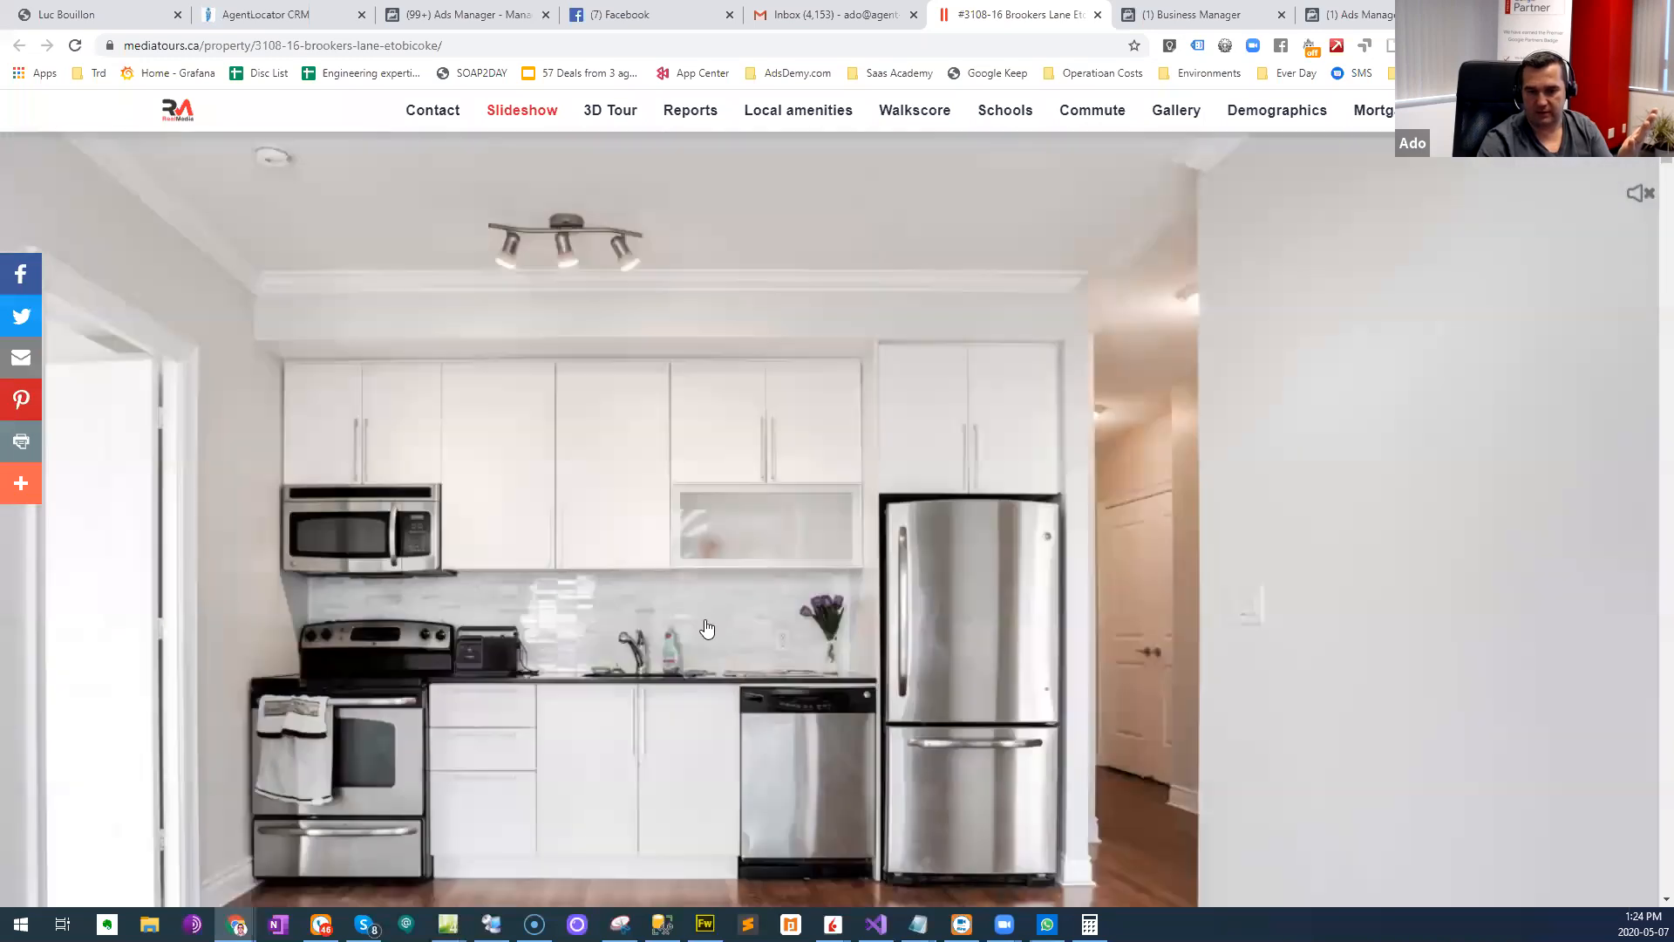
{"action": "scroll", "coordinate": [1136, 608], "scroll_direction": "down", "scroll_amount": 5}
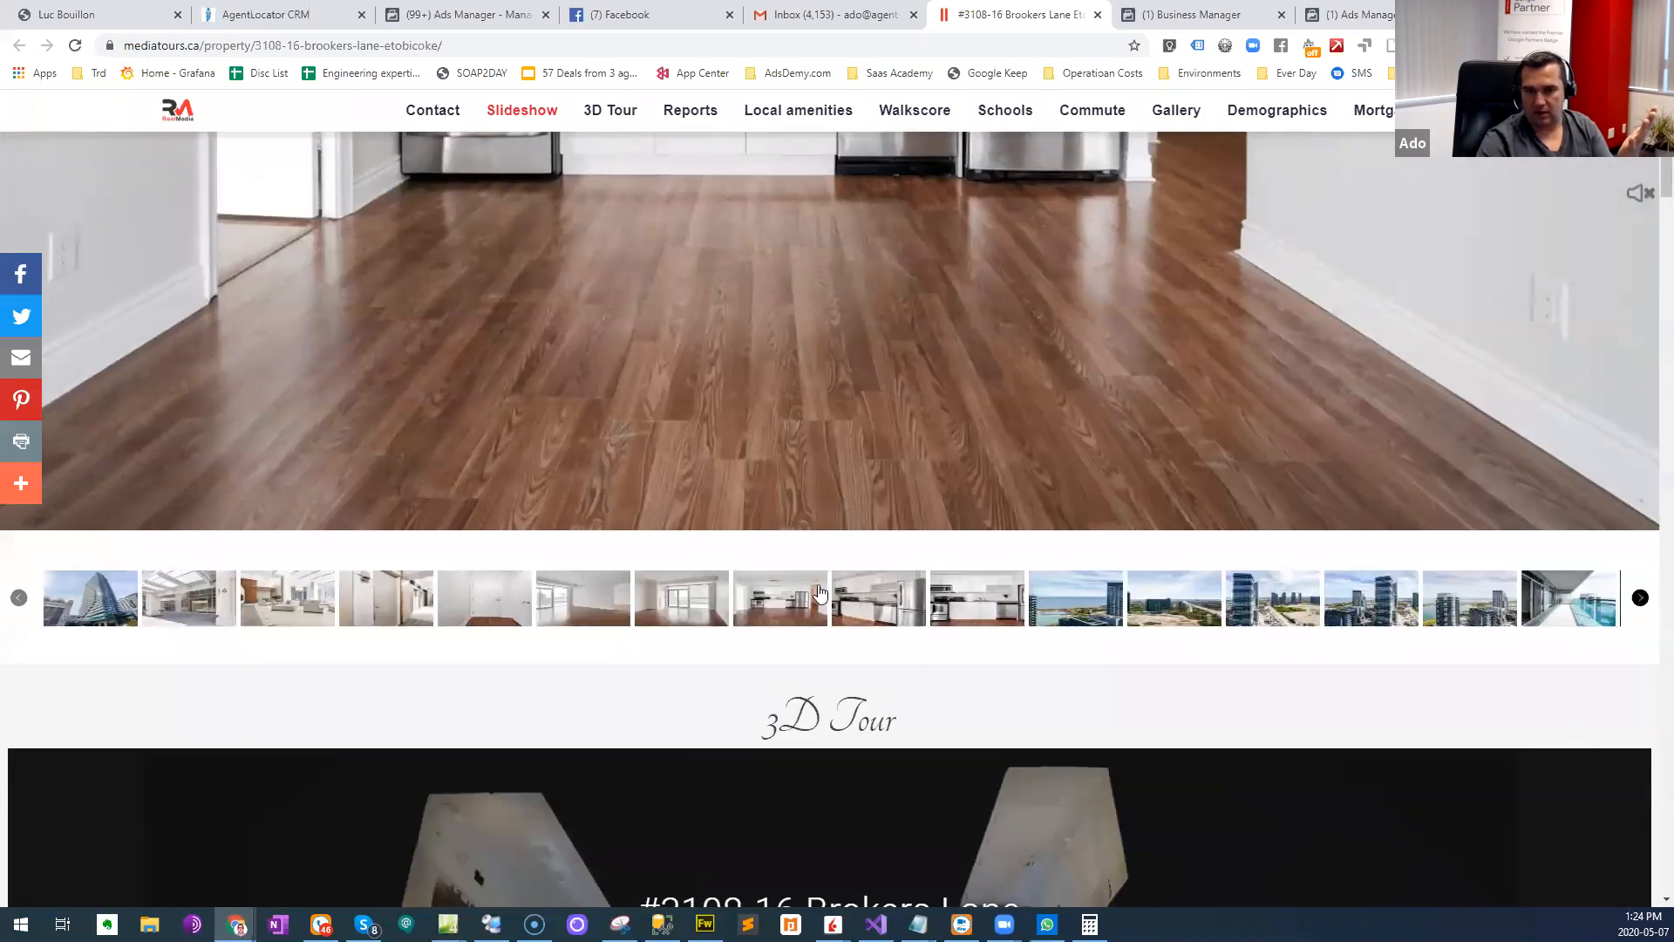
{"action": "scroll", "coordinate": [626, 335], "scroll_direction": "up", "scroll_amount": 5}
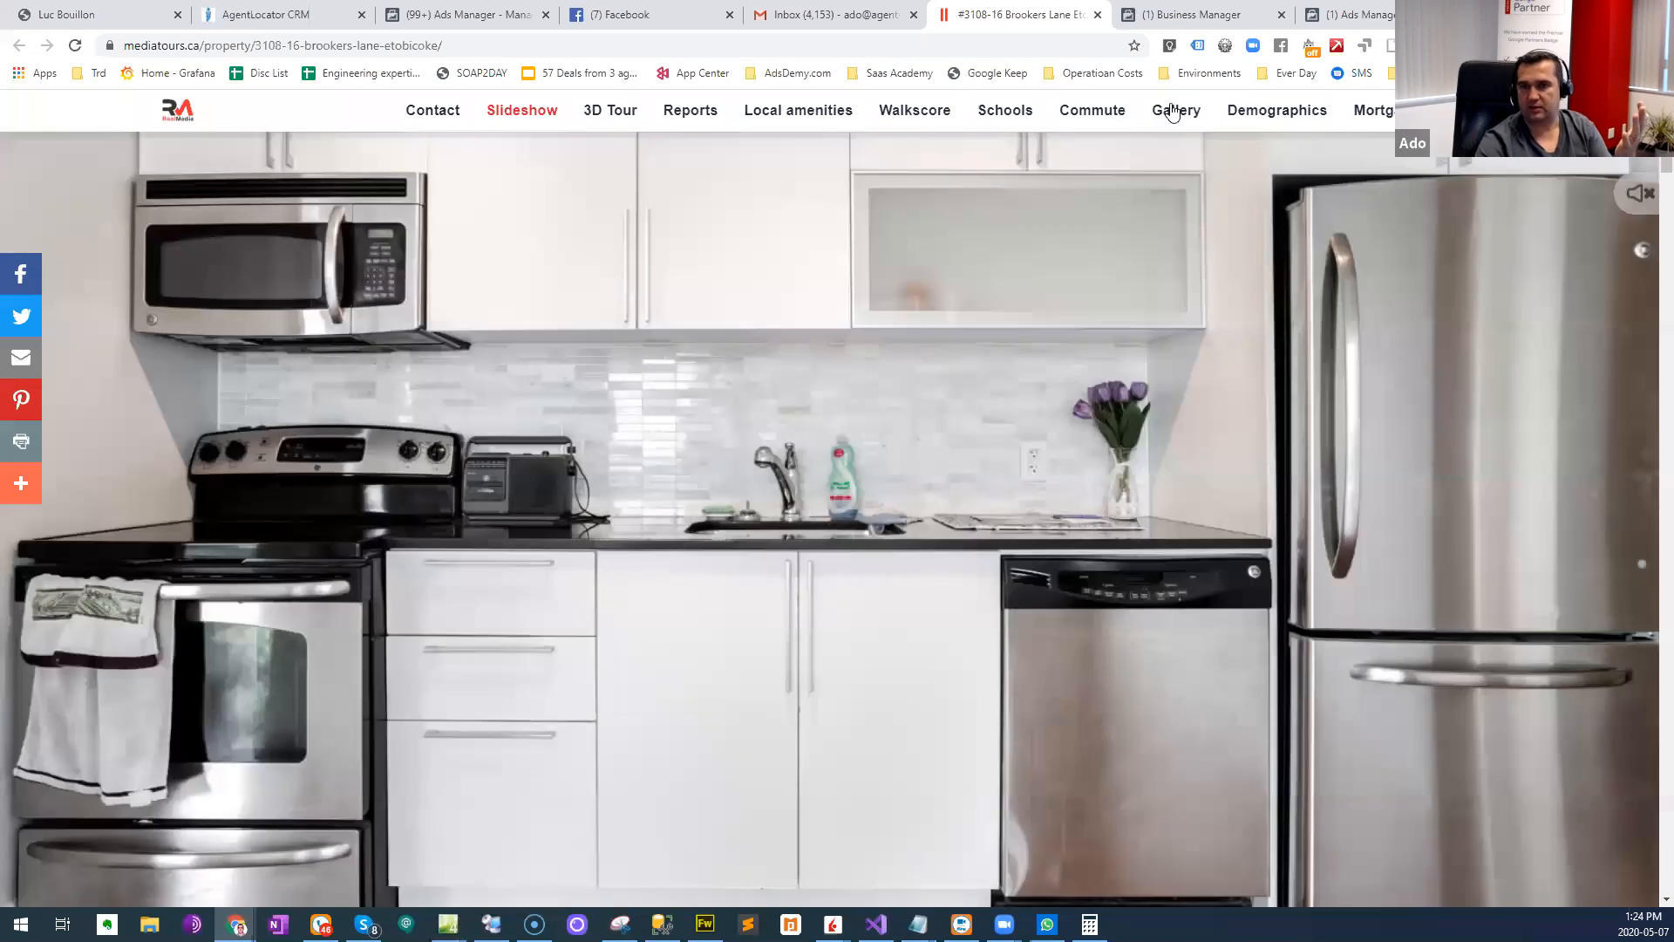
- Open the property tour's Gallery and examine its interior, skyline and amenity photos down to the Demographics section
{"action": "scroll", "coordinate": [320, 552], "scroll_direction": "up", "scroll_amount": 3}
{"action": "scroll", "coordinate": [308, 547], "scroll_direction": "down", "scroll_amount": 15}
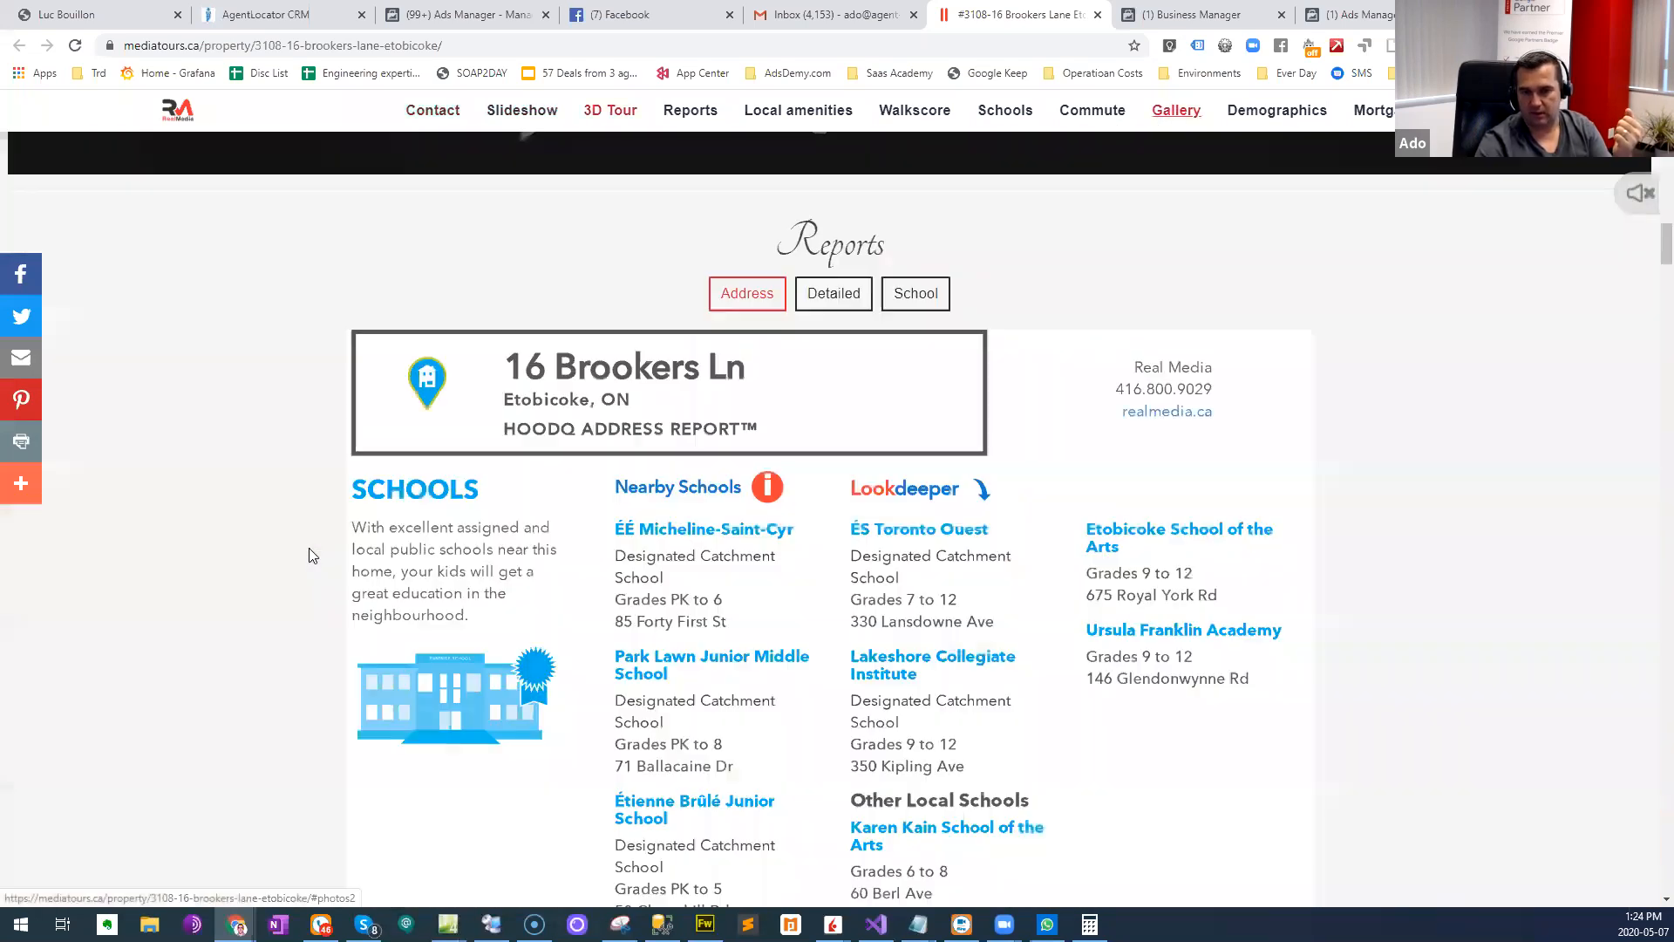
{"action": "scroll", "coordinate": [309, 556], "scroll_direction": "down", "scroll_amount": 15}
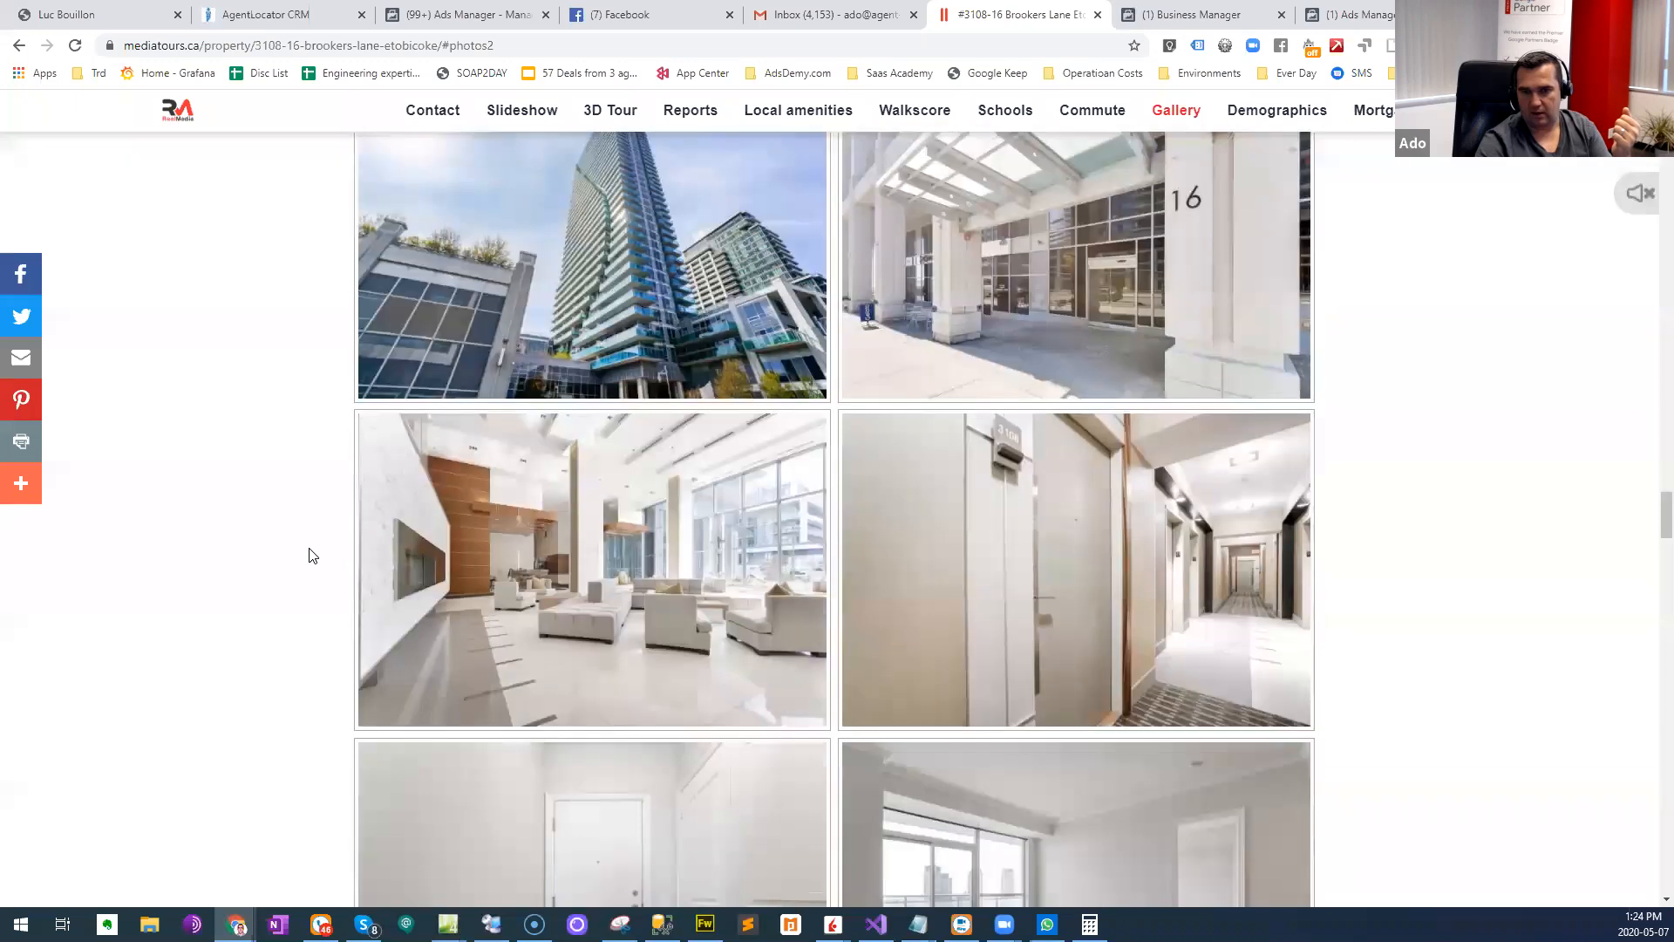
{"action": "scroll", "coordinate": [309, 557], "scroll_direction": "down", "scroll_amount": 15}
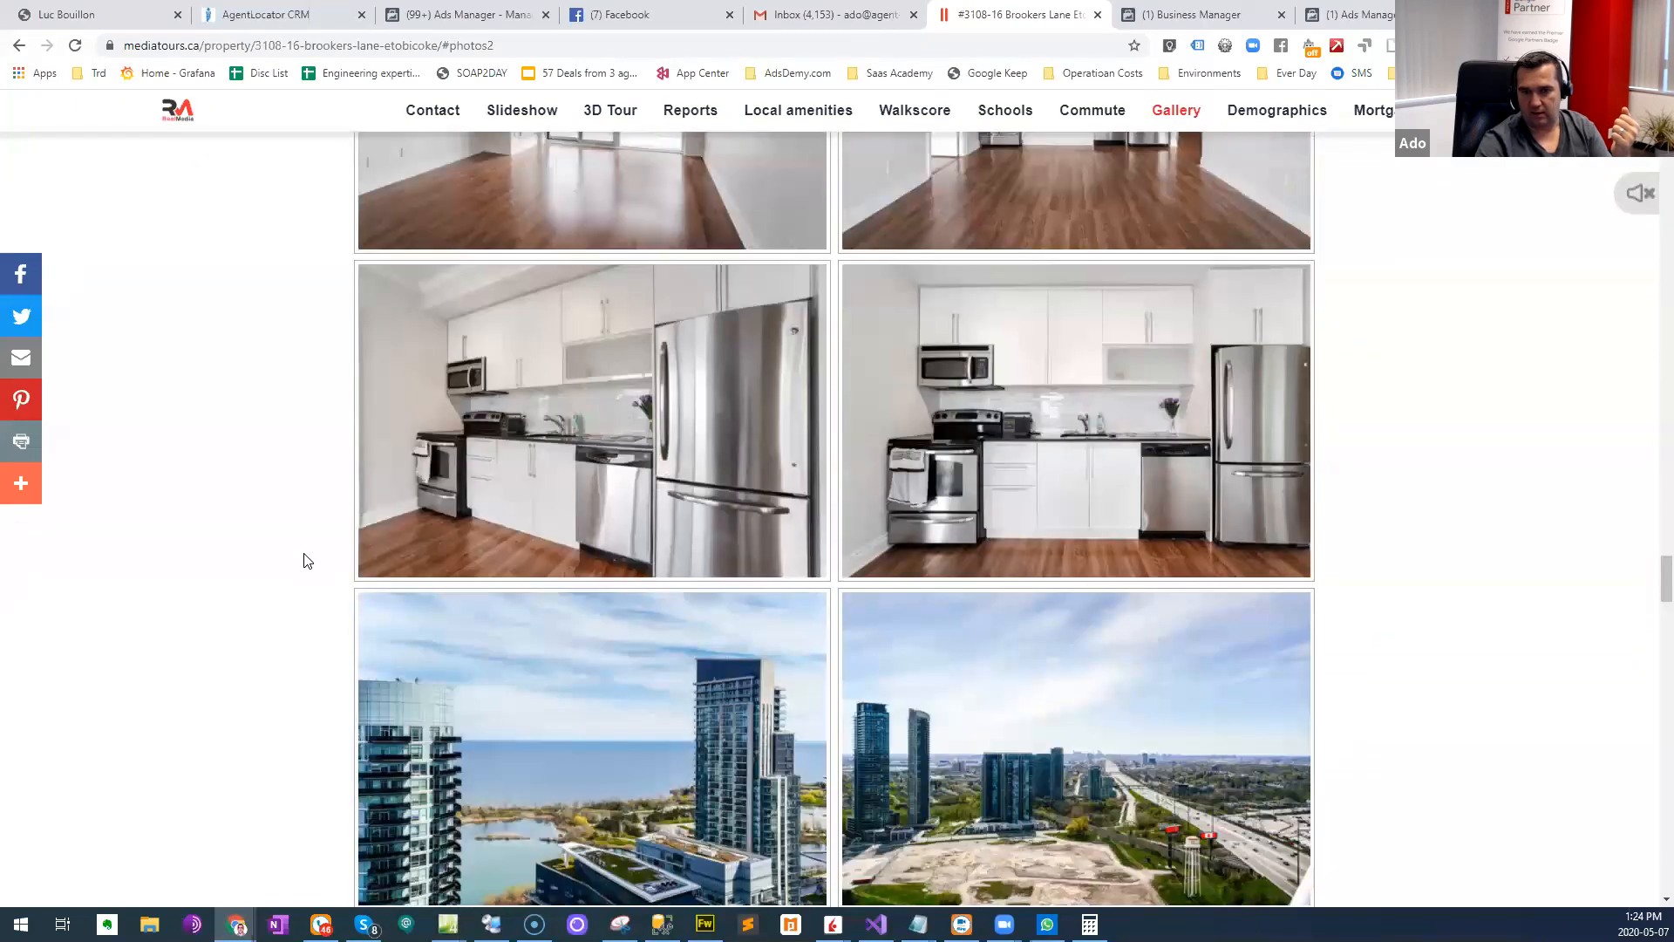
{"action": "scroll", "coordinate": [304, 559], "scroll_direction": "down", "scroll_amount": 9}
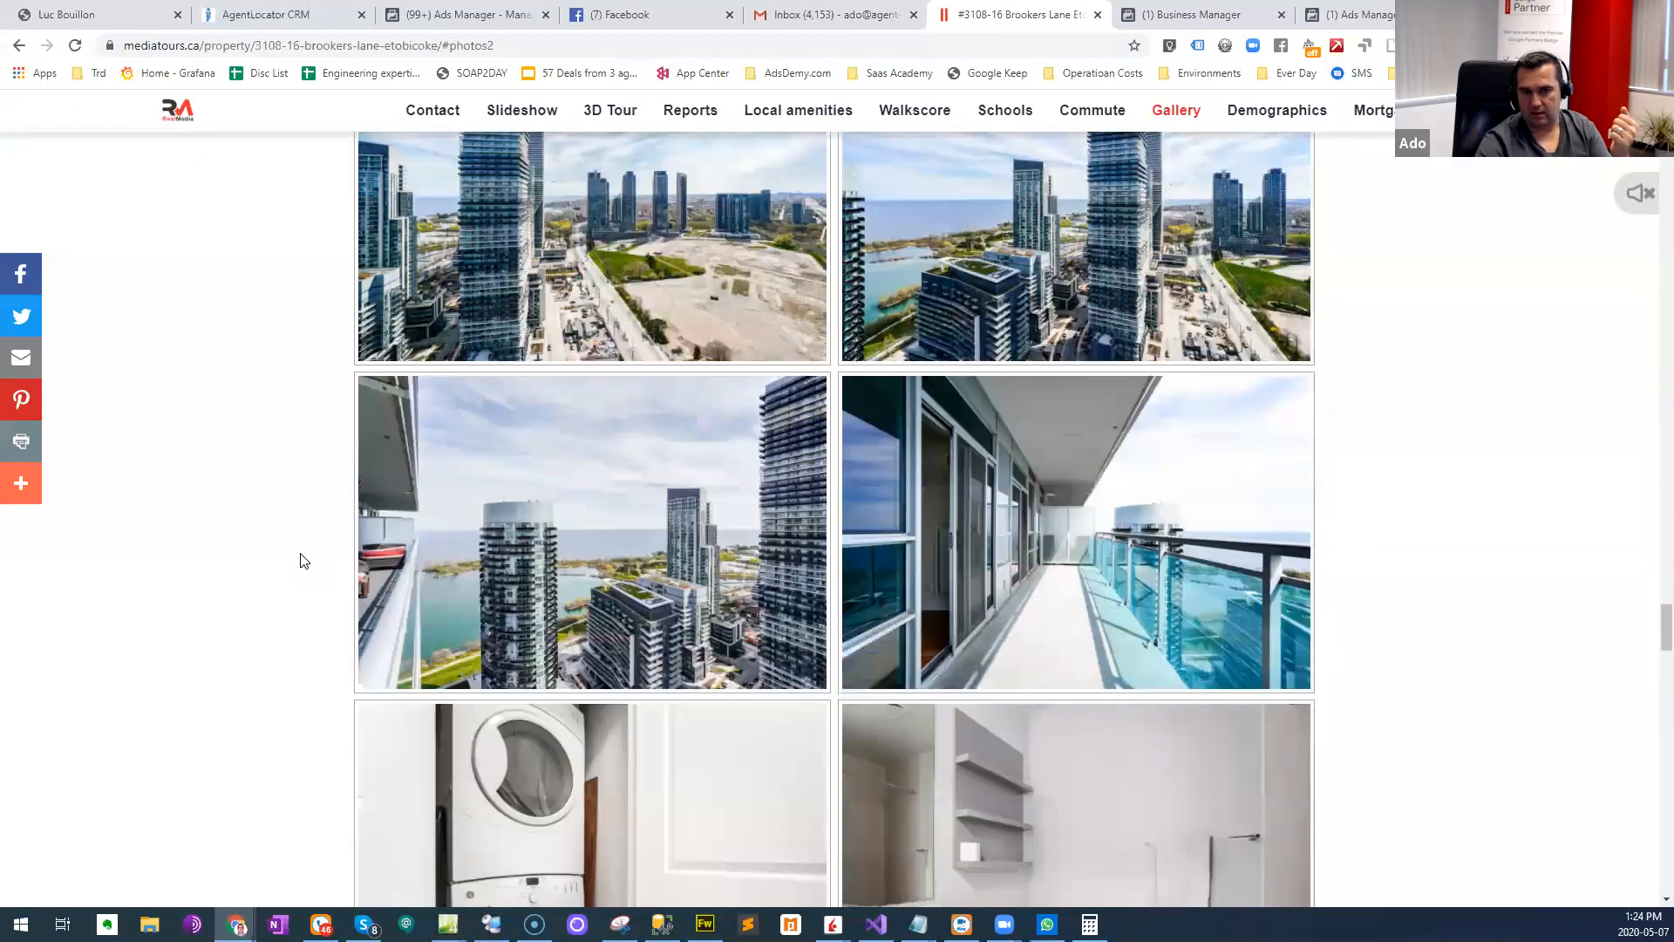
{"action": "scroll", "coordinate": [302, 558], "scroll_direction": "down", "scroll_amount": 18}
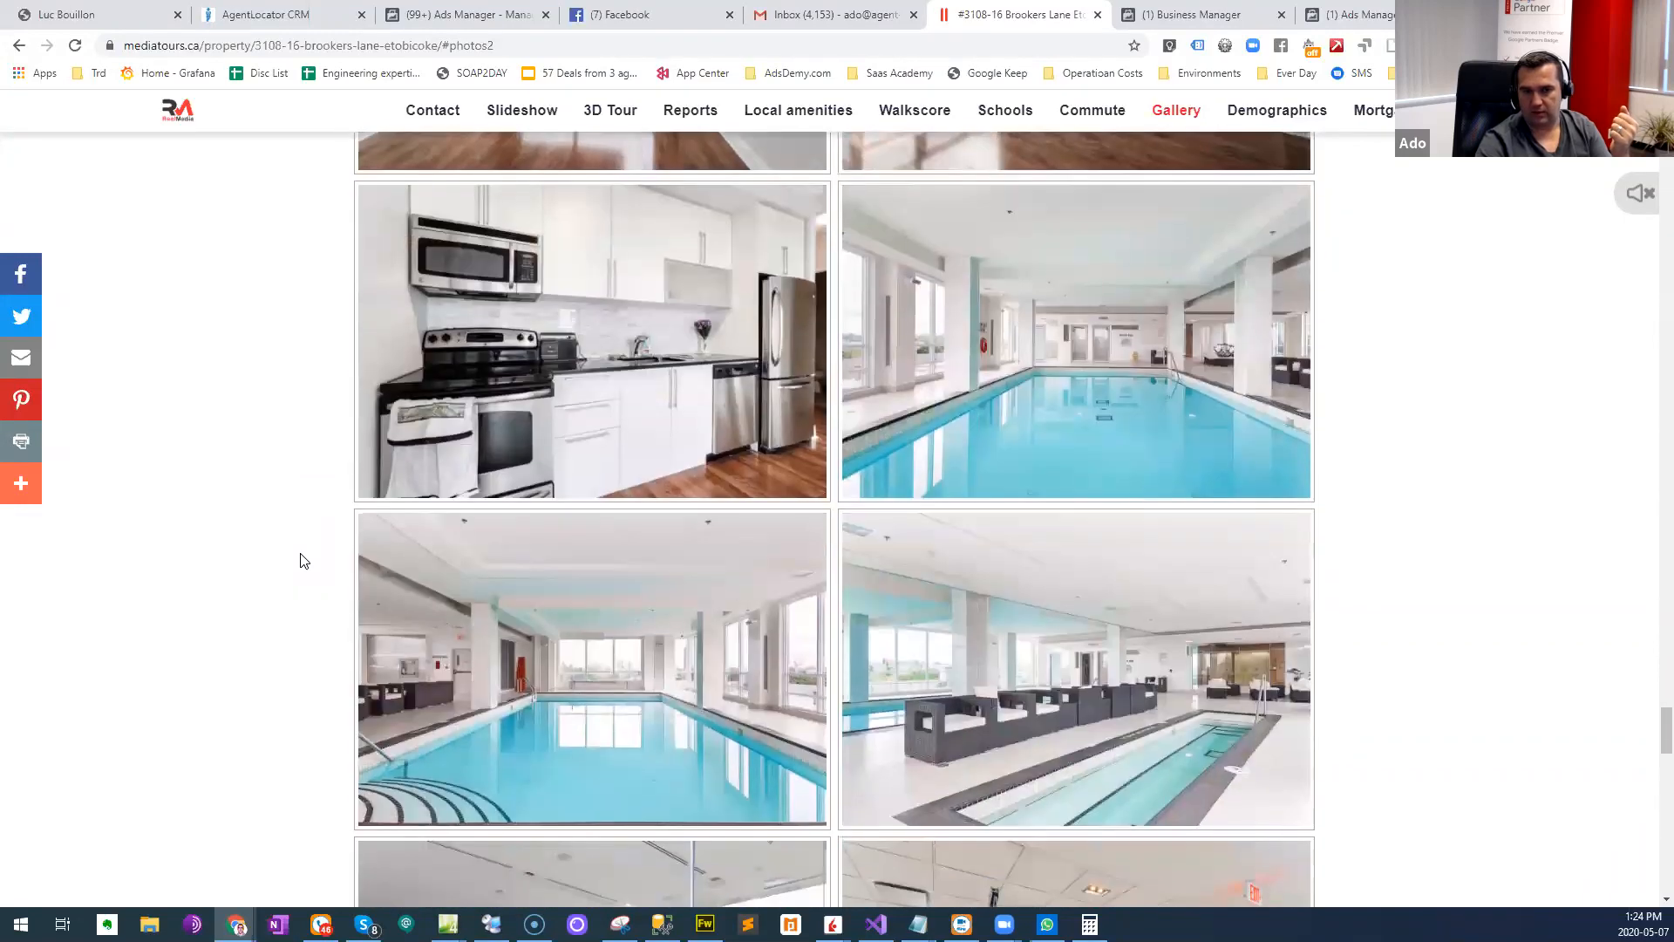
{"action": "scroll", "coordinate": [301, 563], "scroll_direction": "down", "scroll_amount": 7}
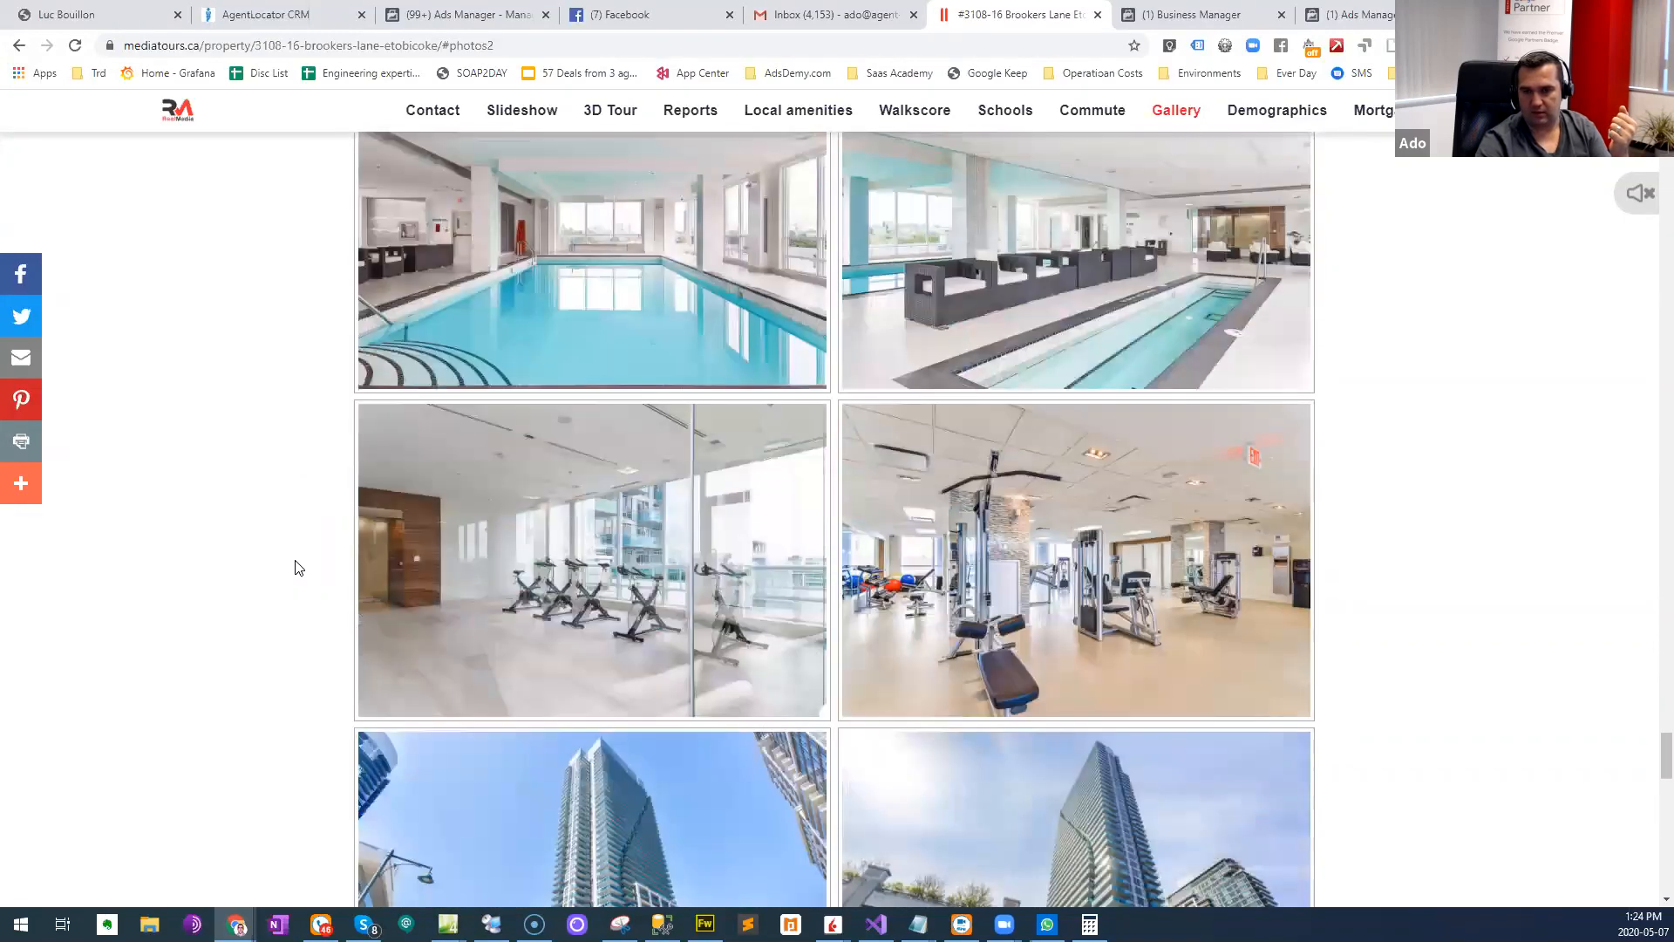
{"action": "scroll", "coordinate": [297, 568], "scroll_direction": "down", "scroll_amount": 6}
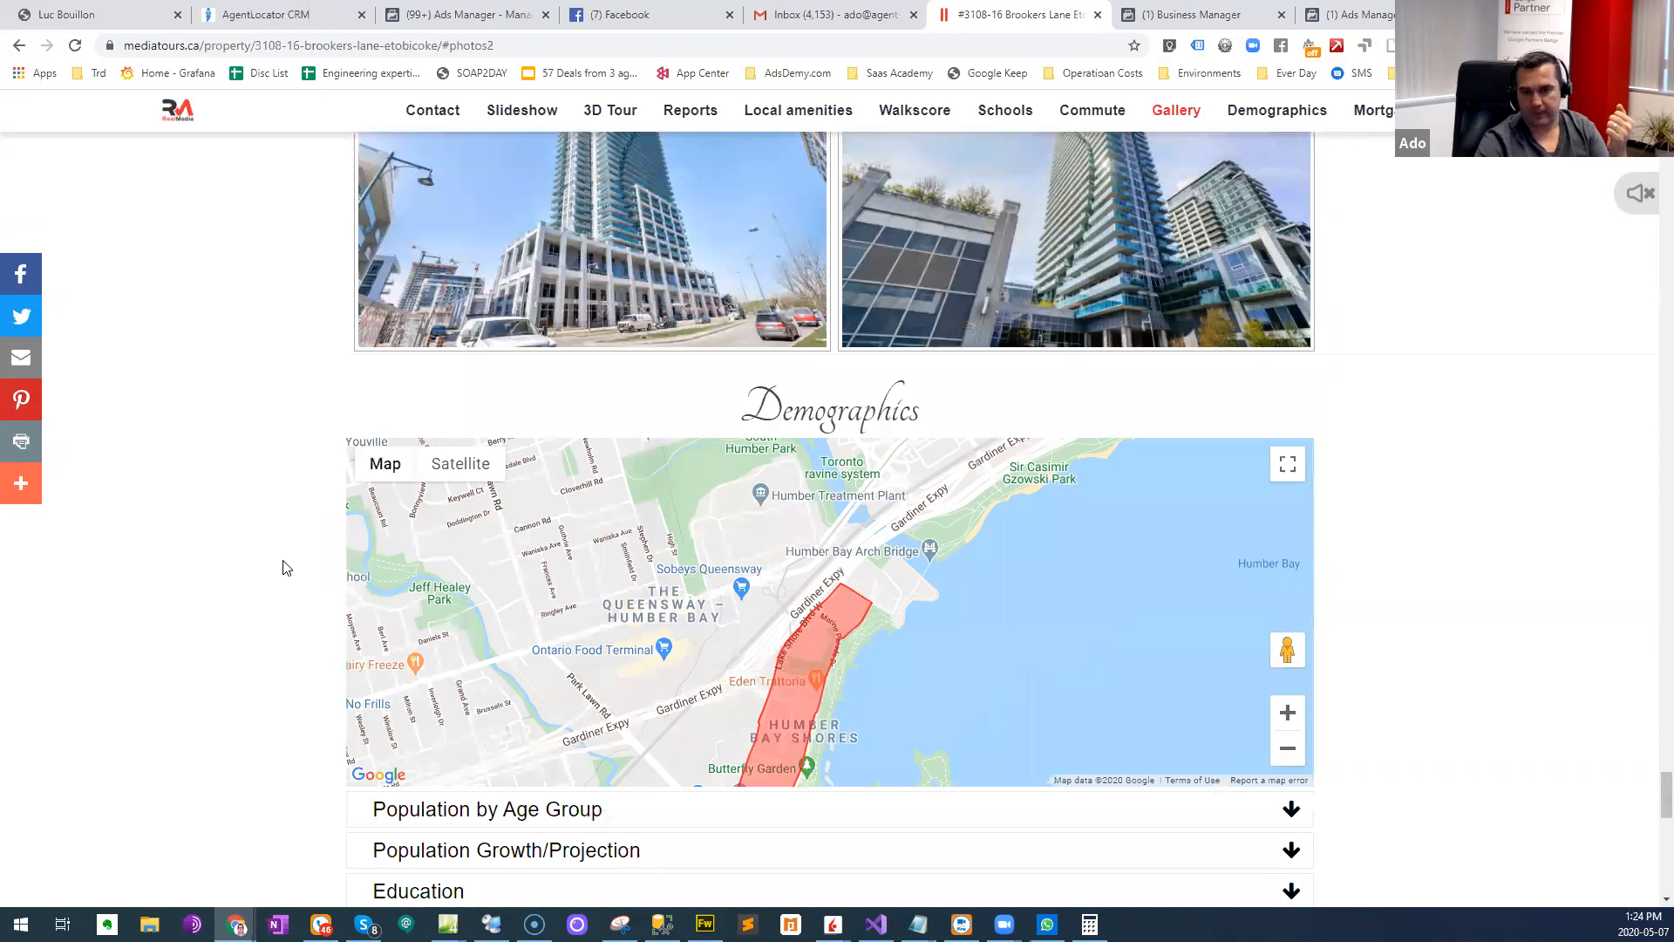
- Enlarge the angled kitchen photo from the gallery, save it as 1577982.jpg in Downloads > For FB, and return to the gallery
{"action": "scroll", "coordinate": [287, 567], "scroll_direction": "up", "scroll_amount": 8}
{"action": "scroll", "coordinate": [283, 572], "scroll_direction": "up", "scroll_amount": 8}
{"action": "scroll", "coordinate": [278, 579], "scroll_direction": "up", "scroll_amount": 13}
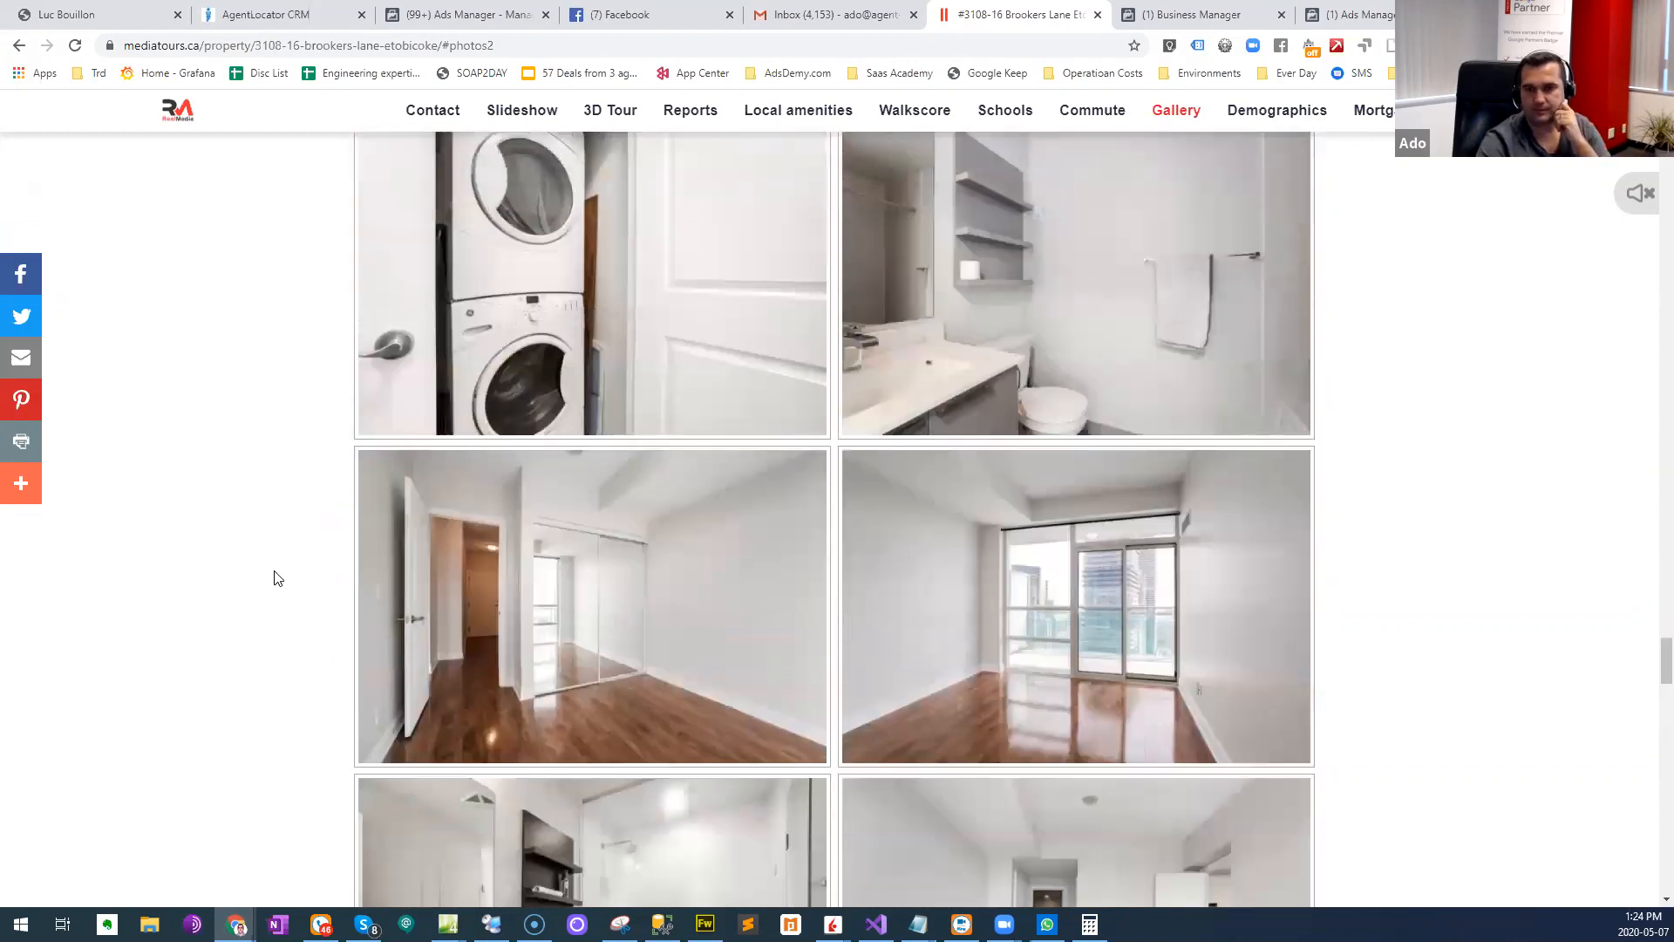
{"action": "scroll", "coordinate": [277, 580], "scroll_direction": "up", "scroll_amount": 12}
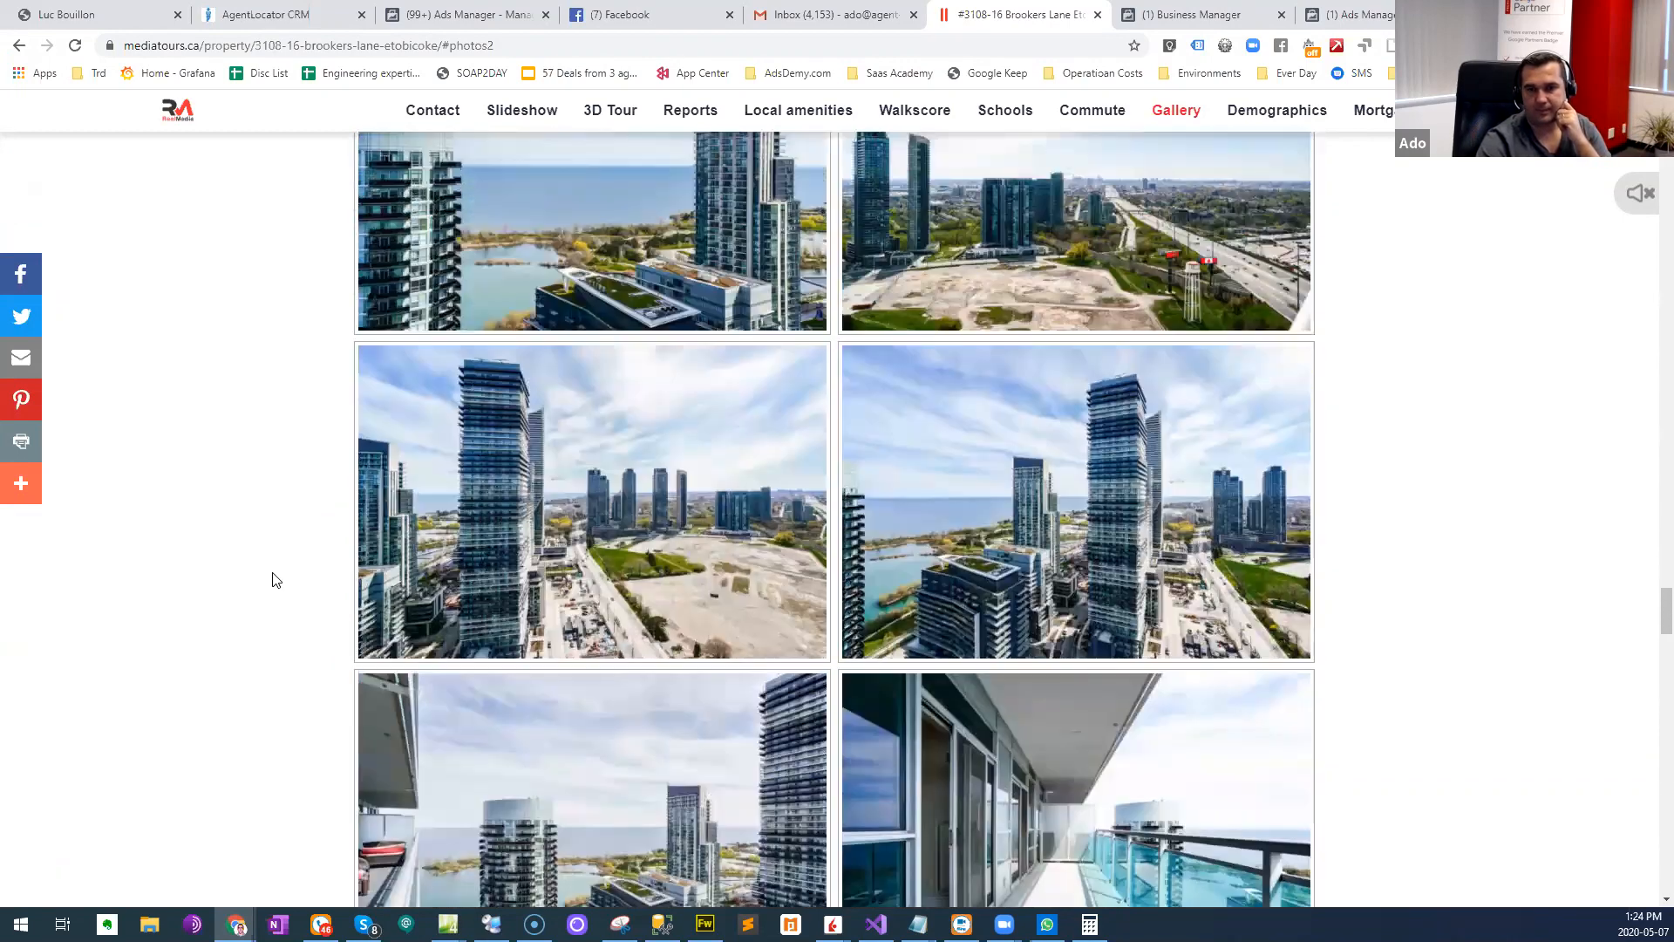
{"action": "scroll", "coordinate": [275, 580], "scroll_direction": "up", "scroll_amount": 2}
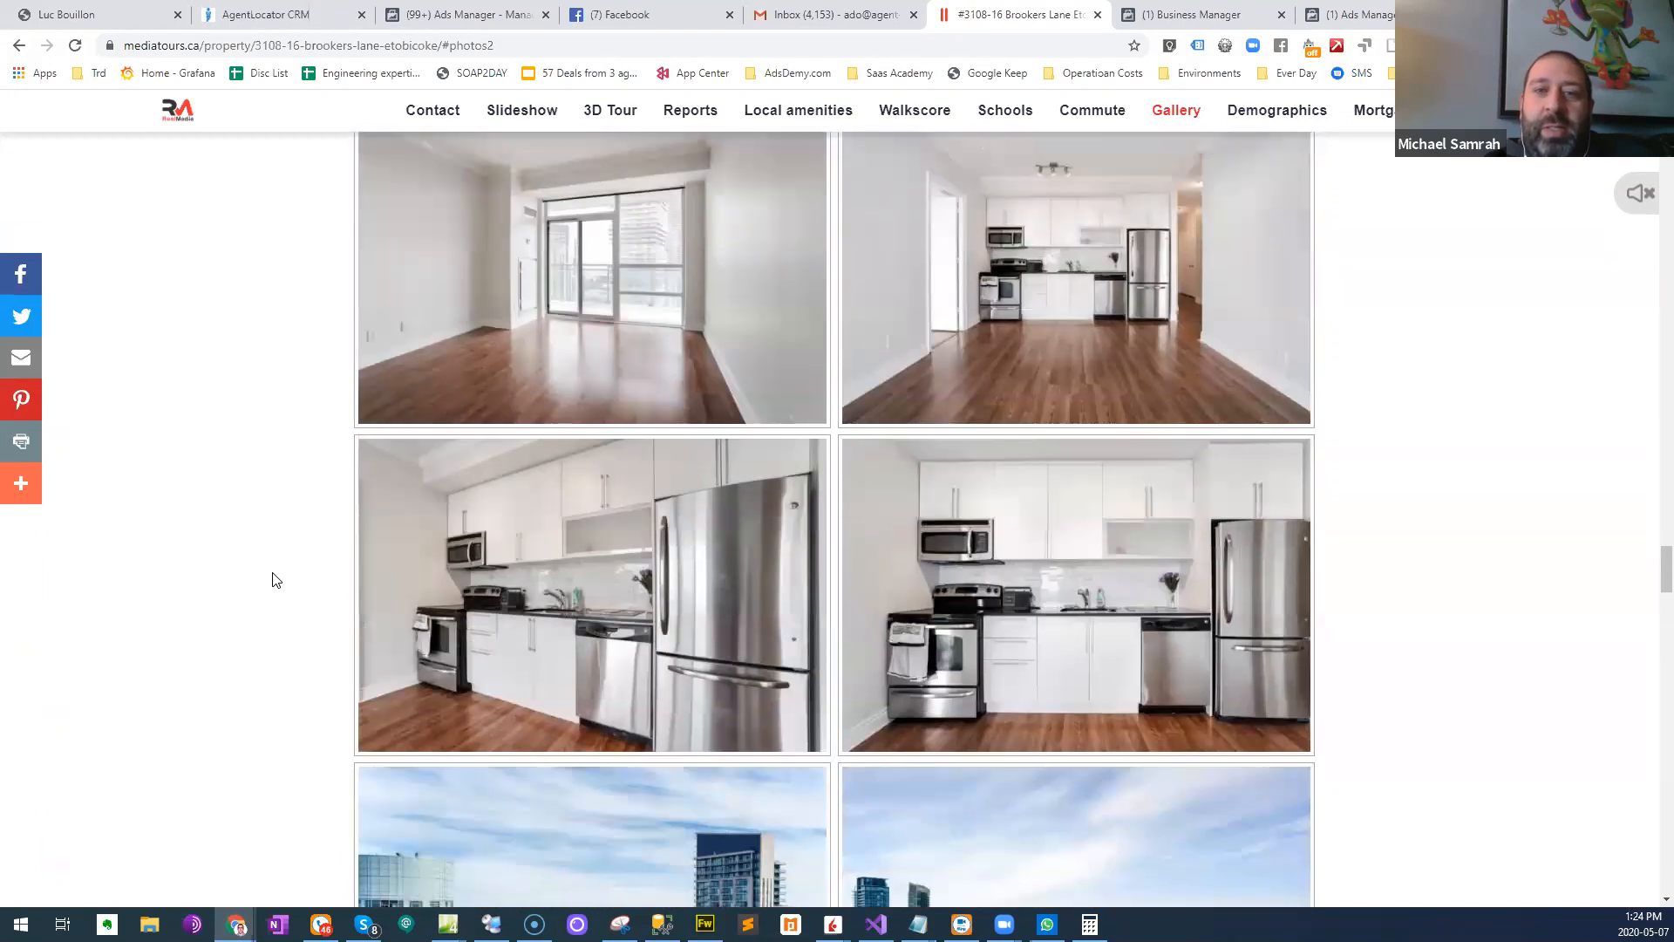
{"action": "scroll", "coordinate": [276, 580], "scroll_direction": "up", "scroll_amount": 1}
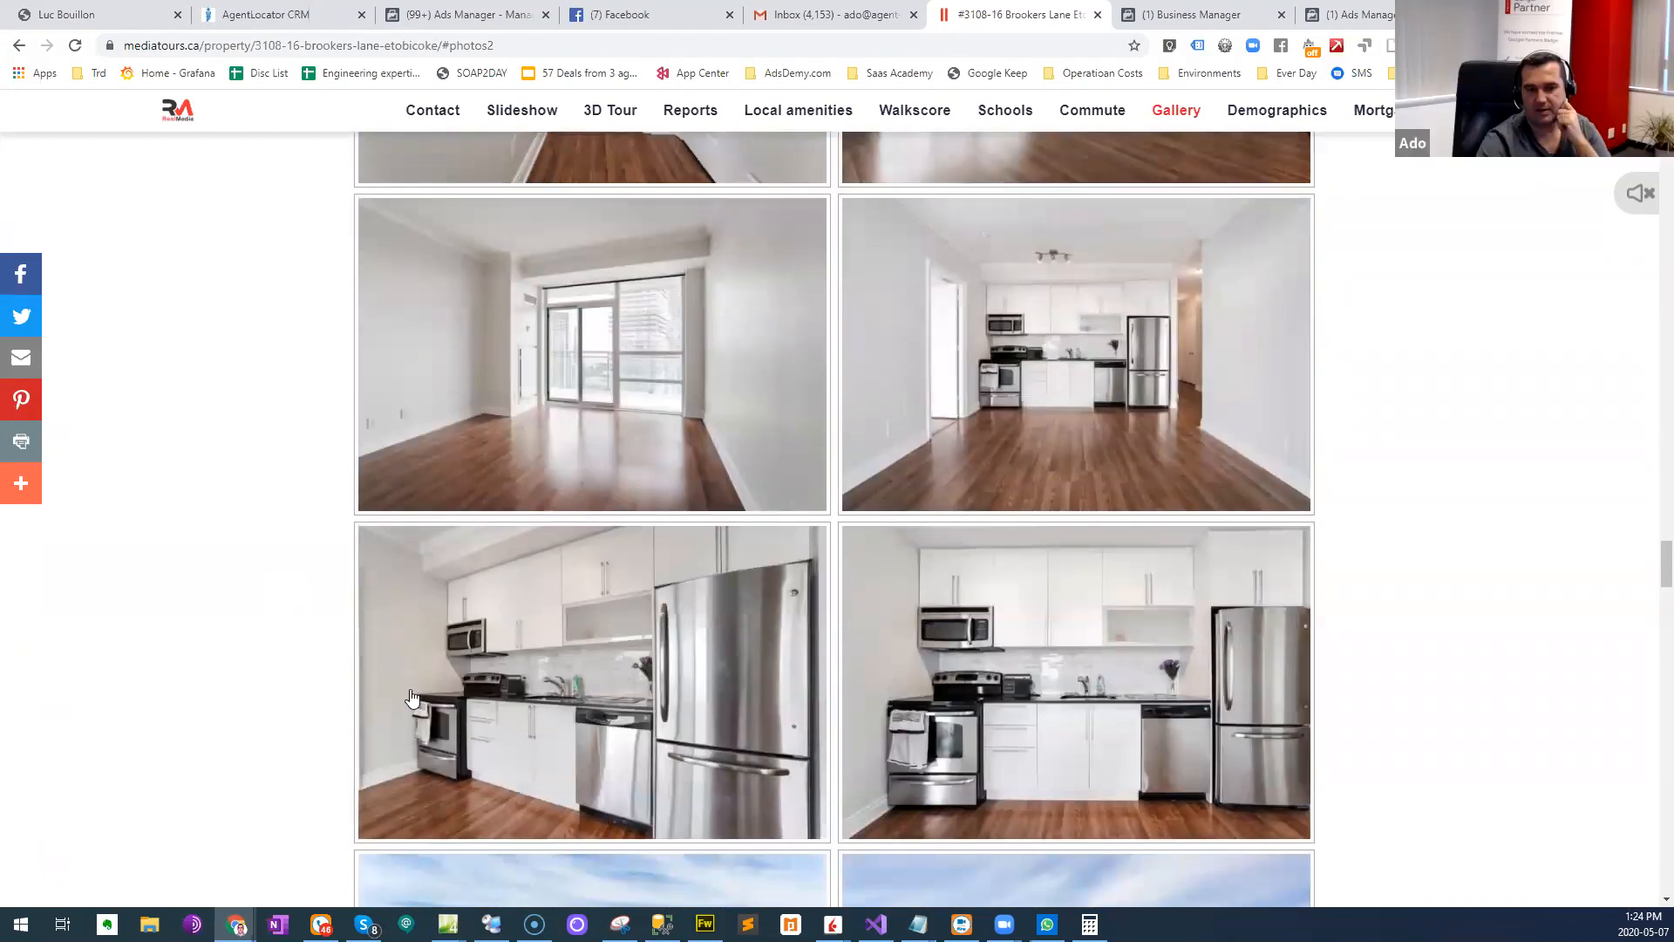
{"action": "left_click", "coordinate": [545, 699]}
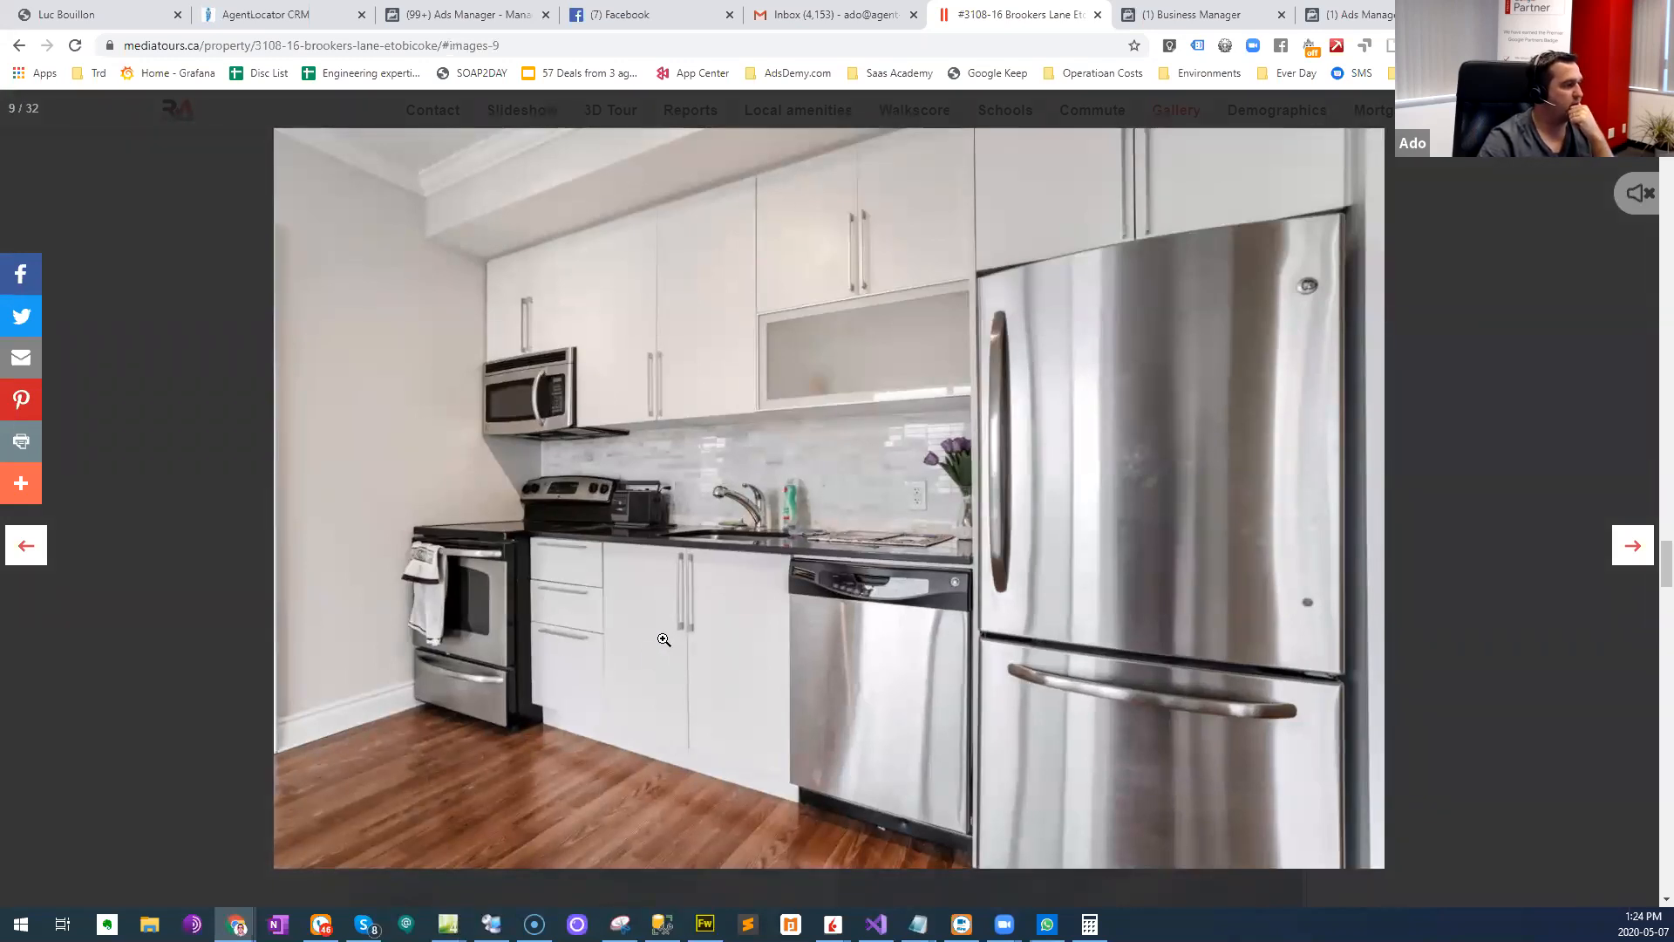
{"action": "right_click", "coordinate": [775, 472]}
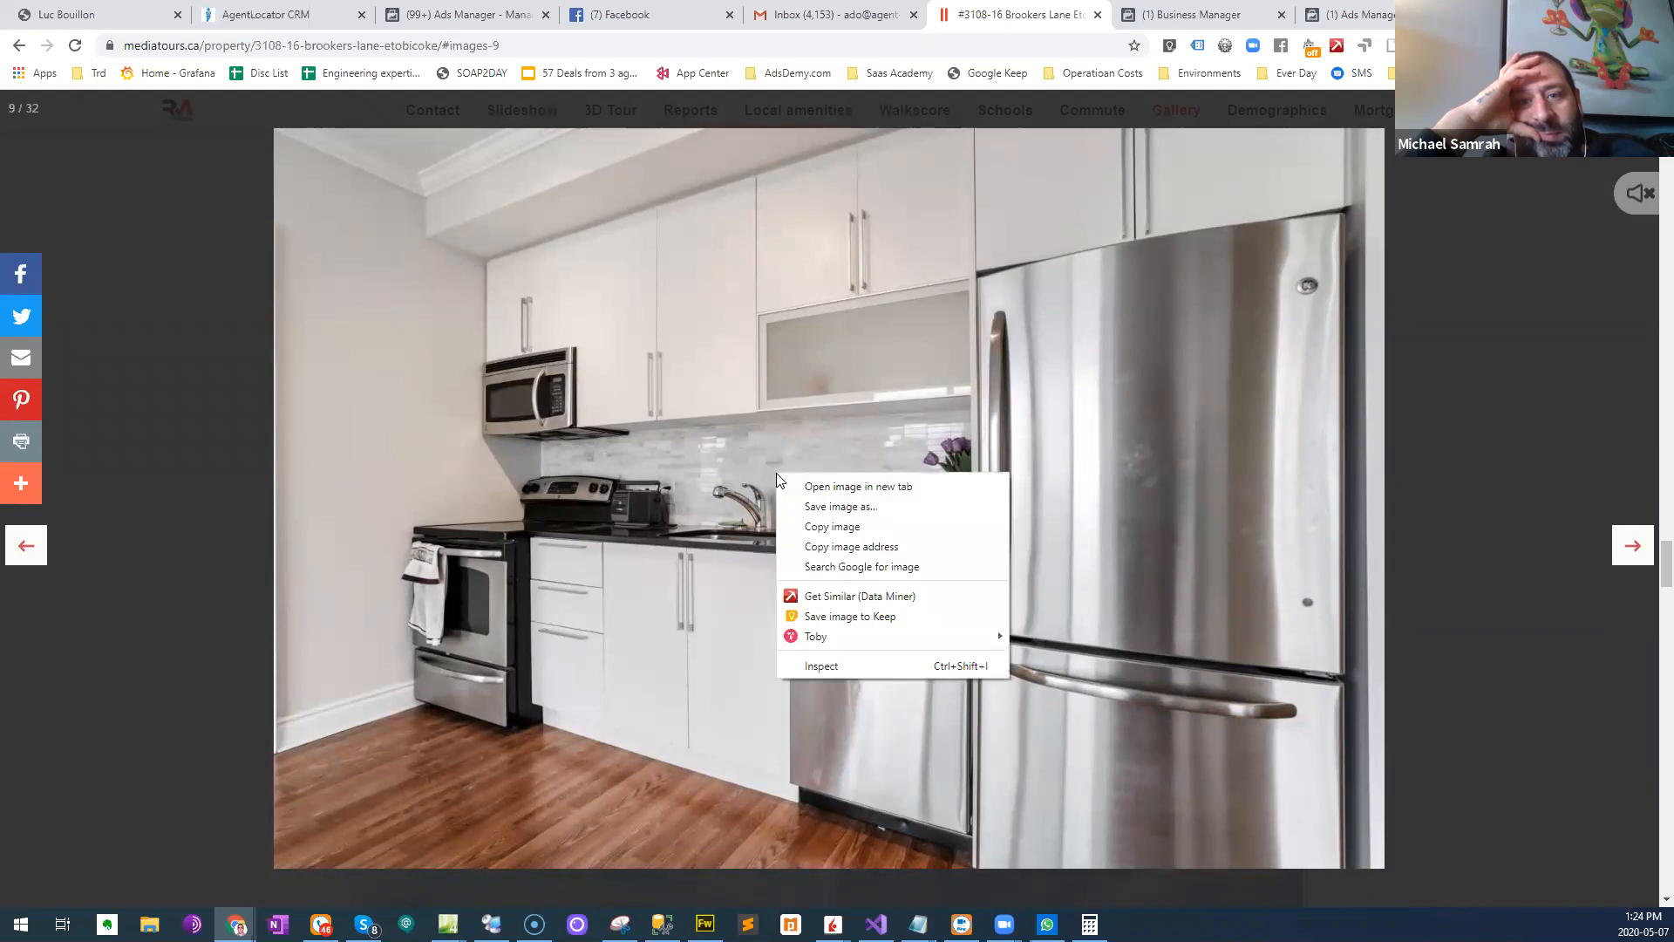
{"action": "left_click", "coordinate": [837, 507]}
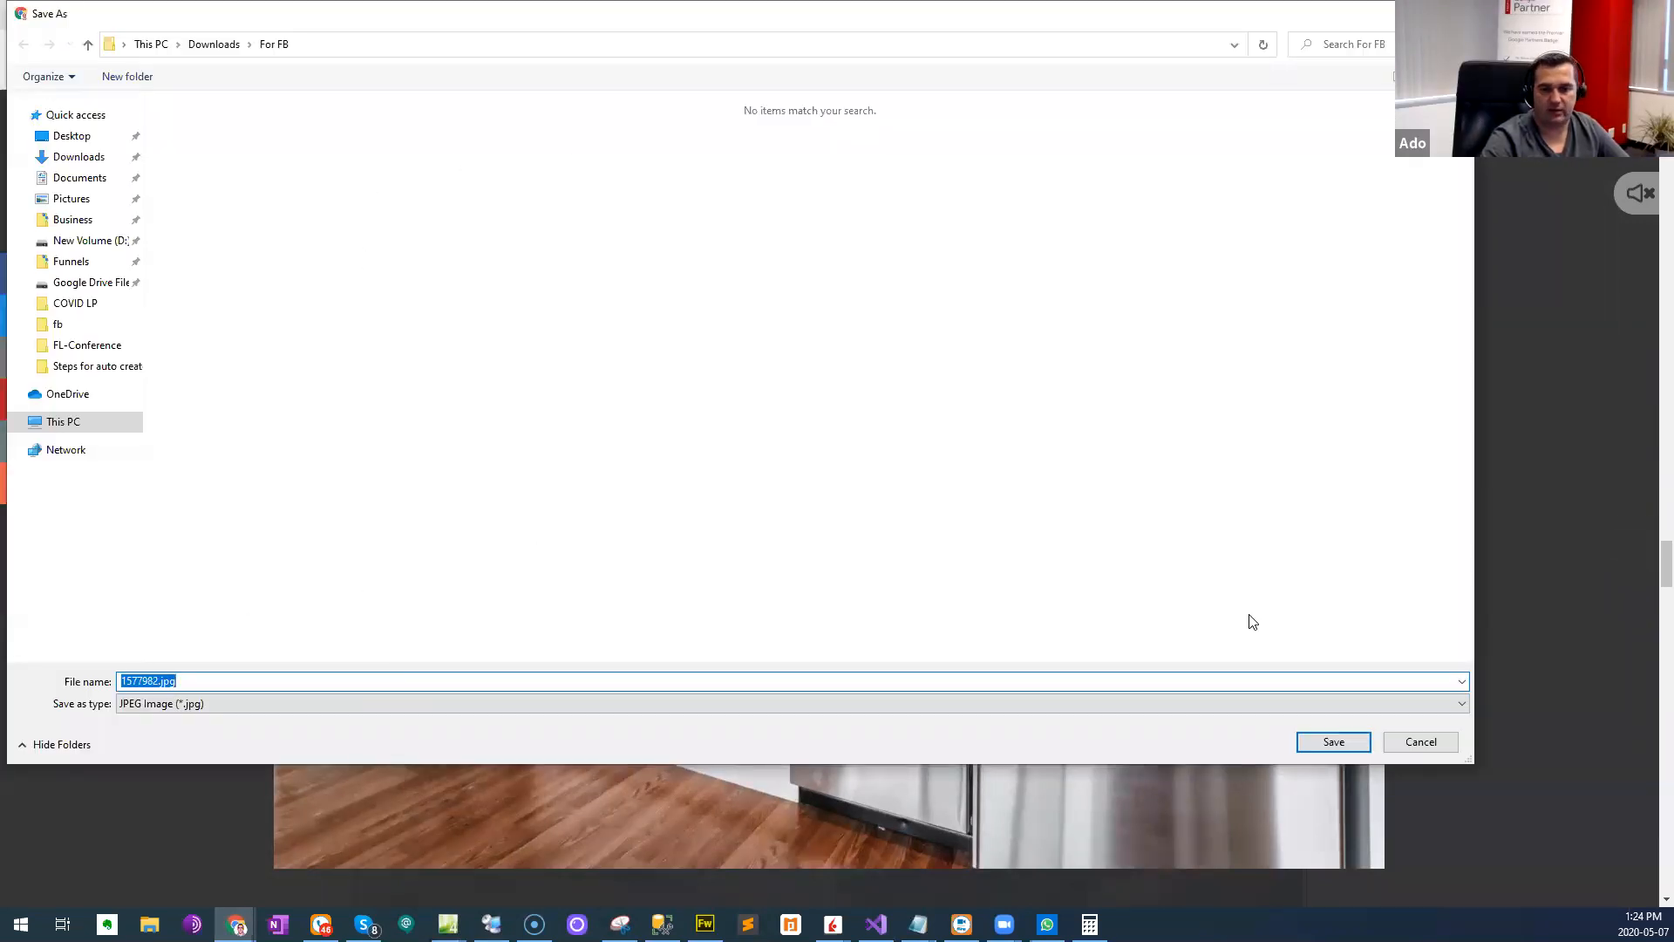
{"action": "left_click", "coordinate": [1353, 748]}
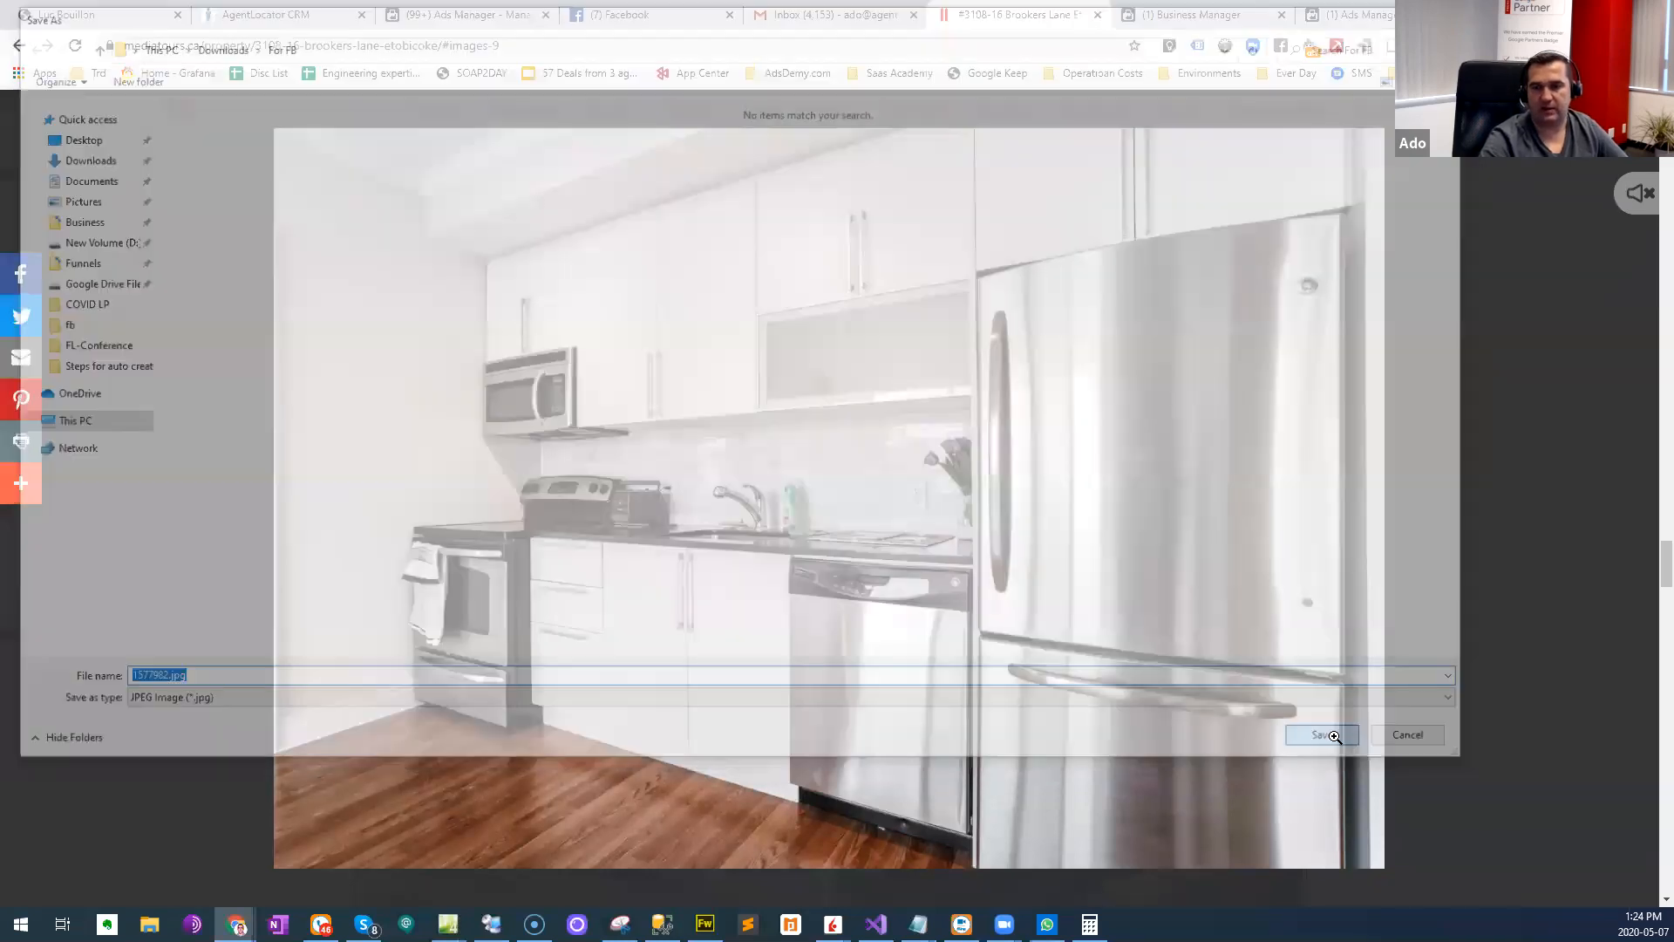
{"action": "left_click", "coordinate": [962, 413]}
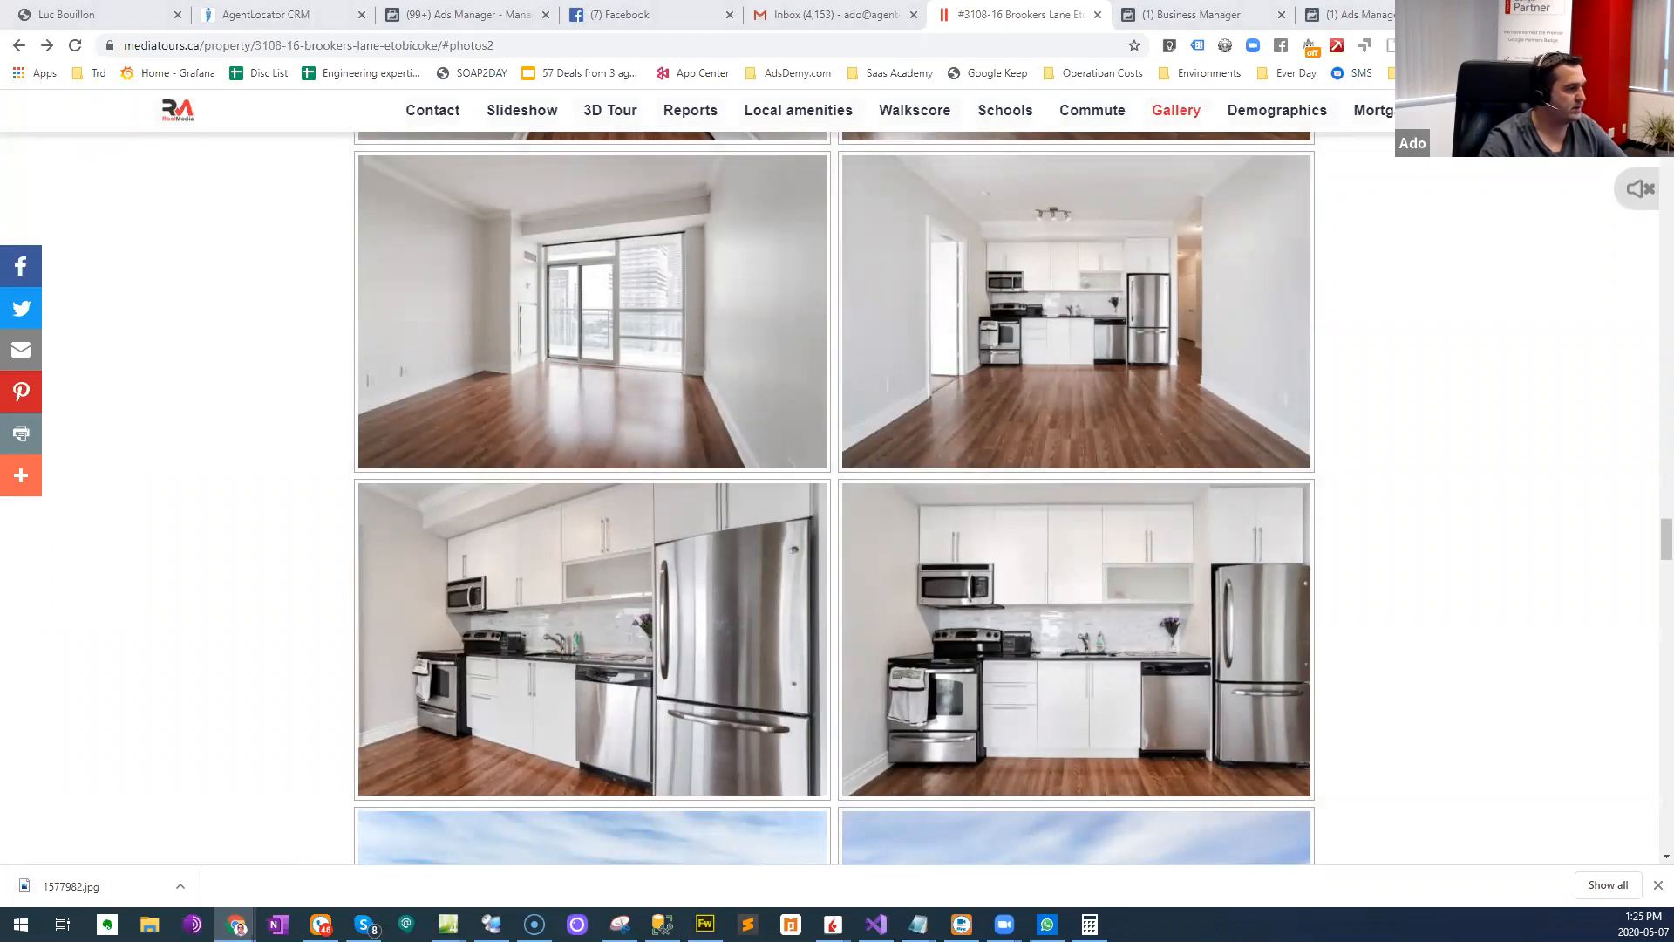
- Enlarge the balcony photo from the gallery, save it as 1577993.jpg in Downloads > For FB, and return to the gallery
{"action": "scroll", "coordinate": [1159, 389], "scroll_direction": "down", "scroll_amount": 10}
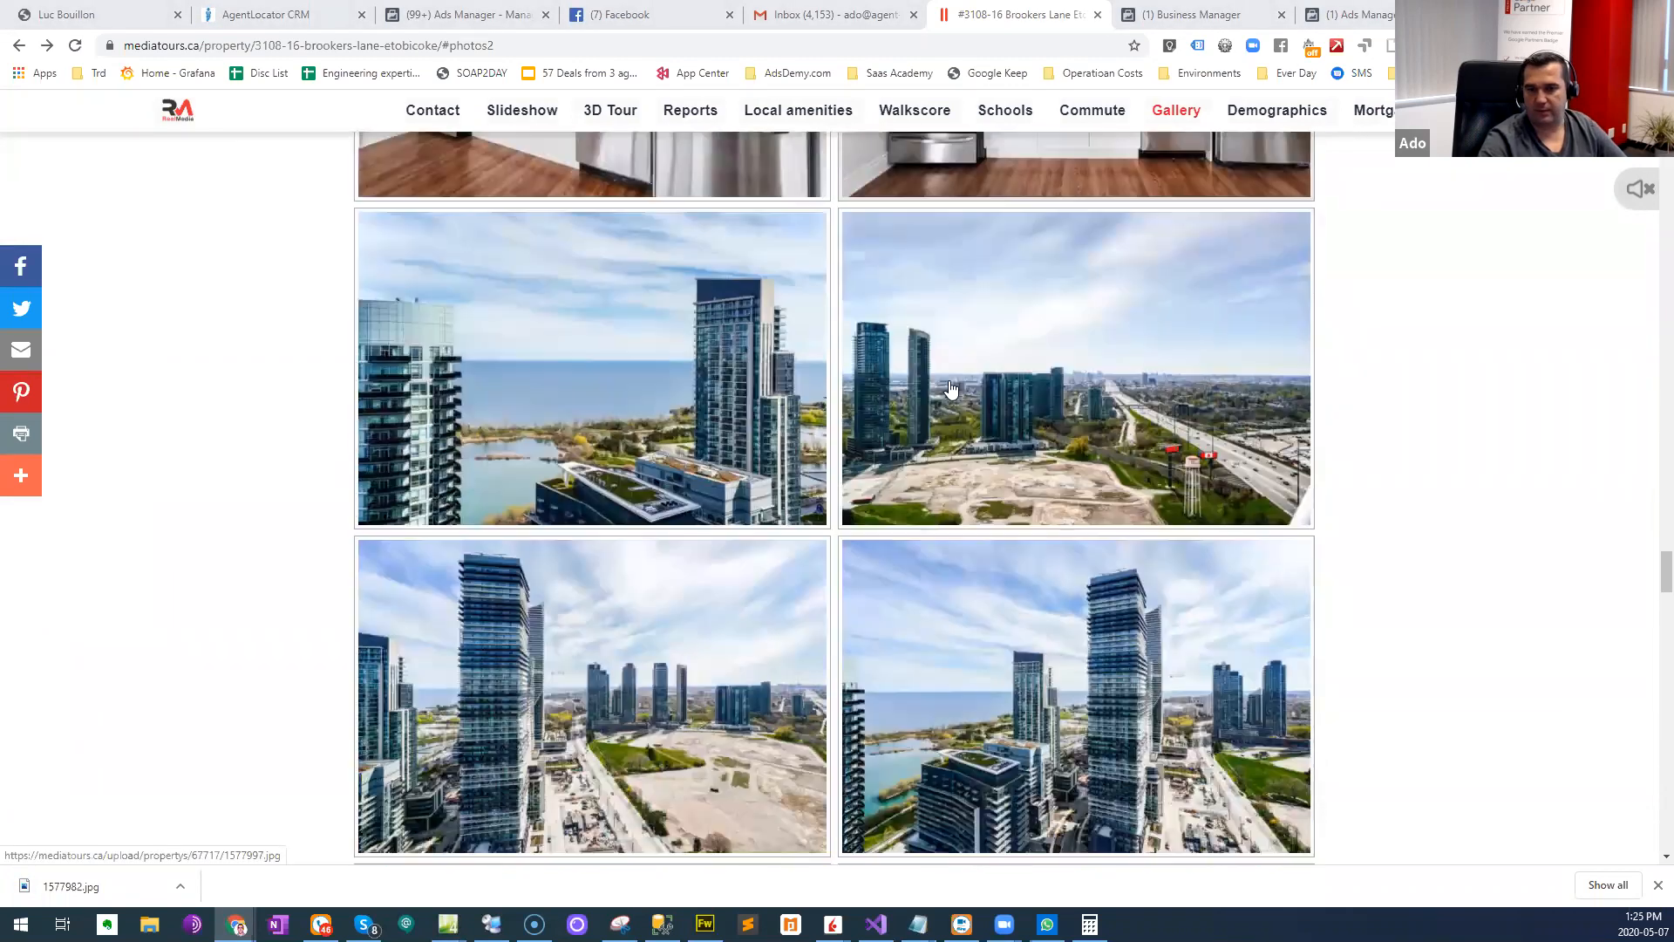
{"action": "scroll", "coordinate": [926, 386], "scroll_direction": "down", "scroll_amount": 10}
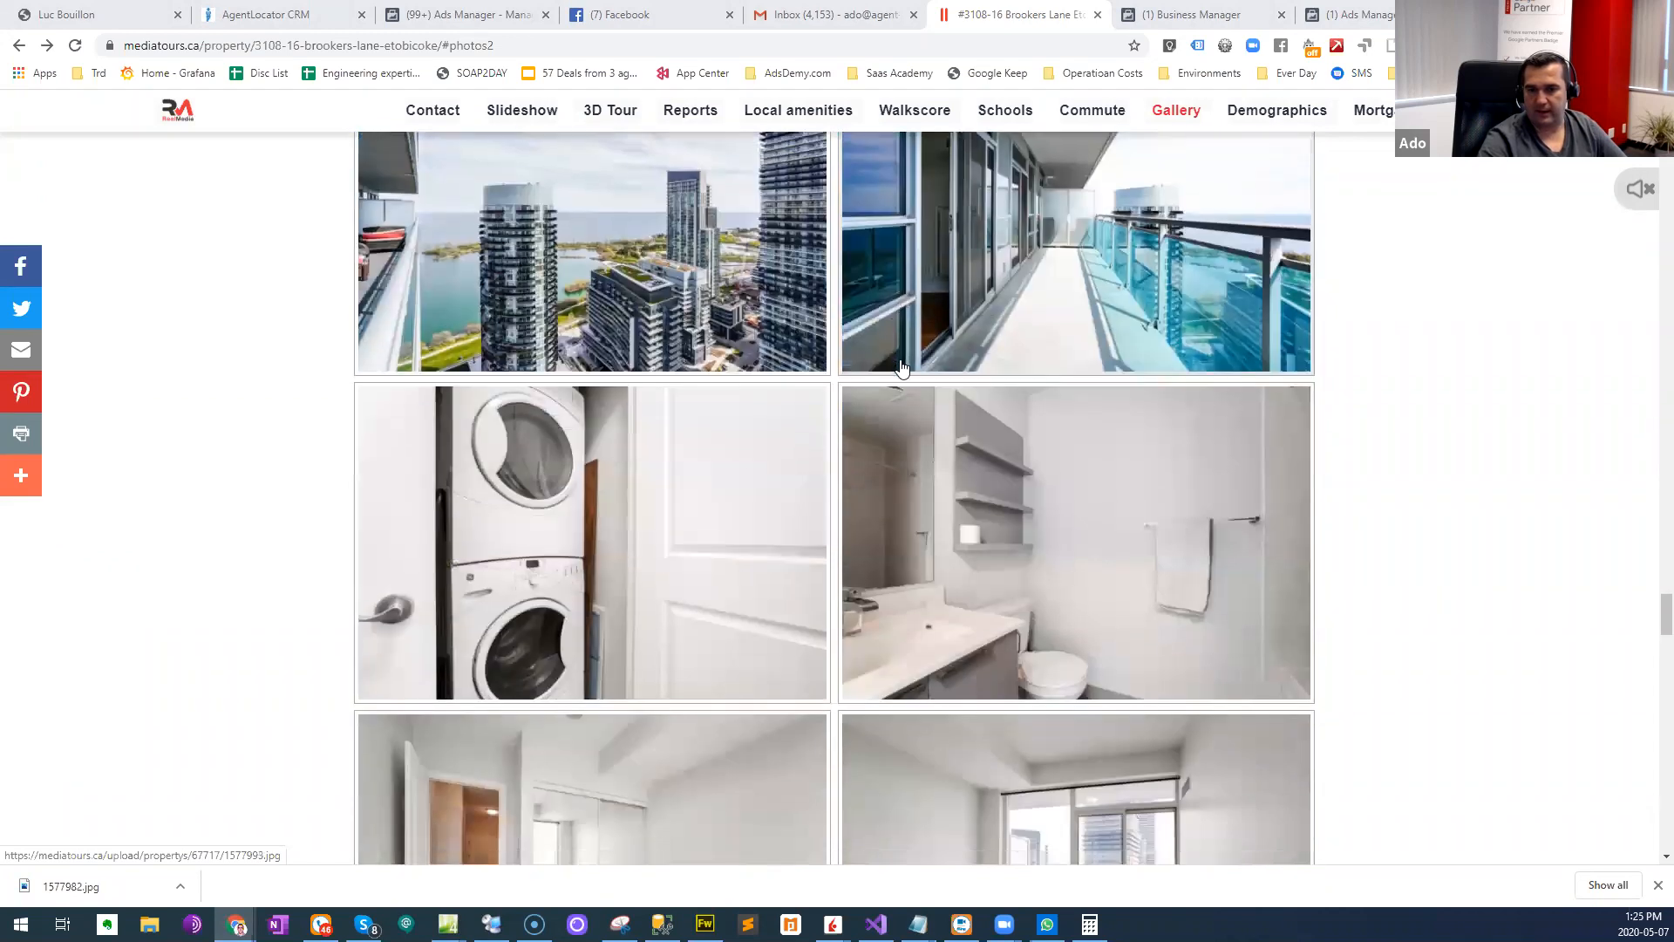
{"action": "scroll", "coordinate": [629, 338], "scroll_direction": "down", "scroll_amount": 2}
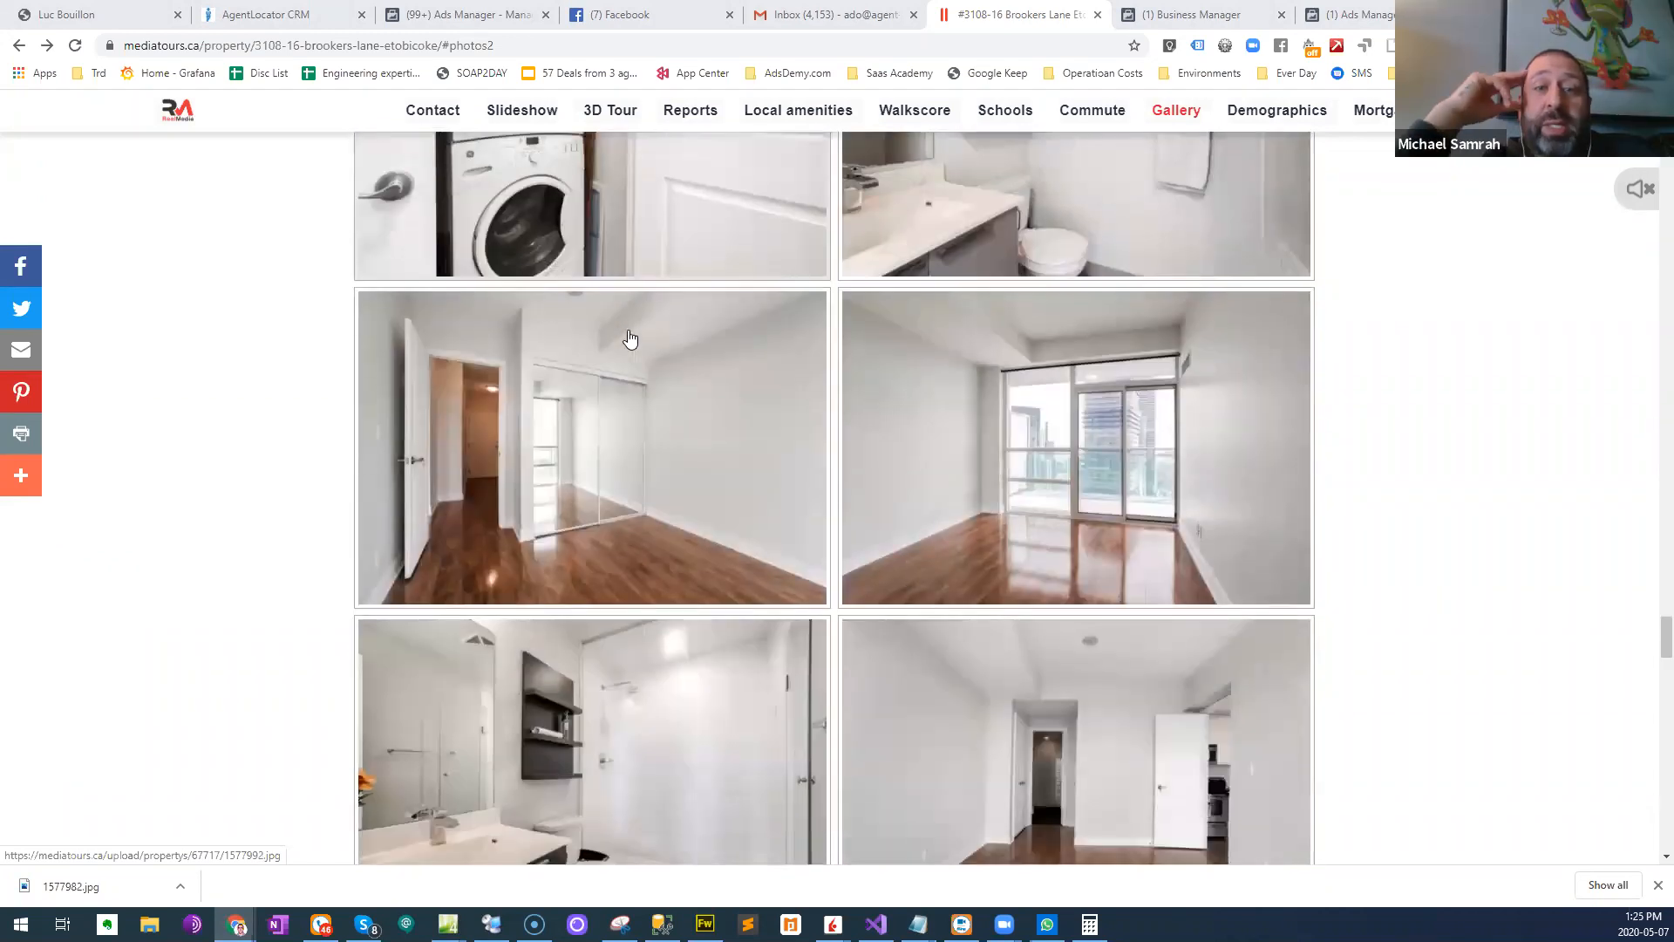
{"action": "scroll", "coordinate": [628, 338], "scroll_direction": "up", "scroll_amount": 1}
{"action": "scroll", "coordinate": [627, 338], "scroll_direction": "up", "scroll_amount": 8}
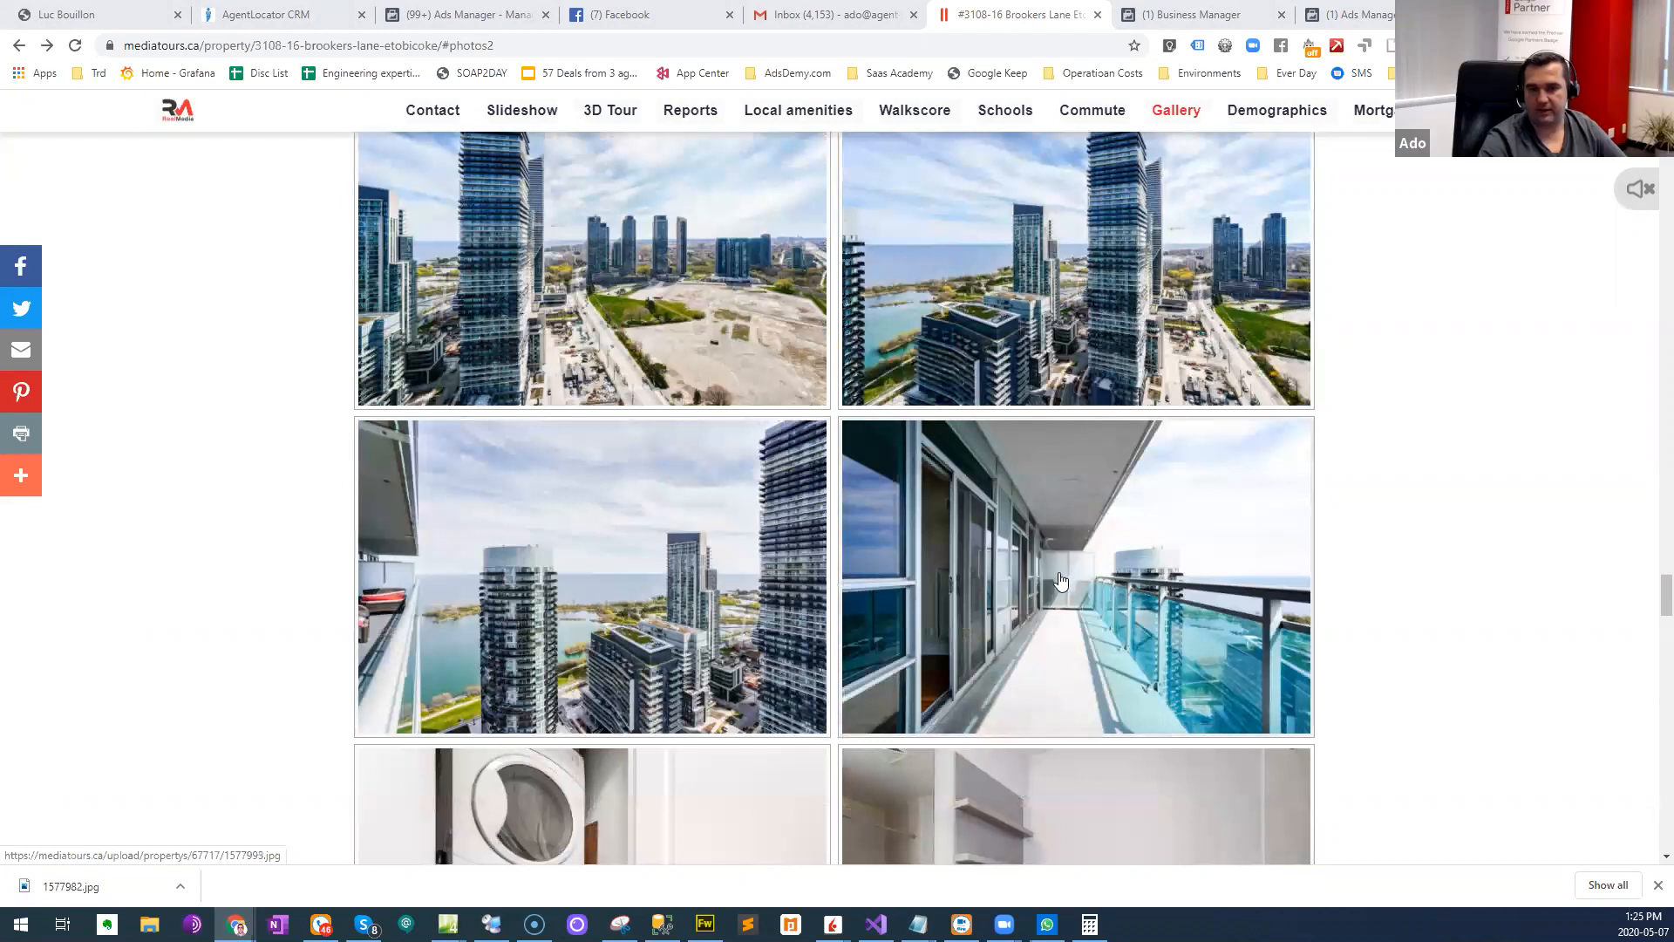
{"action": "left_click", "coordinate": [1020, 544]}
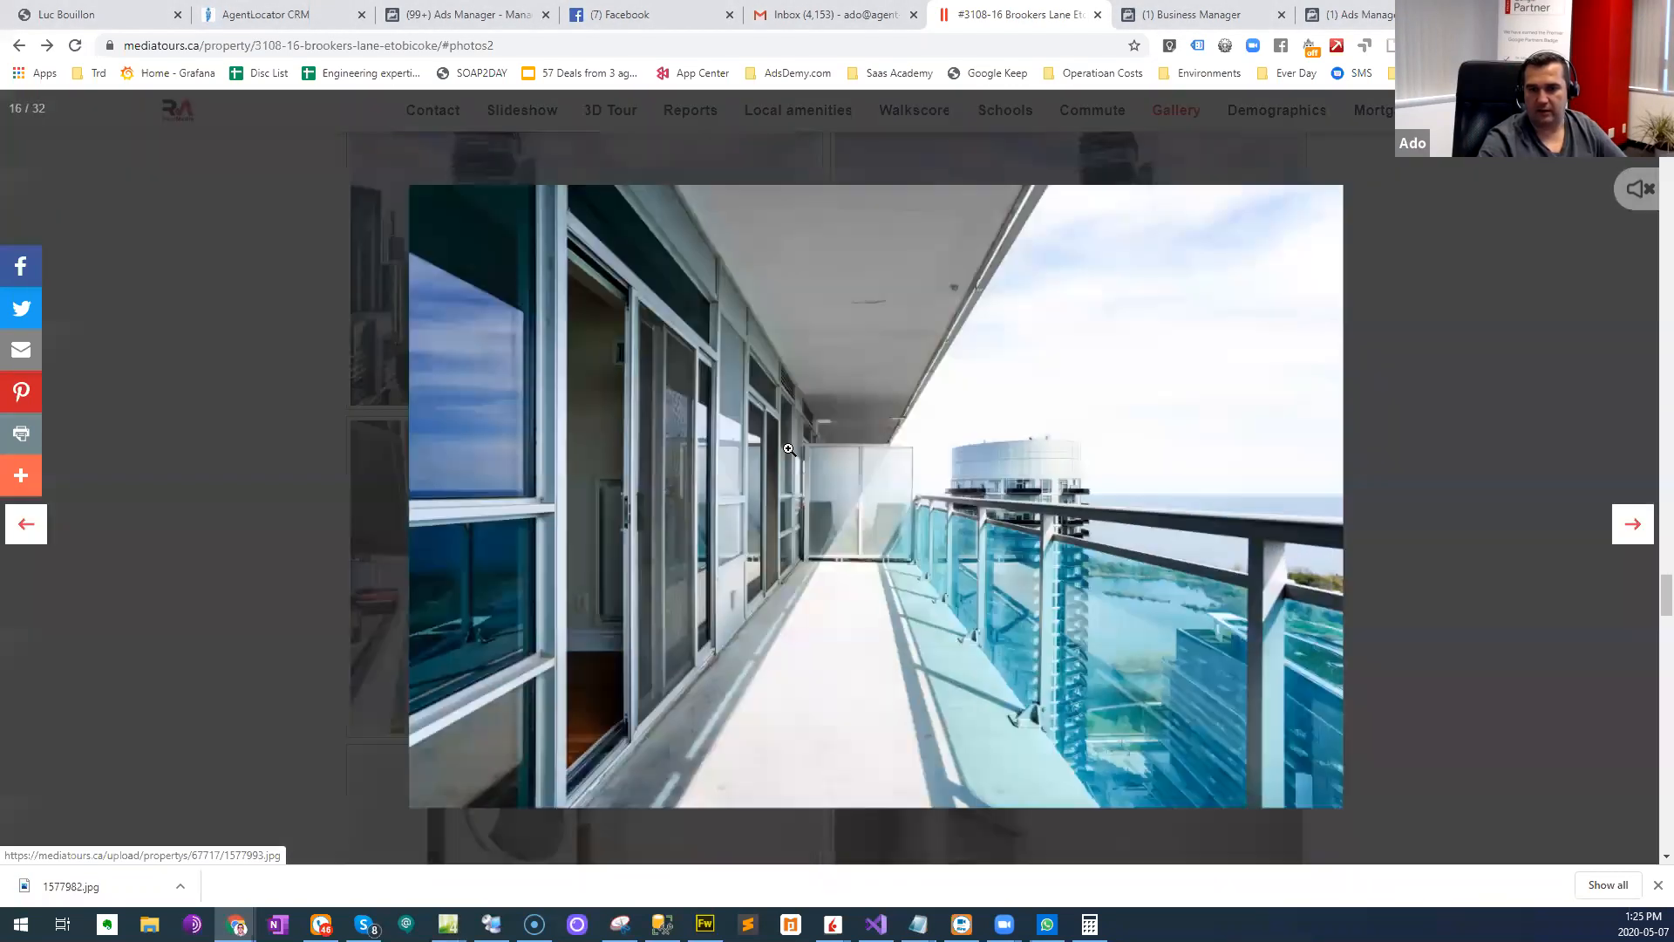
{"action": "right_click", "coordinate": [757, 442]}
{"action": "left_click", "coordinate": [796, 473]}
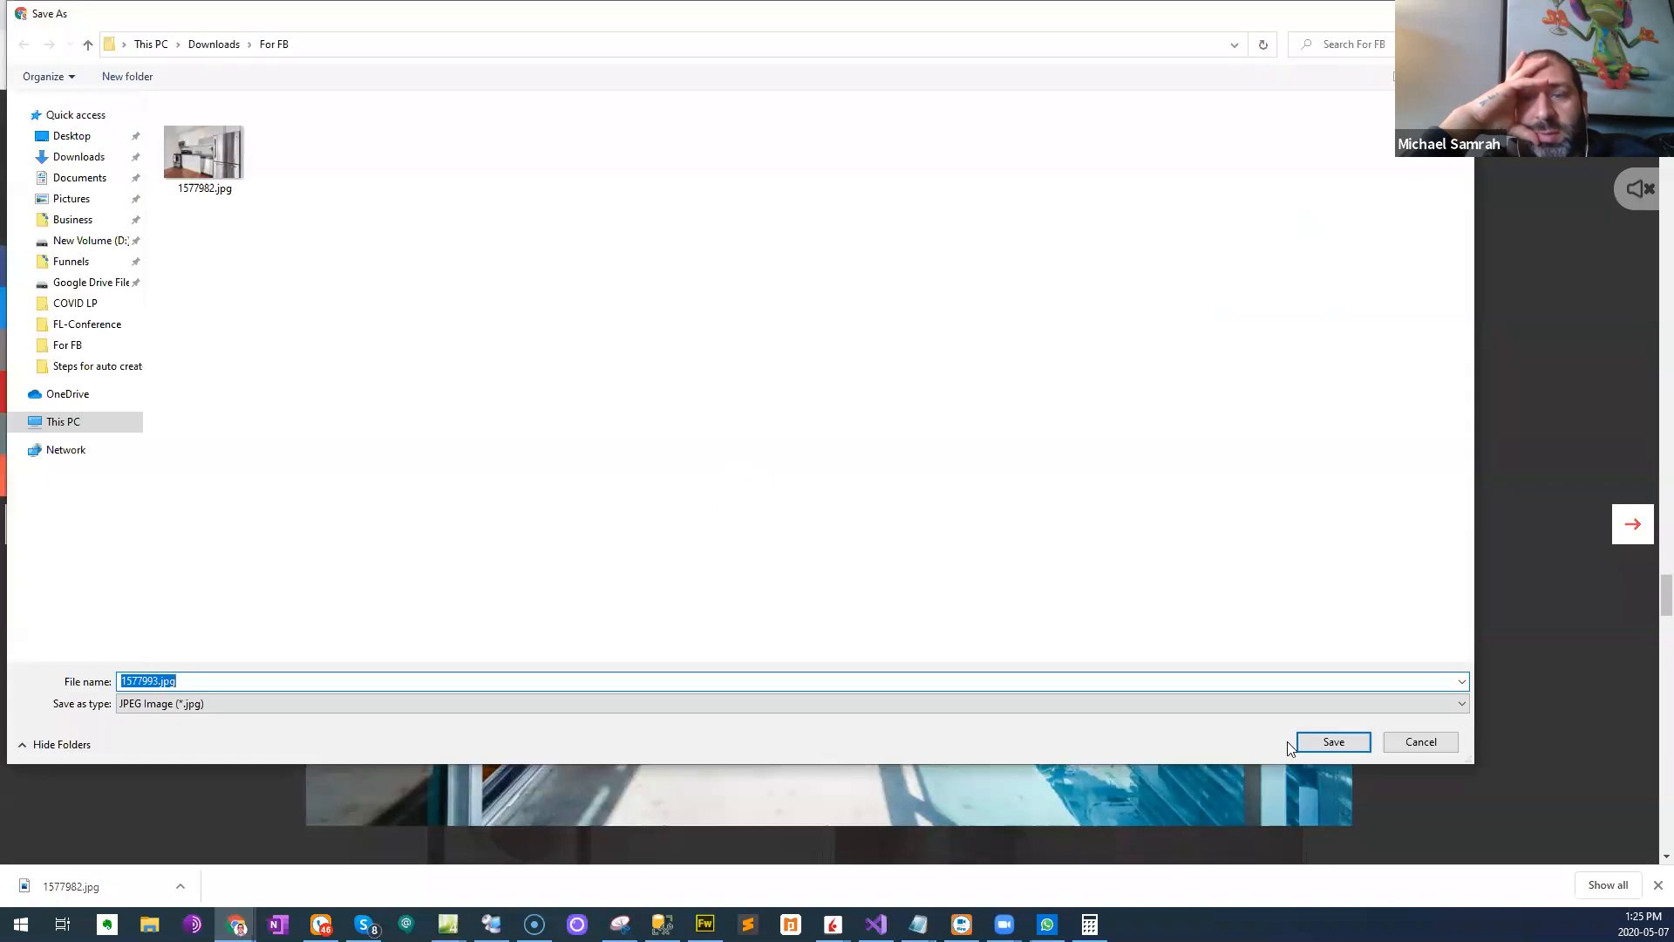
{"action": "left_click", "coordinate": [1334, 743]}
{"action": "left_click", "coordinate": [878, 549]}
- Enlarge the pool lounge photo with the dark wicker seating, save it as 1578001.jpg in the For FB folder, and close the enlarged view
{"action": "scroll", "coordinate": [878, 548], "scroll_direction": "down", "scroll_amount": 15}
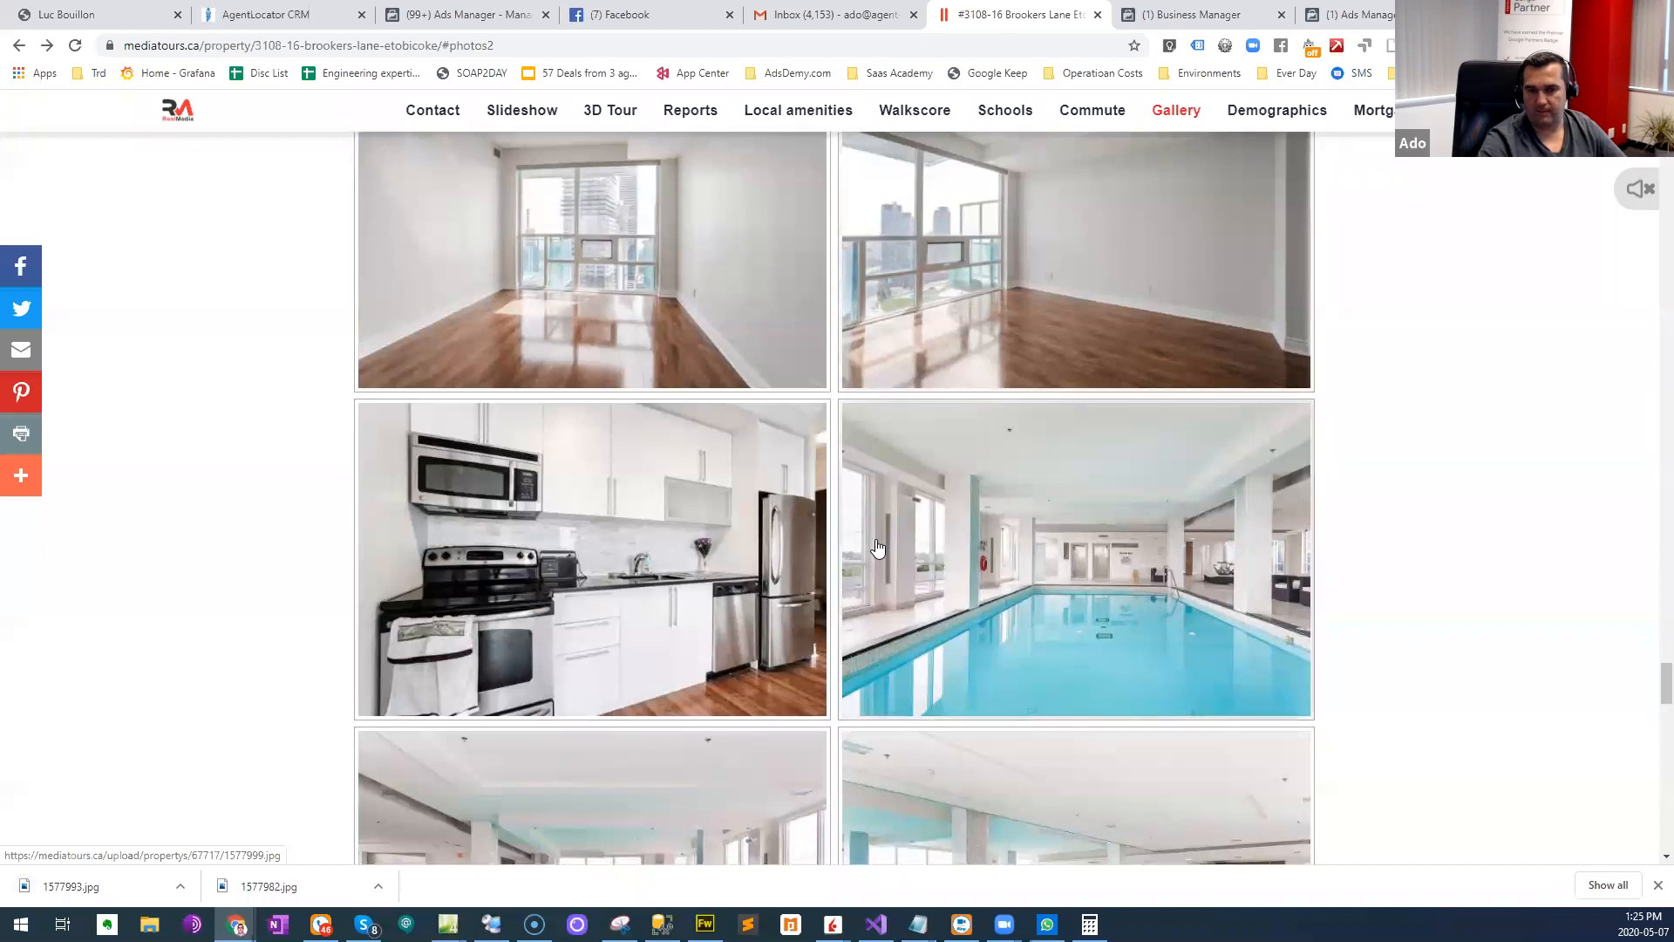
{"action": "scroll", "coordinate": [878, 549], "scroll_direction": "down", "scroll_amount": 3}
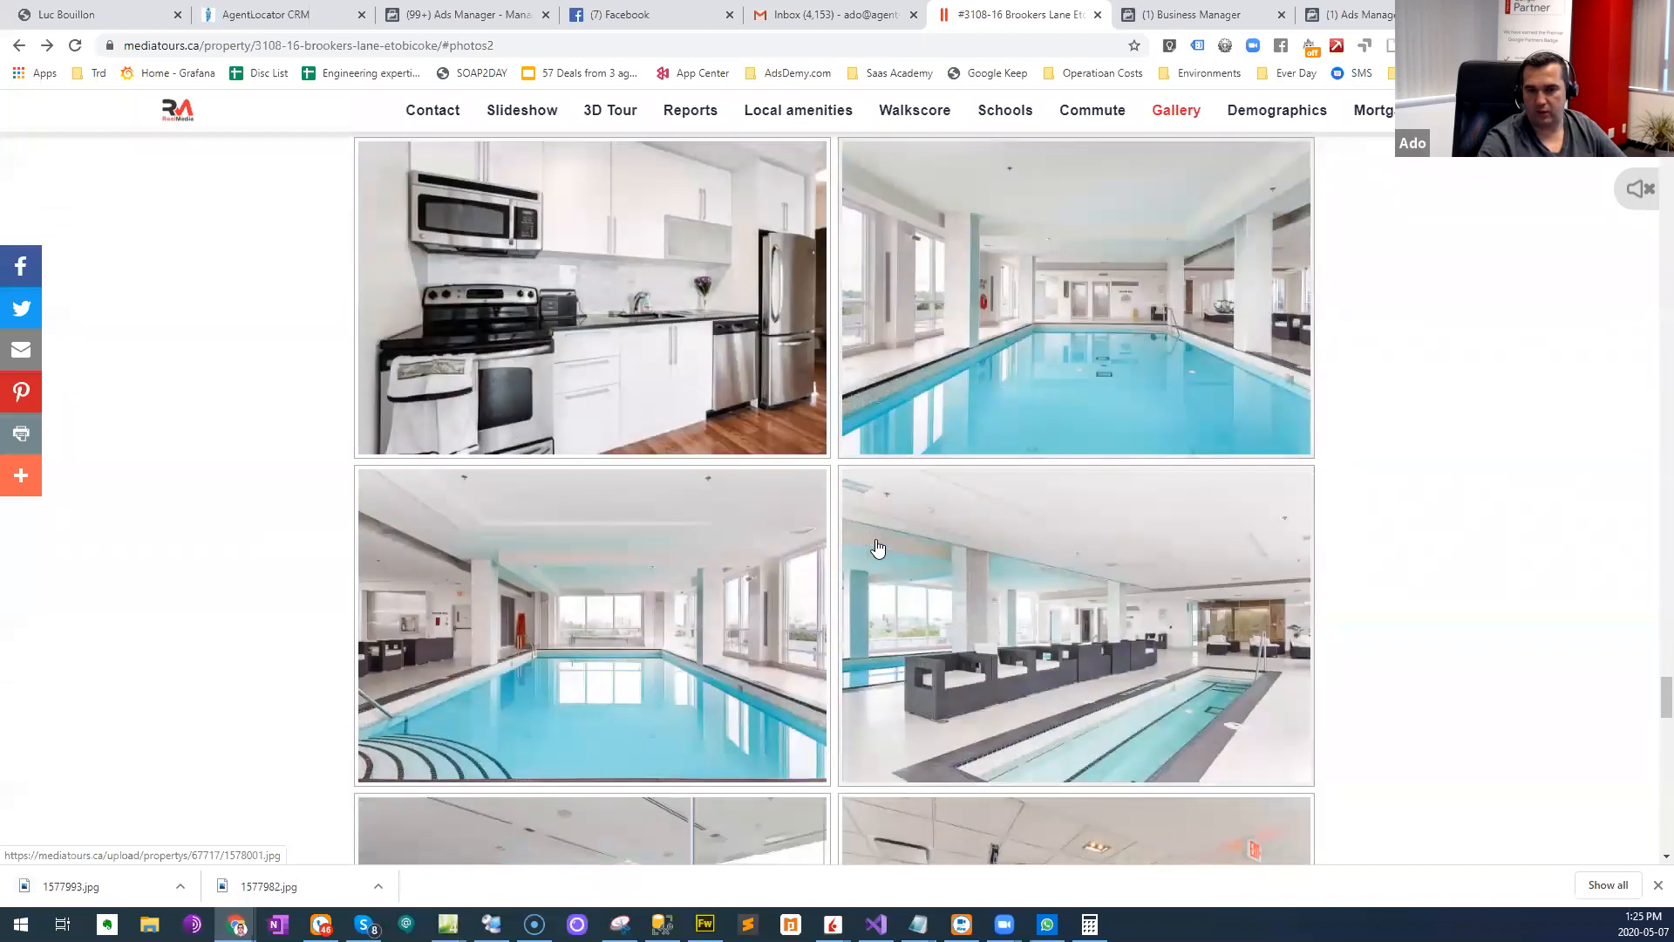
{"action": "left_click", "coordinate": [878, 549]}
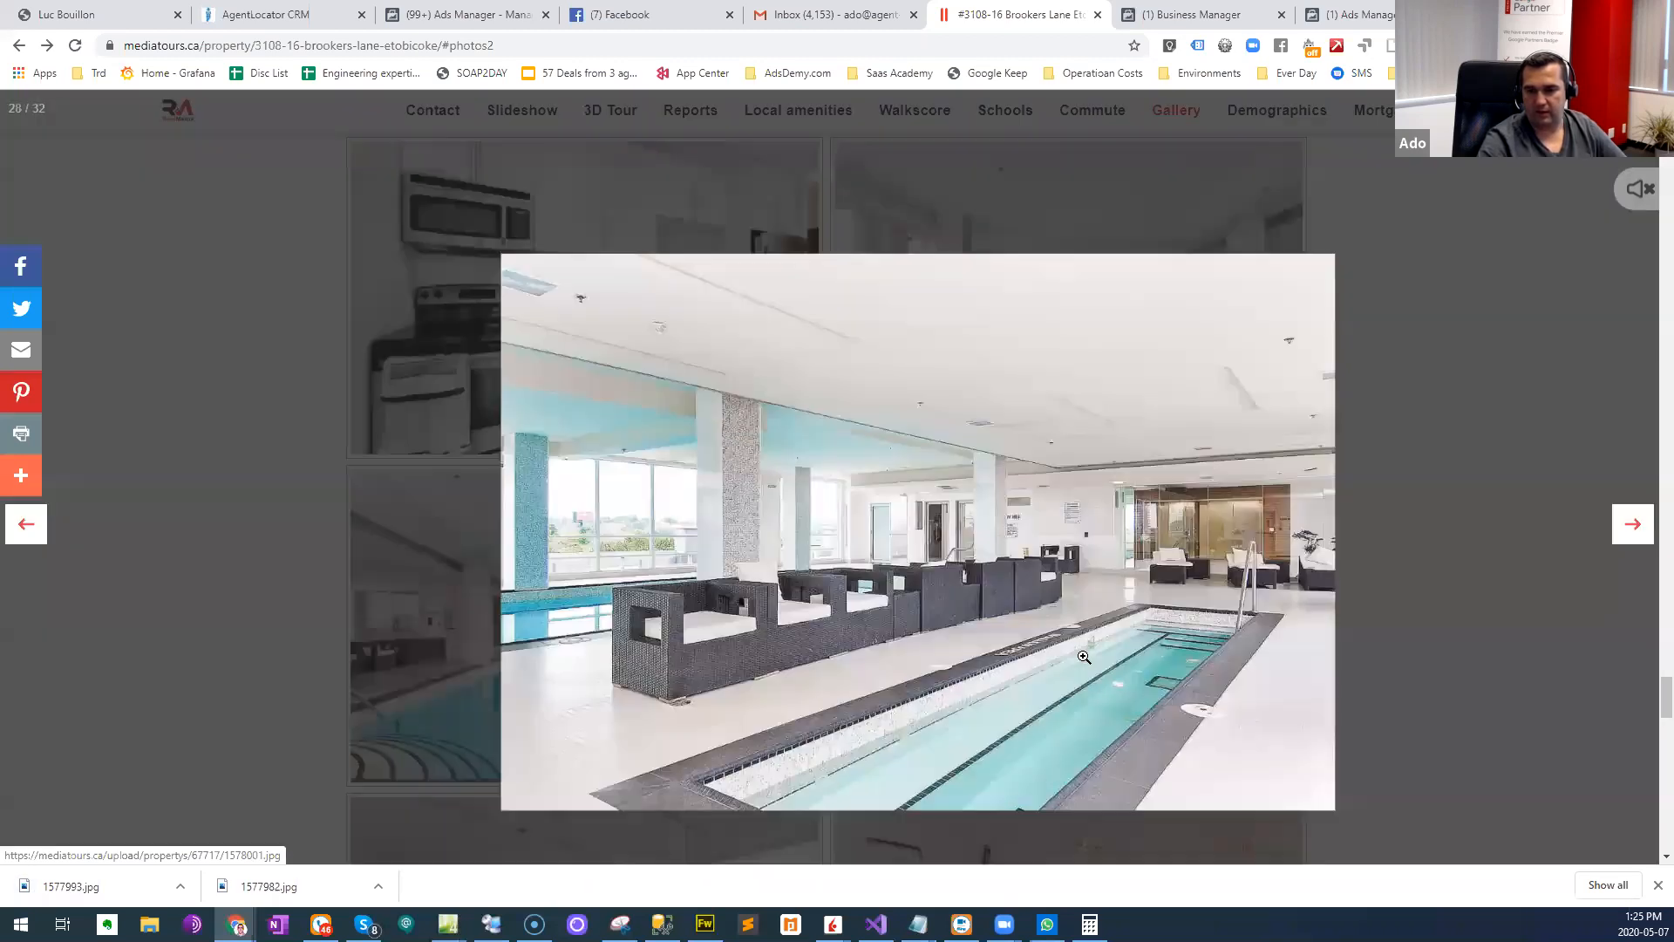
{"action": "right_click", "coordinate": [721, 503]}
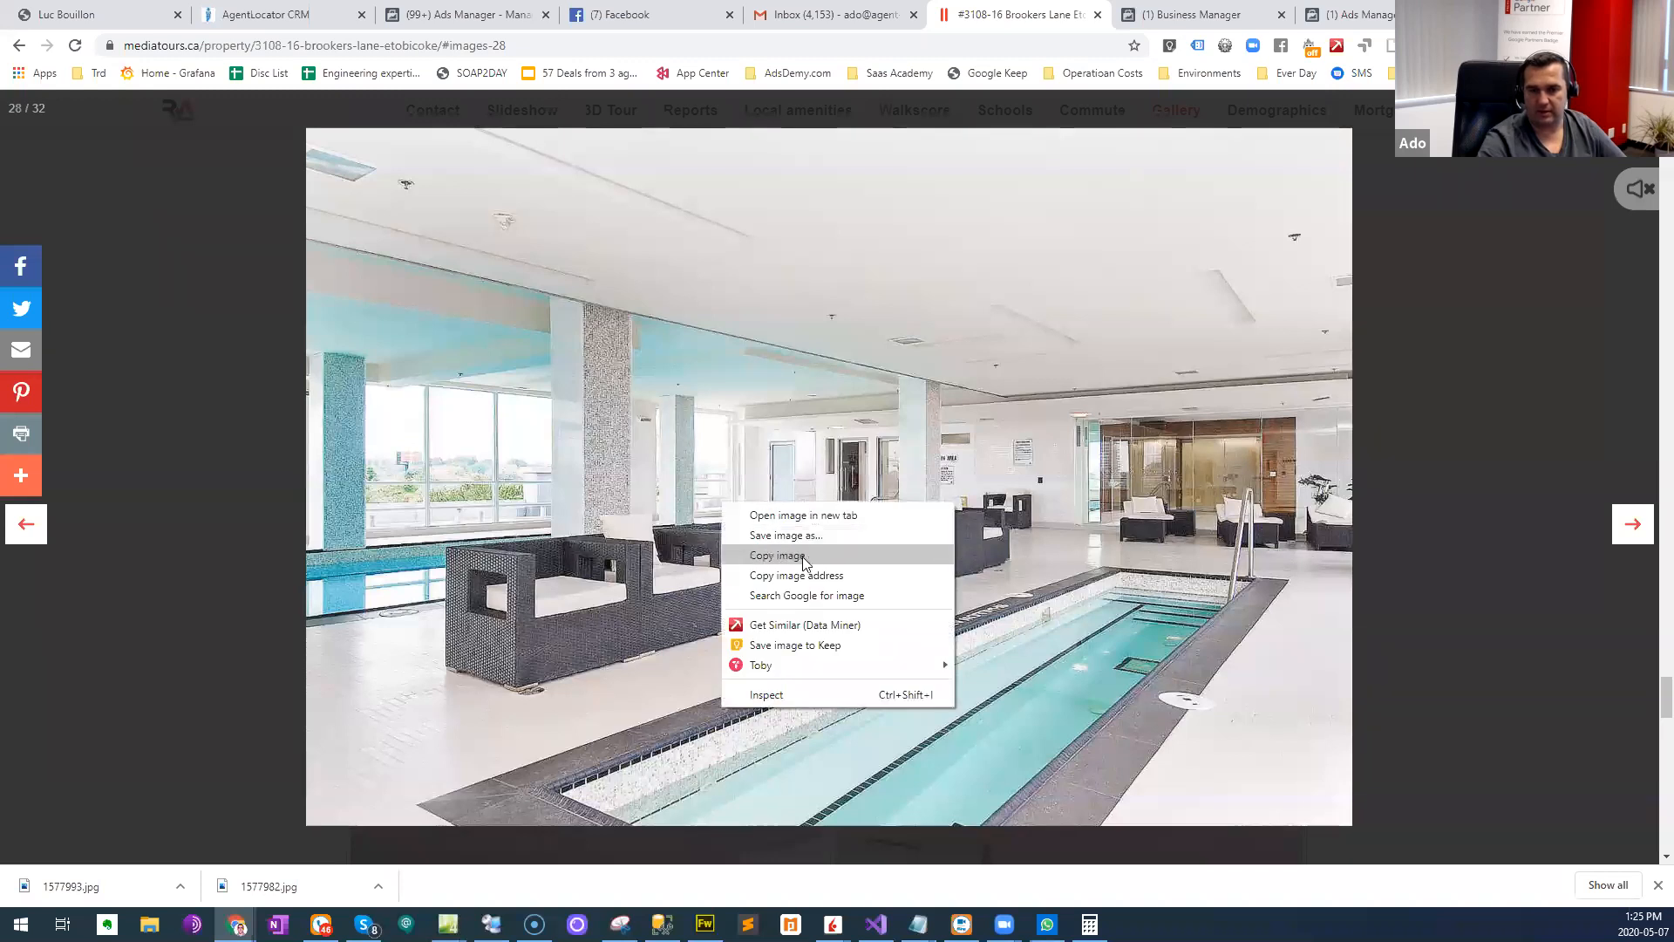
{"action": "left_click", "coordinate": [825, 535]}
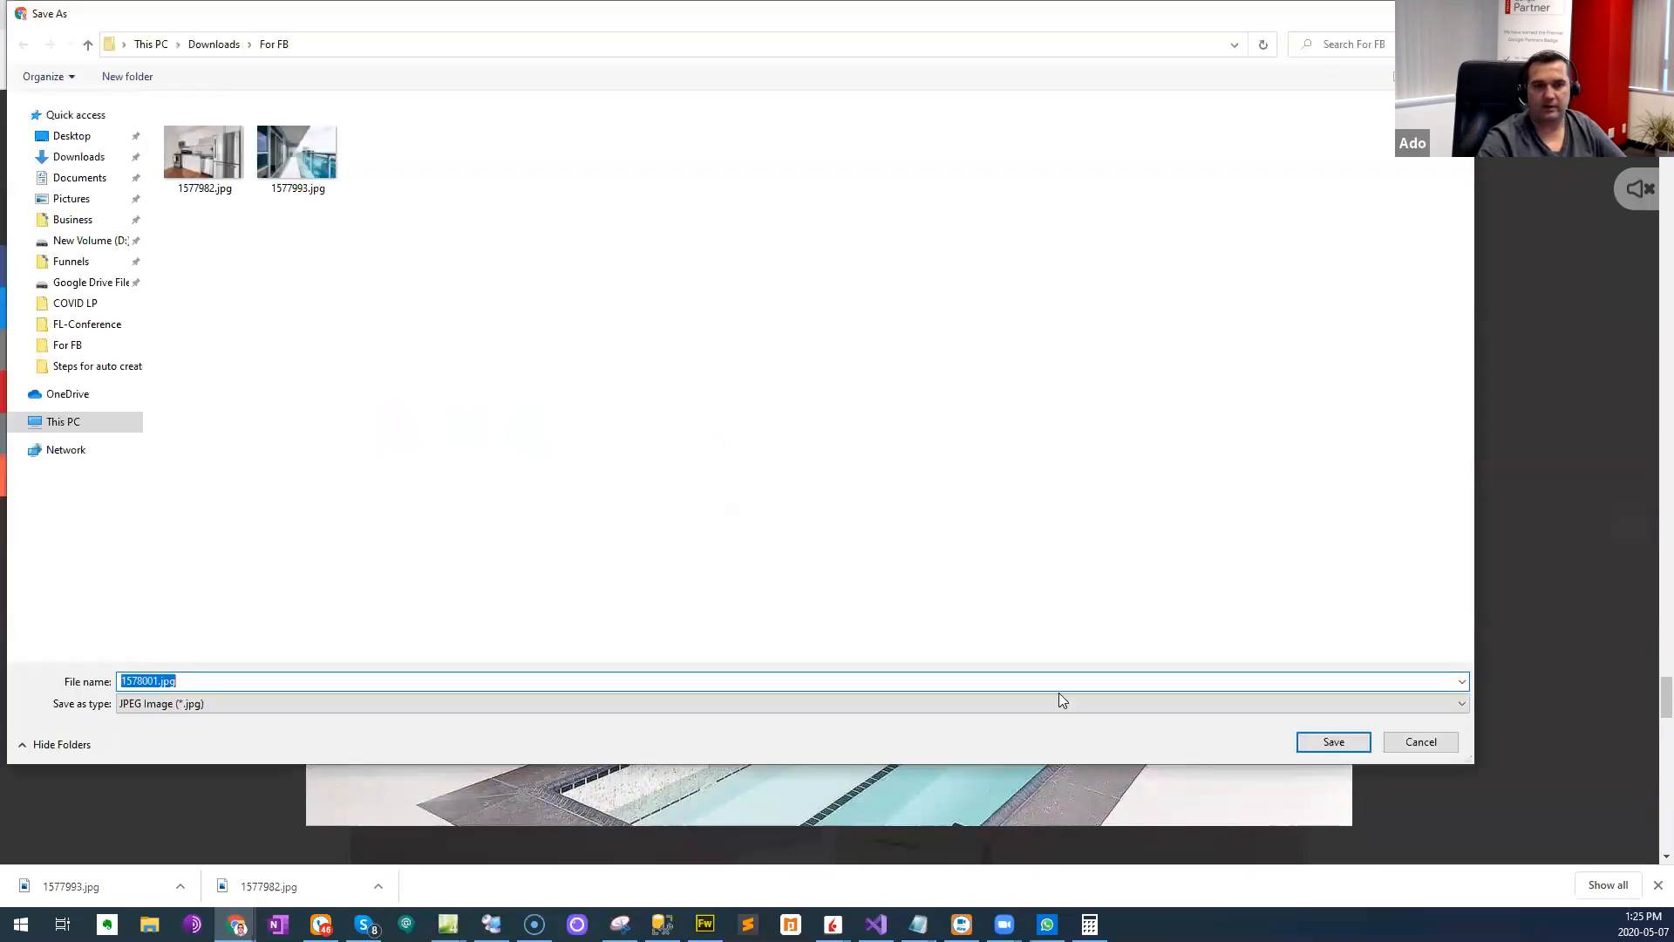
{"action": "left_click", "coordinate": [1339, 734]}
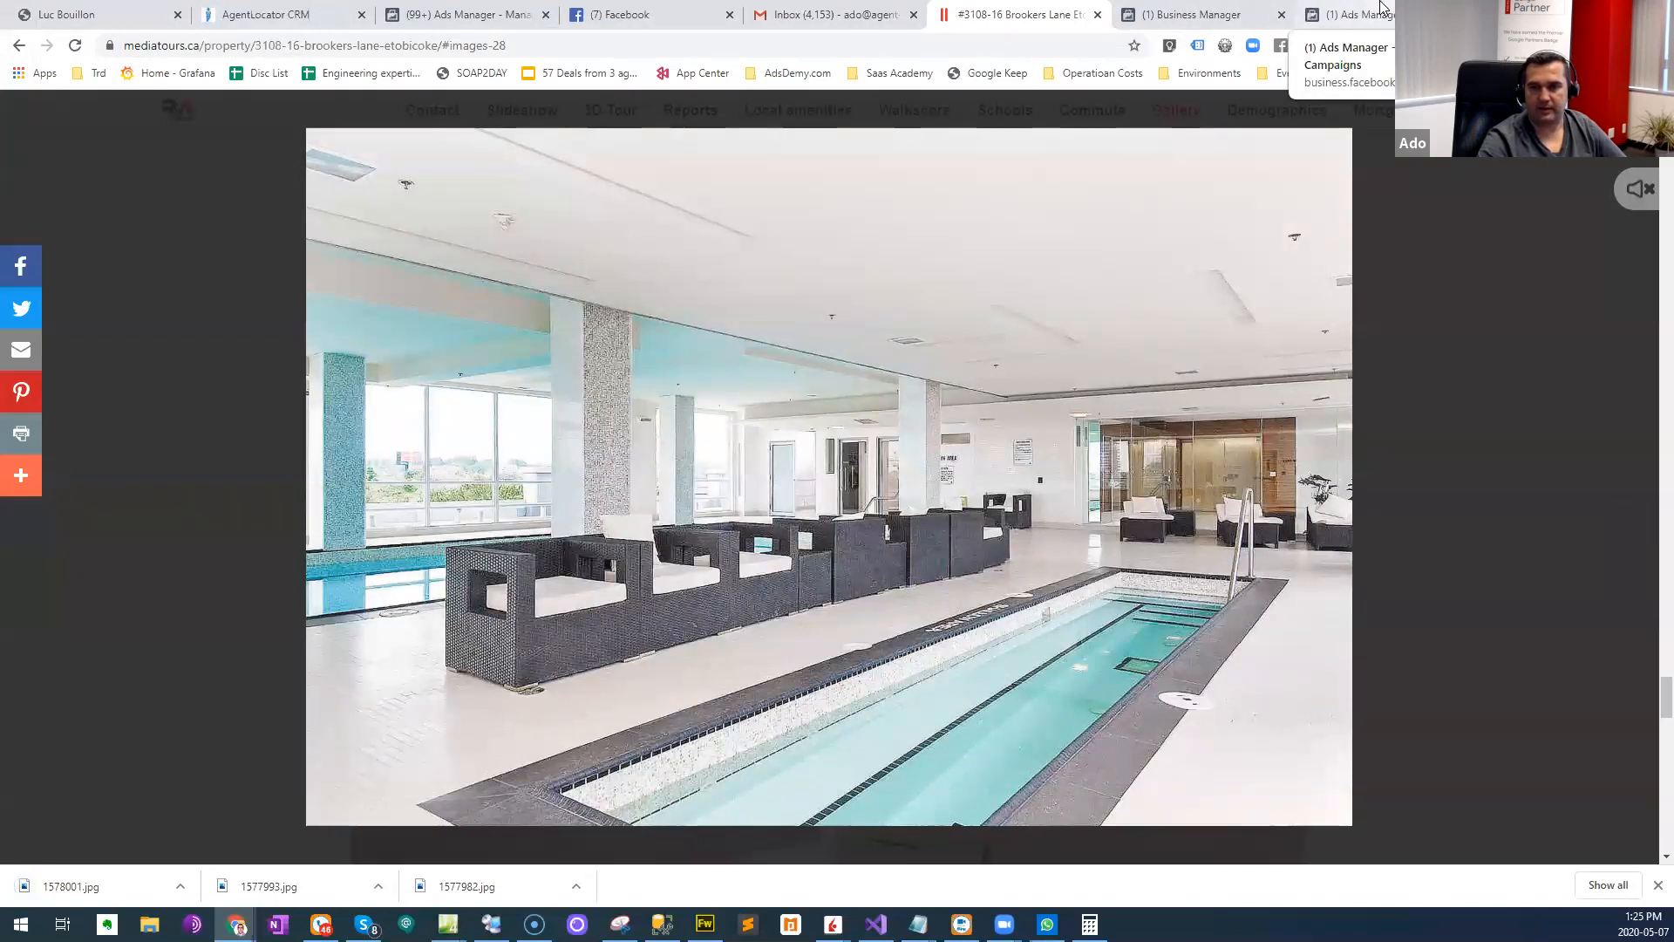
{"action": "left_click", "coordinate": [1491, 505]}
- Start a new campaign in the FB Campaign #1 Ads Manager account with Lead generation as its marketing objective
{"action": "scroll", "coordinate": [1444, 527], "scroll_direction": "up", "scroll_amount": 10}
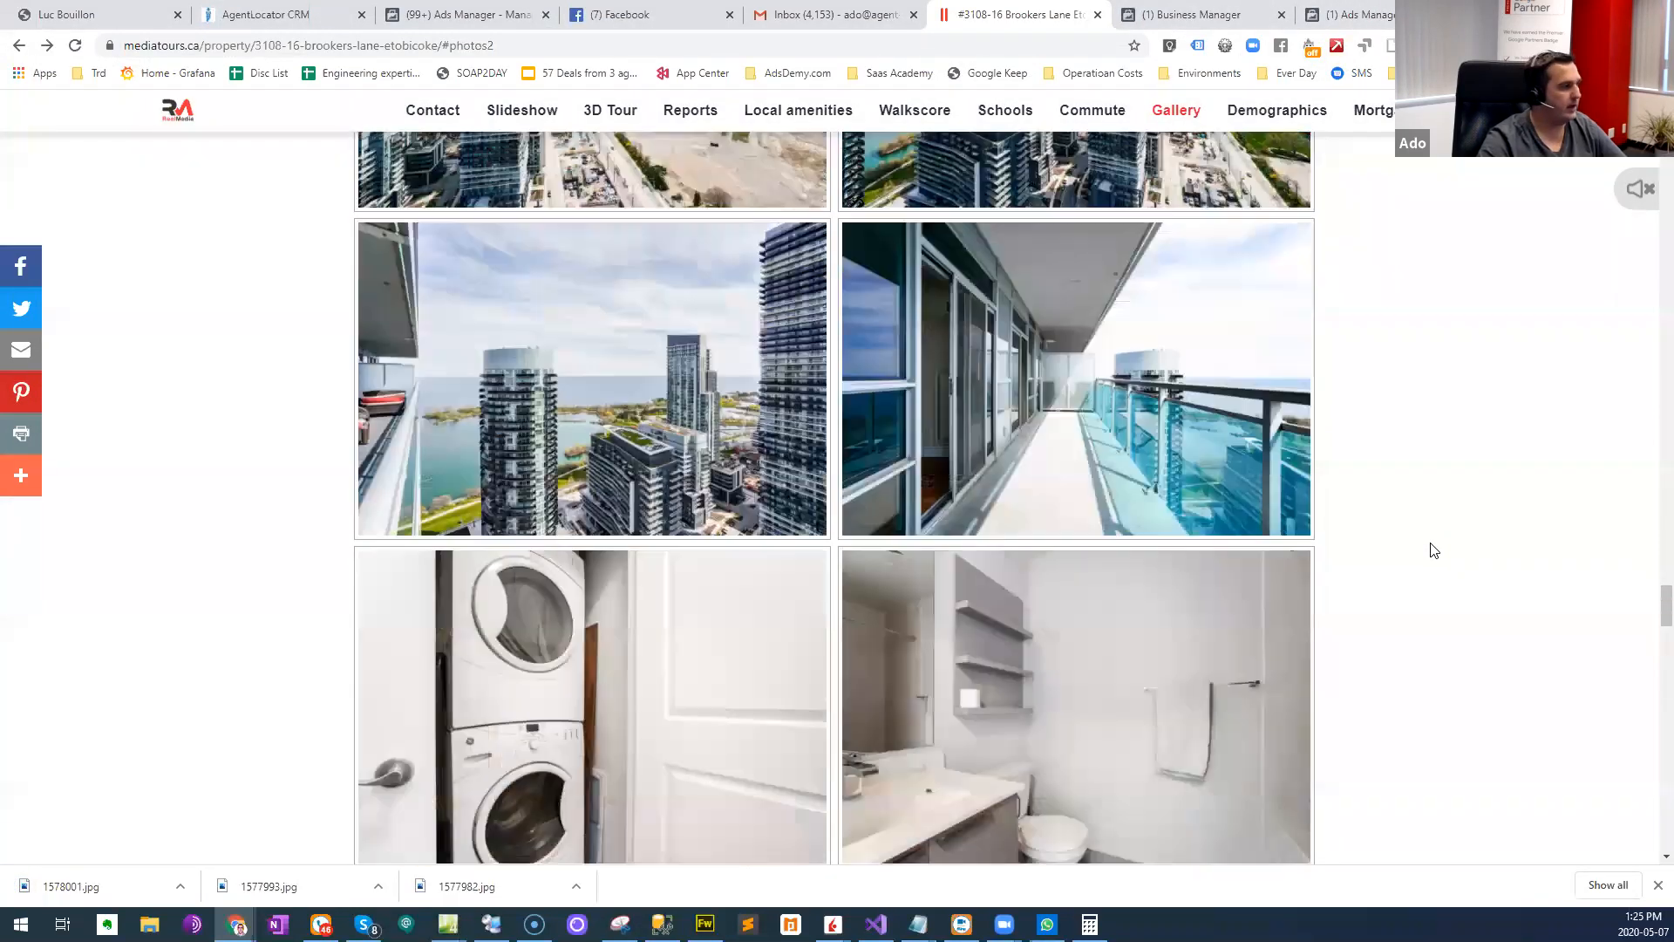
{"action": "scroll", "coordinate": [1434, 551], "scroll_direction": "up", "scroll_amount": 15}
{"action": "left_click", "coordinate": [1352, 15]}
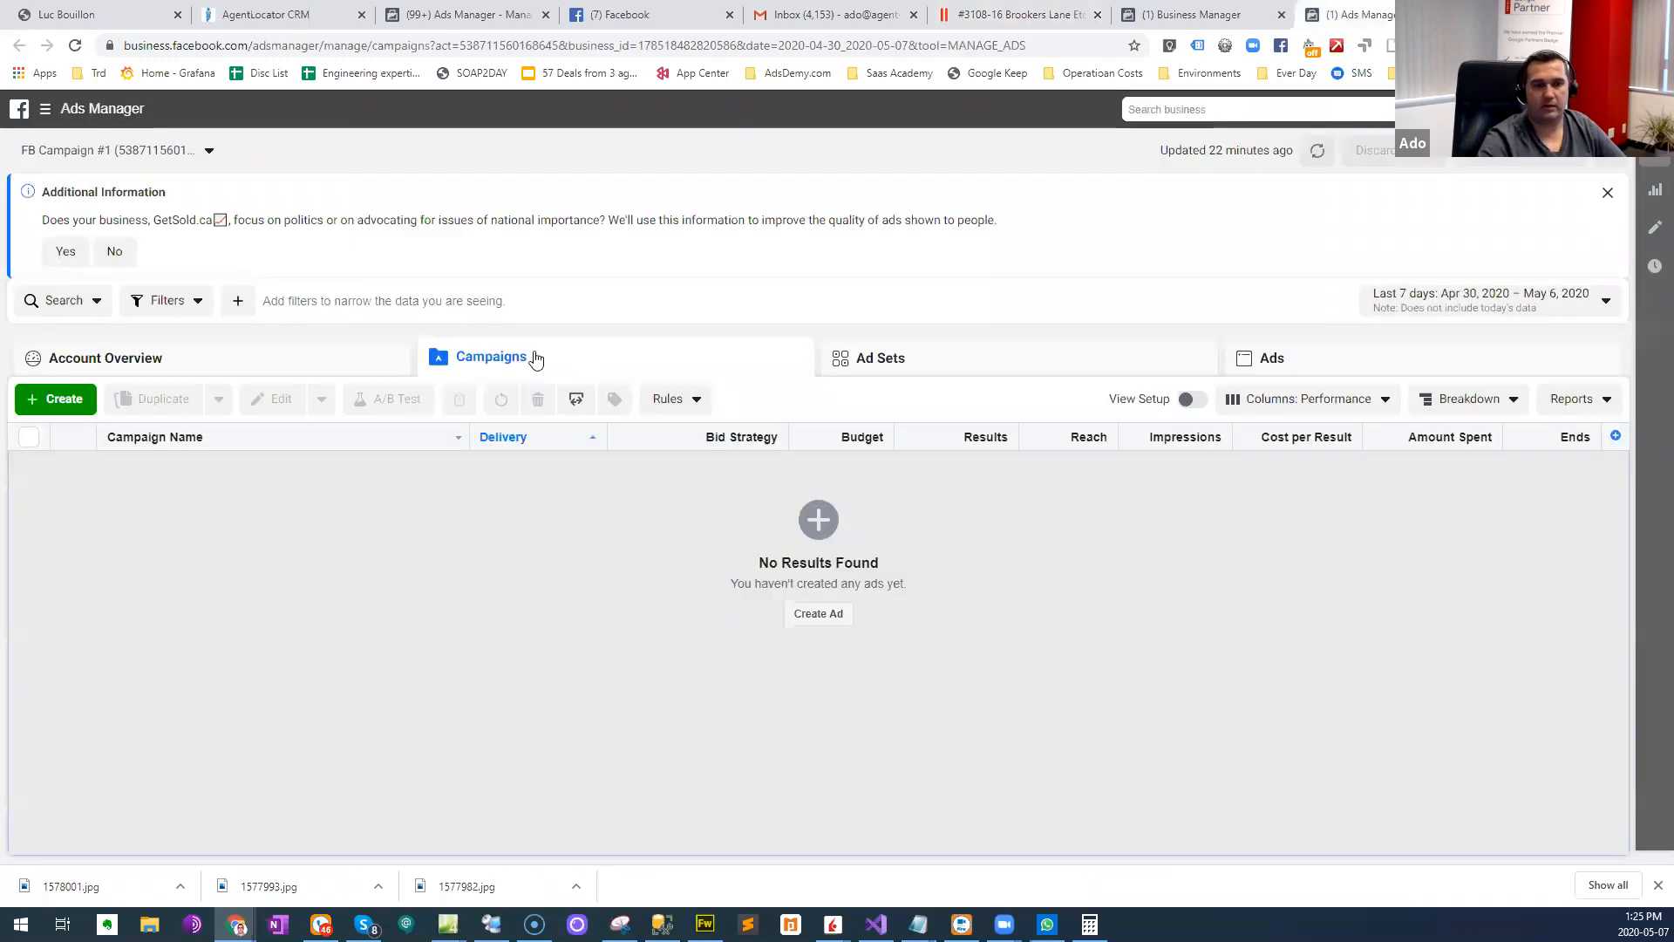
{"action": "left_click", "coordinate": [54, 399]}
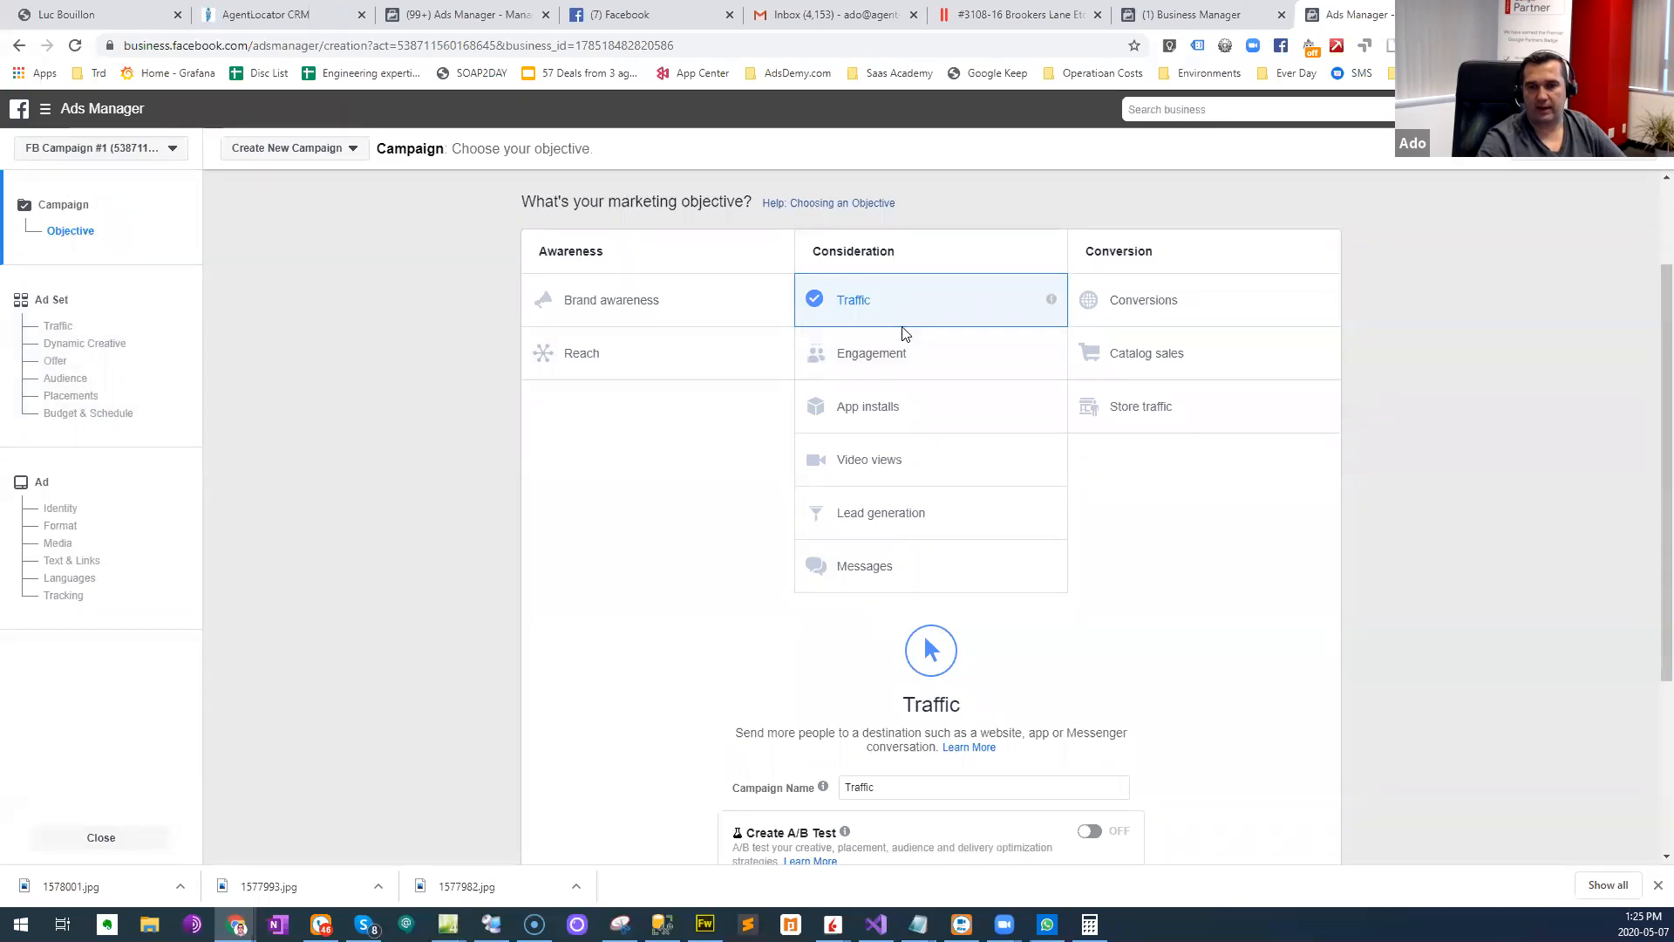
{"action": "left_click", "coordinate": [940, 525]}
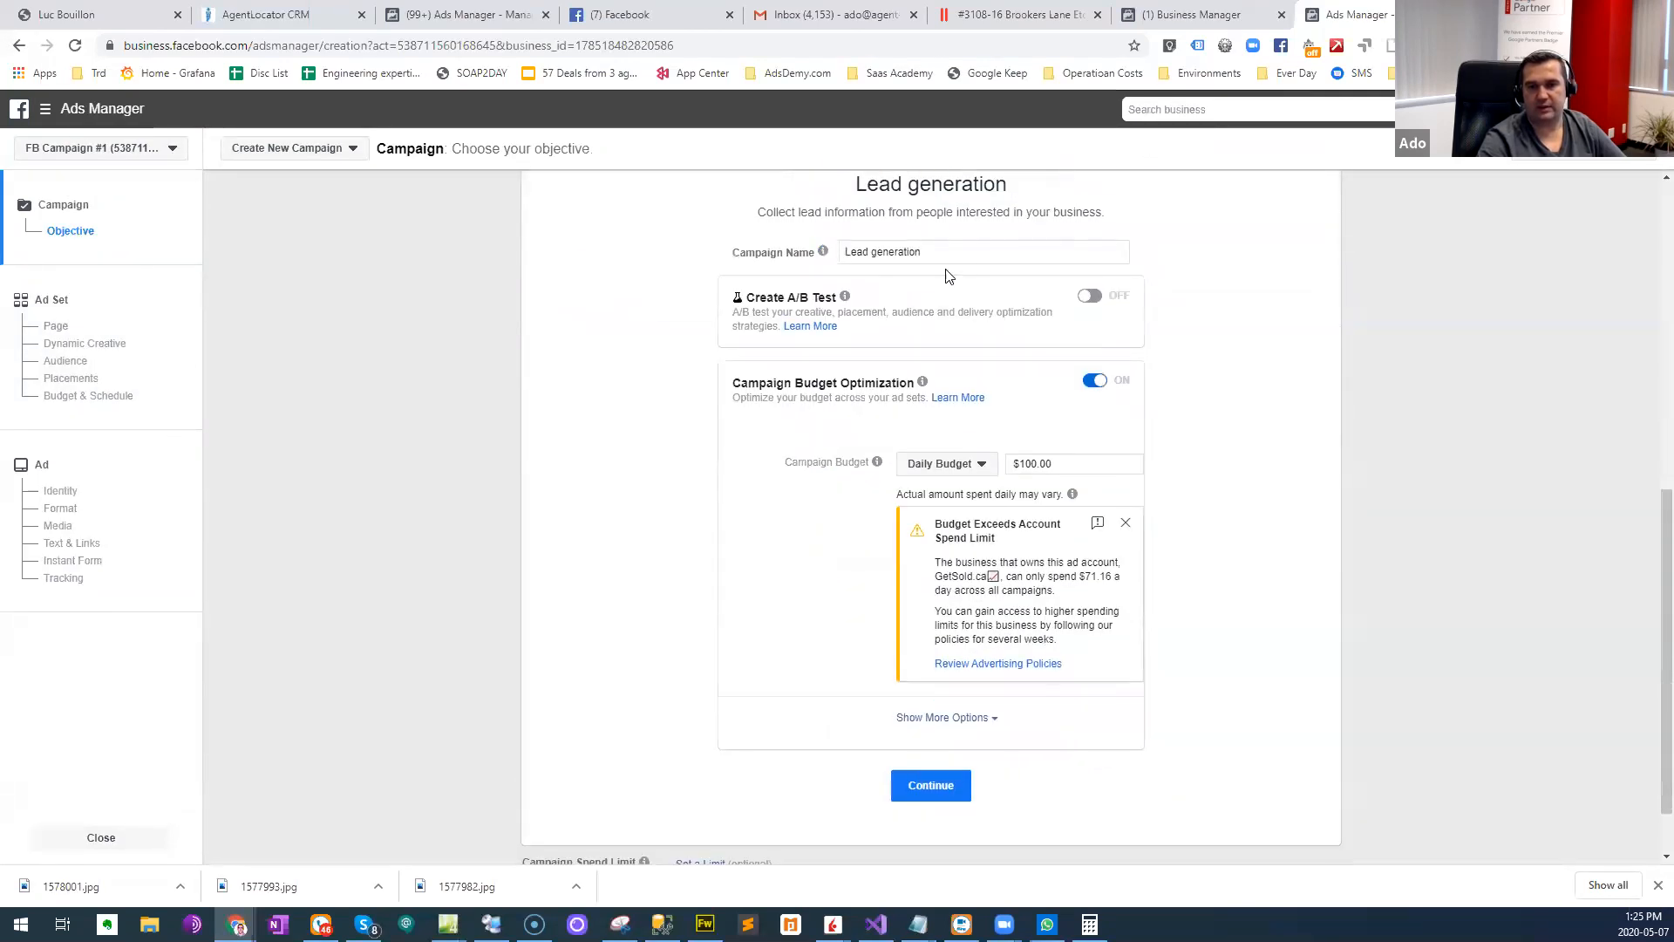
{"action": "scroll", "coordinate": [891, 346], "scroll_direction": "up", "scroll_amount": 3}
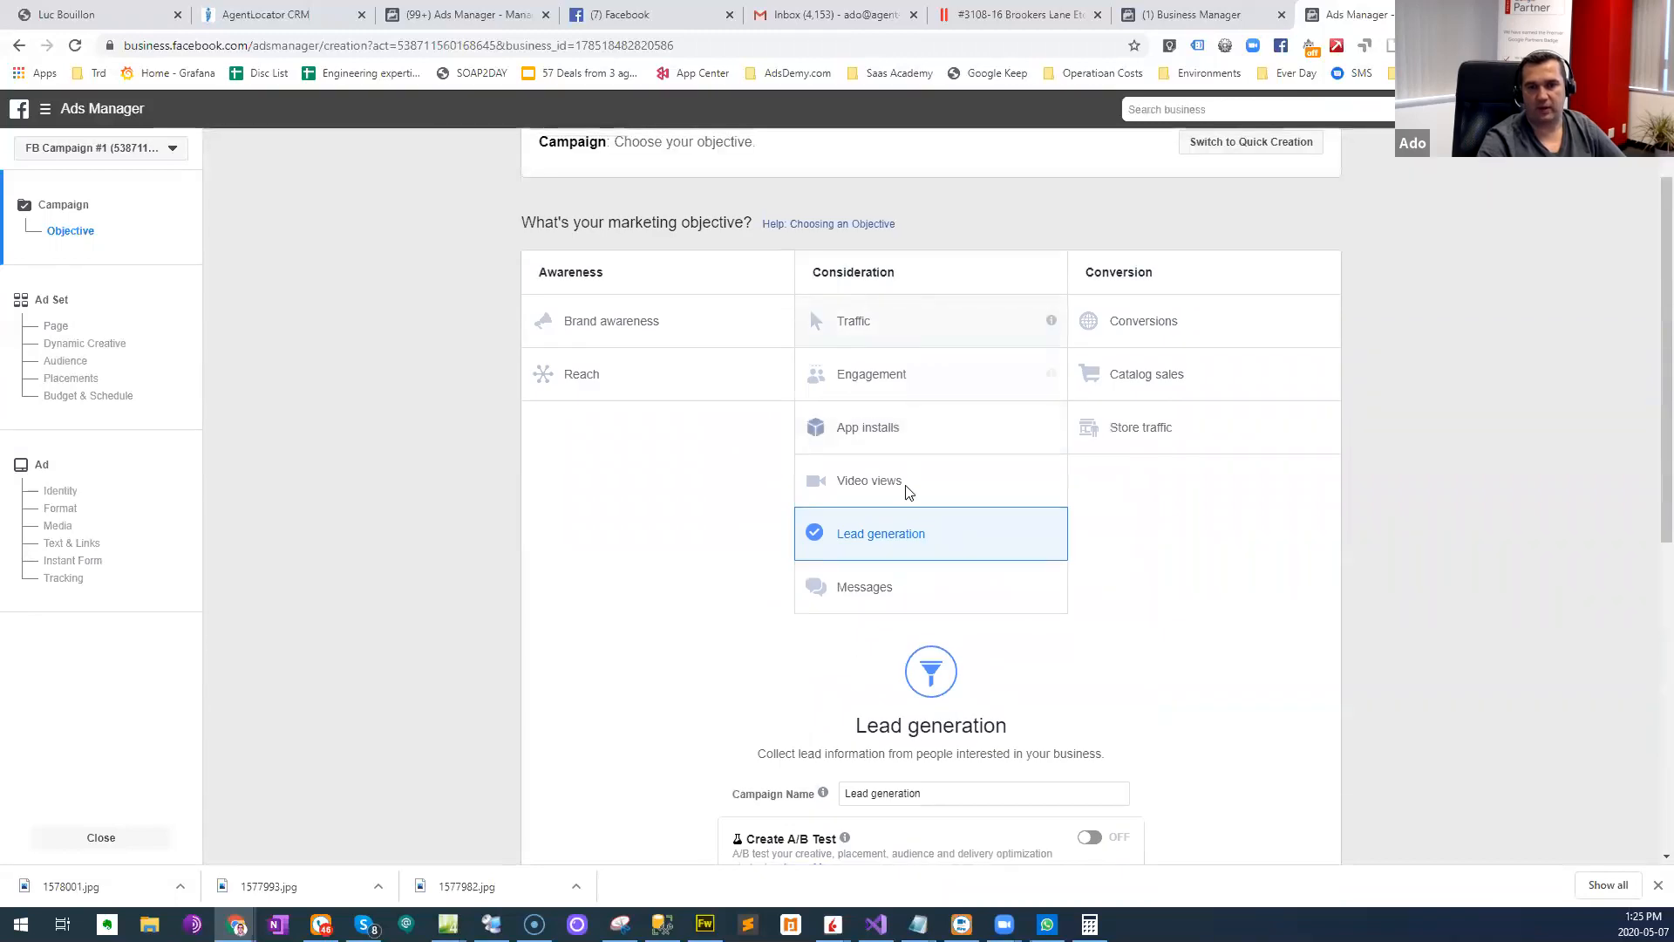
{"action": "scroll", "coordinate": [955, 668], "scroll_direction": "down", "scroll_amount": 4}
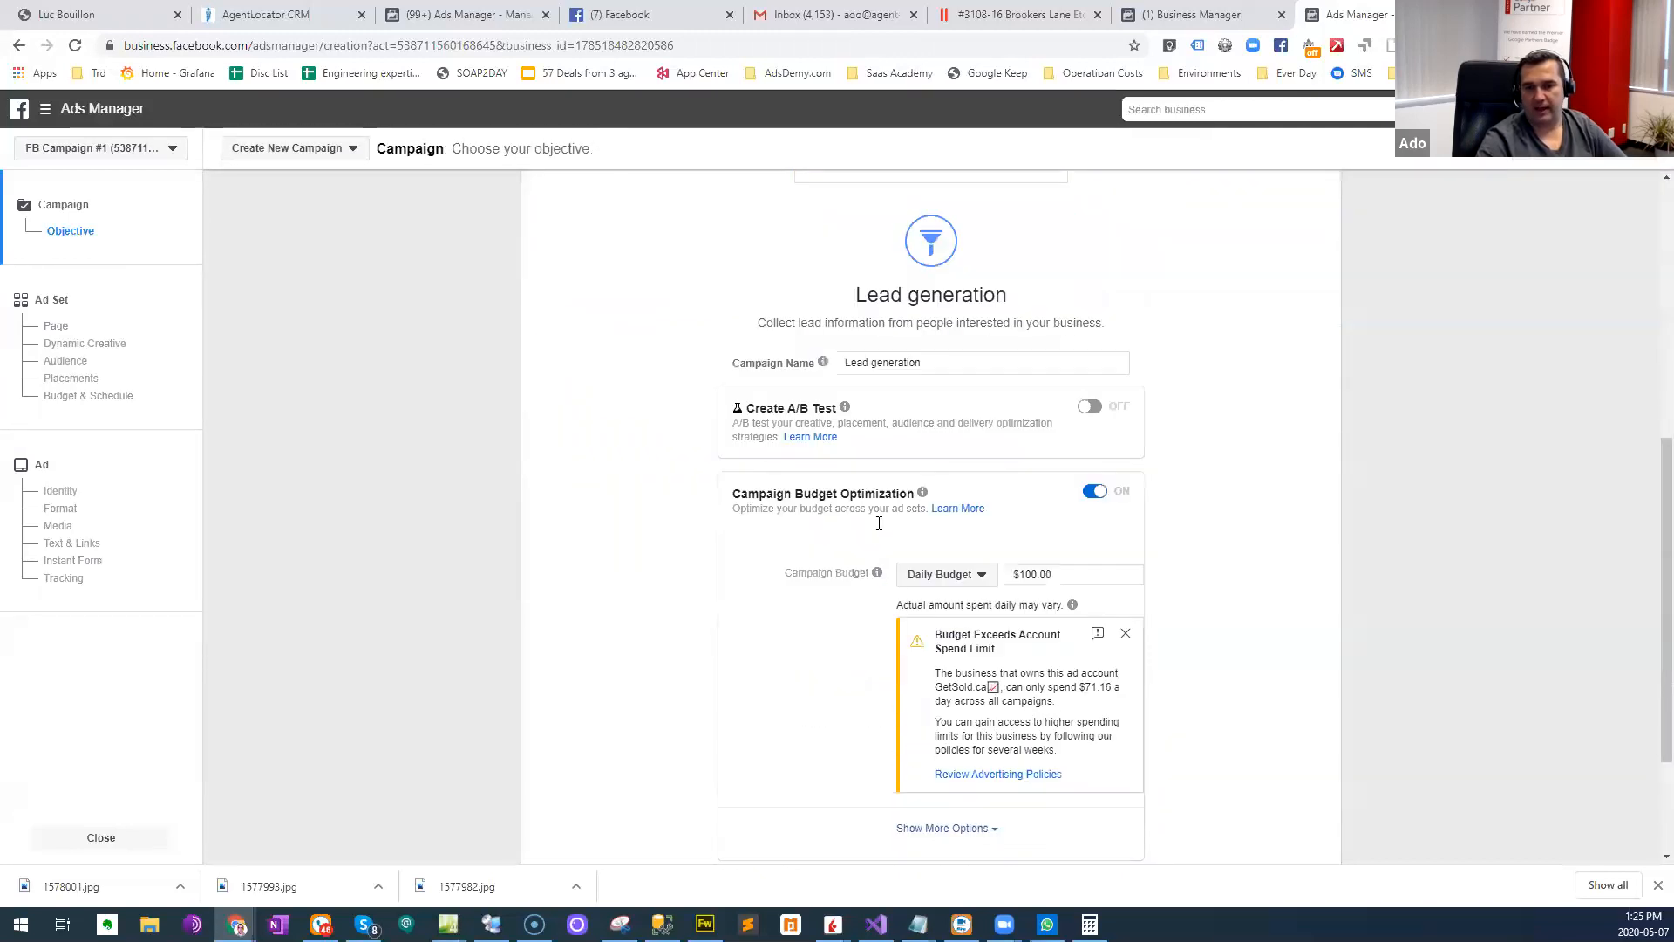
{"action": "left_click_drag", "start_coordinate": [976, 338], "coordinate": [608, 350]}
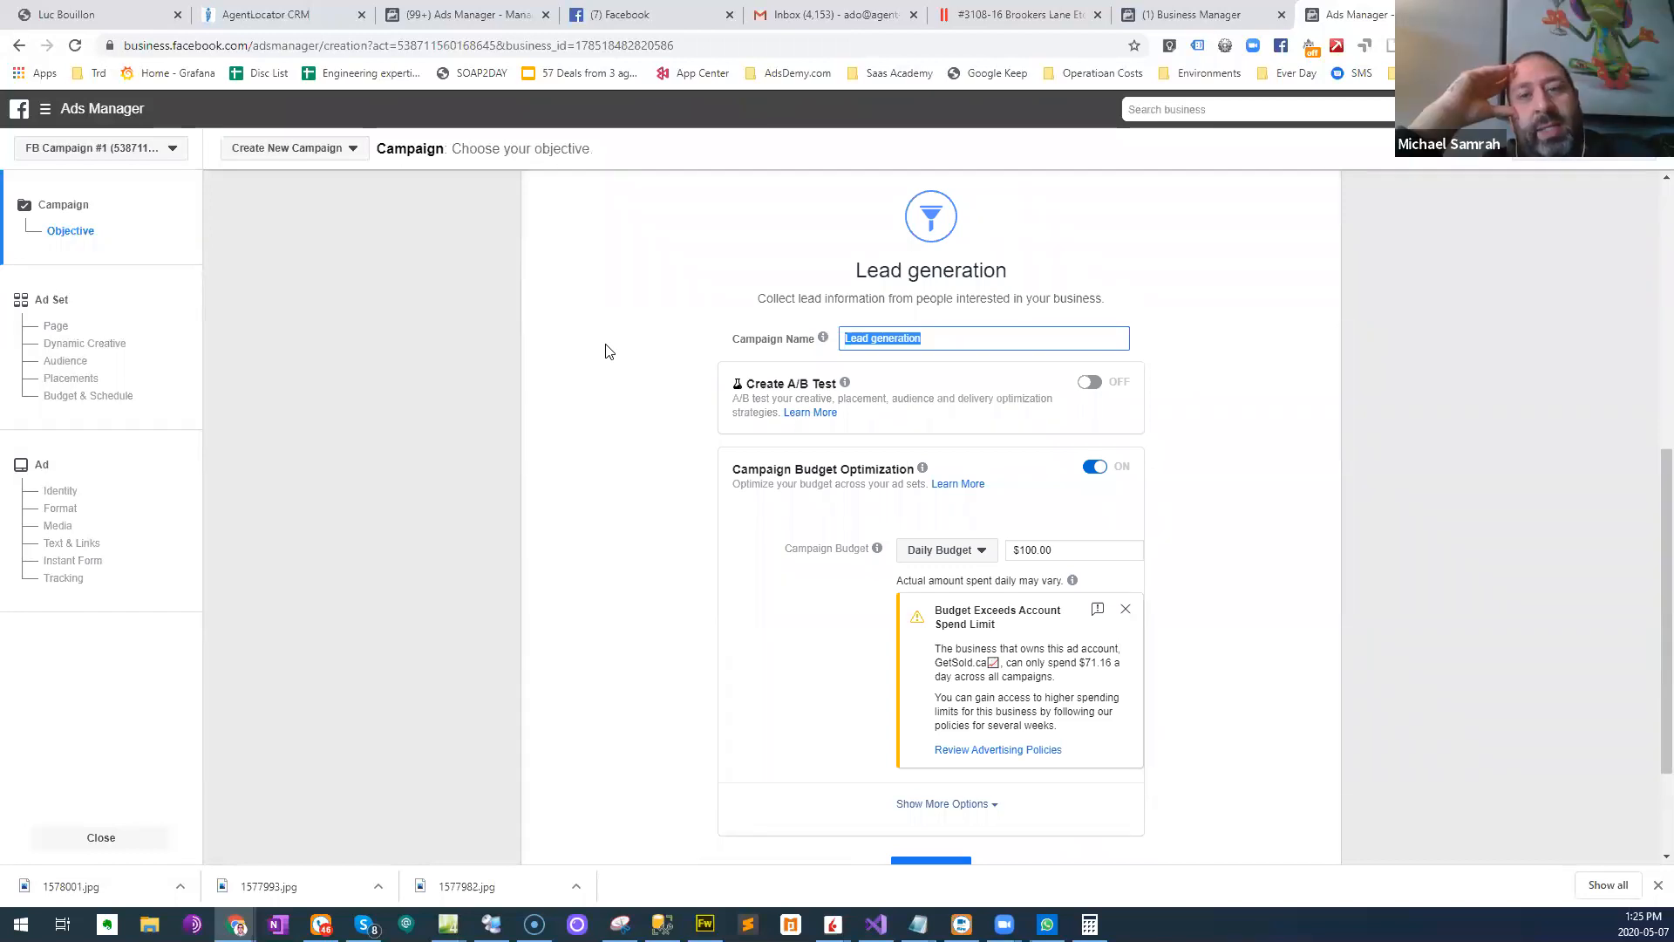
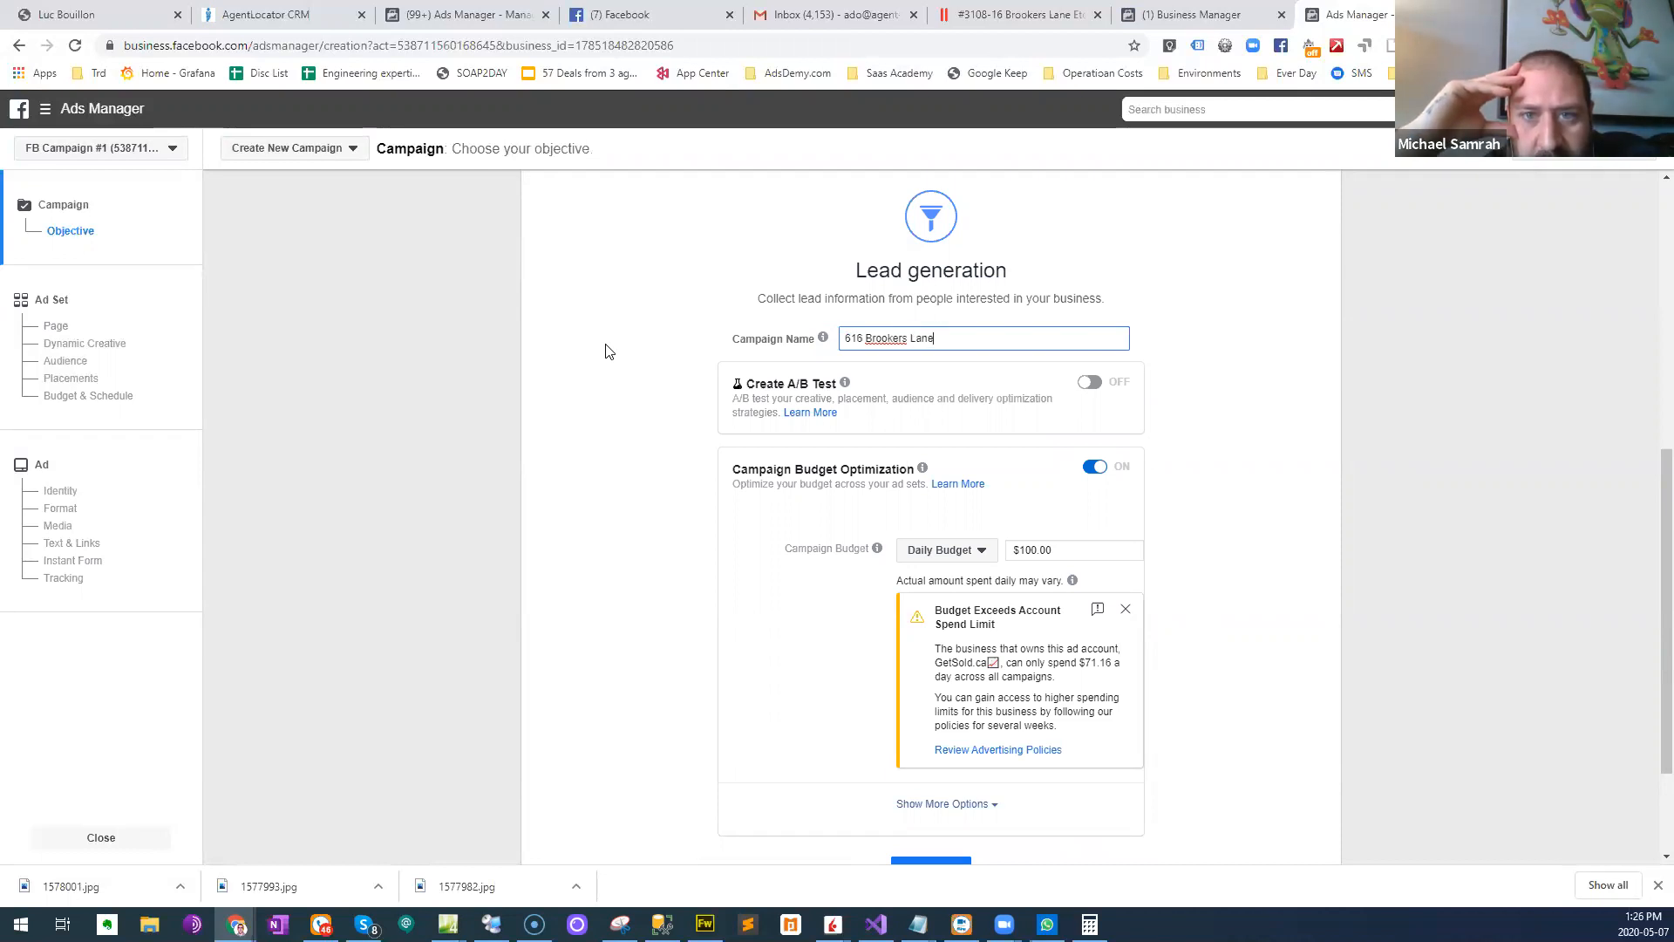
{"action": "key", "text": "Tab"}
- Set the campaign's daily budget to $30 and continue to the Audience section of the ad set settings
{"action": "scroll", "coordinate": [1137, 520], "scroll_direction": "down", "scroll_amount": 1}
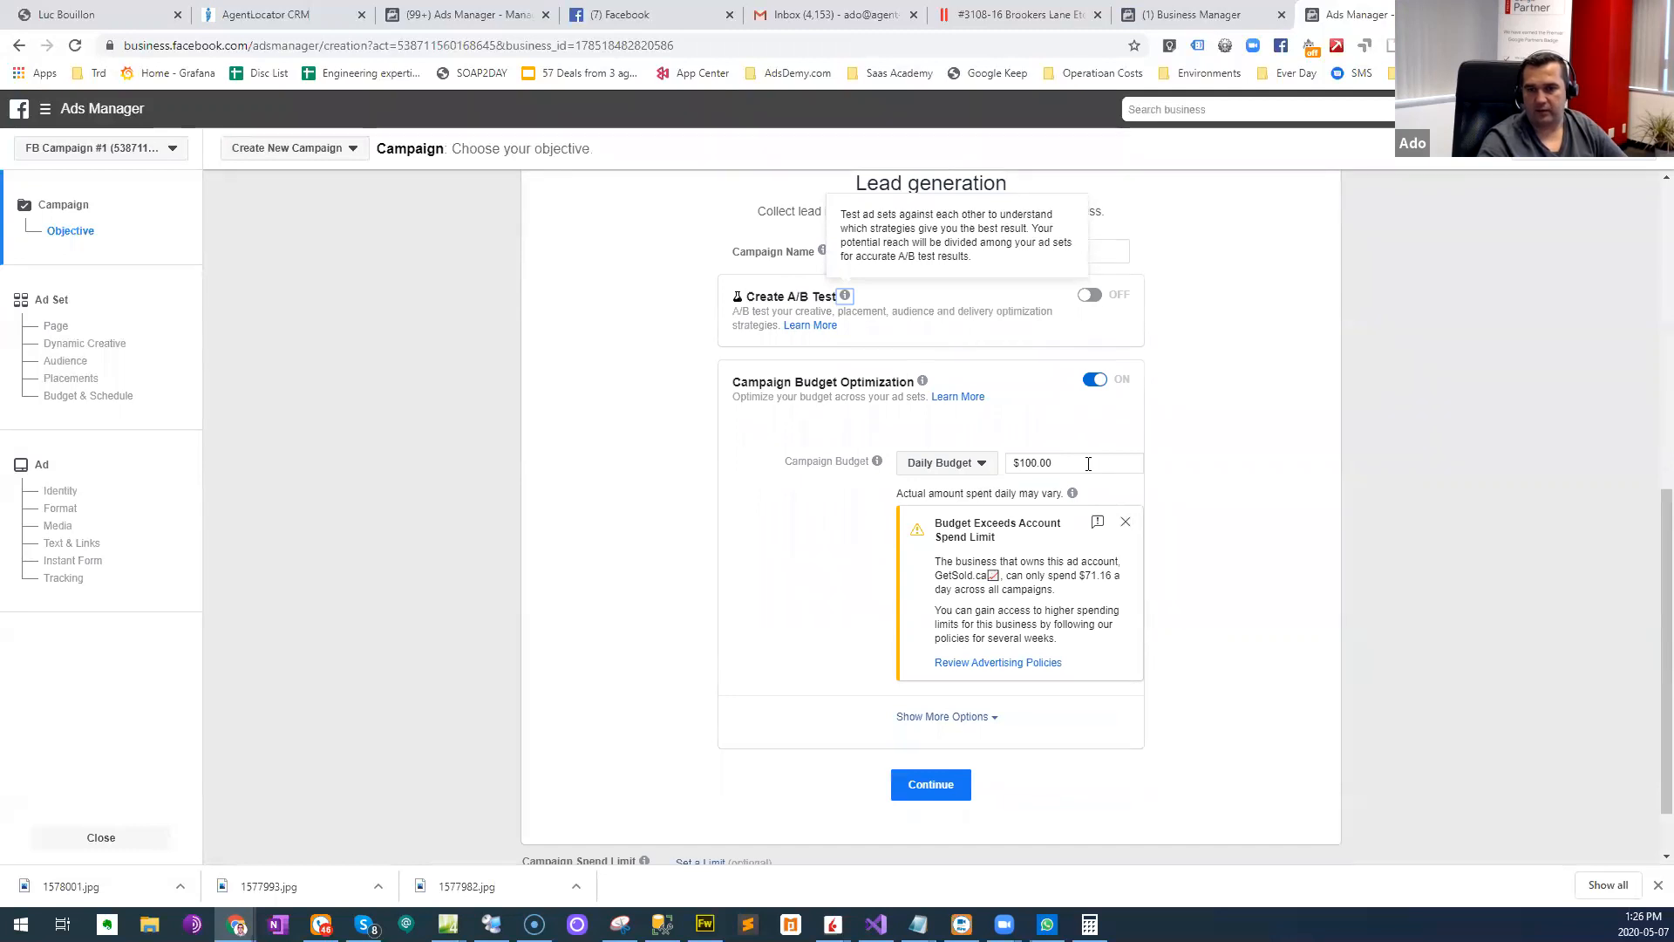
{"action": "left_click", "coordinate": [1015, 463]}
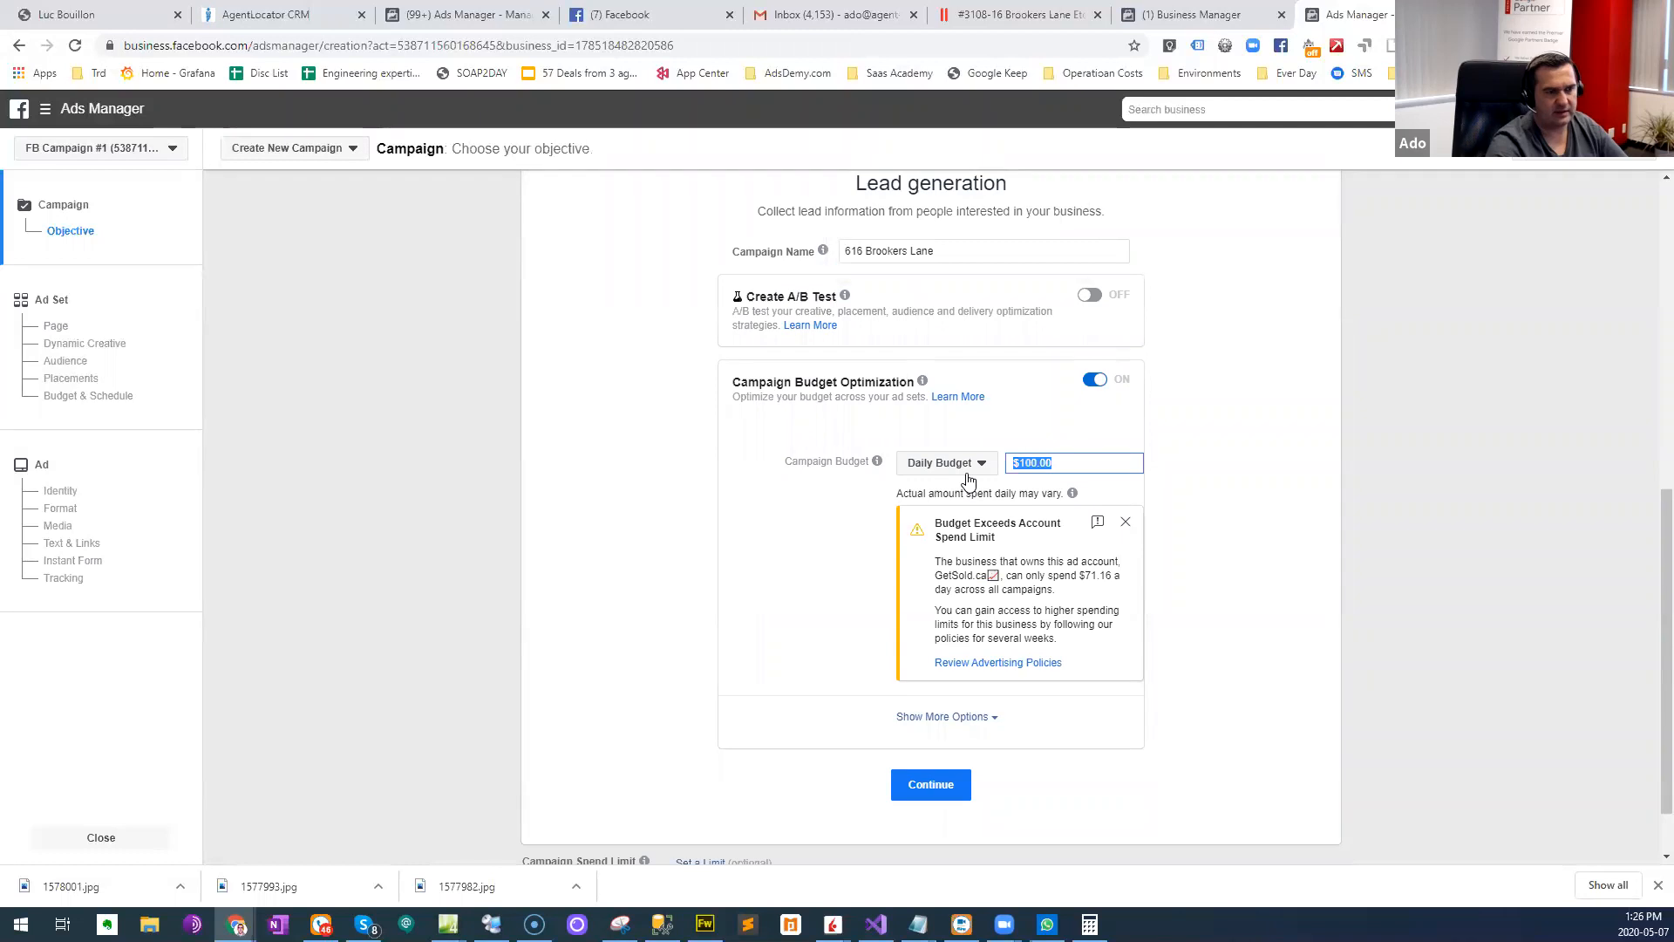
{"action": "type", "text": "30"}
{"action": "key", "text": "Tab"}
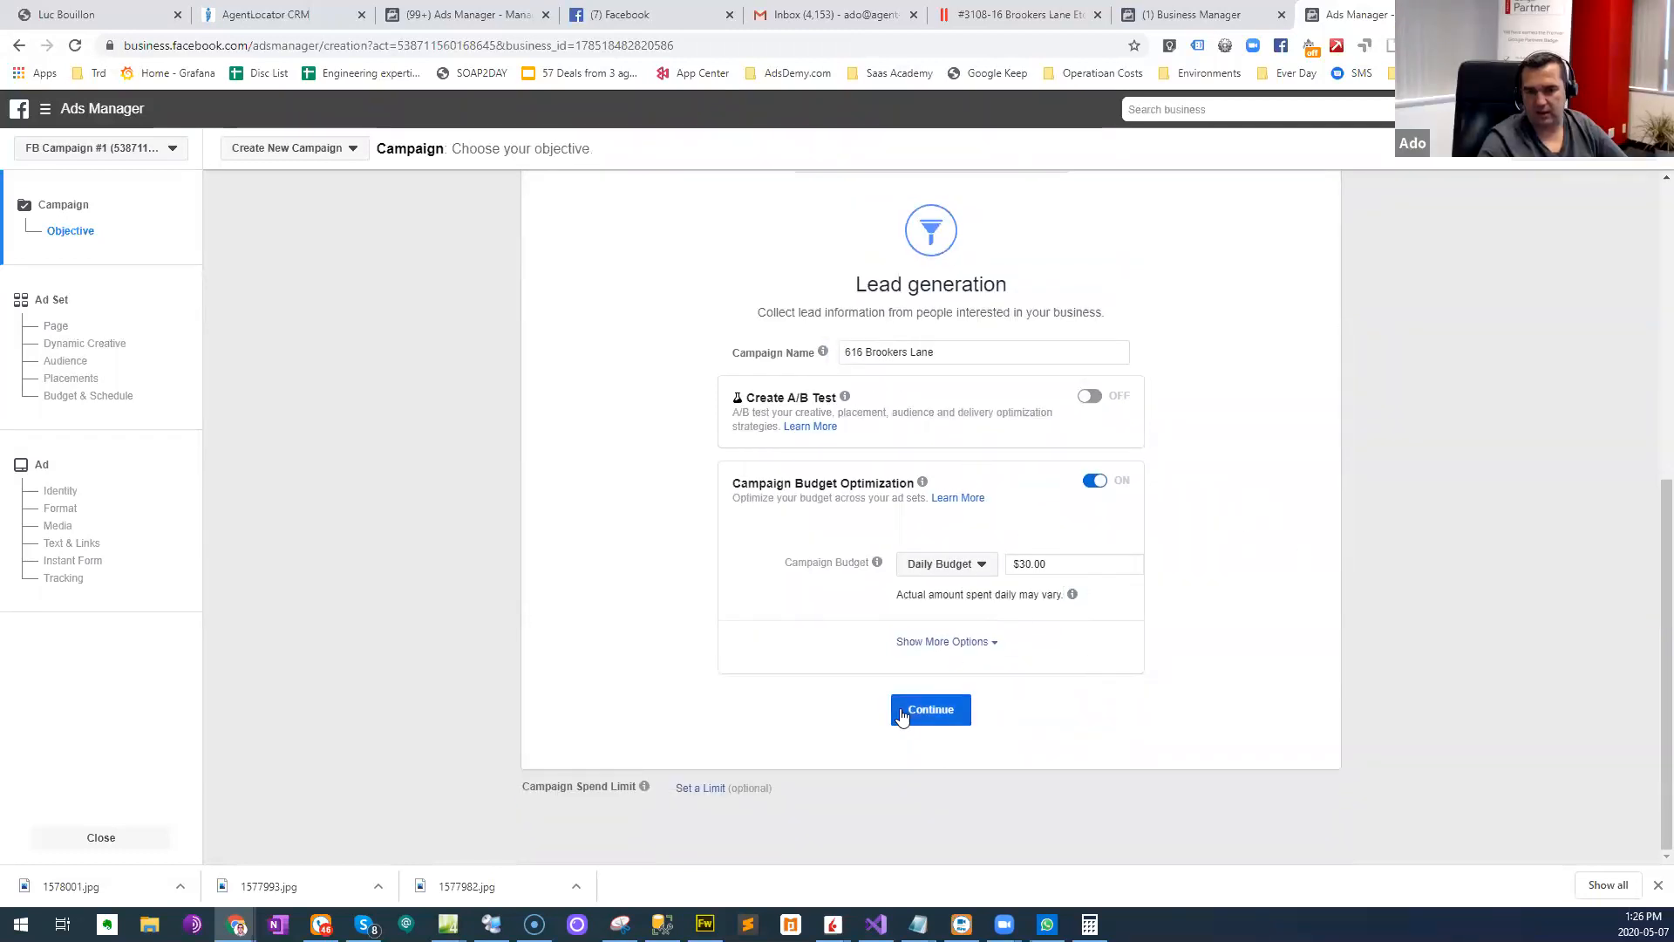
{"action": "left_click", "coordinate": [932, 716]}
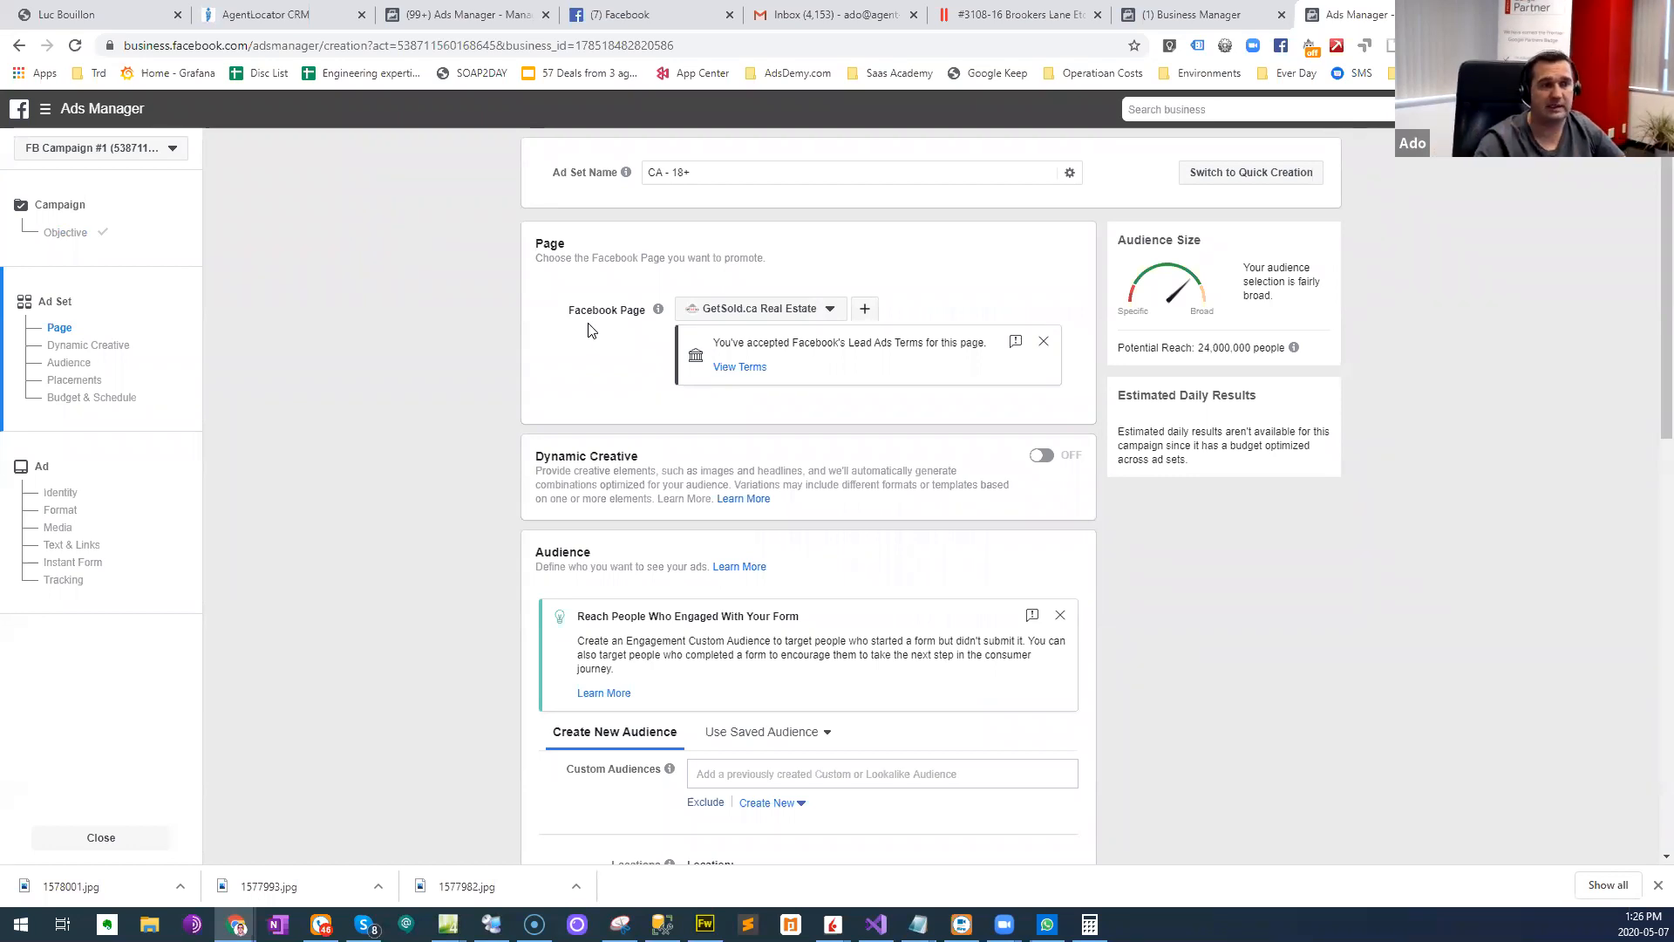
{"action": "scroll", "coordinate": [382, 431], "scroll_direction": "down", "scroll_amount": 1}
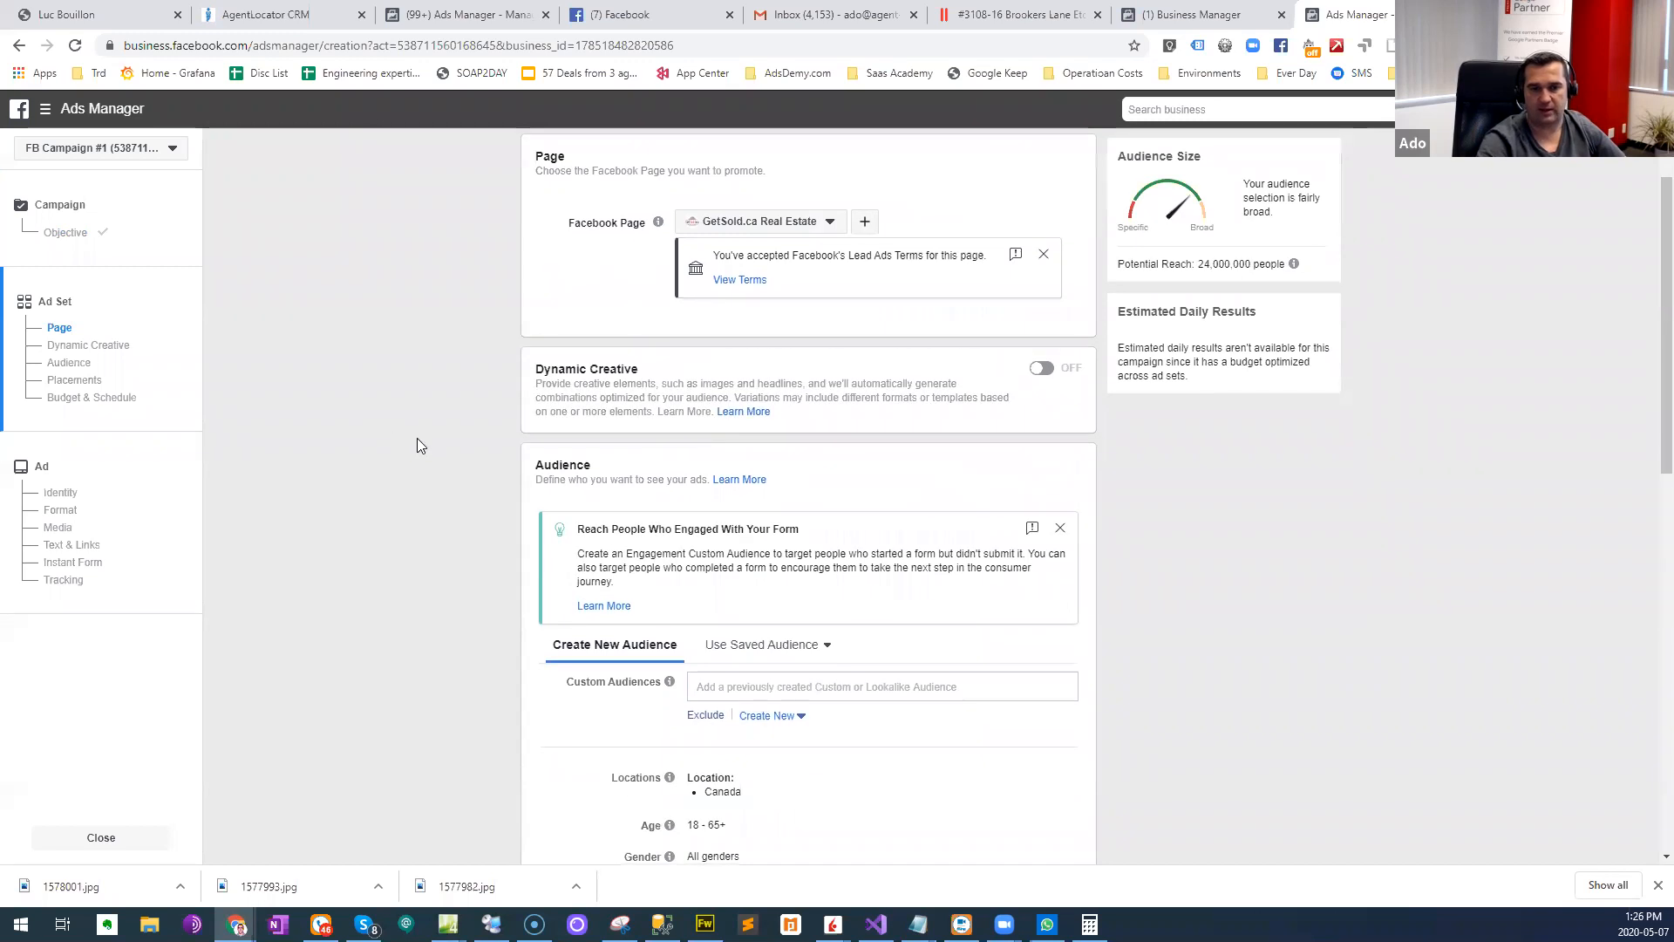
{"action": "scroll", "coordinate": [415, 443], "scroll_direction": "down", "scroll_amount": 1}
{"action": "scroll", "coordinate": [450, 475], "scroll_direction": "down", "scroll_amount": 4}
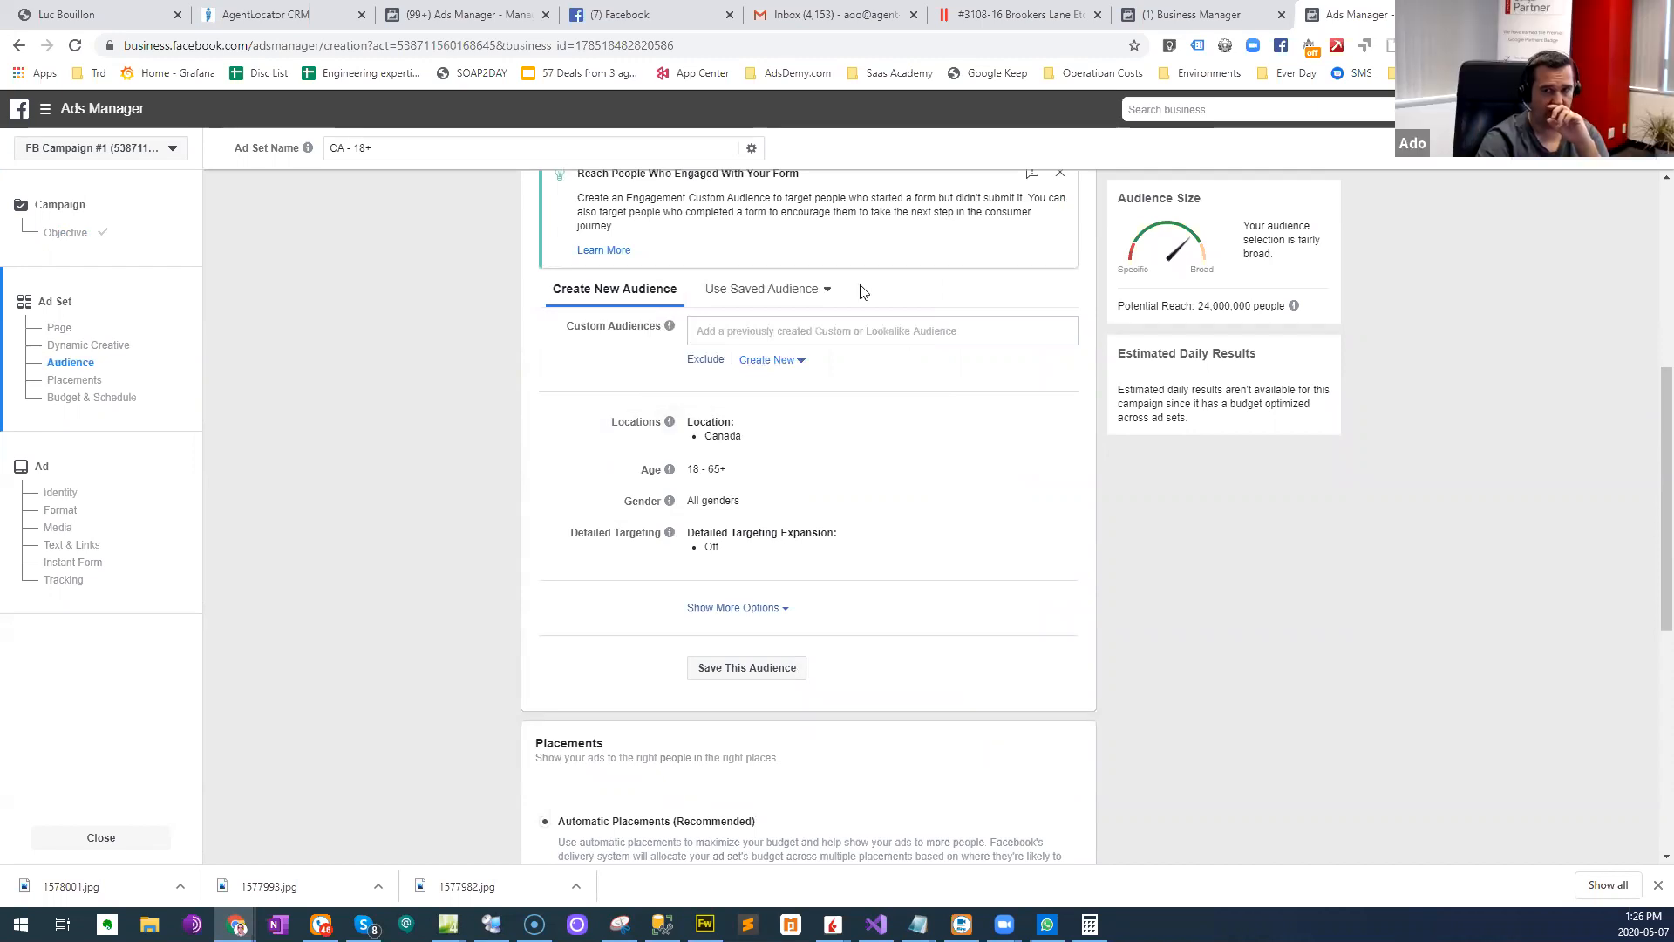
- Return to the Brookers Lane property tour and examine the property's location on the Schools map, widening it to the surrounding neighbourhoods
{"action": "left_click", "coordinate": [1012, 12]}
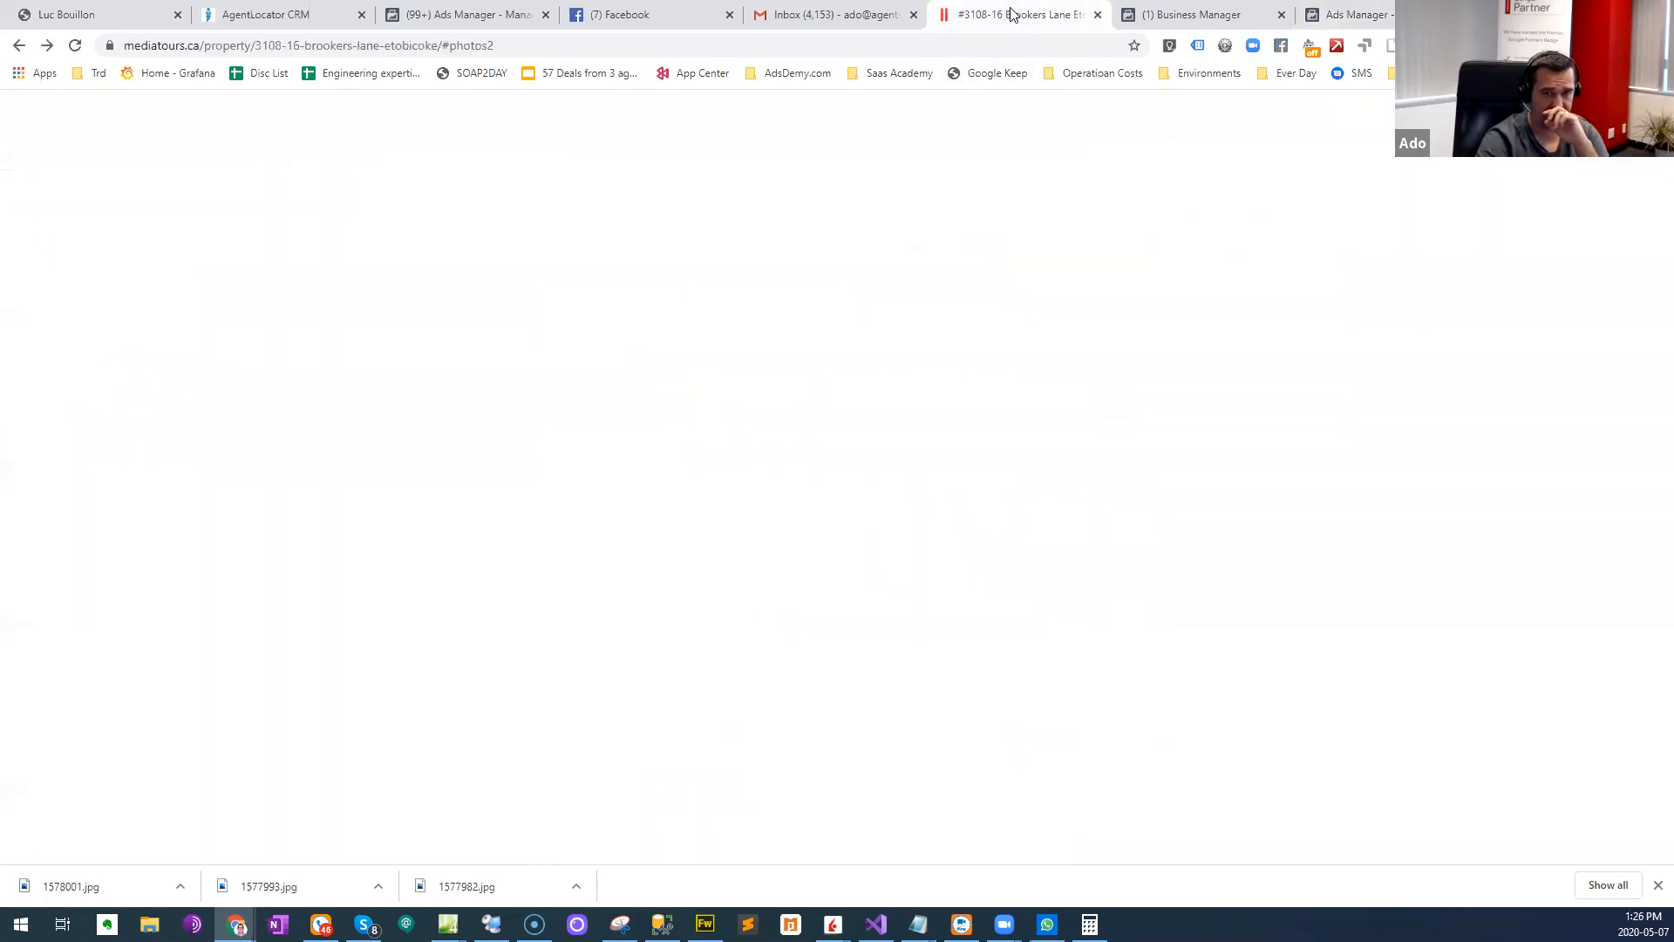
{"action": "scroll", "coordinate": [598, 480], "scroll_direction": "up", "scroll_amount": 10}
{"action": "scroll", "coordinate": [598, 480], "scroll_direction": "up", "scroll_amount": 5}
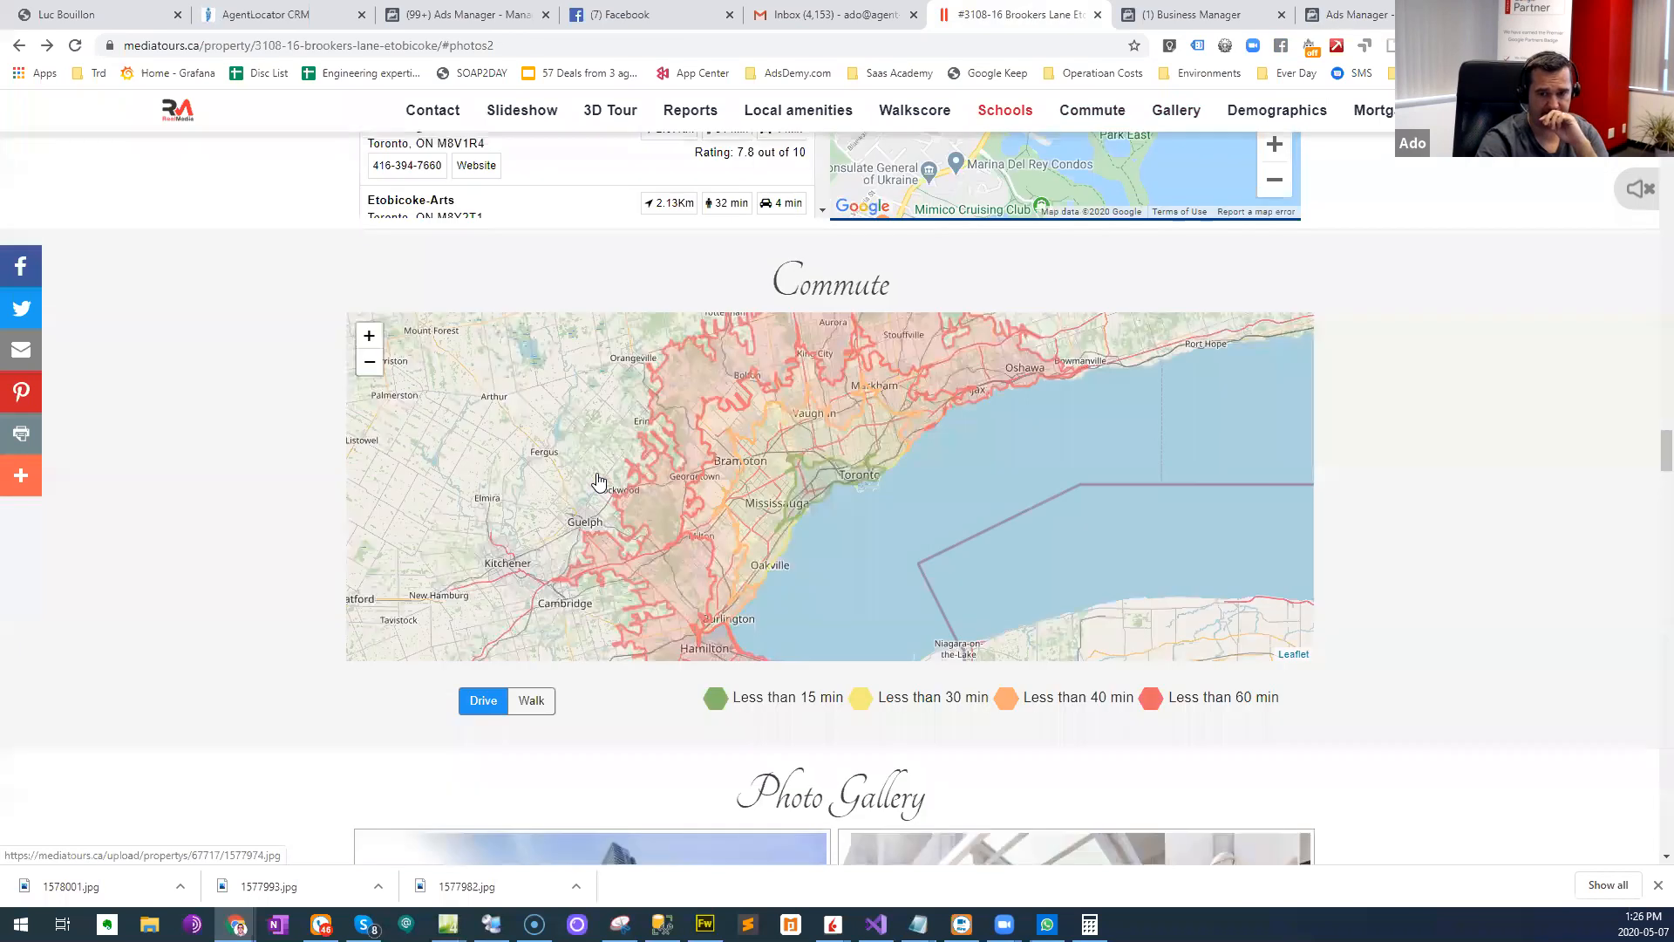
{"action": "scroll", "coordinate": [262, 583], "scroll_direction": "down", "scroll_amount": 5}
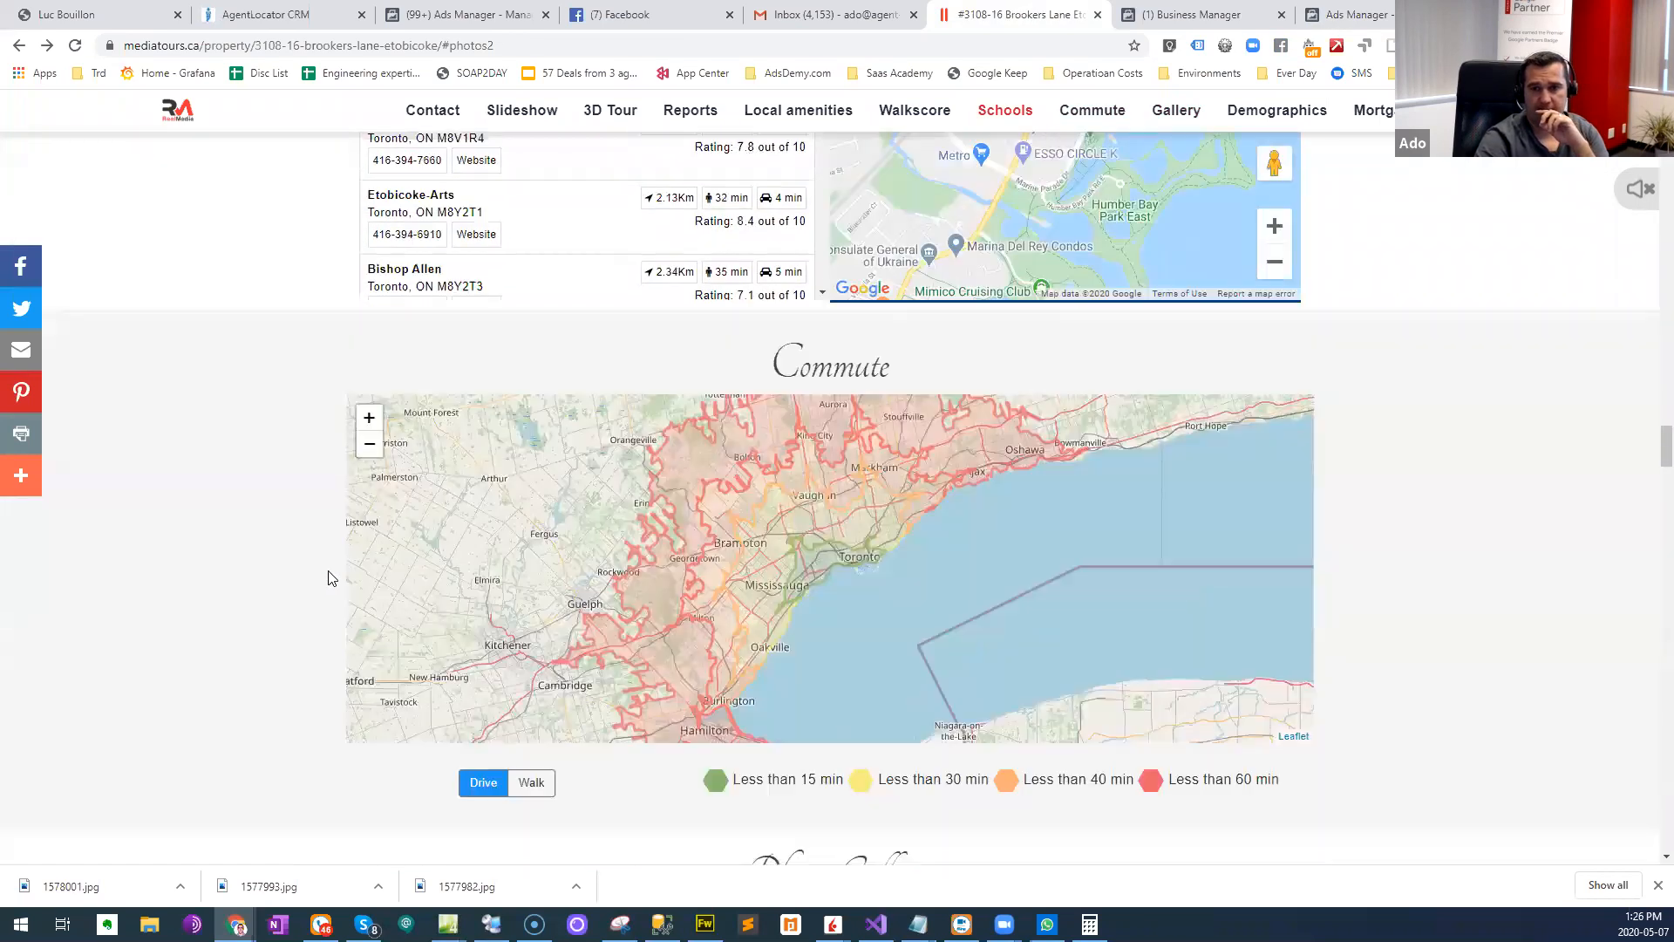
{"action": "scroll", "coordinate": [329, 579], "scroll_direction": "up", "scroll_amount": 1}
{"action": "scroll", "coordinate": [1271, 441], "scroll_direction": "up", "scroll_amount": 3}
{"action": "scroll", "coordinate": [1272, 441], "scroll_direction": "up", "scroll_amount": 2}
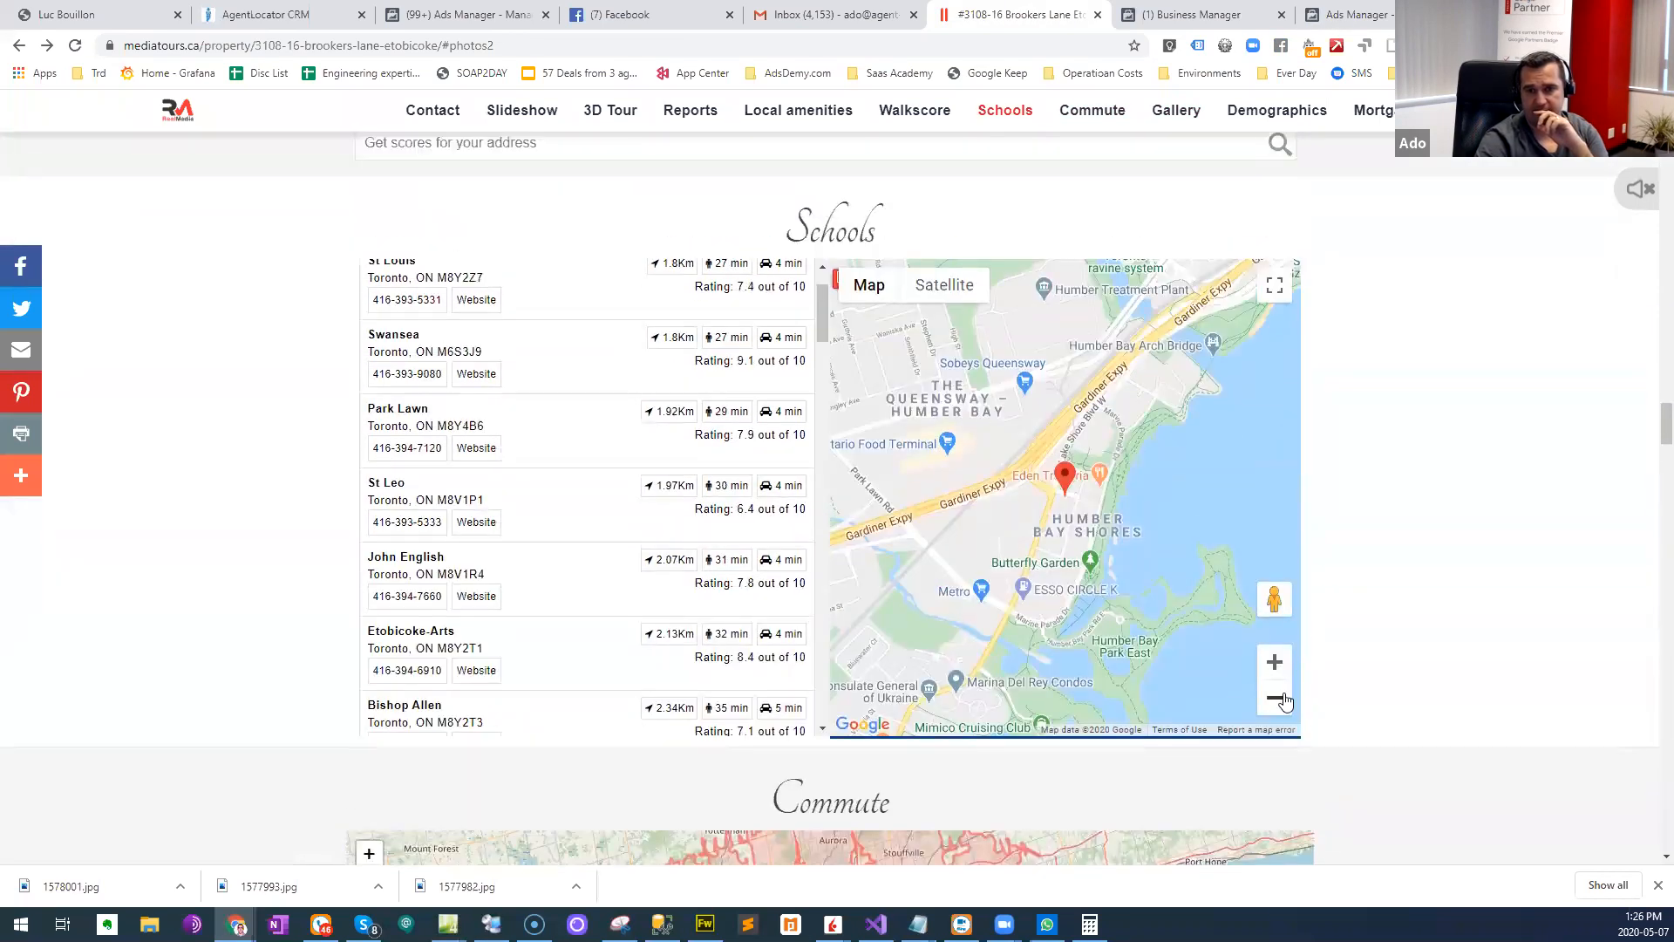
{"action": "left_click", "coordinate": [1275, 701]}
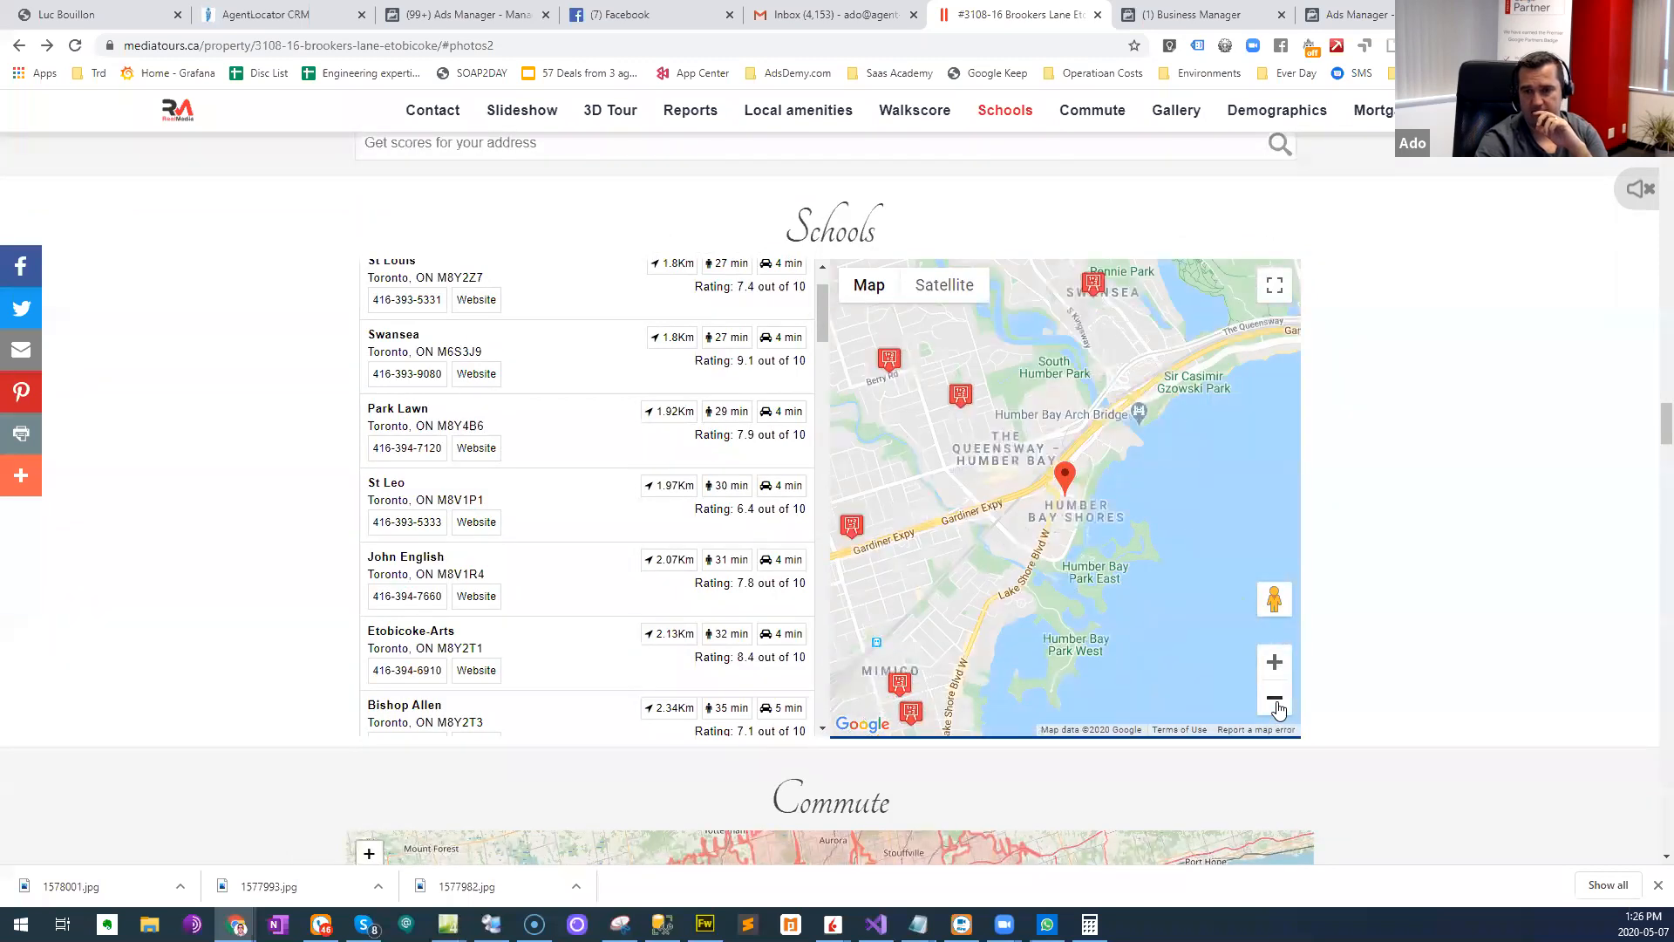
{"action": "left_click", "coordinate": [1275, 701]}
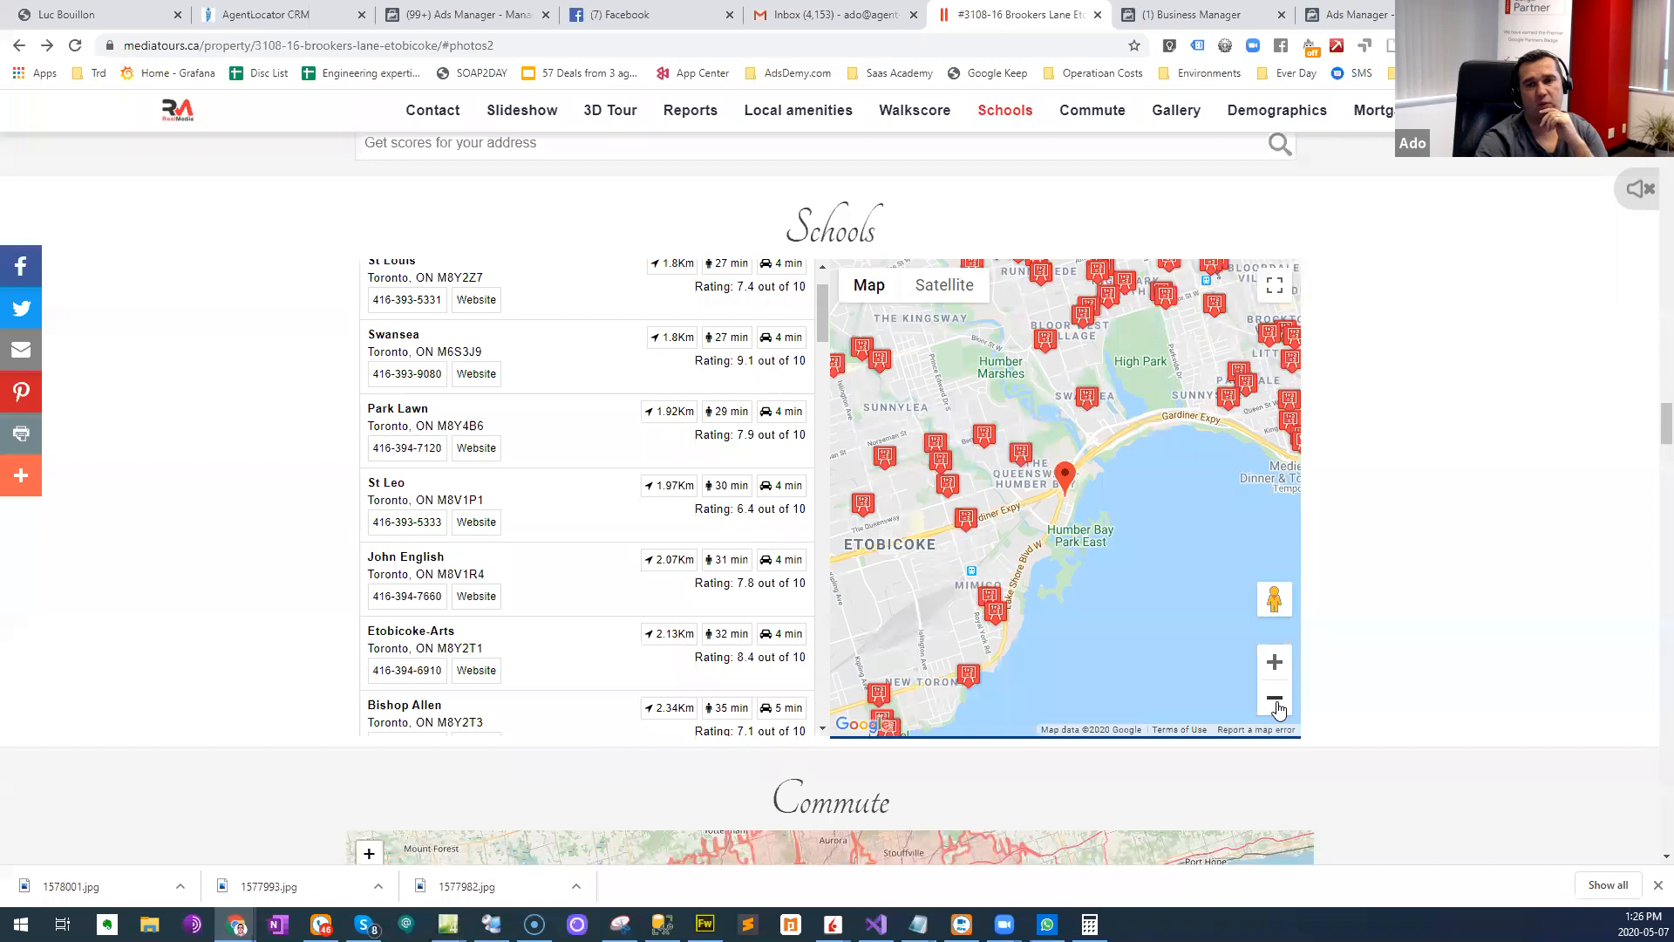
{"action": "left_click", "coordinate": [1277, 703]}
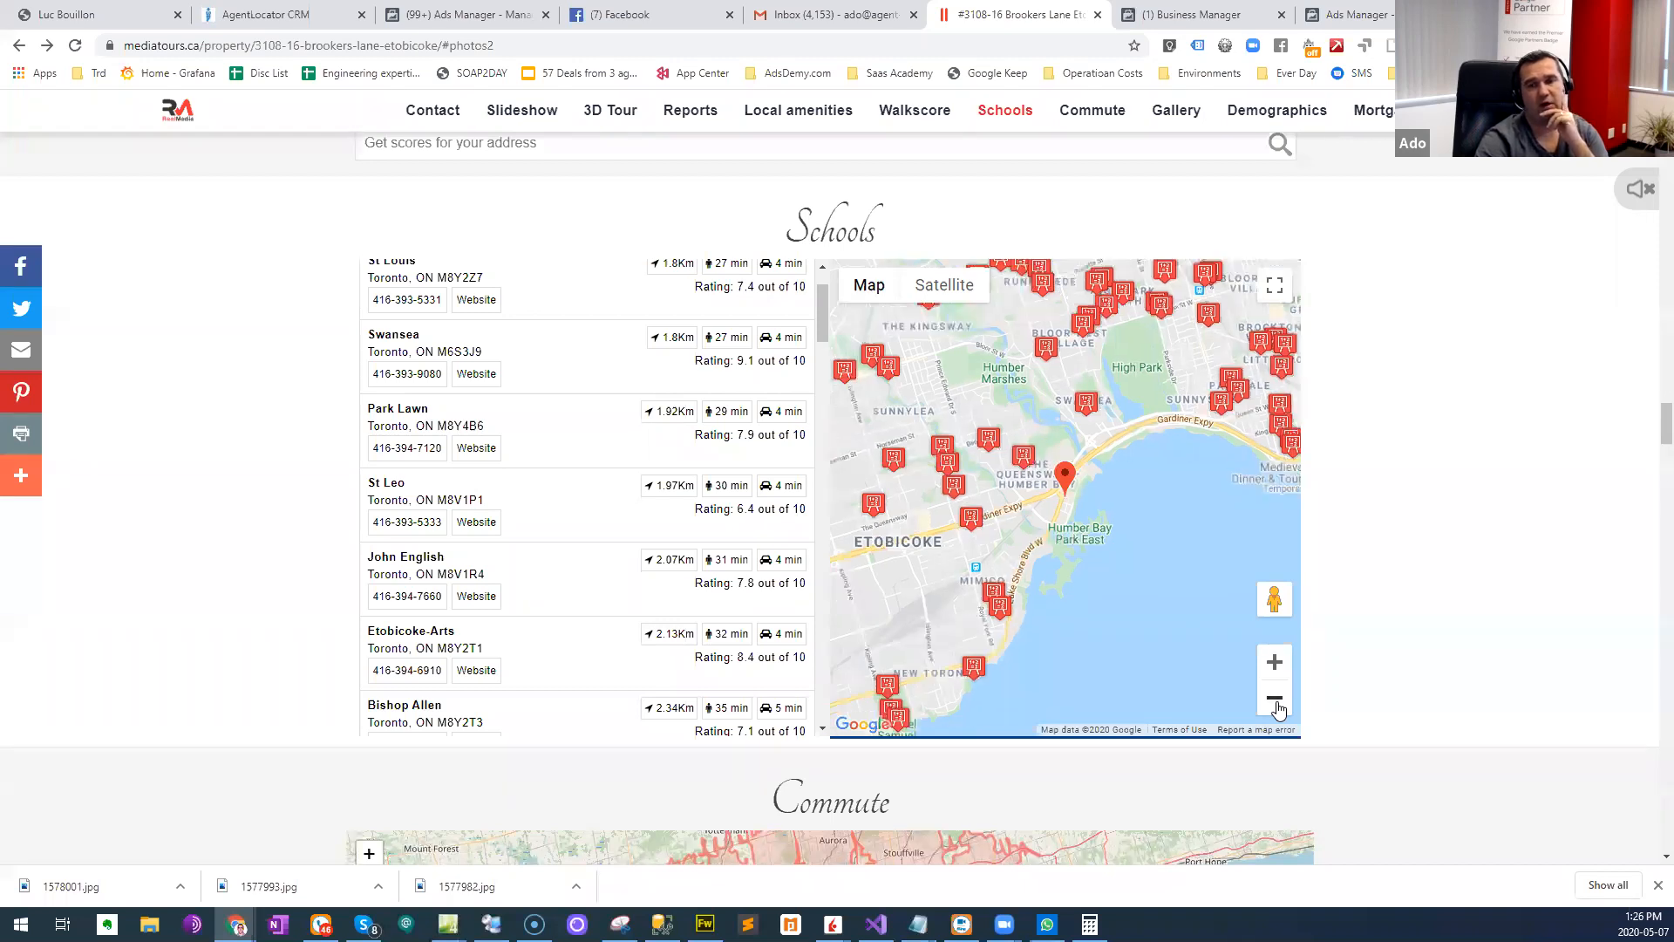
- Return to the campaign's ad set in Ads Manager and search the custom audiences for Toronto
{"action": "left_click", "coordinate": [1351, 10]}
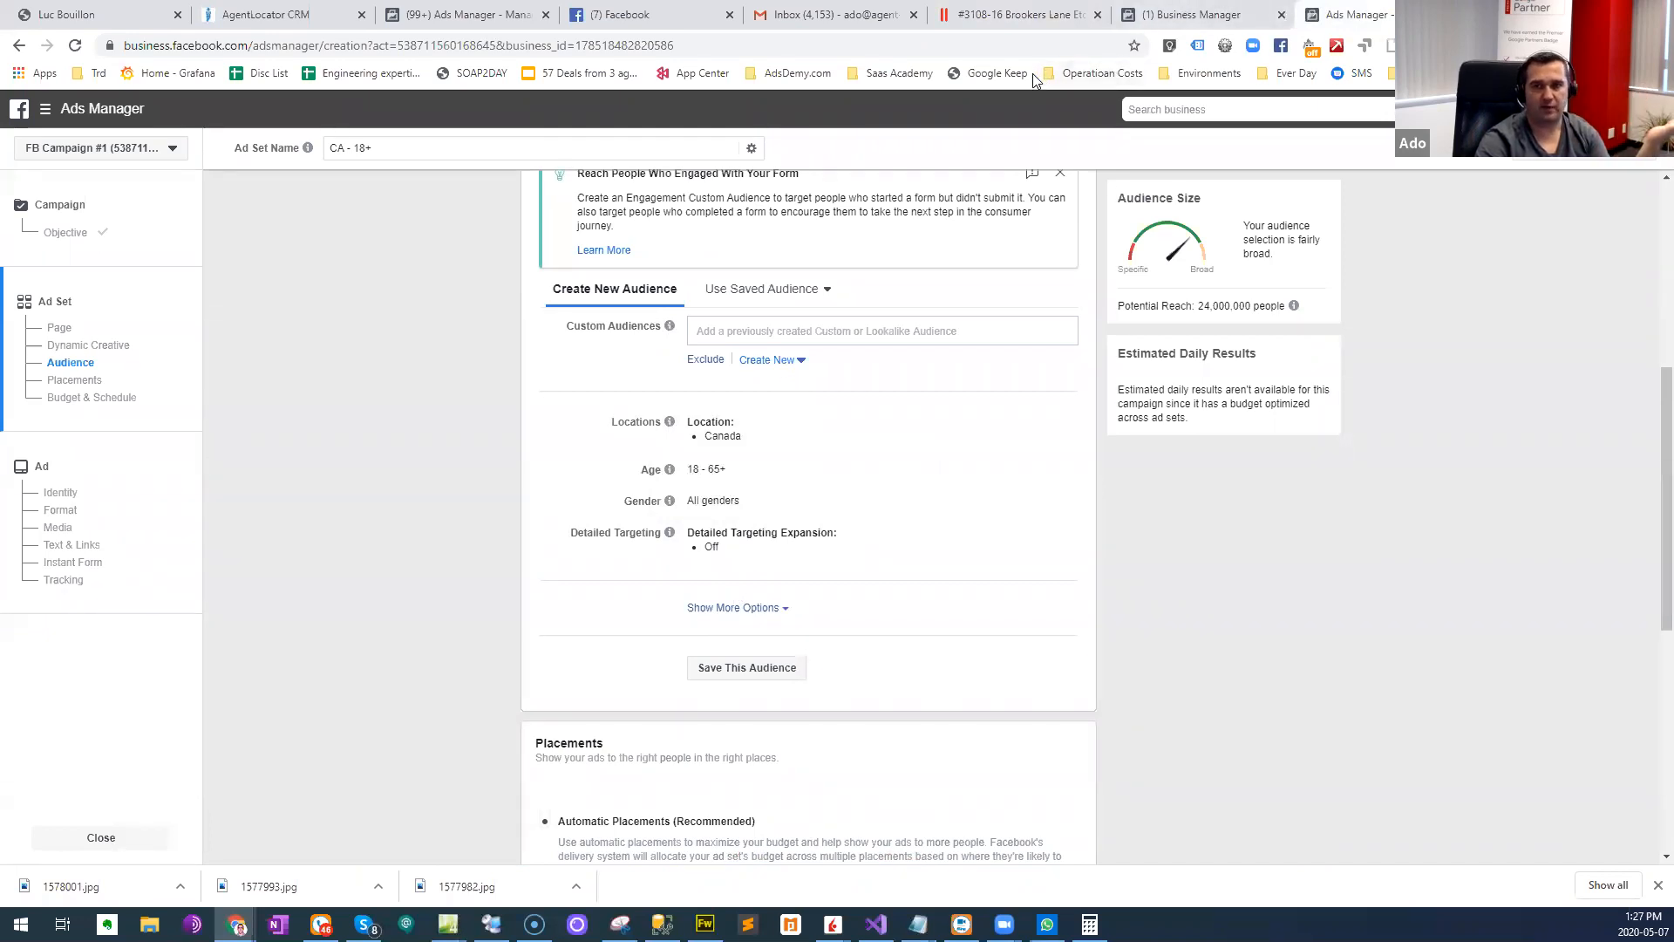
{"action": "left_click", "coordinate": [802, 336]}
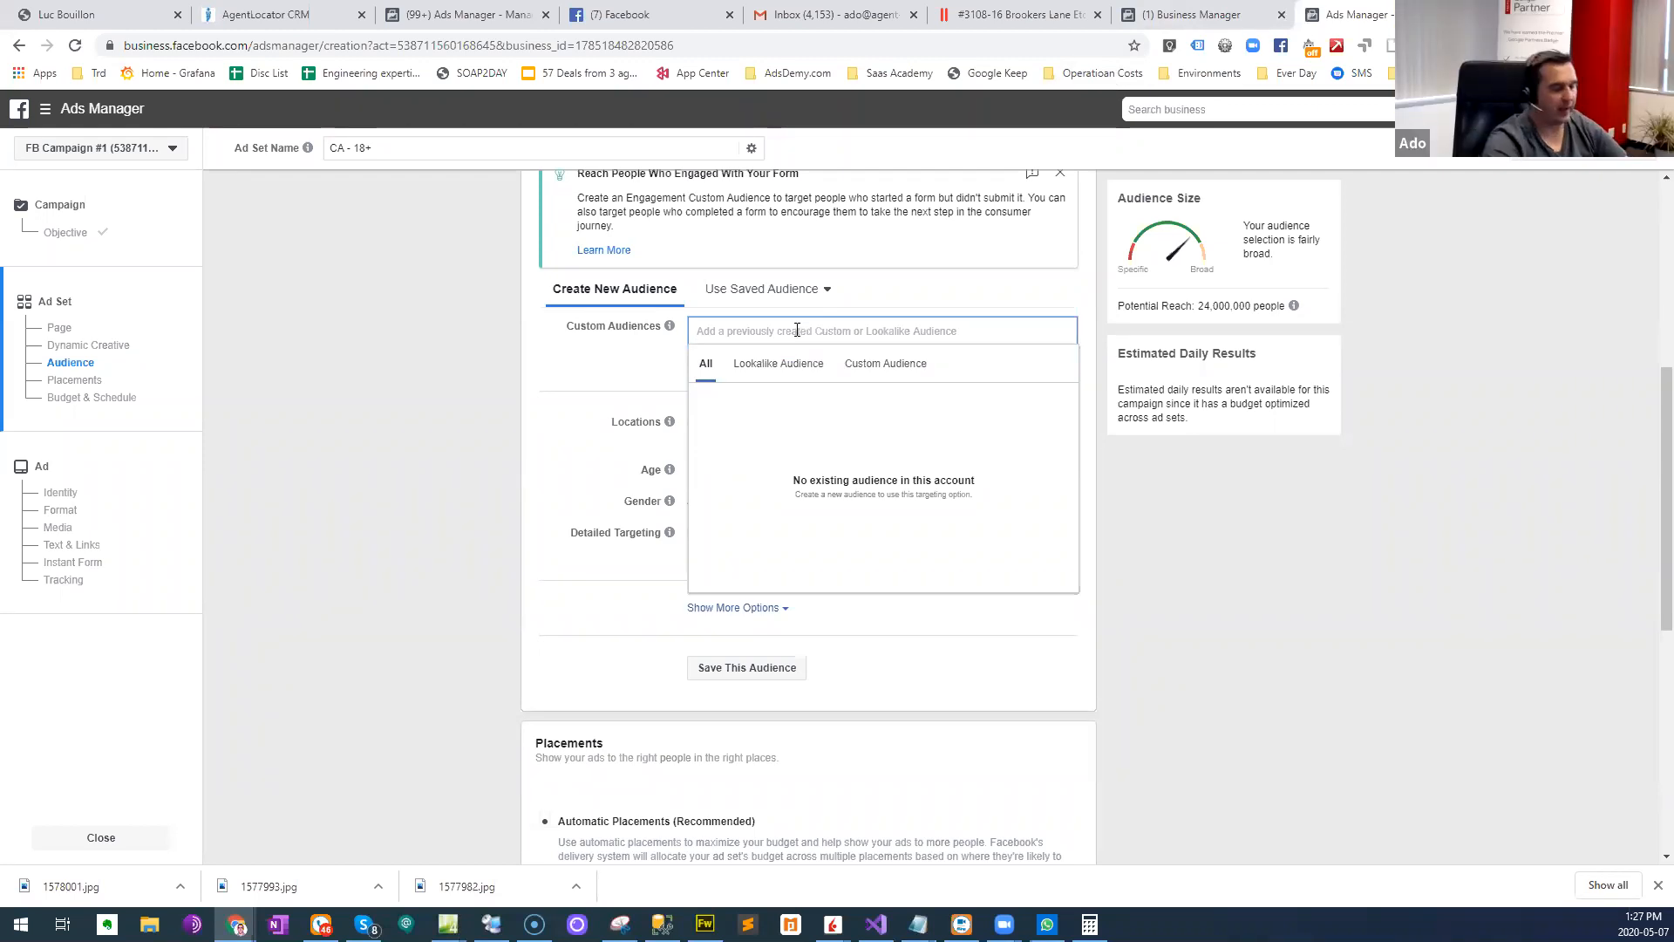
{"action": "type", "text": "Toron"}
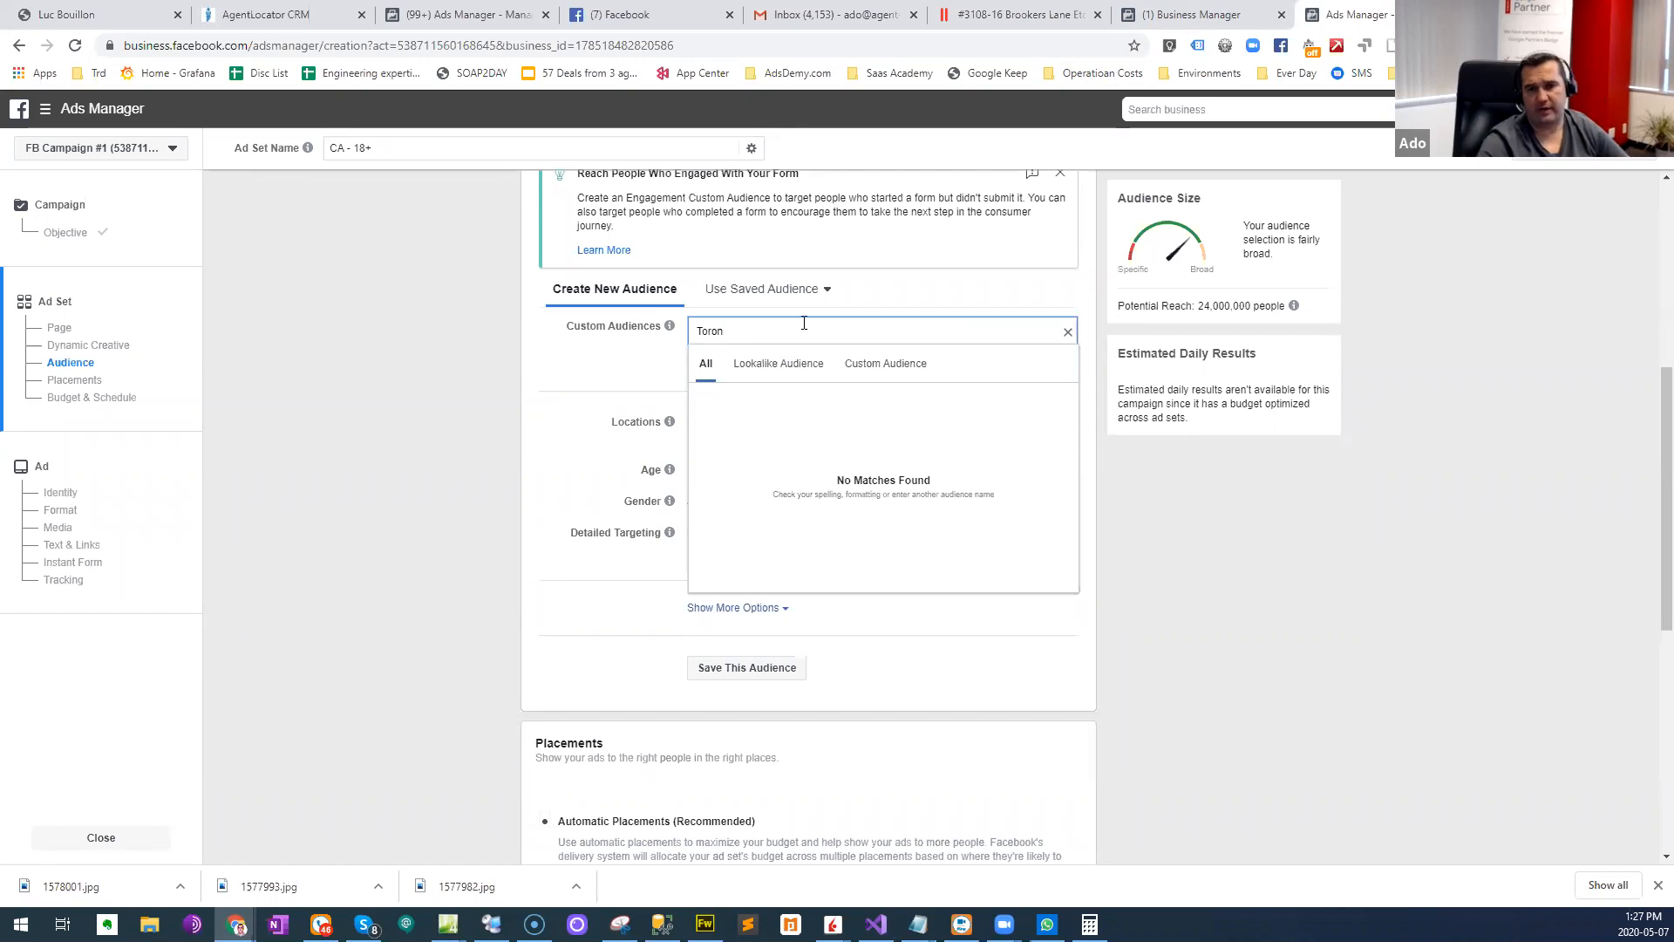
{"action": "left_click_drag", "start_coordinate": [836, 327], "coordinate": [610, 327]}
{"action": "type", "text": "T"}
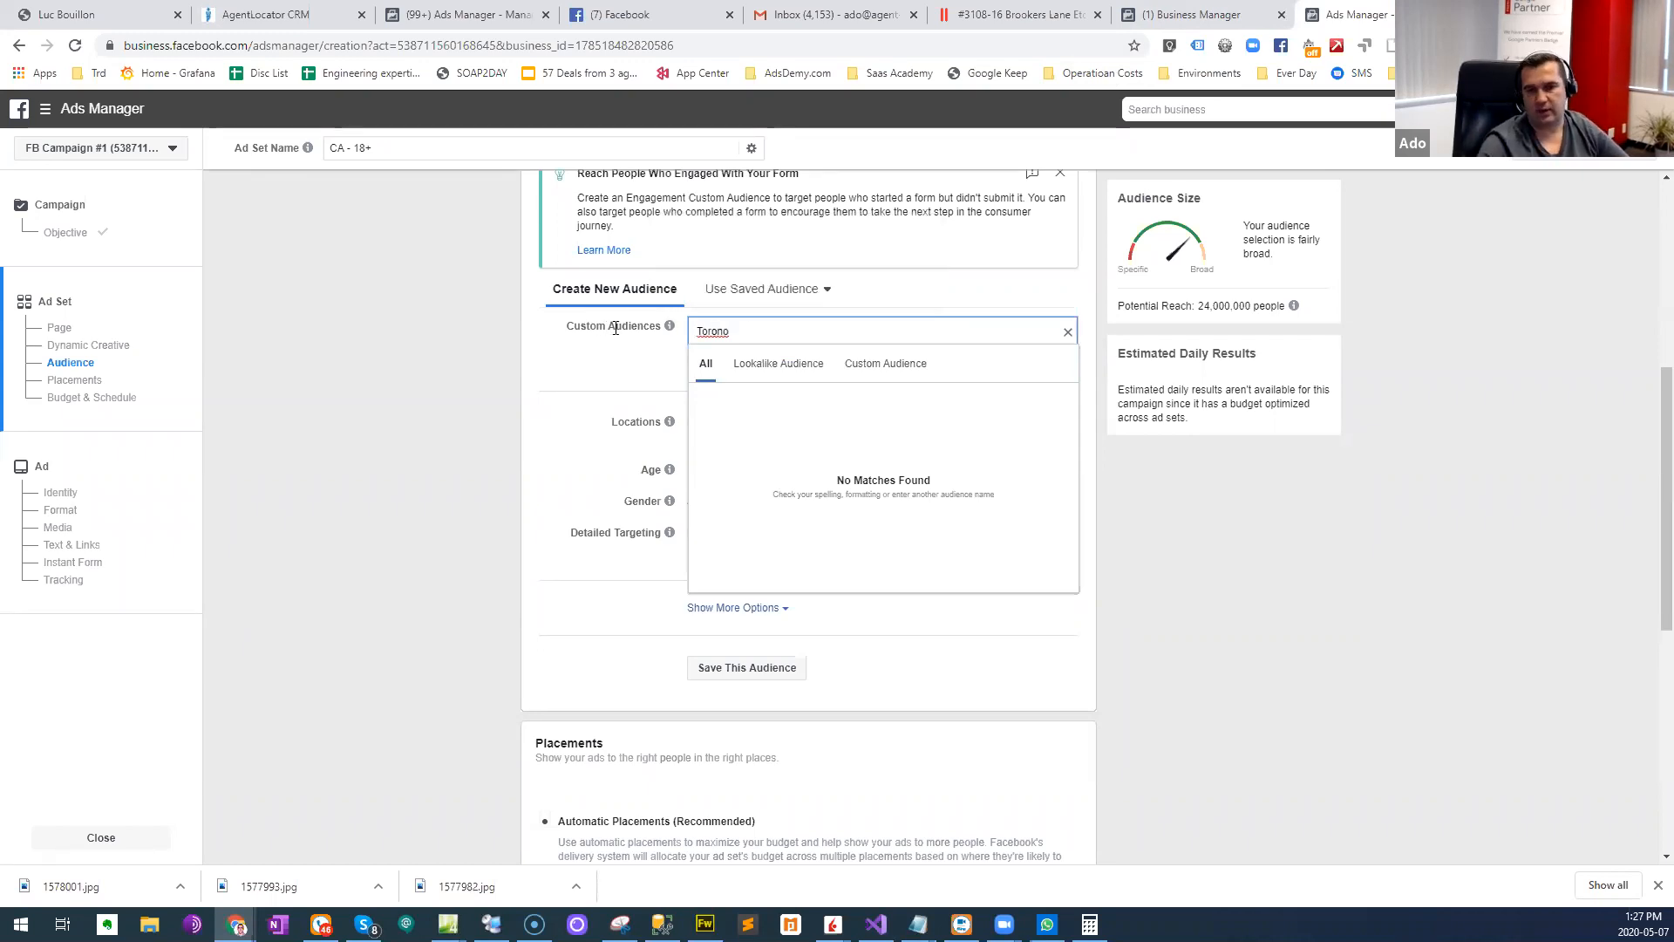
{"action": "left_click", "coordinate": [566, 399]}
- Open the audience's locations for editing and remove Canada from the included locations
{"action": "scroll", "coordinate": [560, 436], "scroll_direction": "up", "scroll_amount": 3}
{"action": "scroll", "coordinate": [638, 413], "scroll_direction": "down", "scroll_amount": 2}
{"action": "scroll", "coordinate": [741, 505], "scroll_direction": "down", "scroll_amount": 1}
{"action": "left_click", "coordinate": [1058, 424]}
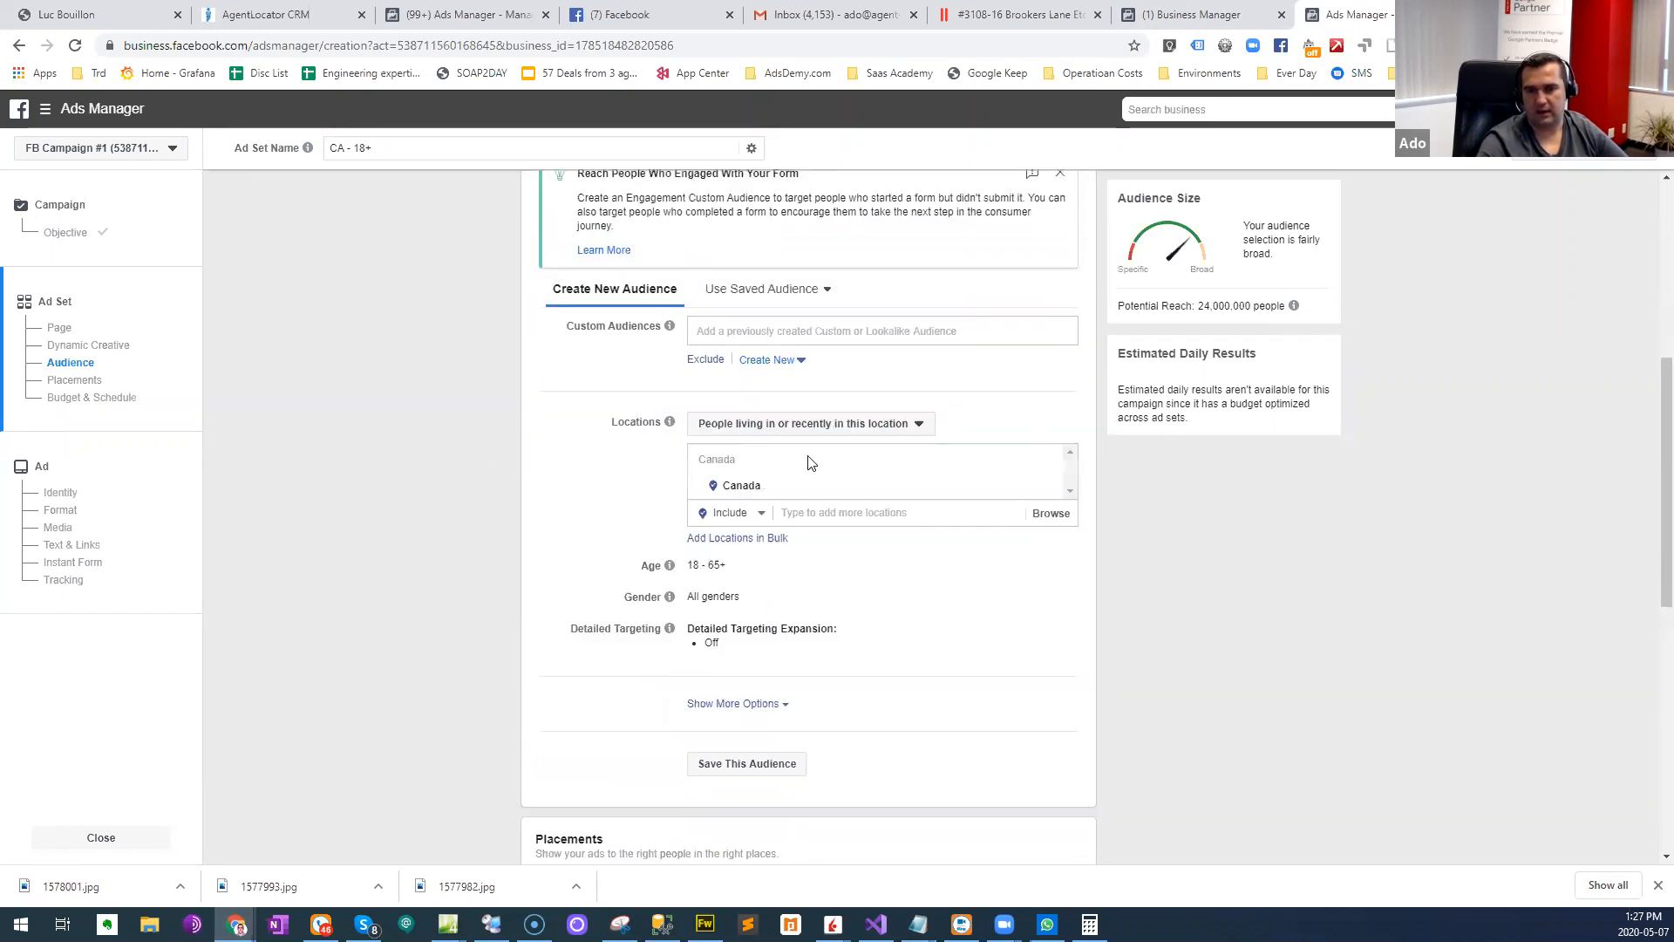
{"action": "left_click", "coordinate": [1046, 487]}
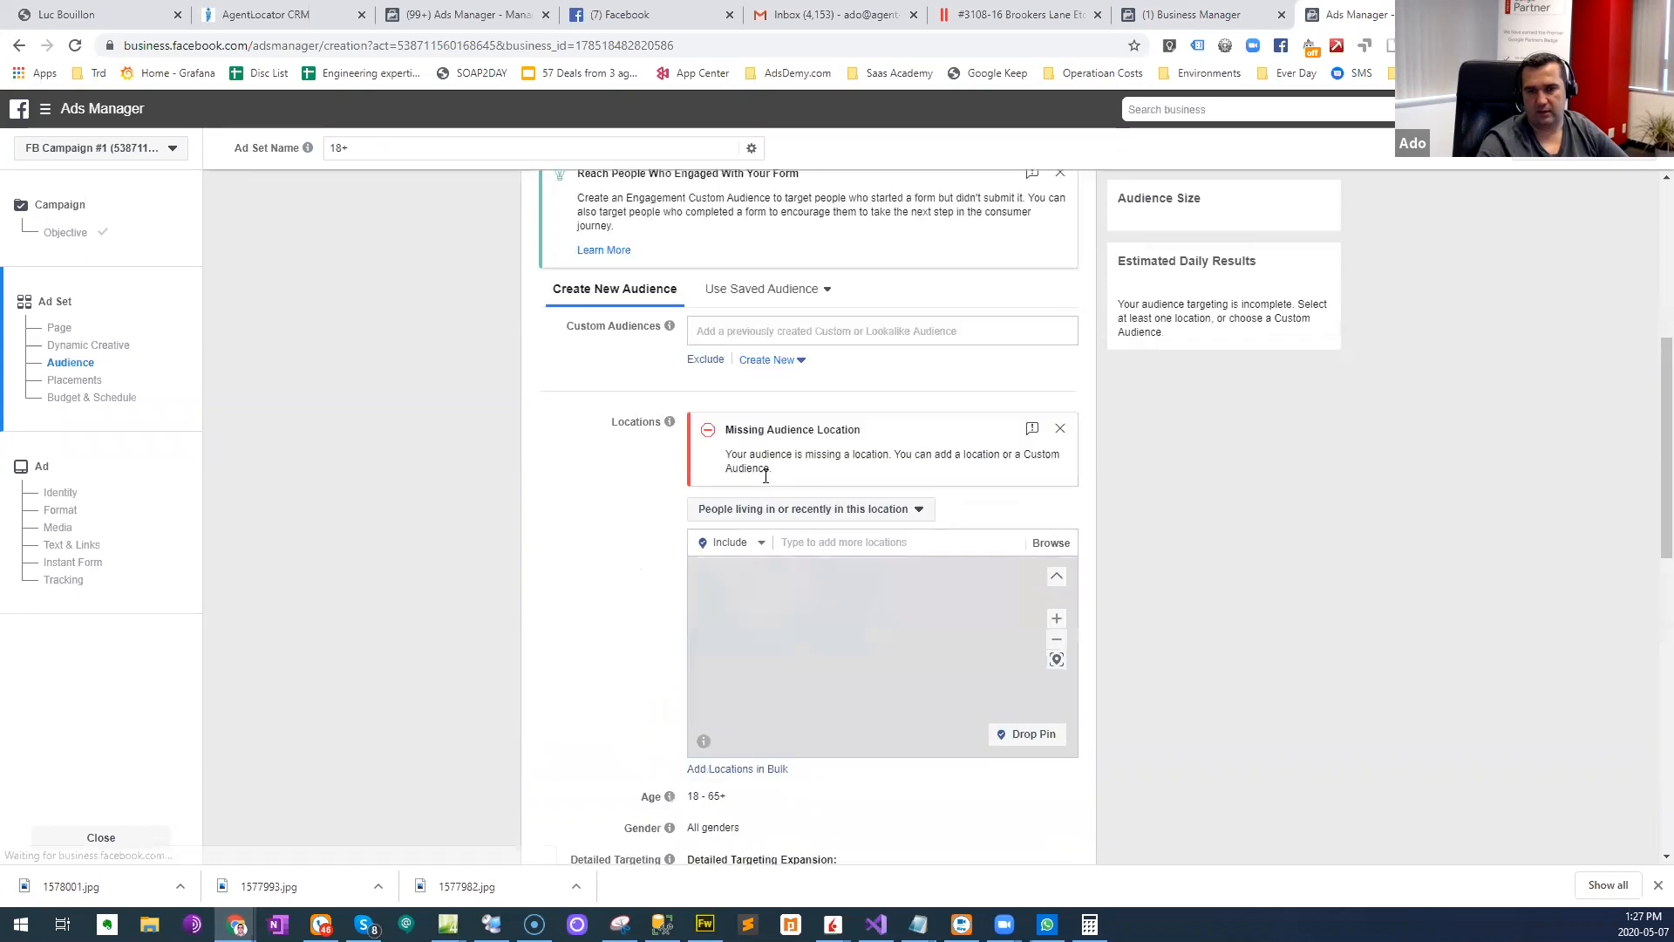
- Try looking up "Toronto" and "Mimi" as locations to include in the audience
{"action": "left_click", "coordinate": [833, 544]}
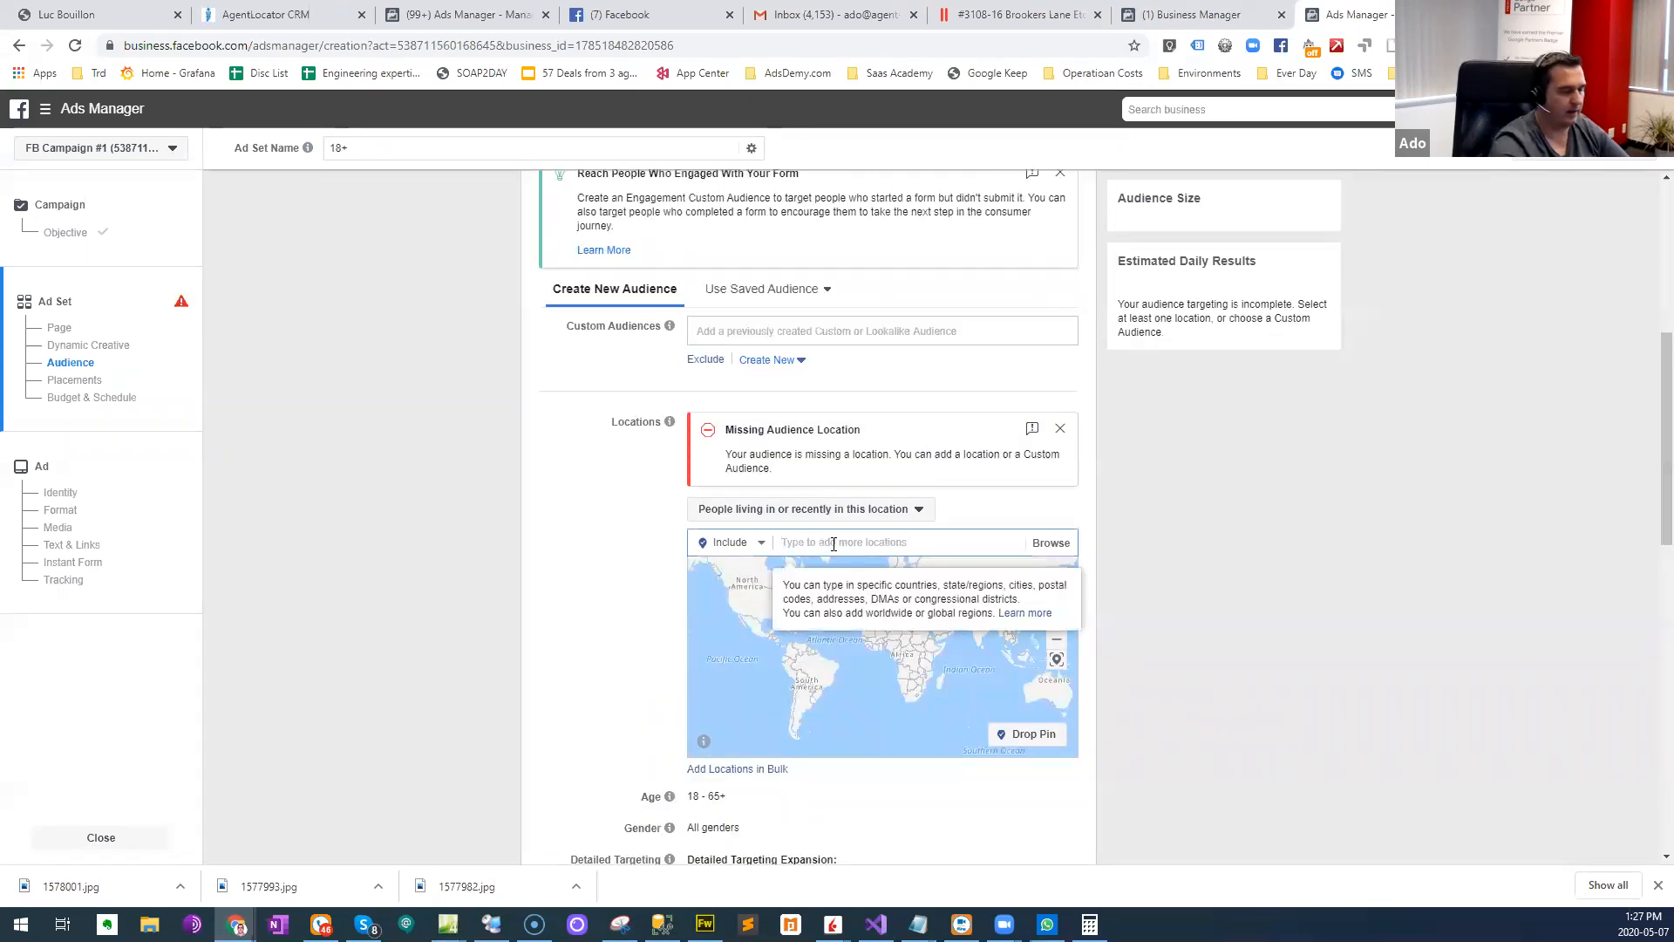
{"action": "type", "text": "Toro"}
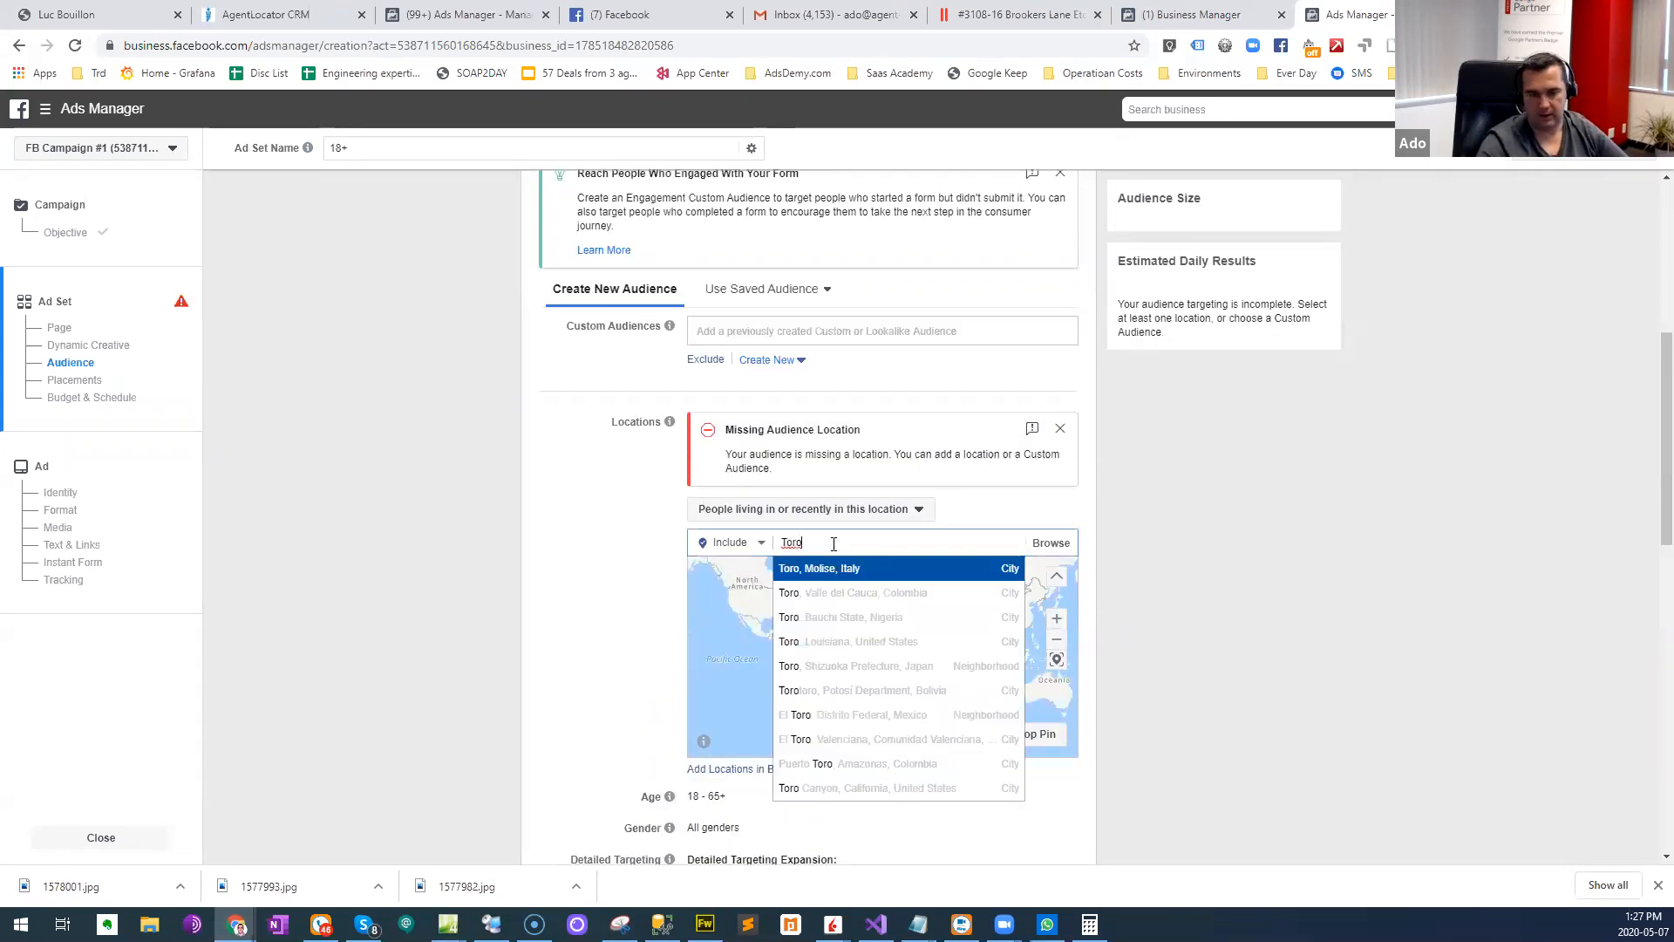
{"action": "type", "text": "nto"}
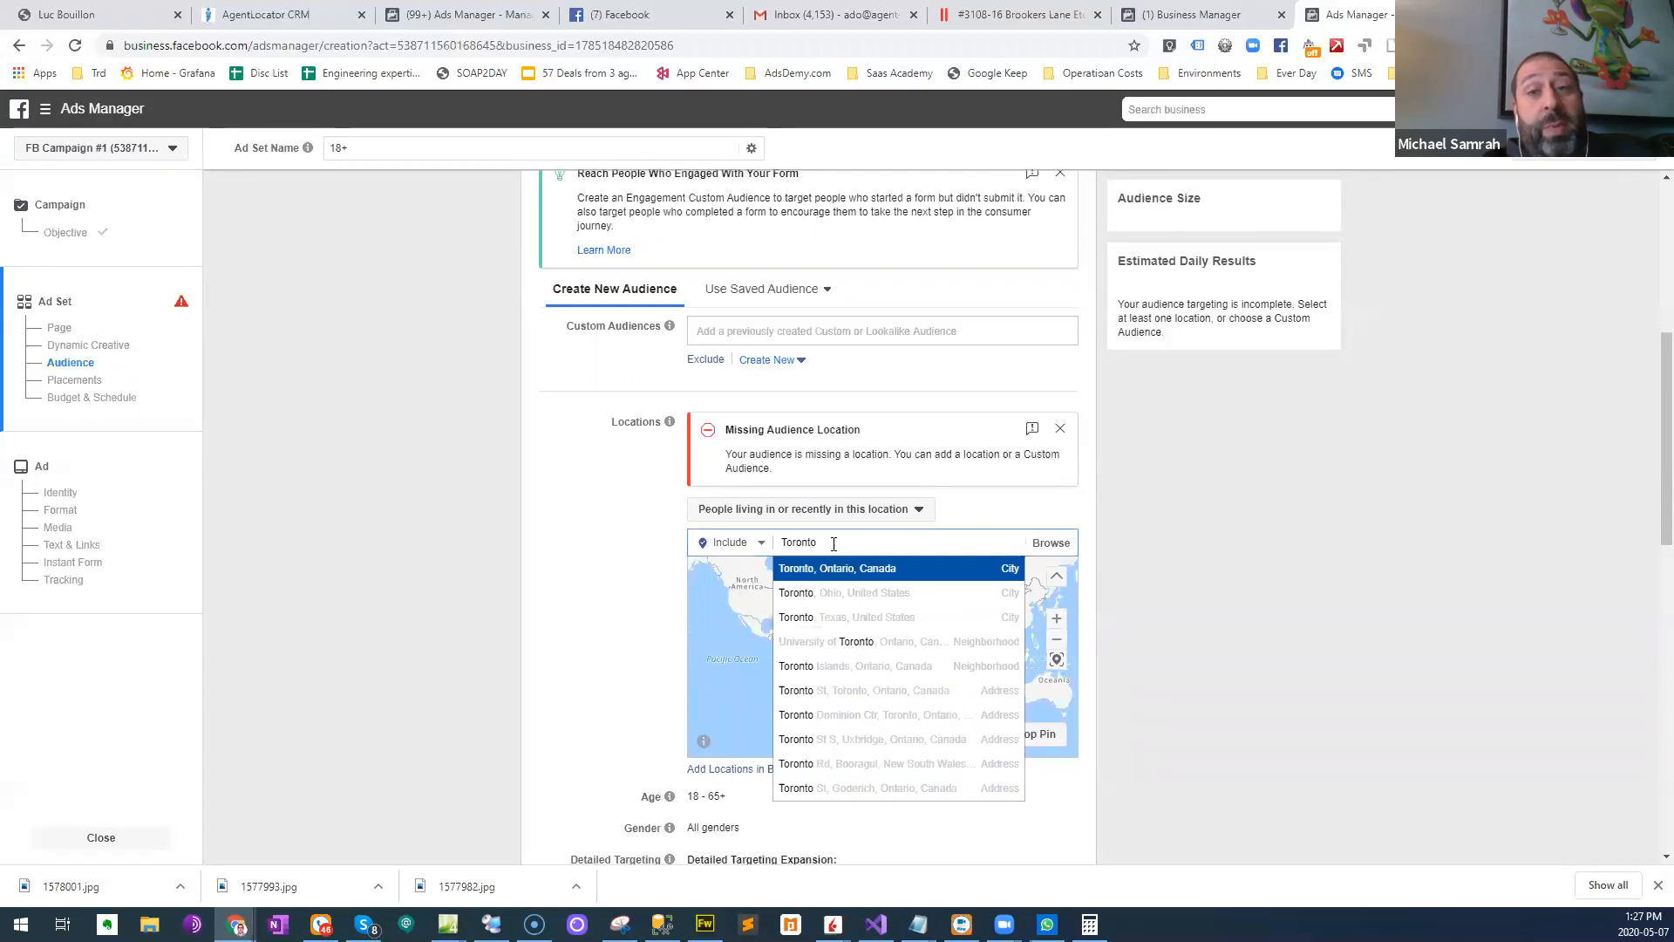
{"action": "key", "text": "ctrl+a"}
{"action": "type", "text": "M"}
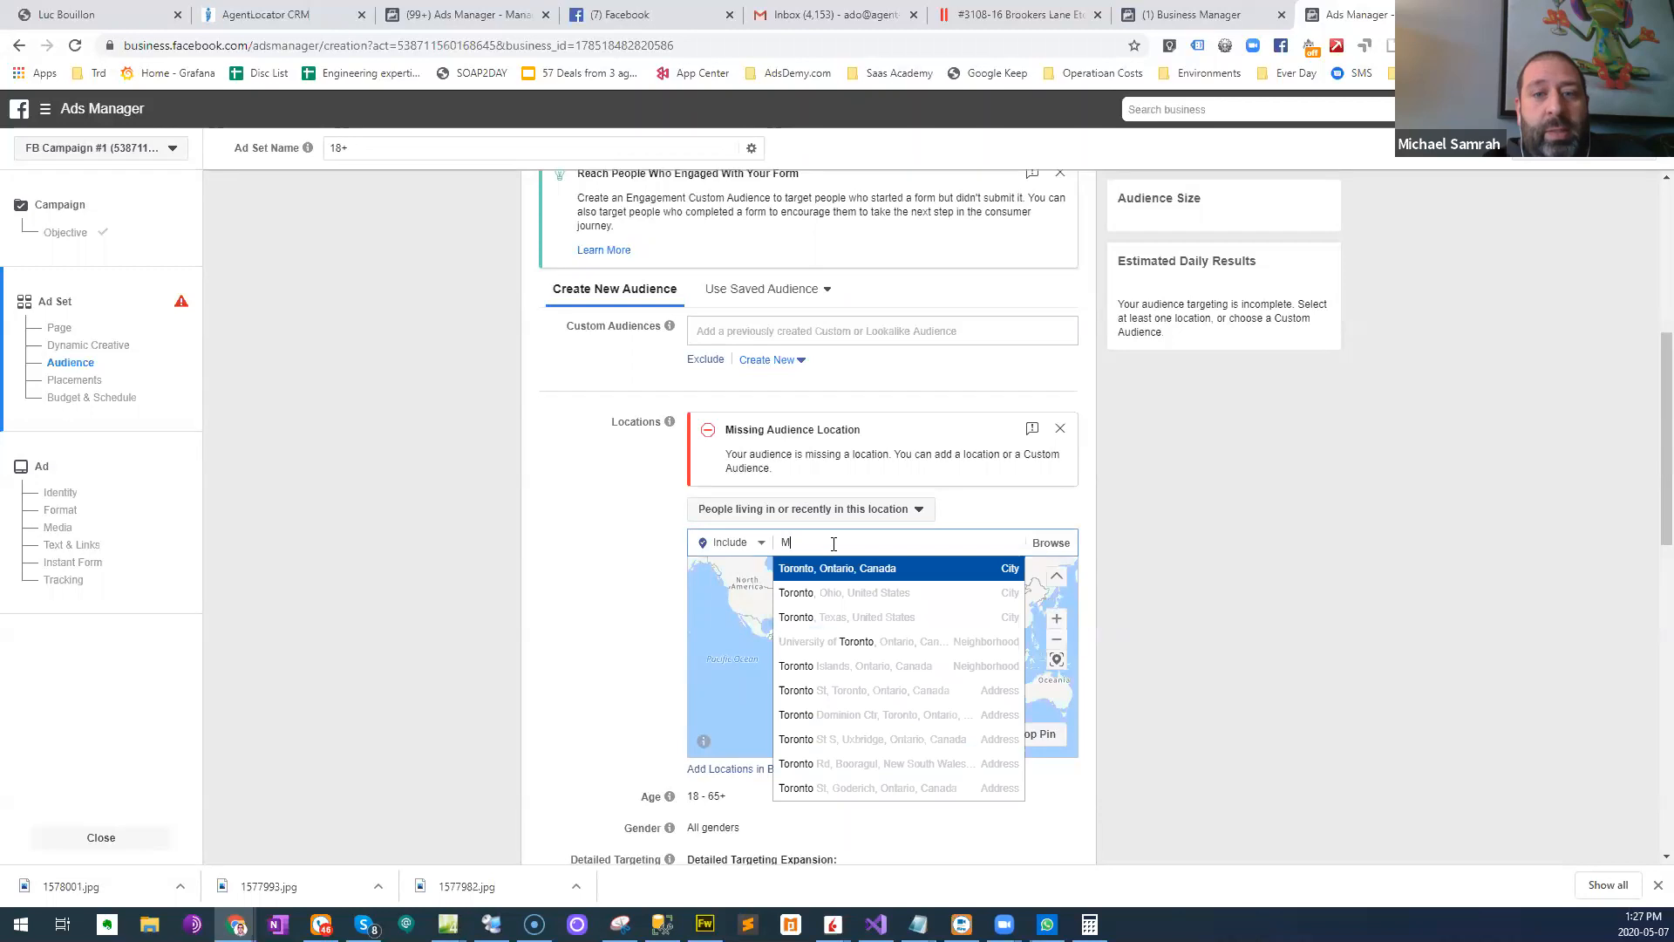
{"action": "type", "text": "icmimi"}
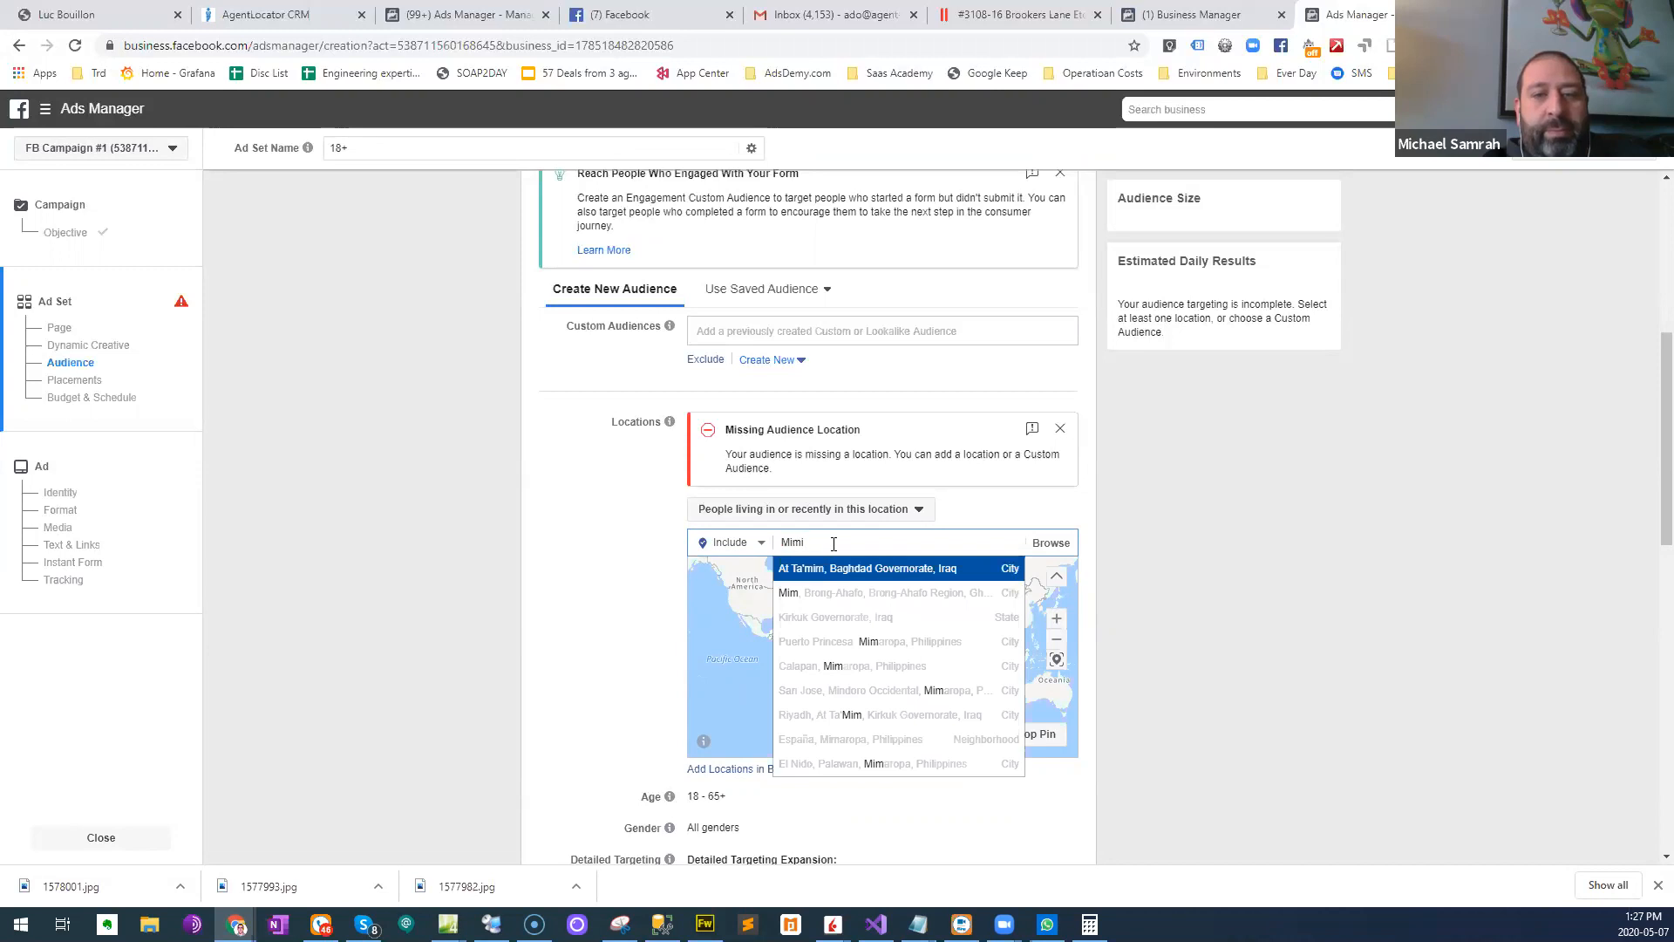
{"action": "key", "text": "ctrl+a"}
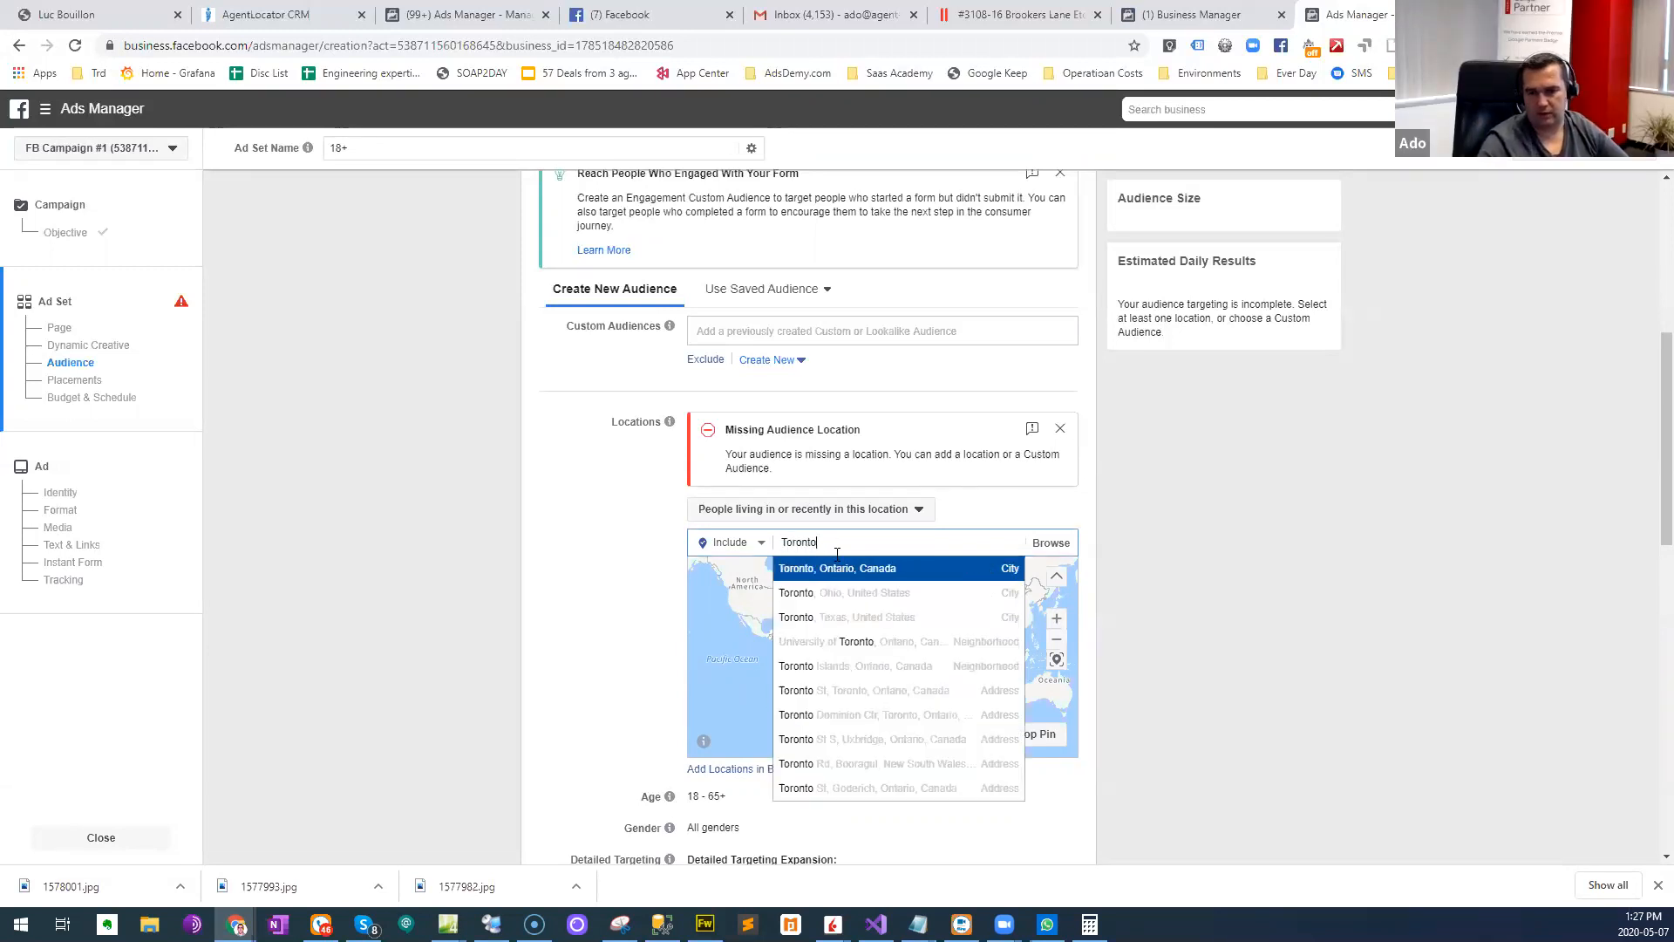
{"action": "left_click", "coordinate": [1122, 642]}
{"action": "left_click", "coordinate": [867, 544]}
{"action": "left_click", "coordinate": [816, 543]}
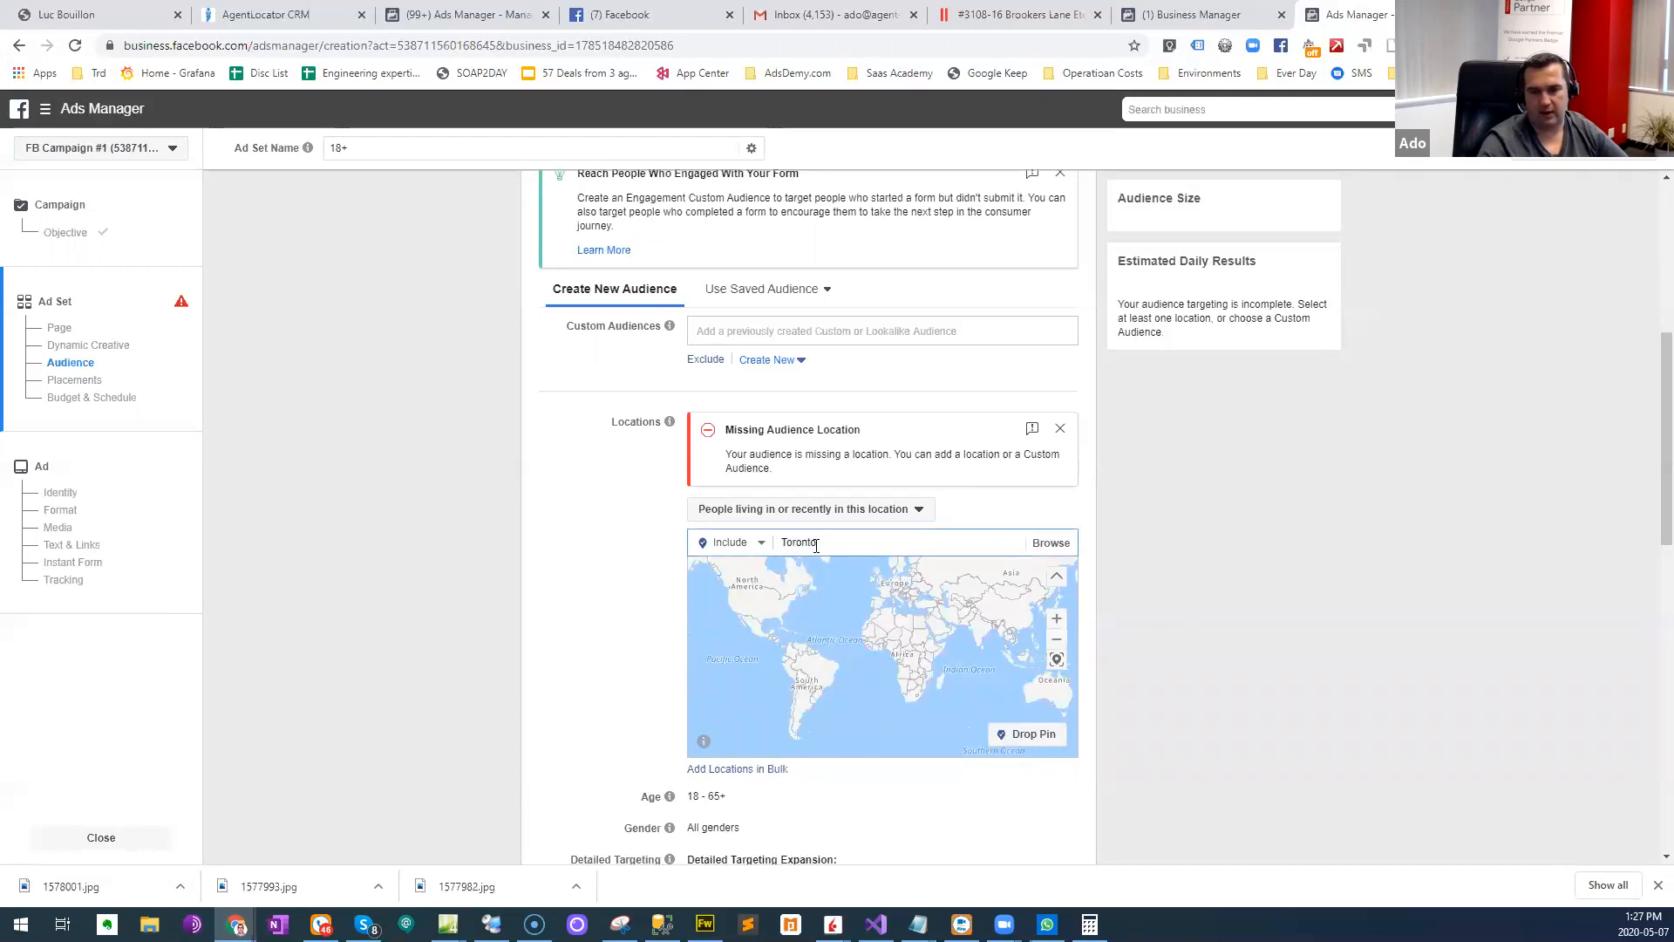
- Include the city of Toronto, Ontario, Canada as the audience's targeted location
{"action": "double_click", "coordinate": [832, 543]}
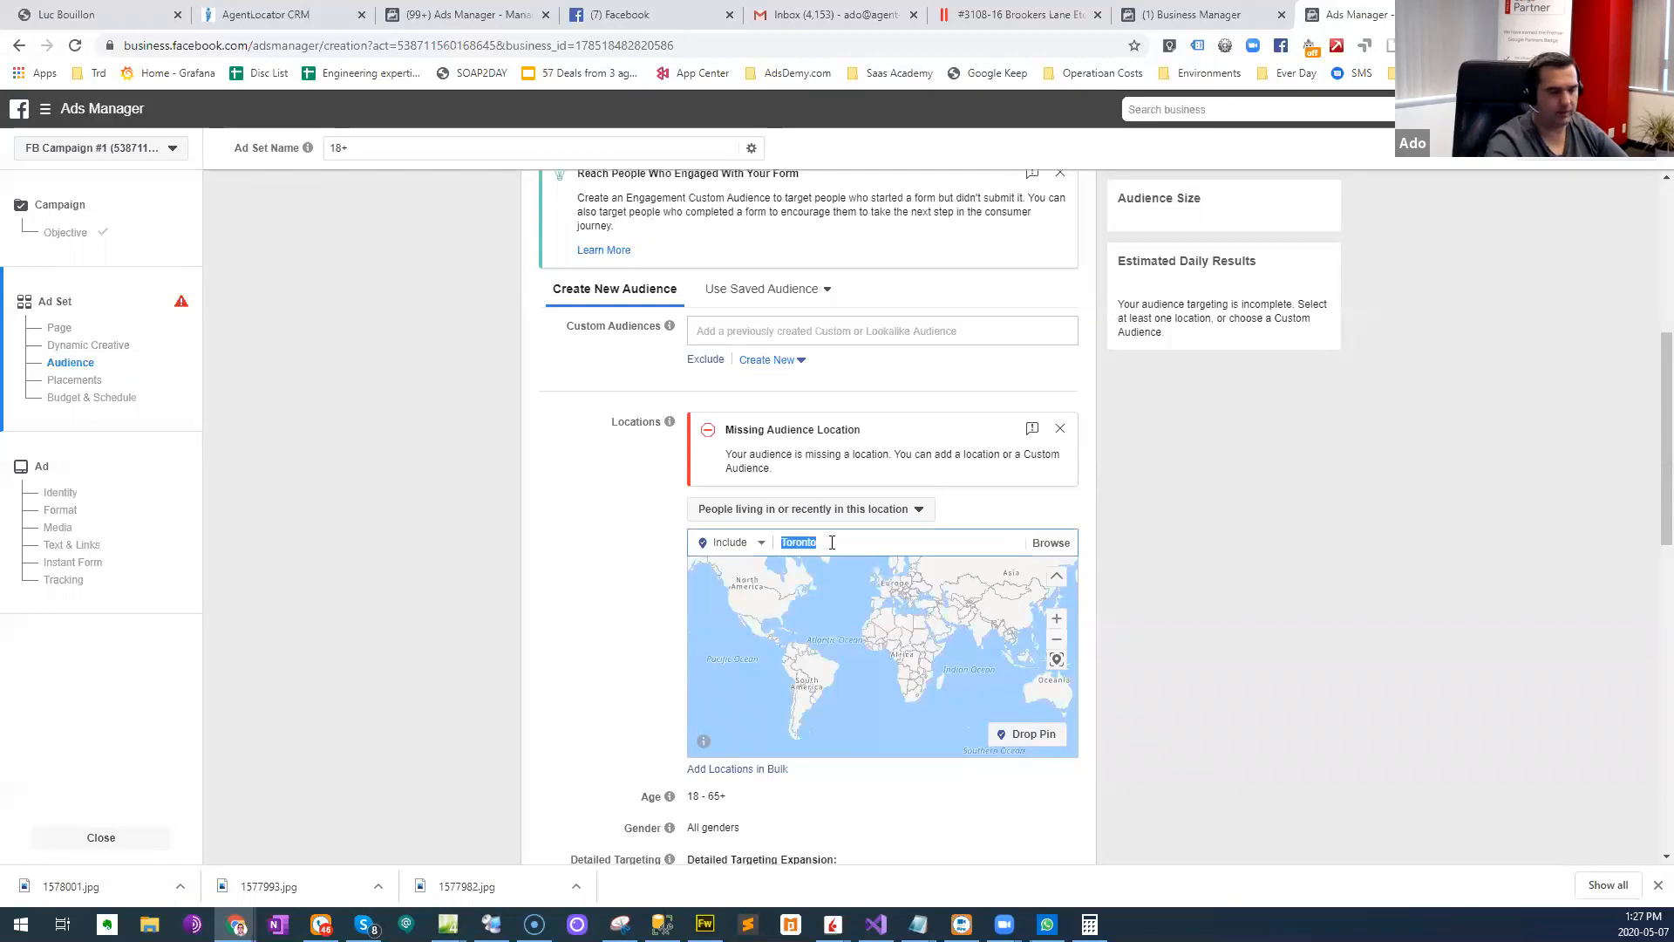
{"action": "type", "text": "Toro"}
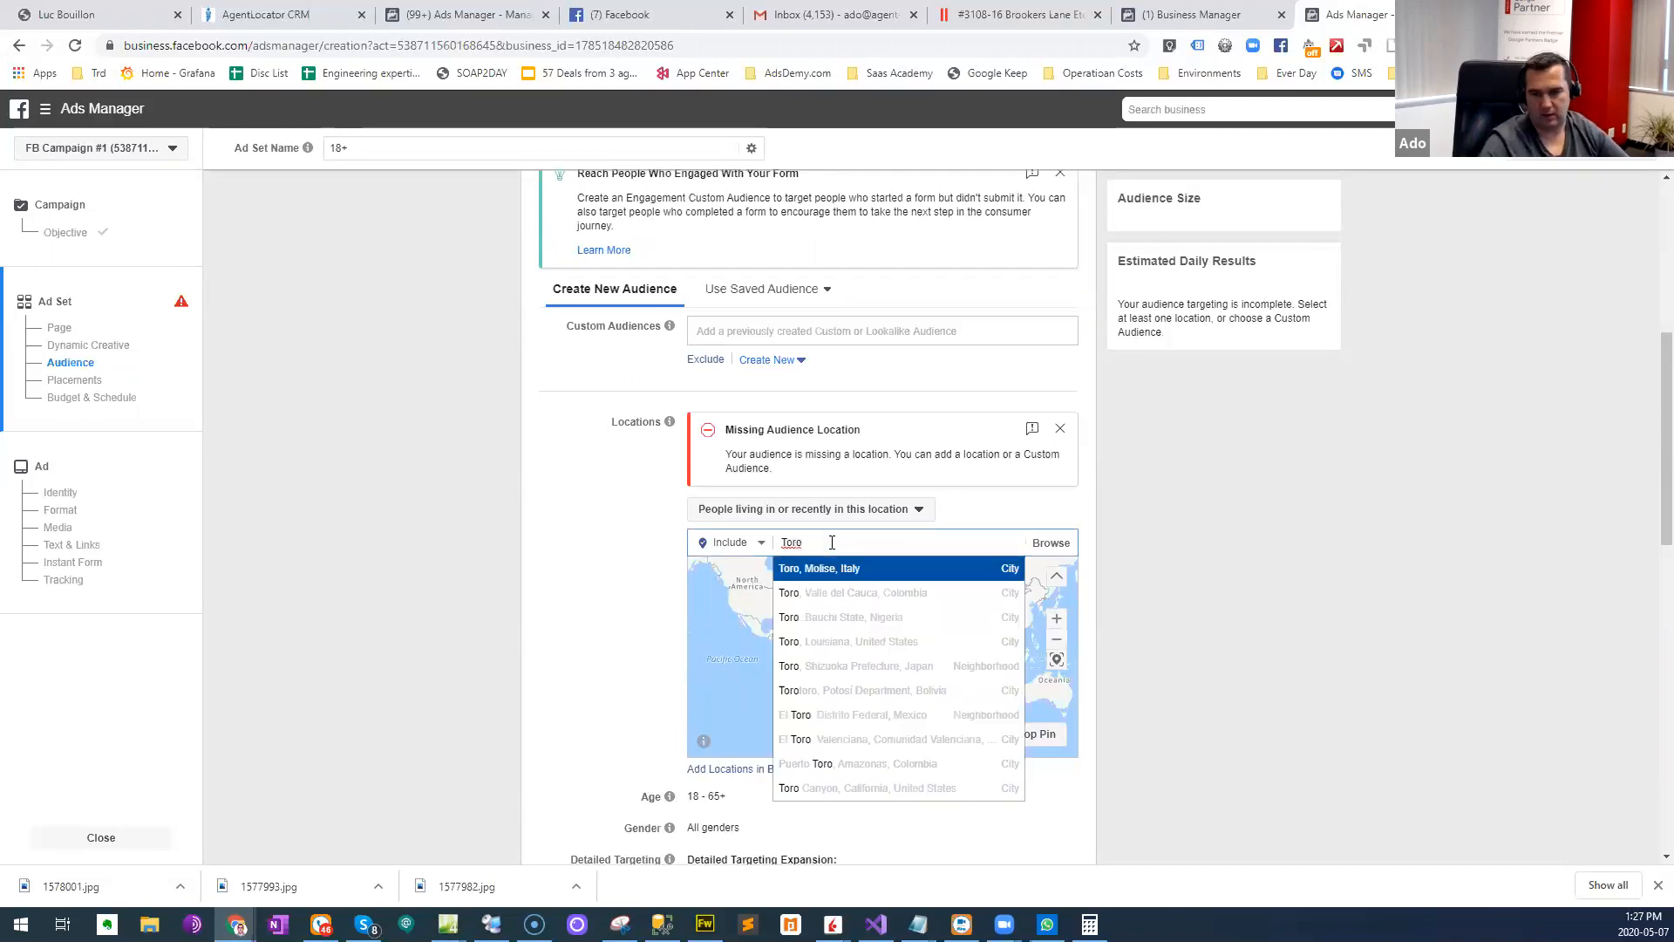
{"action": "type", "text": "nto"}
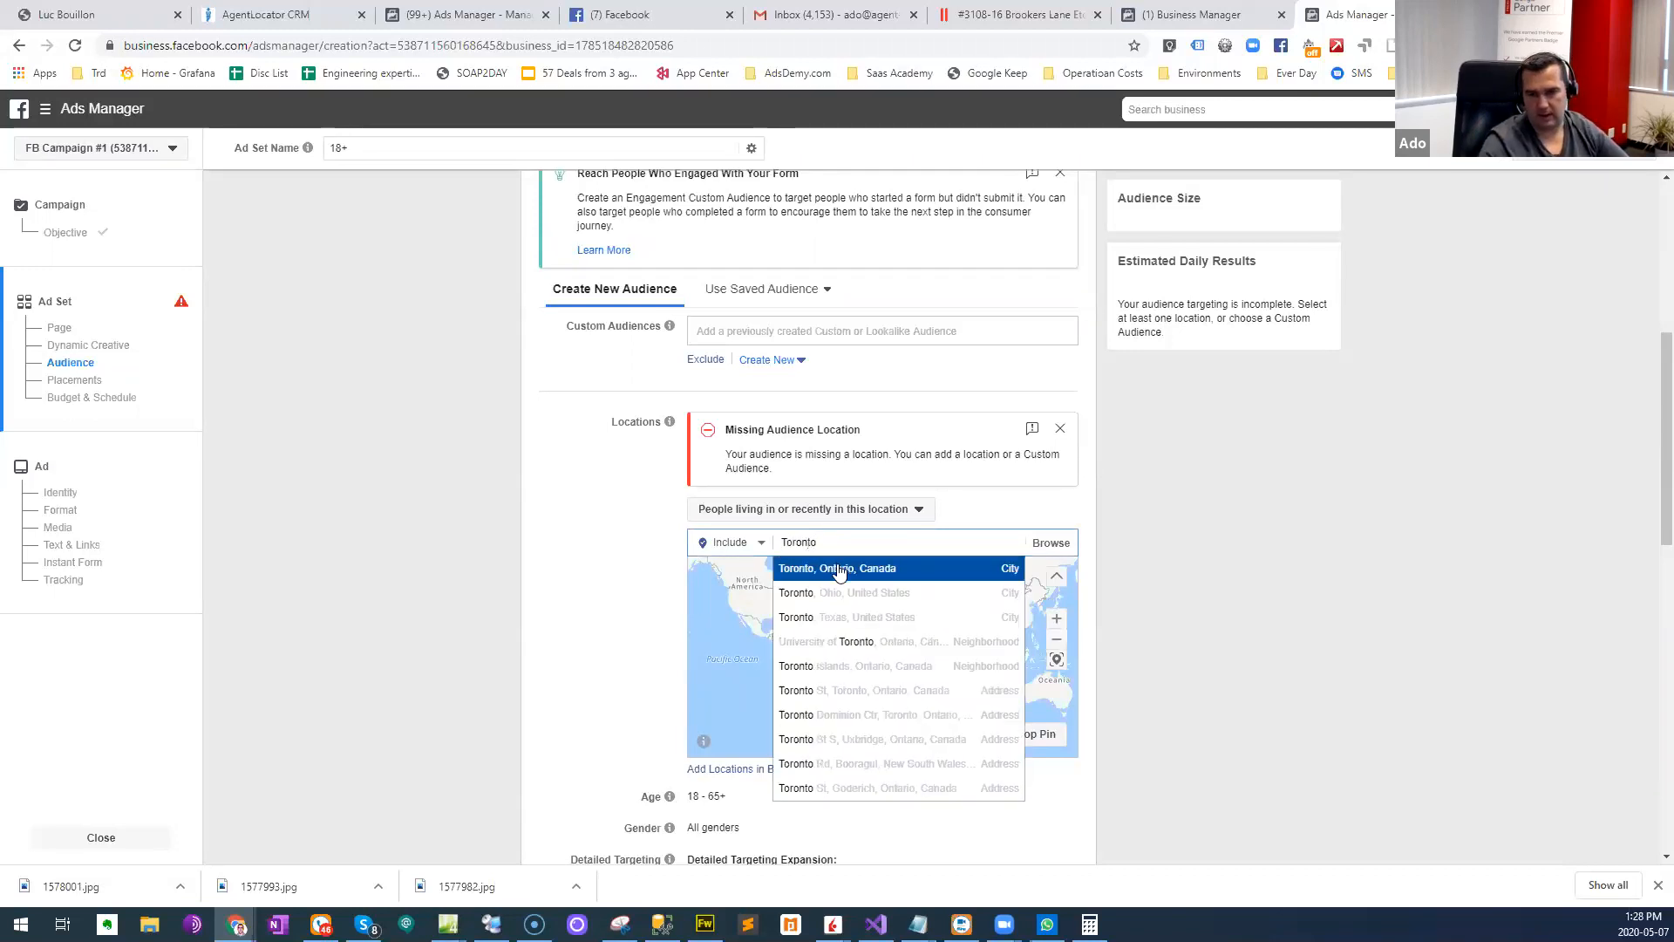
{"action": "left_click", "coordinate": [837, 568]}
- Examine the audience location map along the lakeshore west of central Toronto to find the property's neighbourhood
{"action": "scroll", "coordinate": [856, 625], "scroll_direction": "up", "scroll_amount": 1}
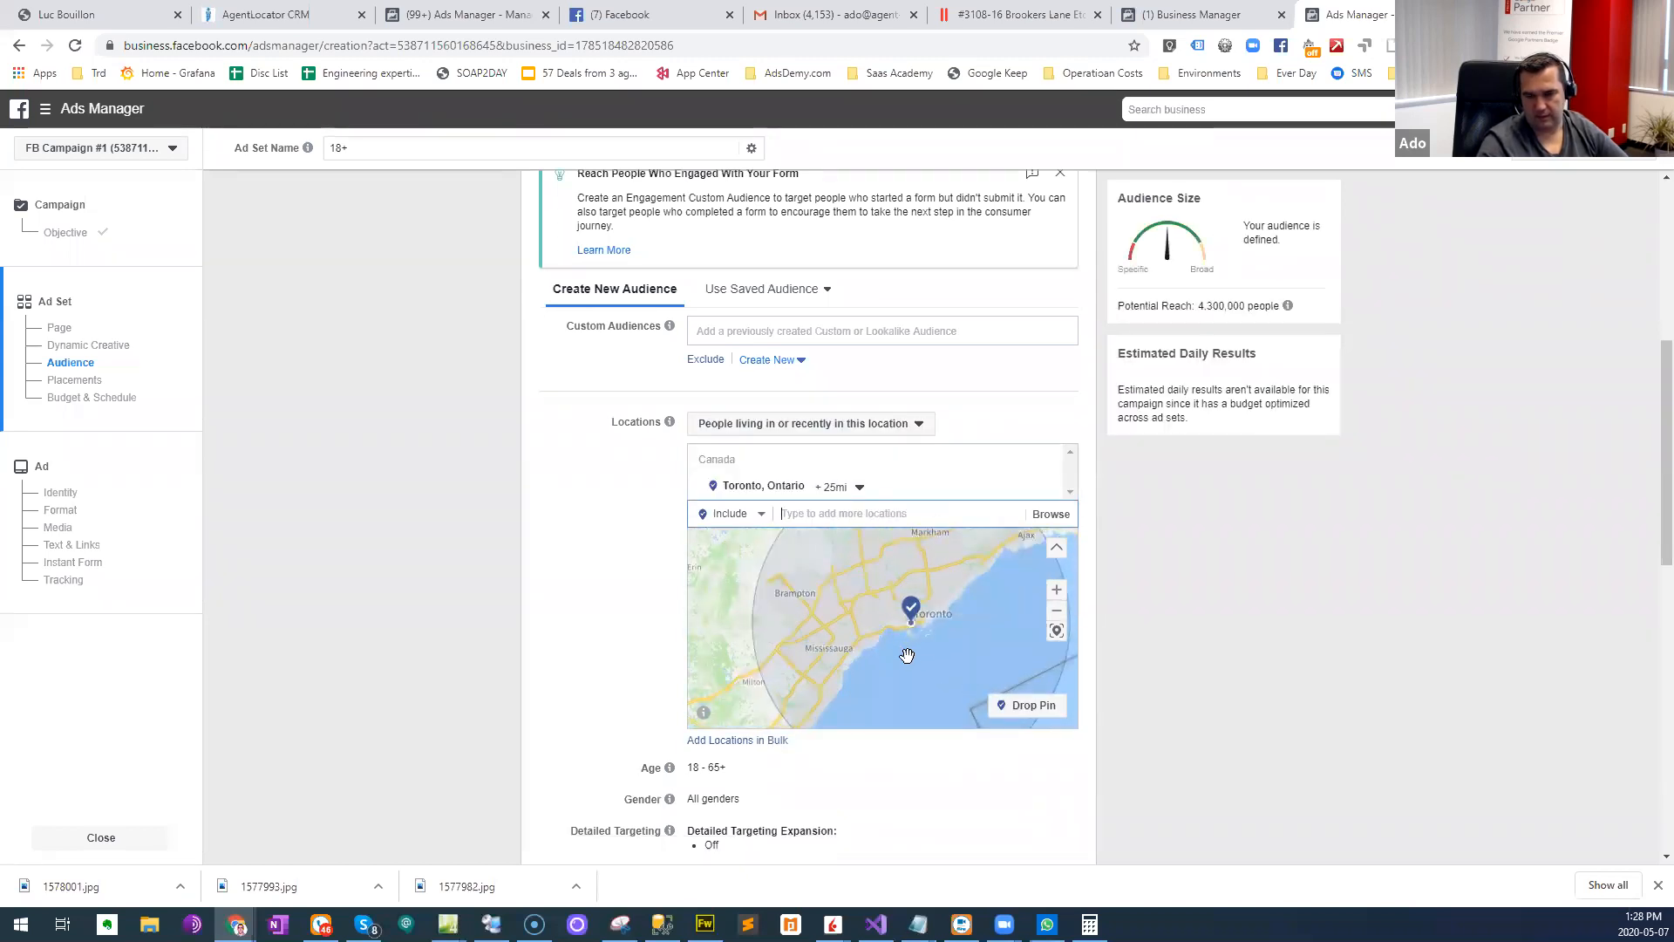
{"action": "scroll", "coordinate": [906, 655], "scroll_direction": "up", "scroll_amount": 2}
{"action": "scroll", "coordinate": [923, 661], "scroll_direction": "up", "scroll_amount": 1}
{"action": "scroll", "coordinate": [930, 657], "scroll_direction": "down", "scroll_amount": 1}
{"action": "left_click_drag", "start_coordinate": [846, 664], "coordinate": [913, 617]}
{"action": "scroll", "coordinate": [821, 660], "scroll_direction": "up", "scroll_amount": 1}
{"action": "scroll", "coordinate": [912, 642], "scroll_direction": "down", "scroll_amount": 1}
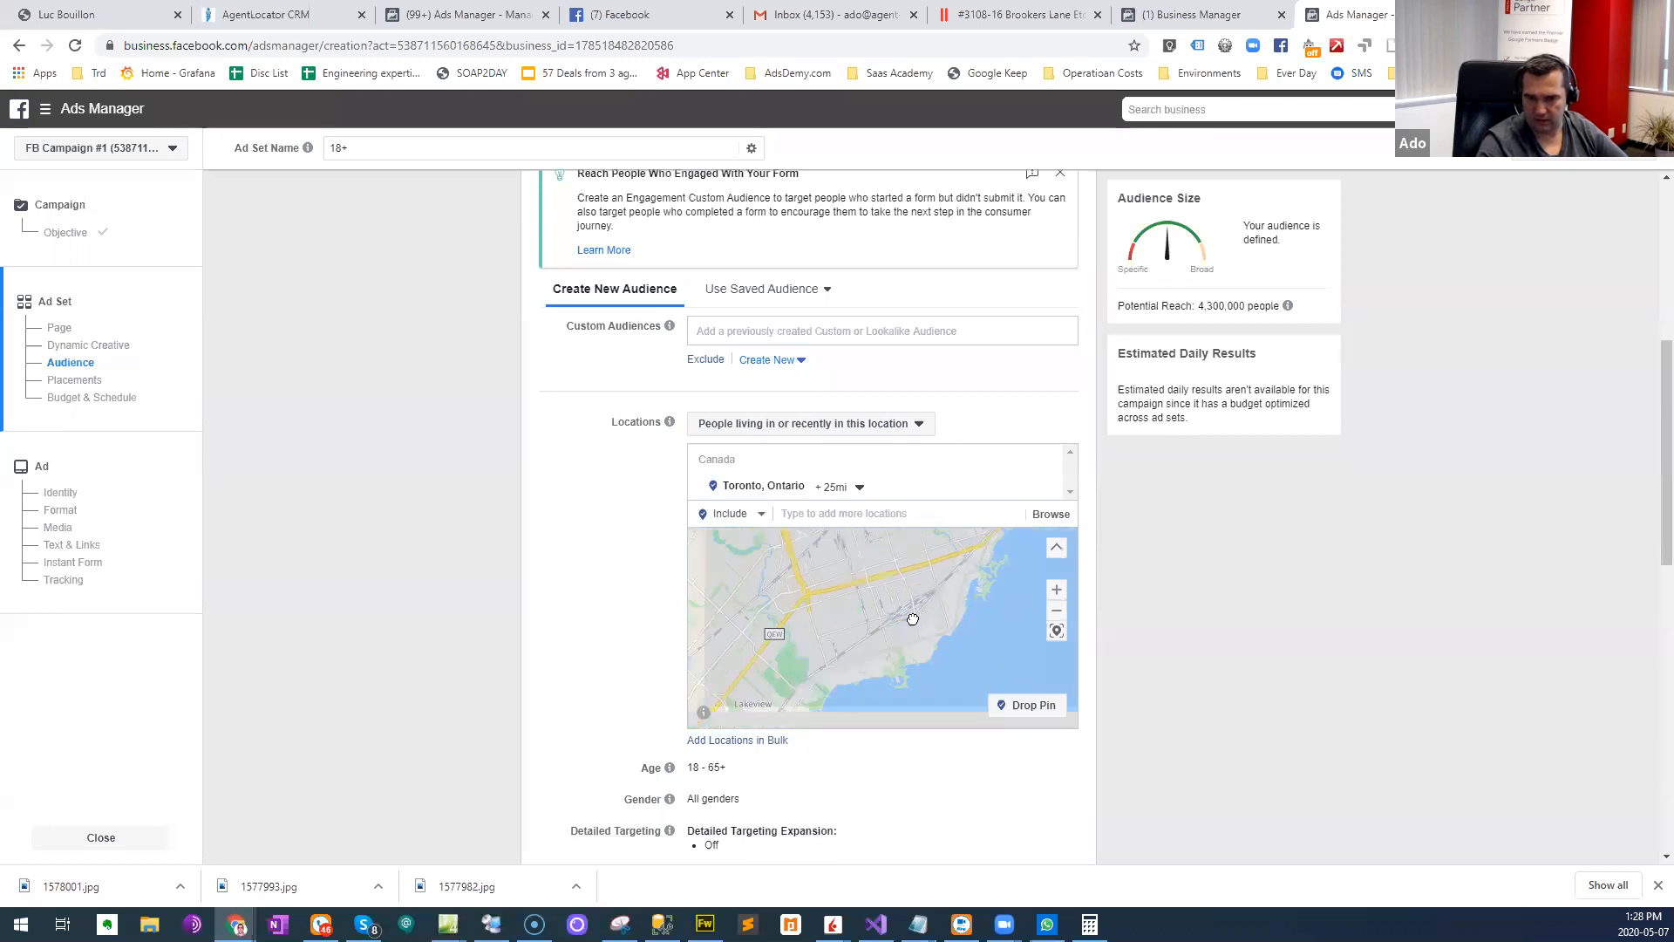
{"action": "scroll", "coordinate": [890, 648], "scroll_direction": "down", "scroll_amount": 1}
{"action": "mouse_move", "coordinate": [869, 675]}
{"action": "left_mouse_down"}
{"action": "mouse_move", "coordinate": [913, 625]}
{"action": "mouse_move", "coordinate": [855, 694]}
{"action": "left_mouse_up"}
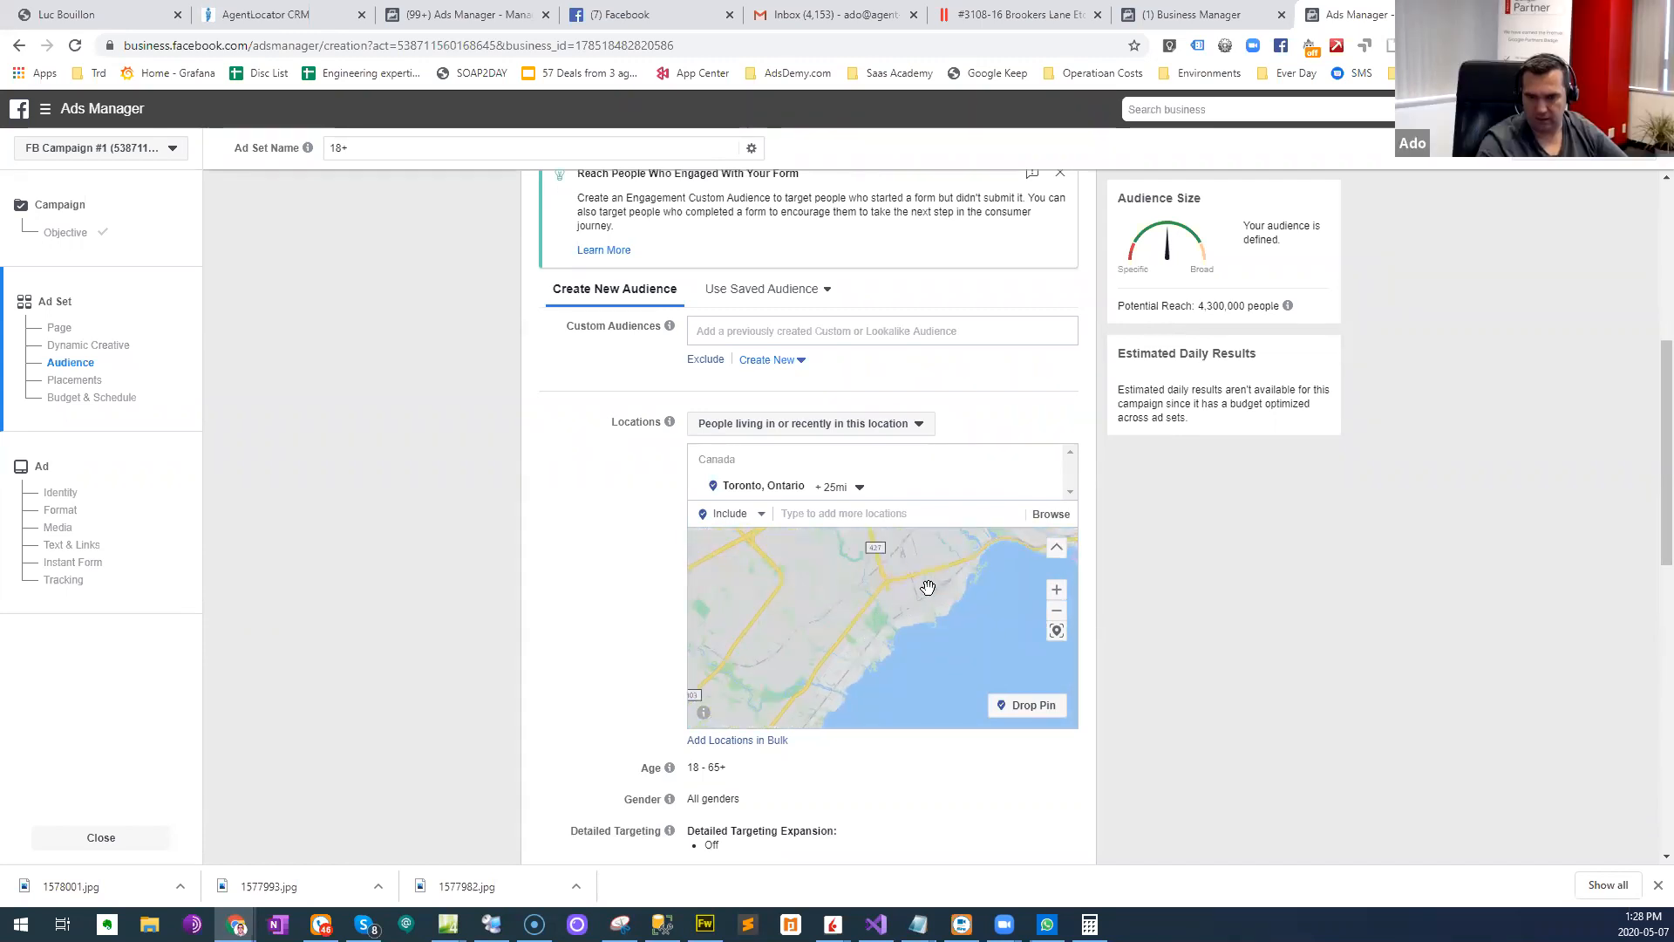
{"action": "left_click_drag", "start_coordinate": [1008, 544], "coordinate": [952, 591]}
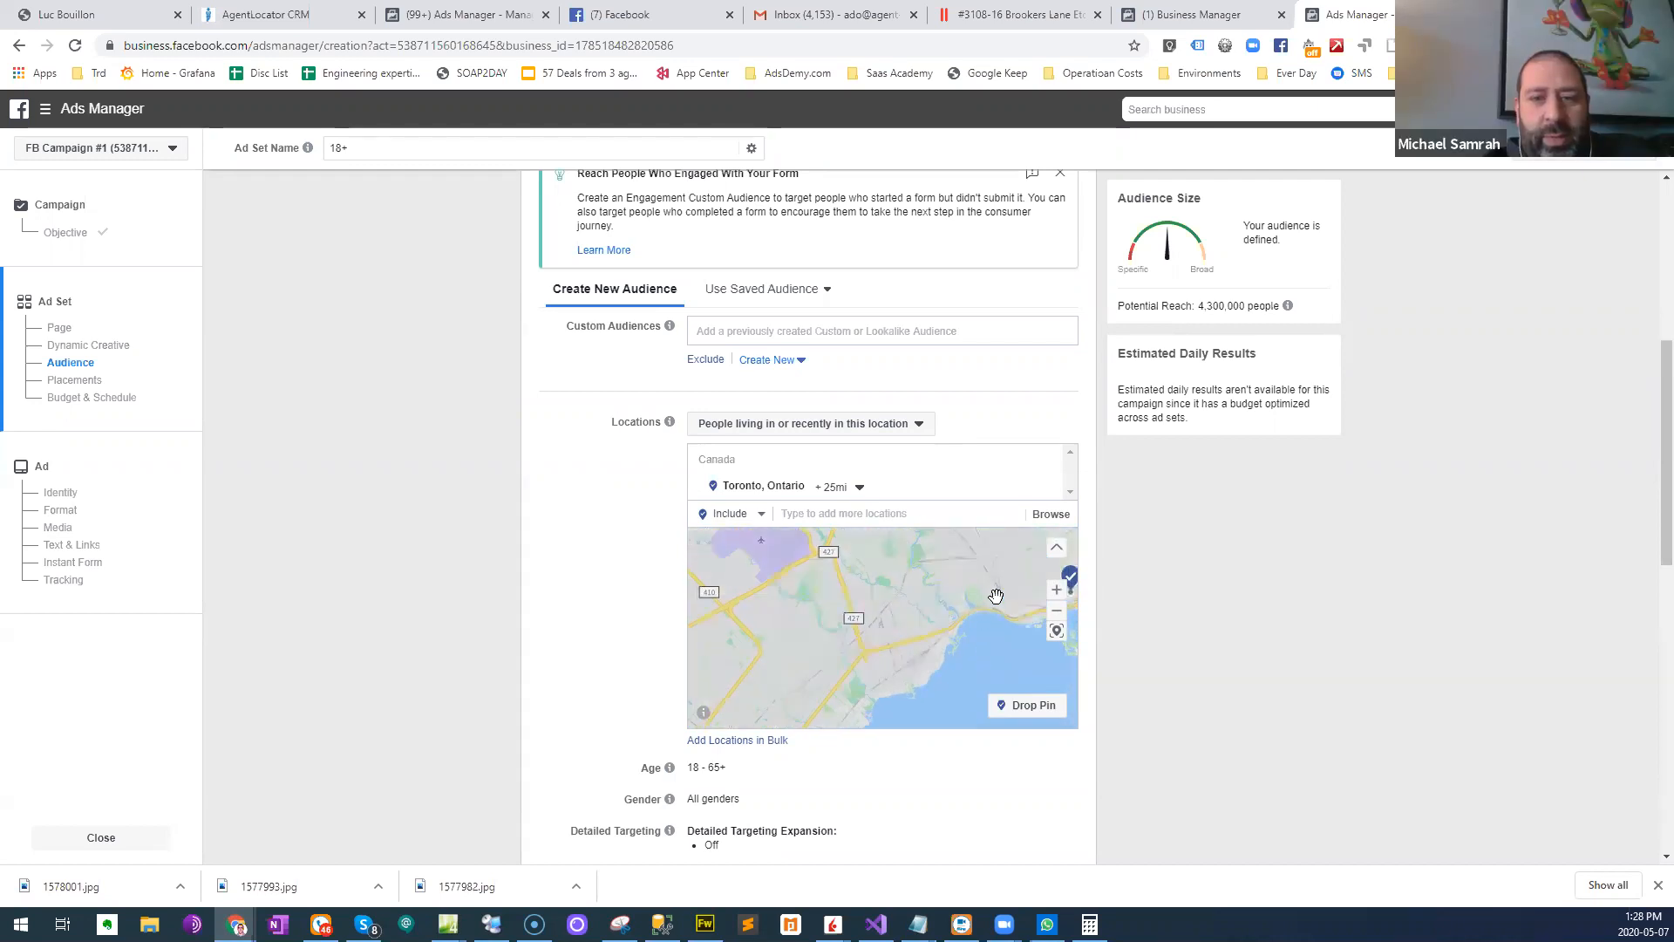
{"action": "scroll", "coordinate": [960, 624], "scroll_direction": "up", "scroll_amount": 2}
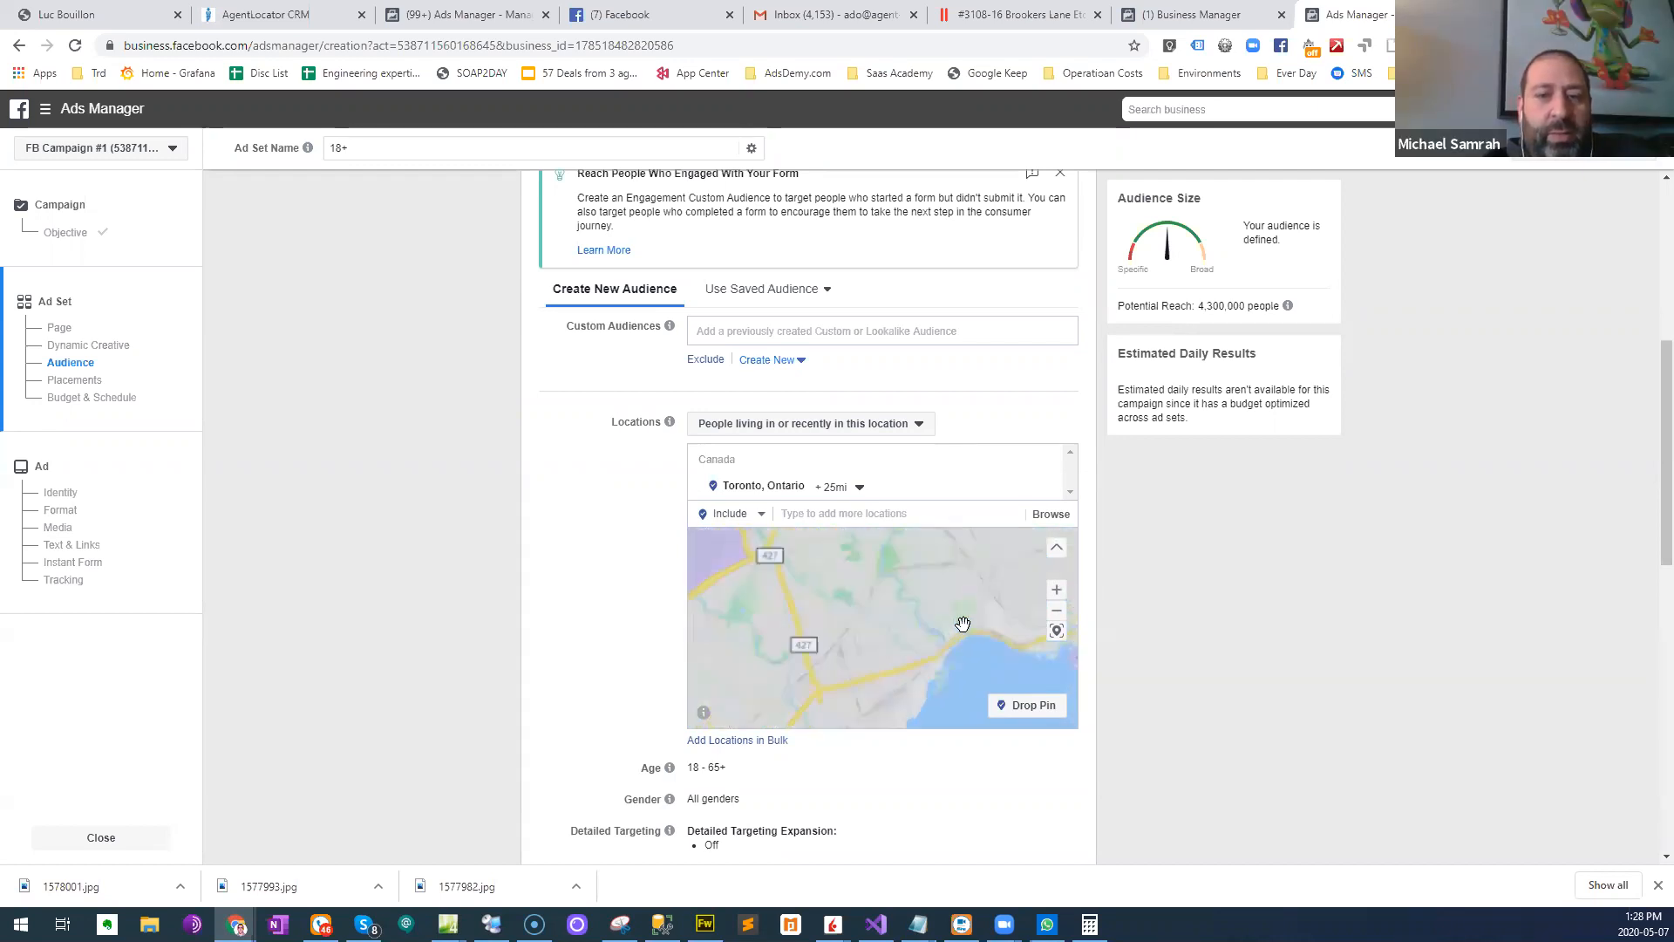
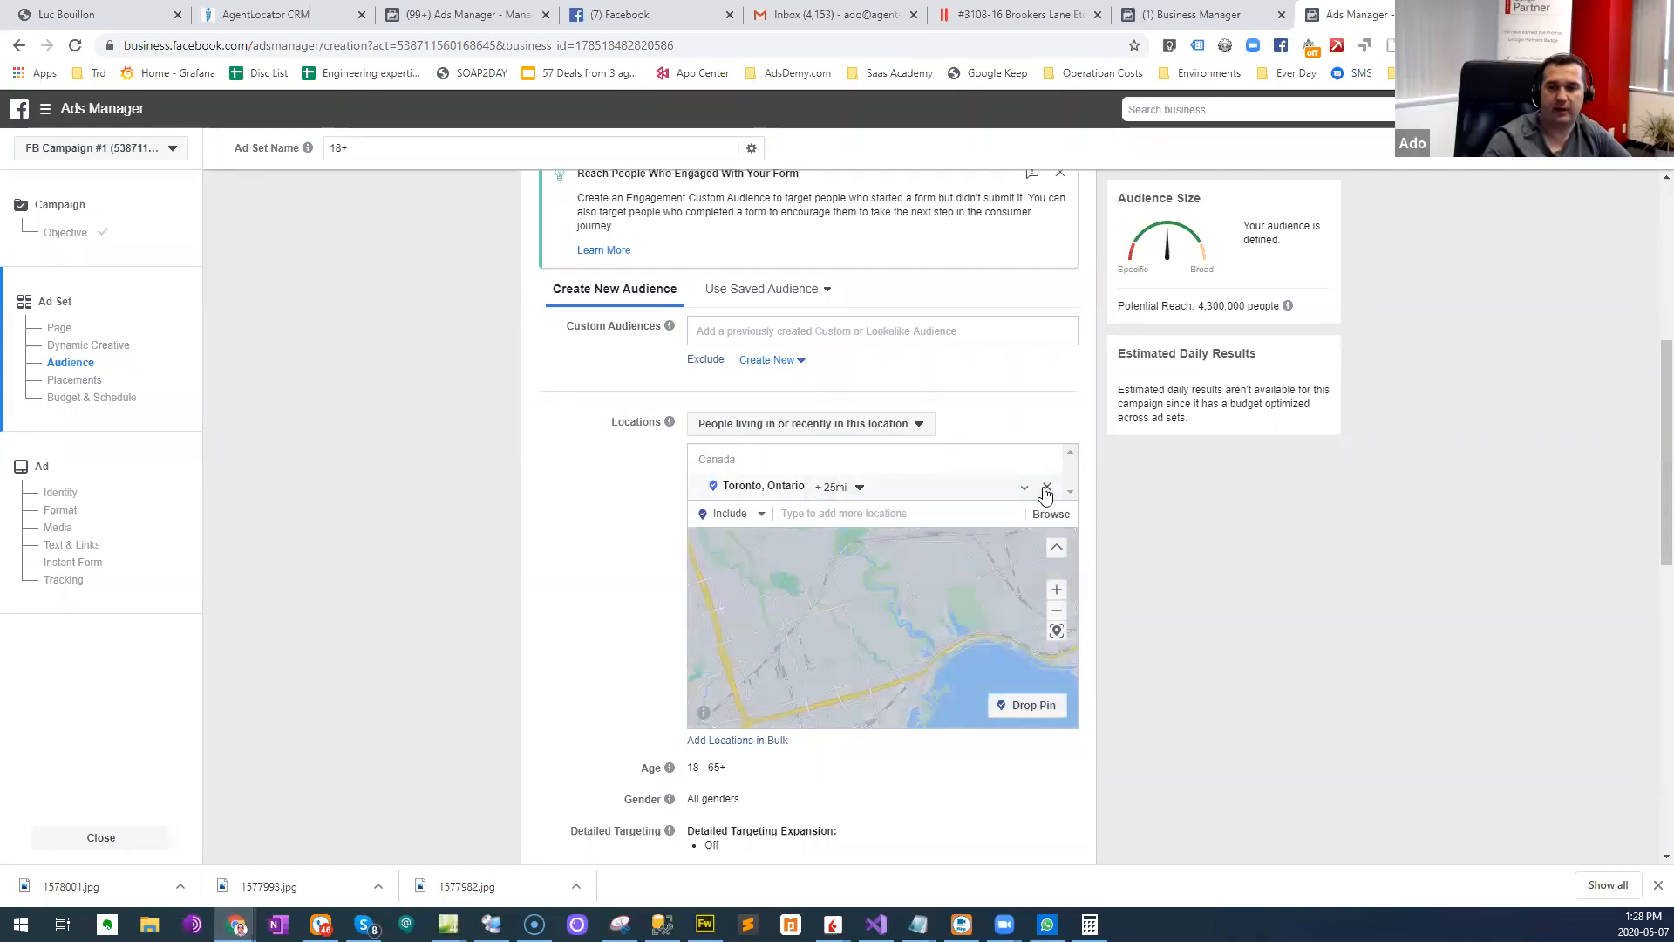
- Replace Toronto with the postal code M8V, Toronto, Ontario, Canada as the audience's included location
{"action": "left_click", "coordinate": [821, 542]}
{"action": "type", "text": "m"}
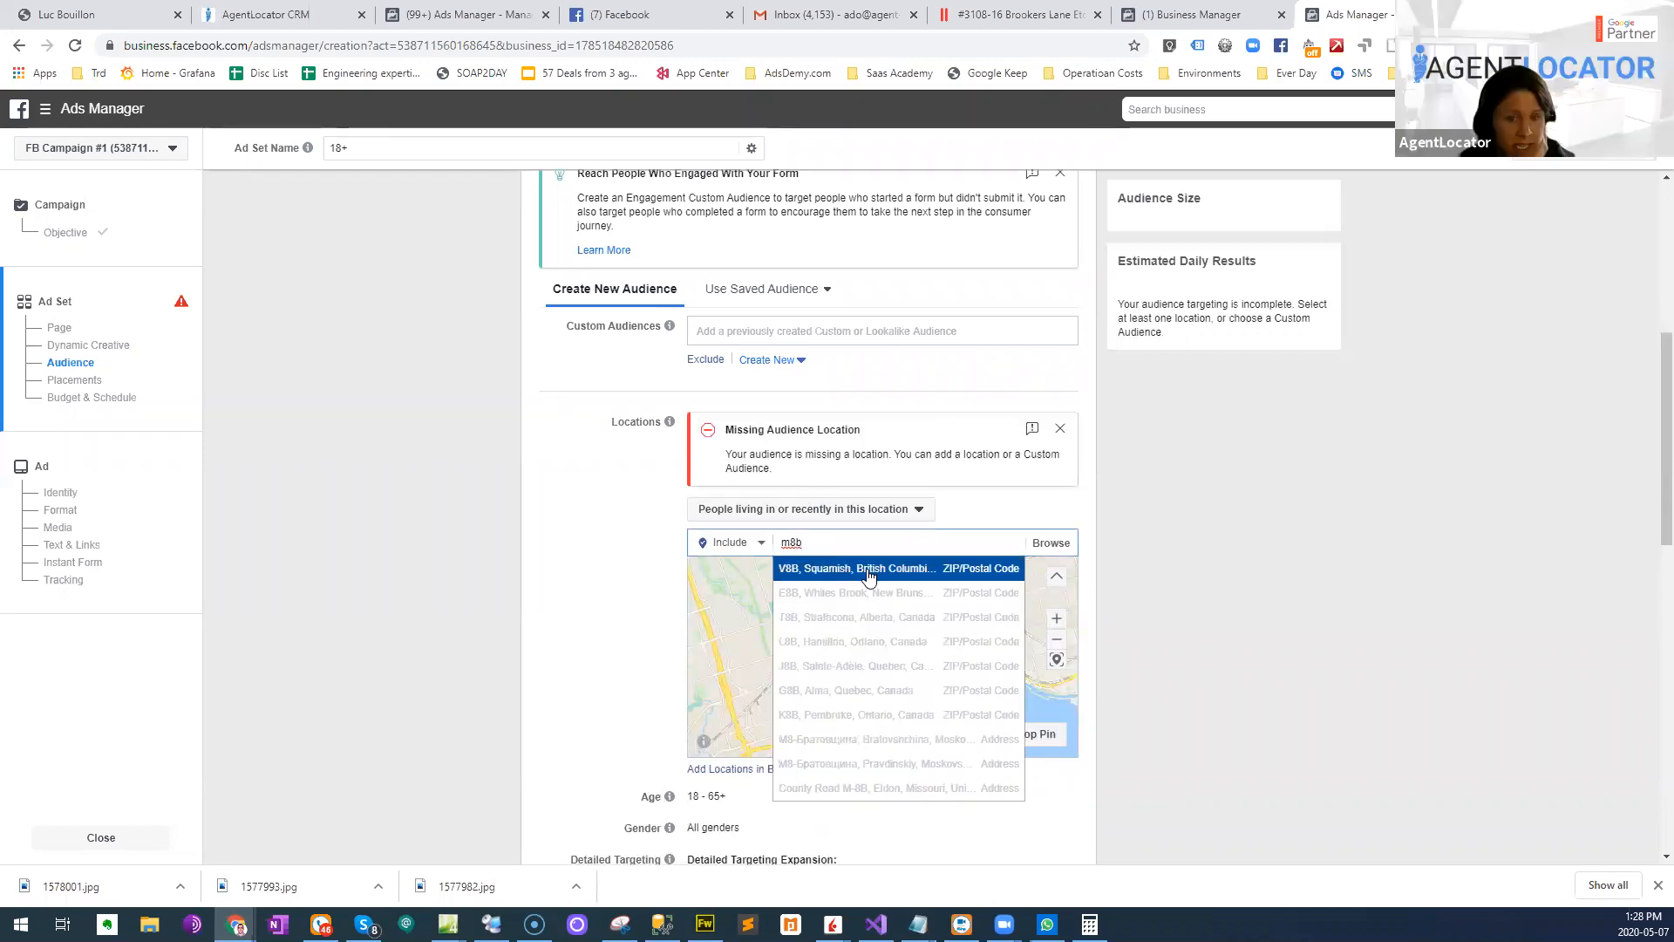
{"action": "type", "text": "8v"}
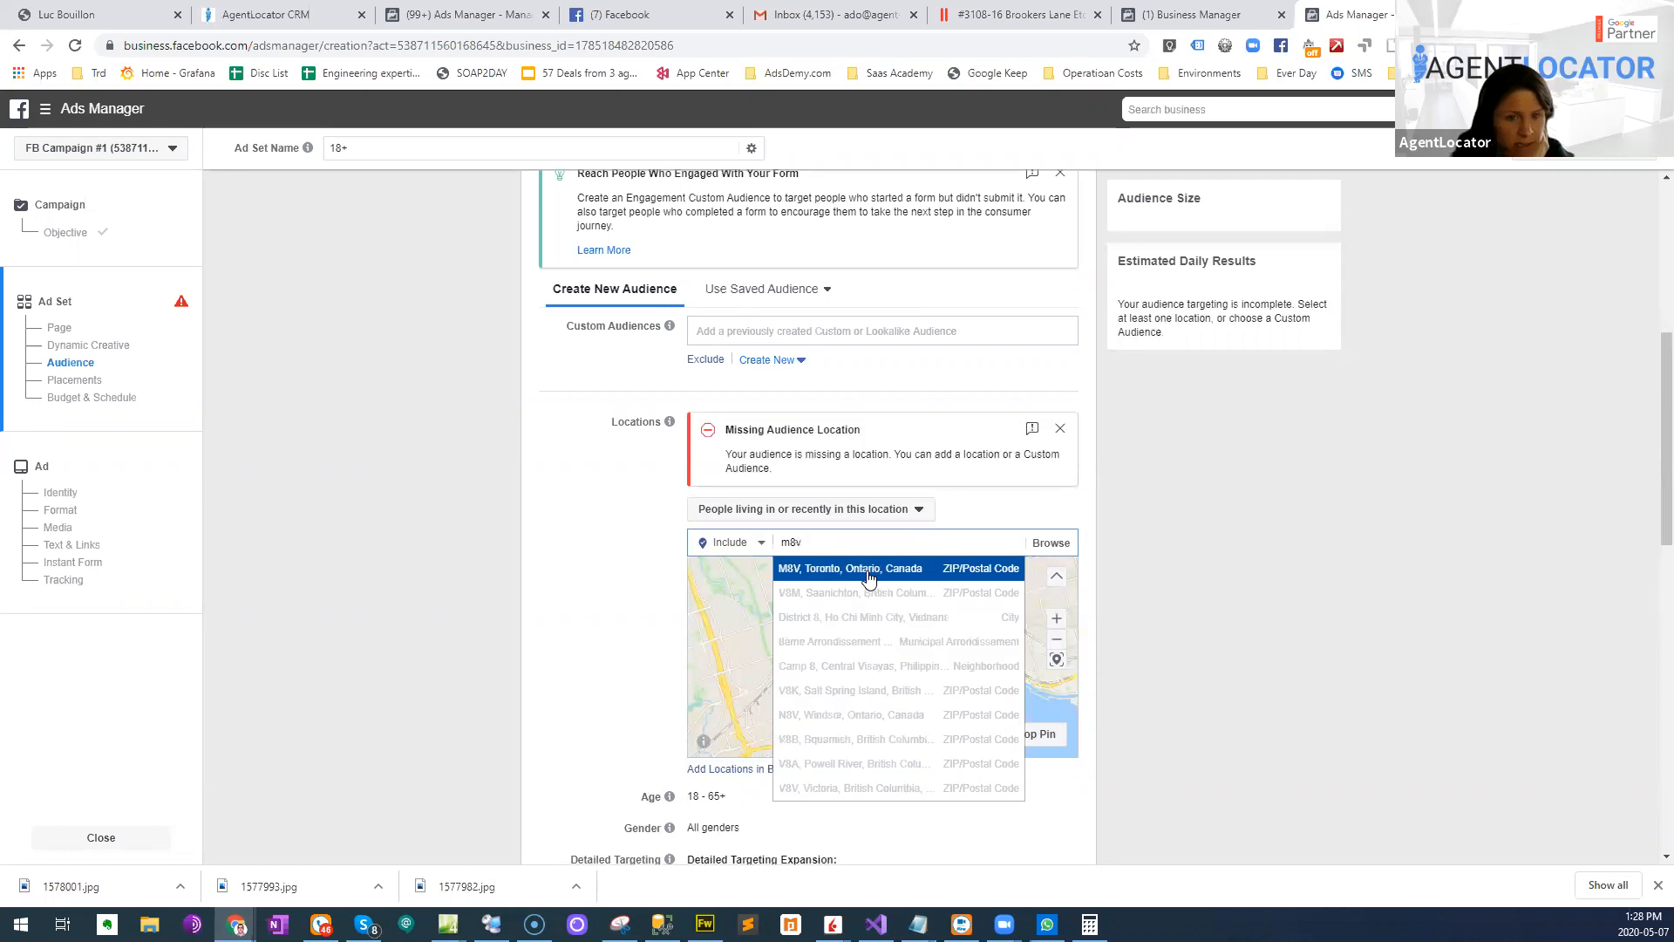
{"action": "left_click", "coordinate": [869, 577]}
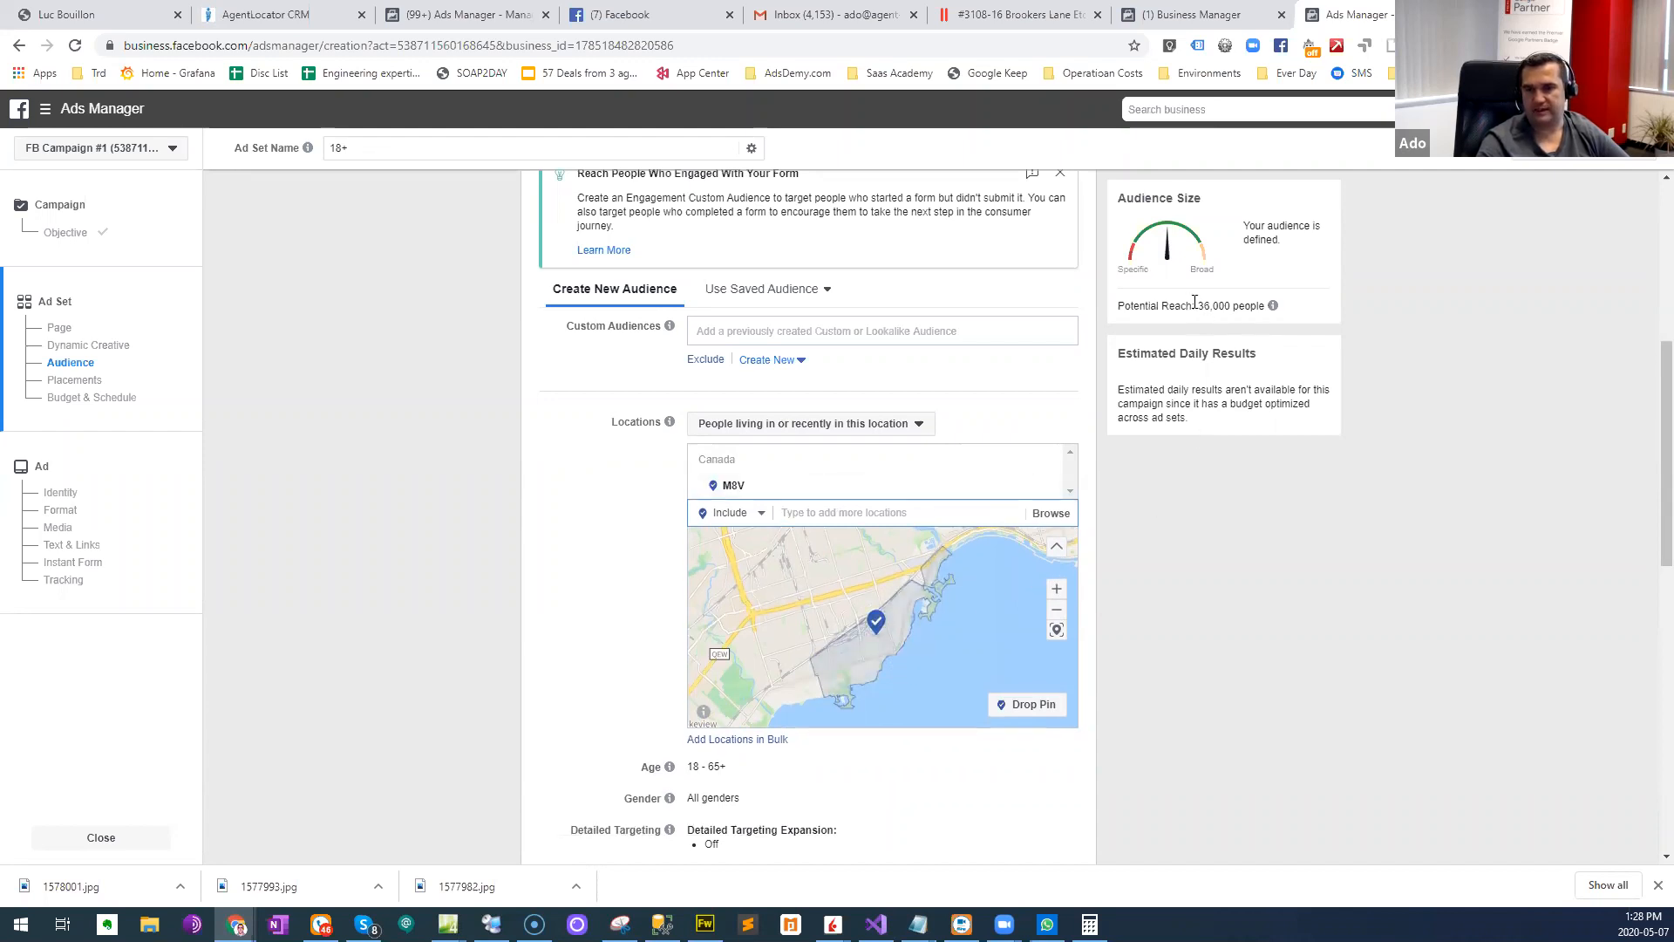
- Set the audience's age range to 35 through 60
{"action": "scroll", "coordinate": [1133, 723], "scroll_direction": "down", "scroll_amount": 1}
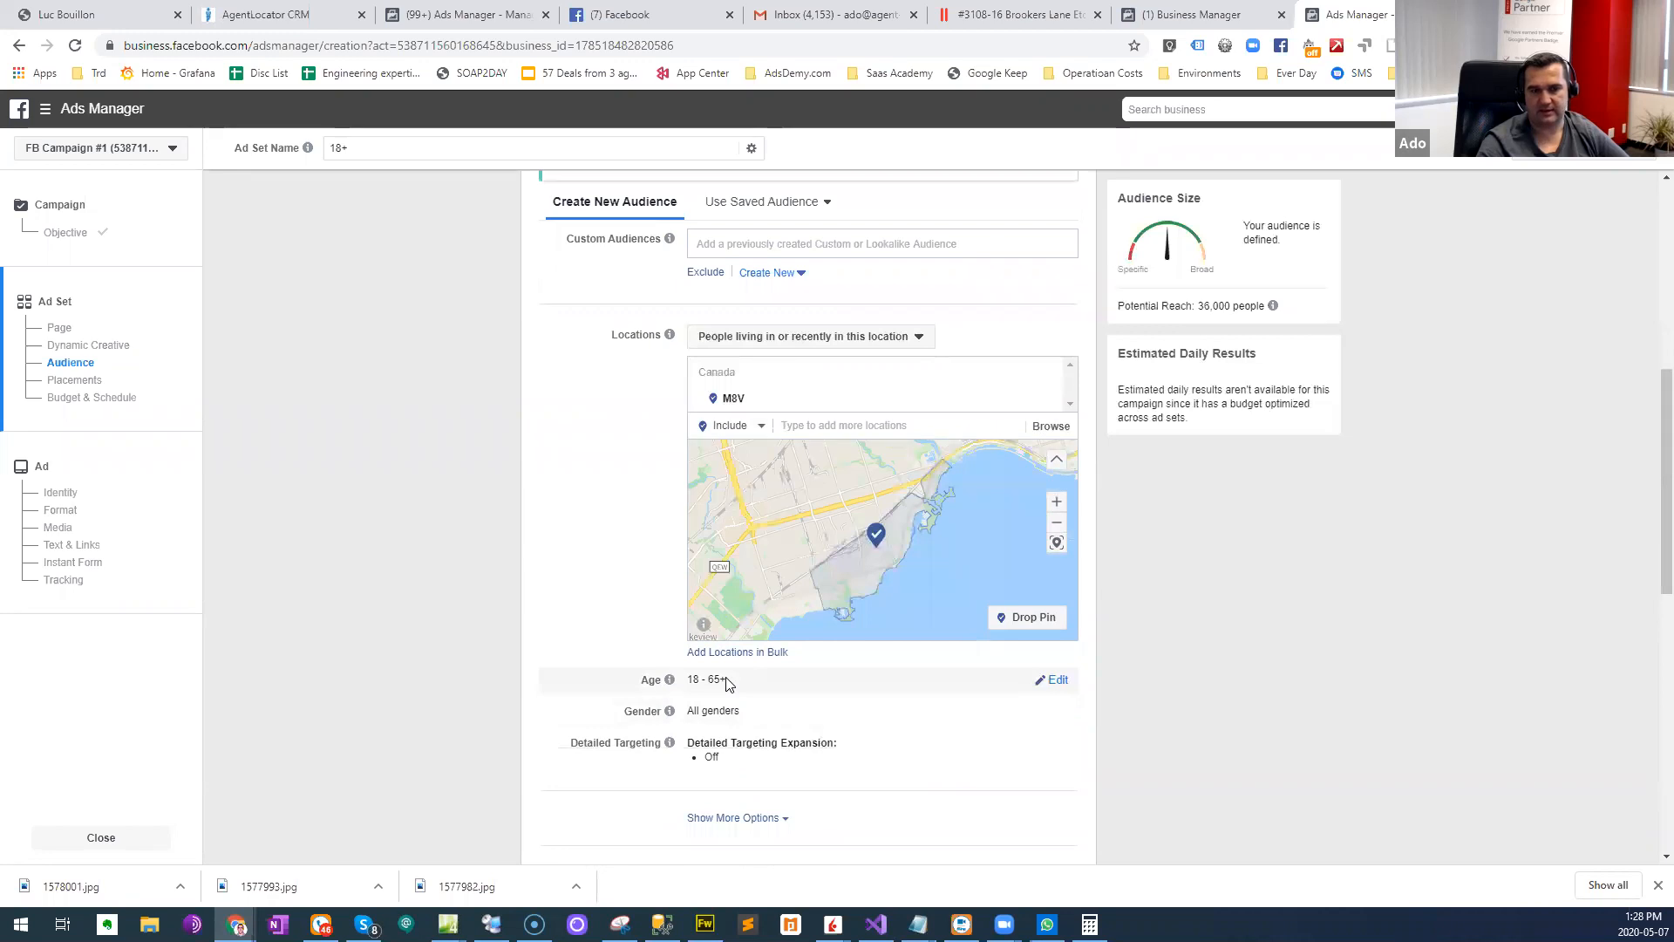
{"action": "left_click", "coordinate": [1054, 681]}
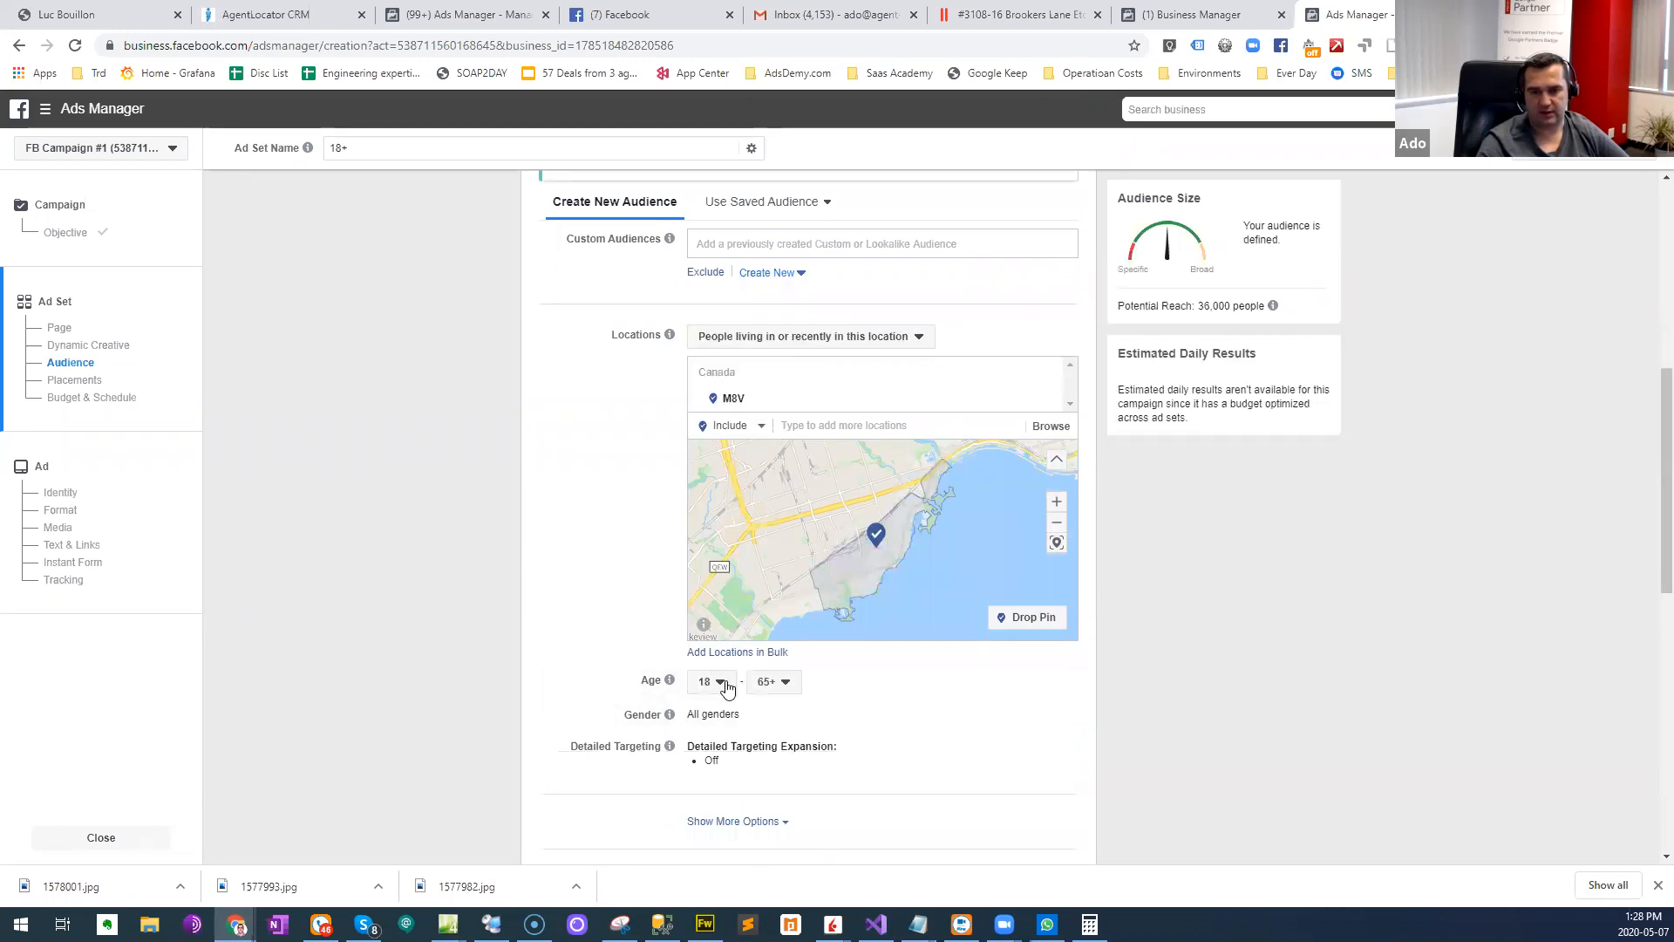
{"action": "left_click", "coordinate": [731, 681]}
{"action": "scroll", "coordinate": [729, 575], "scroll_direction": "down", "scroll_amount": 2}
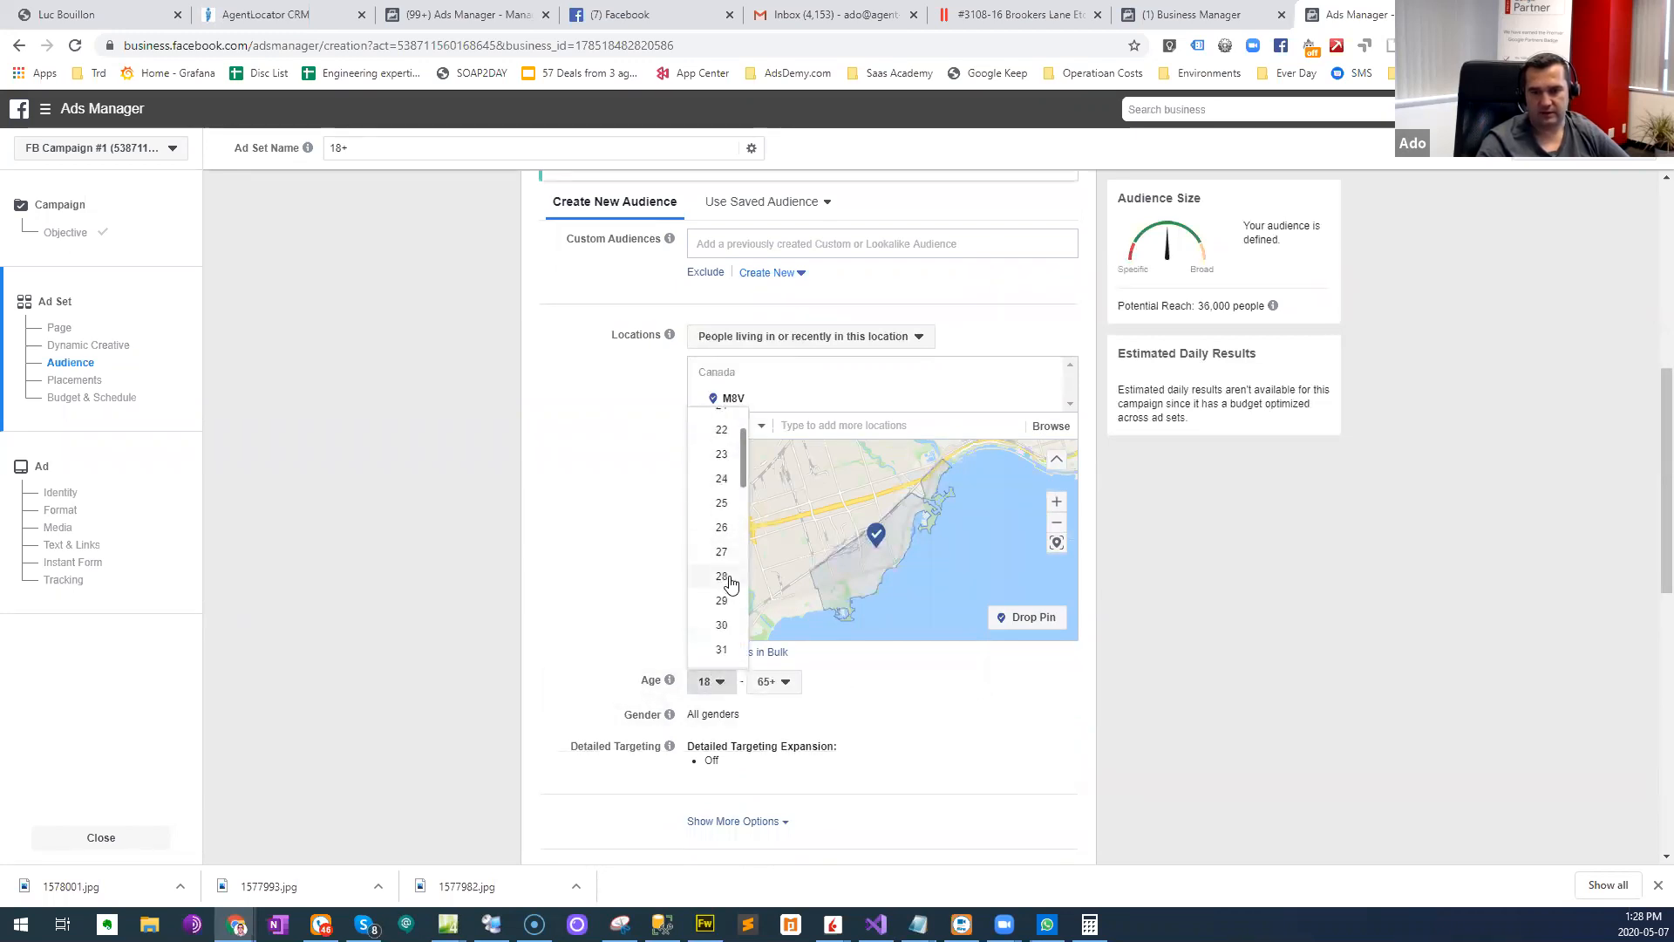
{"action": "left_click", "coordinate": [722, 659]}
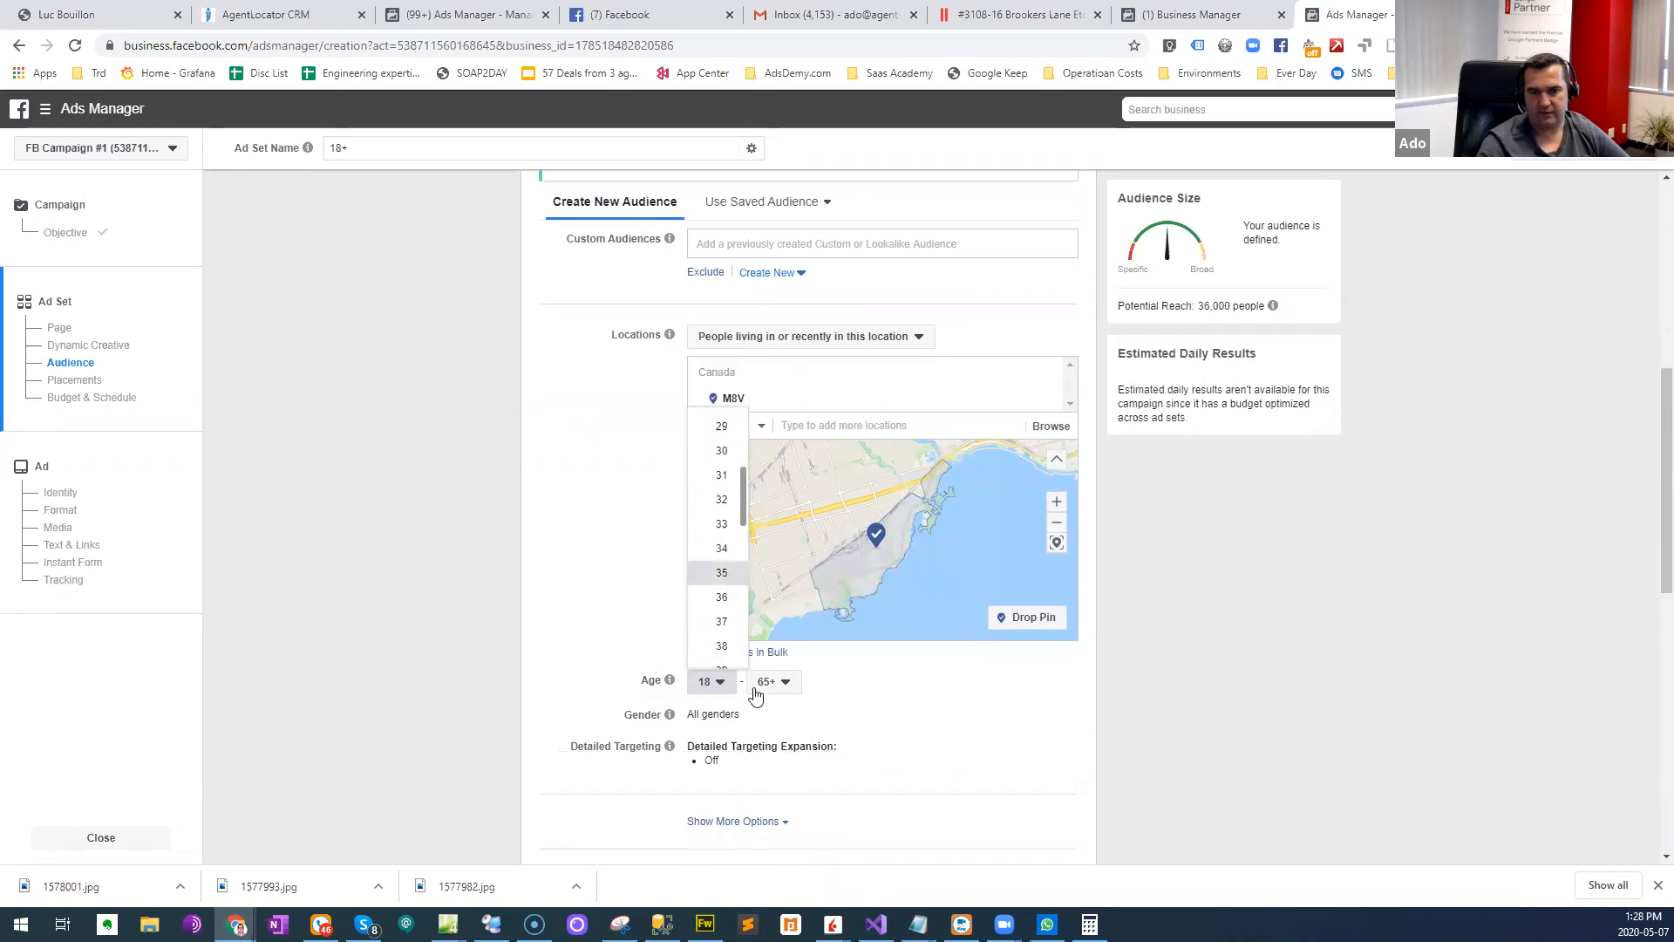
{"action": "left_click", "coordinate": [778, 685]}
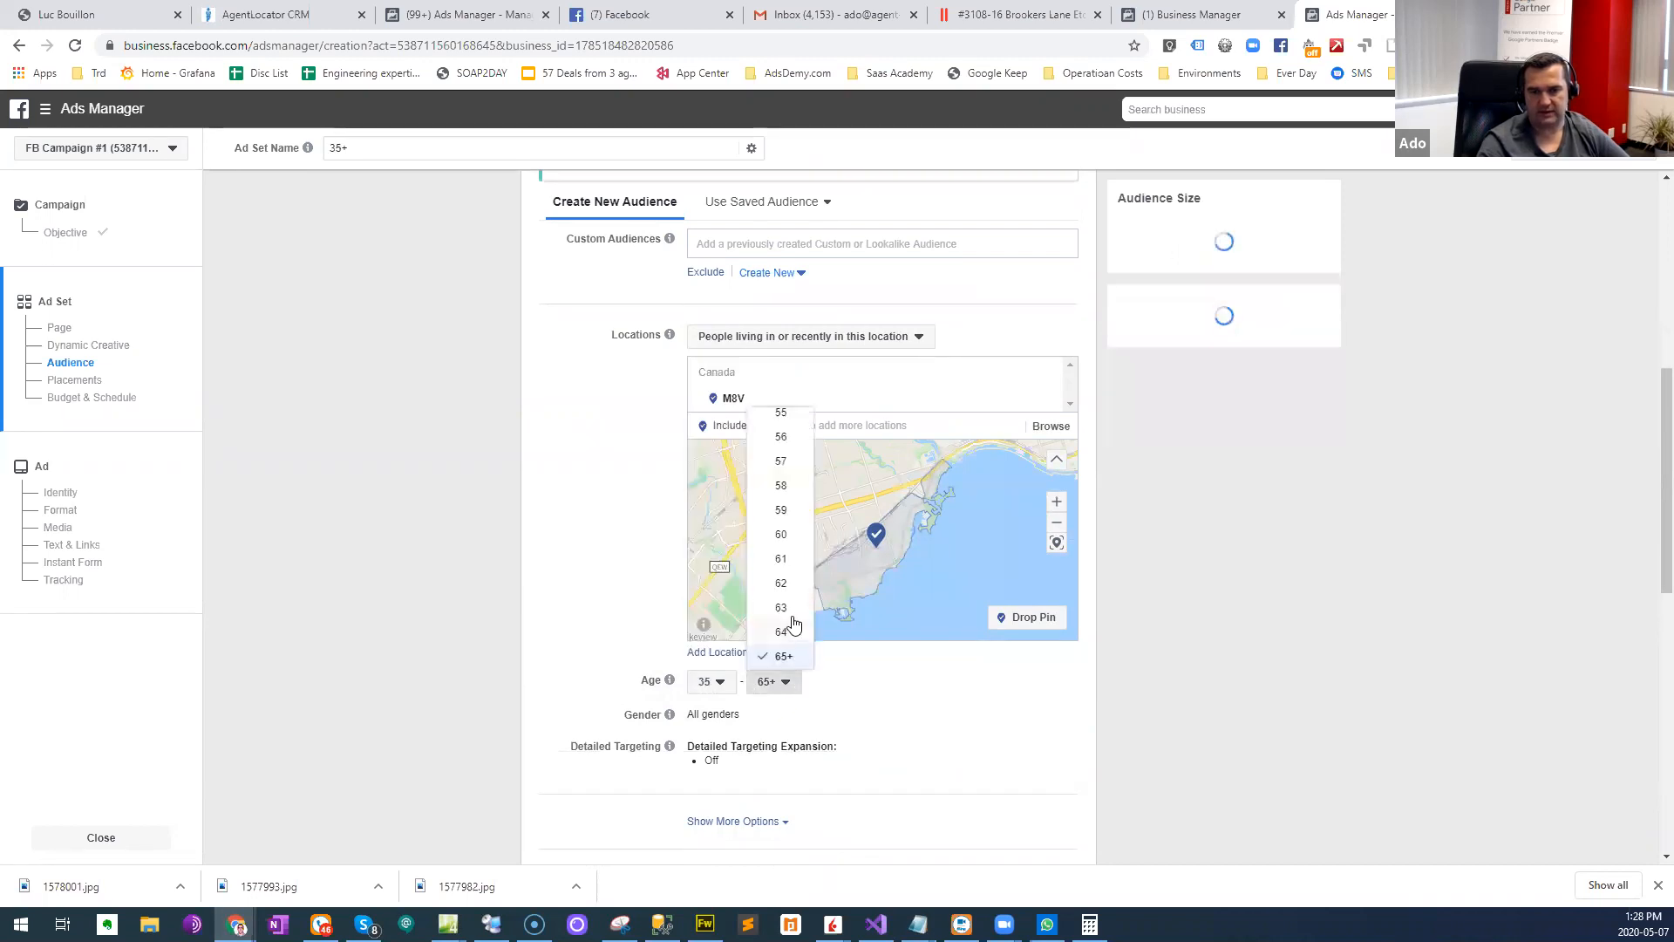
{"action": "left_click", "coordinate": [792, 541]}
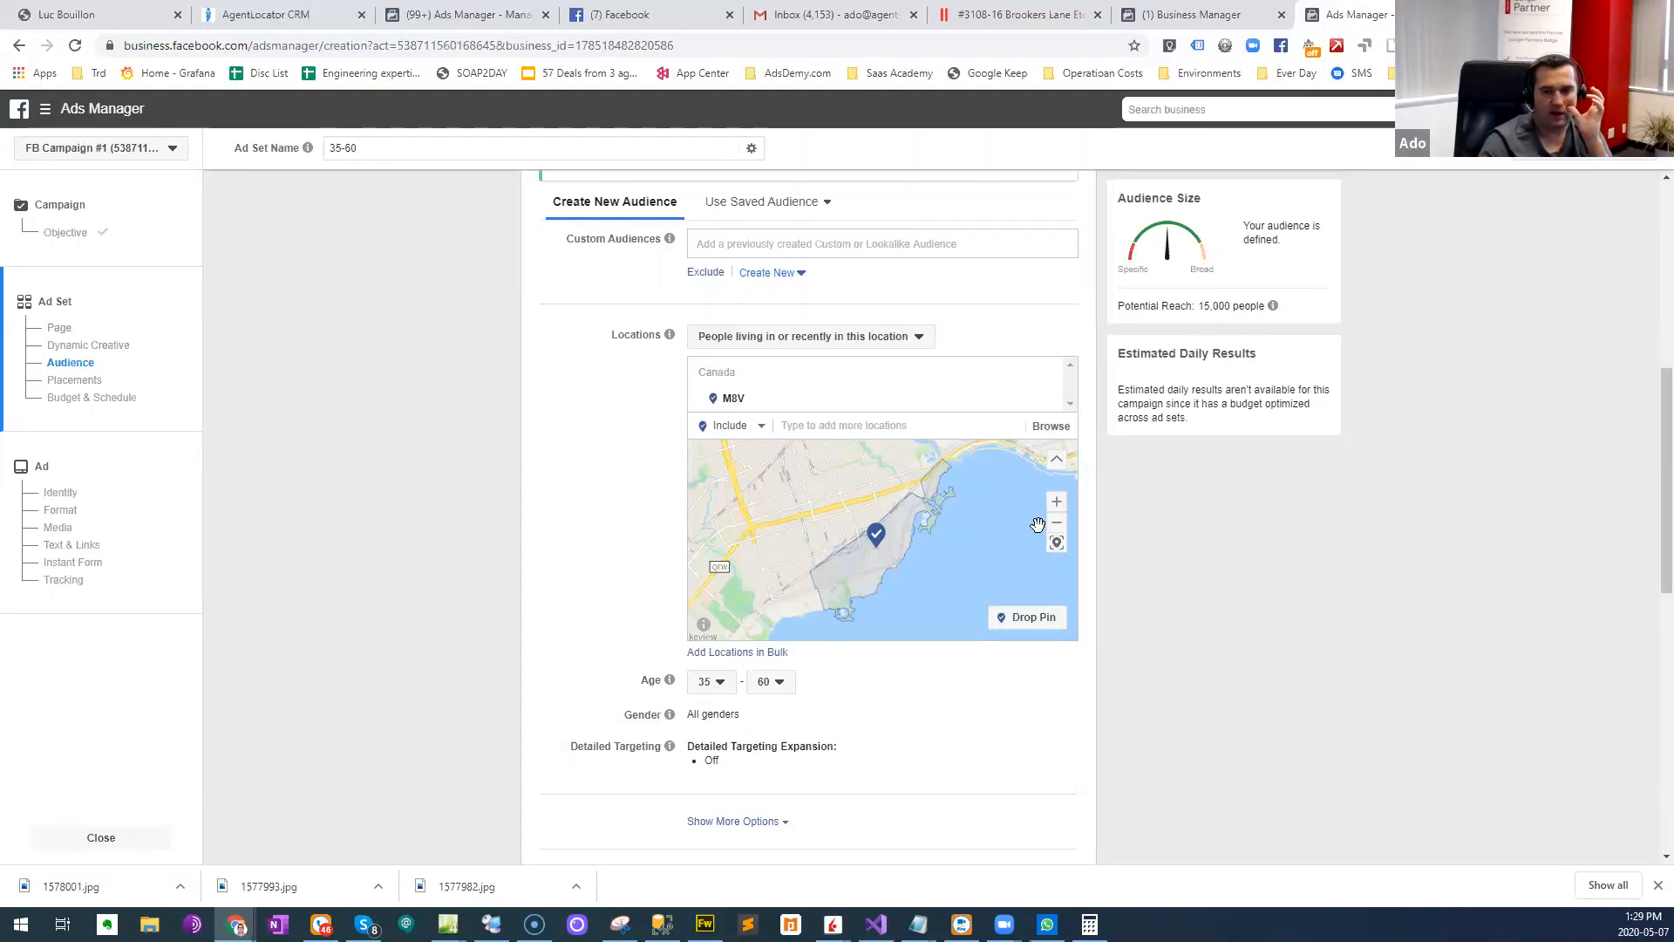
- Lower the audience's minimum age to 28 and check the potential reach
{"action": "left_click", "coordinate": [710, 681]}
{"action": "scroll", "coordinate": [722, 512], "scroll_direction": "up", "scroll_amount": 1}
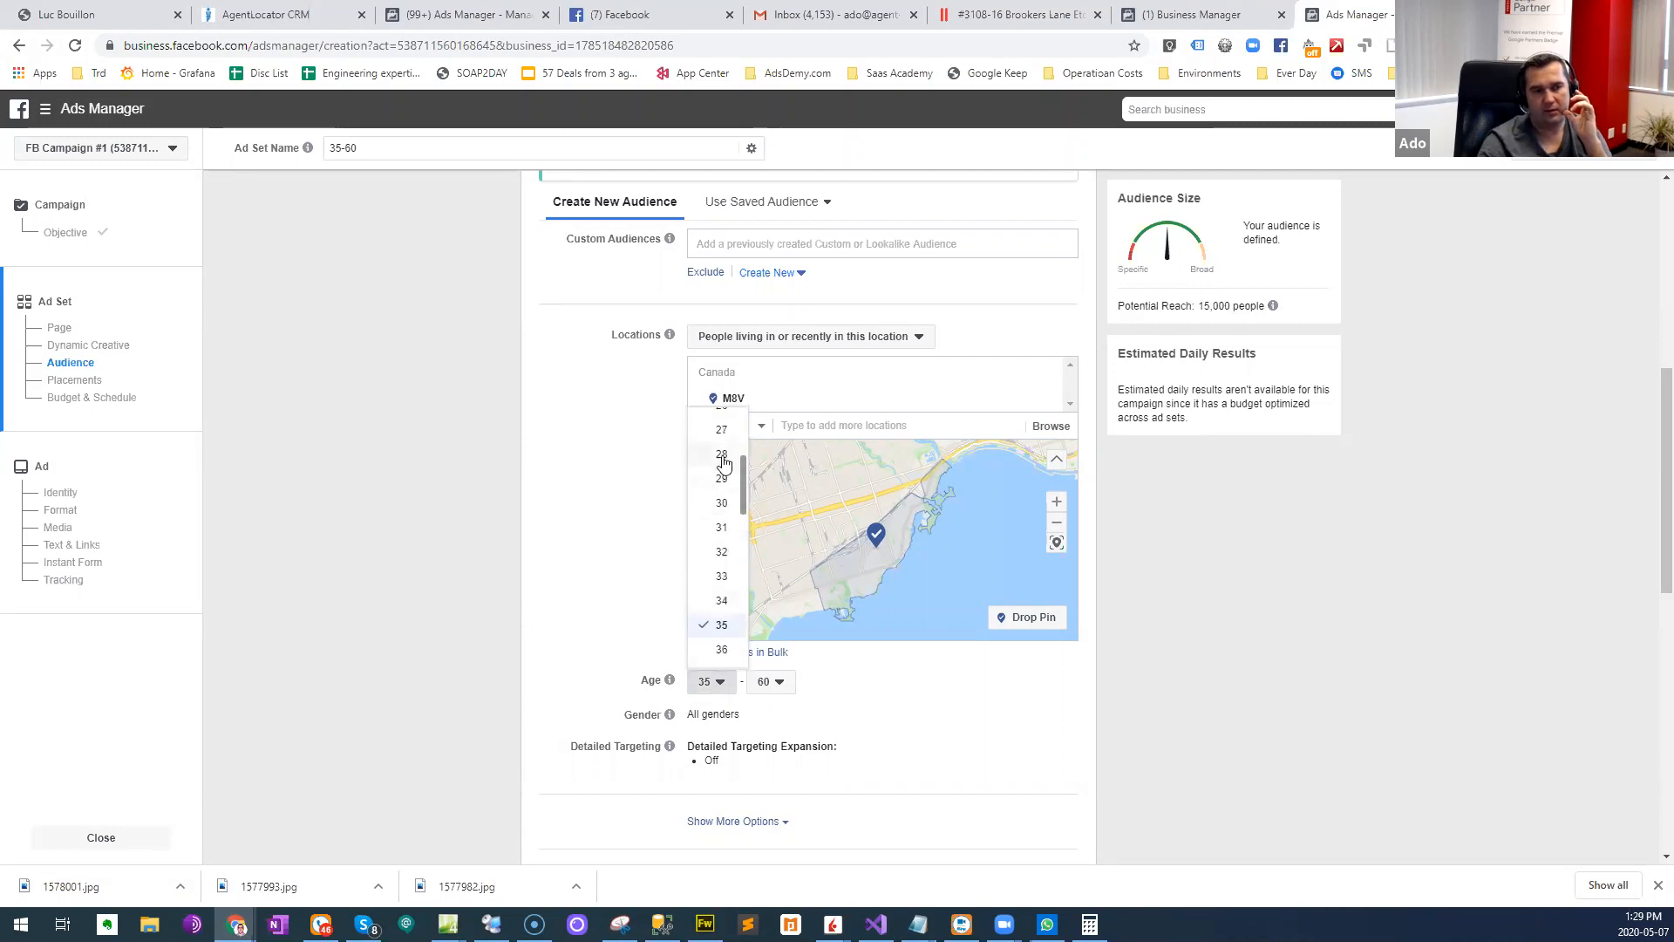
{"action": "left_click", "coordinate": [722, 455]}
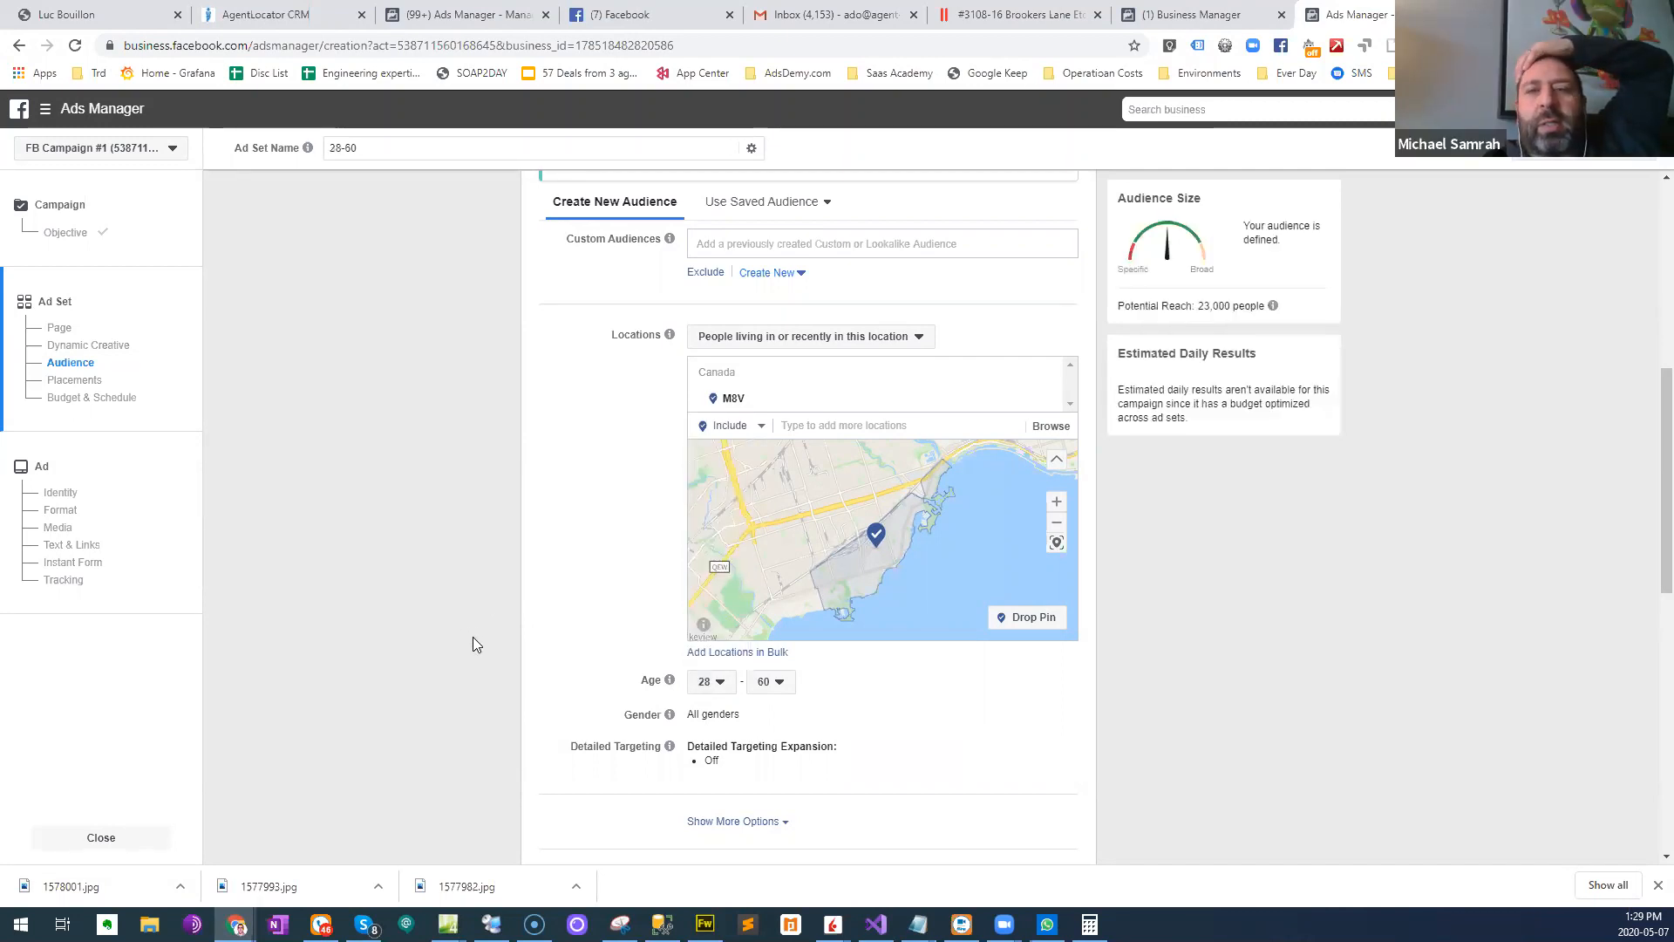
{"action": "left_click_drag", "start_coordinate": [1204, 306], "coordinate": [1242, 306]}
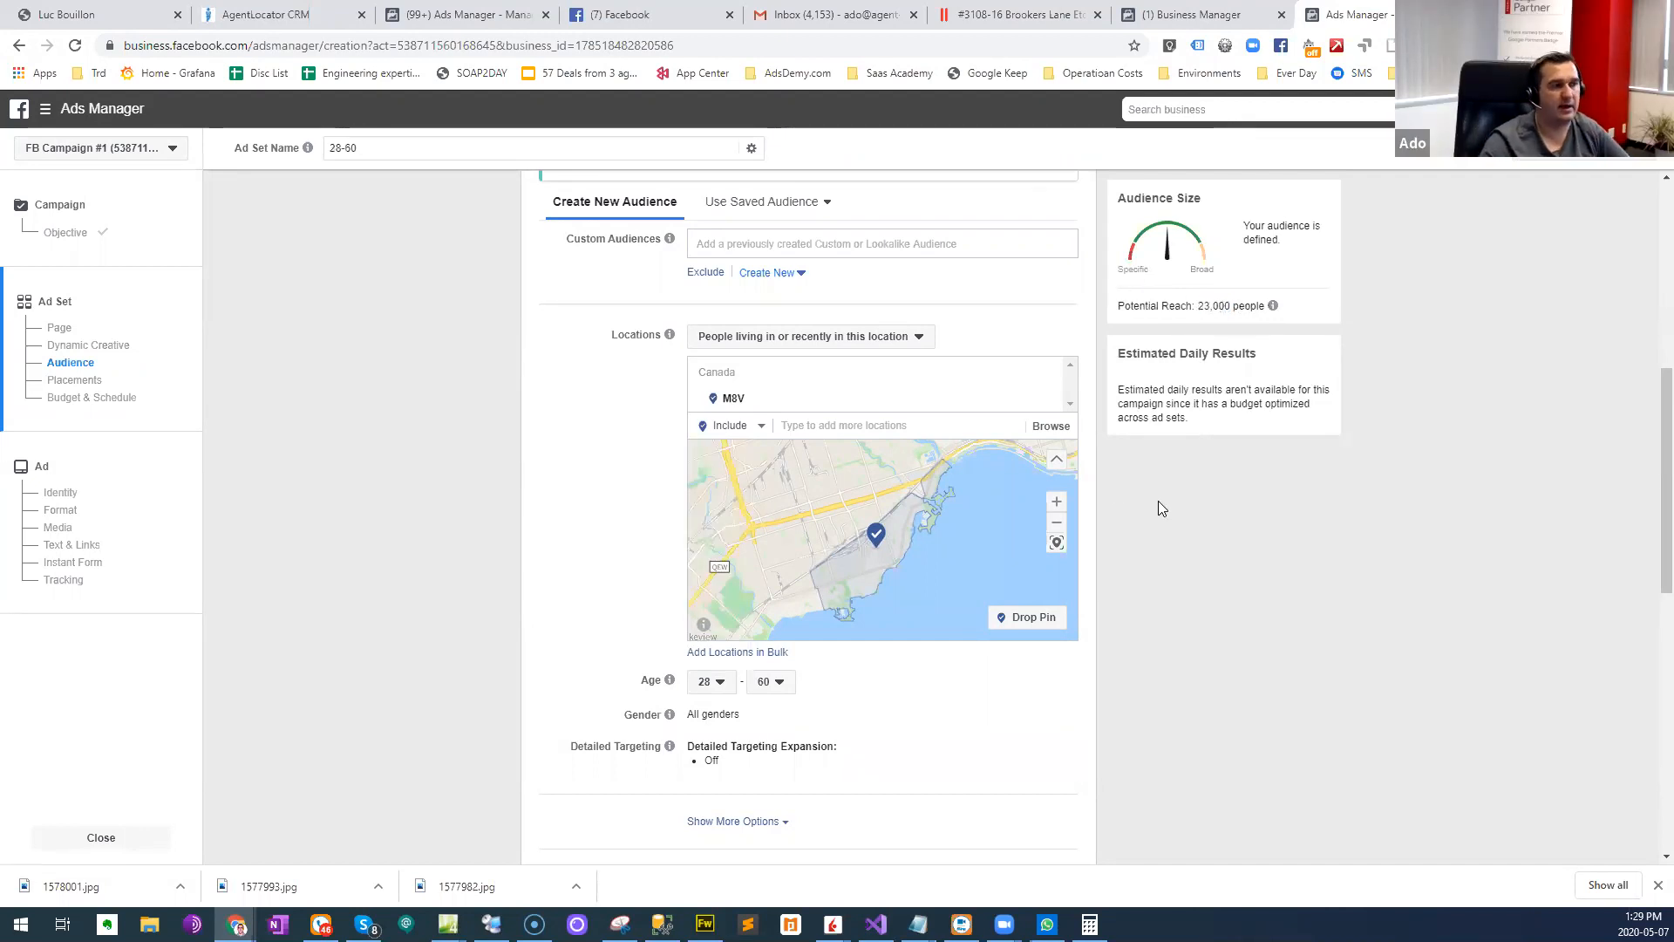
- Exclude people with the interest Canadian Real Estate Association in the audience's detailed targeting
{"action": "scroll", "coordinate": [1205, 681], "scroll_direction": "down", "scroll_amount": 2}
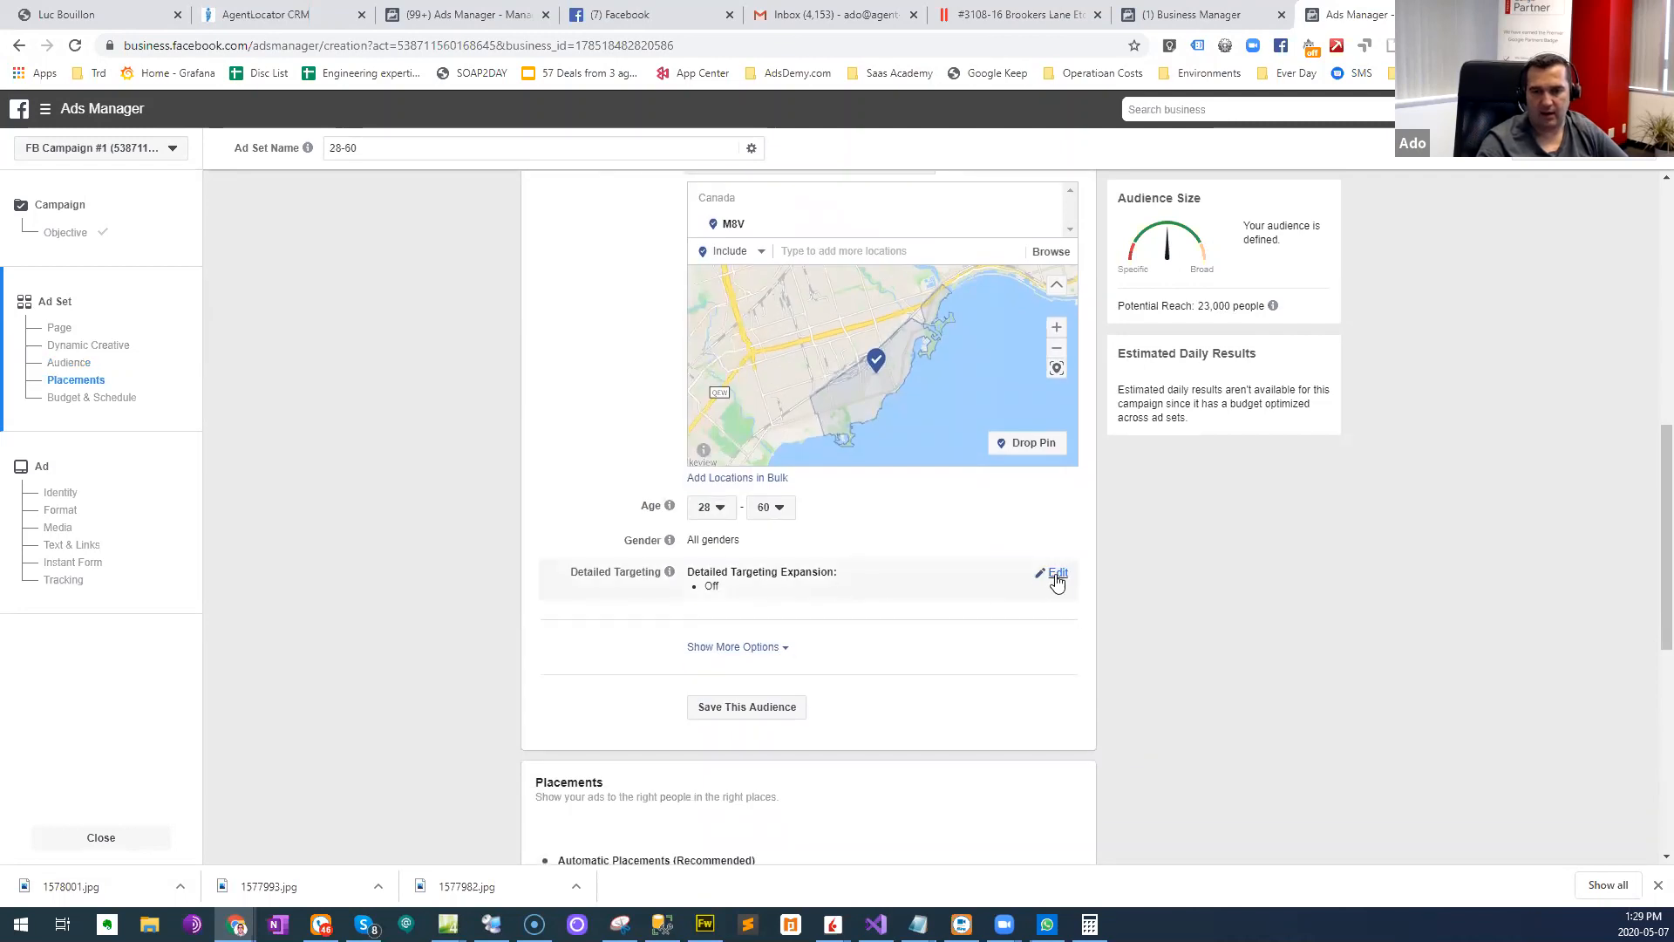
{"action": "left_click", "coordinate": [1057, 574]}
{"action": "left_click", "coordinate": [702, 634]}
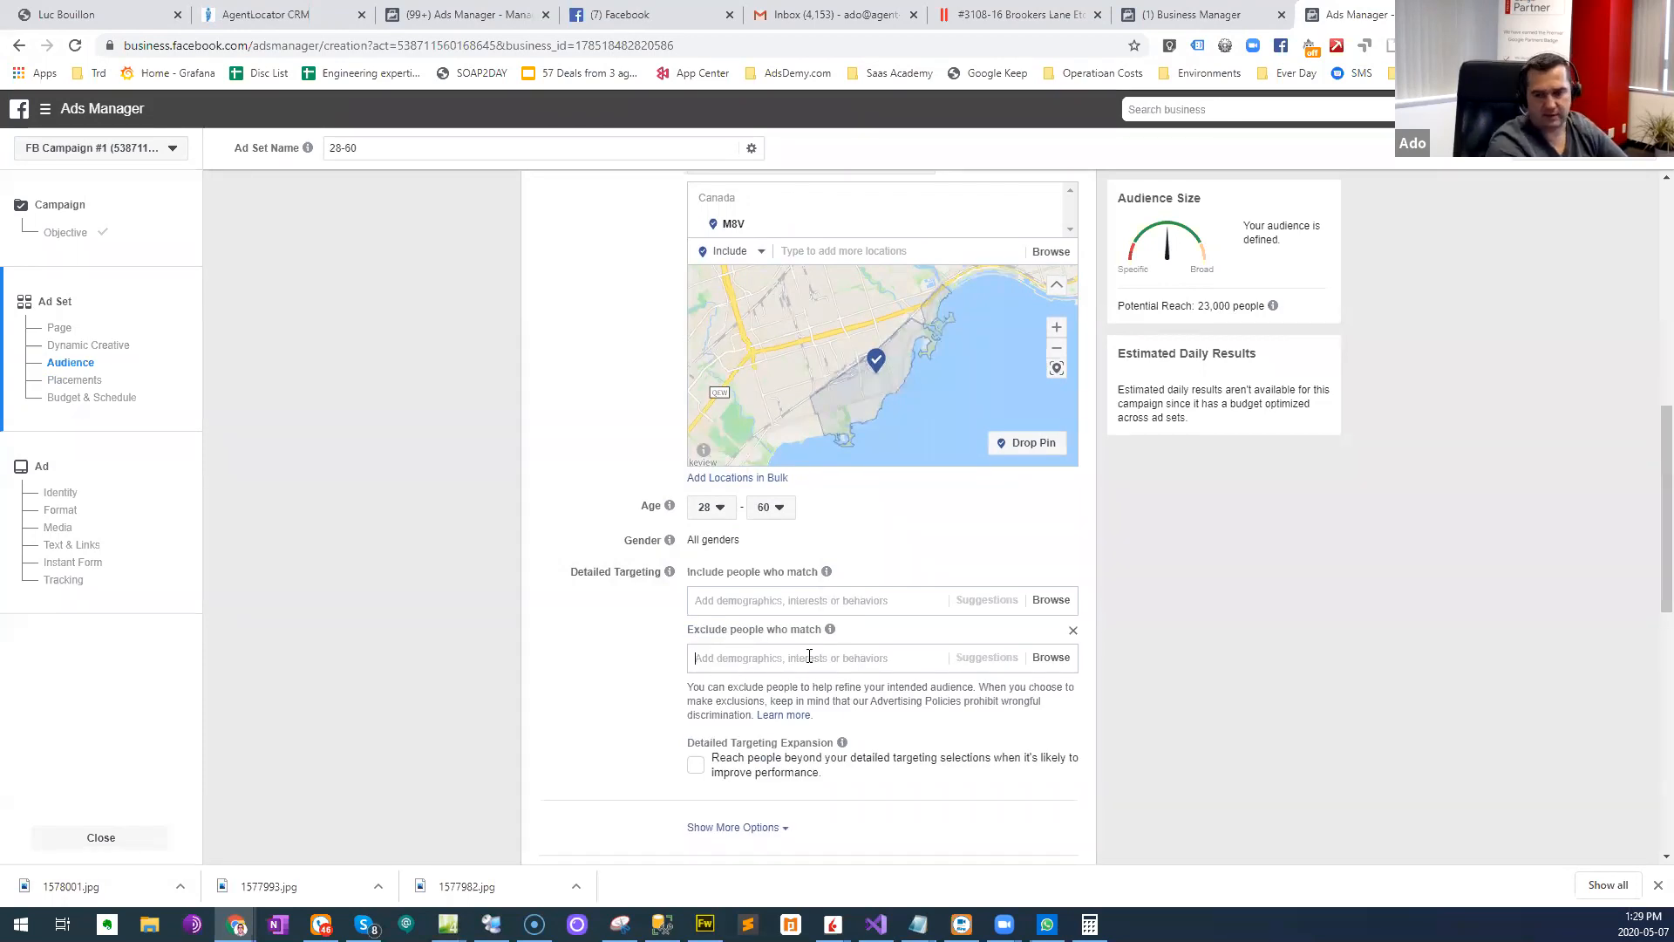
{"action": "left_click", "coordinate": [809, 656]}
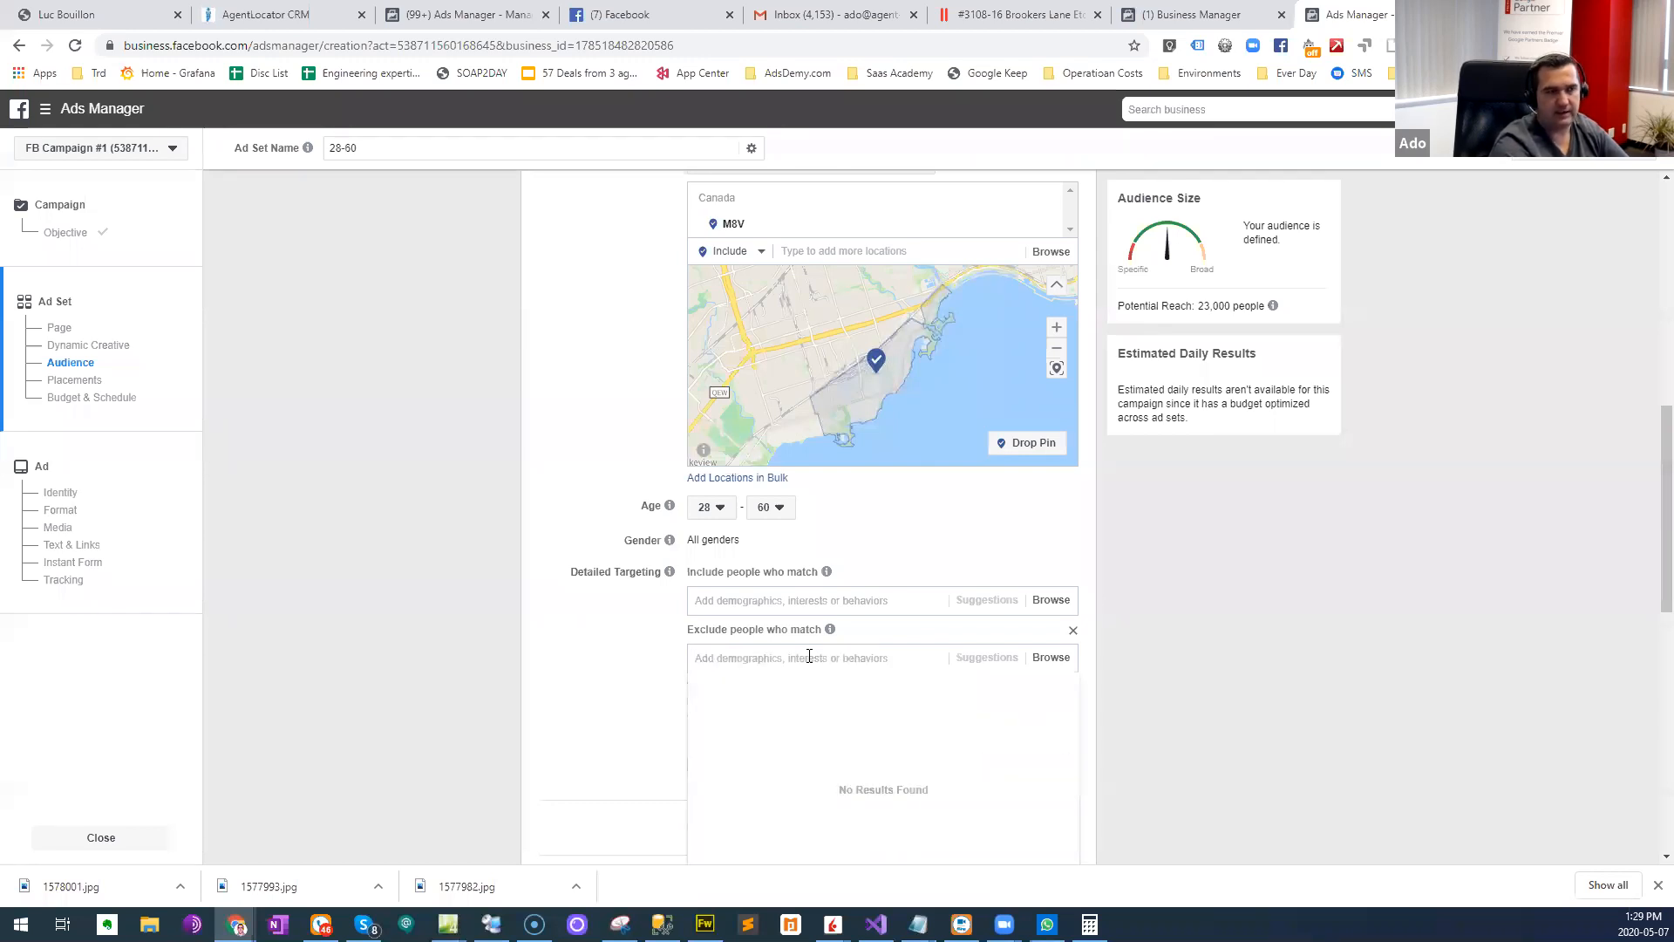
{"action": "type", "text": "ca"}
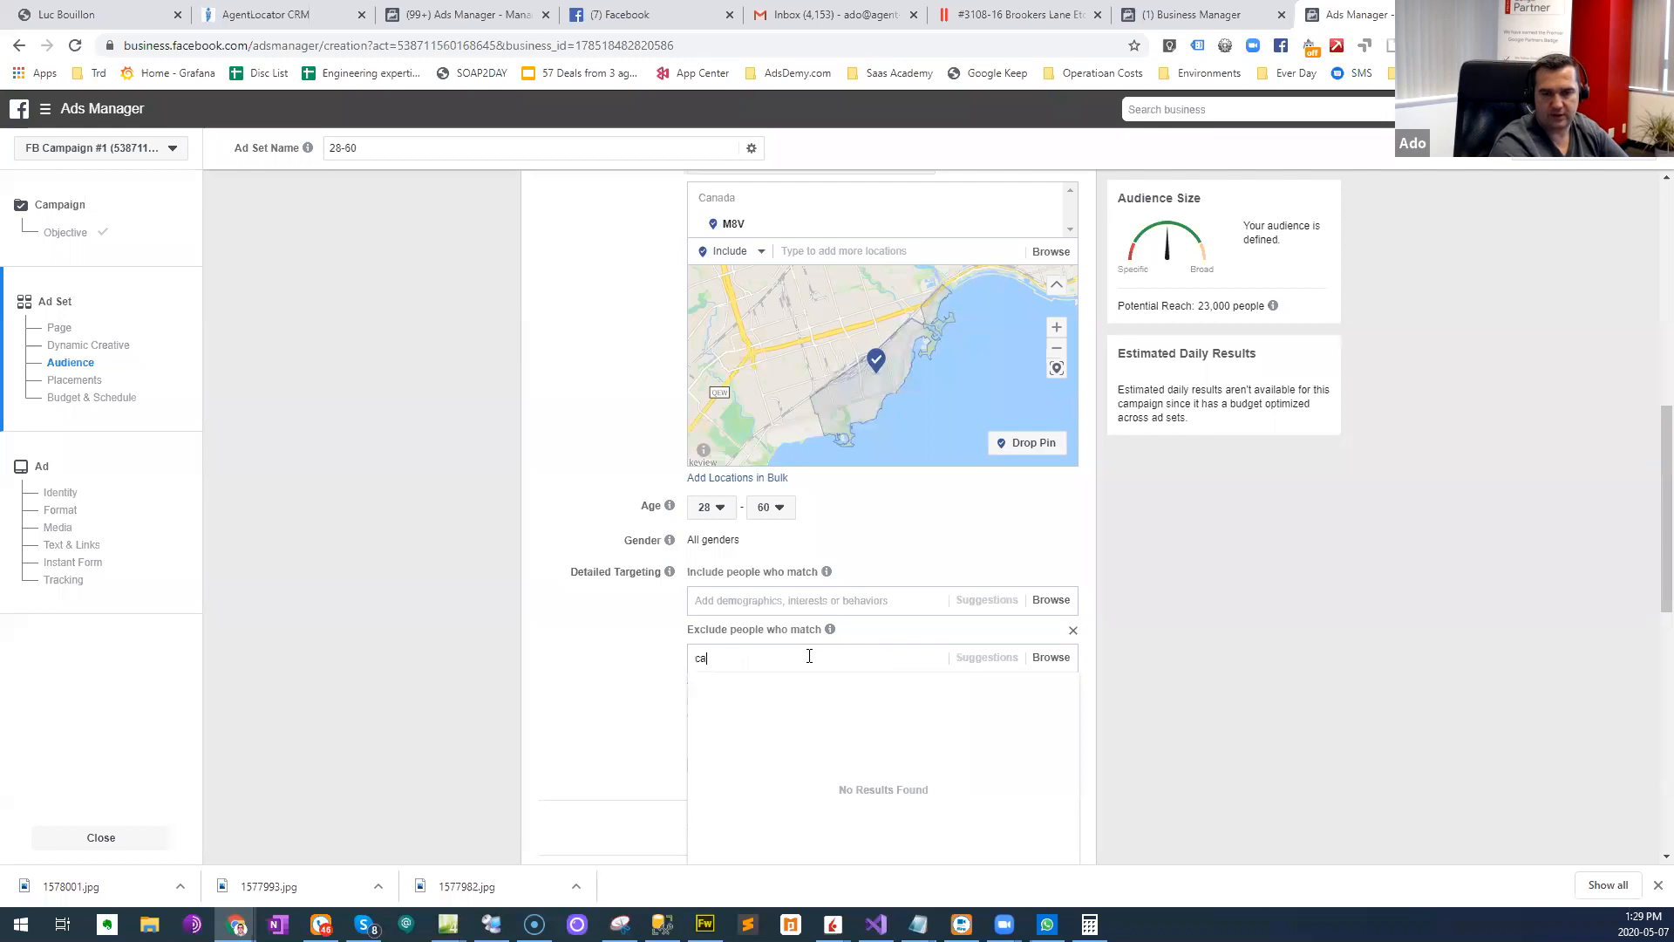
{"action": "type", "text": "nadian real"}
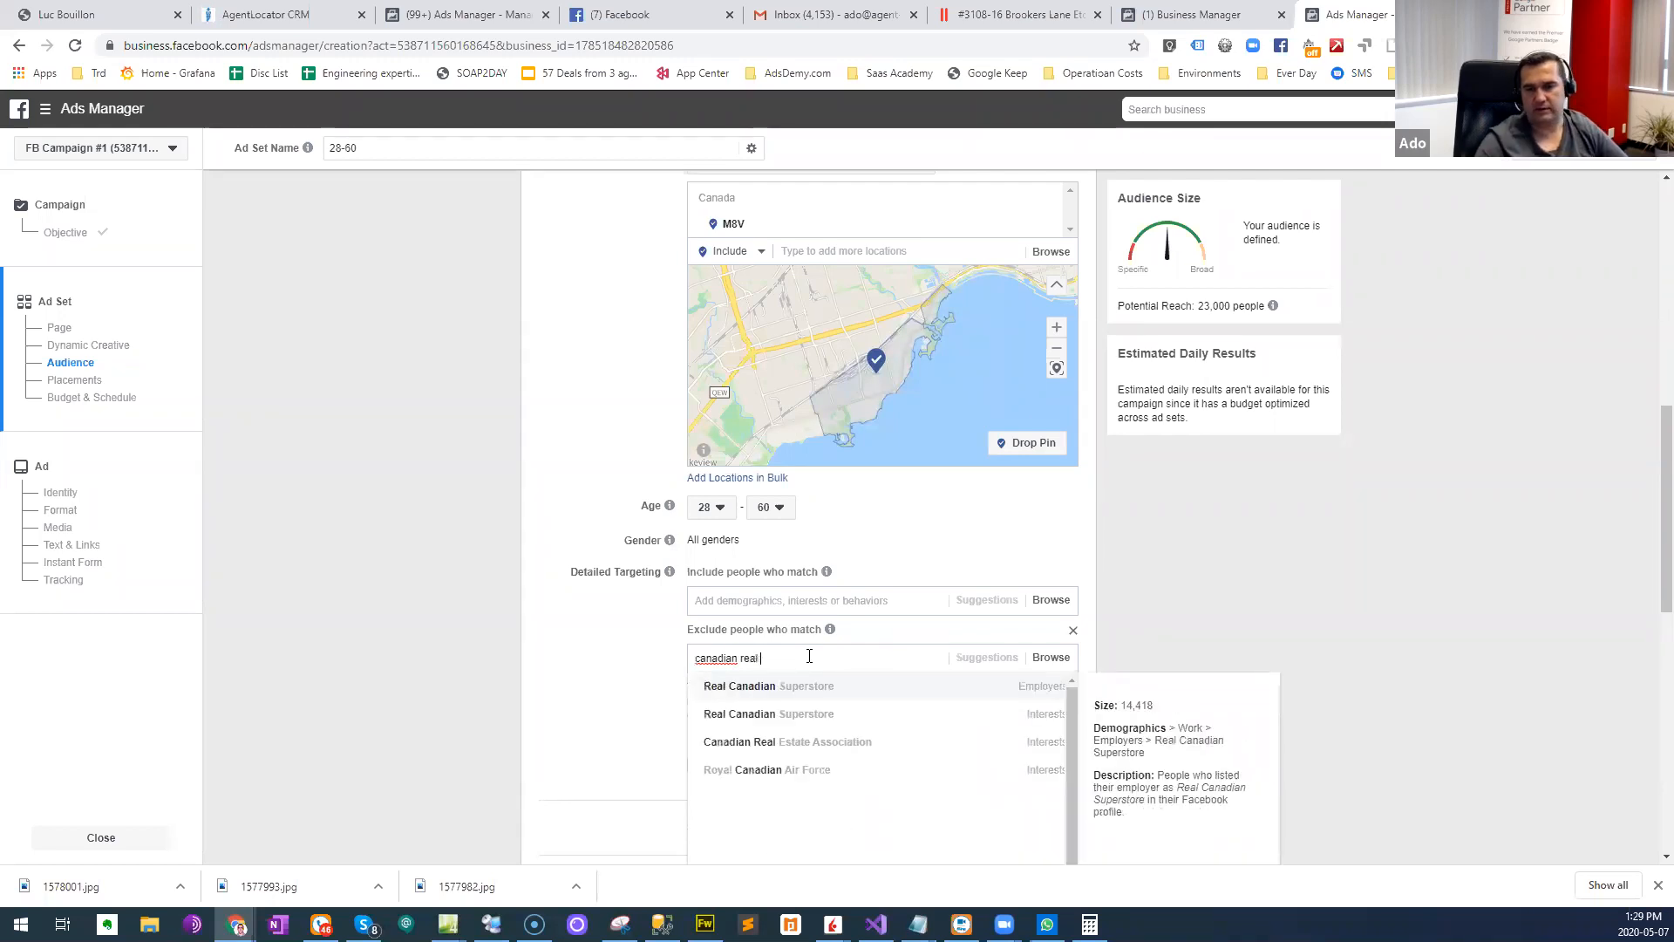
{"action": "left_click", "coordinate": [818, 742]}
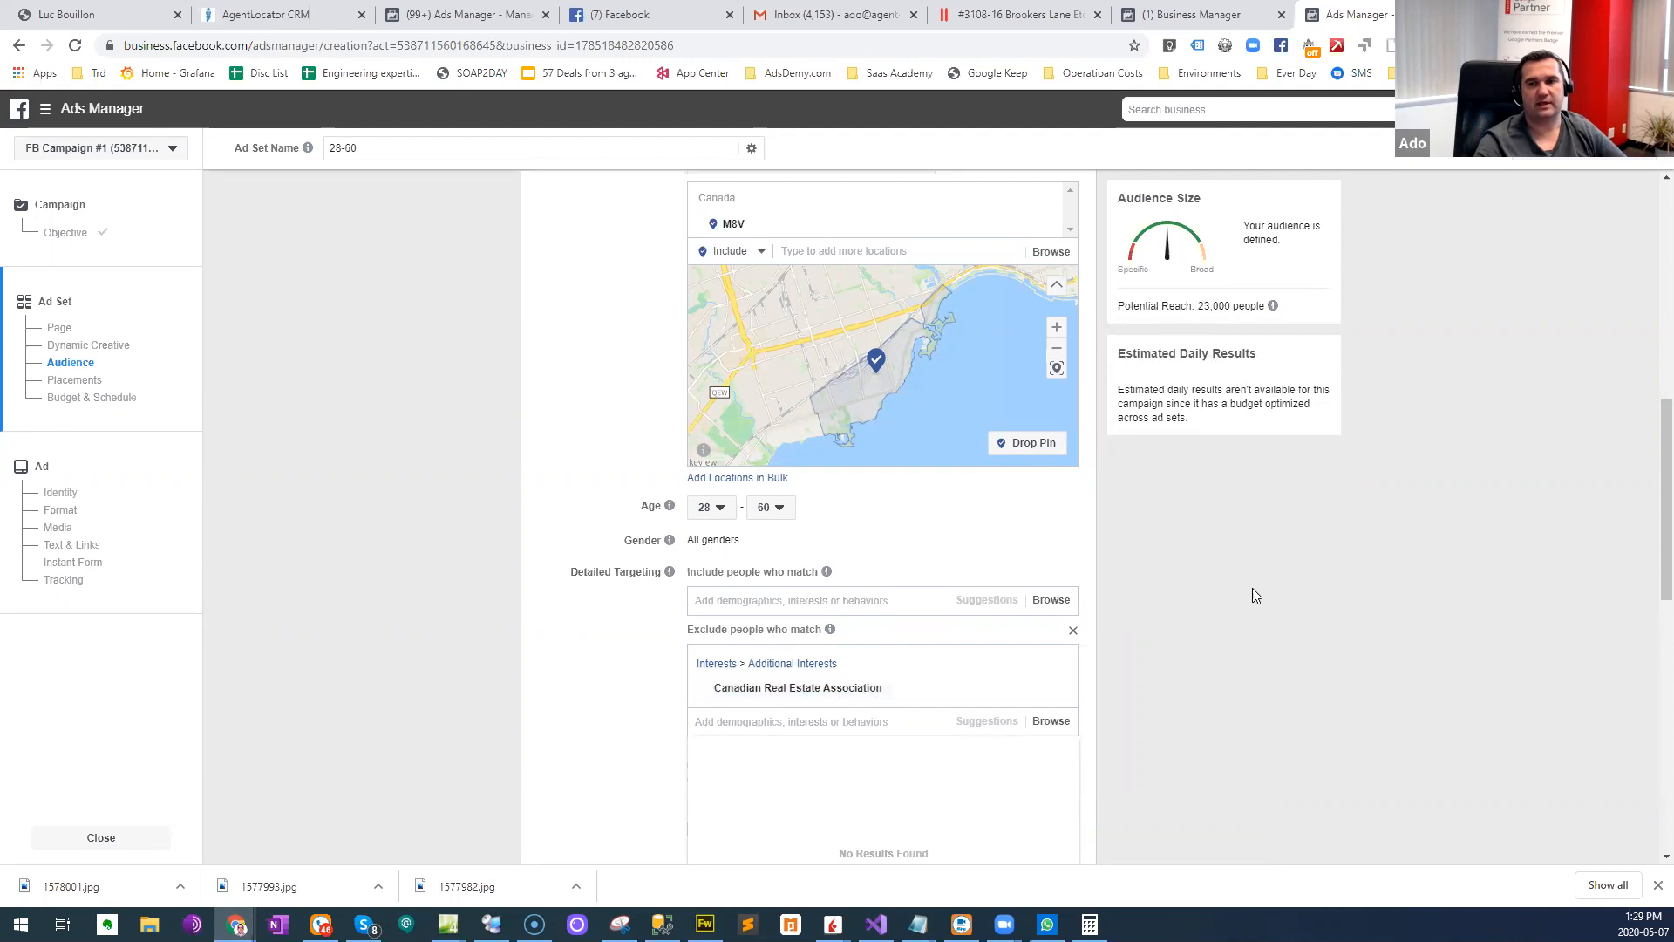
{"action": "left_click", "coordinate": [1213, 612]}
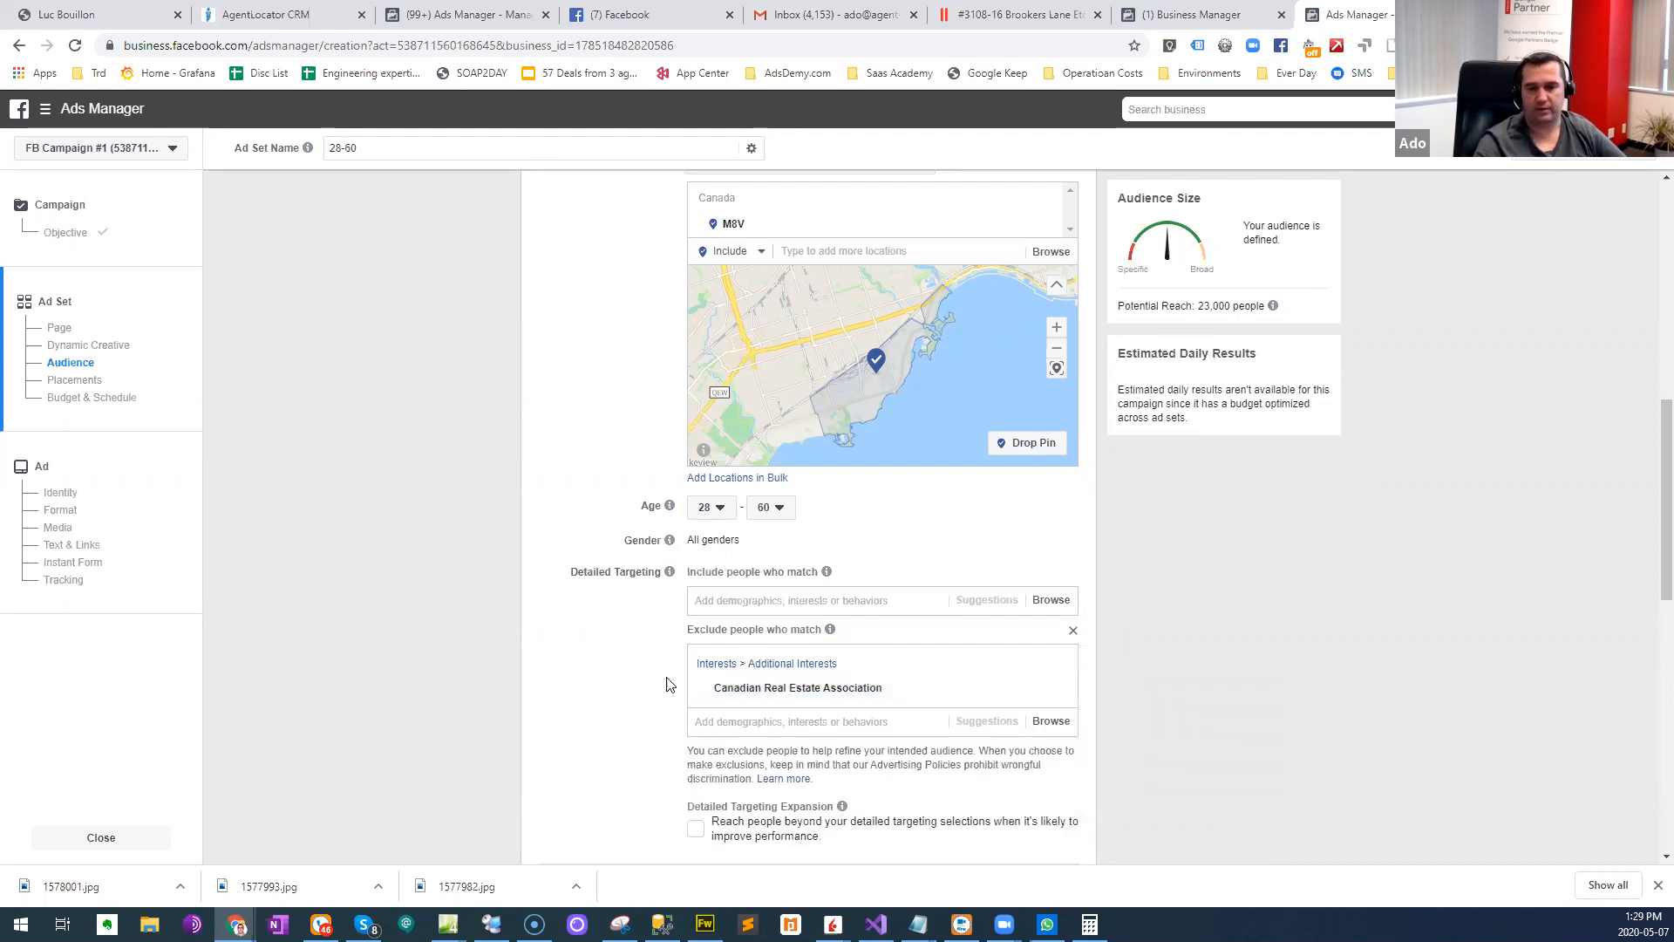
- Review the ad set's audience settings, including location, age range and detailed targeting exclusions
{"action": "scroll", "coordinate": [624, 702], "scroll_direction": "down", "scroll_amount": 3}
{"action": "scroll", "coordinate": [620, 695], "scroll_direction": "up", "scroll_amount": 4}
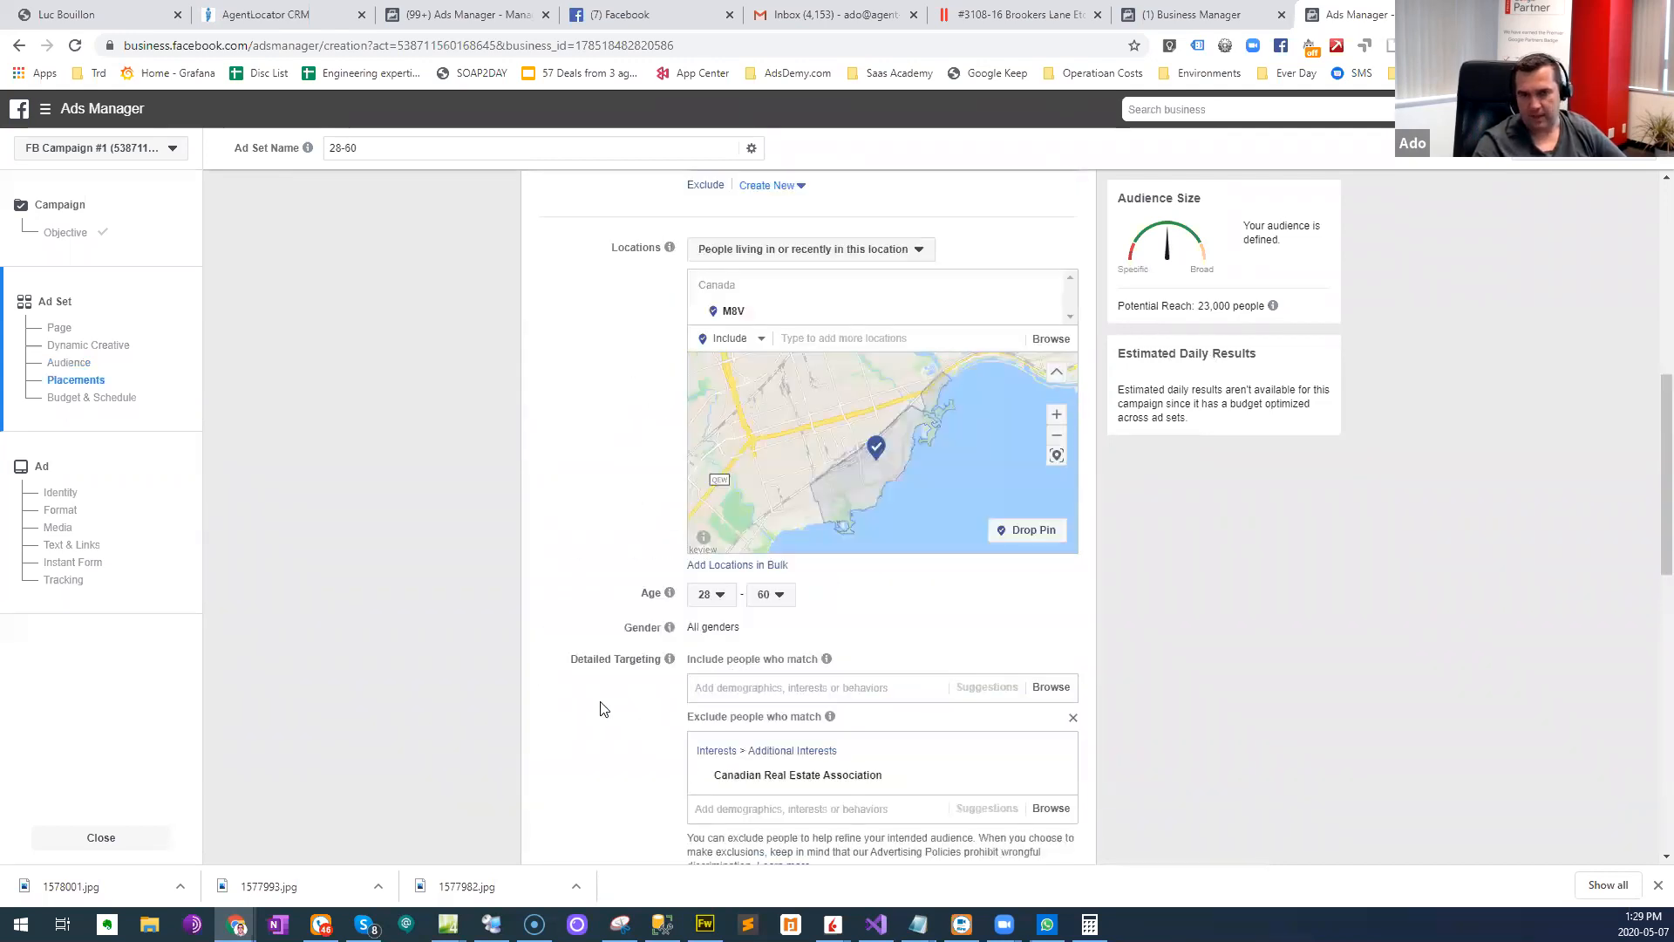
{"action": "scroll", "coordinate": [604, 708], "scroll_direction": "down", "scroll_amount": 3}
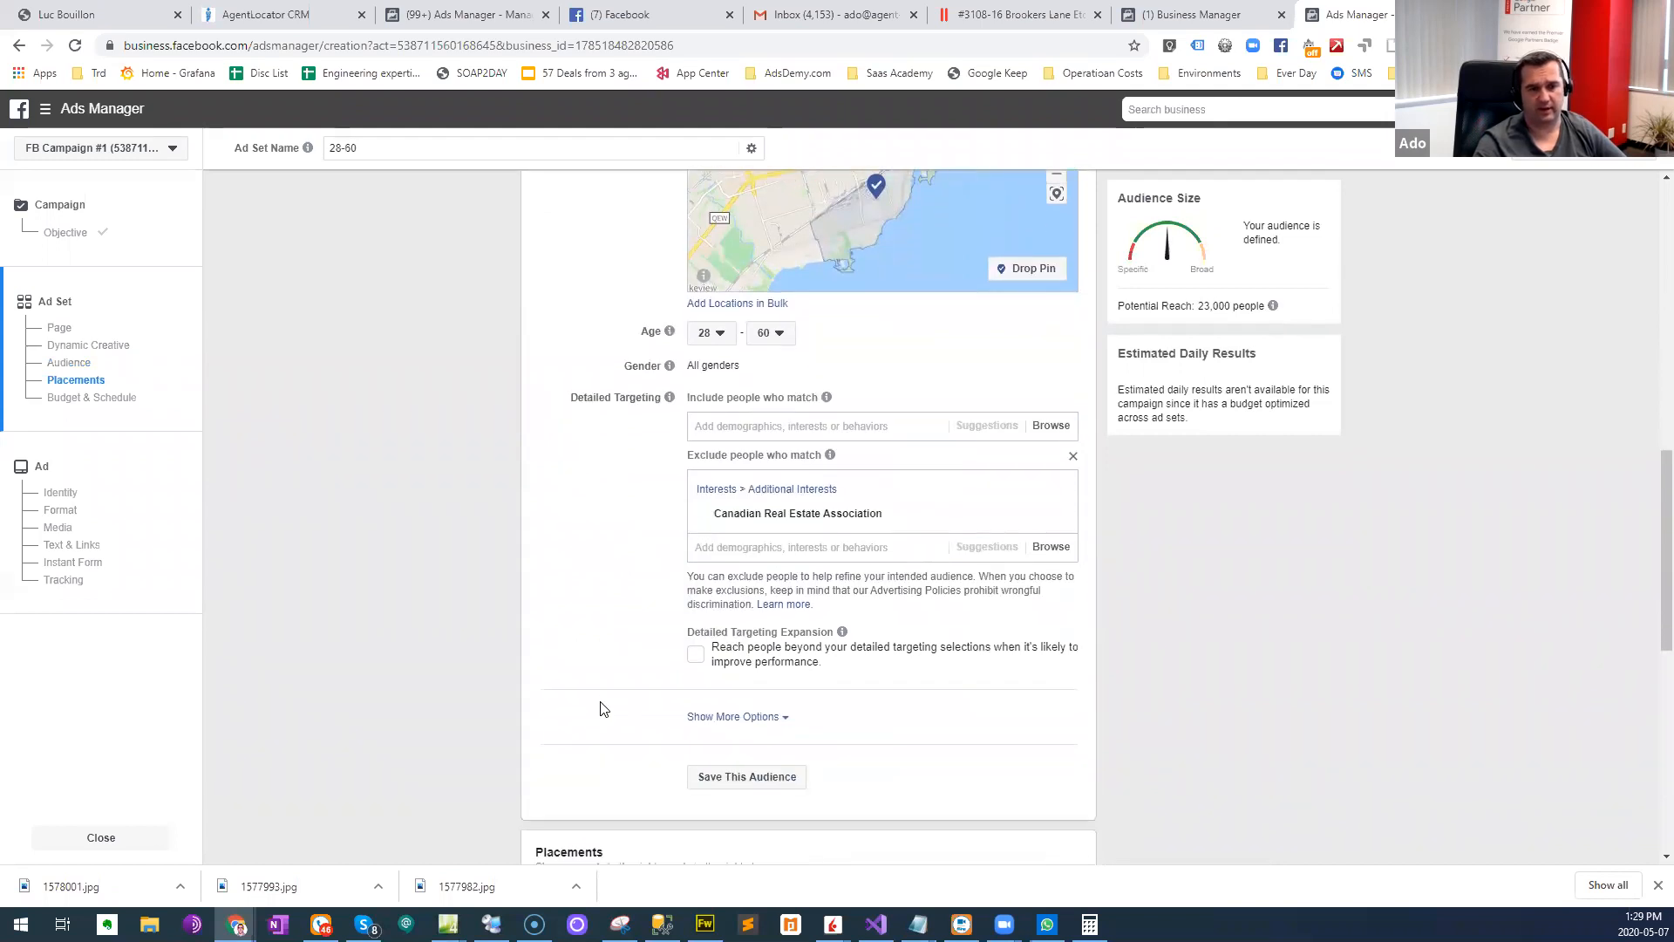
{"action": "scroll", "coordinate": [600, 698], "scroll_direction": "up", "scroll_amount": 1}
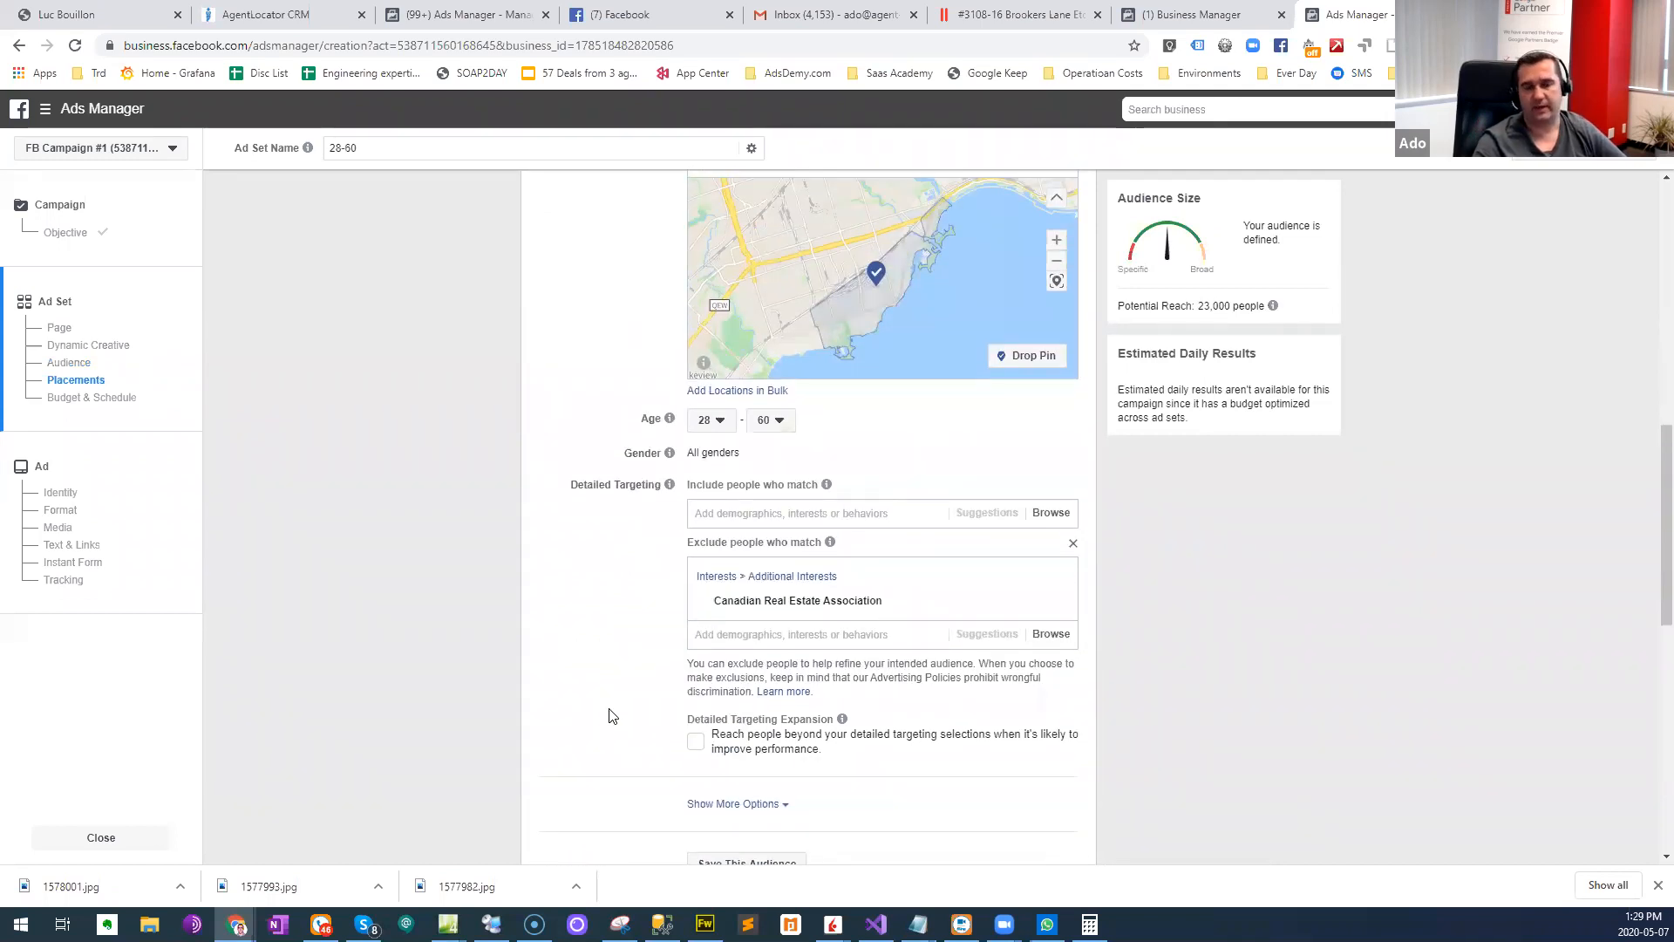
{"action": "scroll", "coordinate": [610, 715], "scroll_direction": "up", "scroll_amount": 4}
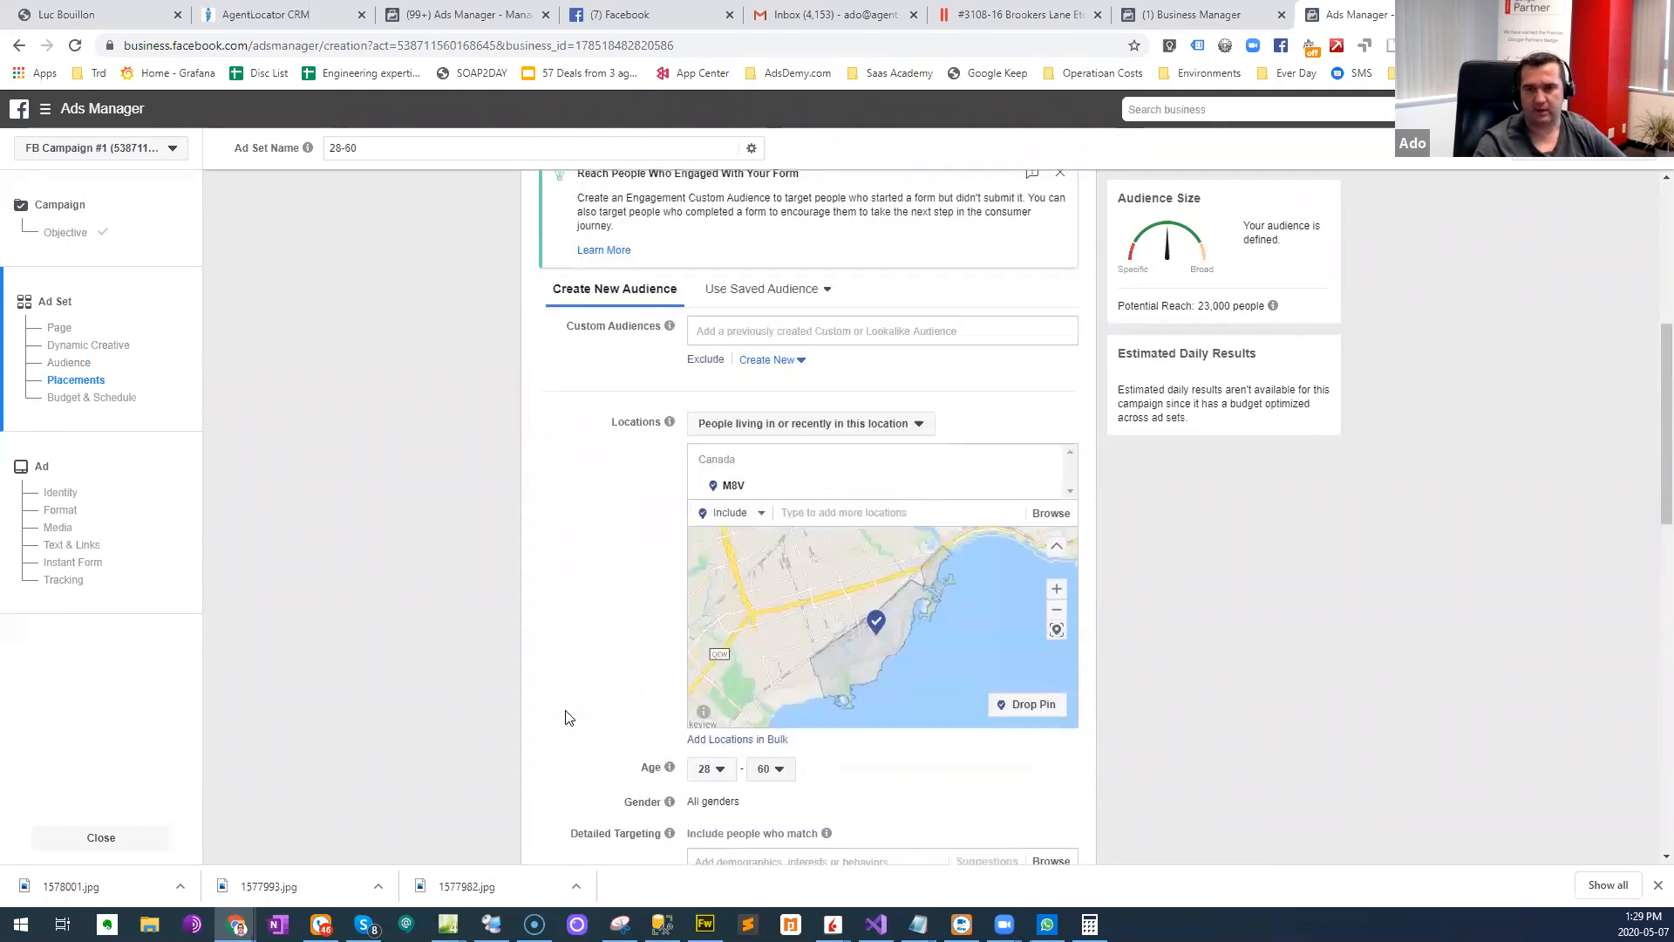
{"action": "scroll", "coordinate": [567, 718], "scroll_direction": "up", "scroll_amount": 1}
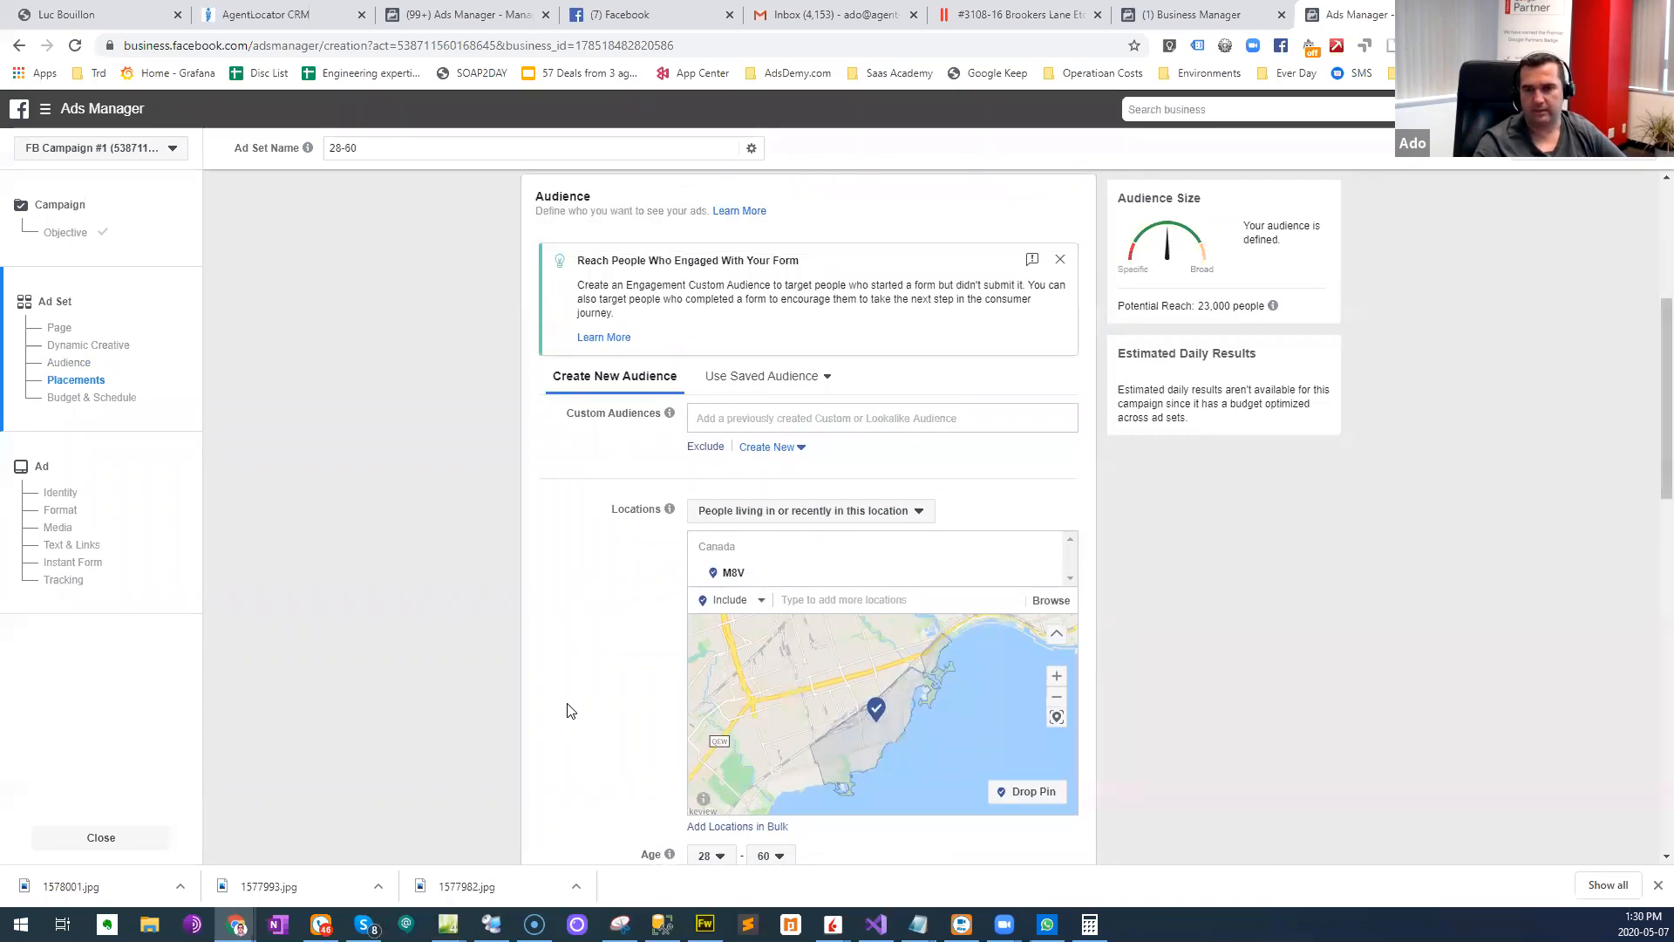
{"action": "scroll", "coordinate": [568, 710], "scroll_direction": "down", "scroll_amount": 1}
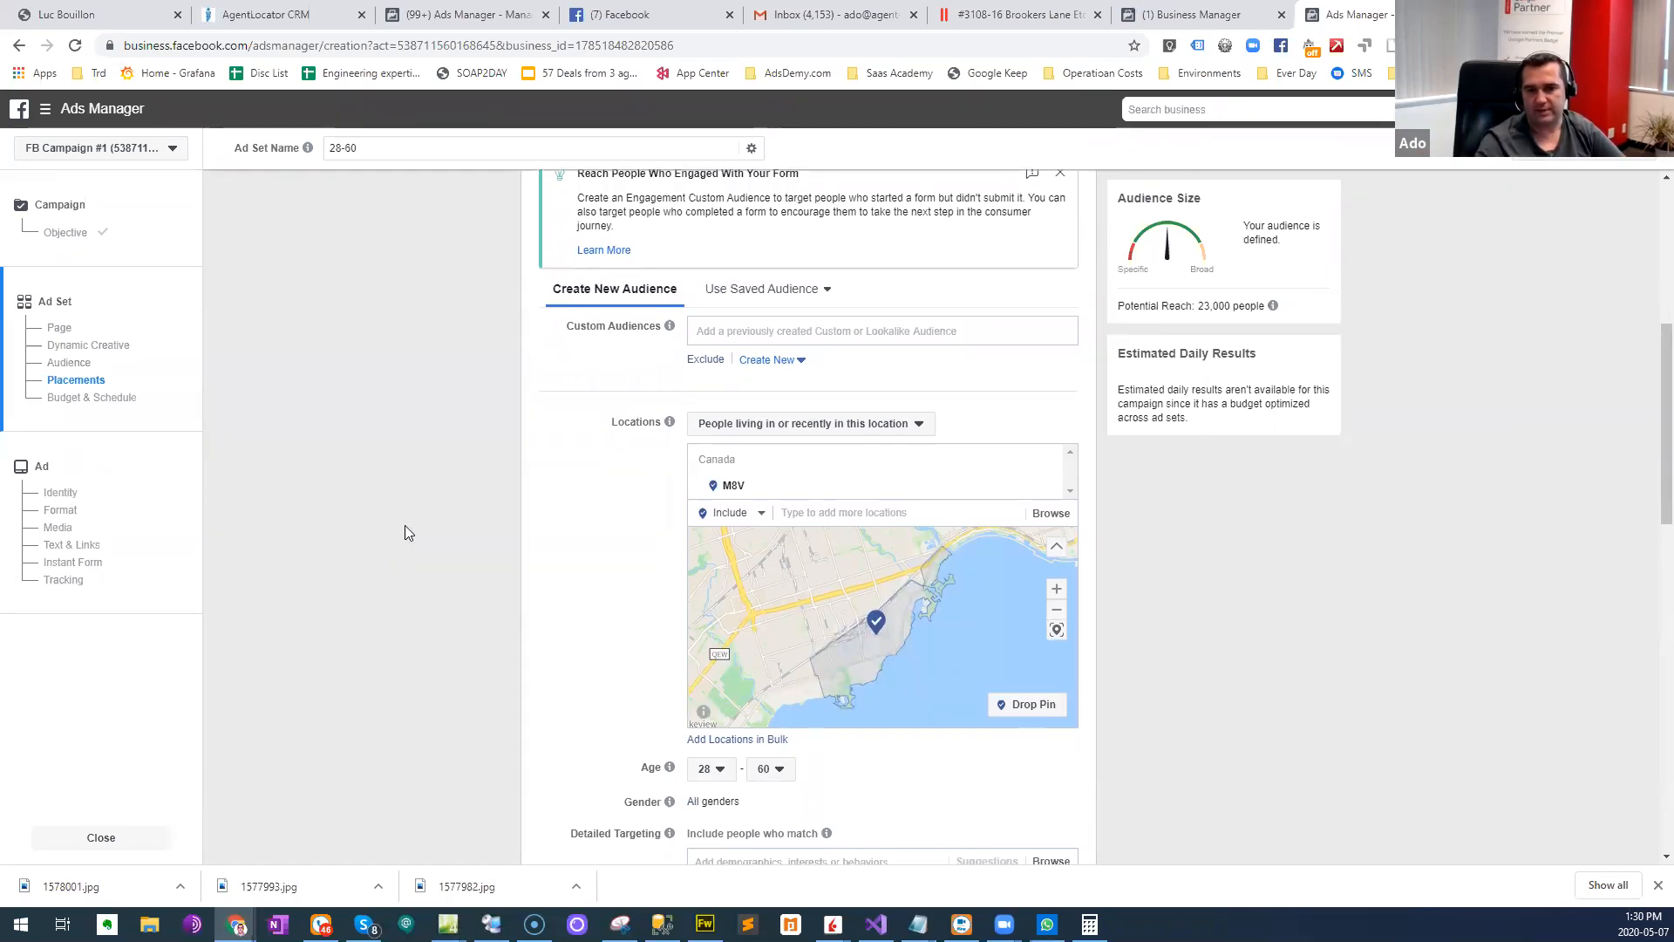
{"action": "scroll", "coordinate": [506, 593], "scroll_direction": "up", "scroll_amount": 3}
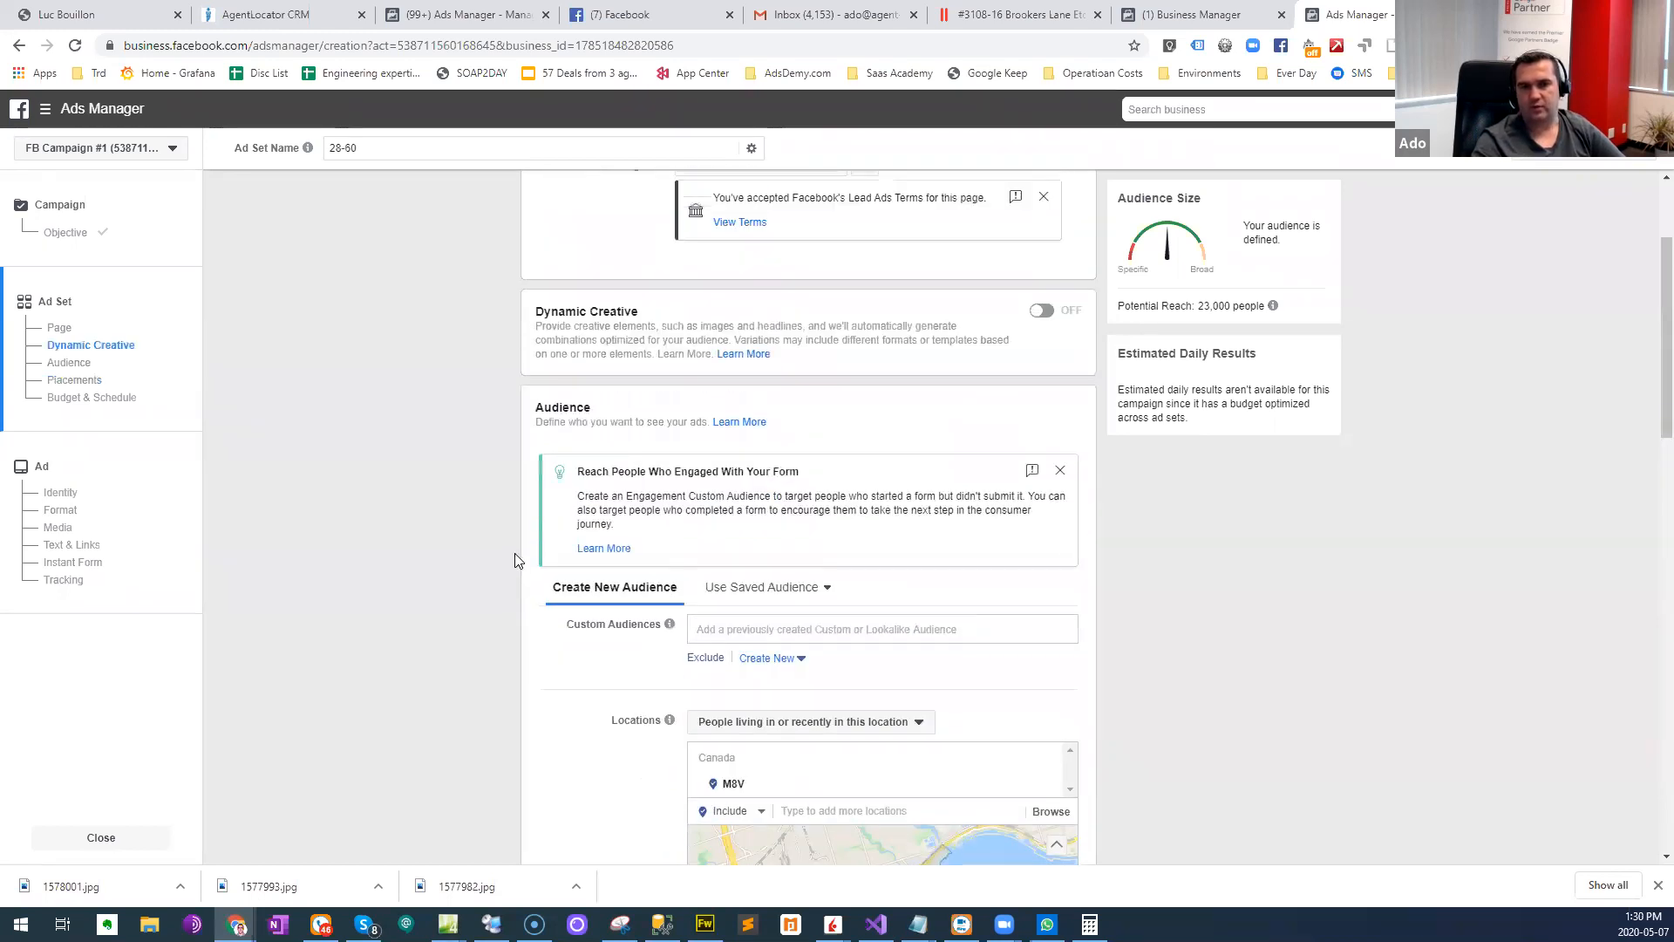
{"action": "scroll", "coordinate": [523, 558], "scroll_direction": "down", "scroll_amount": 5}
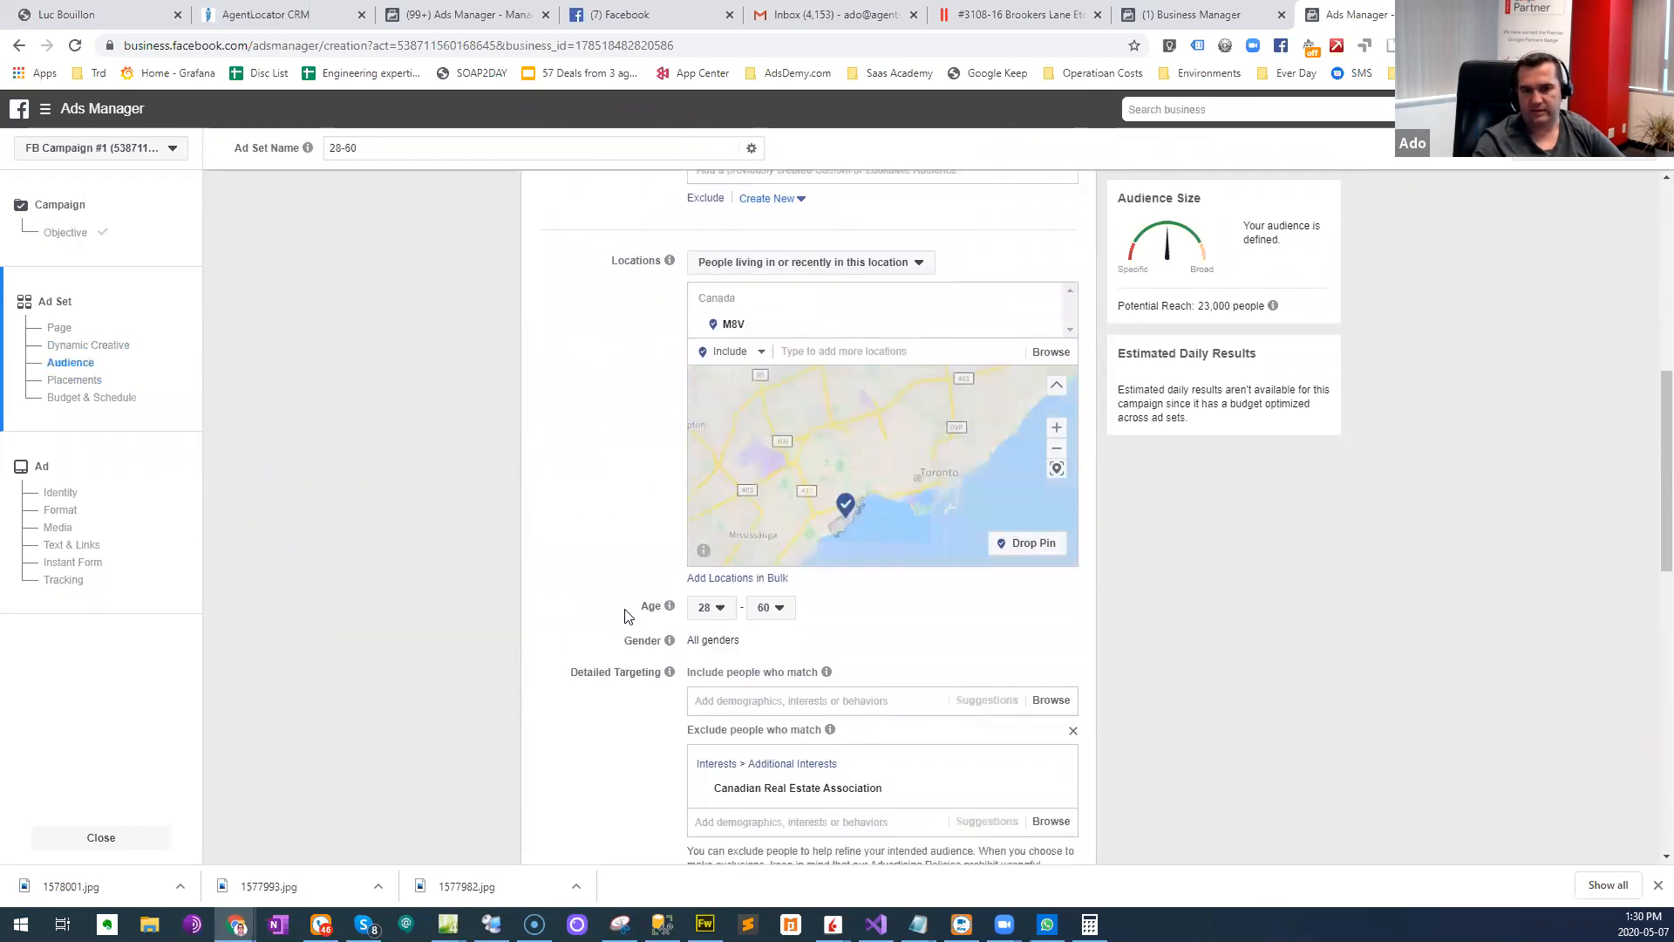
{"action": "scroll", "coordinate": [624, 616], "scroll_direction": "down", "scroll_amount": 3}
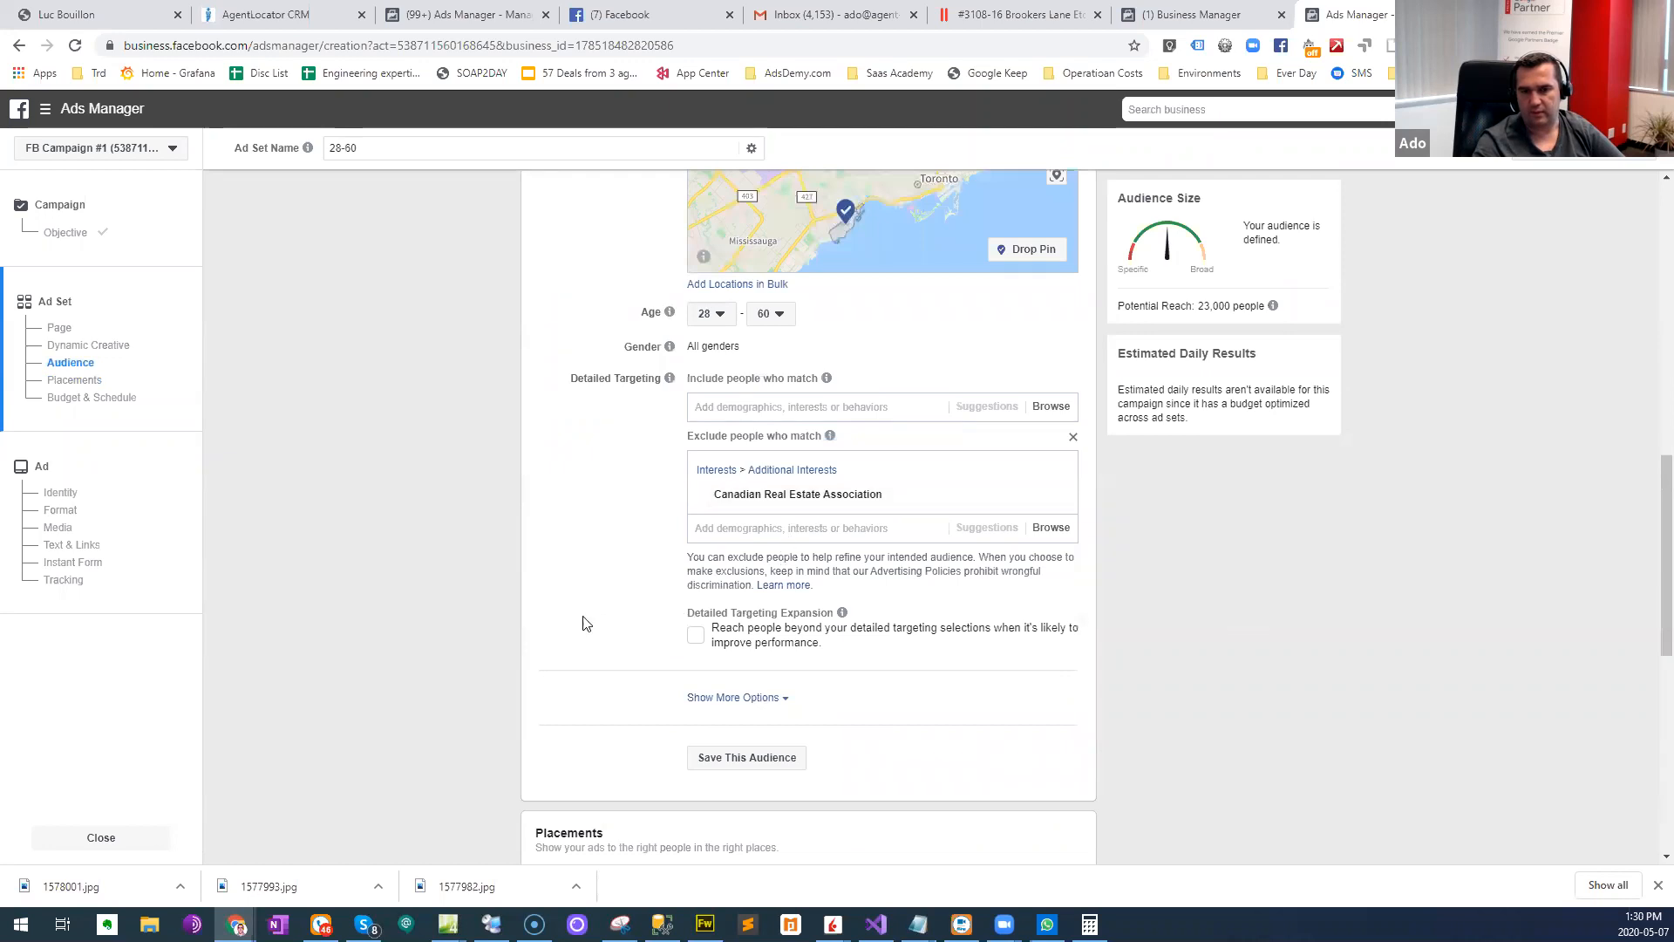
- Continue from the ad set to the ad setup and choose the Carousel format
{"action": "scroll", "coordinate": [584, 623], "scroll_direction": "down", "scroll_amount": 8}
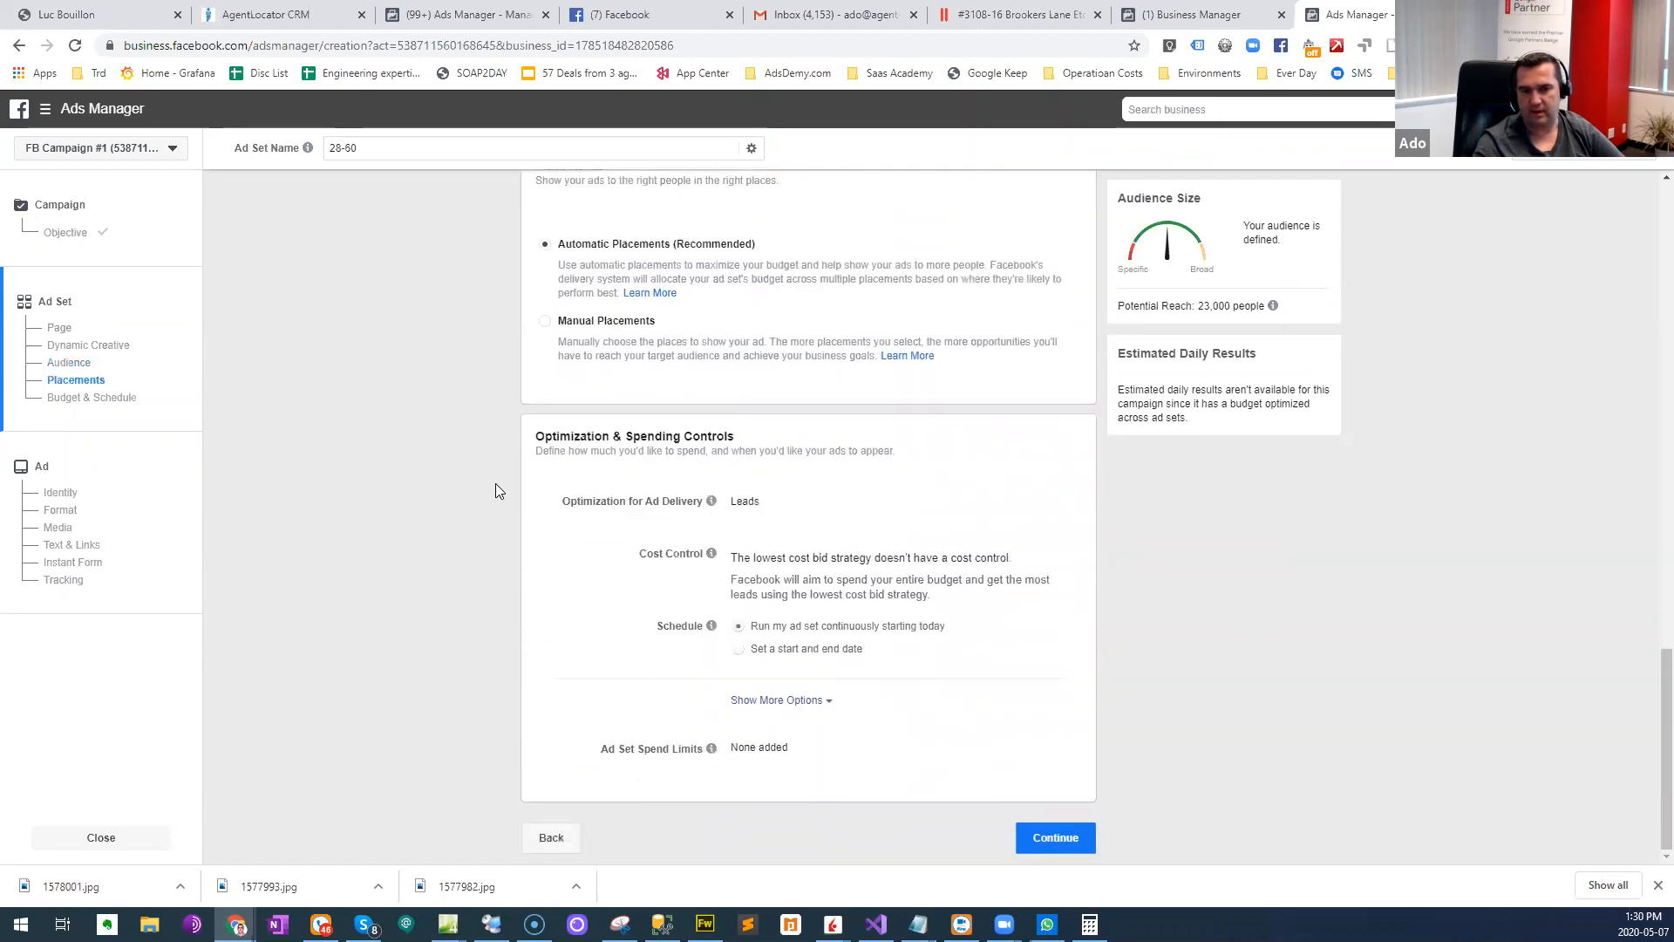
{"action": "left_click", "coordinate": [1071, 841]}
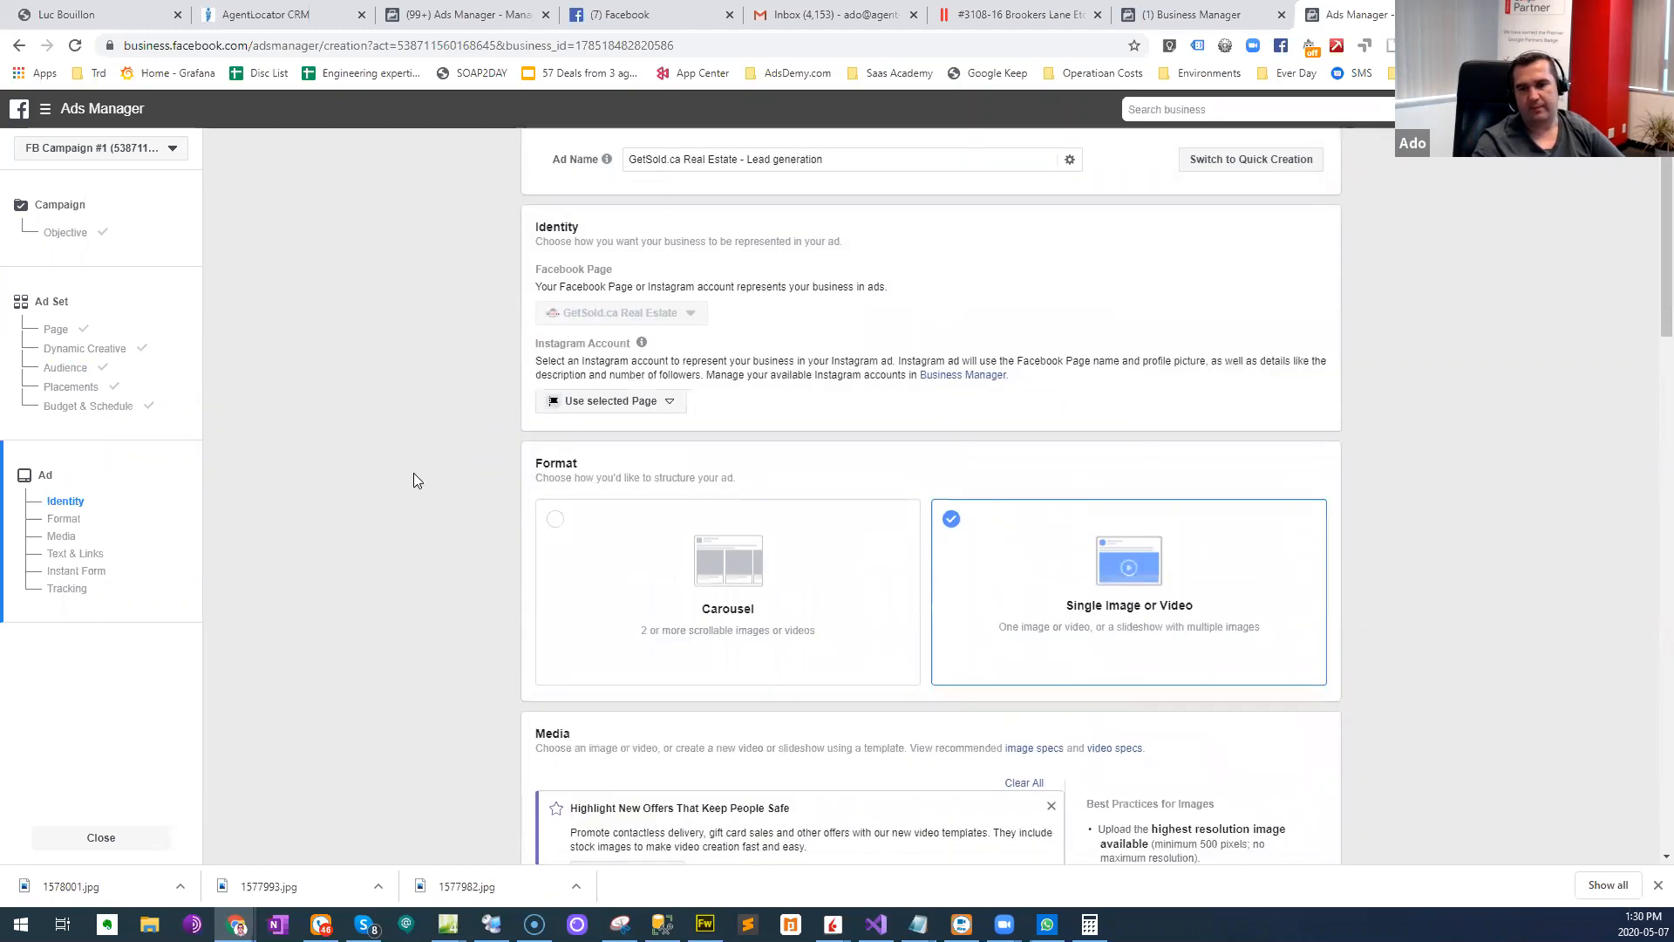
{"action": "scroll", "coordinate": [414, 473], "scroll_direction": "down", "scroll_amount": 1}
{"action": "left_click", "coordinate": [552, 446]}
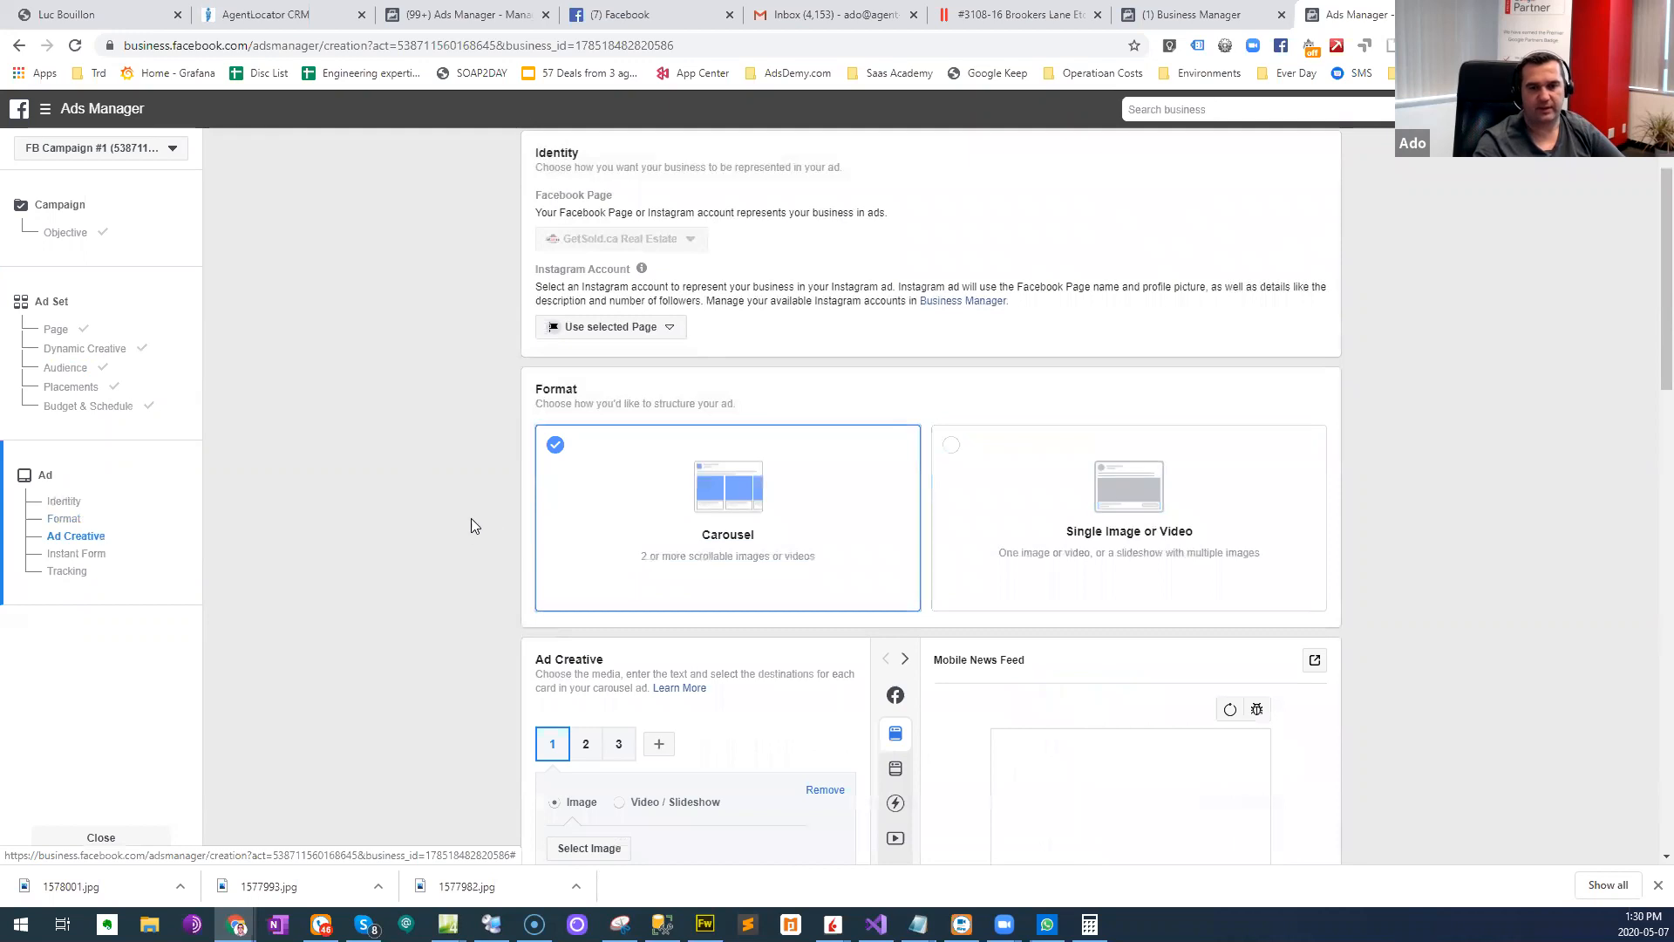
- Upload 1577982.jpg from the For FB folder and use it as the first carousel card's image
{"action": "scroll", "coordinate": [440, 523], "scroll_direction": "down", "scroll_amount": 3}
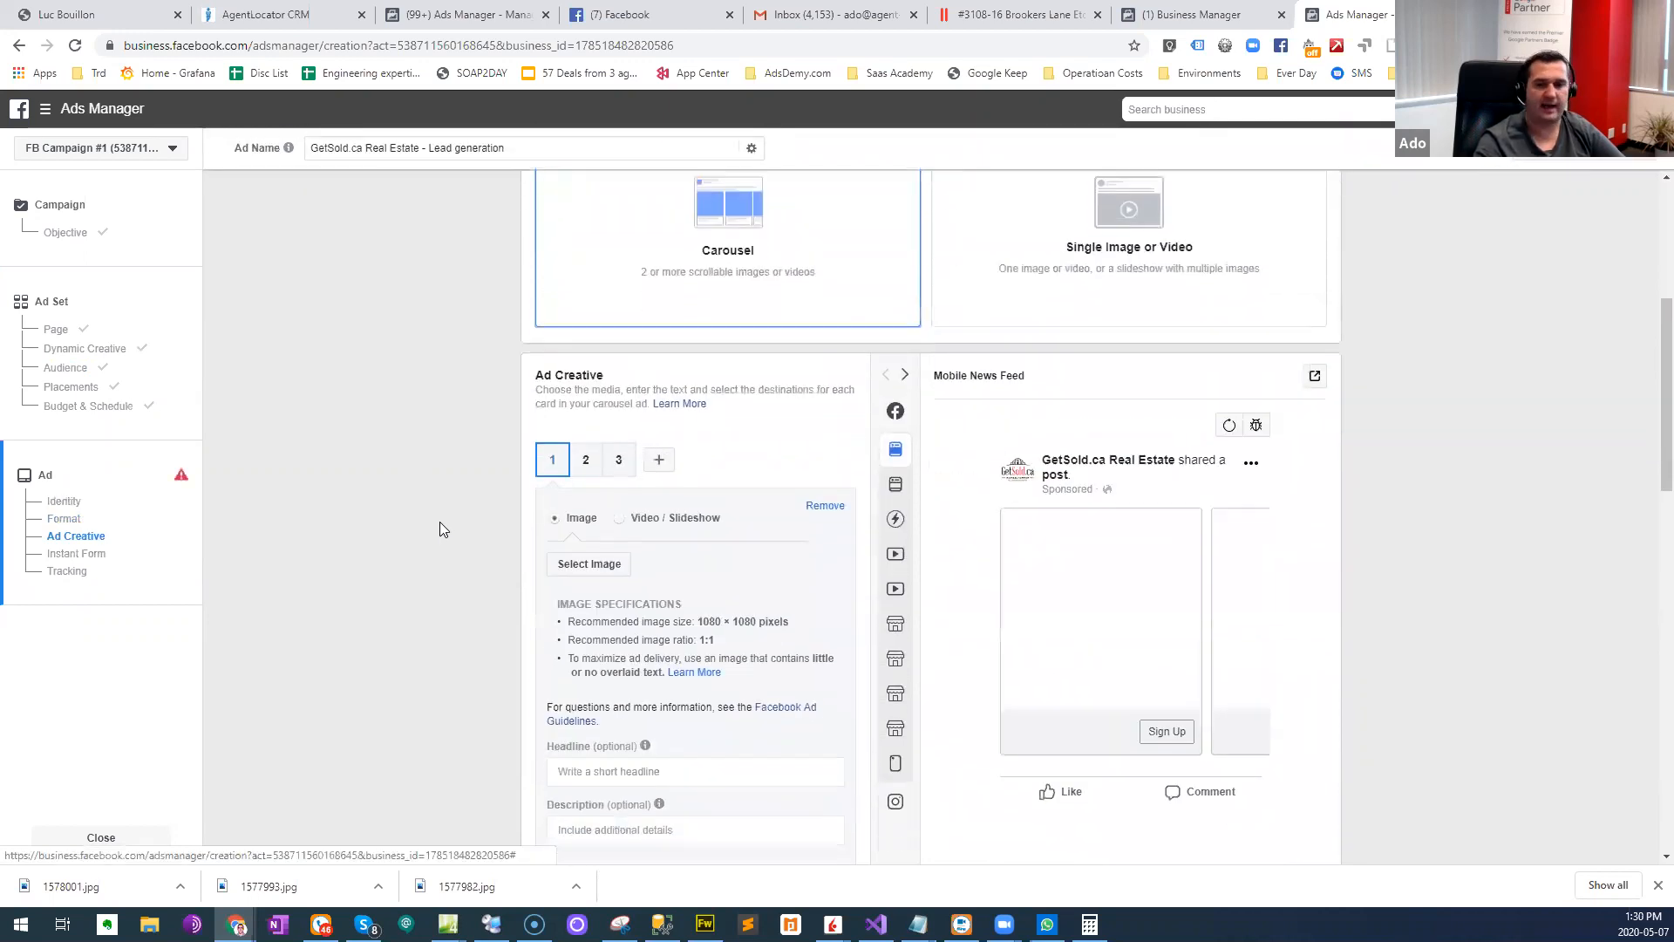
{"action": "scroll", "coordinate": [439, 522], "scroll_direction": "down", "scroll_amount": 1}
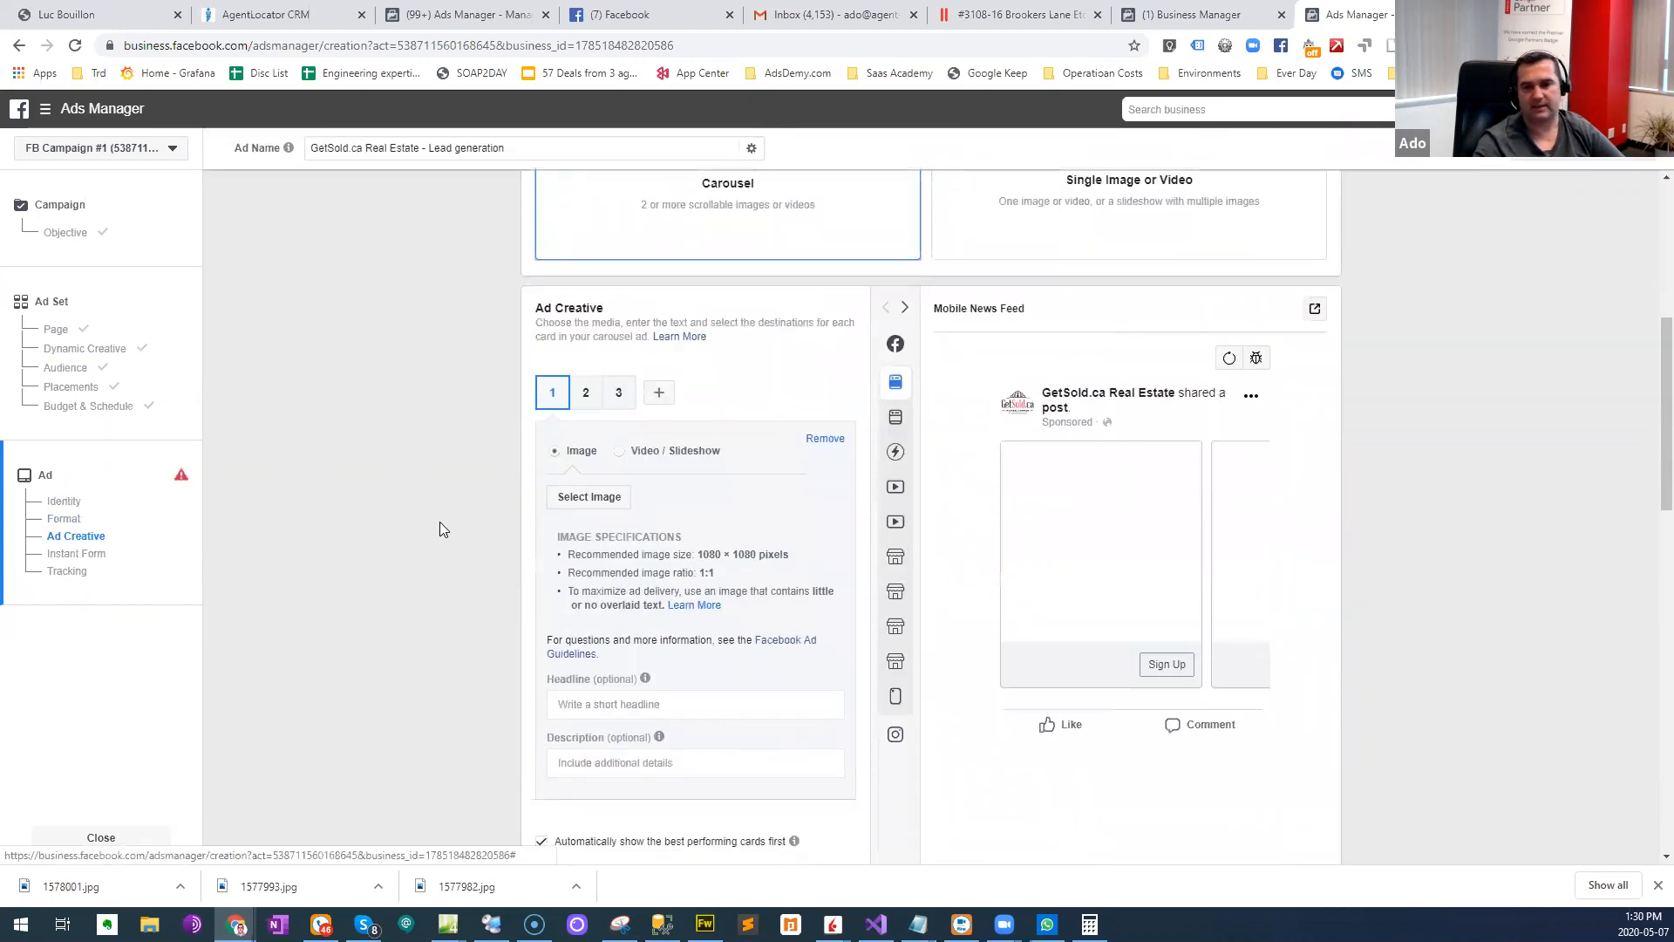
{"action": "left_click", "coordinate": [590, 497]}
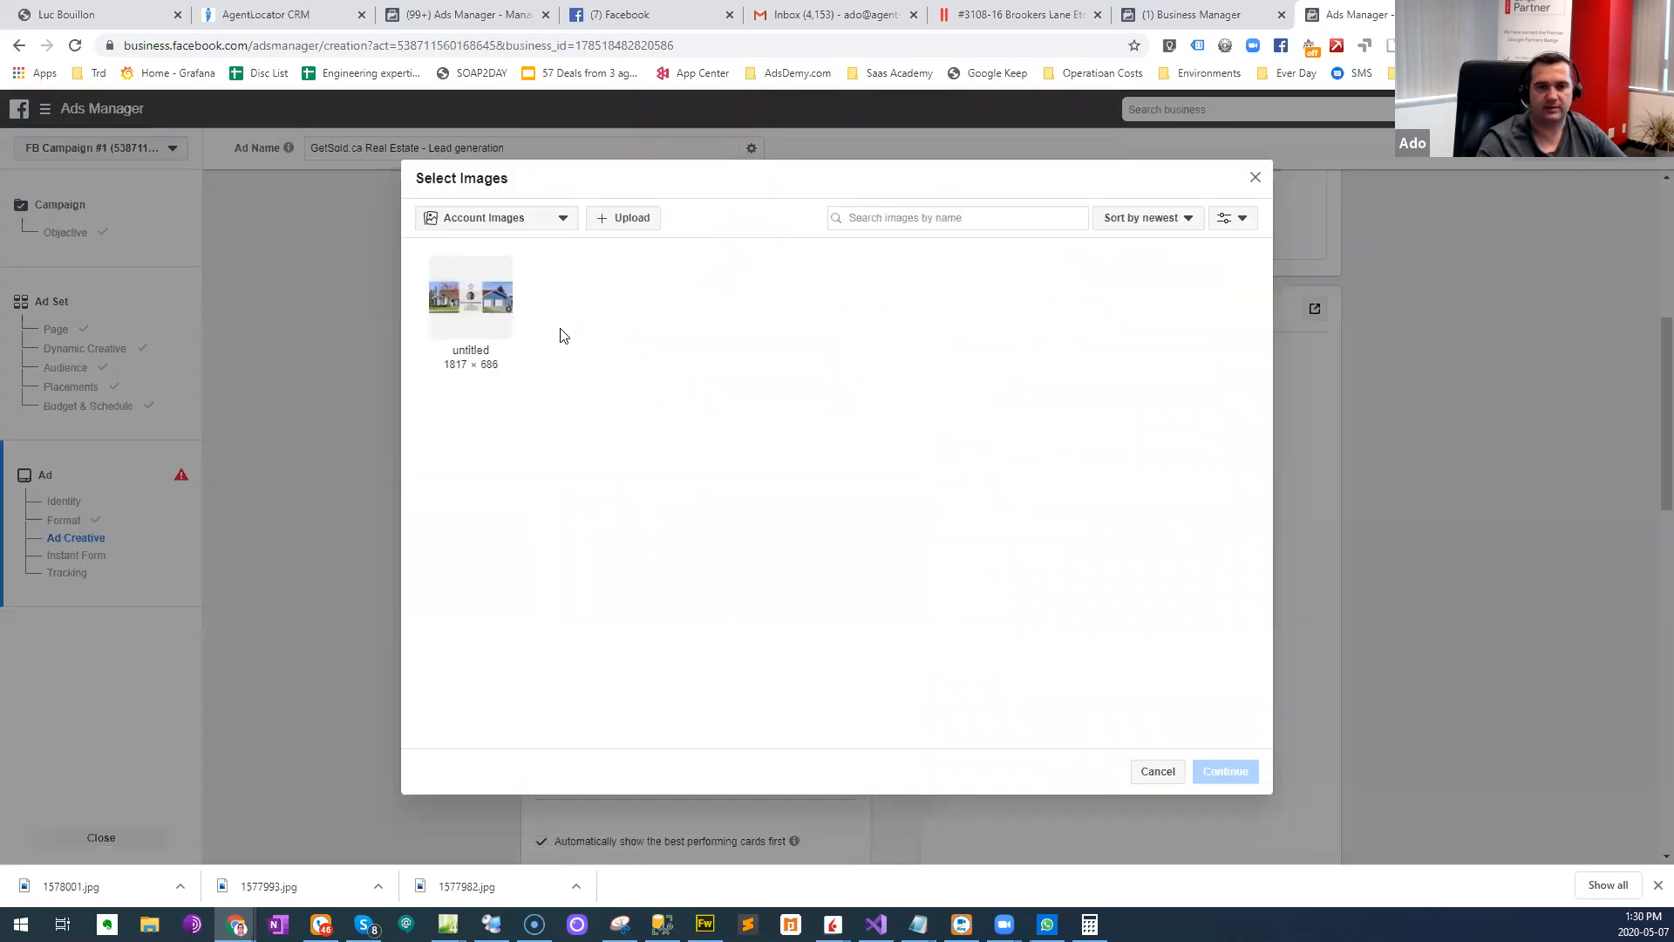
{"action": "left_click", "coordinate": [596, 223]}
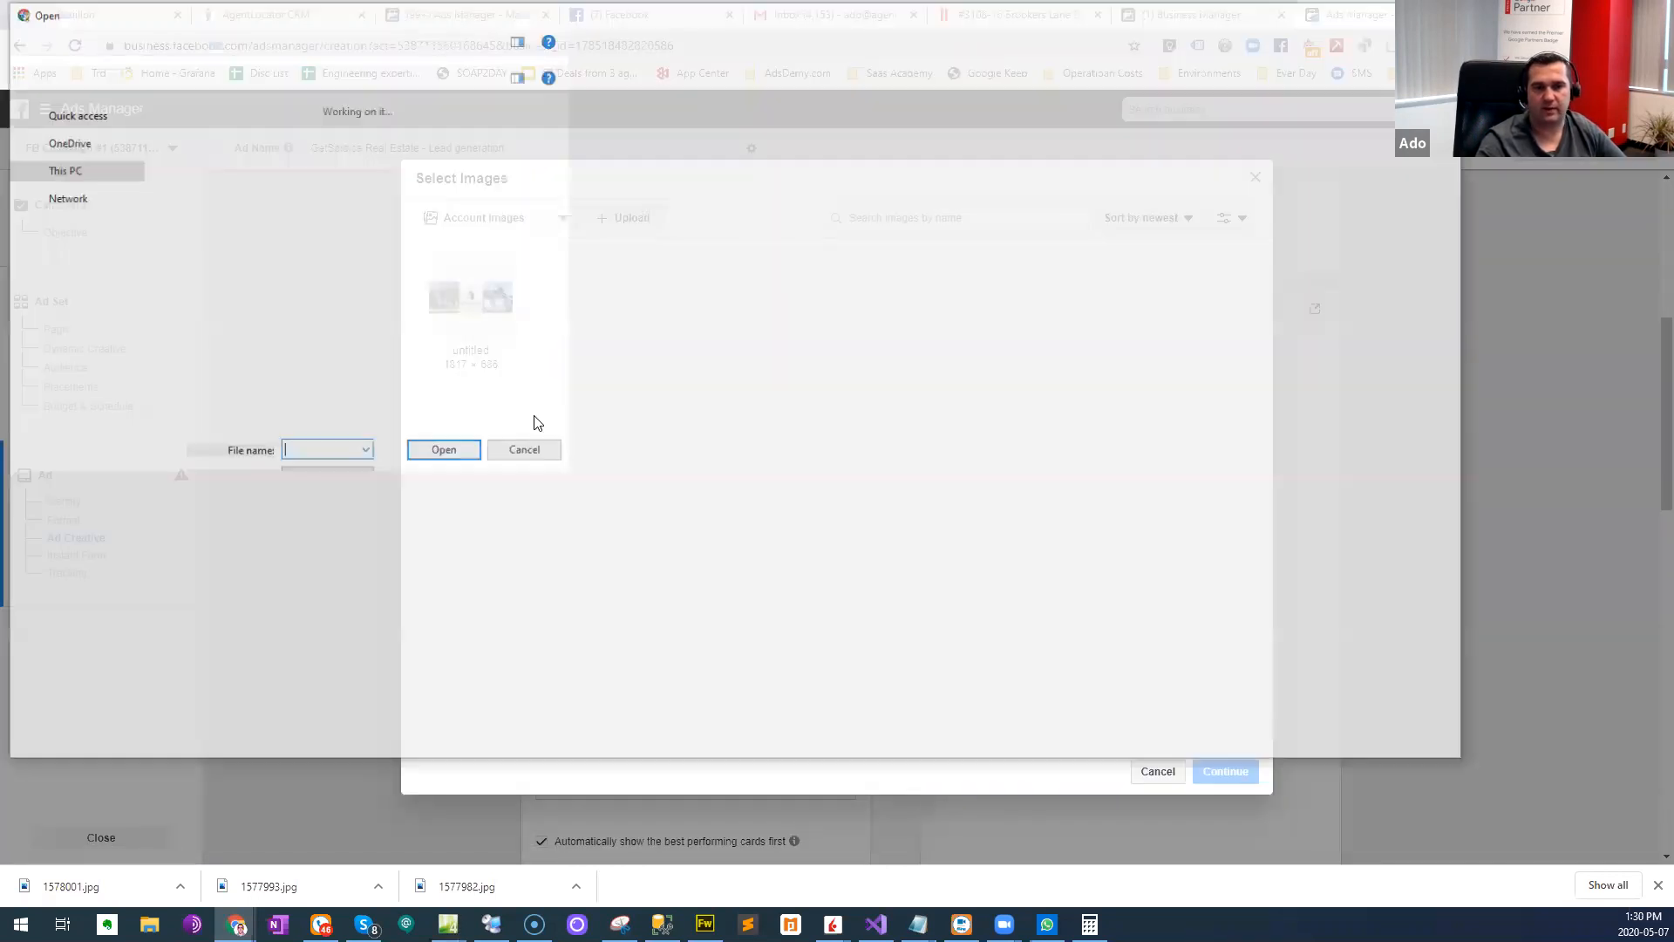
{"action": "double_click", "coordinate": [195, 190]}
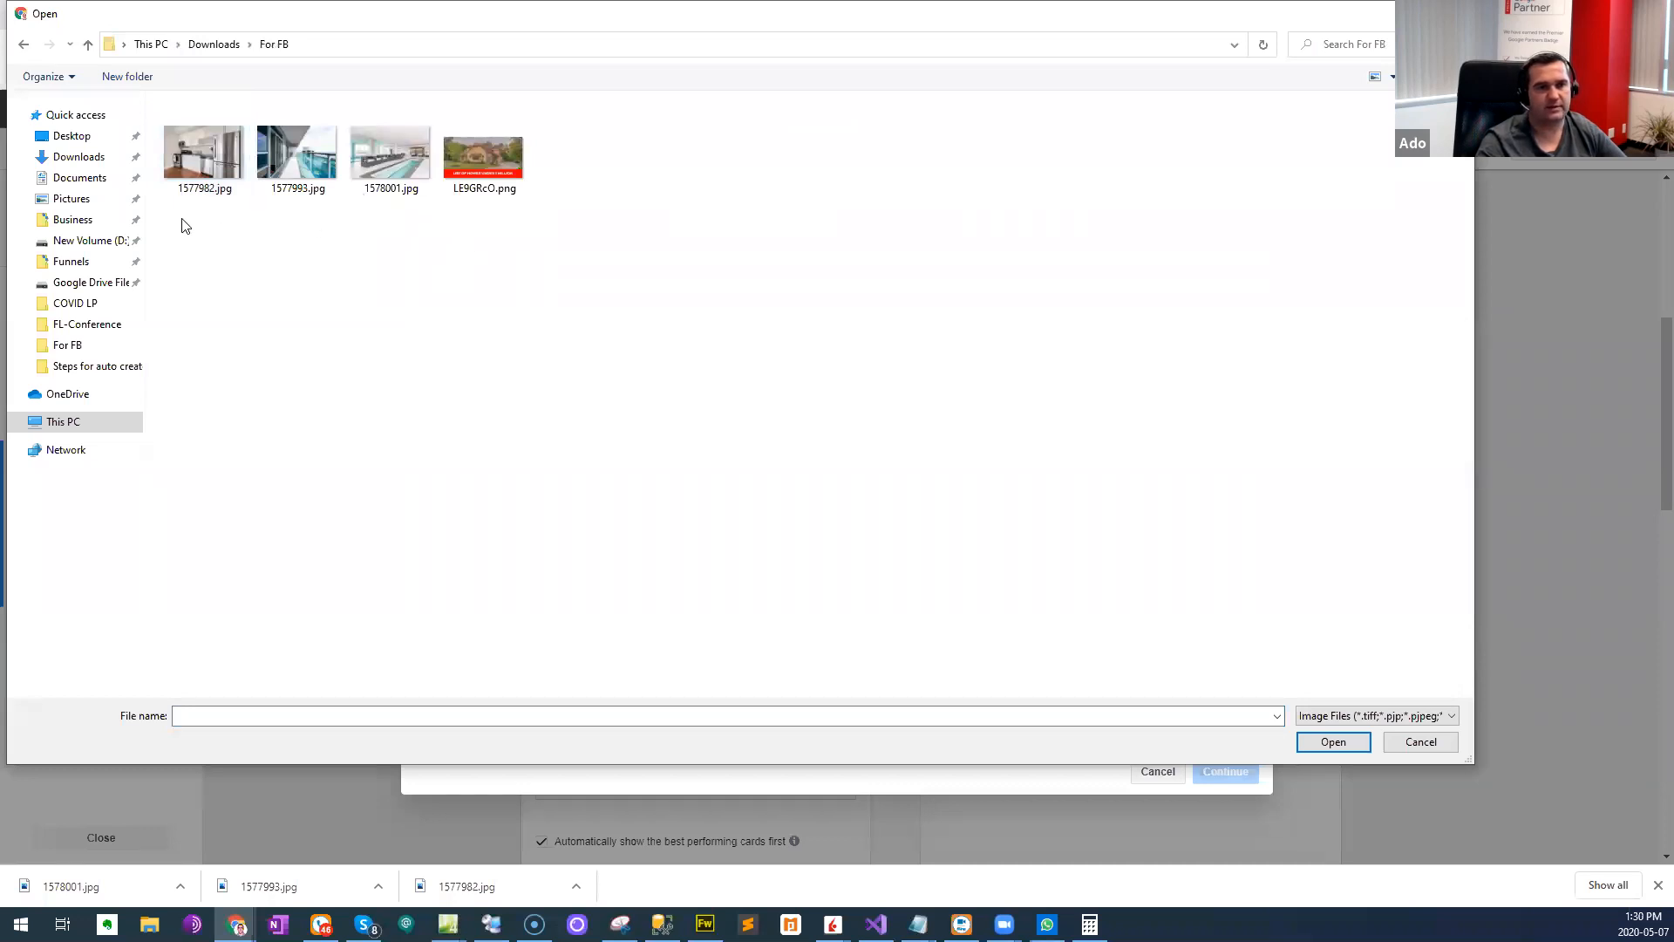
{"action": "double_click", "coordinate": [206, 155]}
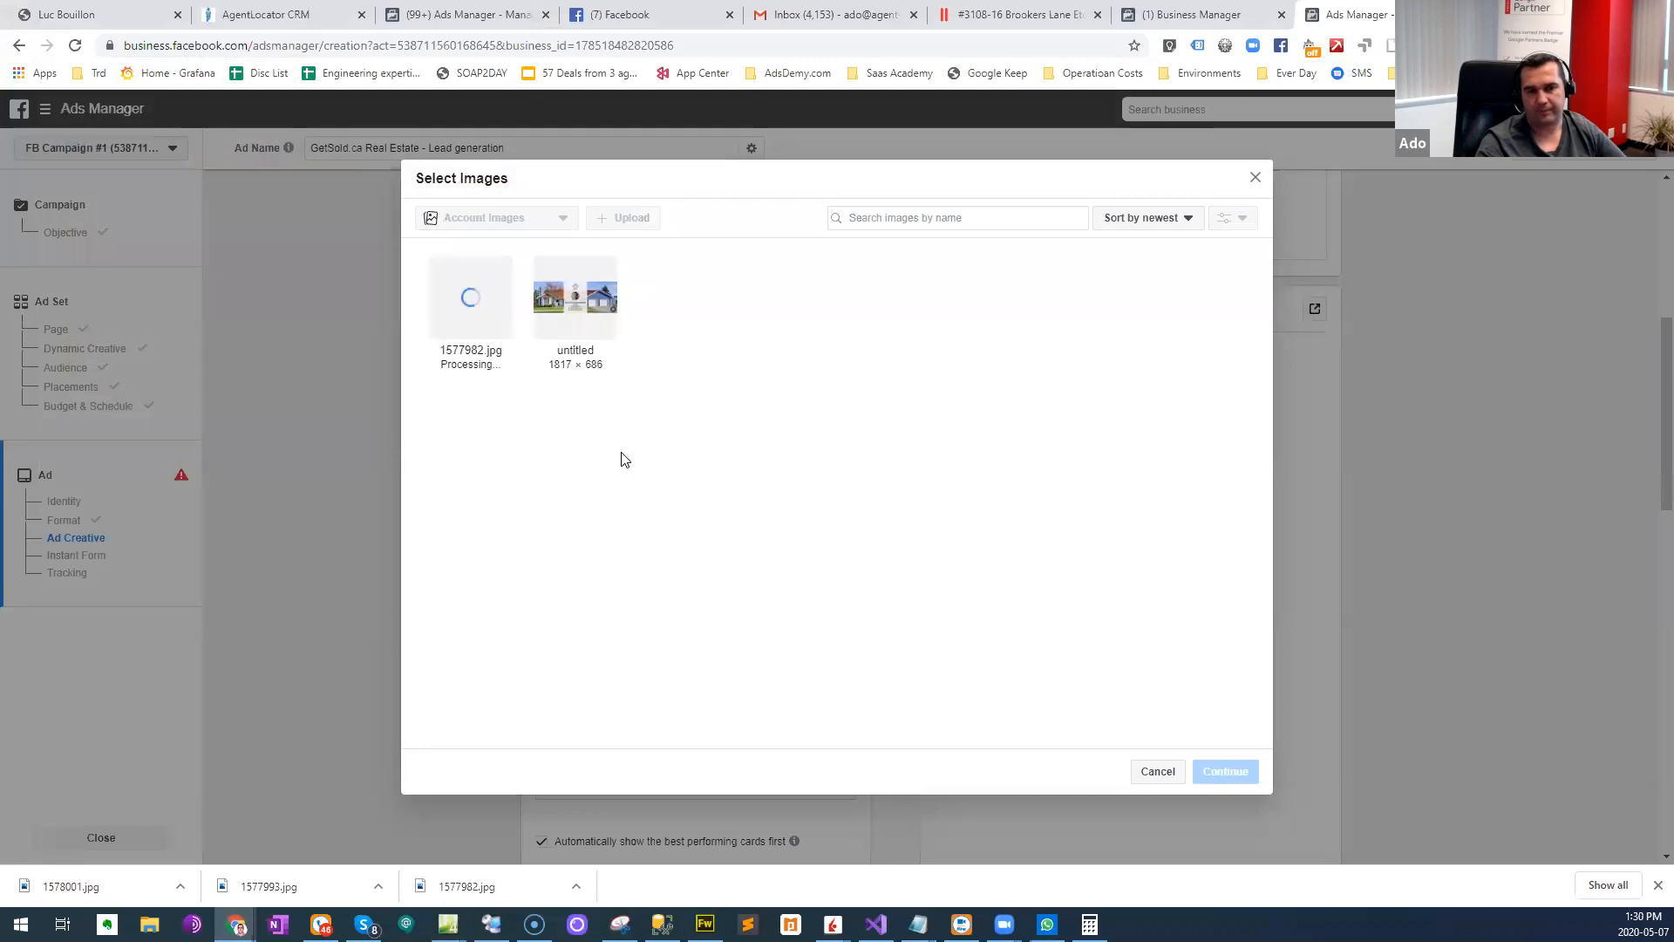
{"action": "left_click", "coordinate": [1234, 774]}
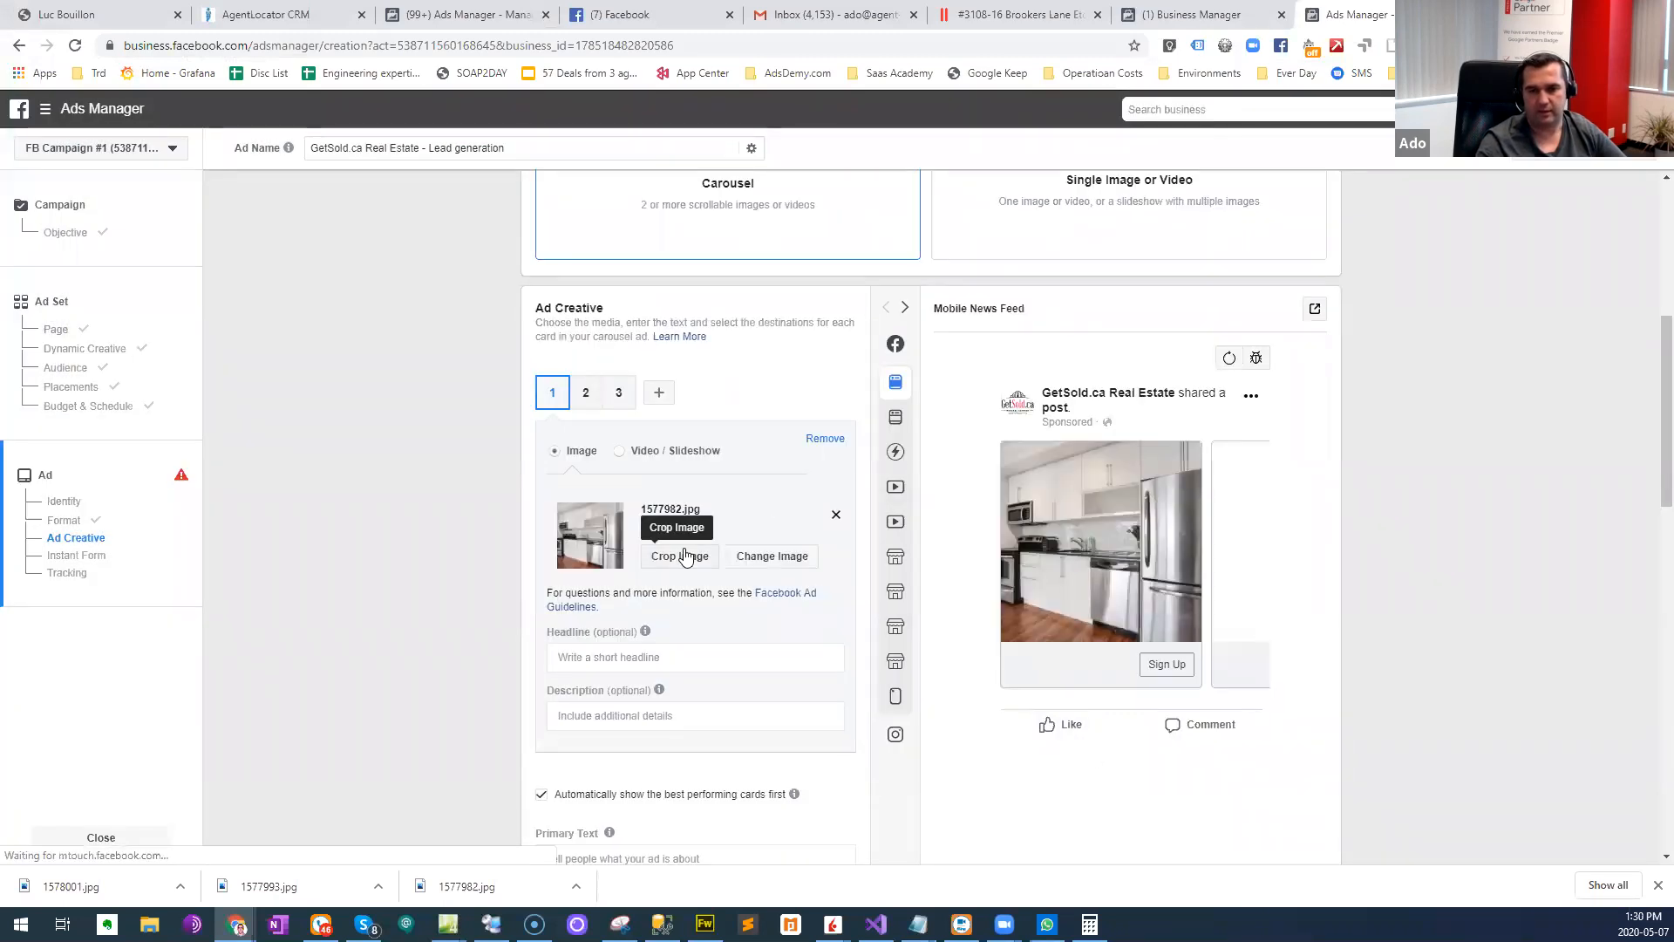
- Upload 1577993.jpg from the For FB folder and use it as the second carousel card's image
{"action": "left_click", "coordinate": [586, 393]}
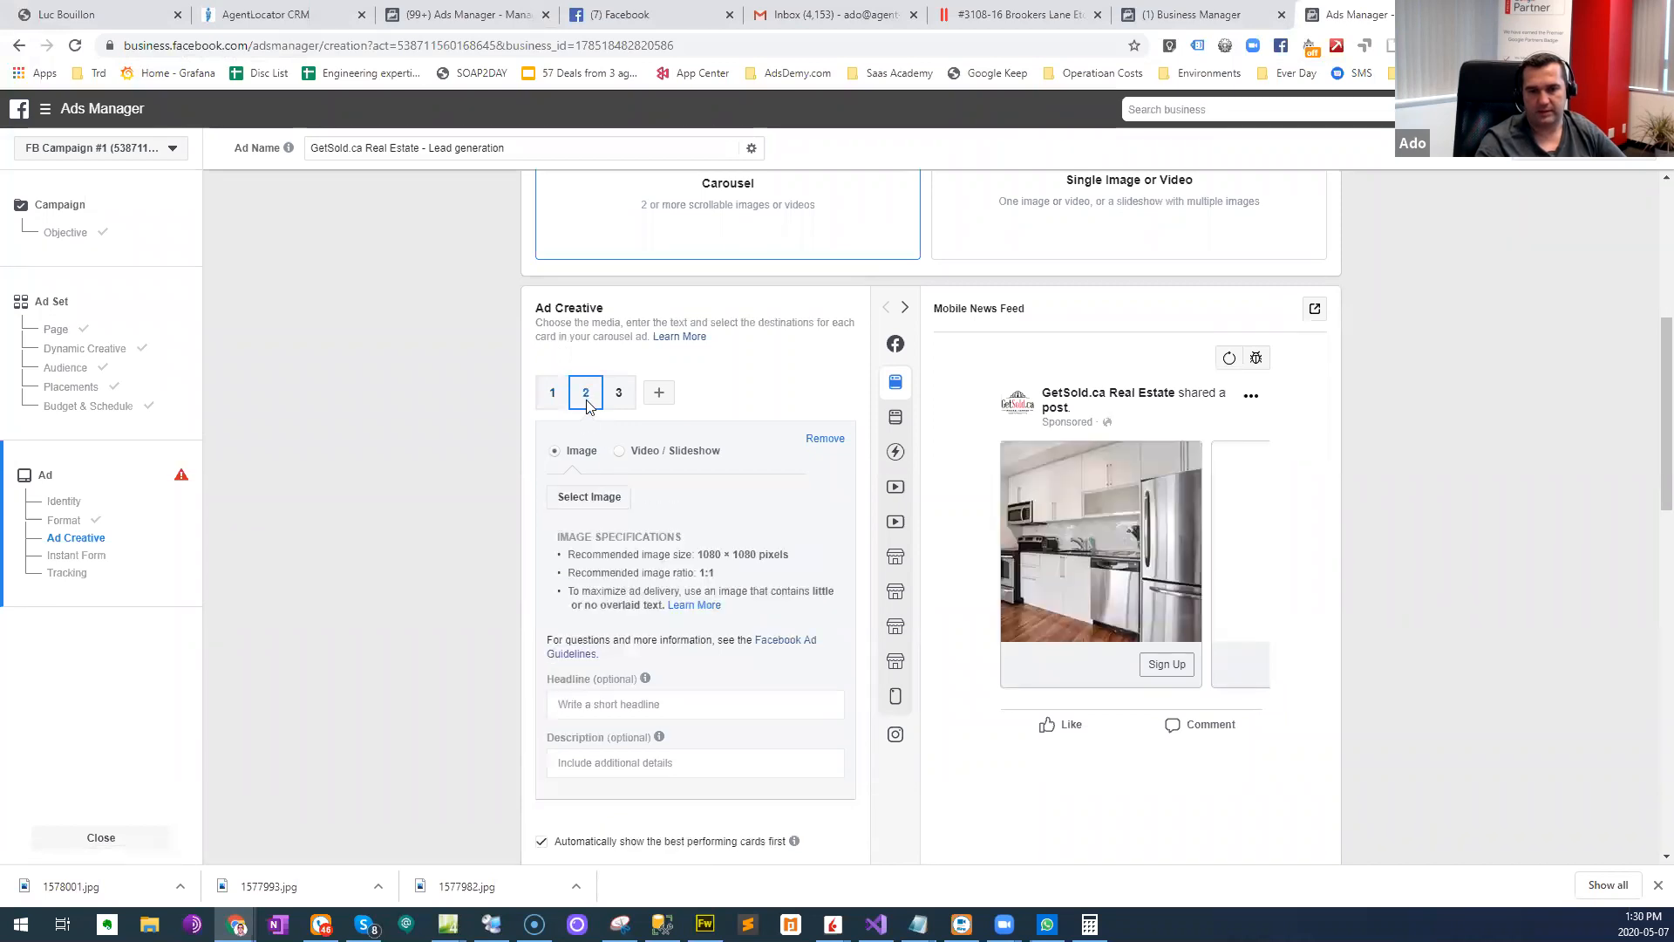
{"action": "left_click", "coordinate": [605, 494]}
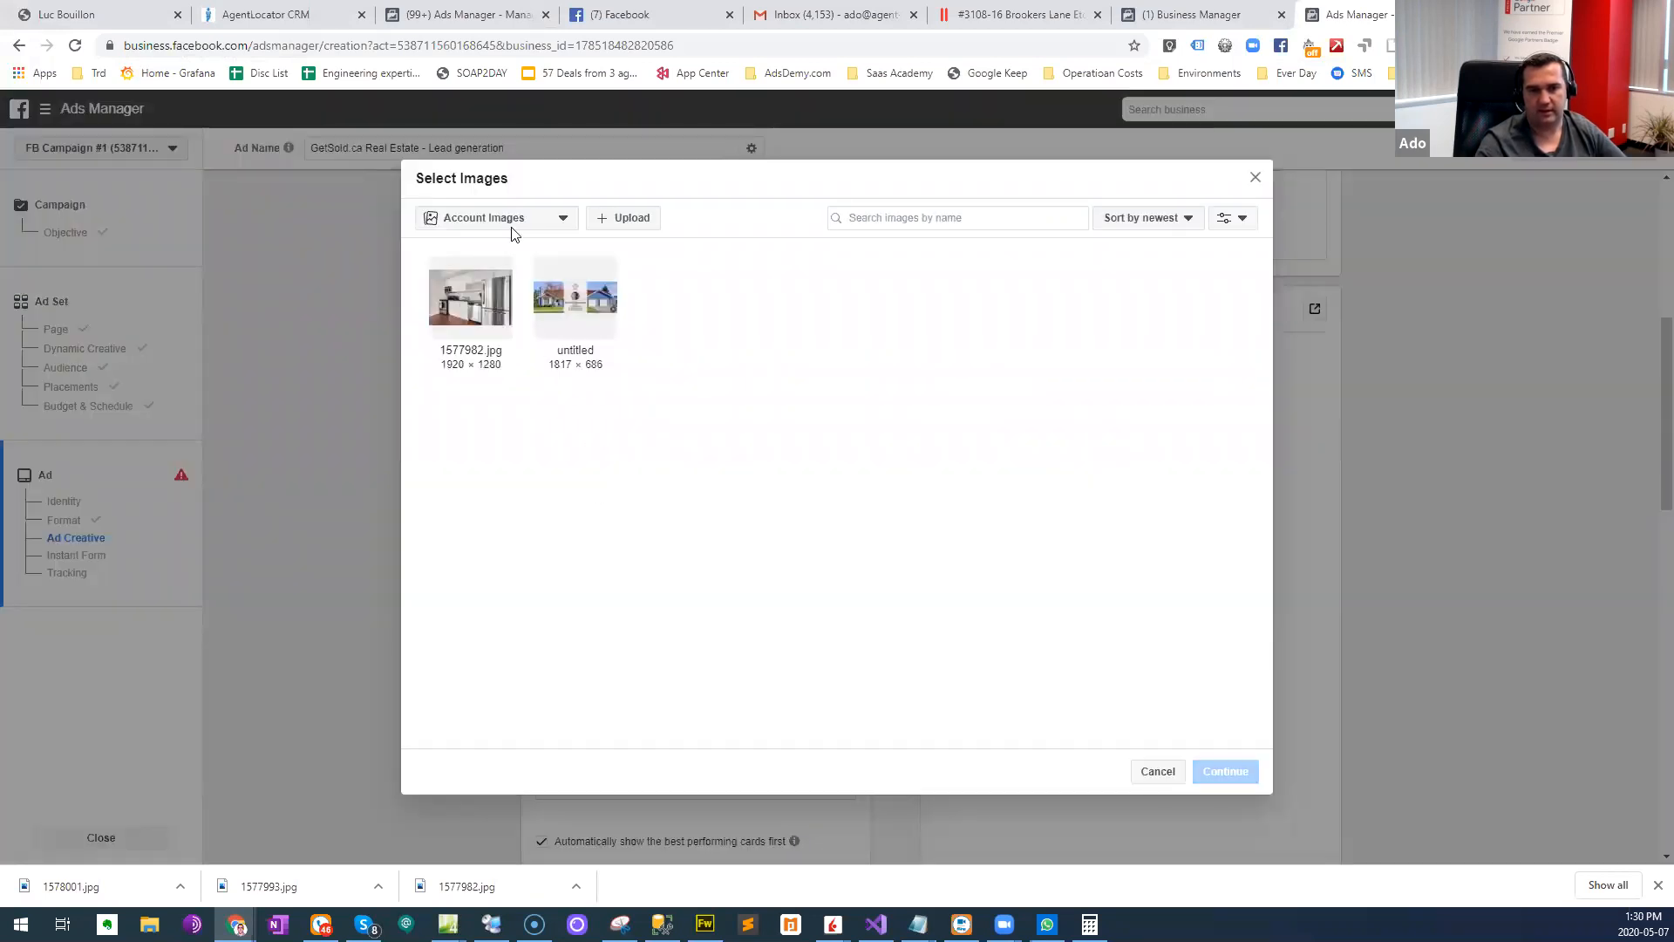
{"action": "left_click", "coordinate": [624, 217]}
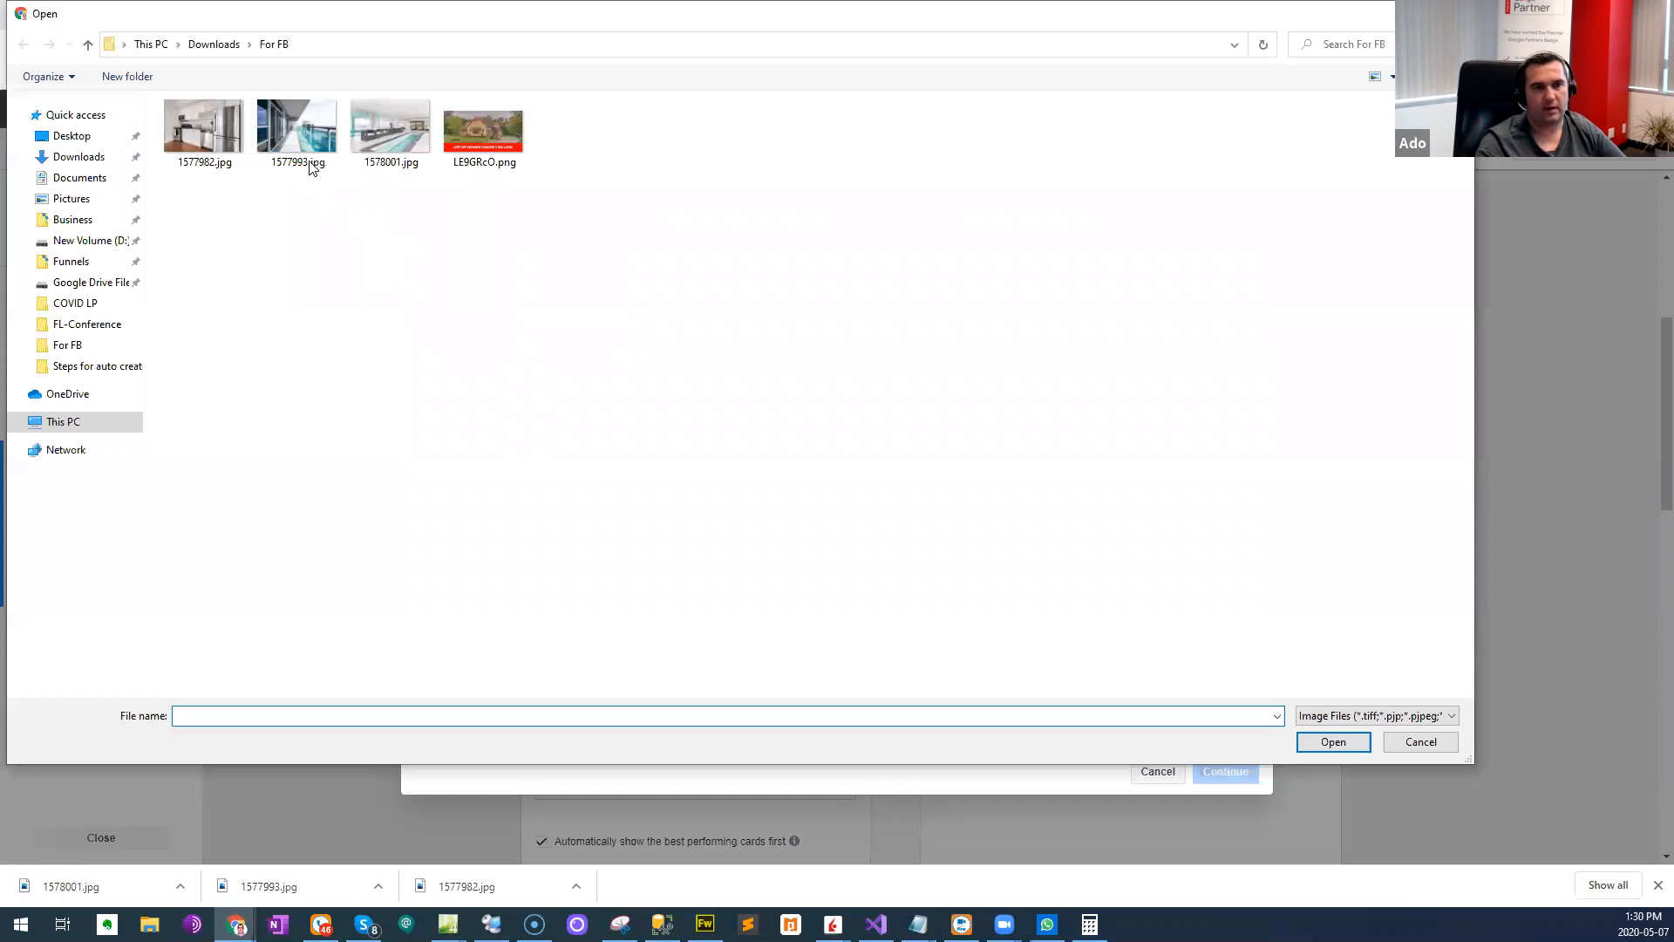
{"action": "double_click", "coordinate": [301, 124]}
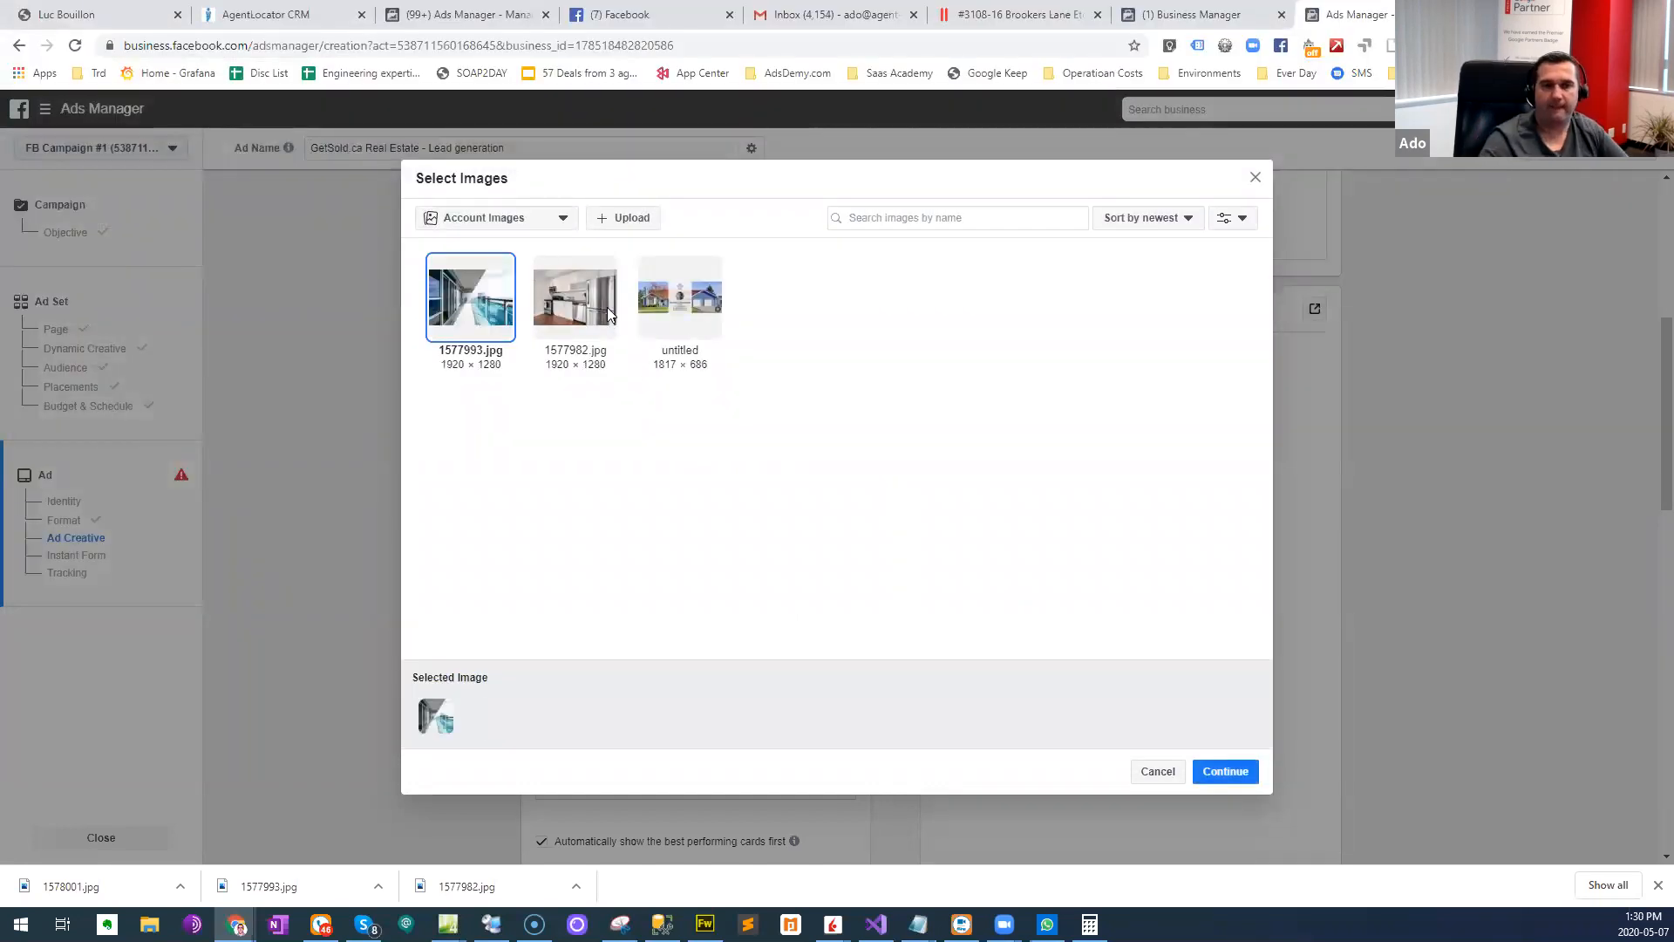
{"action": "left_click", "coordinate": [1248, 779]}
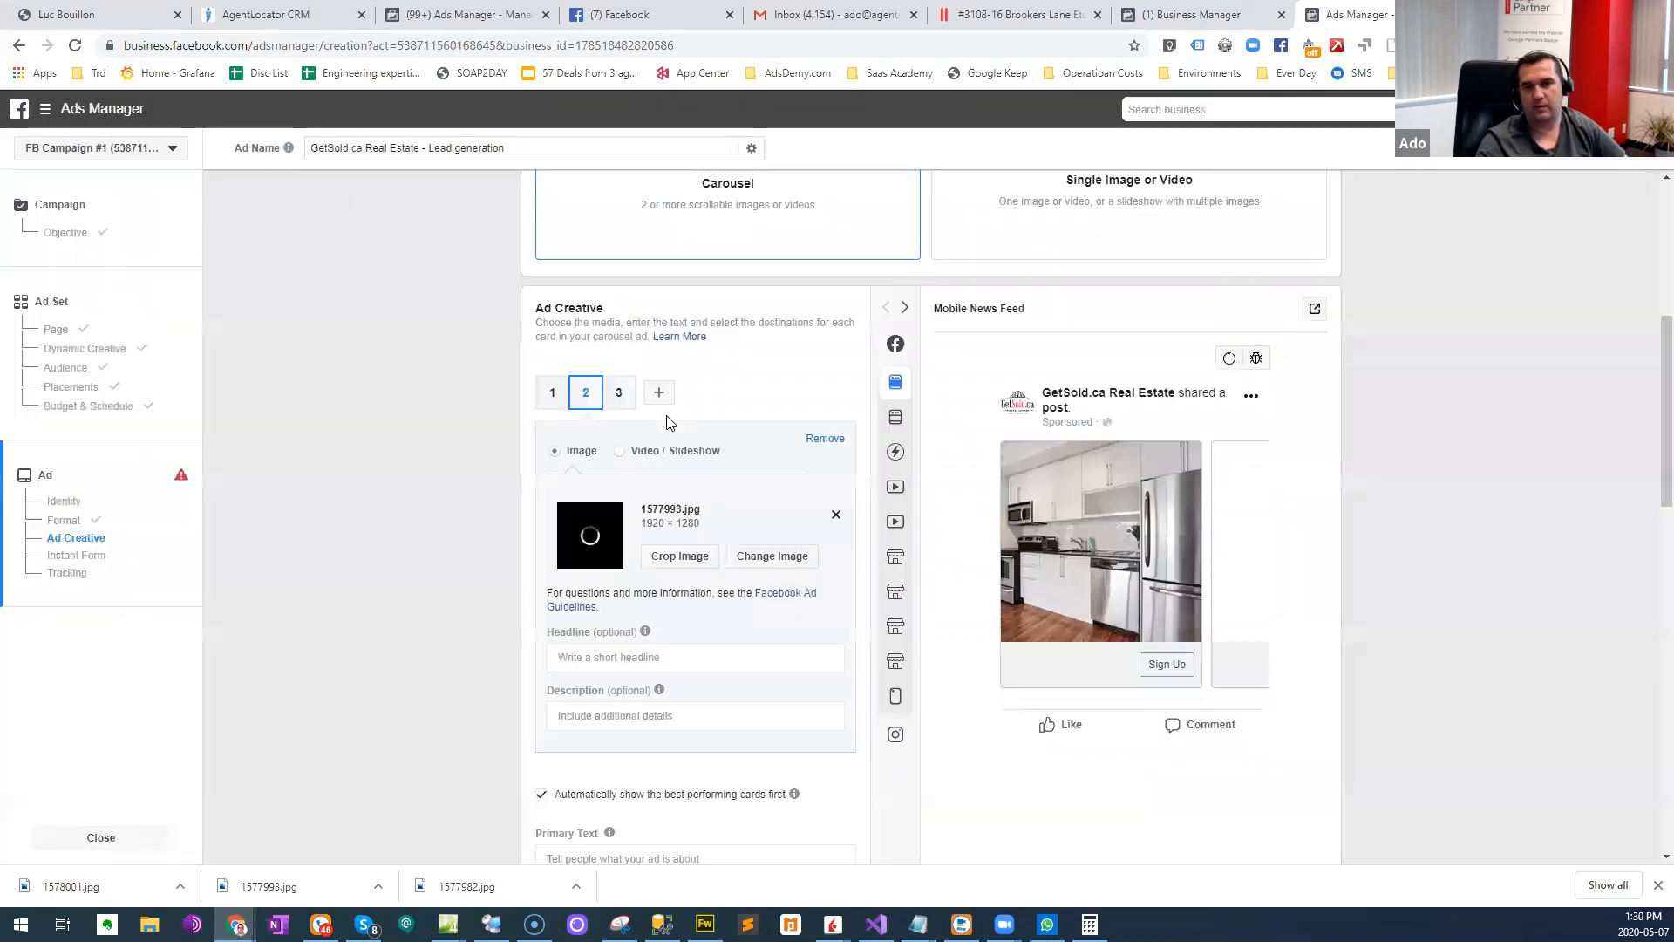
- Upload 1578001.jpg from the For FB folder and use it as the third carousel card's image
{"action": "left_click", "coordinate": [622, 397]}
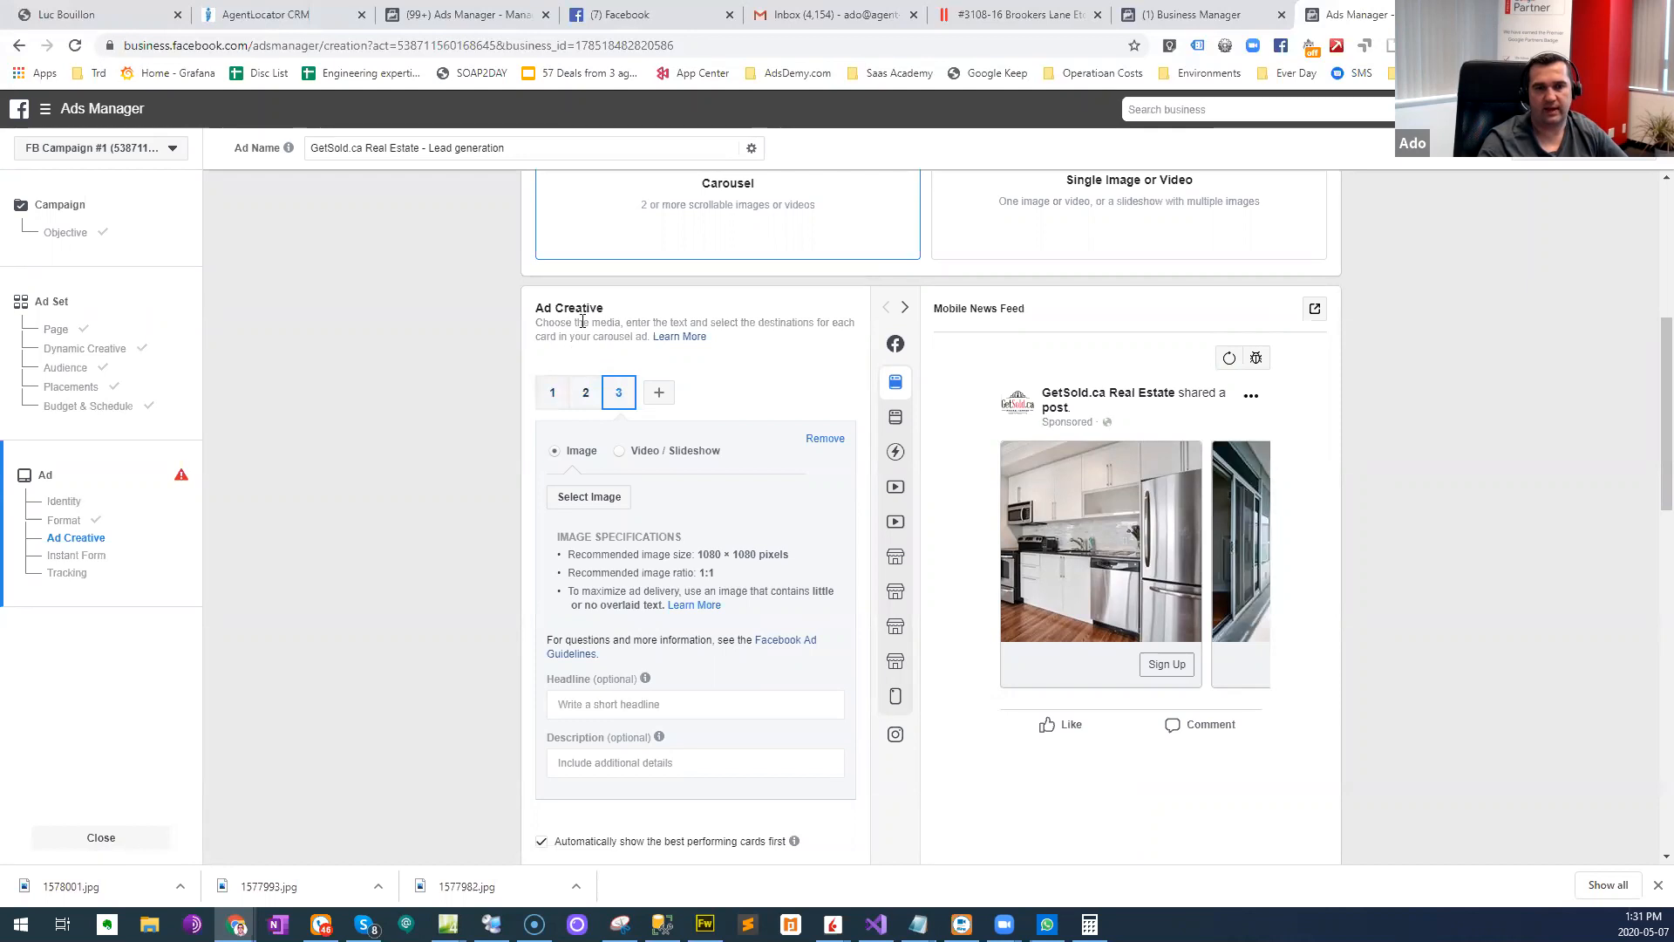
{"action": "left_click", "coordinate": [593, 500]}
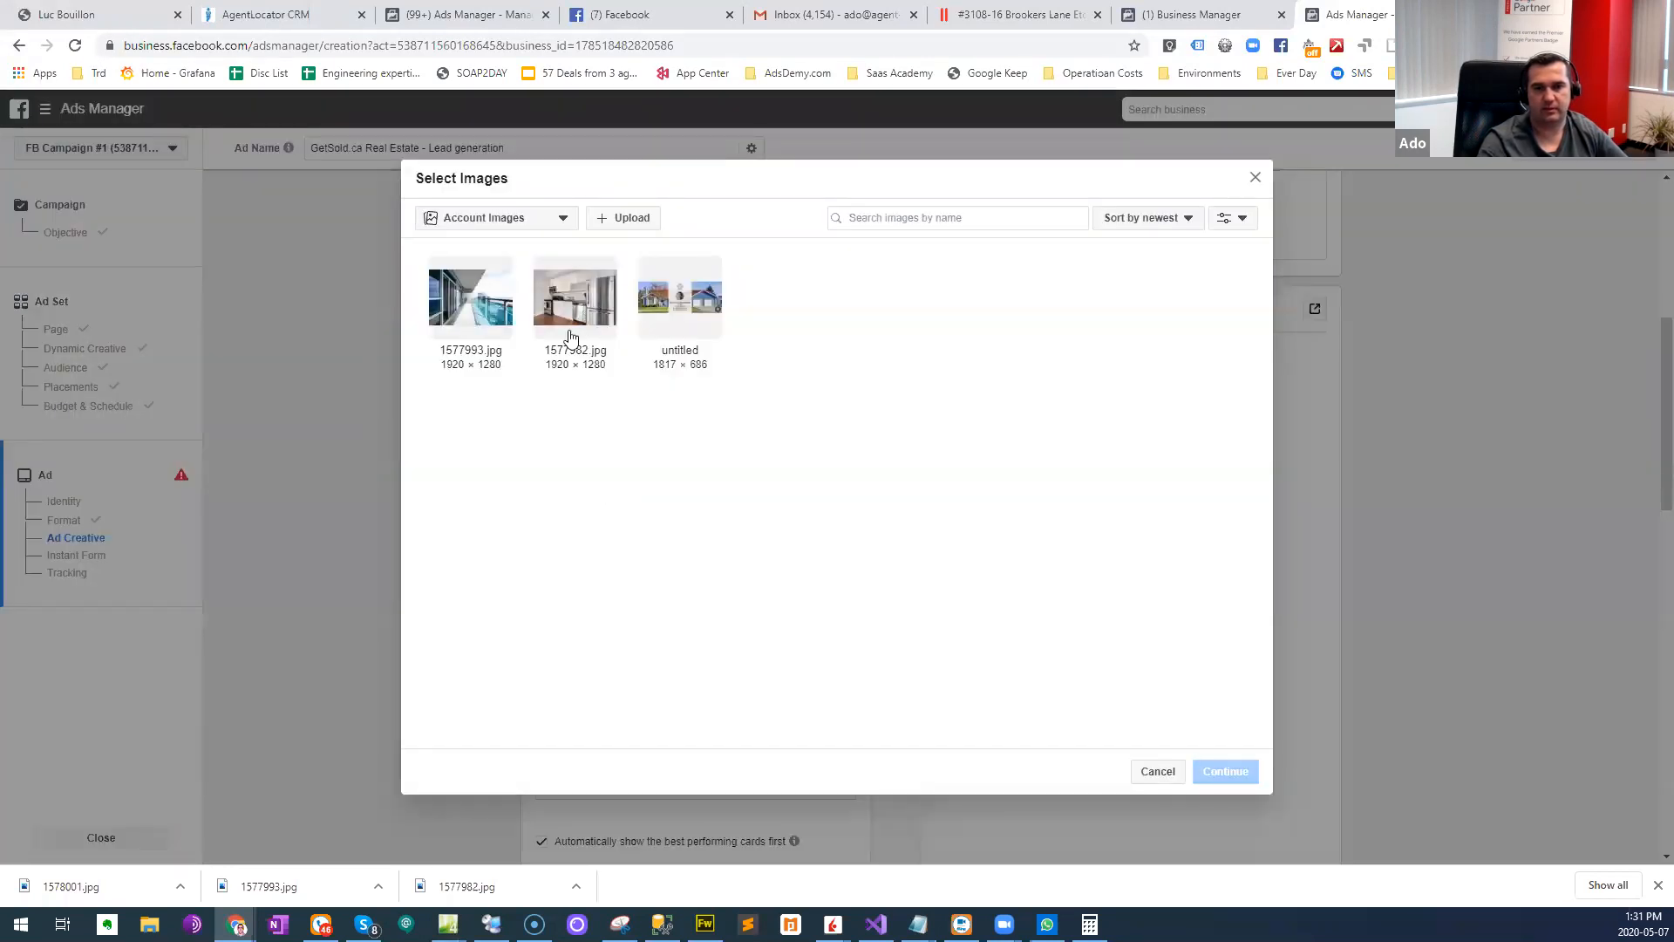
{"action": "left_click", "coordinate": [606, 224]}
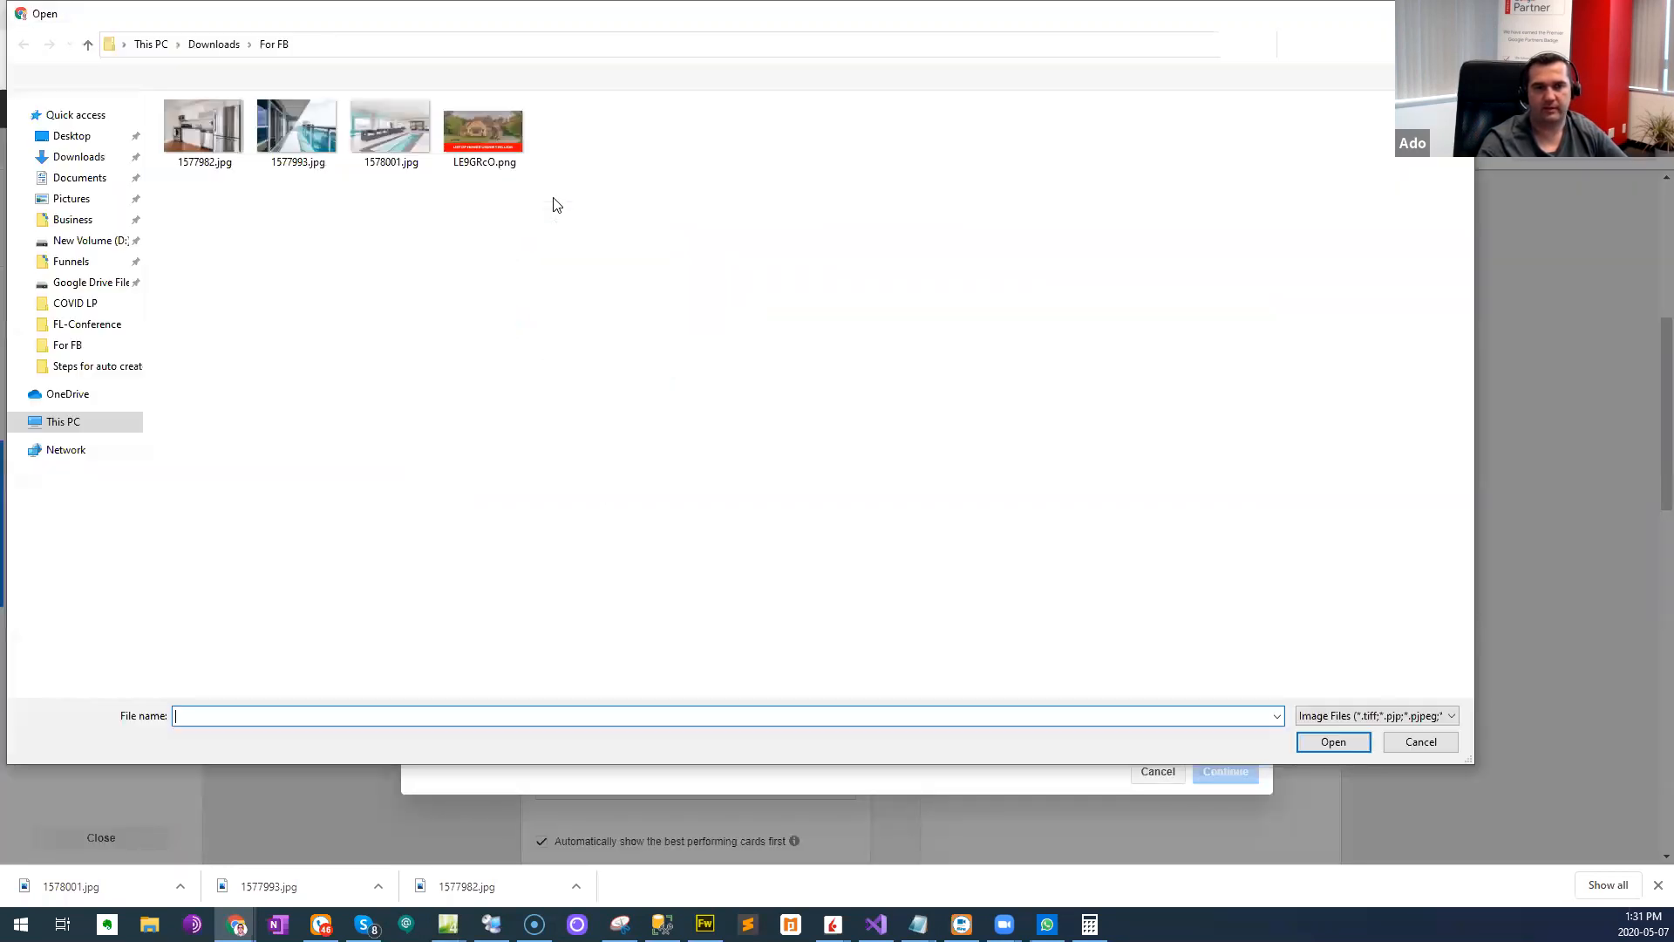
{"action": "left_click", "coordinate": [384, 135]}
{"action": "left_click", "coordinate": [1333, 741]}
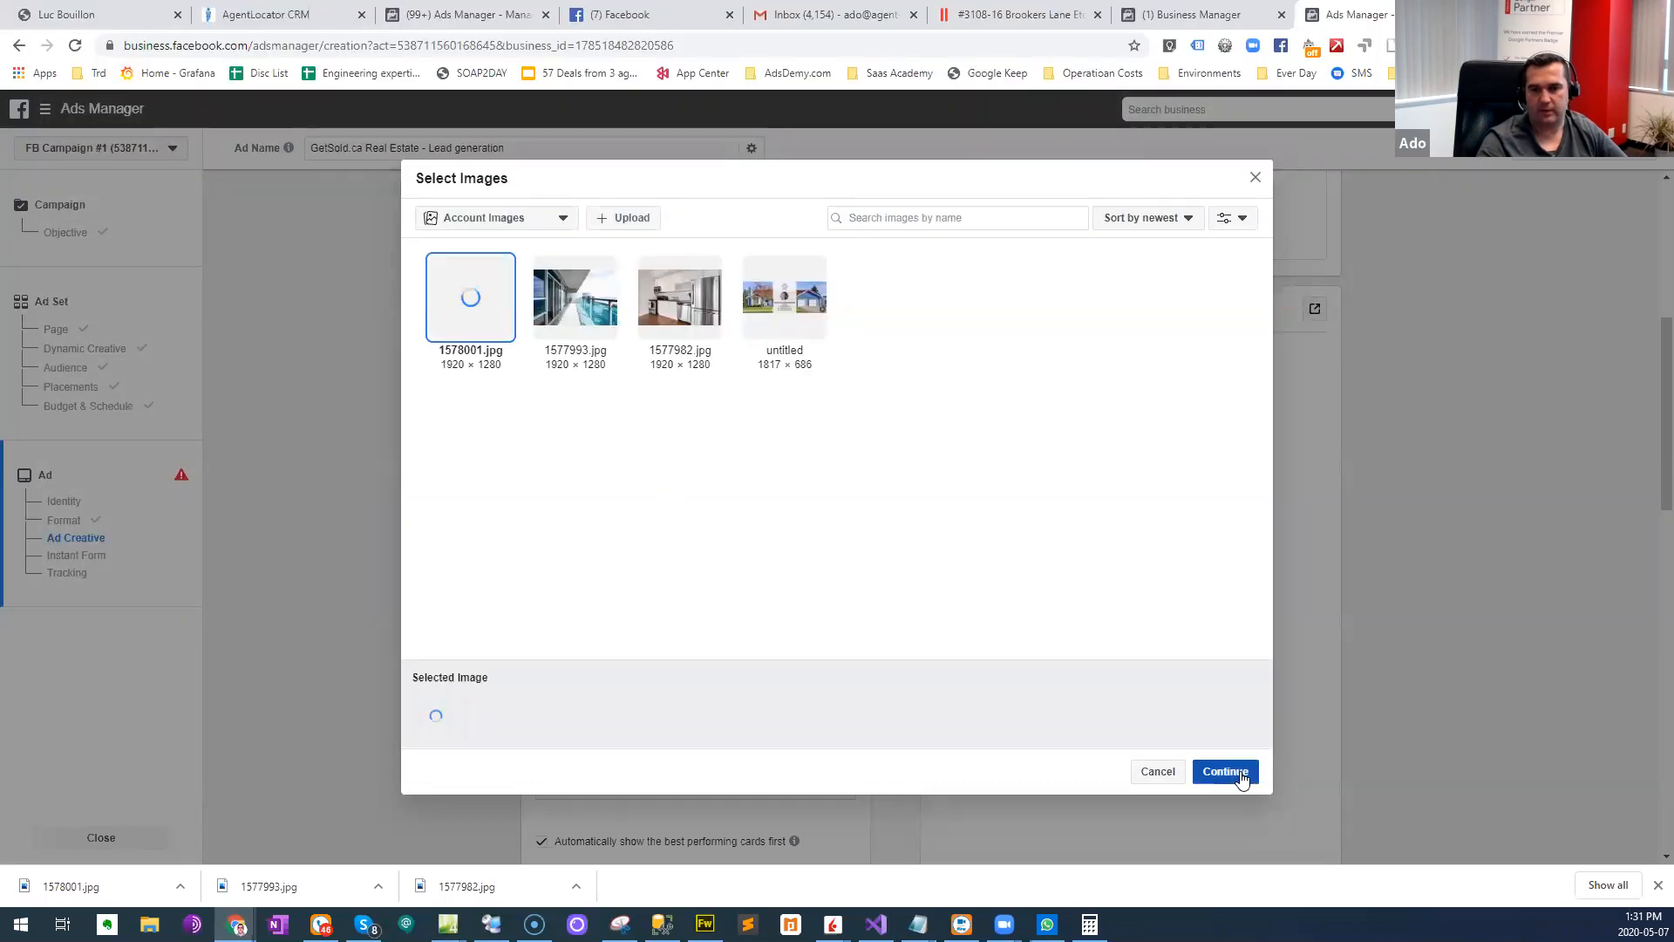
{"action": "left_click", "coordinate": [1224, 771]}
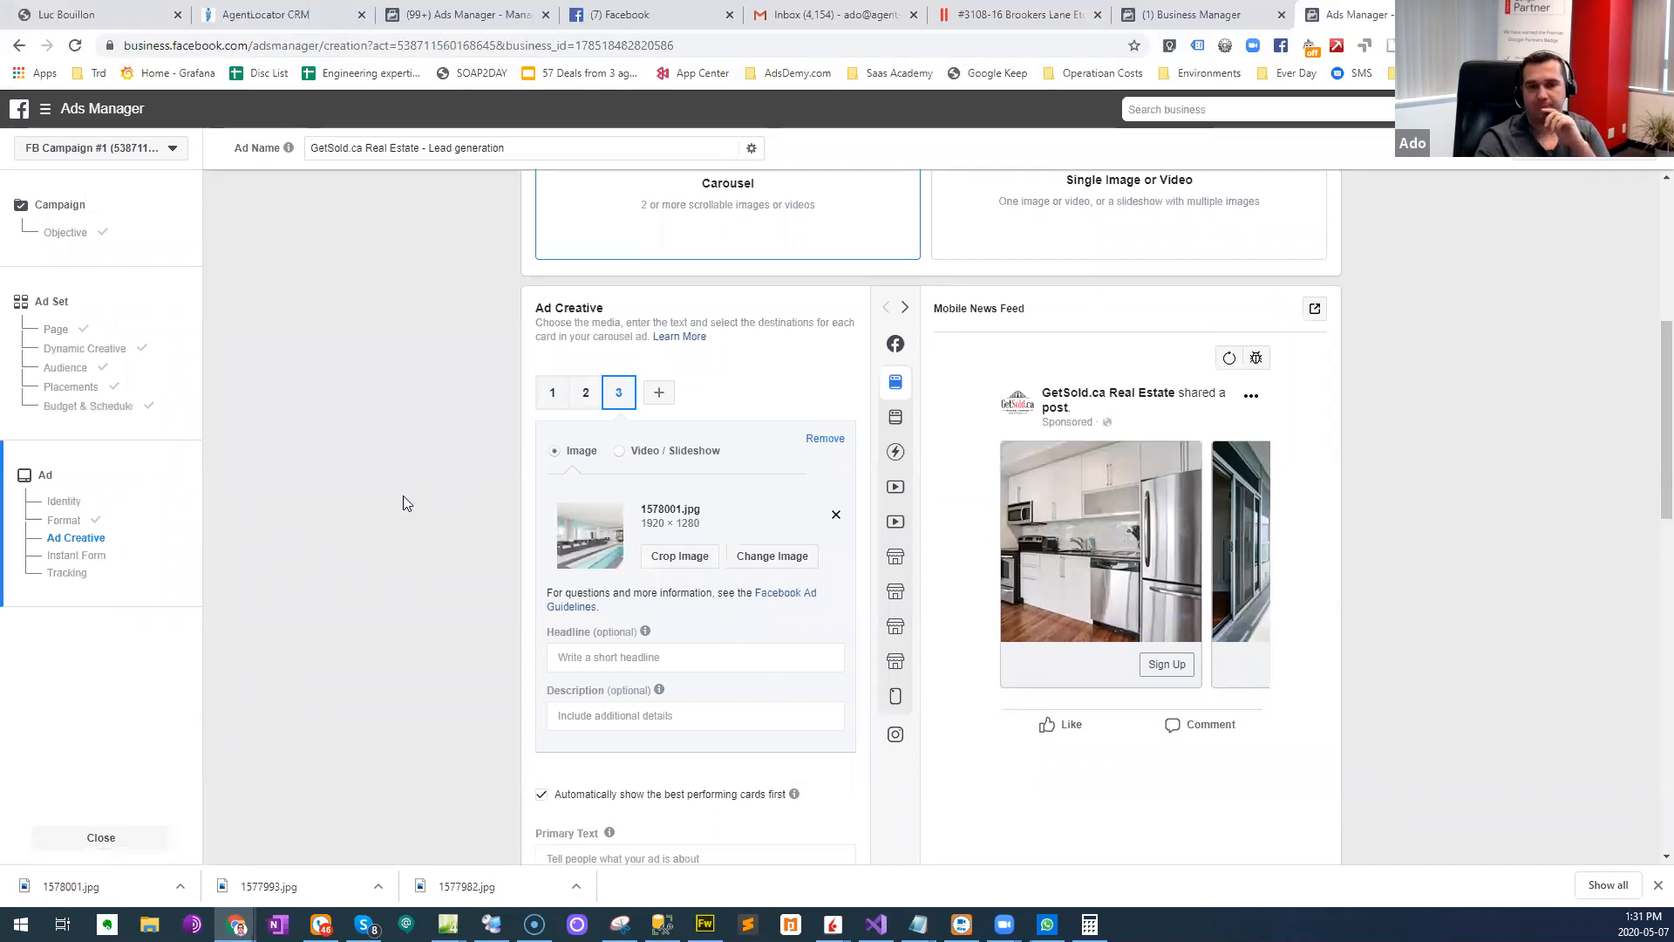
- Return to the first carousel card and open its headline for editing
{"action": "scroll", "coordinate": [436, 453], "scroll_direction": "down", "scroll_amount": 1}
{"action": "left_click", "coordinate": [540, 307]}
{"action": "scroll", "coordinate": [509, 525], "scroll_direction": "down", "scroll_amount": 1}
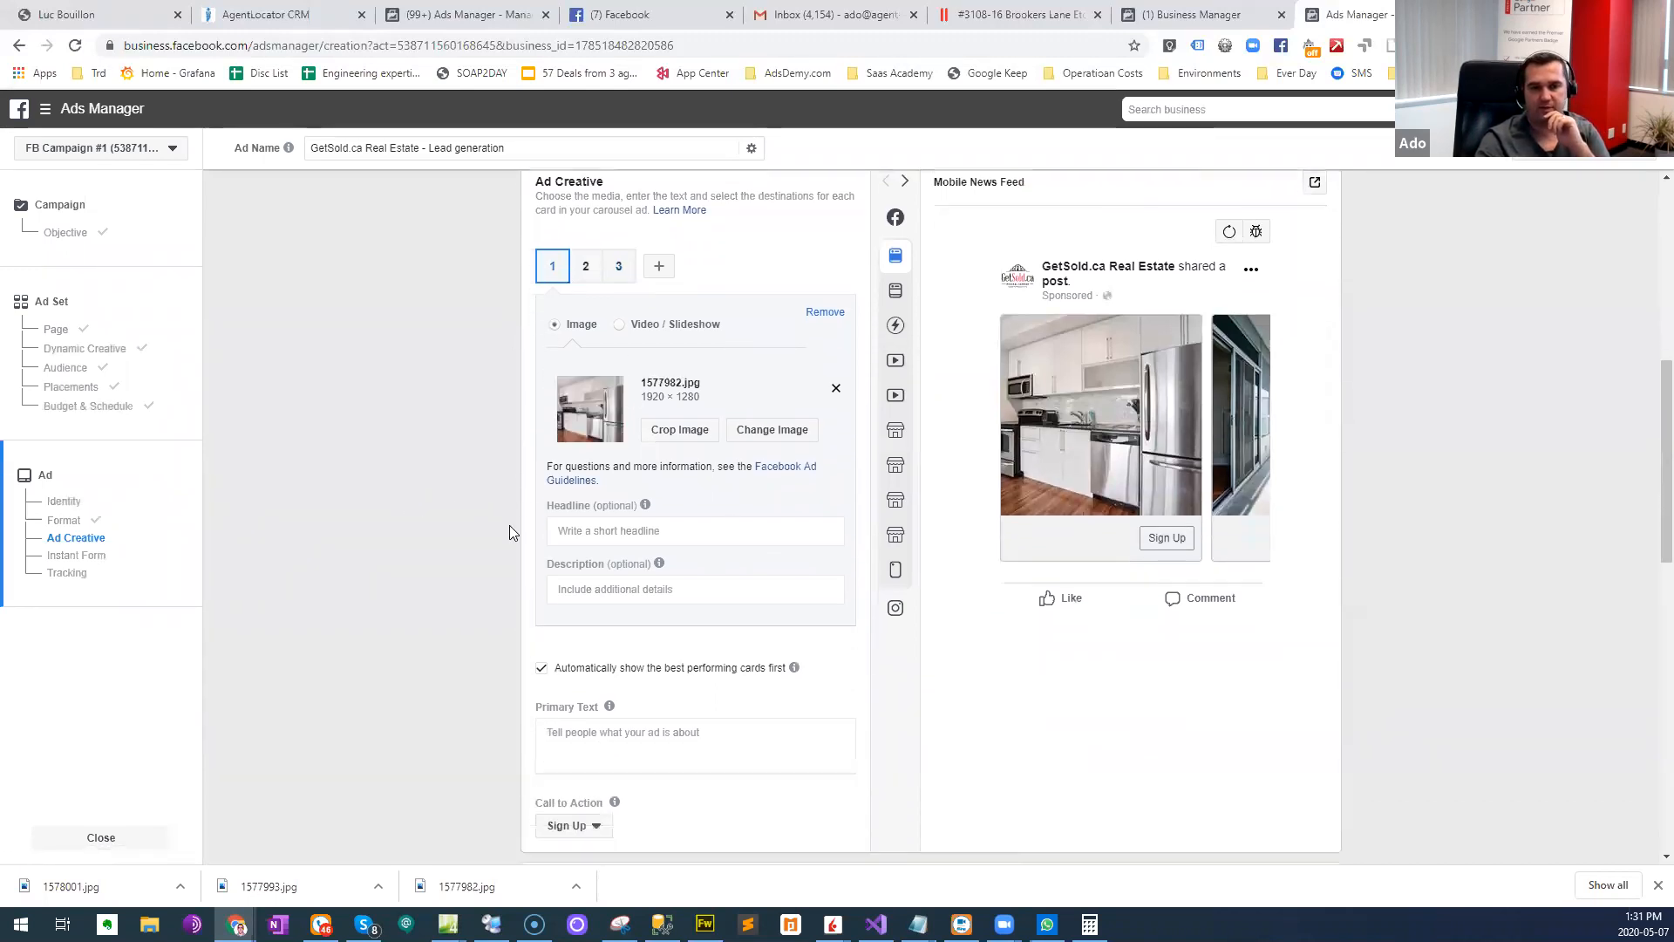
{"action": "scroll", "coordinate": [510, 526], "scroll_direction": "down", "scroll_amount": 1}
{"action": "left_click", "coordinate": [626, 484]}
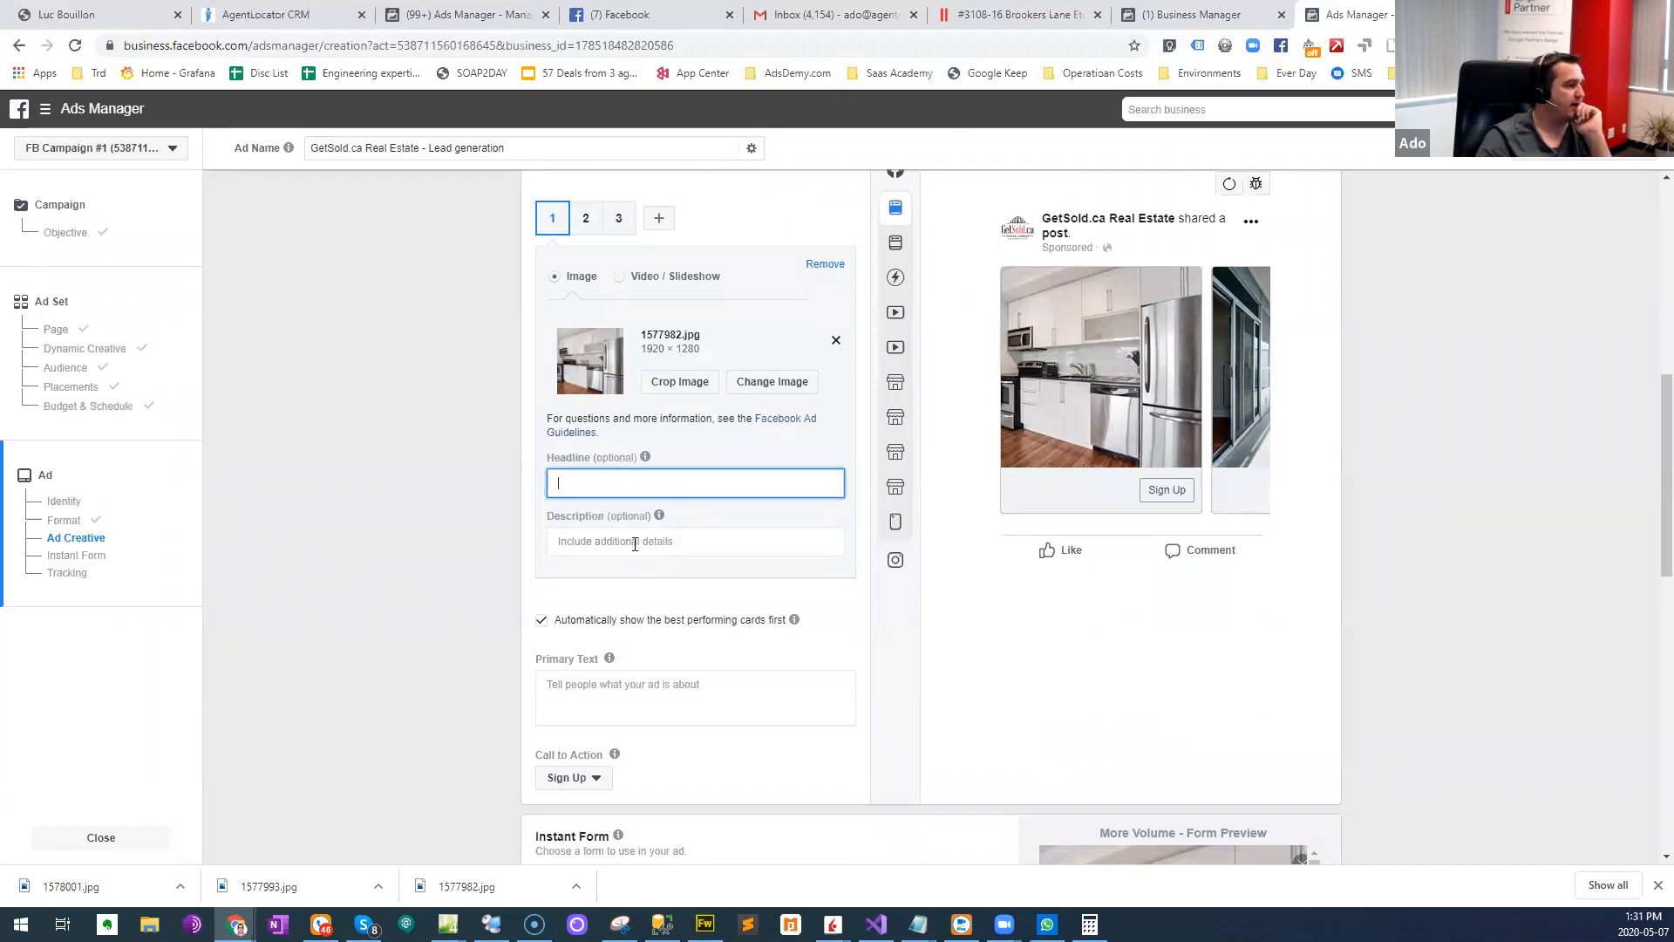
{"action": "left_click", "coordinate": [591, 546]}
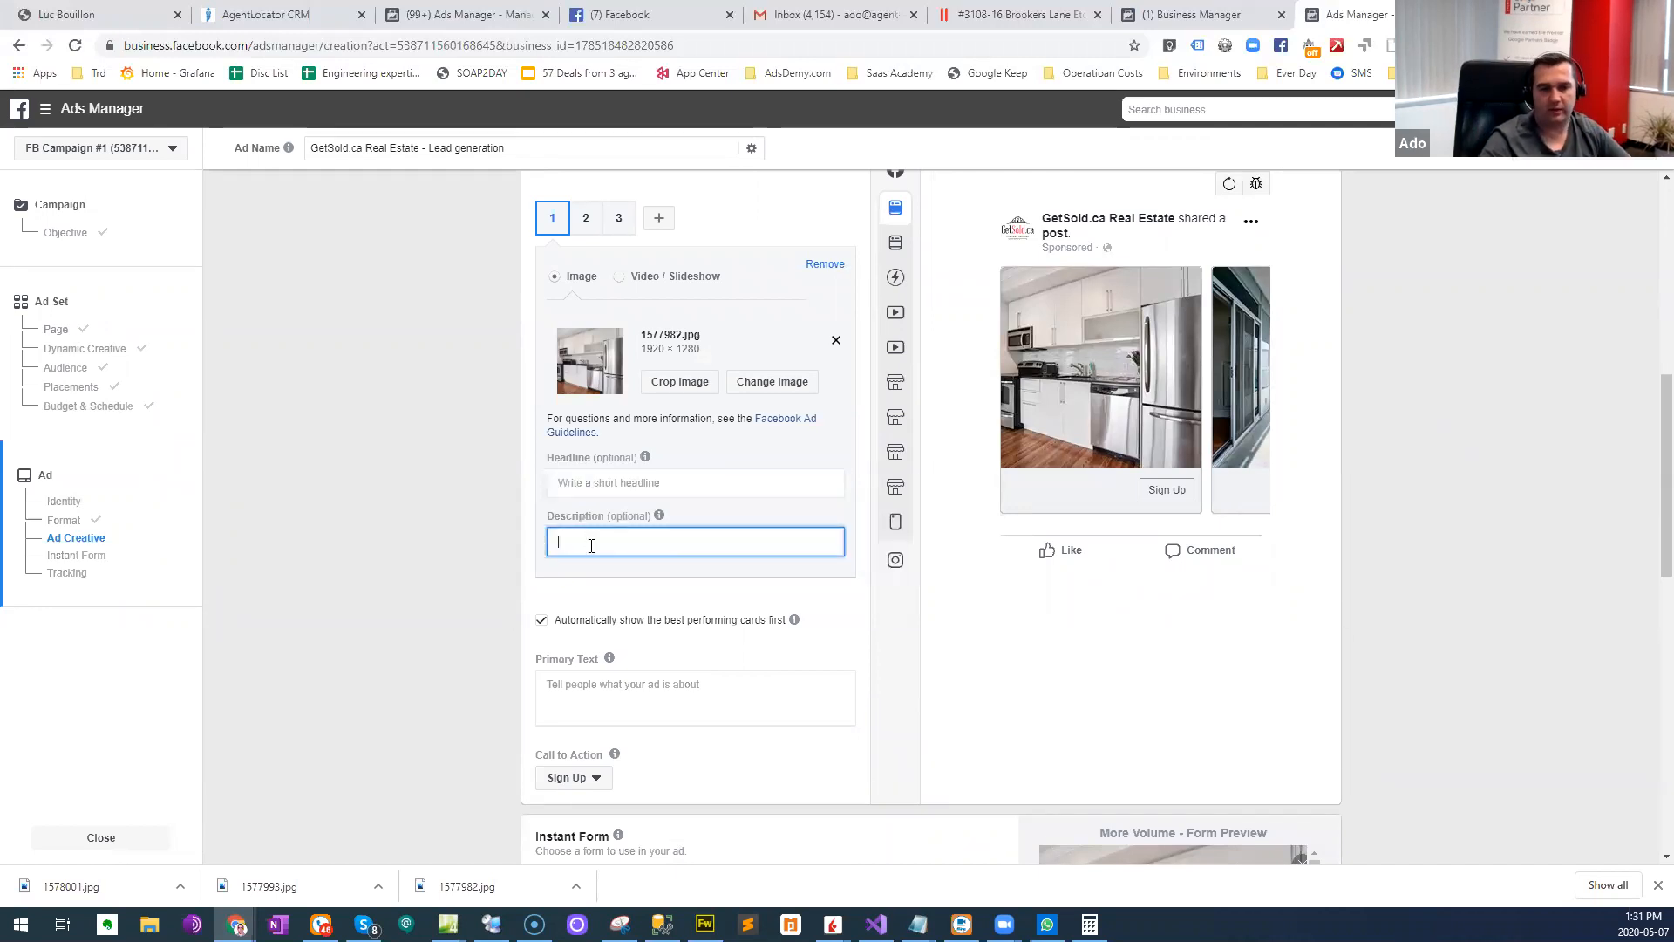
{"action": "type", "text": "W"}
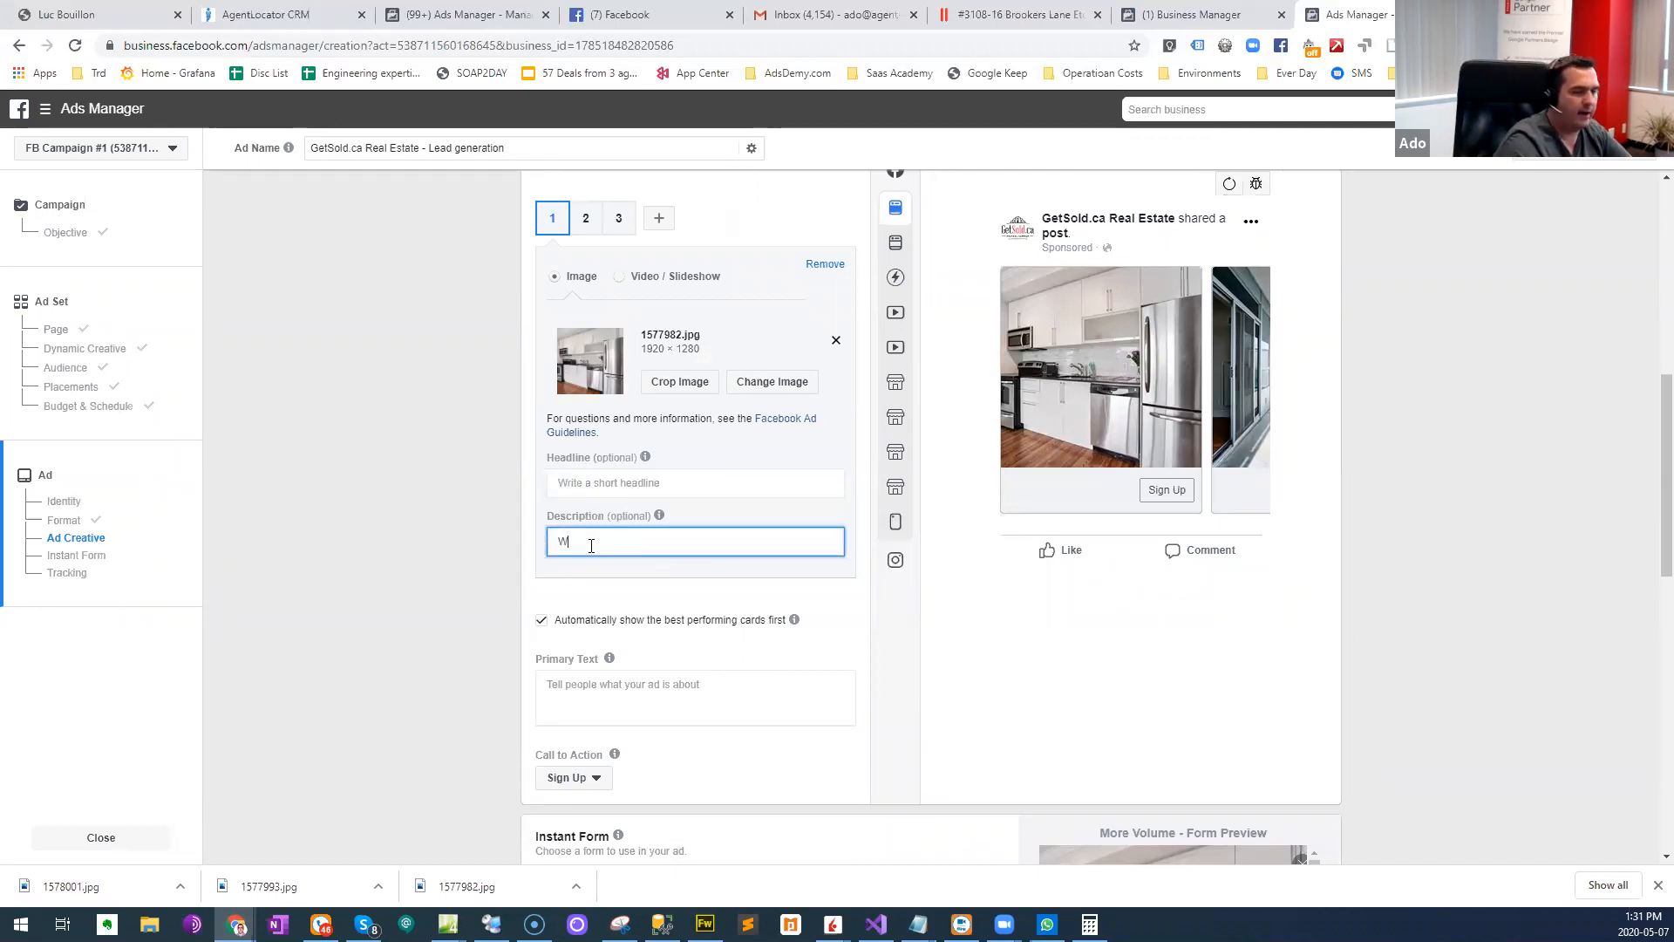
{"action": "type", "text": "Elcome"}
{"action": "key", "text": "ctrl+a"}
{"action": "type", "text": "sam"}
{"action": "key", "text": "ctrl+a"}
{"action": "type", "text": "Welcome T"}
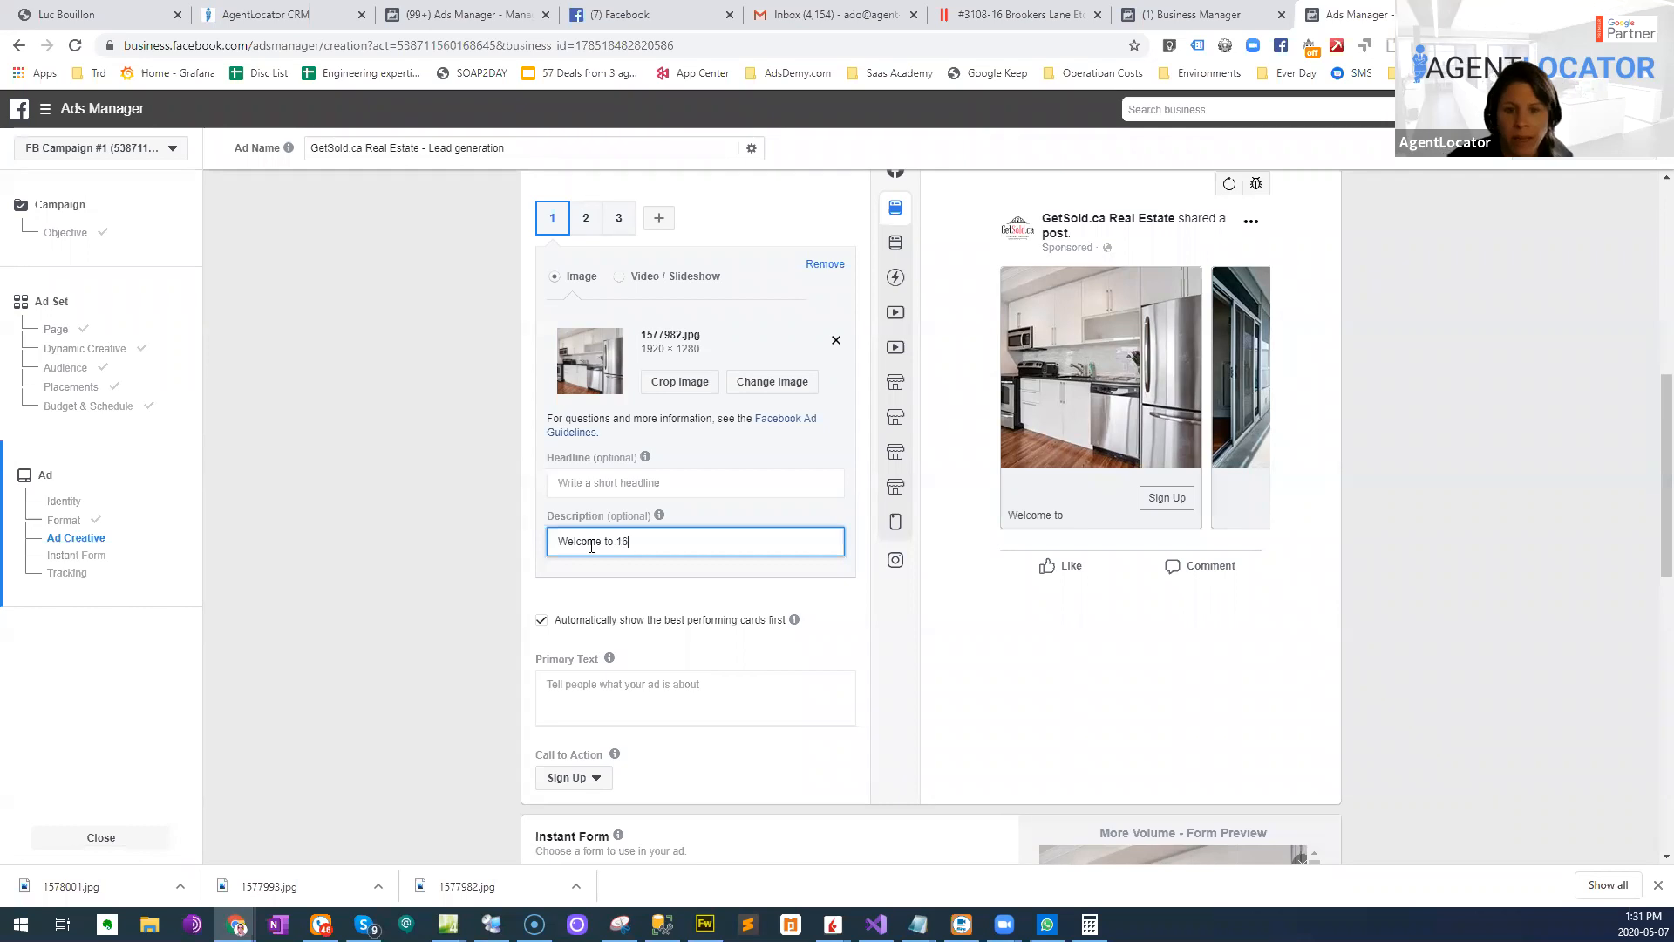
{"action": "key", "text": "ctrl+a"}
{"action": "key", "text": "BackSpace"}
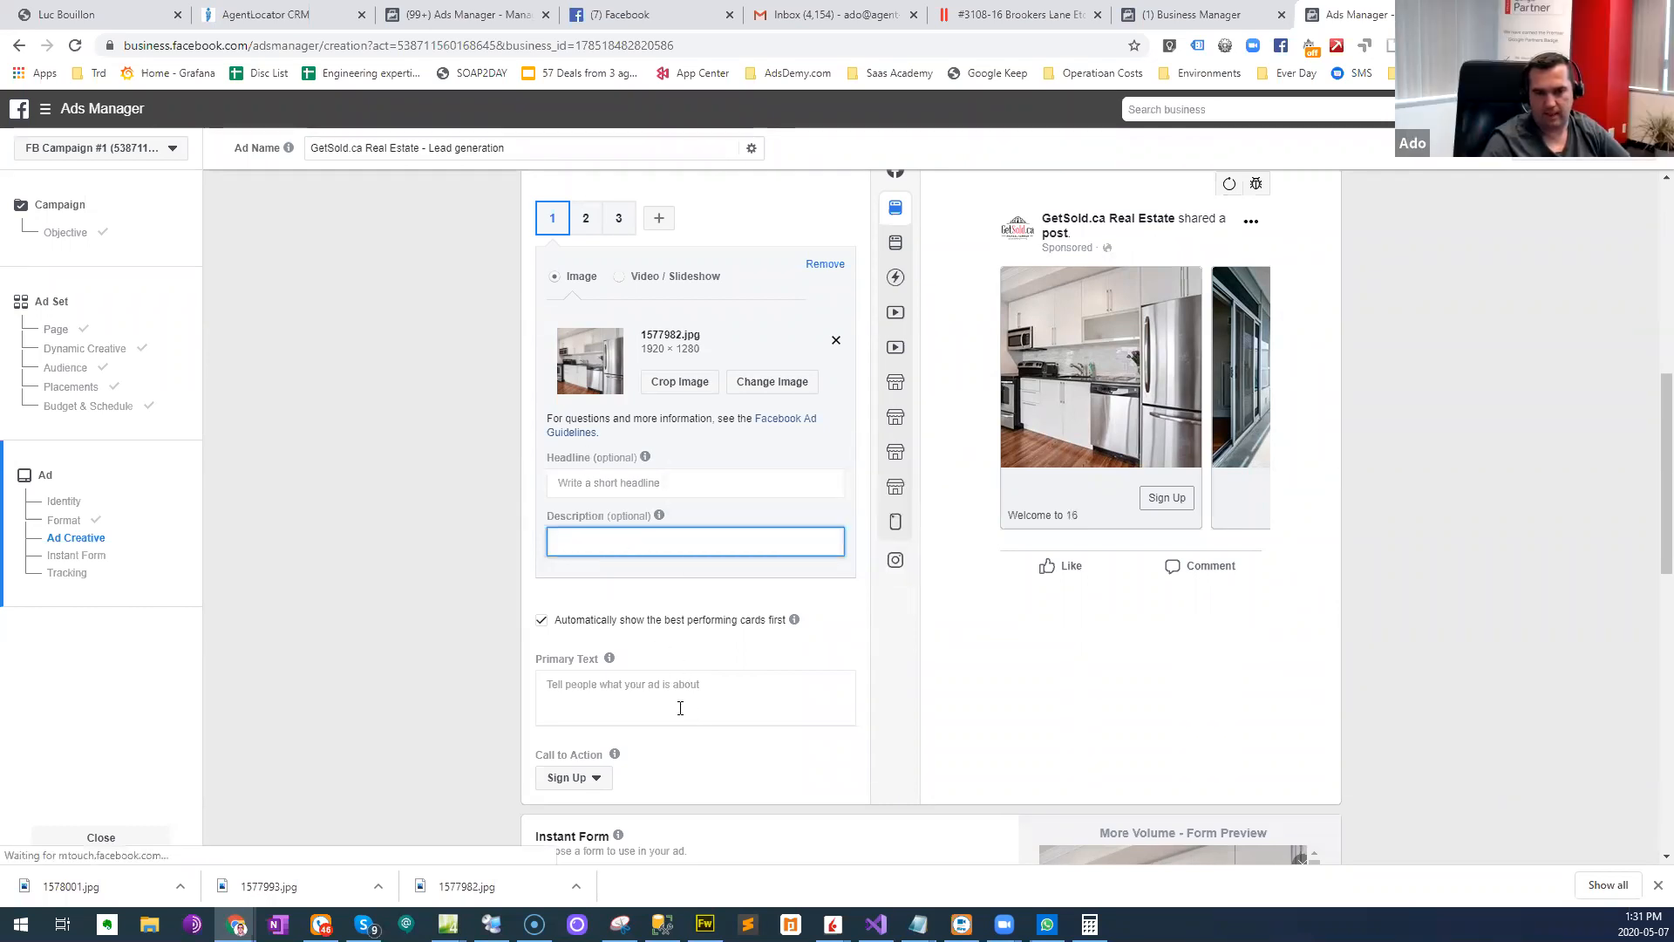
- Start the primary text with "Welcome to" and the listing's street number, and set the first card's headline to "Spacious Open Concept Kitchen"
{"action": "left_click", "coordinate": [680, 708]}
{"action": "type", "text": "Welcome to 16"}
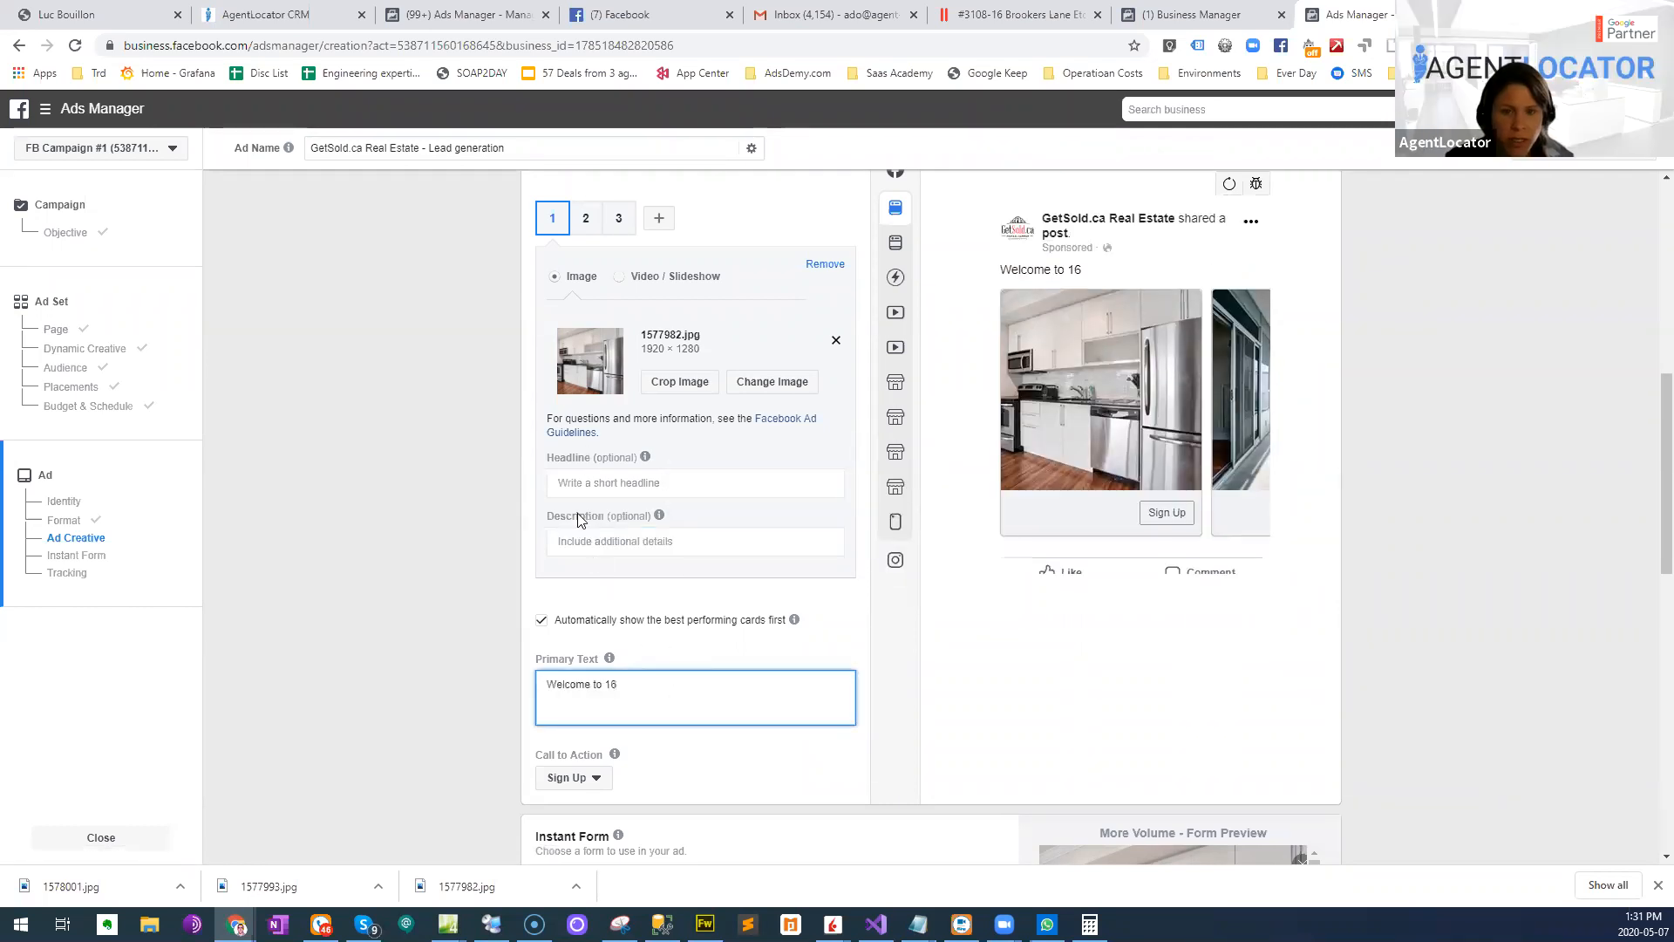
{"action": "left_click", "coordinate": [614, 485]}
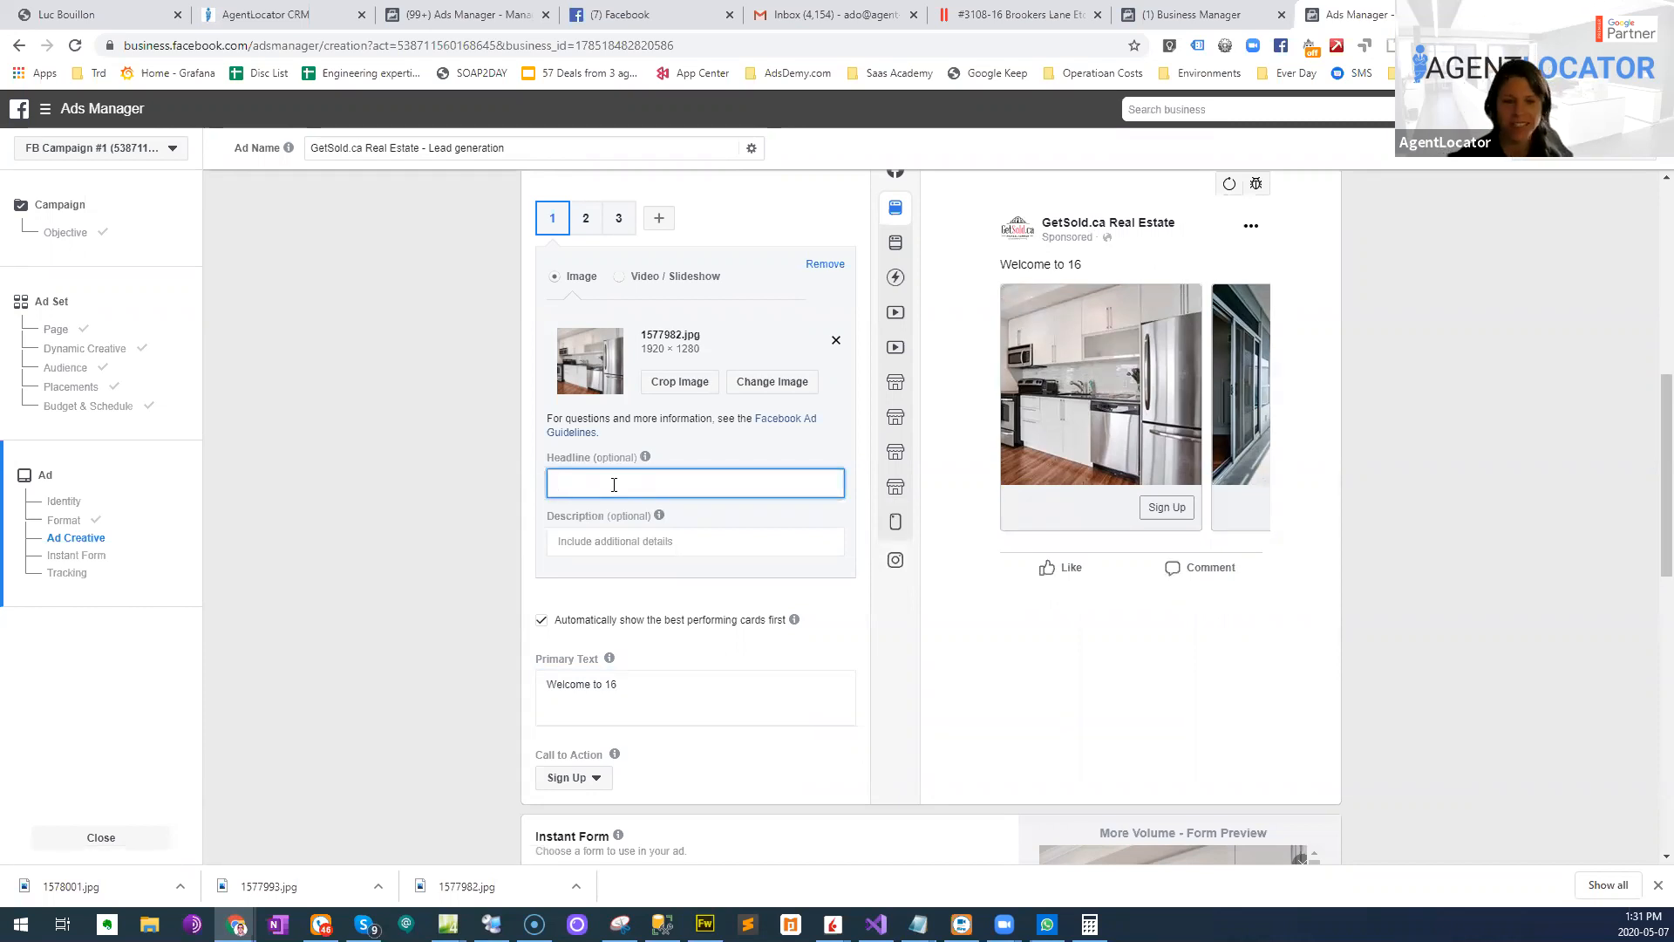
{"action": "type", "text": "Spaci"}
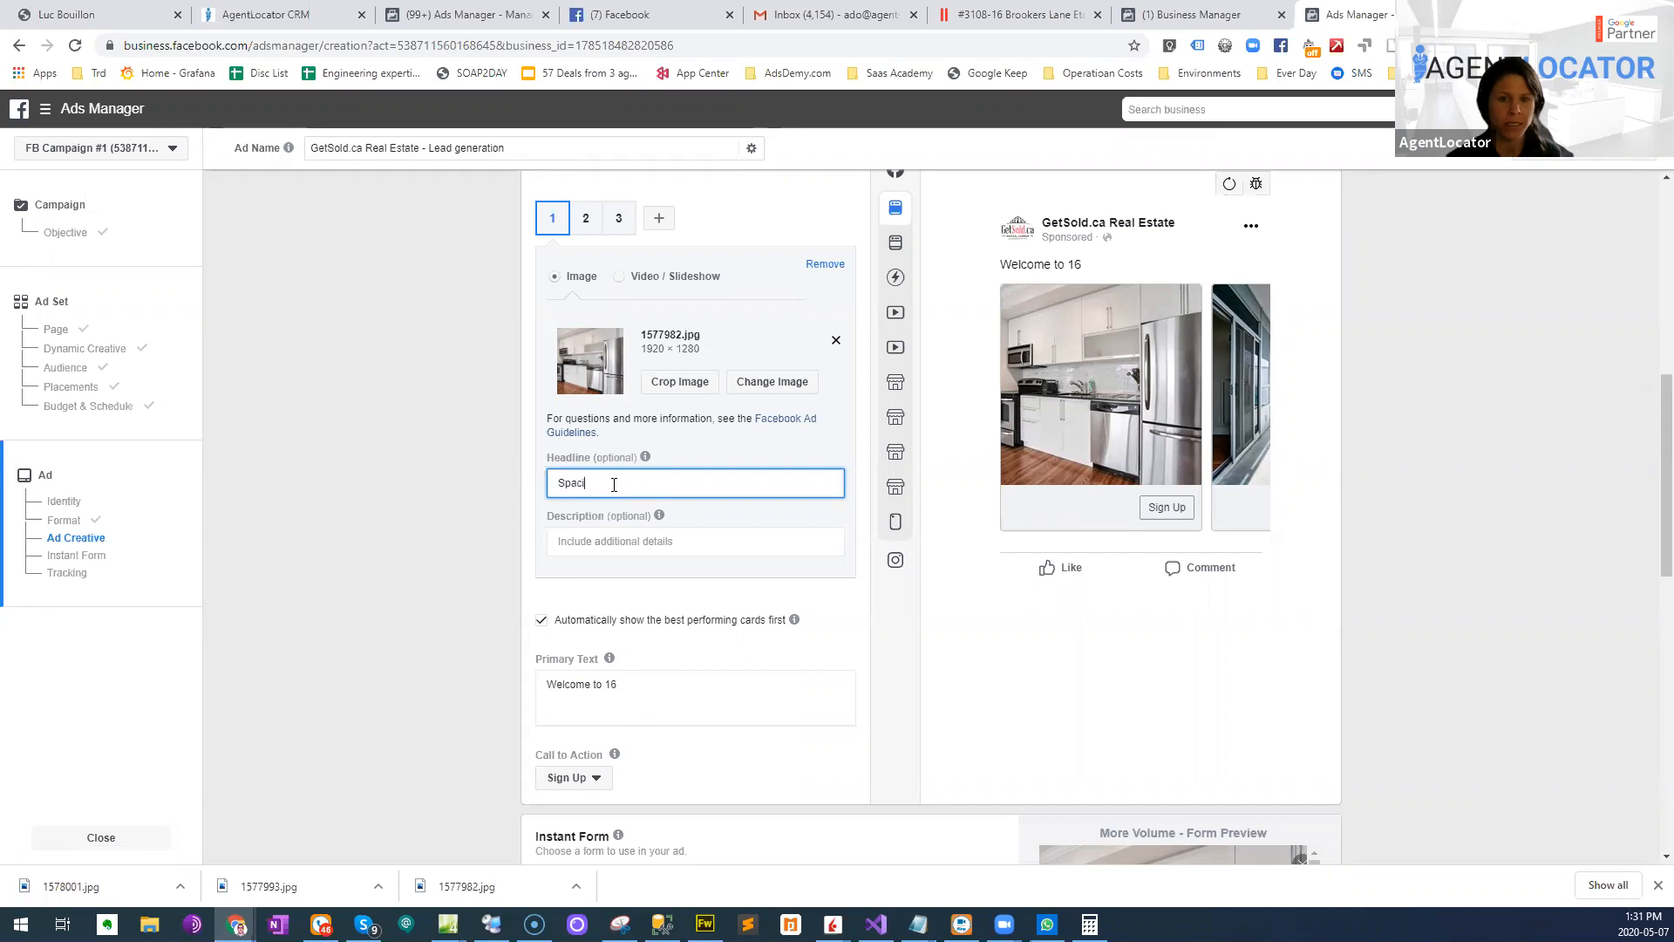
{"action": "type", "text": "ous Open Concept Kitch"}
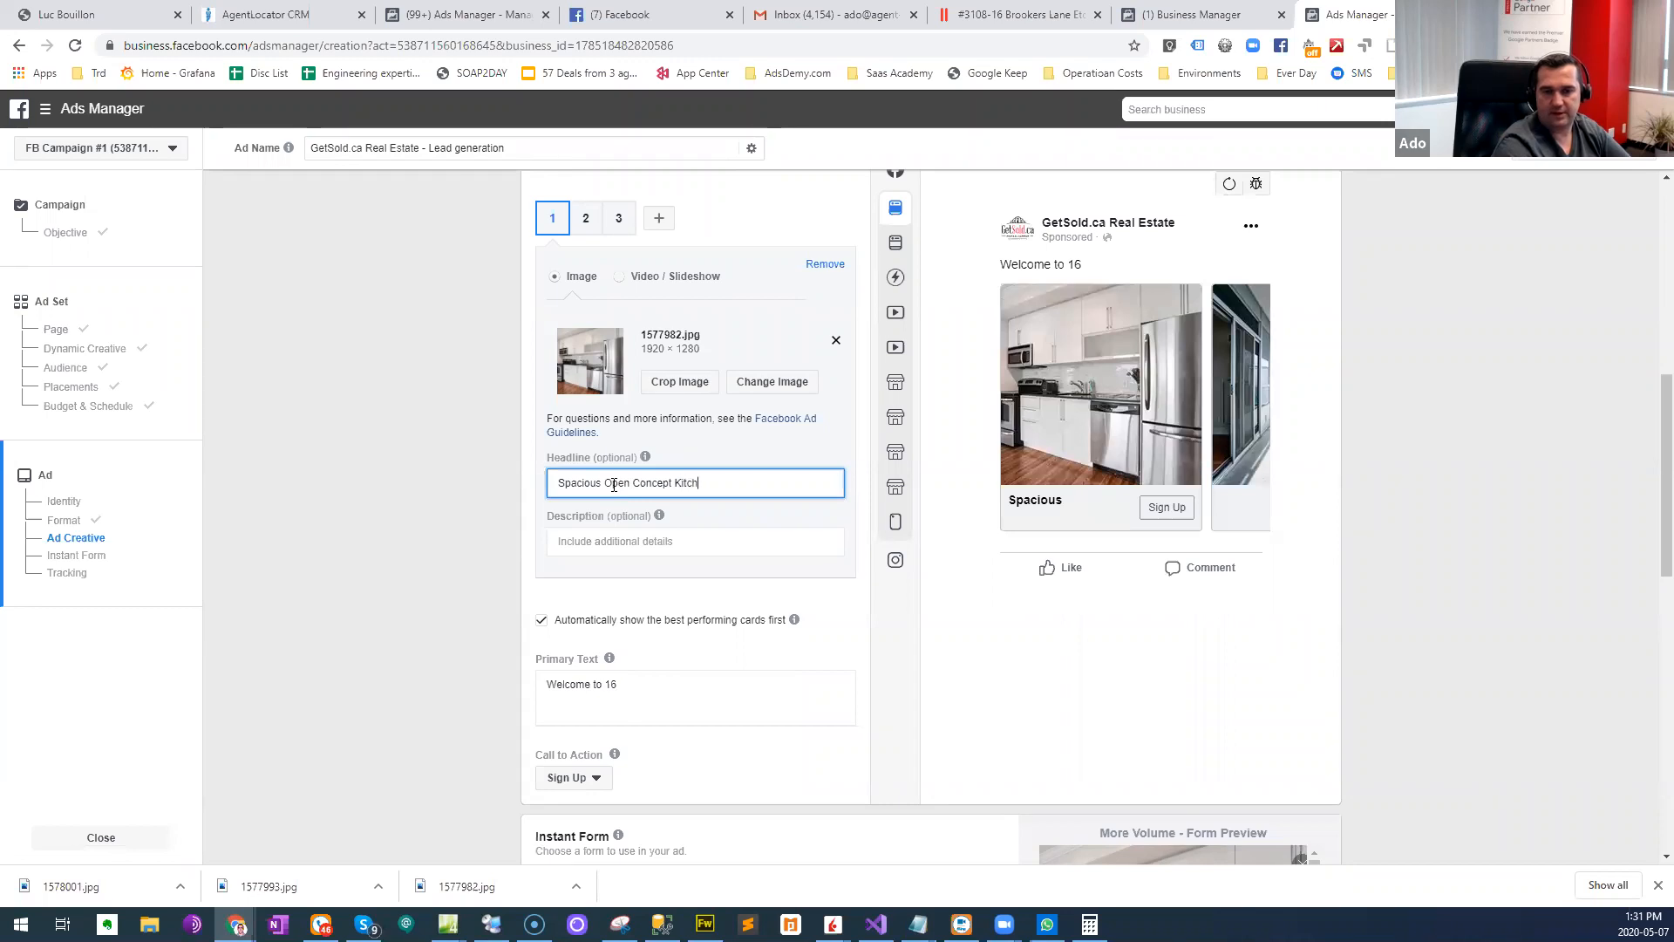
{"action": "type", "text": "nhen"}
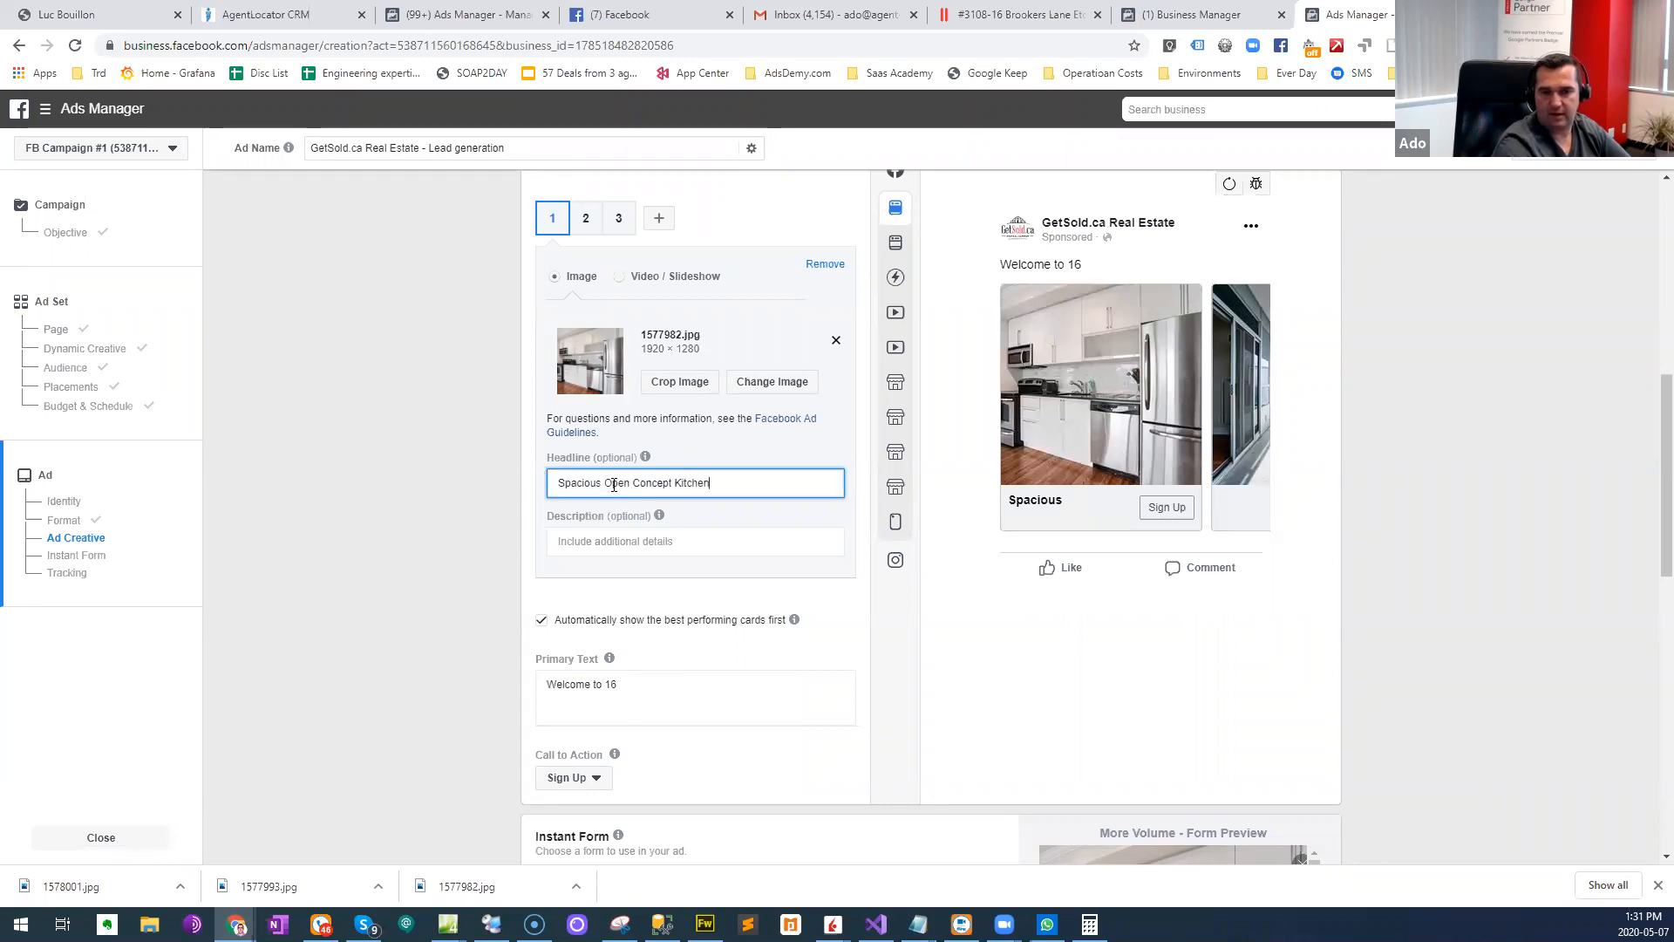
- Leave the first card's description empty and set the ad's call to action to Learn More
{"action": "left_click", "coordinate": [616, 541]}
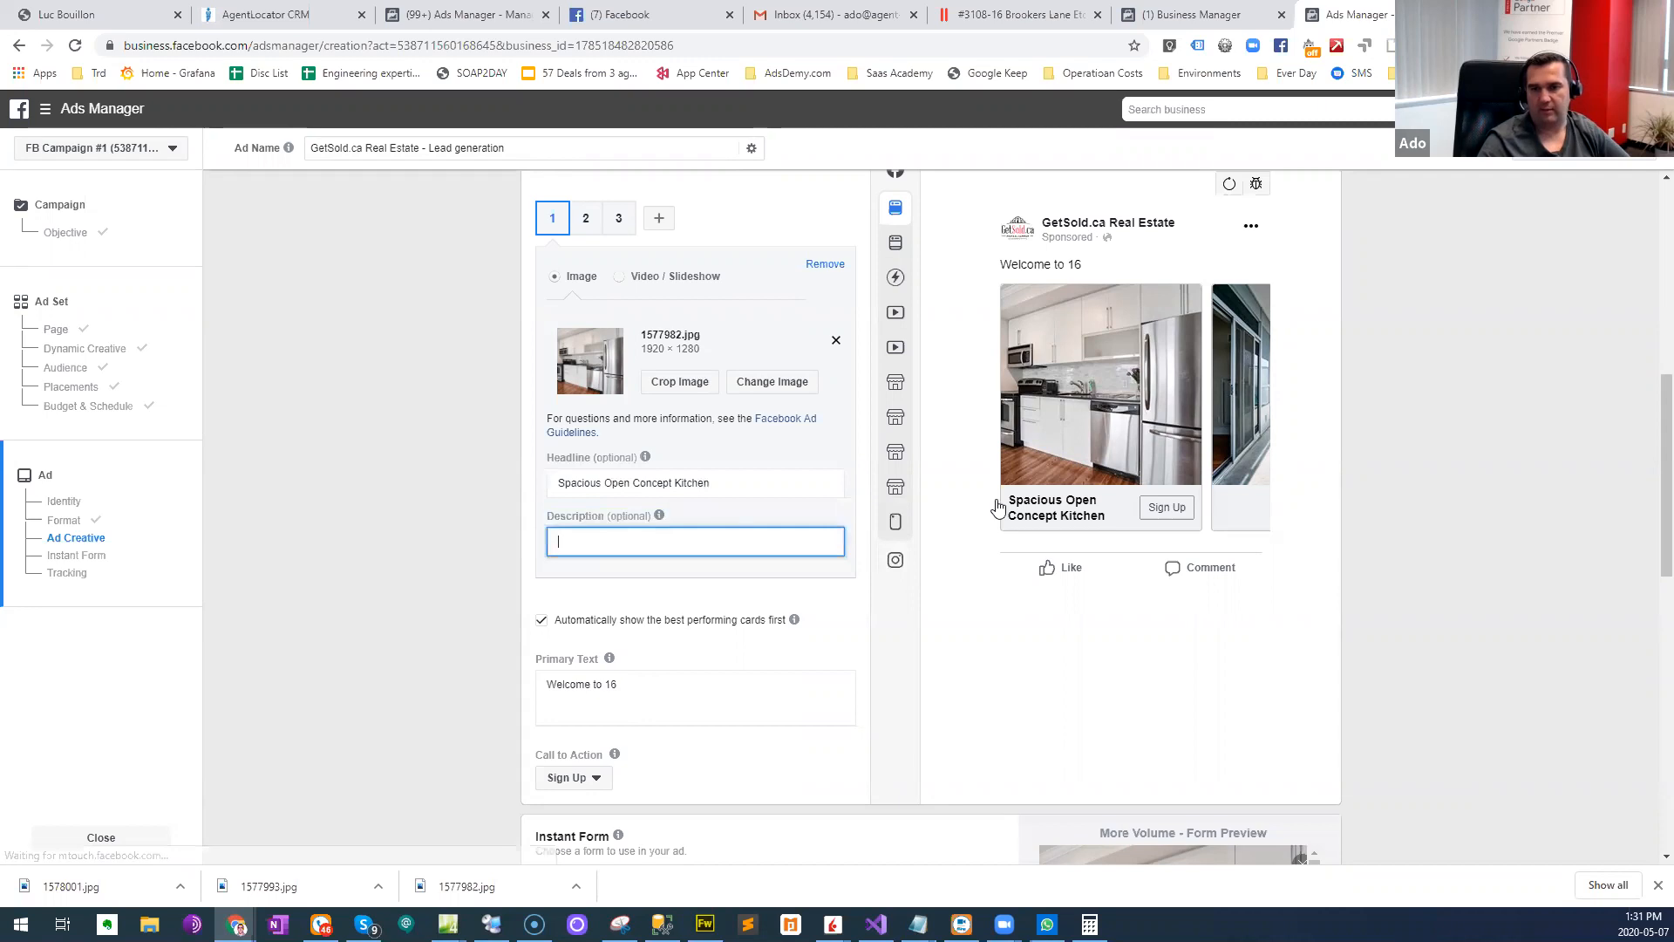
{"action": "scroll", "coordinate": [624, 628], "scroll_direction": "down", "scroll_amount": 2}
{"action": "left_click", "coordinate": [599, 606]}
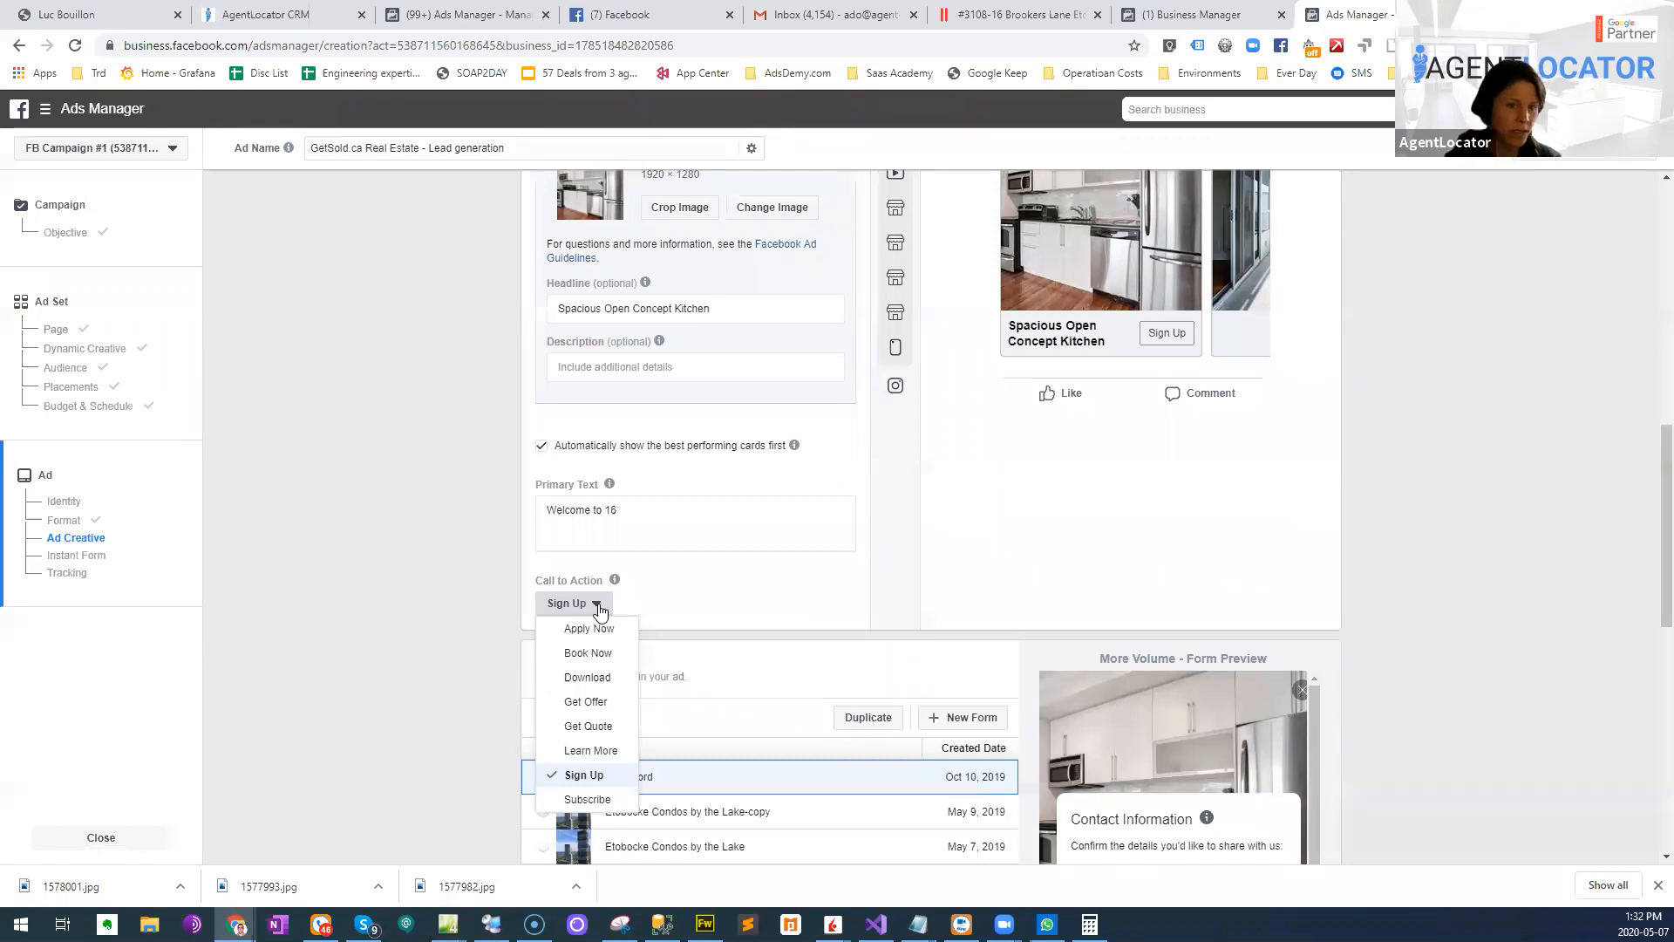
{"action": "left_click", "coordinate": [590, 750]}
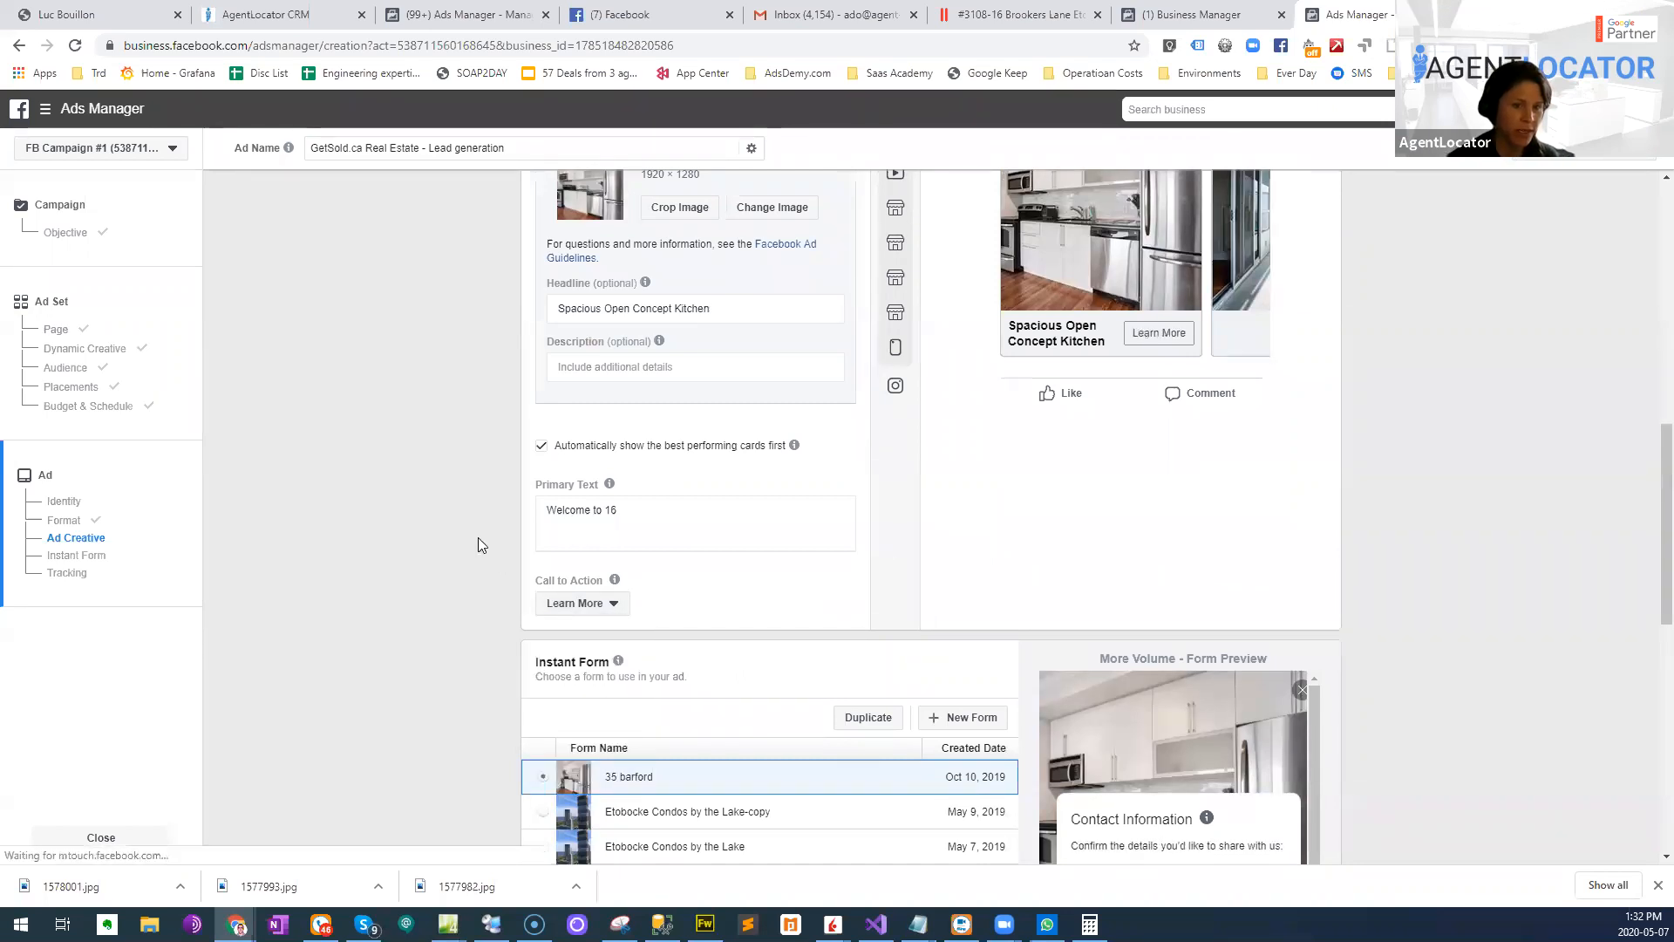
{"action": "scroll", "coordinate": [569, 485], "scroll_direction": "up", "scroll_amount": 1}
{"action": "scroll", "coordinate": [645, 608], "scroll_direction": "up", "scroll_amount": 2}
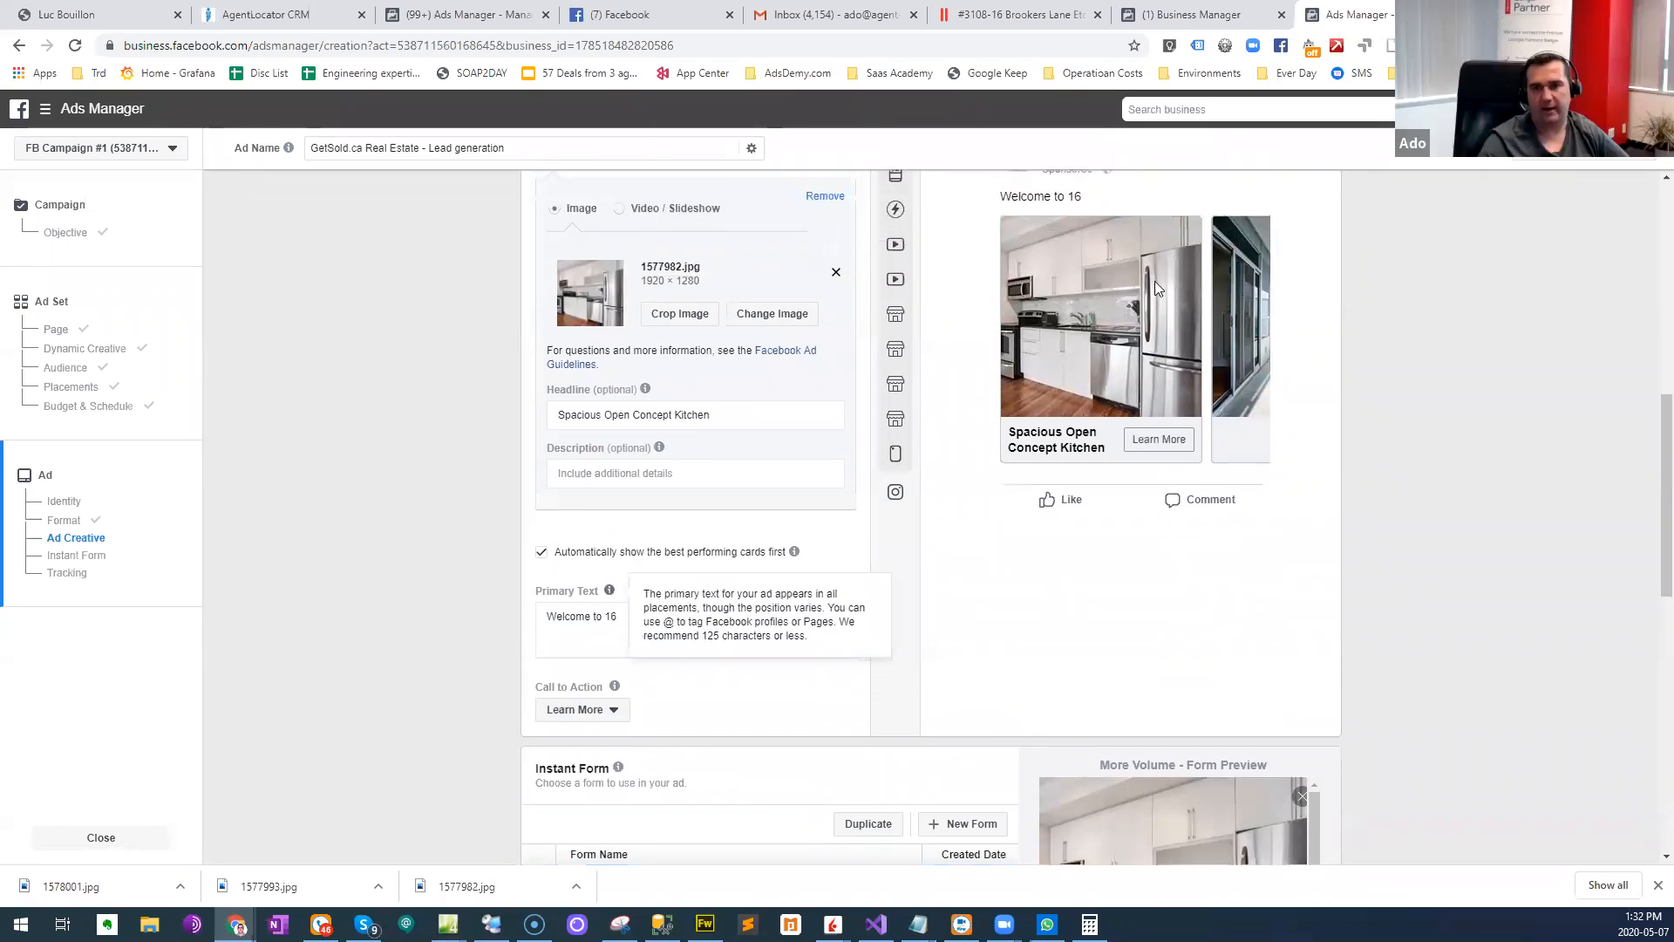
- Complete the welcome line in the primary text with the listing's street name and unit number
{"action": "scroll", "coordinate": [708, 665], "scroll_direction": "down", "scroll_amount": 1}
{"action": "left_click", "coordinate": [665, 694]}
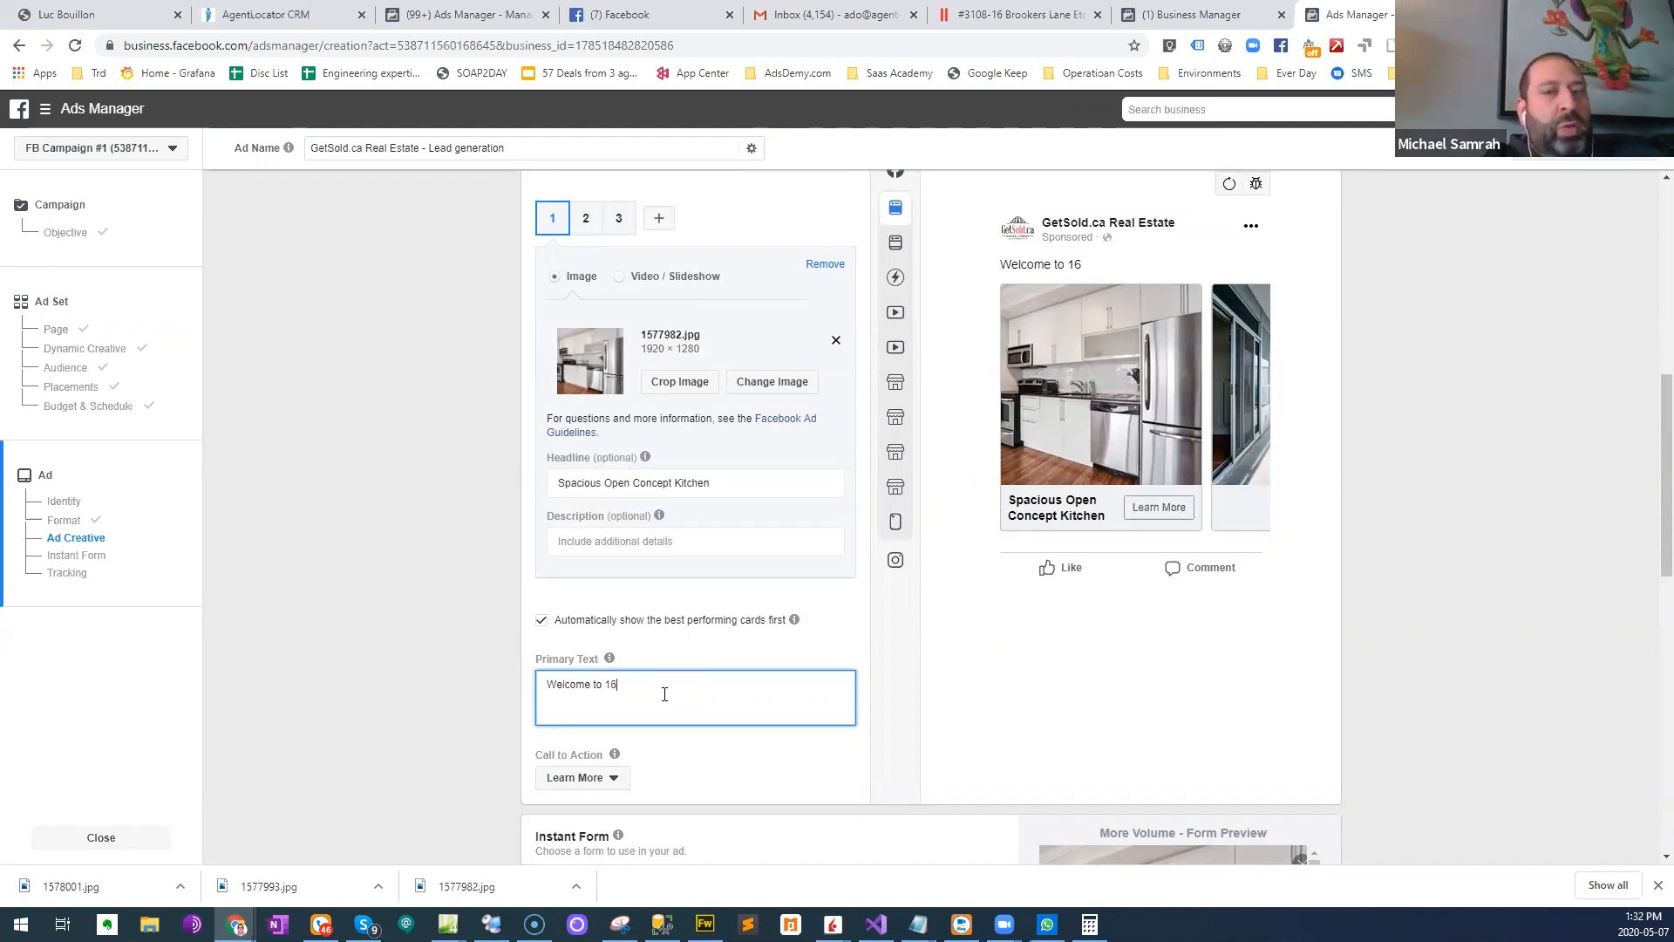
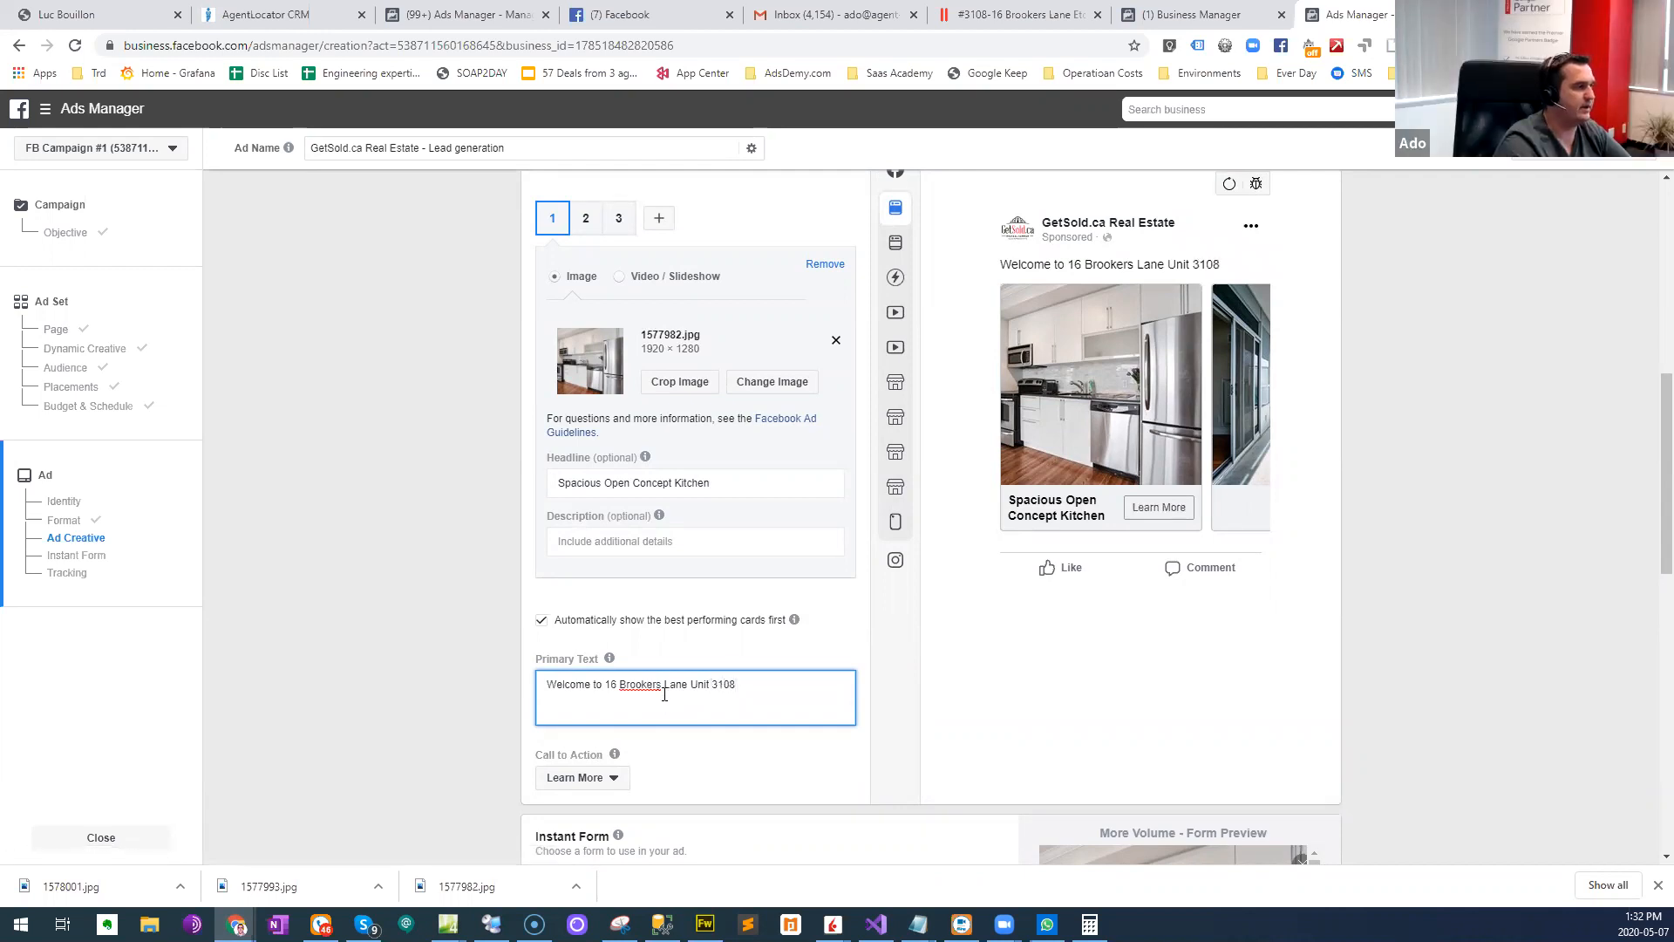
{"action": "type", "text": " Modern"}
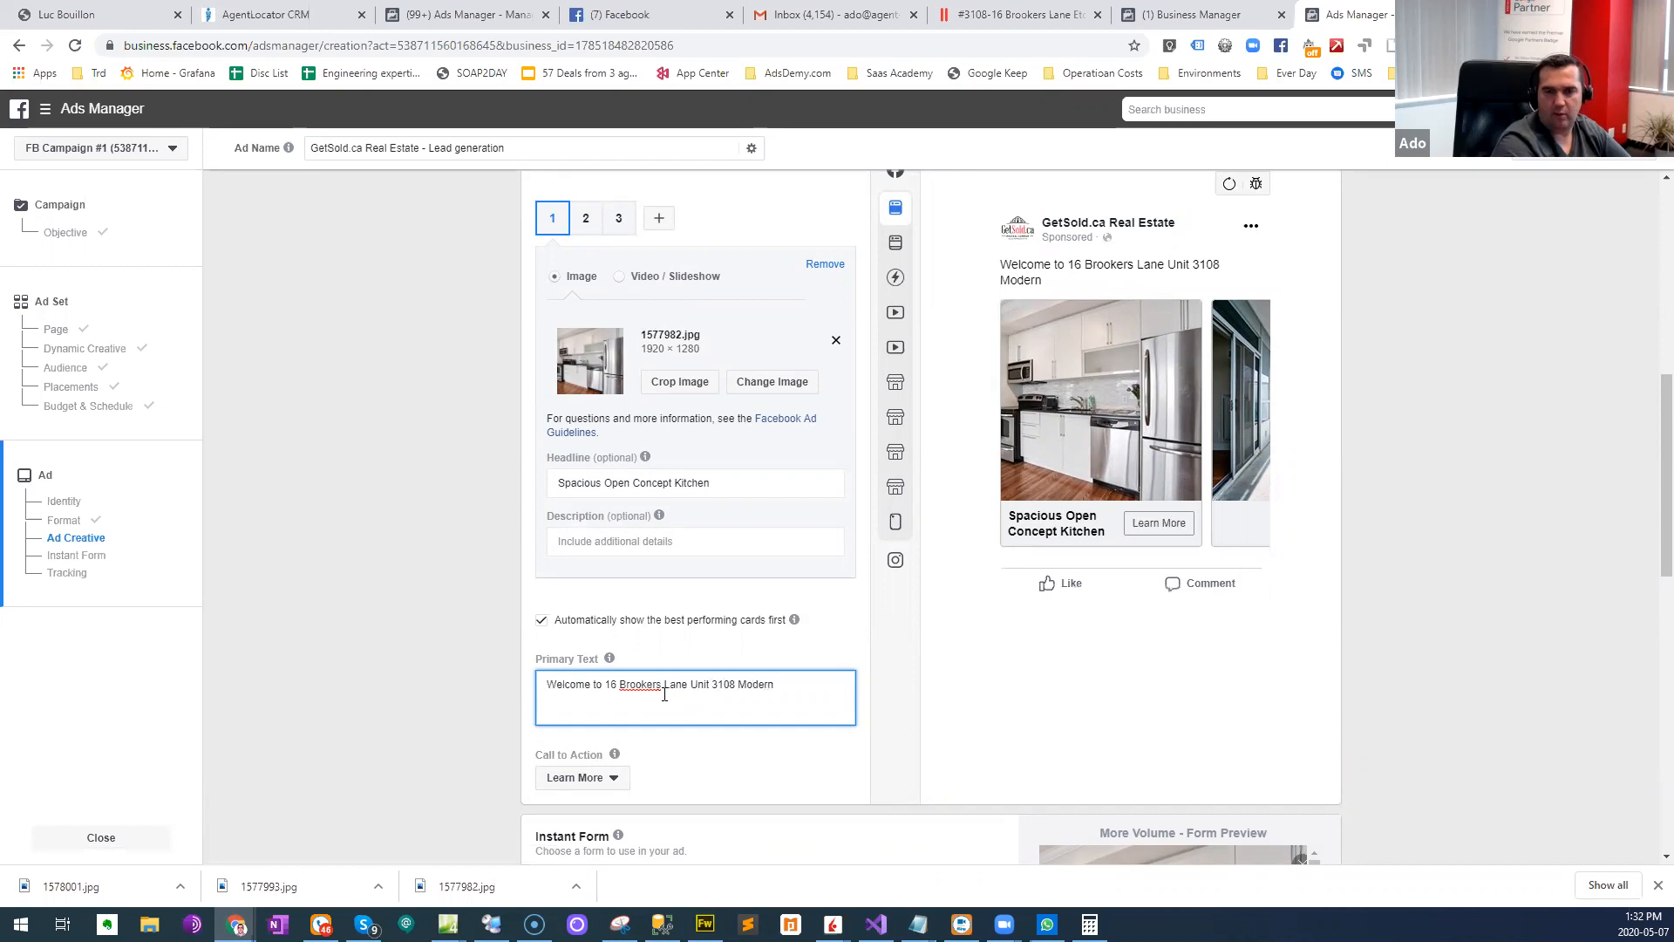
{"action": "type", "text": " Open C"}
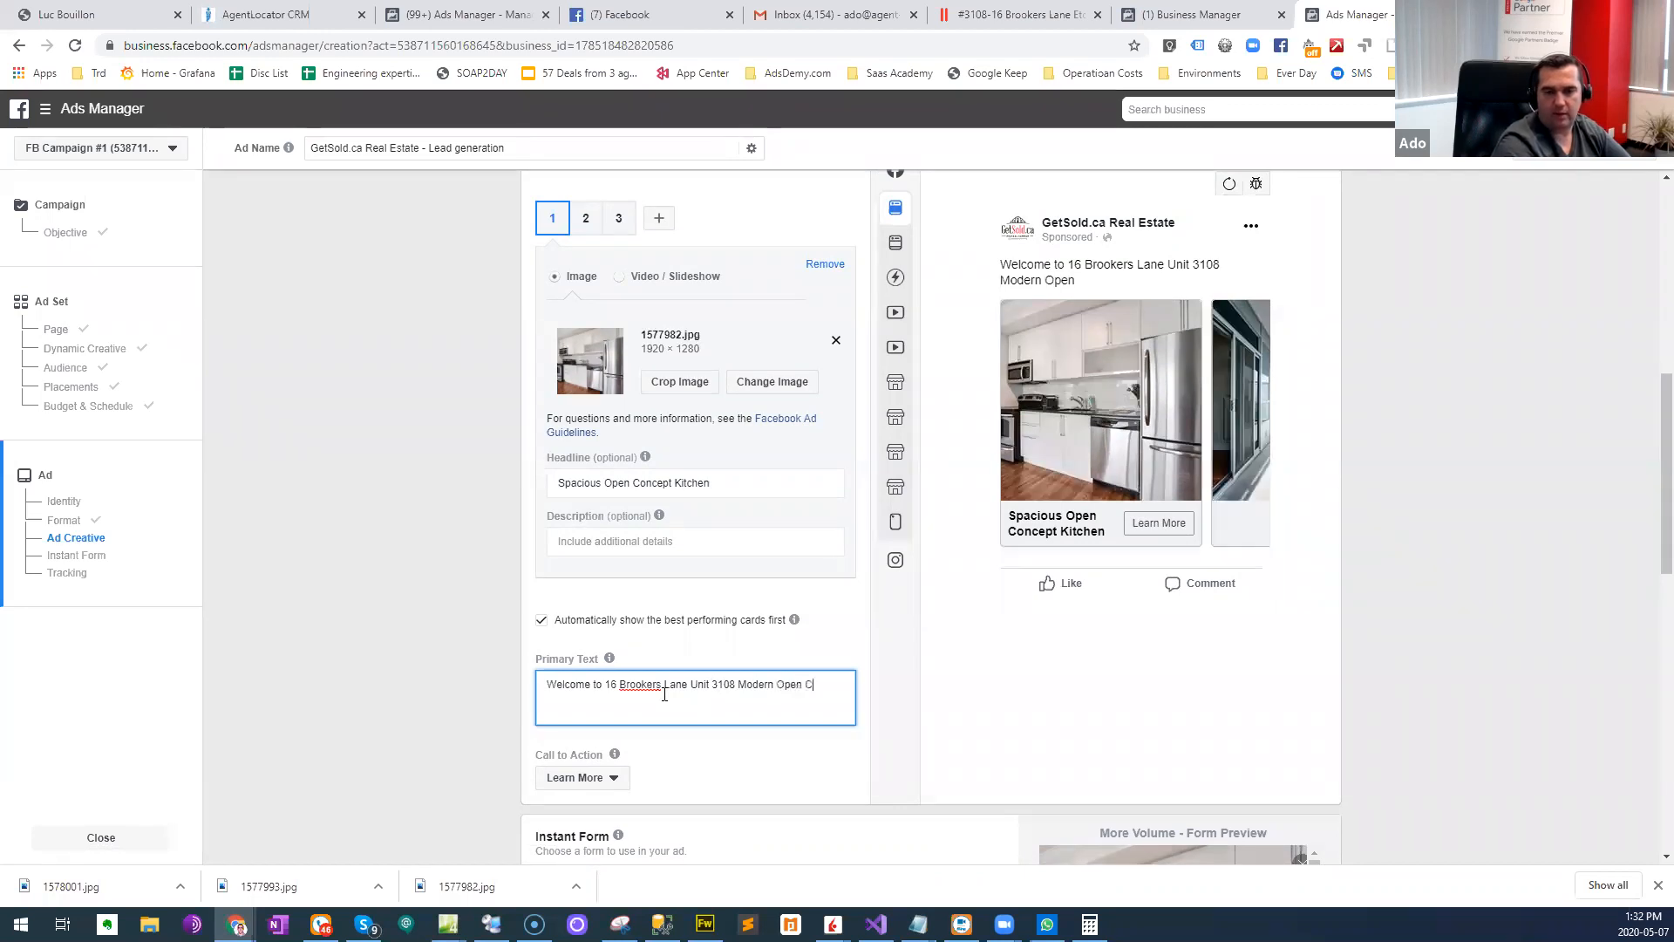
{"action": "type", "text": "oncept Kitchen,"}
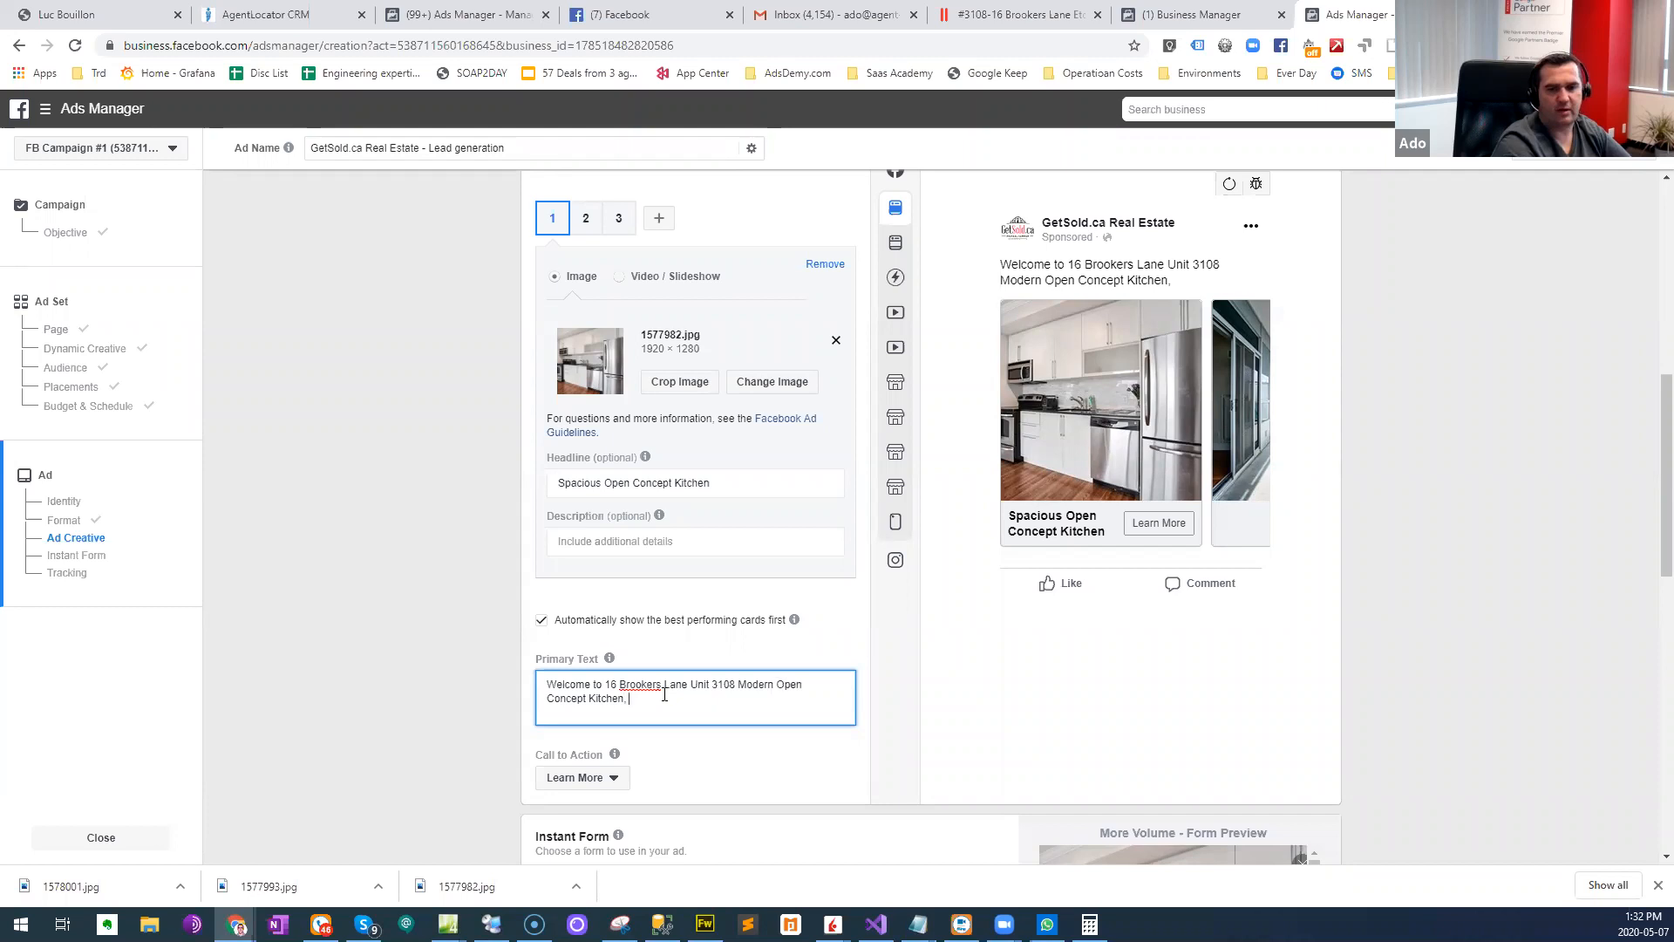
- Continue the primary text after the unit number with "Modern Open Concept Kitchen"
{"action": "key", "text": "BackSpace"}
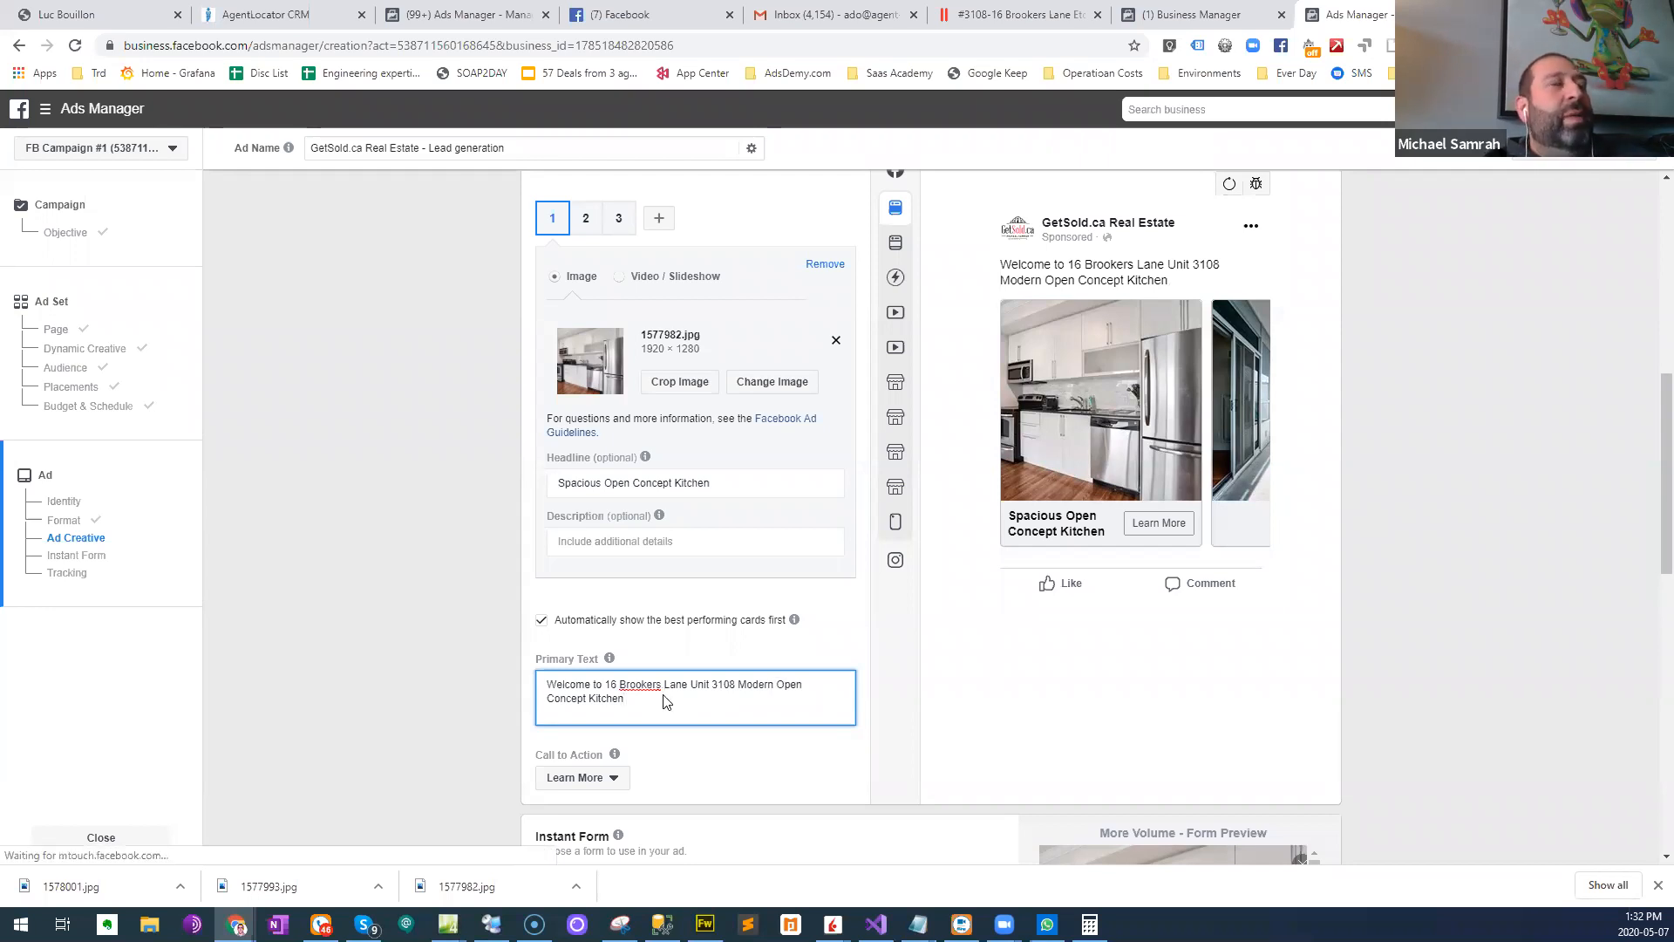
- Extend the primary text with ", Spacious condo with 2 car parking"
{"action": "type", "text": "cious condo with 2"}
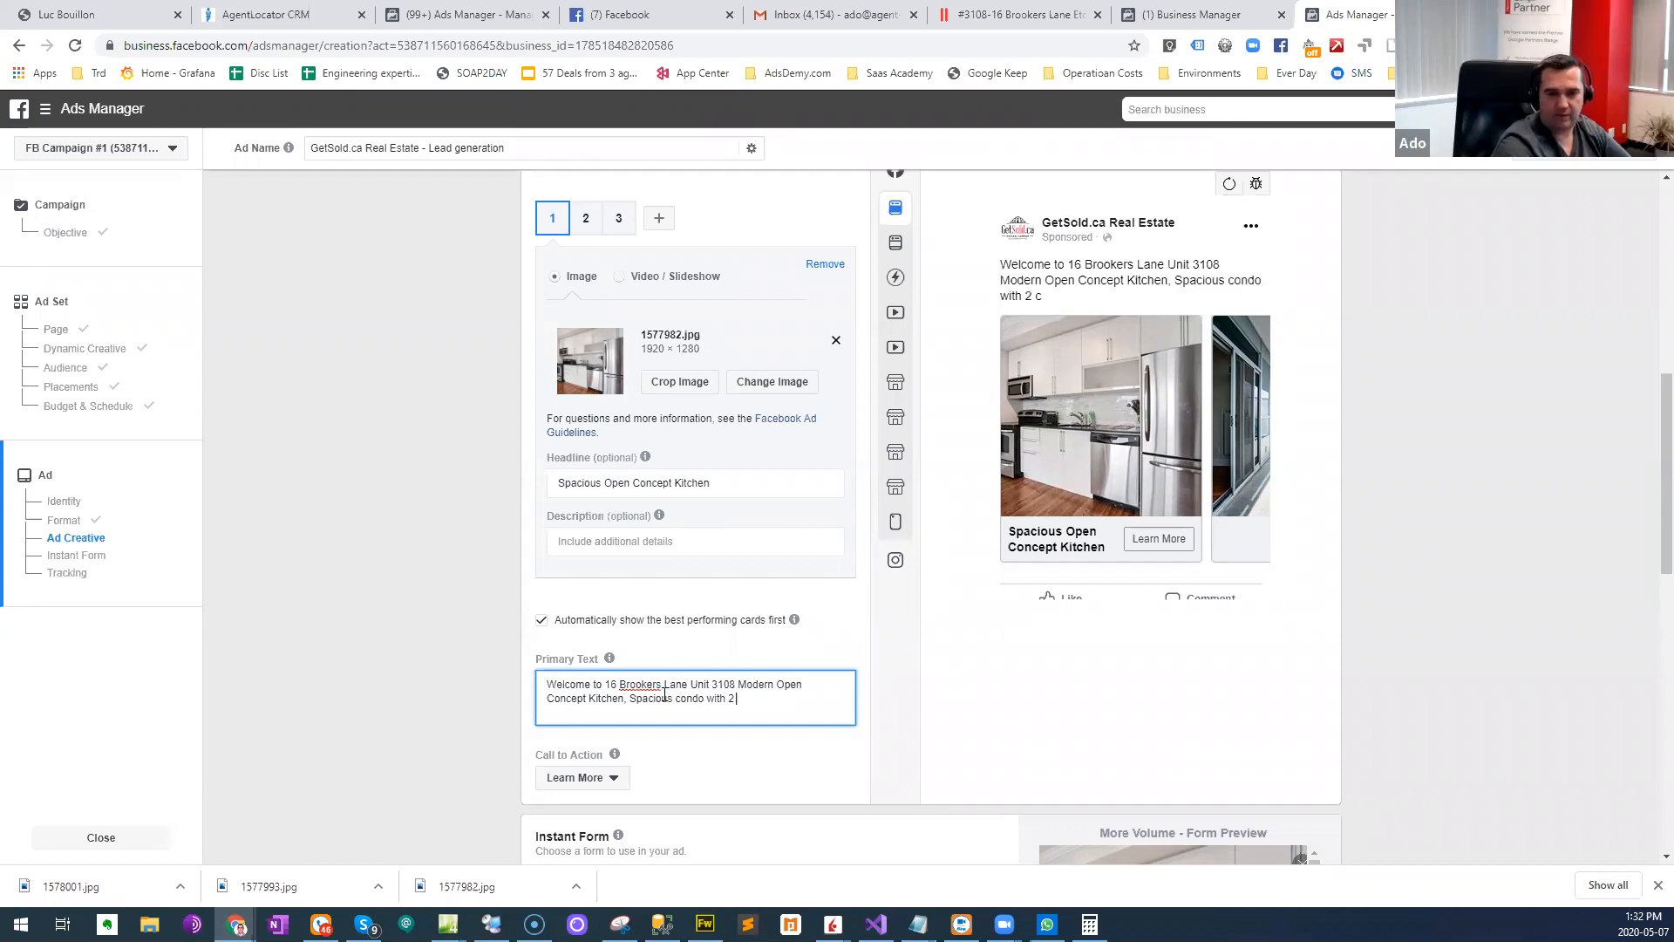
{"action": "type", "text": " car"}
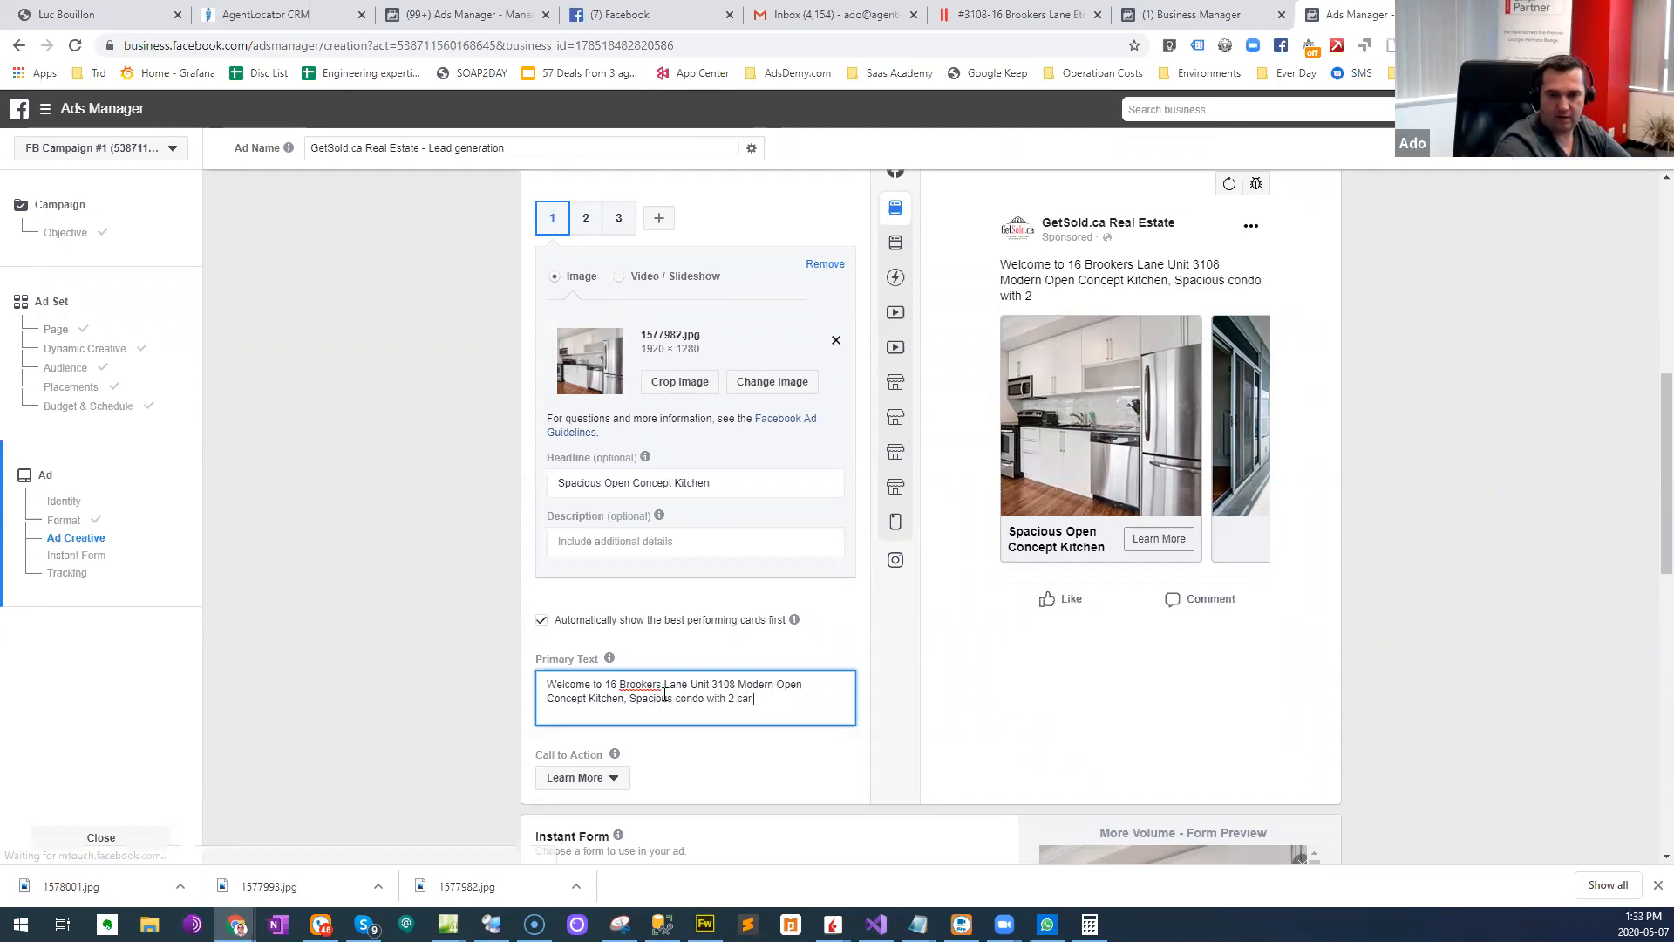
{"action": "type", "text": " parking"}
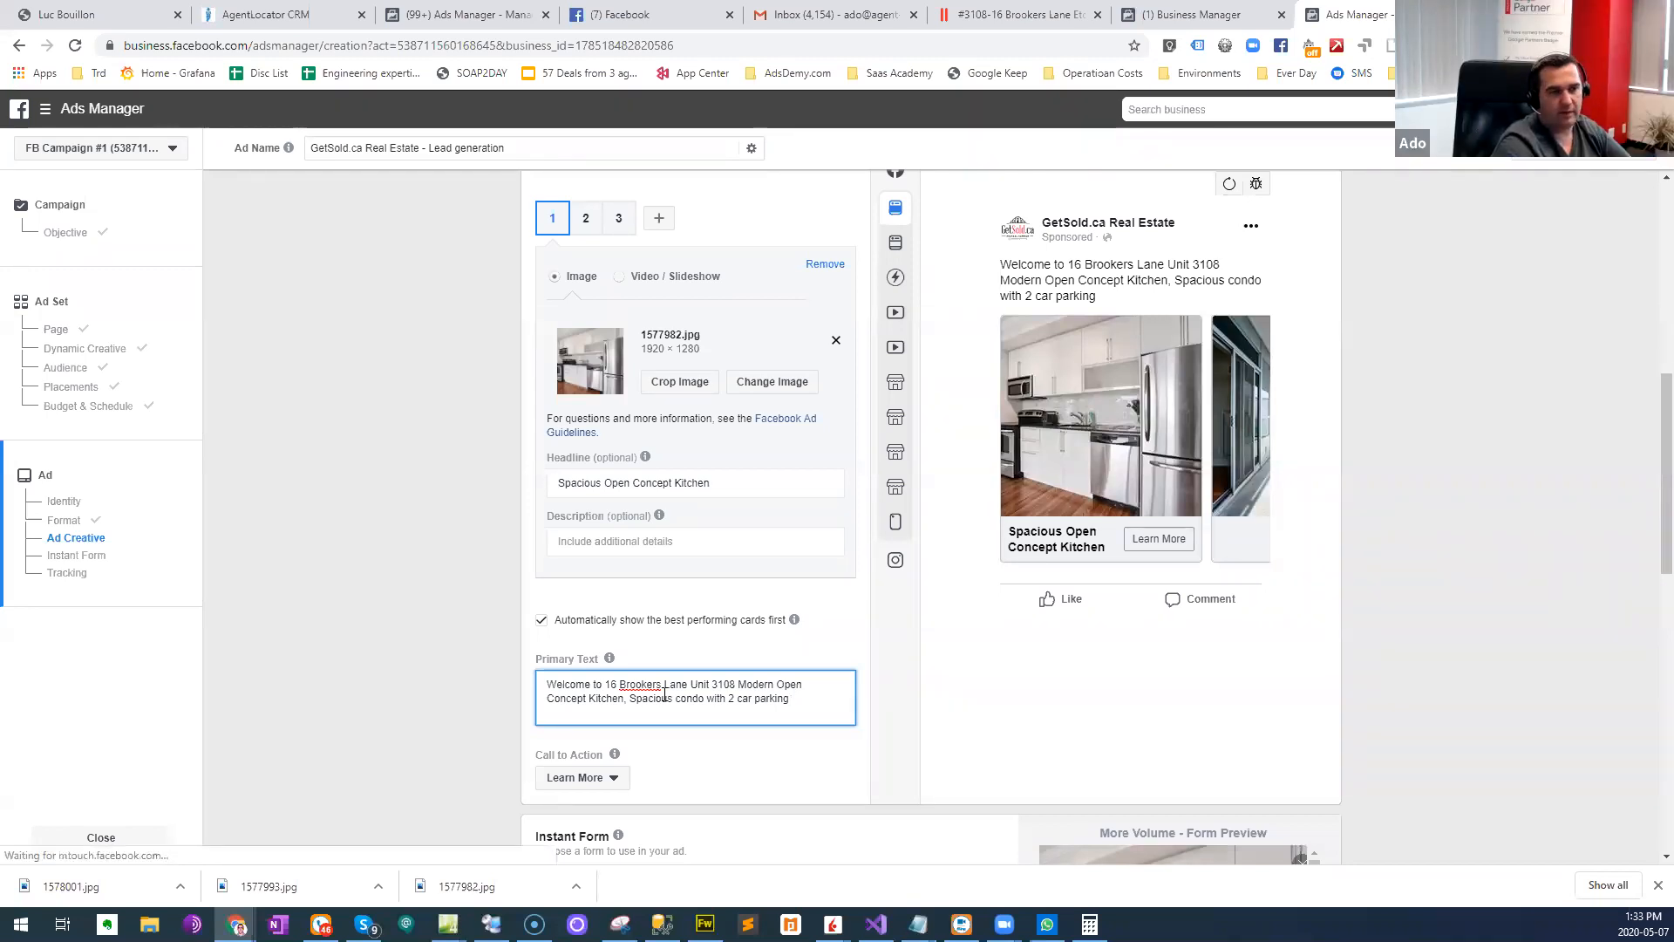
{"action": "type", "text": "  prefect for first time buyers, investirso"}
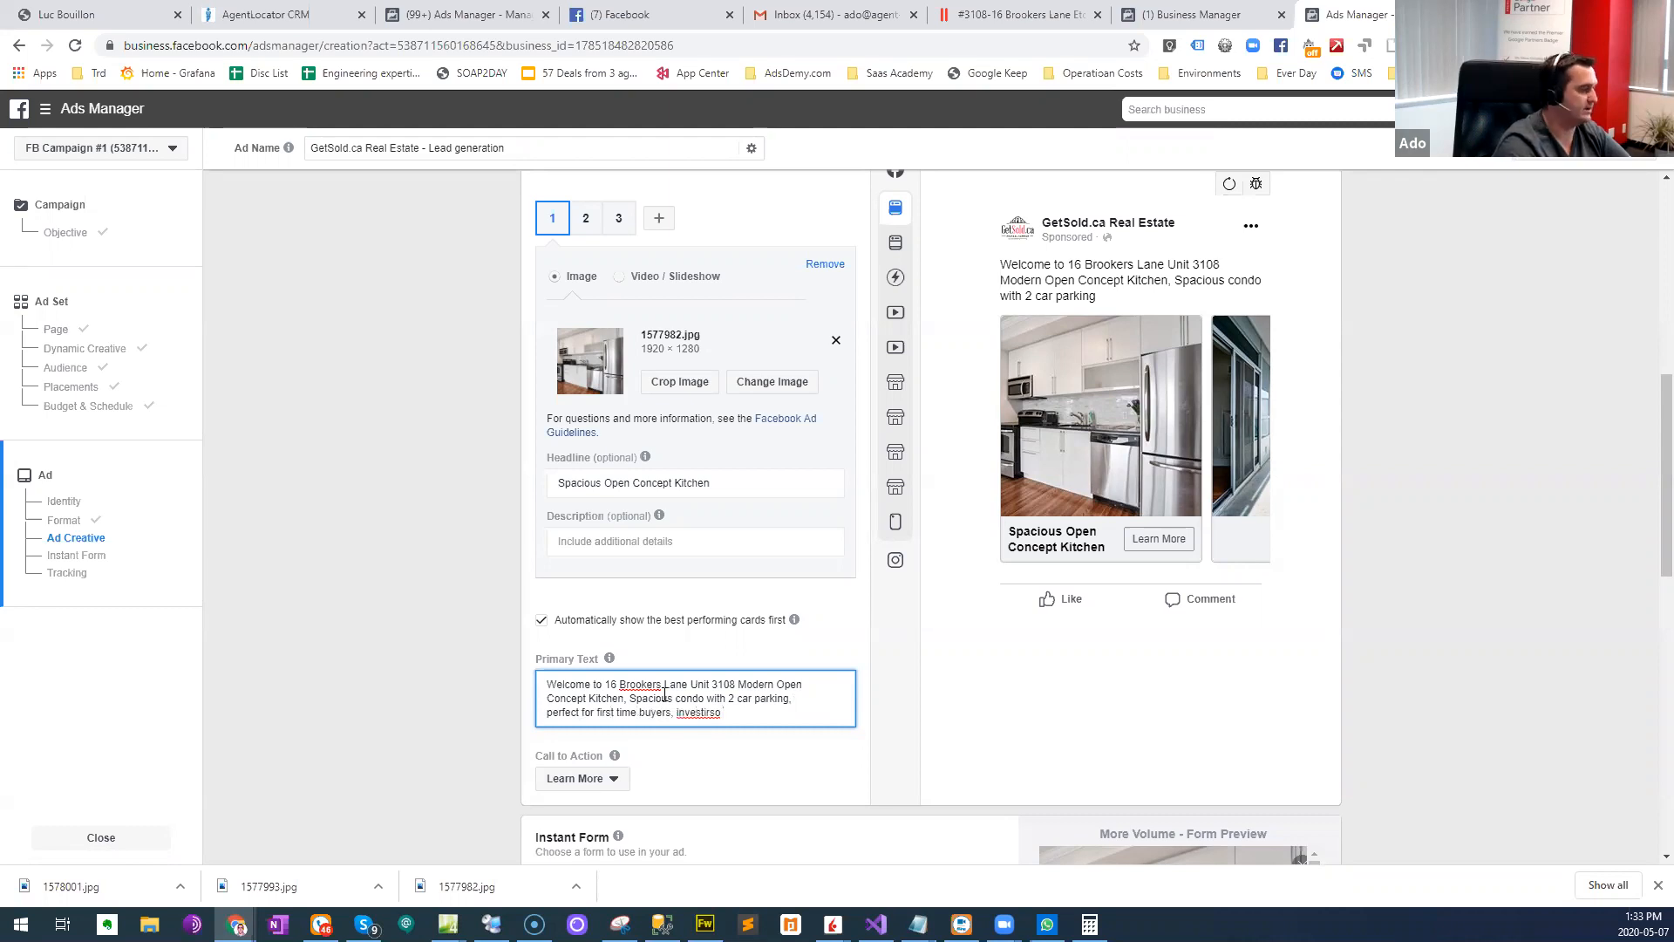
- Finish the primary text's sentence with ", perfect for first time buyers, investors or downsizers." and check the spelling suggestions for "downsizers"
{"action": "key", "text": "BackSpace"}
{"action": "key", "text": "BackSpace"}
{"action": "key", "text": "BackSpace"}
{"action": "key", "text": "BackSpace"}
{"action": "key", "text": "BackSpace"}
{"action": "key", "text": "BackSpace"}
{"action": "type", "text": "tors or downs"}
{"action": "type", "text": "izei"}
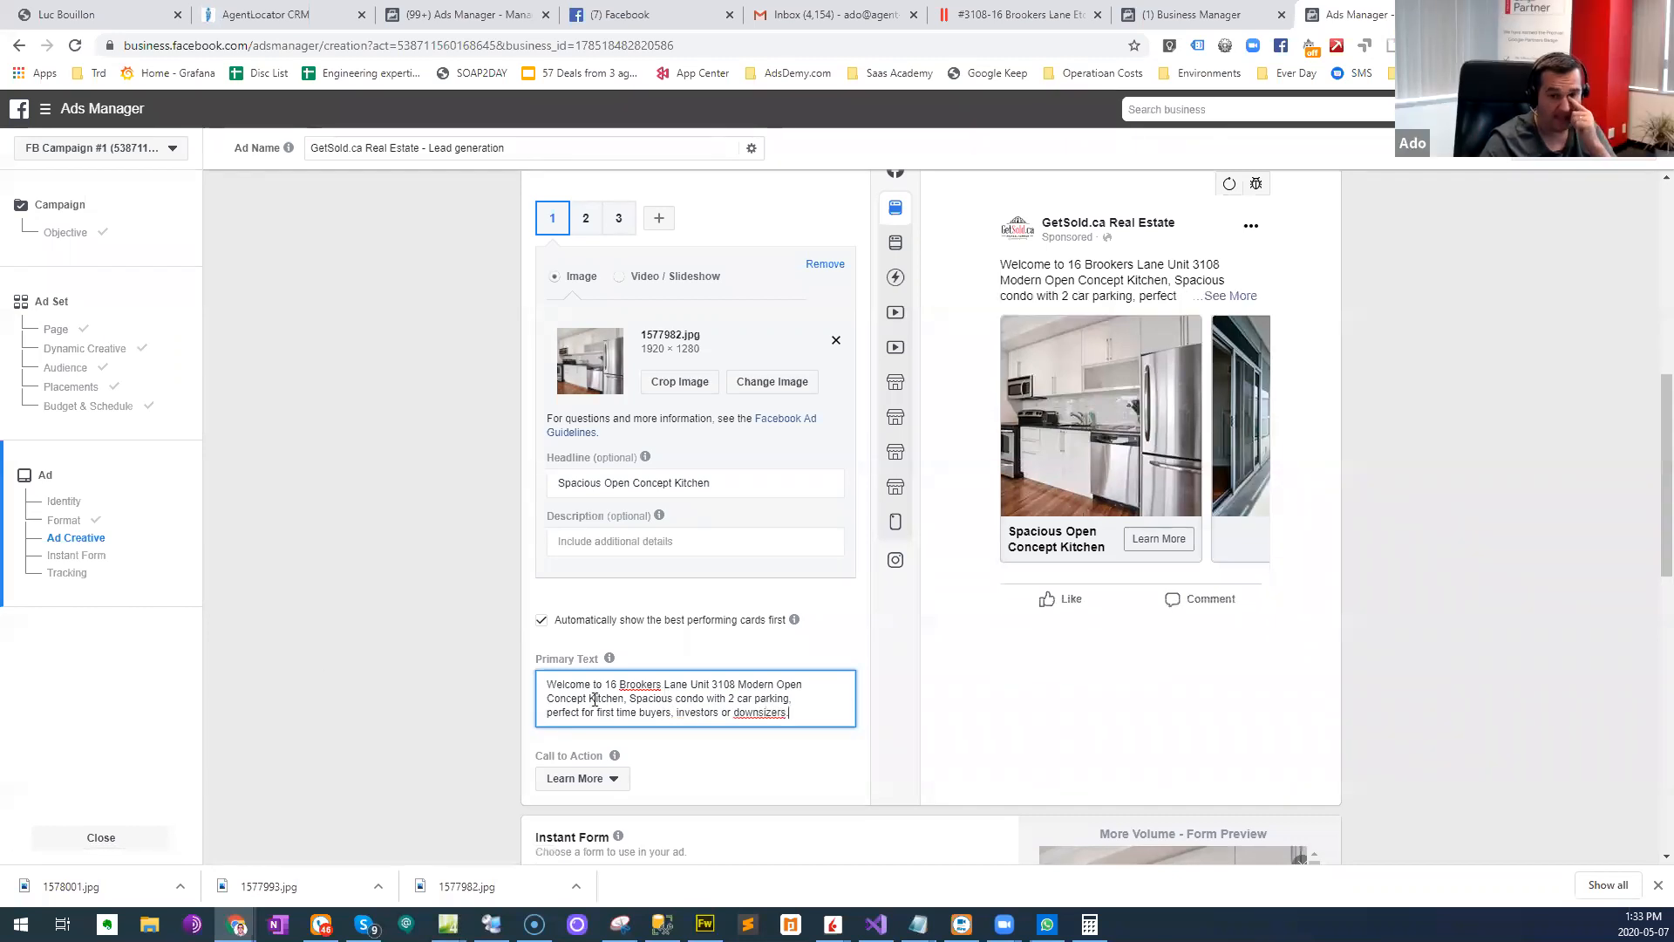
{"action": "right_click", "coordinate": [771, 713]}
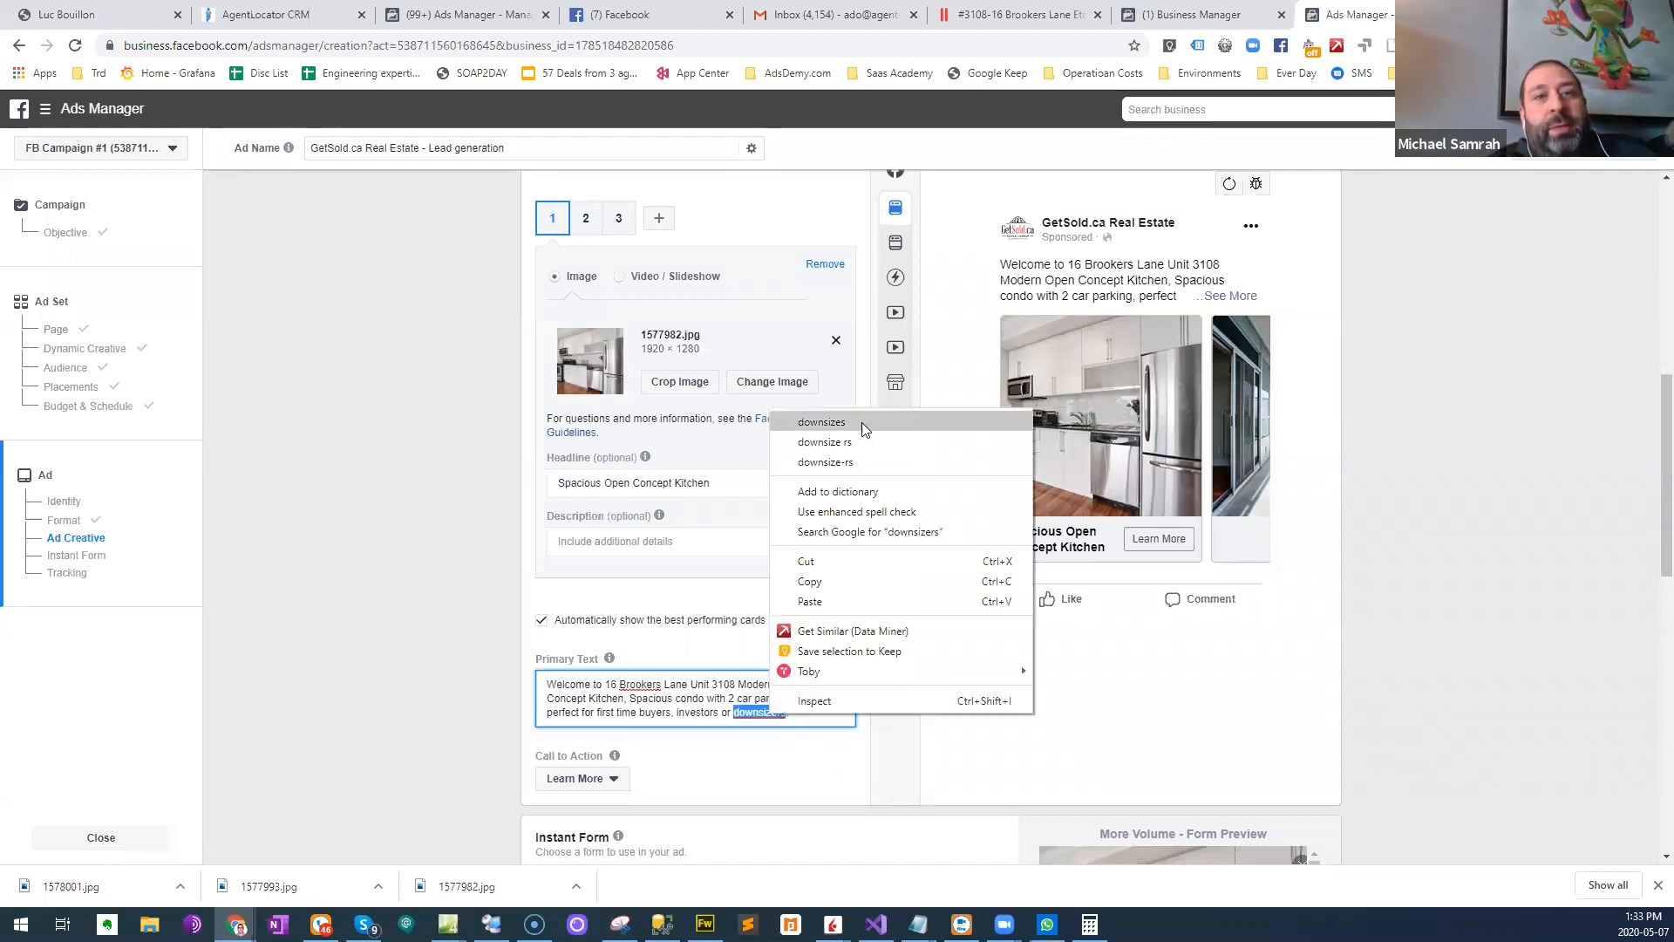
{"action": "left_click", "coordinate": [700, 698]}
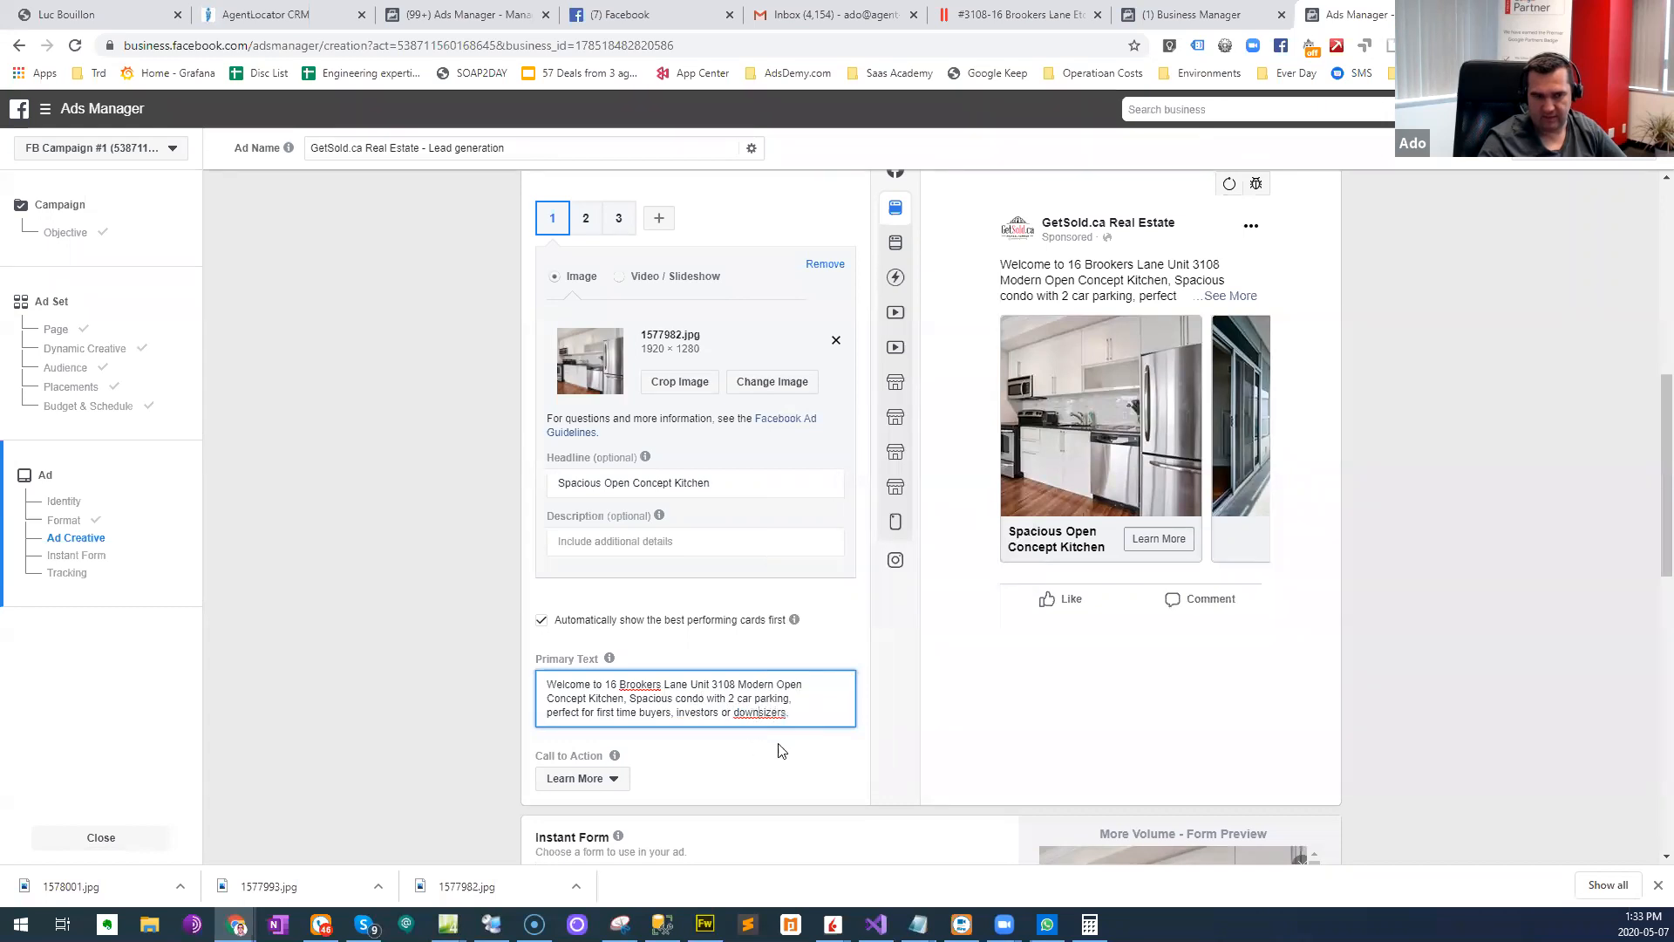
- Give the second carousel card the headline "Beautiful Views"
{"action": "scroll", "coordinate": [795, 712], "scroll_direction": "down", "scroll_amount": 1}
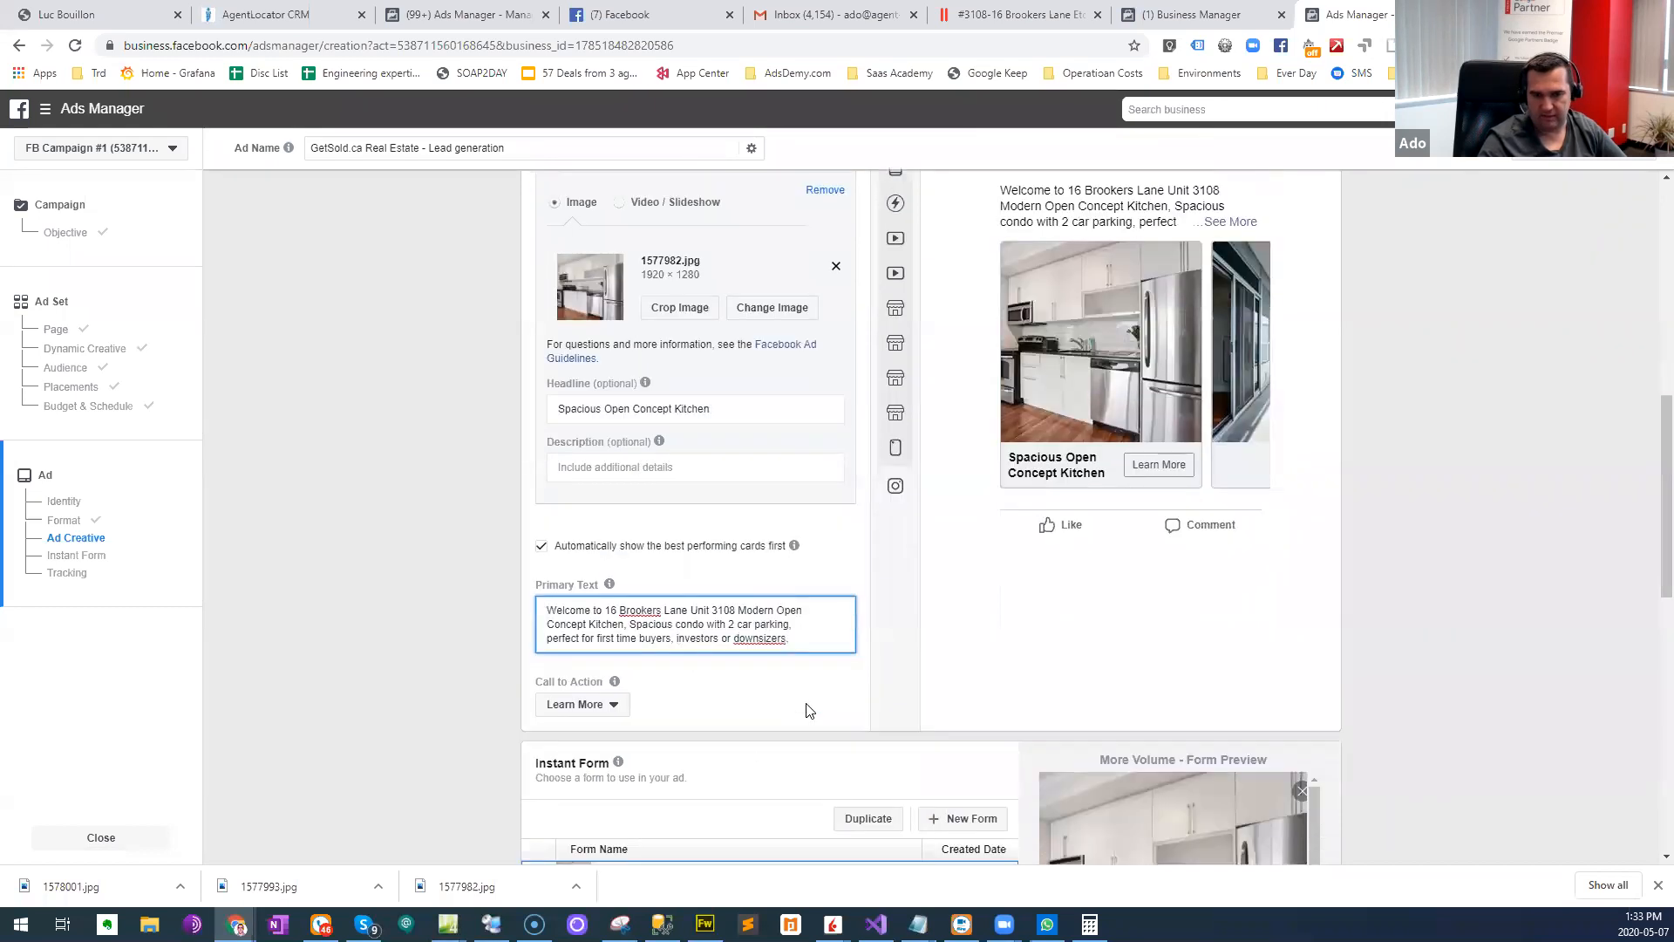
{"action": "scroll", "coordinate": [820, 702], "scroll_direction": "up", "scroll_amount": 2}
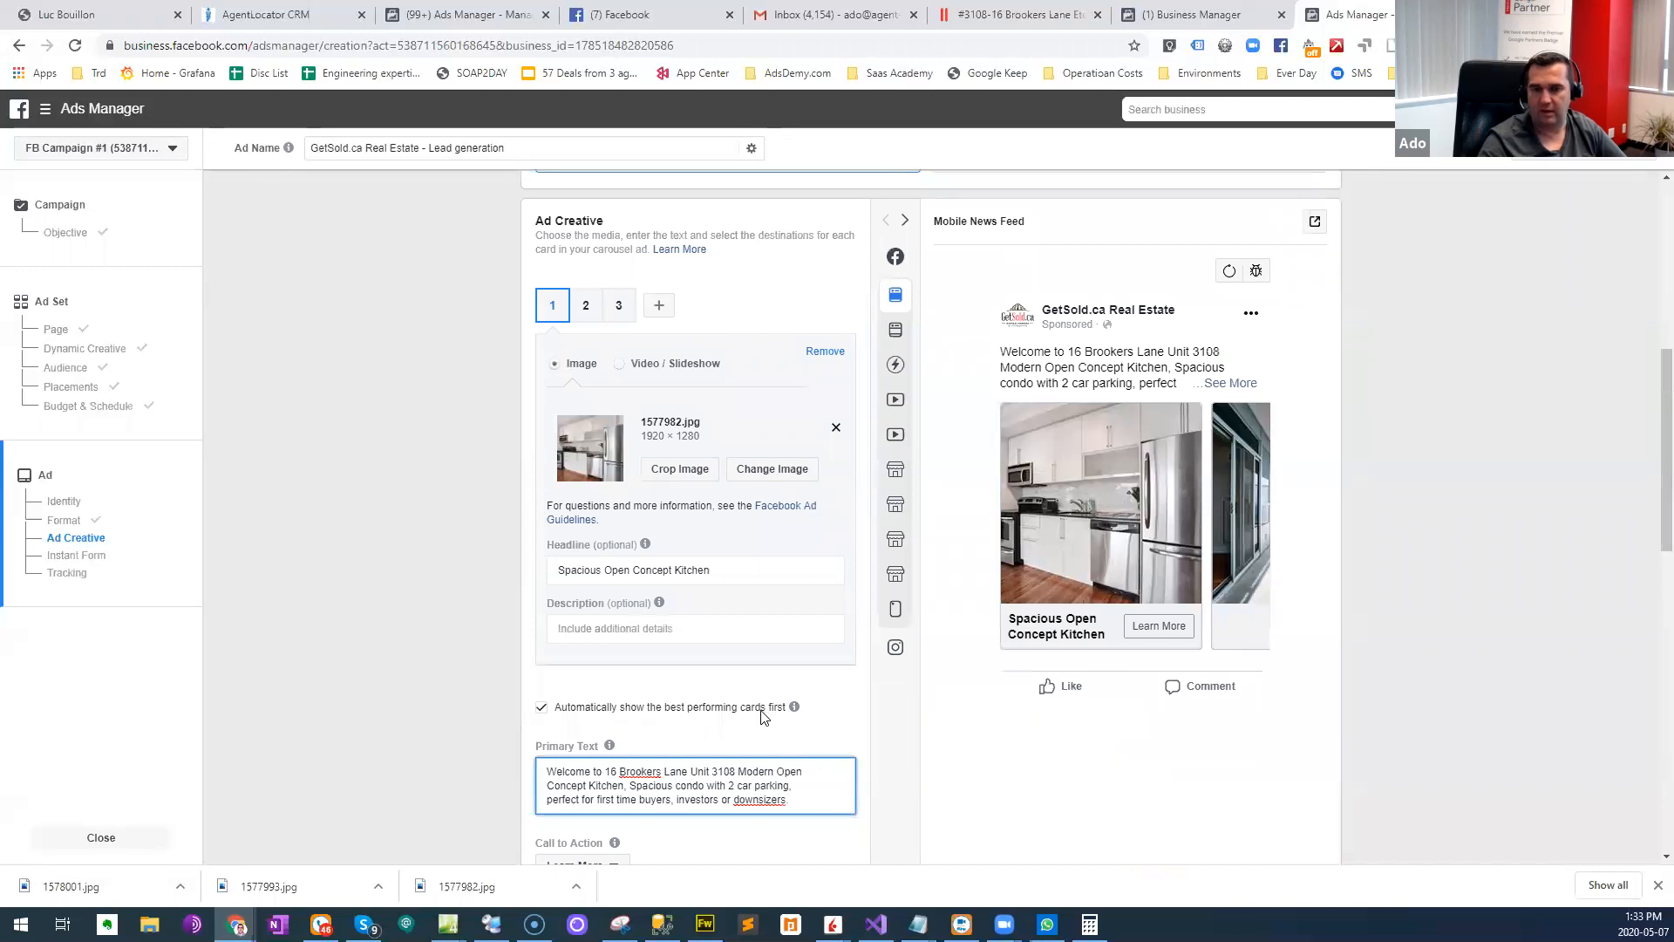
{"action": "left_click", "coordinate": [587, 309]}
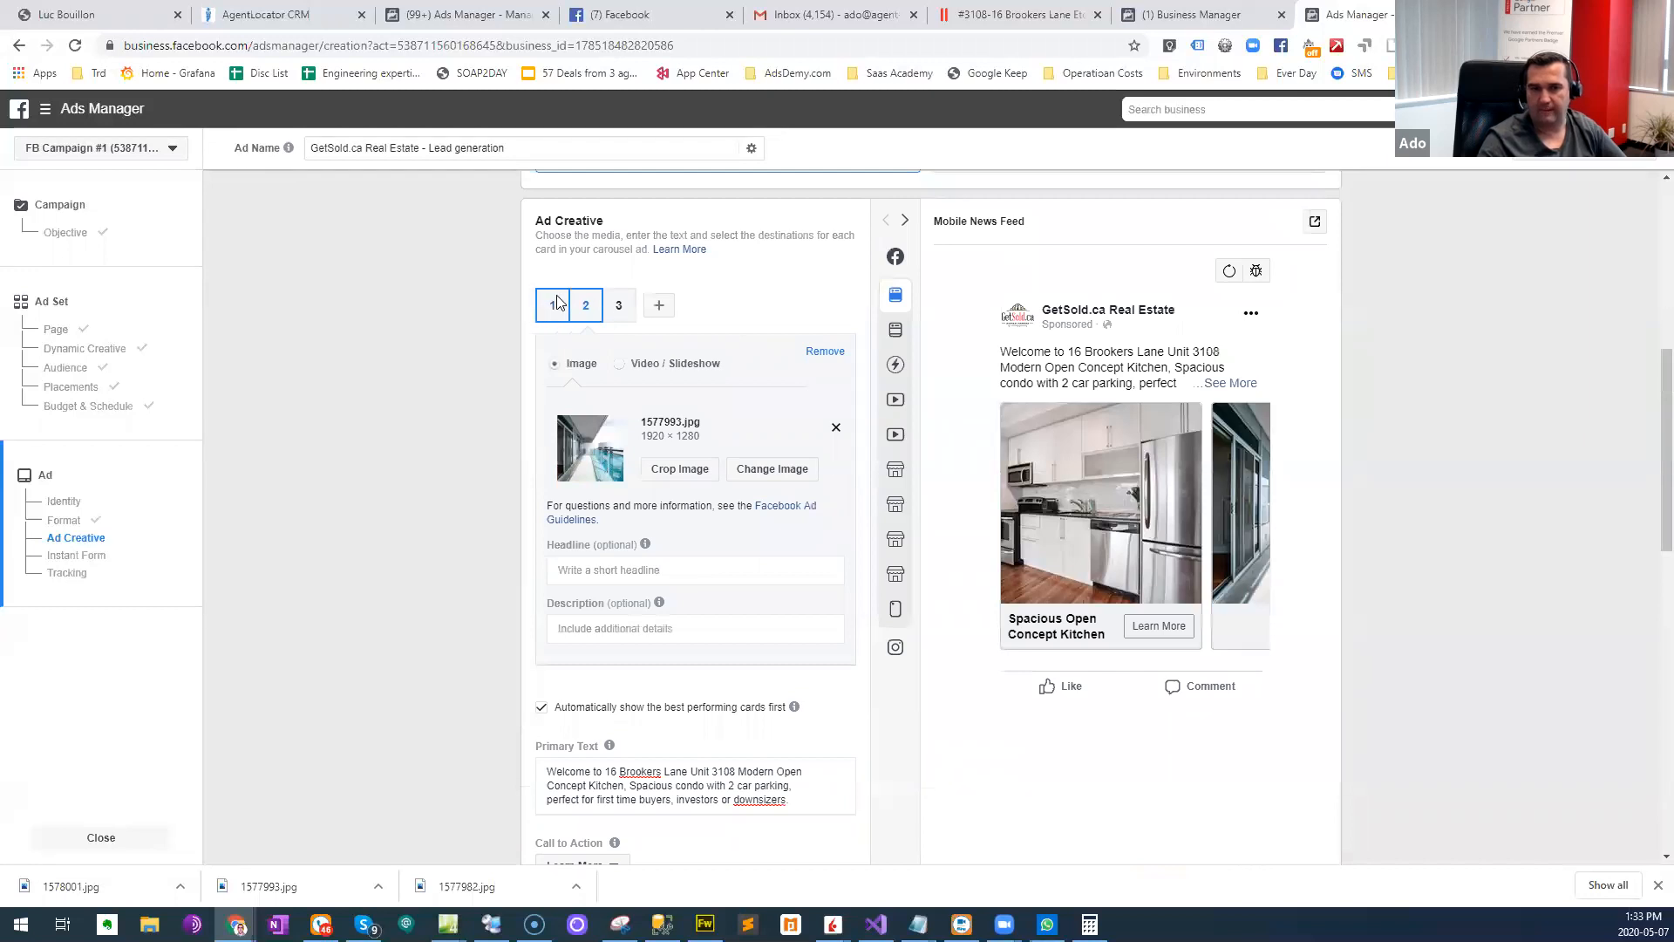
{"action": "left_click", "coordinate": [603, 568]}
{"action": "type", "text": "Beautiful Views"}
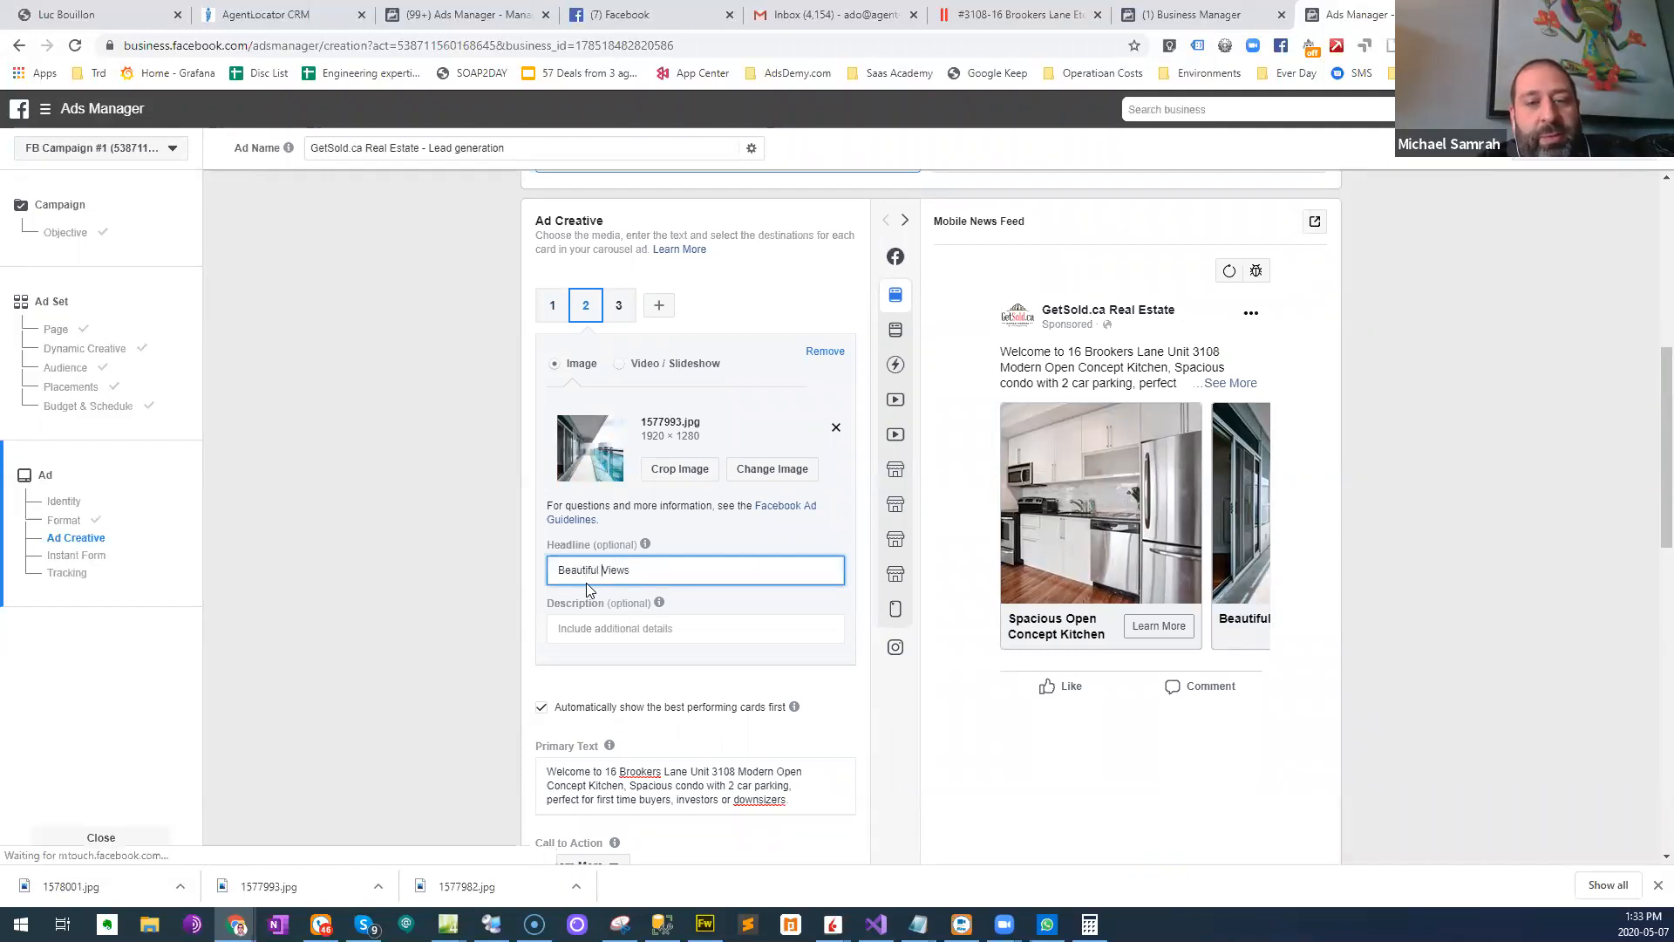
- Insert "Southwest" before "Views" in the second card's headline
{"action": "key", "text": "ctrl+Left"}
{"action": "type", "text": "Woth Sout"}
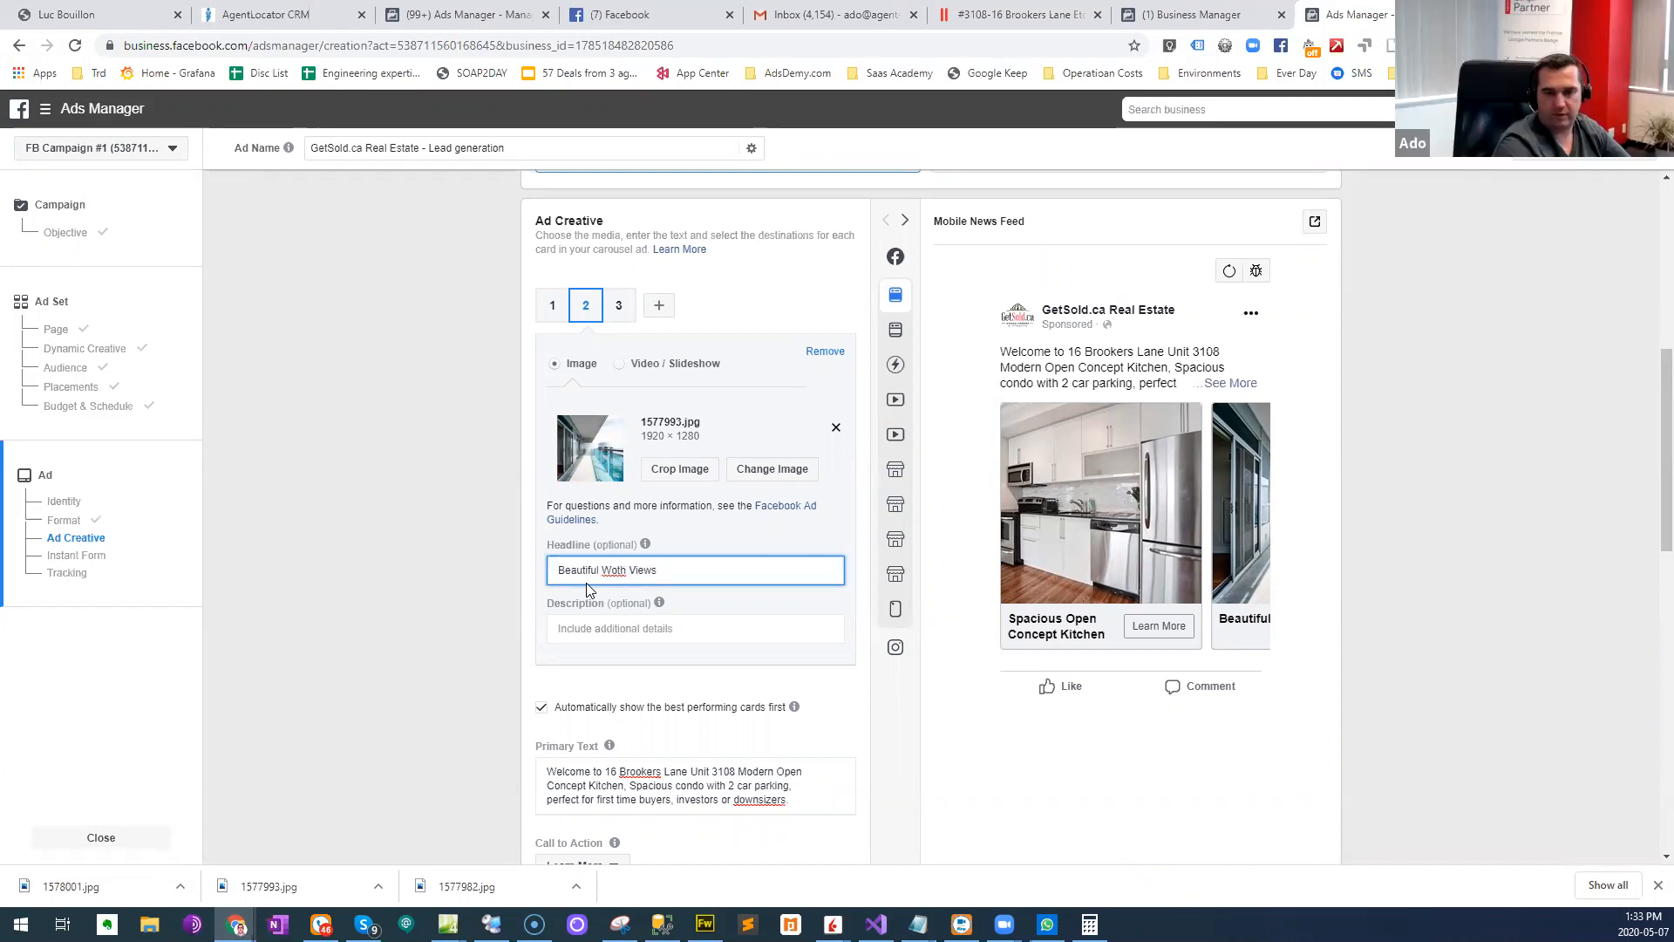
{"action": "key", "text": "BackSpace"}
{"action": "key", "text": "BackSpace"}
{"action": "key", "text": "BackSpace"}
{"action": "key", "text": "BackSpace"}
{"action": "key", "text": "BackSpace"}
{"action": "key", "text": "BackSpace"}
{"action": "key", "text": "BackSpace"}
{"action": "key", "text": "BackSpace"}
{"action": "key", "text": "BackSpace"}
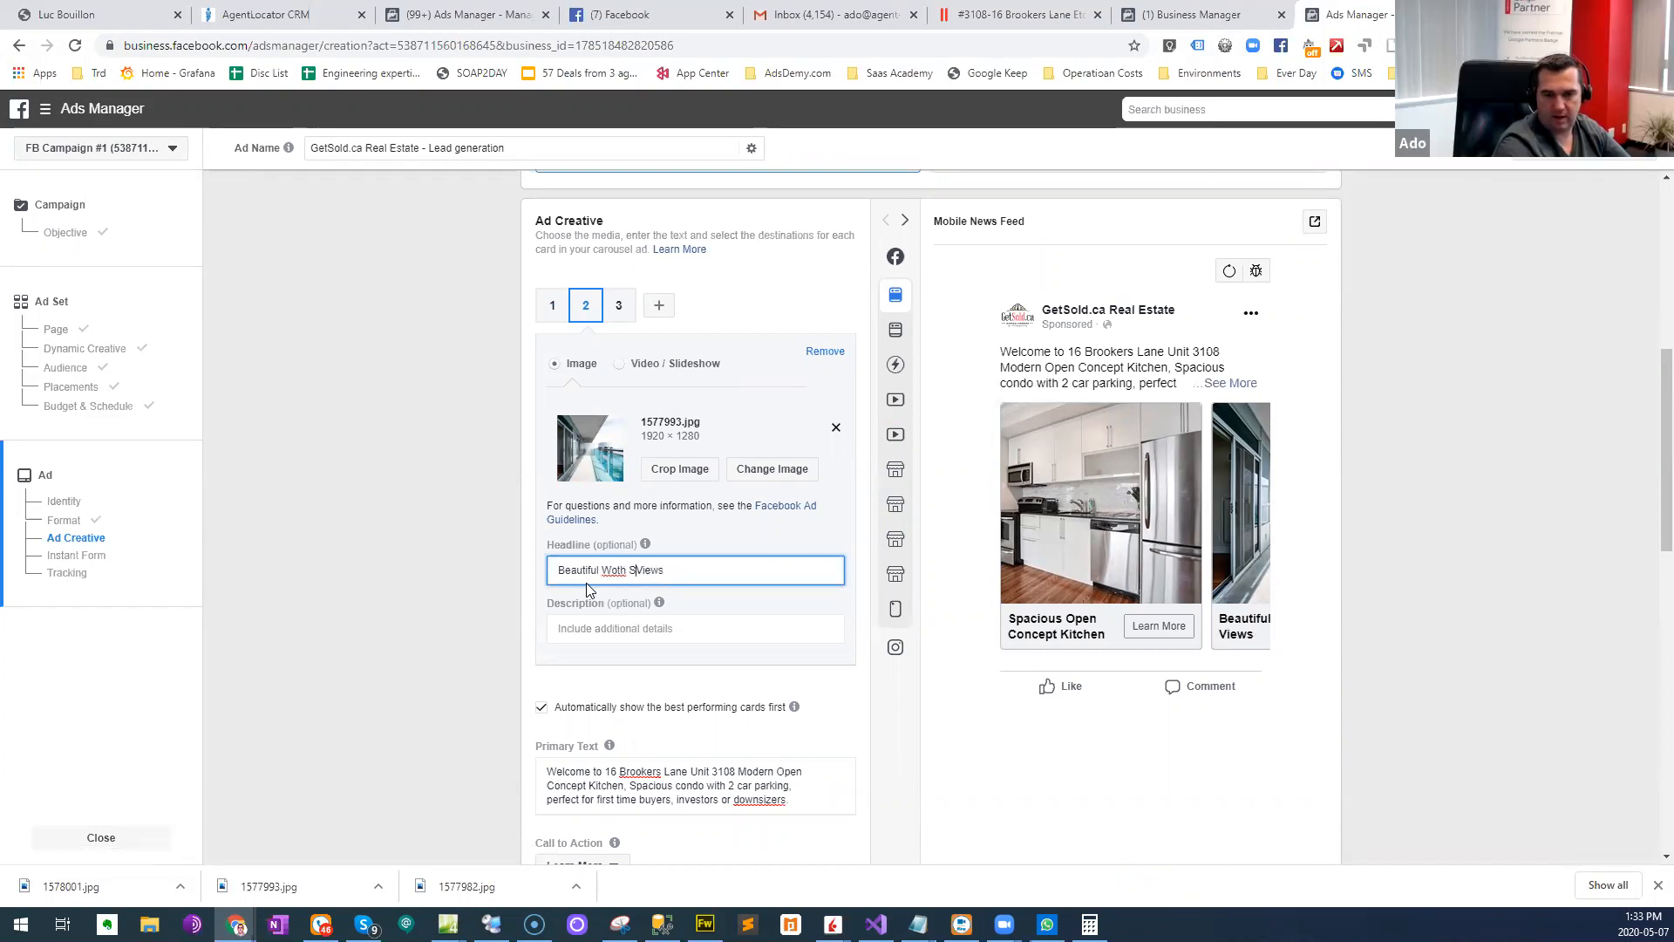
{"action": "type", "text": "Southwe"}
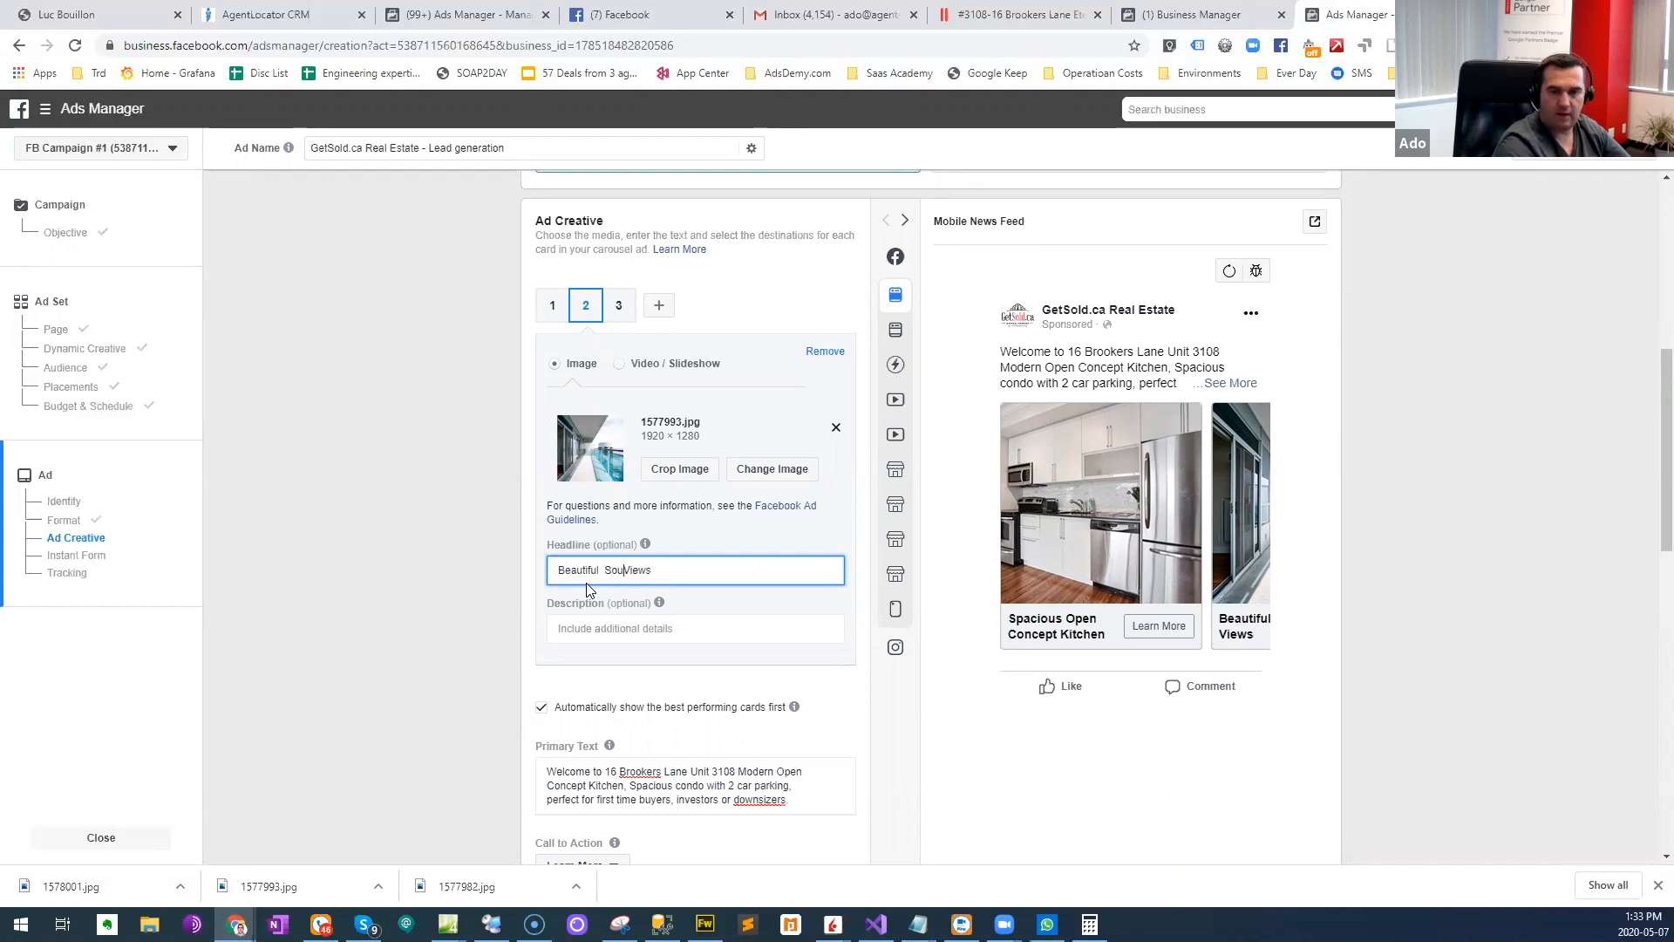
{"action": "type", "text": "st"}
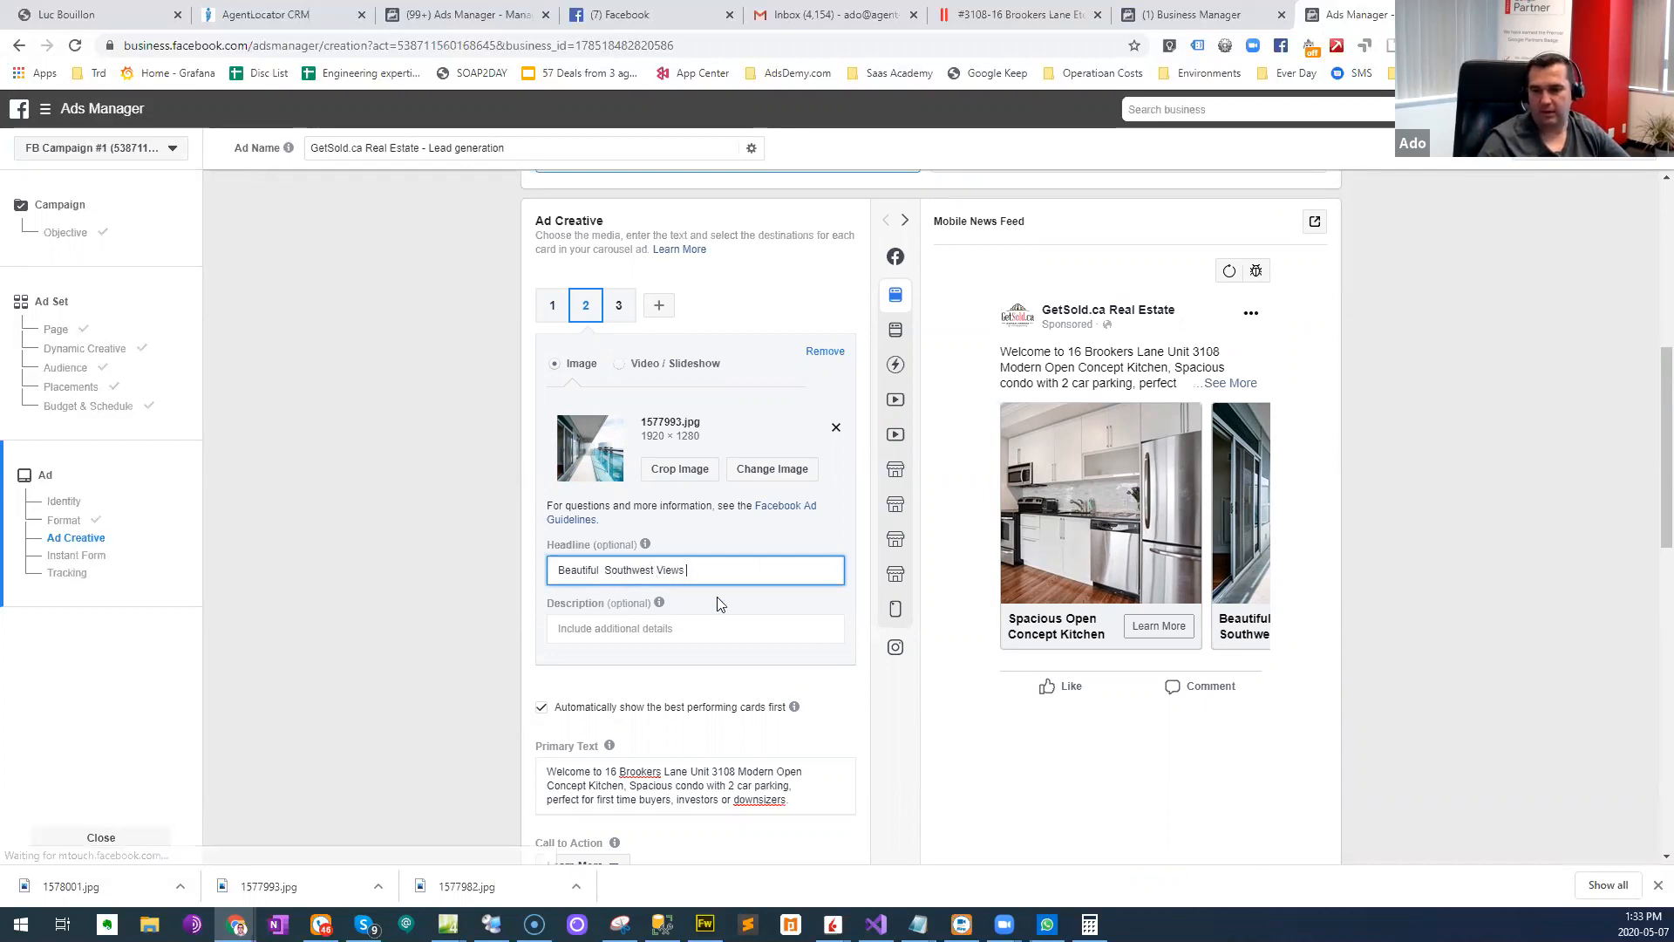
{"action": "left_click", "coordinate": [1138, 558]}
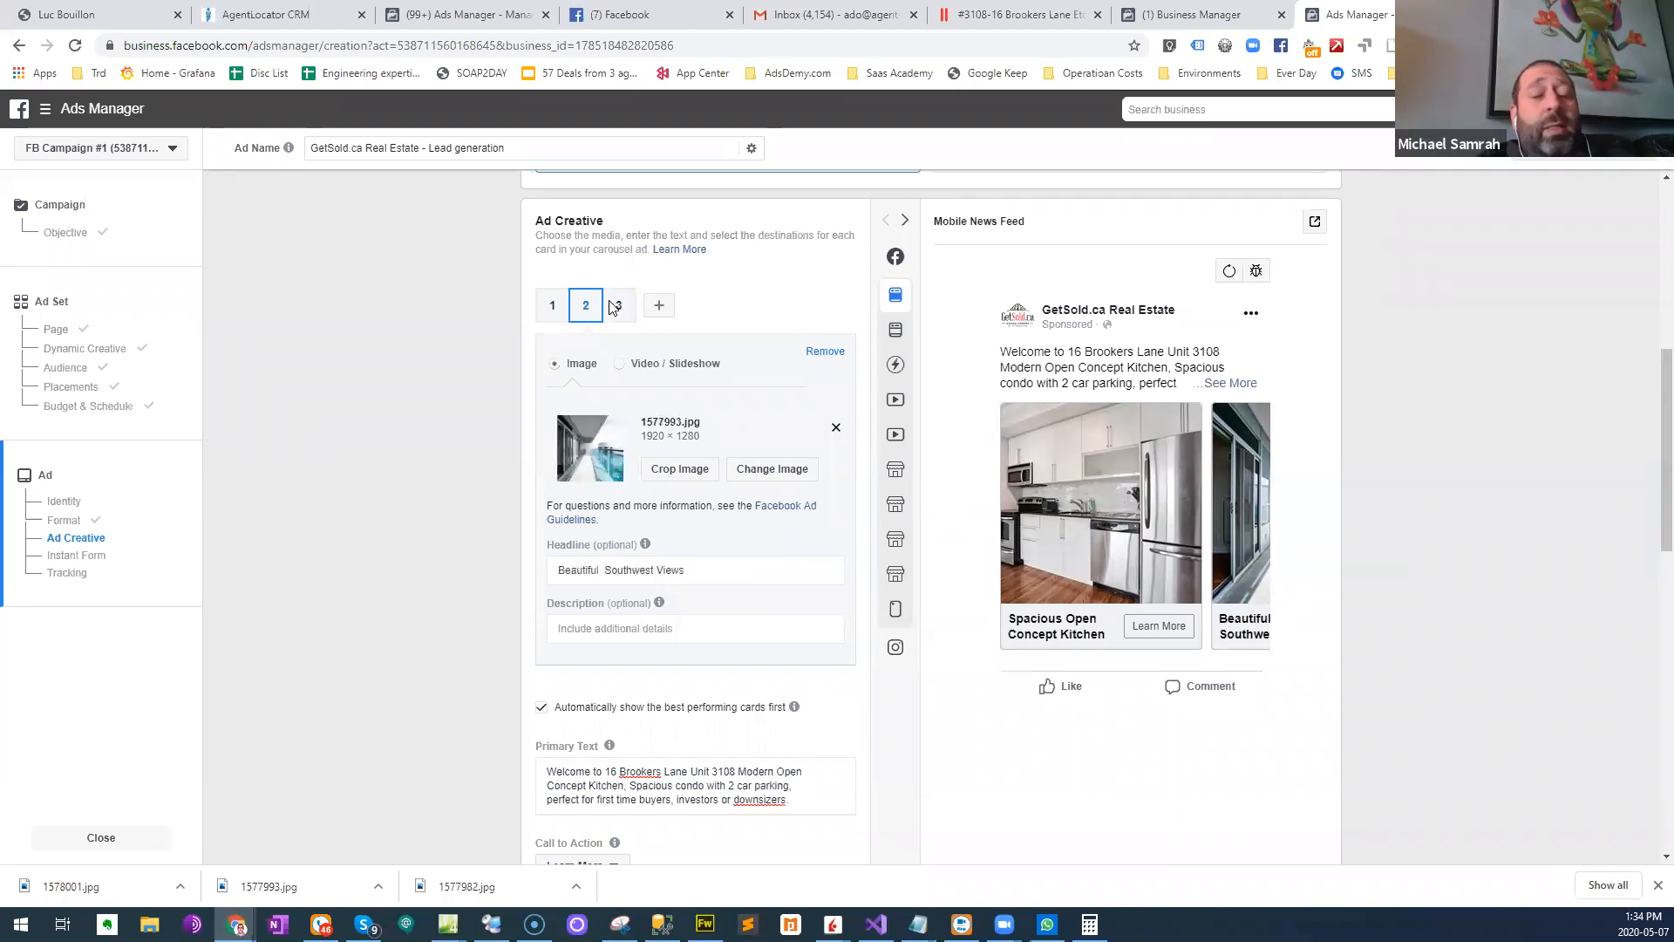
- Set the third carousel card's headline to "Enjoy swimming and relaxing at the pool"
{"action": "mouse_move", "coordinate": [600, 608]}
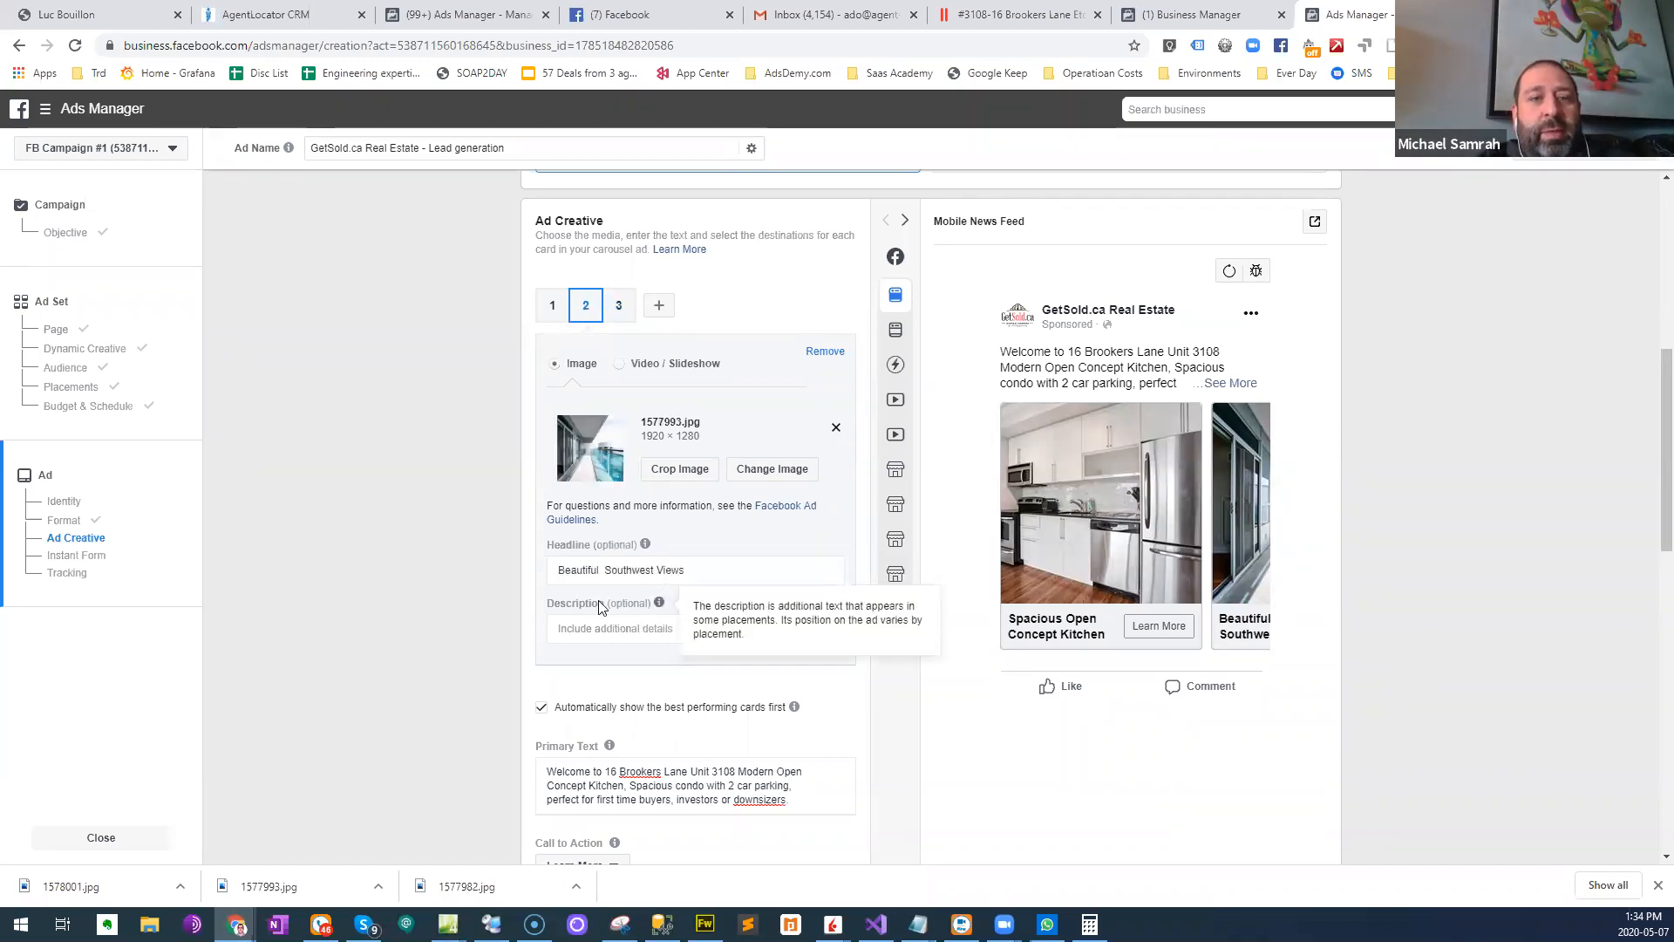
{"action": "mouse_move", "coordinate": [563, 743]}
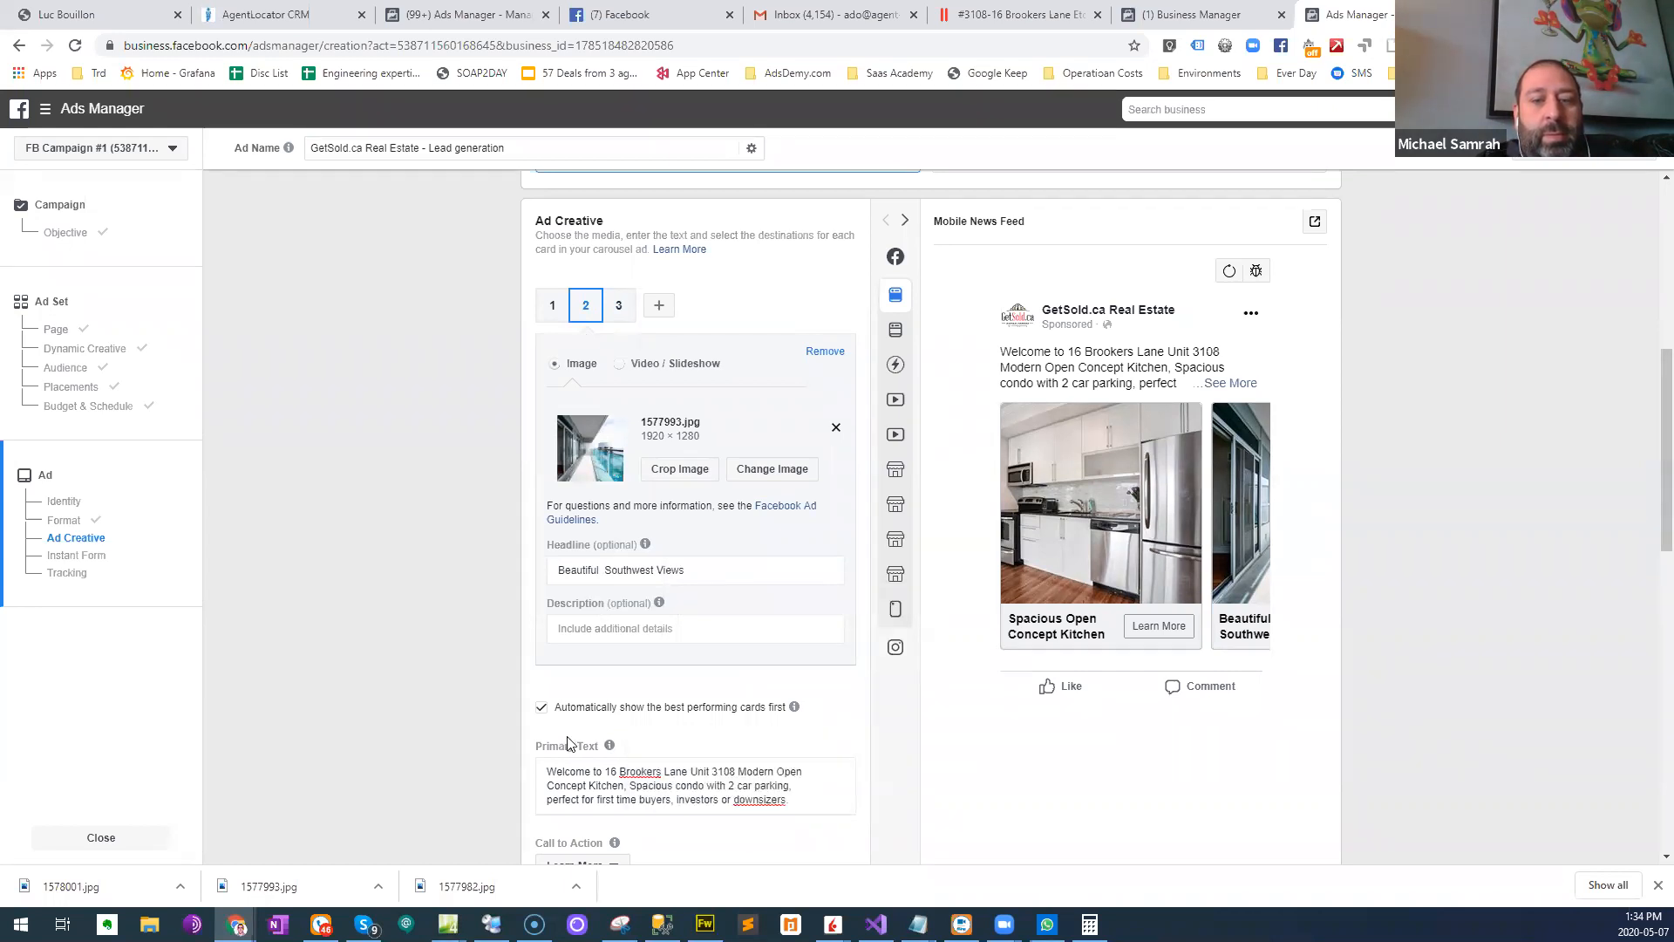
{"action": "left_click", "coordinate": [635, 306]}
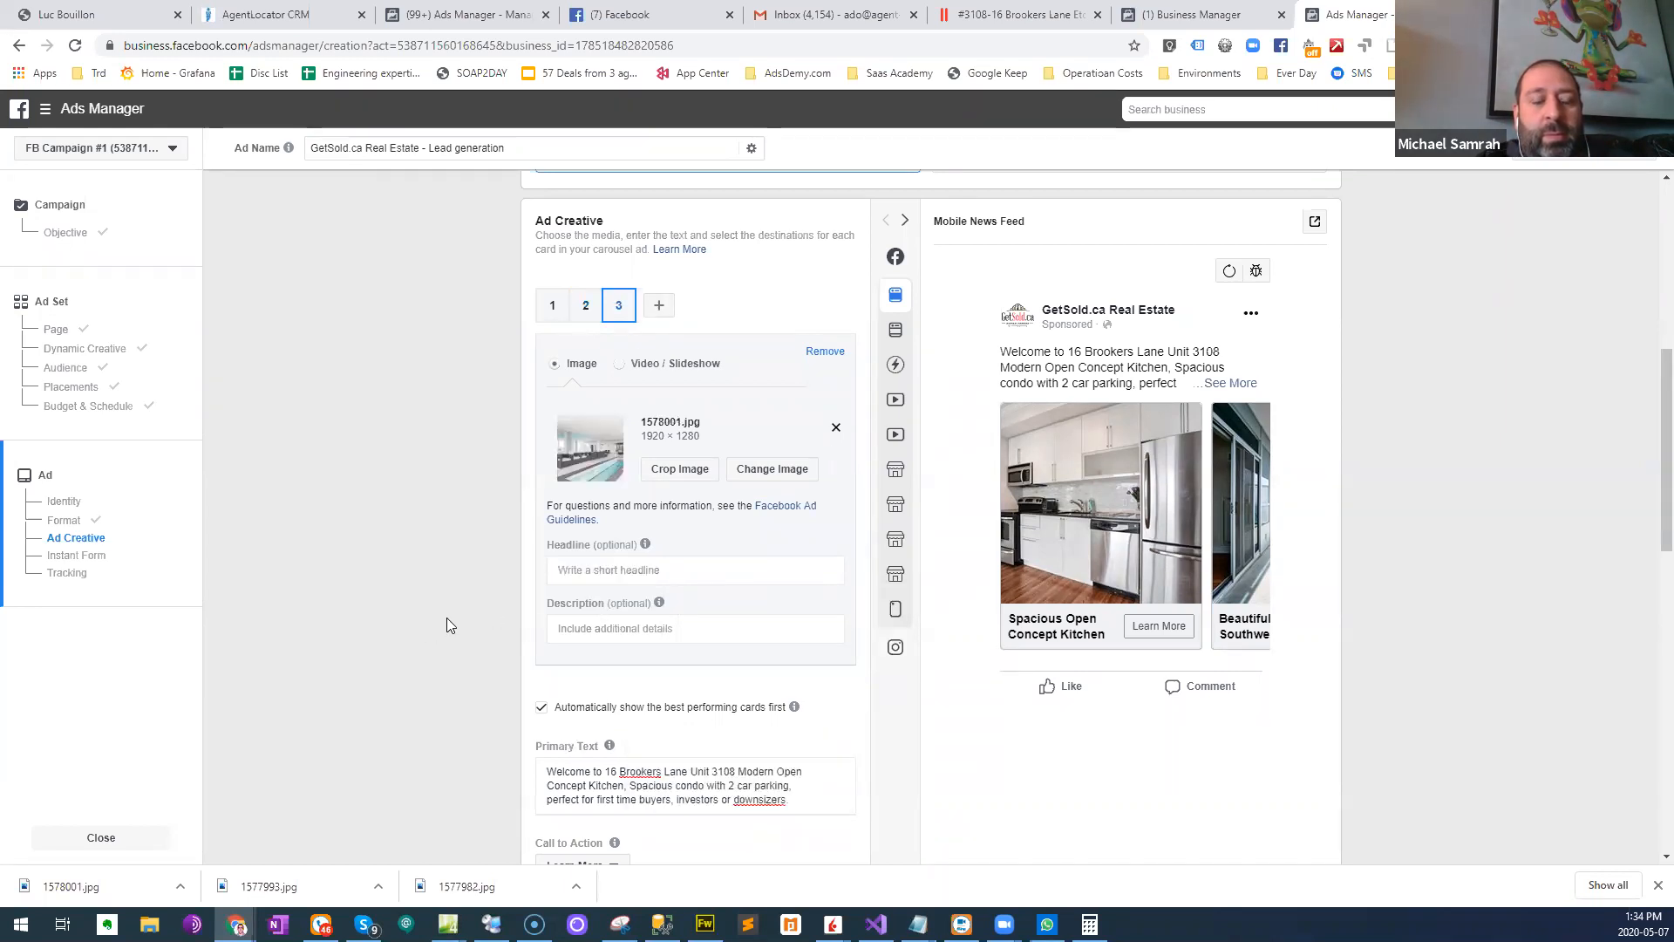
{"action": "left_click", "coordinate": [626, 568]}
{"action": "type", "text": "E"}
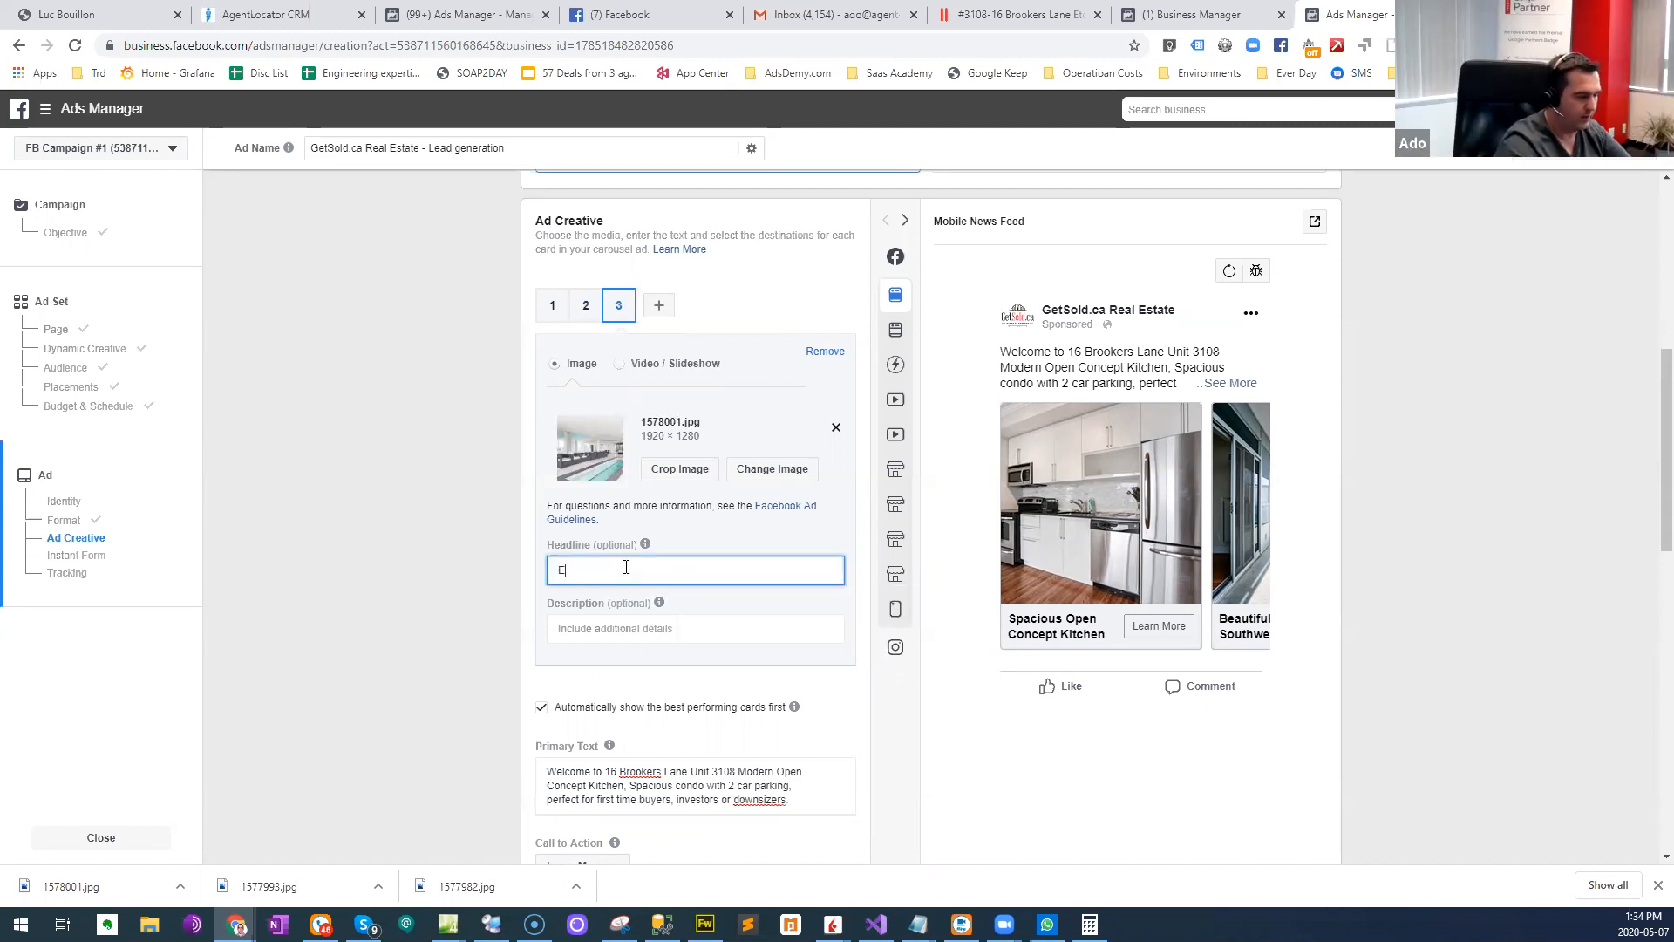
{"action": "type", "text": "njoy"}
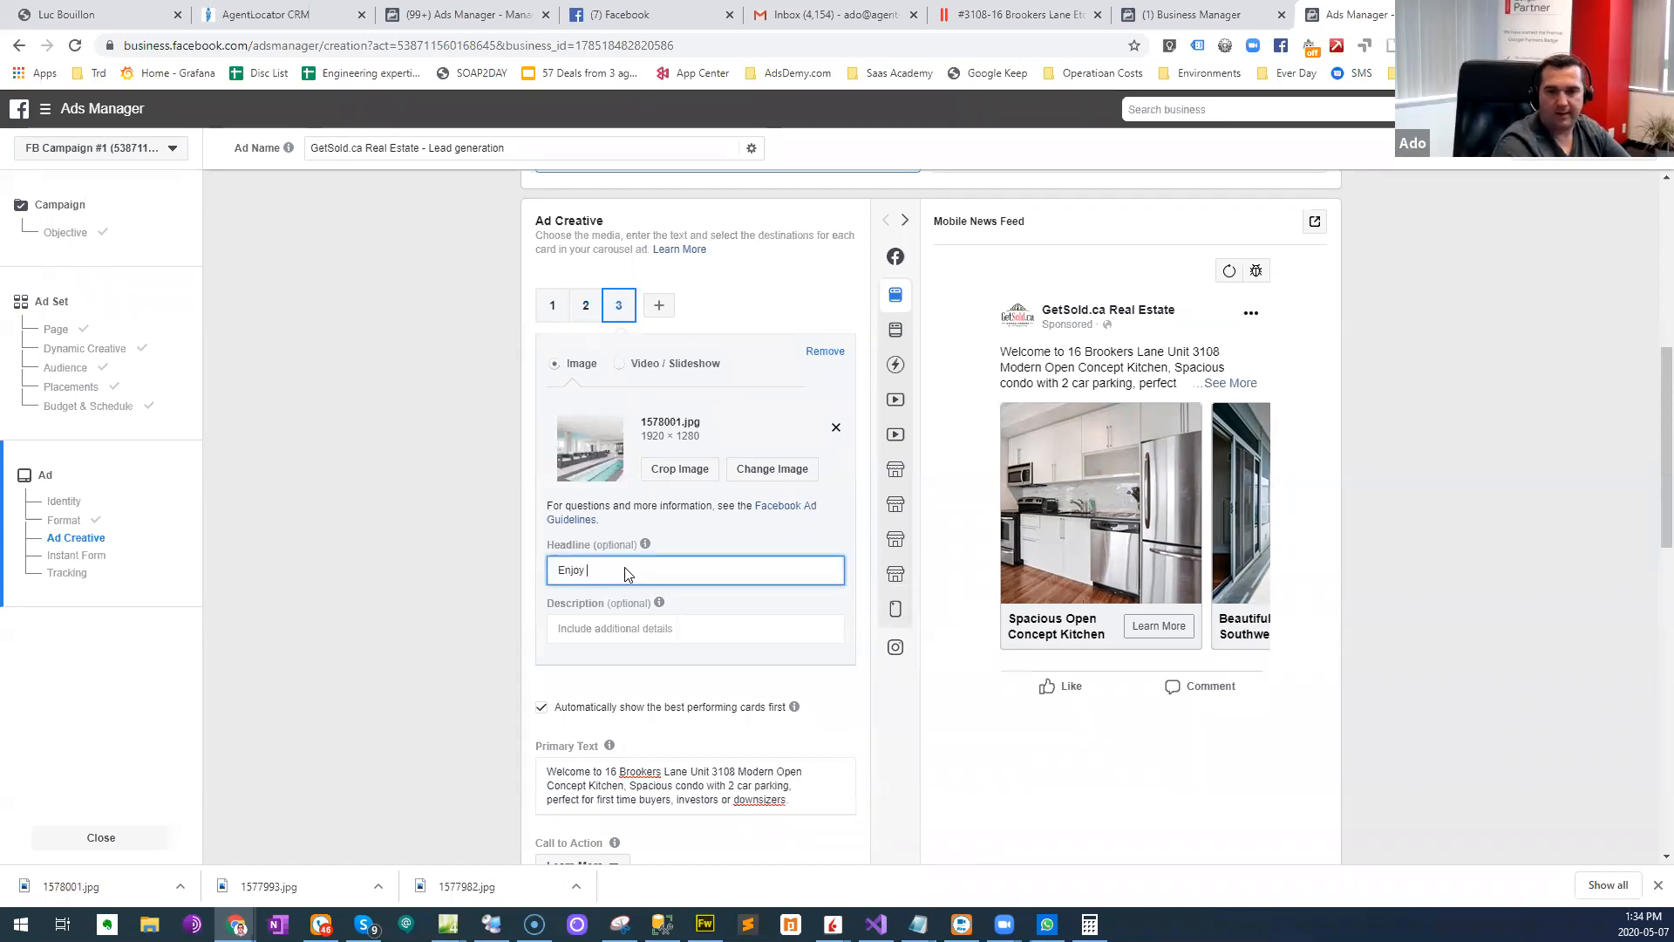
{"action": "type", "text": " swimming"}
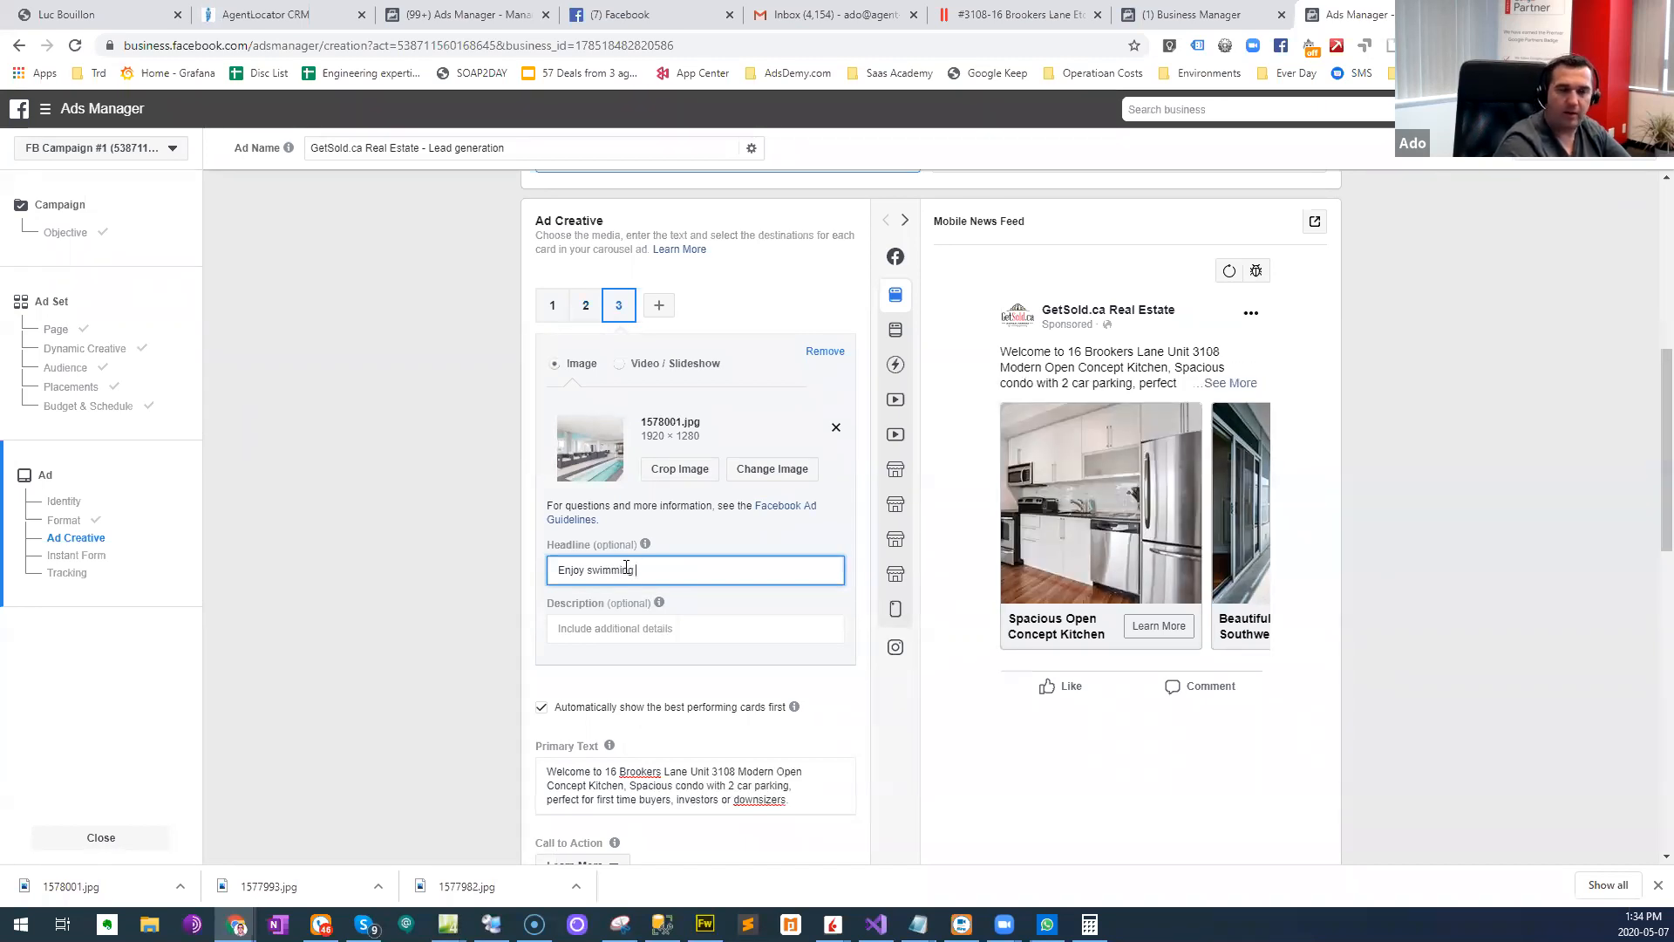
{"action": "type", "text": " and relaxing at the po"}
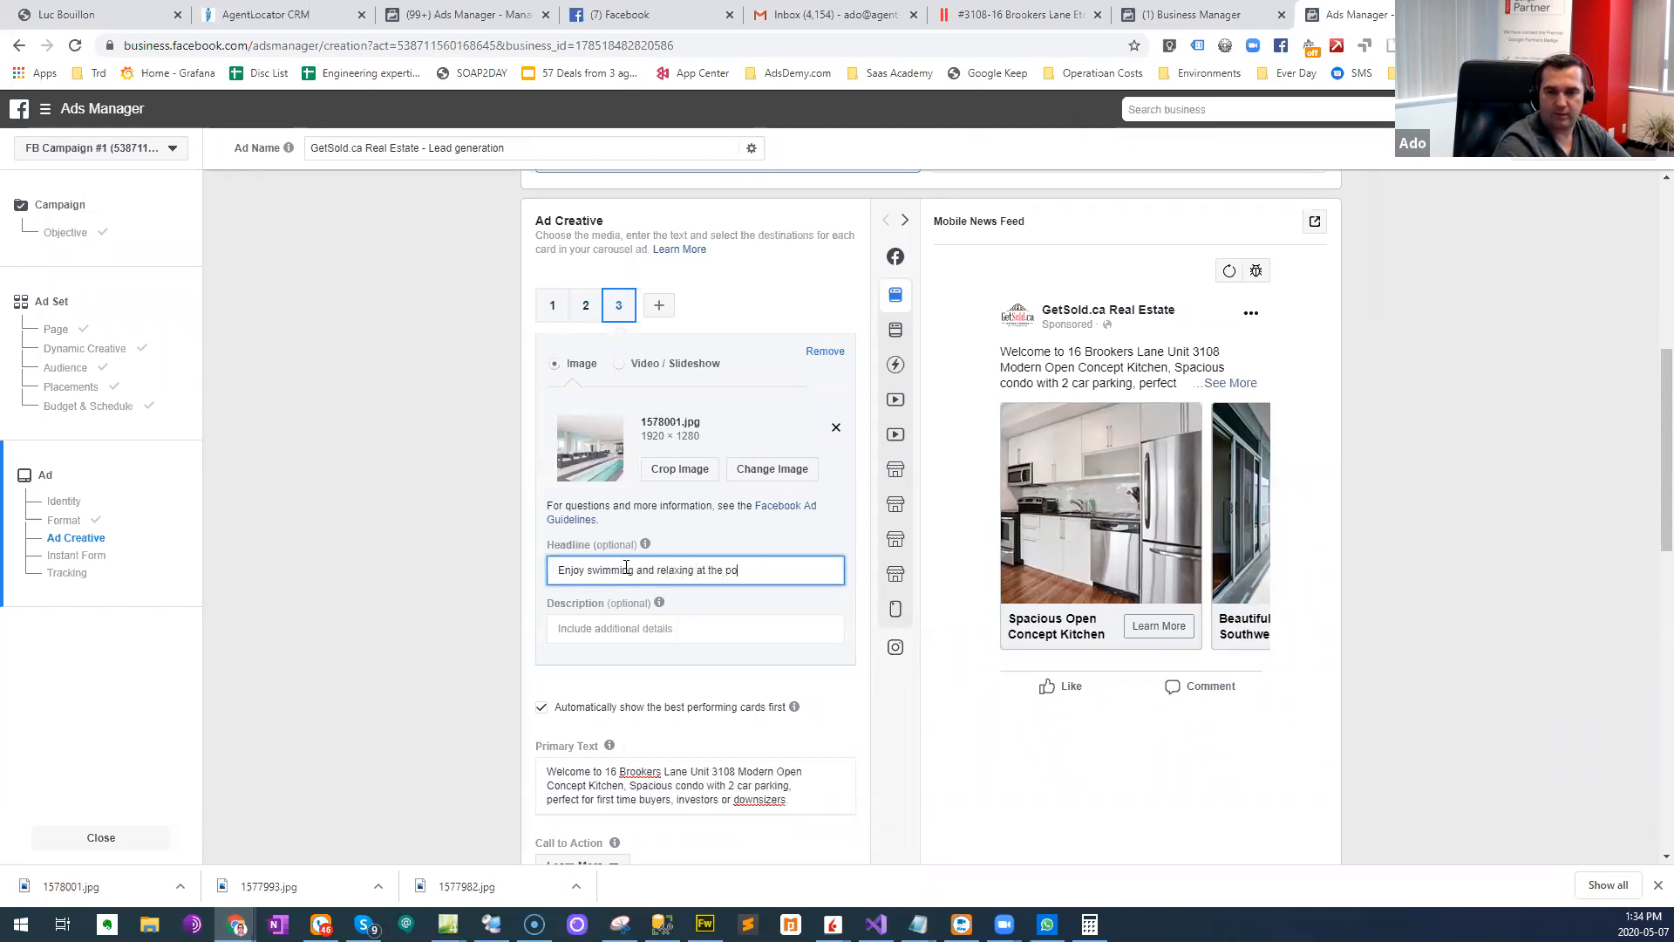
{"action": "type", "text": "ol"}
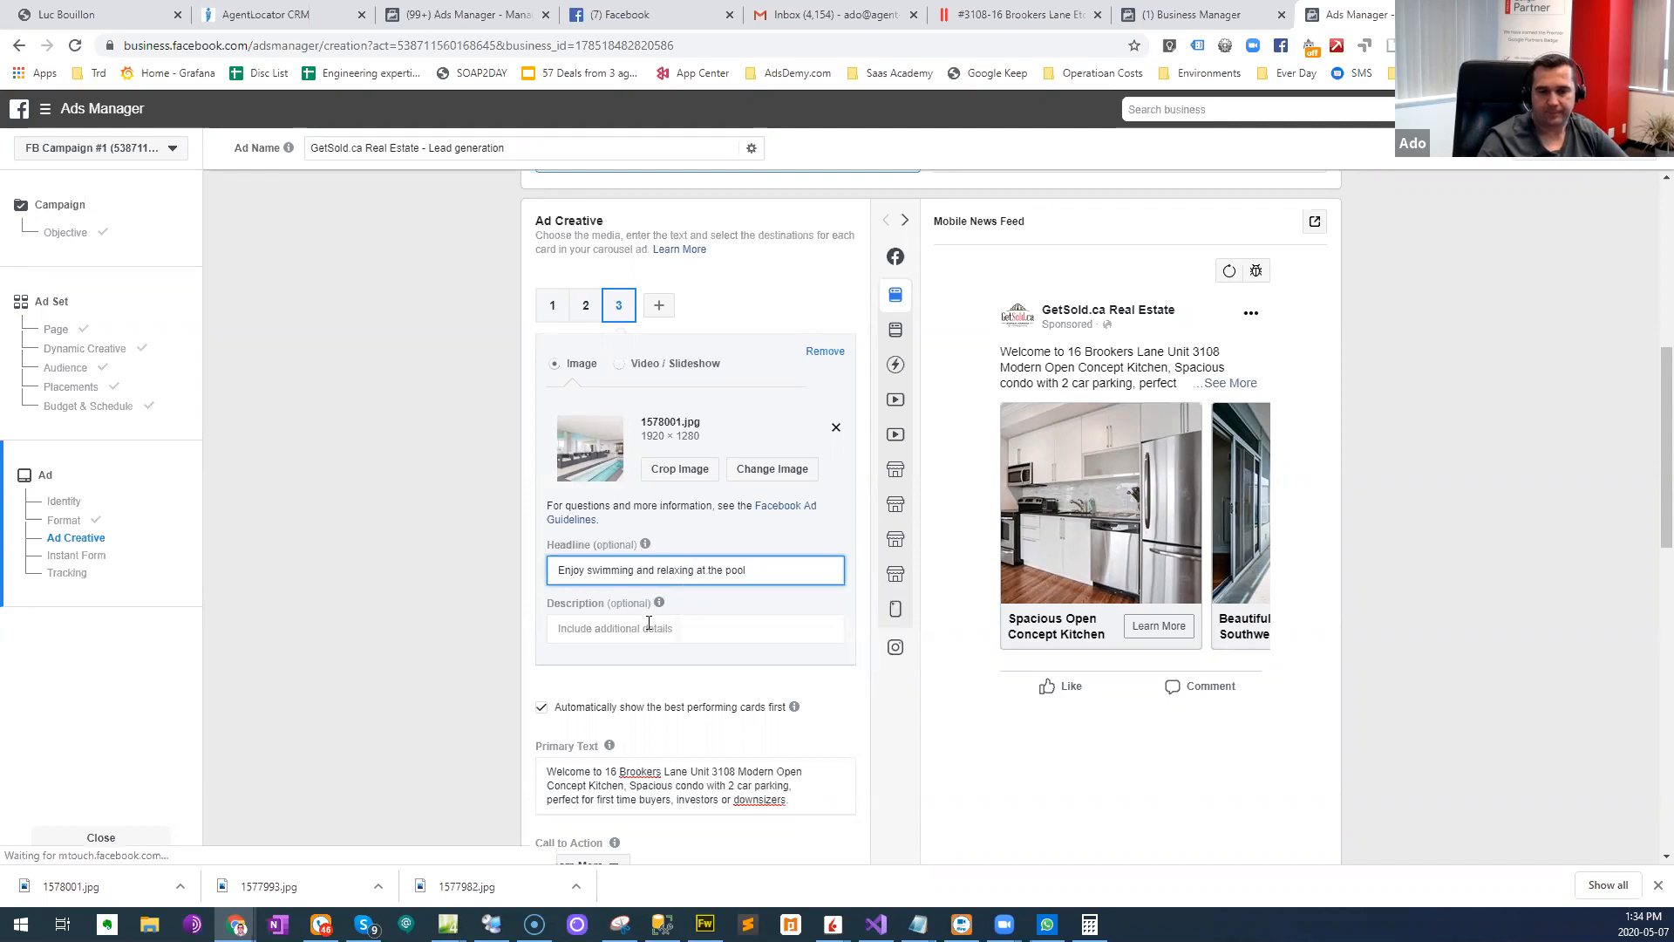
{"action": "left_click", "coordinate": [443, 619]}
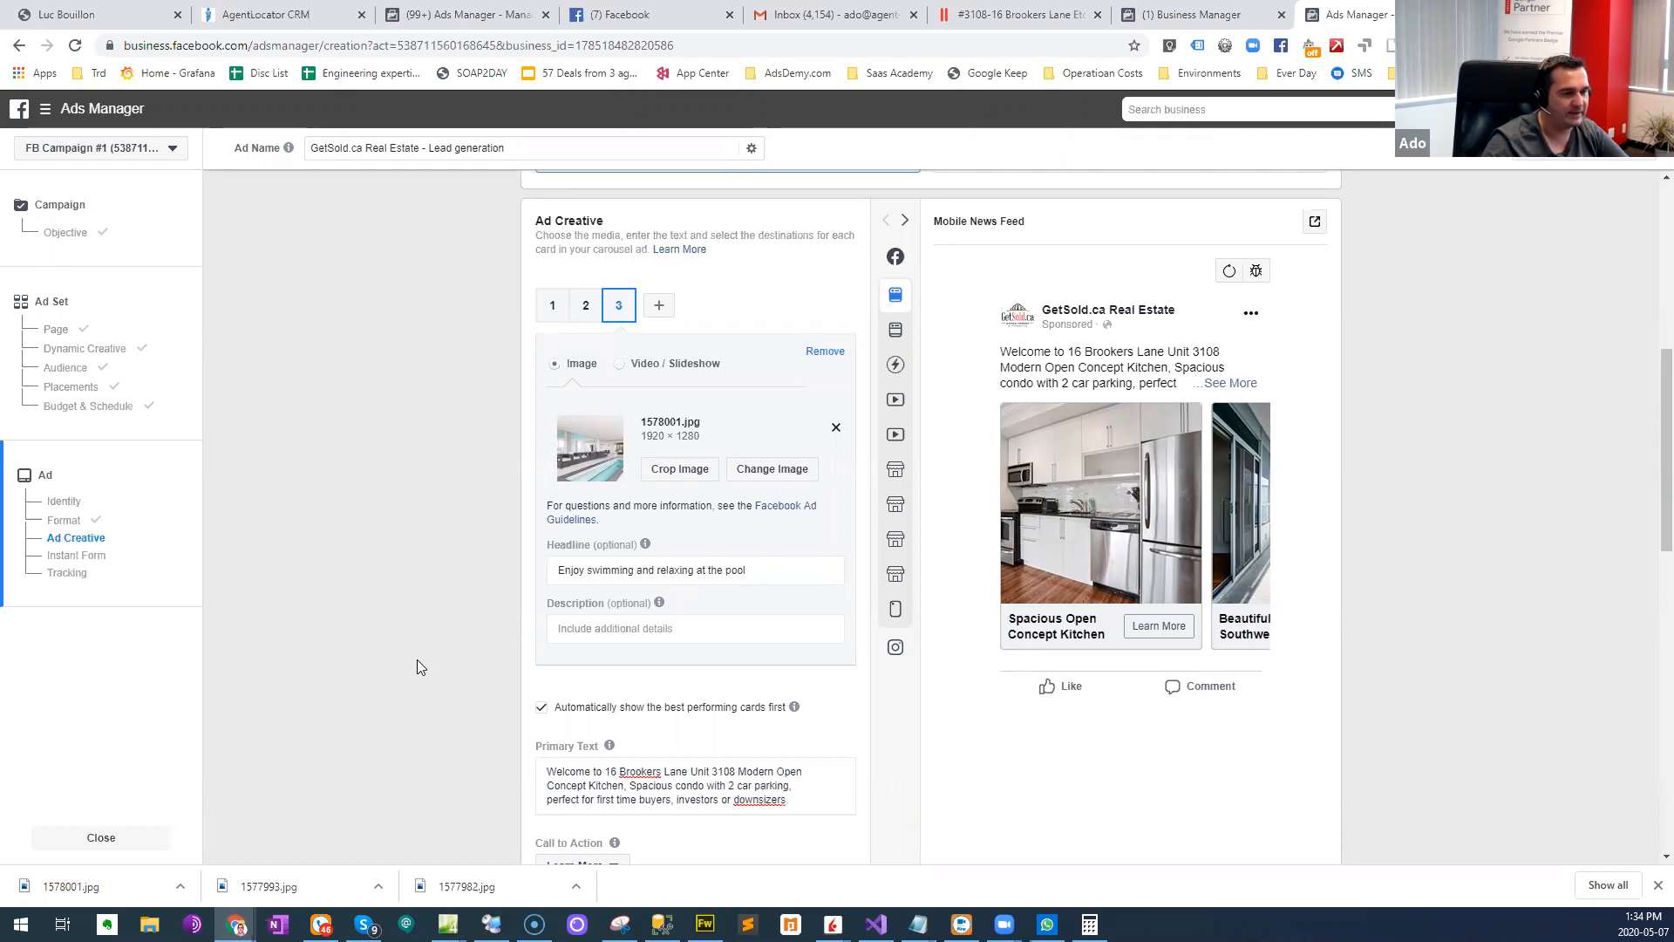
- Return to the first card and add "24 Hour Rabba in the building & seconds to HWY." to the end of the primary text
{"action": "left_click", "coordinate": [551, 305]}
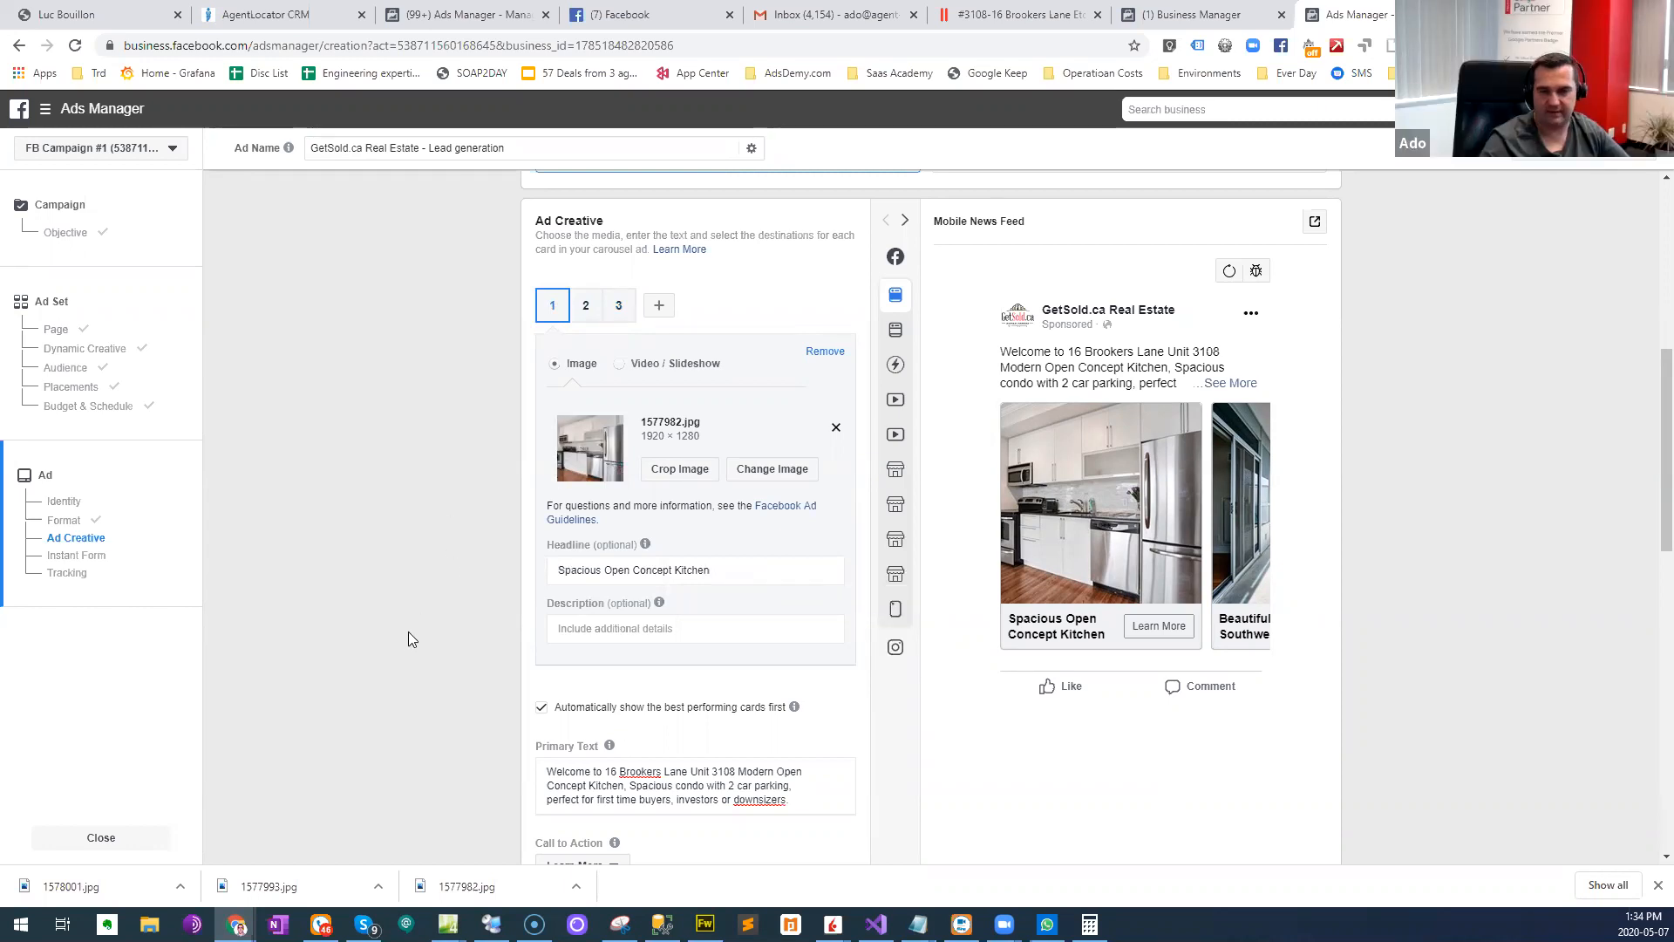
{"action": "scroll", "coordinate": [445, 728], "scroll_direction": "down", "scroll_amount": 1}
{"action": "left_click", "coordinate": [790, 698]}
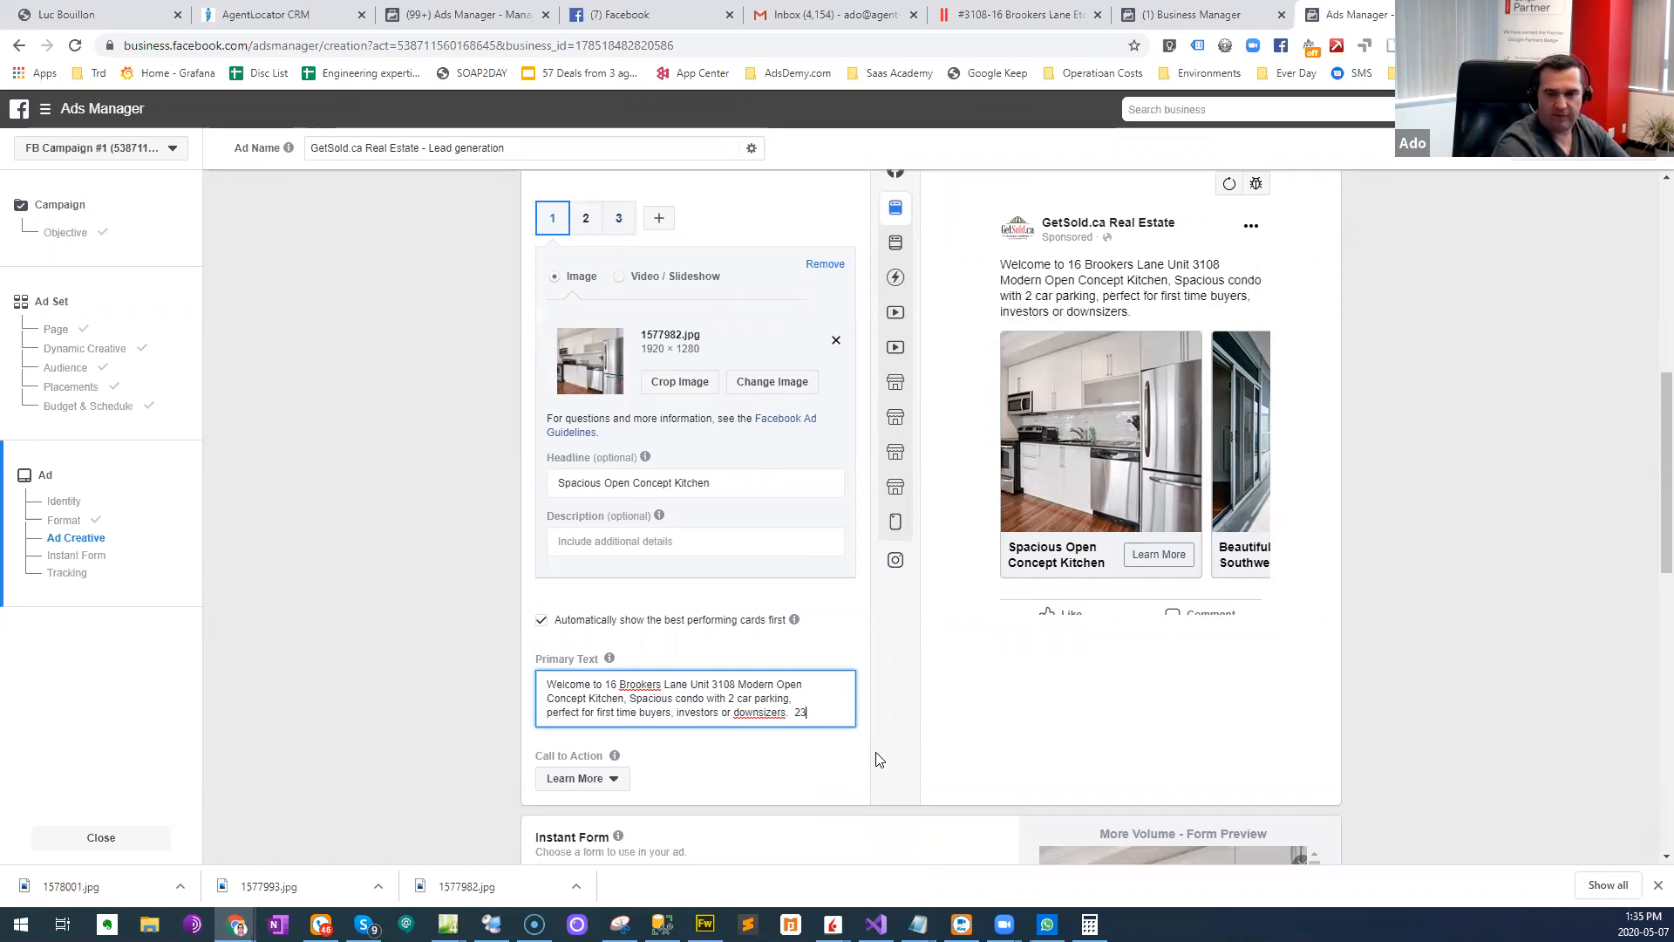
{"action": "type", "text": "24 Hour Rabba"}
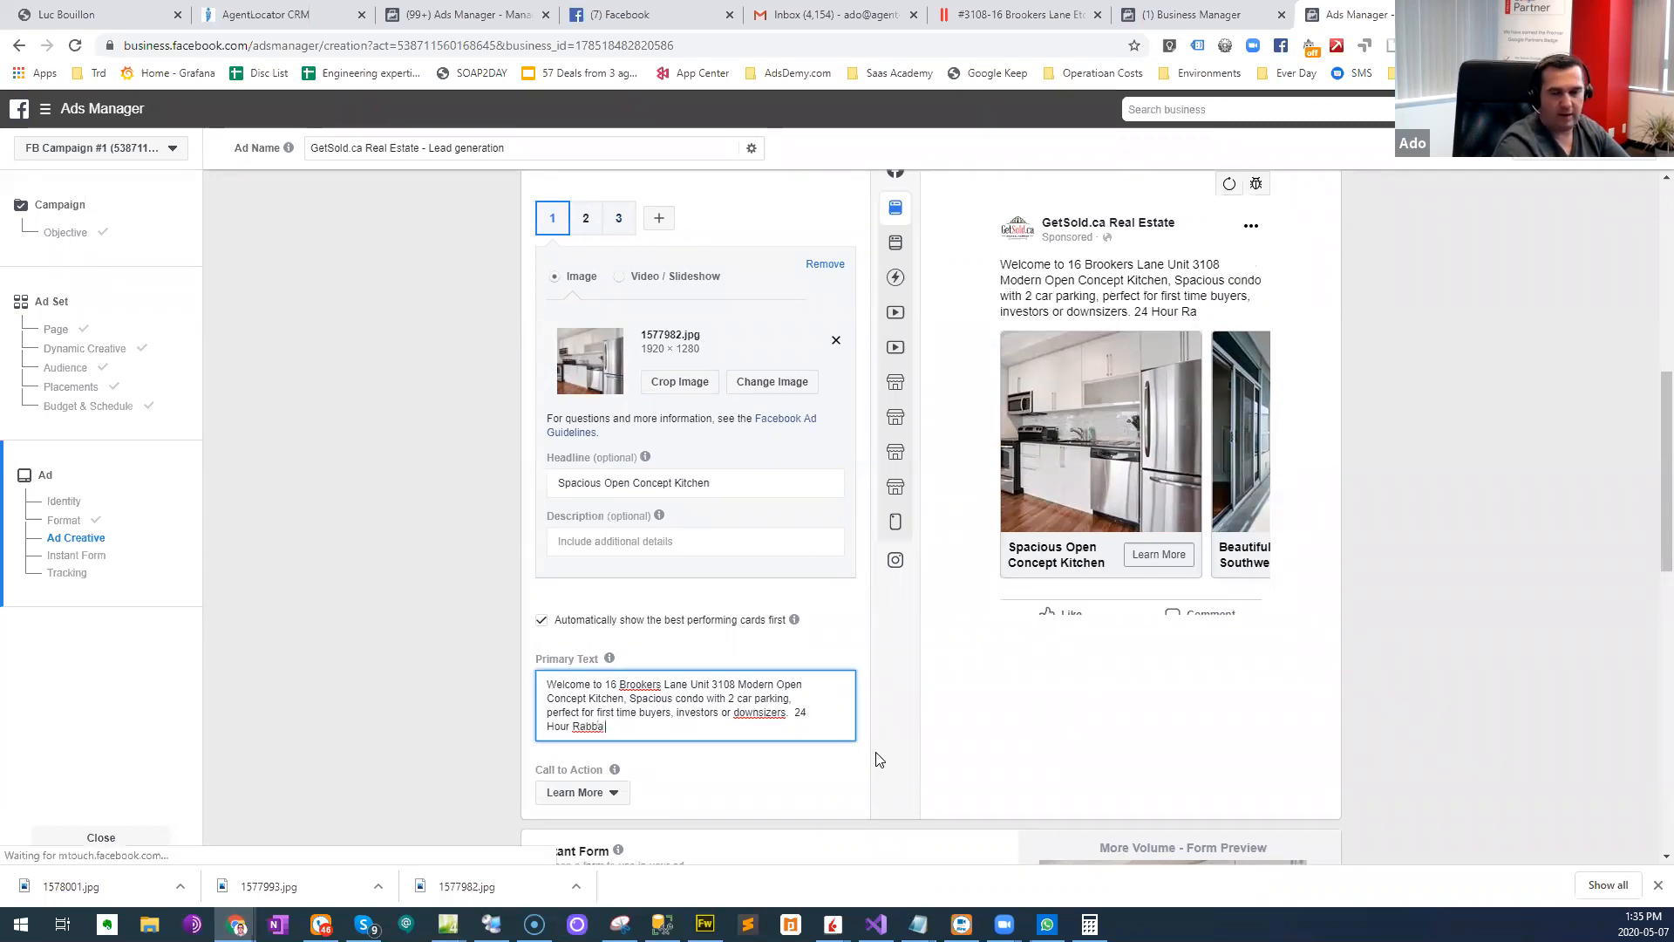
{"action": "type", "text": " in the buildin"}
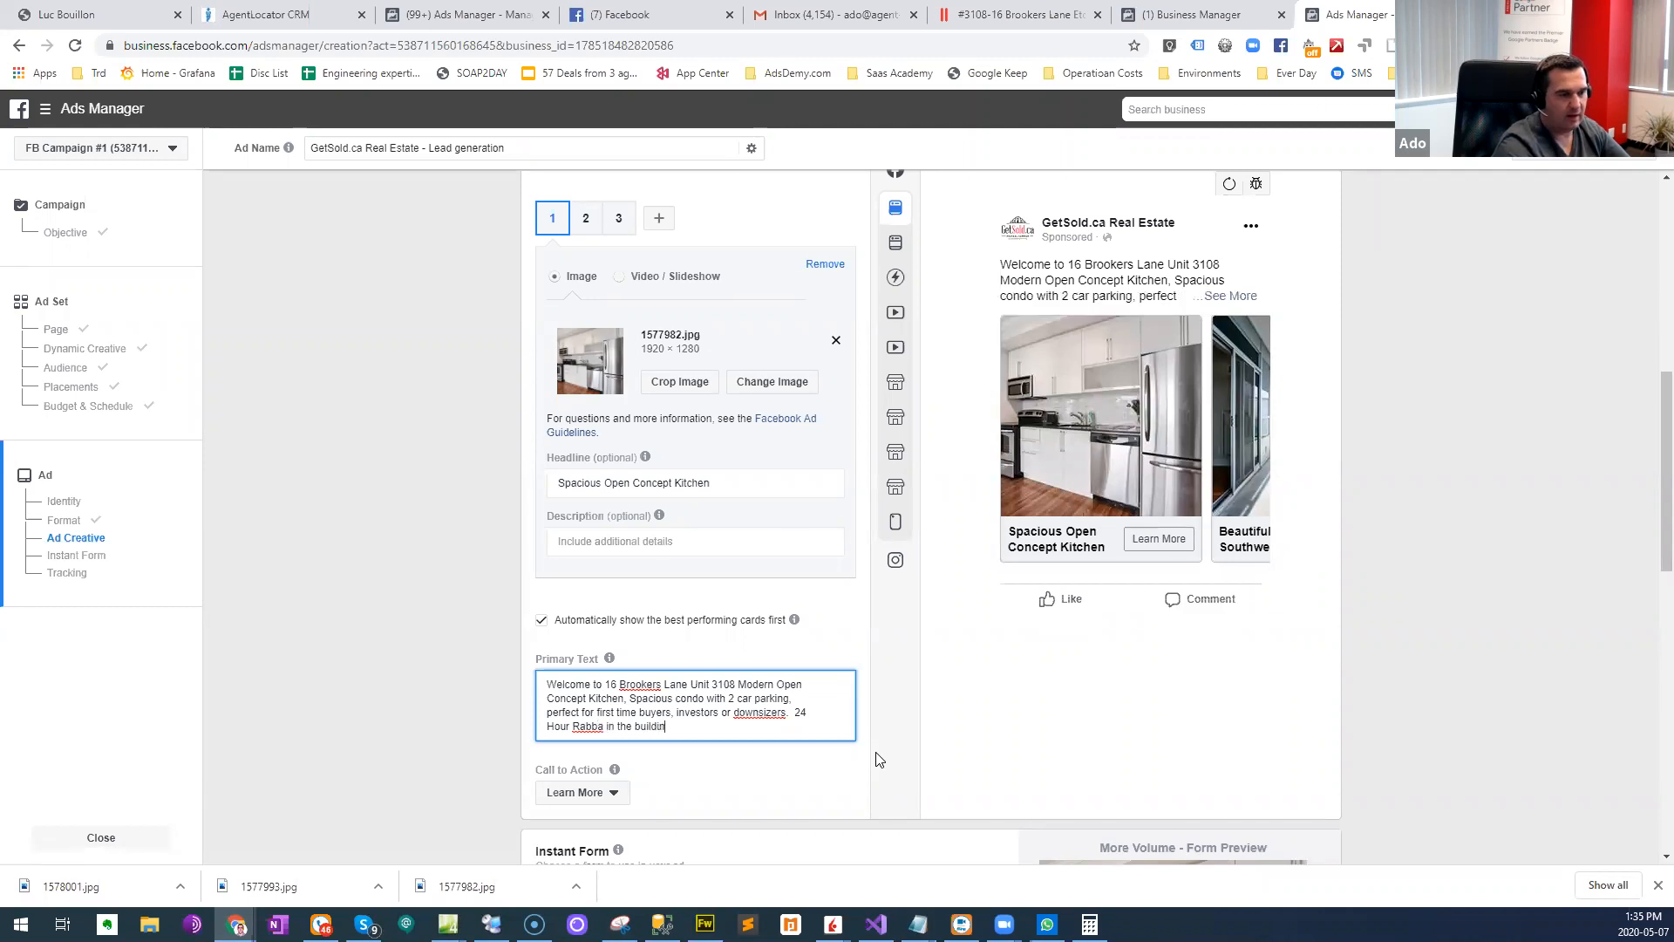
{"action": "type", "text": "g & seconds to HWY."}
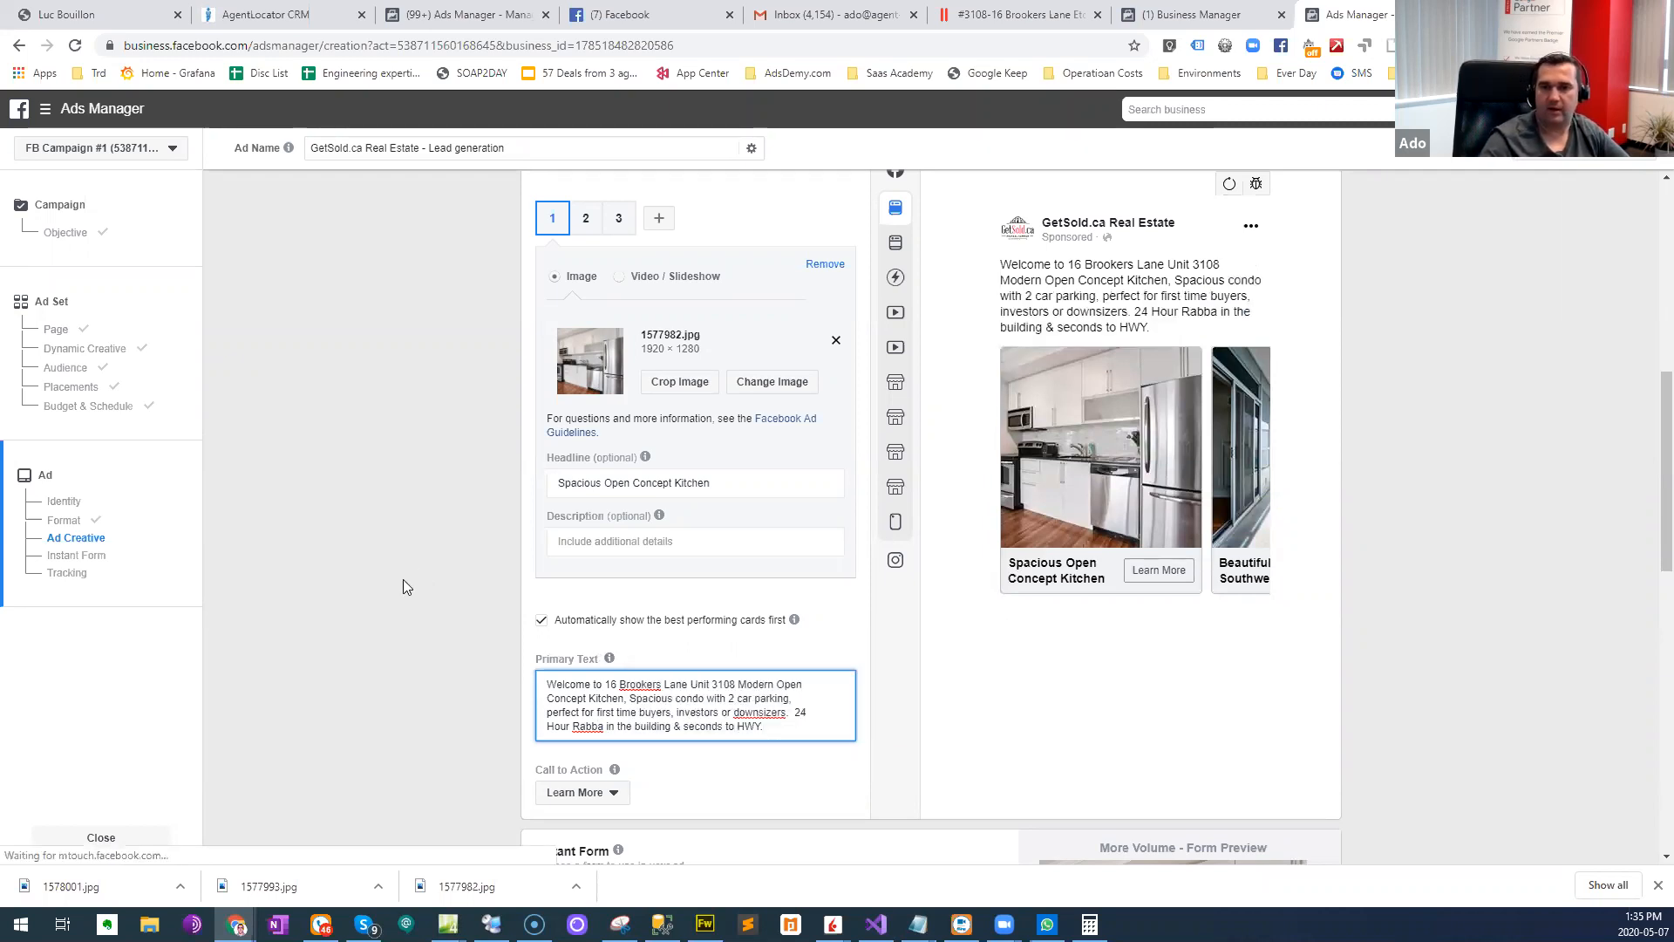
- Insert a star emoji before "Modern Open Concept Kitchen" in the ad's primary text
{"action": "scroll", "coordinate": [460, 645], "scroll_direction": "down", "scroll_amount": 3}
{"action": "scroll", "coordinate": [460, 652], "scroll_direction": "down", "scroll_amount": 2}
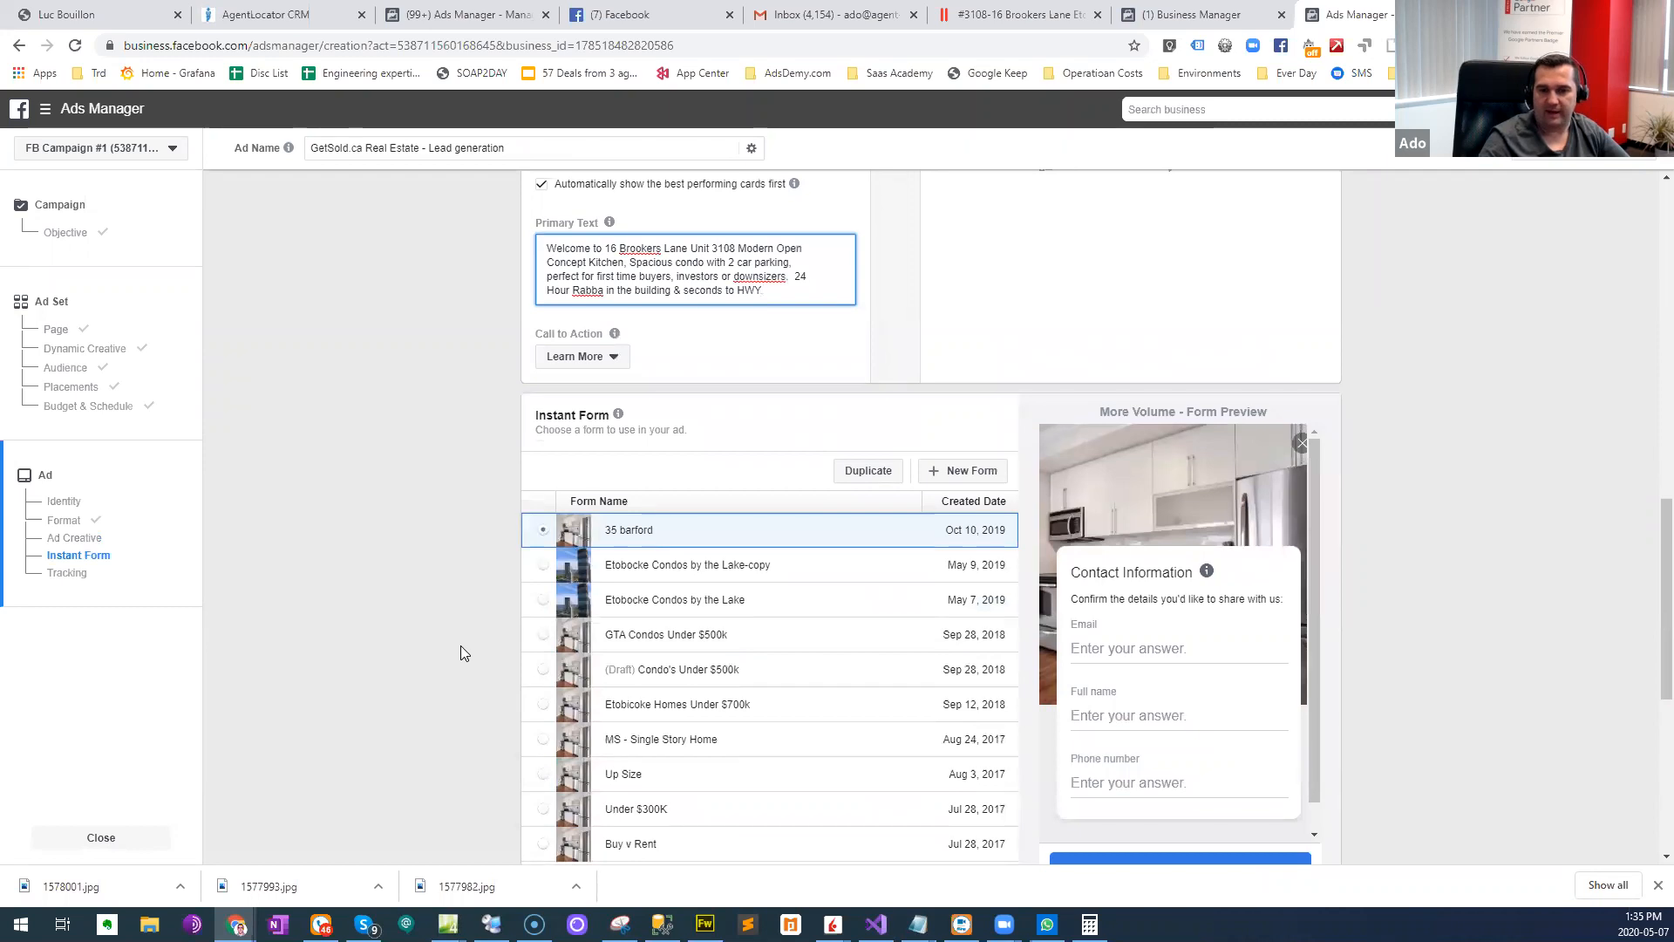
{"action": "scroll", "coordinate": [460, 647], "scroll_direction": "up", "scroll_amount": 10}
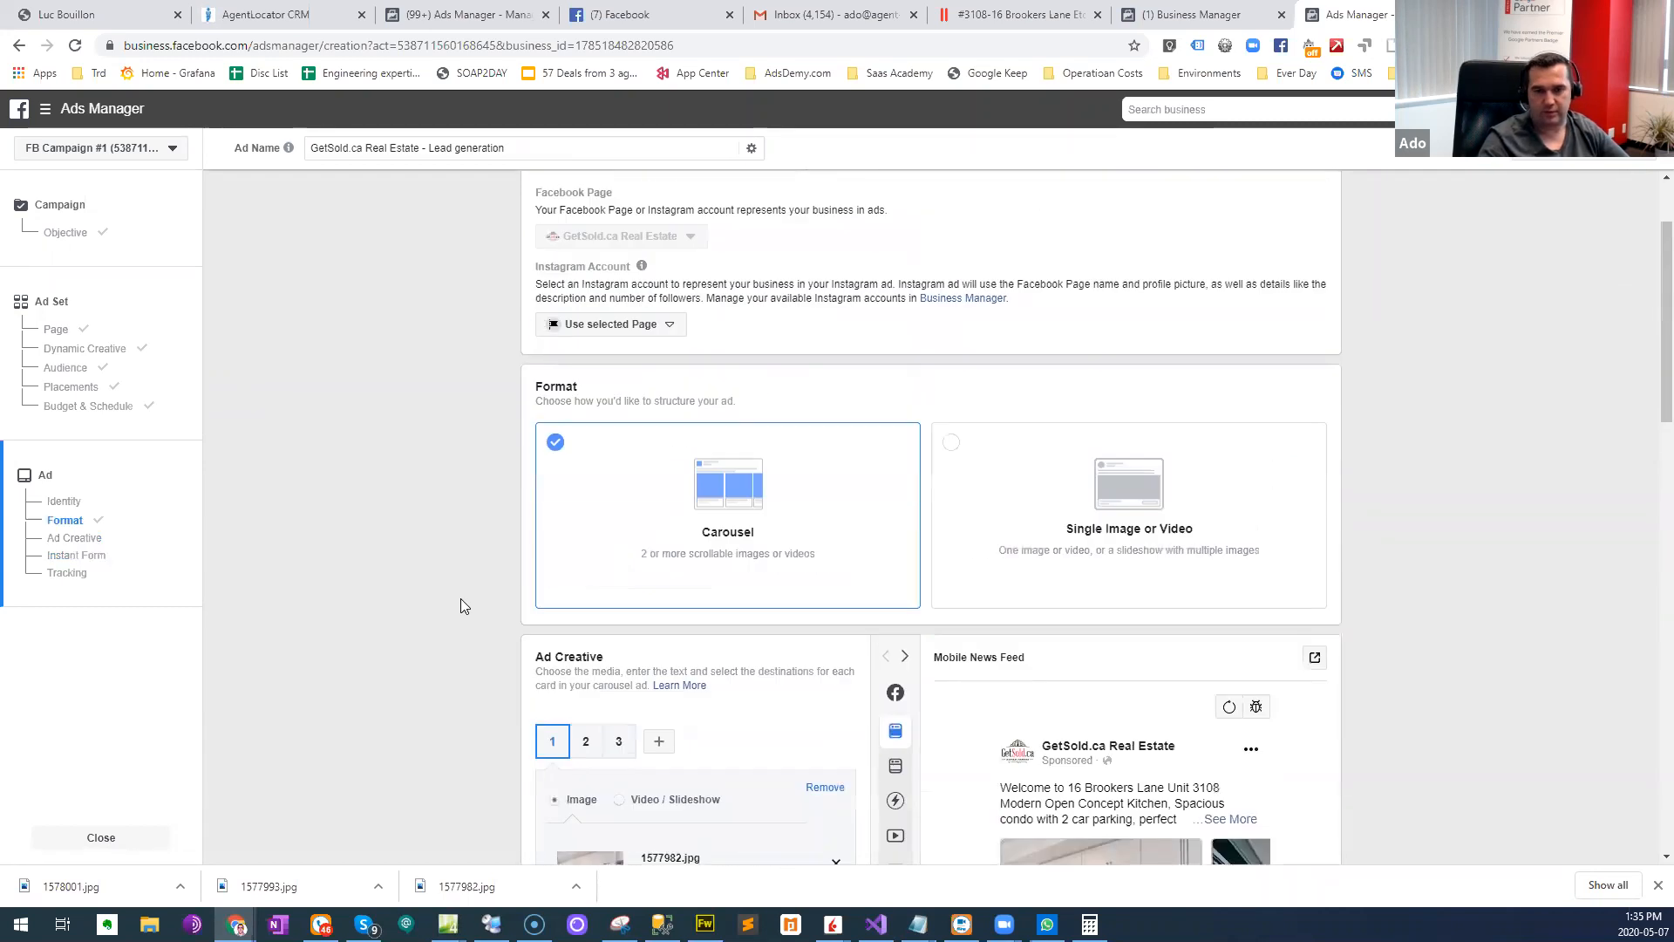
{"action": "scroll", "coordinate": [460, 600], "scroll_direction": "down", "scroll_amount": 1}
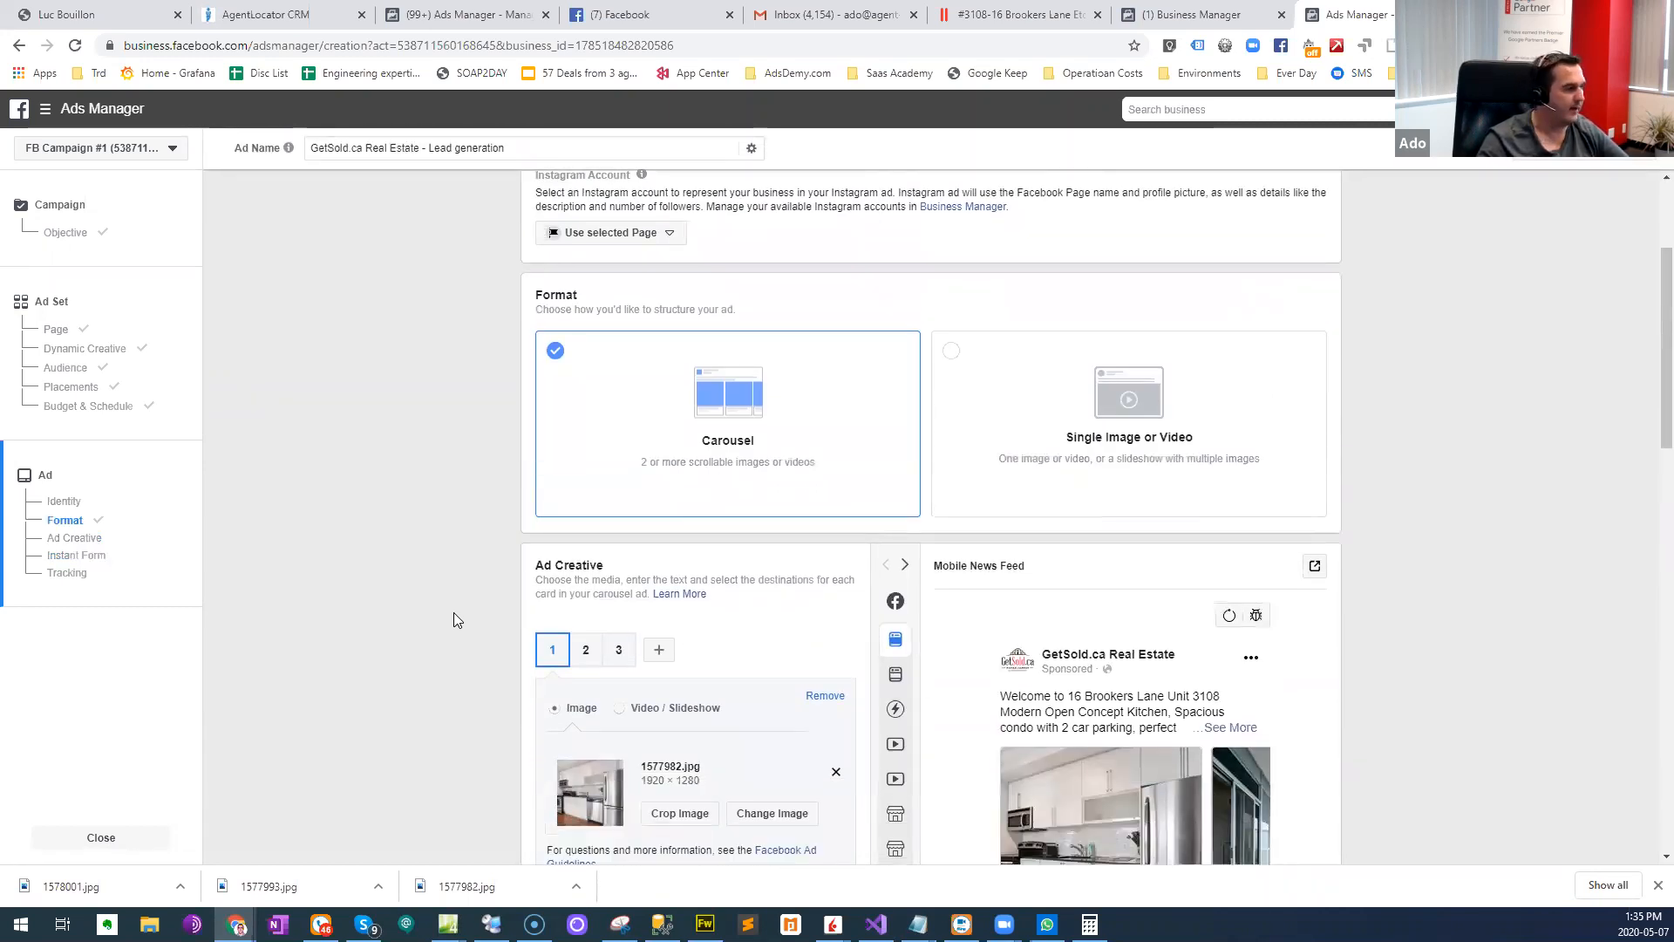
{"action": "scroll", "coordinate": [458, 619], "scroll_direction": "down", "scroll_amount": 1}
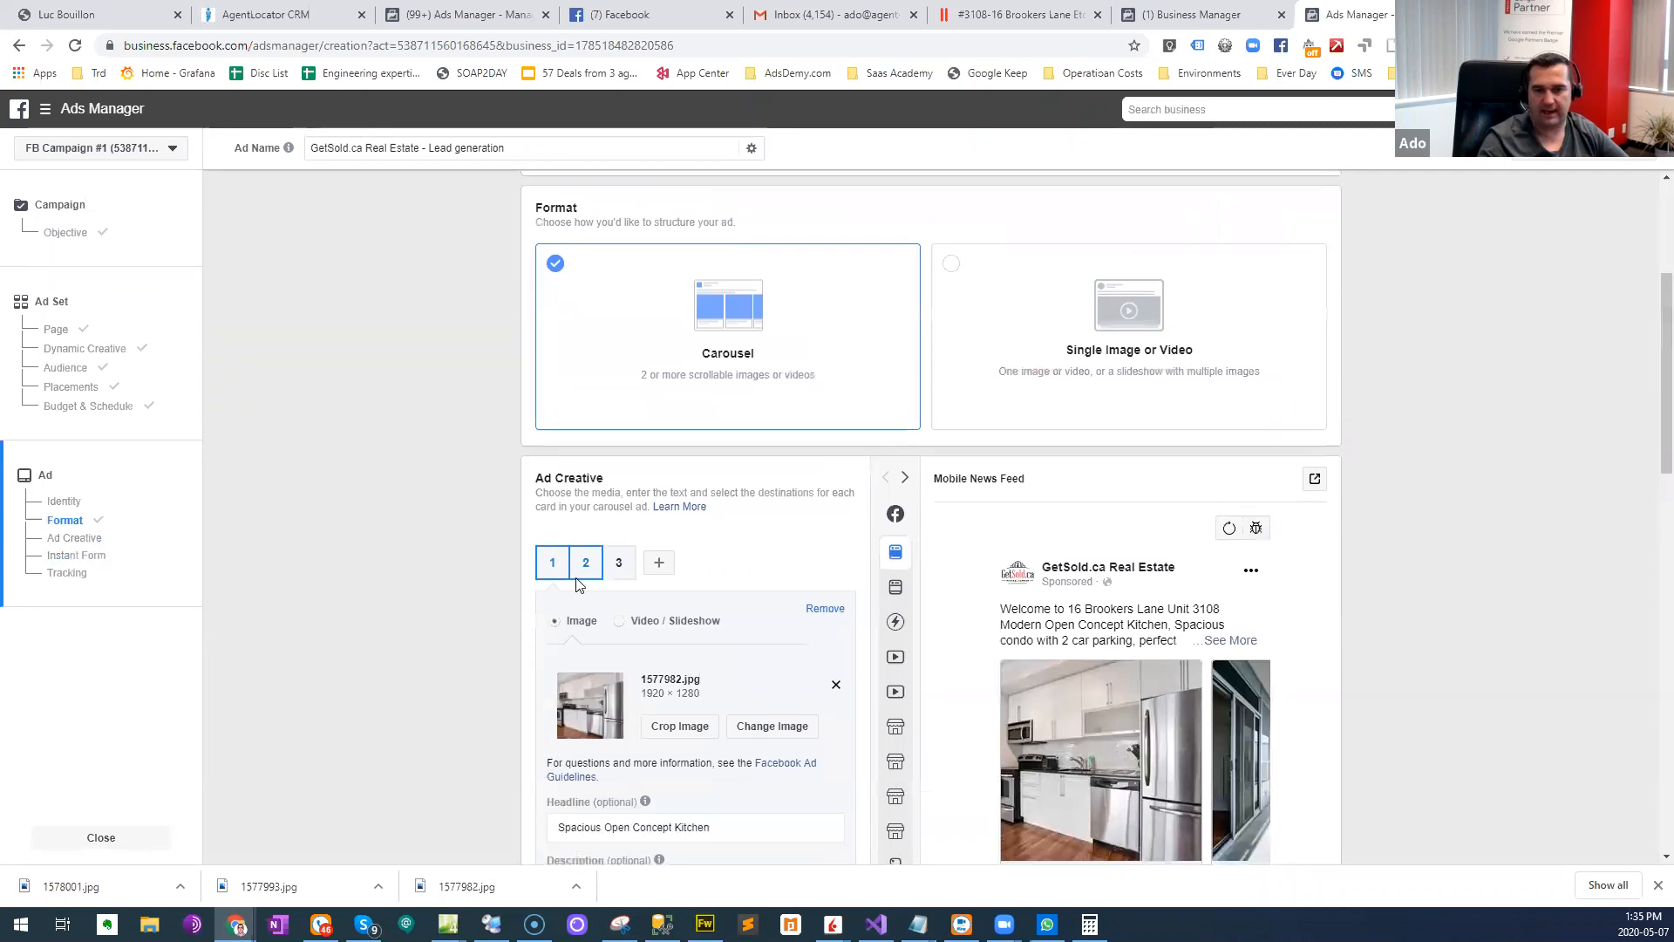
{"action": "scroll", "coordinate": [576, 584], "scroll_direction": "down", "scroll_amount": 5}
{"action": "left_click", "coordinate": [671, 593]}
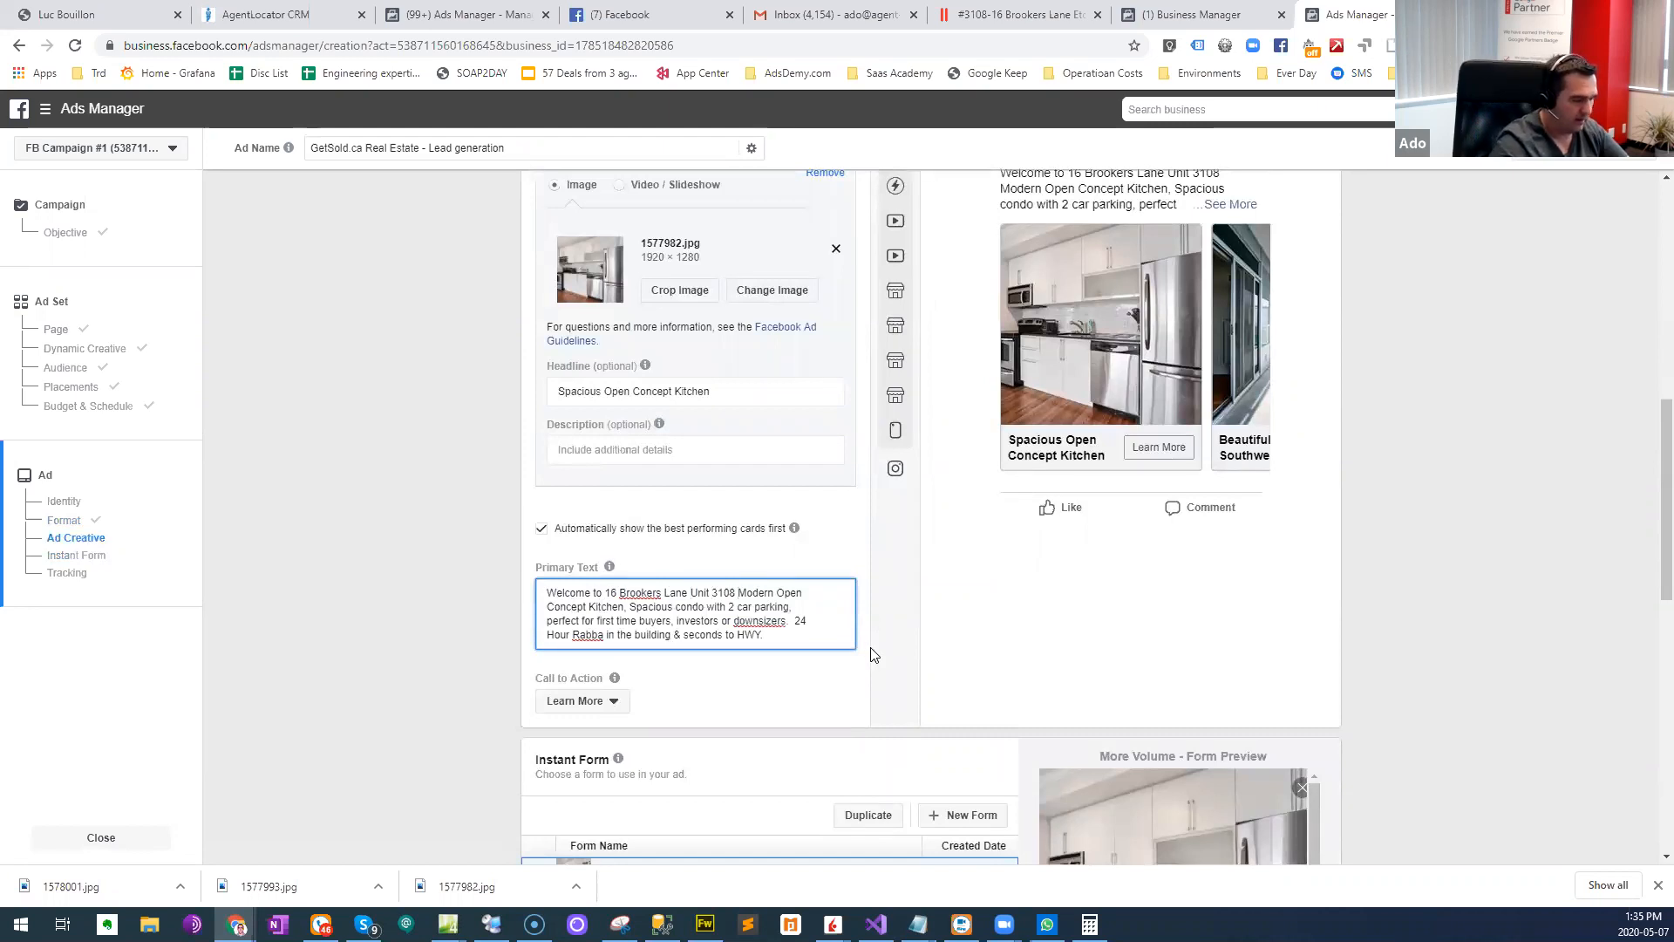
{"action": "key", "text": "super+period"}
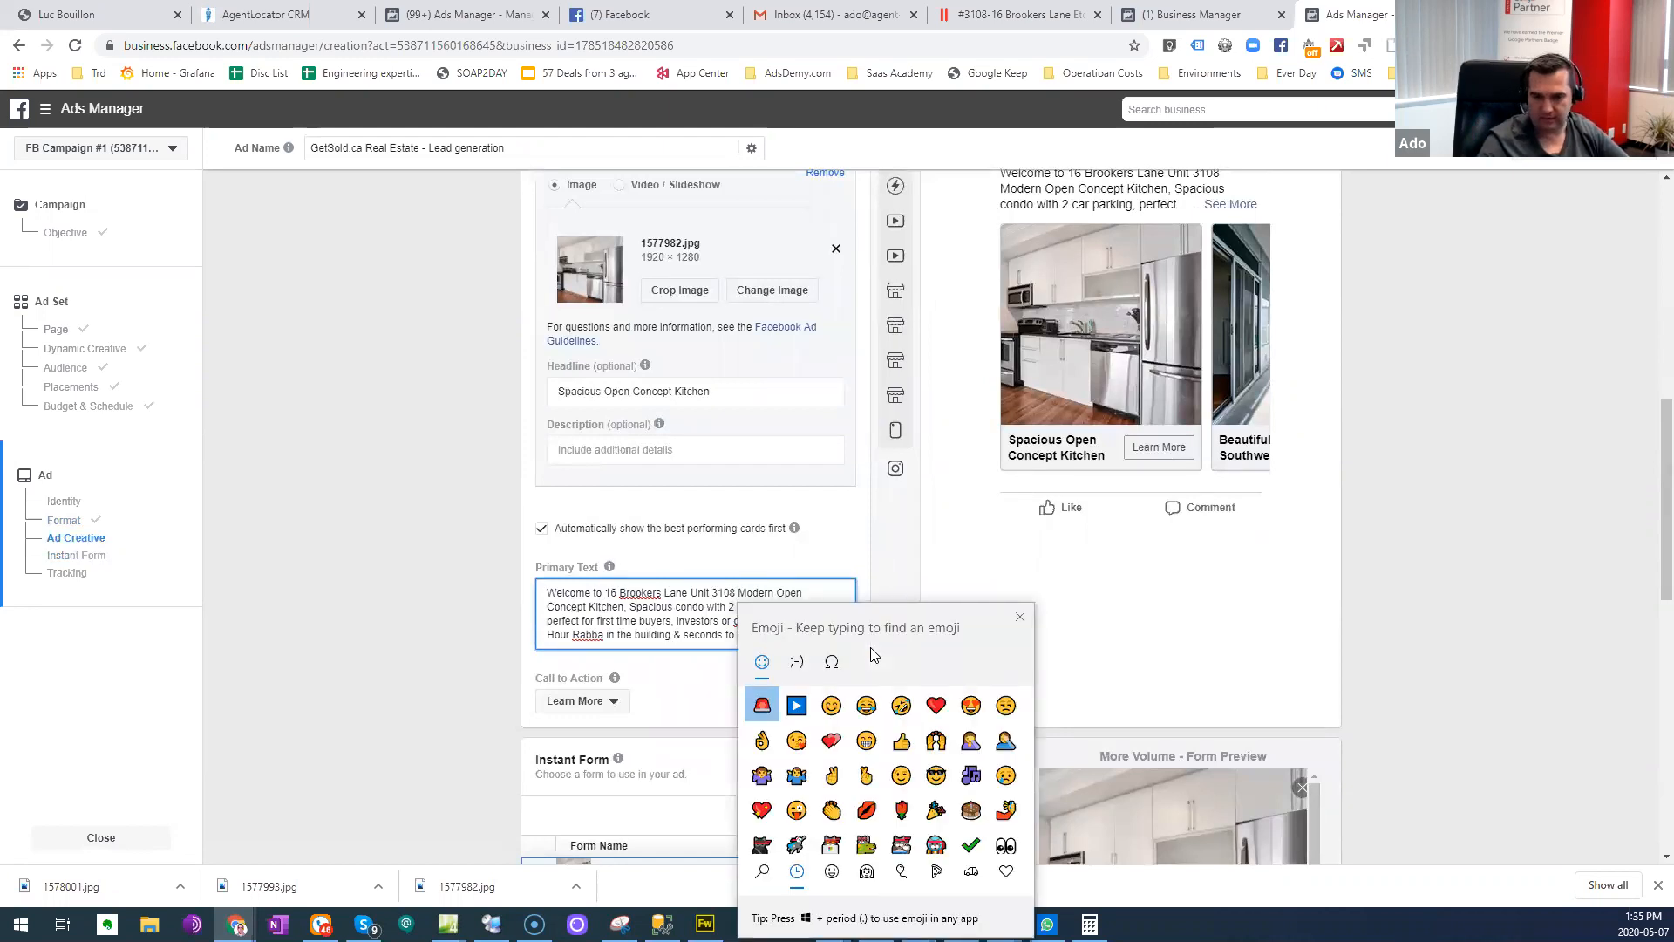
{"action": "type", "text": "star"}
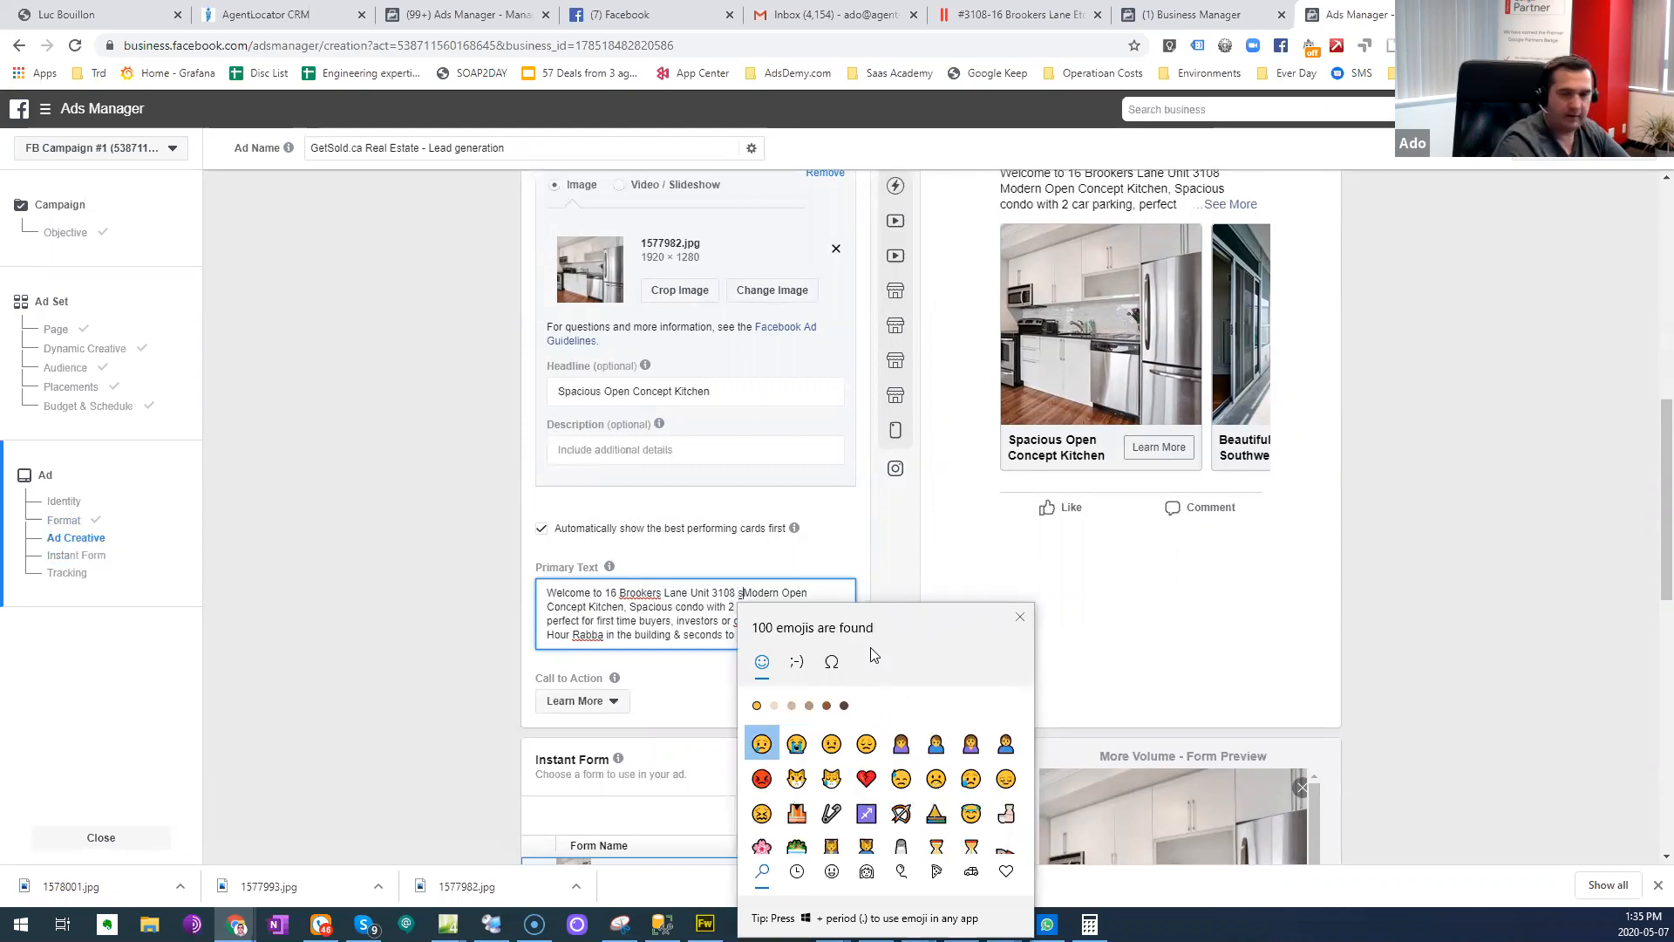
{"action": "key", "text": "Right"}
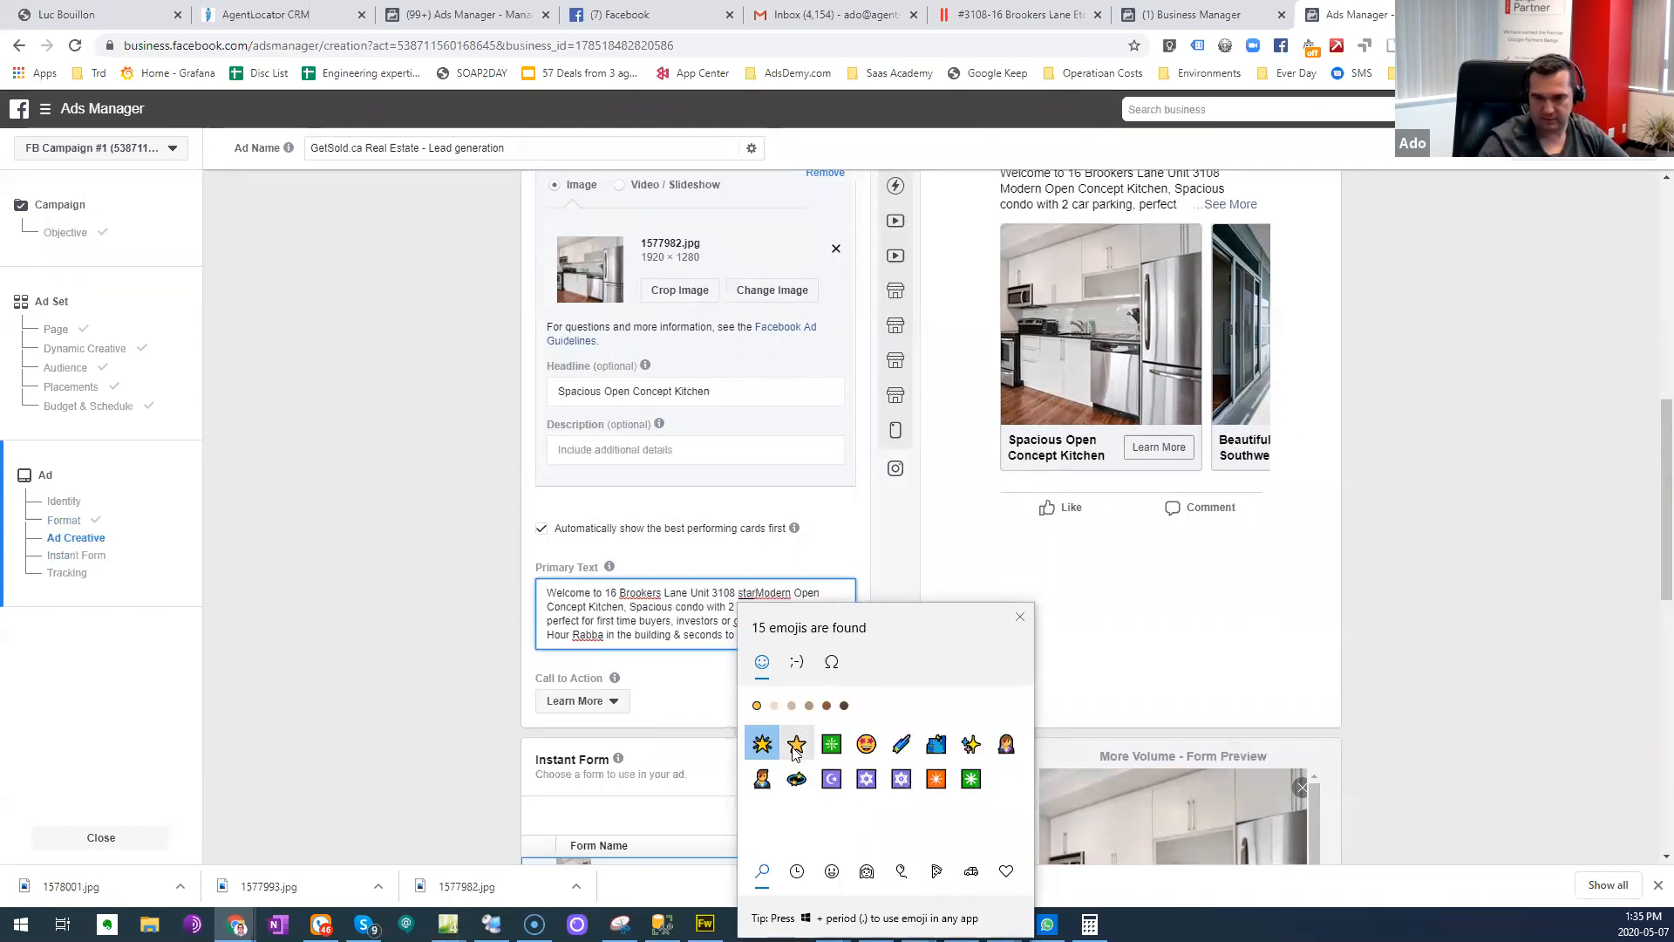
{"action": "key", "text": "Return"}
{"action": "key", "text": "Escape"}
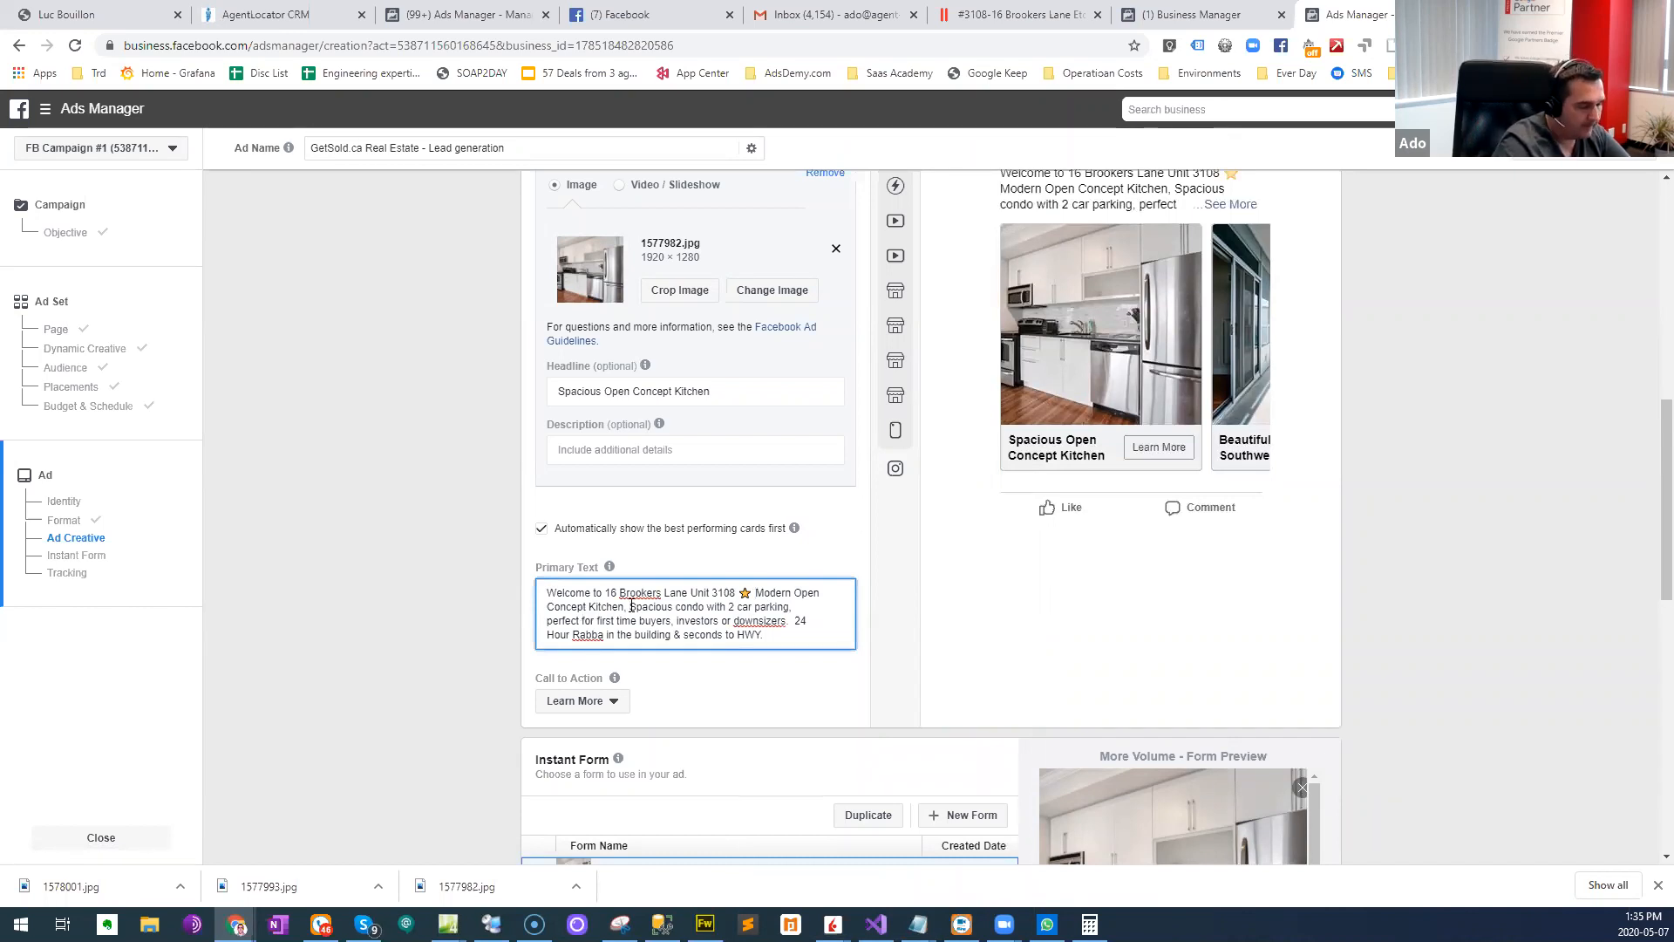
- Insert the house-with-garden emoji before "Spacious condo" in the primary text
{"action": "key", "text": "super+period"}
{"action": "type", "text": "house"}
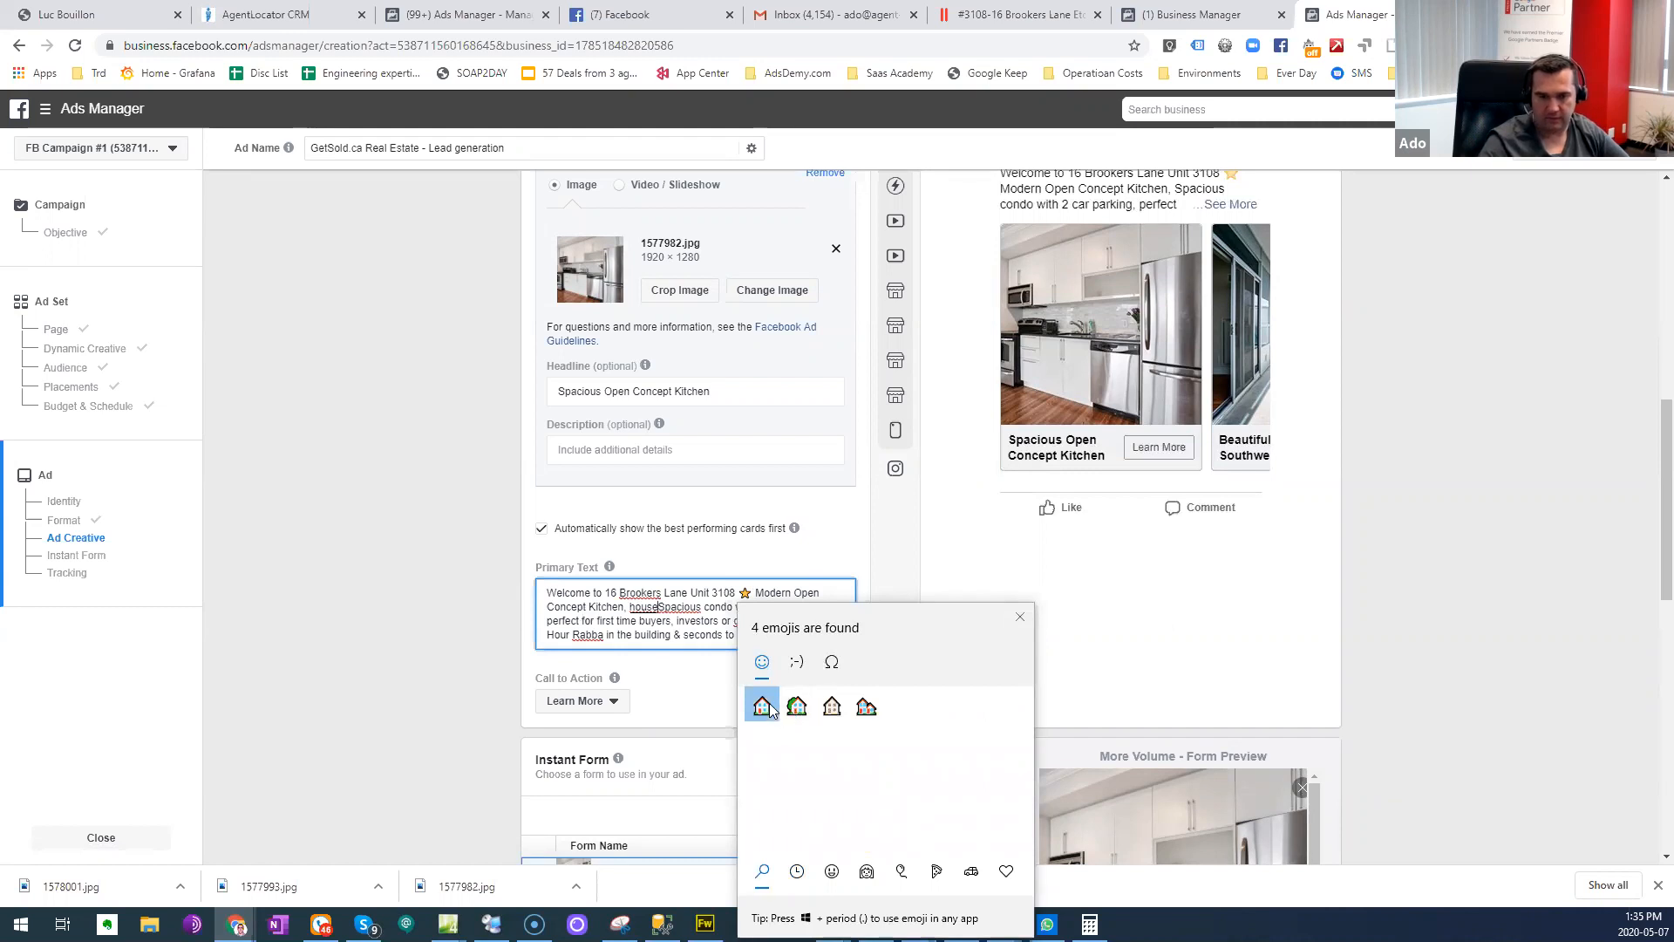
{"action": "key", "text": "BackSpace"}
{"action": "key", "text": "BackSpace"}
{"action": "key", "text": "BackSpace"}
{"action": "key", "text": "BackSpace"}
{"action": "key", "text": "BackSpace"}
{"action": "type", "text": "cond"}
{"action": "key", "text": "BackSpace"}
{"action": "key", "text": "BackSpace"}
{"action": "key", "text": "BackSpace"}
{"action": "key", "text": "BackSpace"}
{"action": "type", "text": "h"}
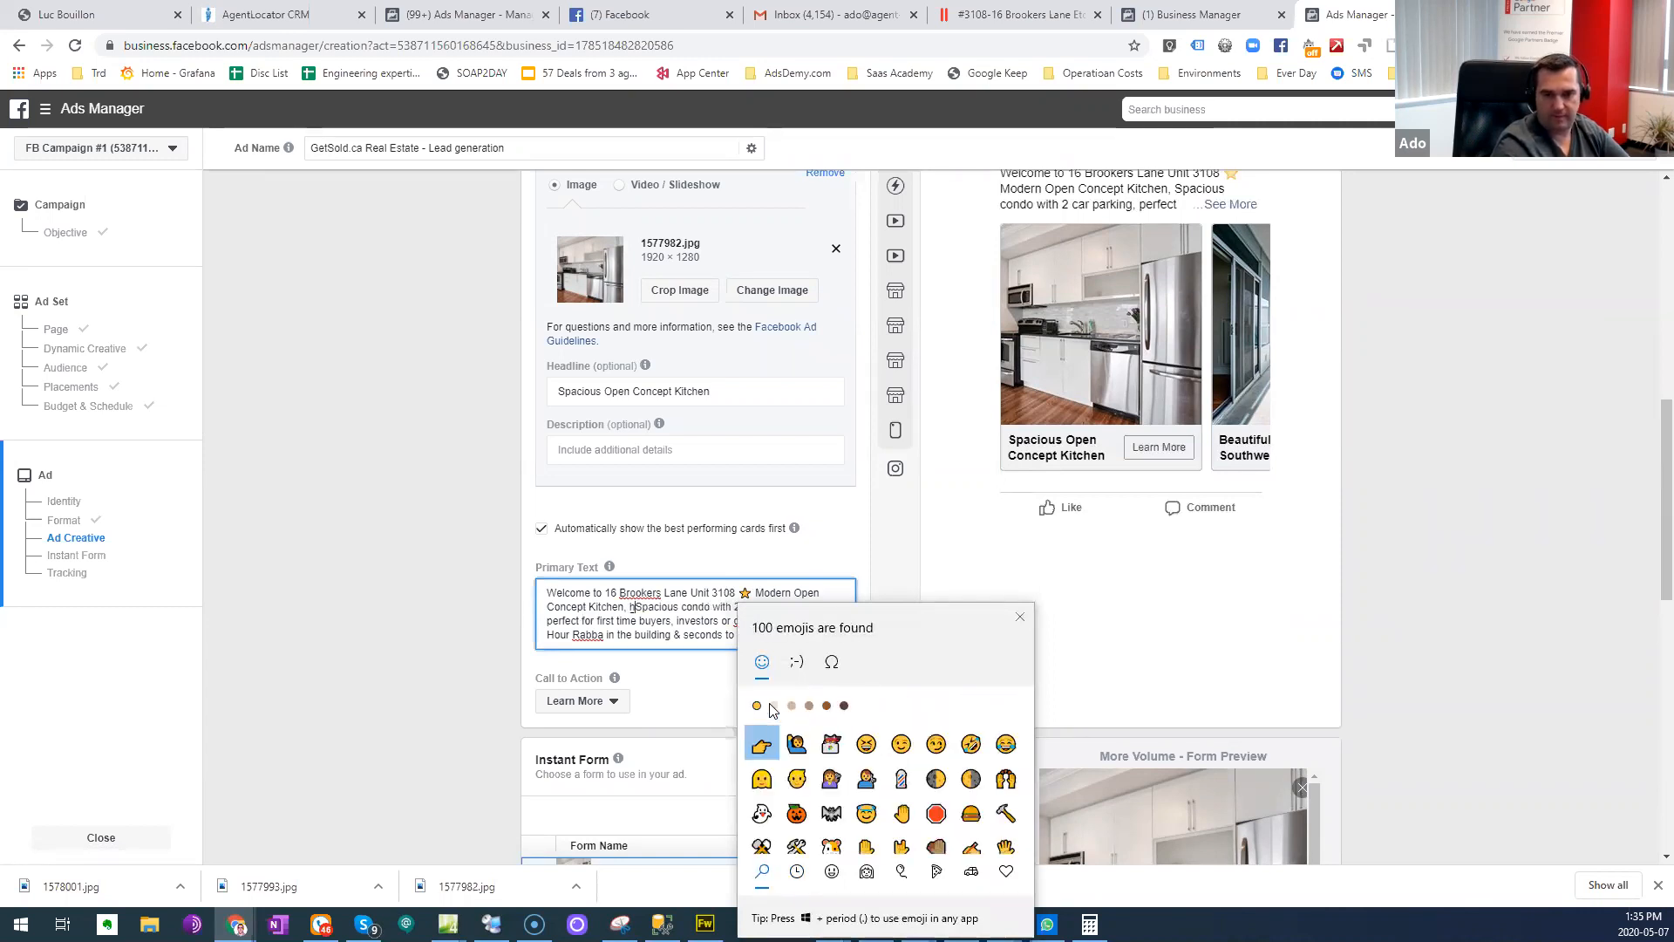
{"action": "type", "text": "ouse"}
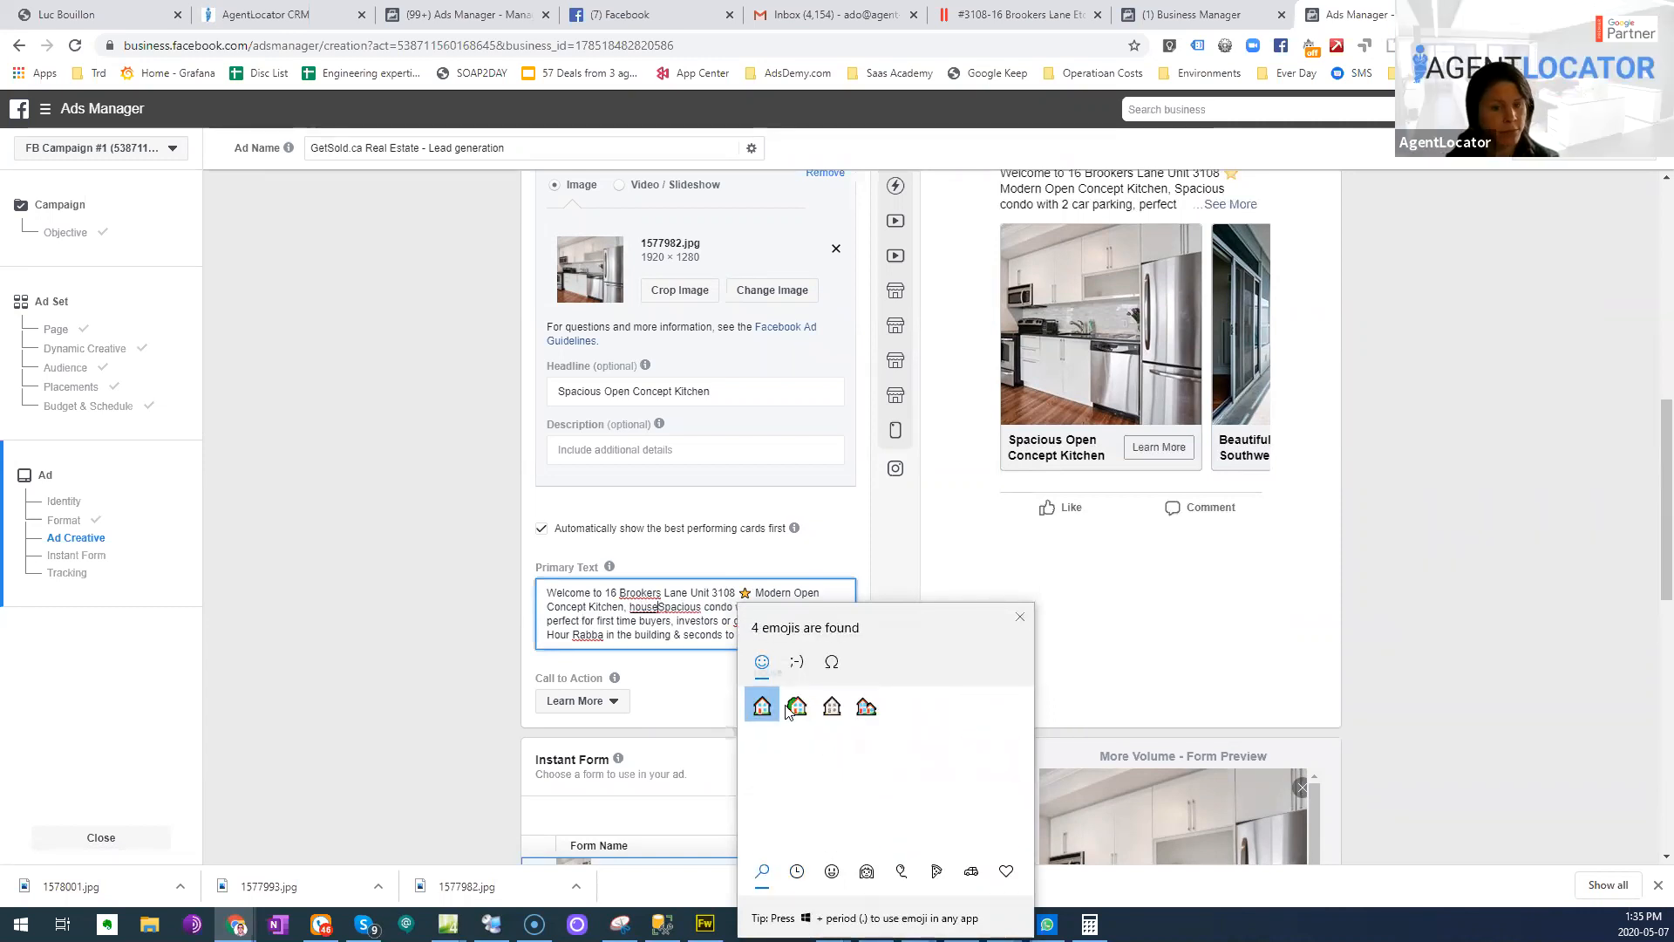
{"action": "left_click", "coordinate": [796, 706]}
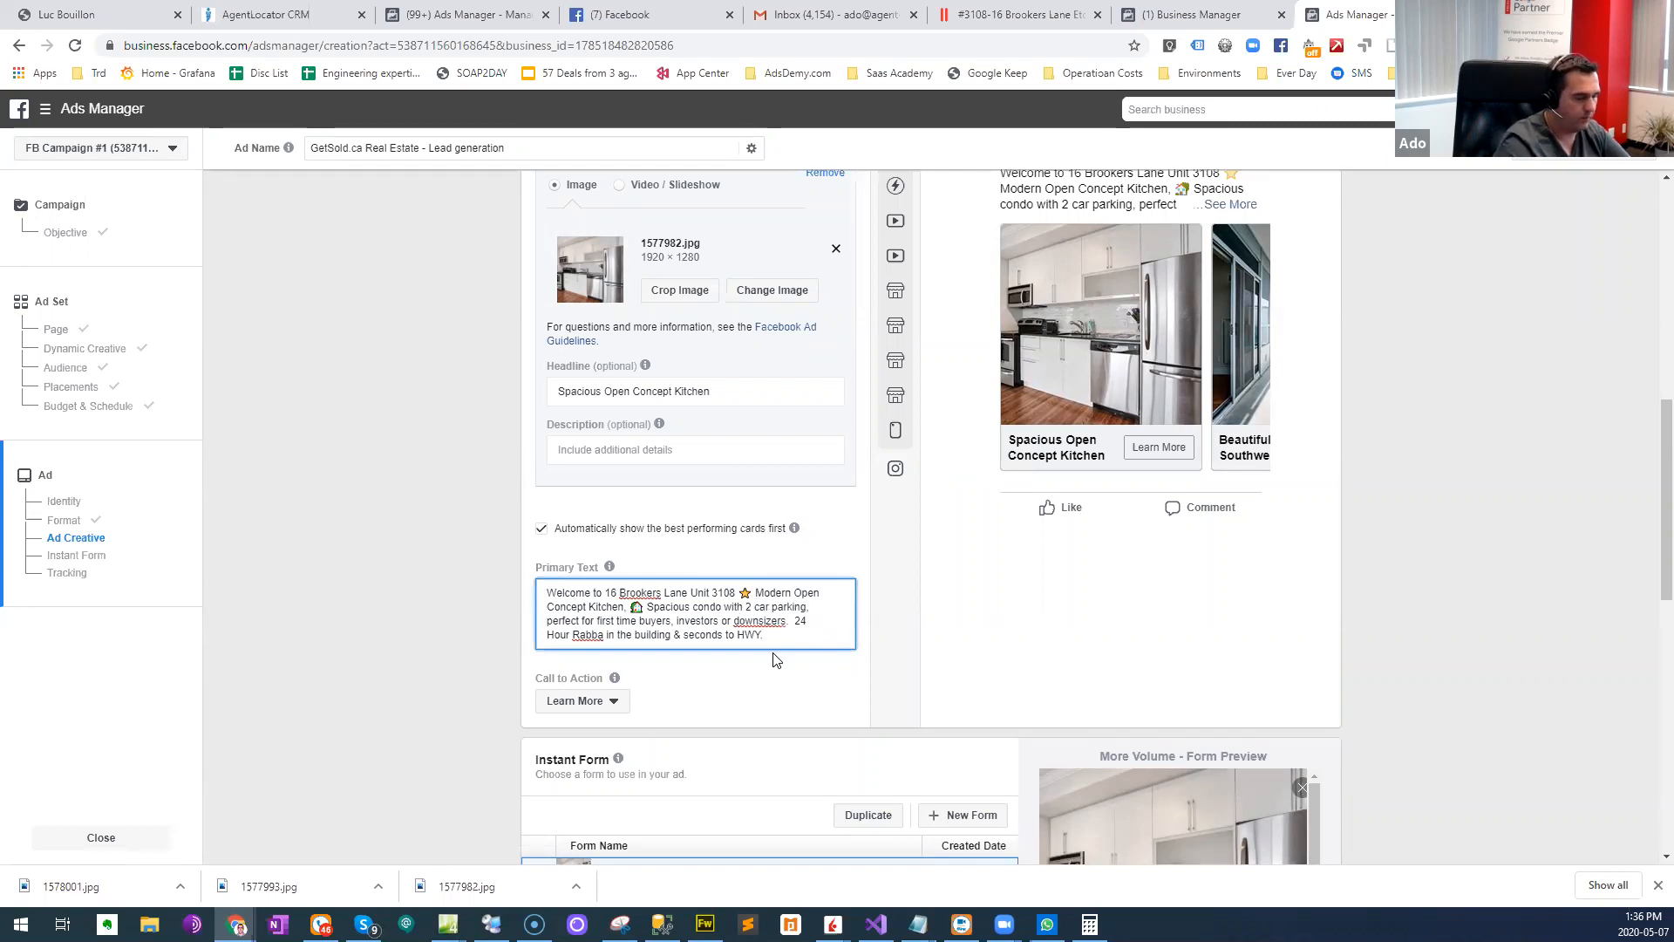
- Insert a red car emoji before "2 car parking" in the primary text and check the ad preview
{"action": "key", "text": "super+period"}
{"action": "type", "text": "car"}
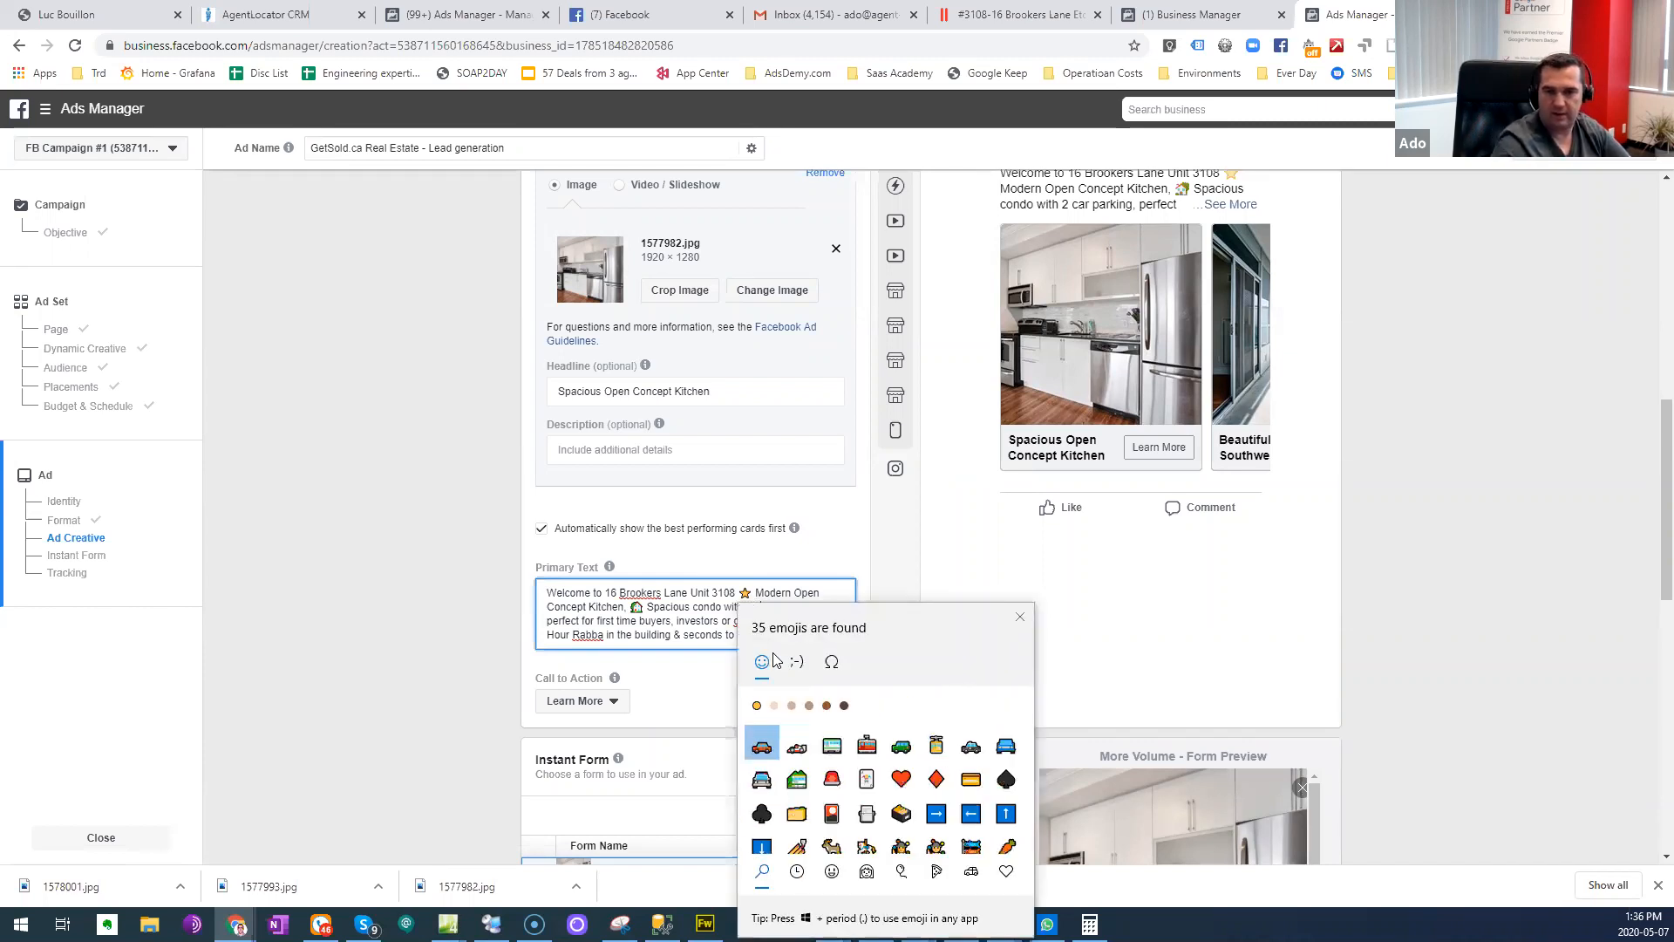
{"action": "left_click", "coordinate": [762, 743]}
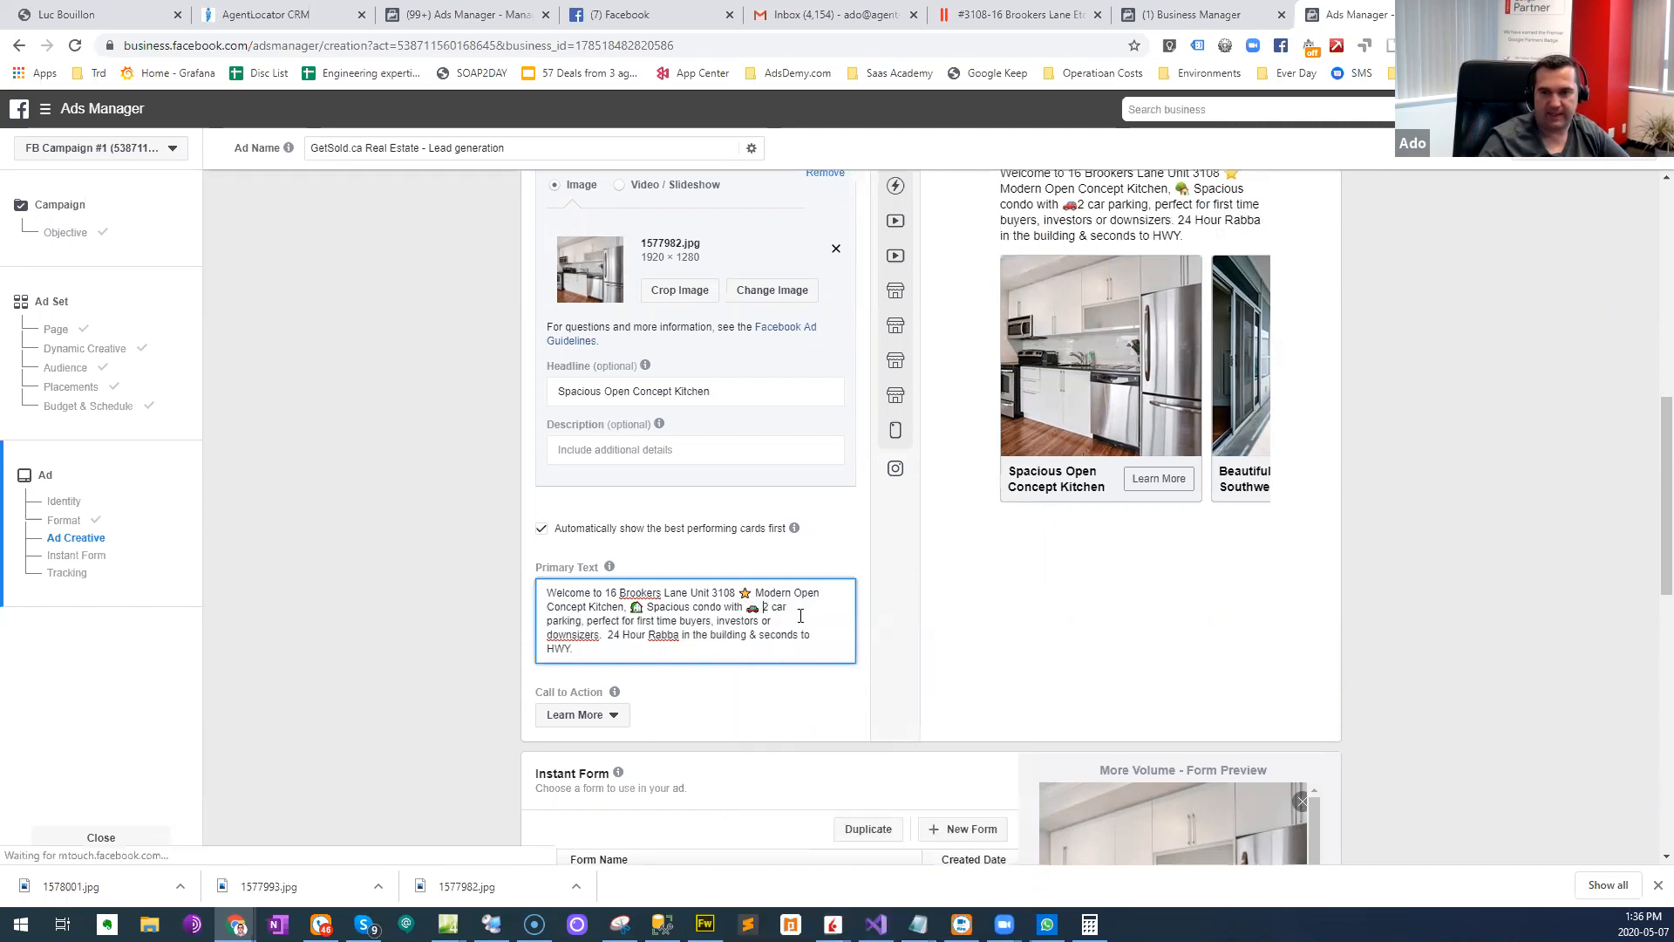
{"action": "scroll", "coordinate": [1203, 370], "scroll_direction": "up", "scroll_amount": 2}
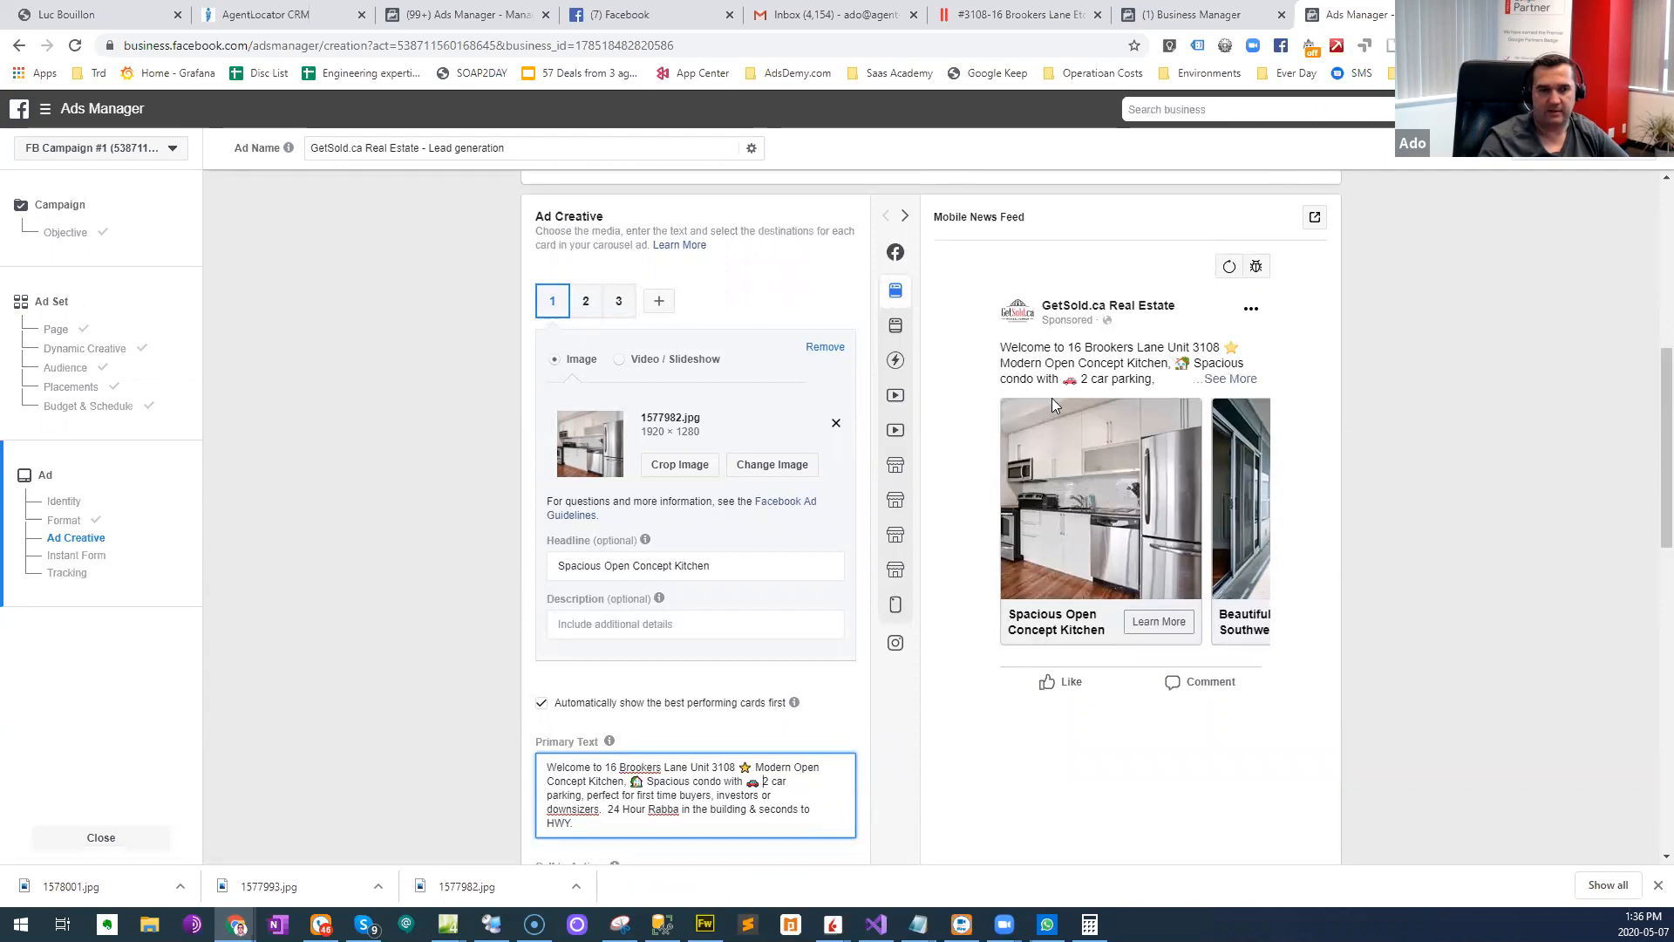
{"action": "scroll", "coordinate": [719, 738], "scroll_direction": "down", "scroll_amount": 1}
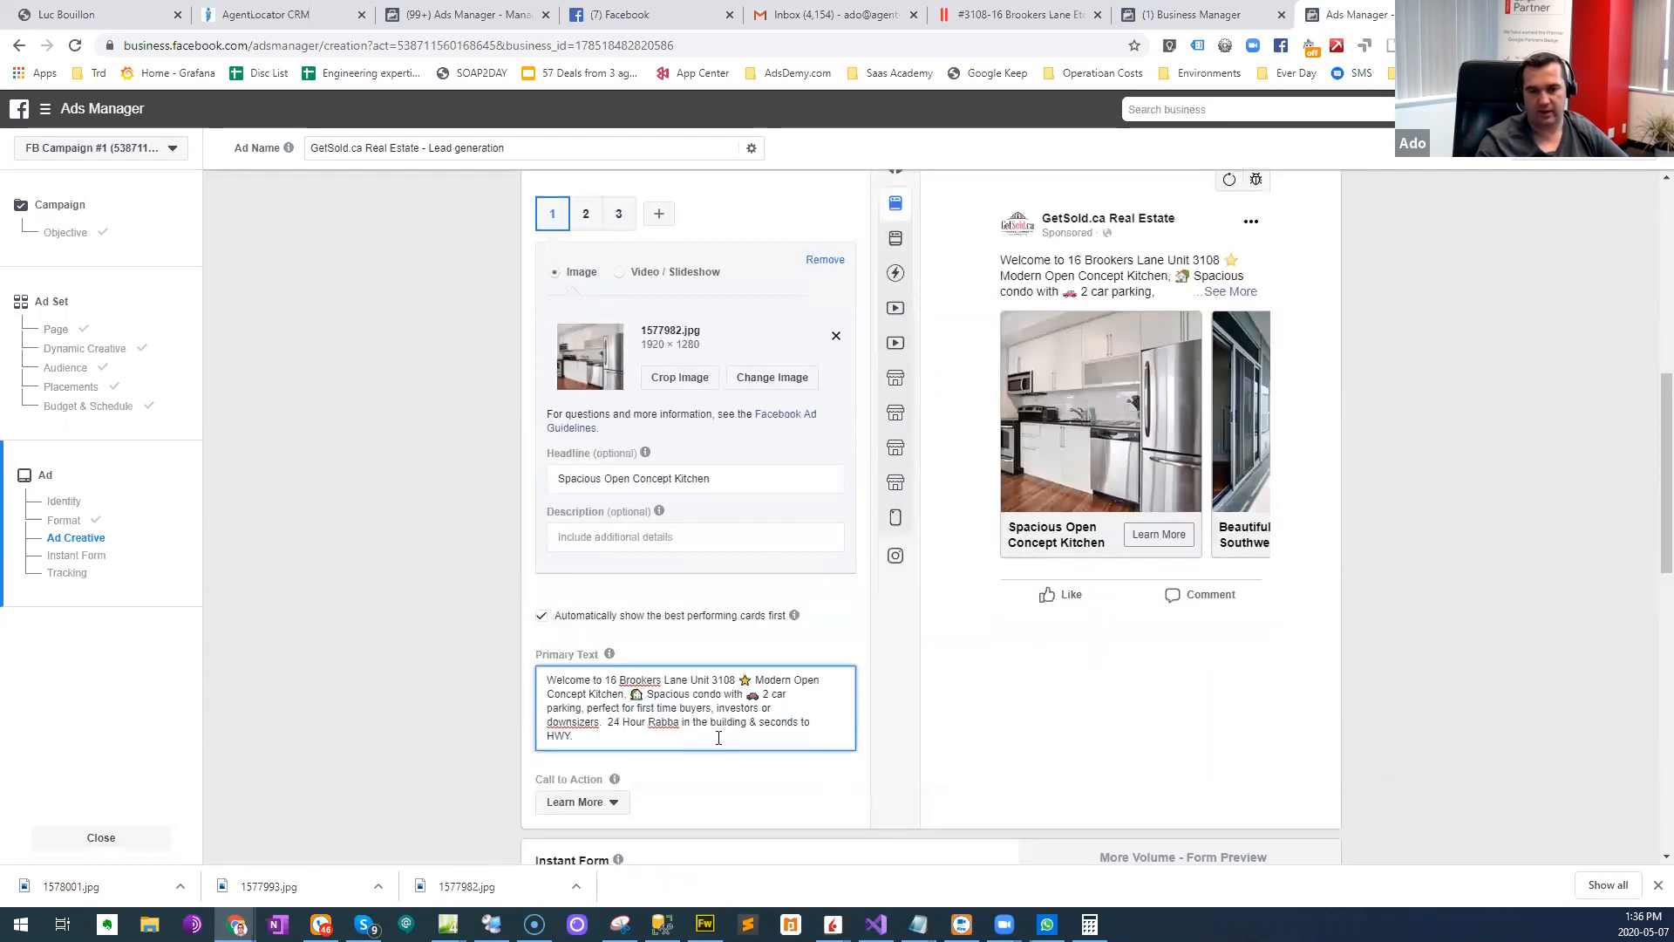
{"action": "scroll", "coordinate": [705, 742], "scroll_direction": "down", "scroll_amount": 2}
{"action": "left_click", "coordinate": [675, 575]}
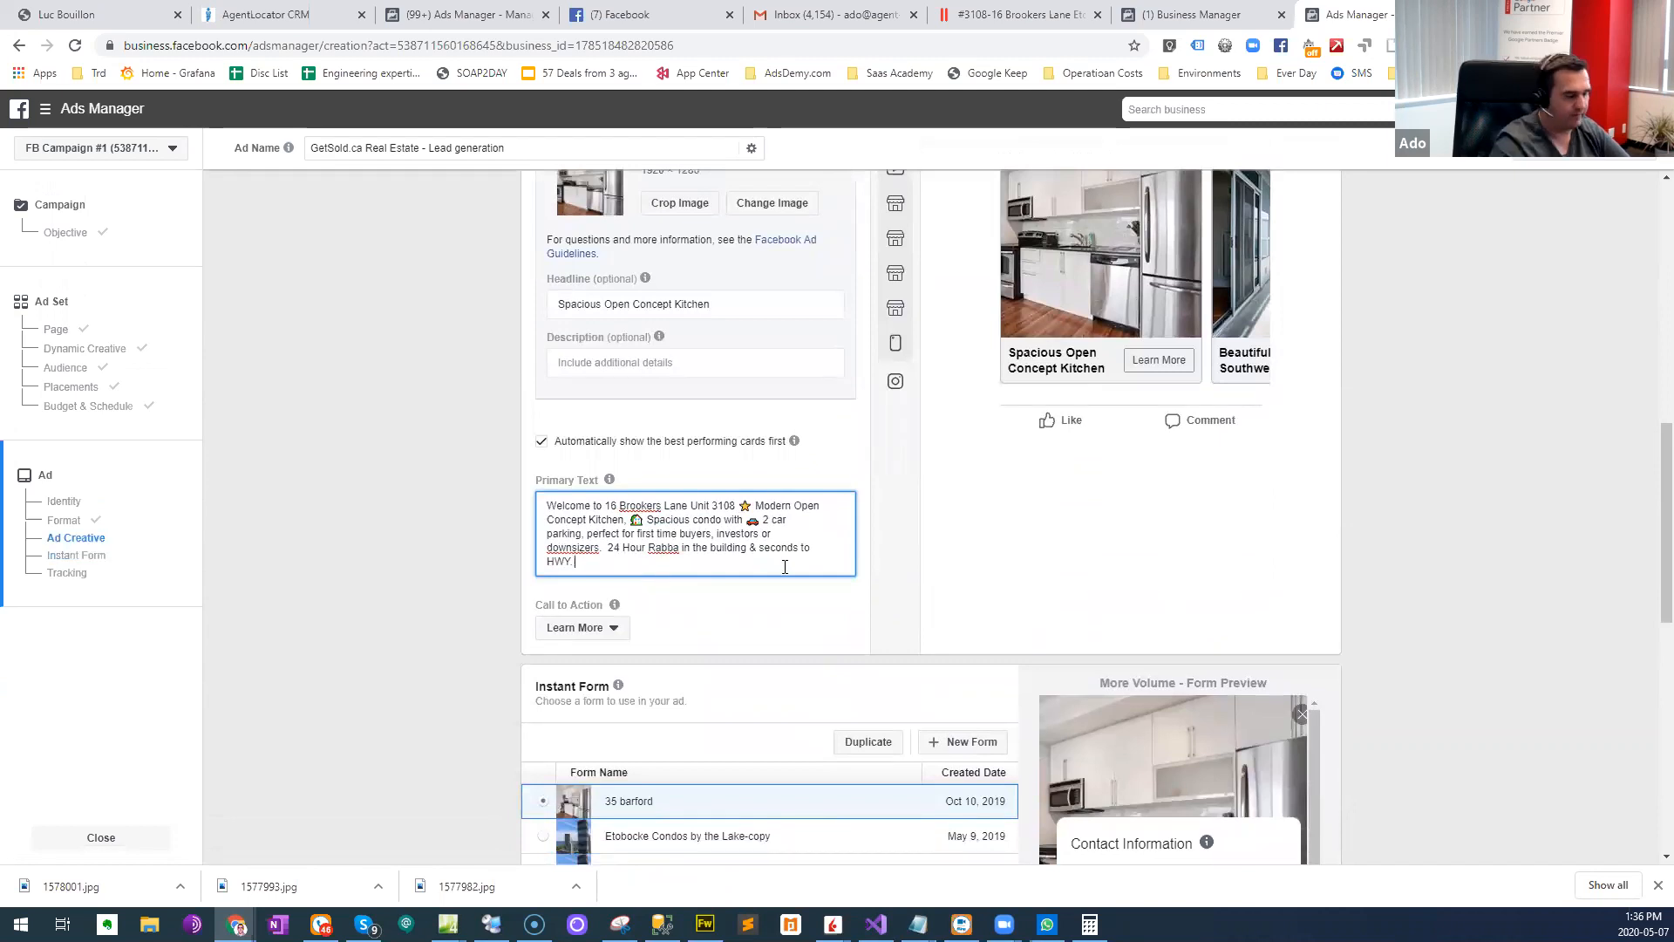
{"action": "key", "text": "super+period"}
{"action": "type", "text": "apa"}
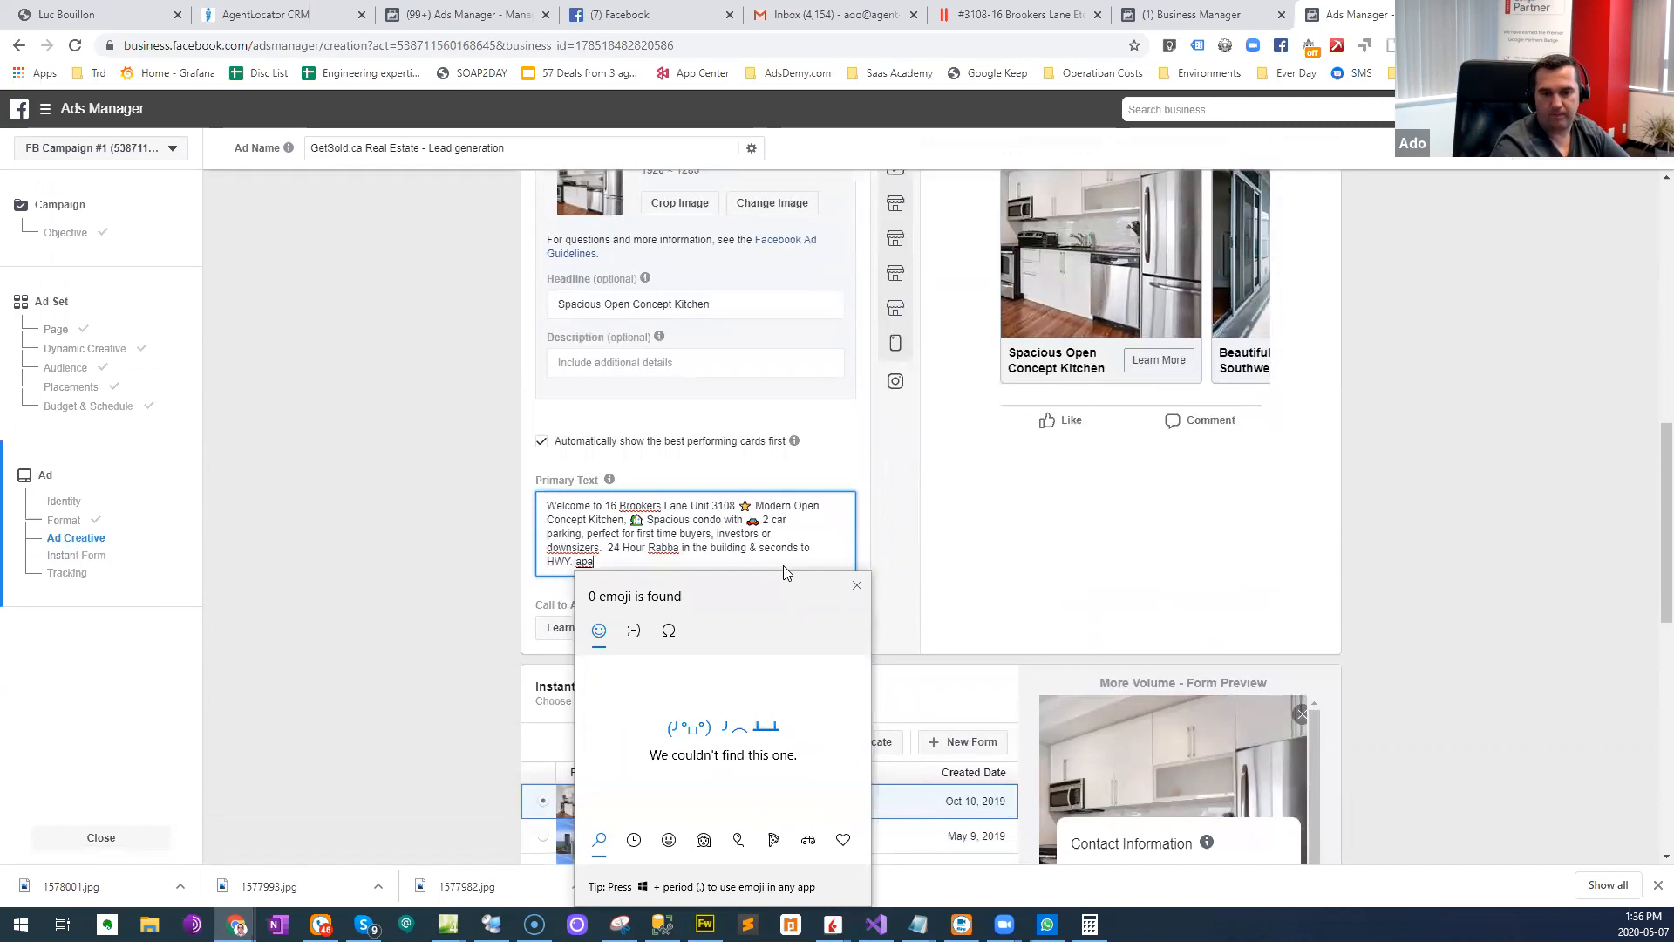
{"action": "key", "text": "BackSpace"}
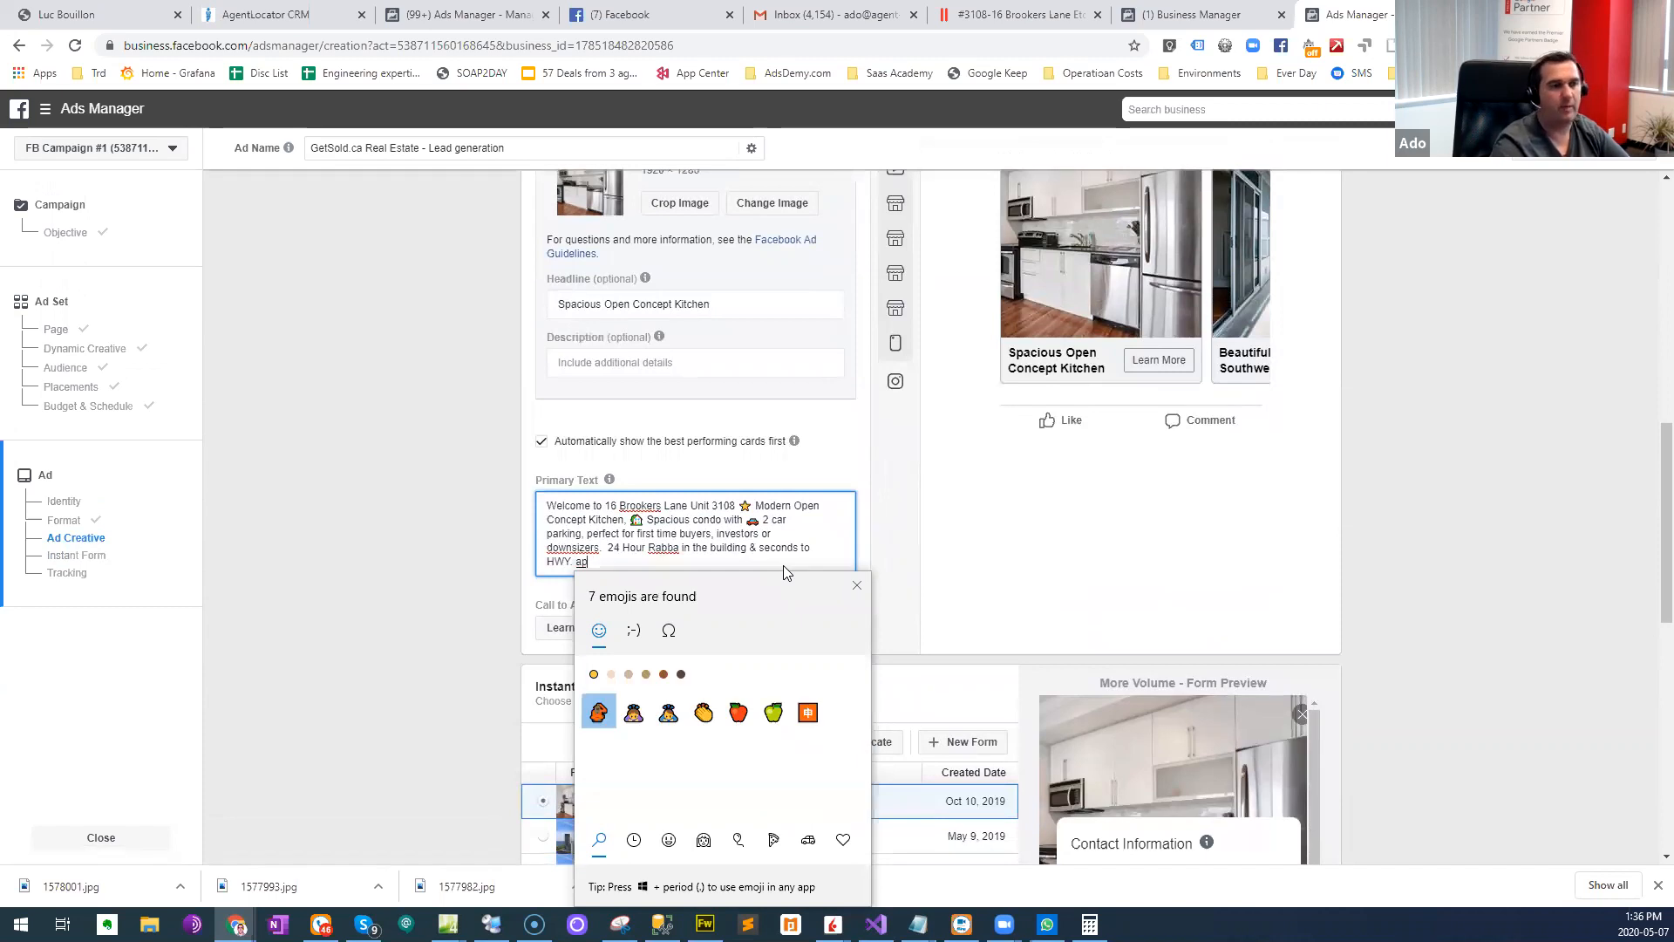
{"action": "key", "text": "BackSpace"}
{"action": "key", "text": "BackSpace"}
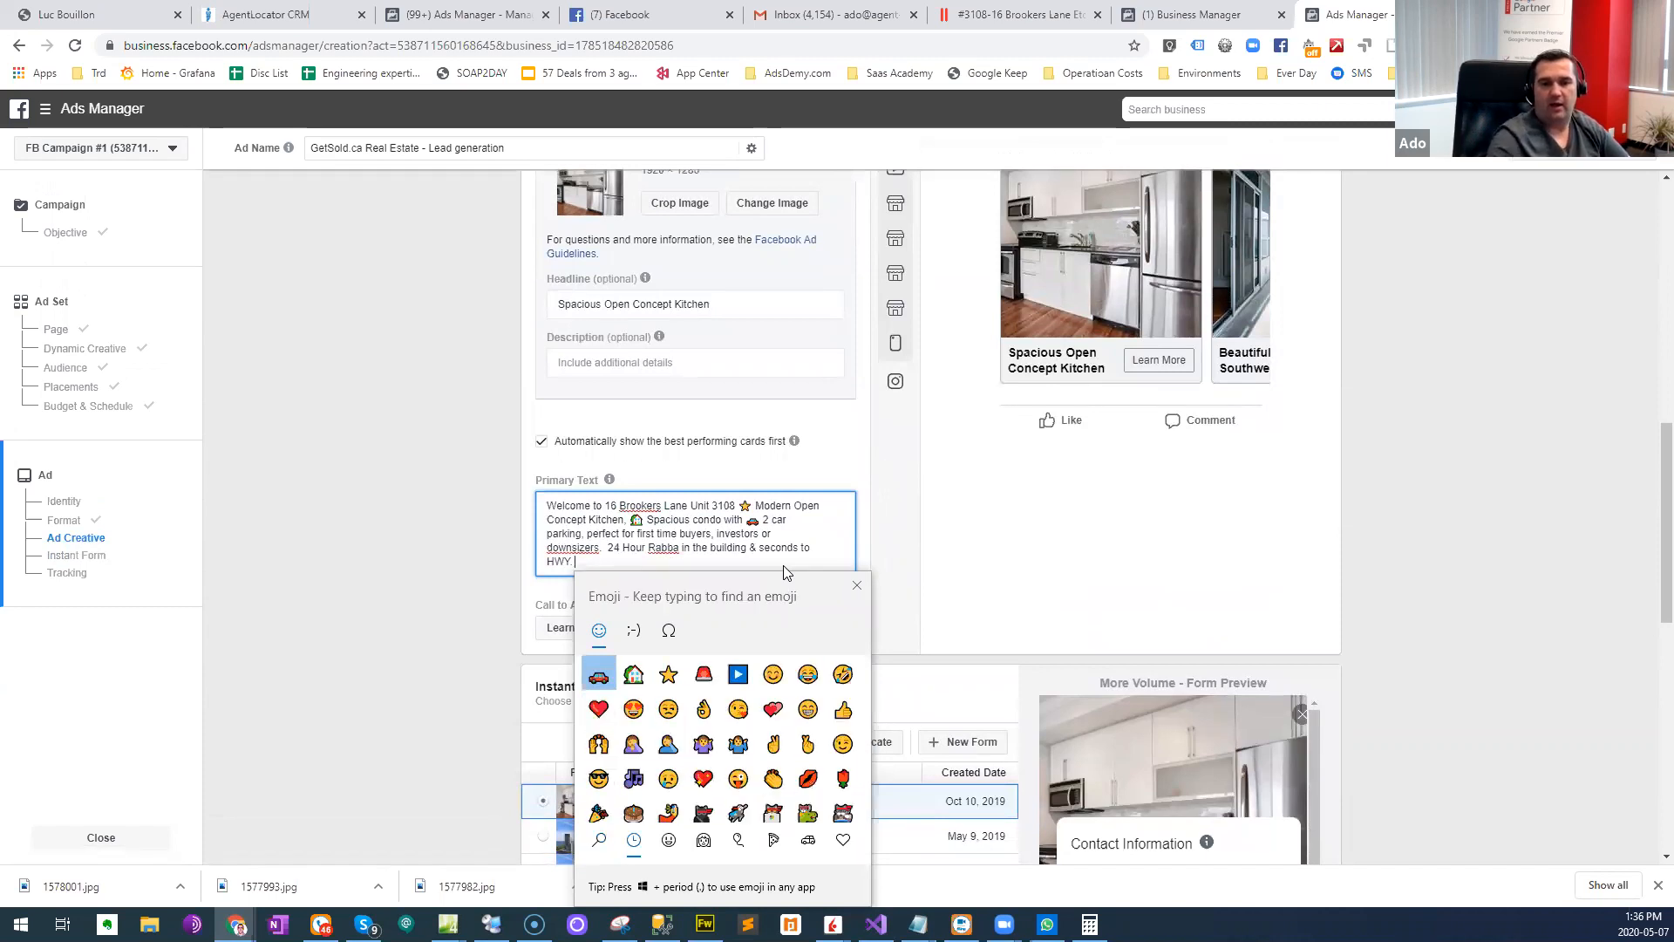
{"action": "key", "text": "Escape"}
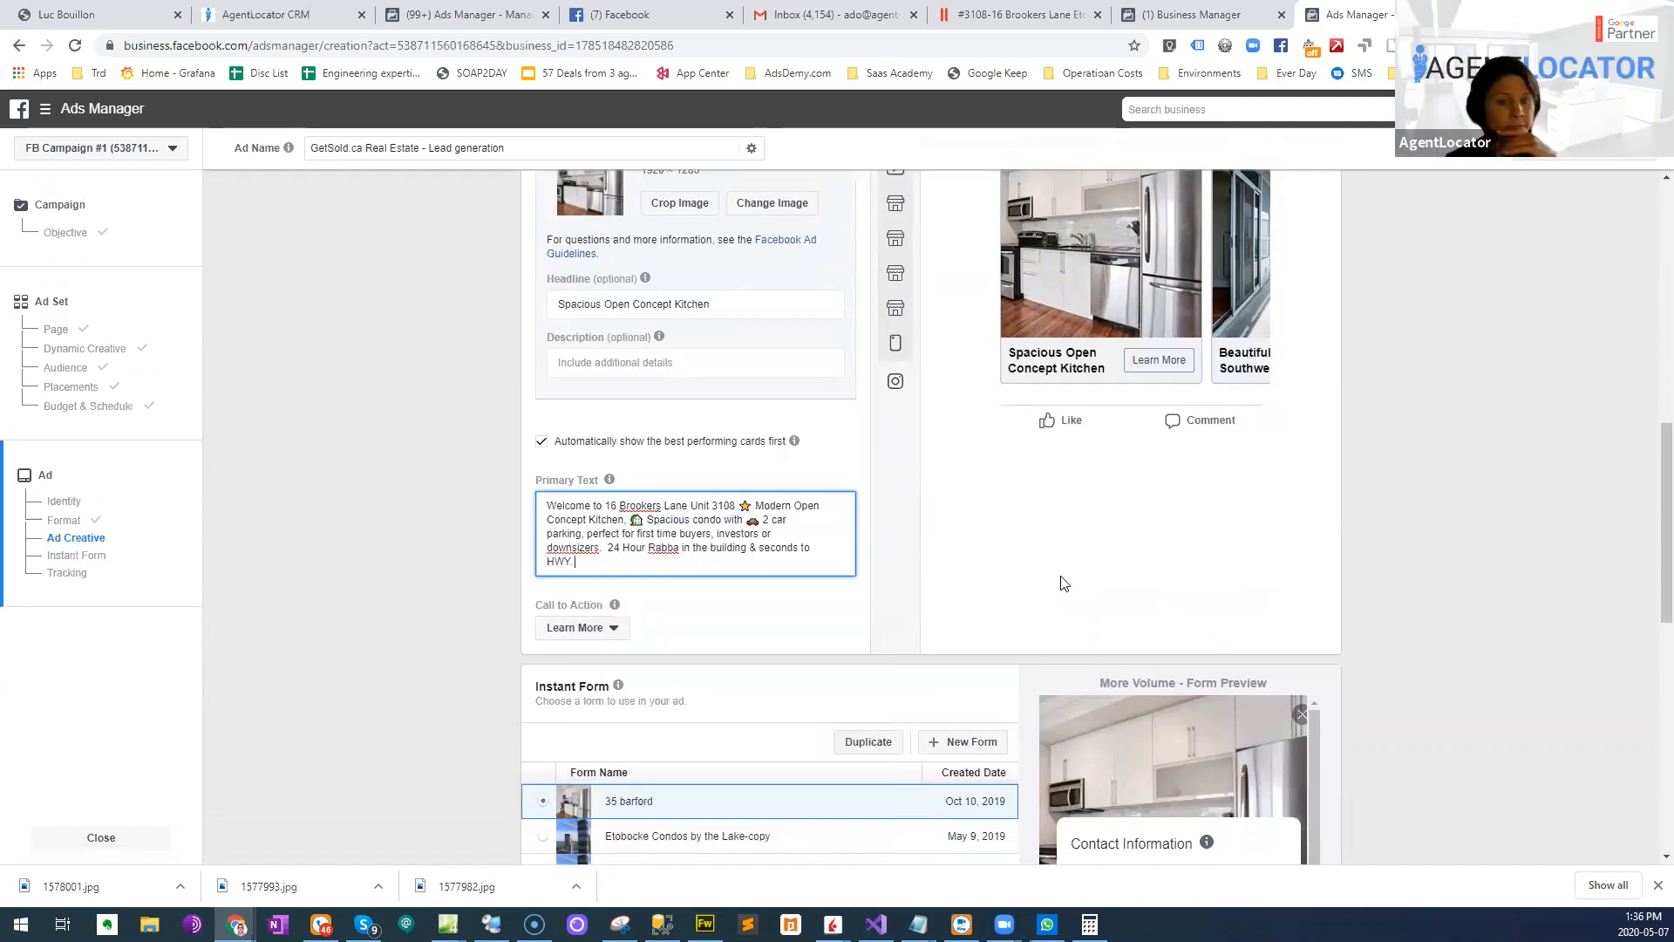
{"action": "scroll", "coordinate": [788, 590], "scroll_direction": "down", "scroll_amount": 4}
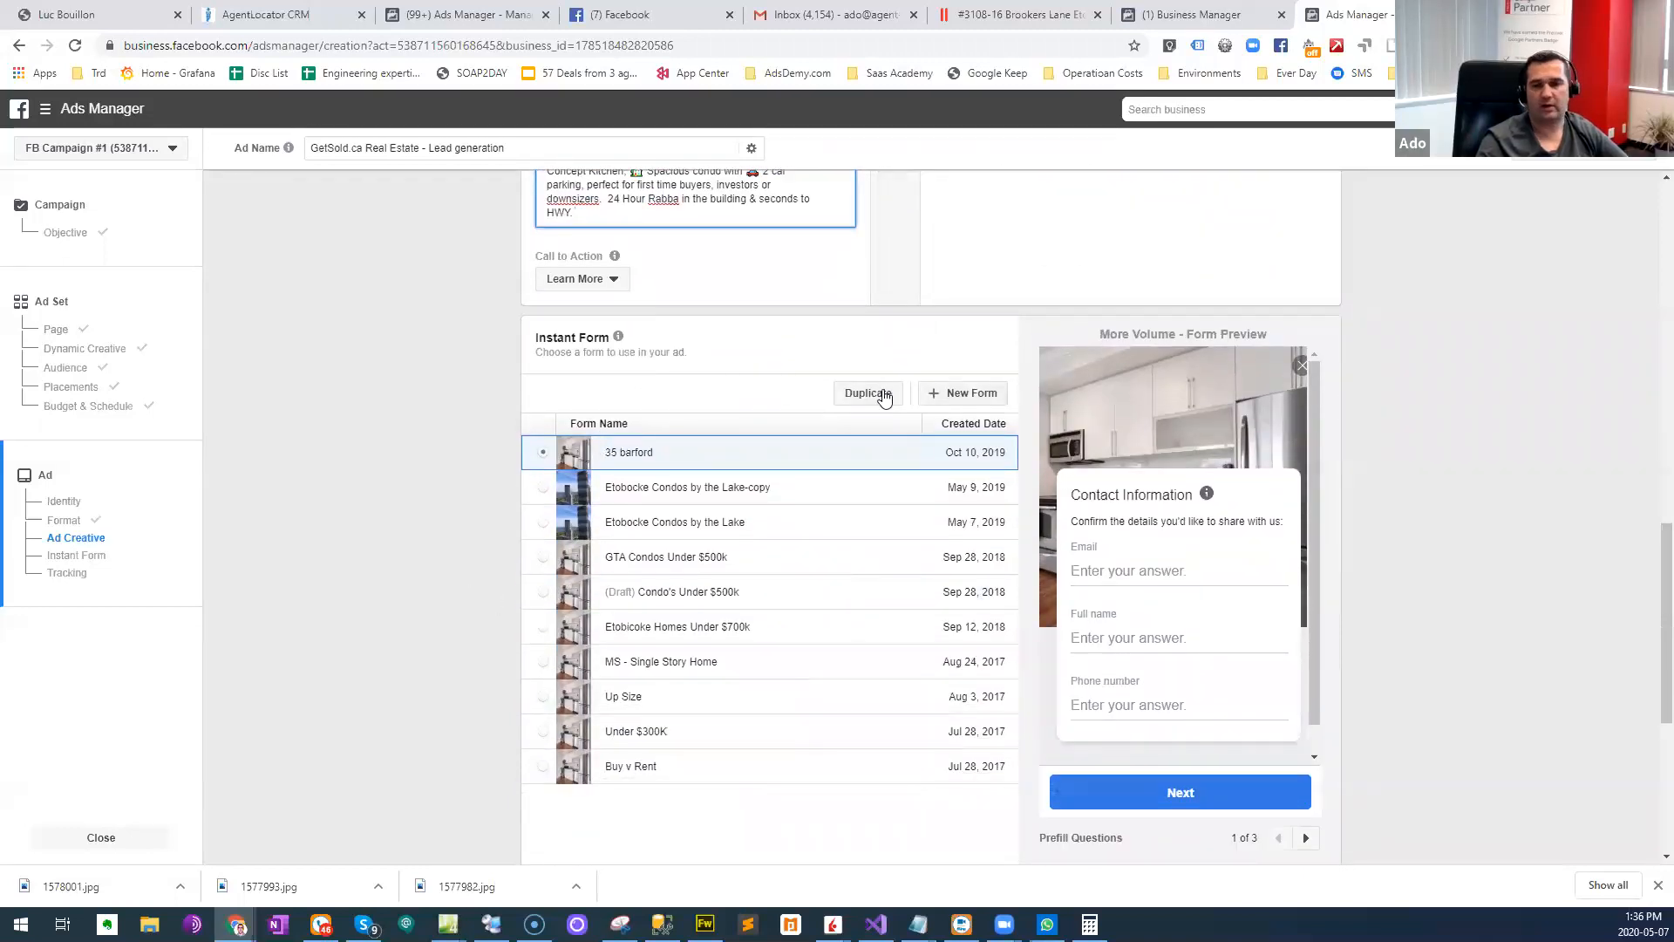
{"action": "left_click", "coordinate": [965, 397]}
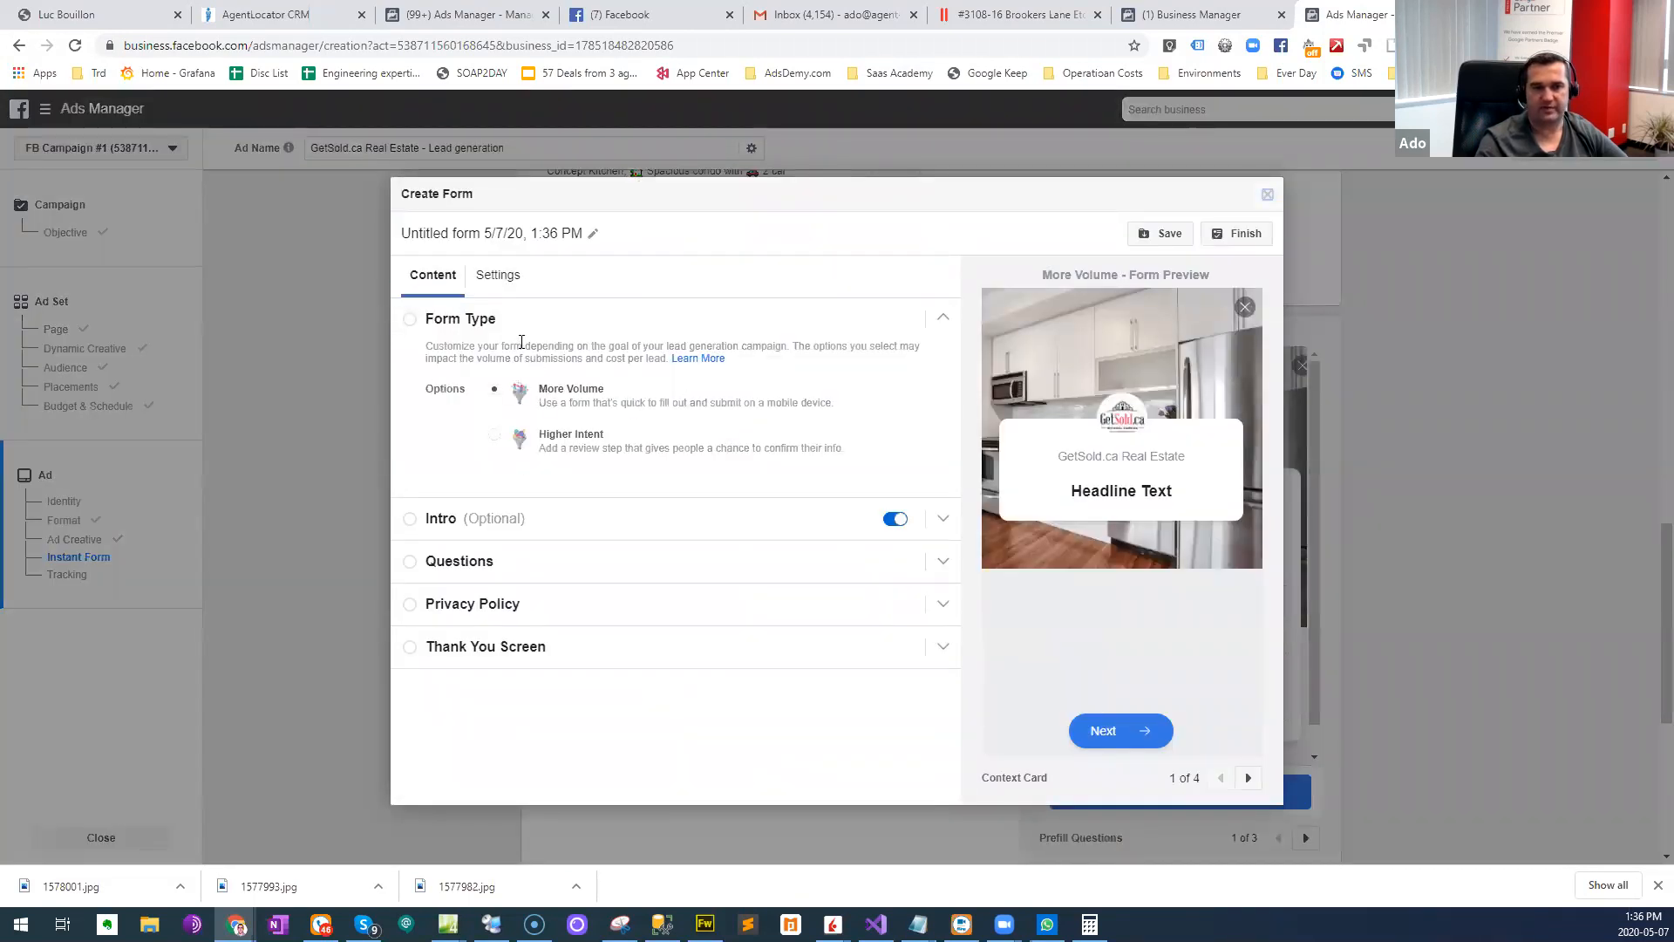
{"action": "left_click", "coordinate": [525, 235]}
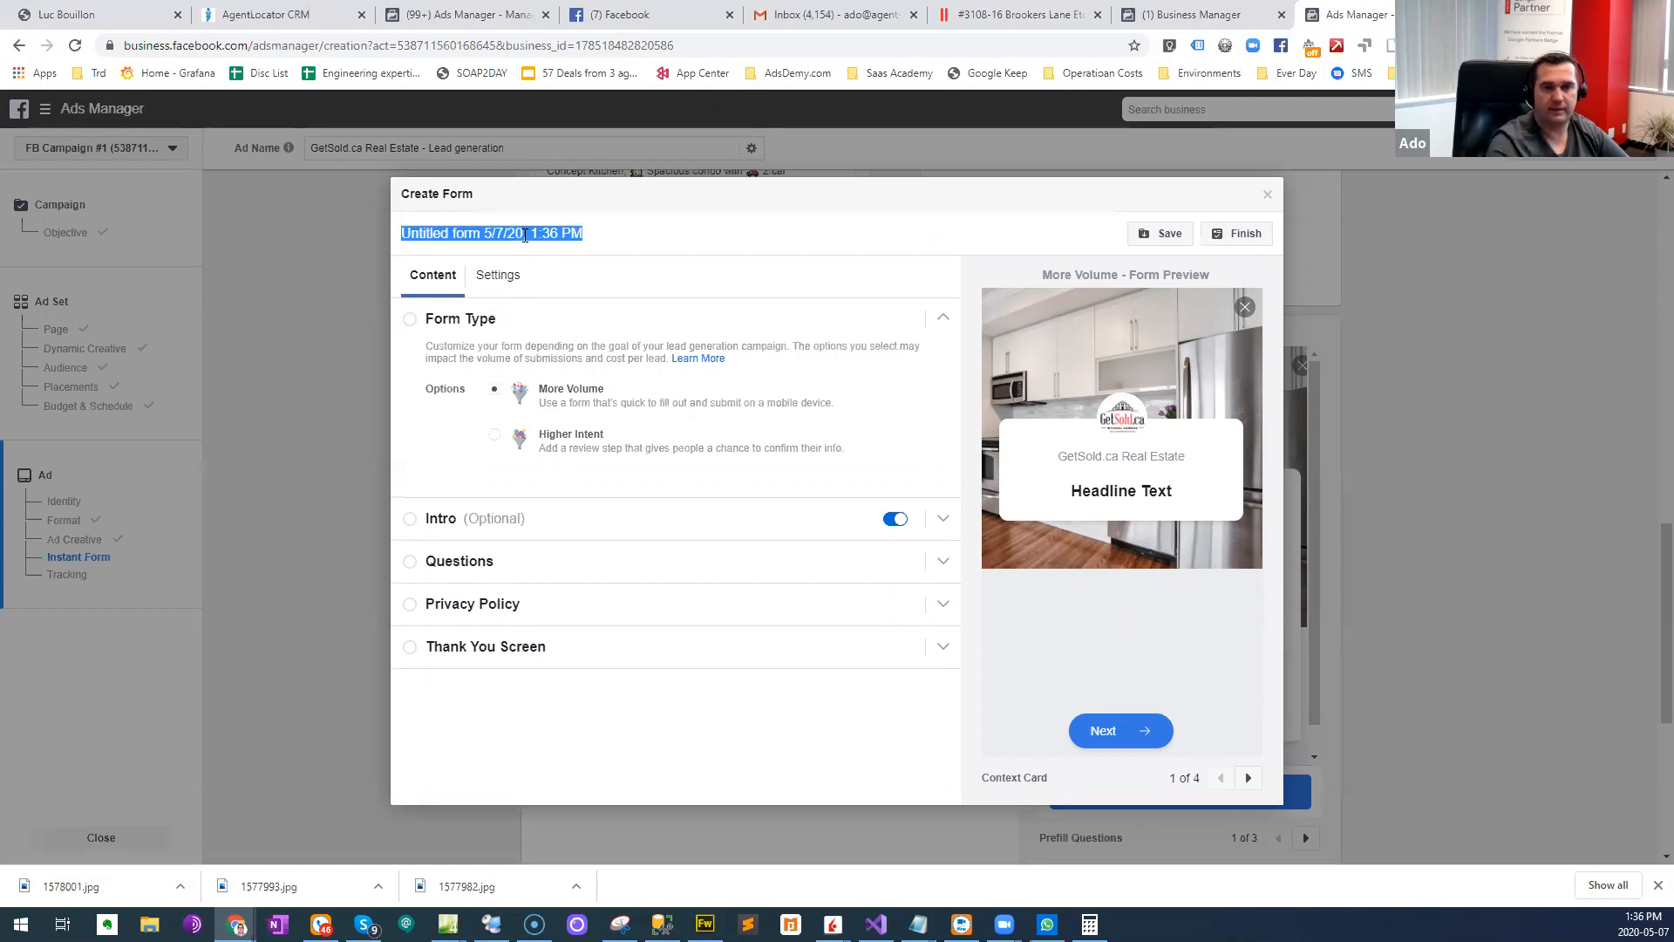
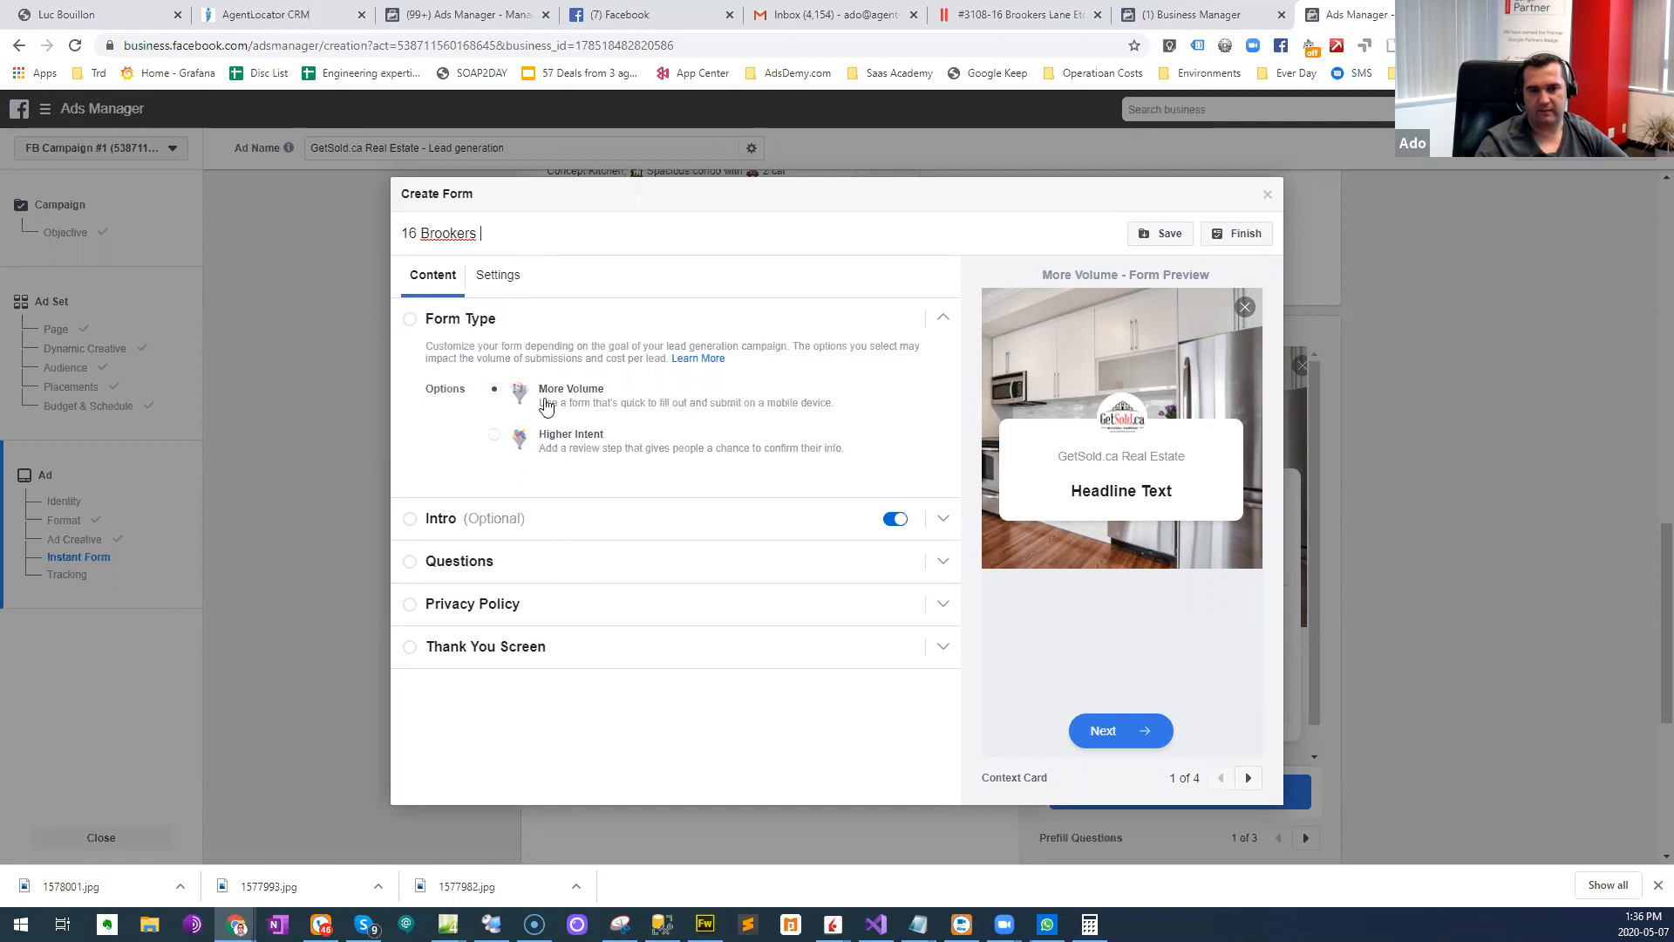
{"action": "left_click", "coordinate": [445, 523]}
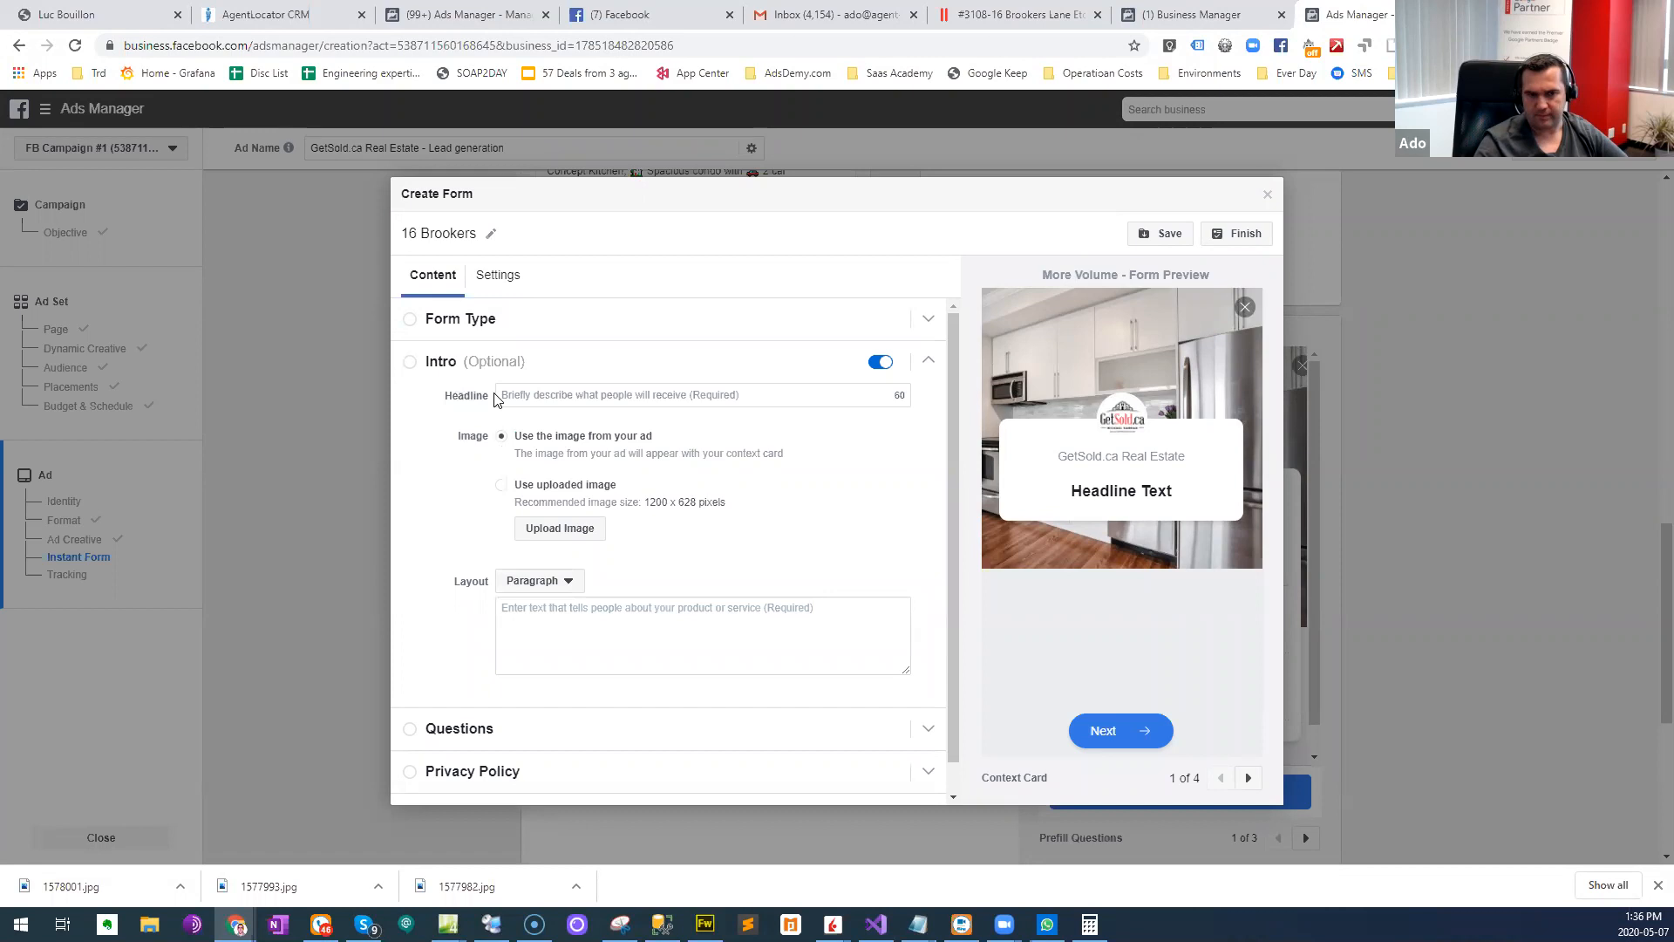
{"action": "left_click", "coordinate": [538, 395]}
{"action": "type", "text": "Ge"}
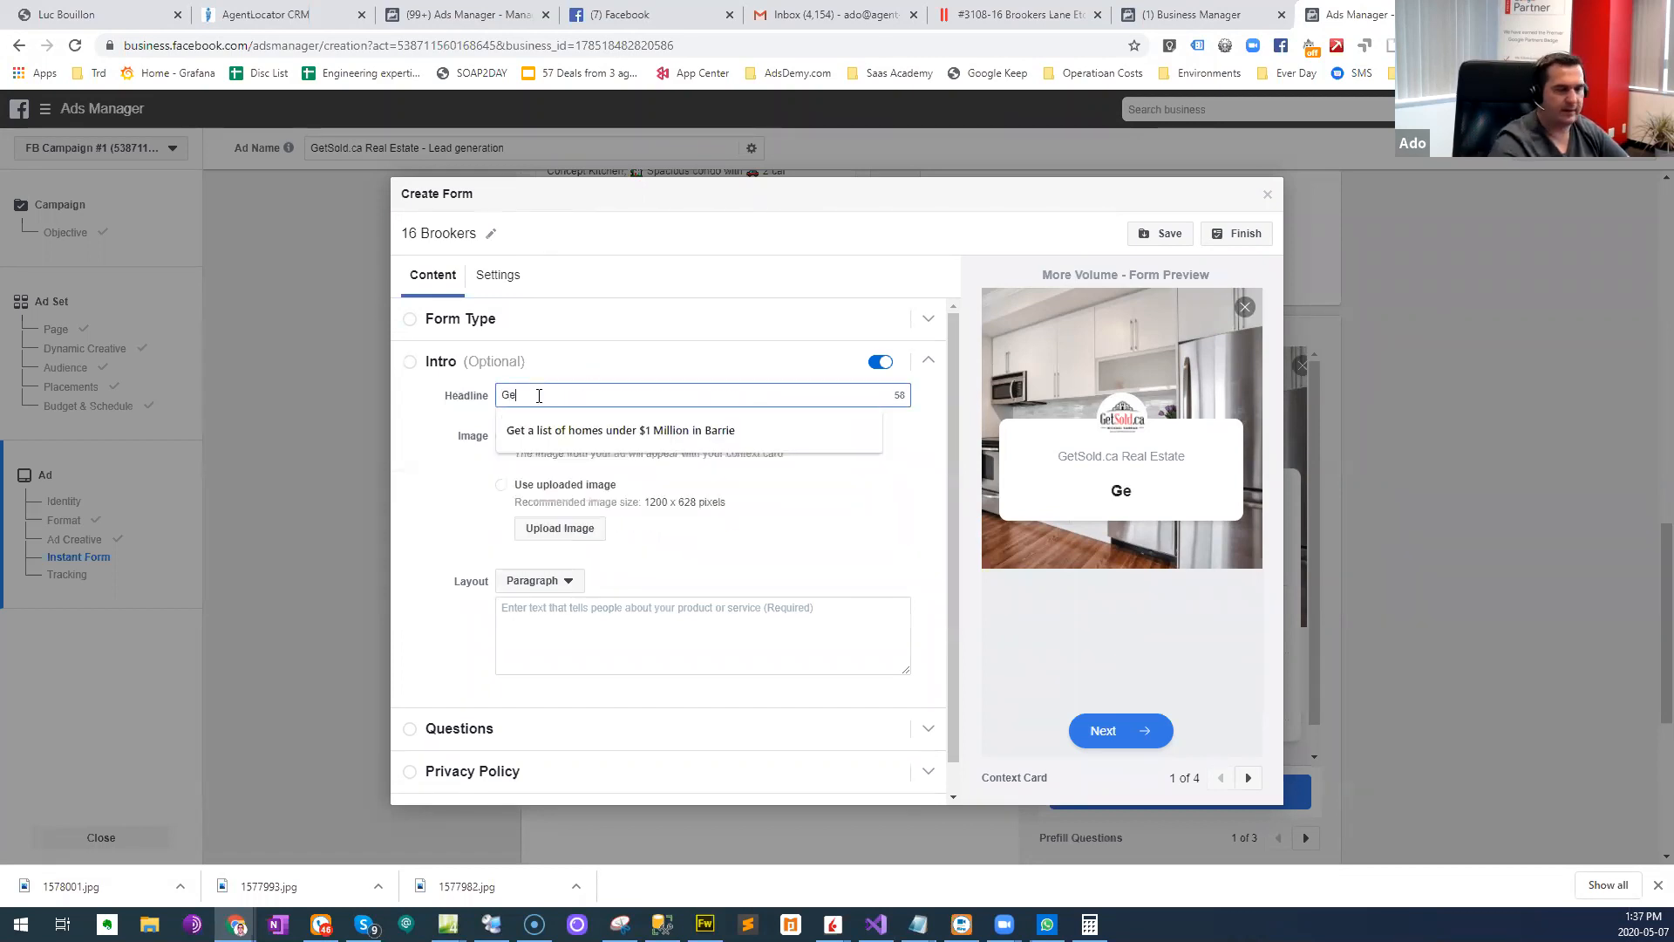
{"action": "type", "text": "t all the inforamtion"}
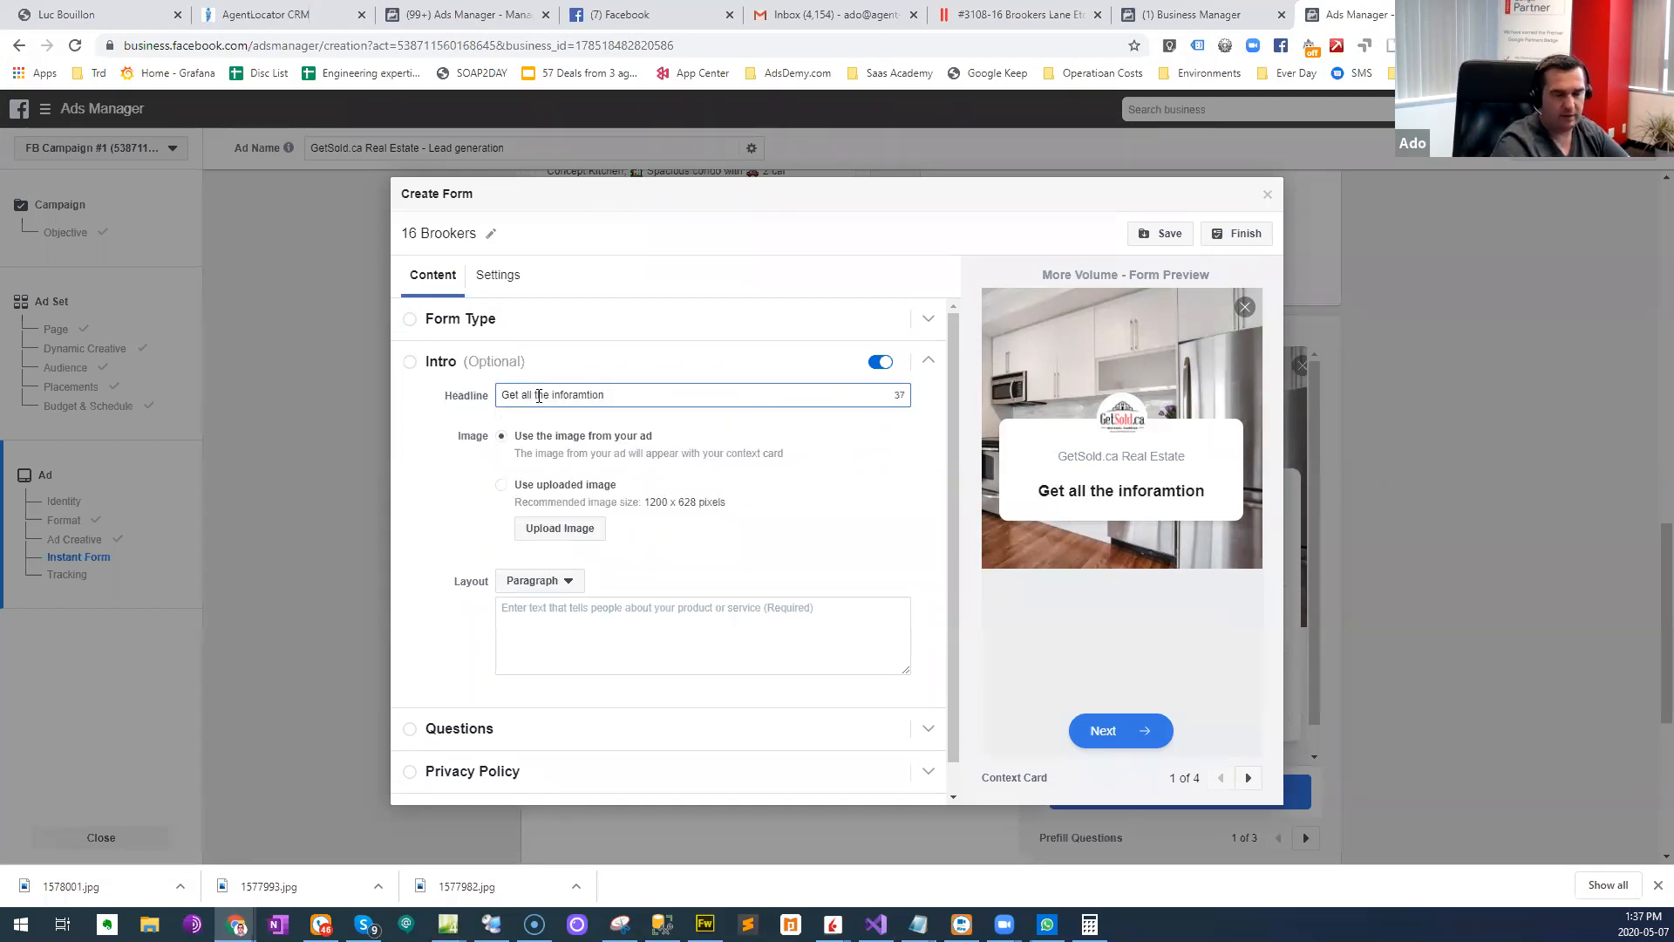
{"action": "key", "text": "ctrl+a"}
{"action": "type", "text": "Get all thei"}
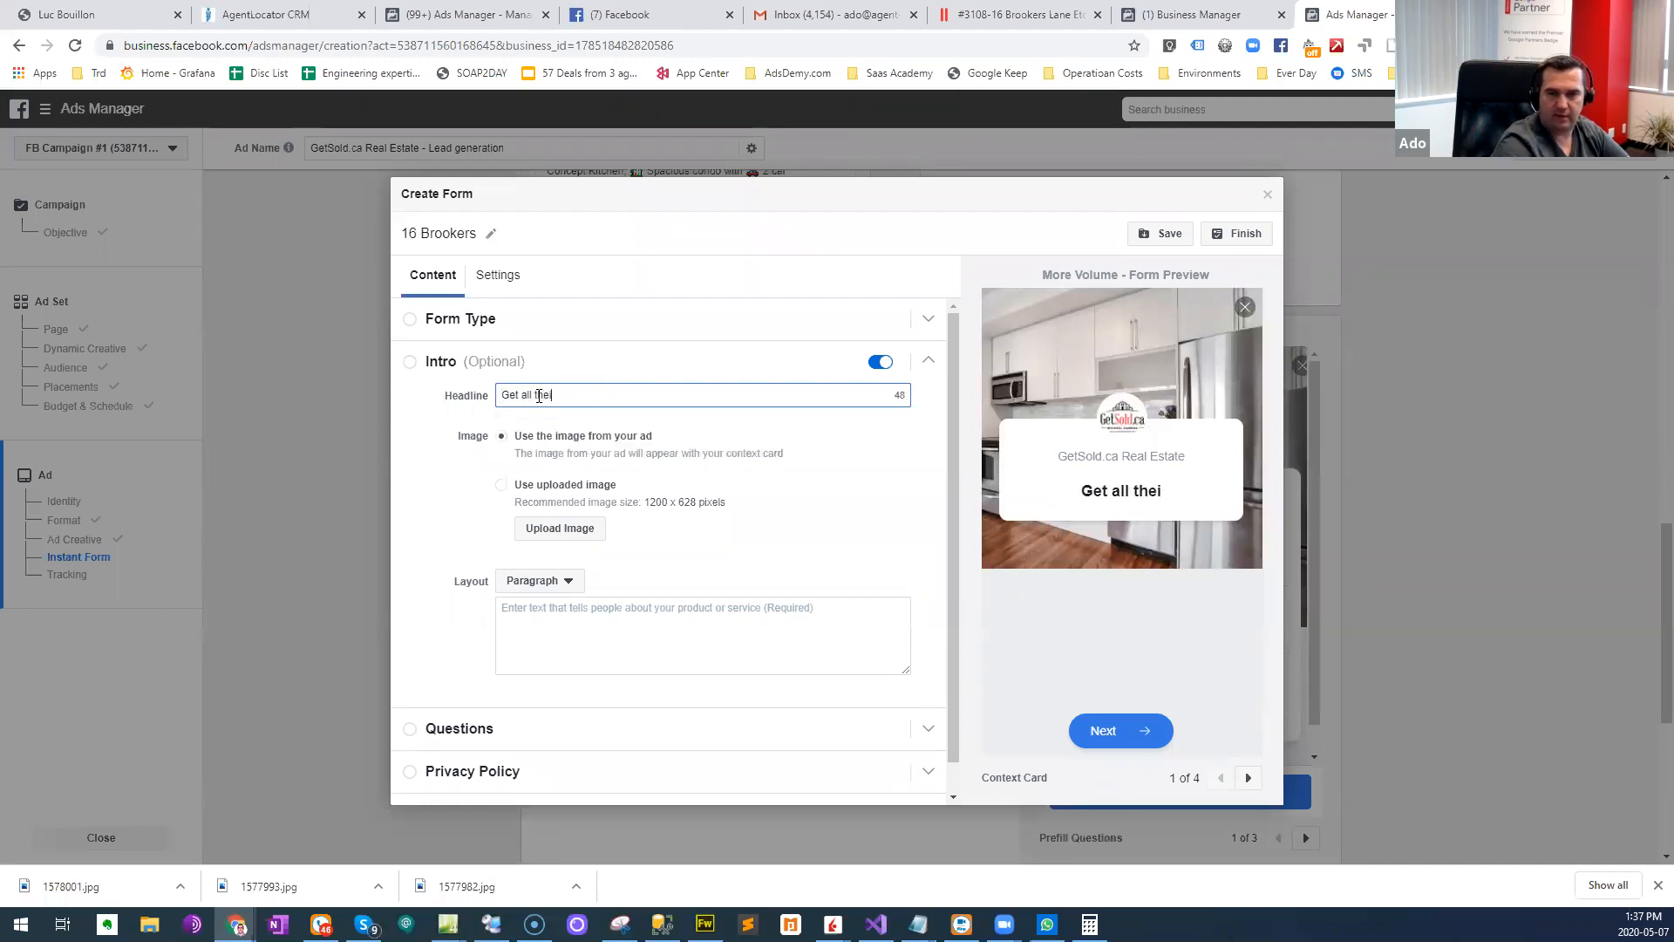
{"action": "key", "text": "BackSpace"}
{"action": "type", "text": "information"}
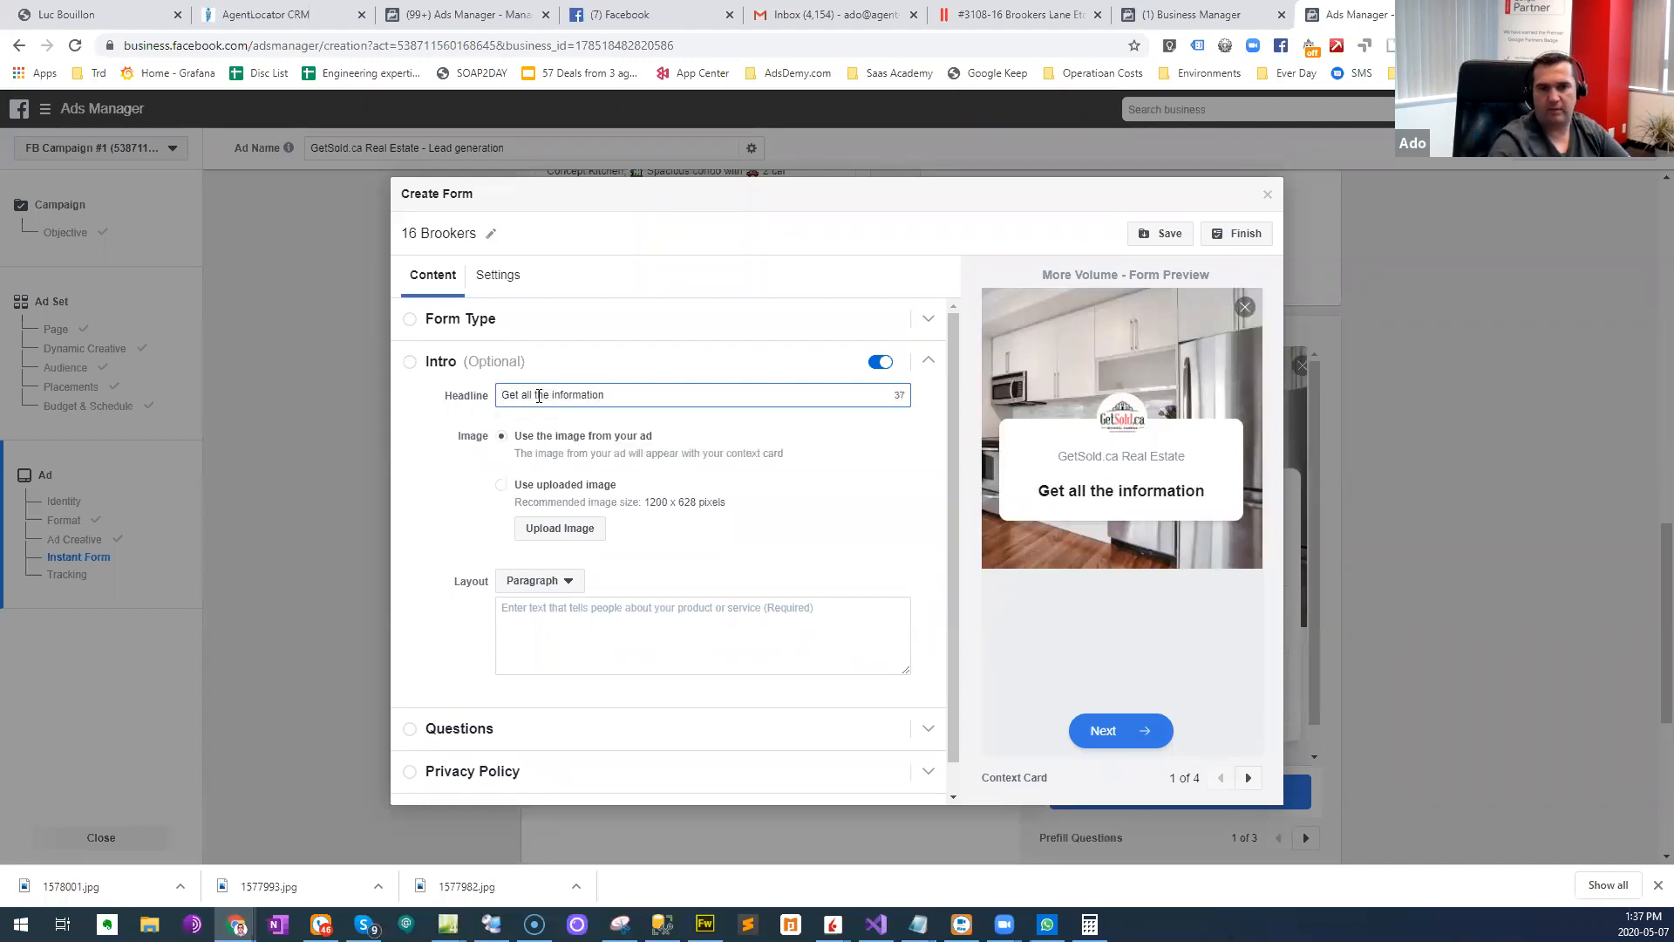
{"action": "type", "text": " about "}
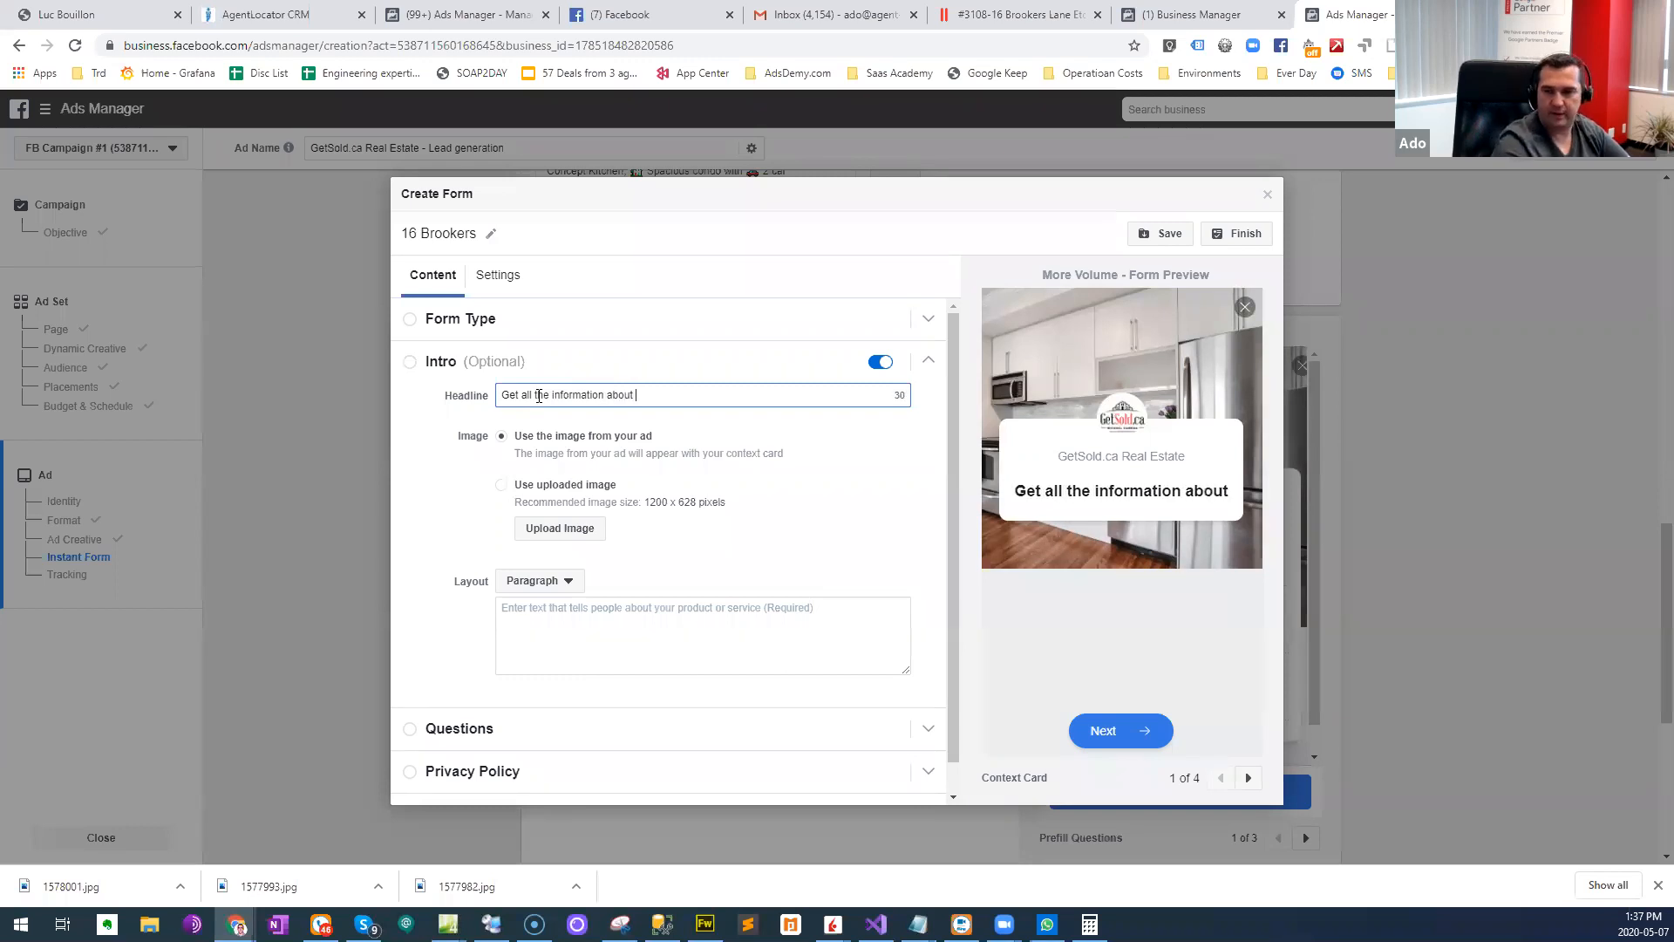
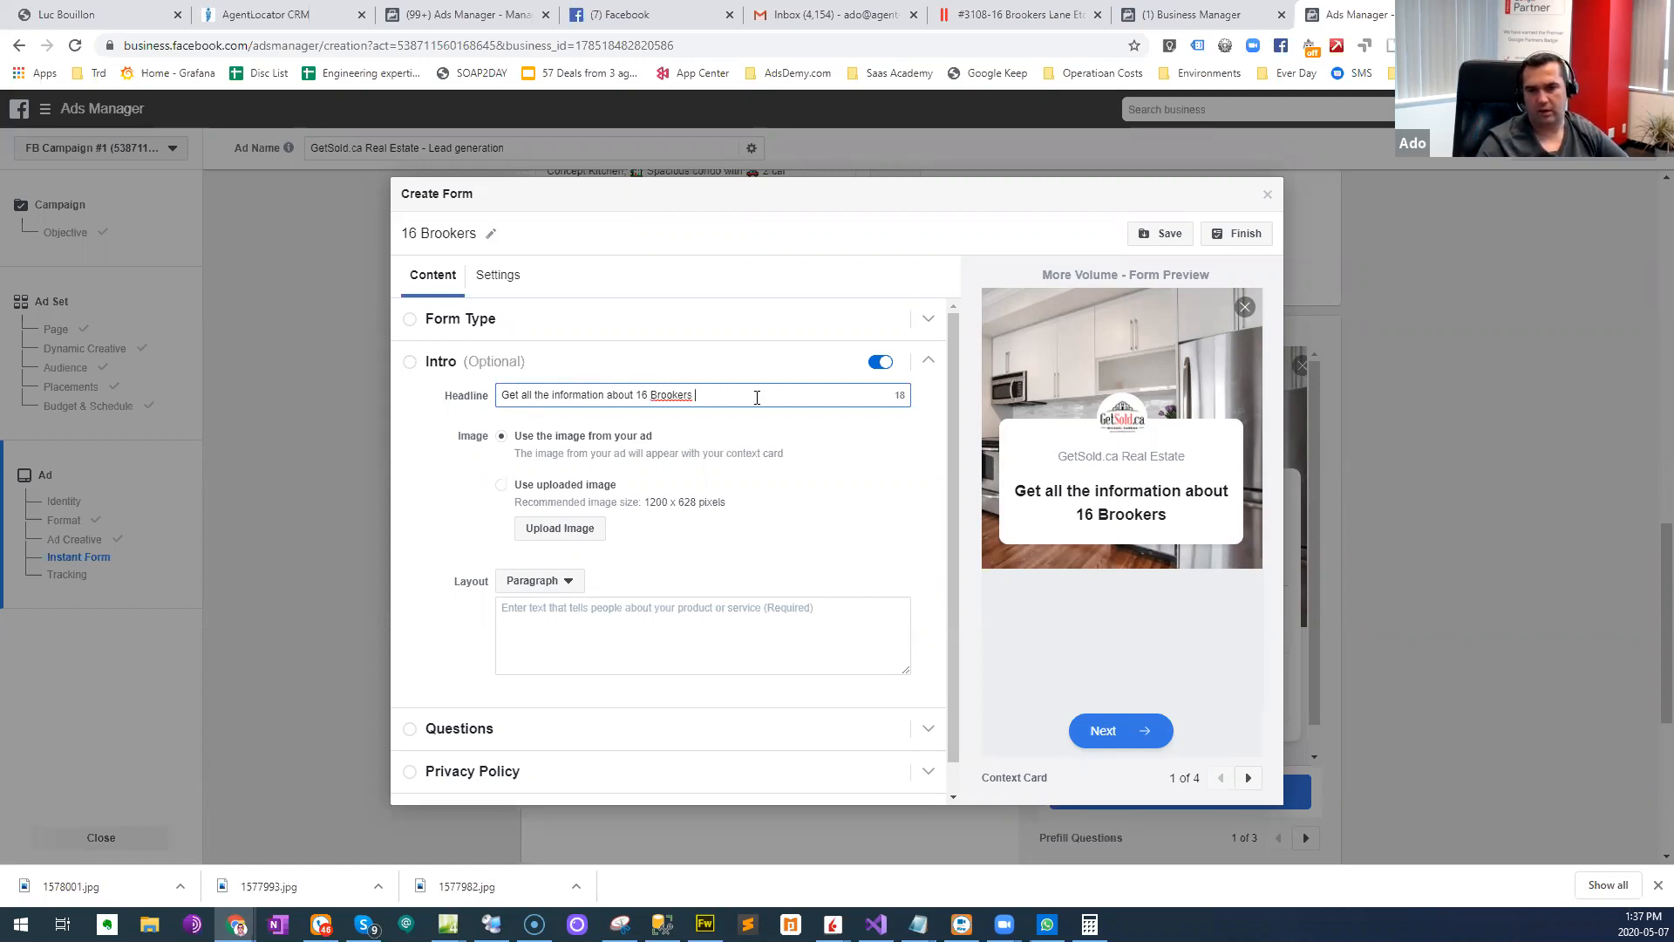
{"action": "scroll", "coordinate": [745, 417], "scroll_direction": "down", "scroll_amount": 1}
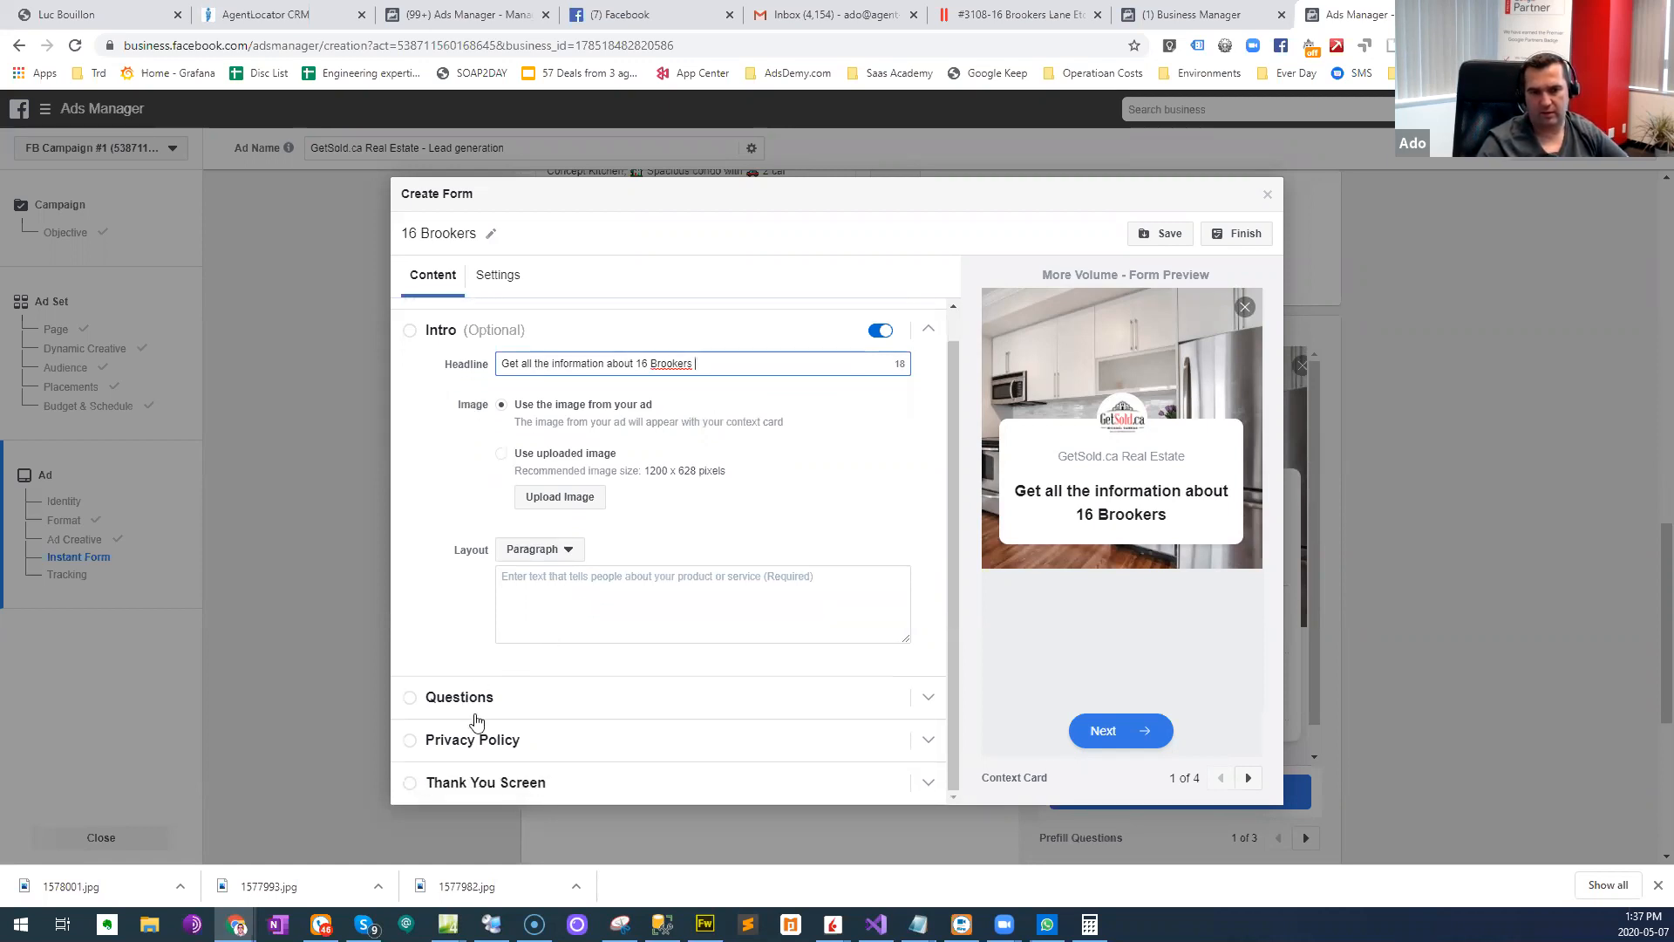
- Open the form's Questions section and check which custom question types are available
{"action": "left_click", "coordinate": [445, 702]}
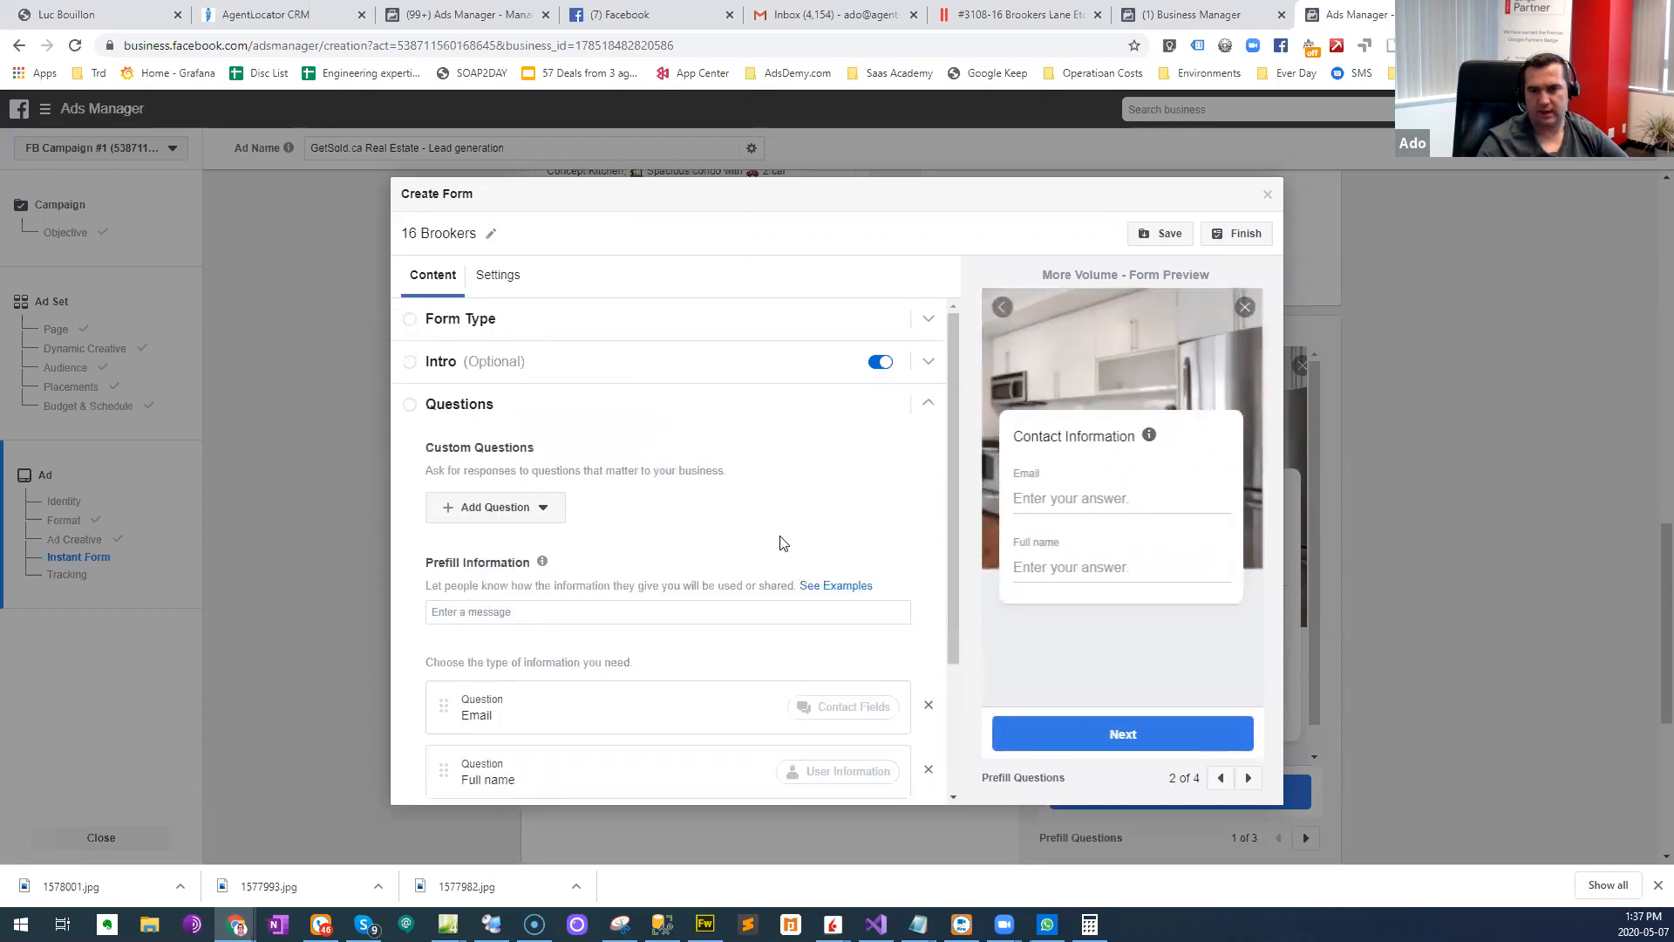
{"action": "scroll", "coordinate": [549, 601], "scroll_direction": "down", "scroll_amount": 2}
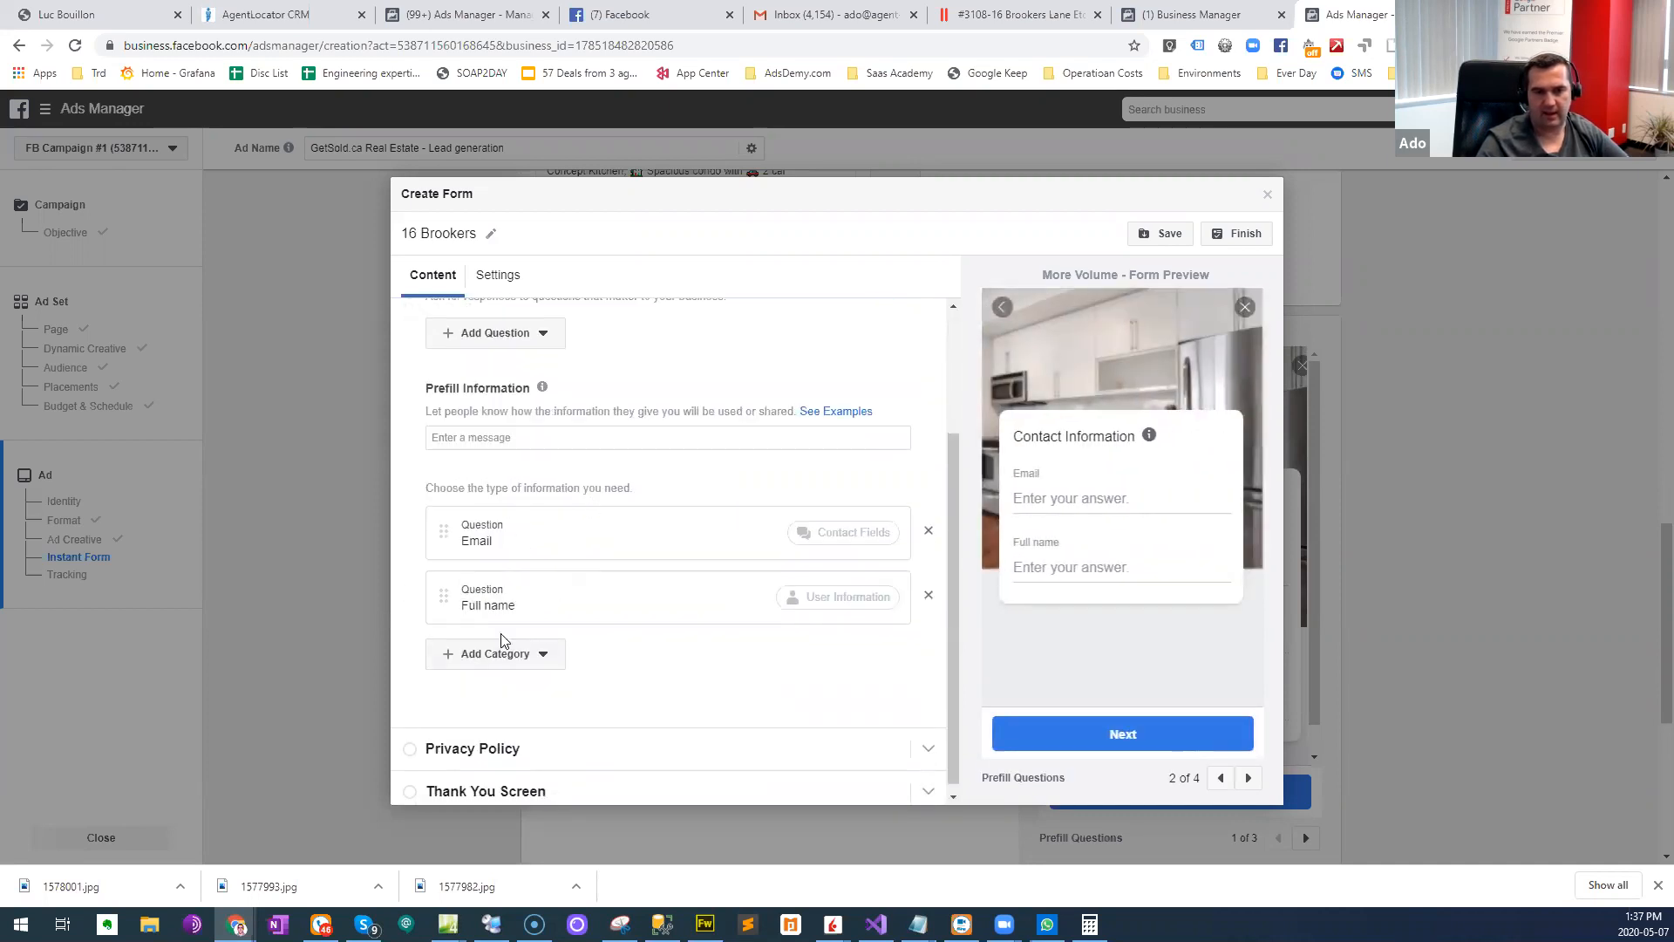
{"action": "scroll", "coordinate": [544, 429], "scroll_direction": "up", "scroll_amount": 1}
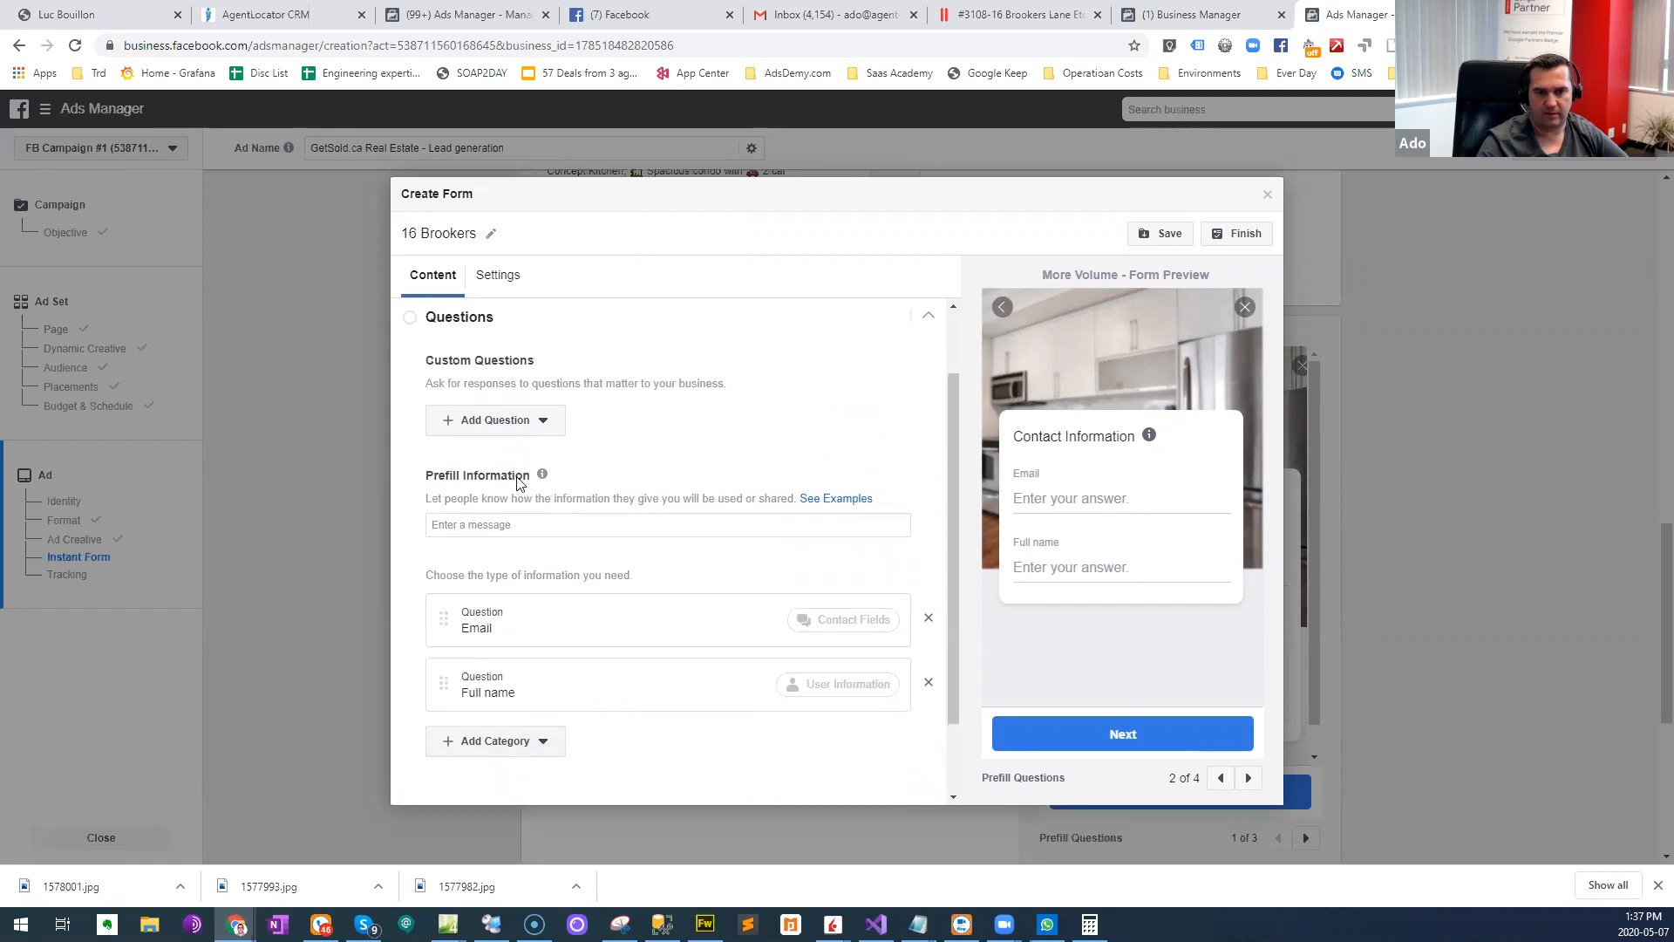
{"action": "left_click", "coordinate": [516, 428]}
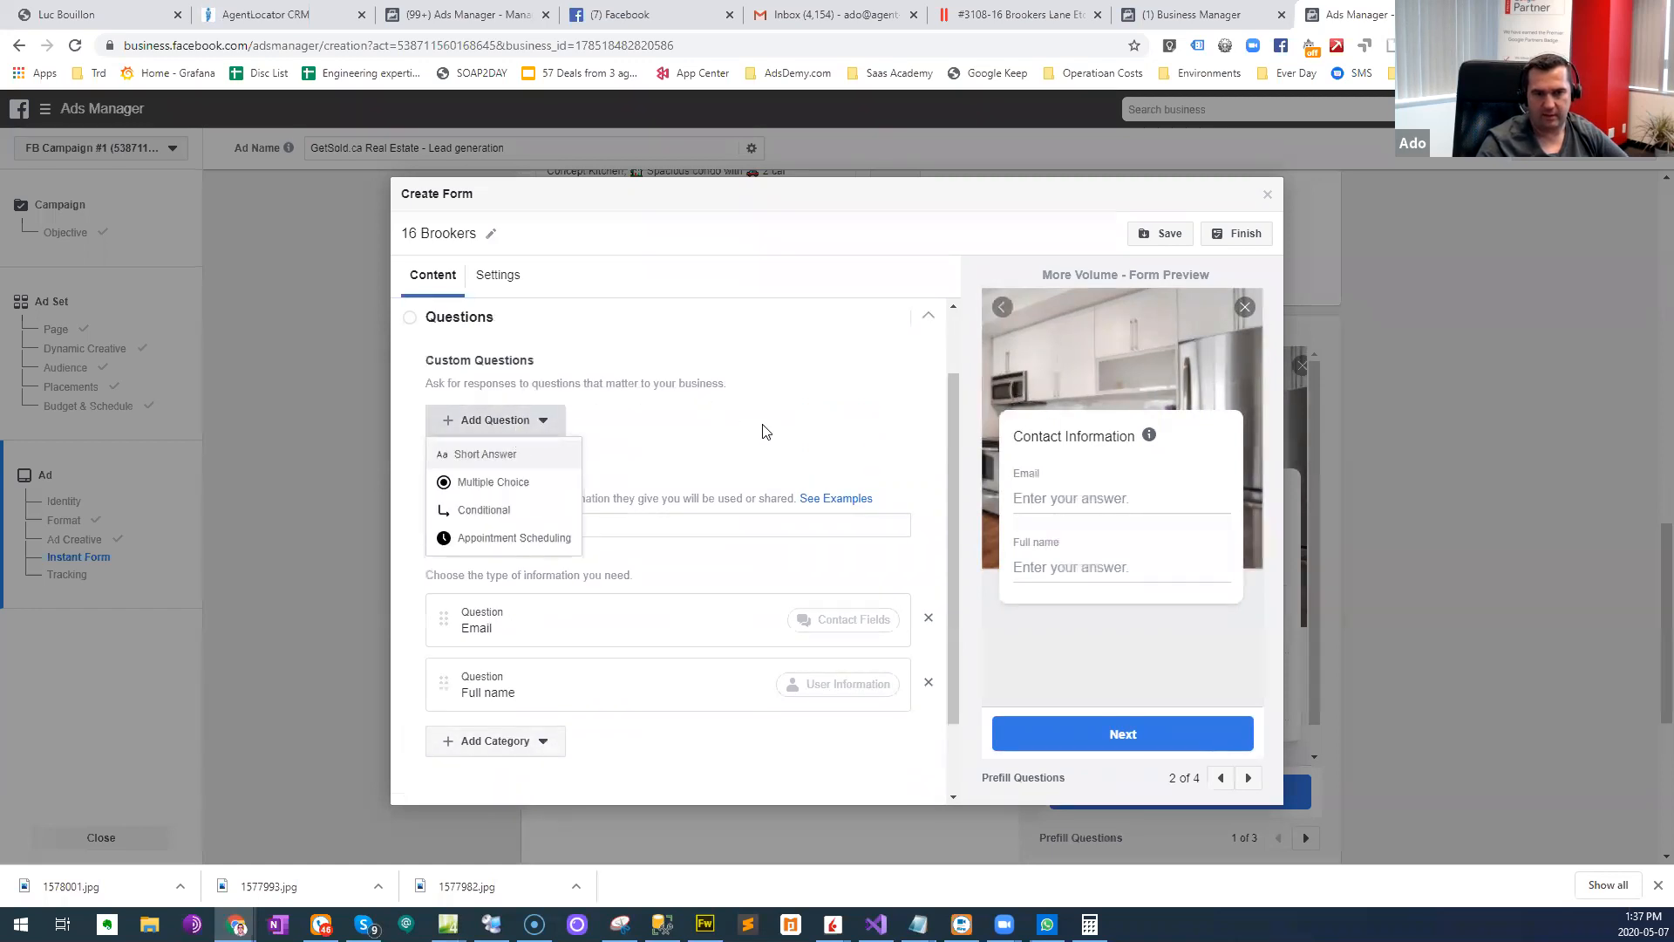
{"action": "scroll", "coordinate": [767, 436], "scroll_direction": "up", "scroll_amount": 1}
{"action": "left_click", "coordinate": [758, 478]}
{"action": "scroll", "coordinate": [530, 657], "scroll_direction": "down", "scroll_amount": 2}
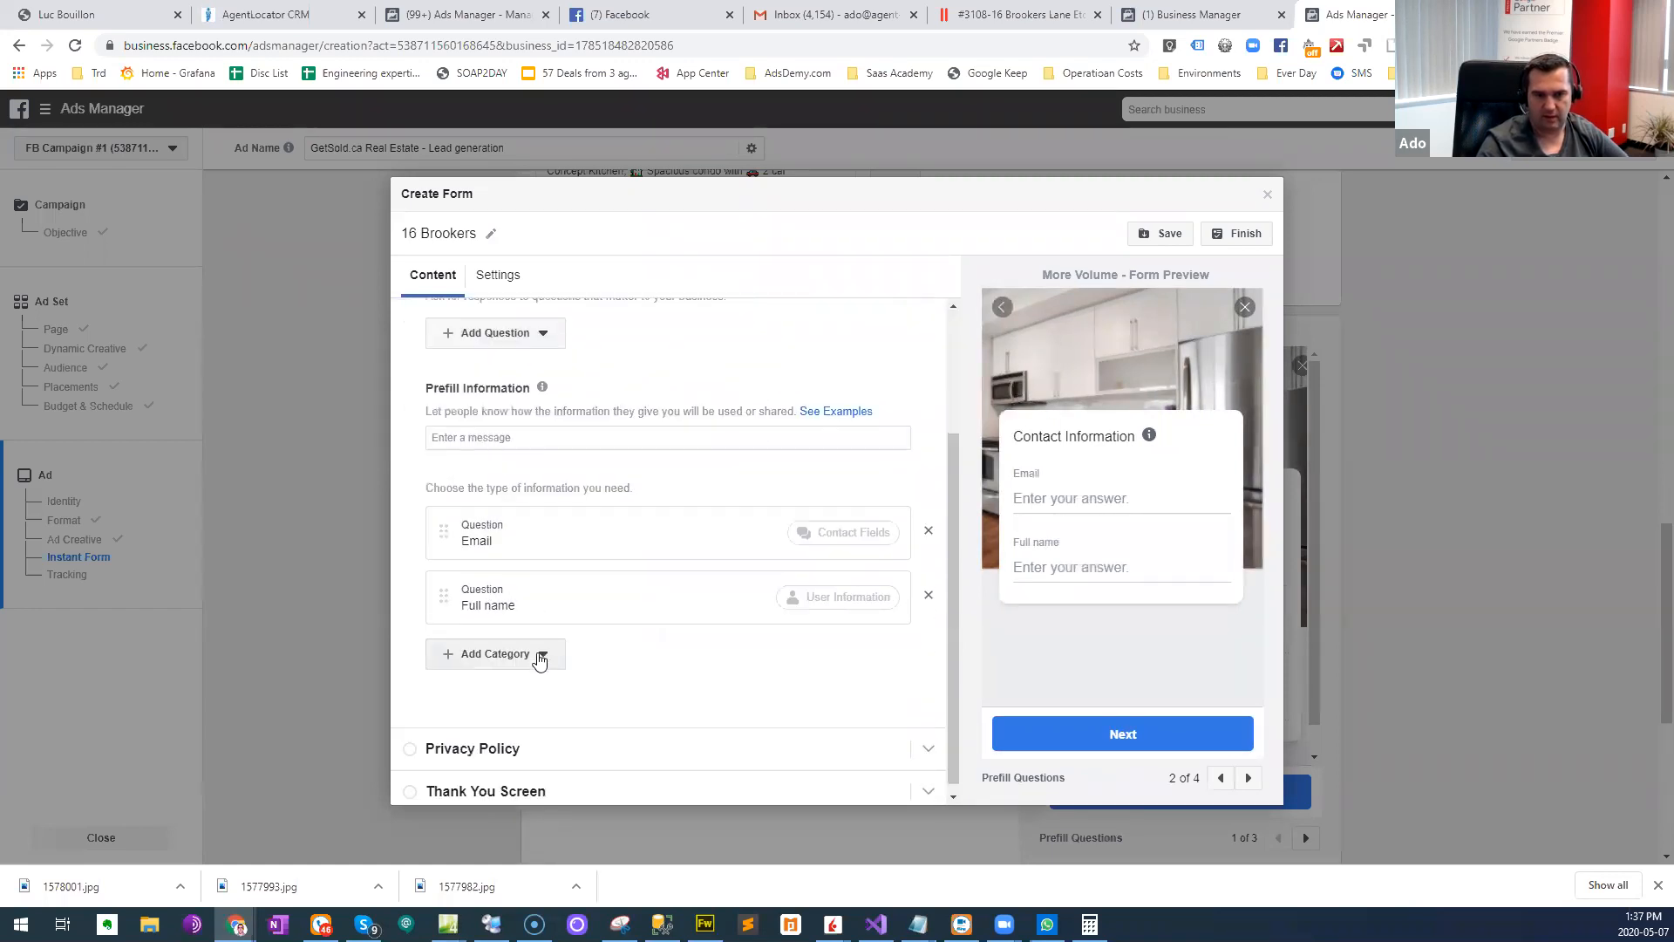
- Add a Phone number contact field to the form's questions and place Full name ahead of Email
{"action": "left_click", "coordinate": [540, 654]}
{"action": "mouse_move", "coordinate": [535, 717]}
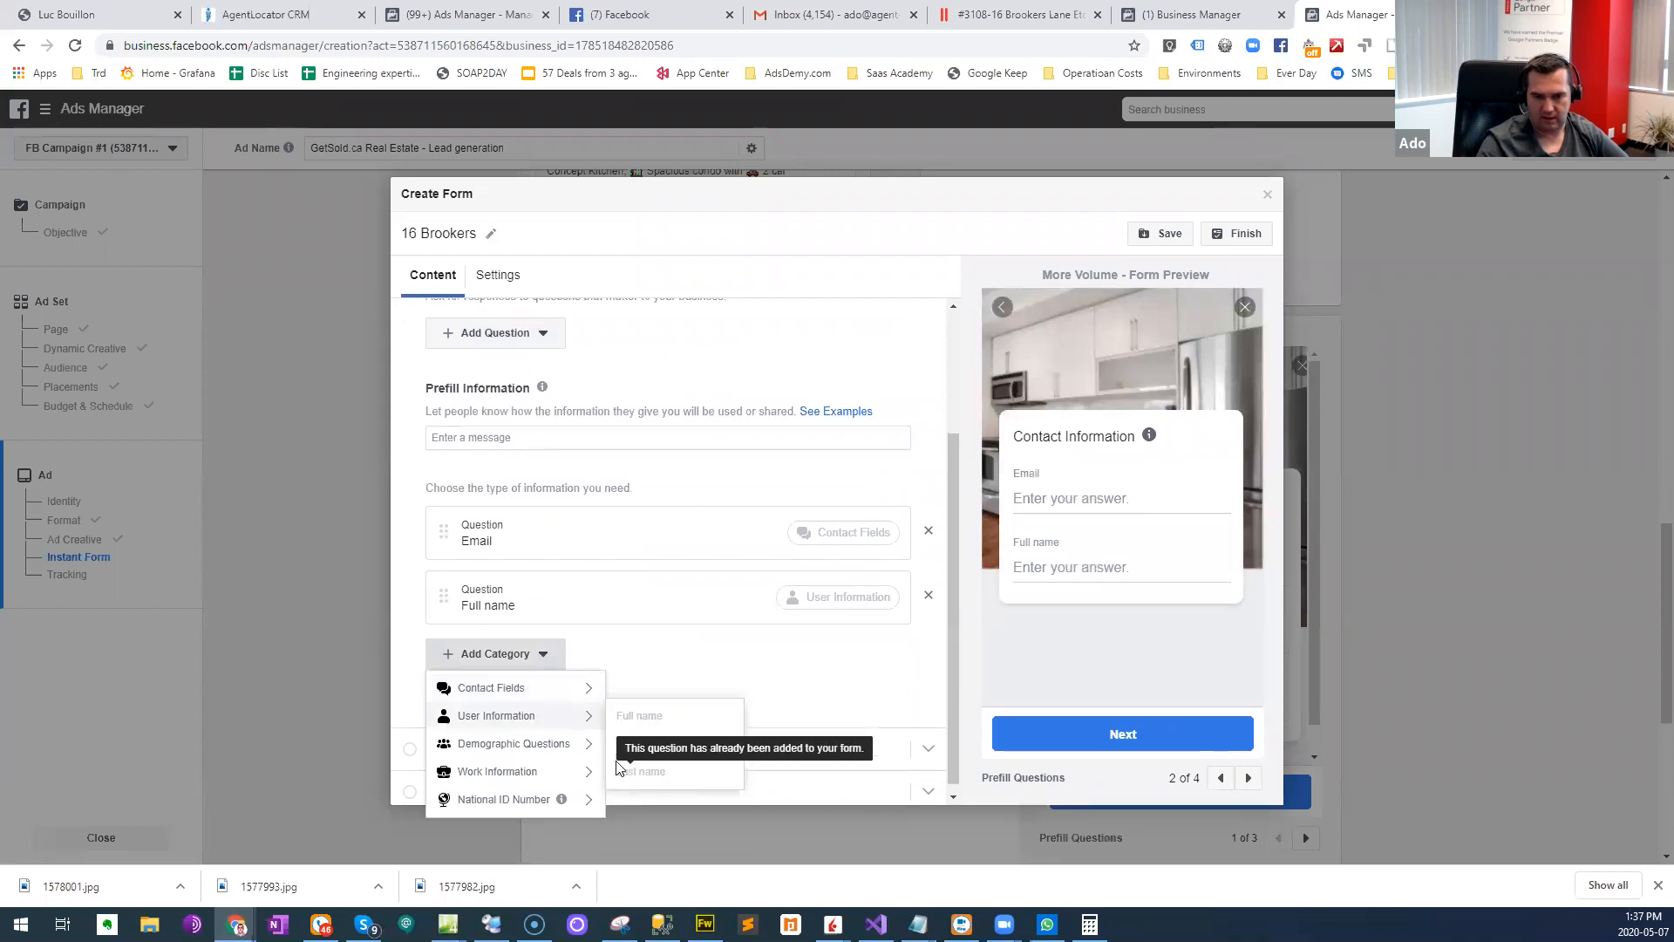
{"action": "mouse_move", "coordinate": [557, 751]}
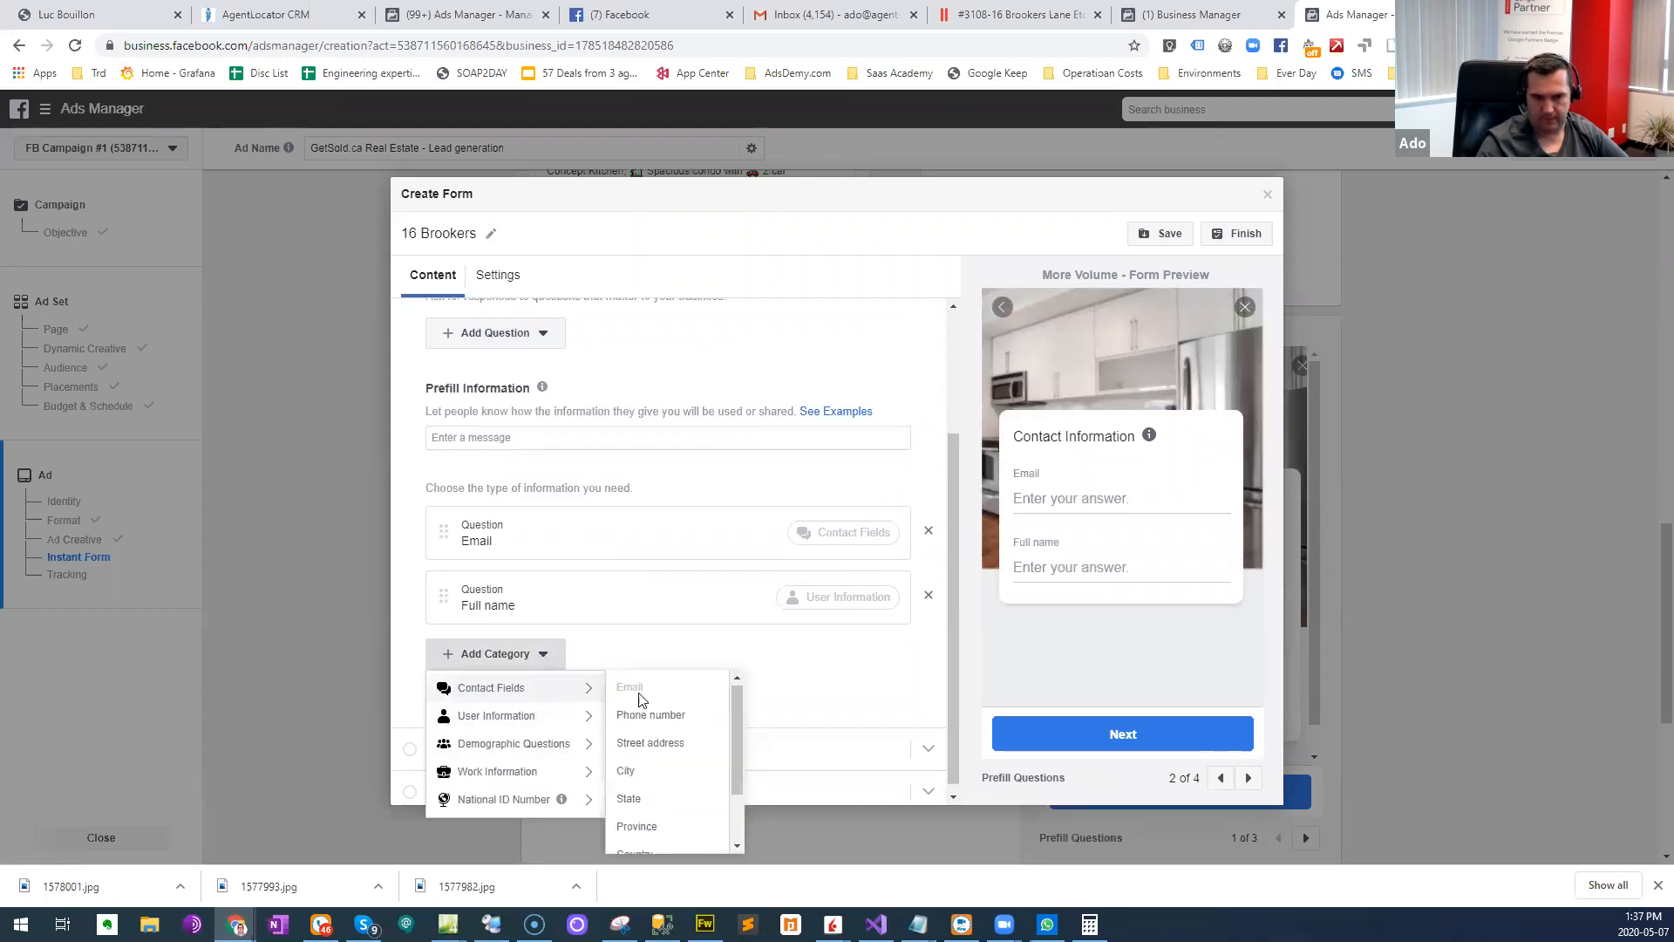
{"action": "left_click", "coordinate": [640, 714]}
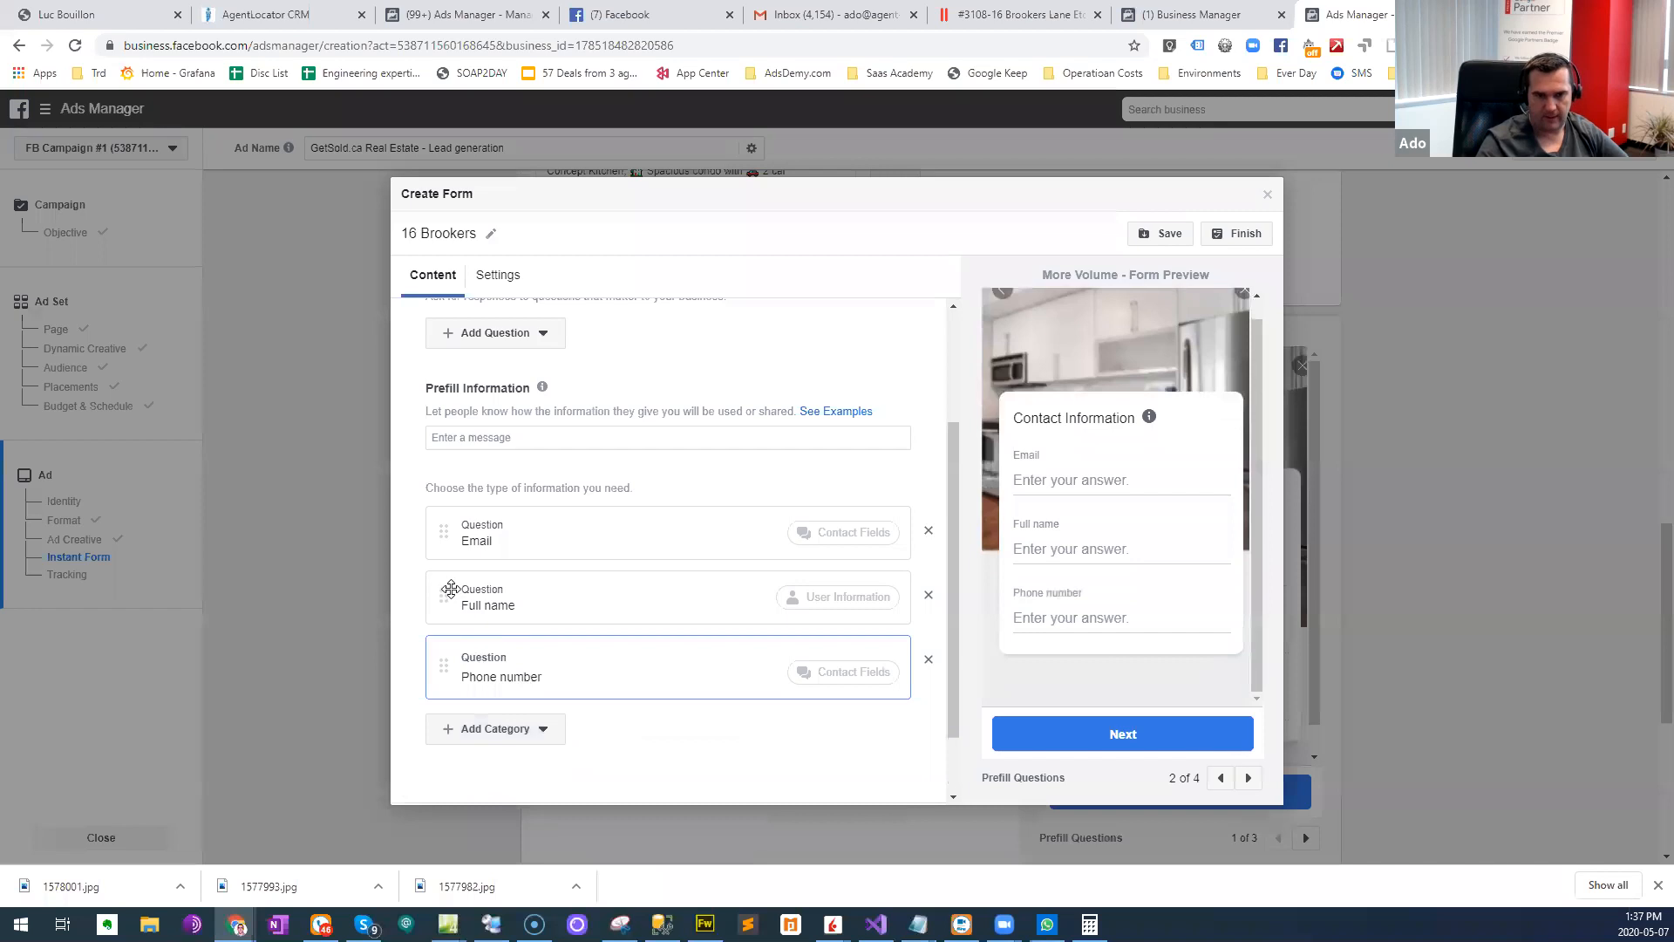
{"action": "left_click_drag", "start_coordinate": [444, 530], "coordinate": [463, 560]}
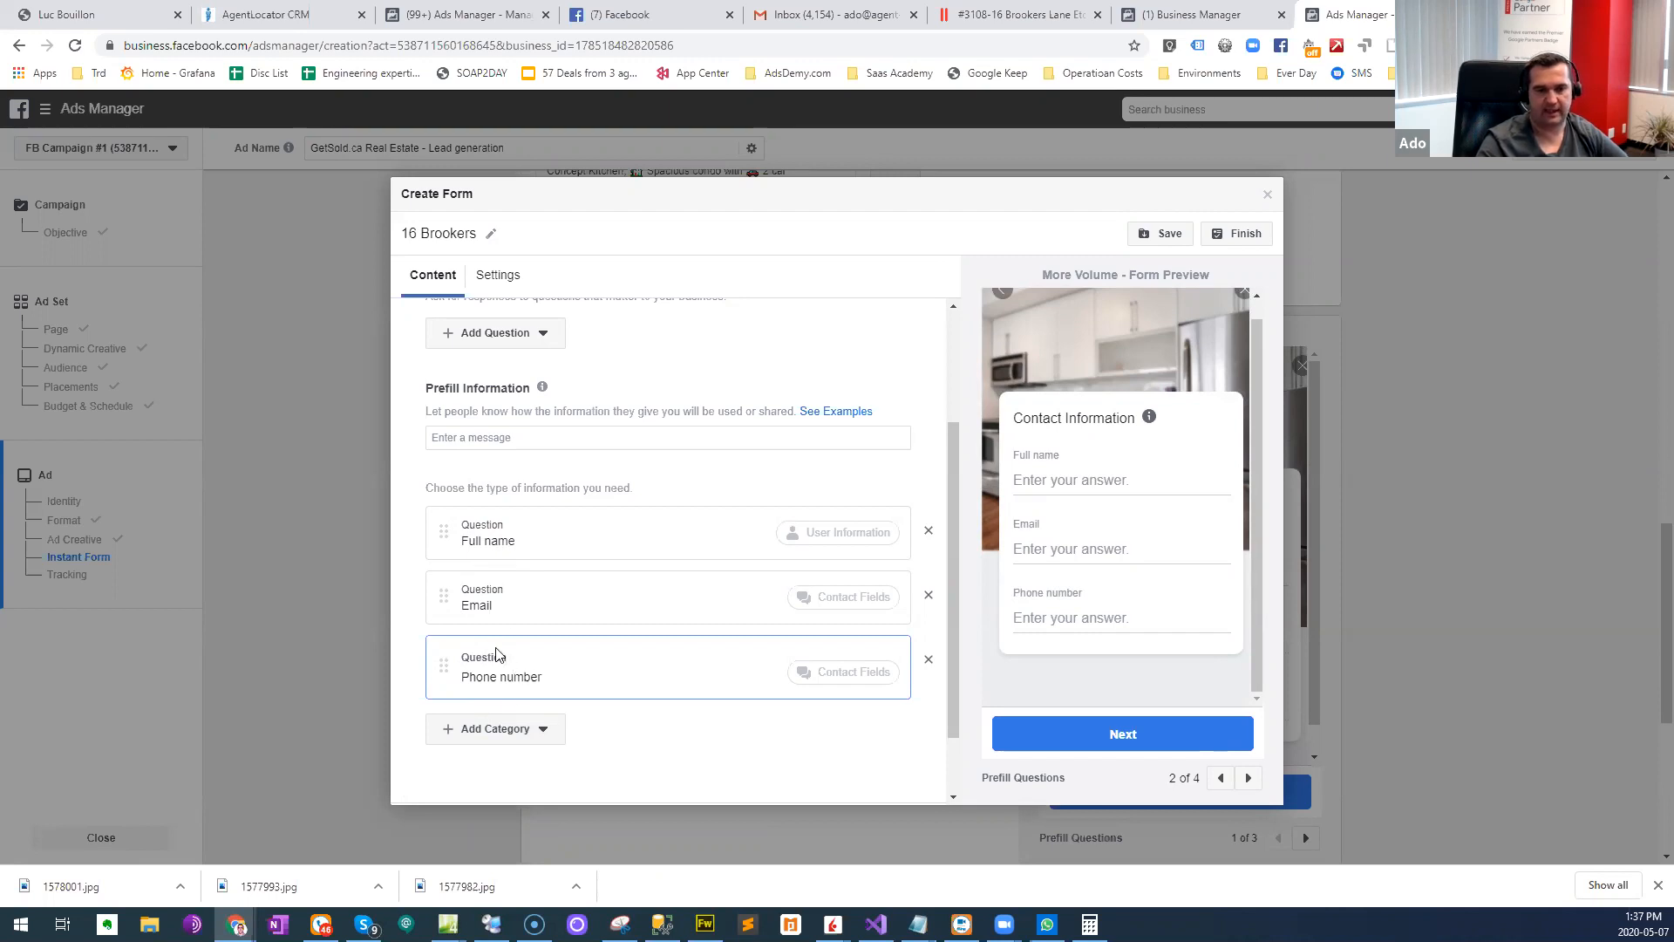
{"action": "scroll", "coordinate": [611, 549], "scroll_direction": "up", "scroll_amount": 2}
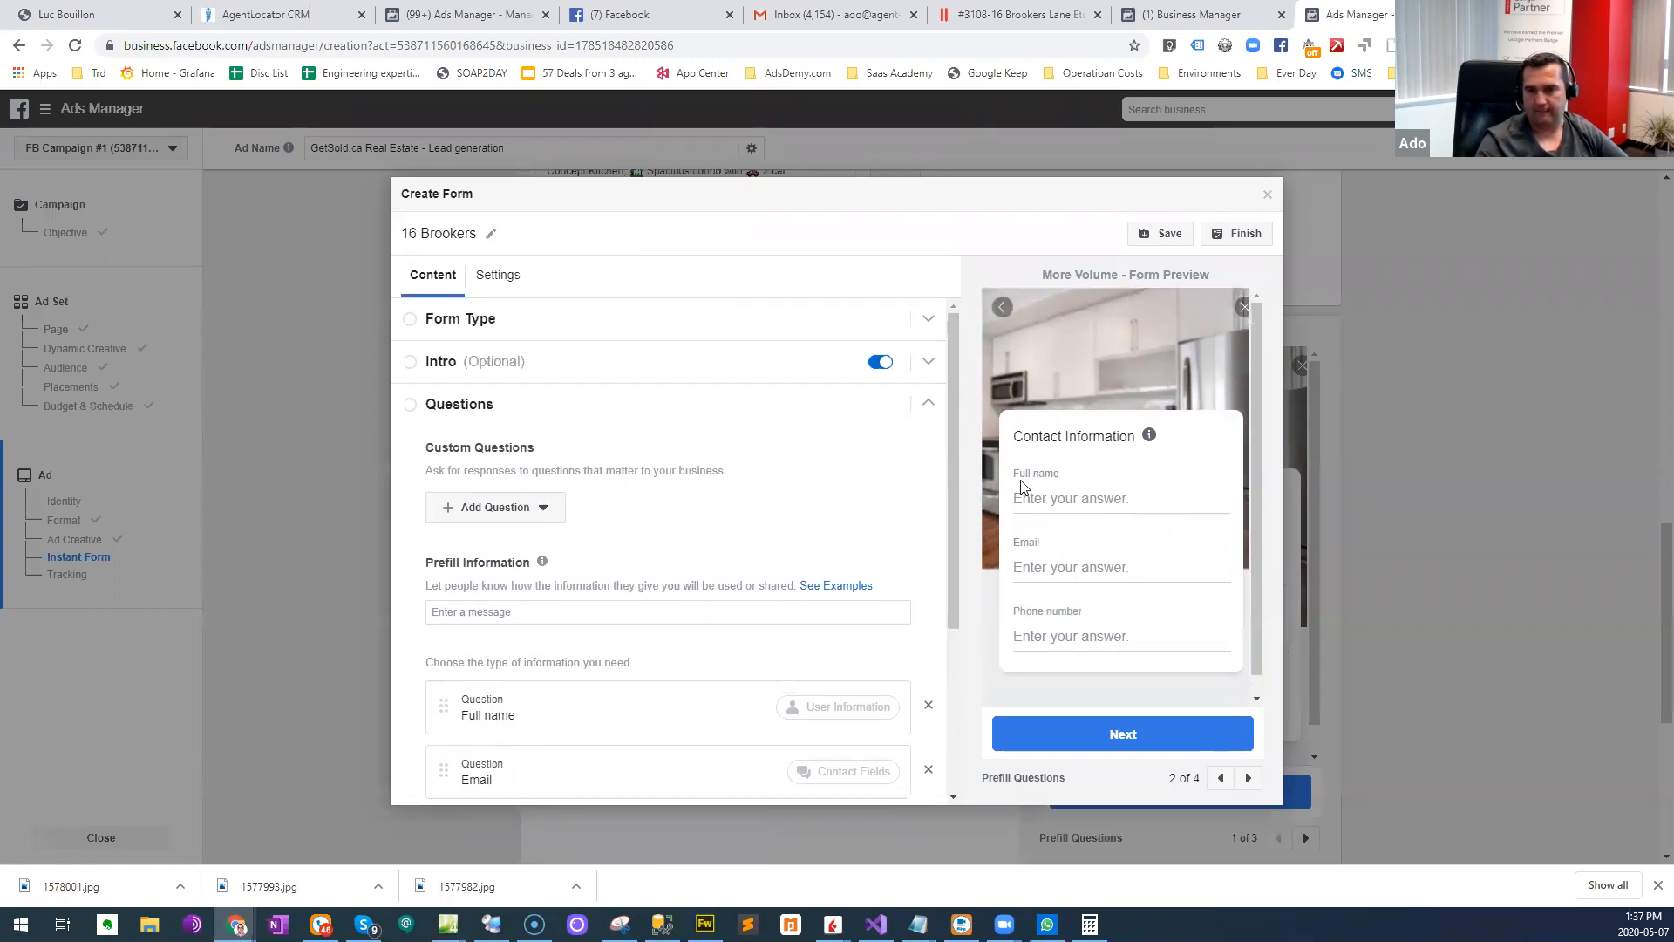
- Open the form's Privacy Policy section and bring up the privacy policy page of the getsold.ca website
{"action": "scroll", "coordinate": [617, 503], "scroll_direction": "down", "scroll_amount": 3}
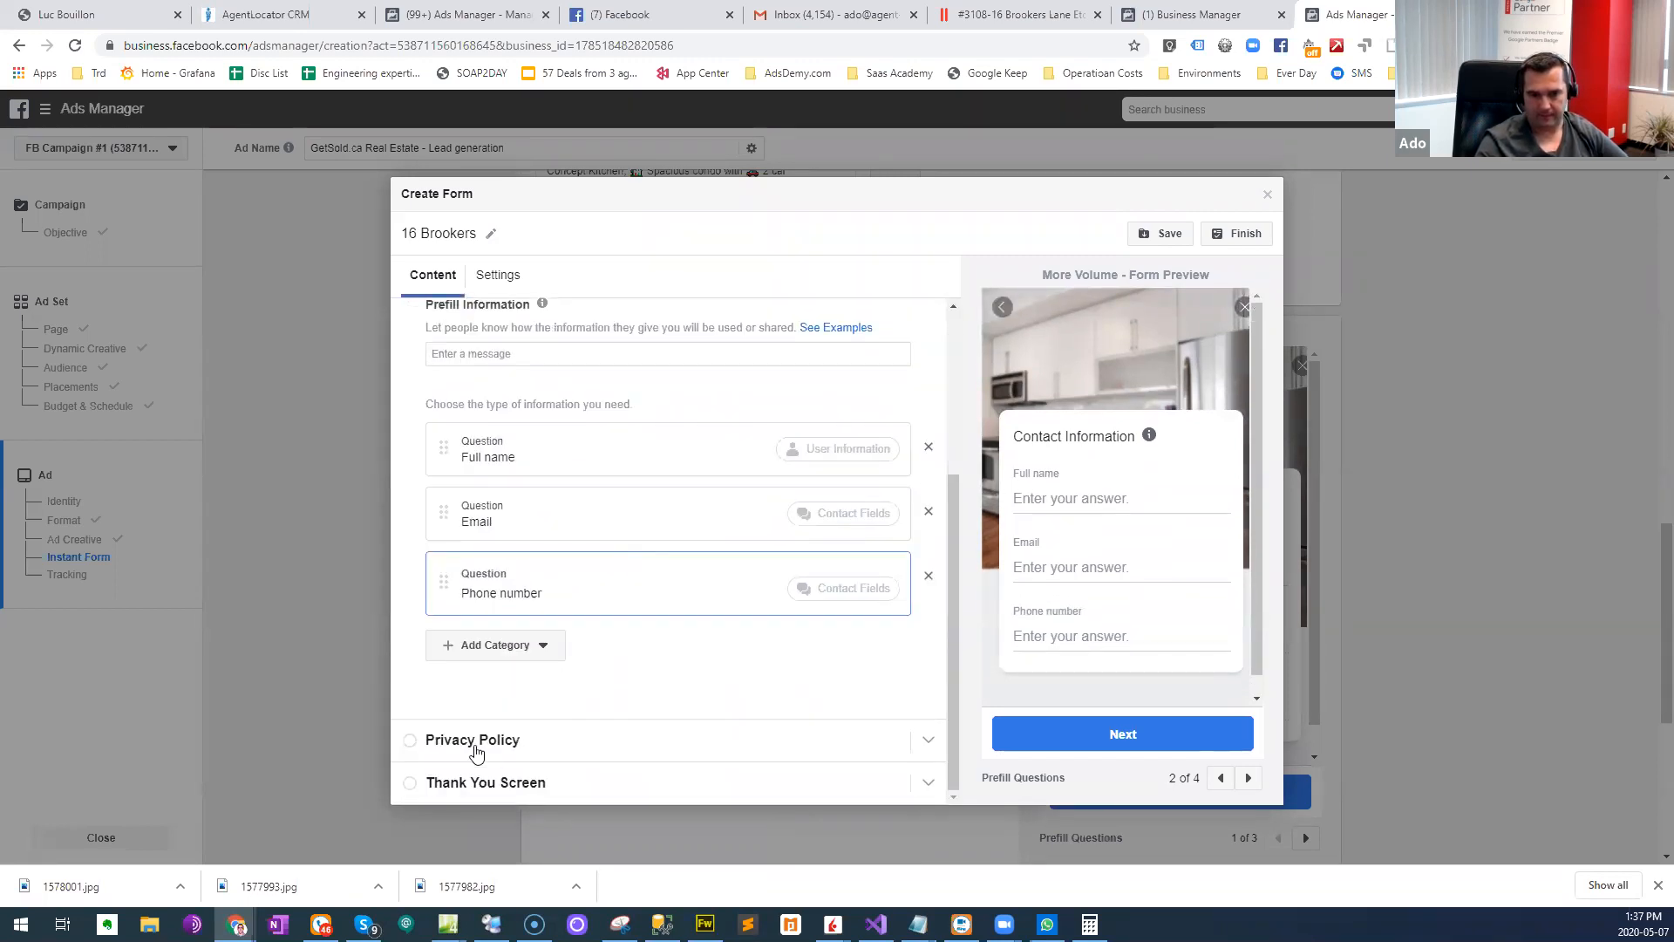
{"action": "left_click", "coordinate": [537, 739]}
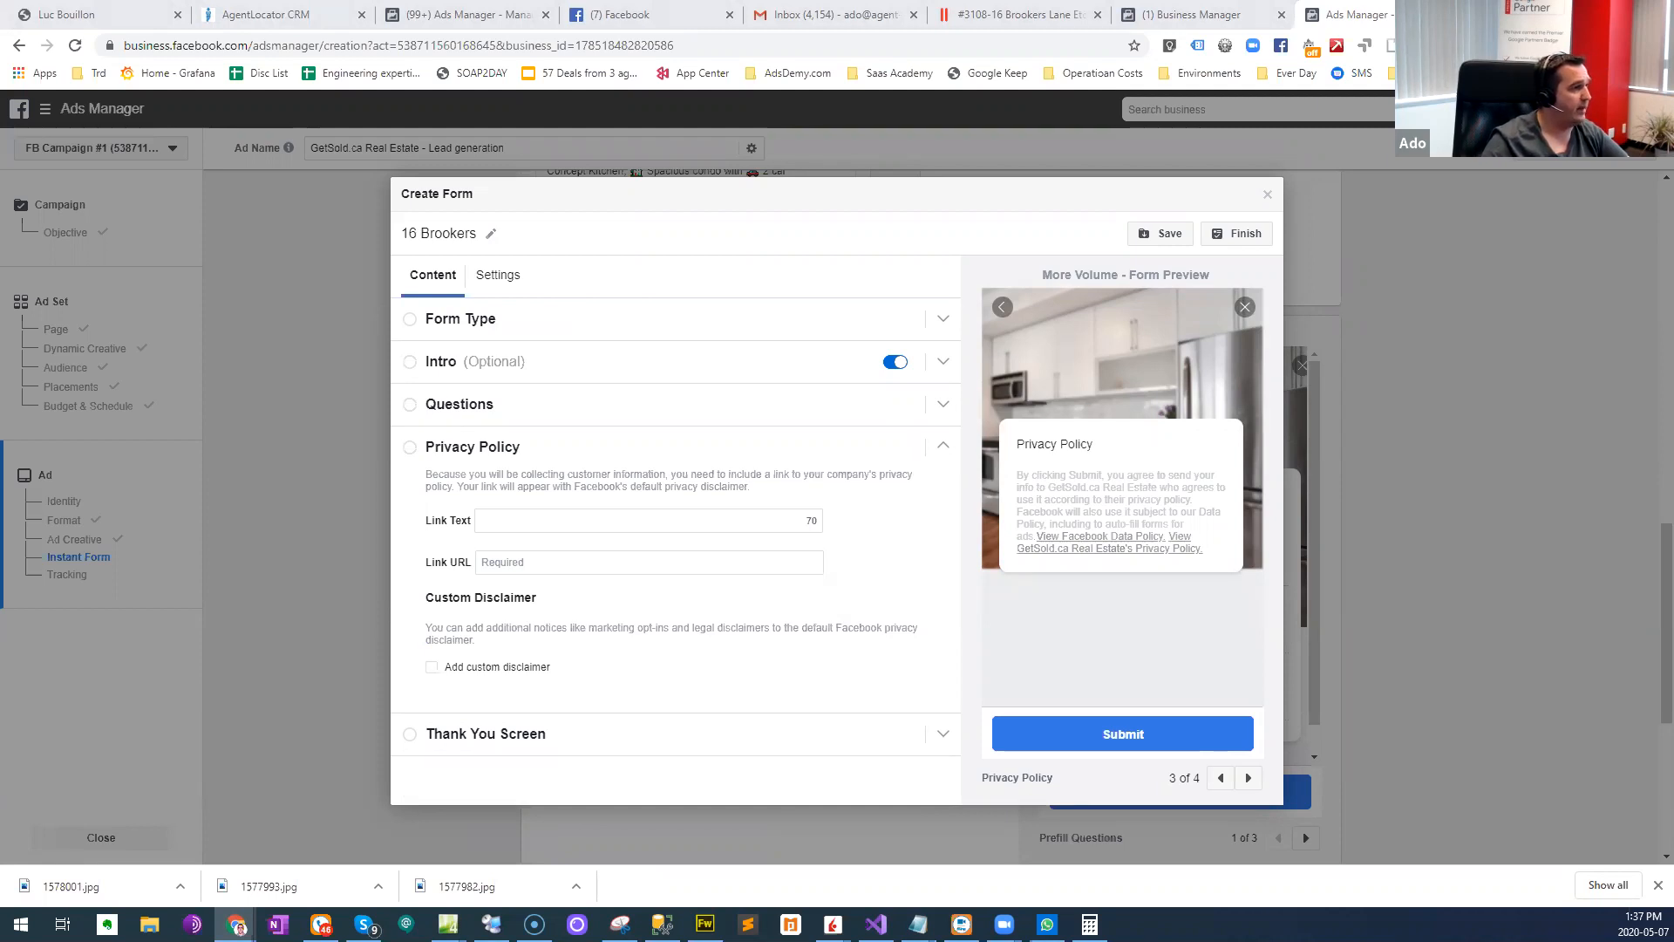
{"action": "key", "text": "alt+Tab"}
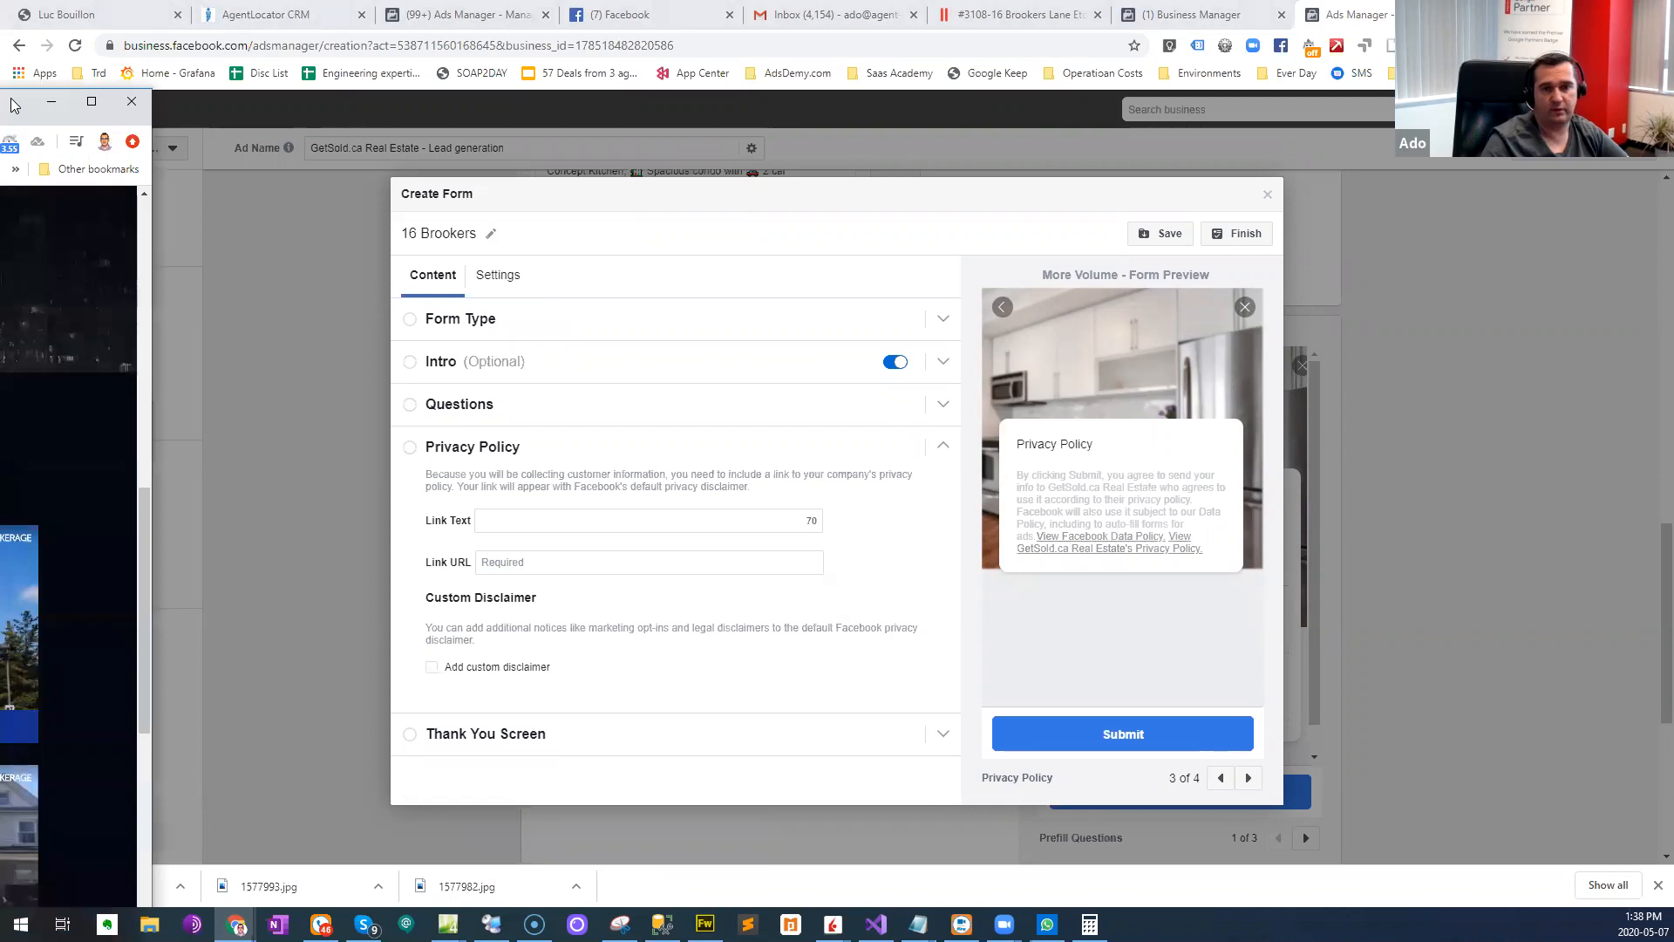
{"action": "left_click_drag", "start_coordinate": [471, 110], "coordinate": [796, 14]}
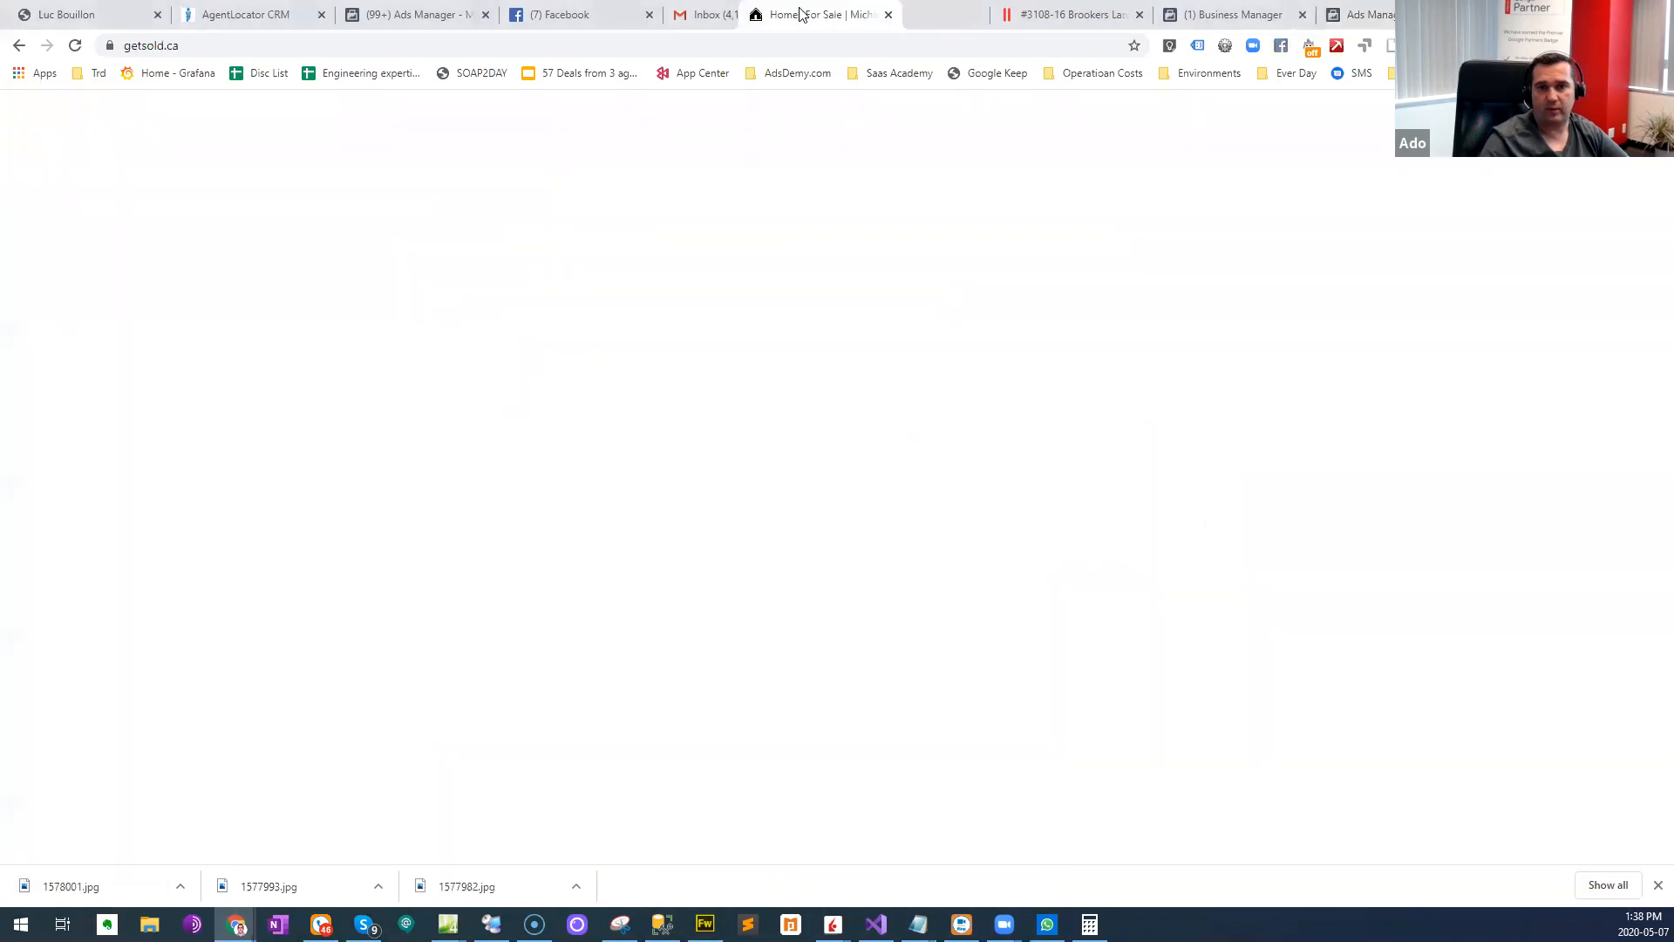
{"action": "scroll", "coordinate": [453, 542], "scroll_direction": "down", "scroll_amount": 10}
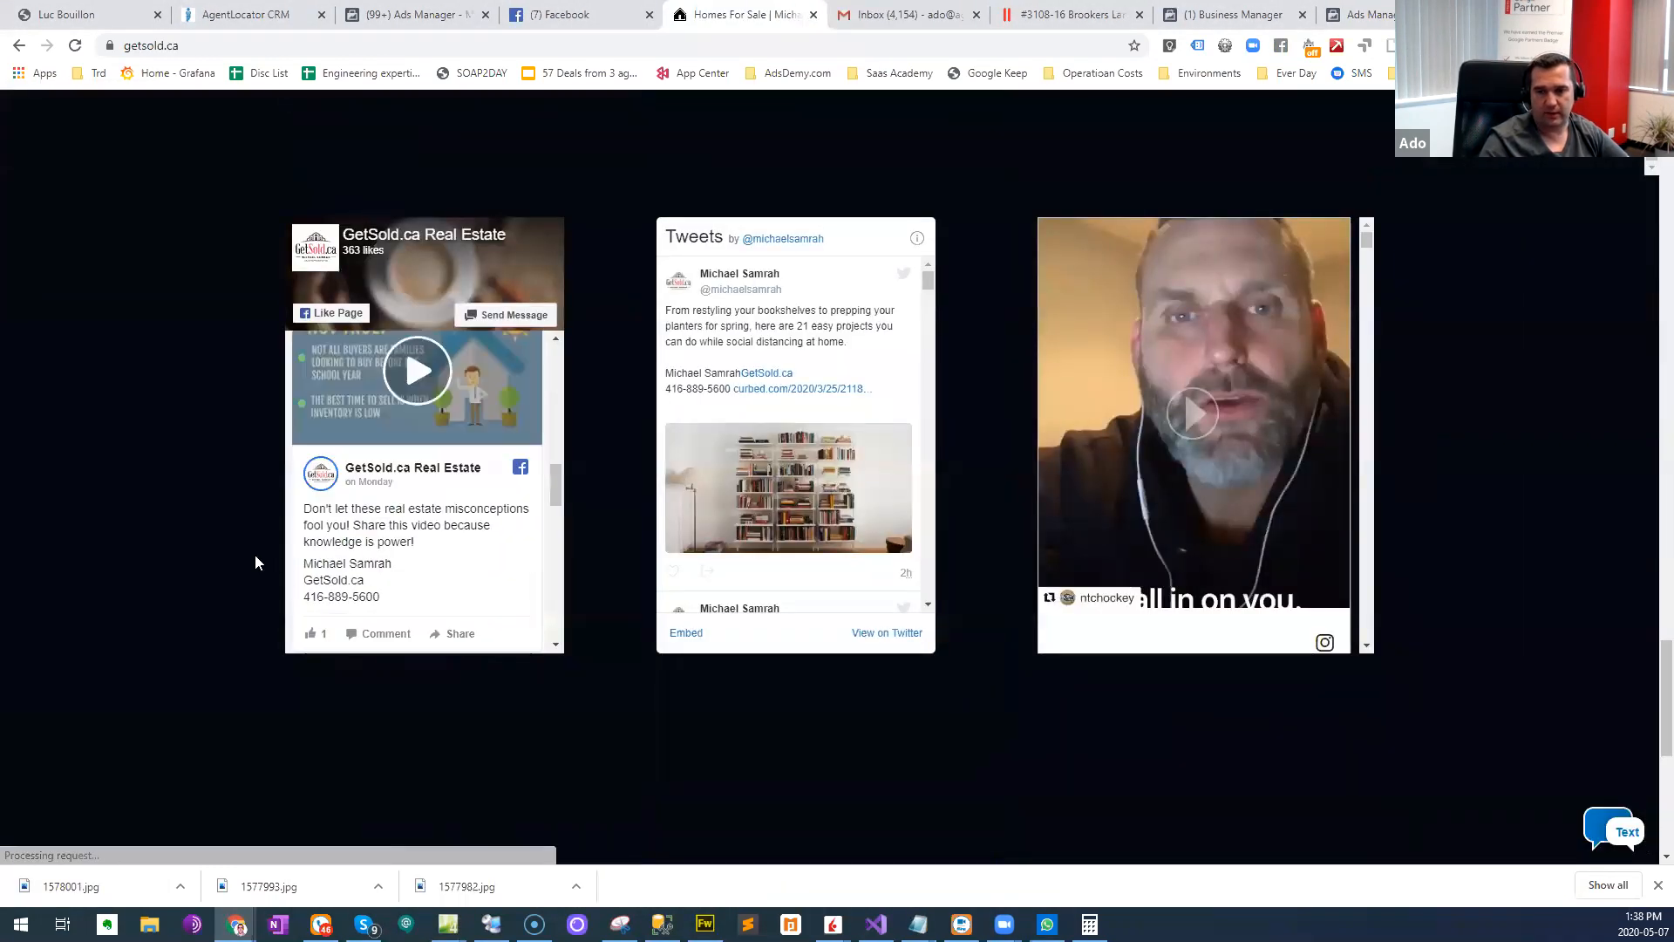
{"action": "scroll", "coordinate": [179, 567], "scroll_direction": "down", "scroll_amount": 5}
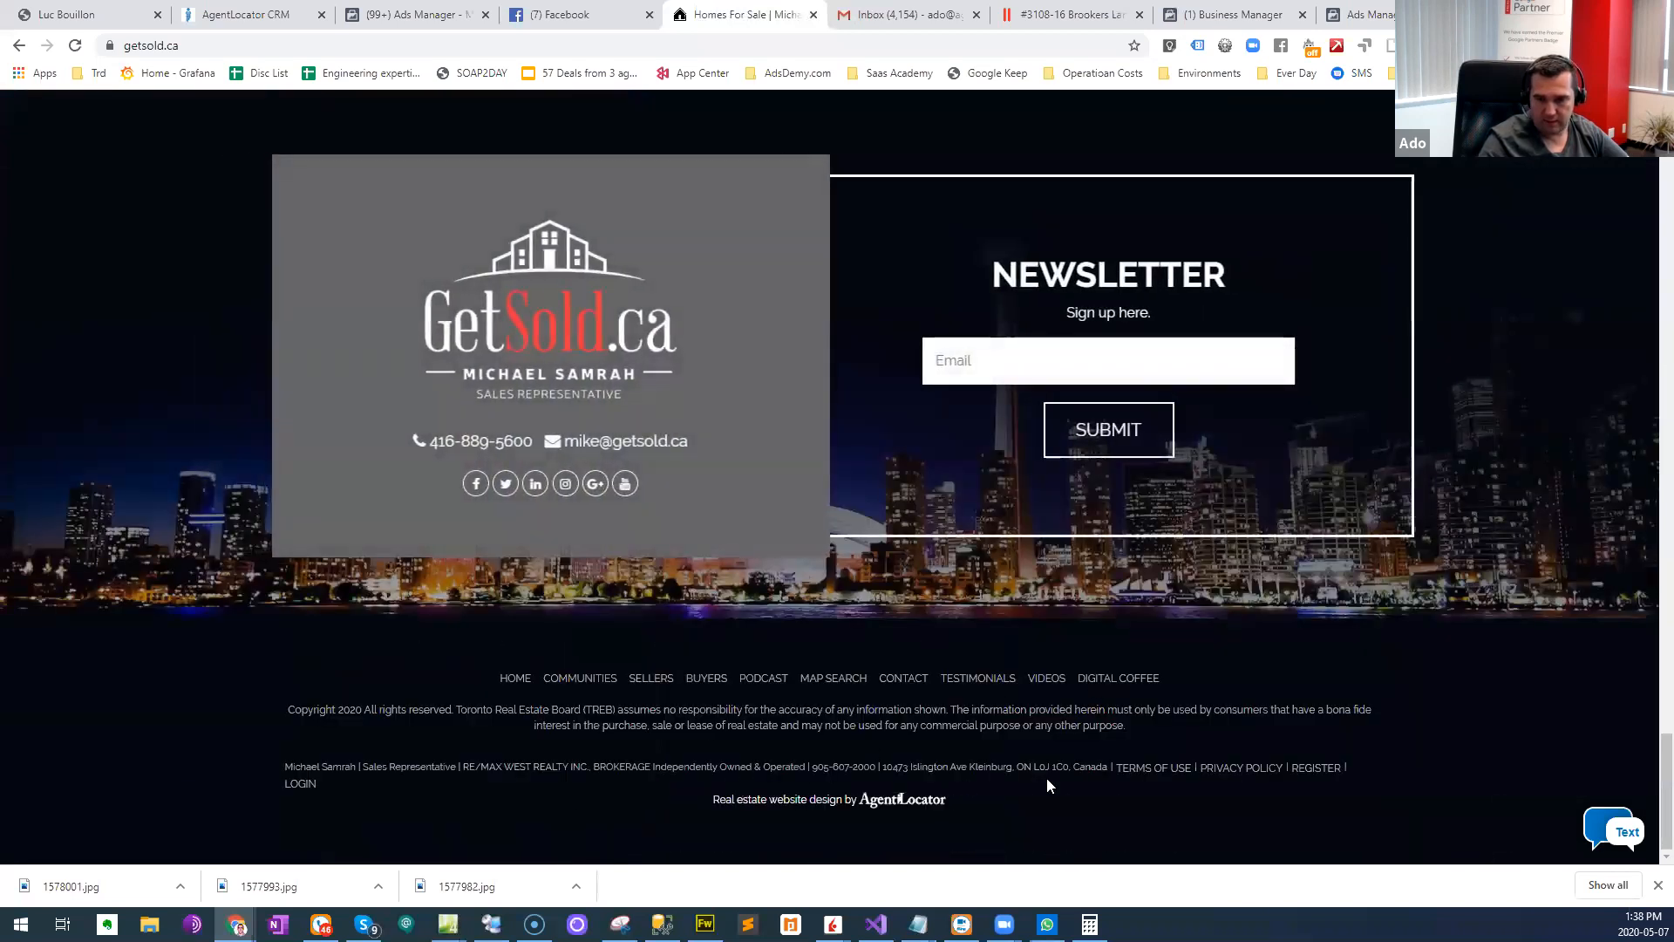
{"action": "left_click", "coordinate": [1260, 772]}
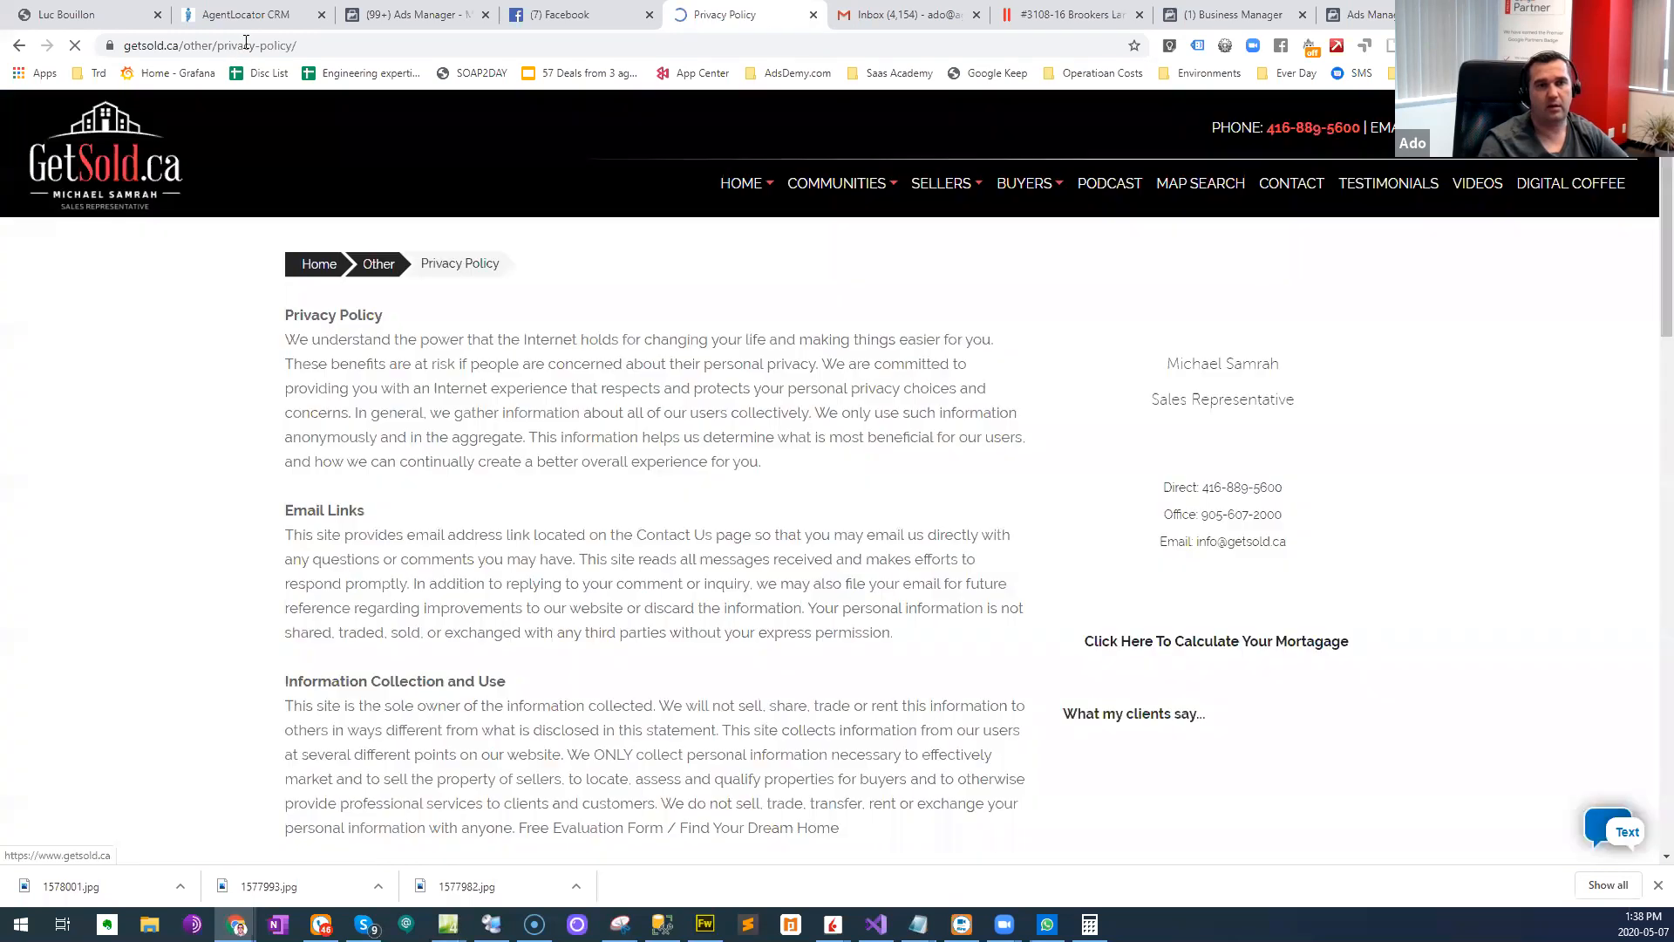
{"action": "left_click", "coordinate": [249, 48]}
{"action": "key", "text": "ctrl+c"}
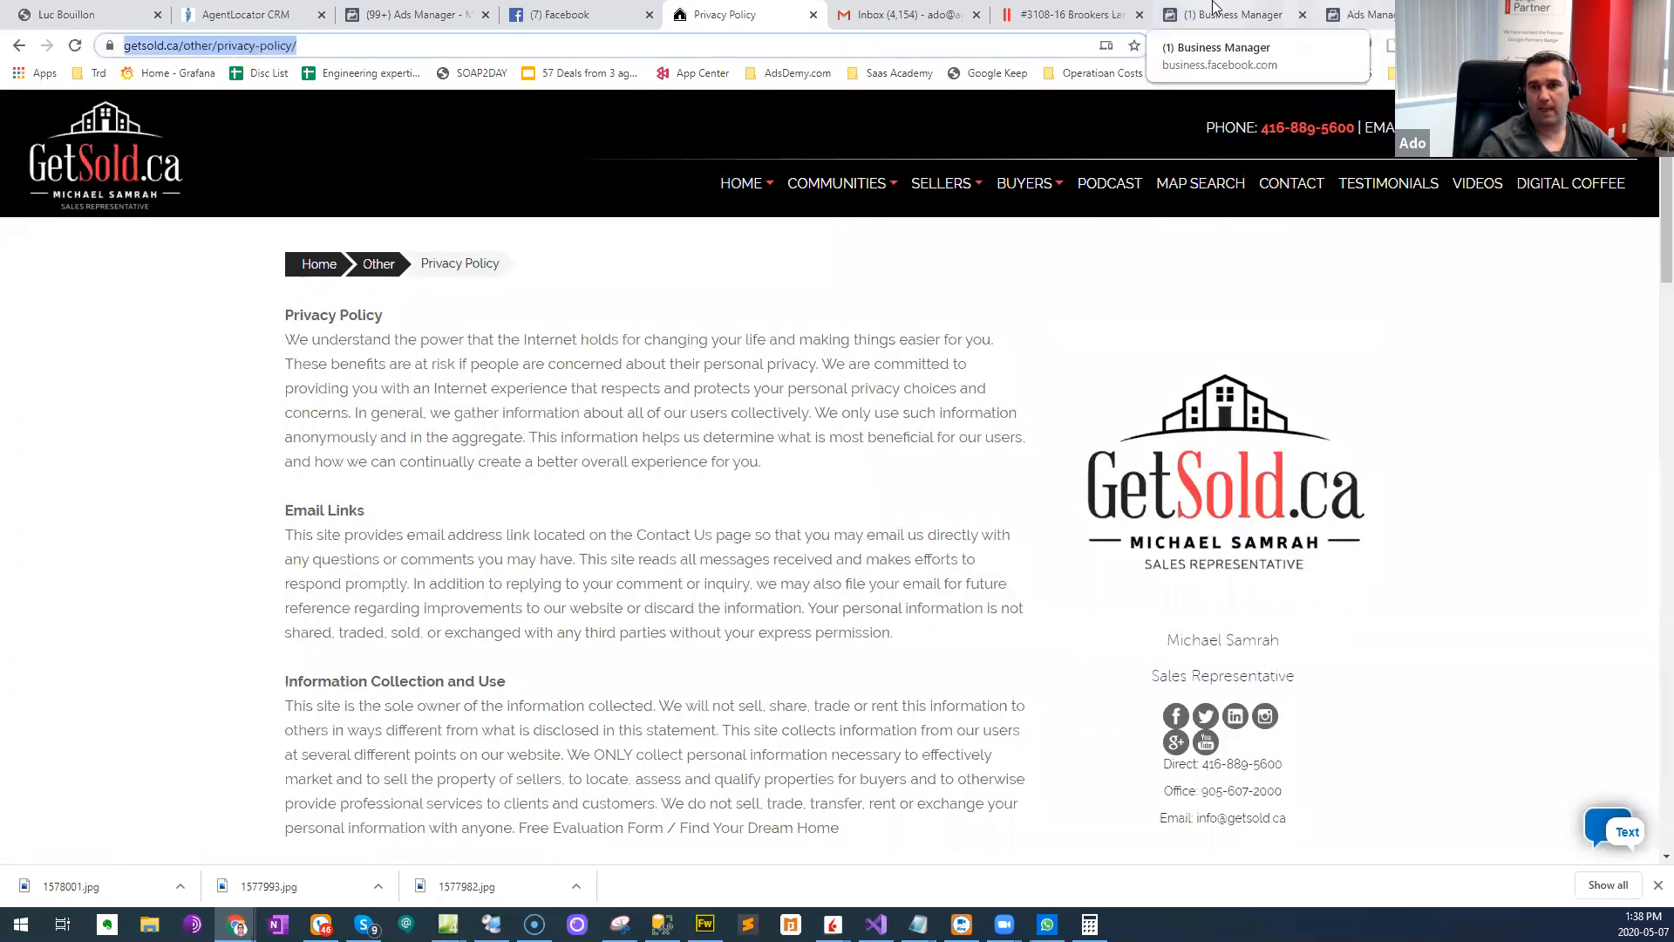
{"action": "left_click", "coordinate": [1230, 14]}
{"action": "left_click", "coordinate": [1376, 11]}
{"action": "left_click", "coordinate": [586, 521]}
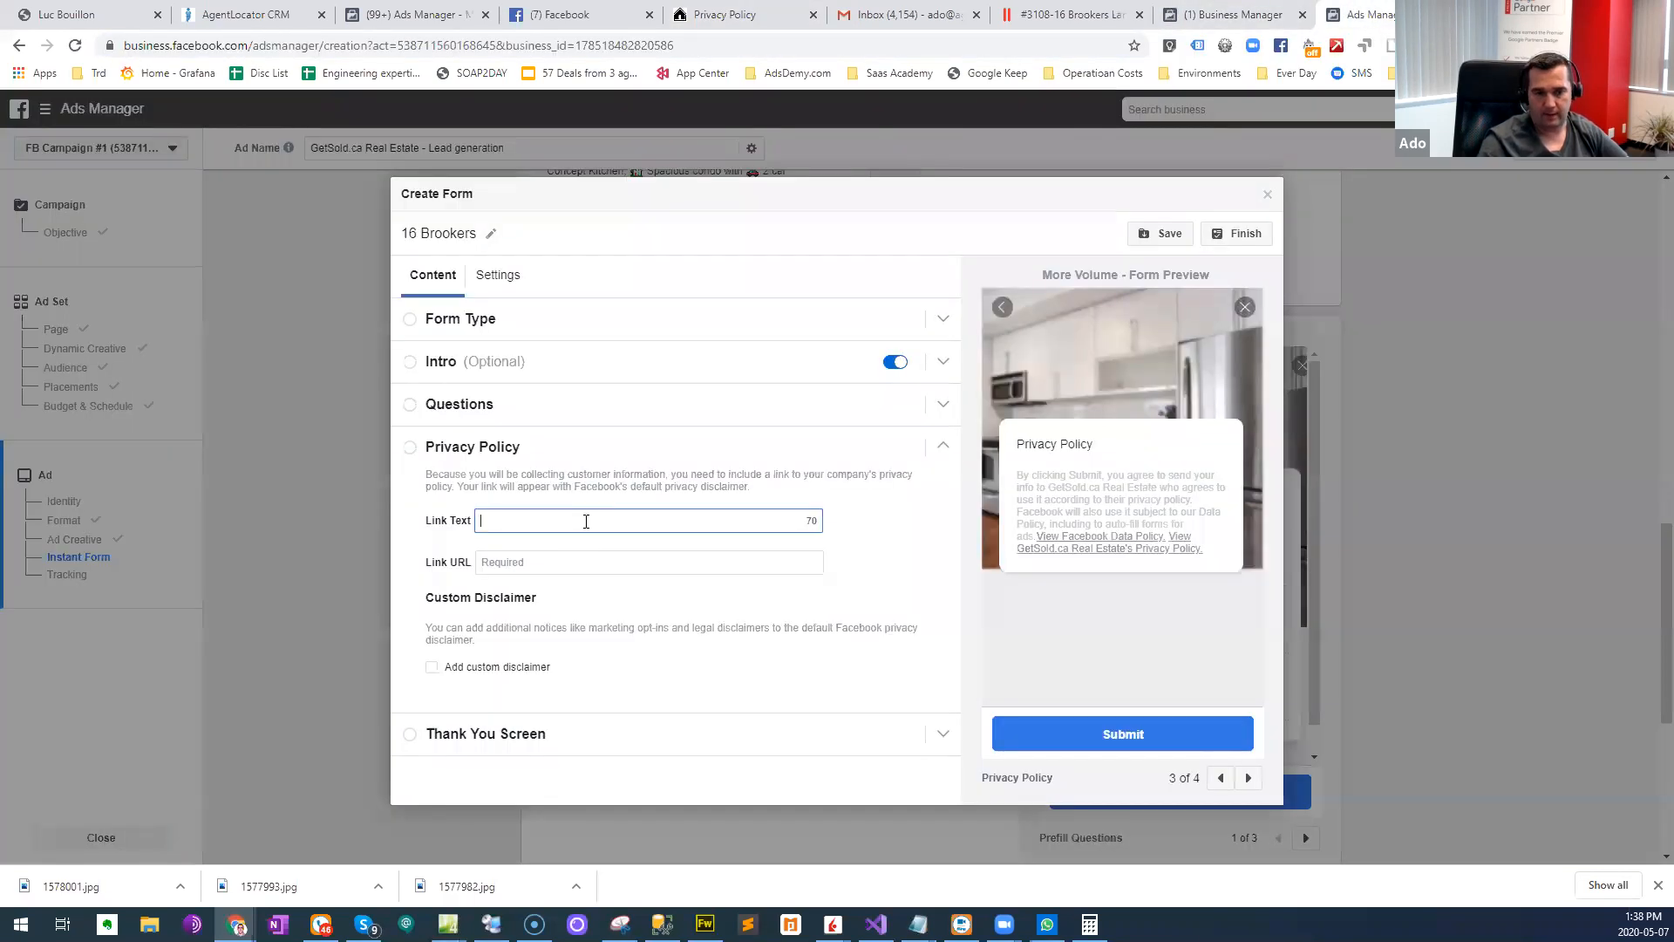
{"action": "left_click", "coordinate": [576, 563]}
{"action": "key", "text": "ctrl+v"}
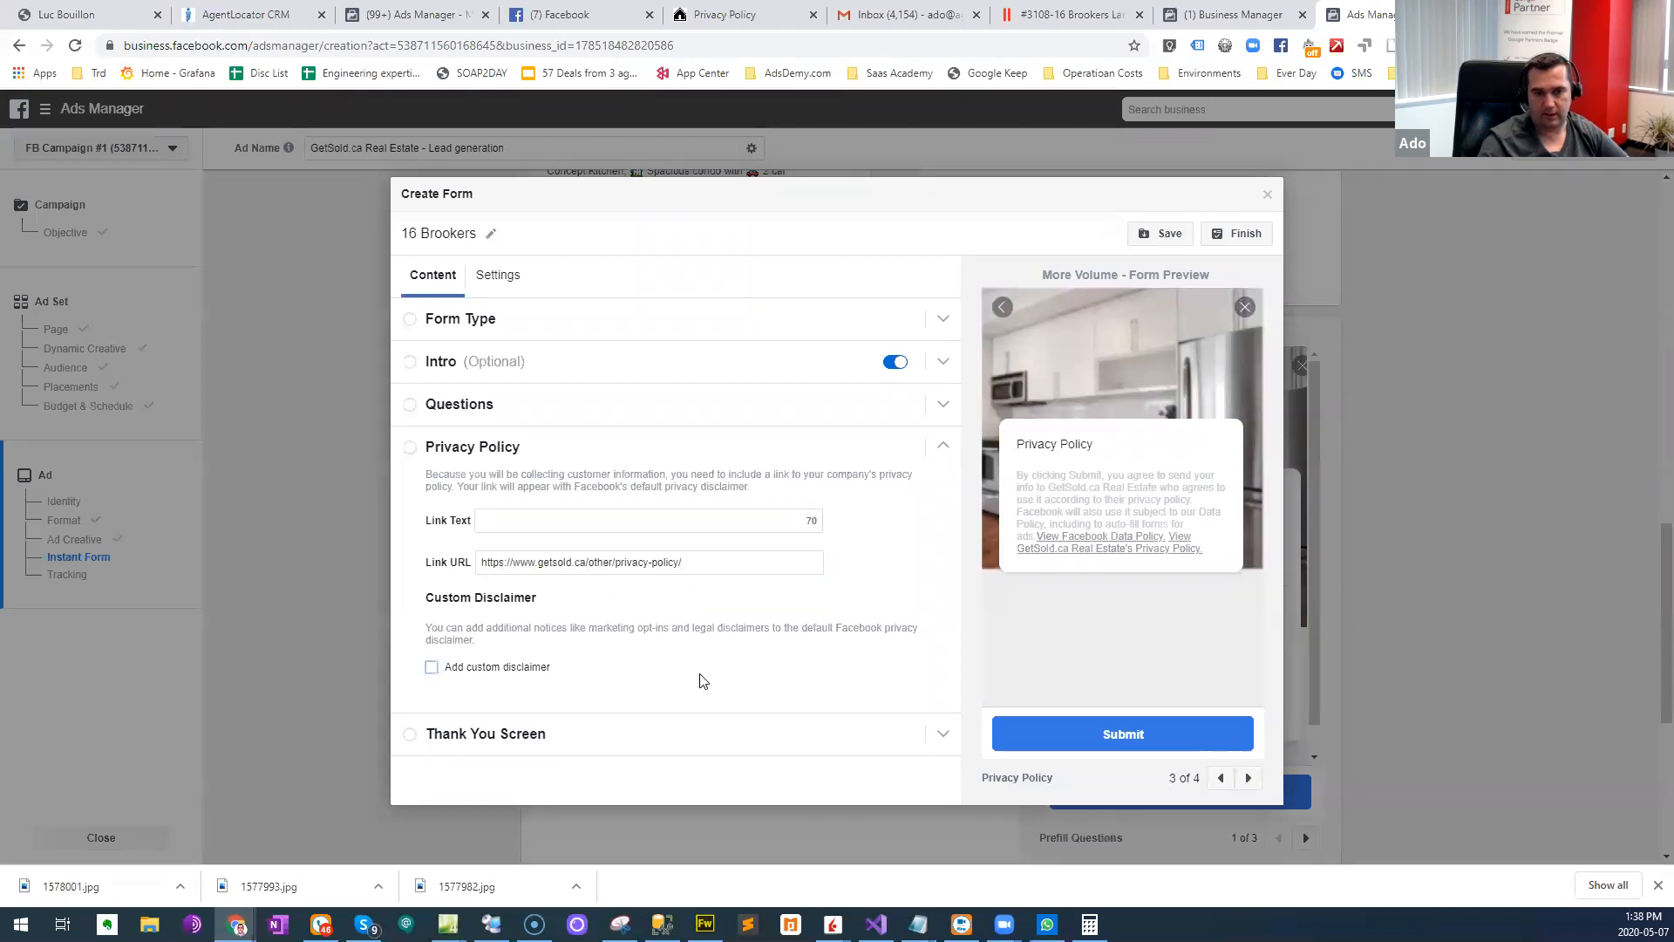
- Change the Thank You Screen's description to "I will send you more information about this property soon."
{"action": "left_click", "coordinate": [486, 732]}
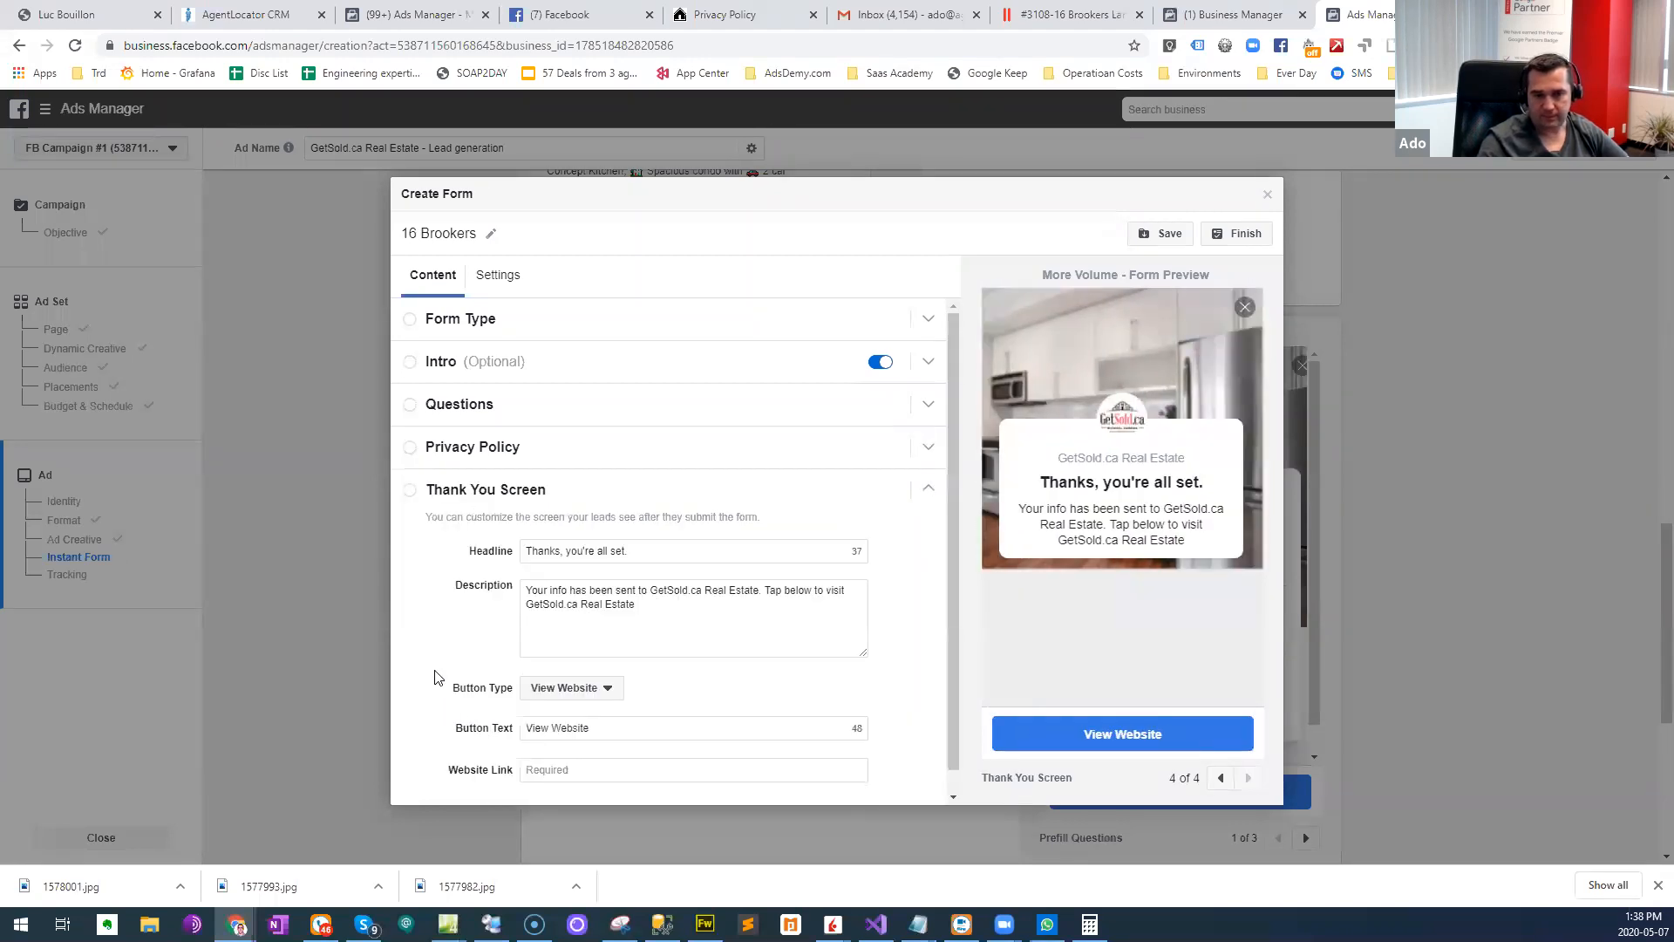
{"action": "left_click", "coordinate": [671, 556]}
{"action": "left_click_drag", "start_coordinate": [687, 556], "coordinate": [527, 555]}
{"action": "left_click_drag", "start_coordinate": [677, 605], "coordinate": [400, 599]}
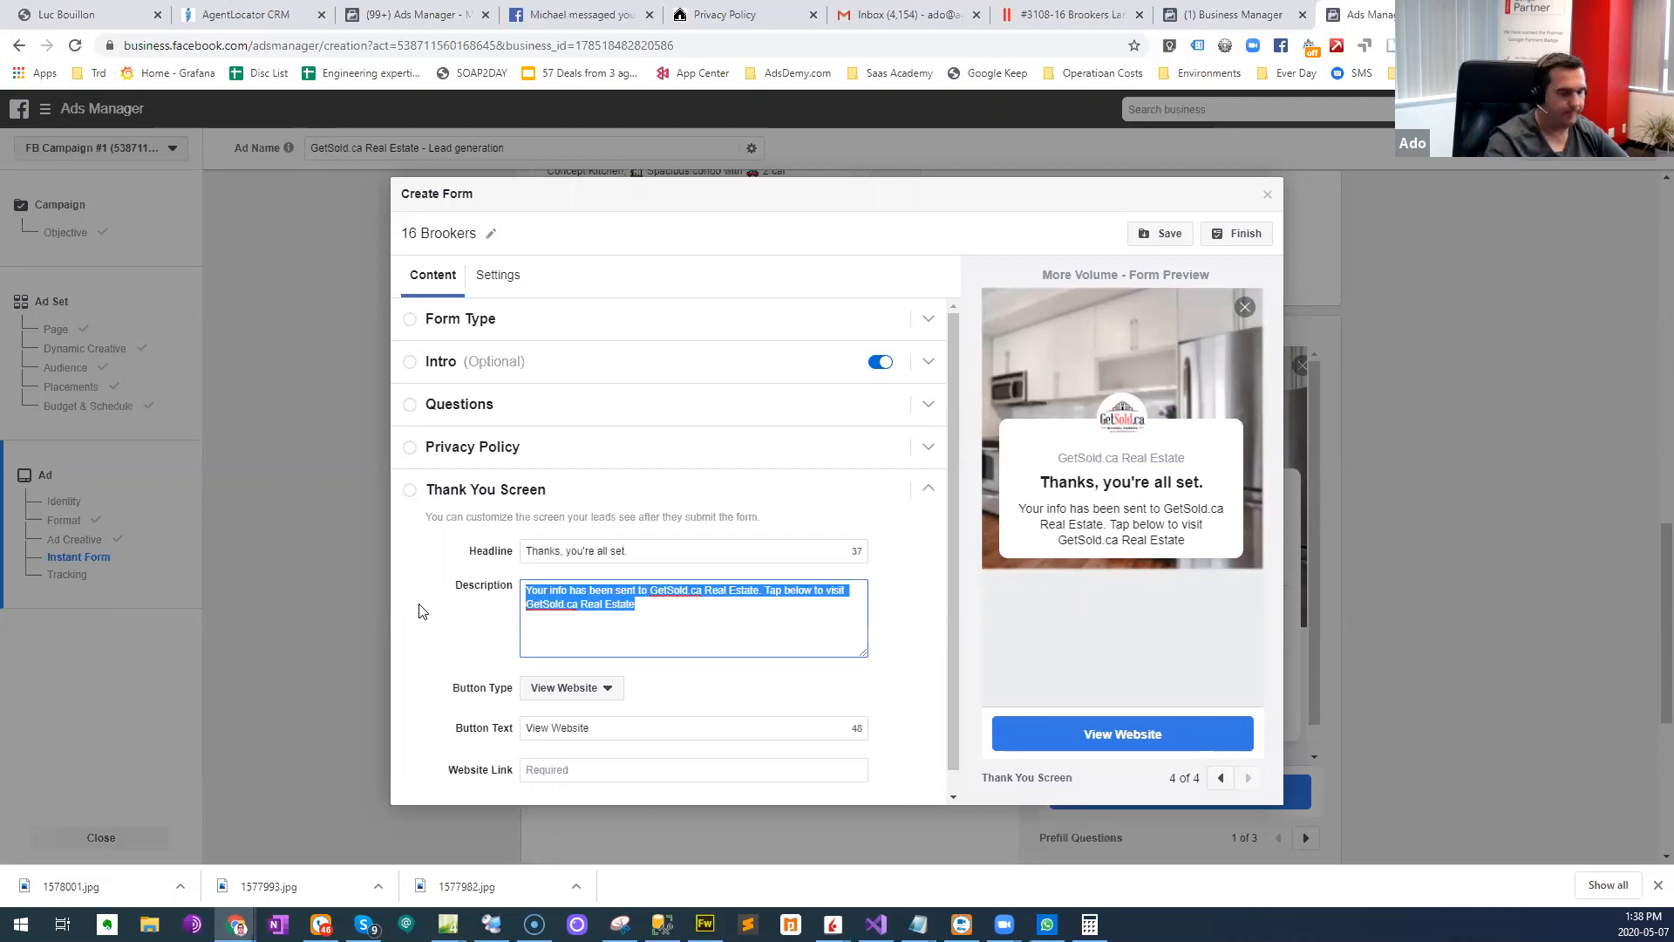
{"action": "type", "text": "I will send you more information about this property soon."}
{"action": "key", "text": "Tab"}
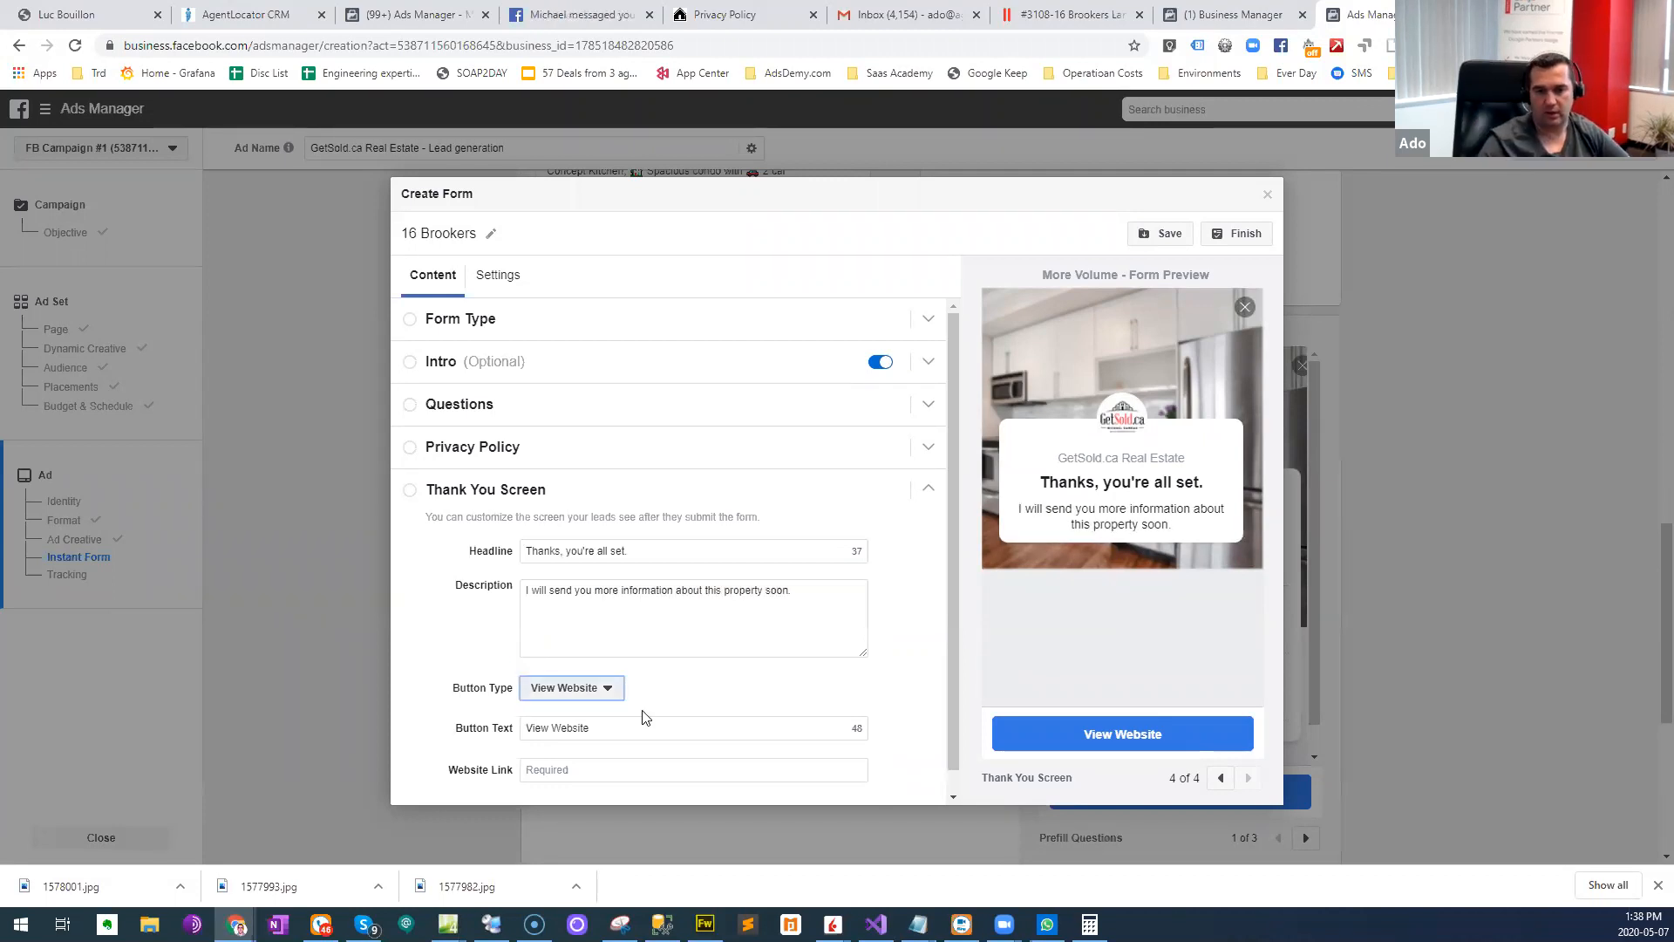
{"action": "scroll", "coordinate": [767, 583], "scroll_direction": "down", "scroll_amount": 1}
{"action": "triple_click", "coordinate": [582, 705]}
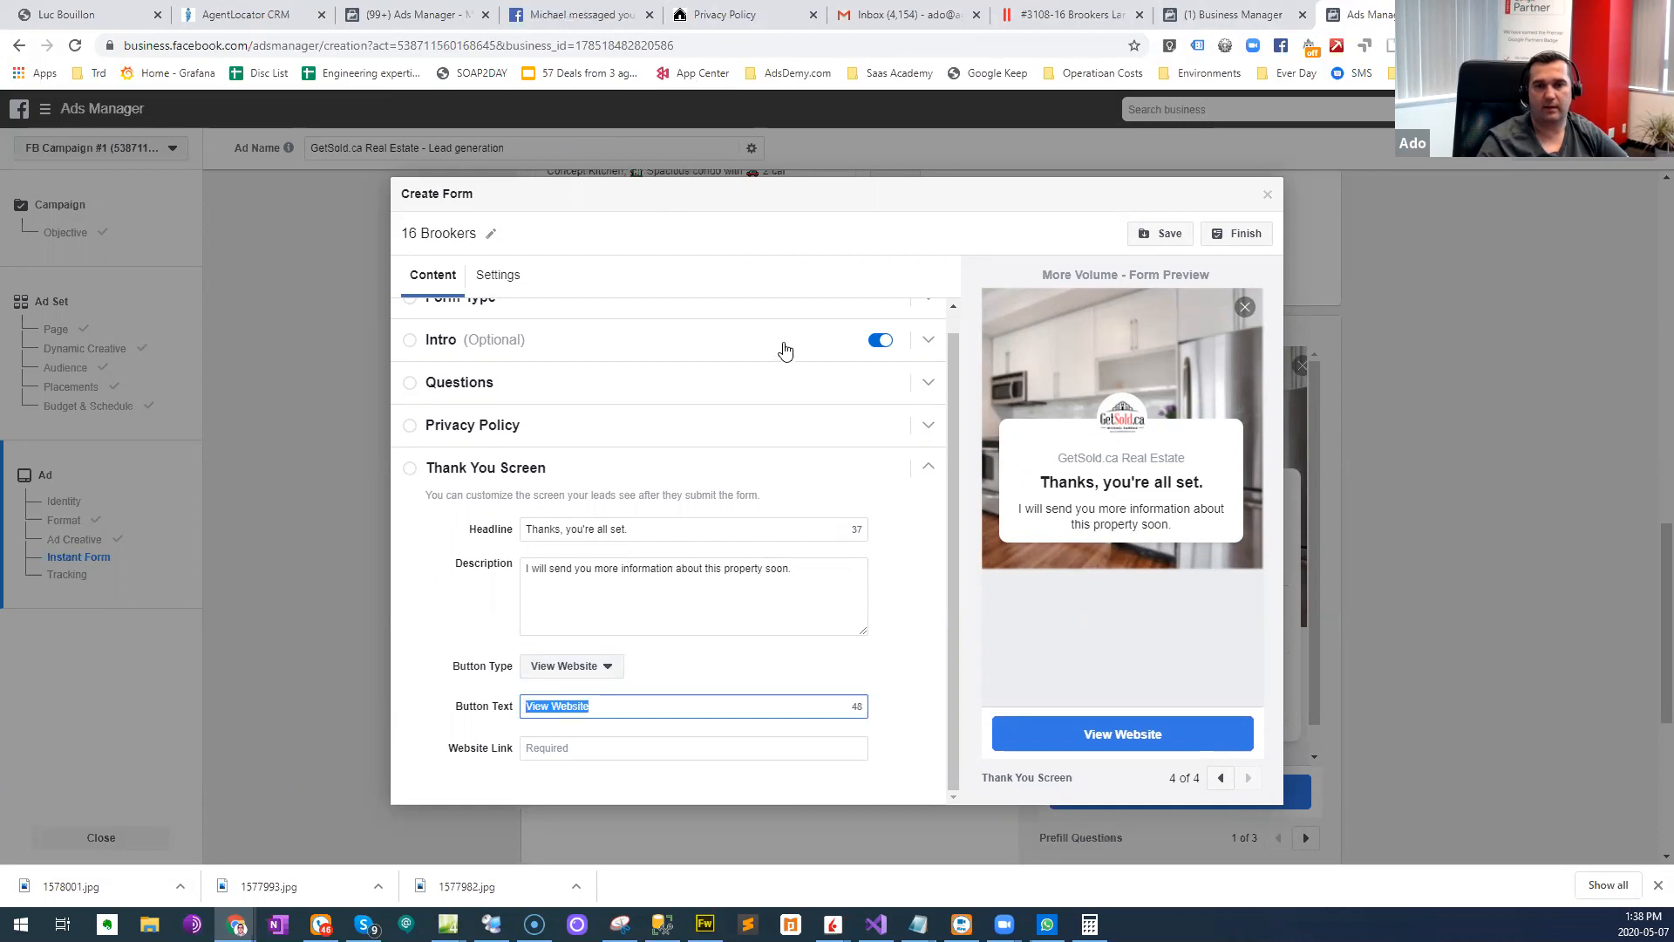
{"action": "key", "text": "ctrl+v"}
{"action": "left_click_drag", "start_coordinate": [625, 708], "coordinate": [684, 716]}
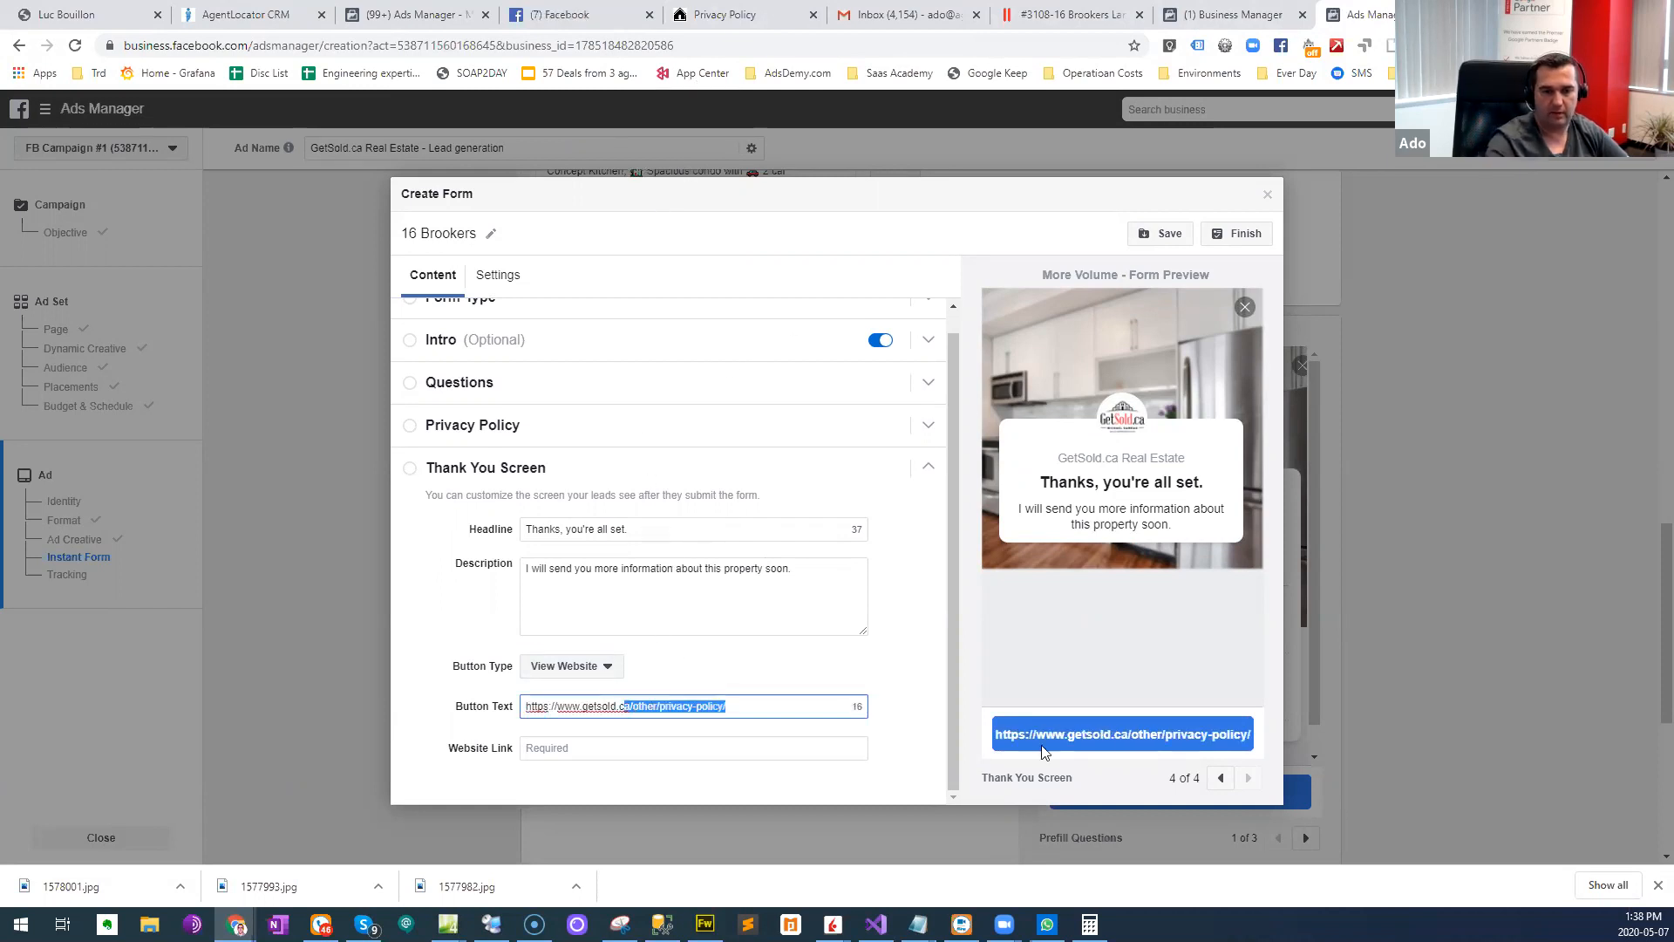
{"action": "key", "text": "BackSpace"}
{"action": "key", "text": "Tab"}
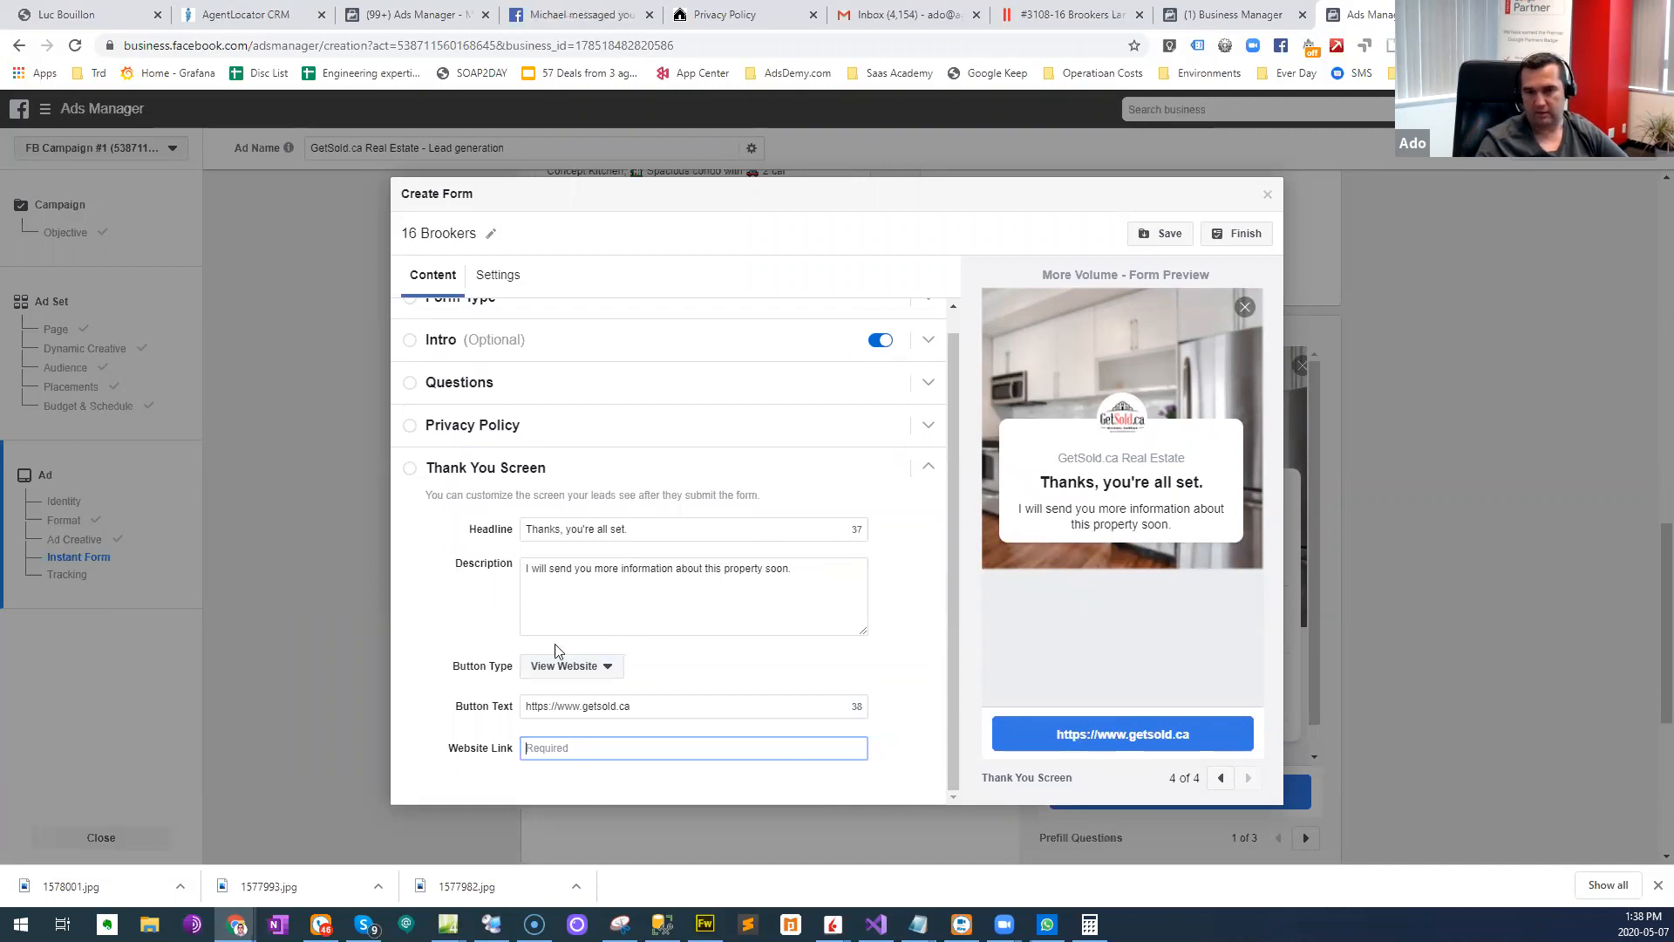
- Set the Thank You Screen's website link to GetSold.ca and try to finish the form
{"action": "scroll", "coordinate": [820, 415], "scroll_direction": "up", "scroll_amount": 1}
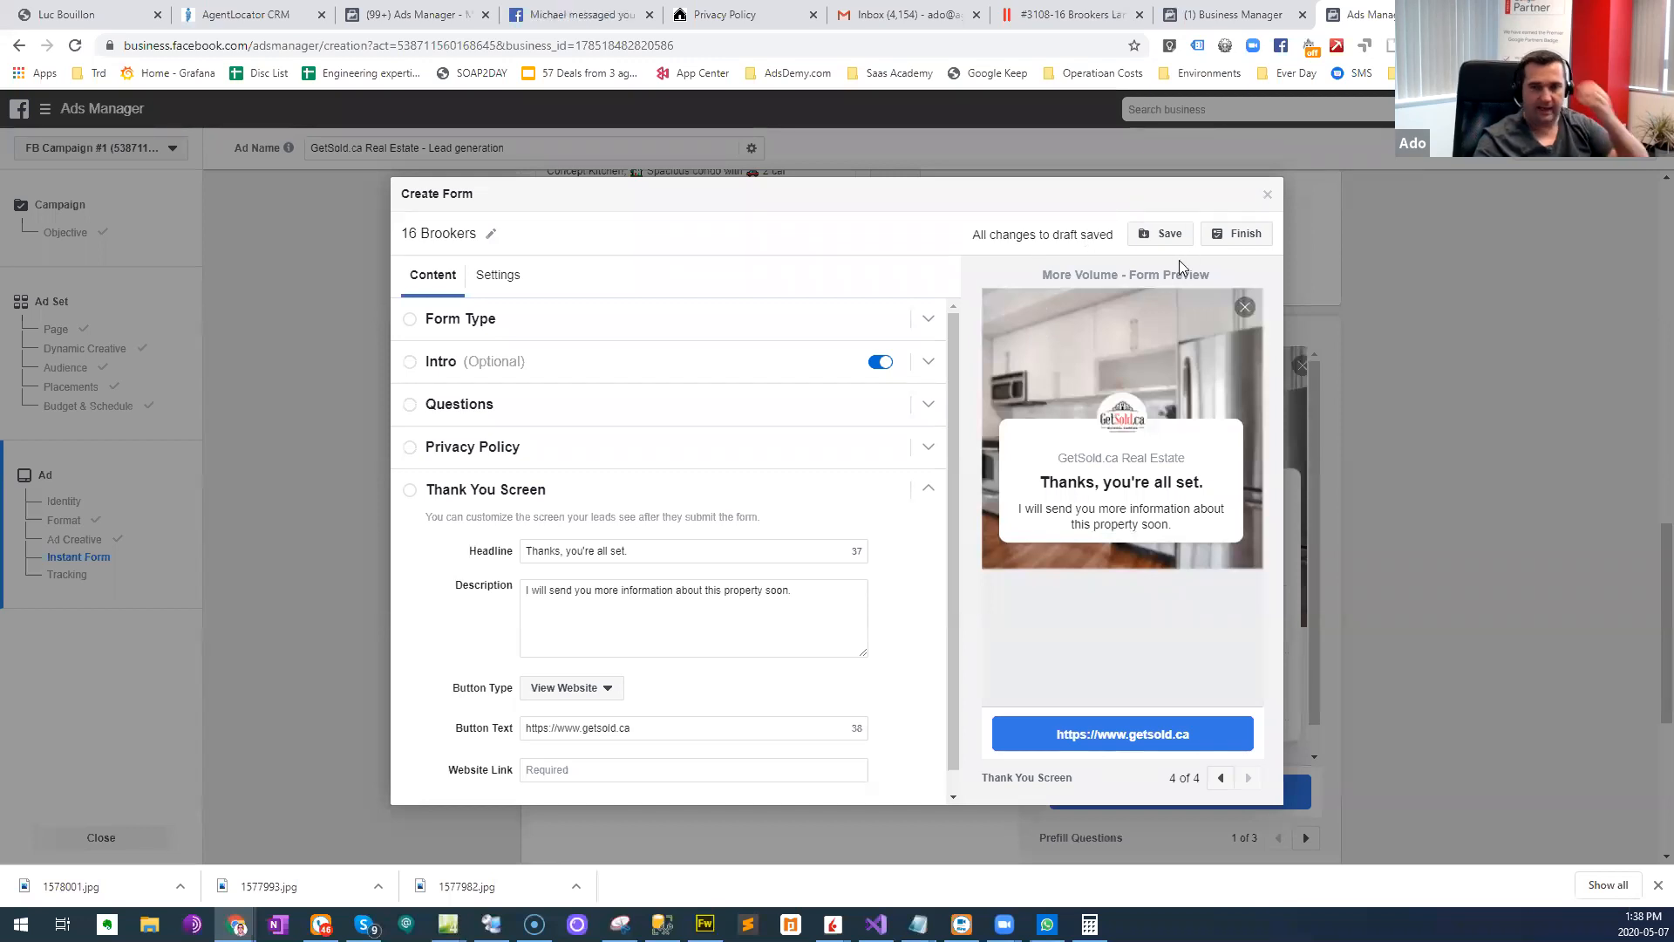
{"action": "left_click", "coordinate": [1238, 234]}
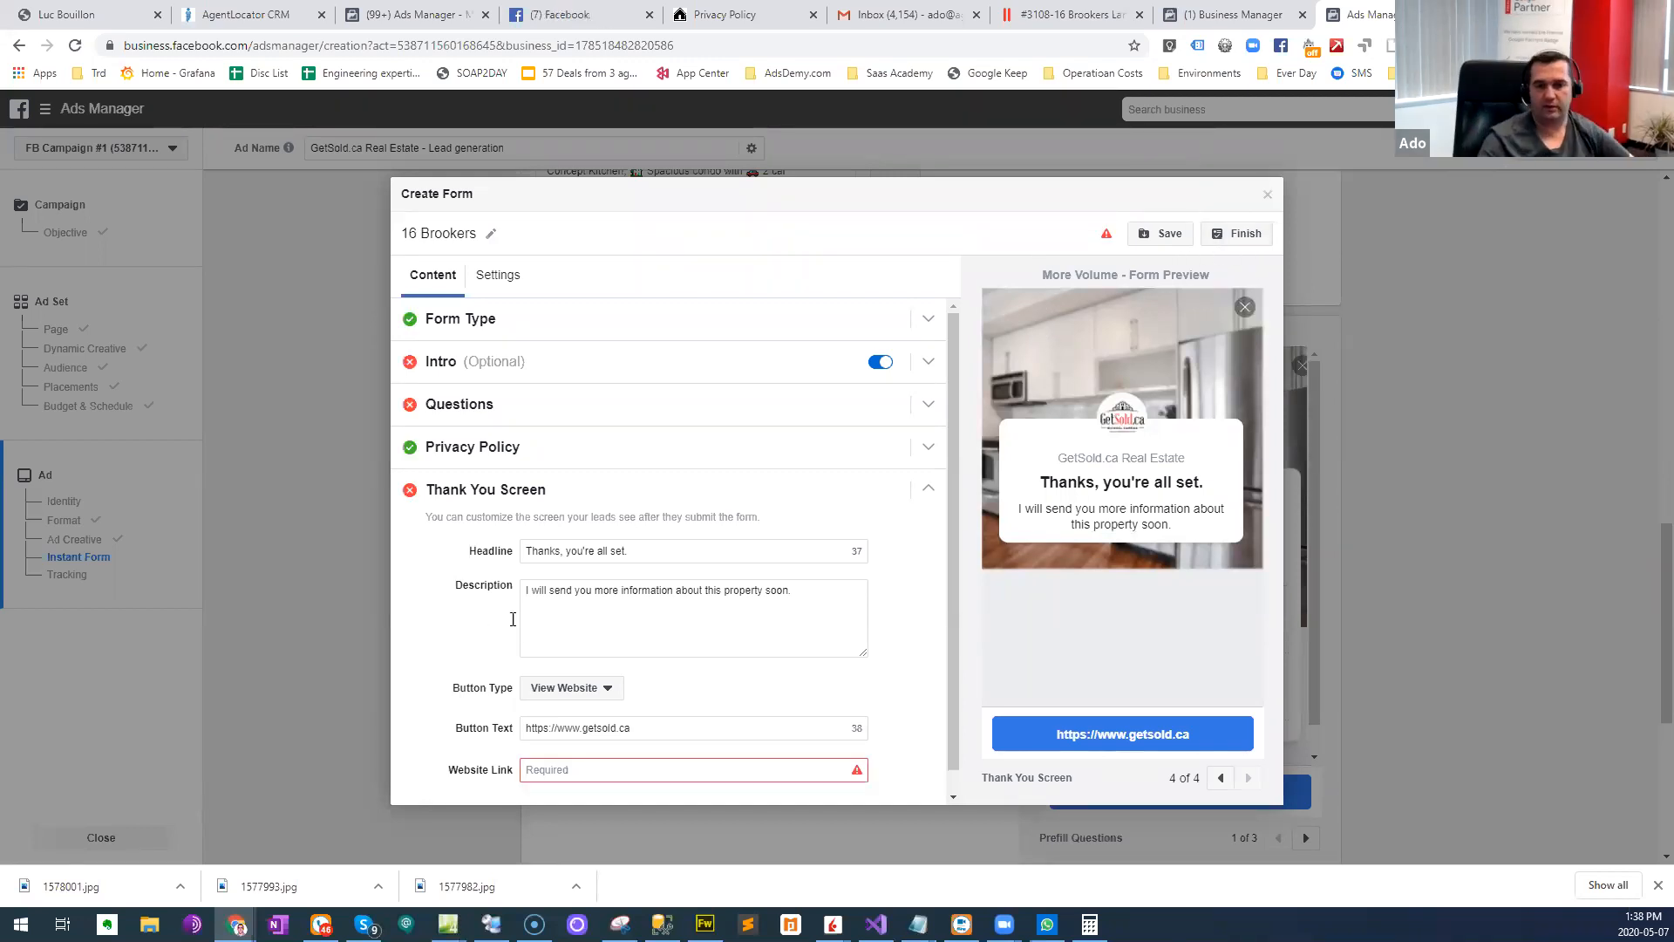
{"action": "left_click", "coordinate": [598, 773]}
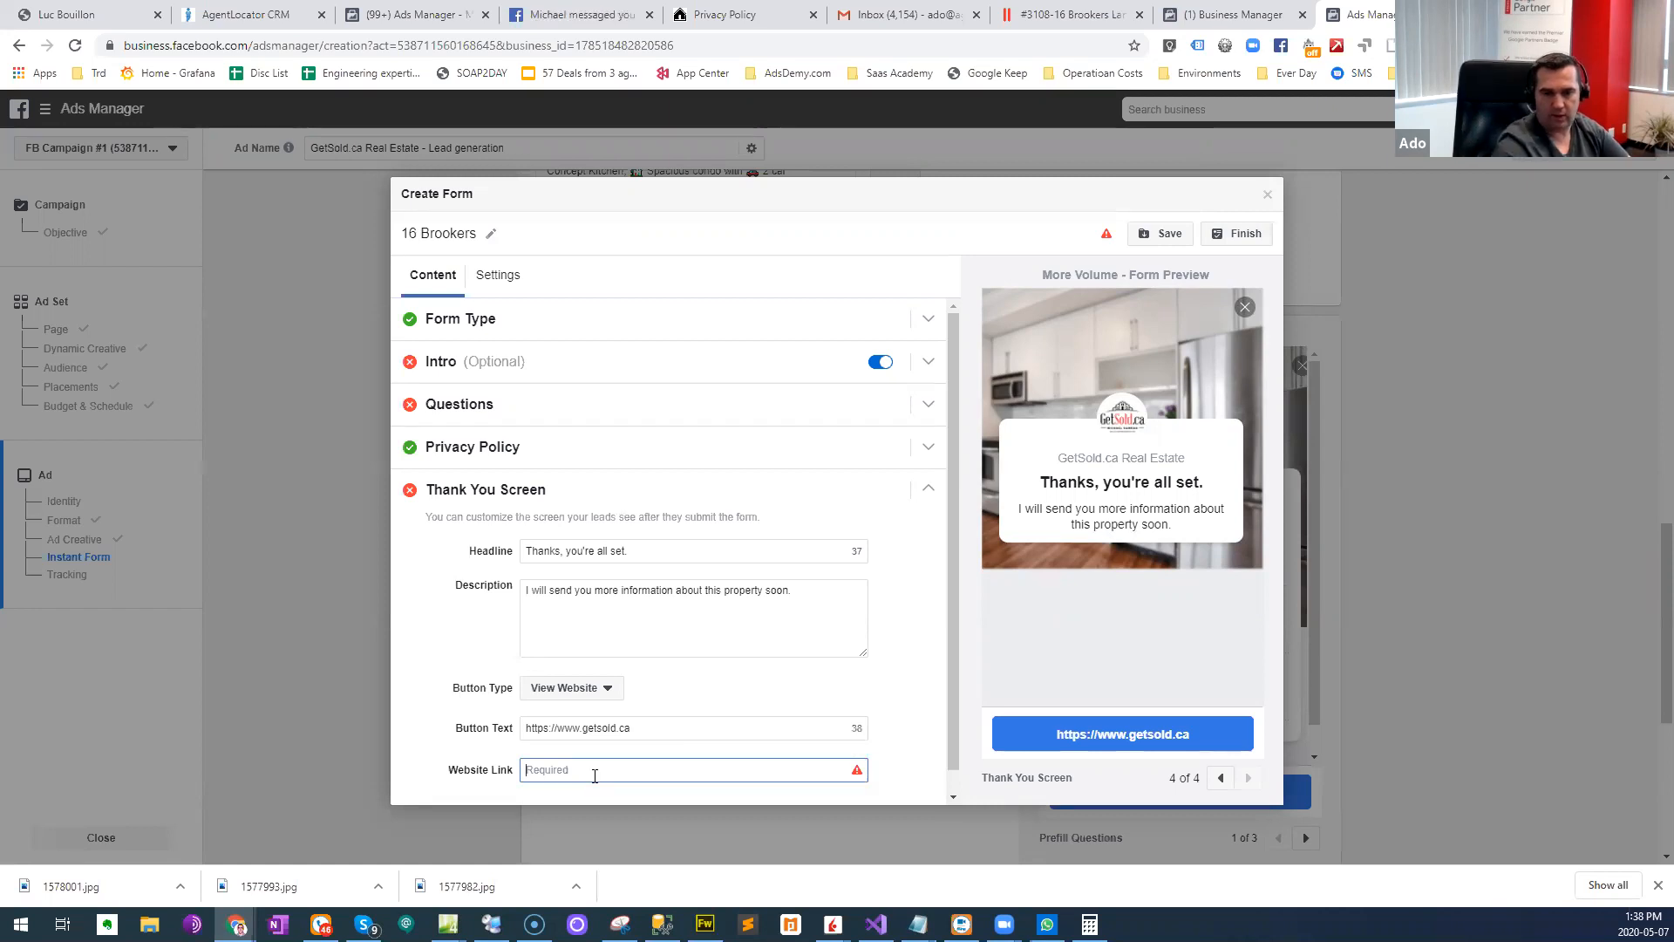
{"action": "type", "text": "GetSold.ca"}
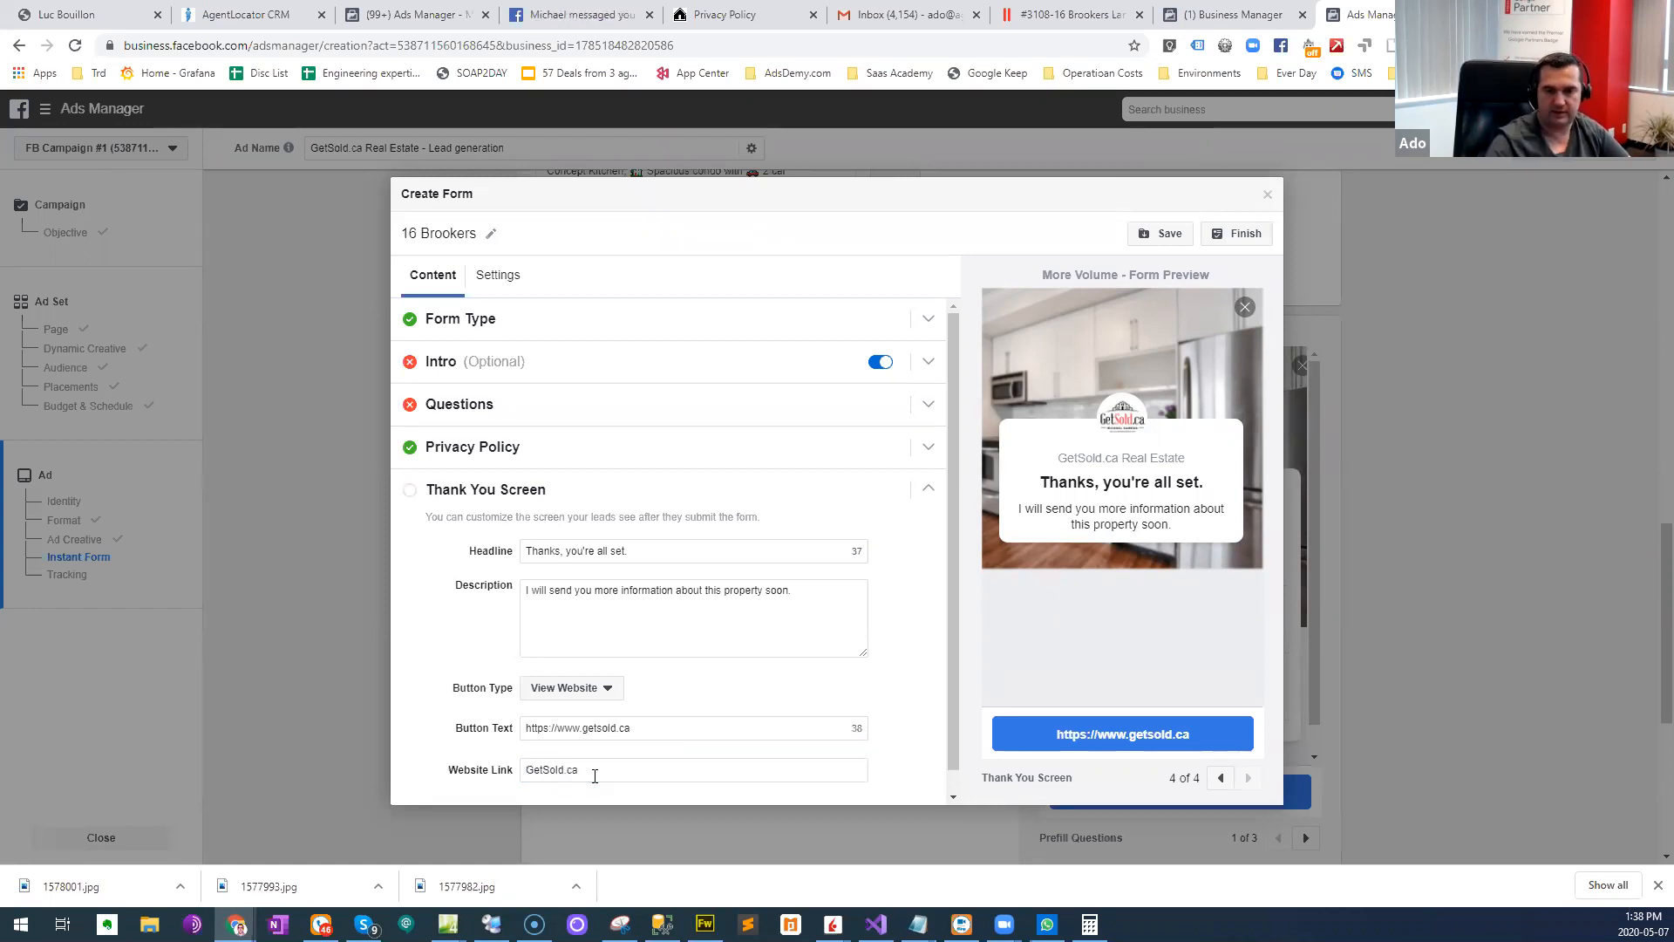
{"action": "left_click", "coordinate": [1236, 234]}
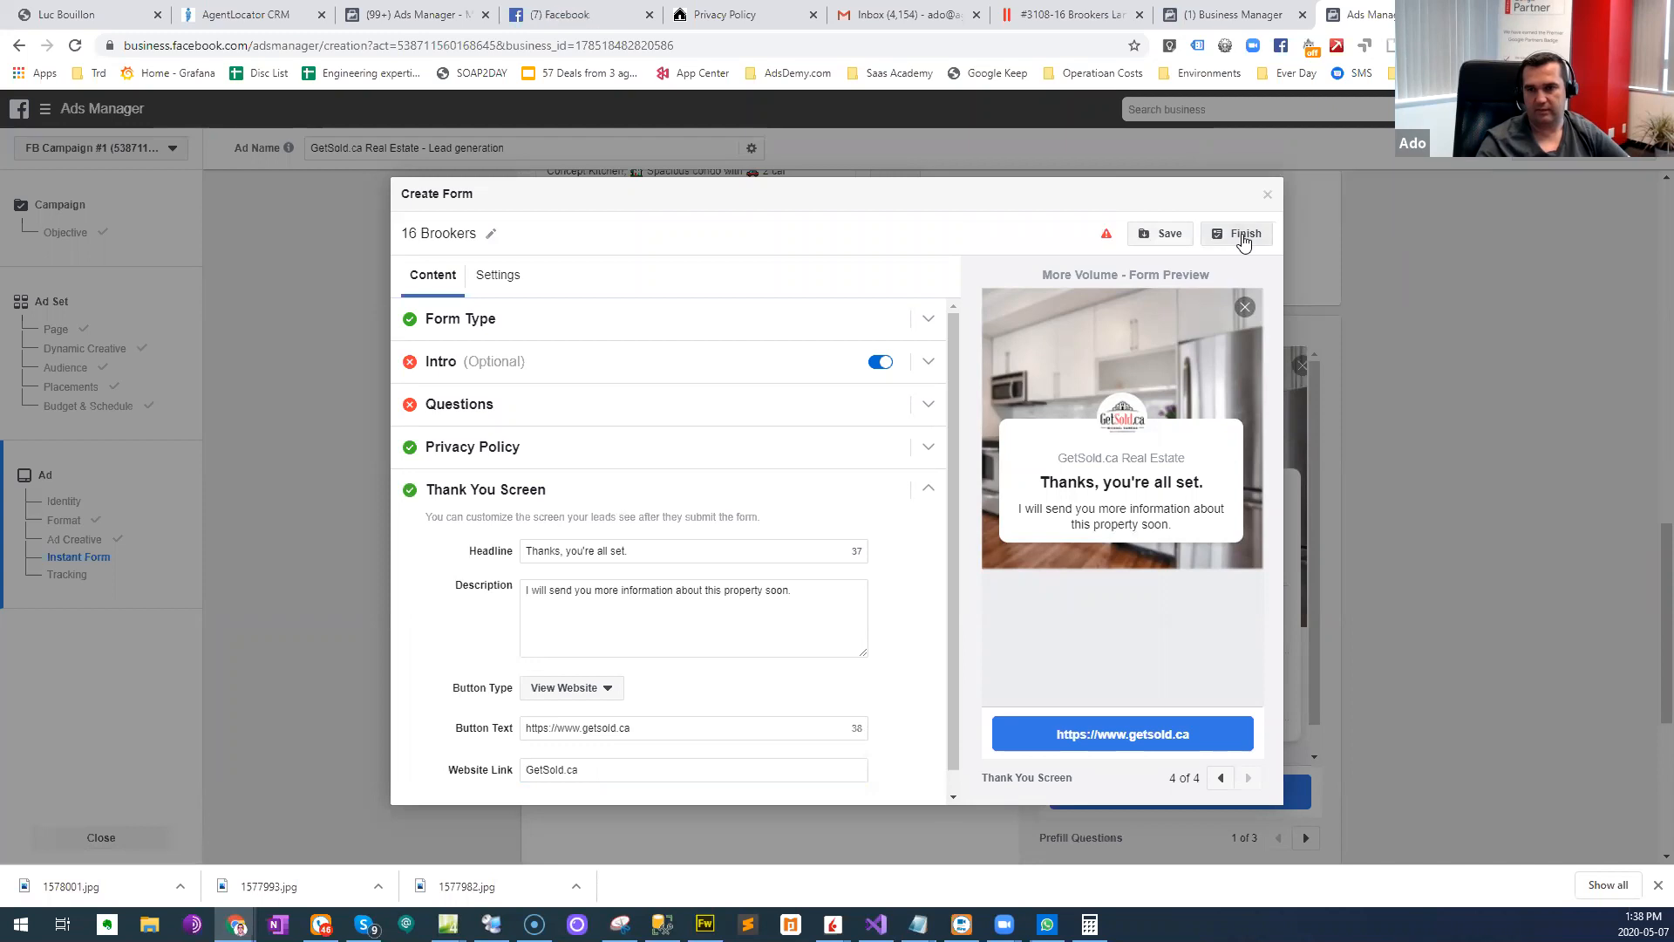
- Enter the Questions section's prefill message as "Fill out the form to get instant access to information about 16 Brokkers."
{"action": "left_click", "coordinate": [500, 408]}
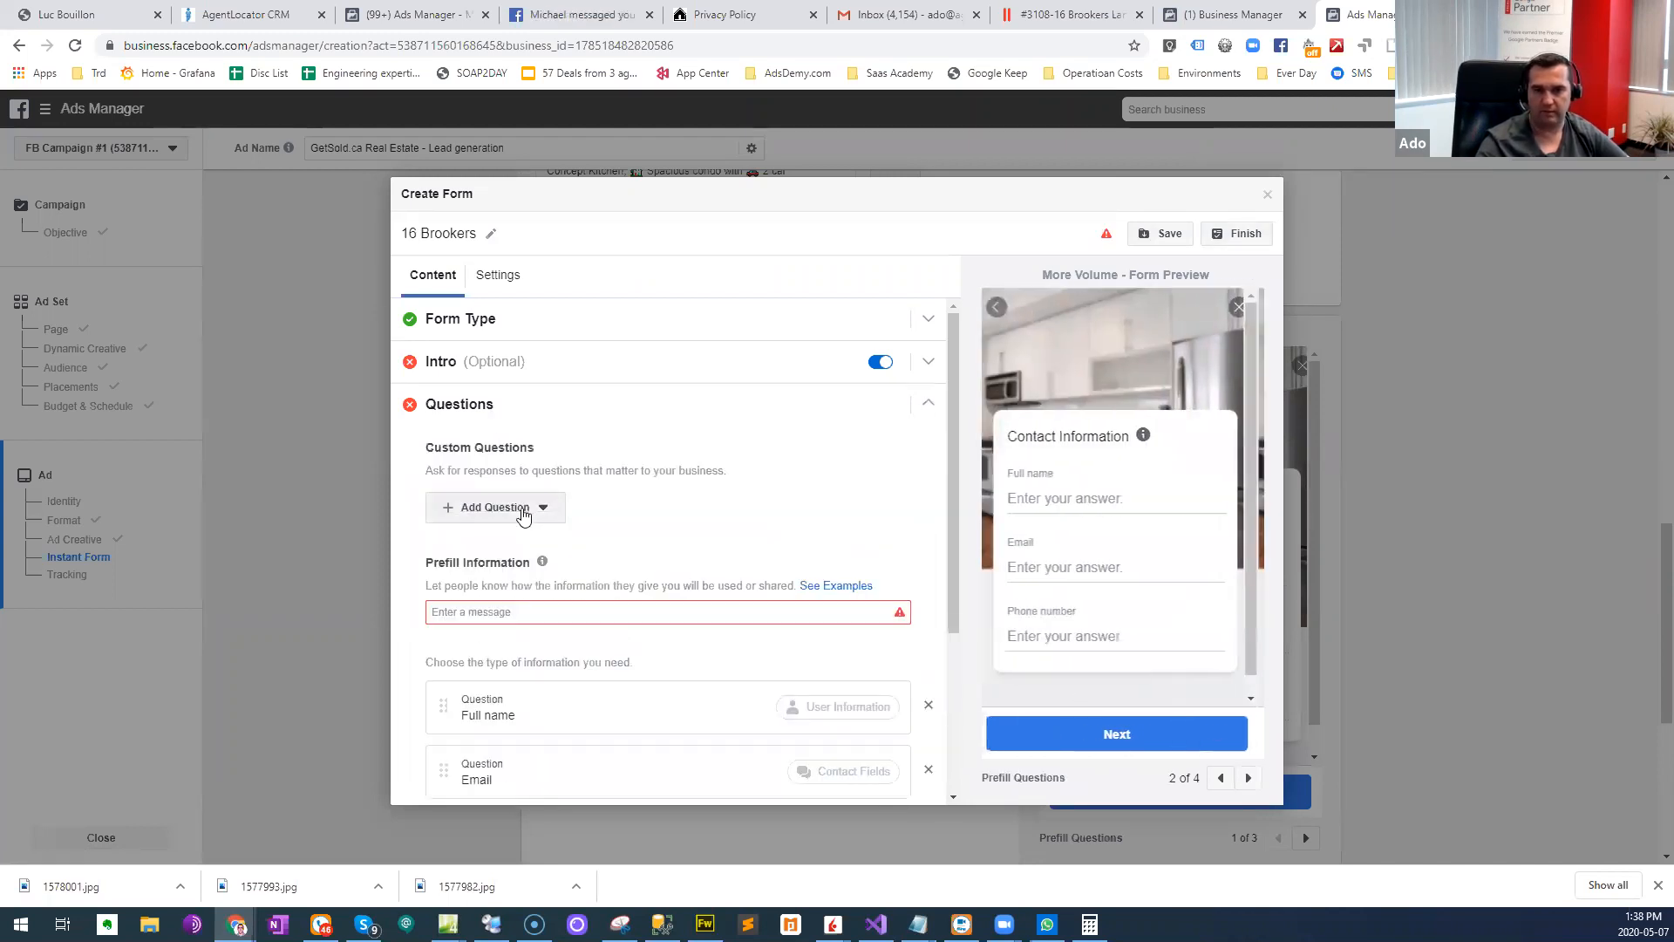
{"action": "left_click", "coordinate": [496, 611]}
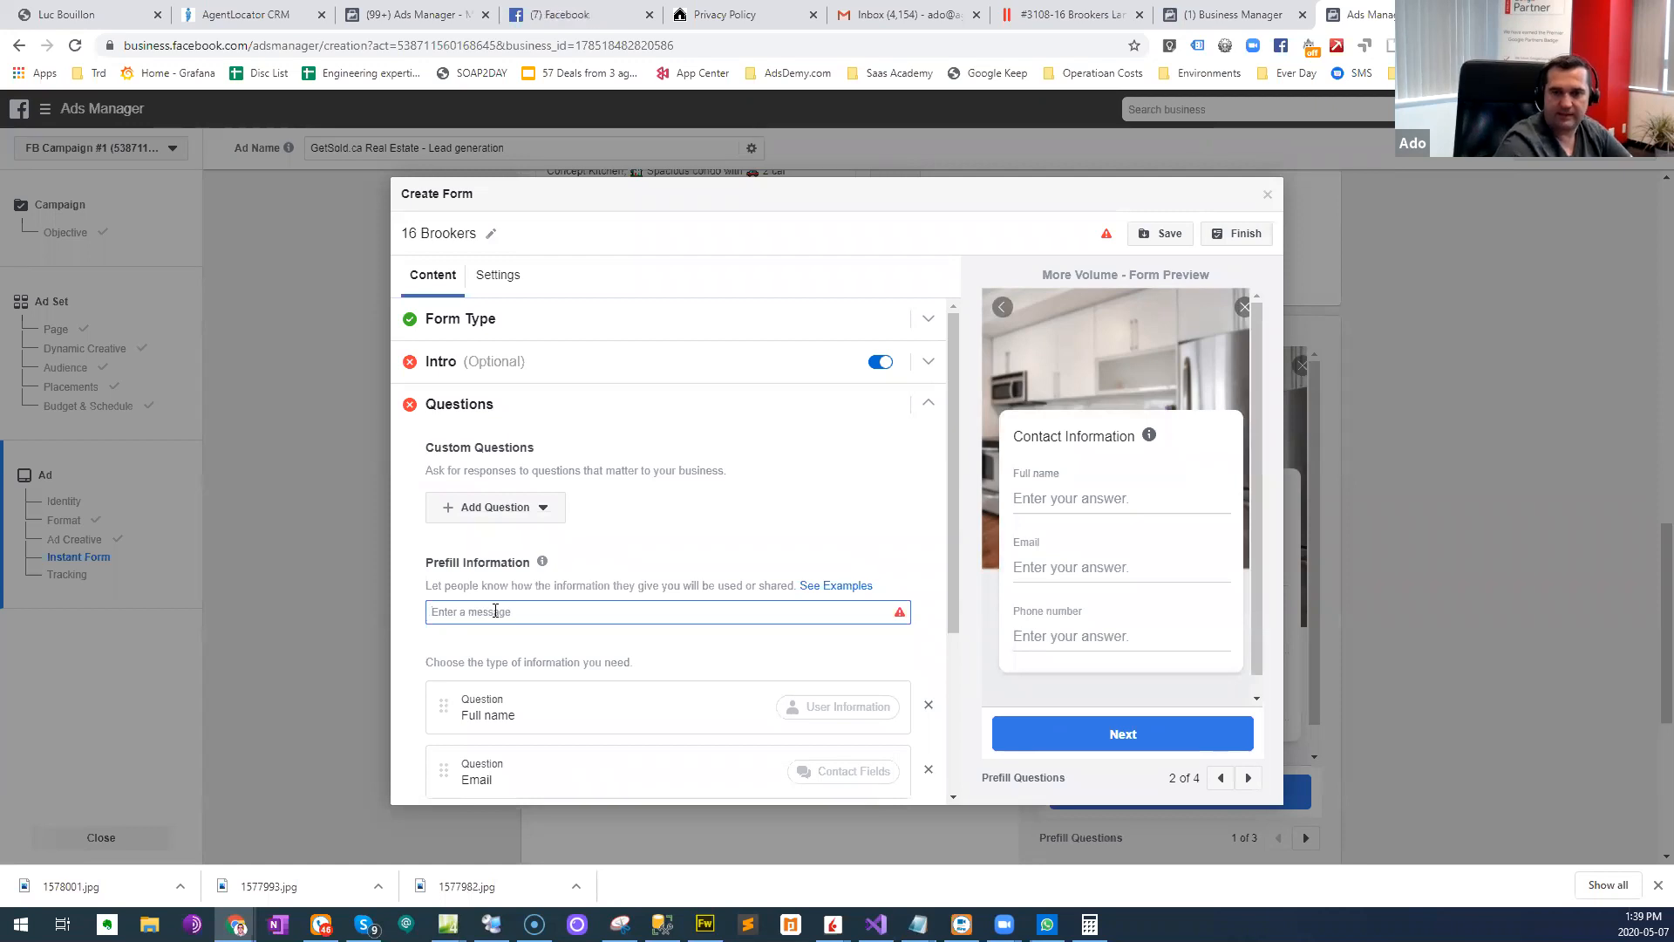
{"action": "type", "text": "F"}
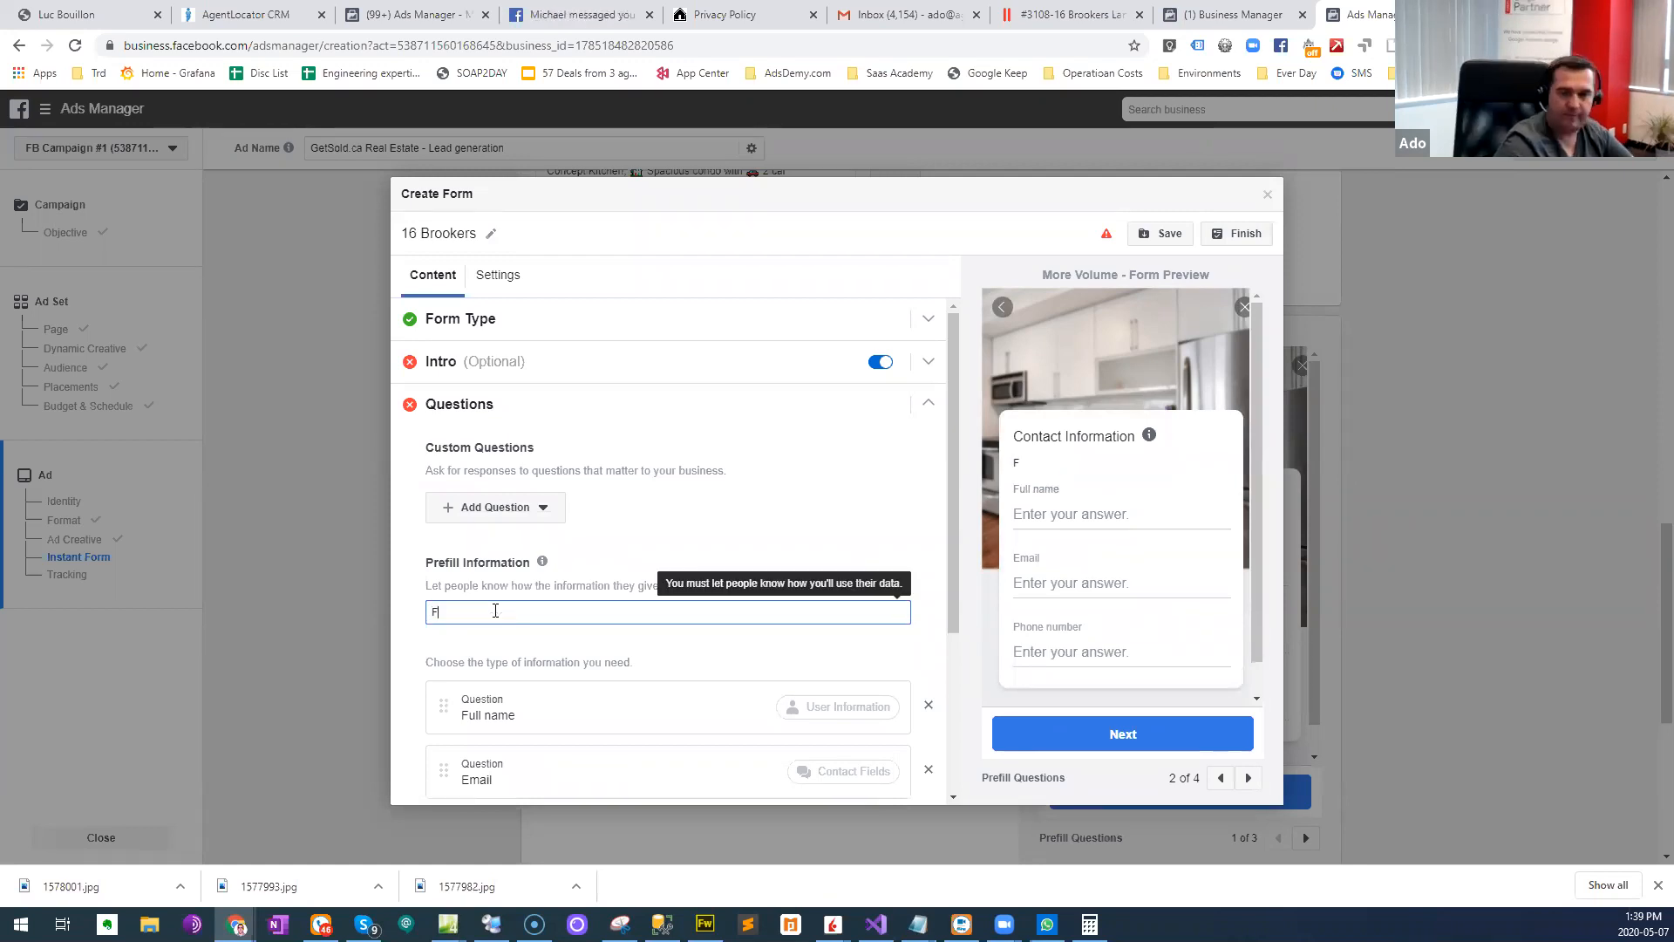
{"action": "type", "text": "ill o"}
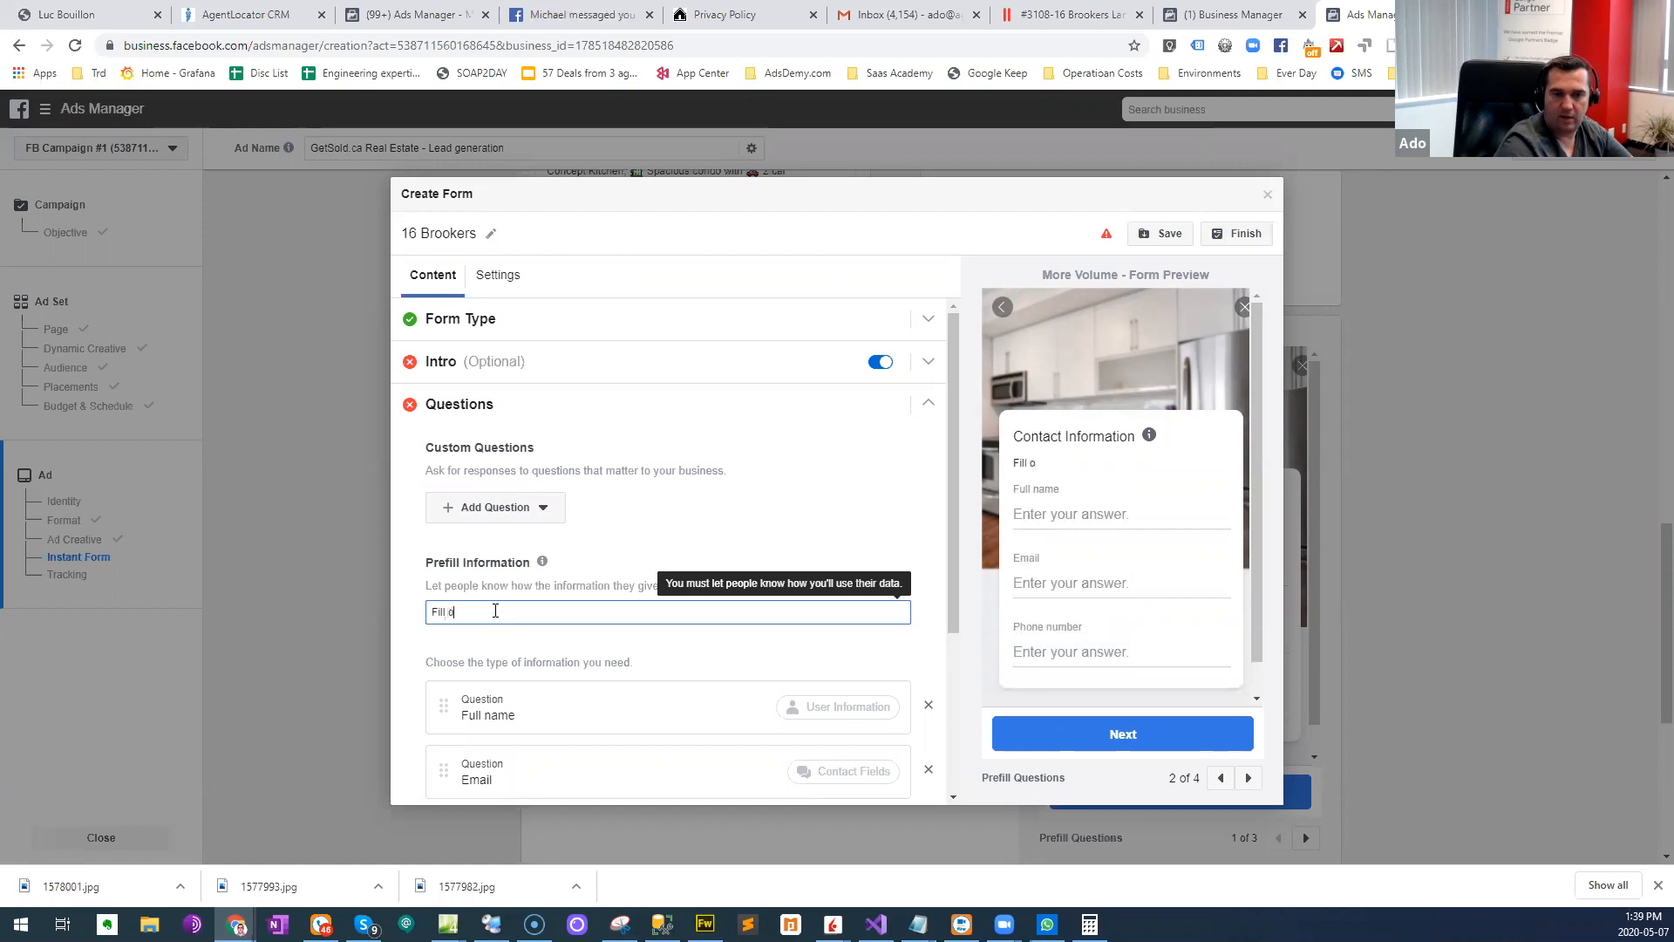
{"action": "type", "text": "ut th eform"}
{"action": "key", "text": "BackSpace"}
{"action": "key", "text": "BackSpace"}
{"action": "key", "text": "BackSpace"}
{"action": "key", "text": "BackSpace"}
{"action": "key", "text": "BackSpace"}
{"action": "key", "text": "BackSpace"}
{"action": "type", "text": "e"}
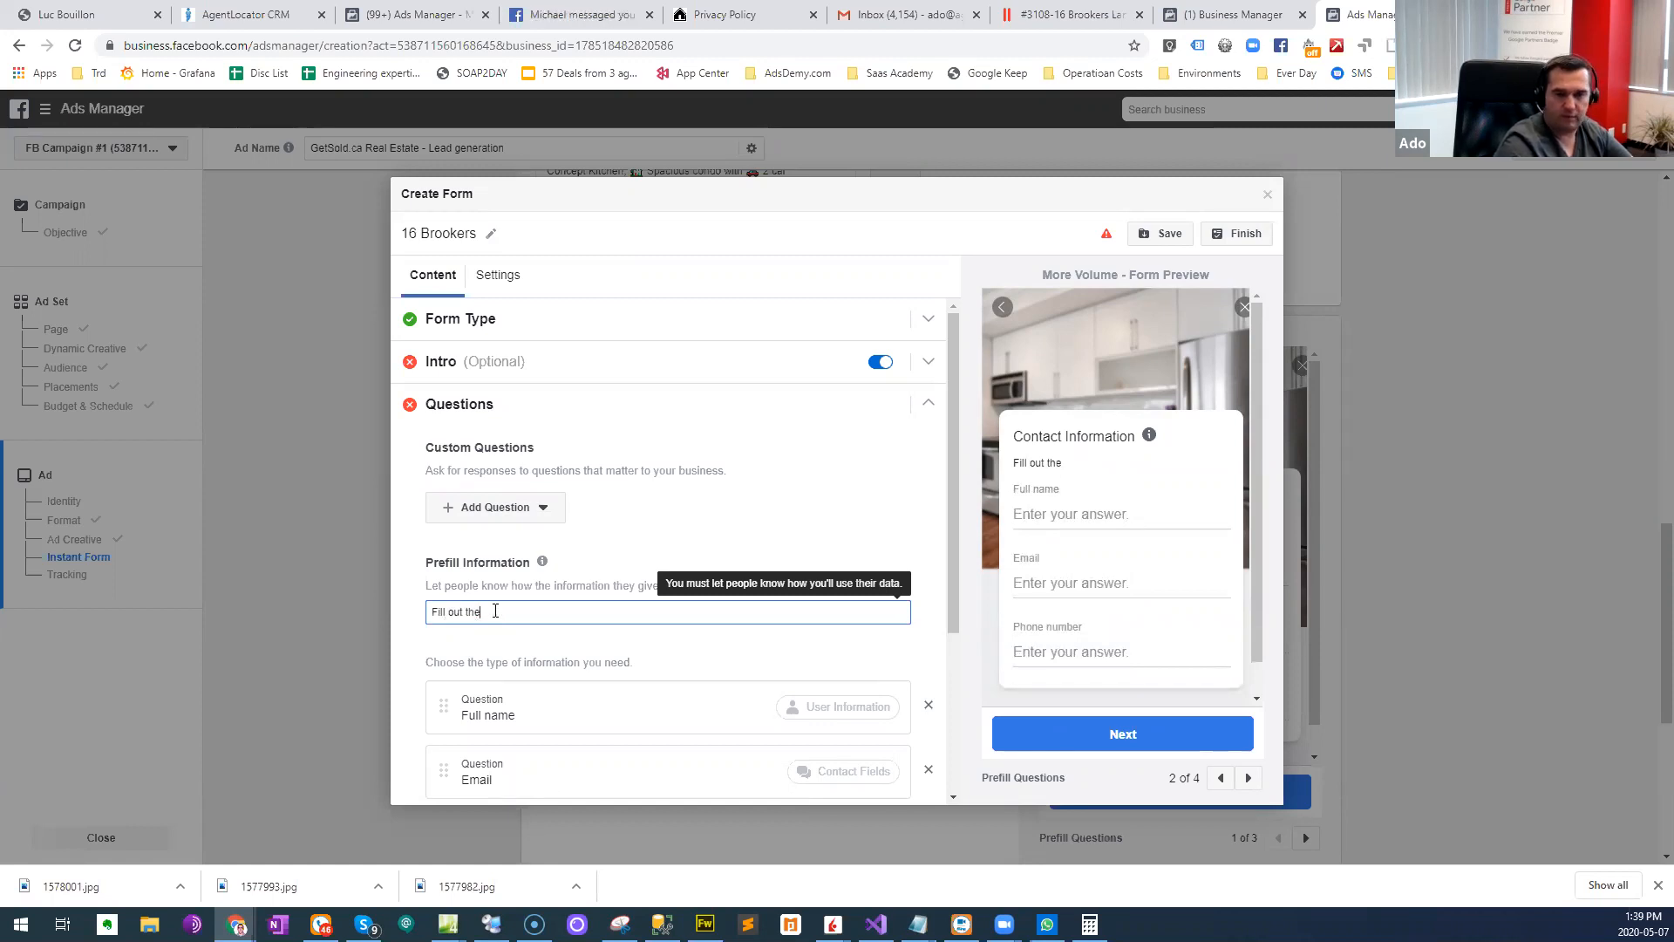
{"action": "type", "text": " form to get"}
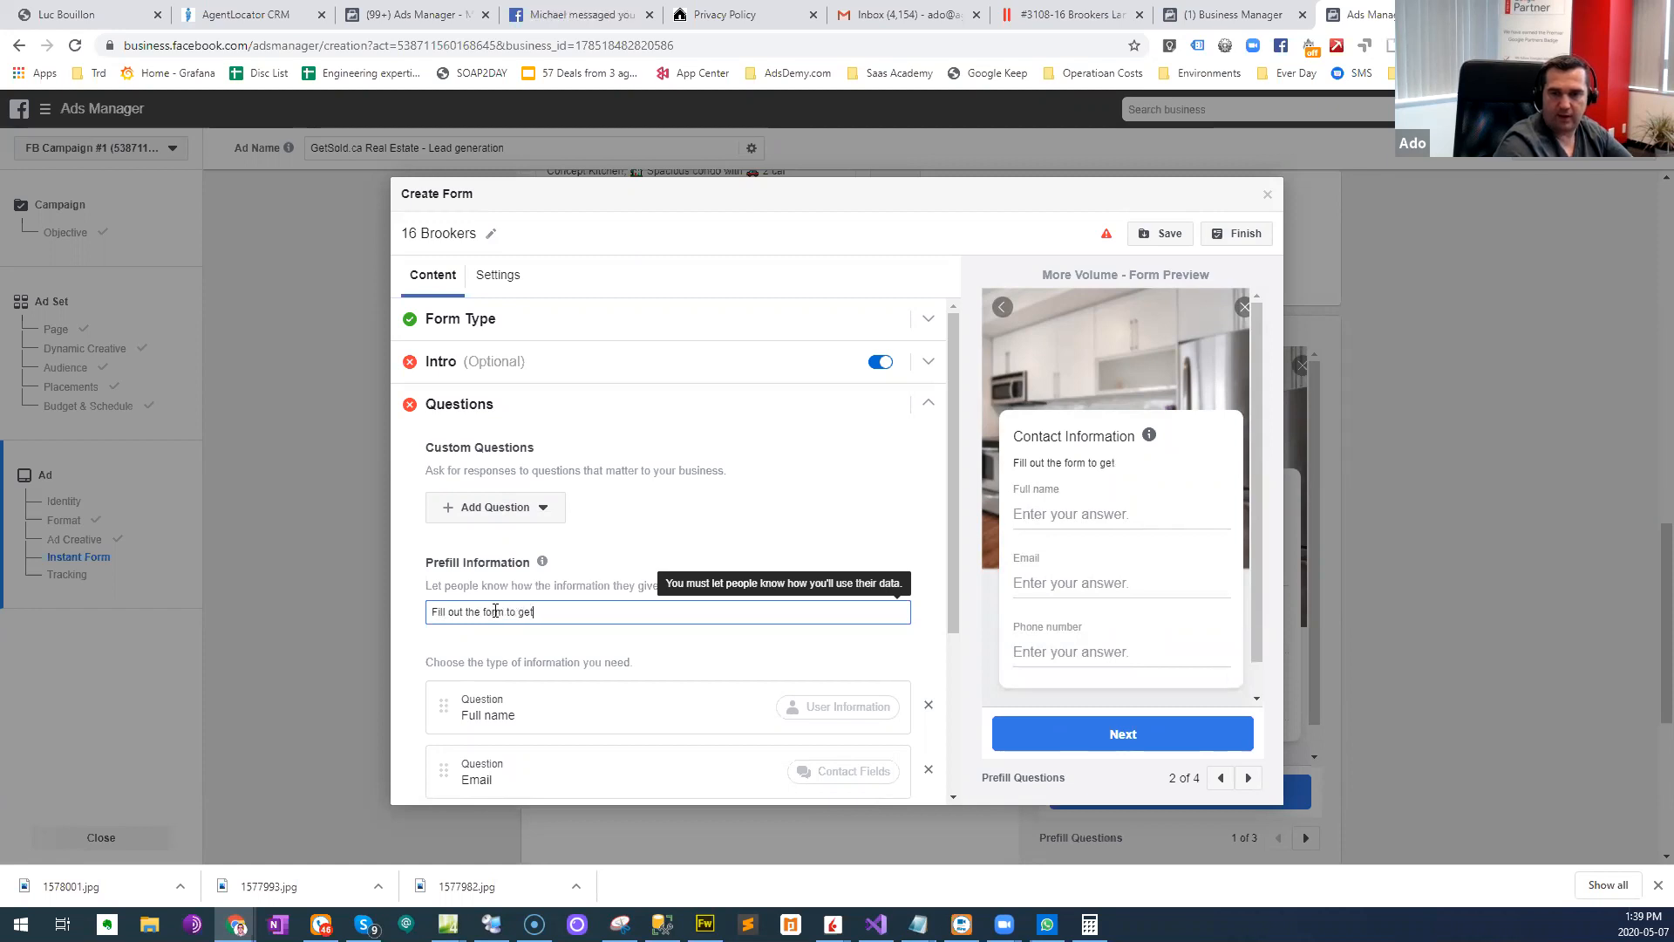
{"action": "type", "text": " more inforamtion about 16"}
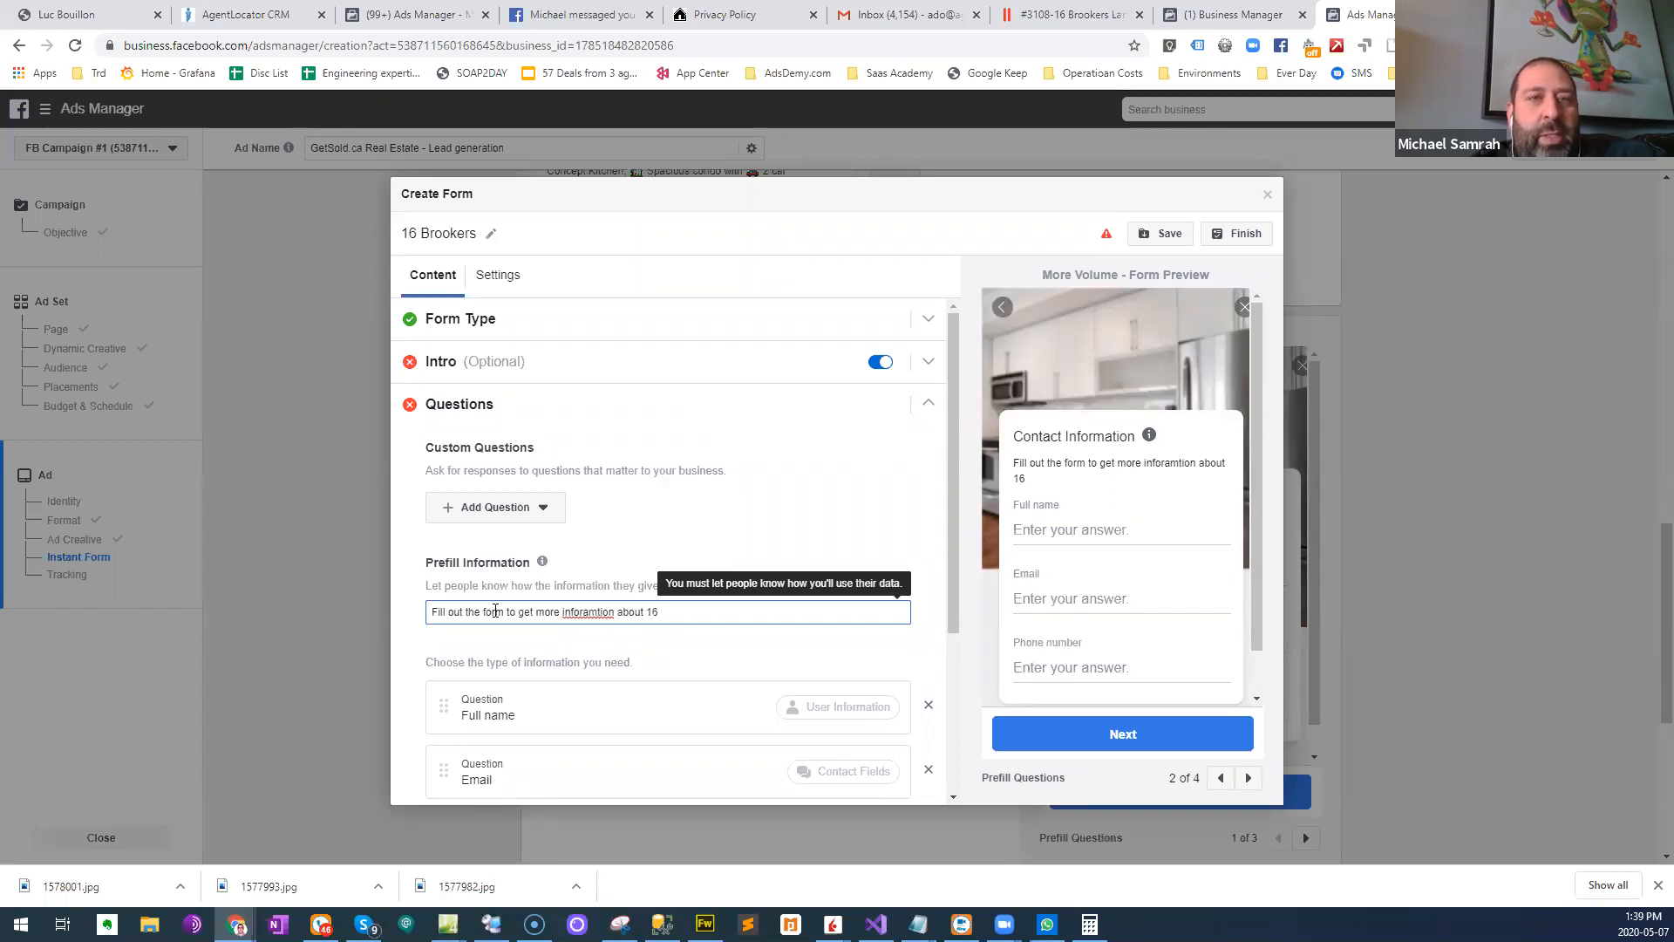
{"action": "key", "text": "BackSpace"}
{"action": "key", "text": "BackSpace"}
{"action": "key", "text": "BackSpace"}
{"action": "key", "text": "BackSpace"}
{"action": "key", "text": "BackSpace"}
{"action": "key", "text": "BackSpace"}
{"action": "key", "text": "BackSpace"}
{"action": "key", "text": "BackSpace"}
{"action": "key", "text": "BackSpace"}
{"action": "key", "text": "BackSpace"}
{"action": "key", "text": "BackSpace"}
{"action": "key", "text": "BackSpace"}
{"action": "key", "text": "BackSpace"}
{"action": "key", "text": "BackSpace"}
{"action": "key", "text": "BackSpace"}
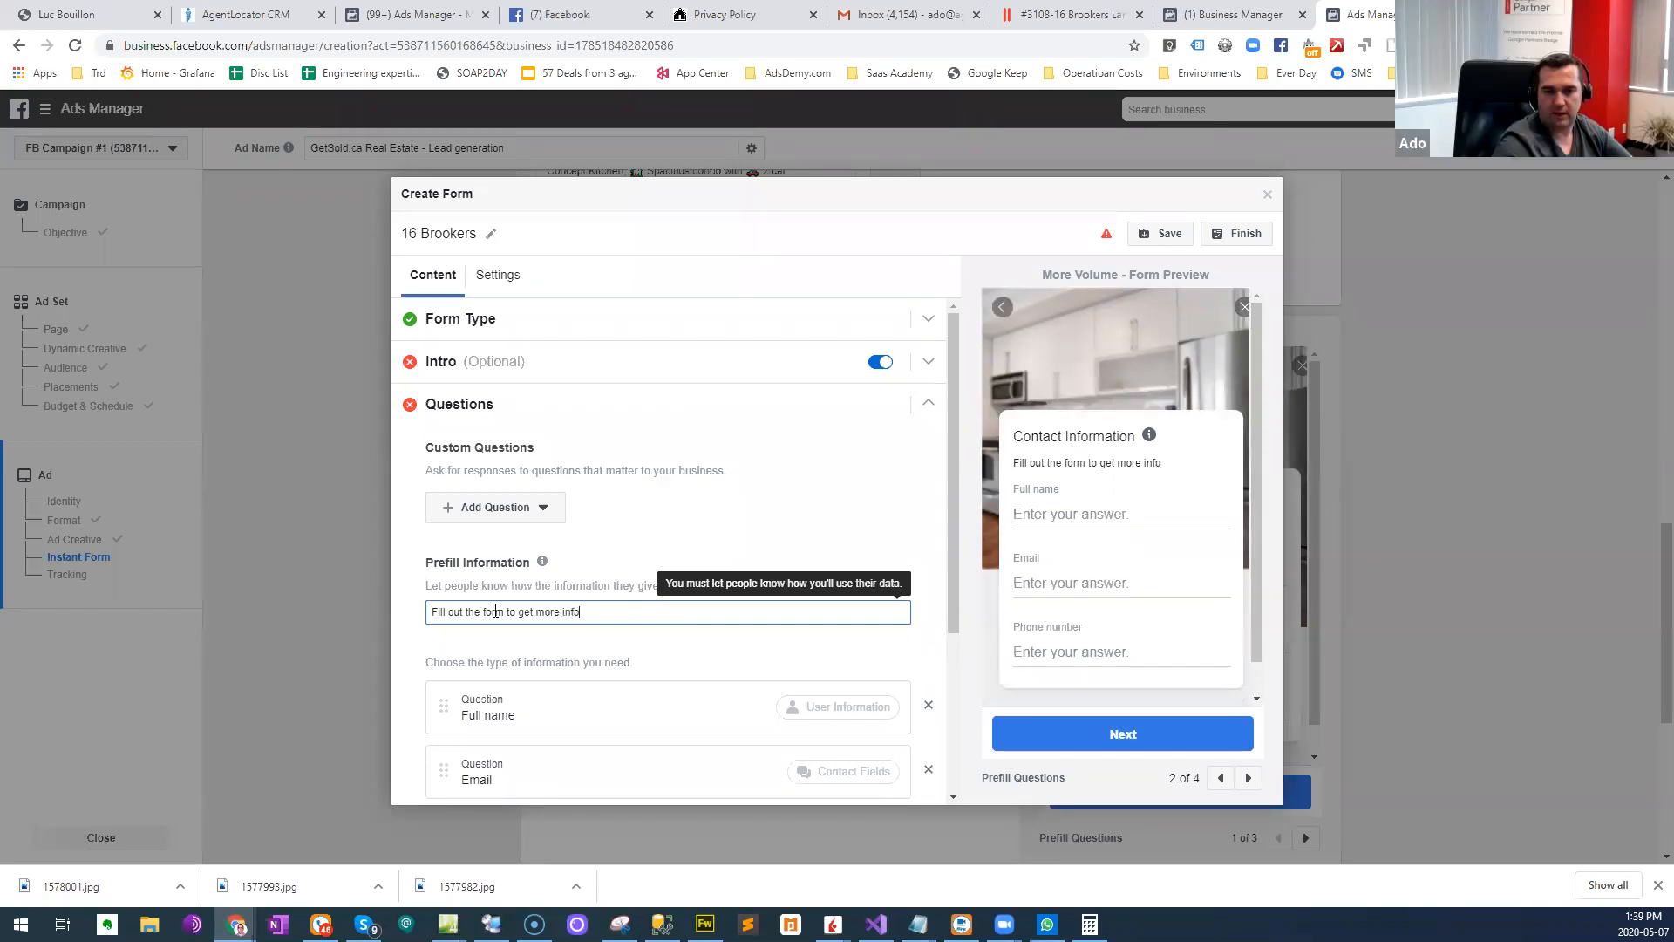
{"action": "key", "text": "BackSpace"}
{"action": "key", "text": "BackSpace"}
{"action": "key", "text": "BackSpace"}
{"action": "key", "text": "BackSpace"}
{"action": "key", "text": "BackSpace"}
{"action": "type", "text": "instnat acces"}
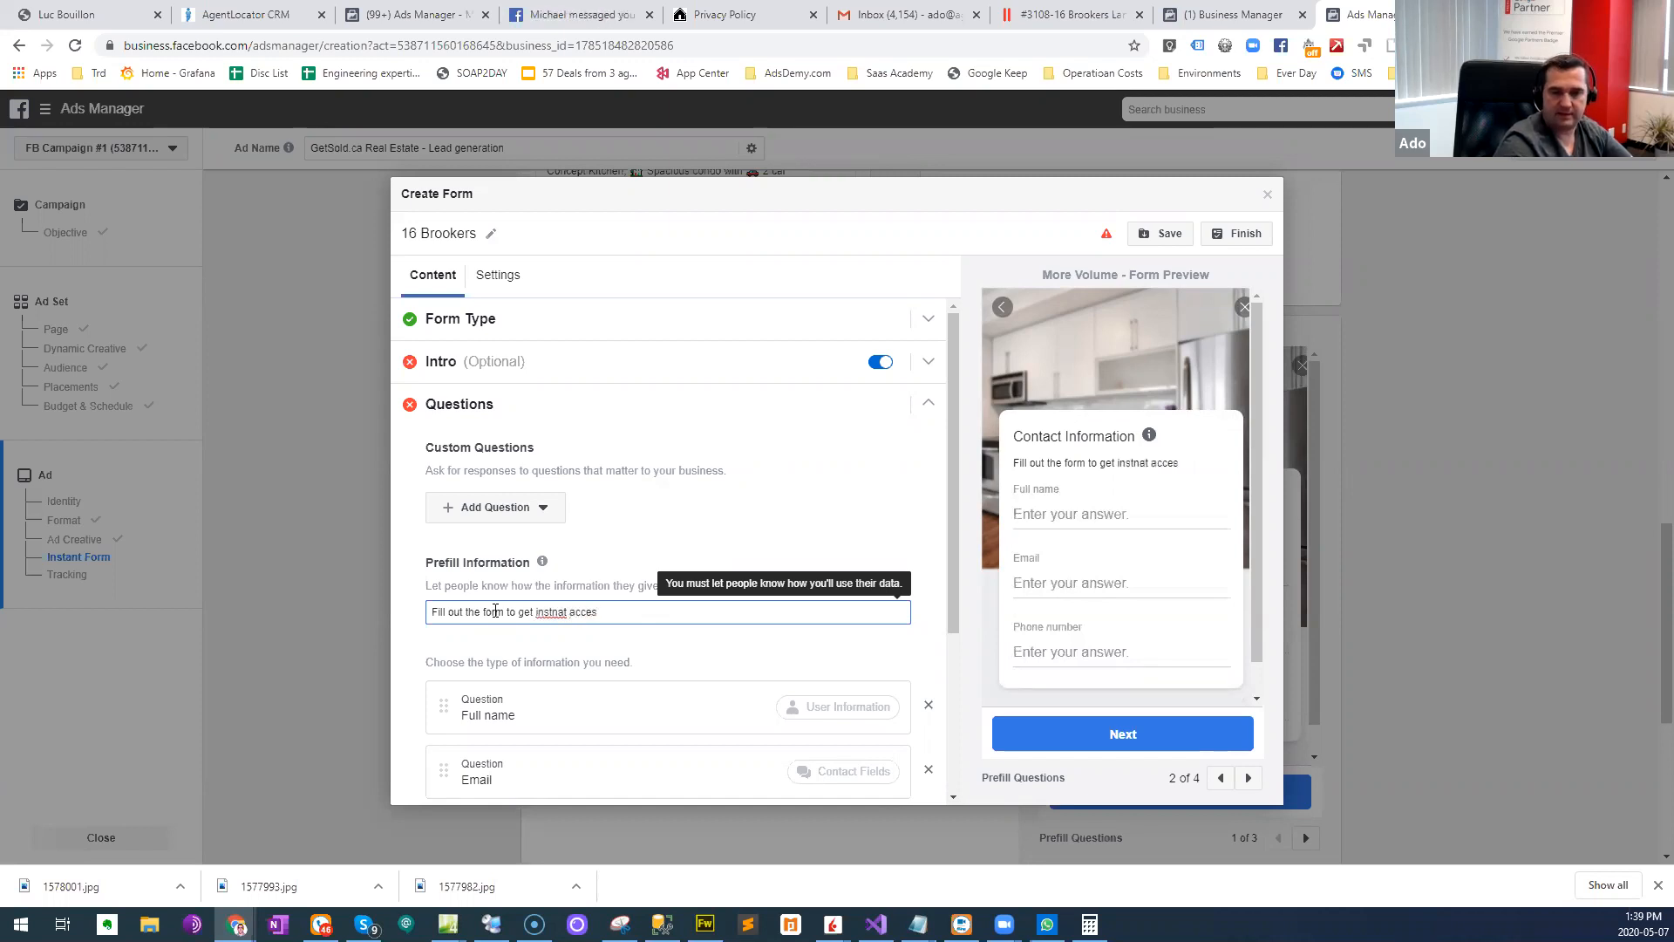
{"action": "key", "text": "BackSpace"}
{"action": "key", "text": "BackSpace"}
{"action": "key", "text": "BackSpace"}
{"action": "key", "text": "BackSpace"}
{"action": "key", "text": "BackSpace"}
{"action": "key", "text": "BackSpace"}
{"action": "key", "text": "BackSpace"}
{"action": "key", "text": "BackSpace"}
{"action": "key", "text": "BackSpace"}
{"action": "key", "text": "BackSpace"}
{"action": "key", "text": "BackSpace"}
{"action": "type", "text": "nst"}
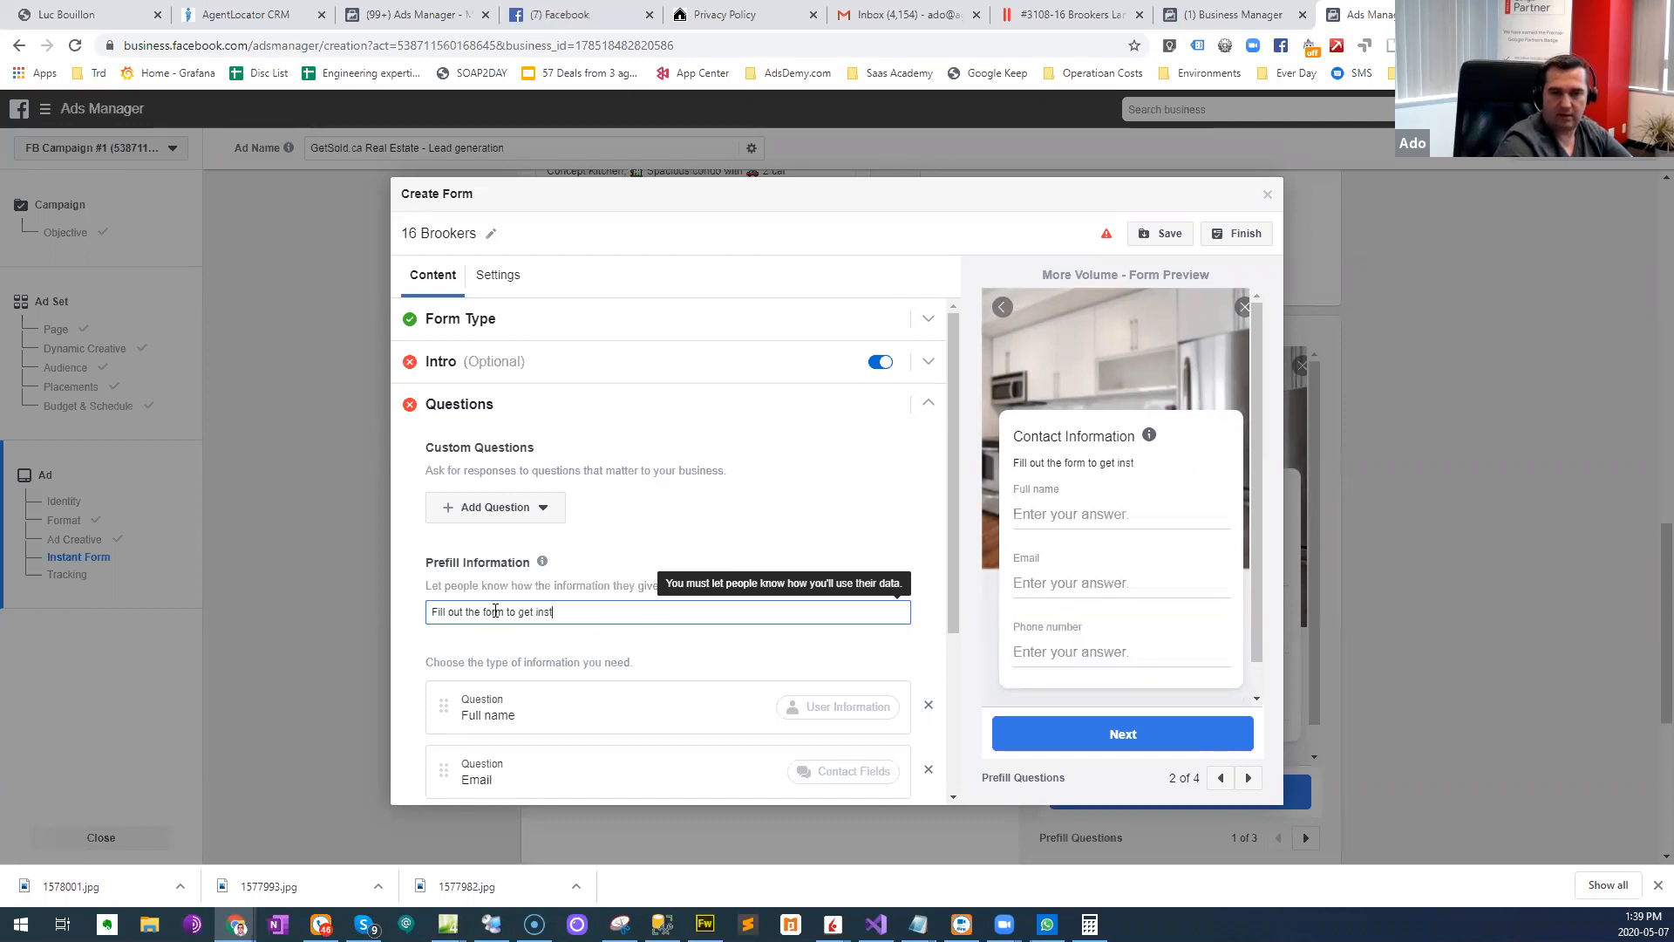
{"action": "type", "text": "ant access to informatio"}
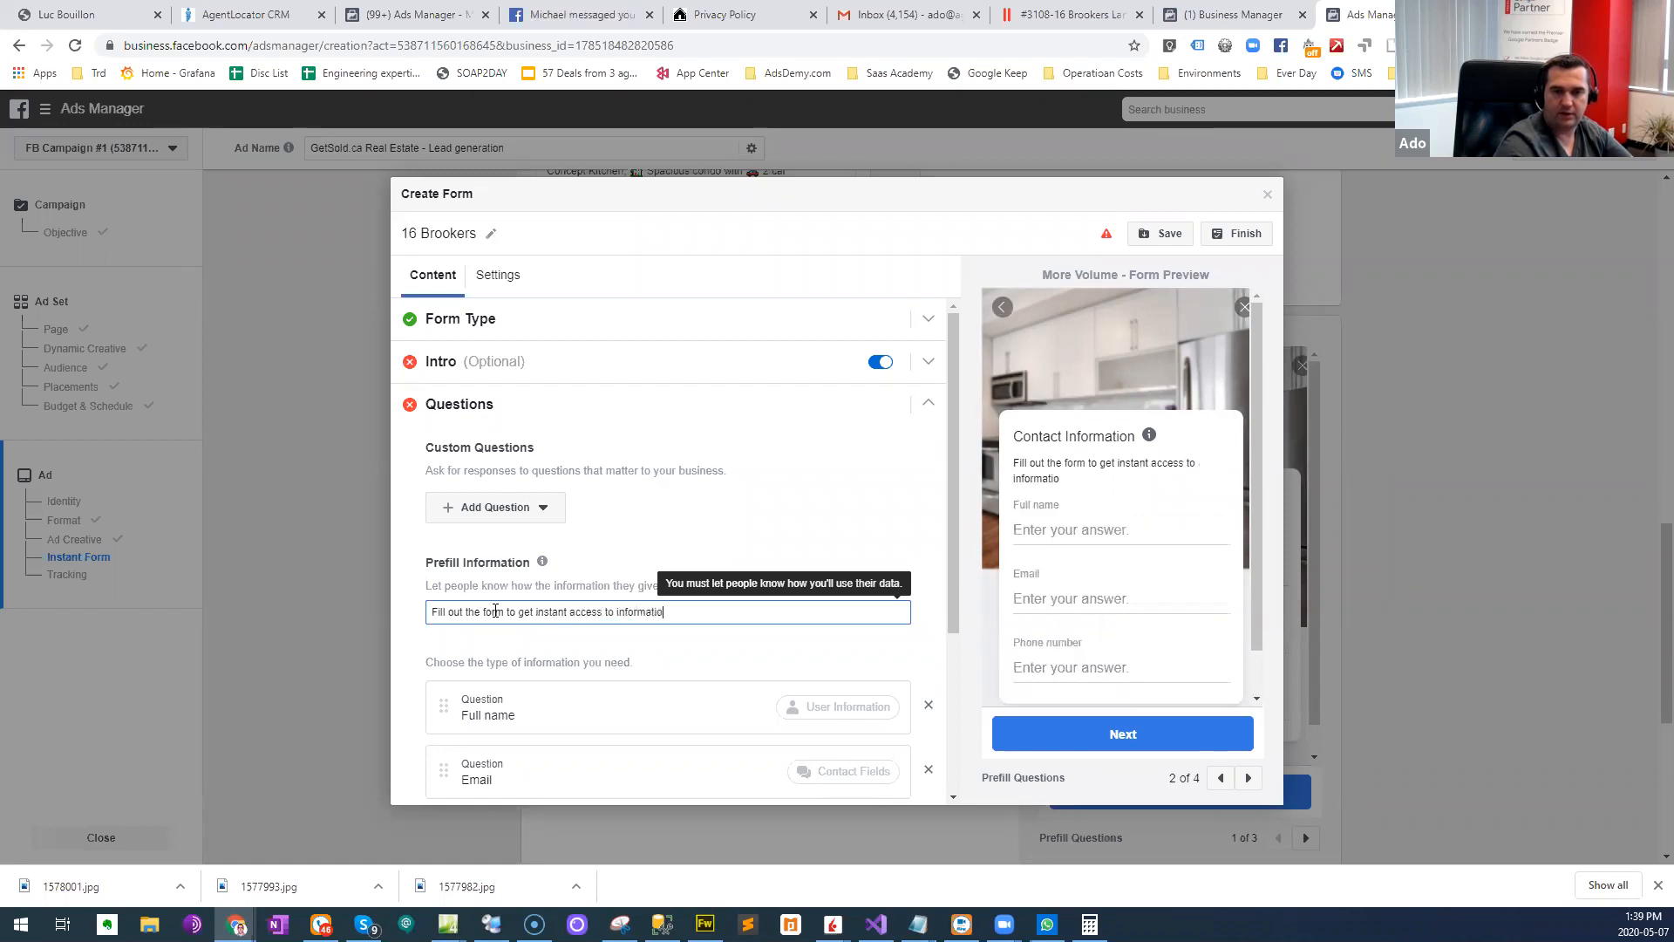
{"action": "type", "text": "n about 16 r"}
{"action": "key", "text": "BackSpace"}
{"action": "type", "text": "BR"}
{"action": "key", "text": "BackSpace"}
{"action": "key", "text": "BackSpace"}
{"action": "key", "text": "BackSpace"}
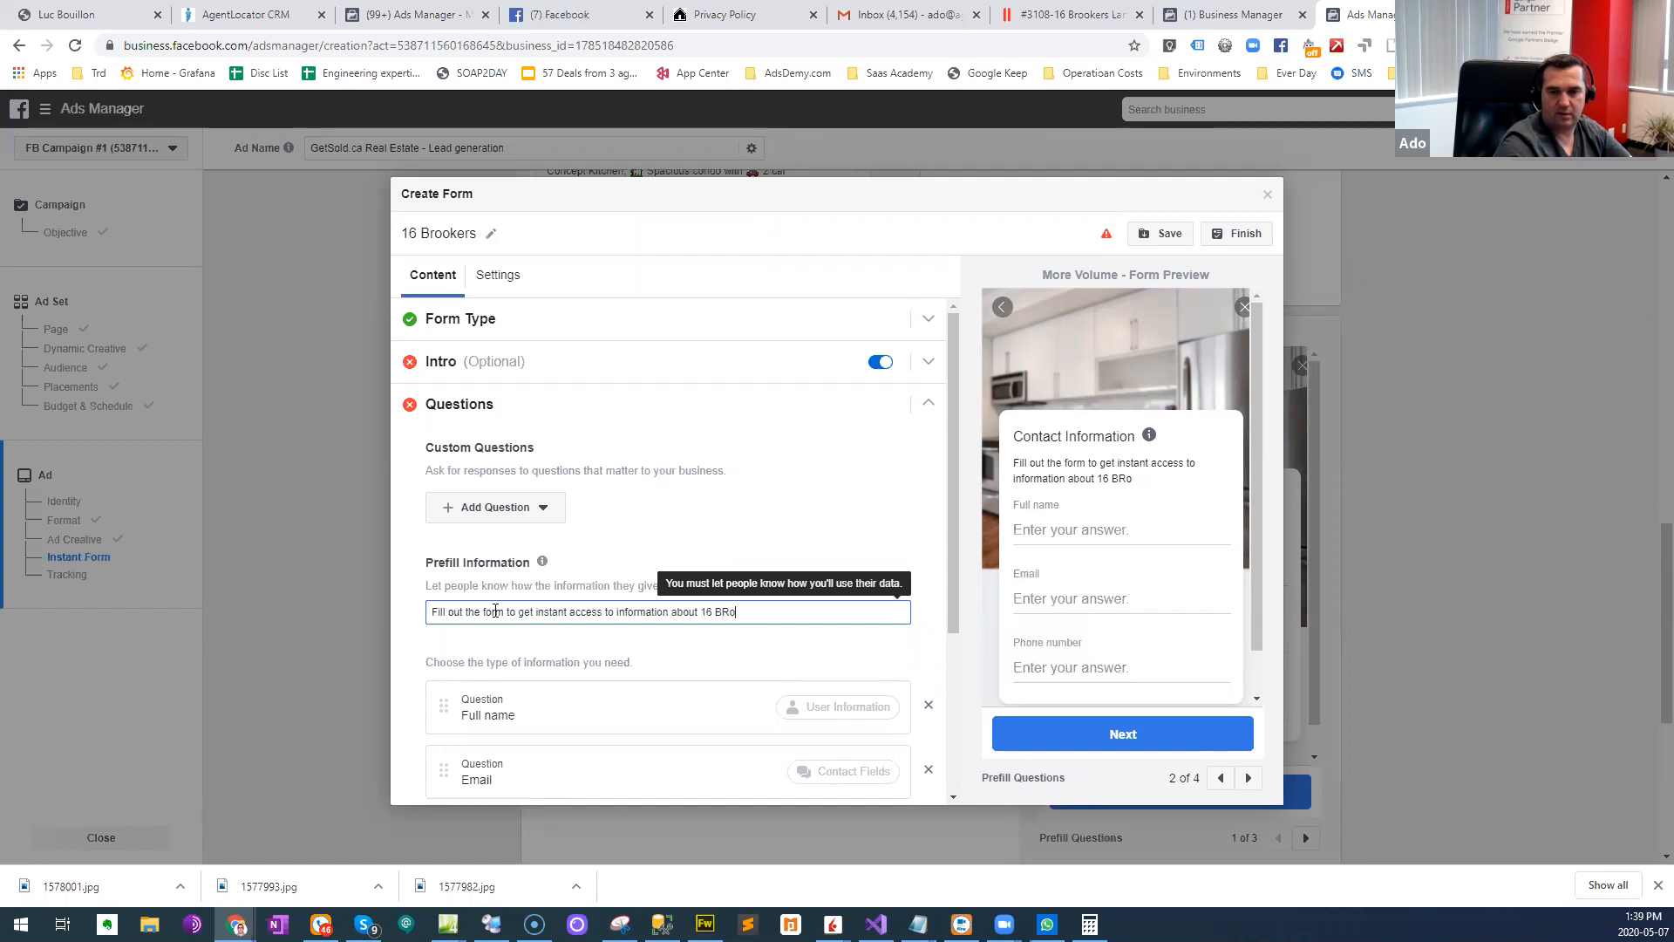
{"action": "type", "text": "okkers."}
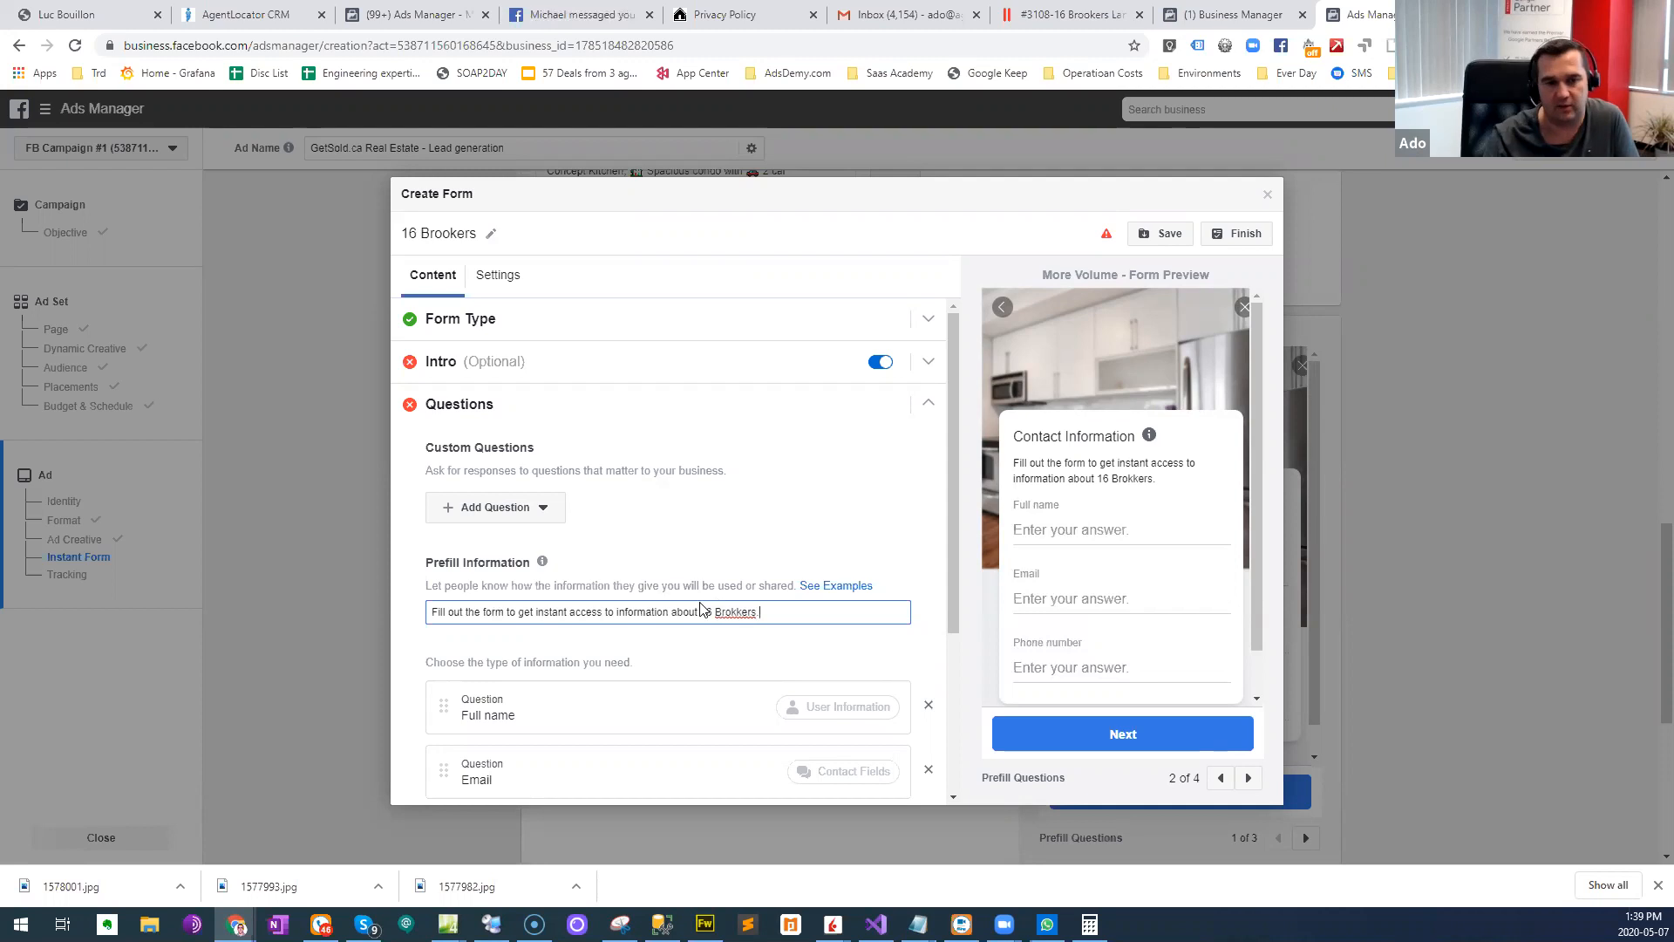
{"action": "mouse_move", "coordinate": [542, 560]}
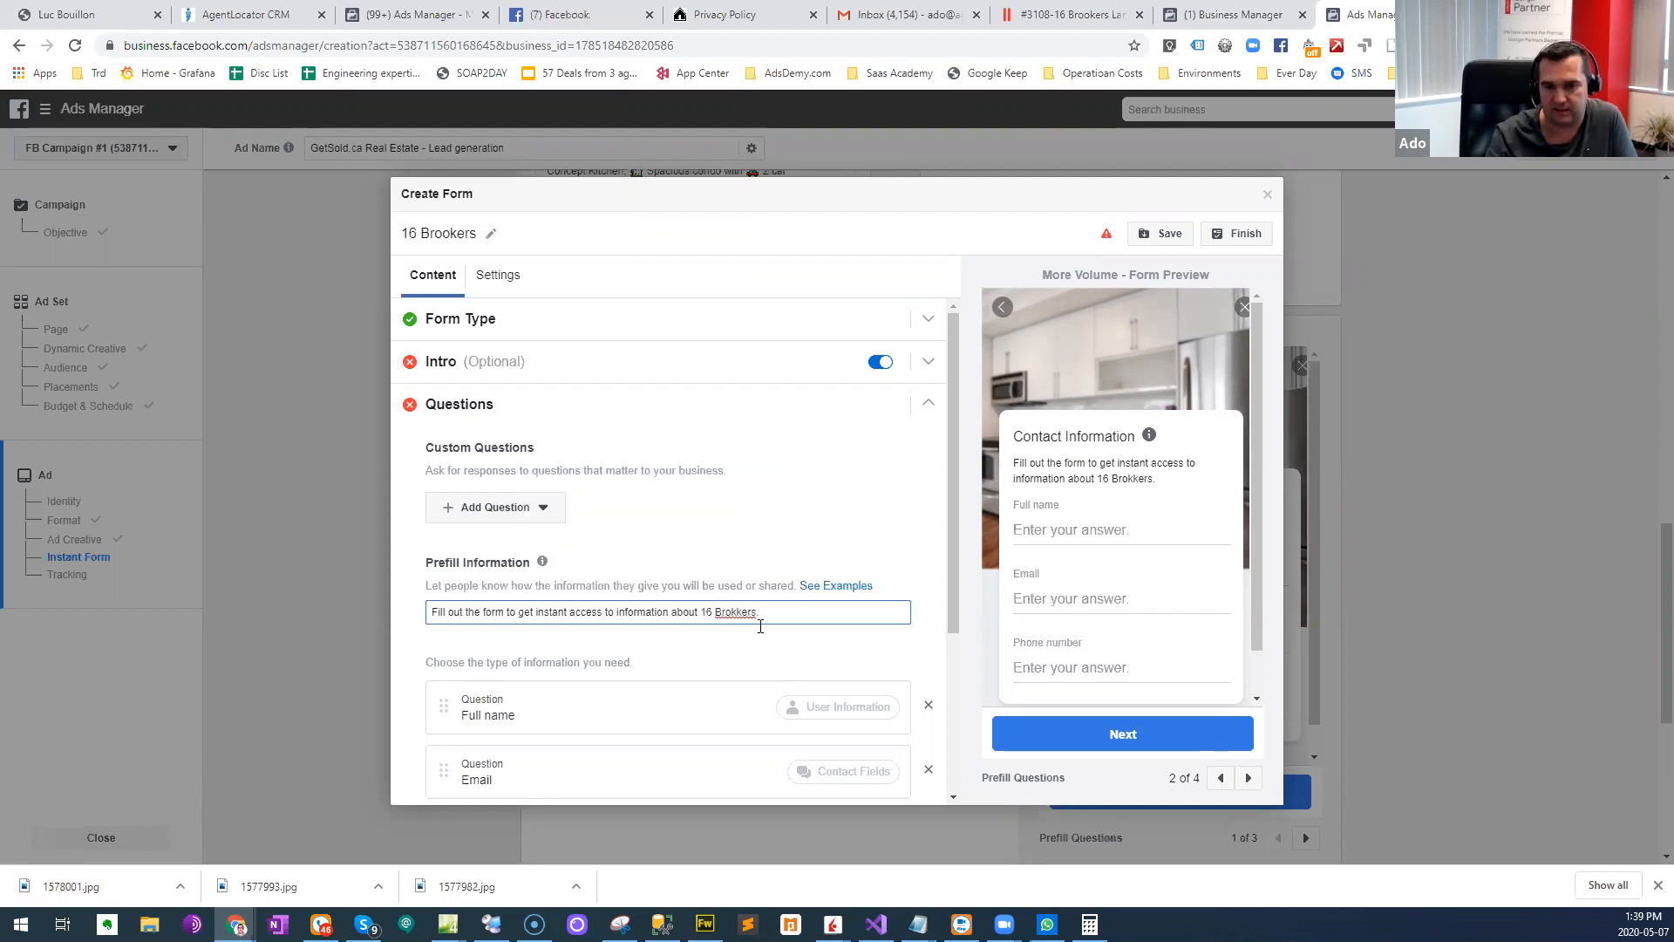
{"action": "scroll", "coordinate": [651, 677], "scroll_direction": "down", "scroll_amount": 3}
{"action": "scroll", "coordinate": [622, 645], "scroll_direction": "up", "scroll_amount": 2}
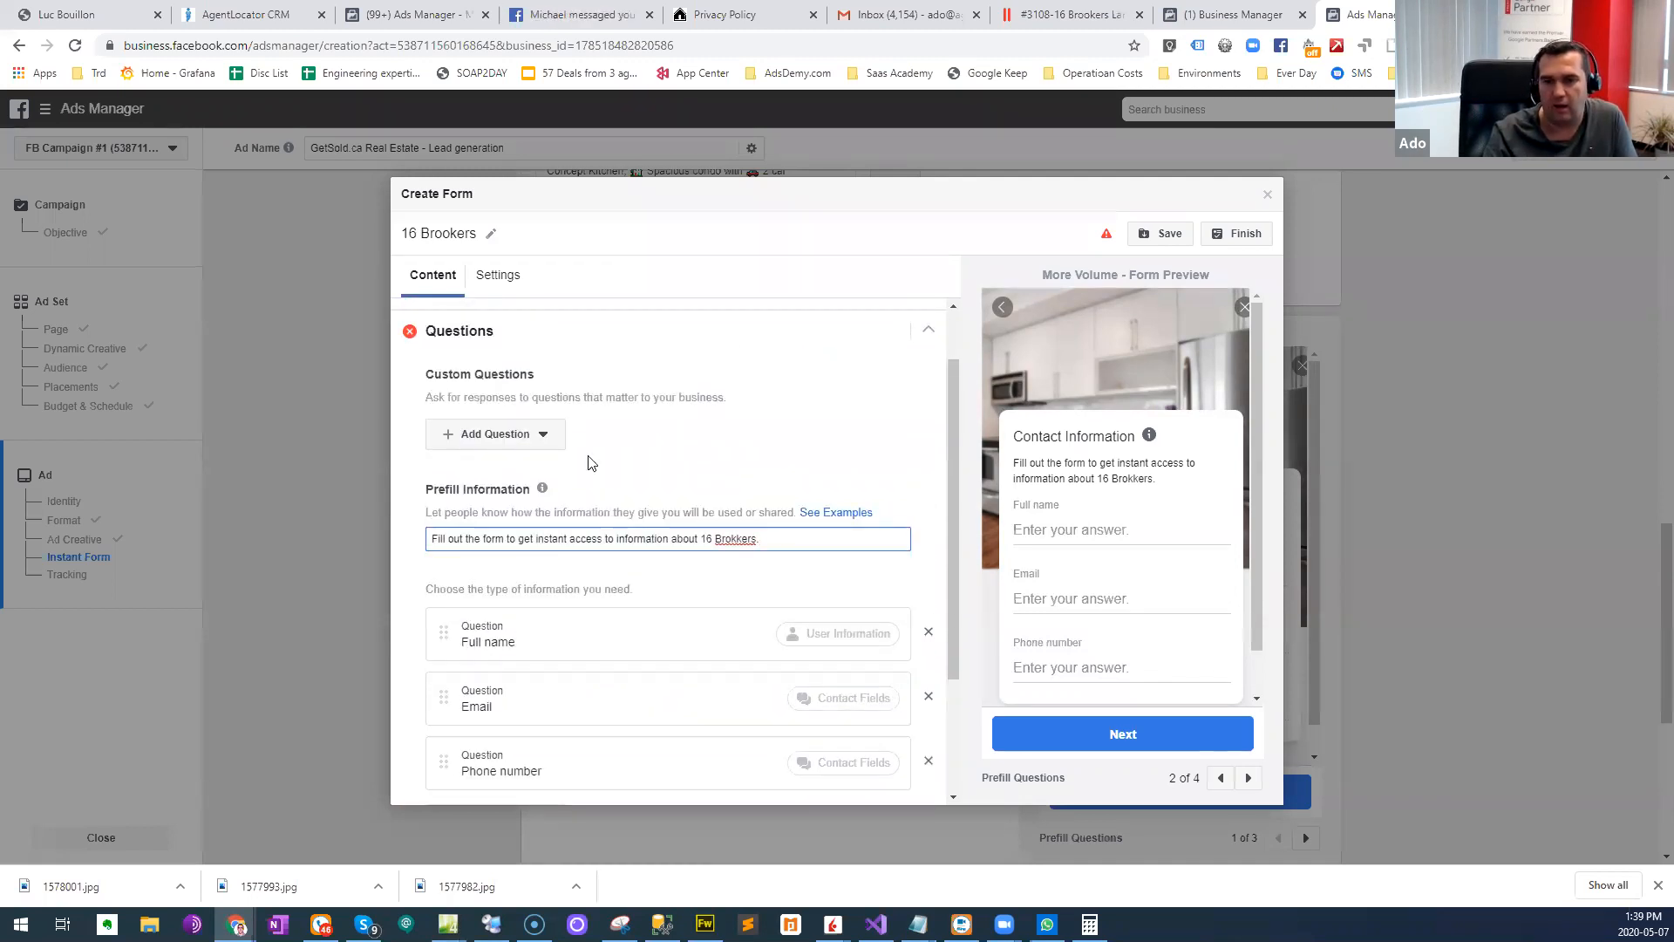
- Clear the optional Intro section's headline and switch the Intro off
{"action": "scroll", "coordinate": [589, 462], "scroll_direction": "up", "scroll_amount": 1}
{"action": "left_click", "coordinate": [516, 365]}
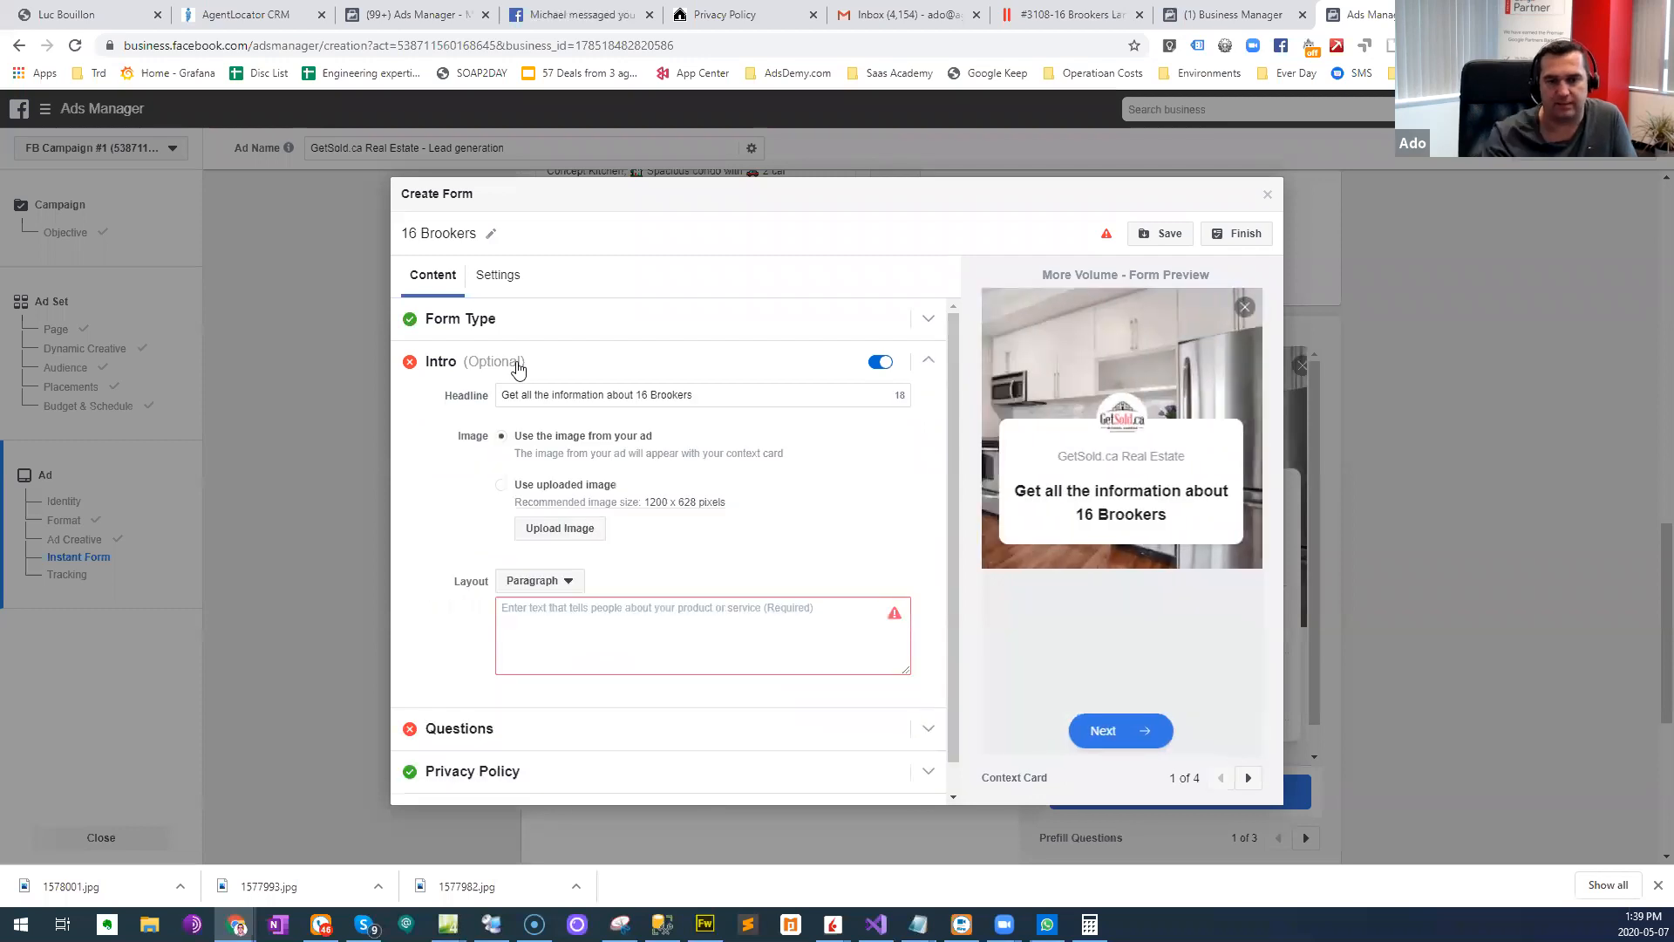
{"action": "left_click", "coordinate": [618, 630]}
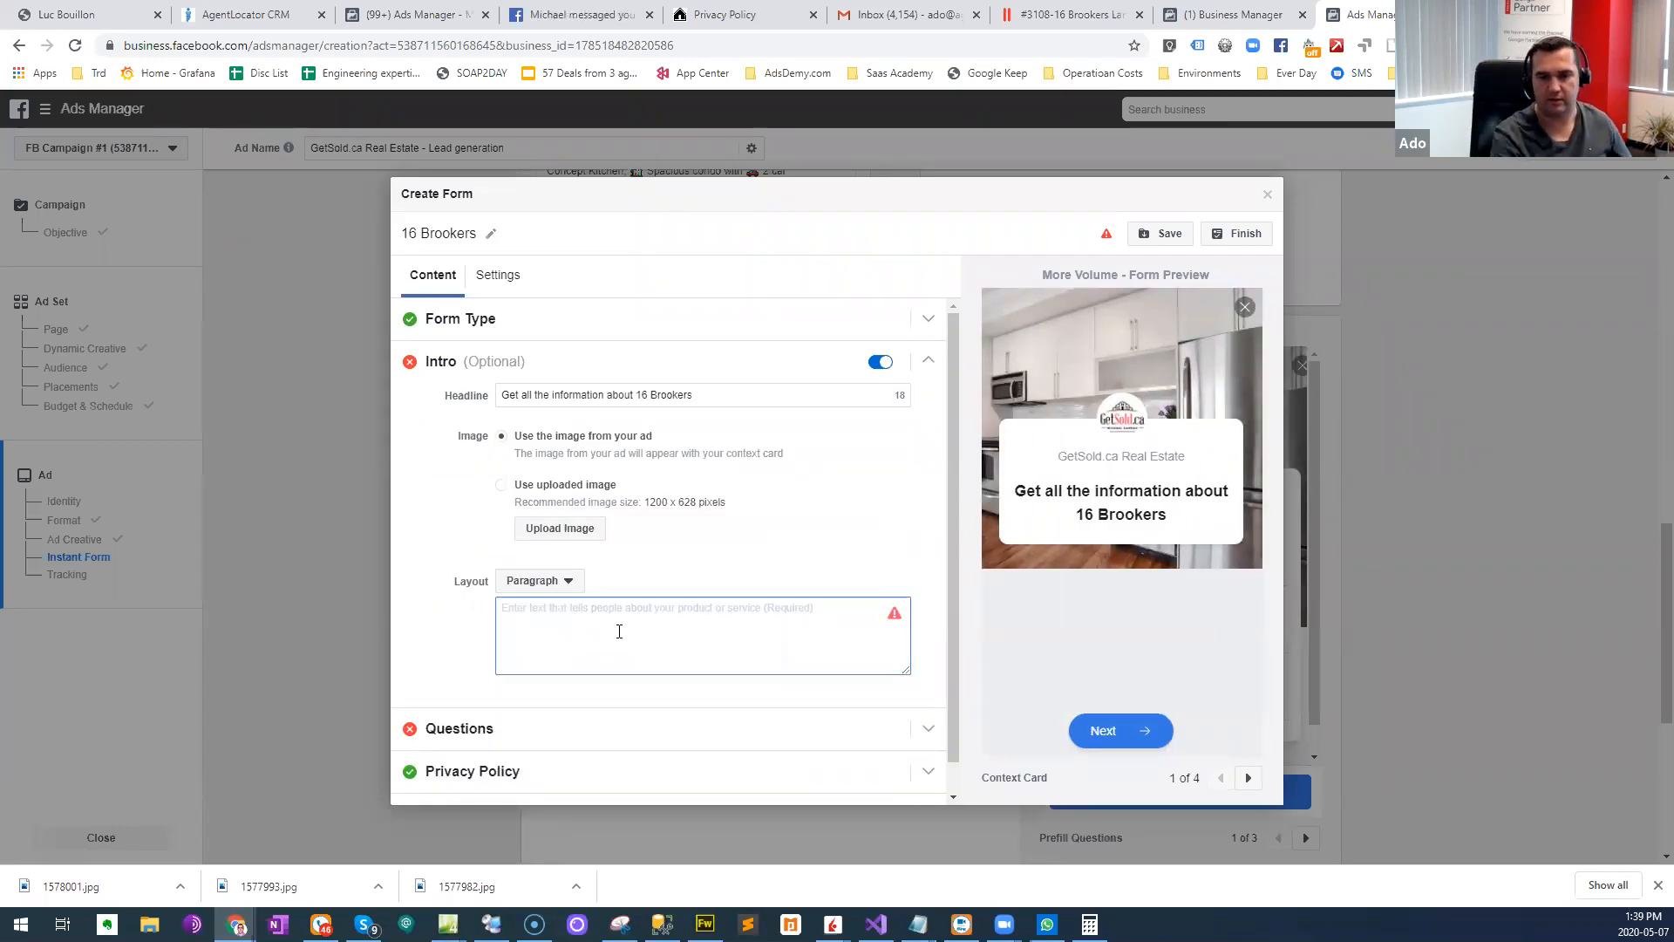
{"action": "left_click_drag", "start_coordinate": [693, 391], "coordinate": [482, 399]}
{"action": "key", "text": "BackSpace"}
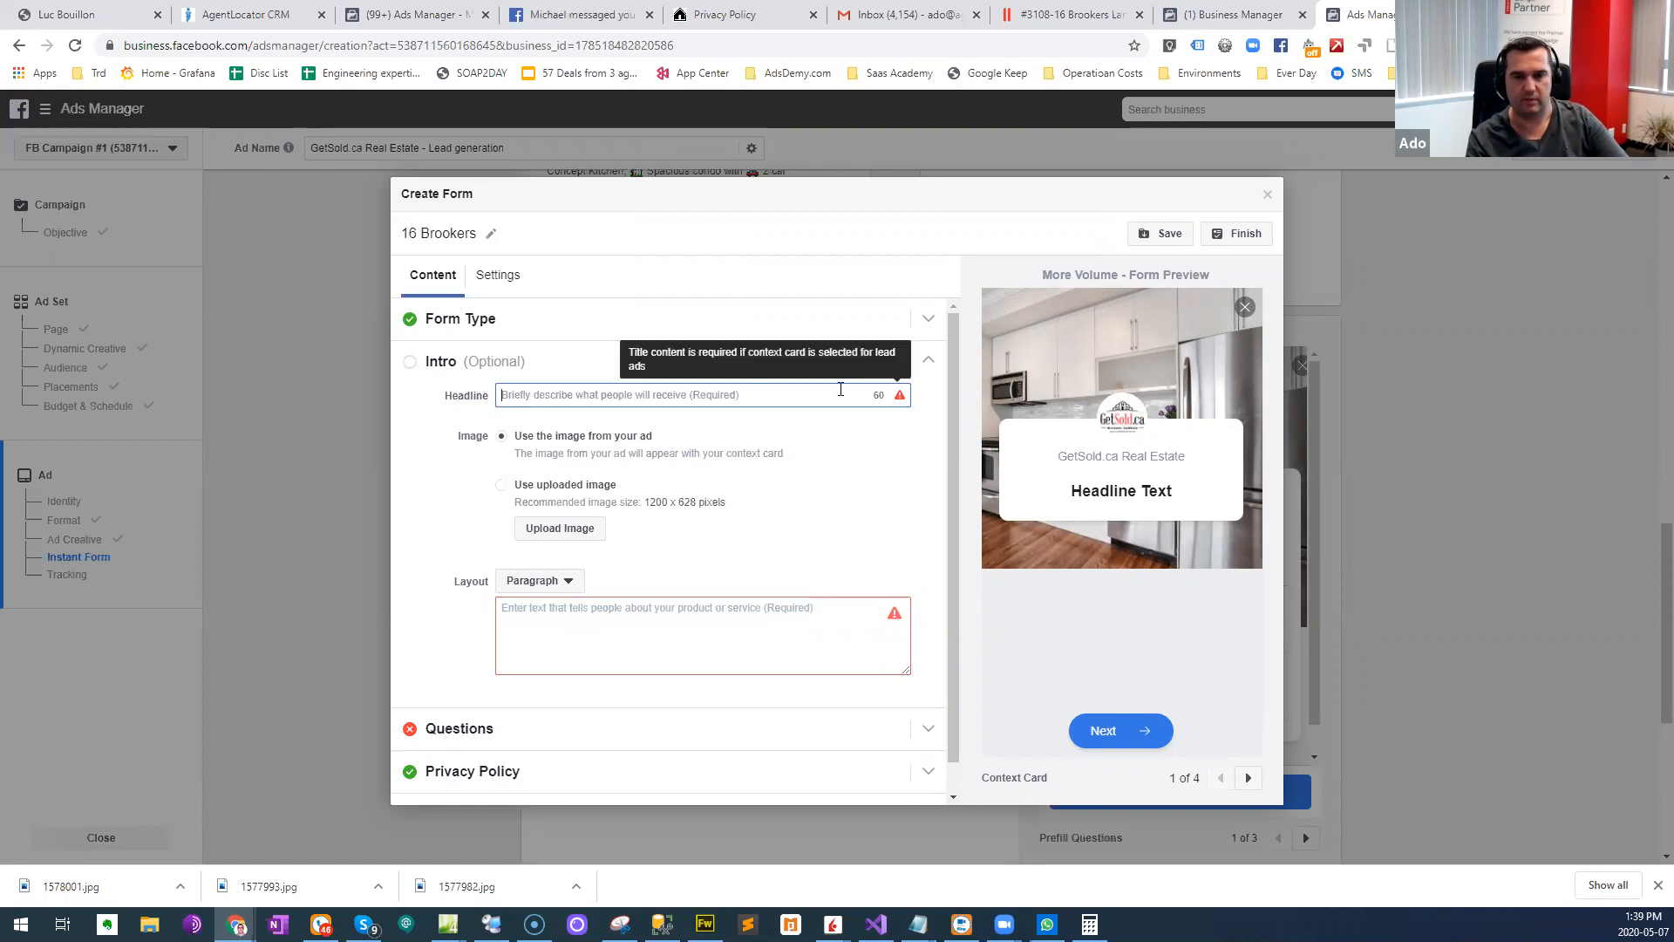
{"action": "left_click", "coordinate": [879, 361]}
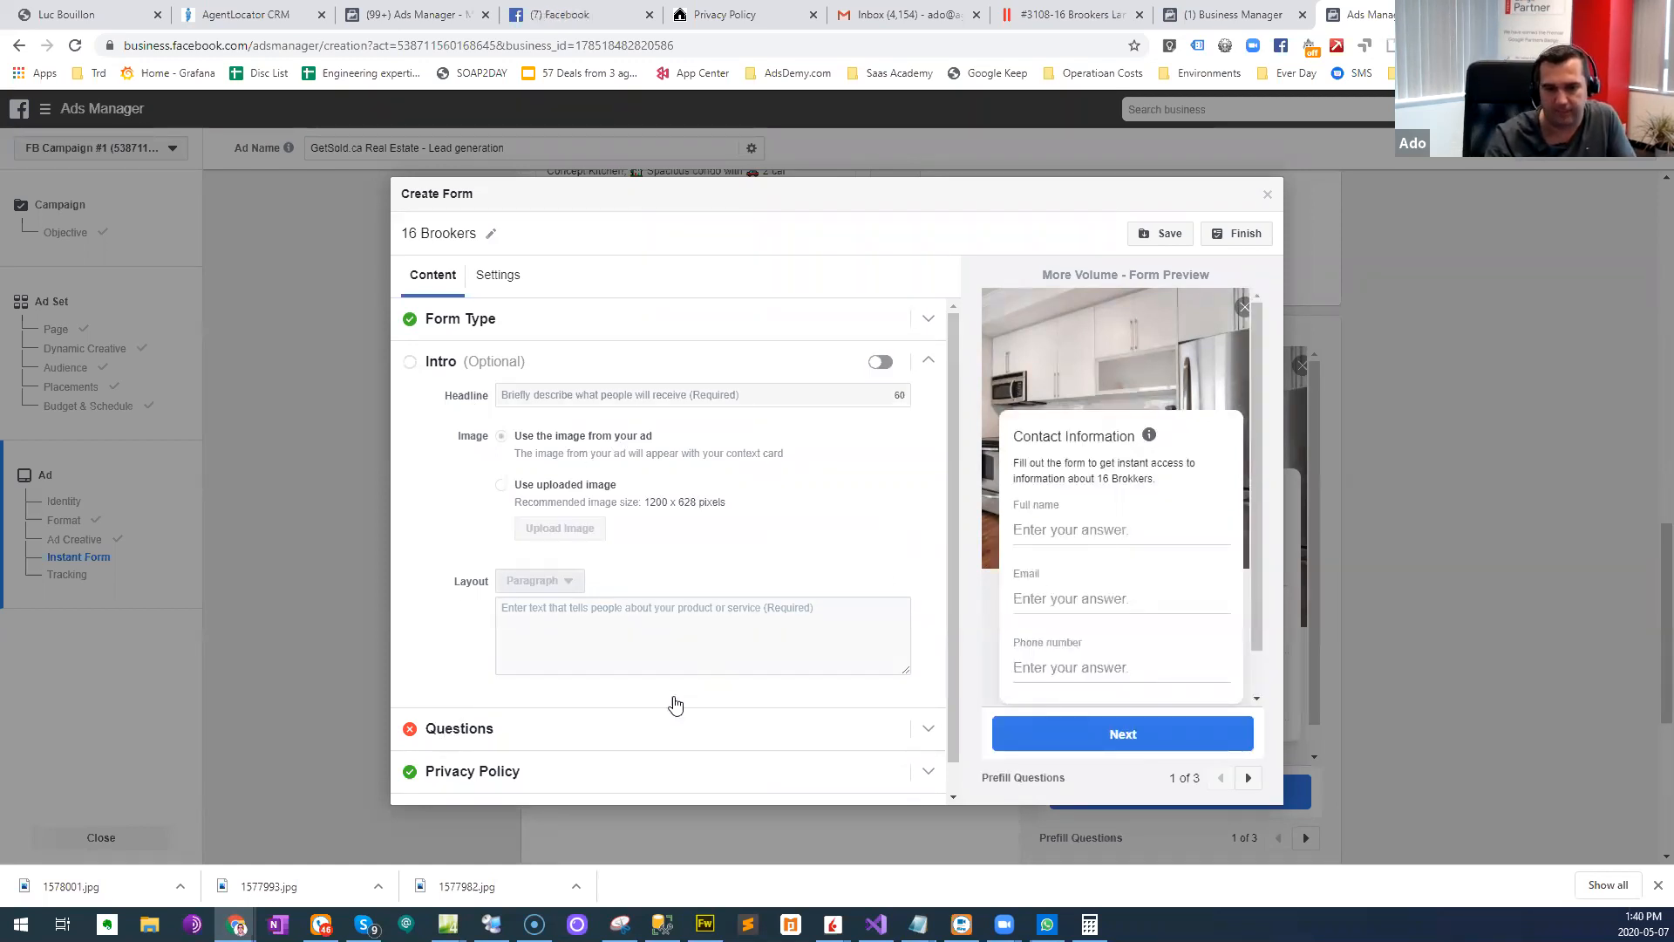
{"action": "scroll", "coordinate": [672, 703], "scroll_direction": "down", "scroll_amount": 1}
{"action": "left_click", "coordinate": [515, 702]}
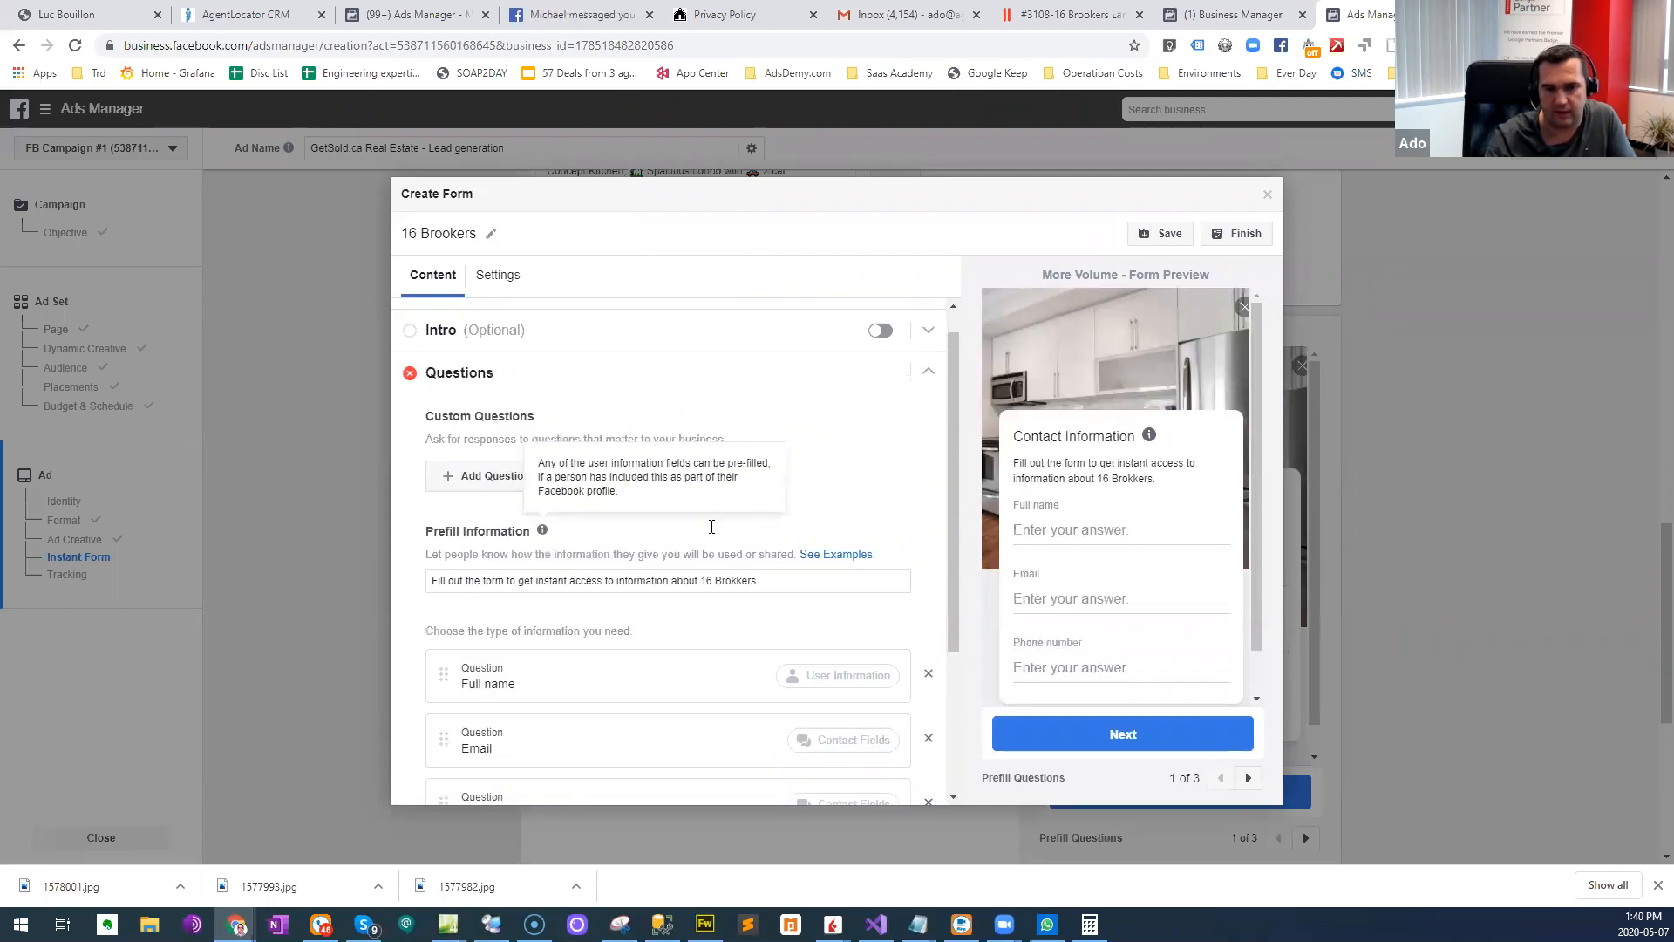
{"action": "scroll", "coordinate": [579, 590], "scroll_direction": "down", "scroll_amount": 2}
{"action": "scroll", "coordinate": [579, 587], "scroll_direction": "up", "scroll_amount": 3}
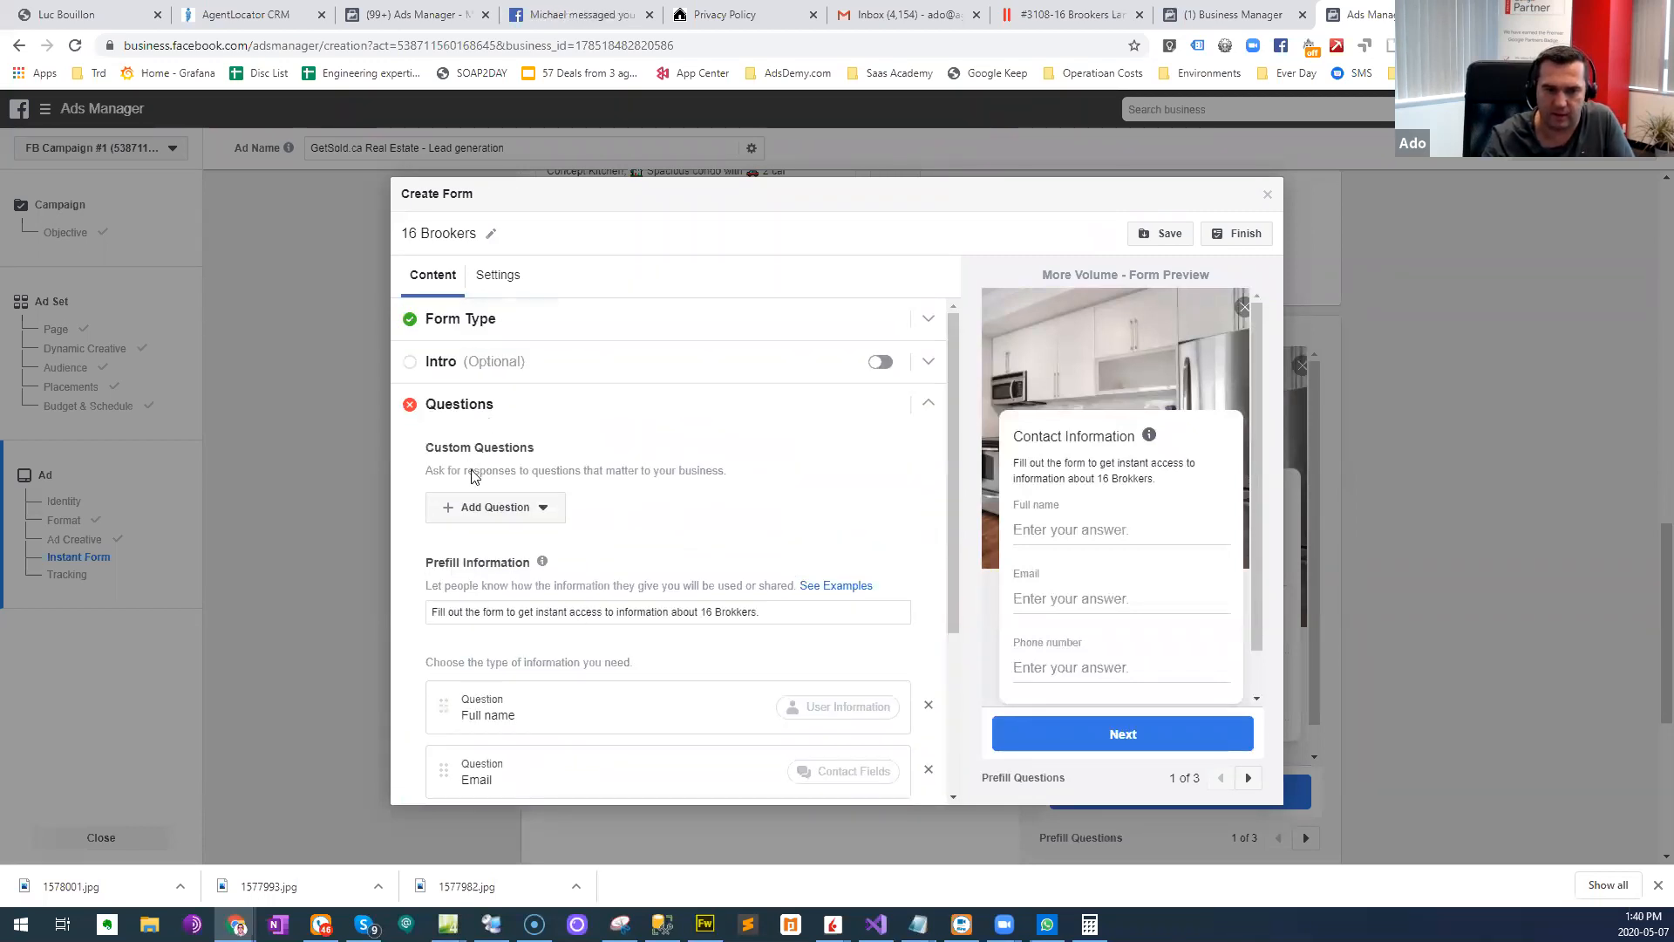
{"action": "scroll", "coordinate": [675, 523], "scroll_direction": "down", "scroll_amount": 3}
{"action": "left_click", "coordinate": [1160, 233]}
{"action": "left_click", "coordinate": [1219, 245]}
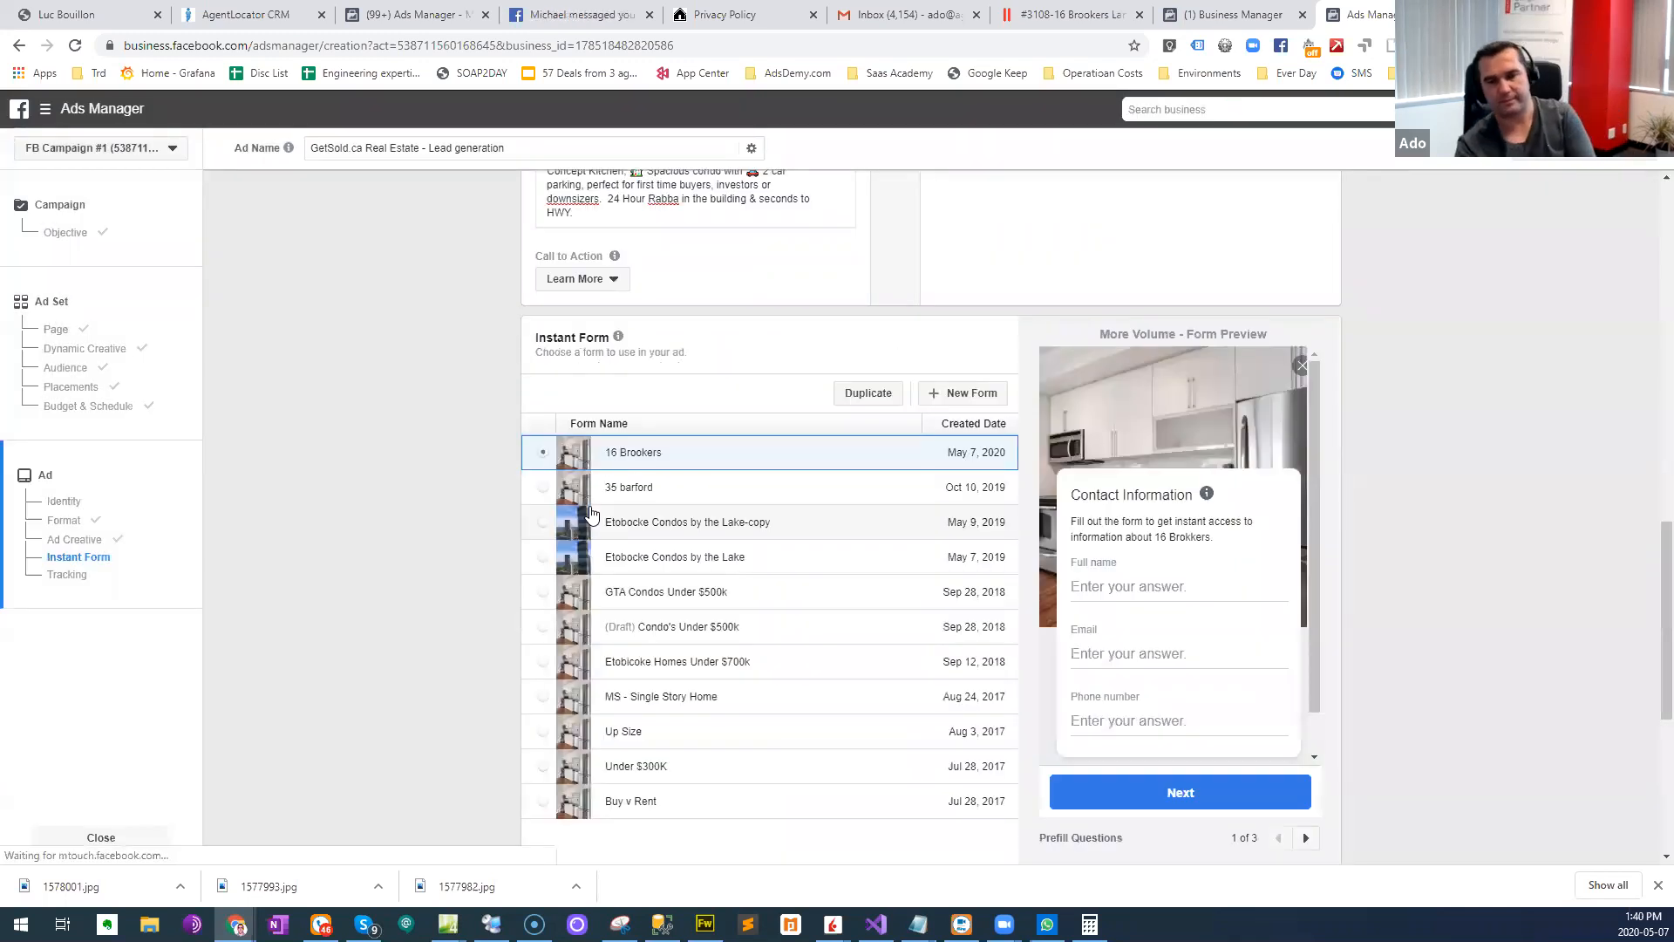
{"action": "scroll", "coordinate": [439, 436], "scroll_direction": "down", "scroll_amount": 4}
{"action": "scroll", "coordinate": [439, 436], "scroll_direction": "up", "scroll_amount": 15}
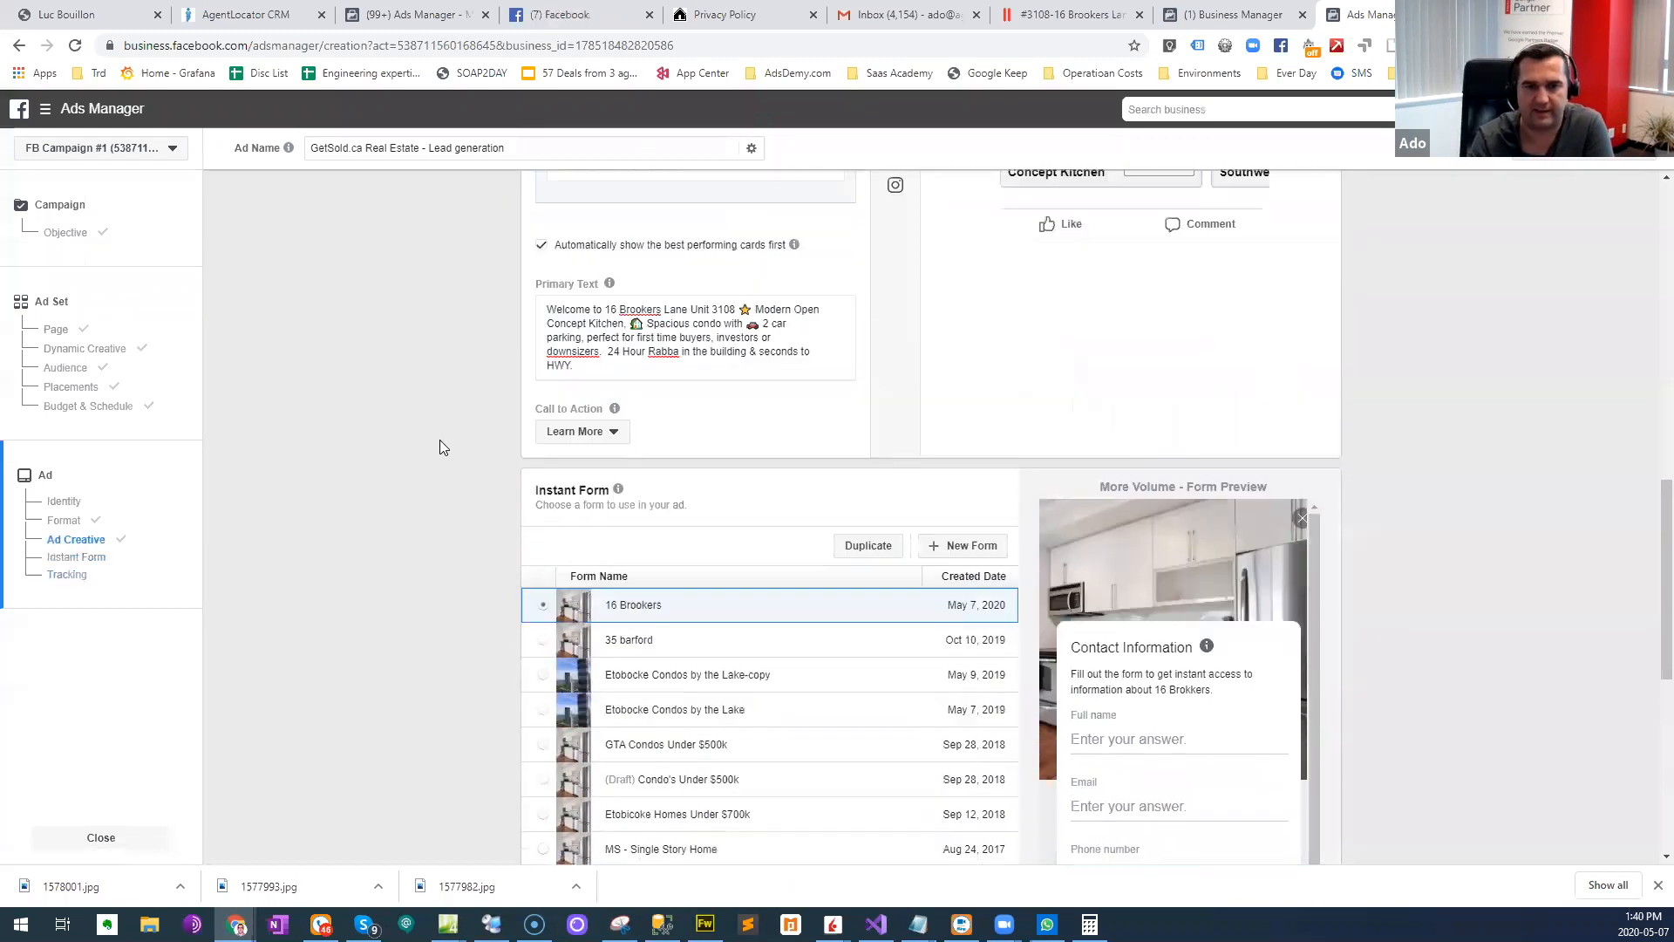
{"action": "scroll", "coordinate": [659, 556], "scroll_direction": "down", "scroll_amount": 4}
{"action": "scroll", "coordinate": [660, 557], "scroll_direction": "down", "scroll_amount": 8}
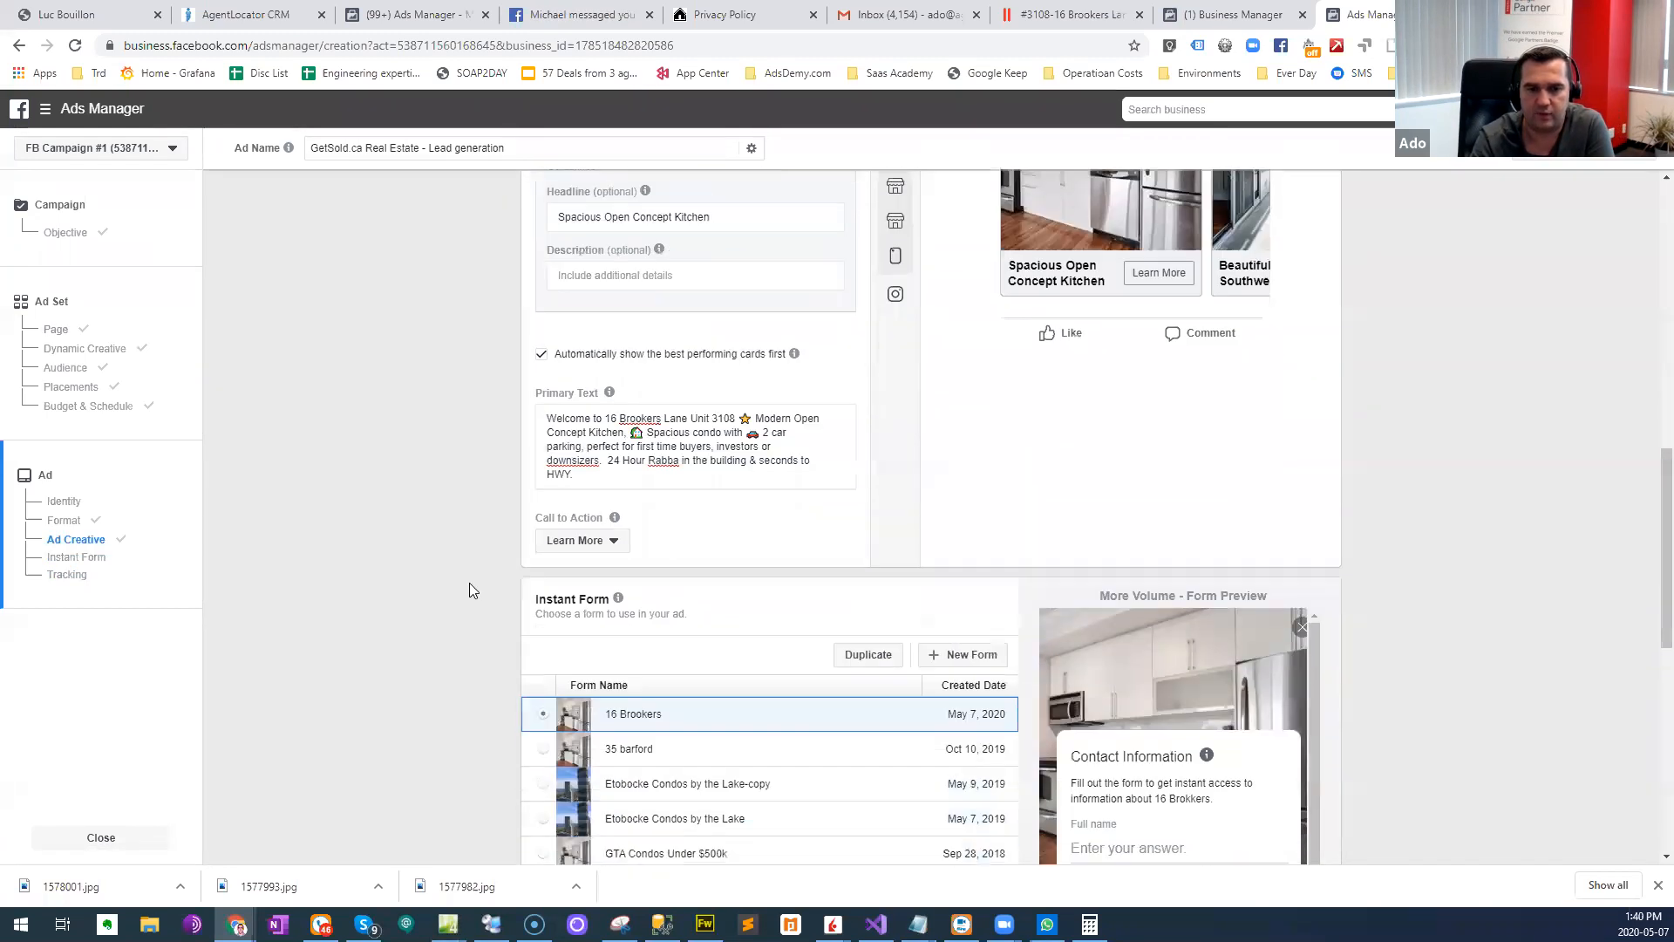
{"action": "scroll", "coordinate": [431, 444], "scroll_direction": "down", "scroll_amount": 4}
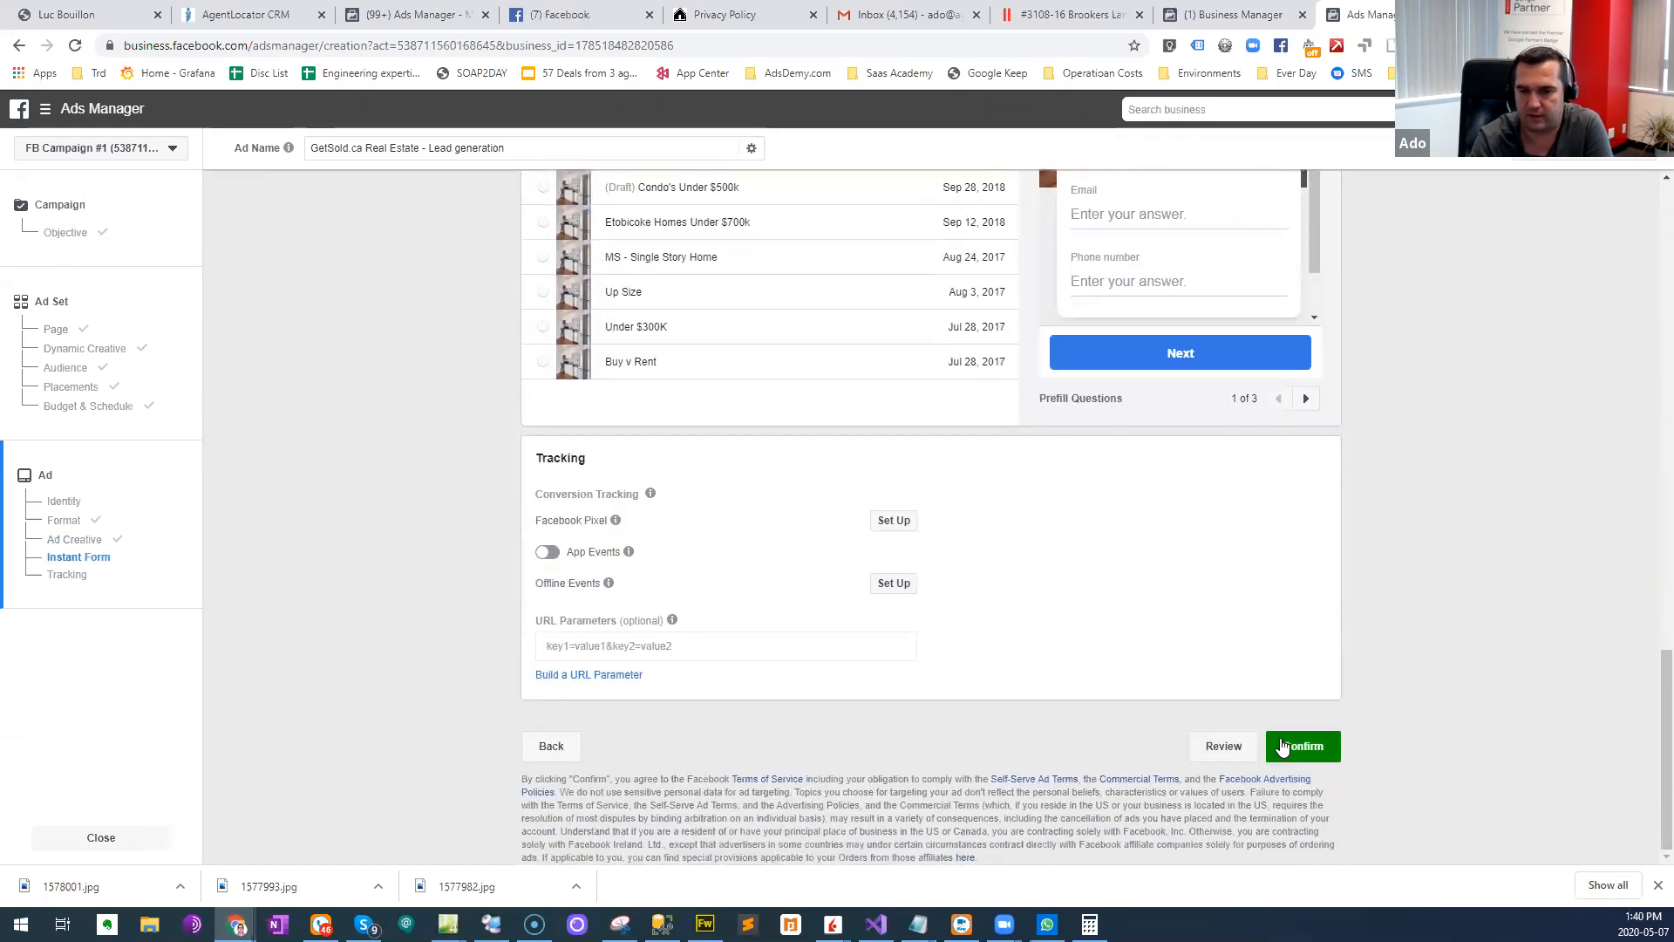
{"action": "left_click", "coordinate": [1305, 746]}
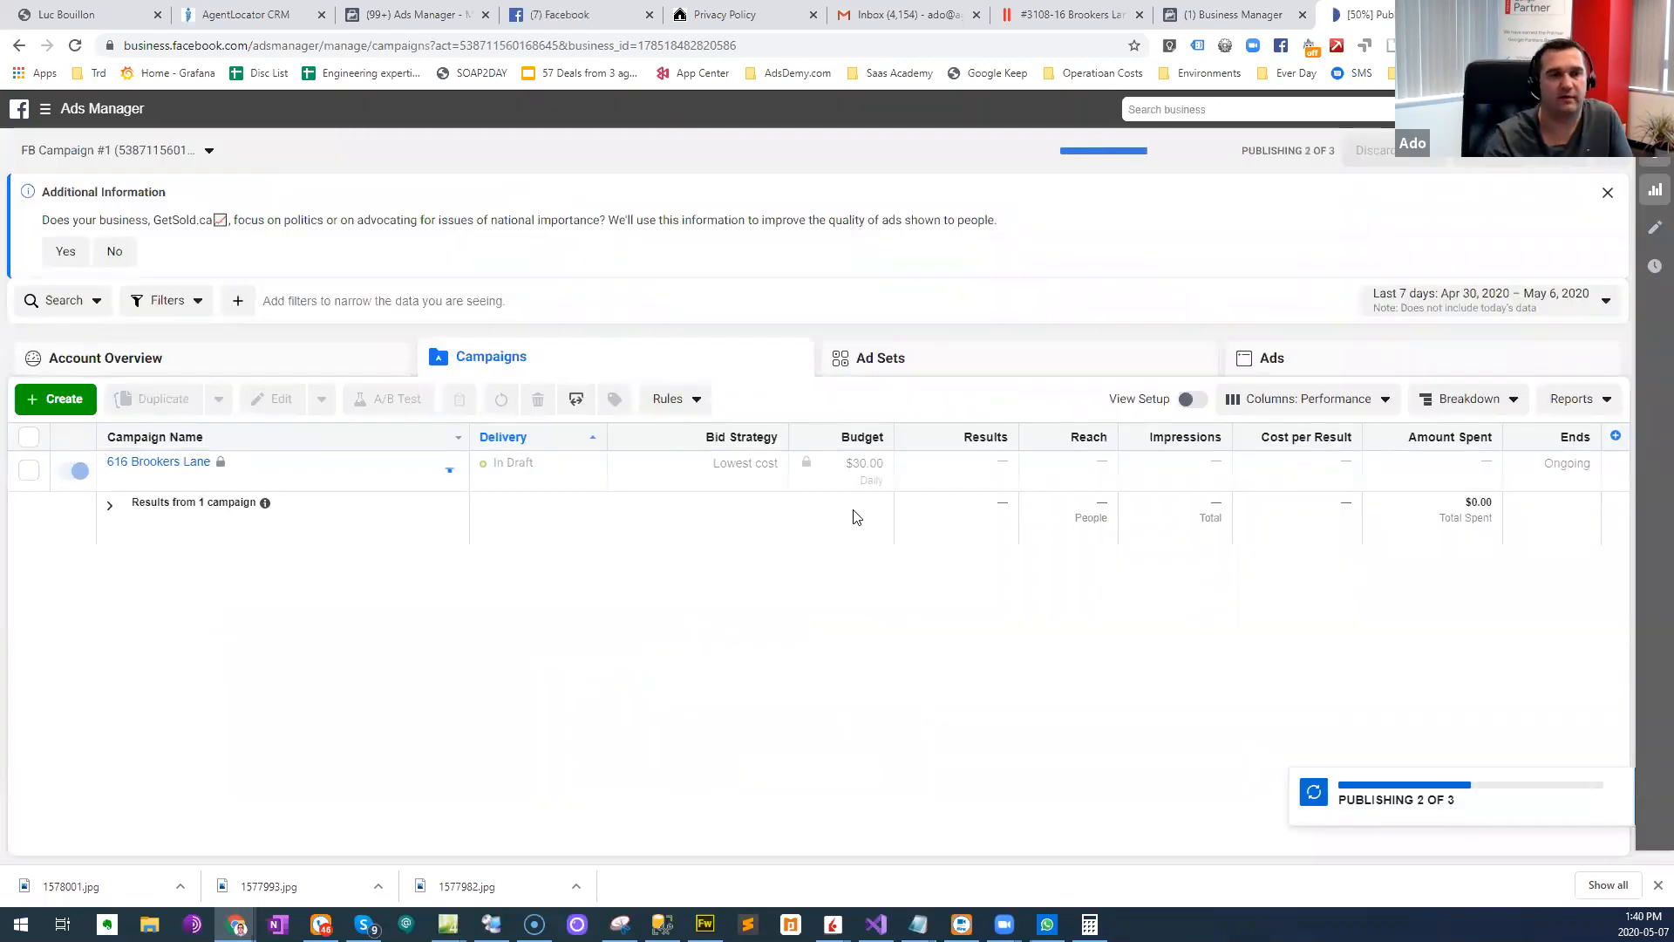
- Switch to AgentLocator CRM, log out of the current account, and close the browser tab for the other user
{"action": "left_click", "coordinate": [273, 10]}
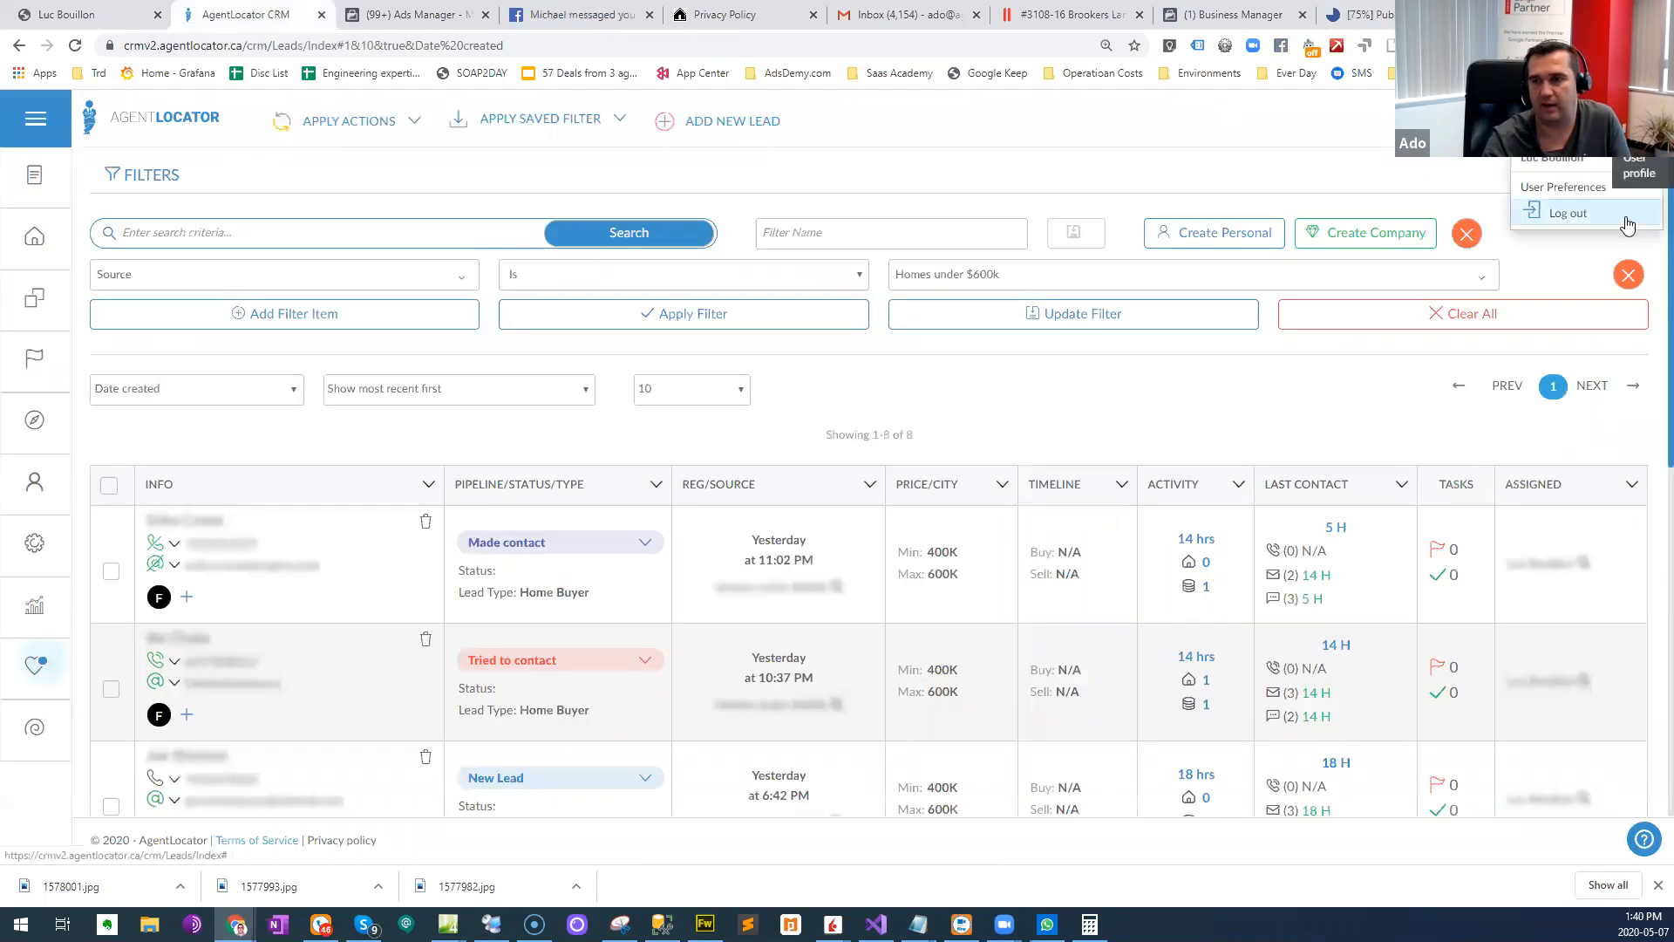
{"action": "left_click", "coordinate": [1561, 213]}
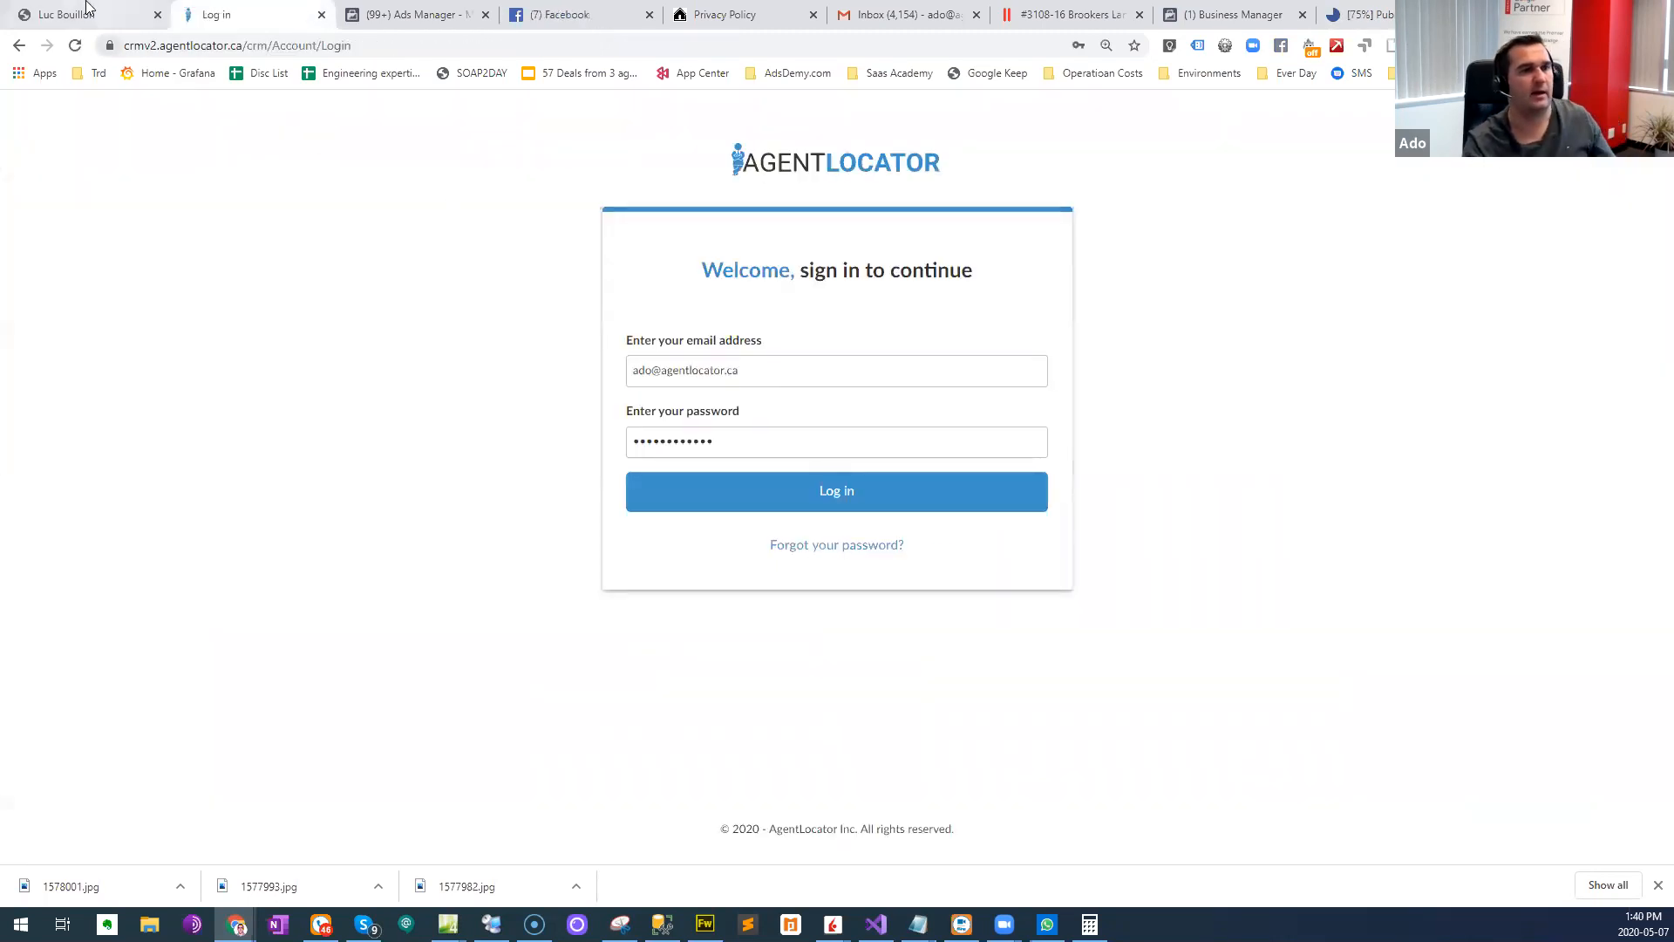
{"action": "left_click", "coordinate": [86, 8]}
{"action": "key", "text": "ctrl+w"}
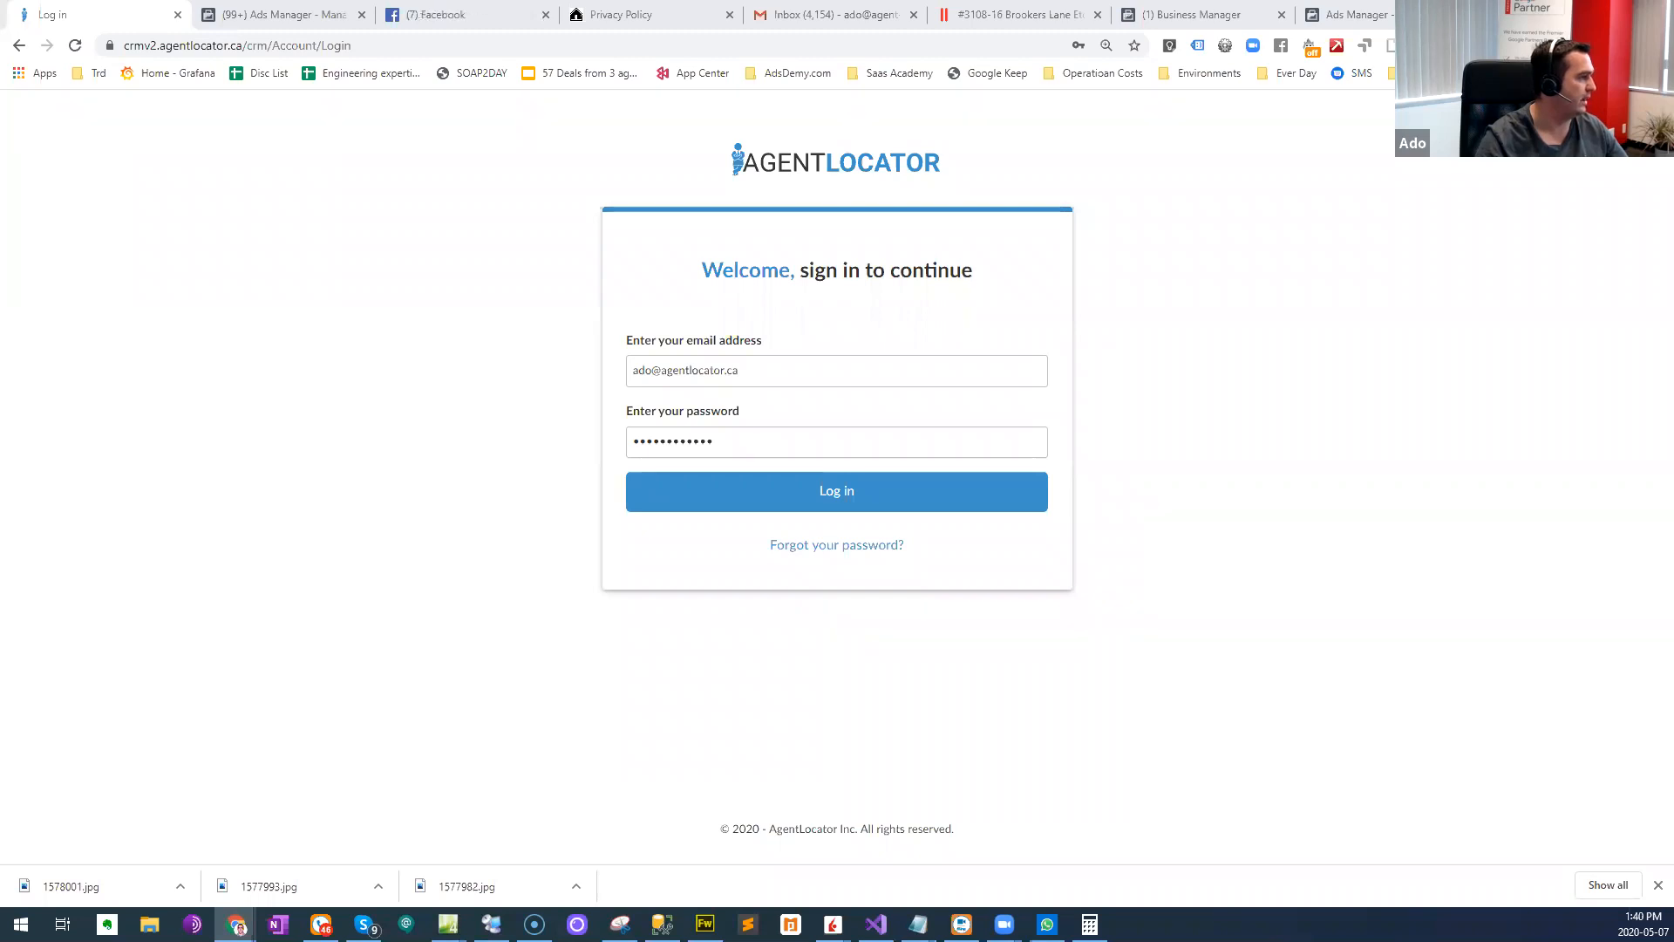
- Bring the browser window with the CRM's Facebook Integration page to full screen and locate Facebook Integration in the Settings
{"action": "left_click_drag", "start_coordinate": [0, 114], "coordinate": [238, 113]}
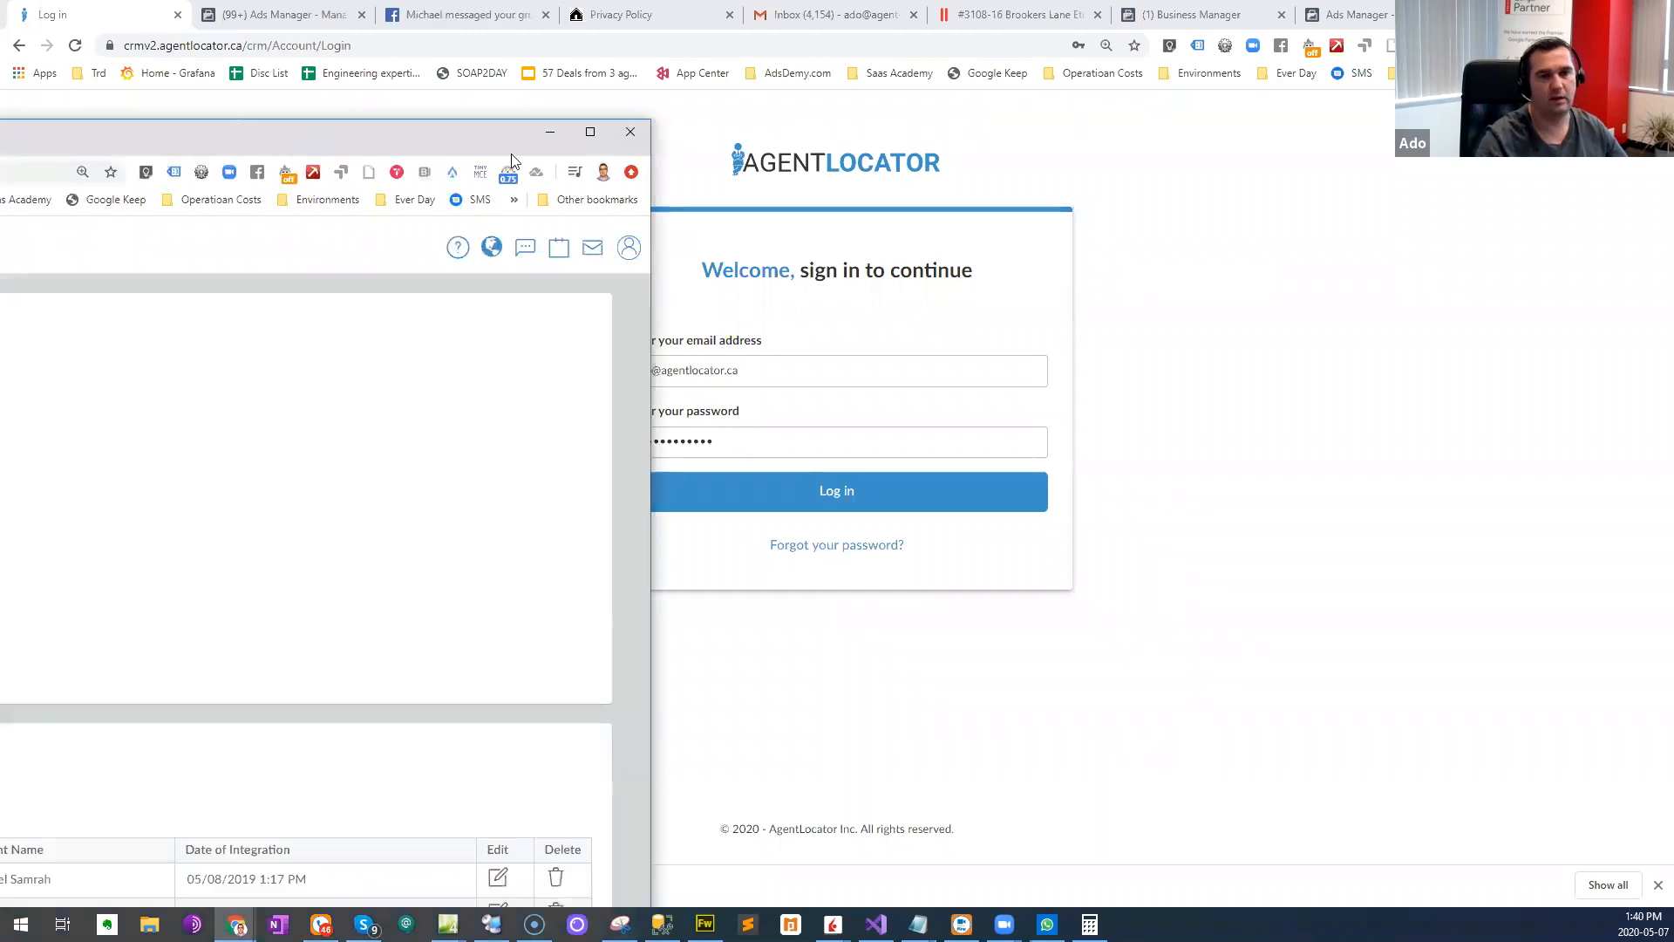
{"action": "left_click_drag", "start_coordinate": [512, 157], "coordinate": [1347, 1]}
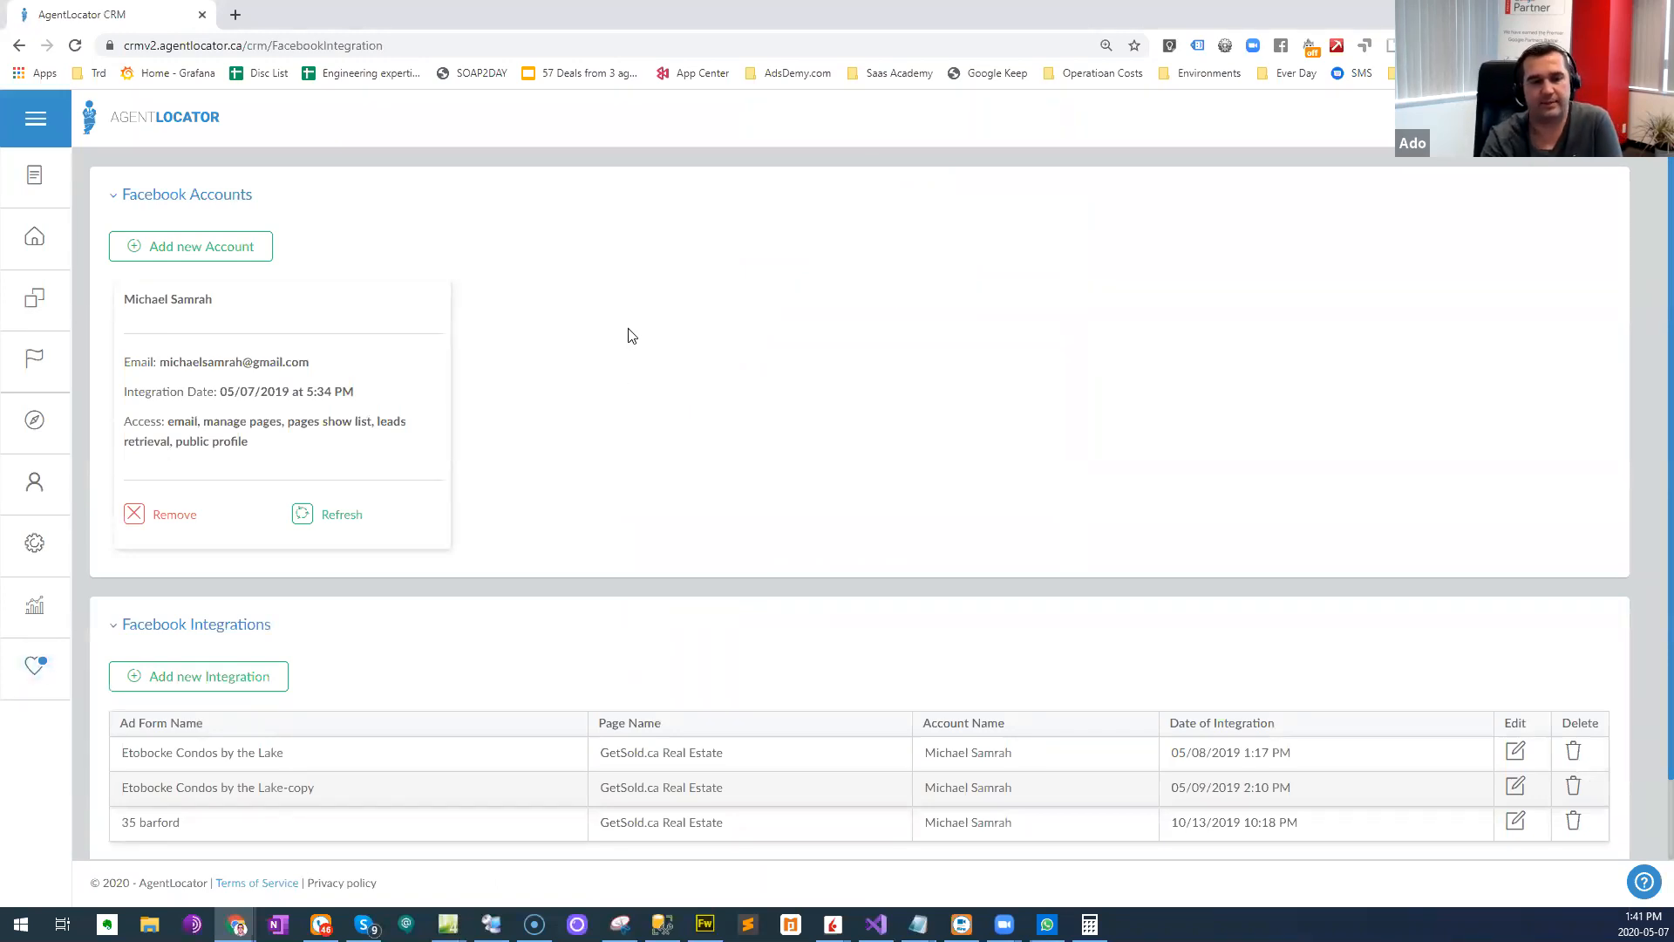
{"action": "left_click", "coordinate": [36, 558]}
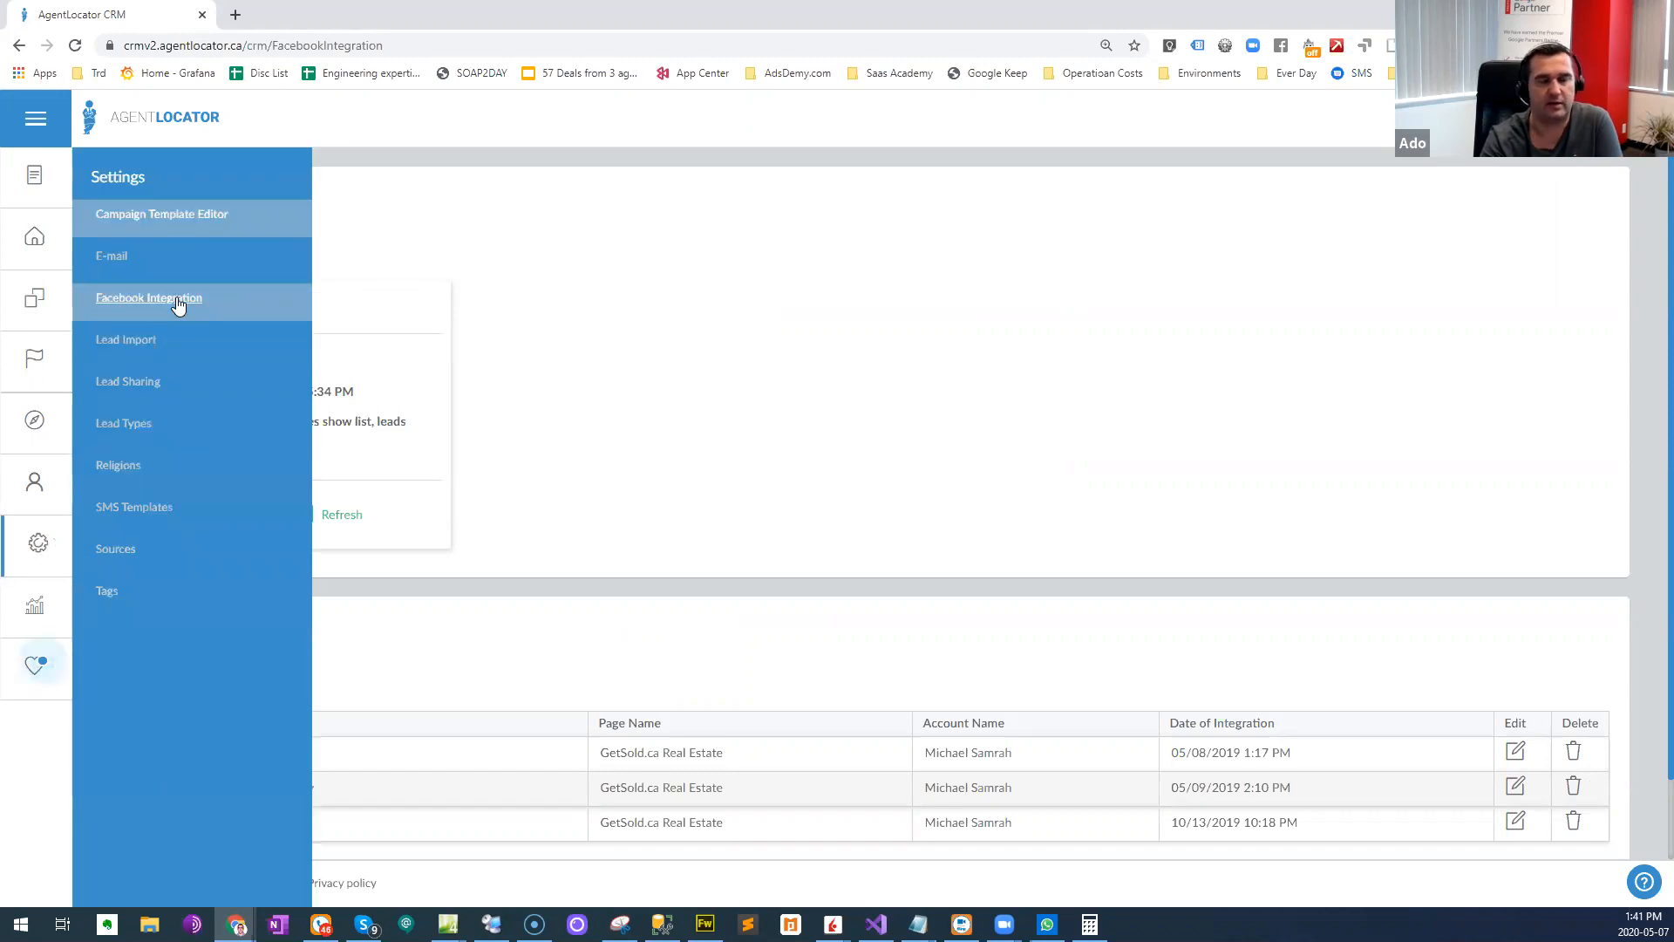
{"action": "left_click", "coordinate": [380, 264]}
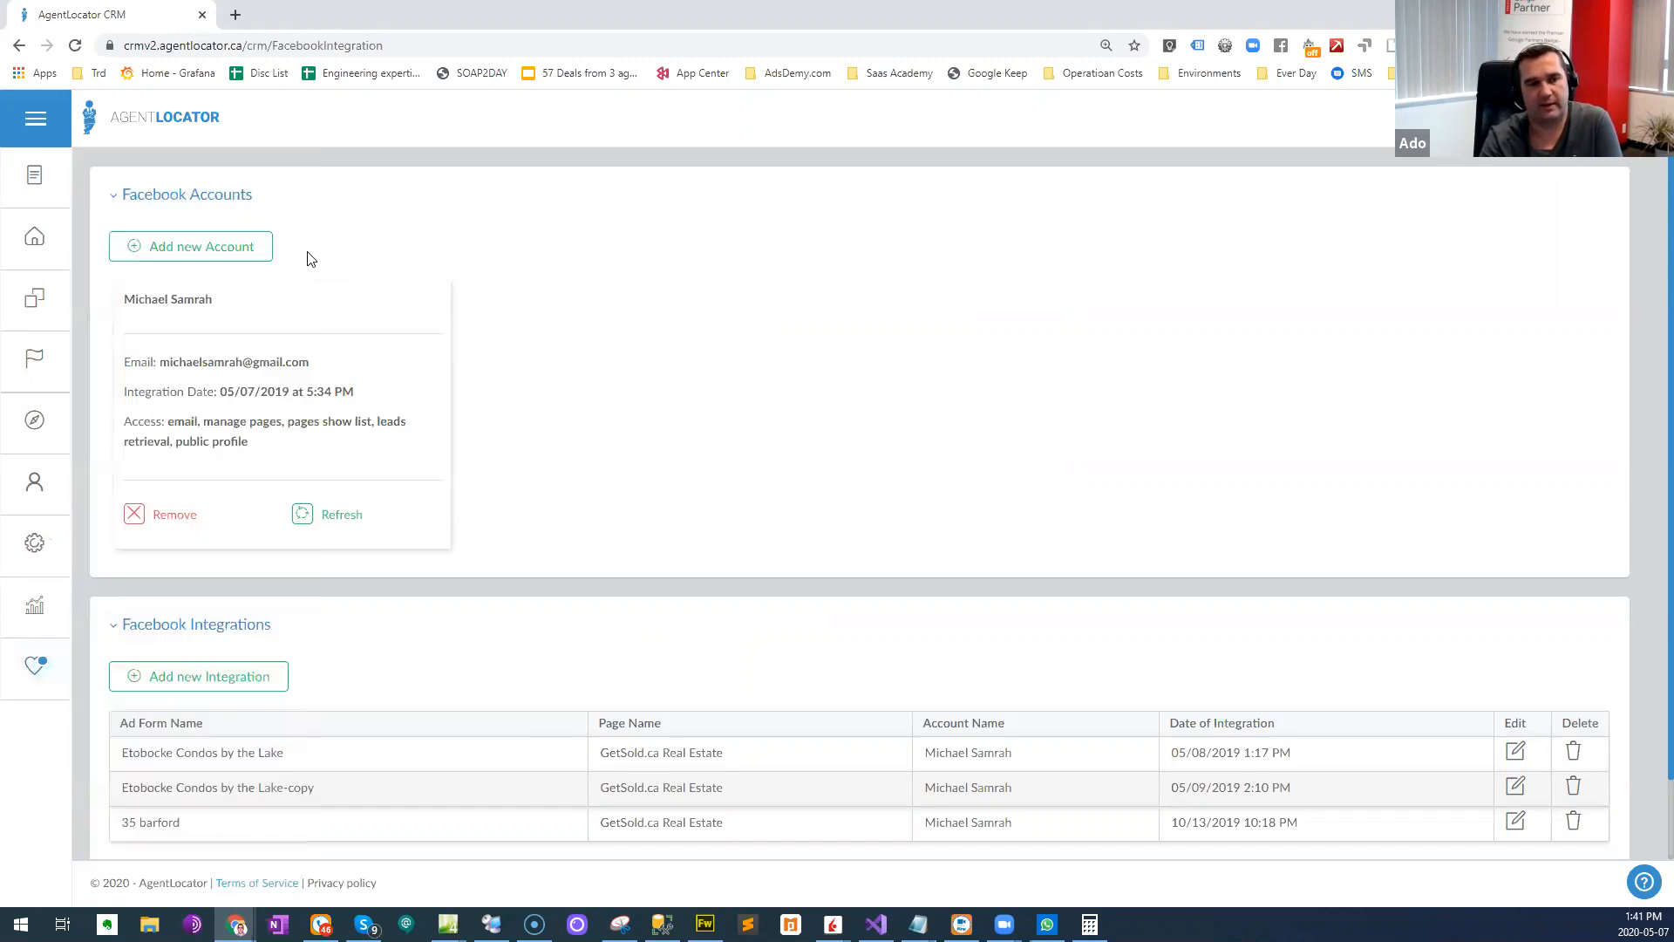
- View the information on adding a new Facebook account to the CRM and cancel it
{"action": "left_click", "coordinate": [266, 253]}
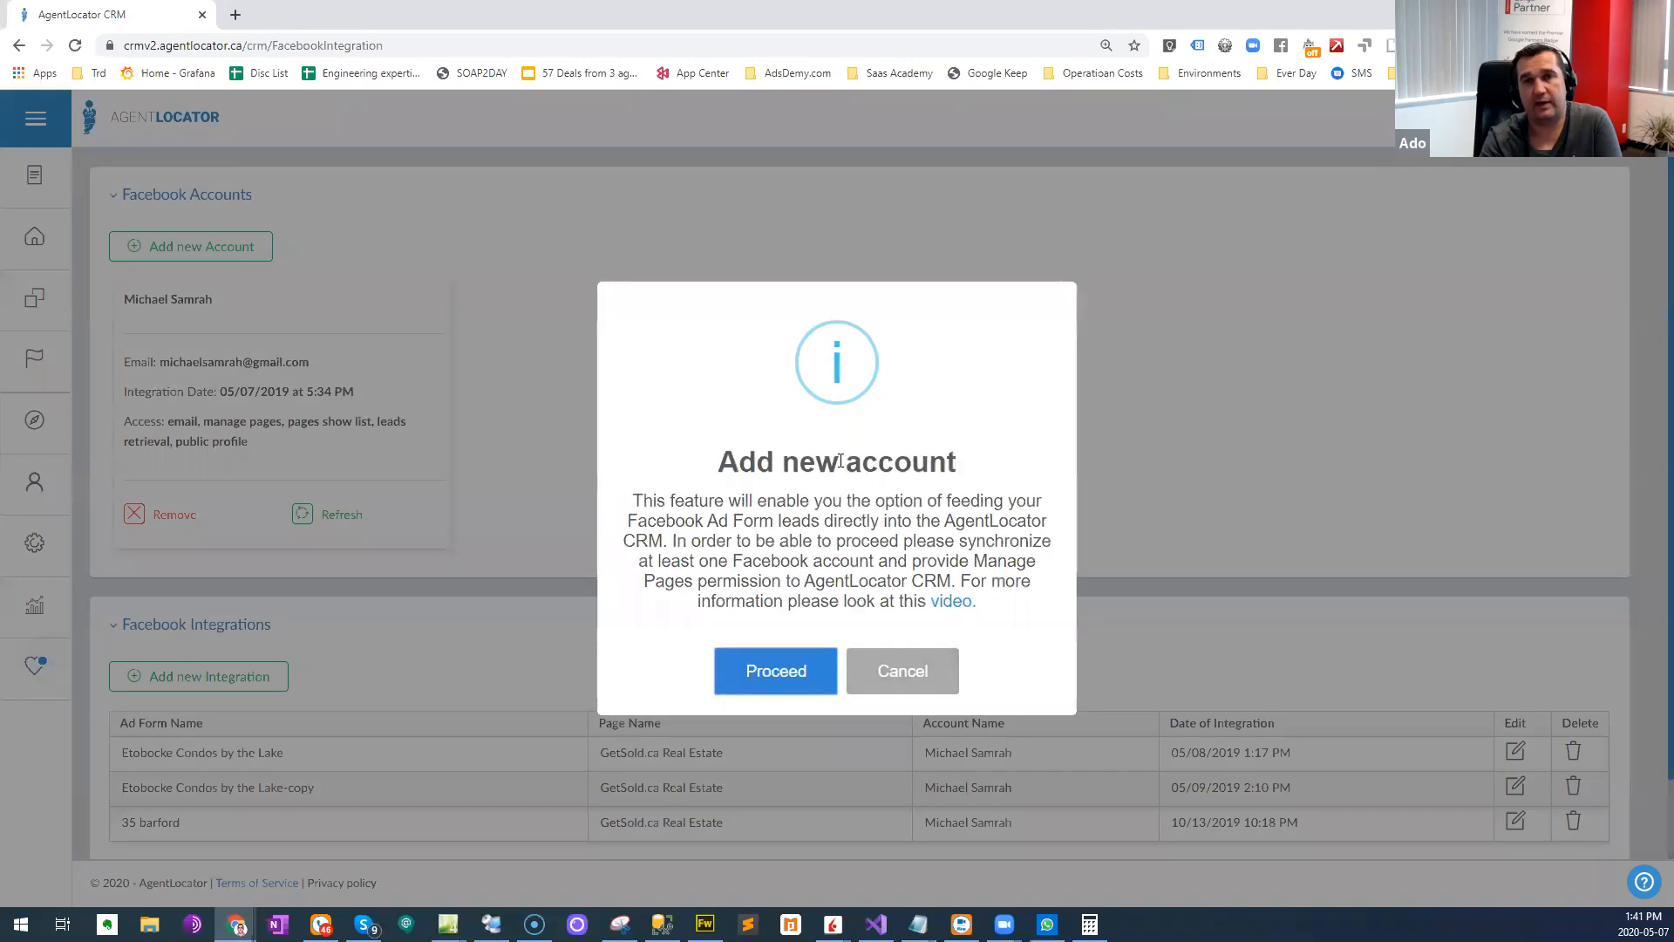
{"action": "left_click", "coordinate": [893, 672]}
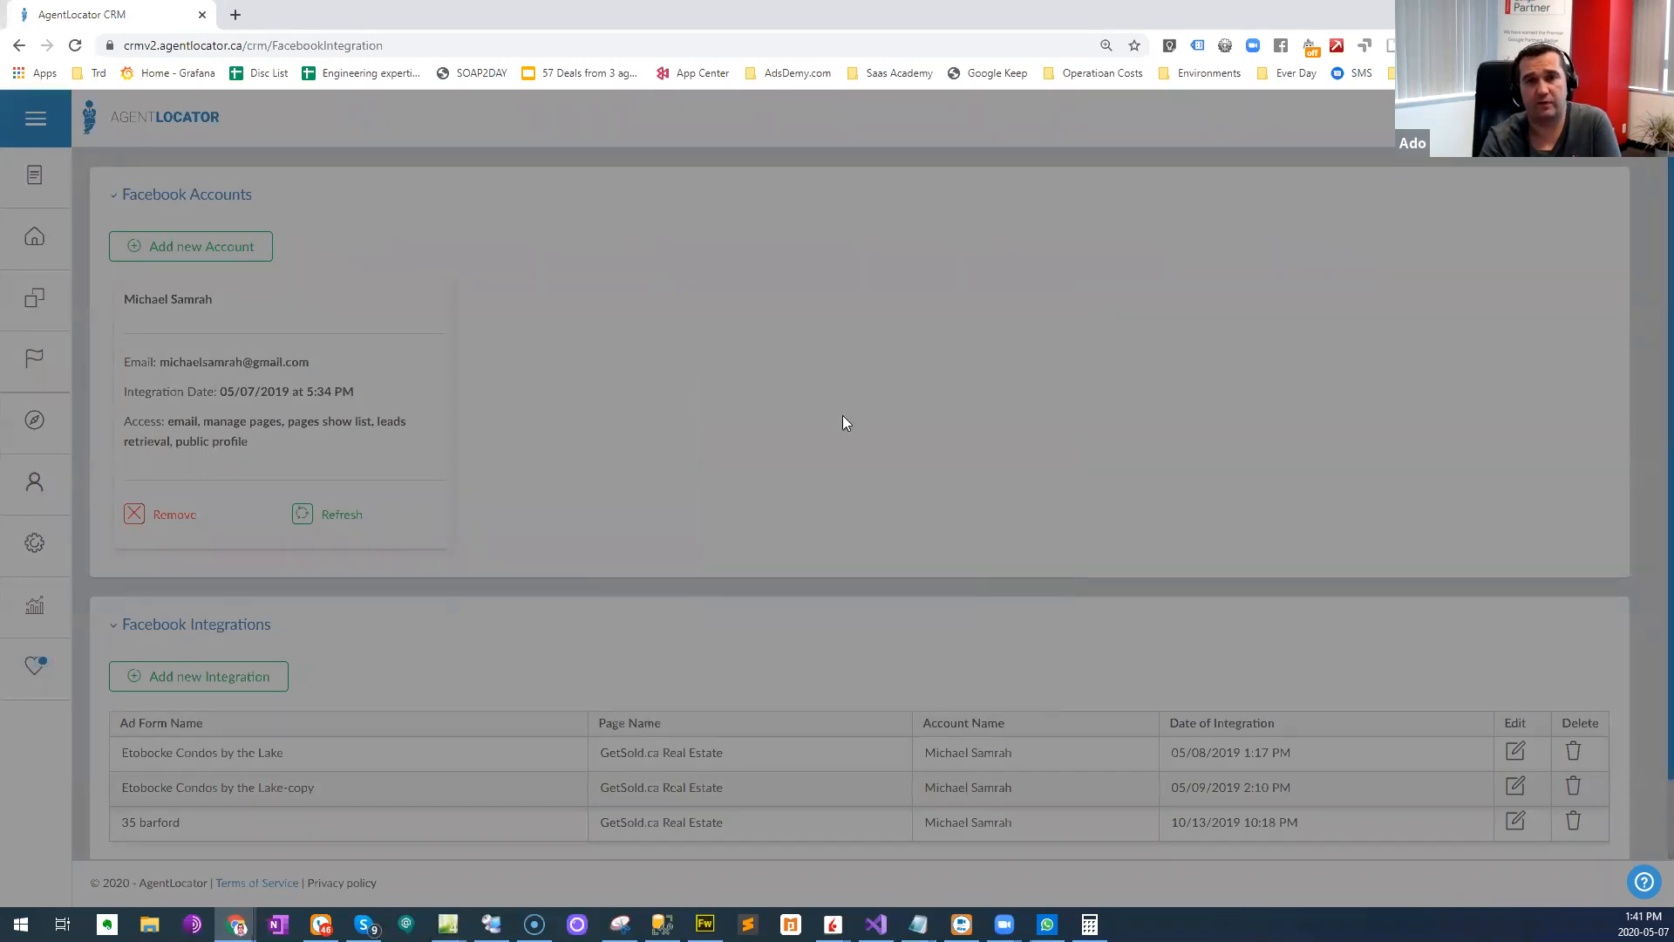
{"action": "scroll", "coordinate": [665, 489], "scroll_direction": "down", "scroll_amount": 2}
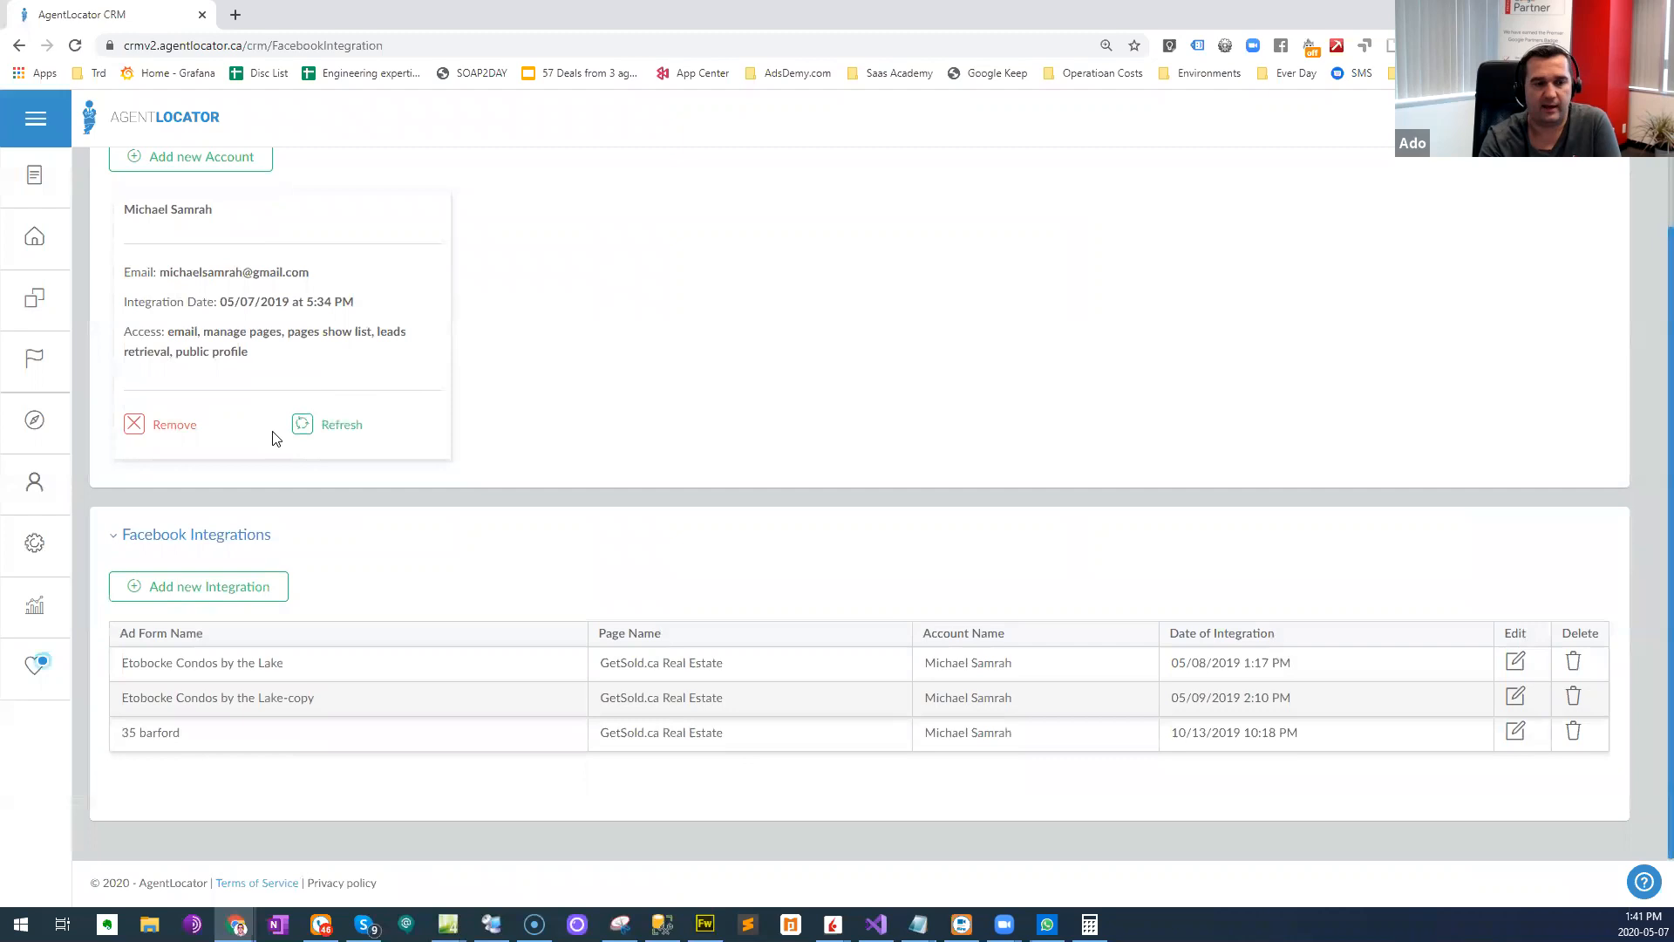
{"action": "left_click", "coordinate": [229, 597]}
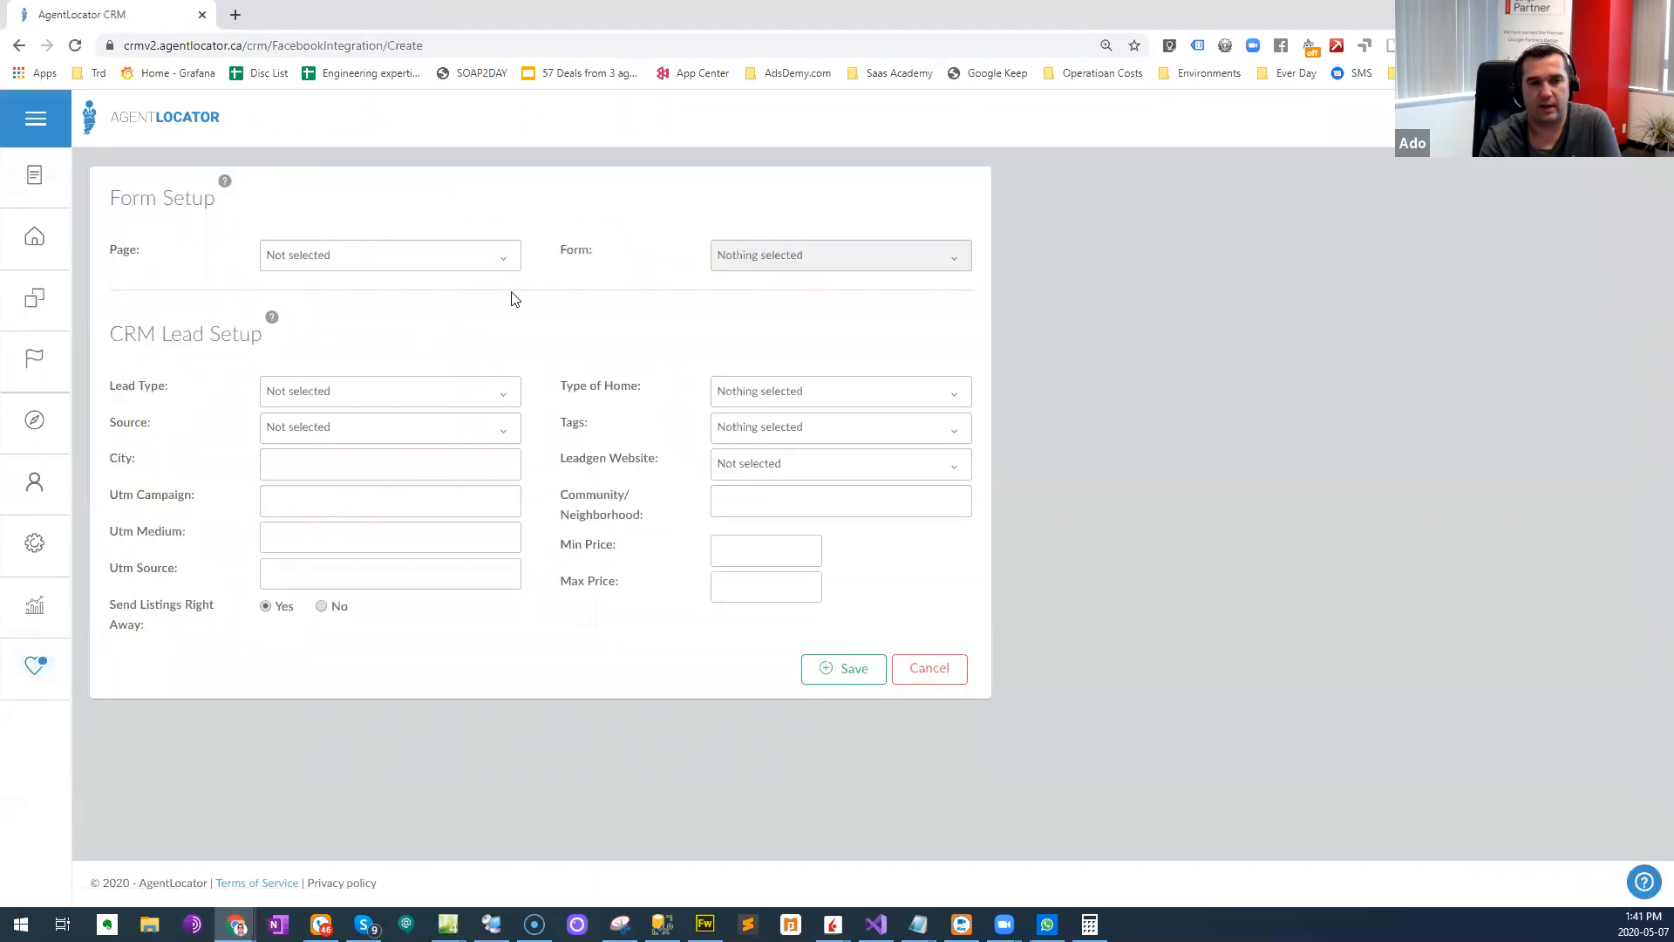
{"action": "left_click", "coordinate": [479, 254]}
{"action": "left_click", "coordinate": [405, 317]}
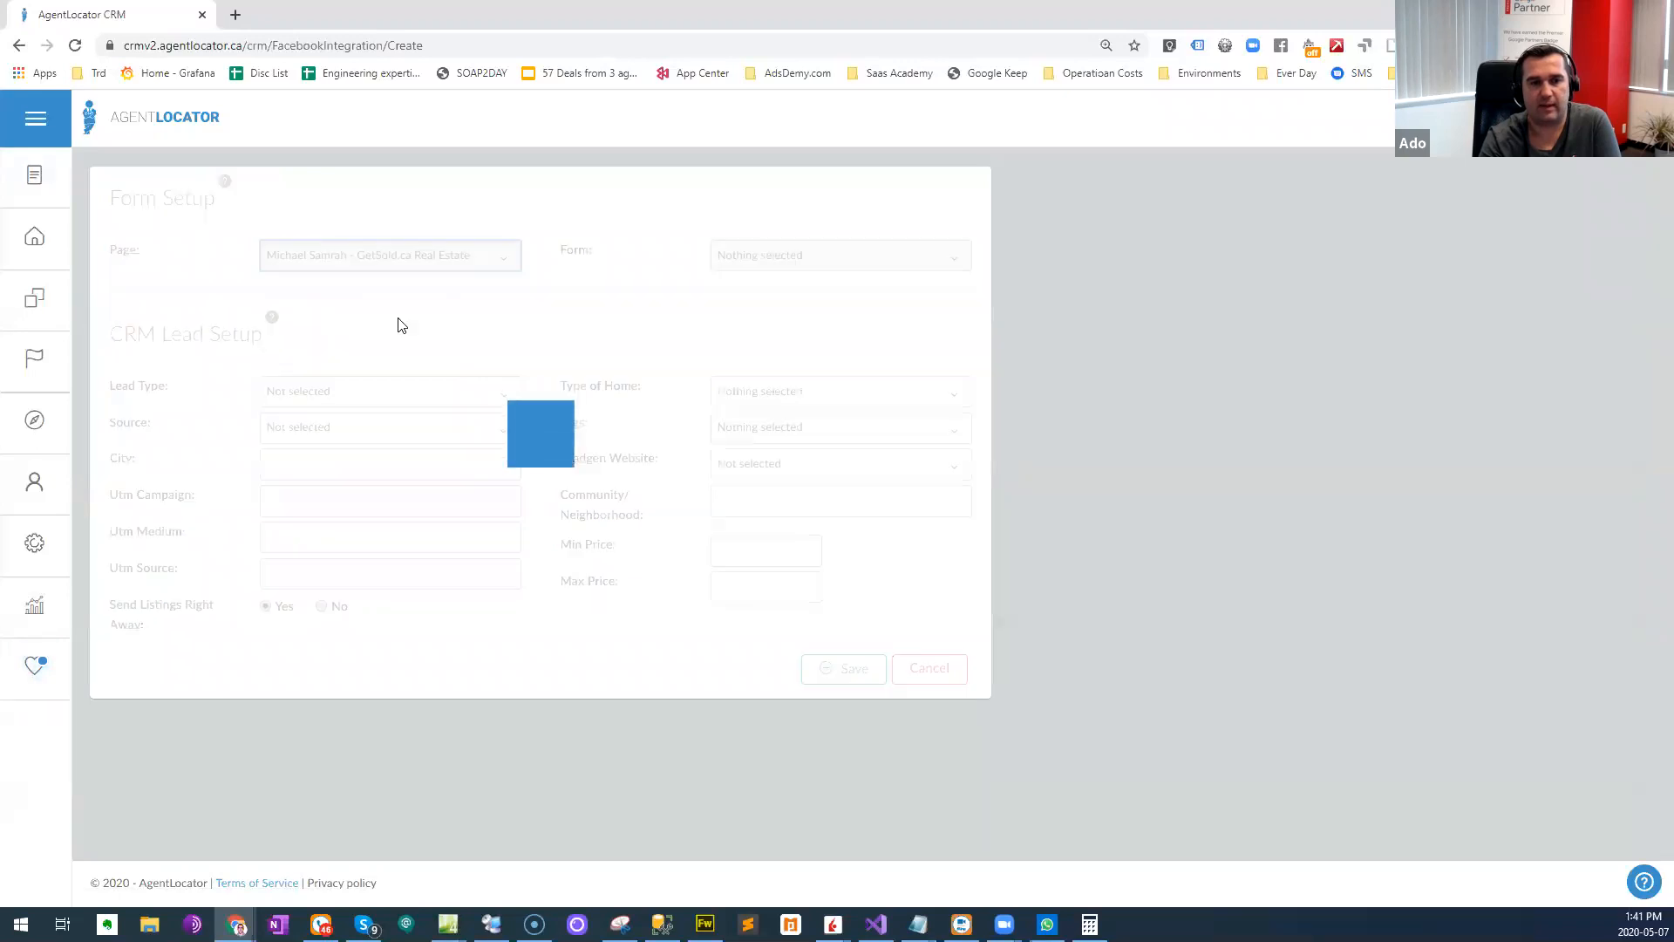
{"action": "left_click", "coordinate": [748, 262]}
{"action": "left_click", "coordinate": [749, 265]}
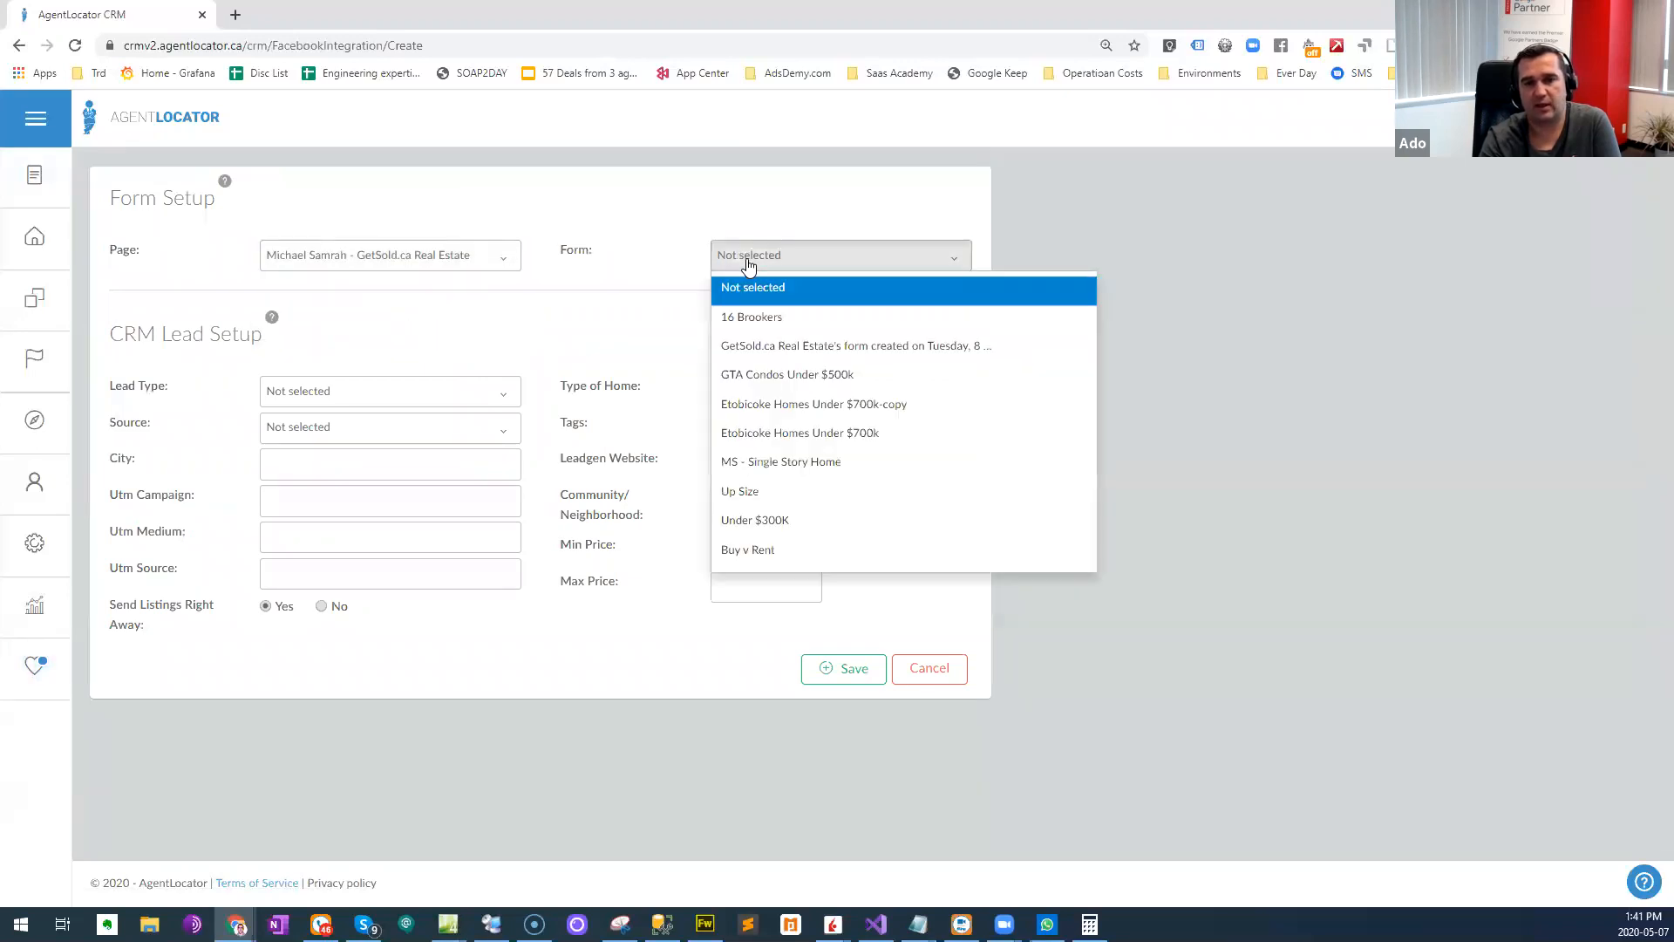
{"action": "left_click", "coordinate": [747, 322]}
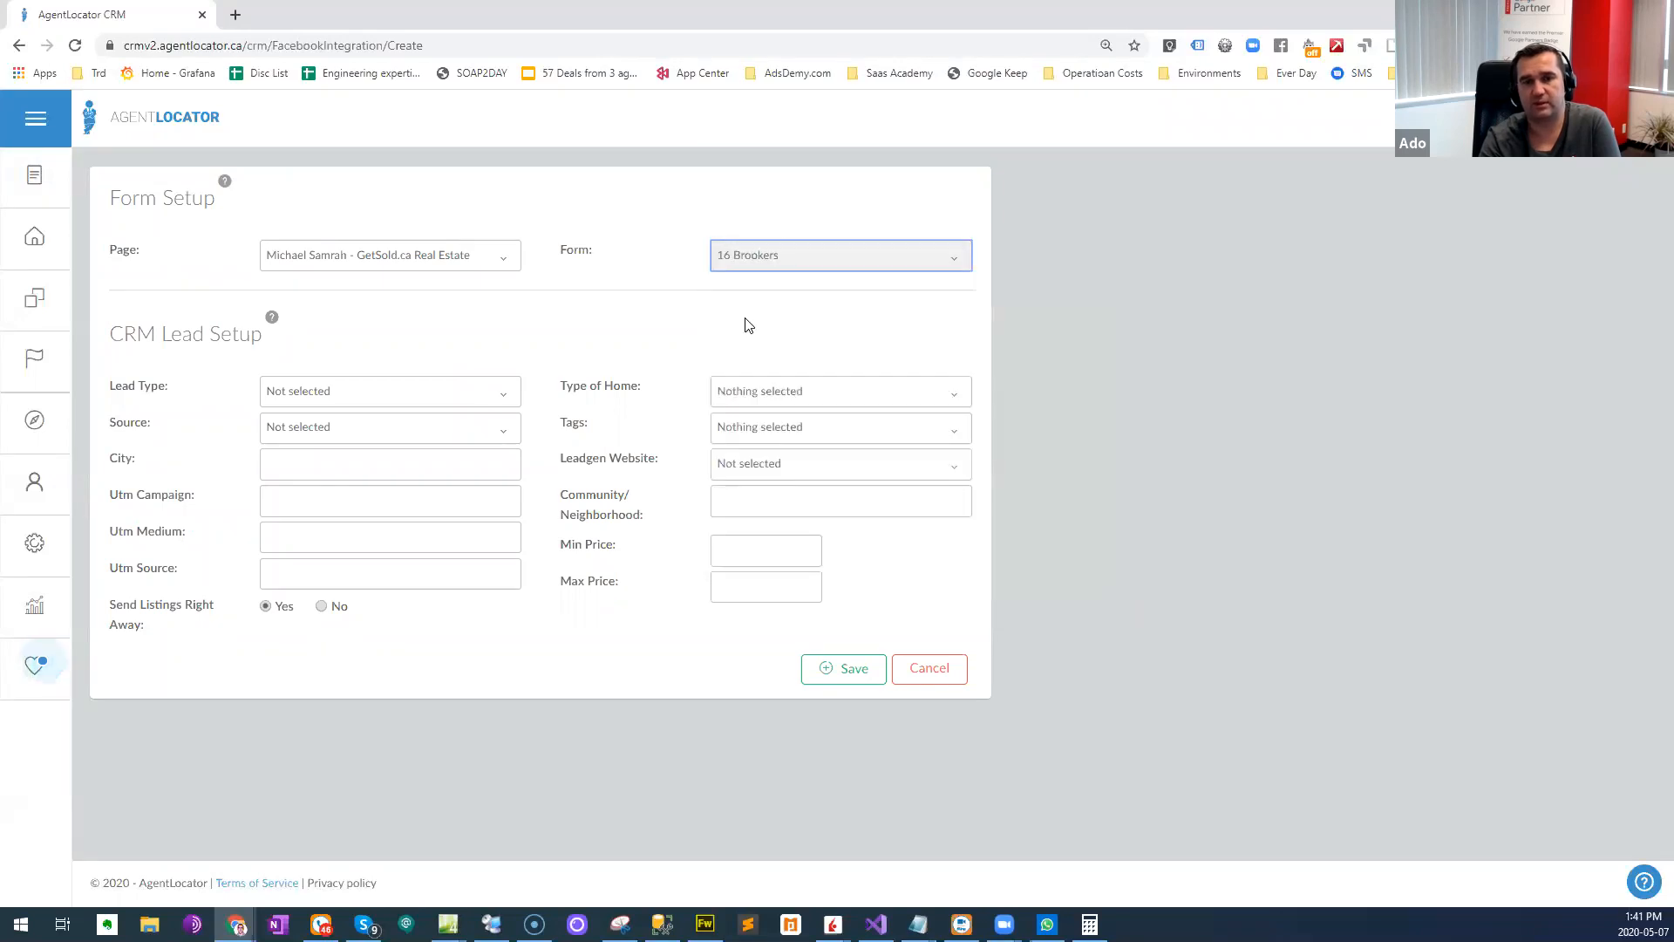
- Set the integration's lead type to Home Buyer and check the available home types
{"action": "left_click", "coordinate": [377, 392]}
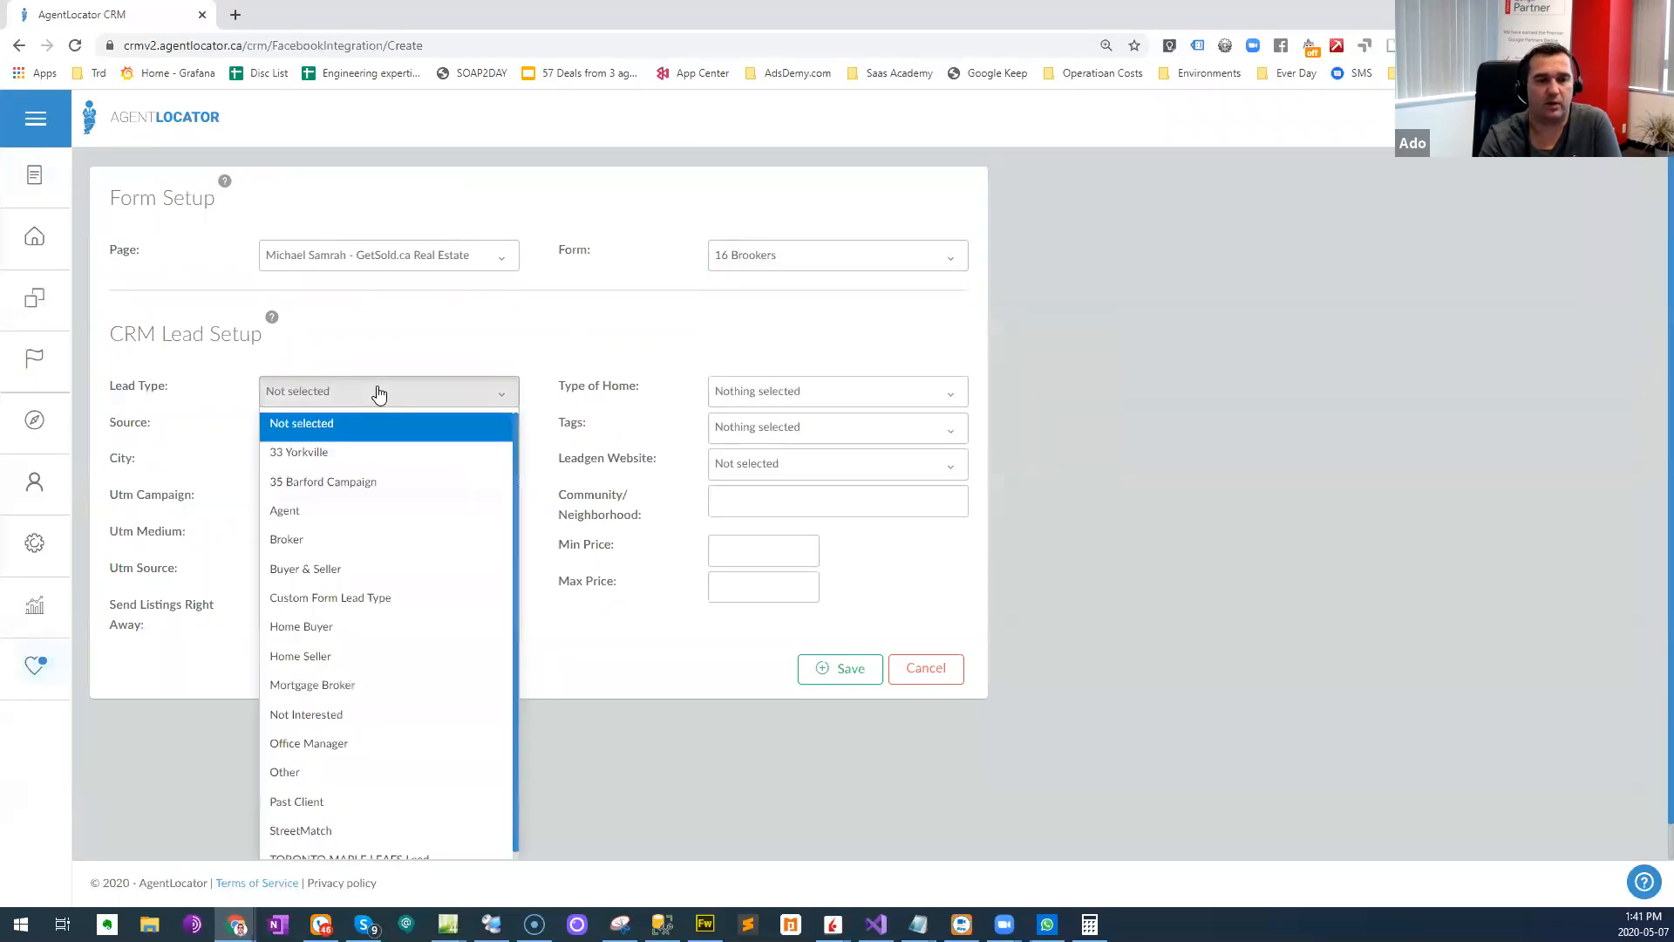
{"action": "left_click", "coordinate": [372, 580]}
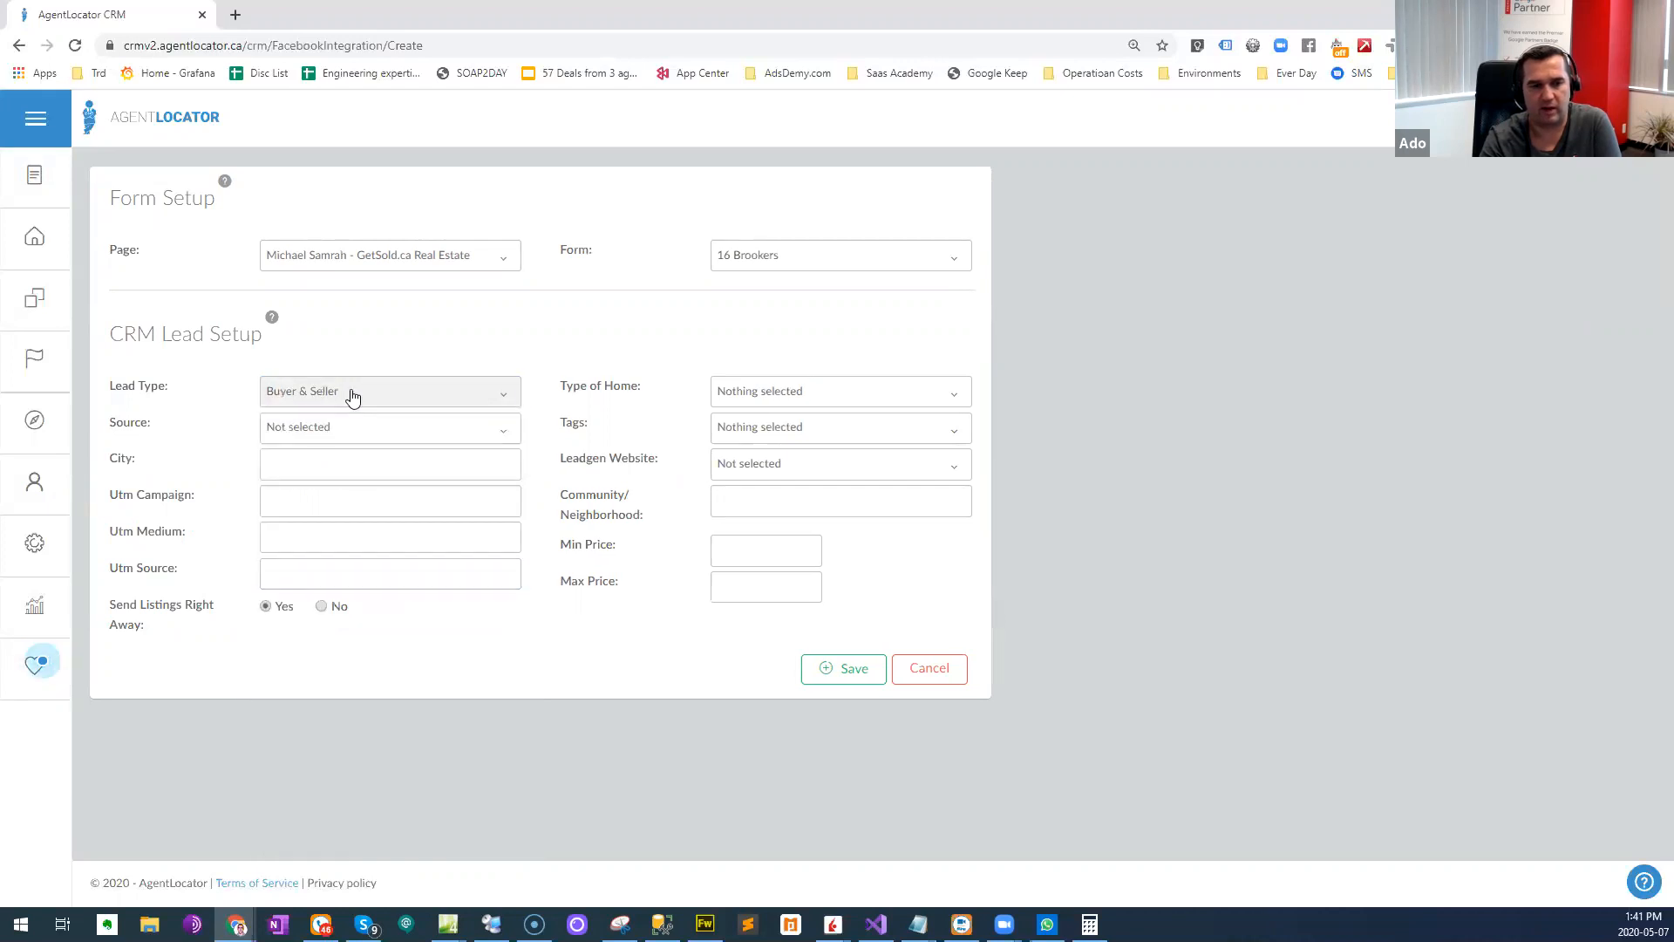
{"action": "left_click", "coordinate": [351, 388]}
{"action": "left_click", "coordinate": [353, 628]}
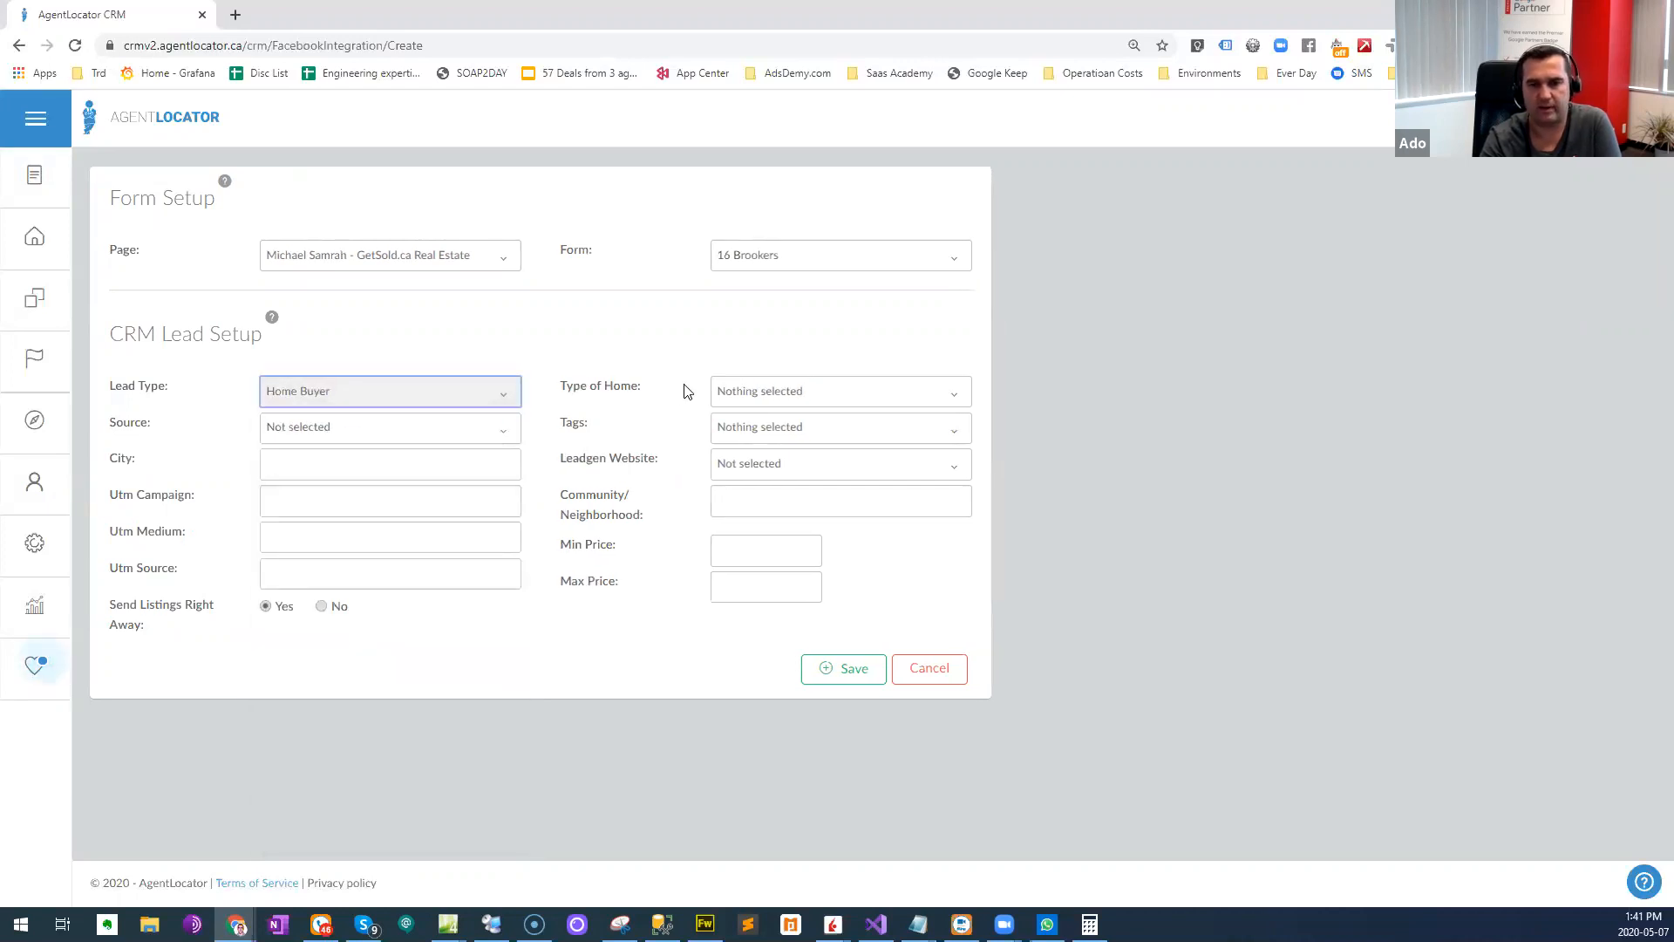
{"action": "left_click", "coordinate": [779, 389]}
{"action": "left_click", "coordinate": [608, 338]}
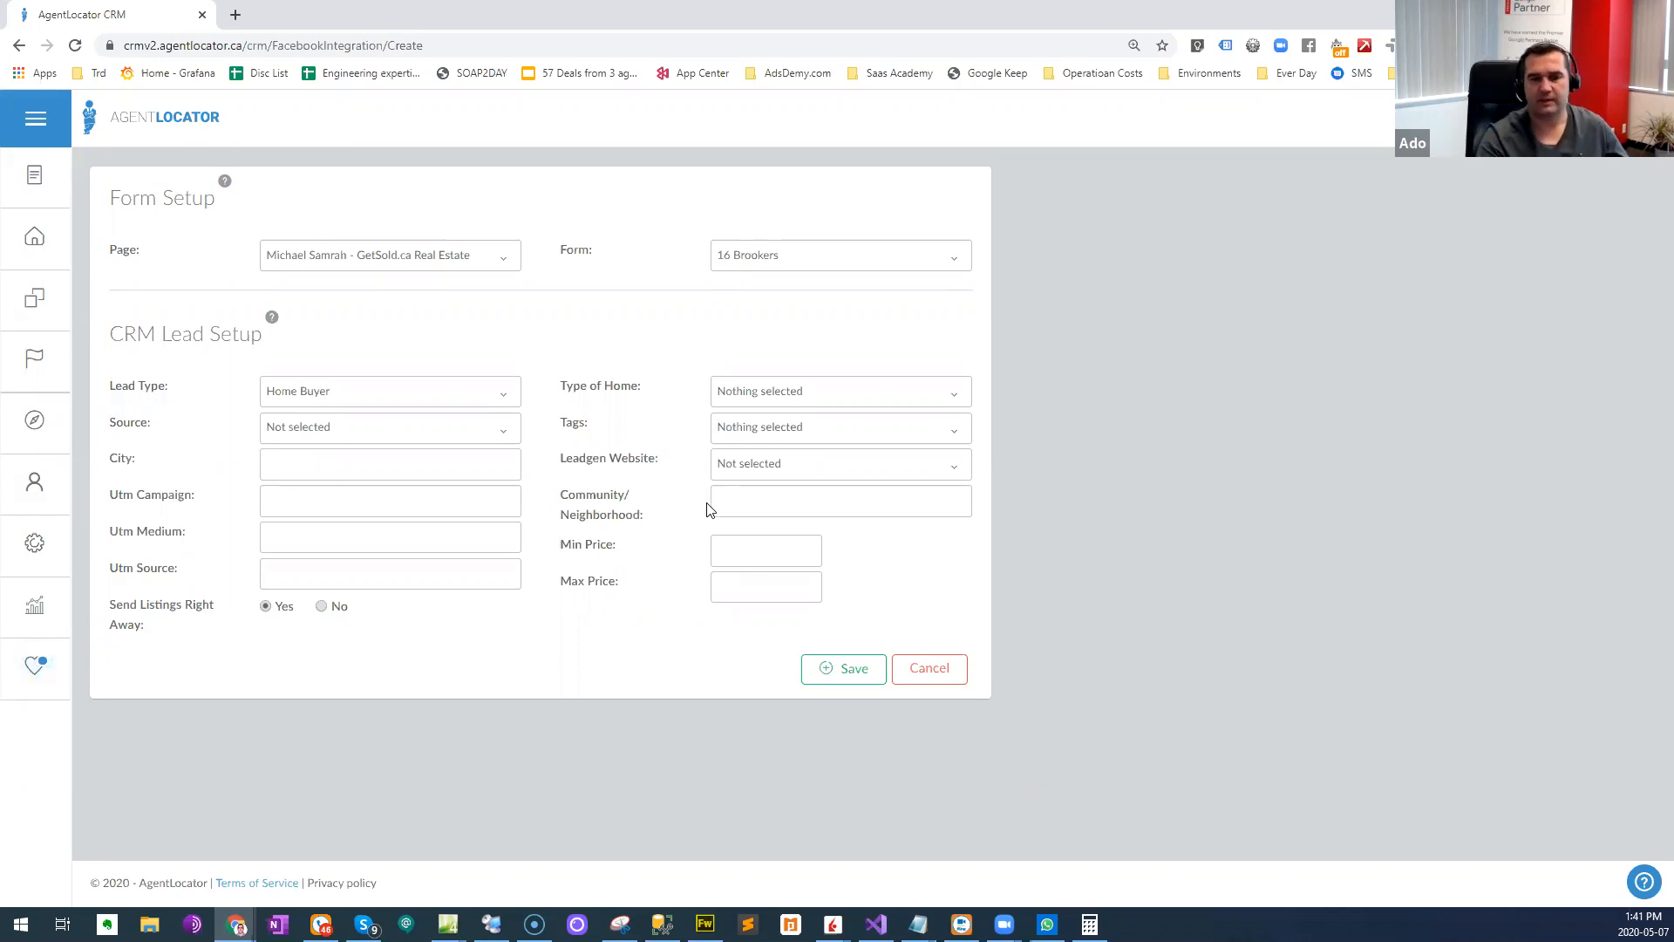
- Enter Mimico as the community/neighborhood and Toronto as the city in the CRM lead setup
{"action": "left_click", "coordinate": [749, 495]}
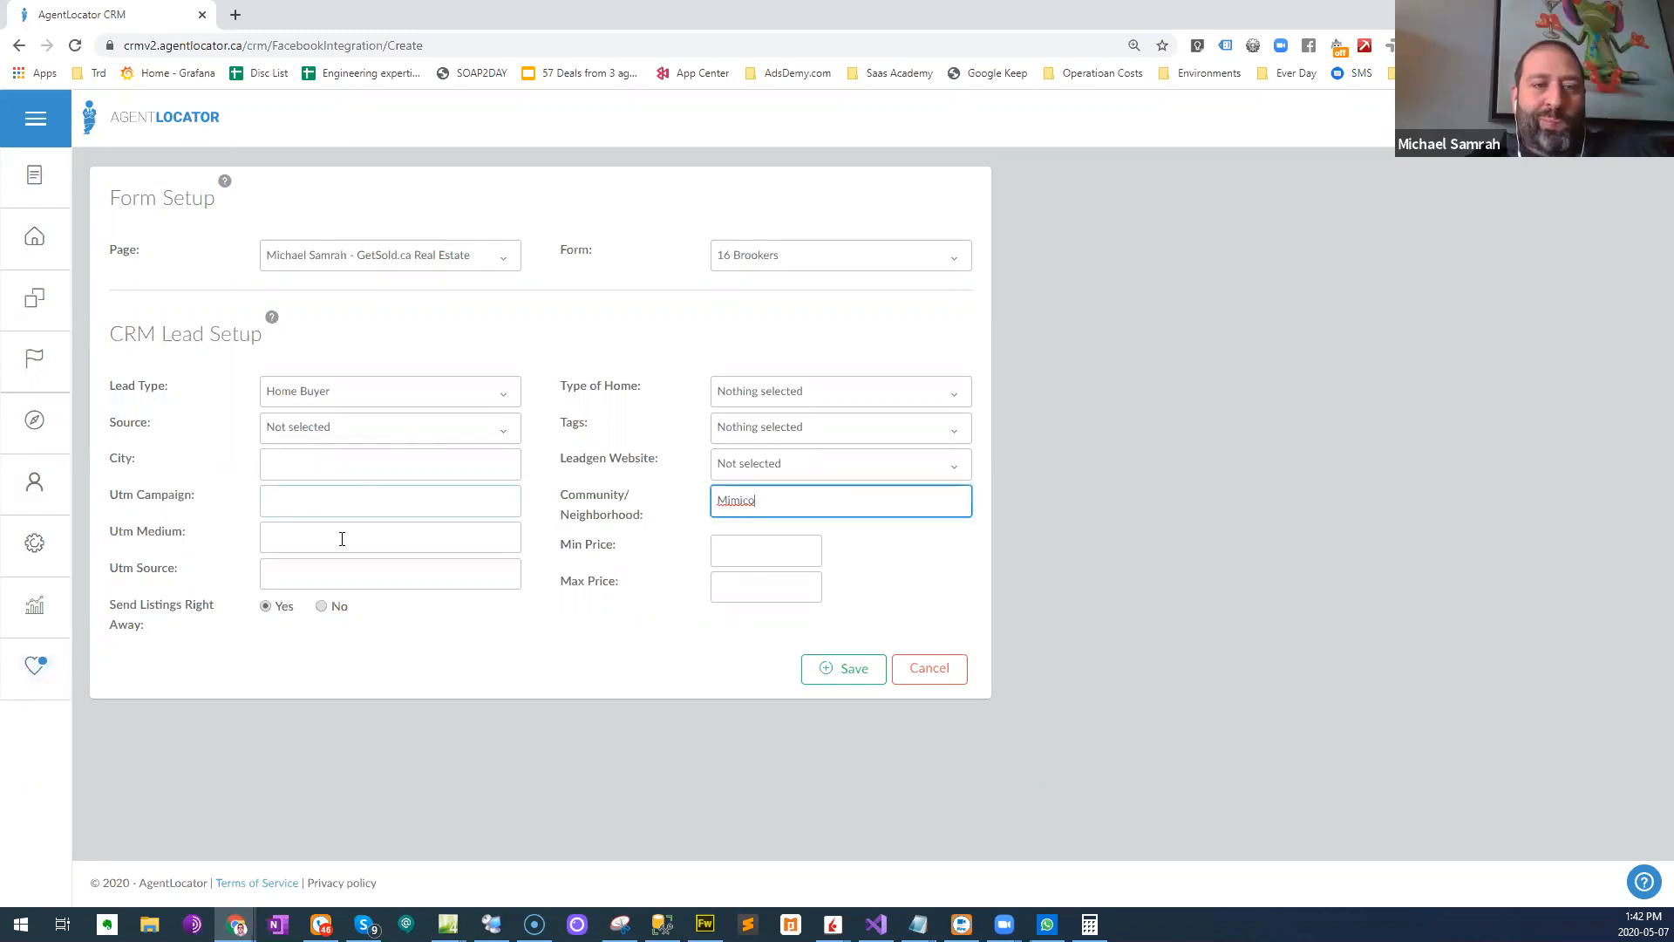
{"action": "left_click", "coordinate": [338, 473]}
{"action": "type", "text": "Toro"}
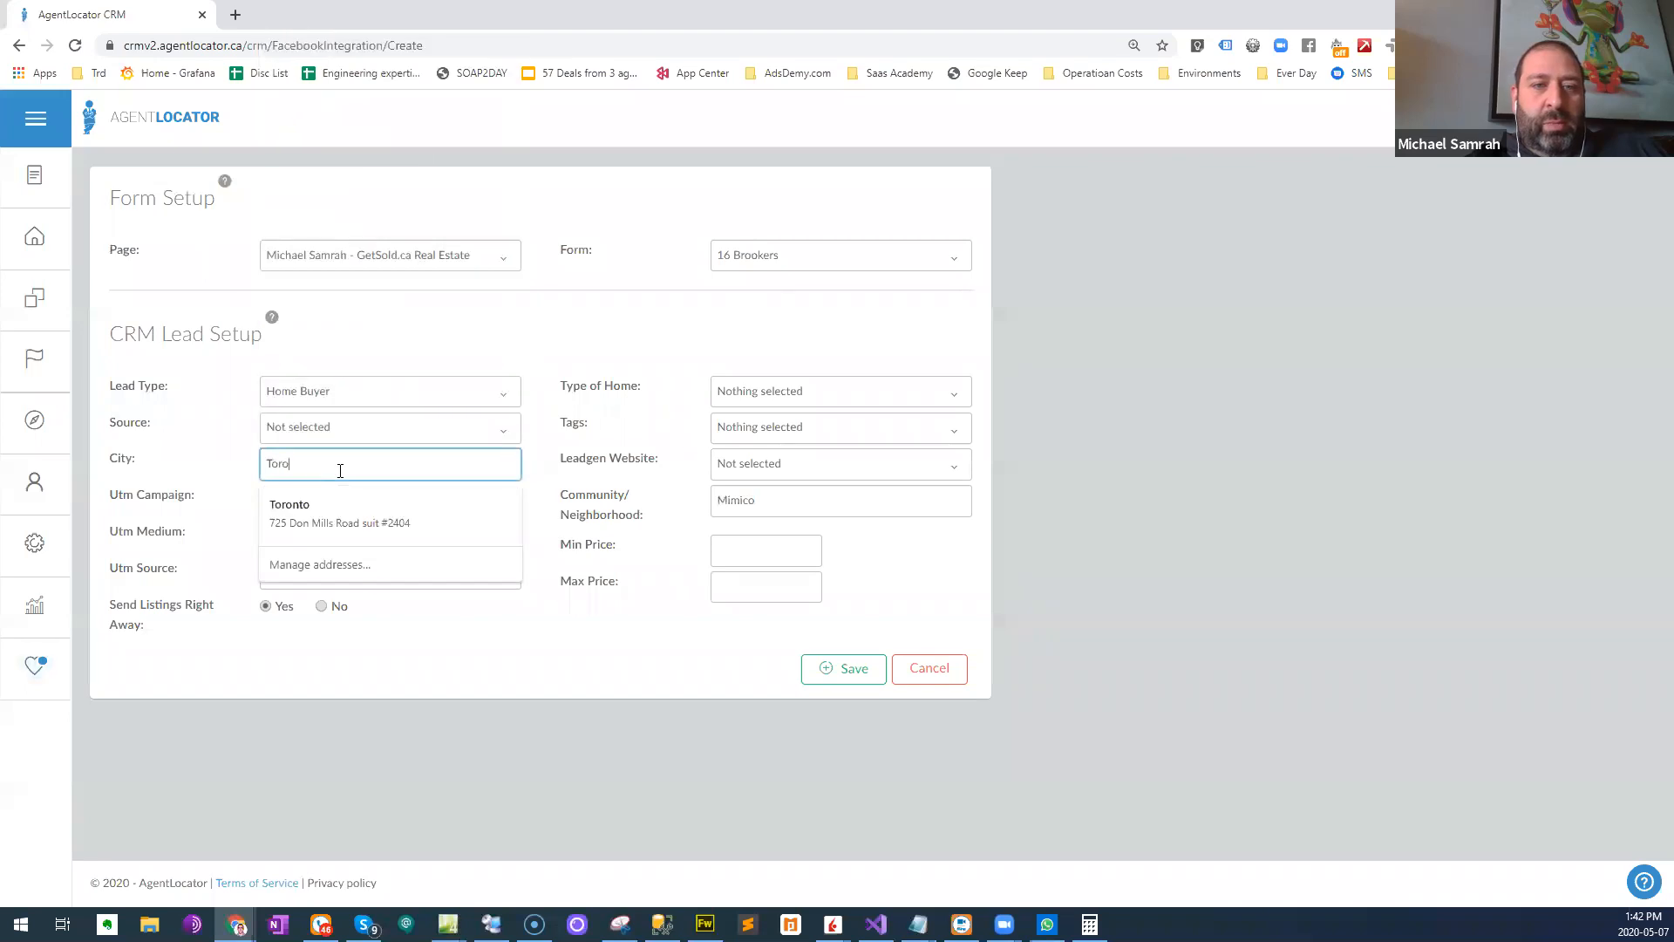
{"action": "type", "text": "nto"}
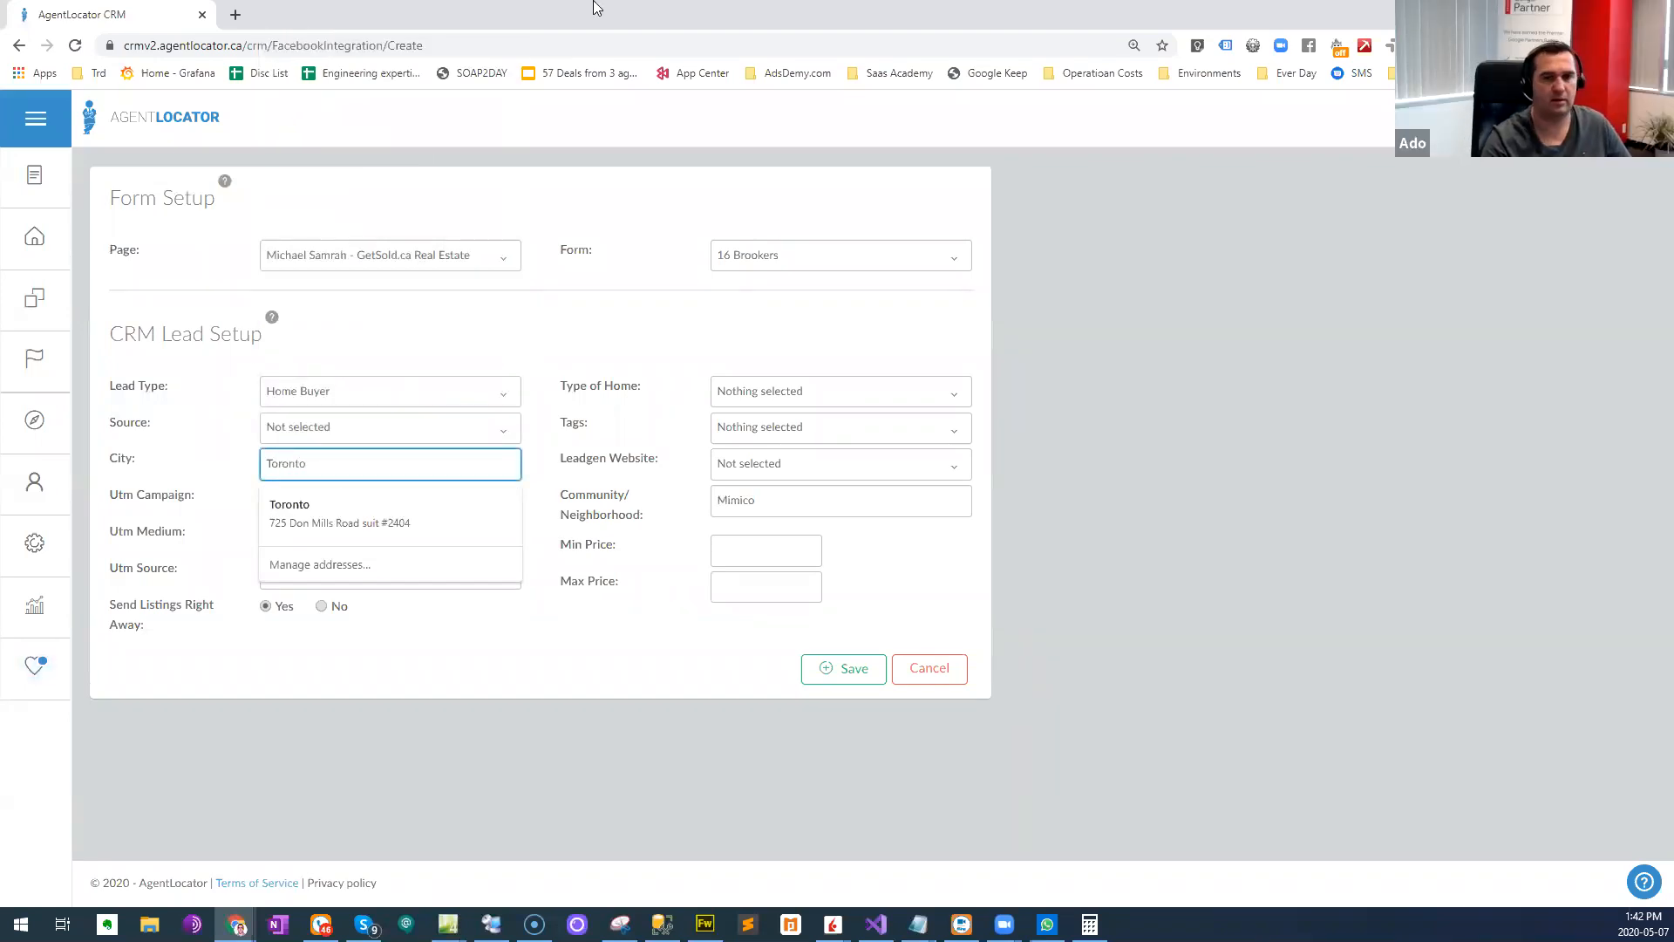
{"action": "left_click", "coordinate": [833, 401]}
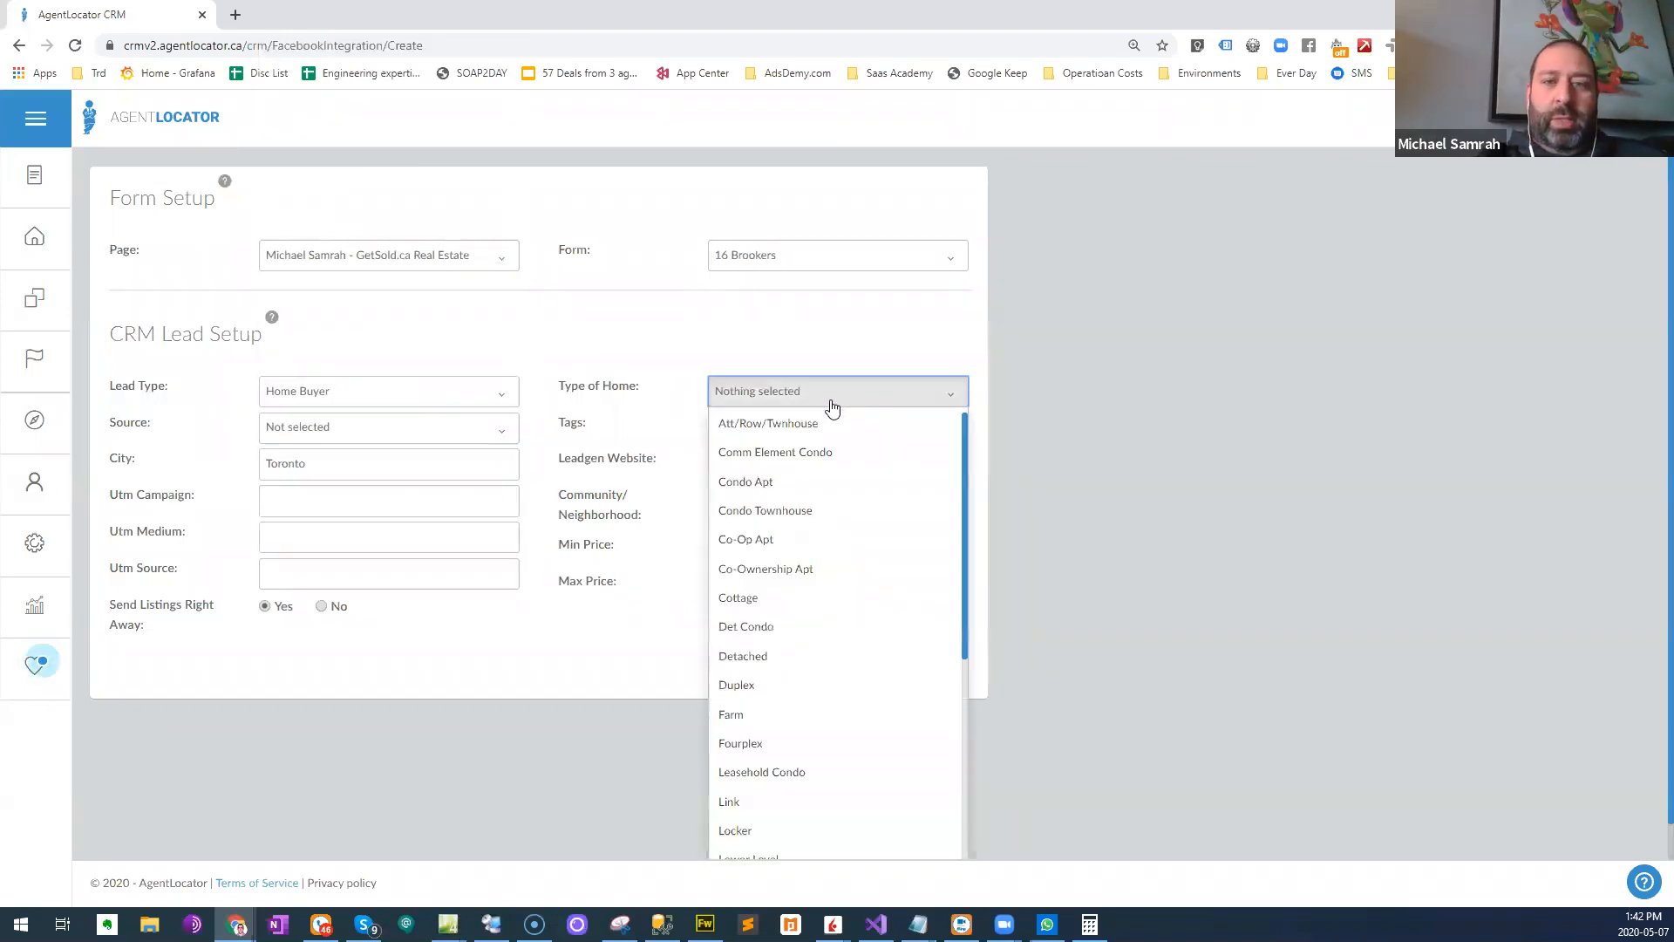
{"action": "left_click", "coordinate": [810, 488]}
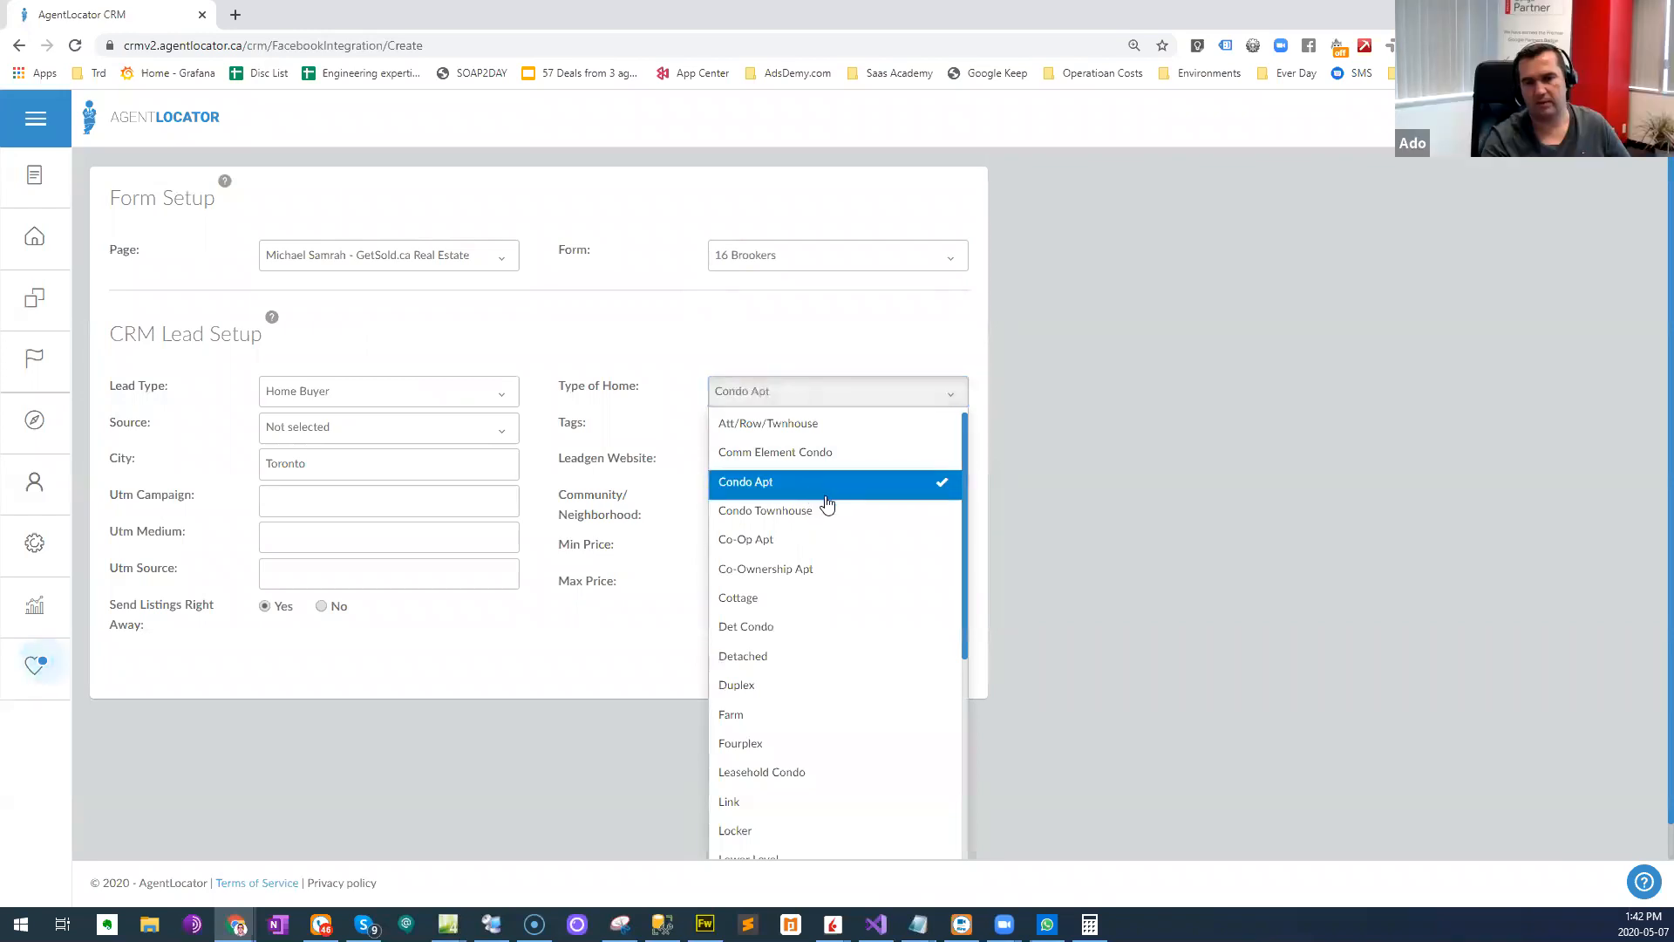
{"action": "left_click", "coordinate": [1171, 541]}
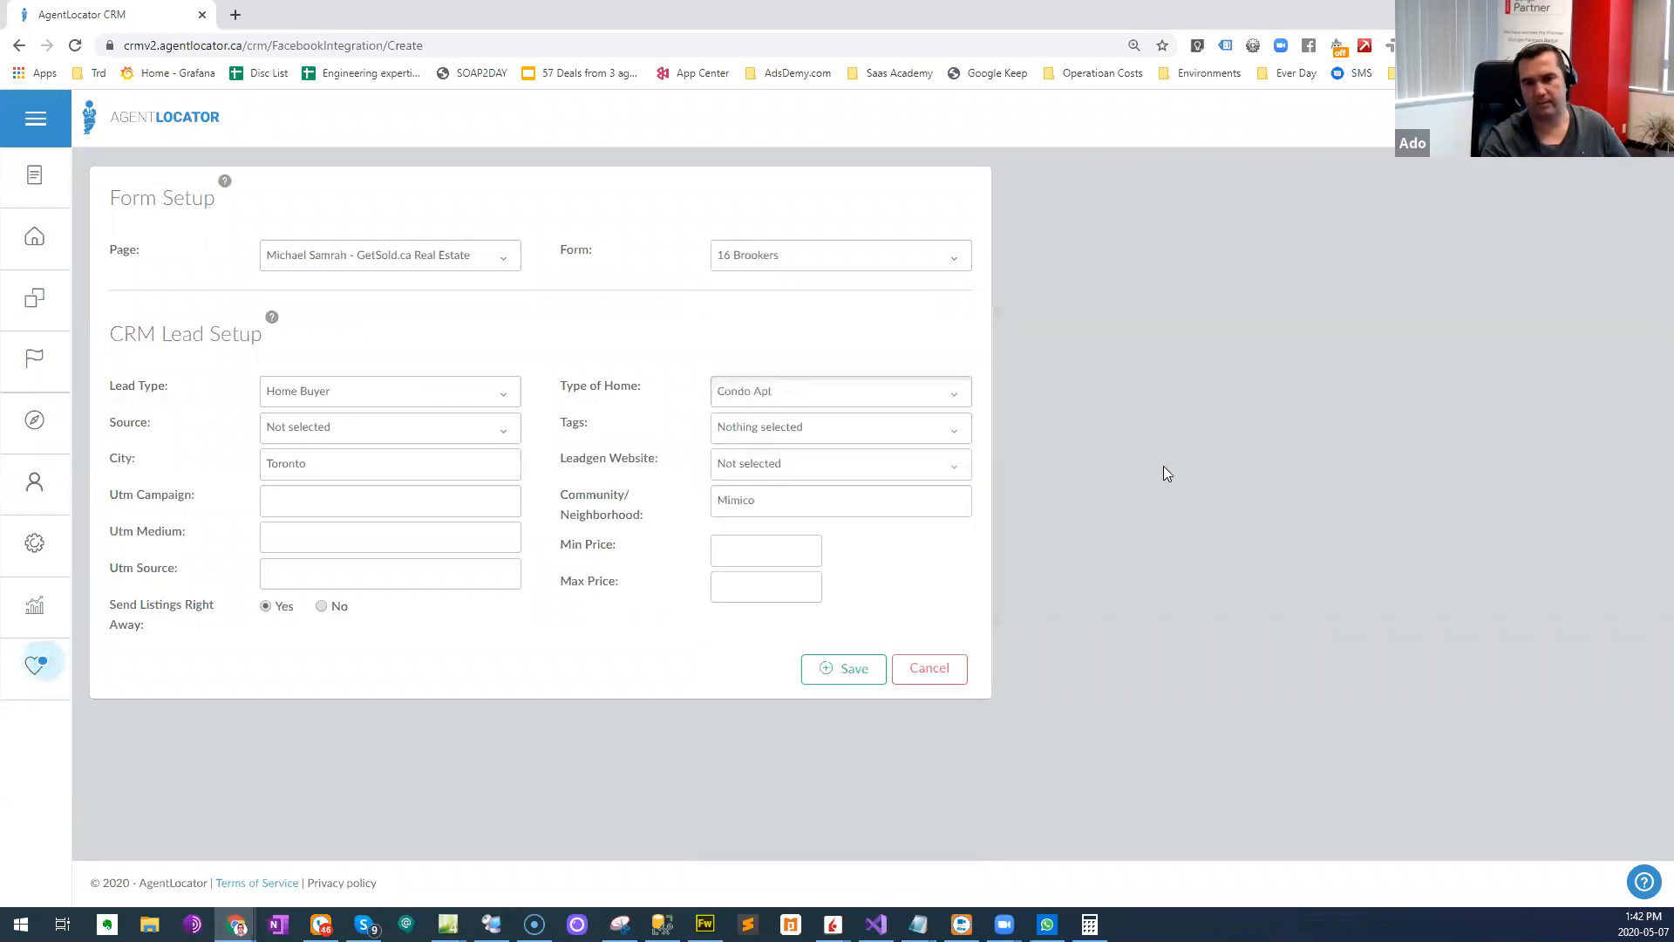
{"action": "left_click", "coordinate": [834, 478]}
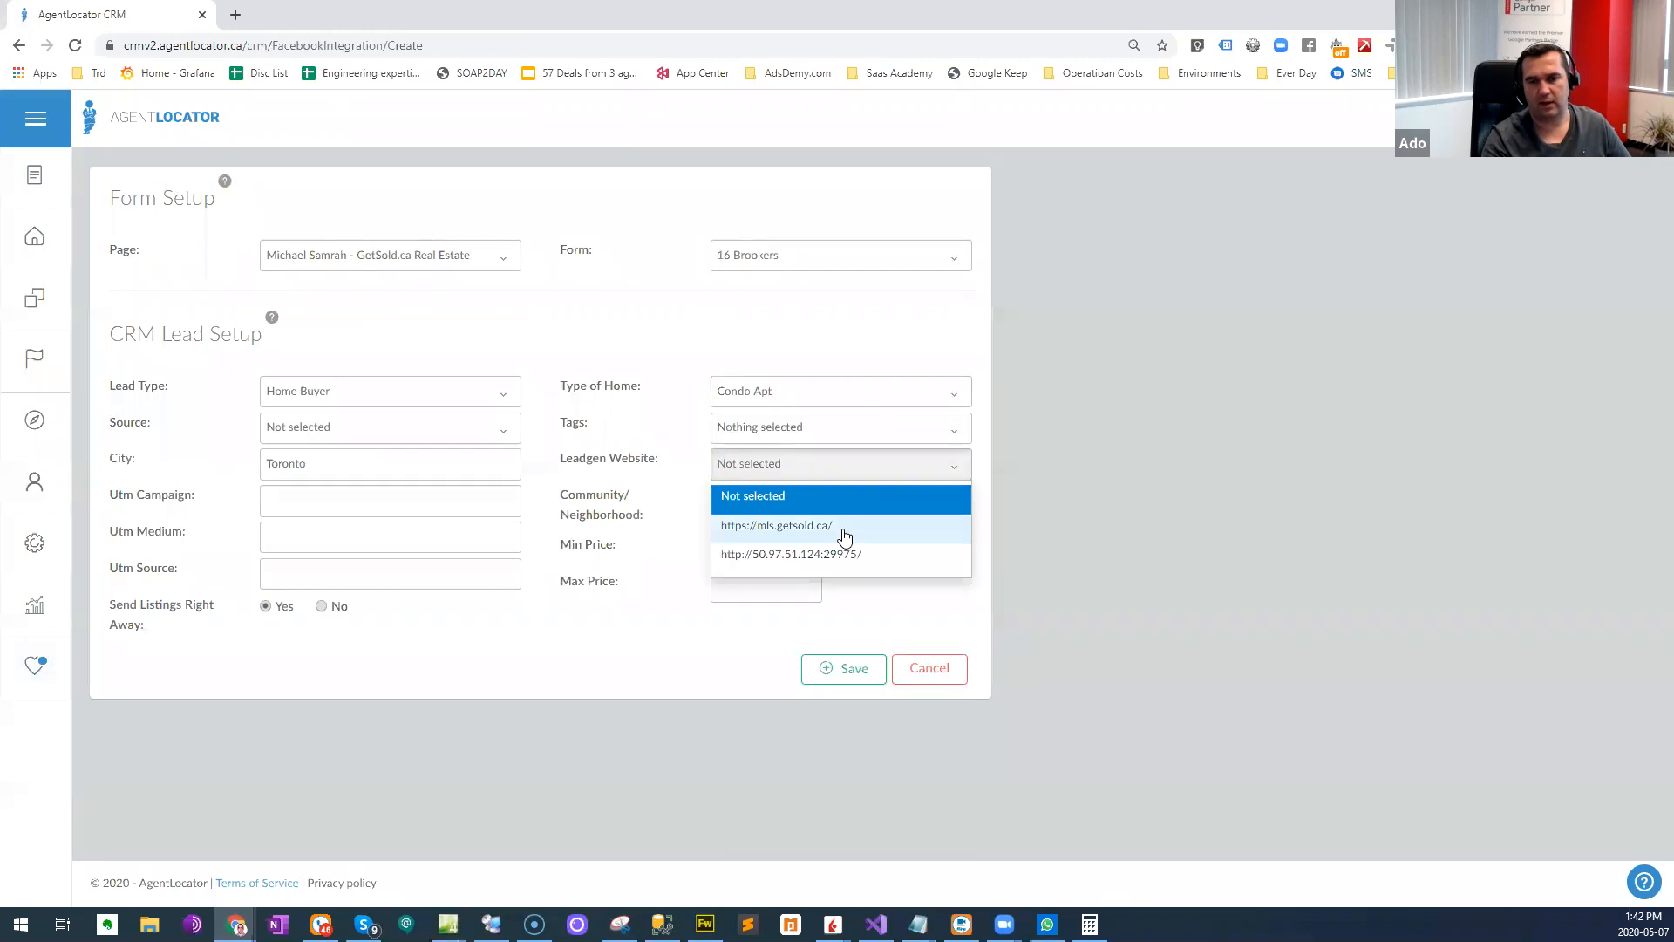
{"action": "left_click", "coordinate": [842, 531]}
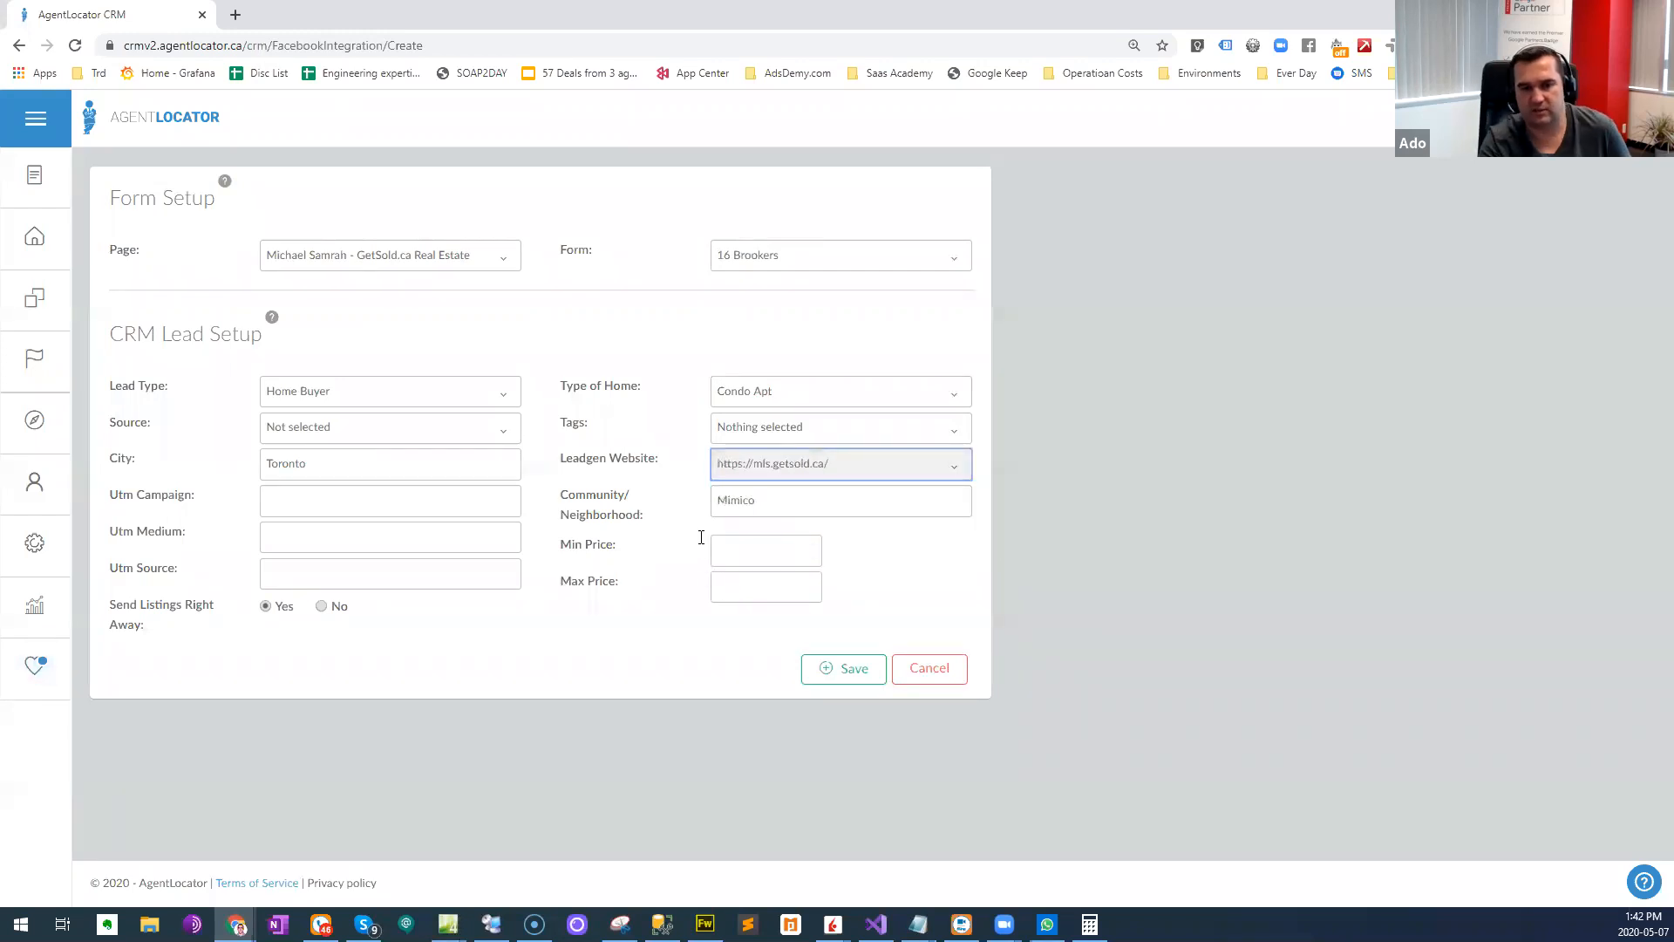
- Look through the available lead sources and tags for the integration without selecting any
{"action": "left_click", "coordinate": [478, 436]}
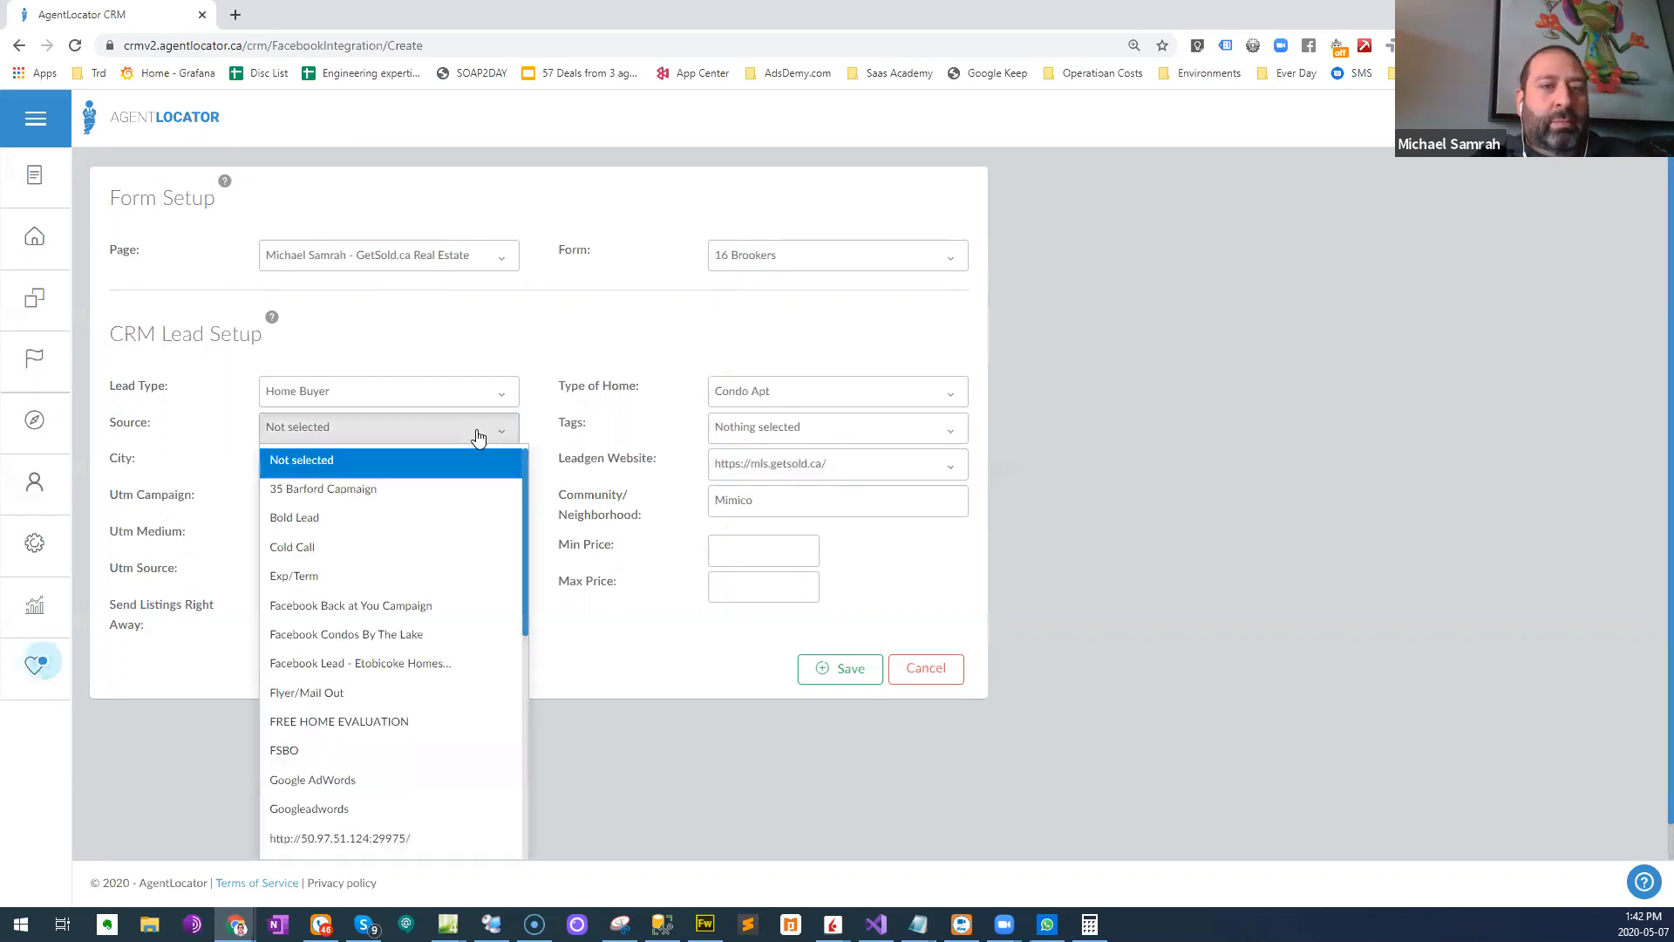
{"action": "left_click", "coordinate": [463, 425]}
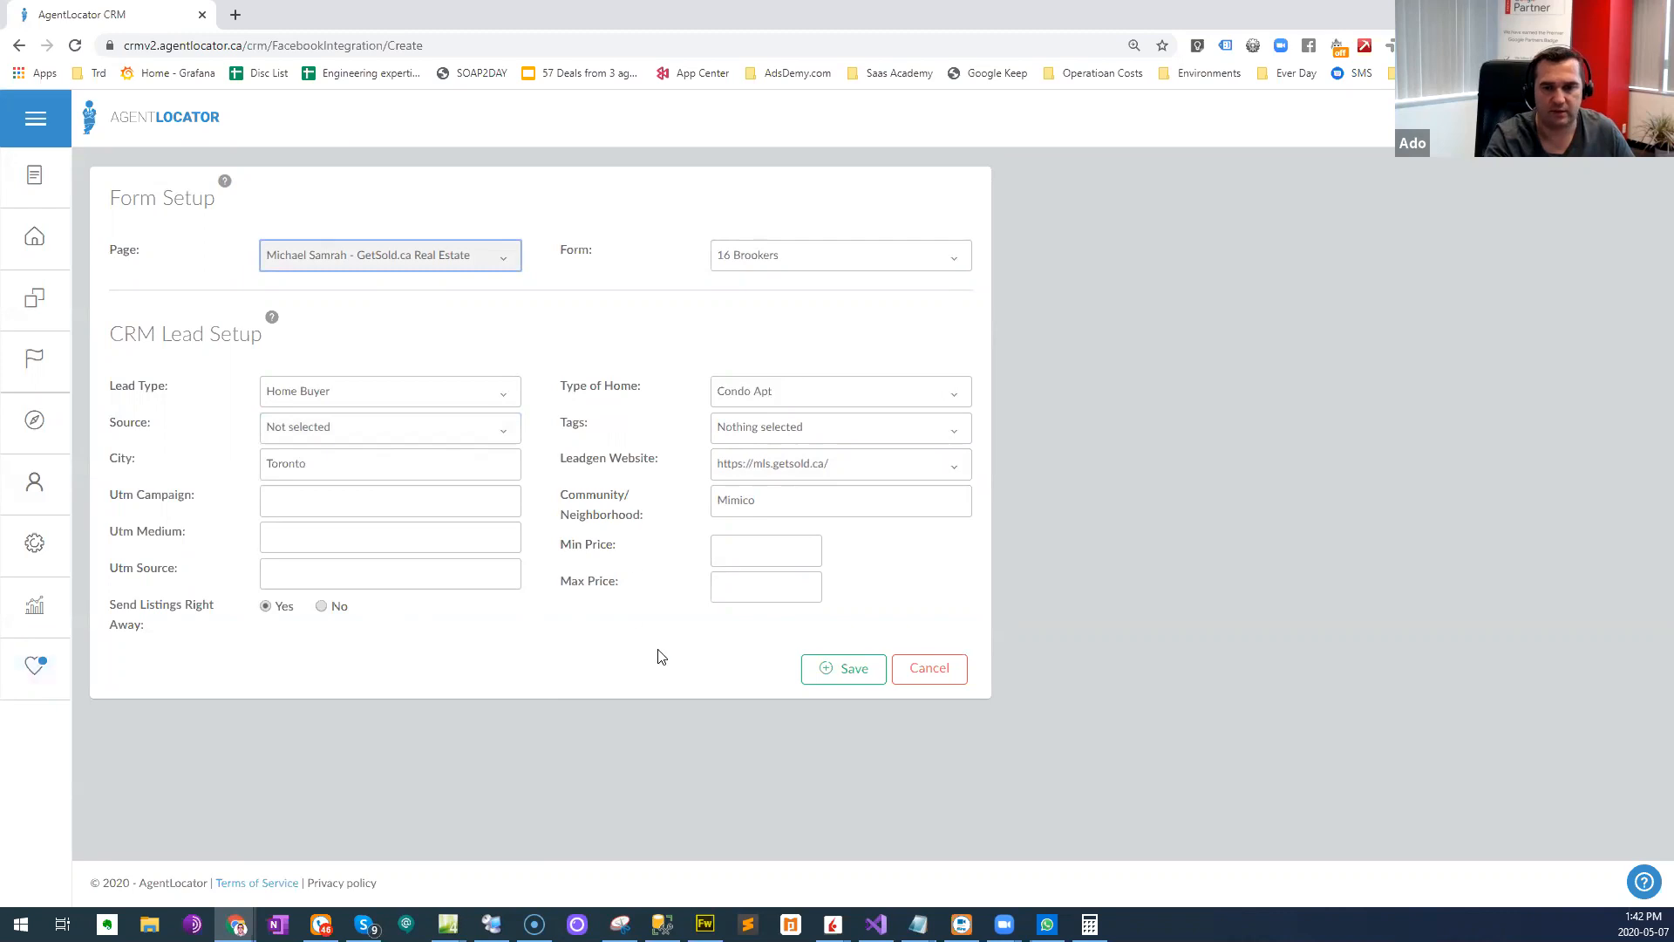
{"action": "left_click", "coordinate": [785, 432]}
{"action": "left_click", "coordinate": [636, 366]}
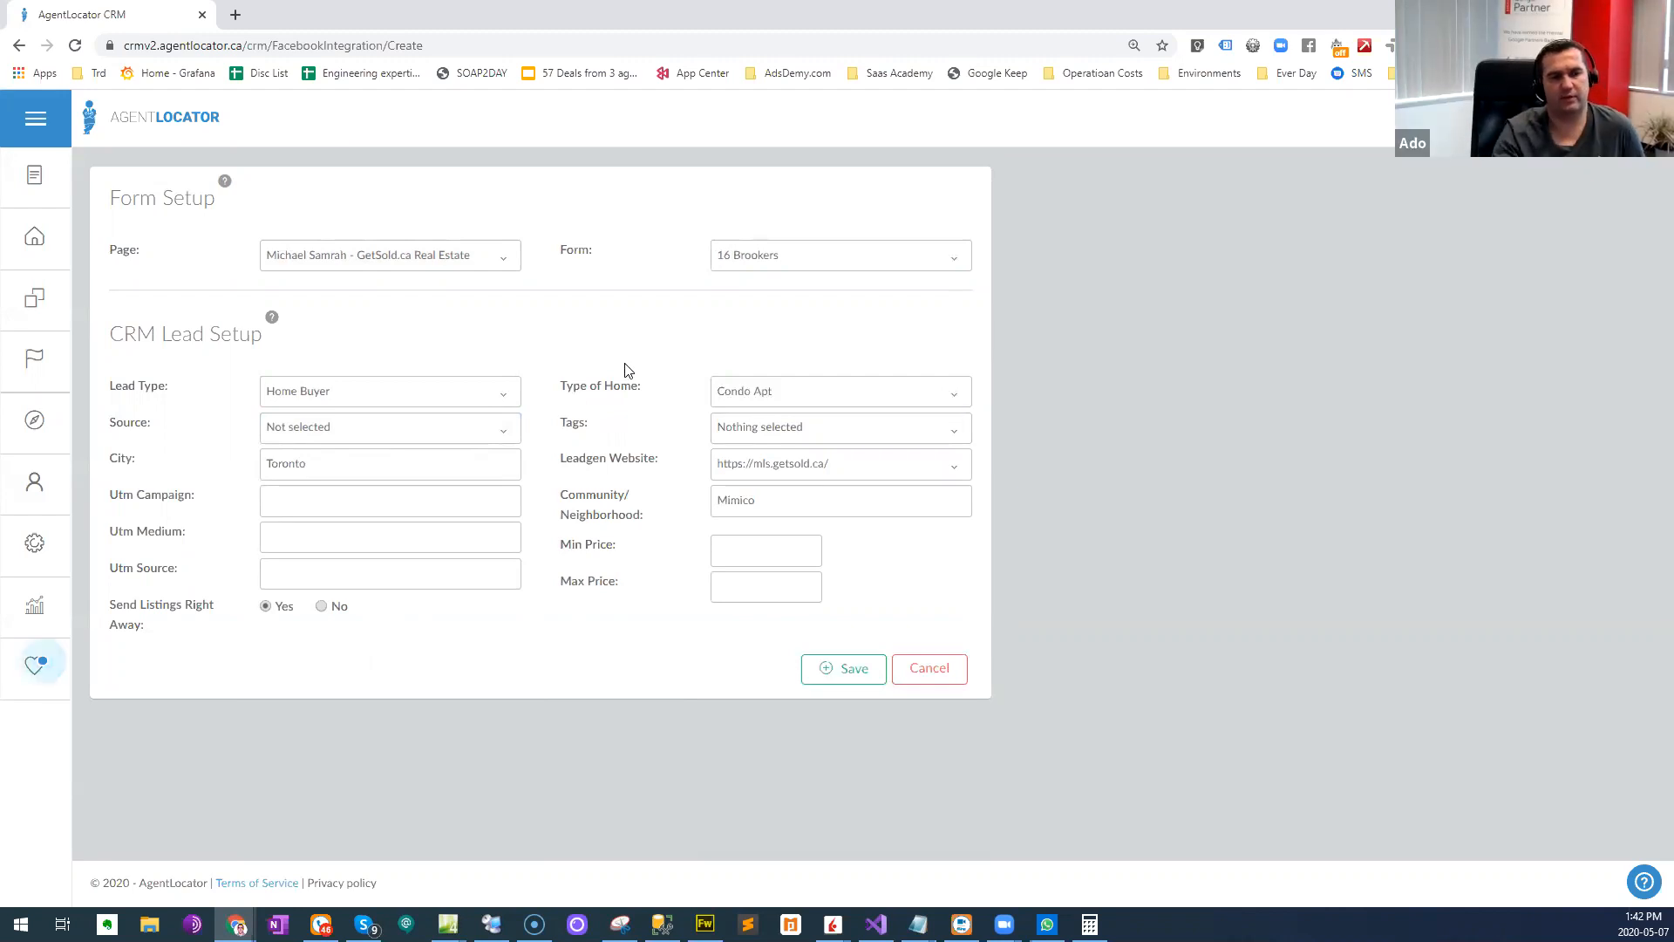
{"action": "left_click", "coordinate": [374, 431]}
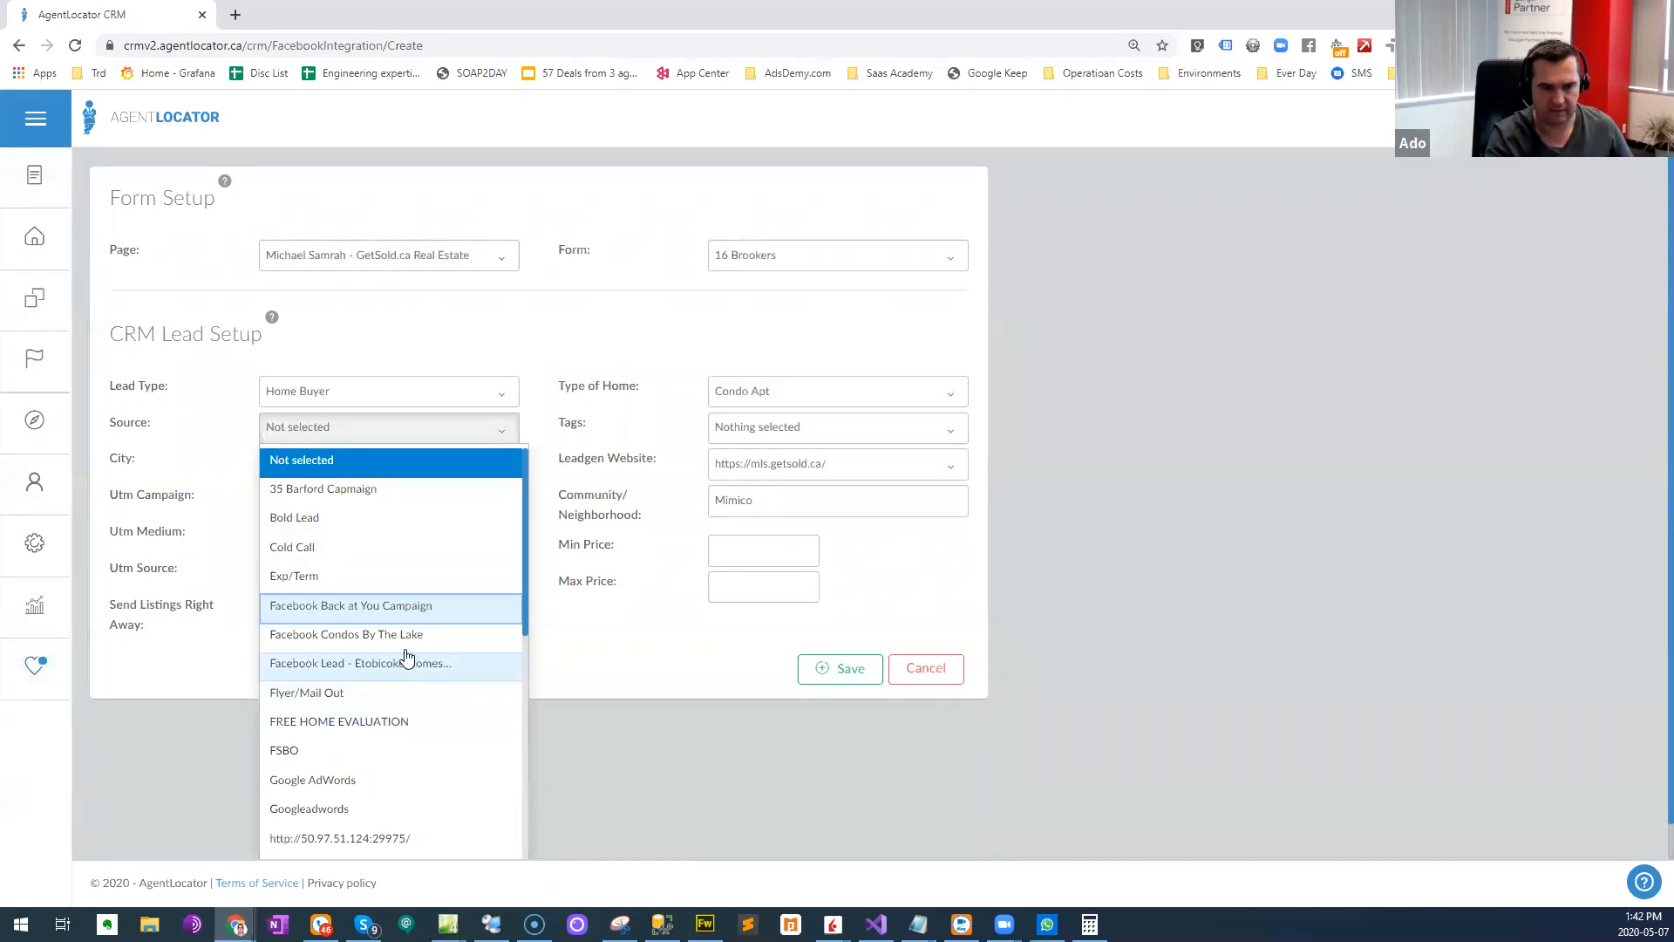
{"action": "scroll", "coordinate": [402, 641], "scroll_direction": "down", "scroll_amount": 3}
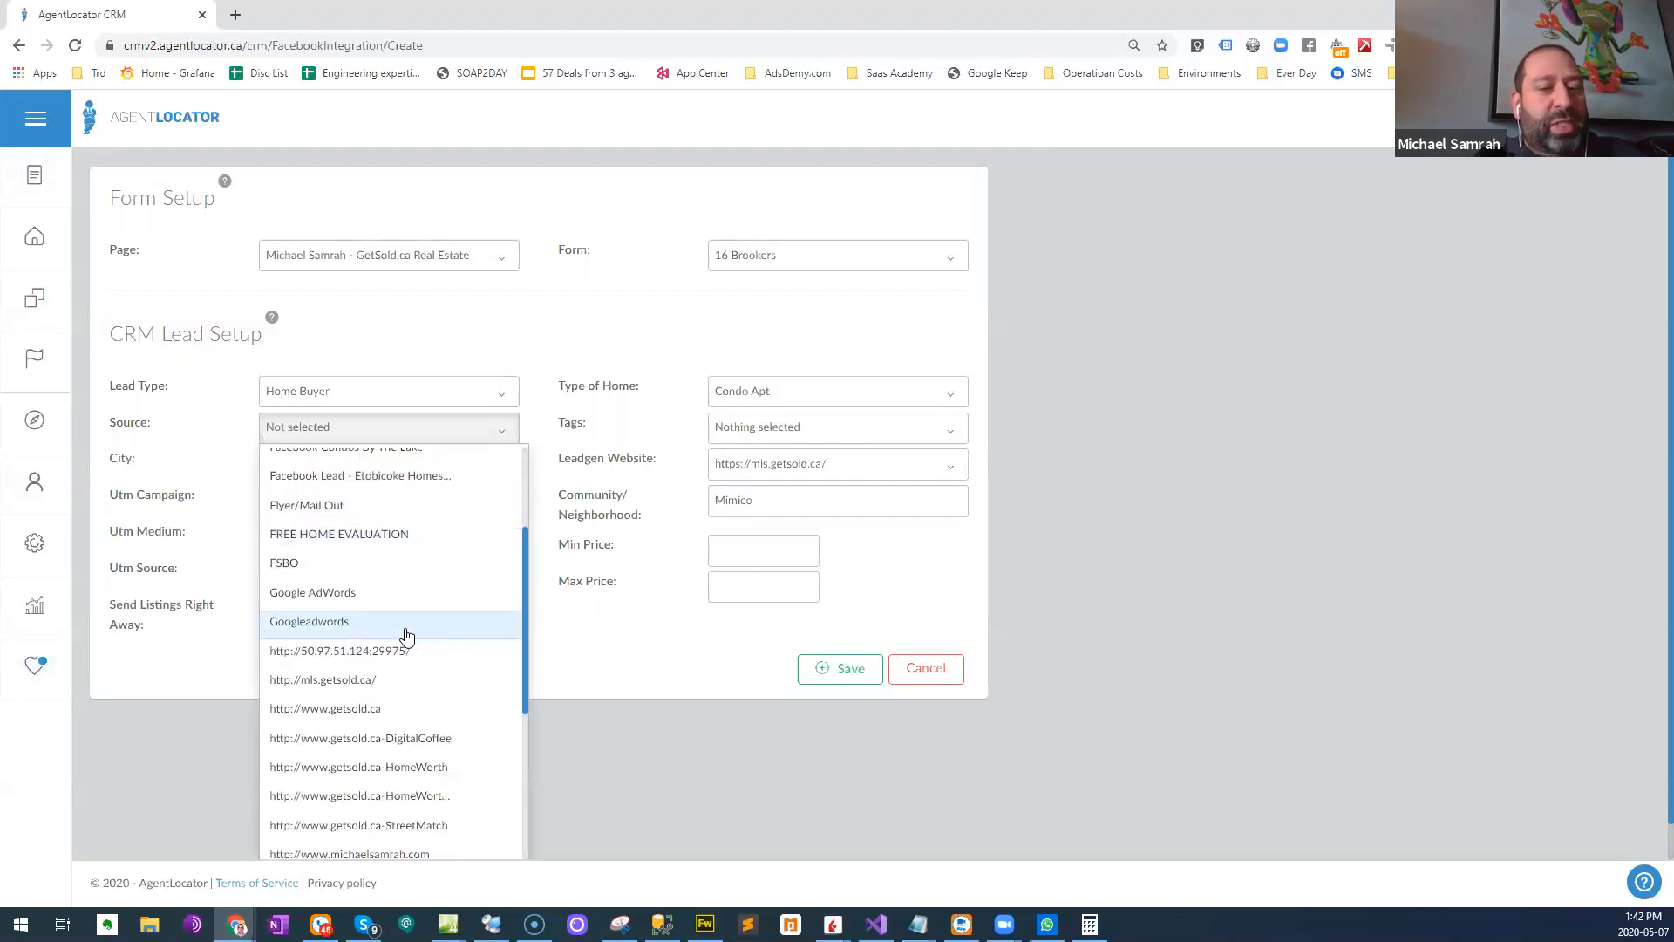
{"action": "scroll", "coordinate": [406, 636], "scroll_direction": "up", "scroll_amount": 3}
{"action": "left_click", "coordinate": [572, 624]}
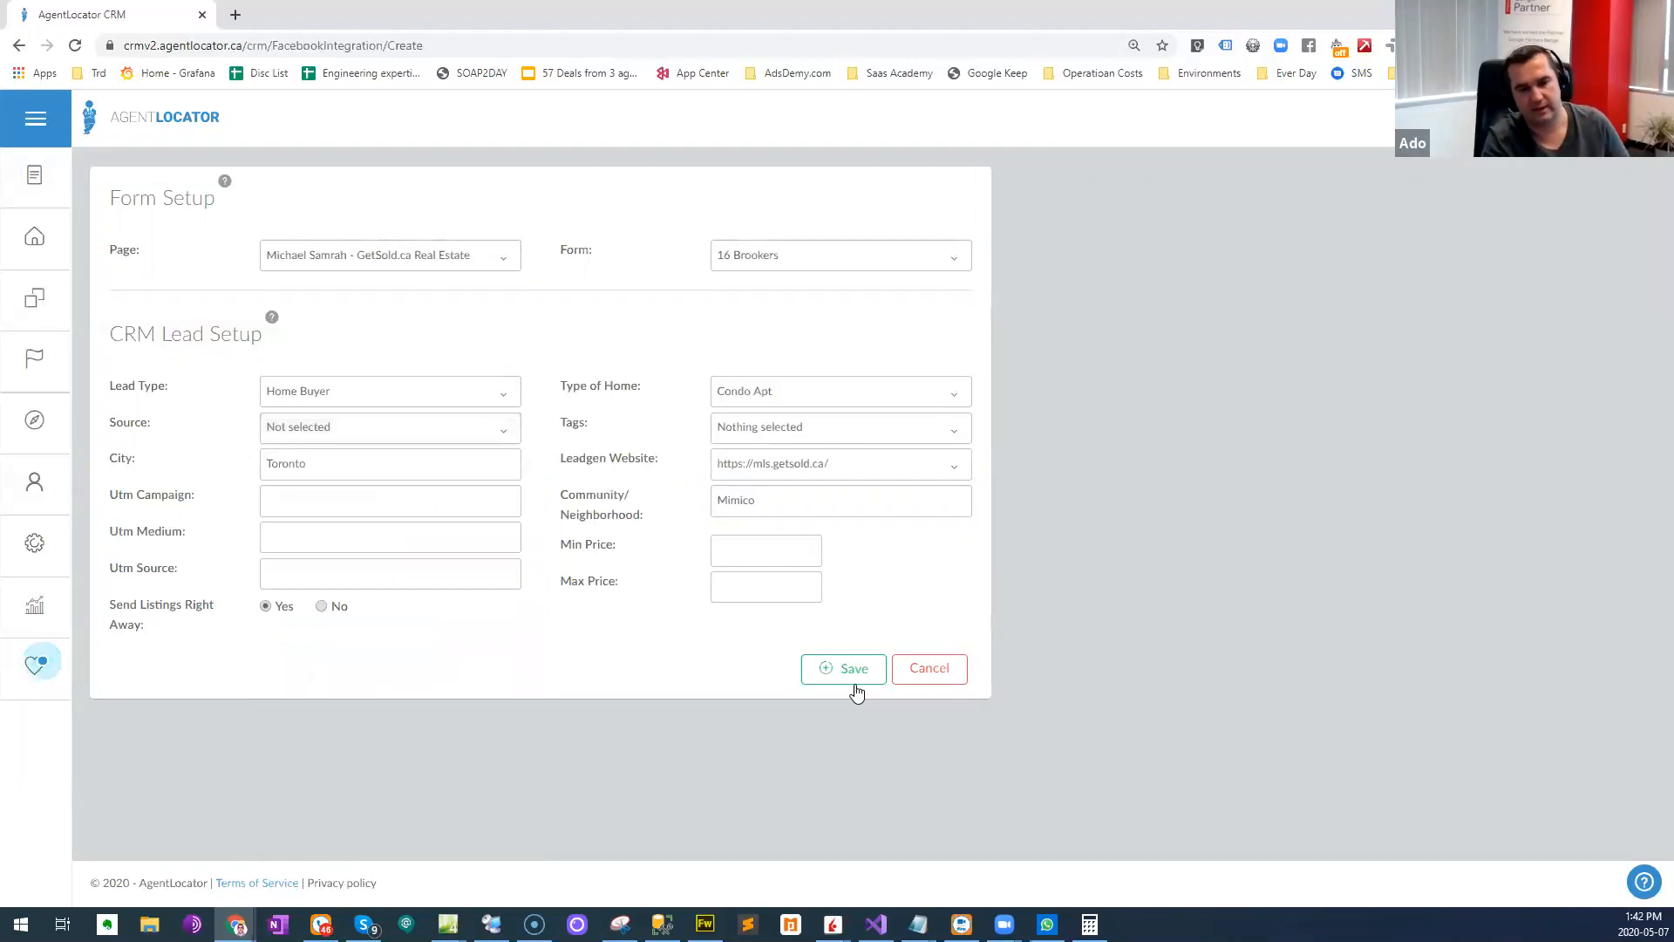
- Set the minimum price to 400000 and the maximum price to 1000000, and save the integration
{"action": "left_click", "coordinate": [749, 550]}
{"action": "left_click", "coordinate": [757, 585]}
{"action": "left_click", "coordinate": [748, 549]}
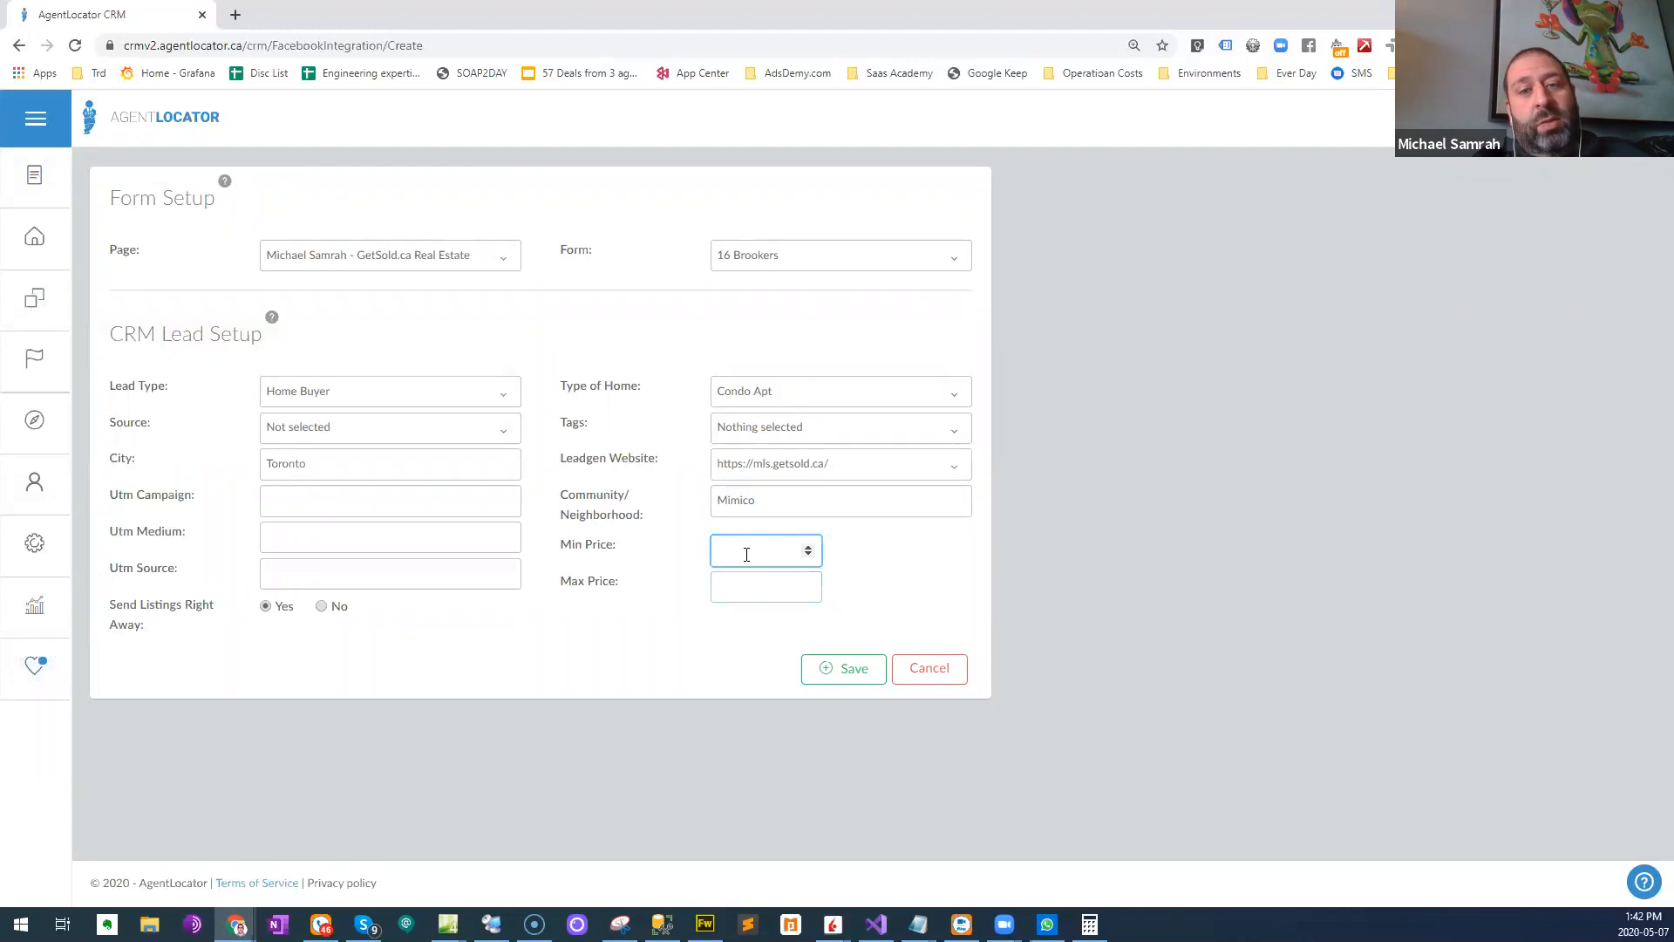
{"action": "left_click", "coordinate": [750, 591]}
{"action": "left_click", "coordinate": [746, 551]}
{"action": "type", "text": "4000"}
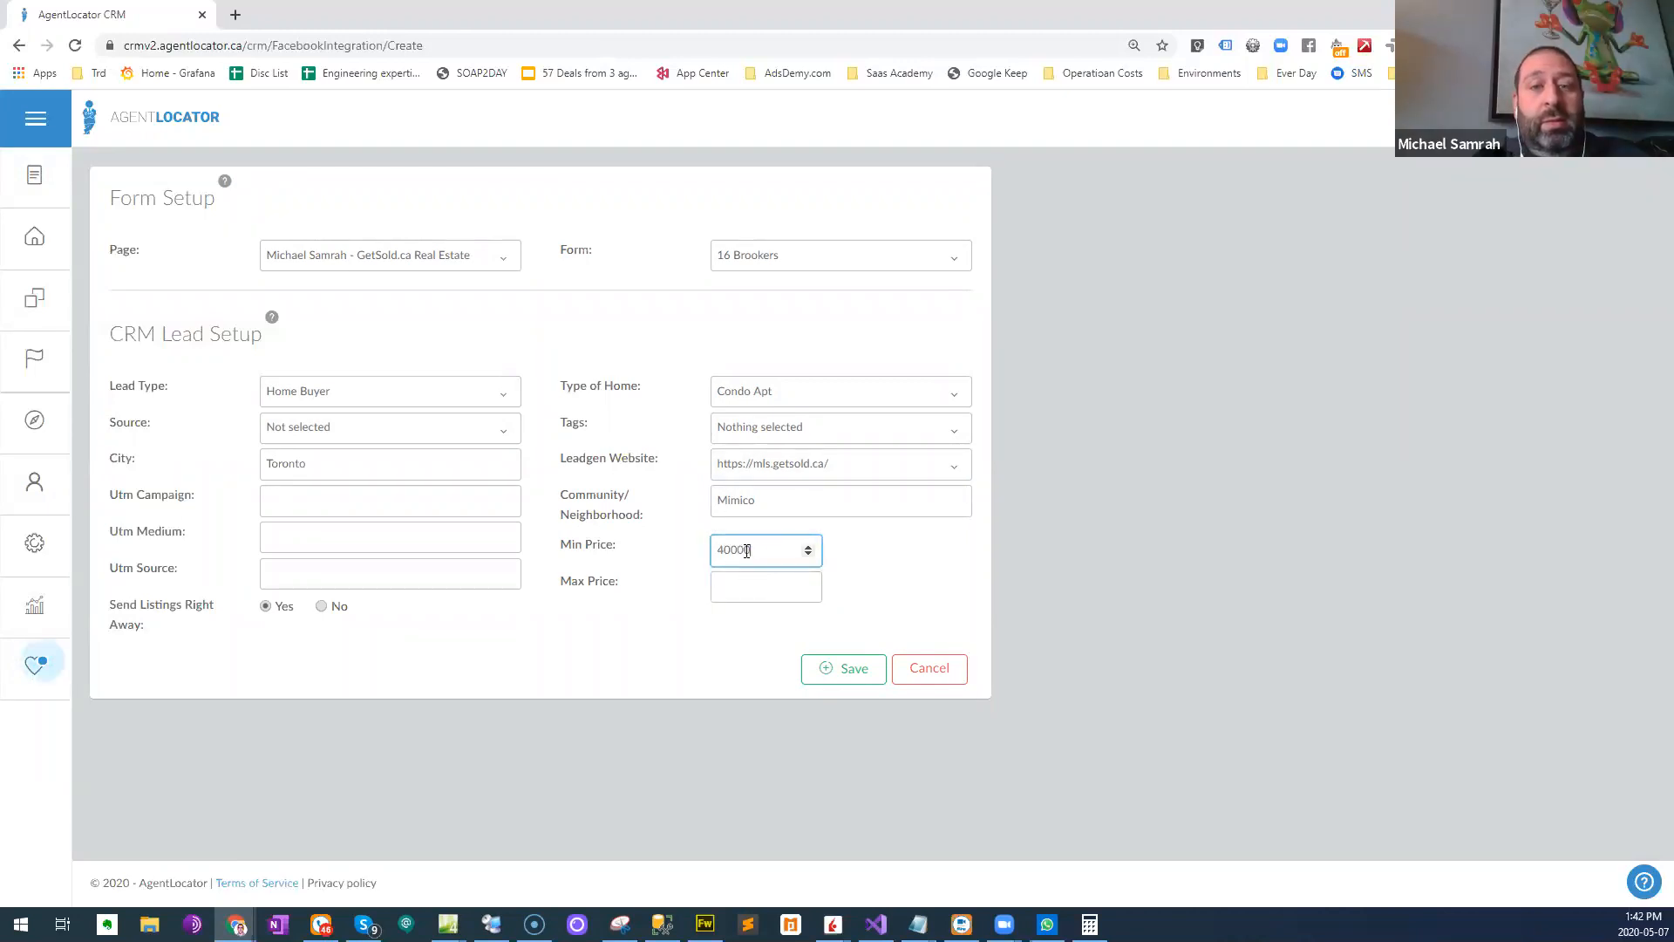
{"action": "type", "text": "00"}
{"action": "key", "text": "Tab"}
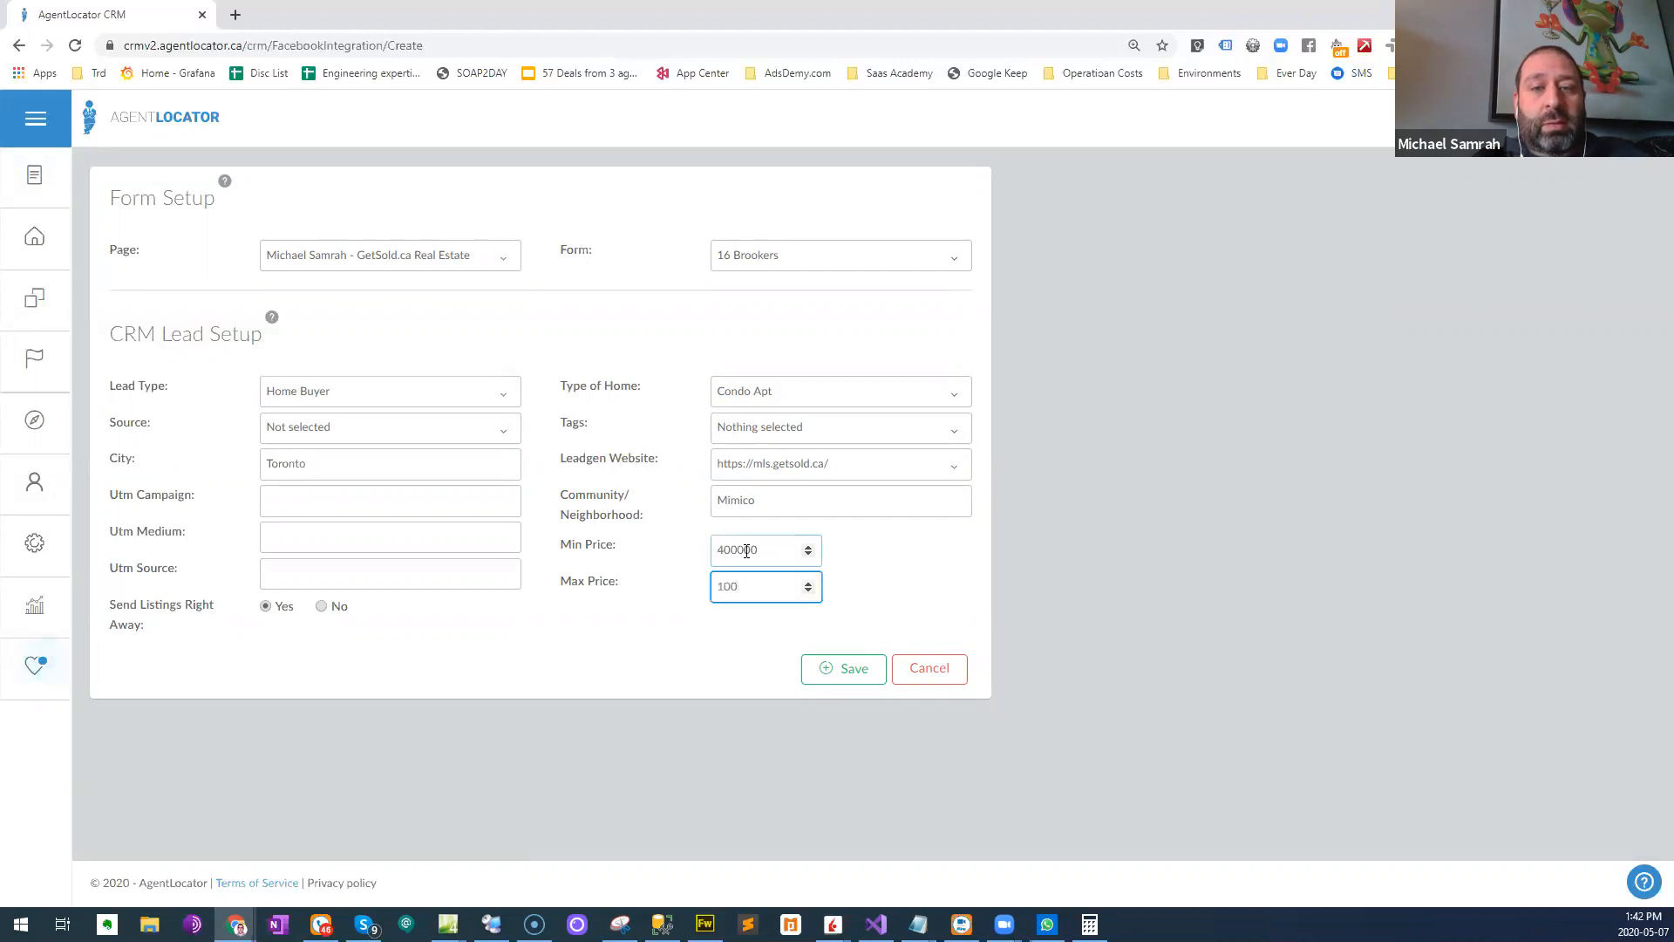
{"action": "type", "text": "1000000"}
{"action": "key", "text": "Tab"}
{"action": "left_click", "coordinate": [843, 668]}
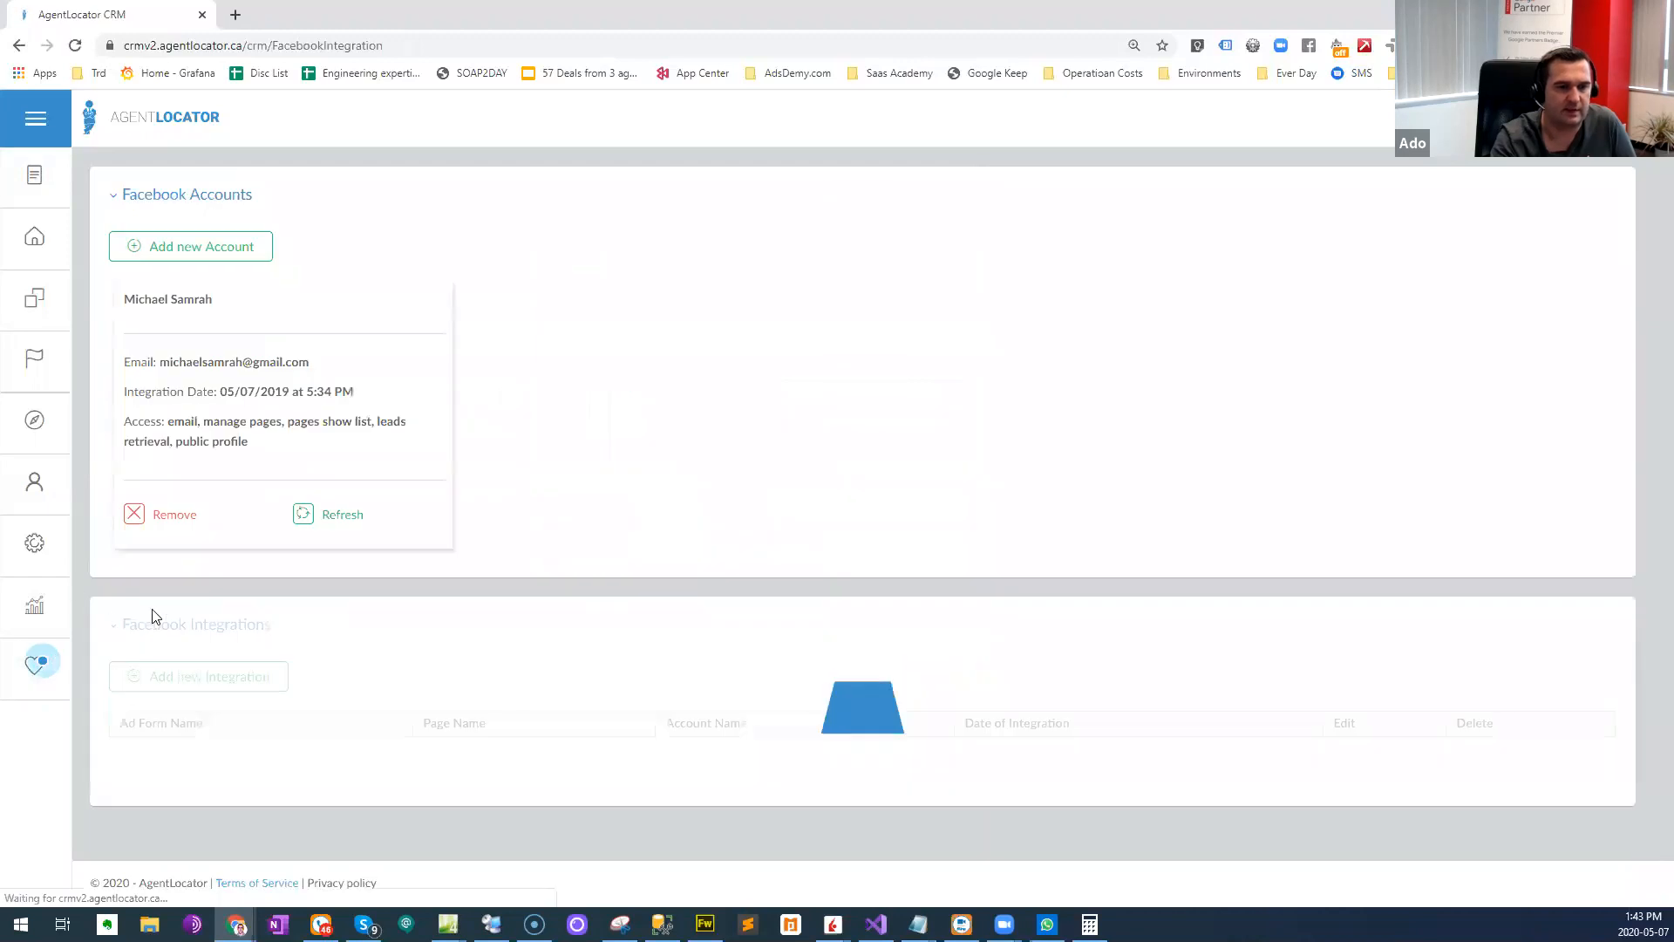
- Create a new lead source named "13 Brookers FB" in the CRM's Sources settings
{"action": "left_click", "coordinate": [37, 544]}
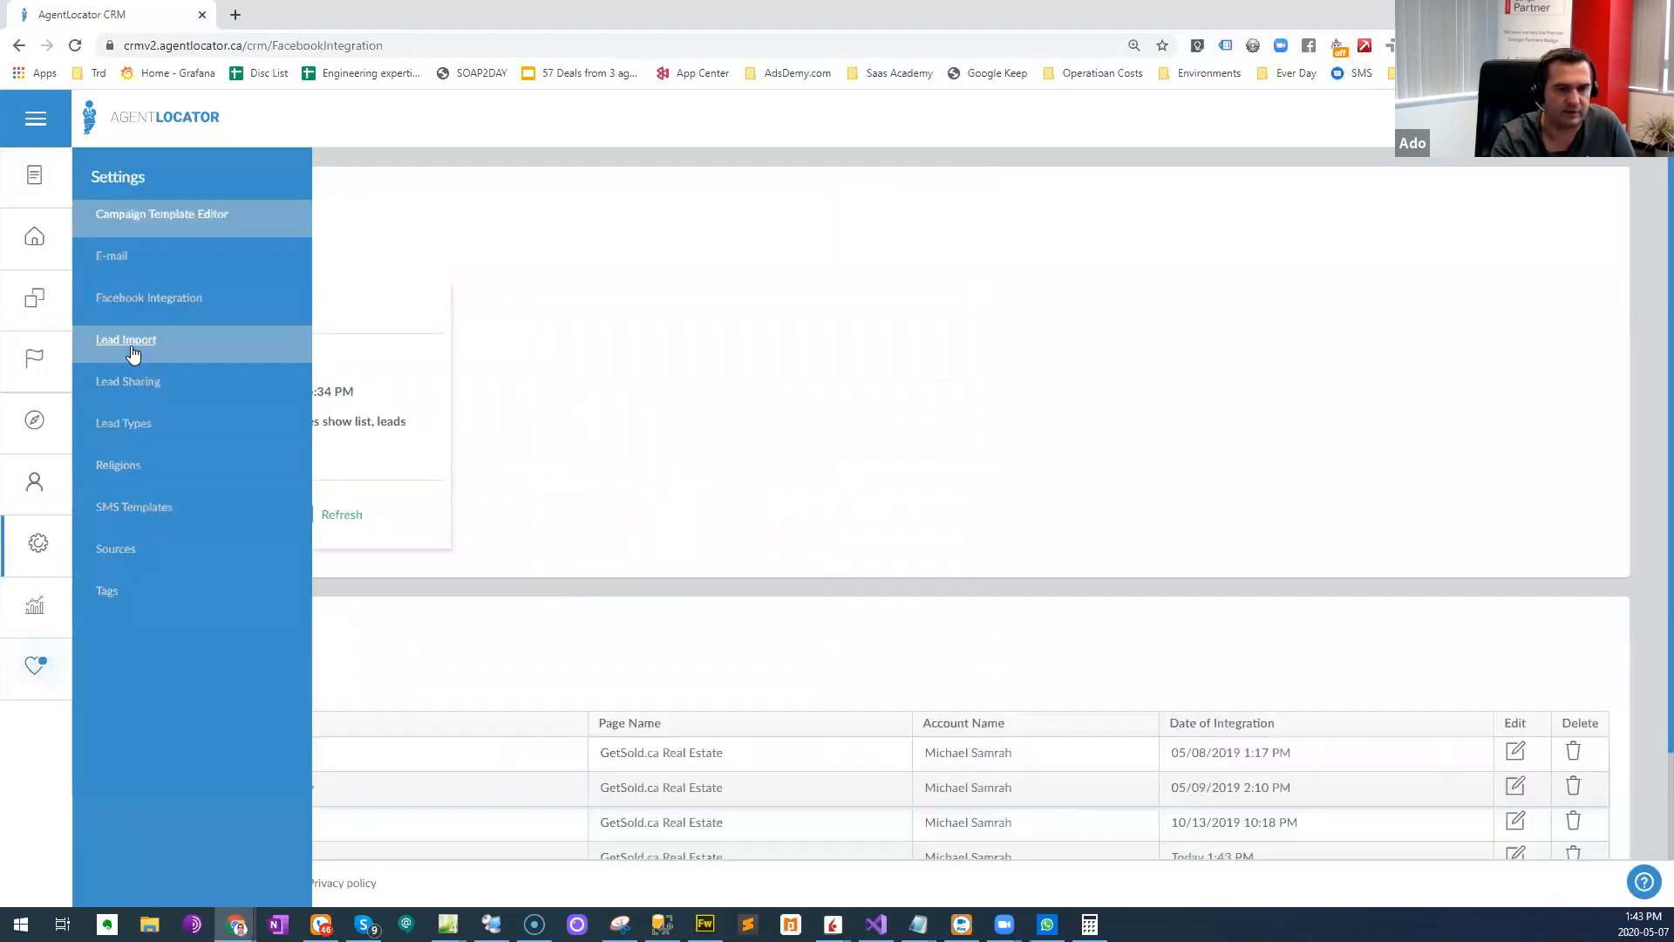
{"action": "left_click", "coordinate": [122, 550]}
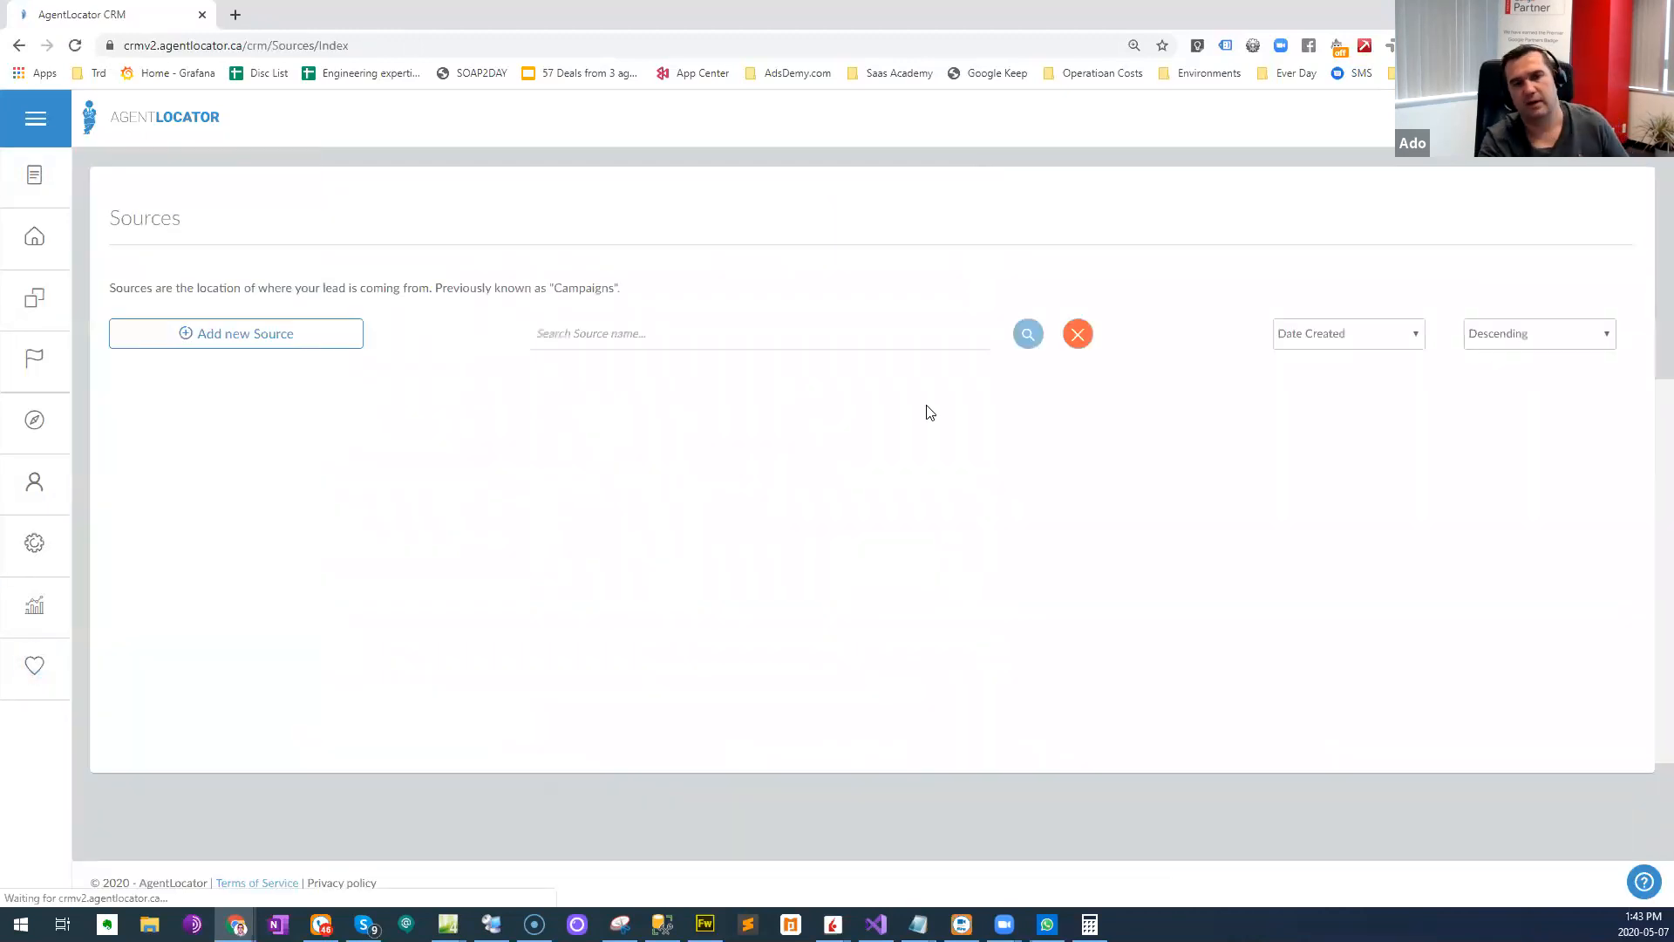
{"action": "left_click", "coordinate": [211, 338]}
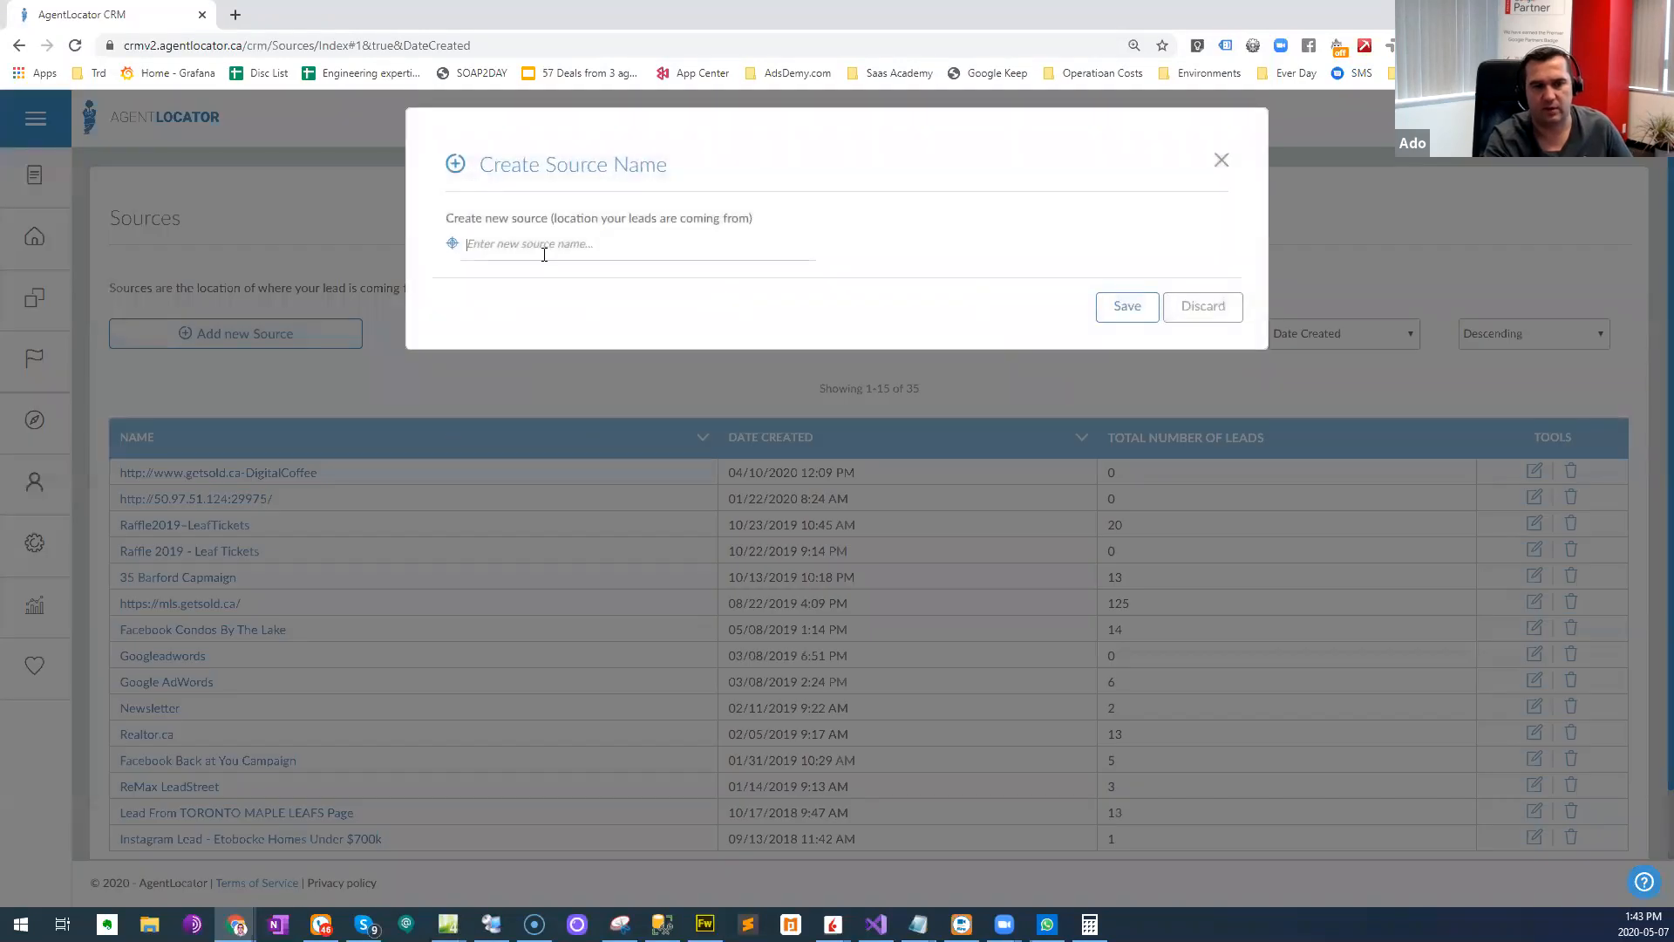
{"action": "type", "text": "13 Brookers FB"}
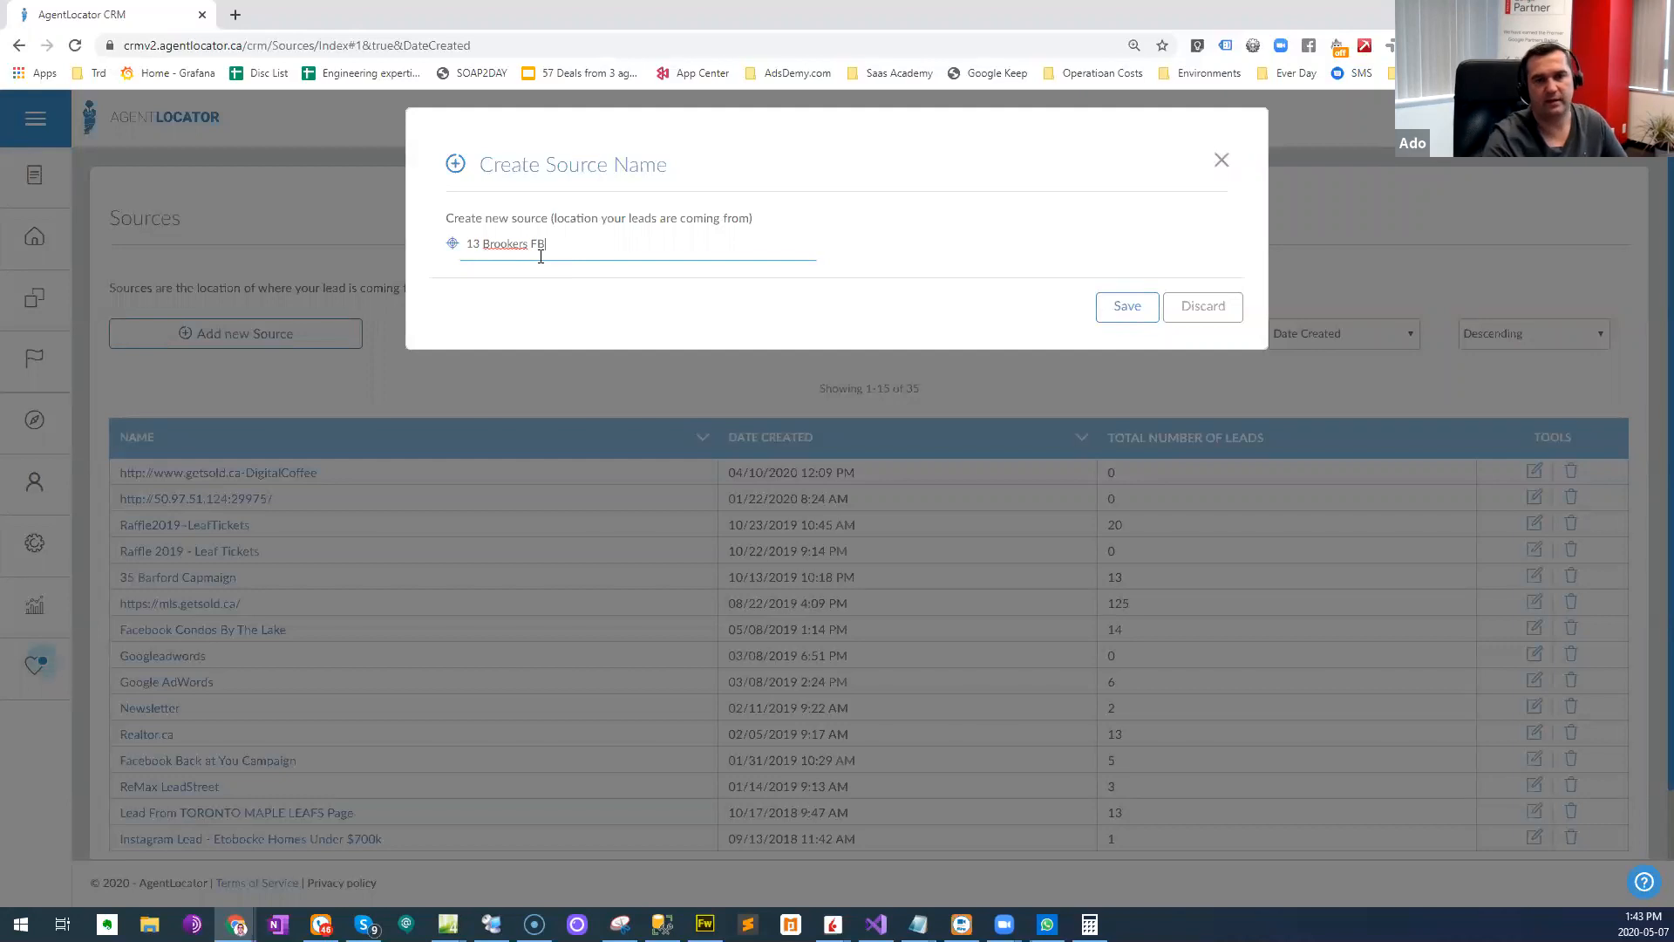
{"action": "left_click", "coordinate": [1107, 310]}
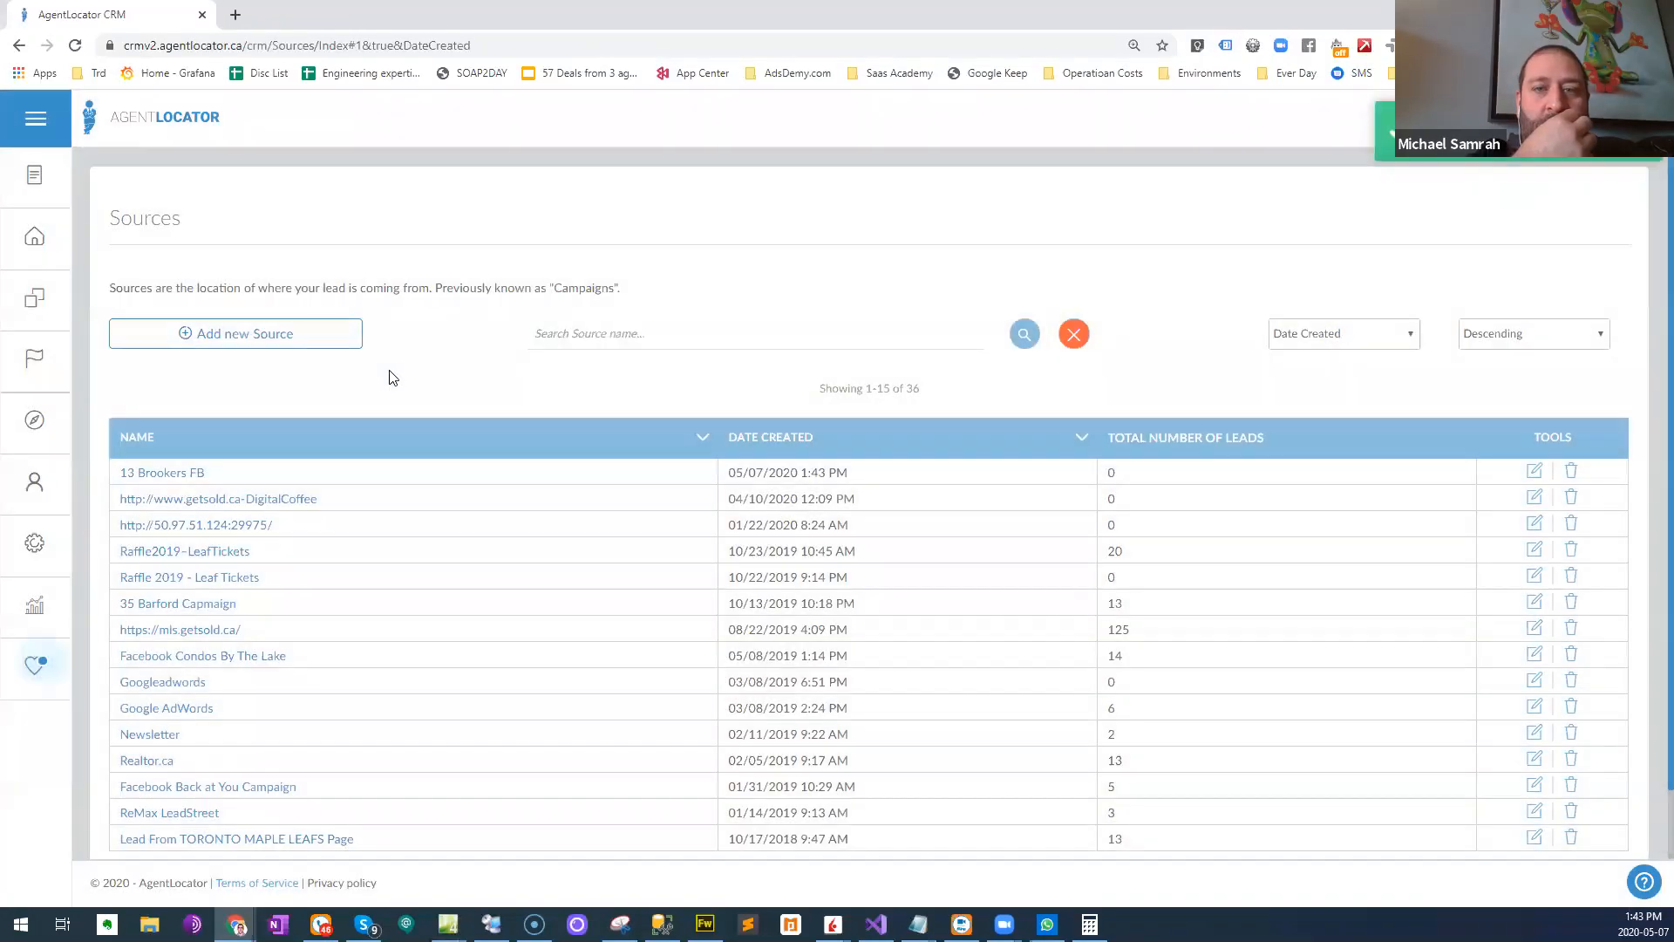
{"action": "left_click", "coordinate": [50, 548]}
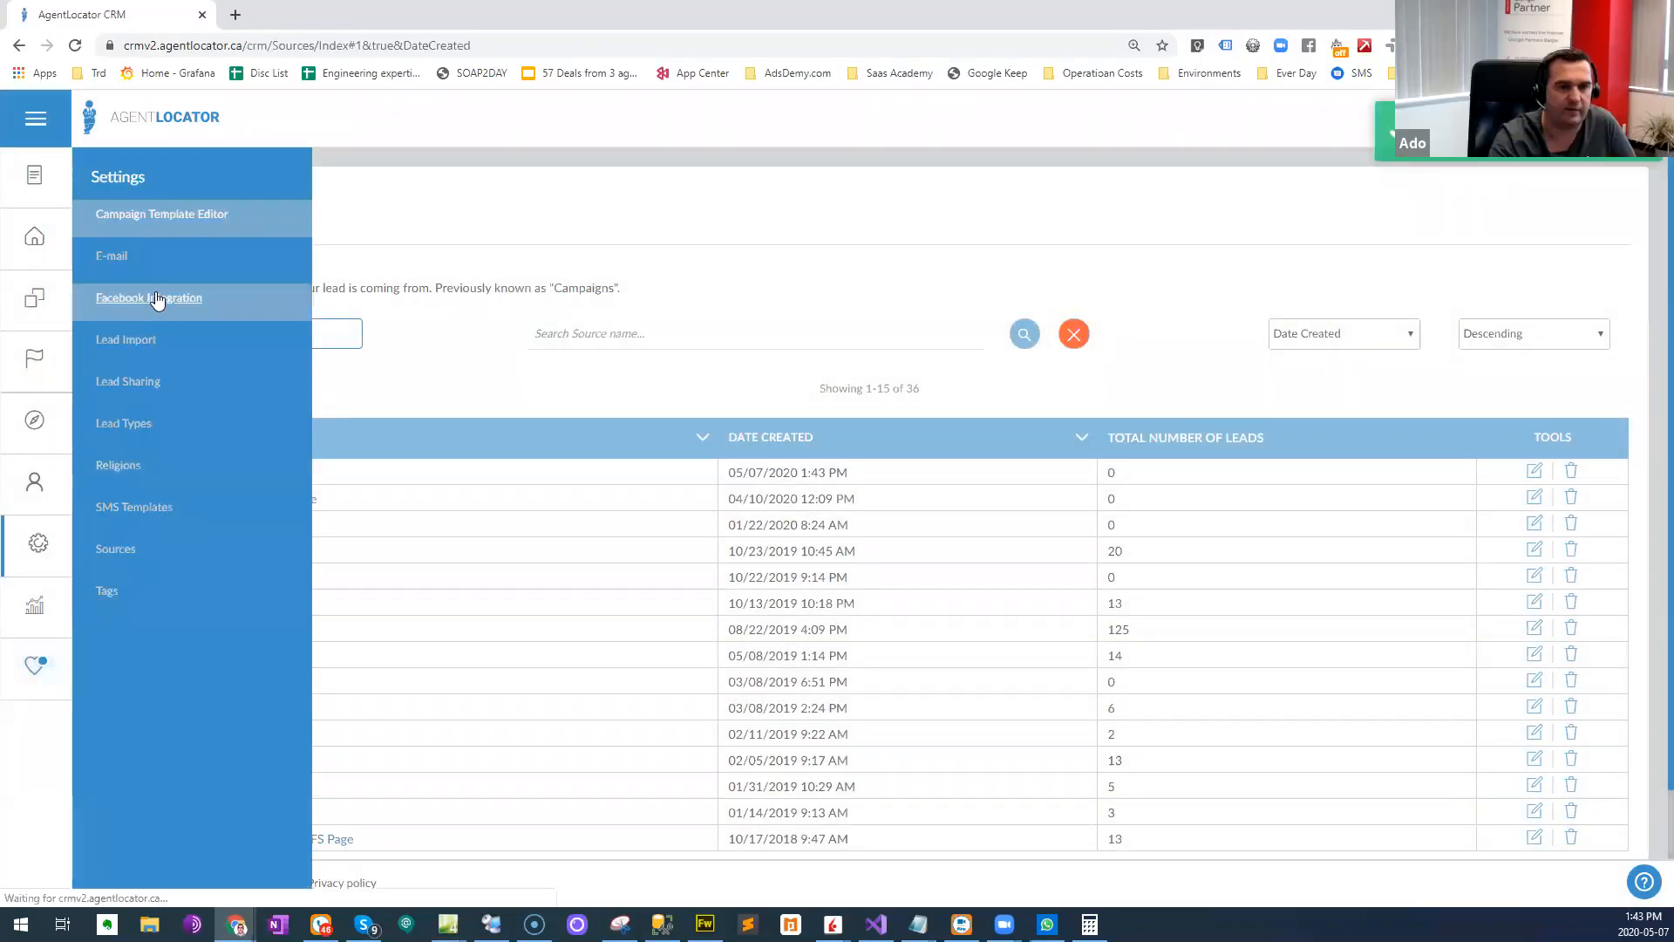
{"action": "left_click", "coordinate": [115, 297]}
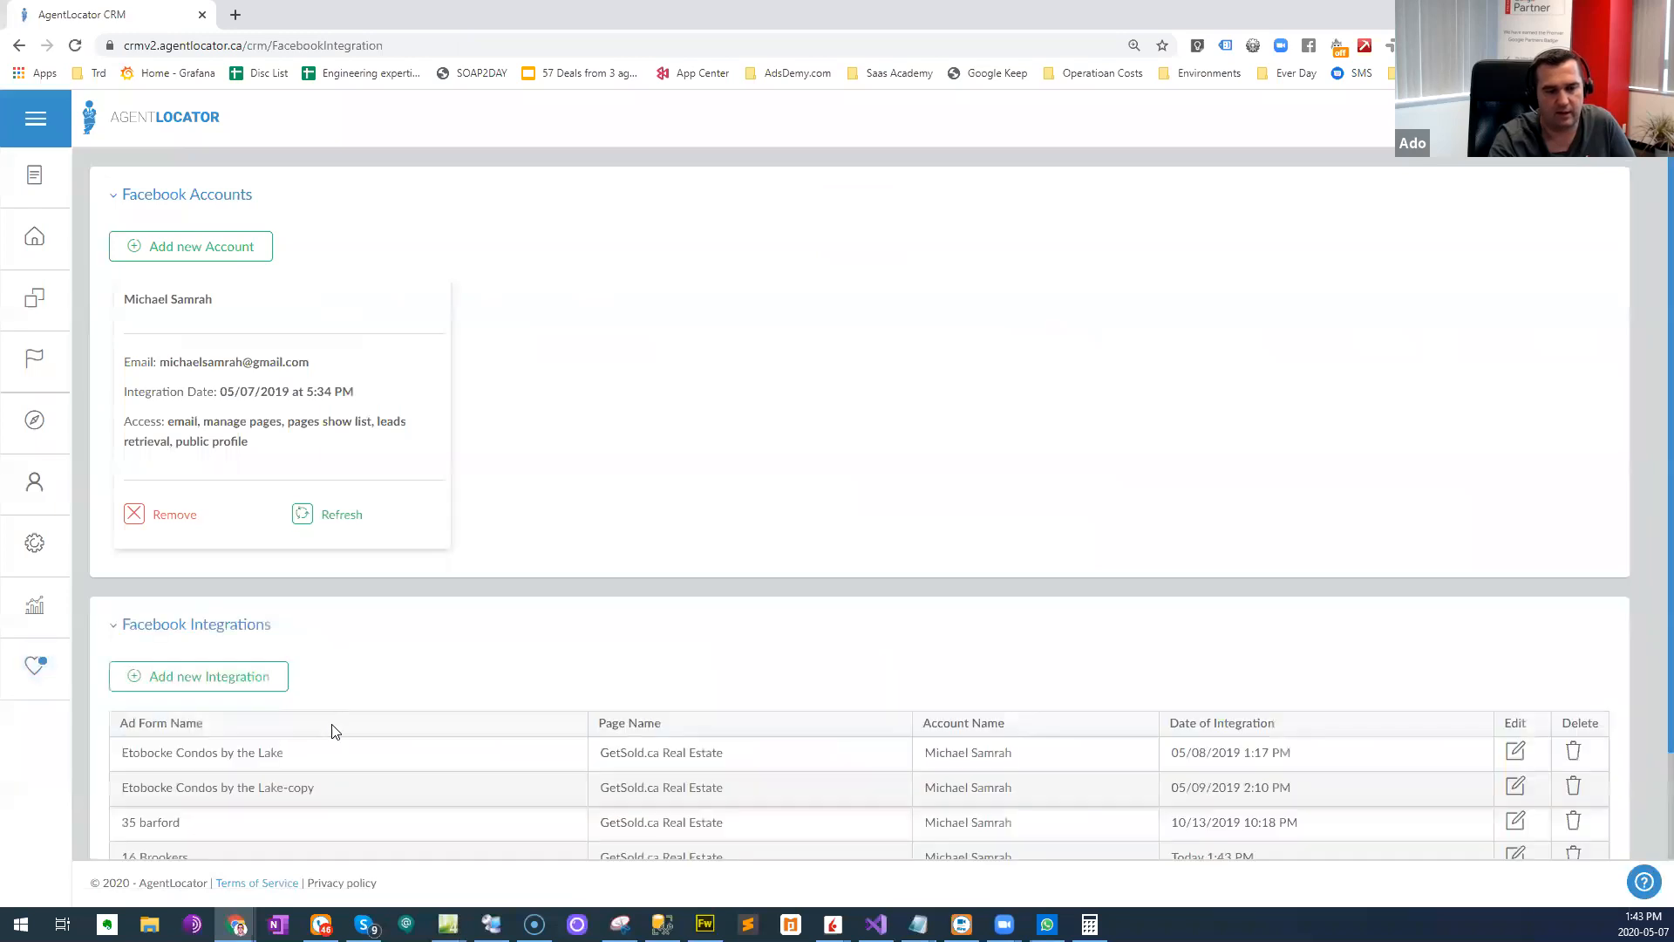
{"action": "scroll", "coordinate": [287, 741], "scroll_direction": "down", "scroll_amount": 2}
{"action": "left_click", "coordinate": [1517, 735]}
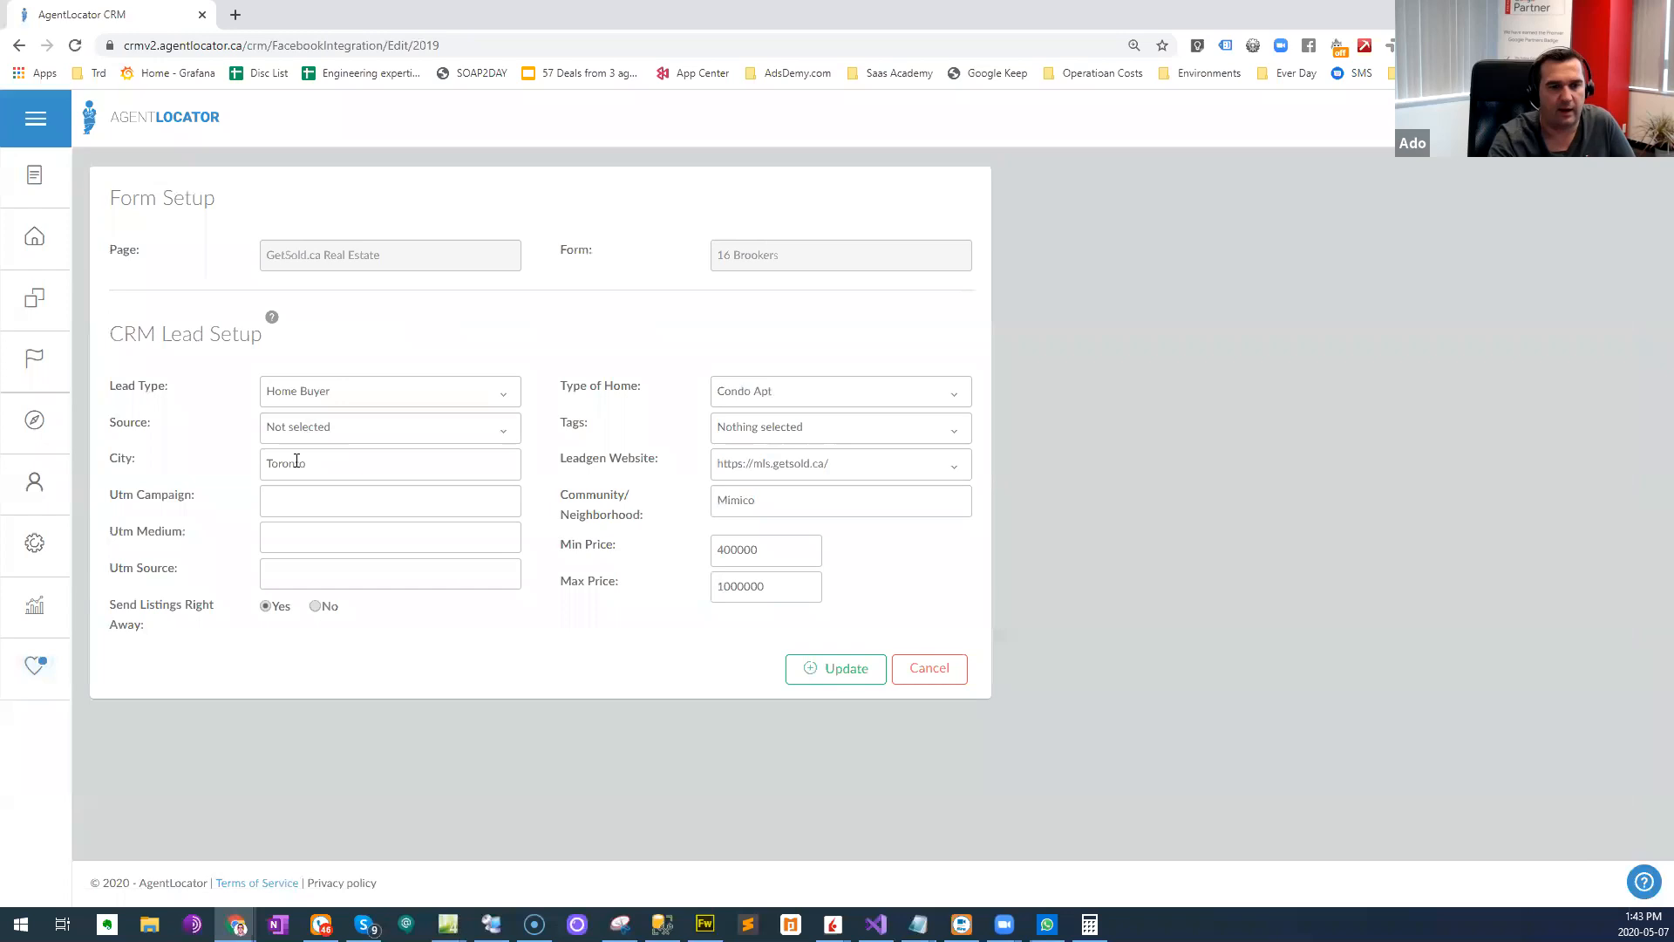
{"action": "left_click", "coordinate": [340, 429]}
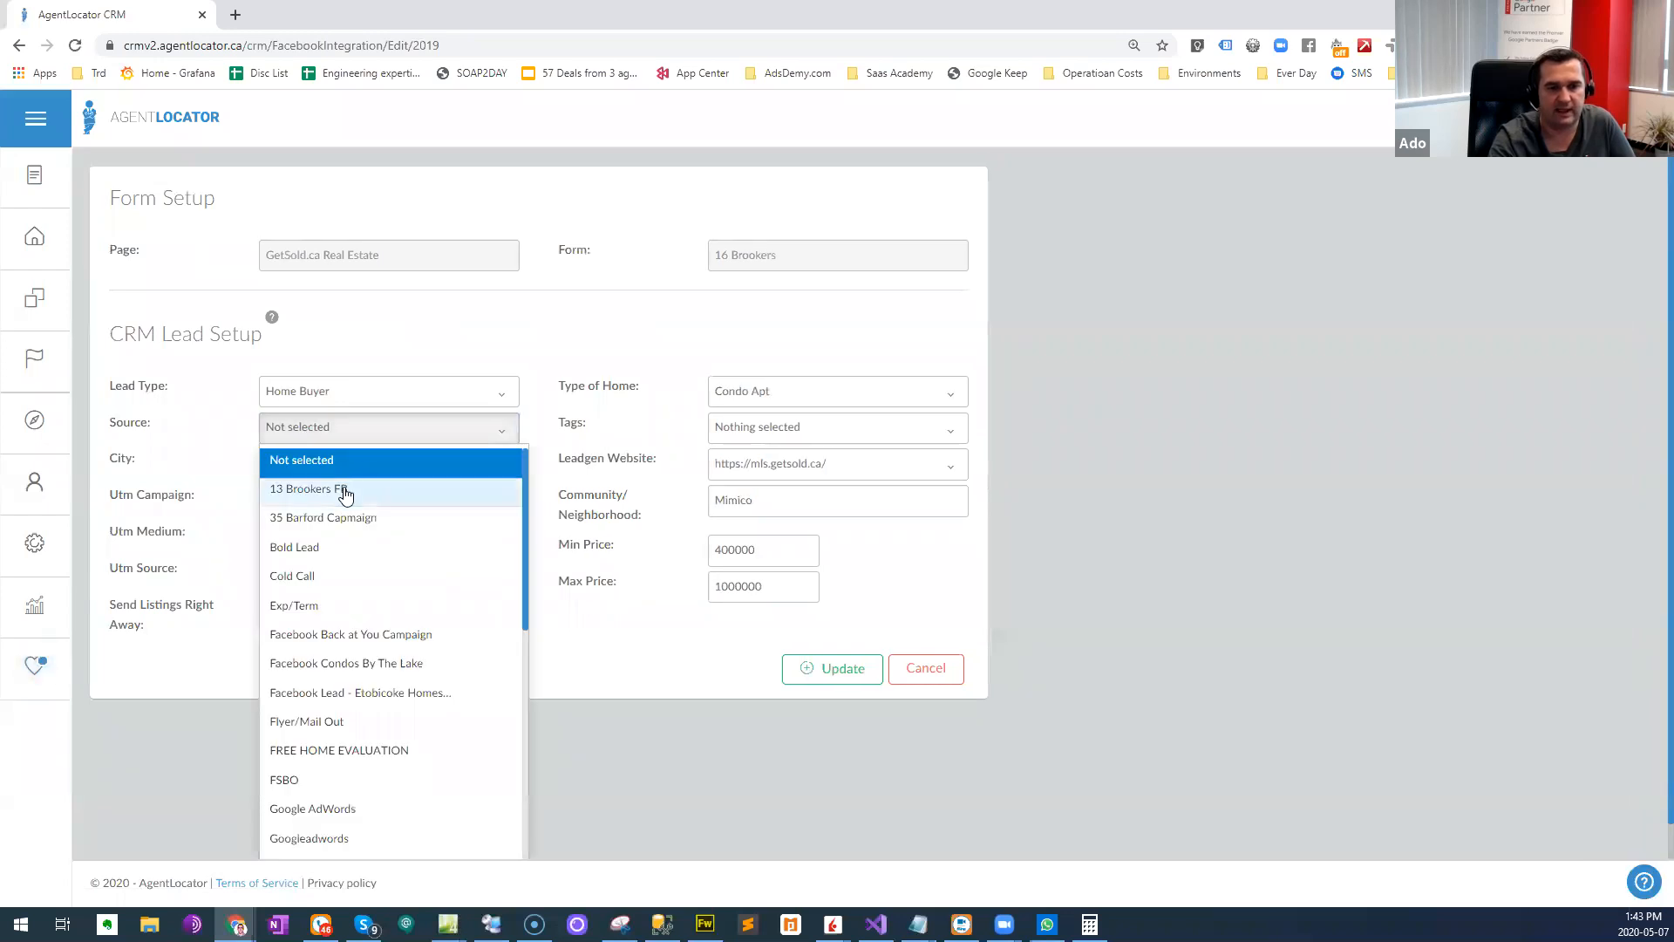
{"action": "left_click", "coordinate": [344, 493]}
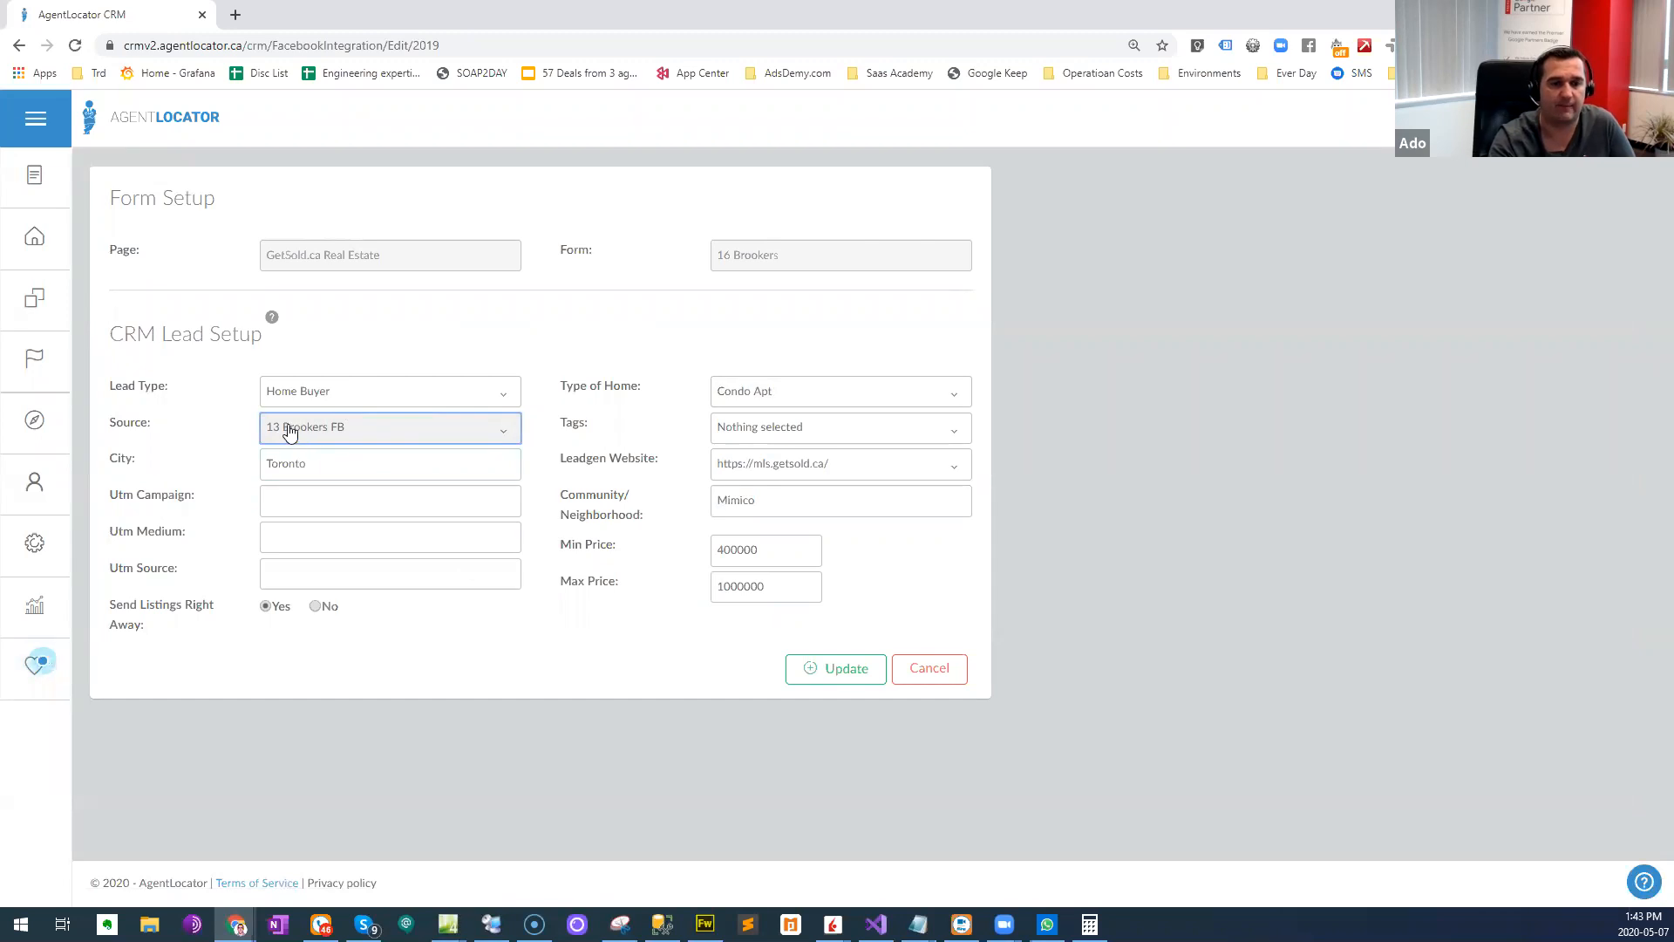
{"action": "left_click", "coordinate": [842, 668]}
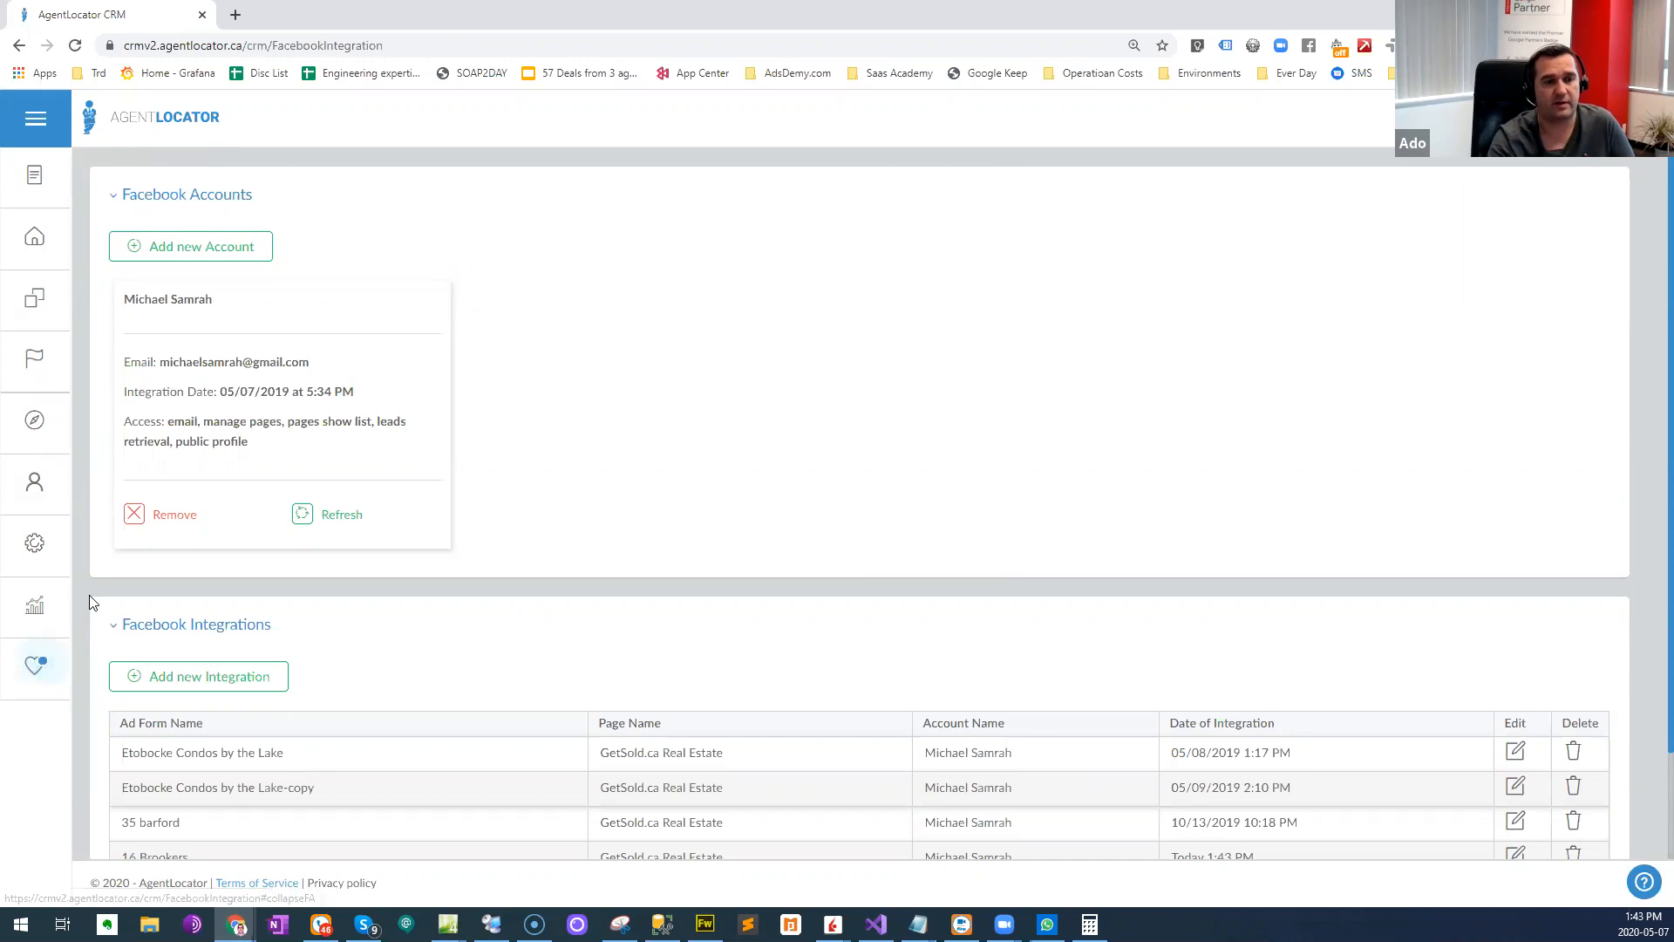
- Start a new campaign workflow from the CRM's campaign templates overview
{"action": "left_click", "coordinate": [37, 542]}
{"action": "left_click", "coordinate": [195, 237]}
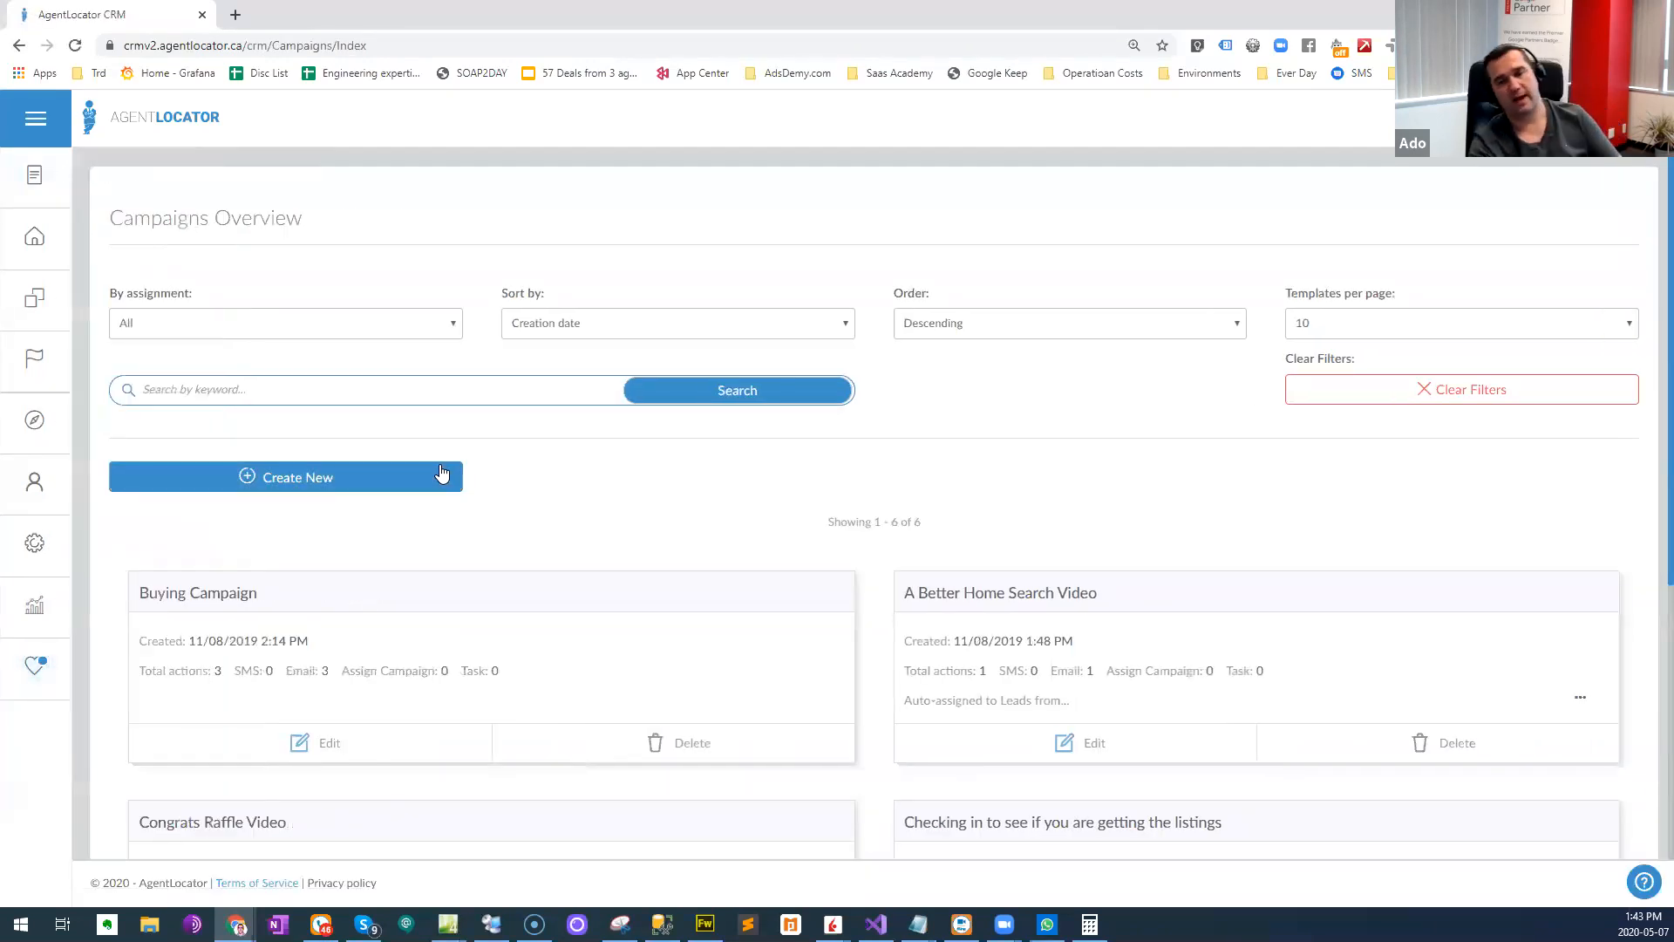
{"action": "left_click", "coordinate": [268, 478]}
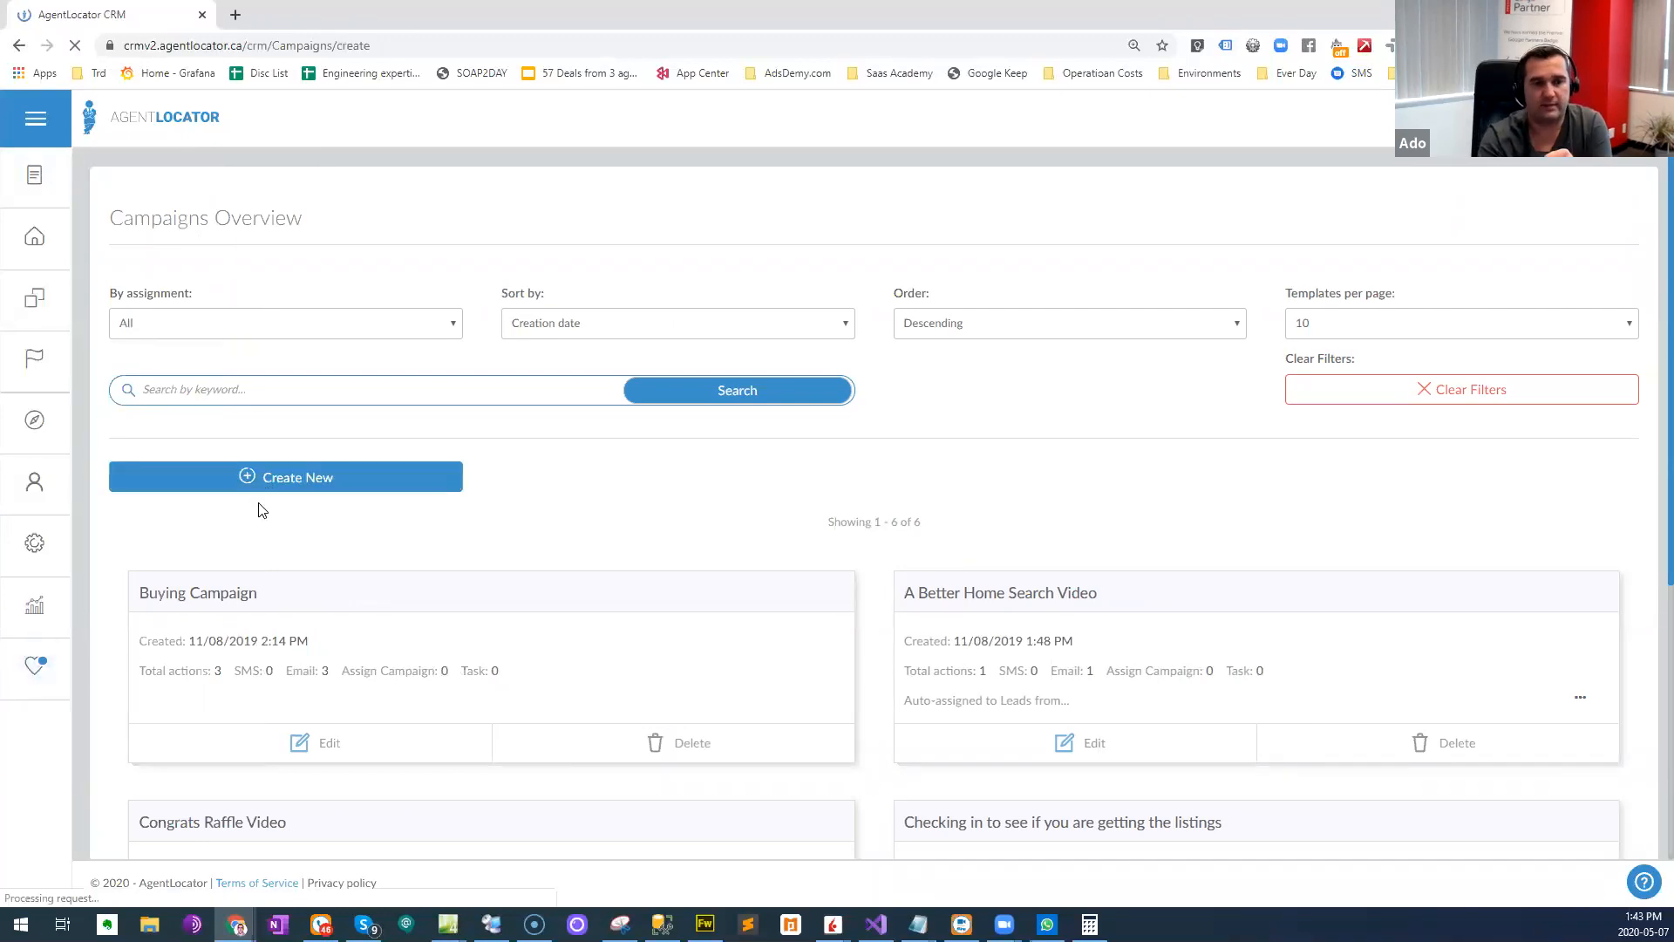
{"action": "left_click", "coordinate": [48, 566]}
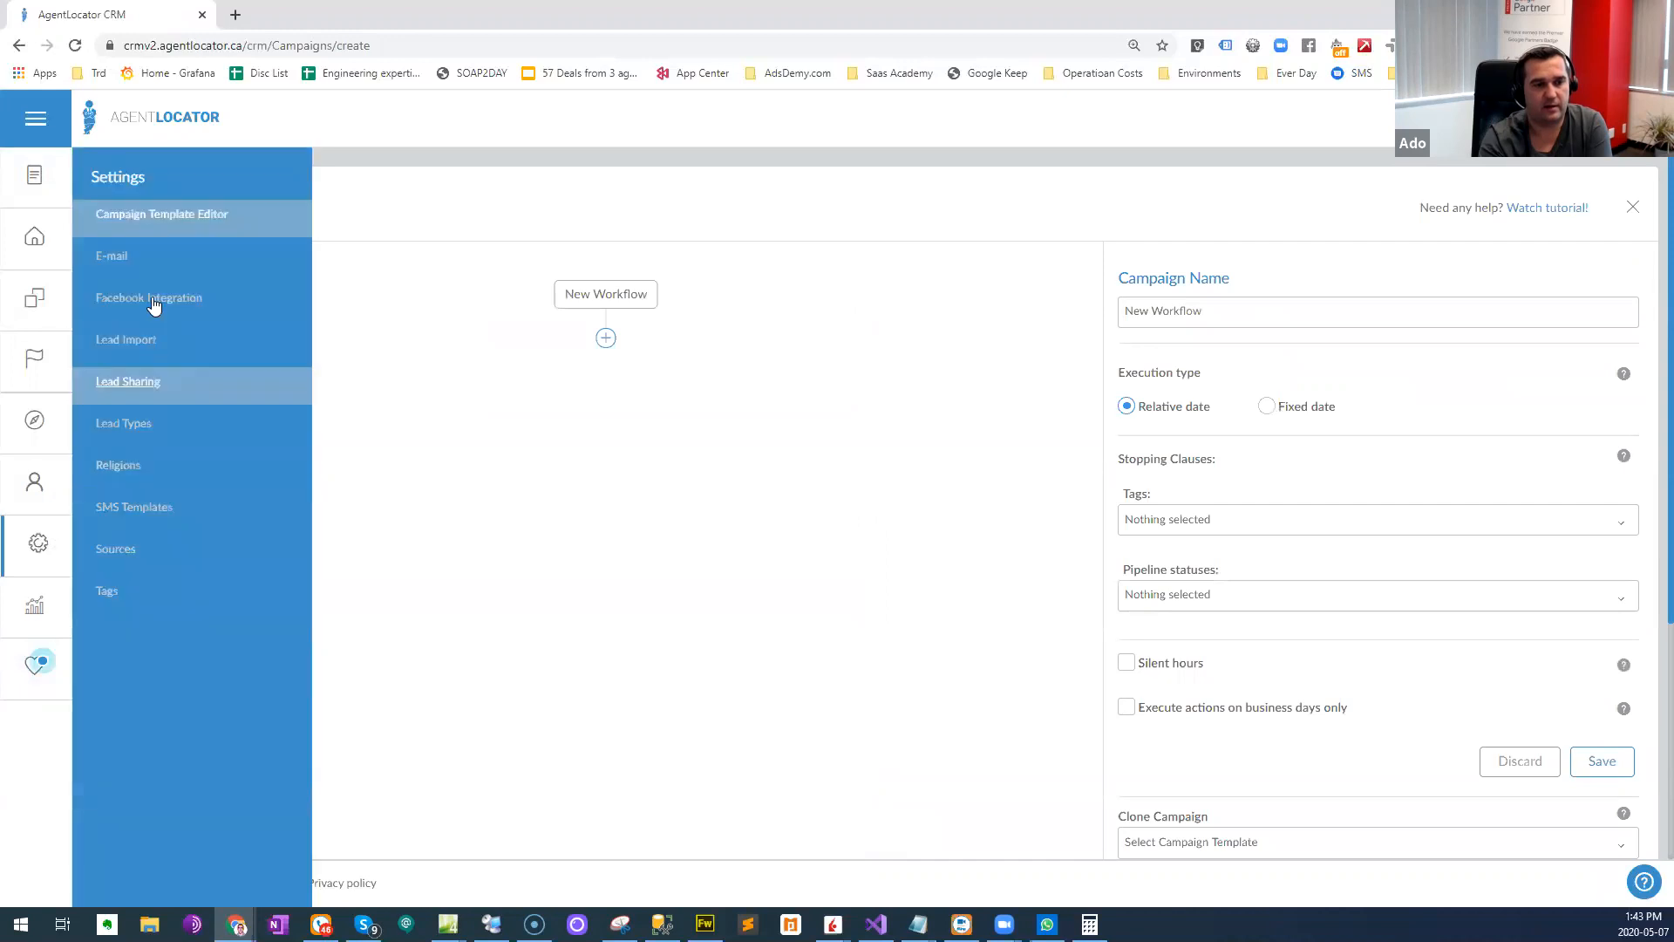
{"action": "left_click", "coordinate": [247, 218]}
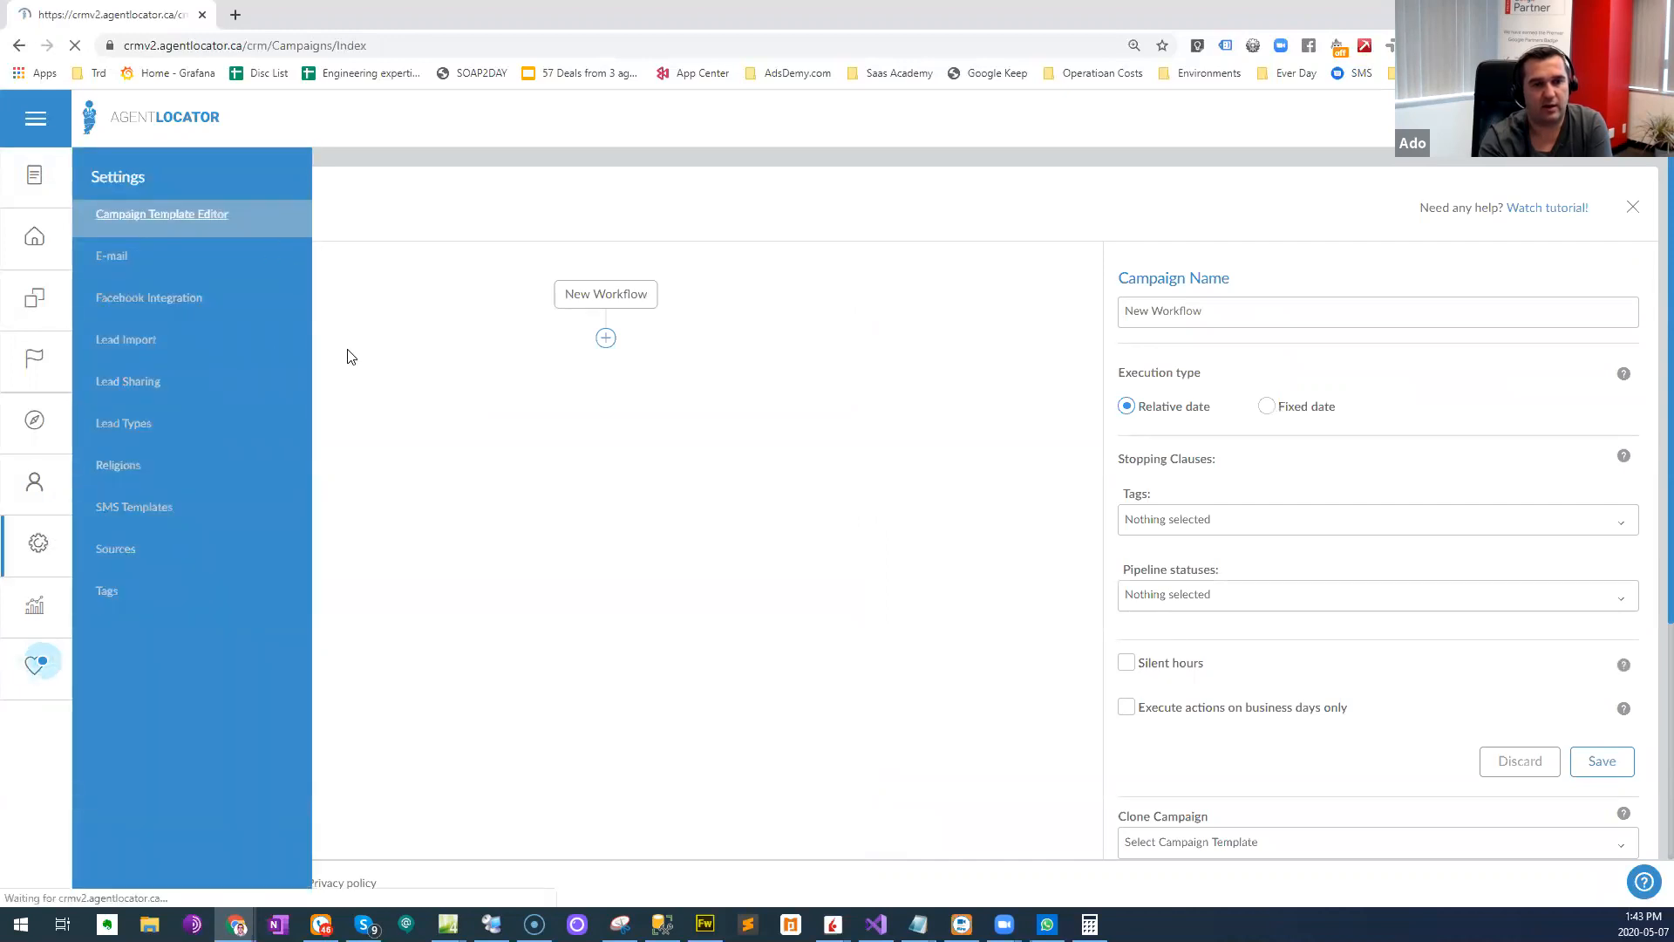
{"action": "left_click", "coordinate": [288, 482]}
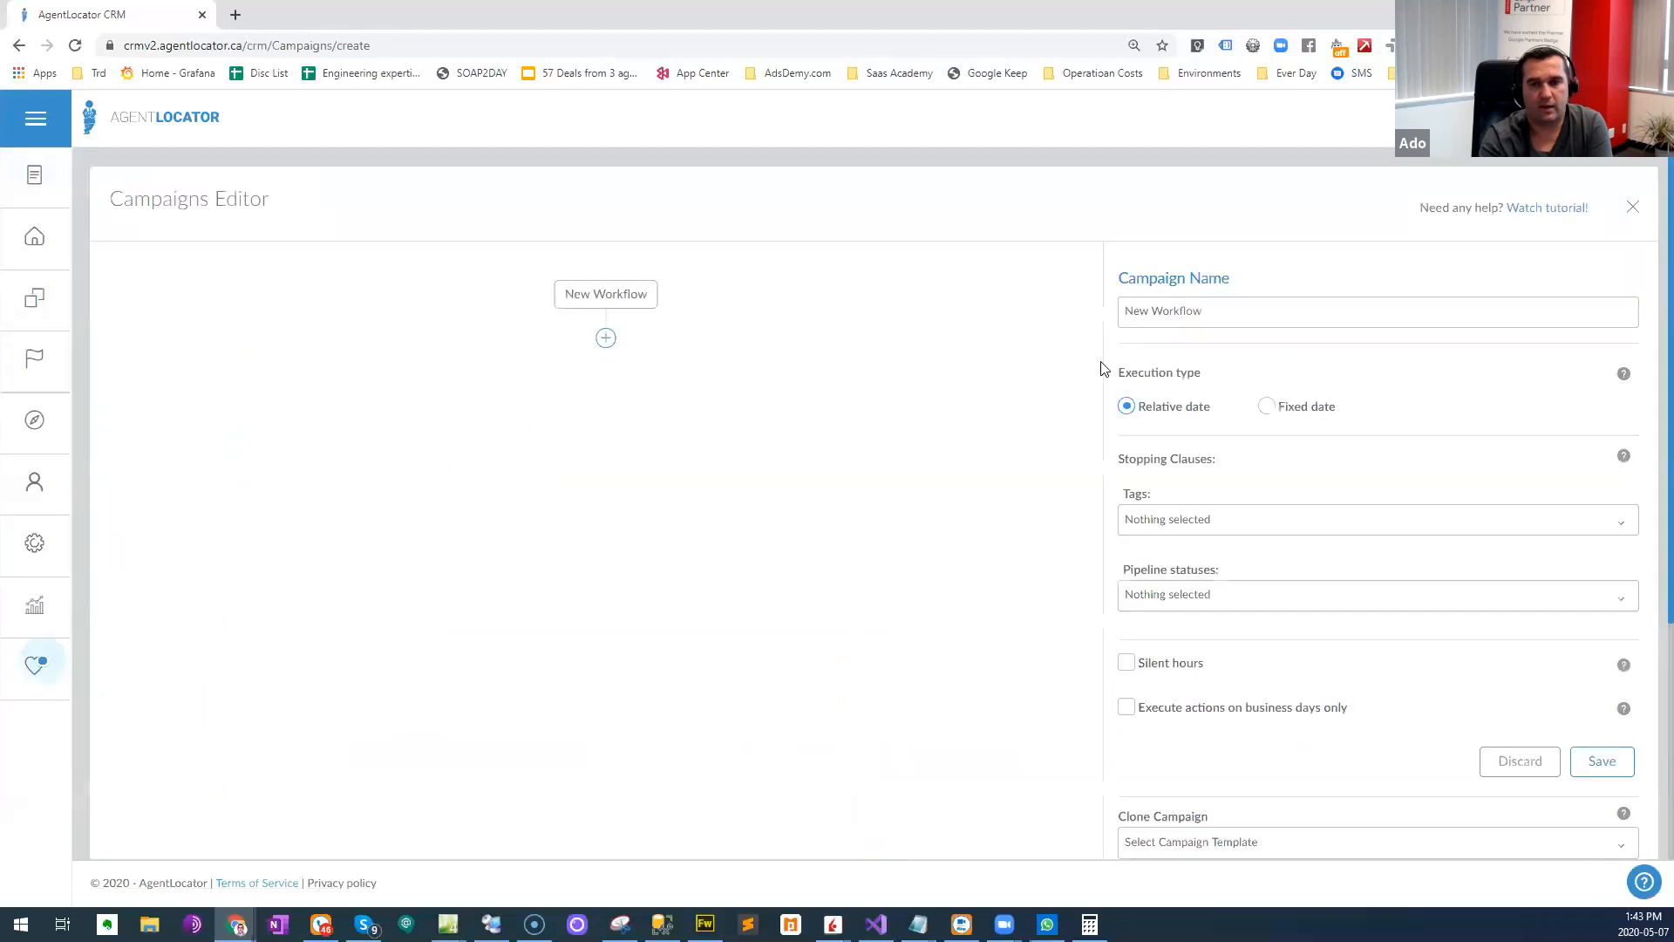
- Name the new campaign "13 Brookers Response"
{"action": "triple_click", "coordinate": [1252, 319]}
{"action": "type", "text": "13 "}
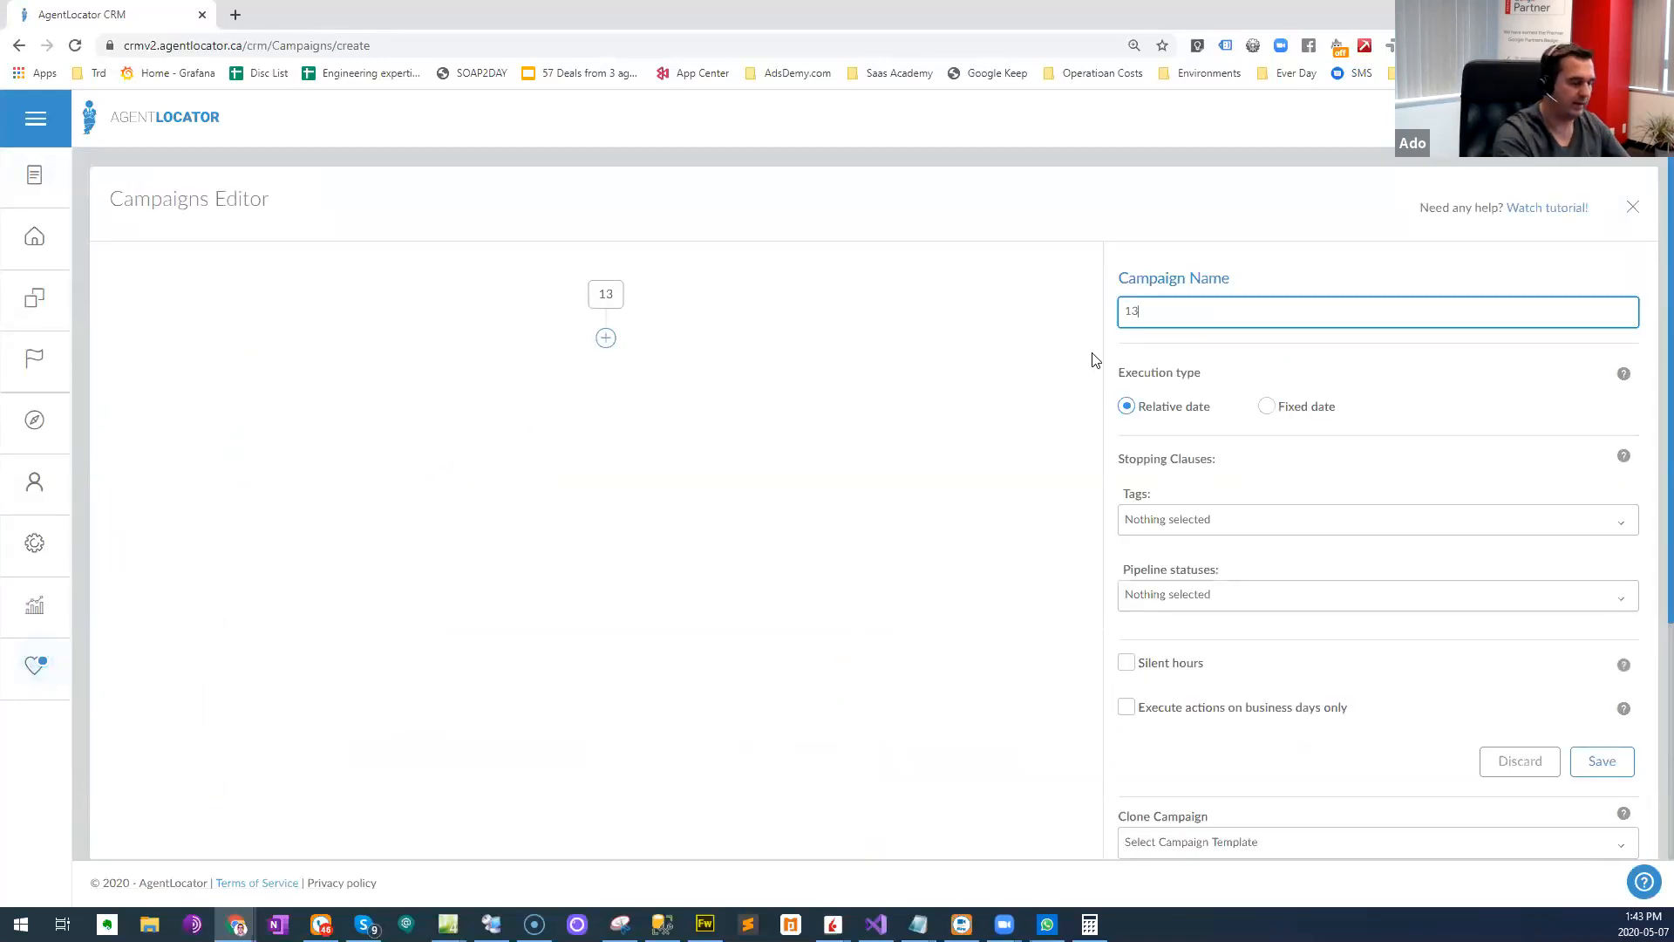
{"action": "type", "text": "BRokers"}
{"action": "key", "text": "BackSpace"}
{"action": "key", "text": "BackSpace"}
{"action": "key", "text": "BackSpace"}
{"action": "key", "text": "BackSpace"}
{"action": "key", "text": "BackSpace"}
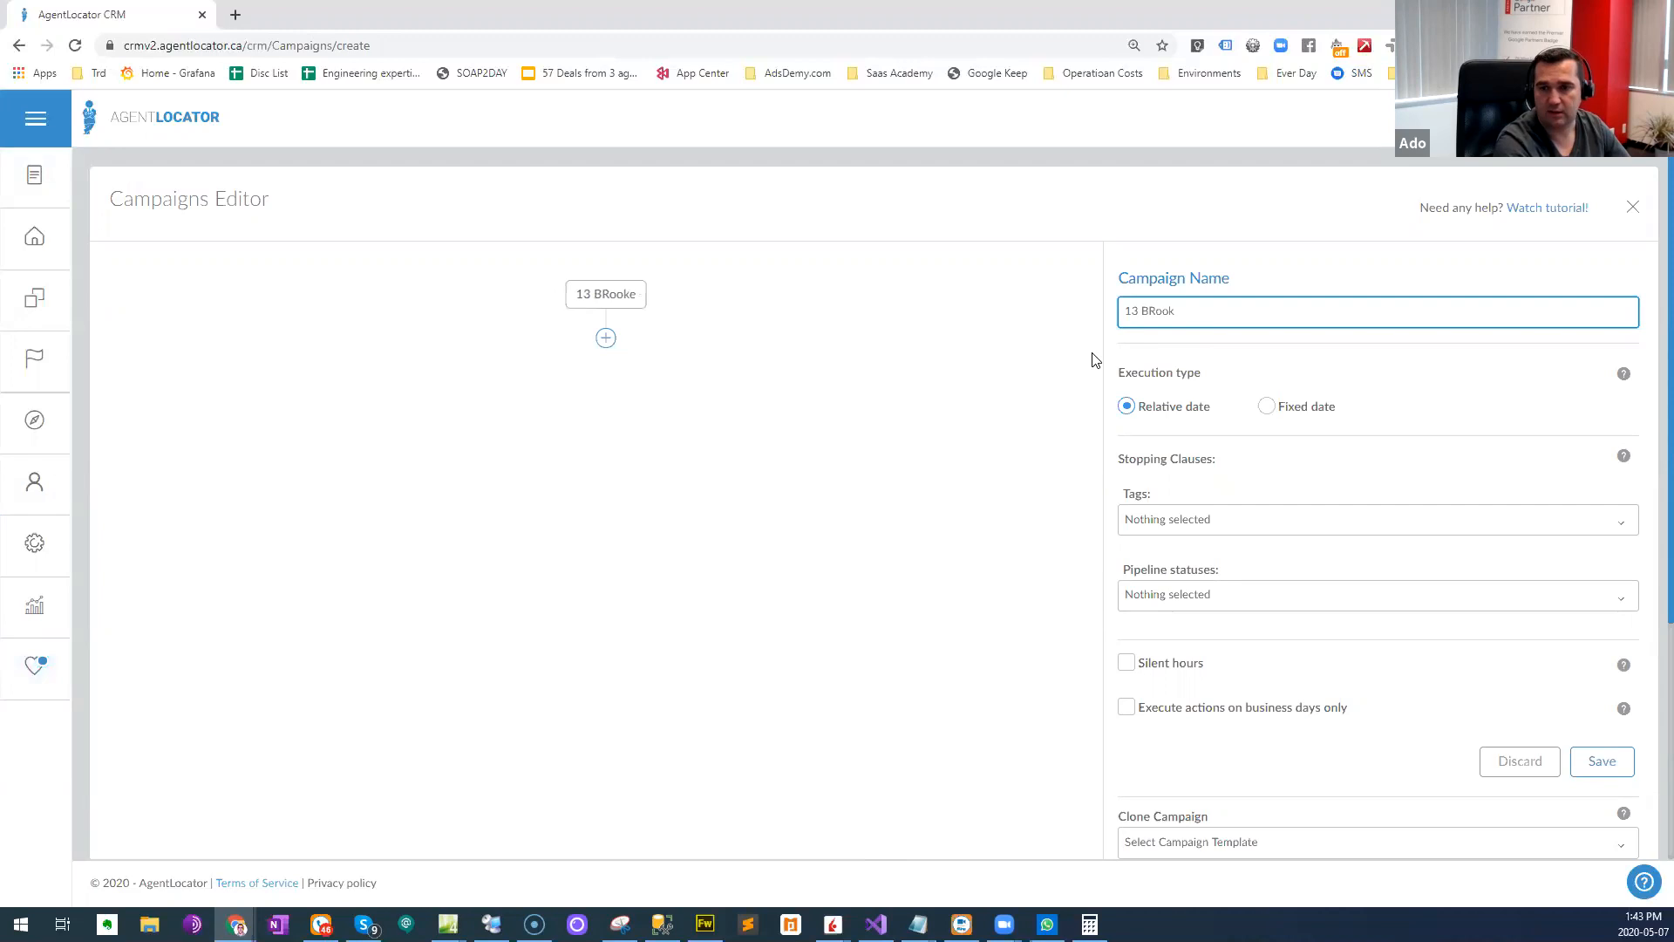
{"action": "key", "text": "BackSpace"}
{"action": "type", "text": "rookers "}
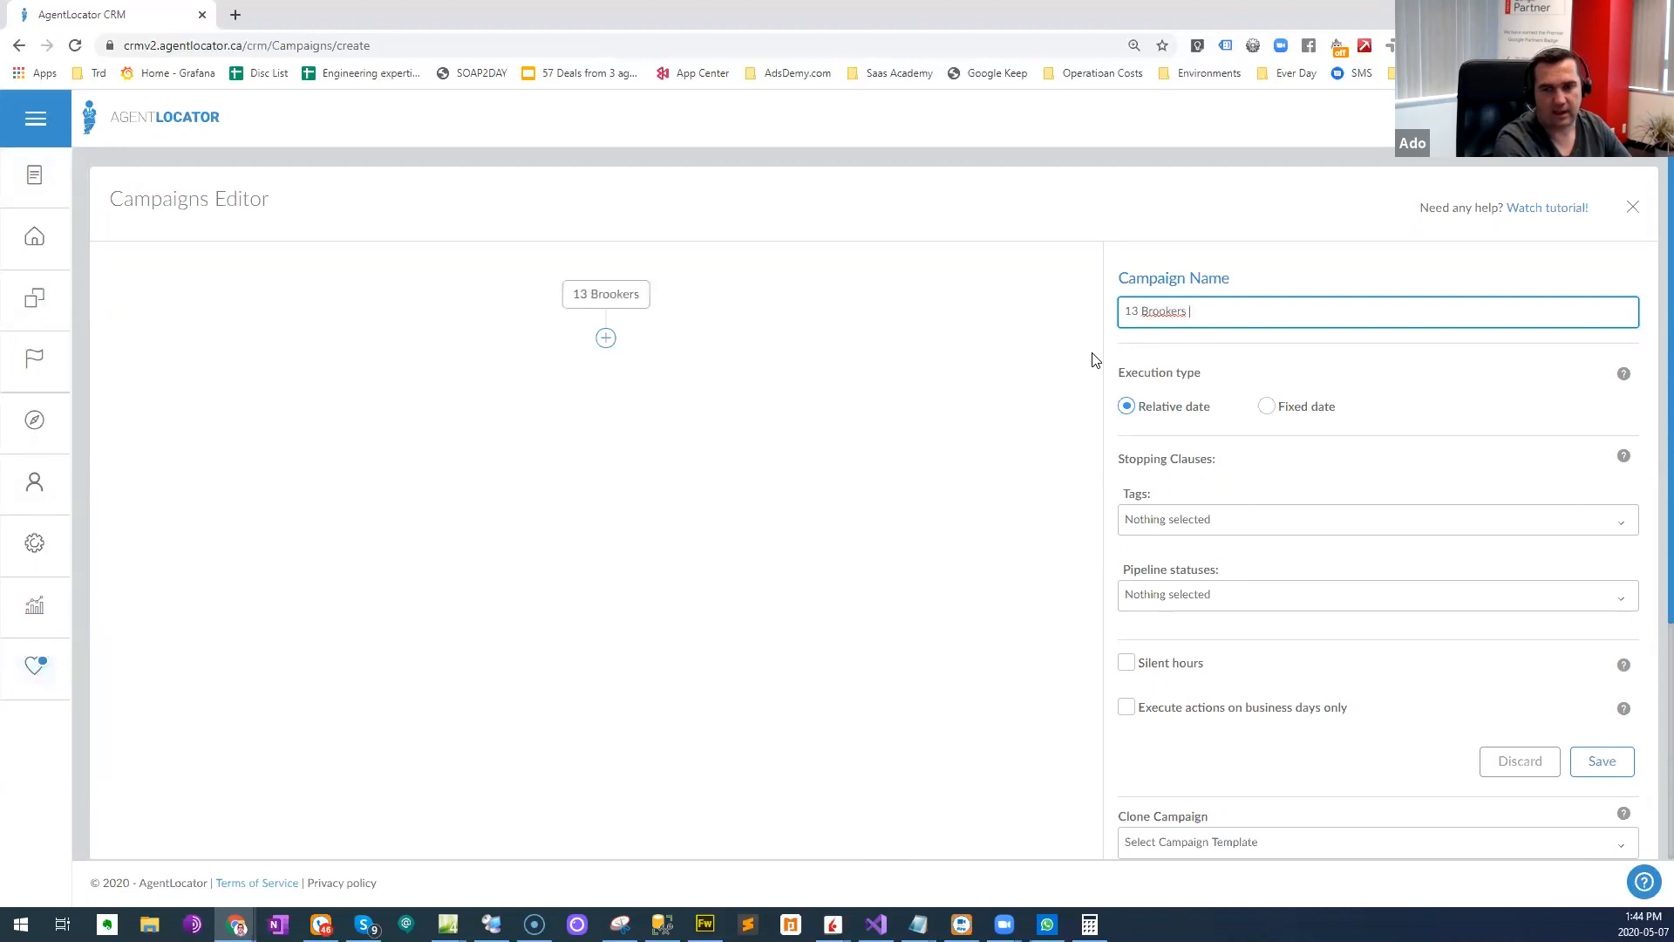
{"action": "type", "text": "Response"}
{"action": "key", "text": "Tab"}
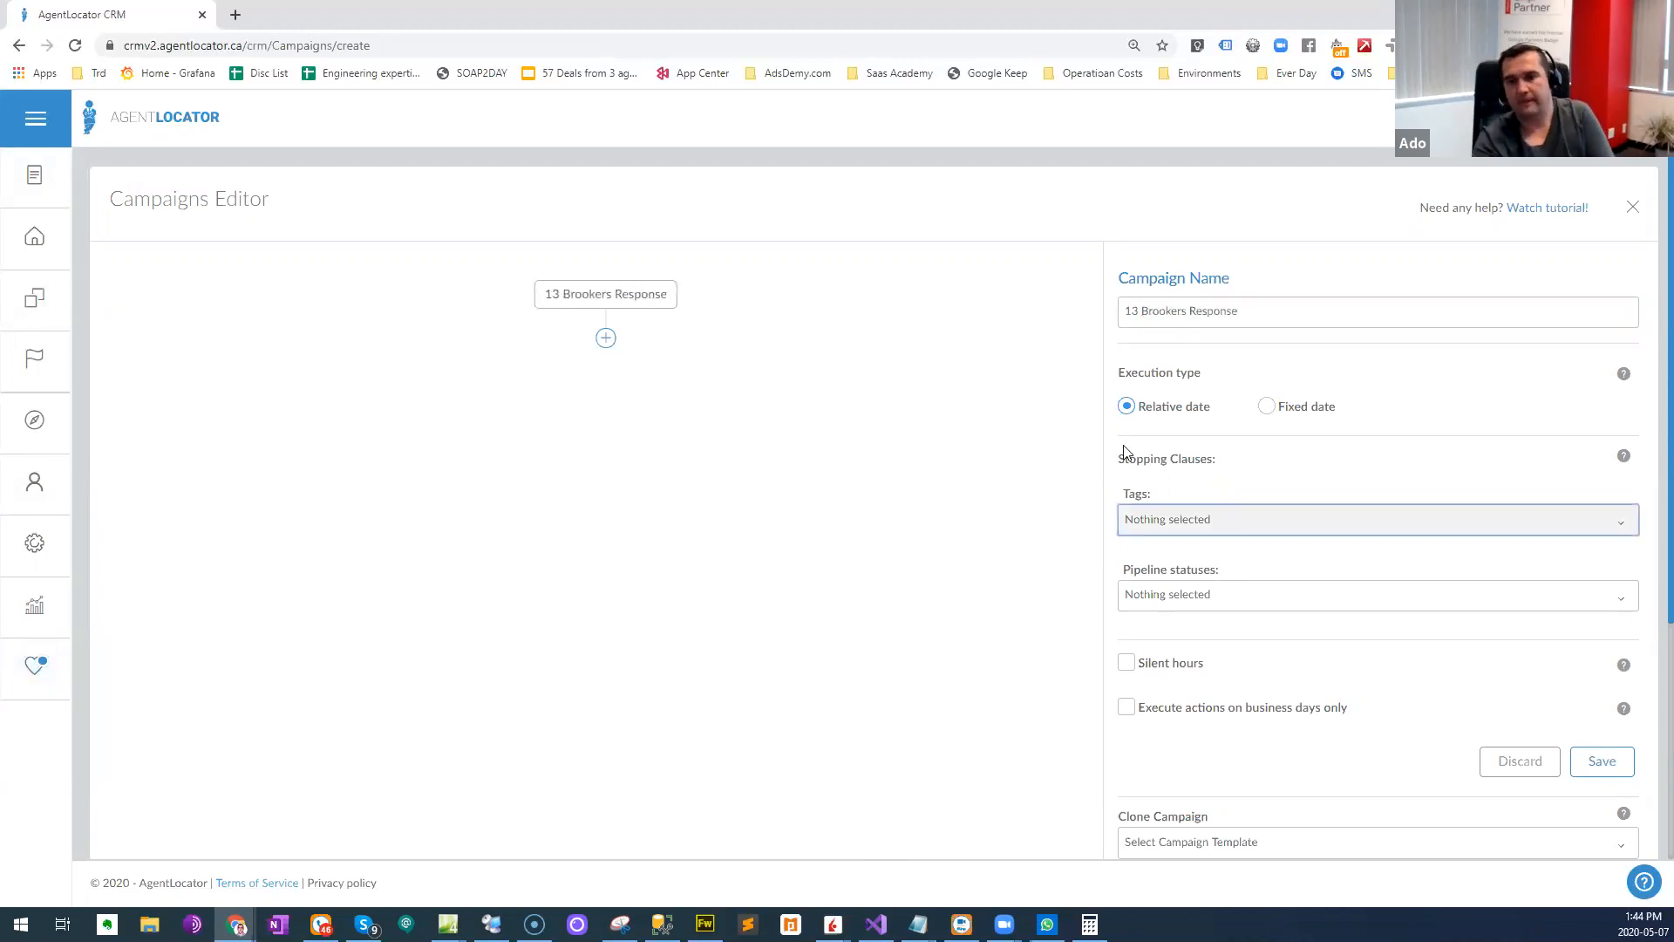
{"action": "scroll", "coordinate": [1032, 460], "scroll_direction": "down", "scroll_amount": 1}
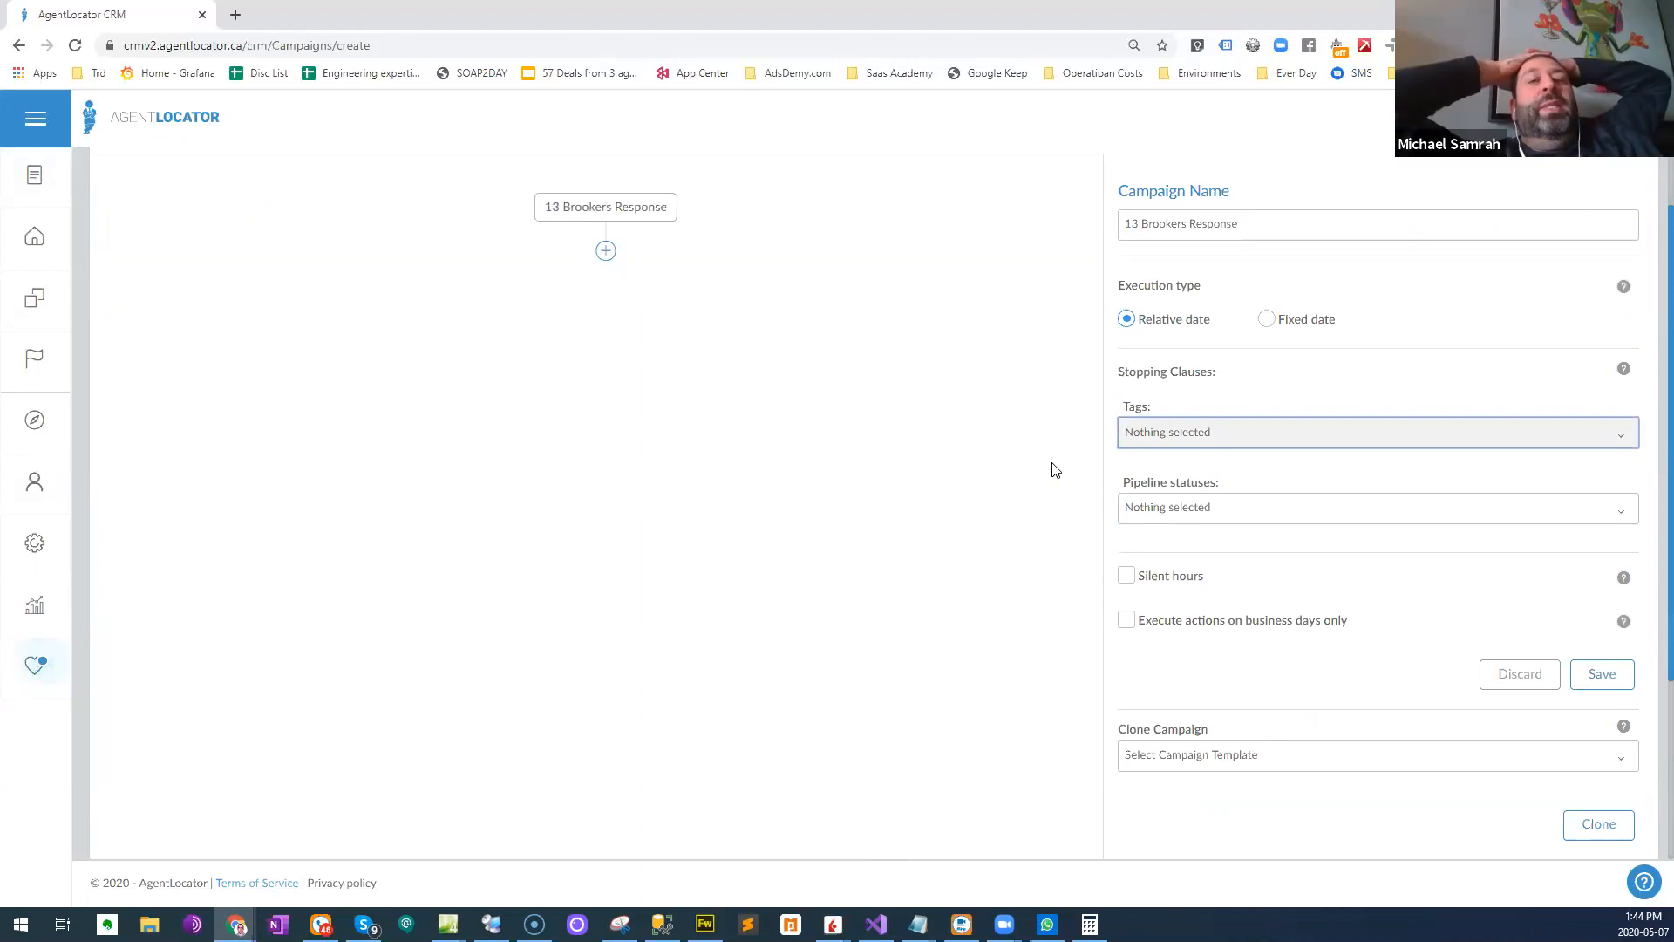
{"action": "scroll", "coordinate": [1055, 466], "scroll_direction": "up", "scroll_amount": 1}
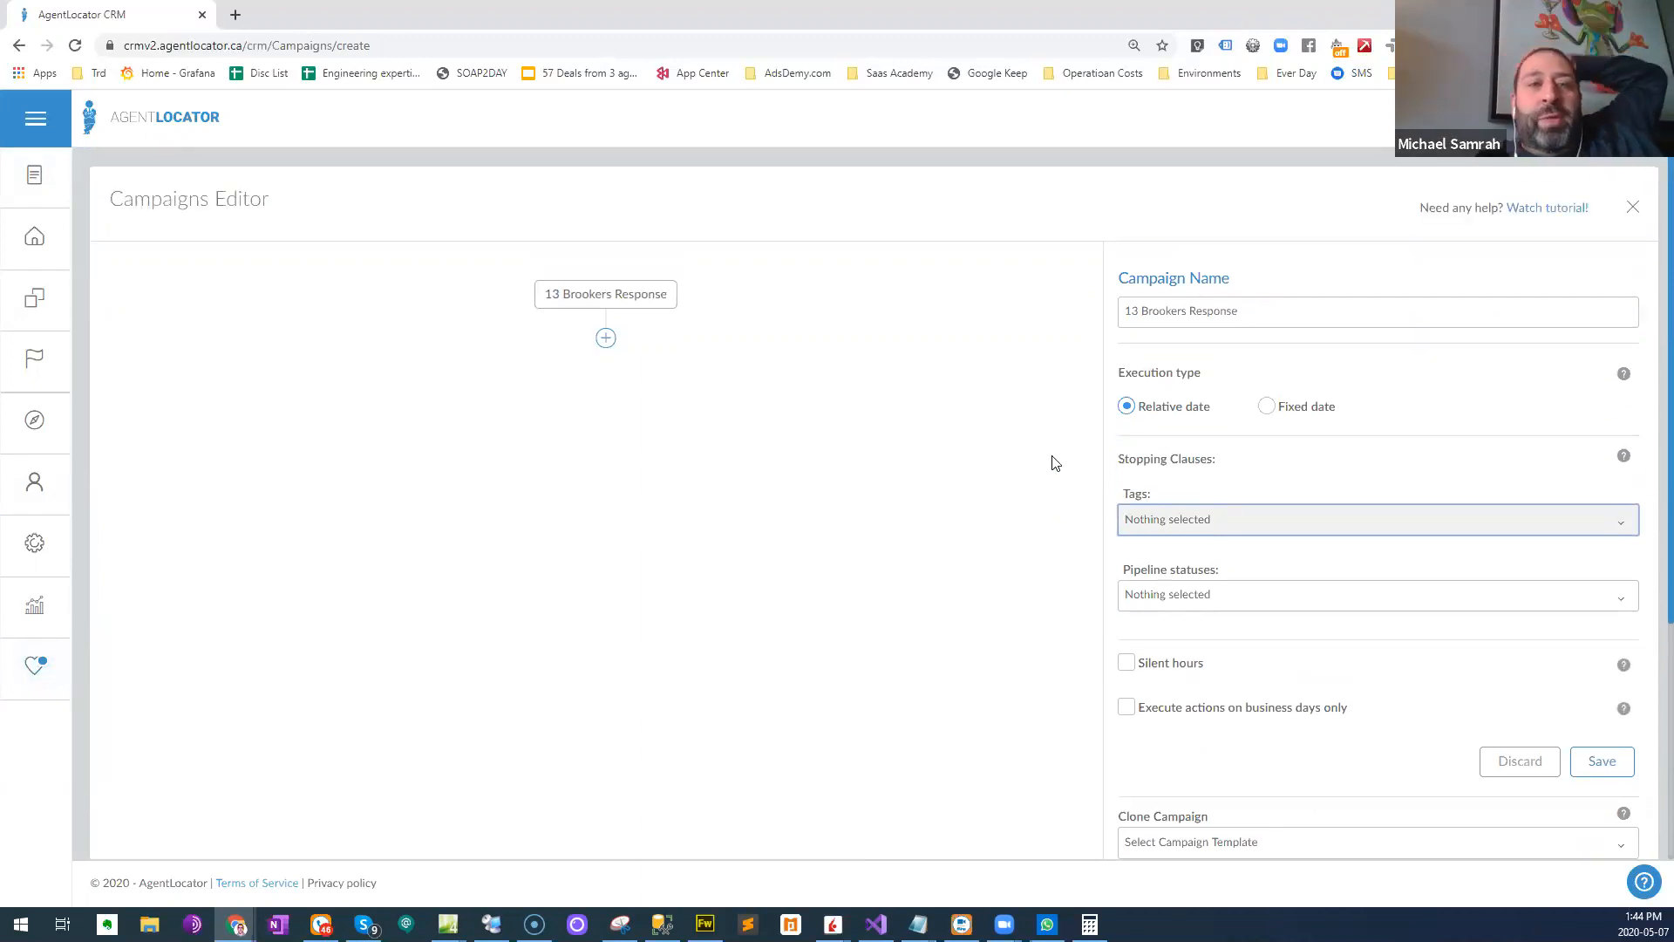
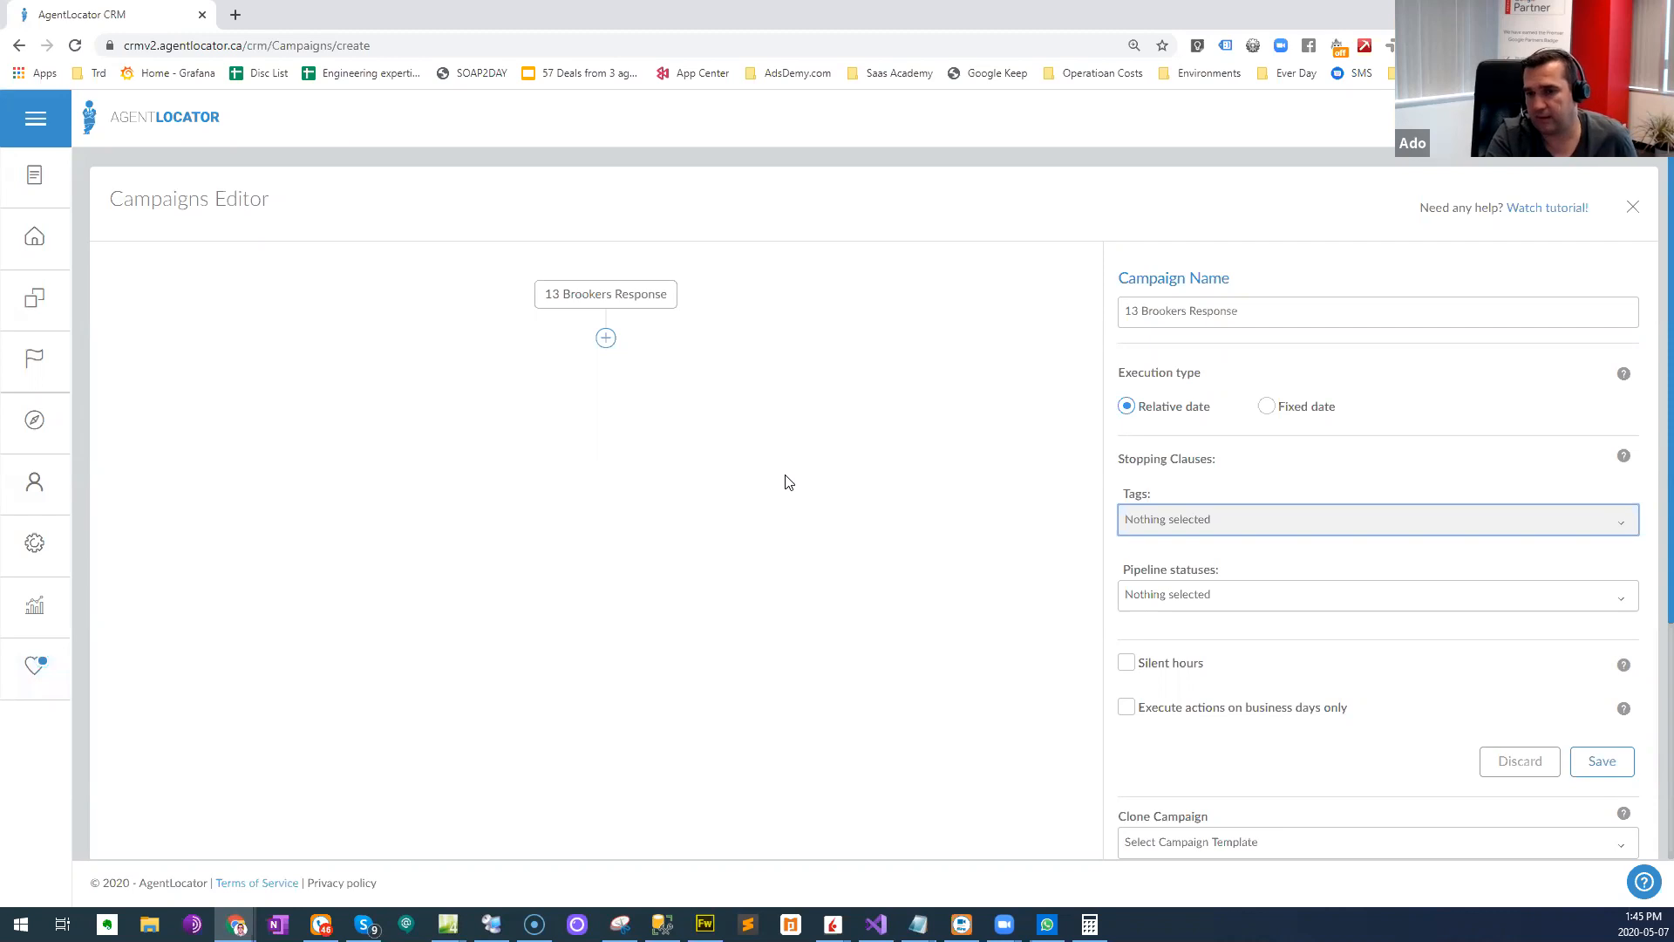
- Enable silent hours for the 13 Brookers Response campaign from 12:00 AM to 7:00 AM and save the campaign
{"action": "scroll", "coordinate": [789, 480], "scroll_direction": "down", "scroll_amount": 2}
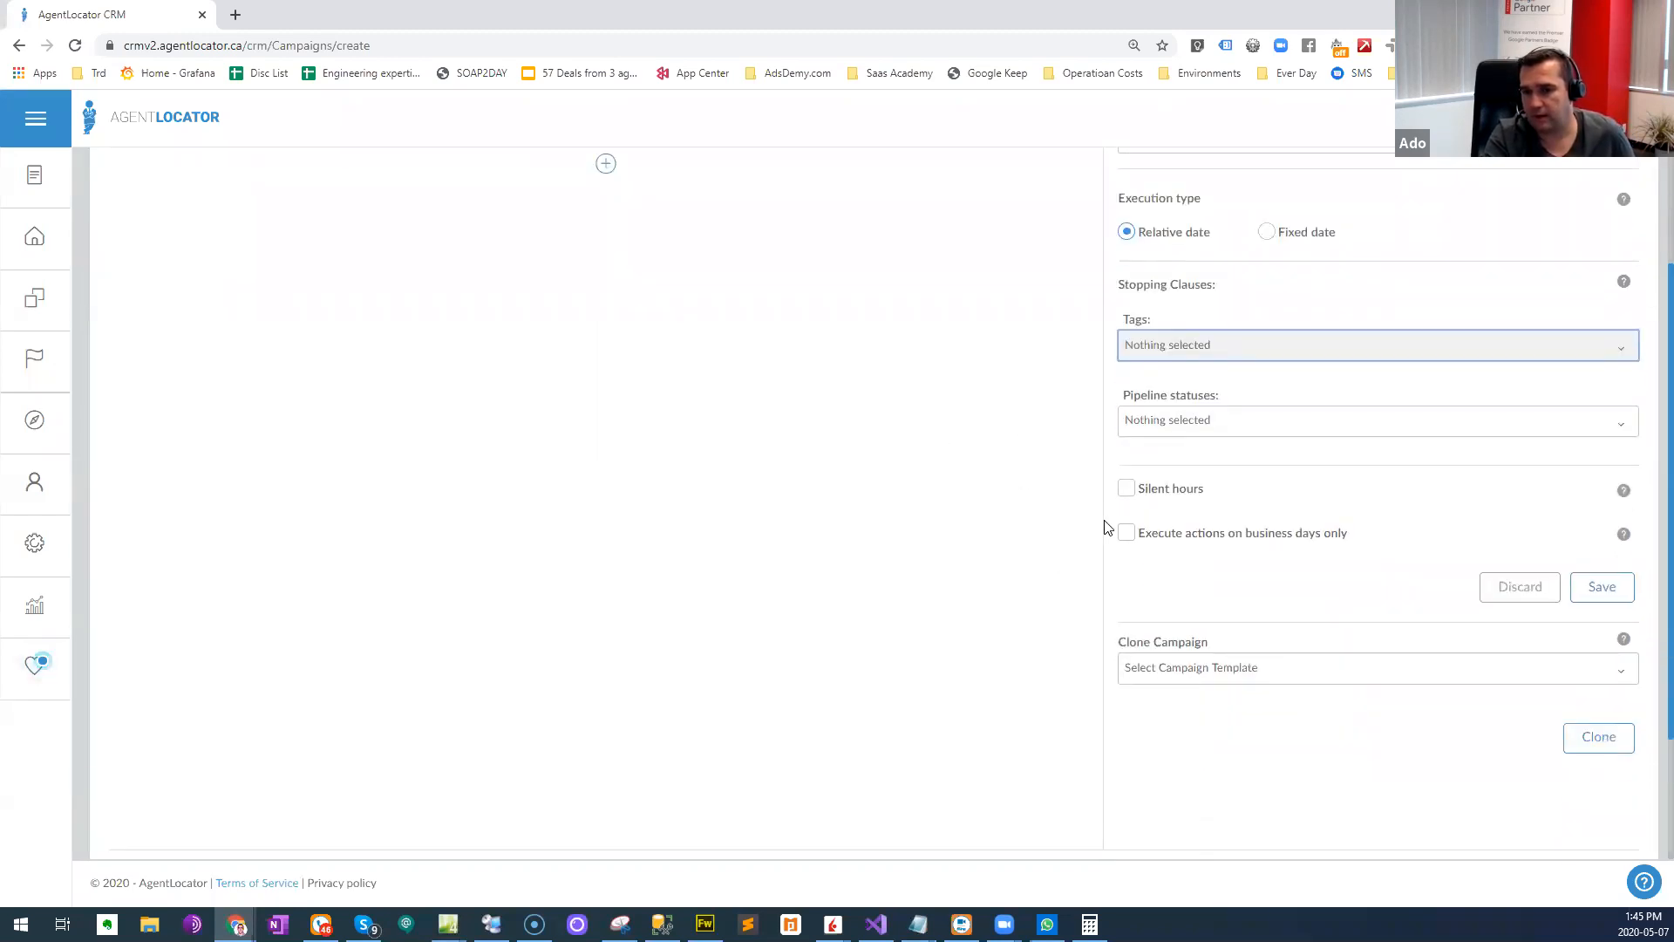
{"action": "left_click", "coordinate": [1135, 493]}
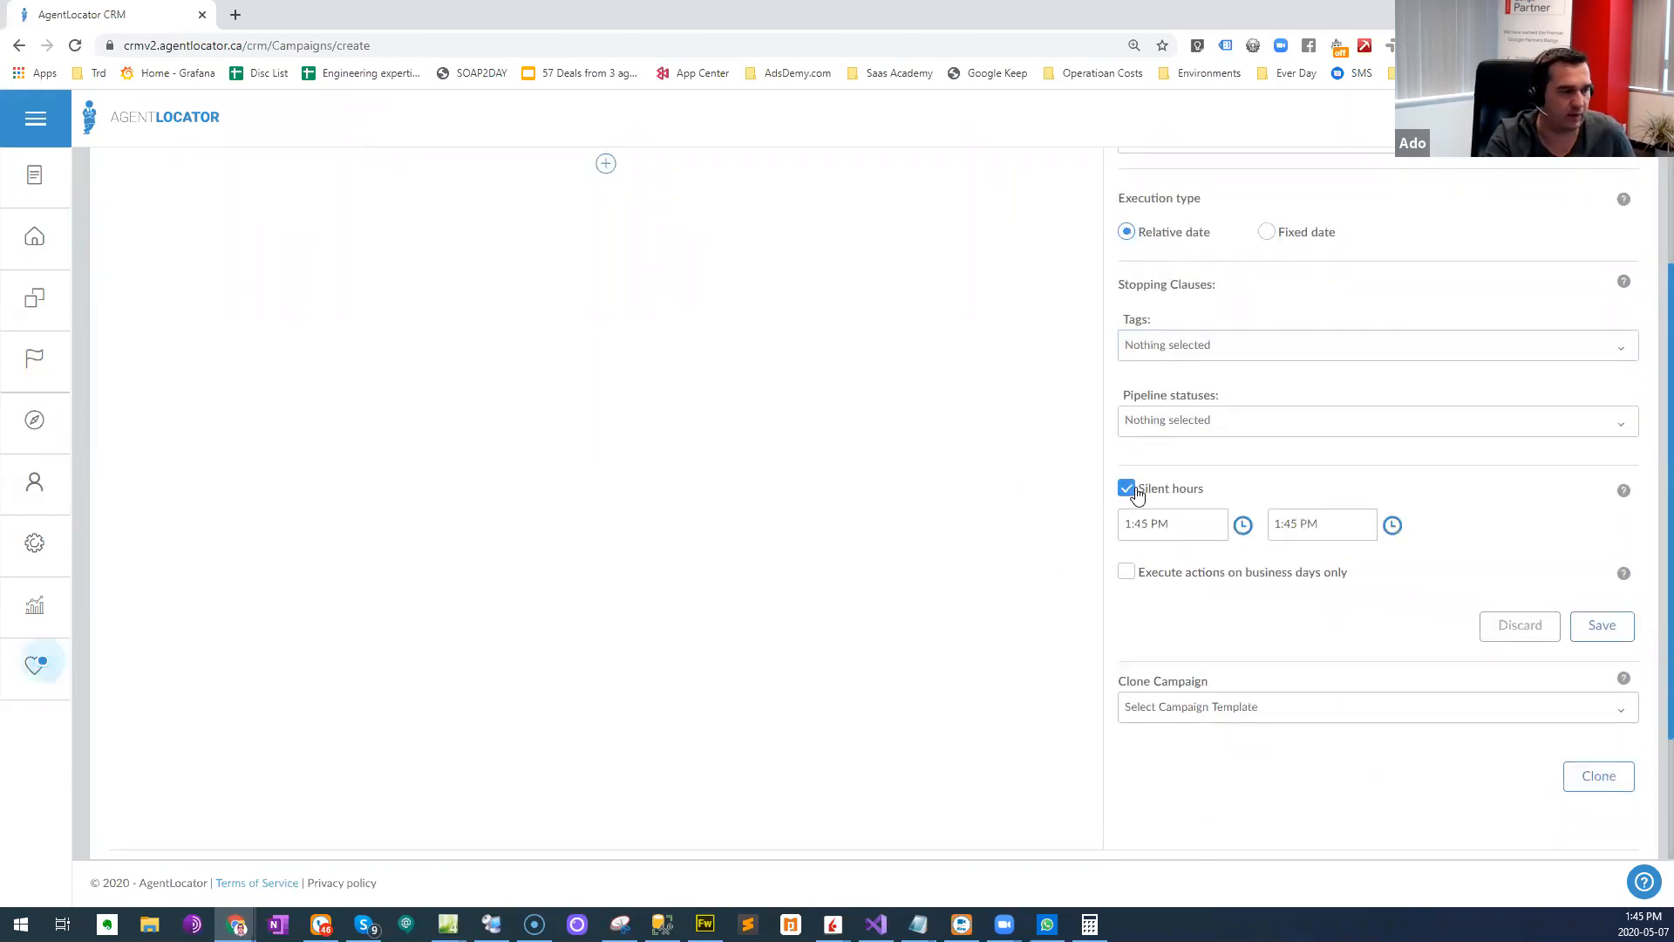
{"action": "left_click_drag", "start_coordinate": [1206, 526], "coordinate": [1073, 535]}
{"action": "left_click", "coordinate": [1152, 524]}
{"action": "left_click", "coordinate": [1160, 525]}
{"action": "left_click", "coordinate": [1123, 525]}
{"action": "type", "text": "12"}
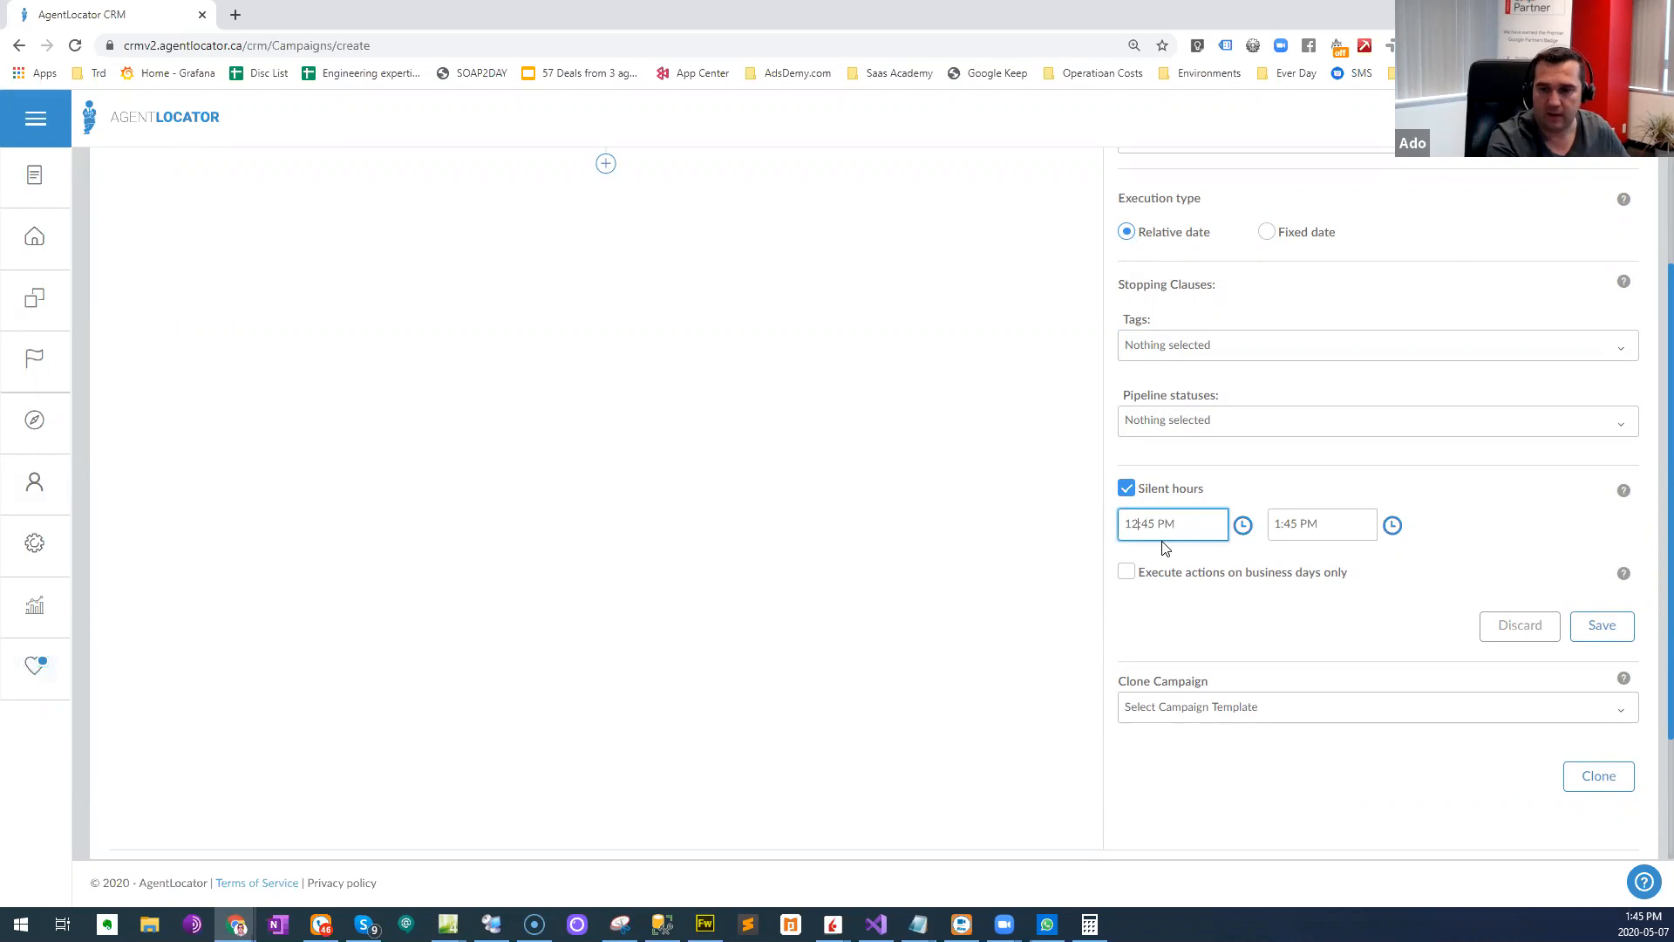
{"action": "type", "text": "00a"}
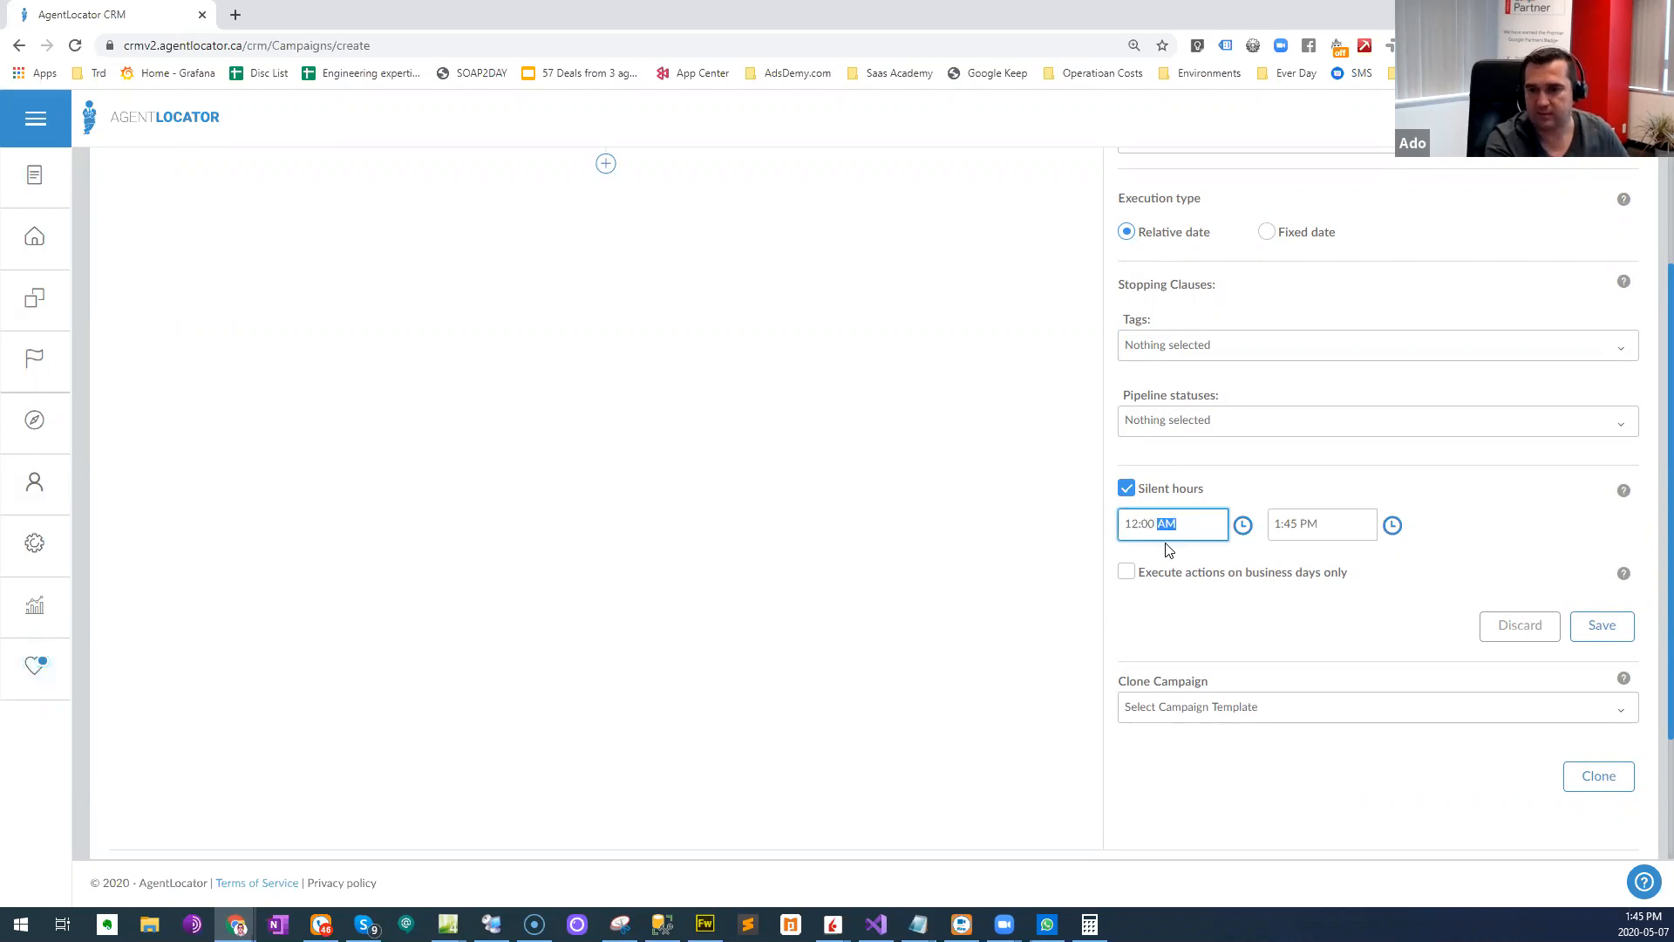
{"action": "left_click", "coordinate": [1296, 525]}
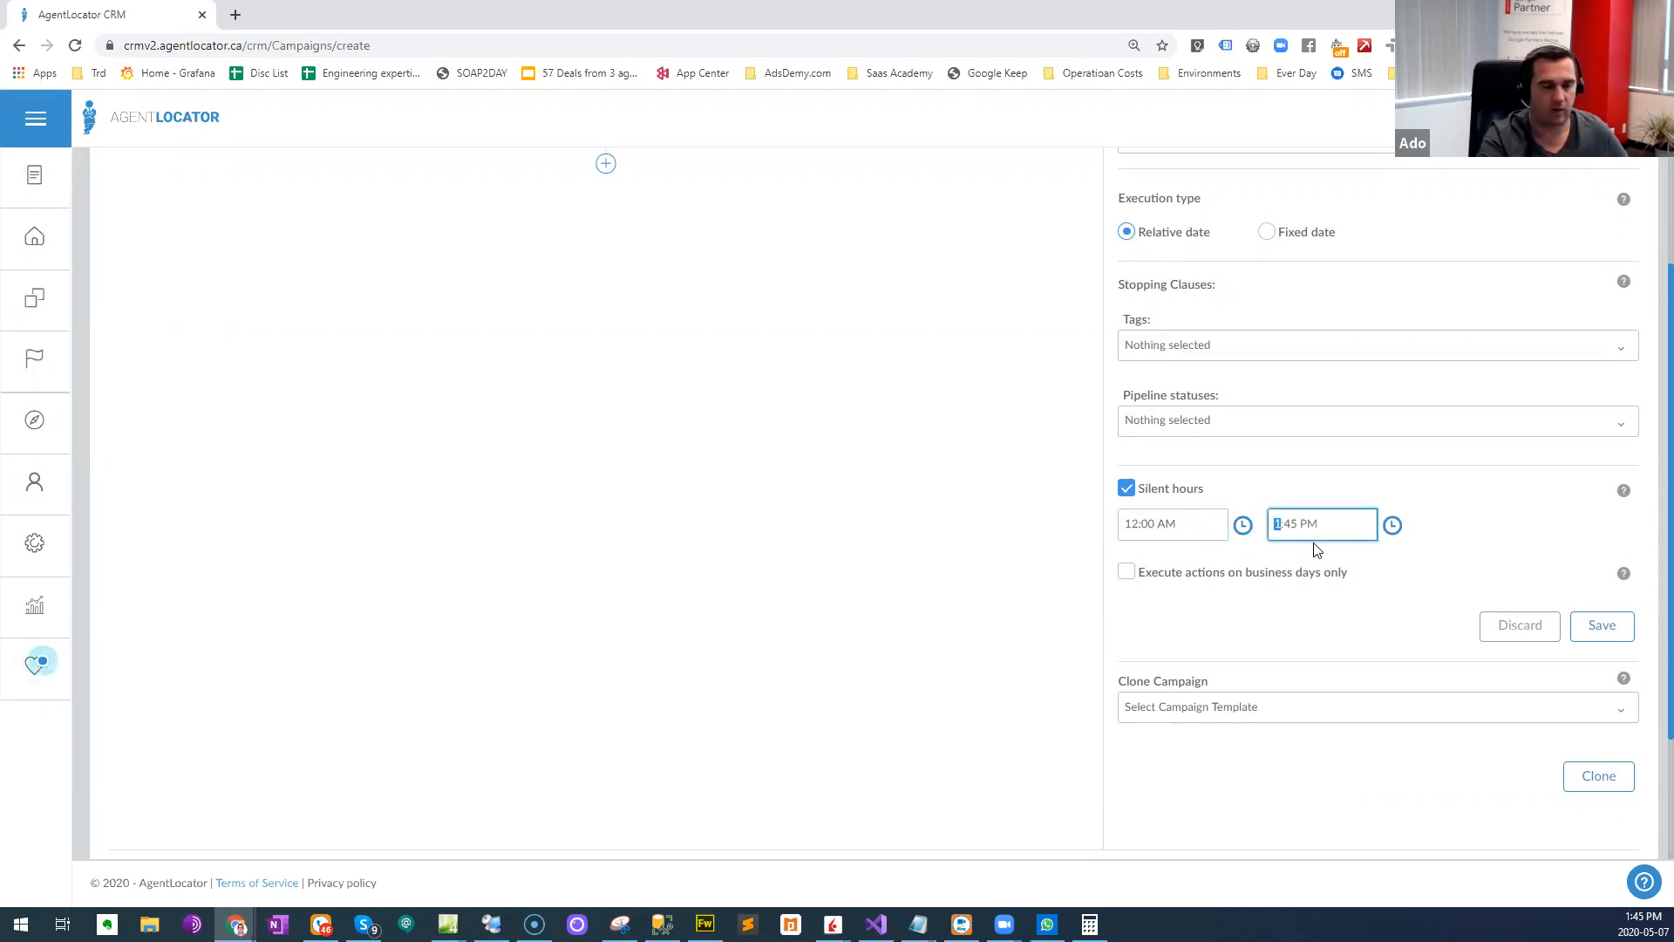
{"action": "type", "text": "7:00 AM"}
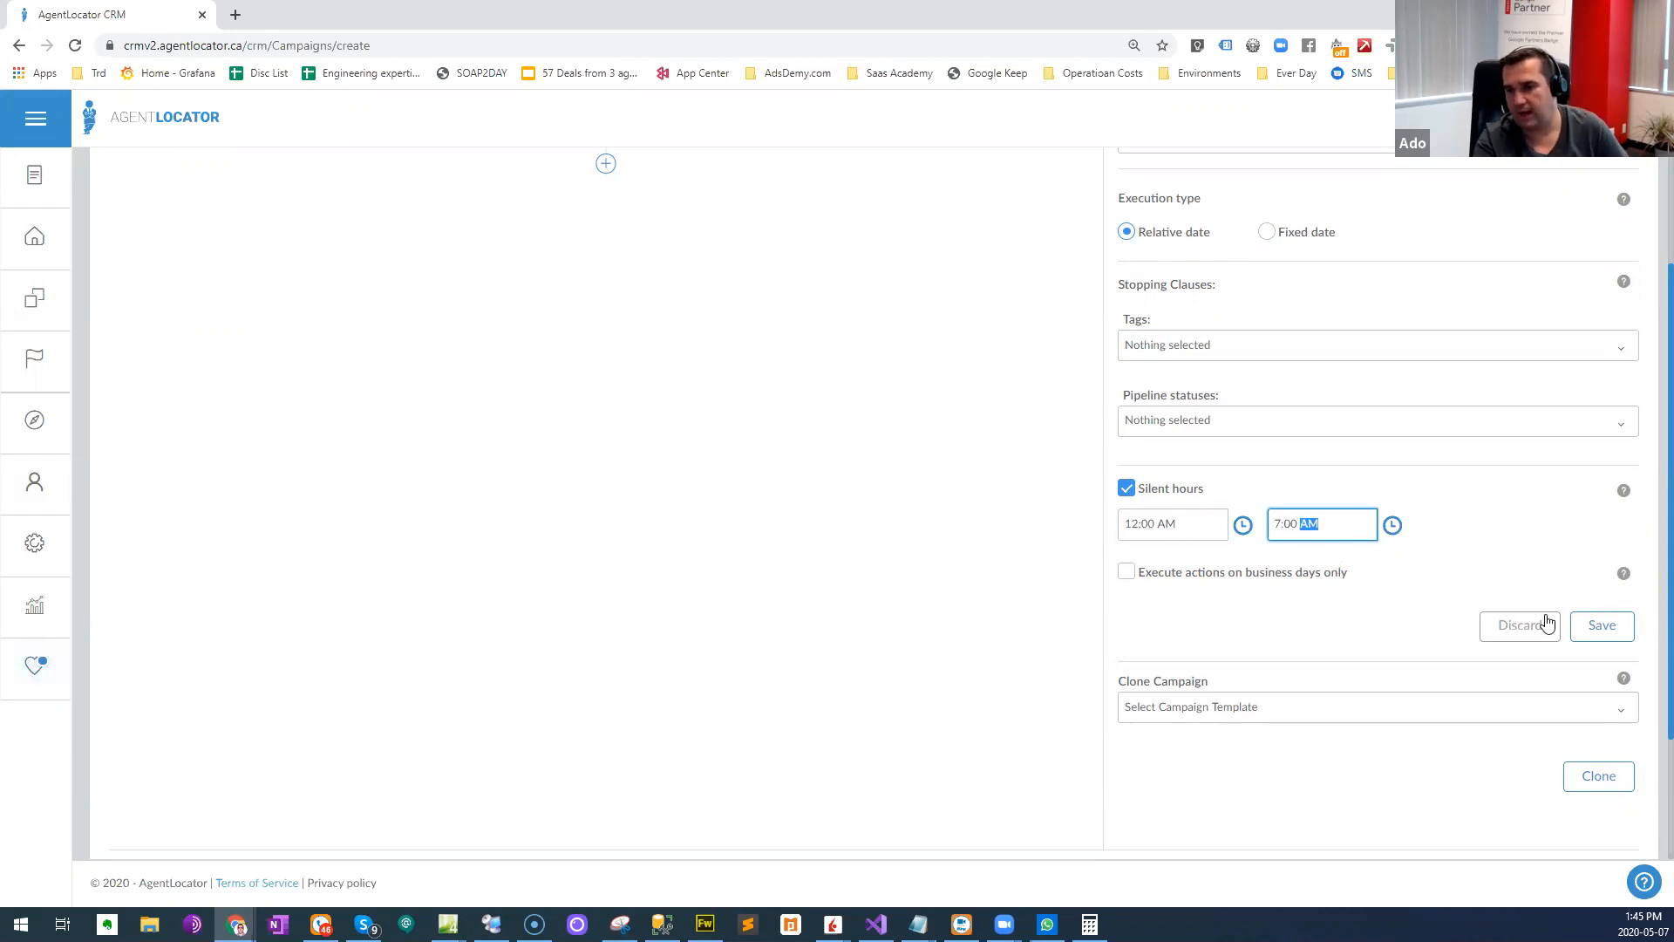
{"action": "left_click", "coordinate": [1612, 631]}
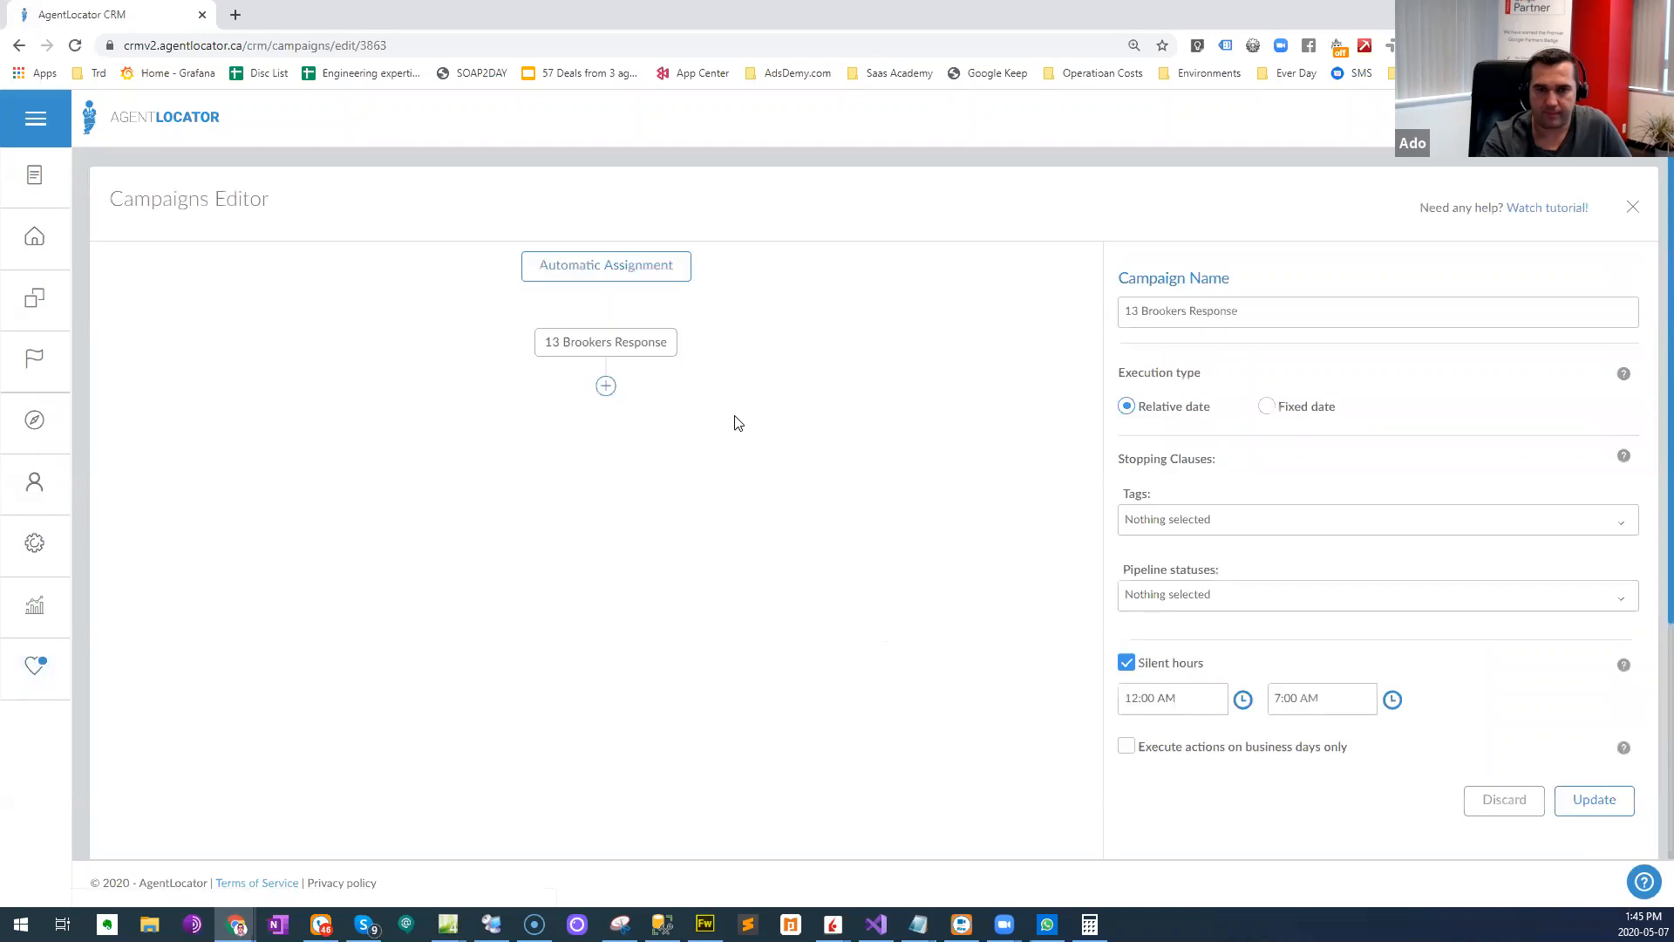
- Add an SMS action directly after the start of the 13 Brookers Response workflow
{"action": "left_click", "coordinate": [605, 389]}
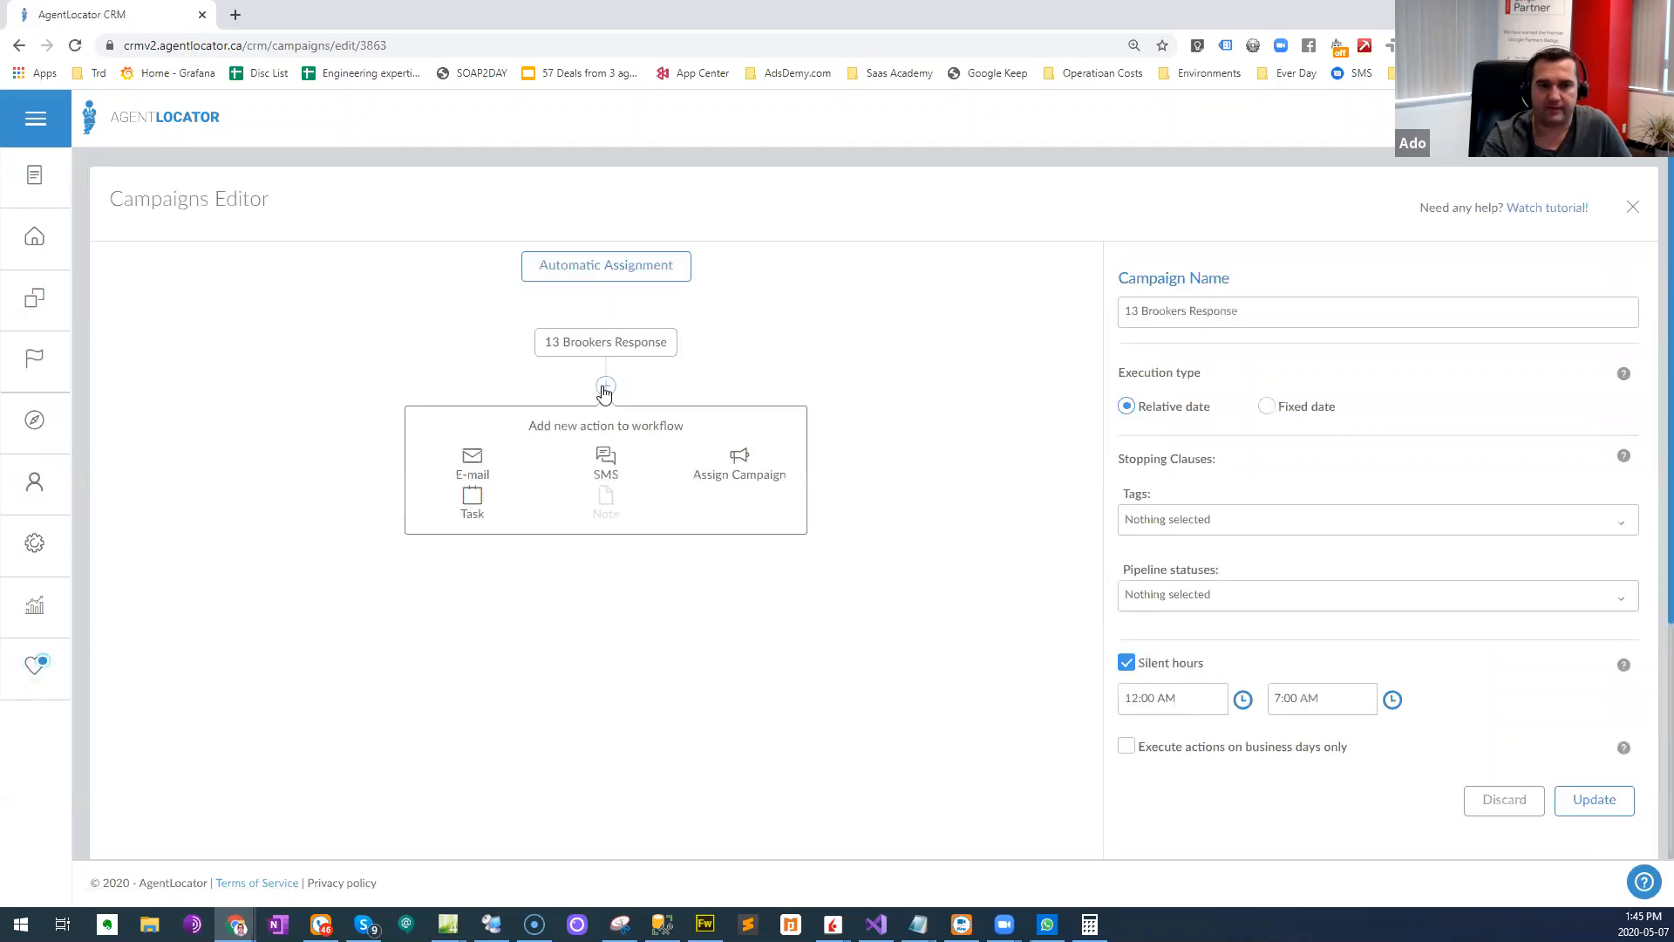
{"action": "left_click", "coordinate": [610, 458]}
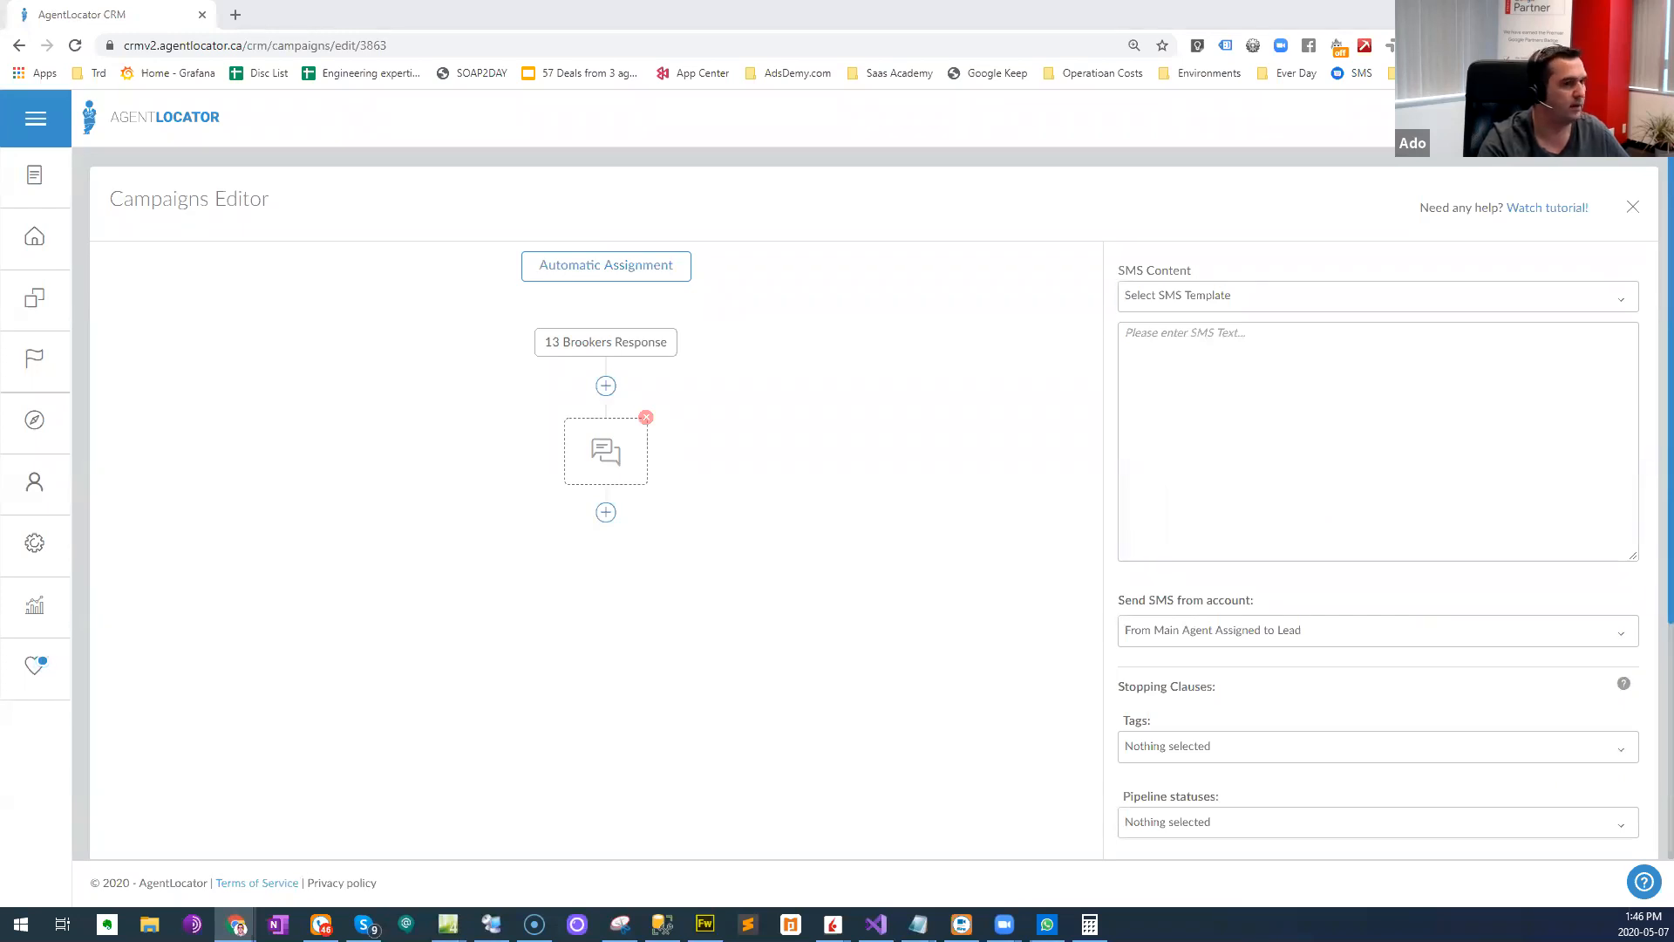
{"action": "left_click_drag", "start_coordinate": [0, 14], "coordinate": [0, 142]}
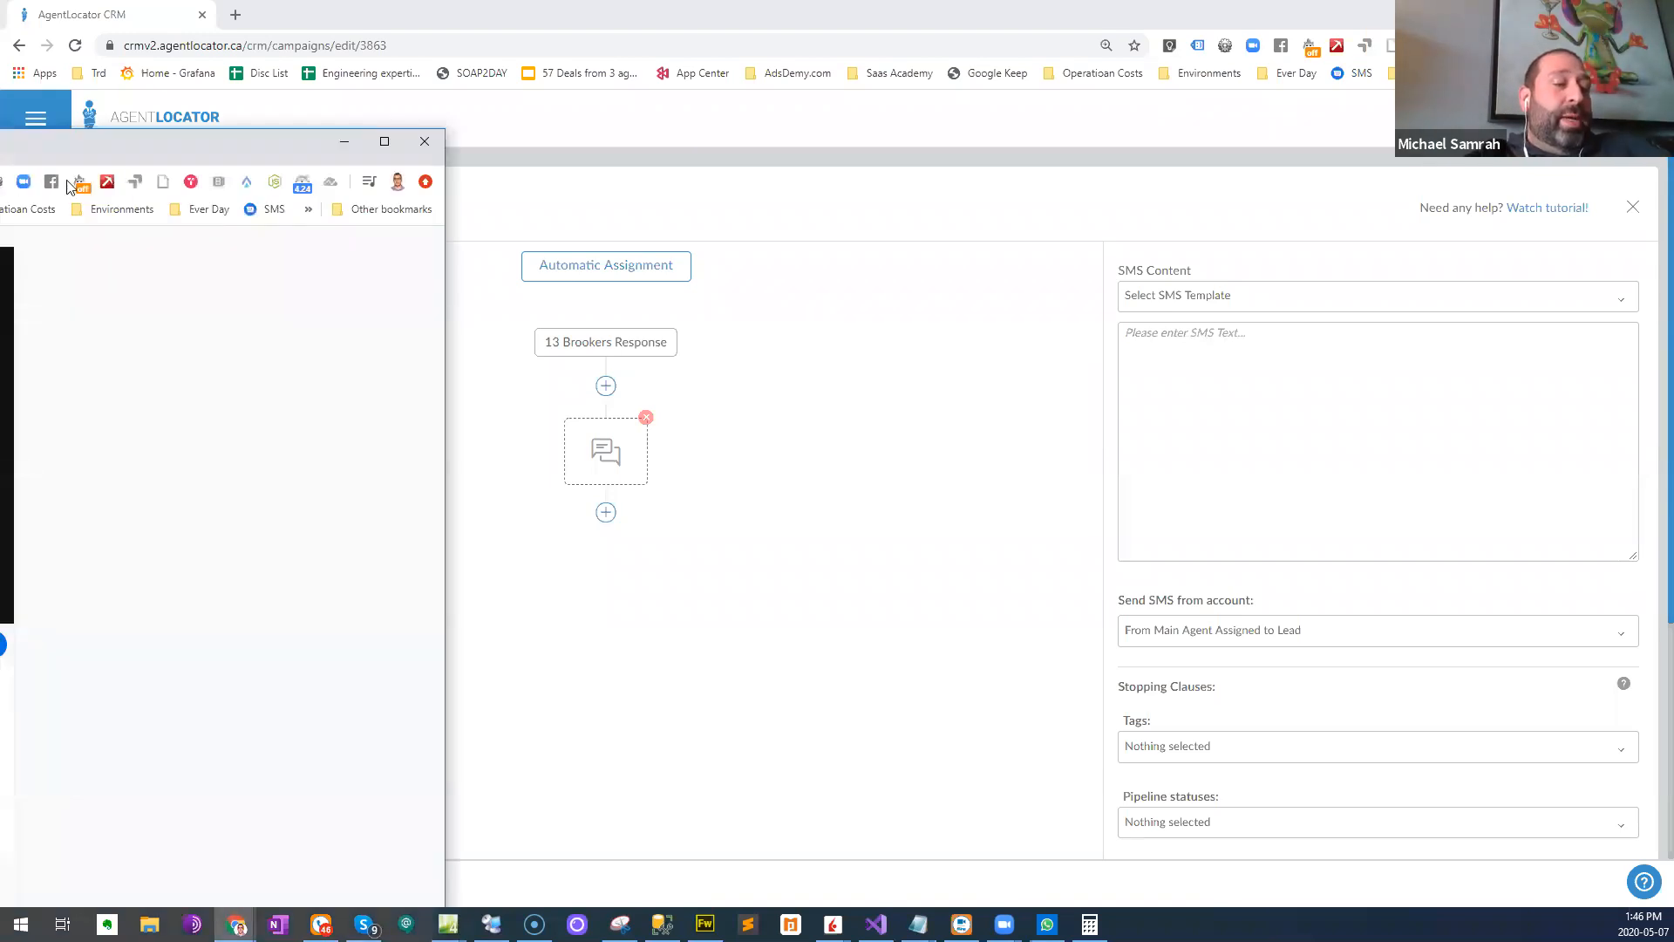
{"action": "left_click_drag", "start_coordinate": [195, 147], "coordinate": [1399, 157]}
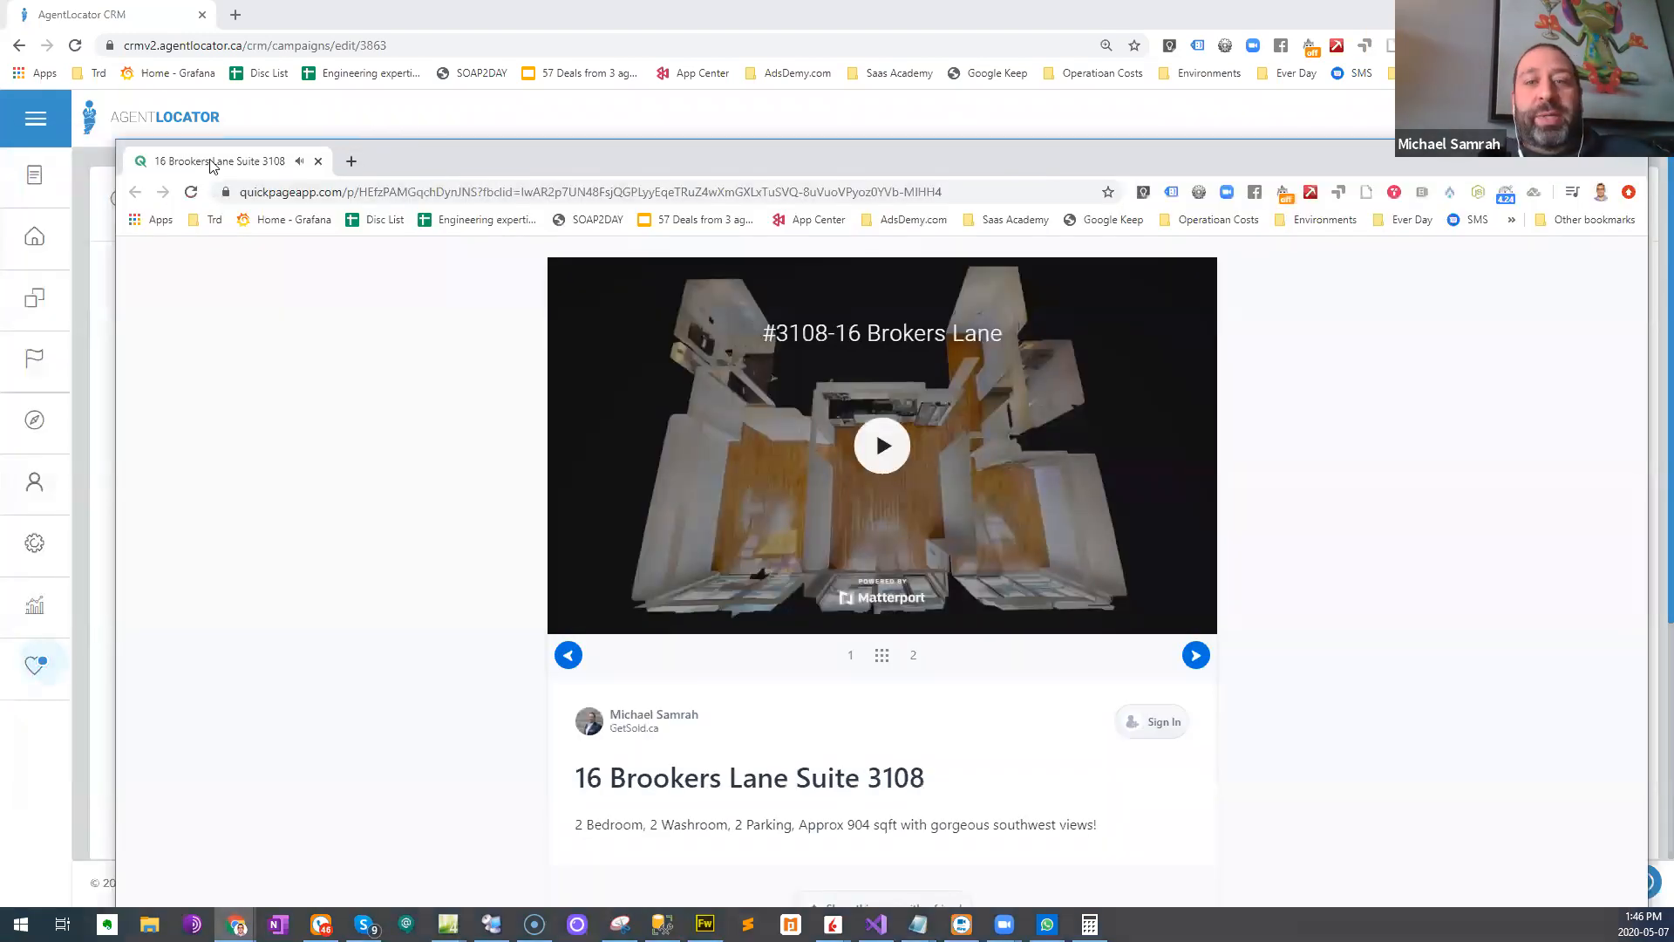
{"action": "left_click_drag", "start_coordinate": [212, 162], "coordinate": [392, 15]}
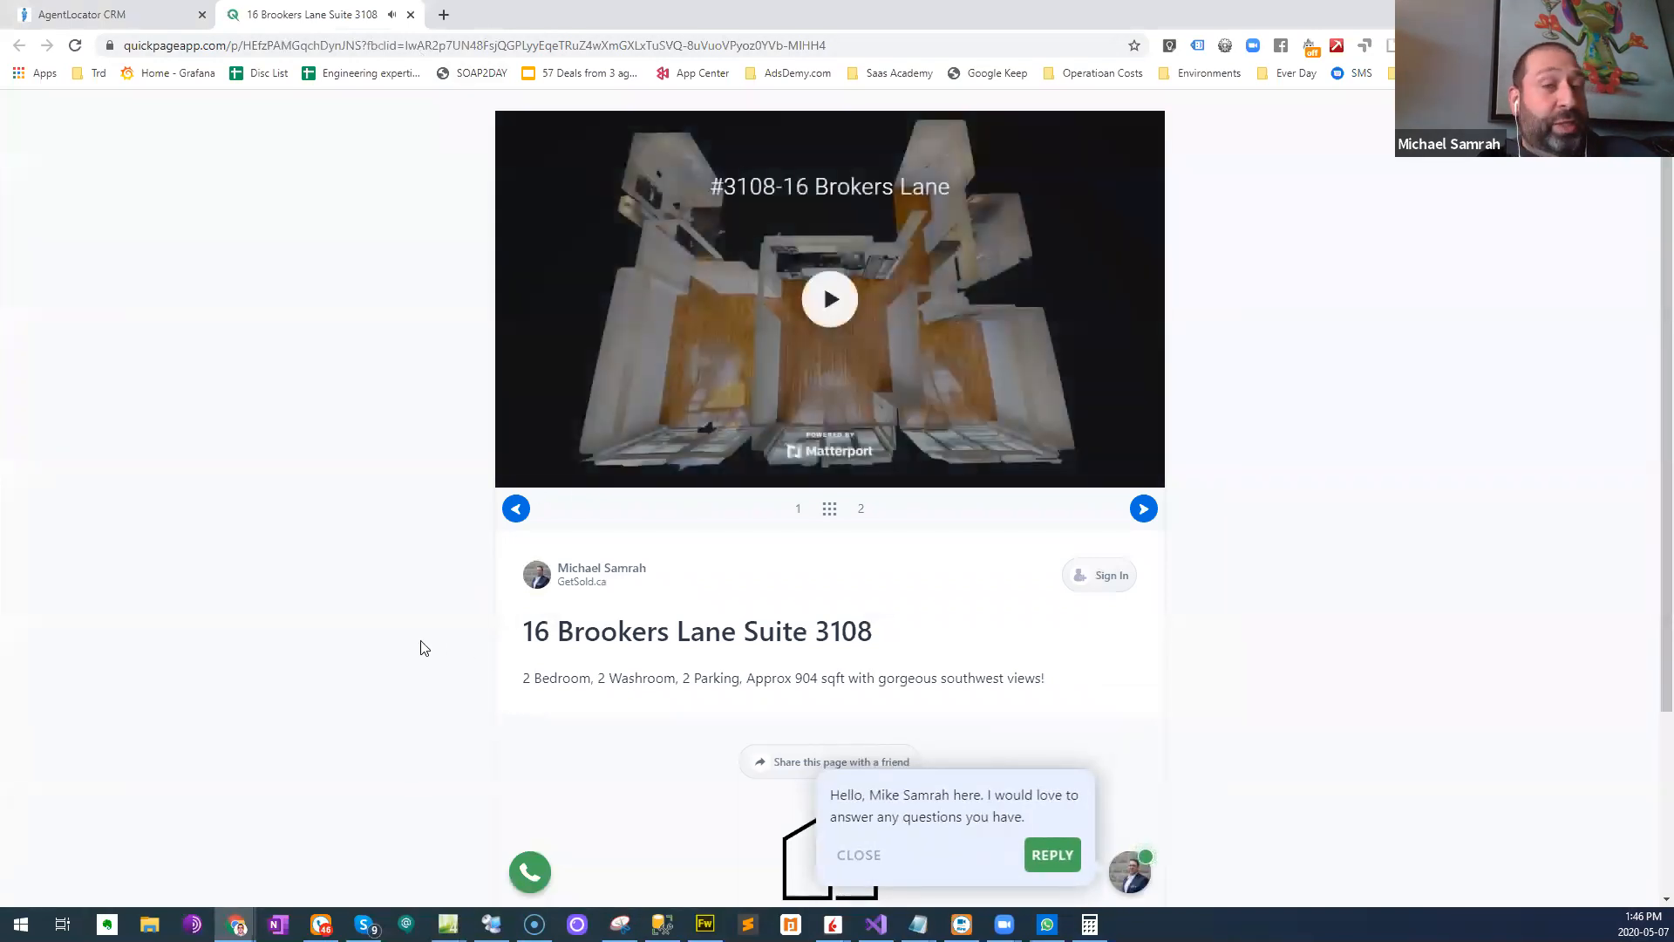
{"action": "scroll", "coordinate": [445, 628], "scroll_direction": "down", "scroll_amount": 2}
{"action": "scroll", "coordinate": [502, 430], "scroll_direction": "down", "scroll_amount": 1}
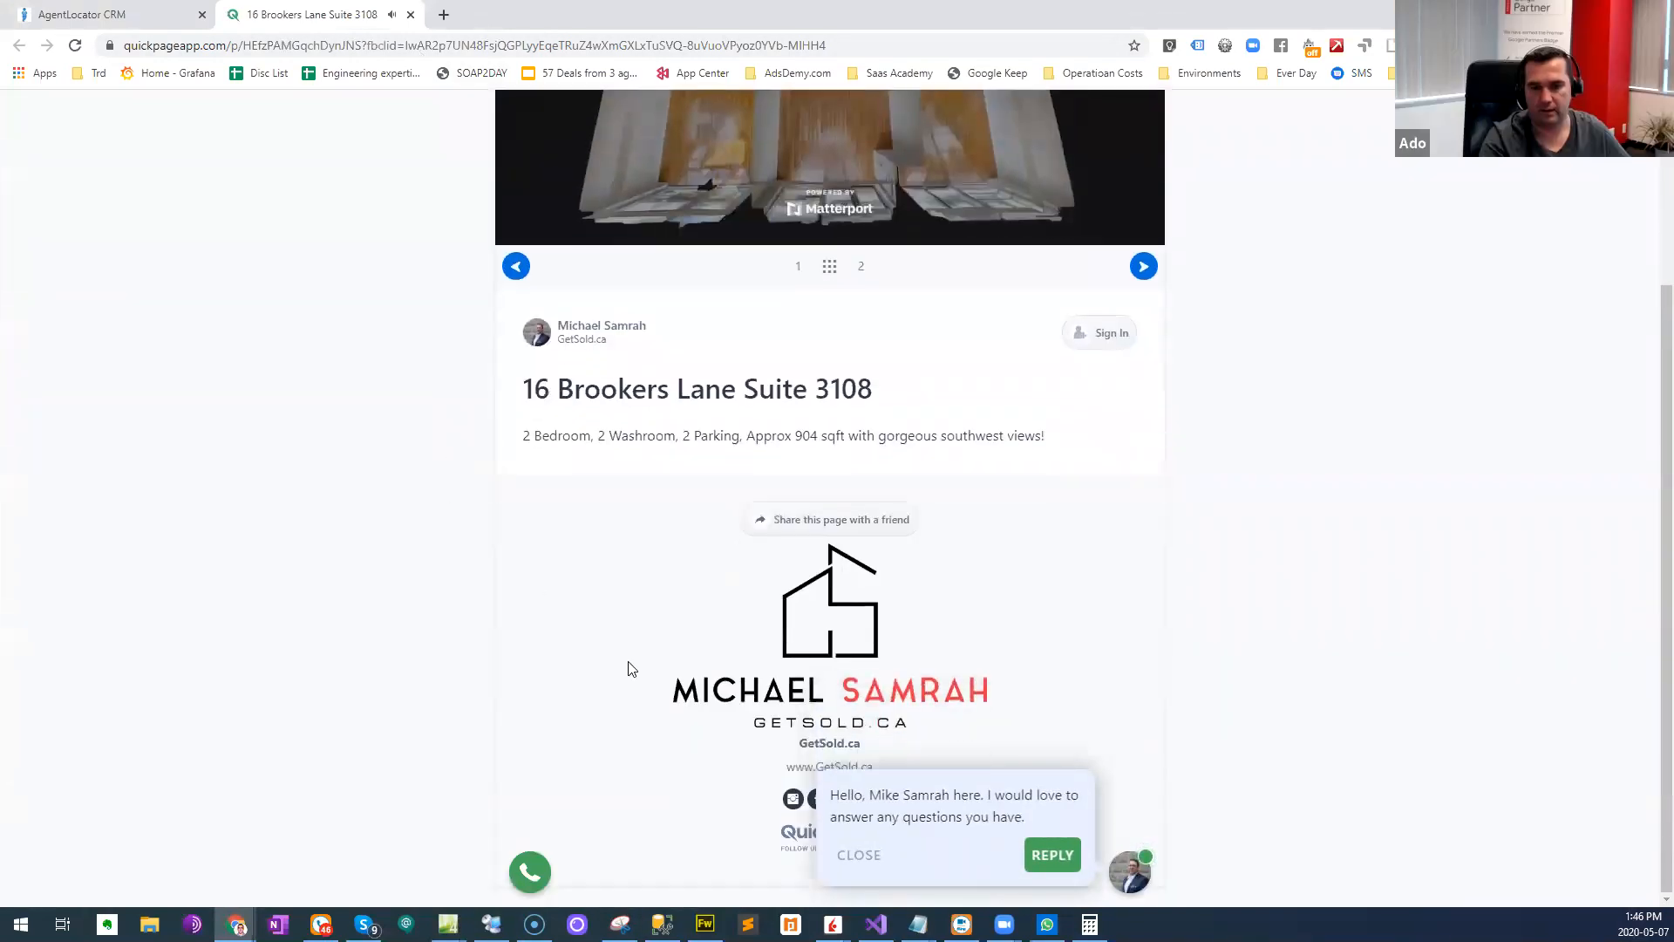
{"action": "scroll", "coordinate": [736, 400], "scroll_direction": "up", "scroll_amount": 3}
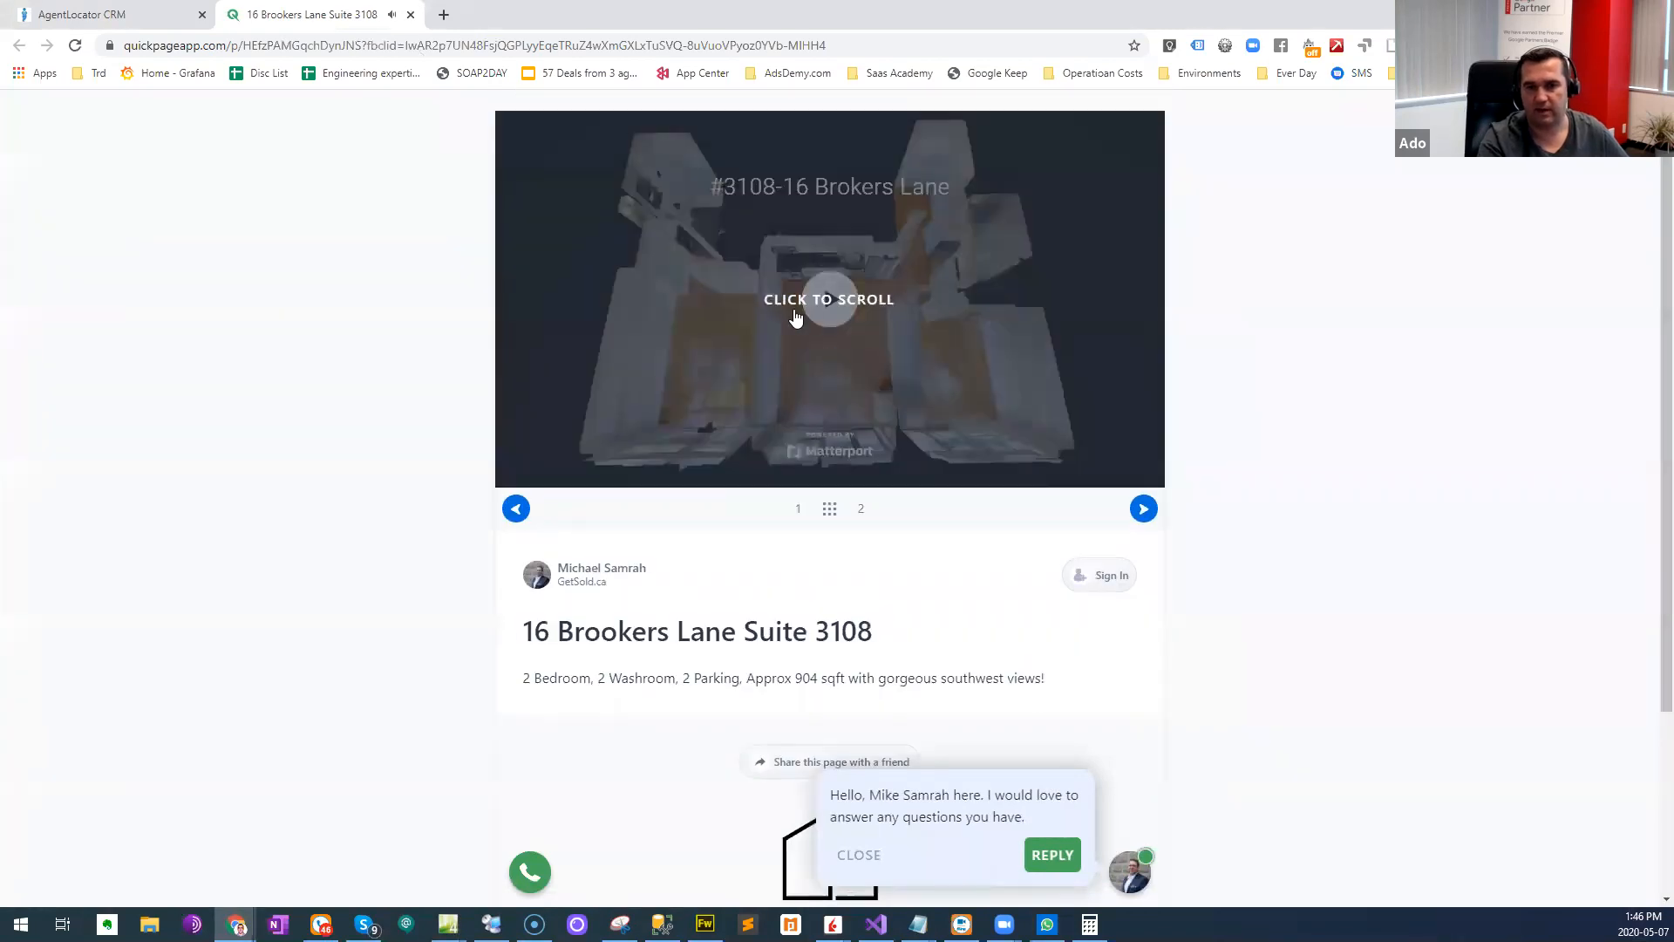
{"action": "right_click", "coordinate": [366, 419]}
{"action": "left_click", "coordinate": [390, 476]}
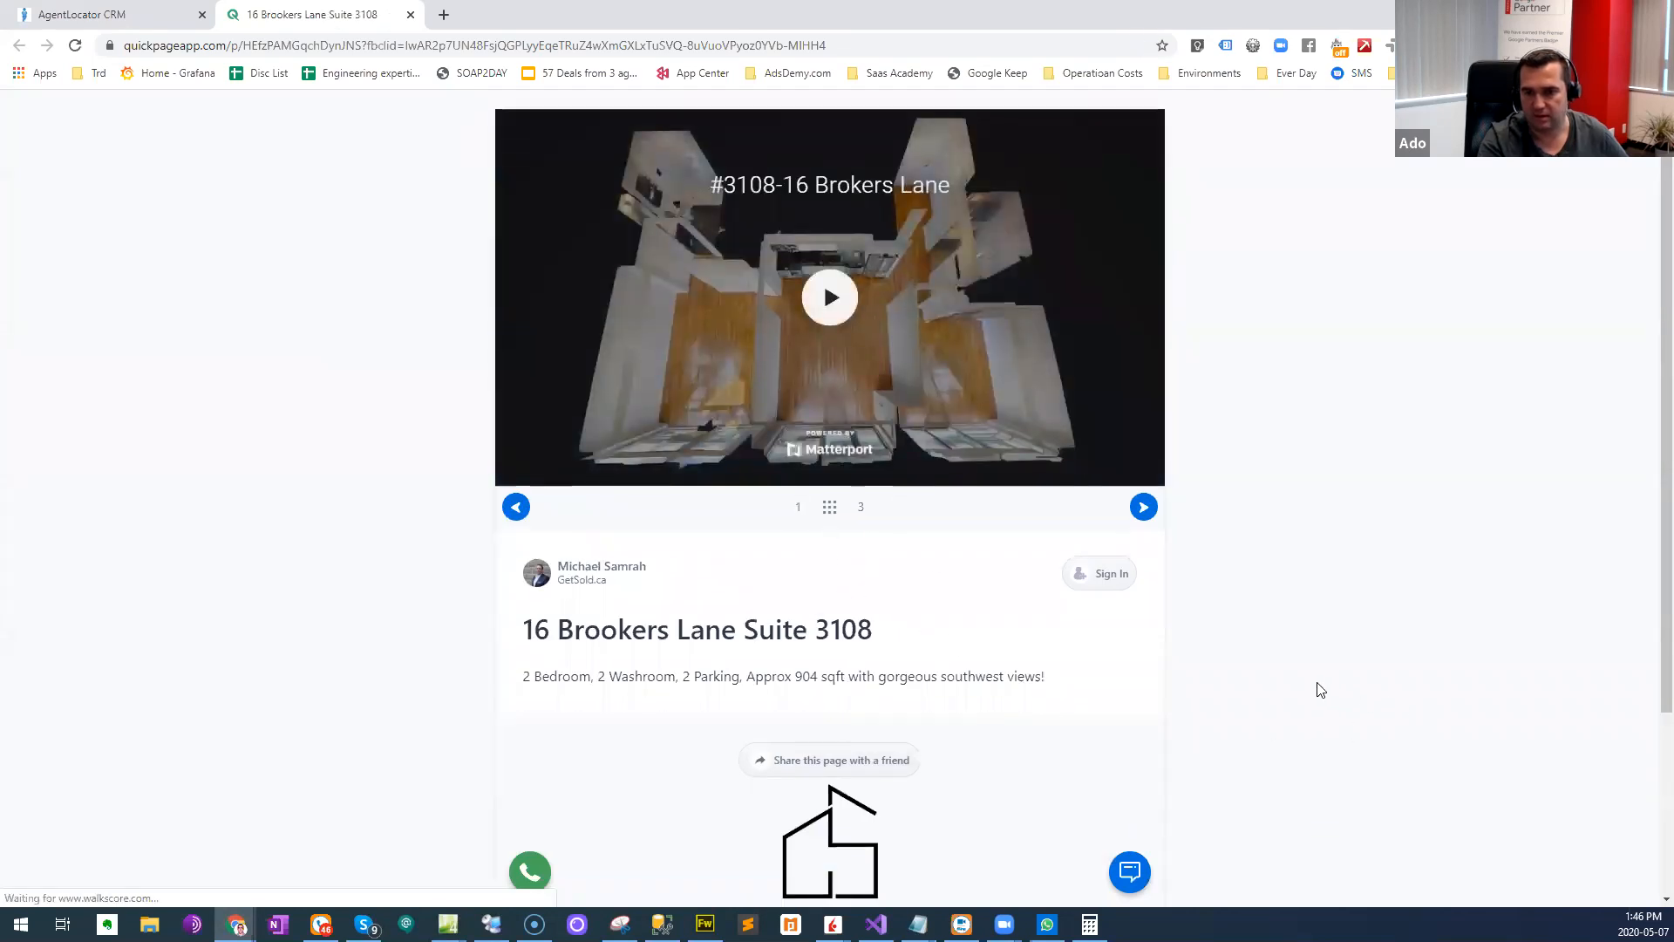
- Examine the reloaded listing page and go through its media slides, returning to the first one
{"action": "scroll", "coordinate": [1269, 715], "scroll_direction": "down", "scroll_amount": 3}
{"action": "scroll", "coordinate": [766, 619], "scroll_direction": "up", "scroll_amount": 3}
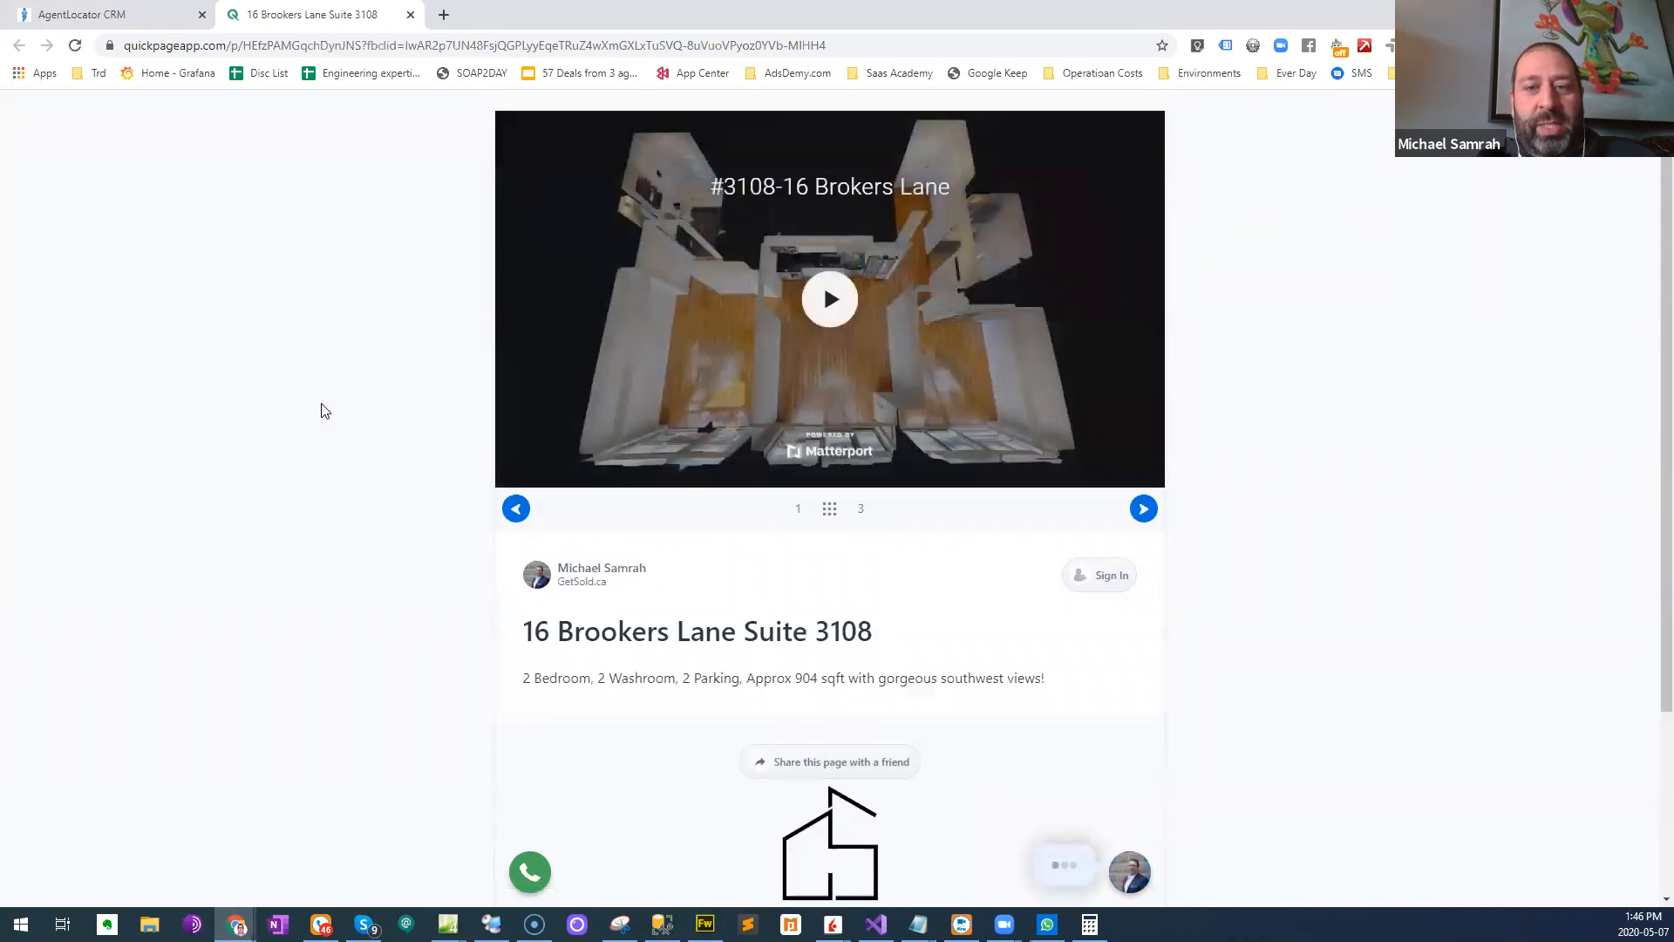
{"action": "scroll", "coordinate": [324, 462], "scroll_direction": "down", "scroll_amount": 1}
{"action": "scroll", "coordinate": [318, 493], "scroll_direction": "down", "scroll_amount": 3}
{"action": "scroll", "coordinate": [872, 514], "scroll_direction": "up", "scroll_amount": 3}
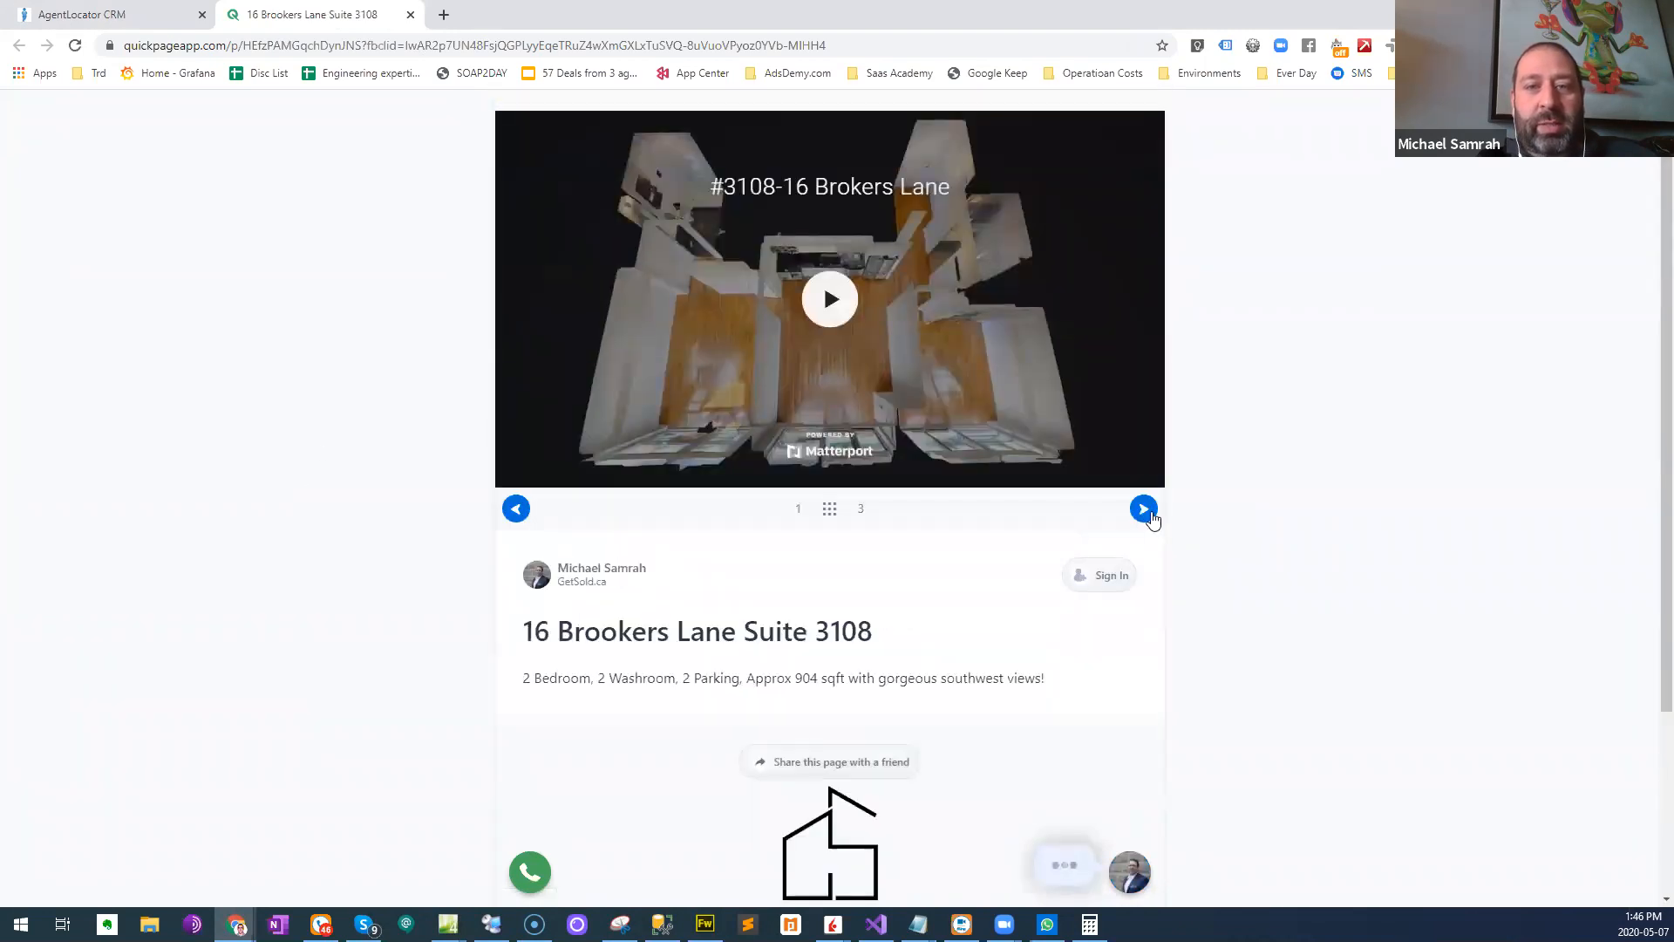
{"action": "left_click", "coordinate": [1146, 511]}
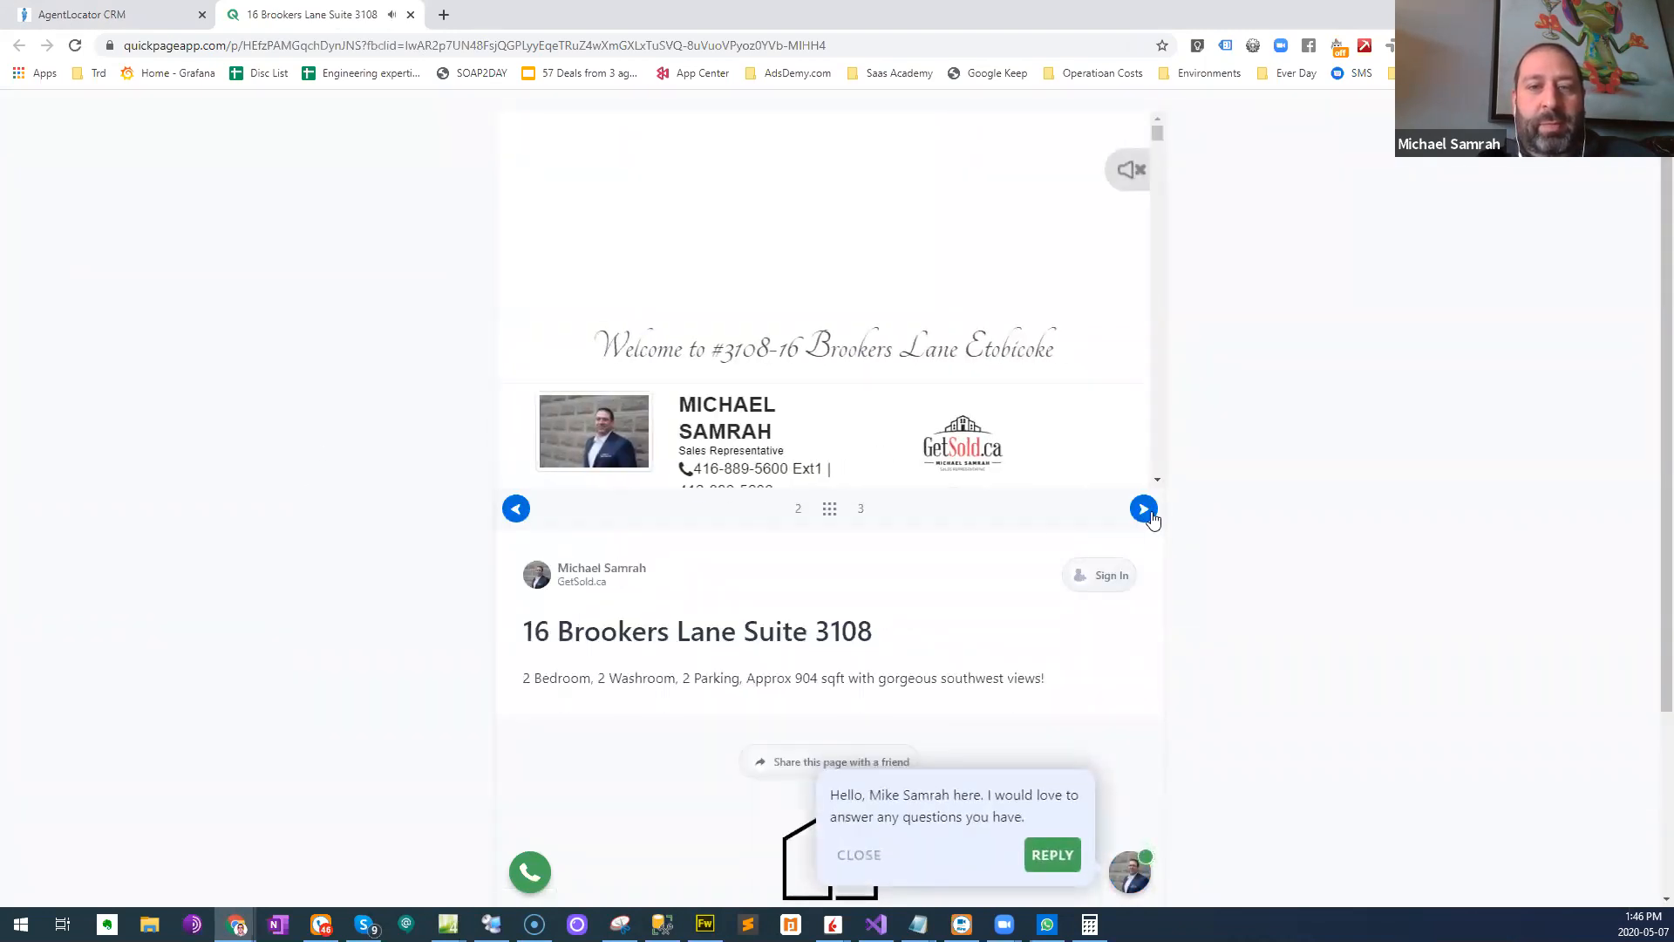
{"action": "left_click", "coordinate": [1144, 509]}
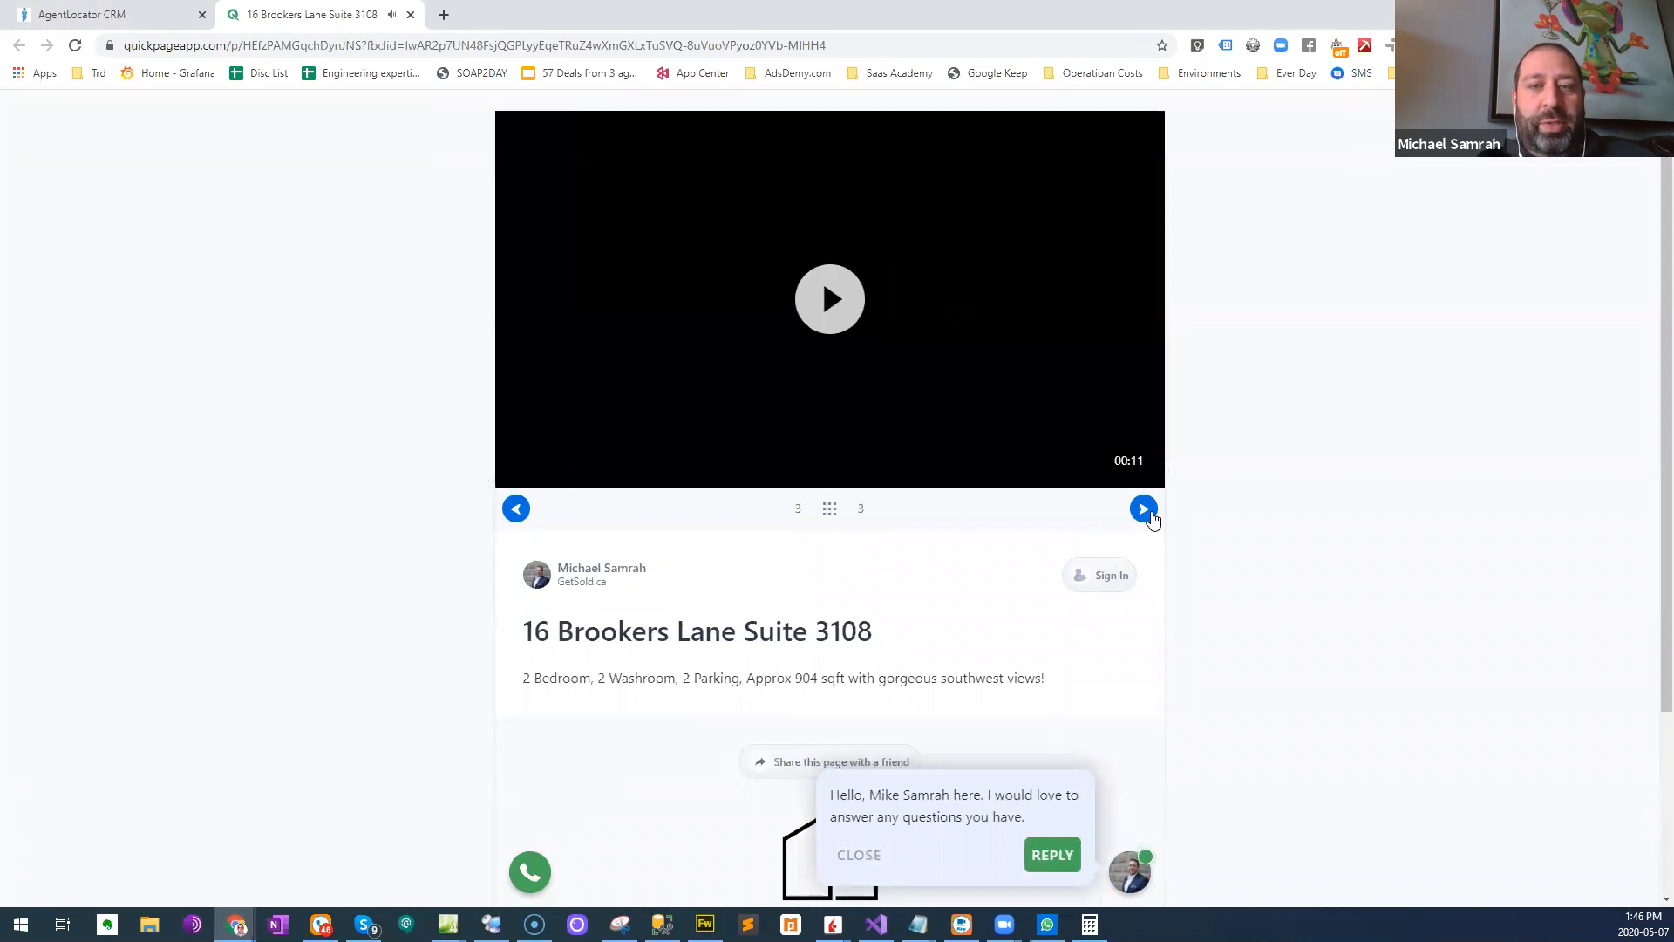
{"action": "left_click", "coordinate": [515, 510]}
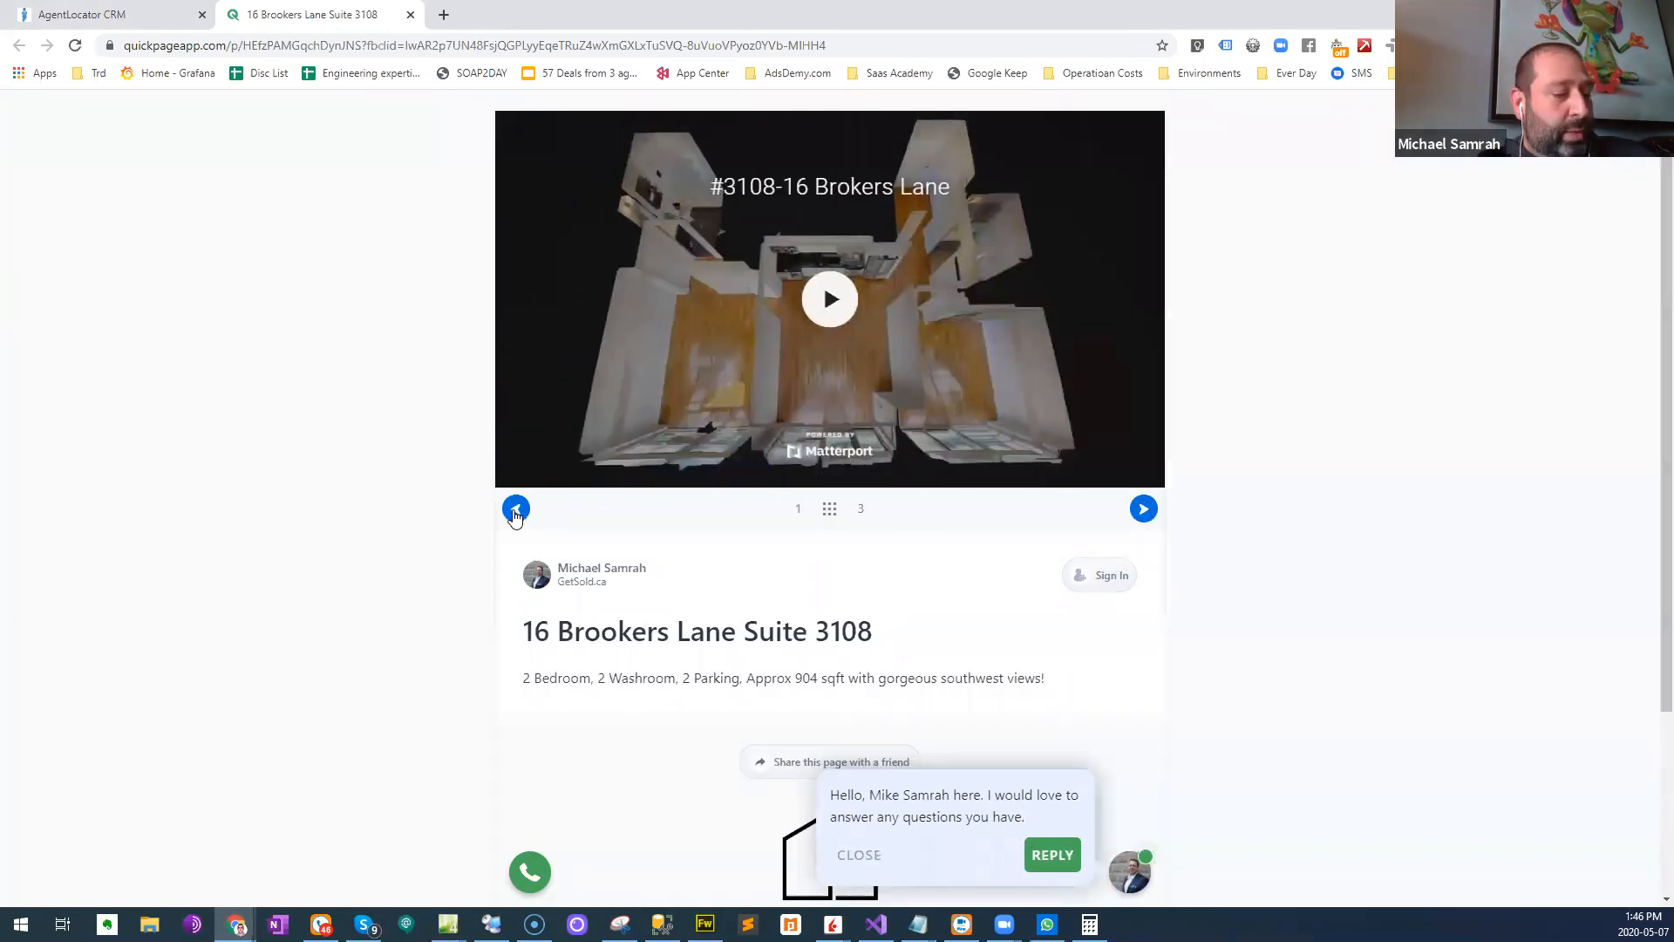
{"action": "left_click", "coordinate": [111, 8]}
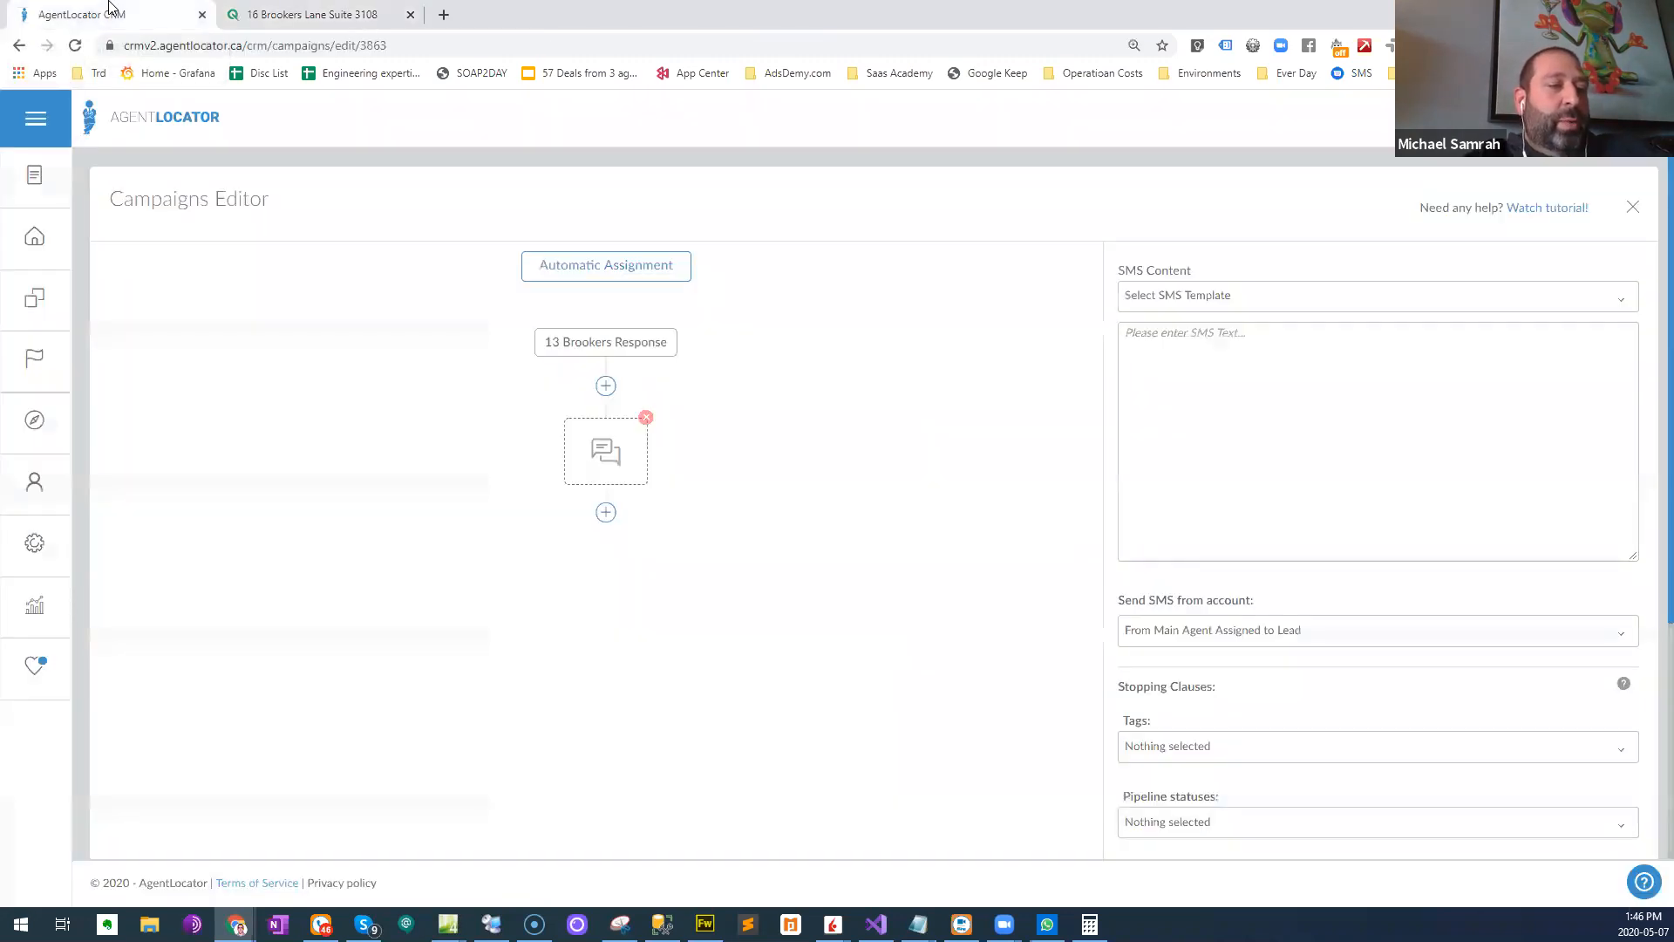
{"action": "left_click", "coordinate": [299, 12]}
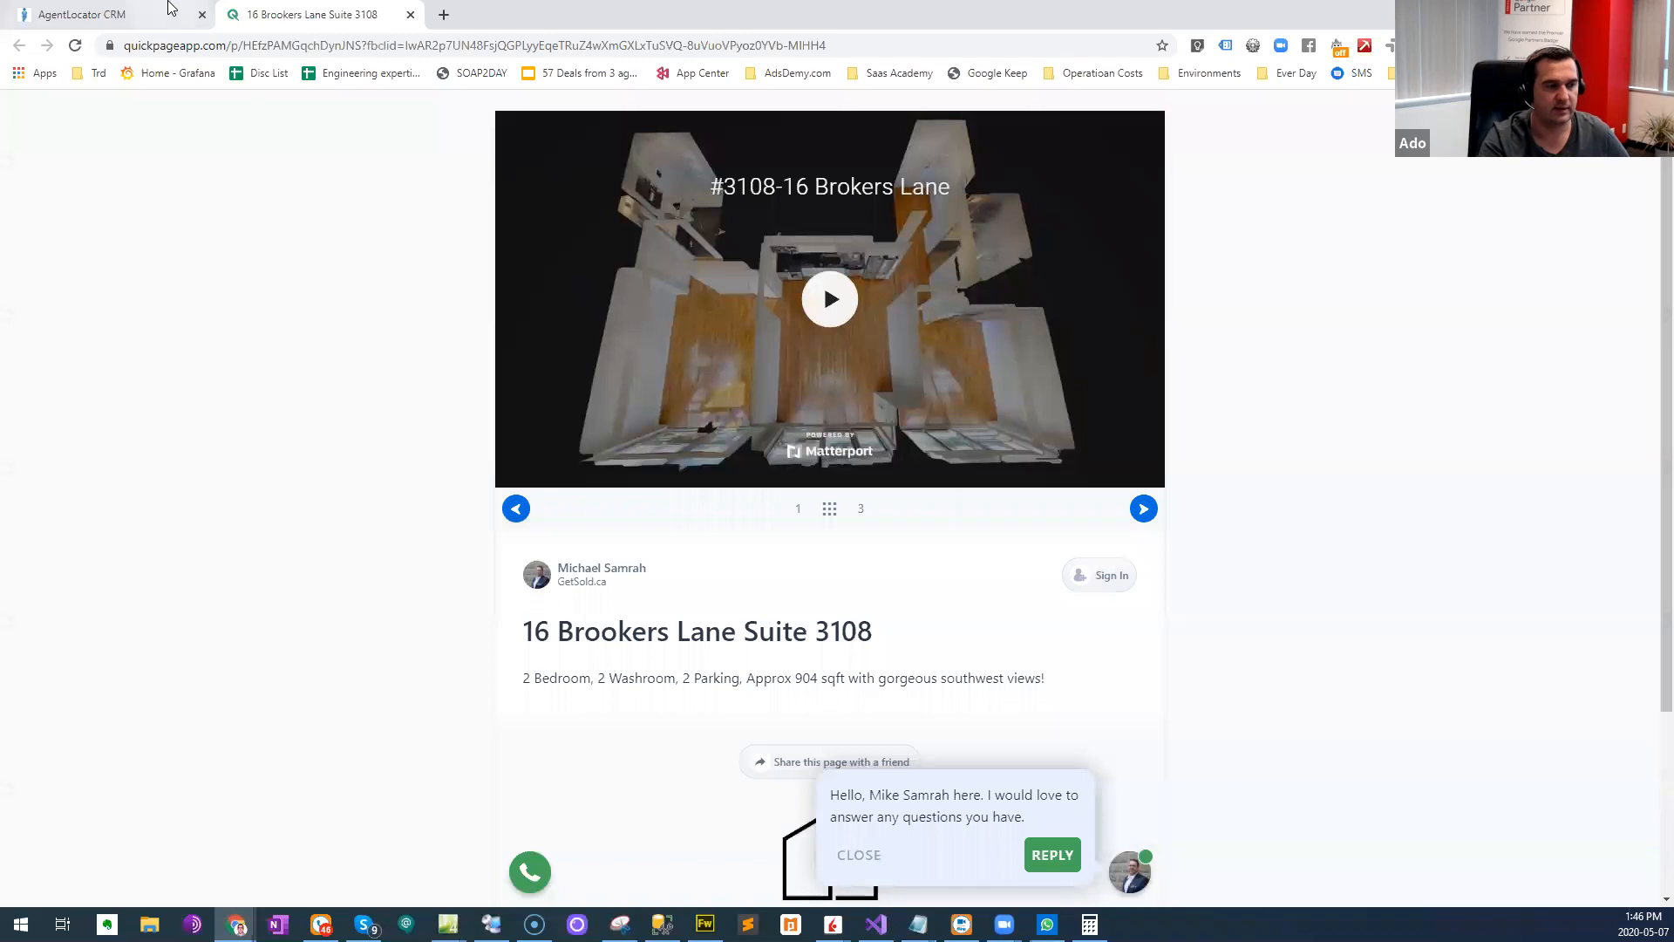
{"action": "left_click", "coordinate": [131, 14]}
{"action": "left_click", "coordinate": [1268, 359]}
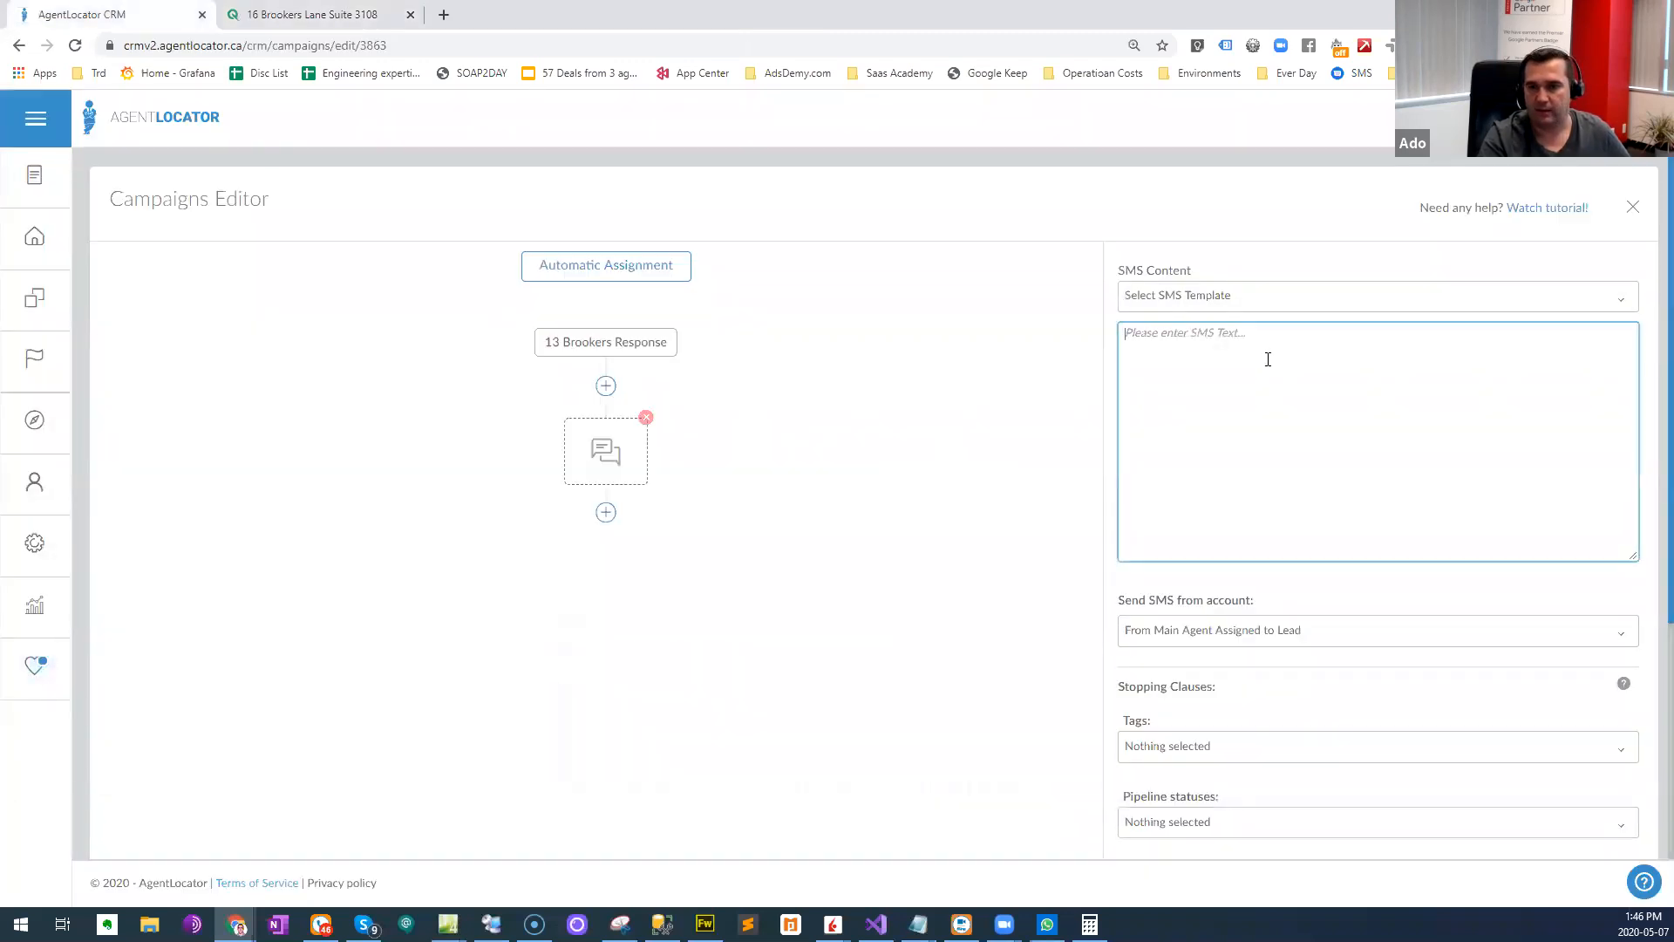
{"action": "type", "text": "Hey there [FirstName], "}
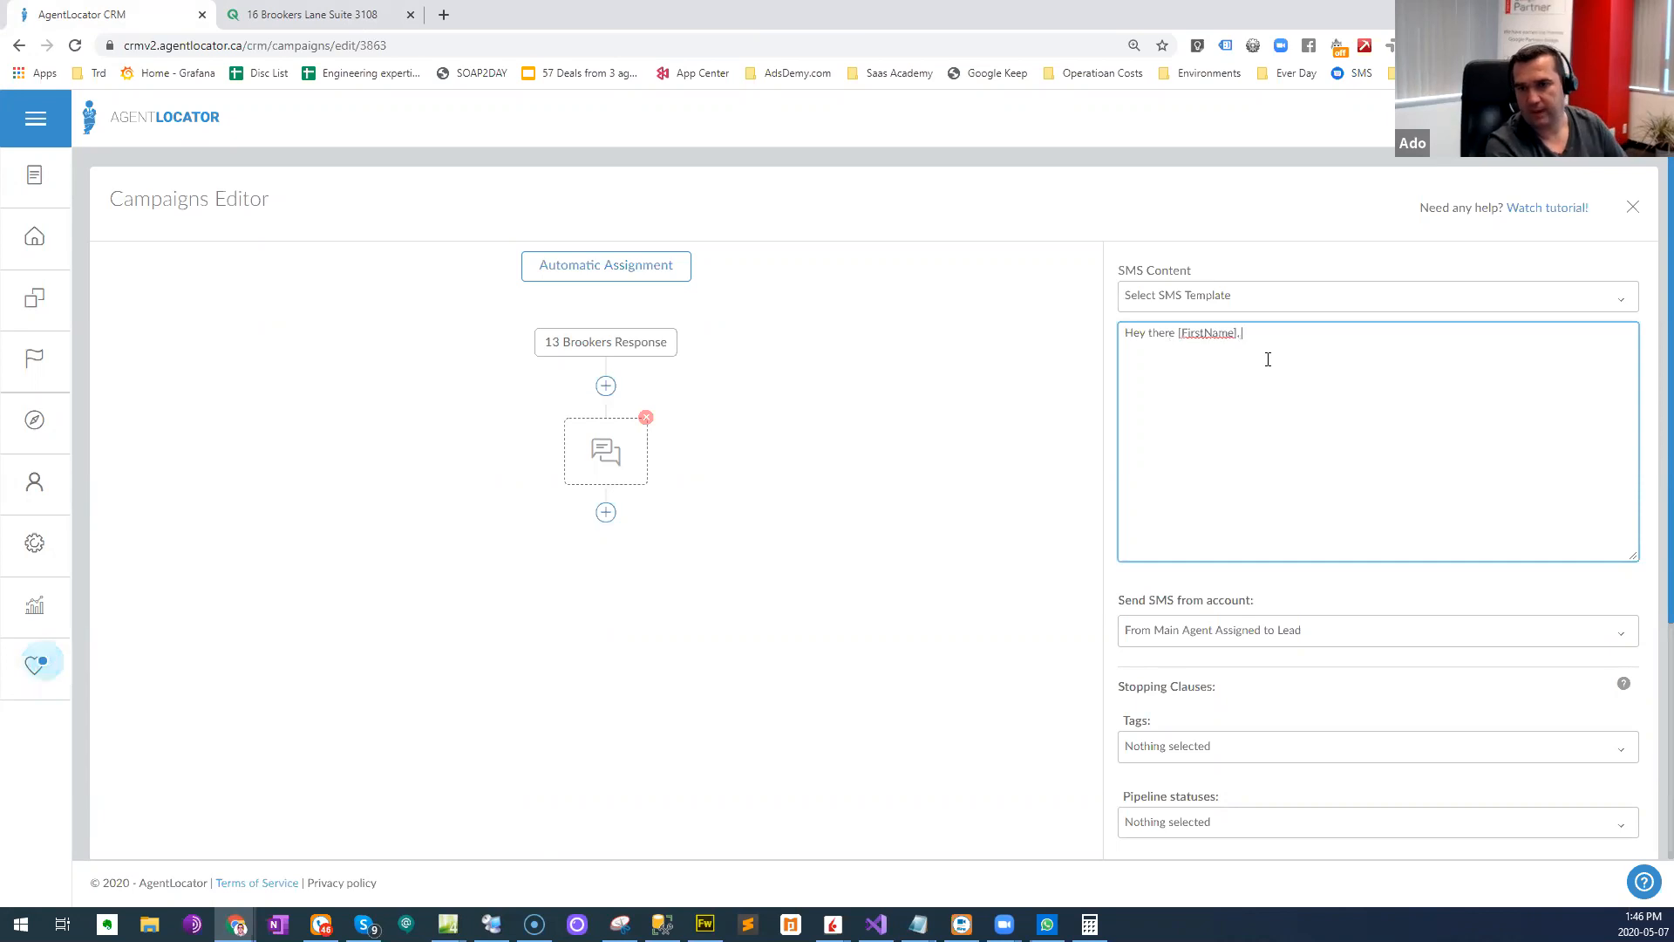
{"action": "type", "text": "here is a li"}
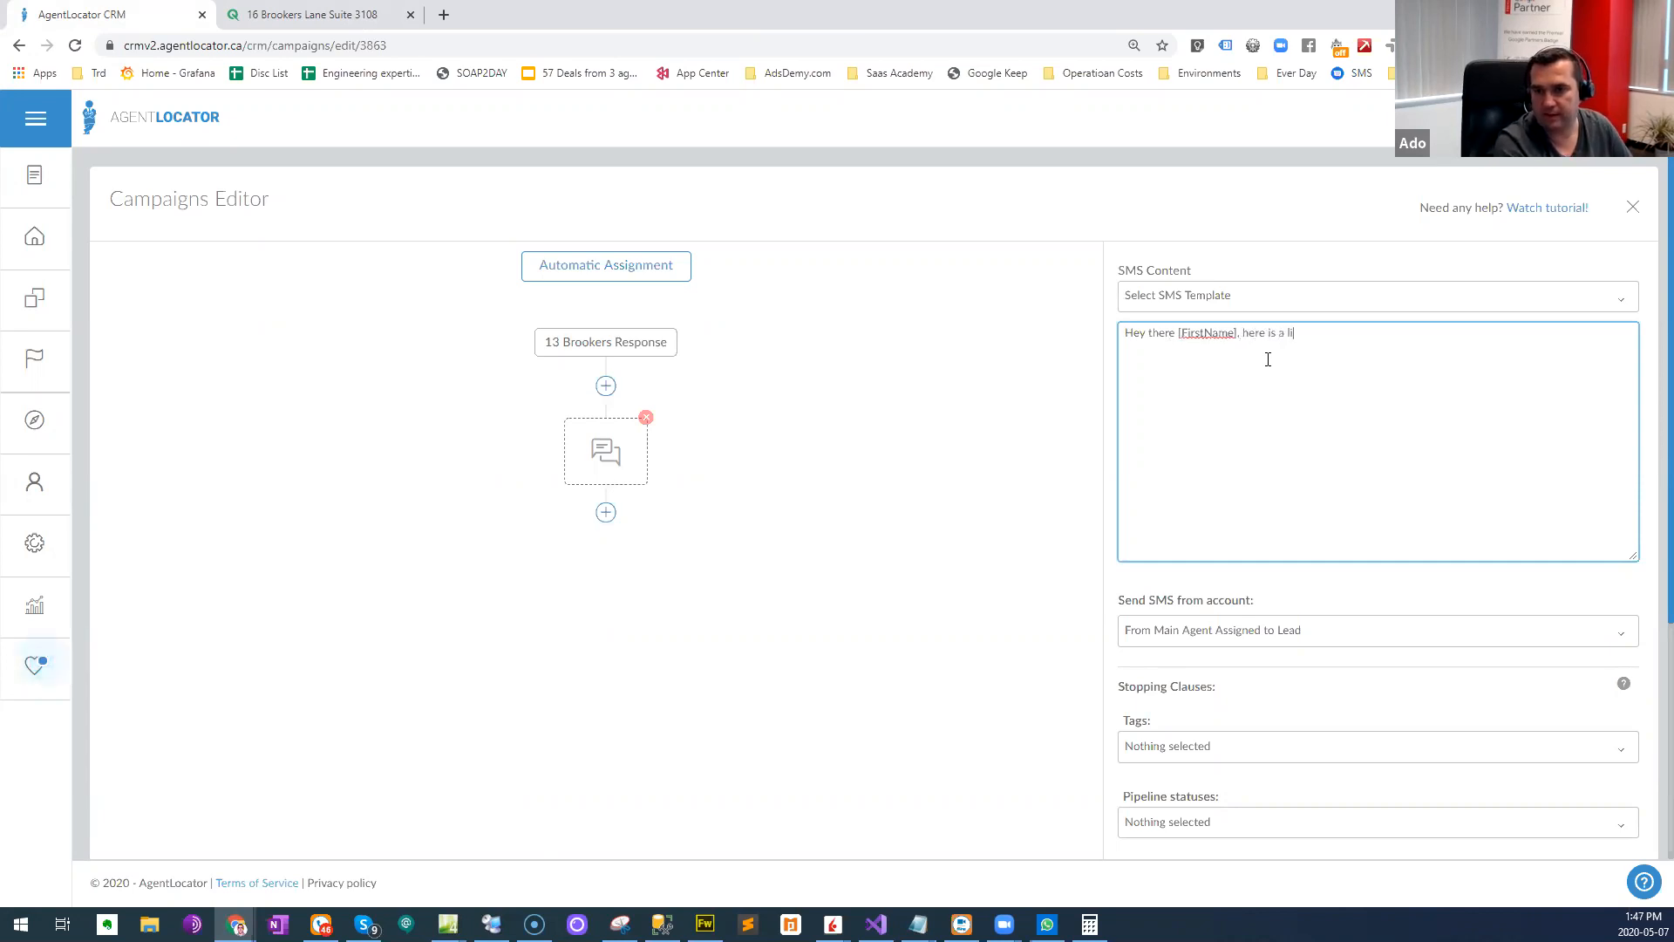
{"action": "type", "text": "nk to 1"}
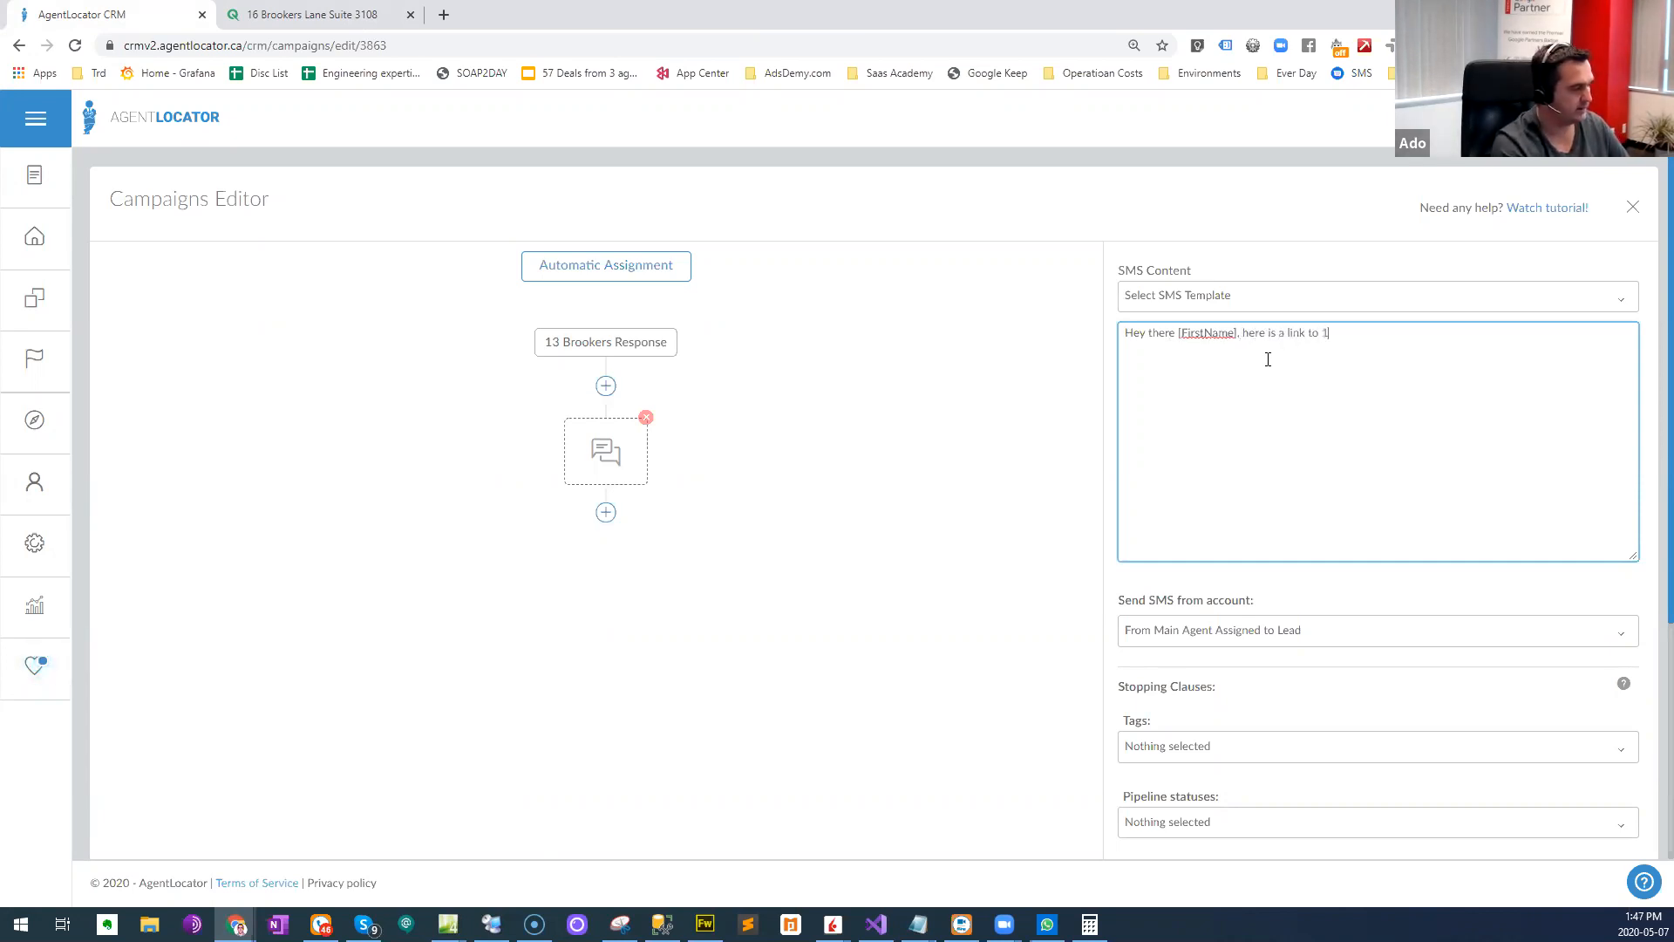
{"action": "key", "text": "BackSpace"}
{"action": "key", "text": "BackSpace"}
{"action": "key", "text": "BackSpace"}
{"action": "type", "text": "that will show you all the images as we"}
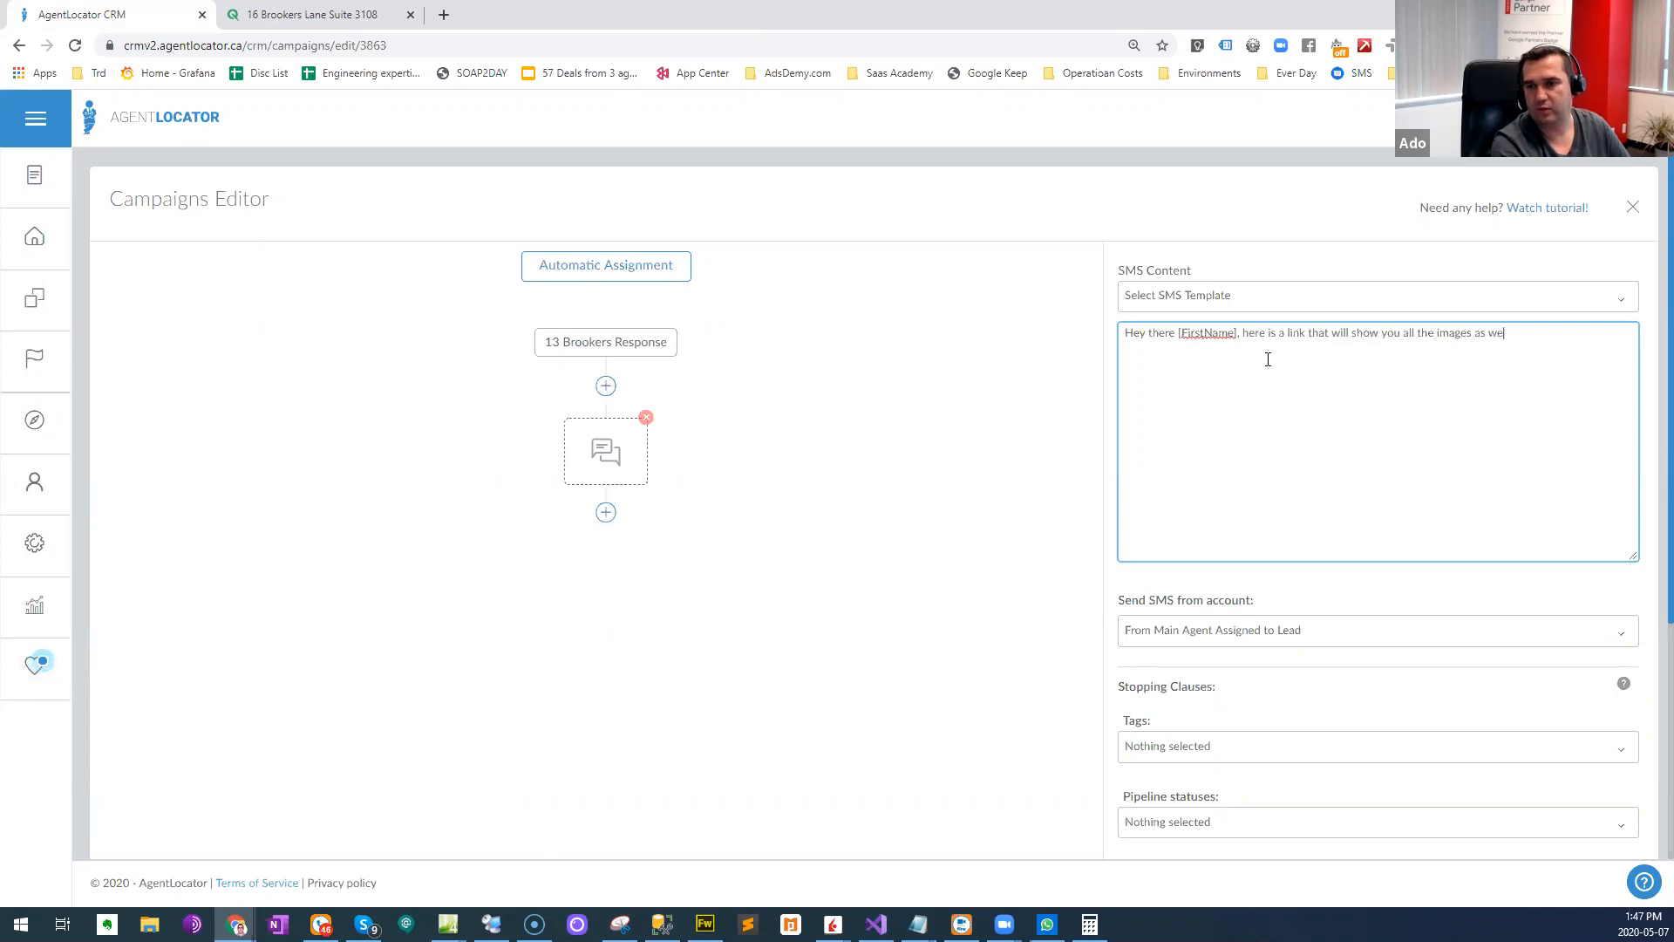
{"action": "type", "text": "ll as a virtua"}
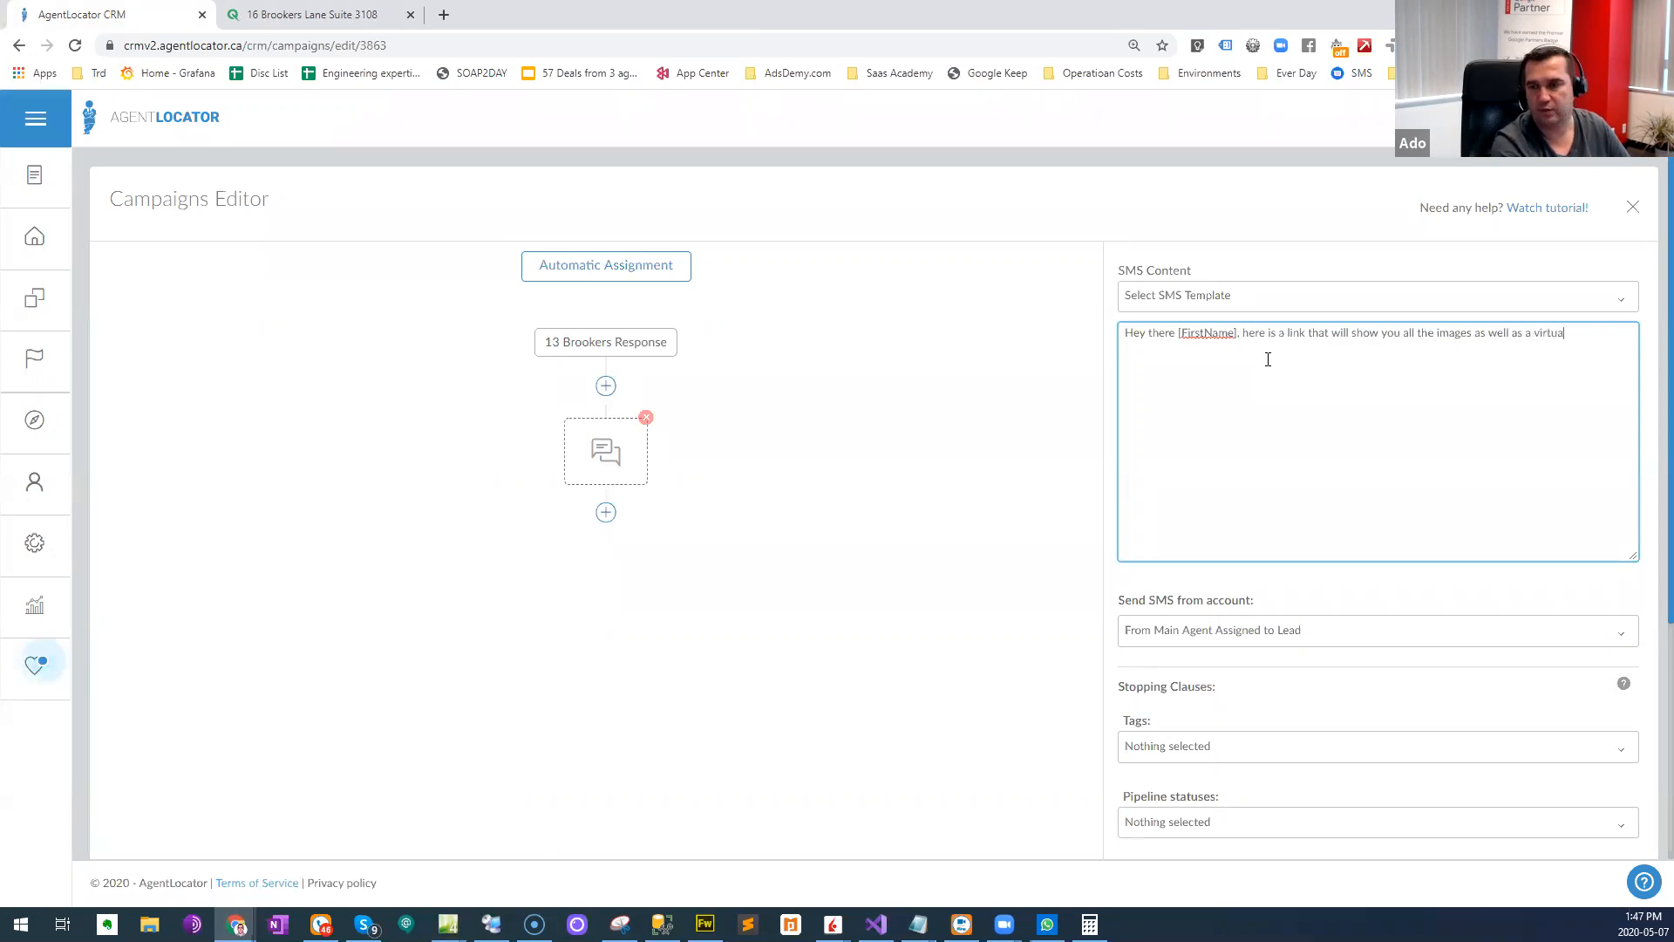
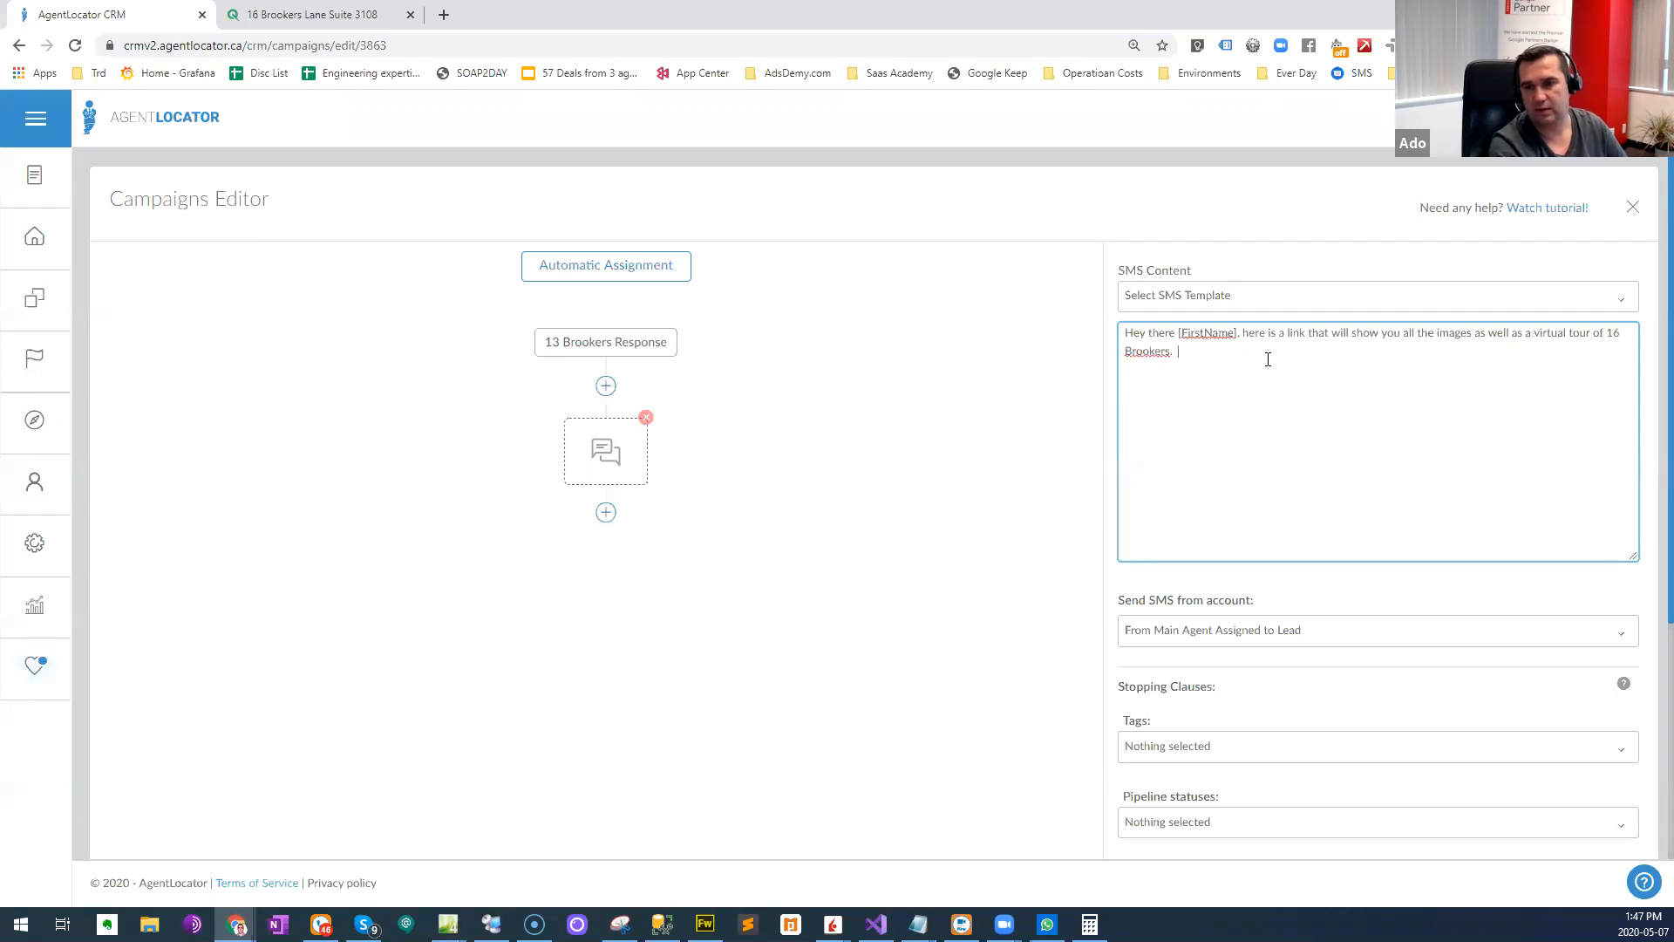
{"action": "type", "text": "https://gpdeliv.us/p/HEfzPAMGqchDyrJNS"}
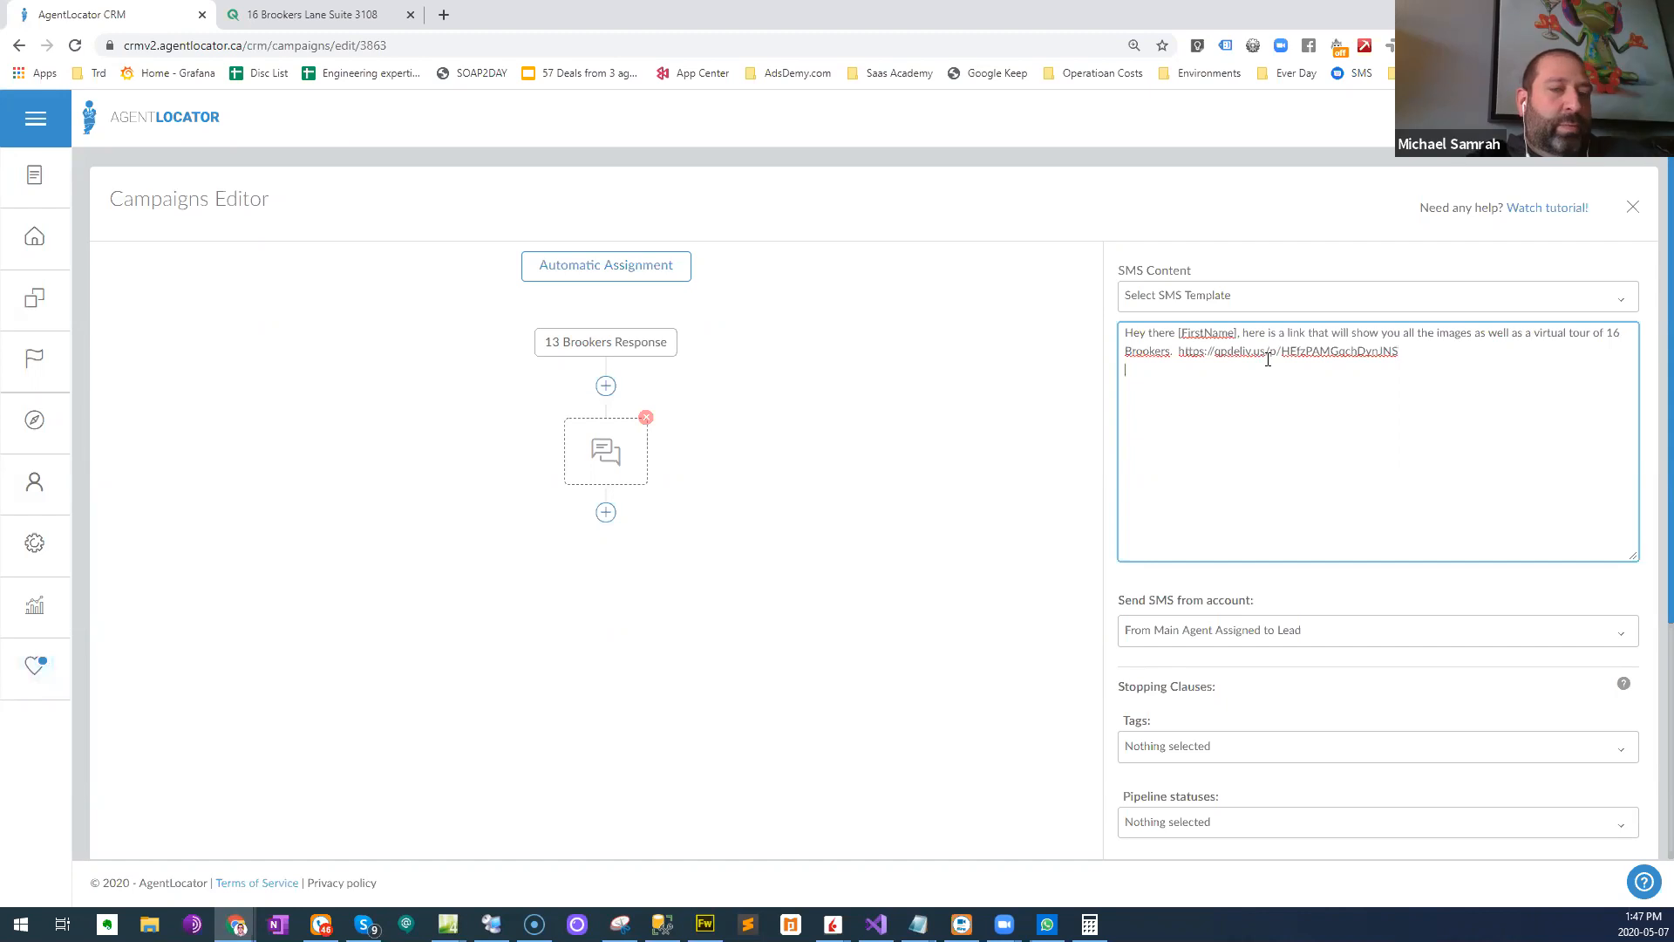
{"action": "key", "text": "Return"}
{"action": "key", "text": "Return"}
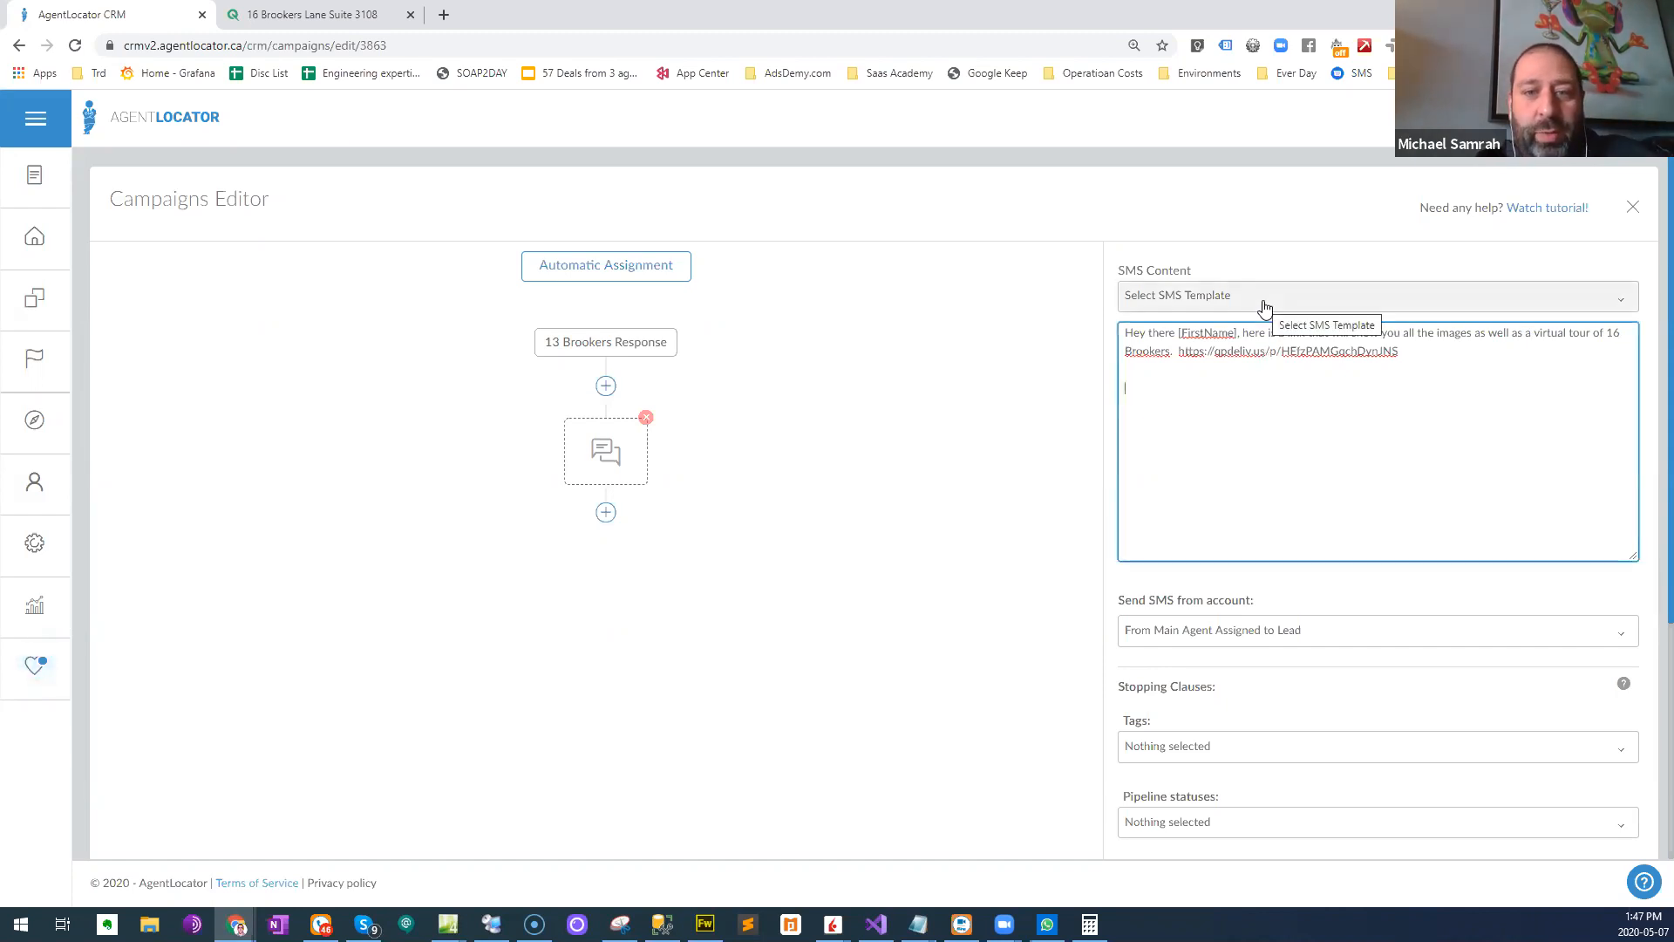
{"action": "left_click", "coordinate": [340, 15]}
{"action": "right_click", "coordinate": [276, 368]}
{"action": "left_click", "coordinate": [331, 433]}
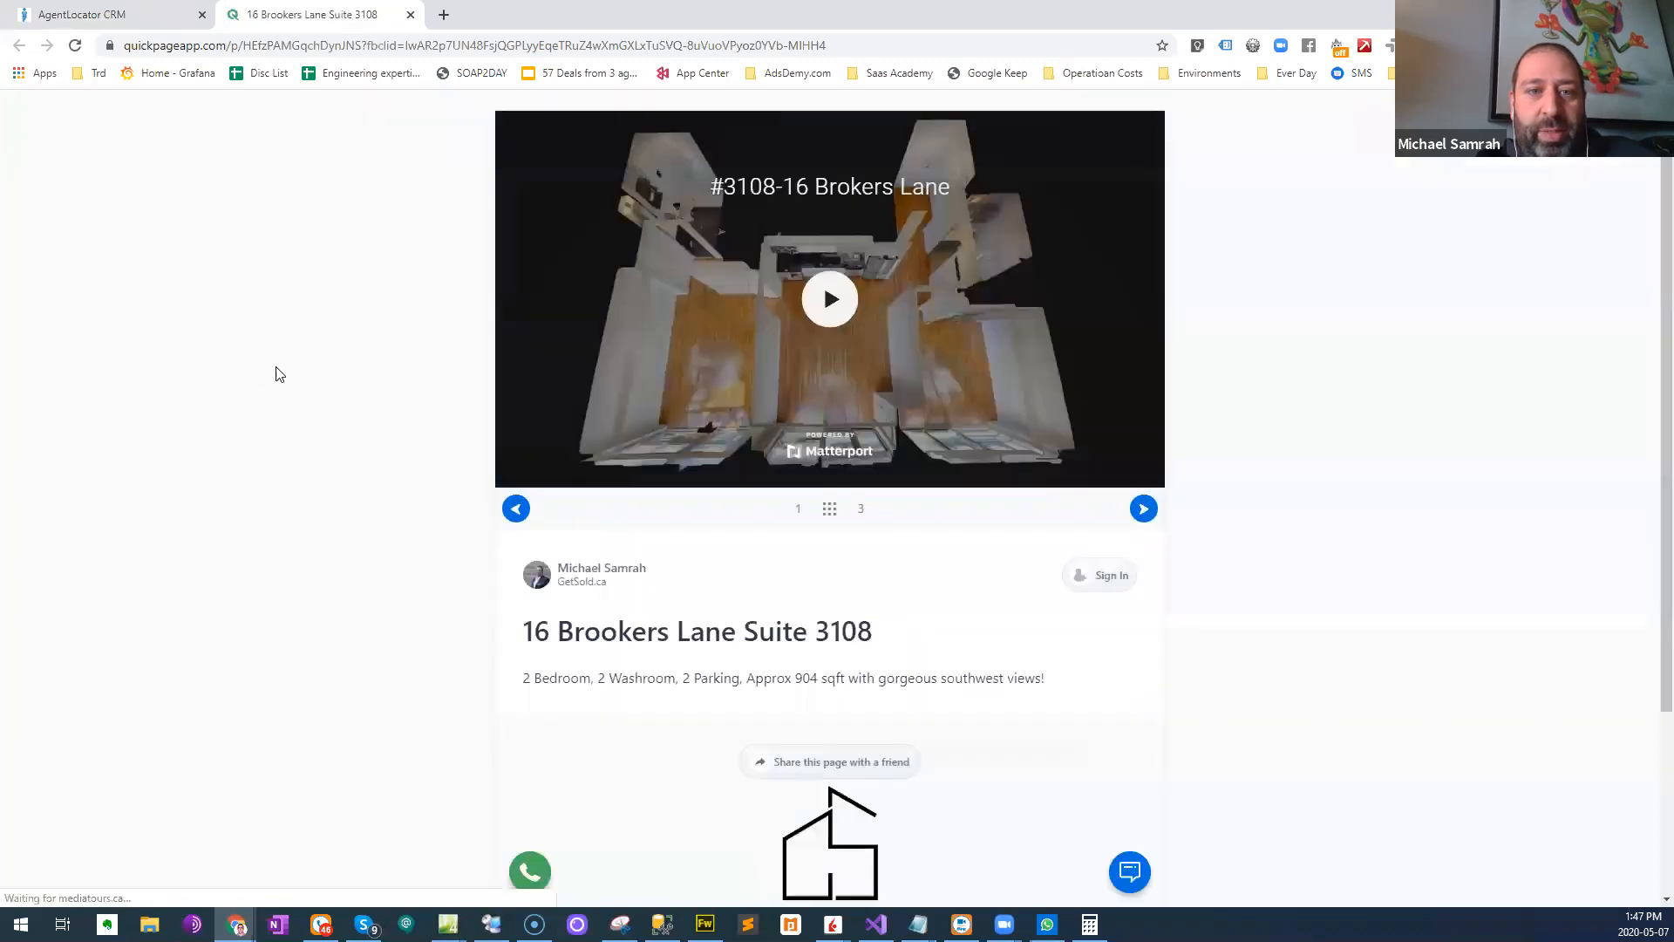
- Return to the campaign editor's SMS text and add two line breaks below the listing link
{"action": "left_click", "coordinate": [82, 15]}
{"action": "left_click", "coordinate": [1278, 389]}
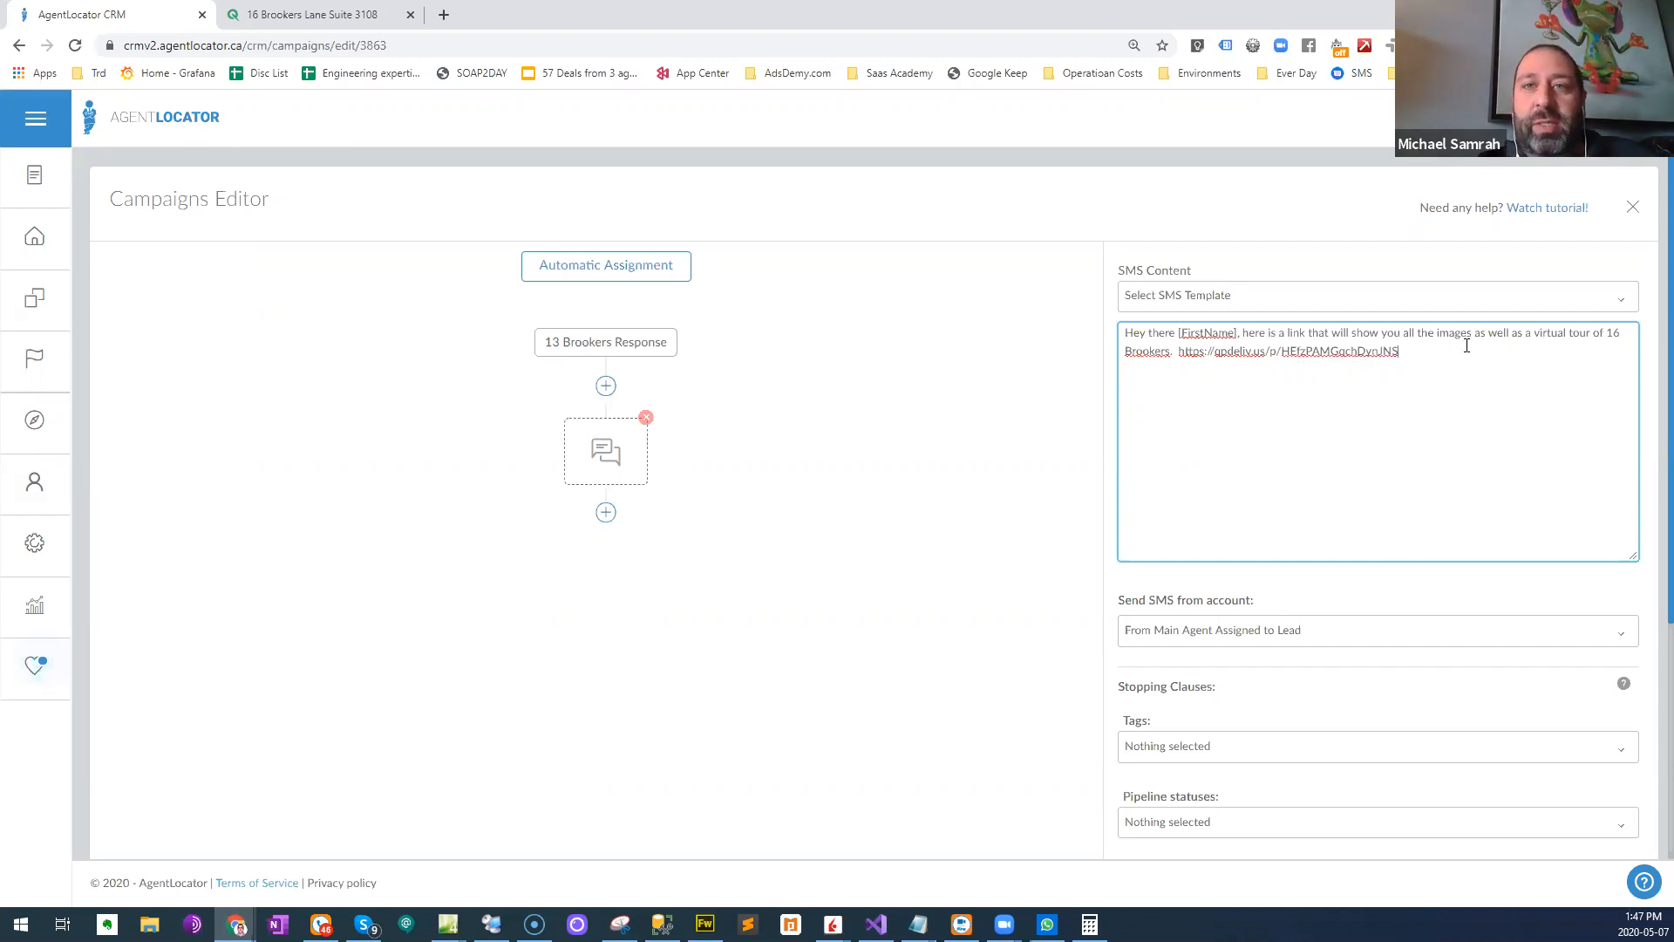
{"action": "key", "text": "Return"}
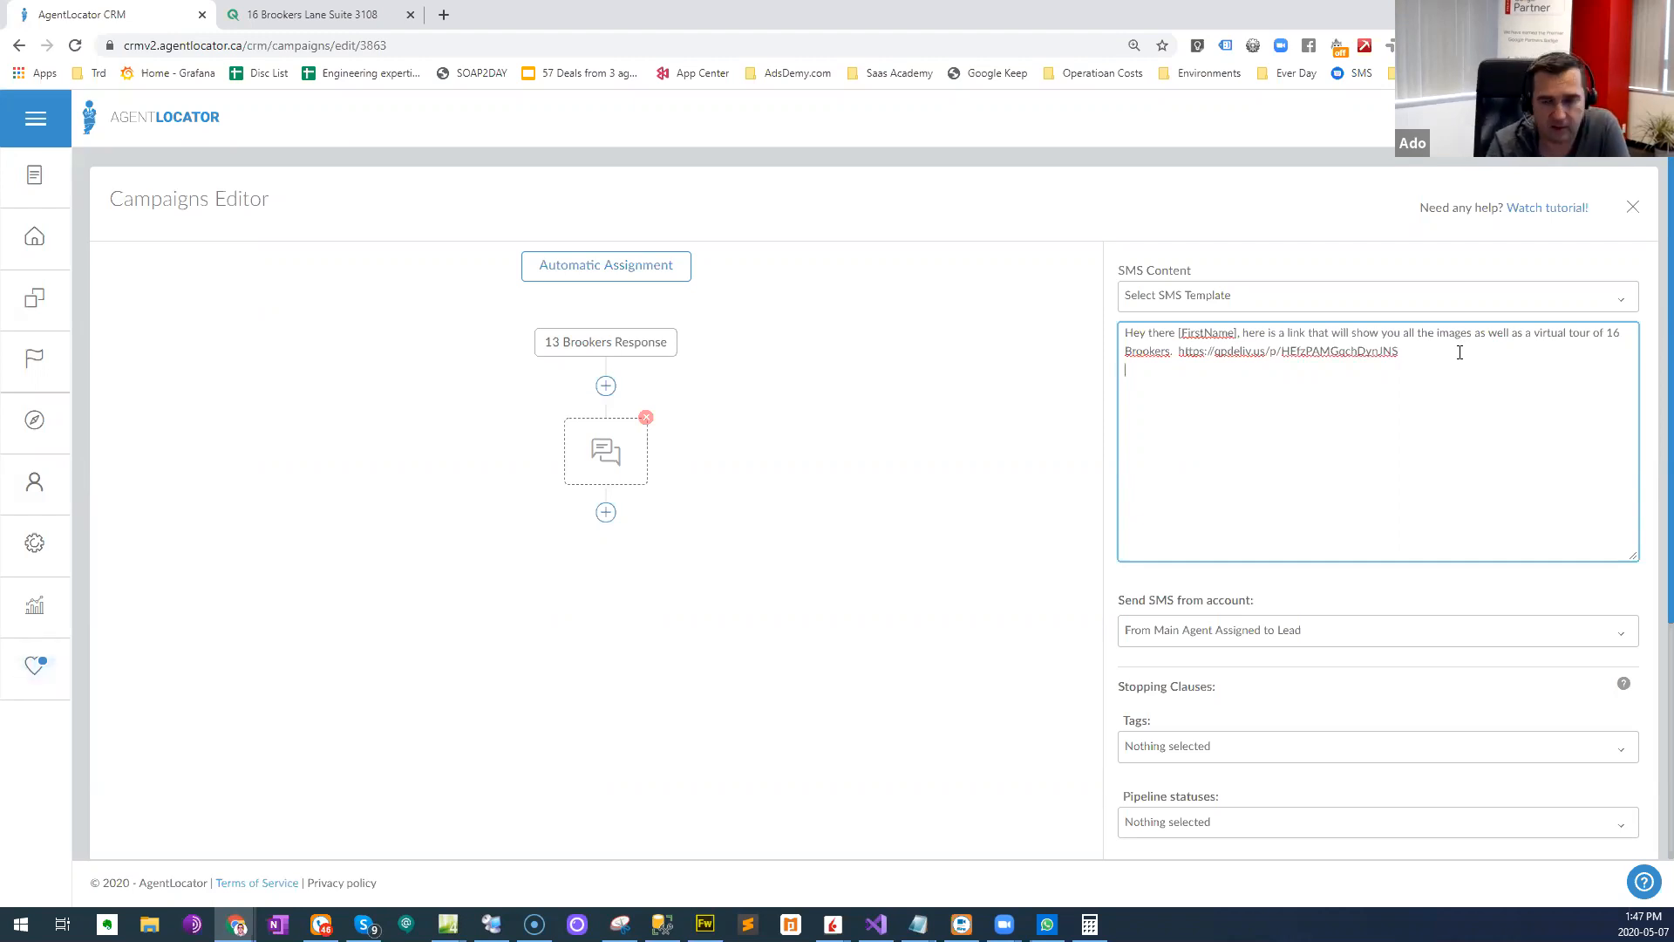
{"action": "key", "text": "Return"}
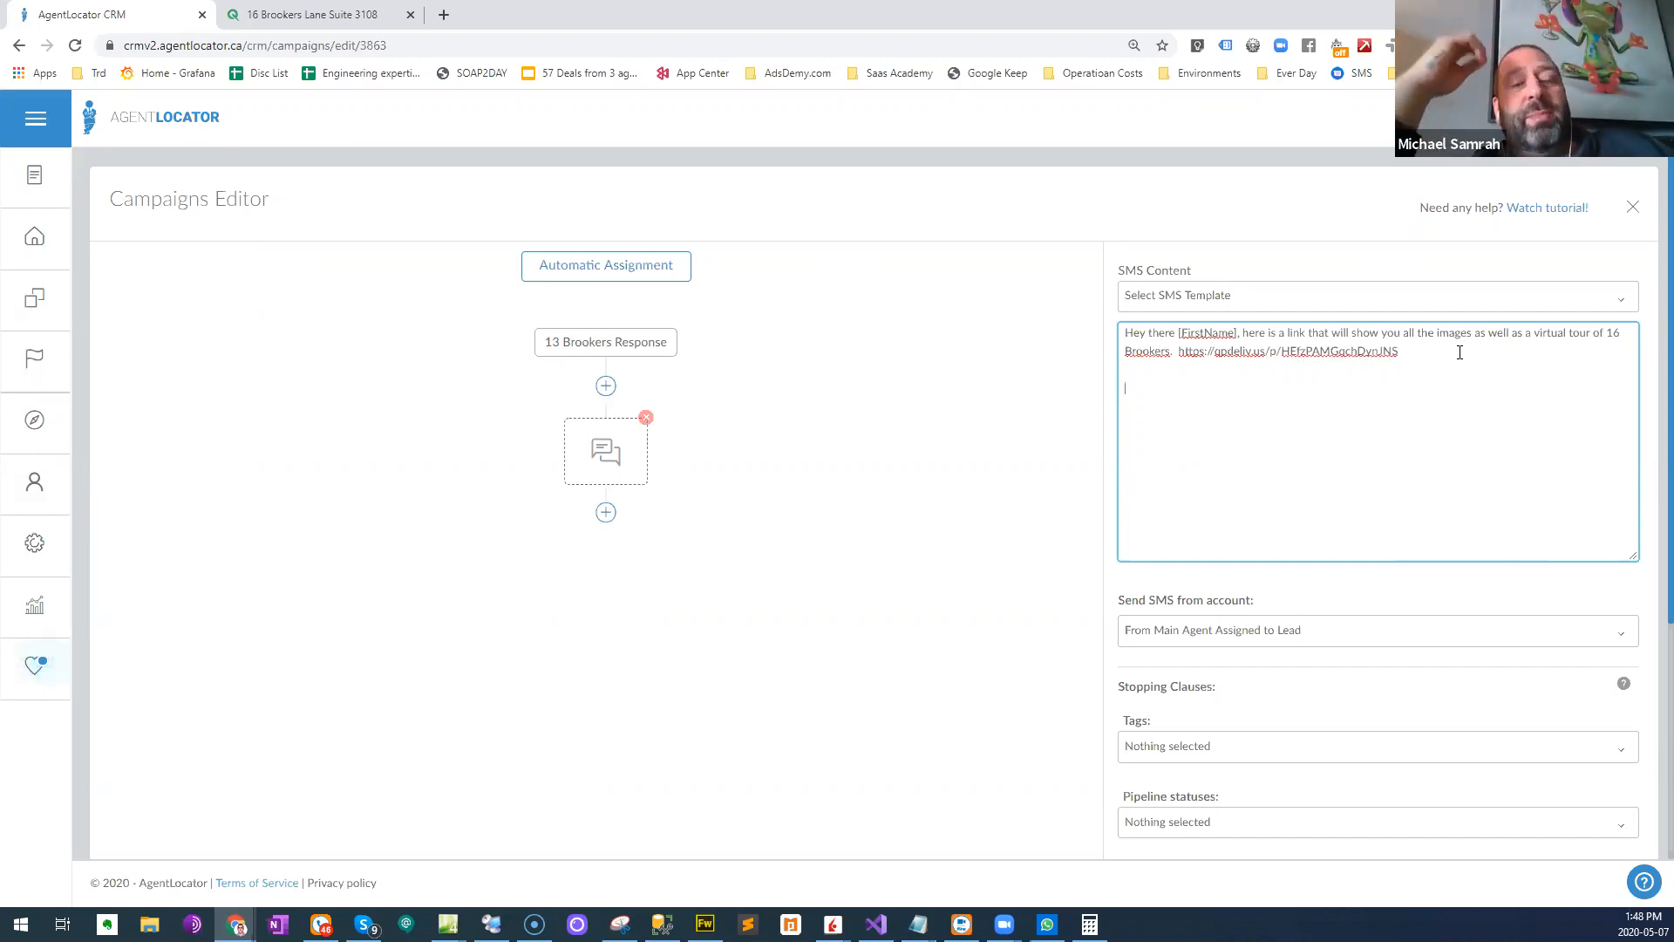
- Write the question "When are you looking to move into a place by?" below the link in the SMS text
{"action": "type", "text": "When are you look"}
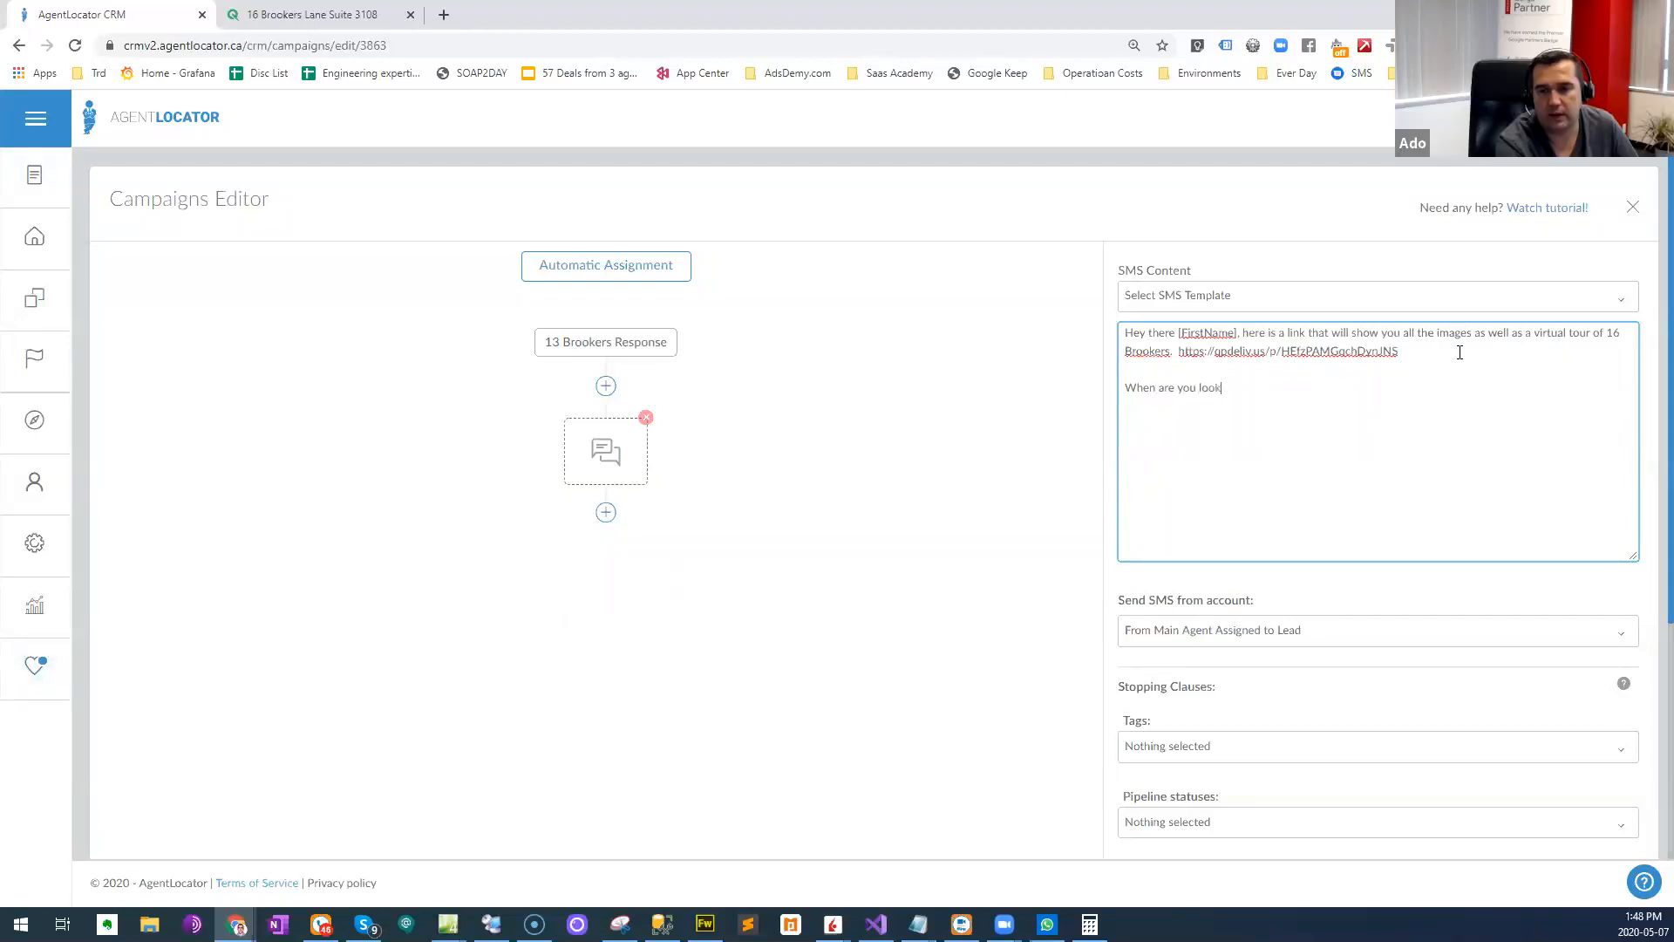
{"action": "type", "text": "ing to move tnto a place bu"}
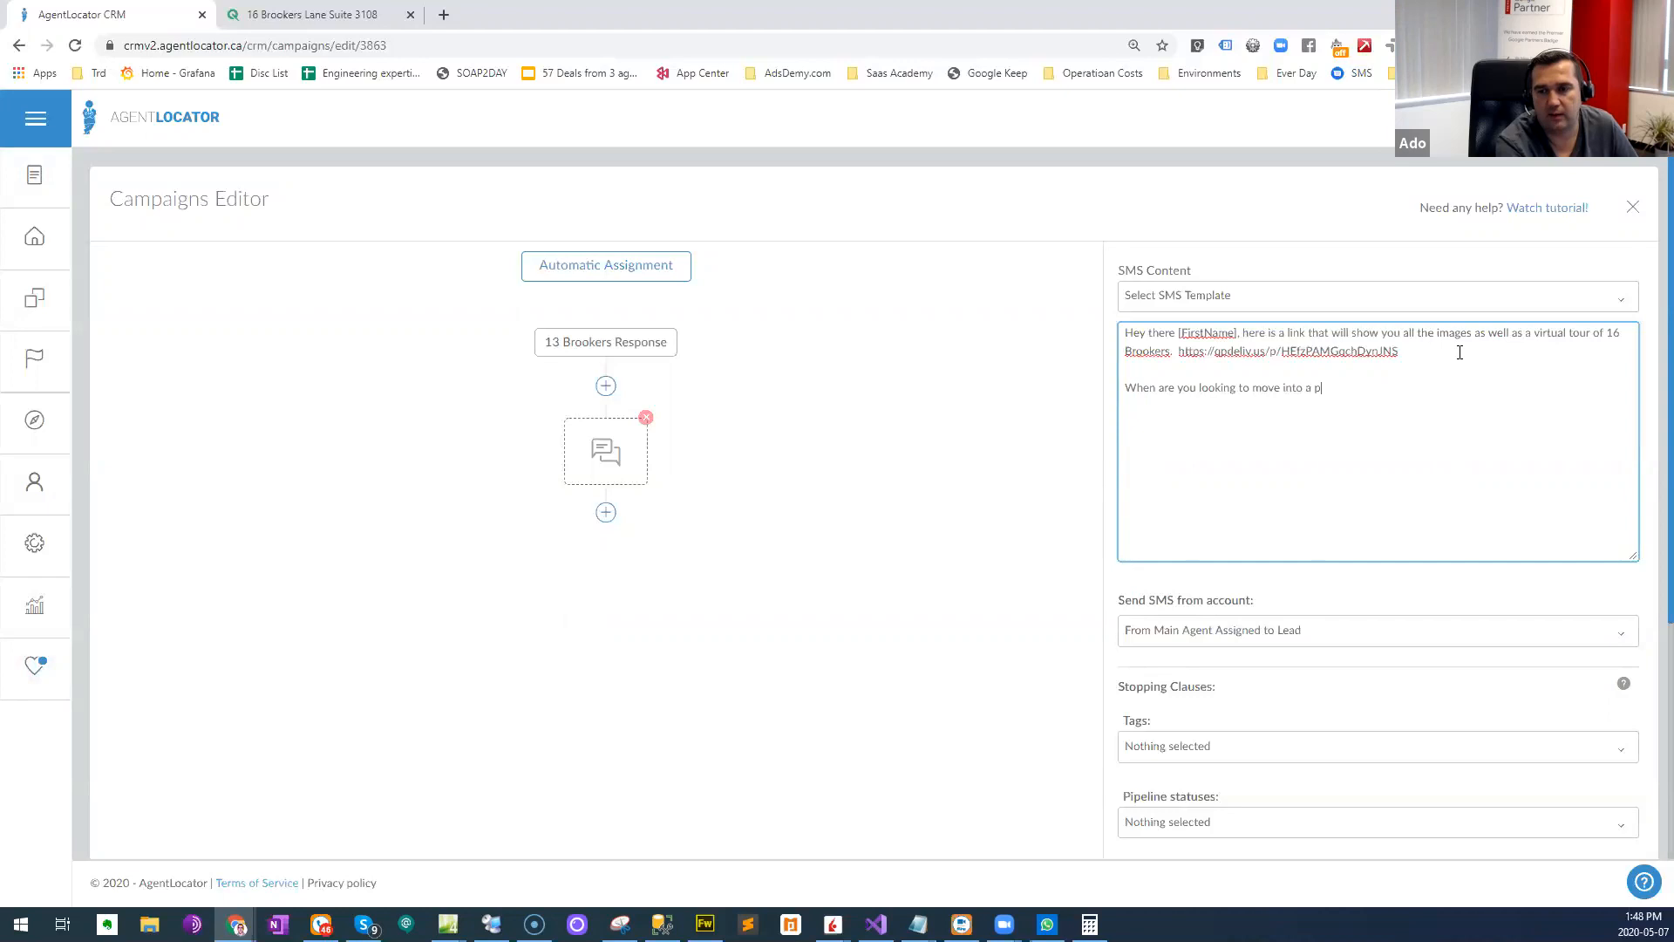
{"action": "key", "text": "BackSpace"}
{"action": "type", "text": "y"}
{"action": "key", "text": "BackSpace"}
{"action": "type", "text": "y"}
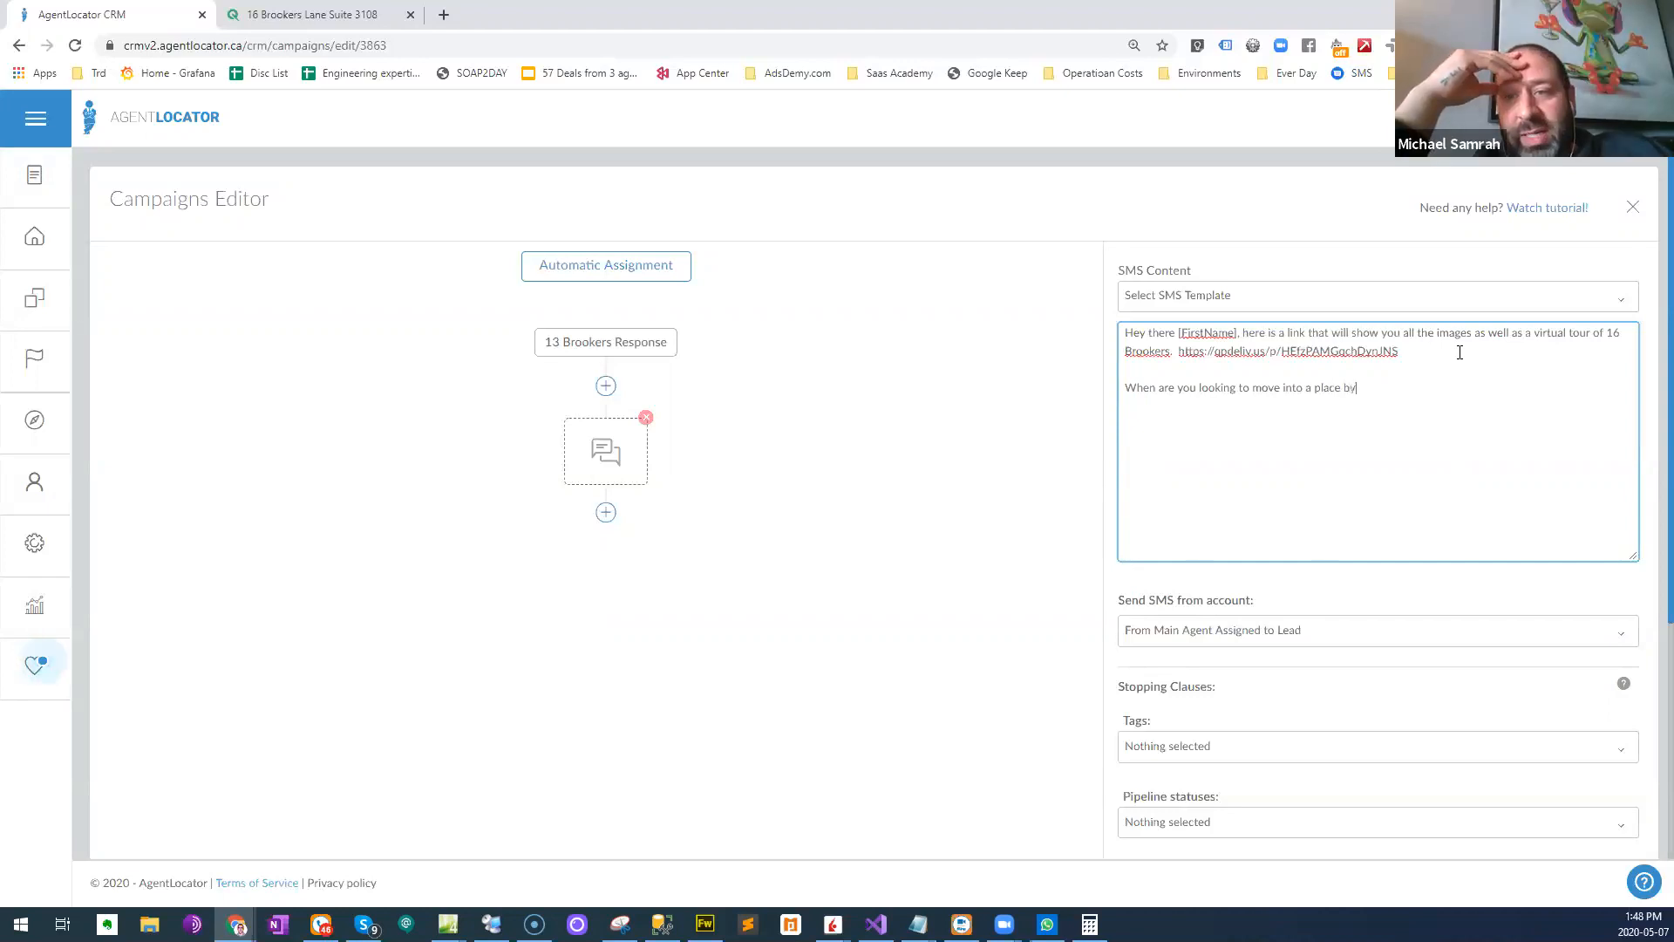
{"action": "type", "text": "?"}
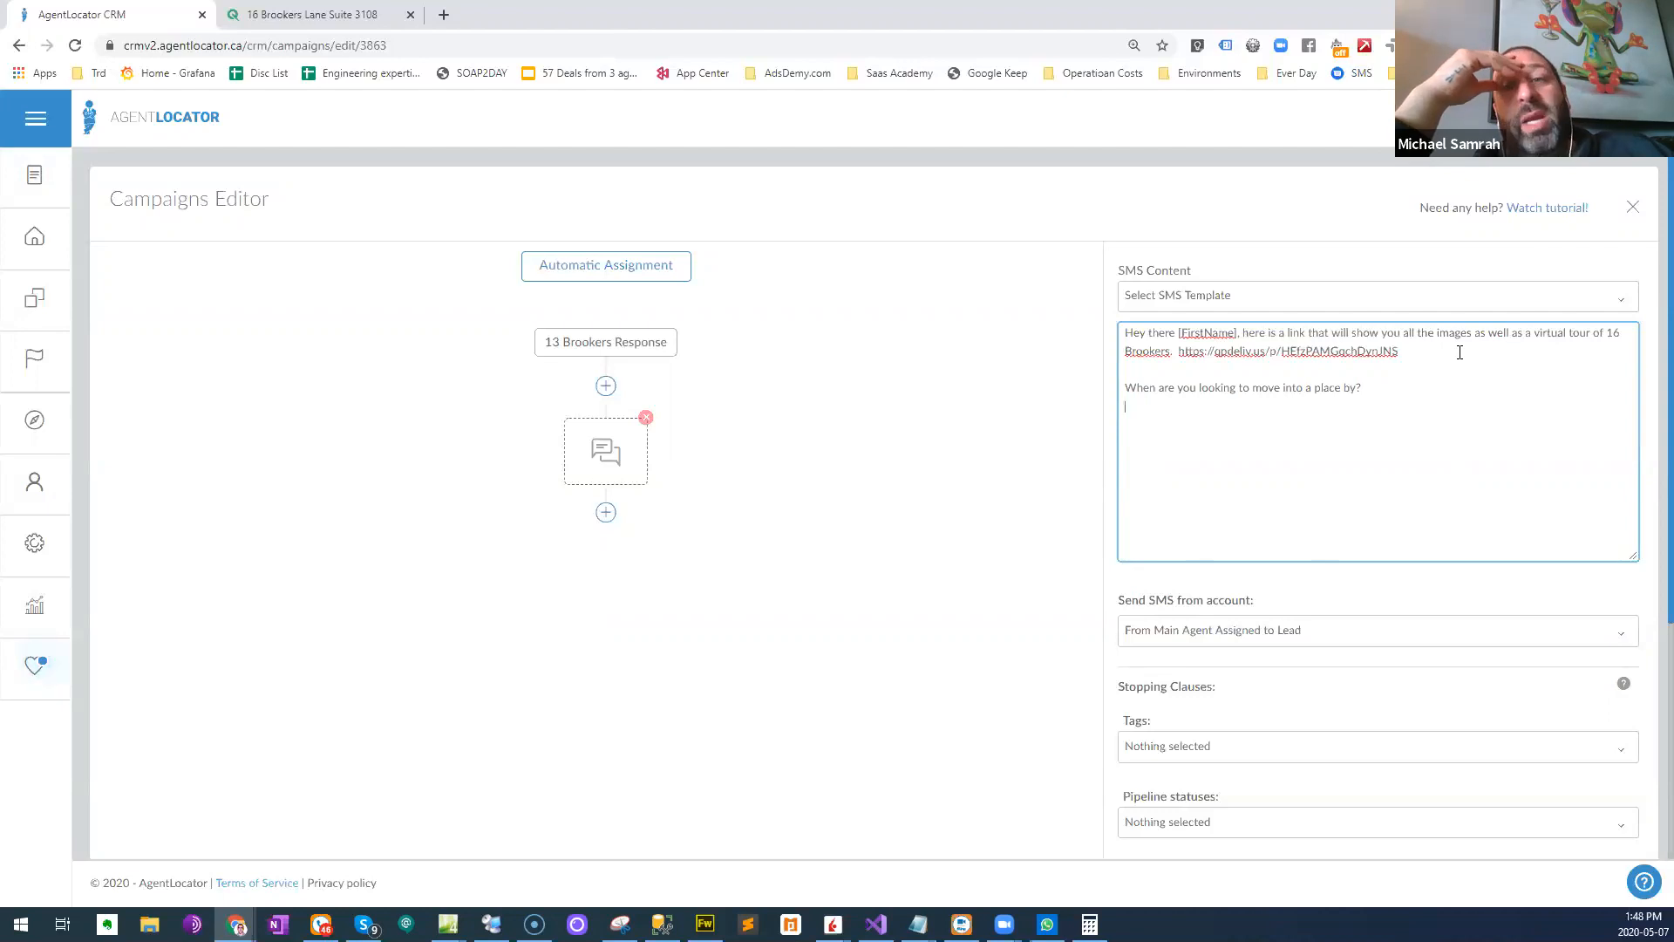
- Add the question "When are you looking to make a move?" on its own line in the SMS text
{"action": "key", "text": "Return"}
{"action": "type", "text": "When are you "}
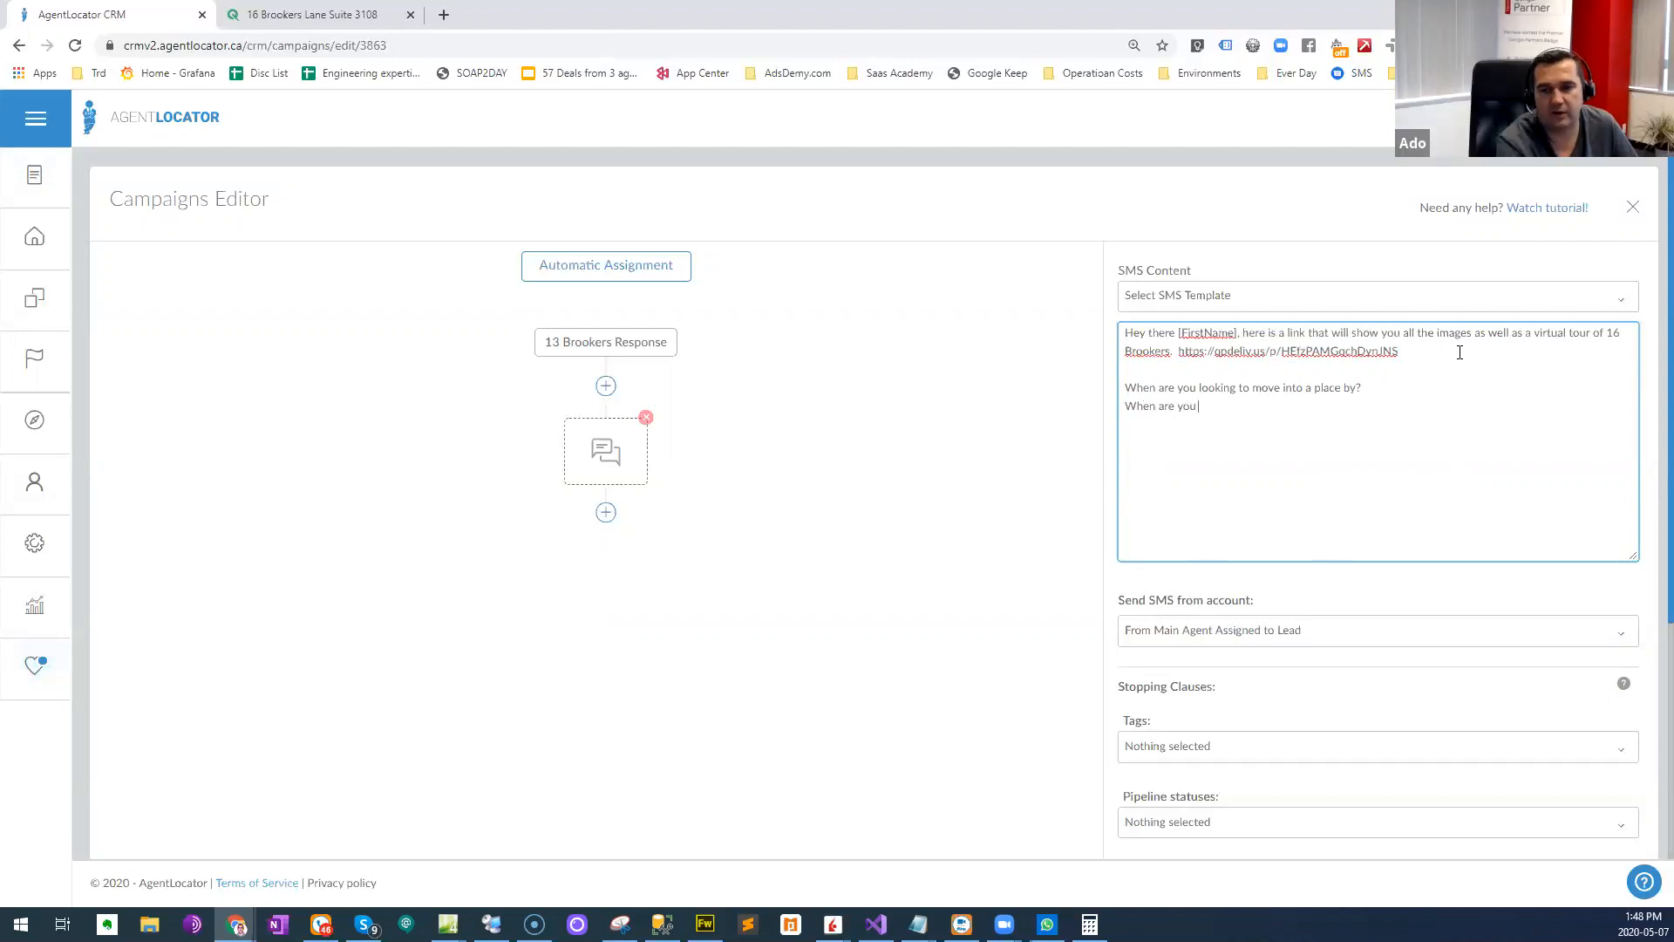
{"action": "type", "text": "looking to make a move?"}
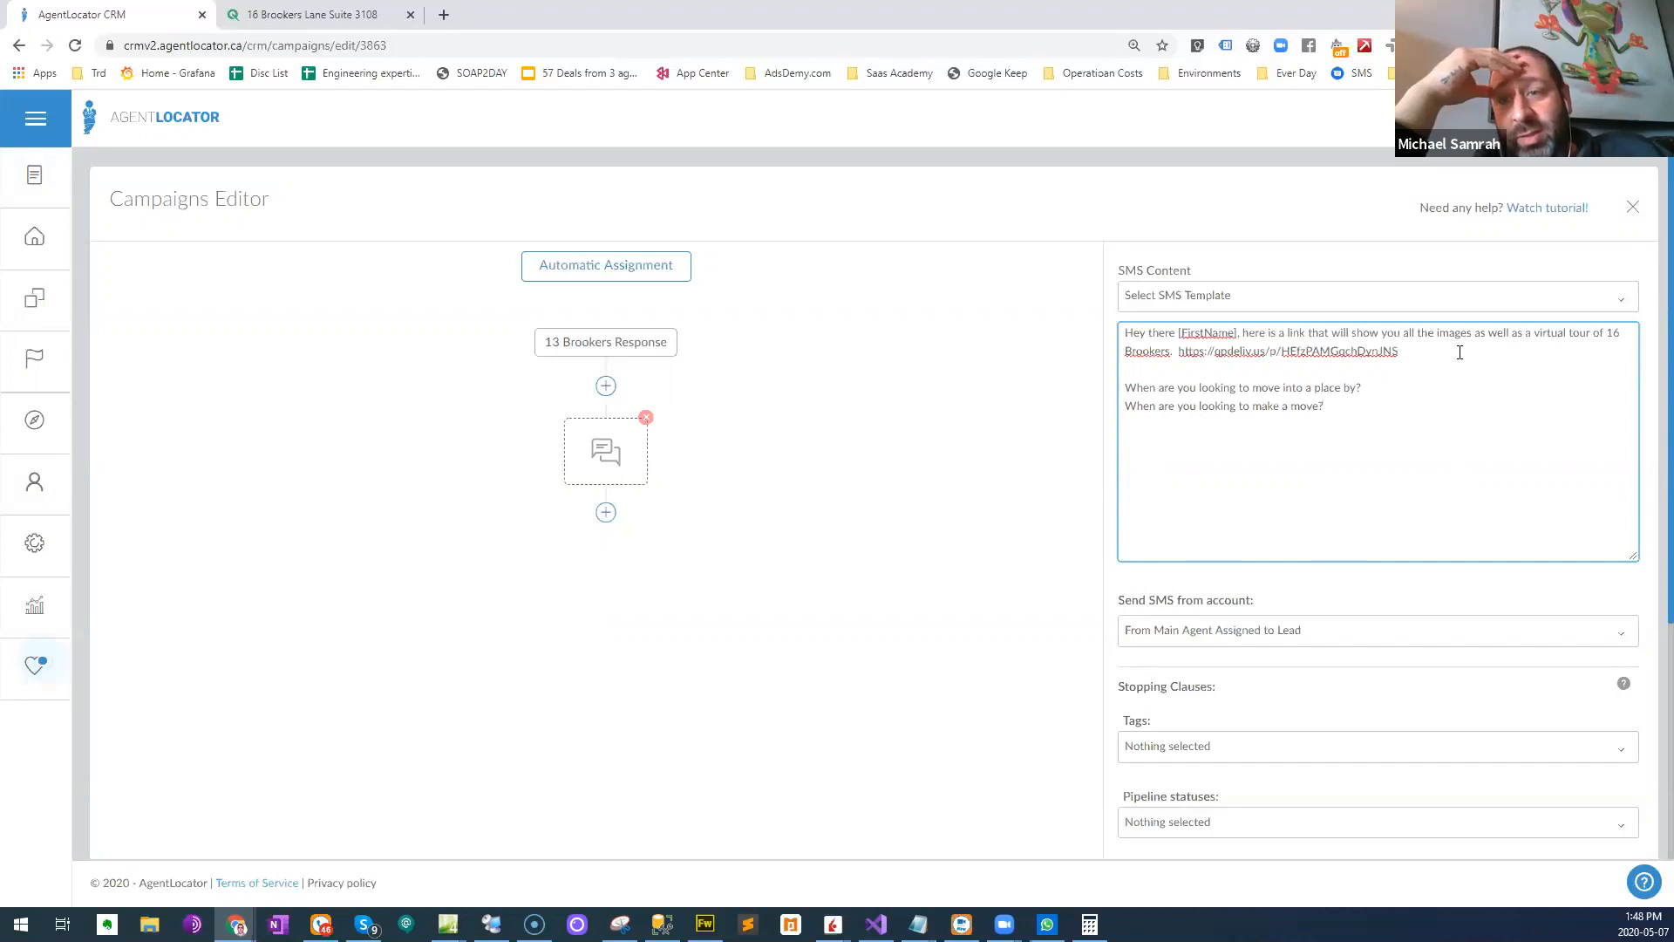
{"action": "key", "text": "Return"}
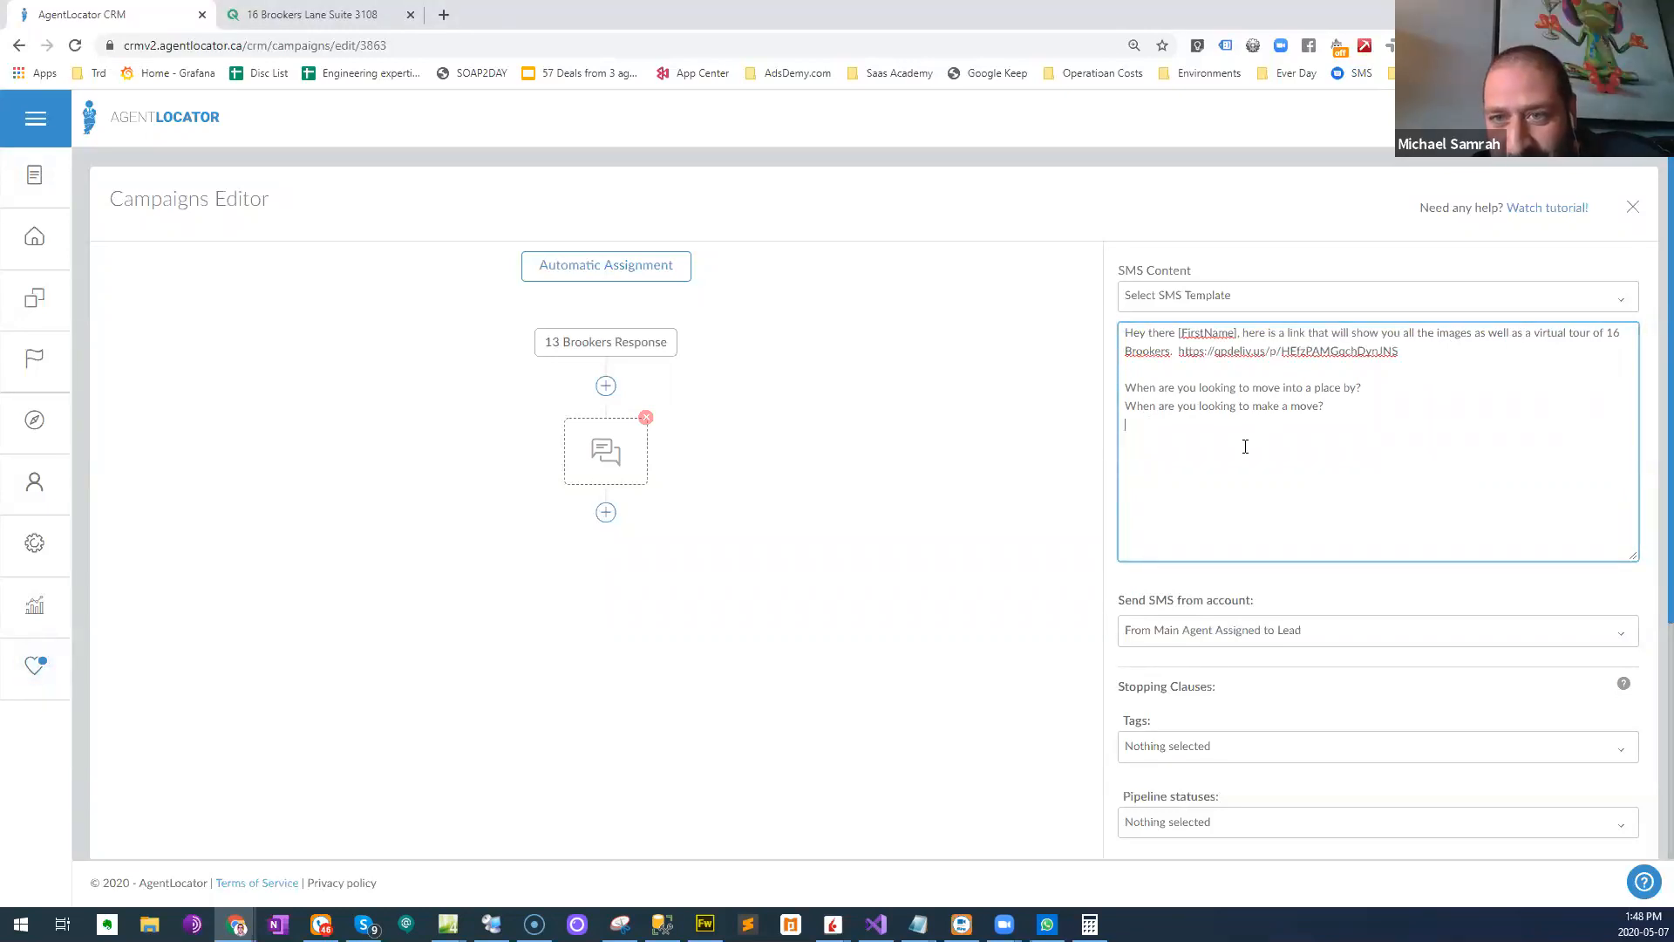
- Add a third question line reading "What's your timeframe for purchasing?" to the SMS text
{"action": "type", "text": "What's your timeframe for purchasing?"}
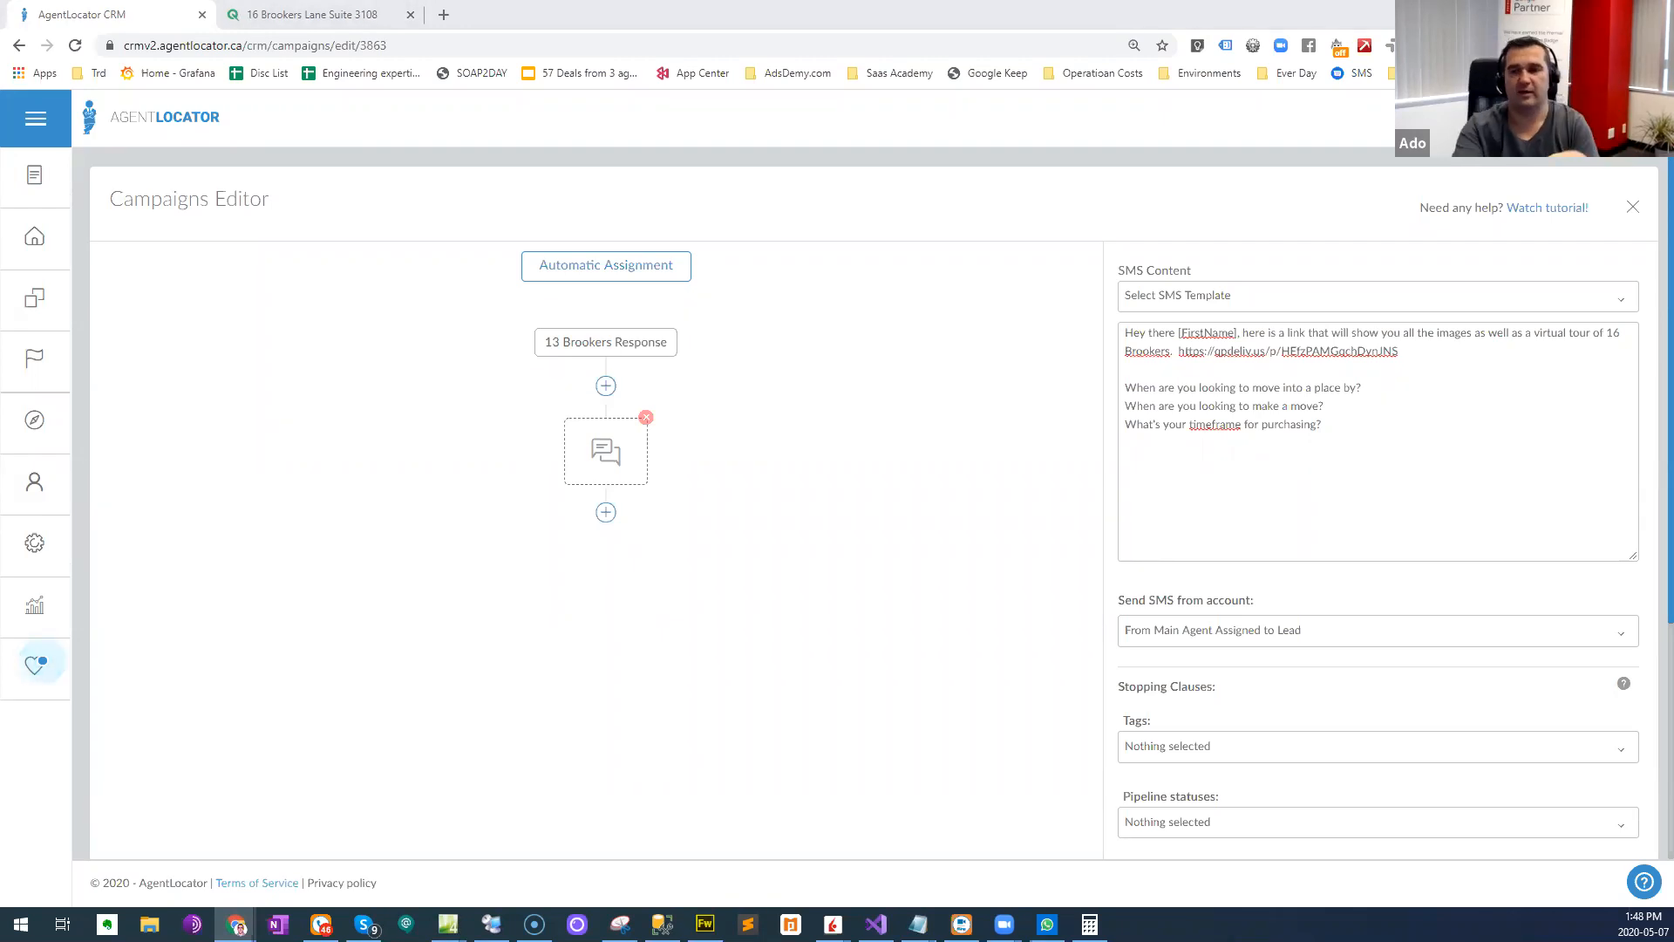
- Number the three question lines in the SMS text as 1), 2) and 3)
{"action": "left_click", "coordinate": [1379, 387]}
{"action": "key", "text": "Home"}
{"action": "type", "text": "1) "}
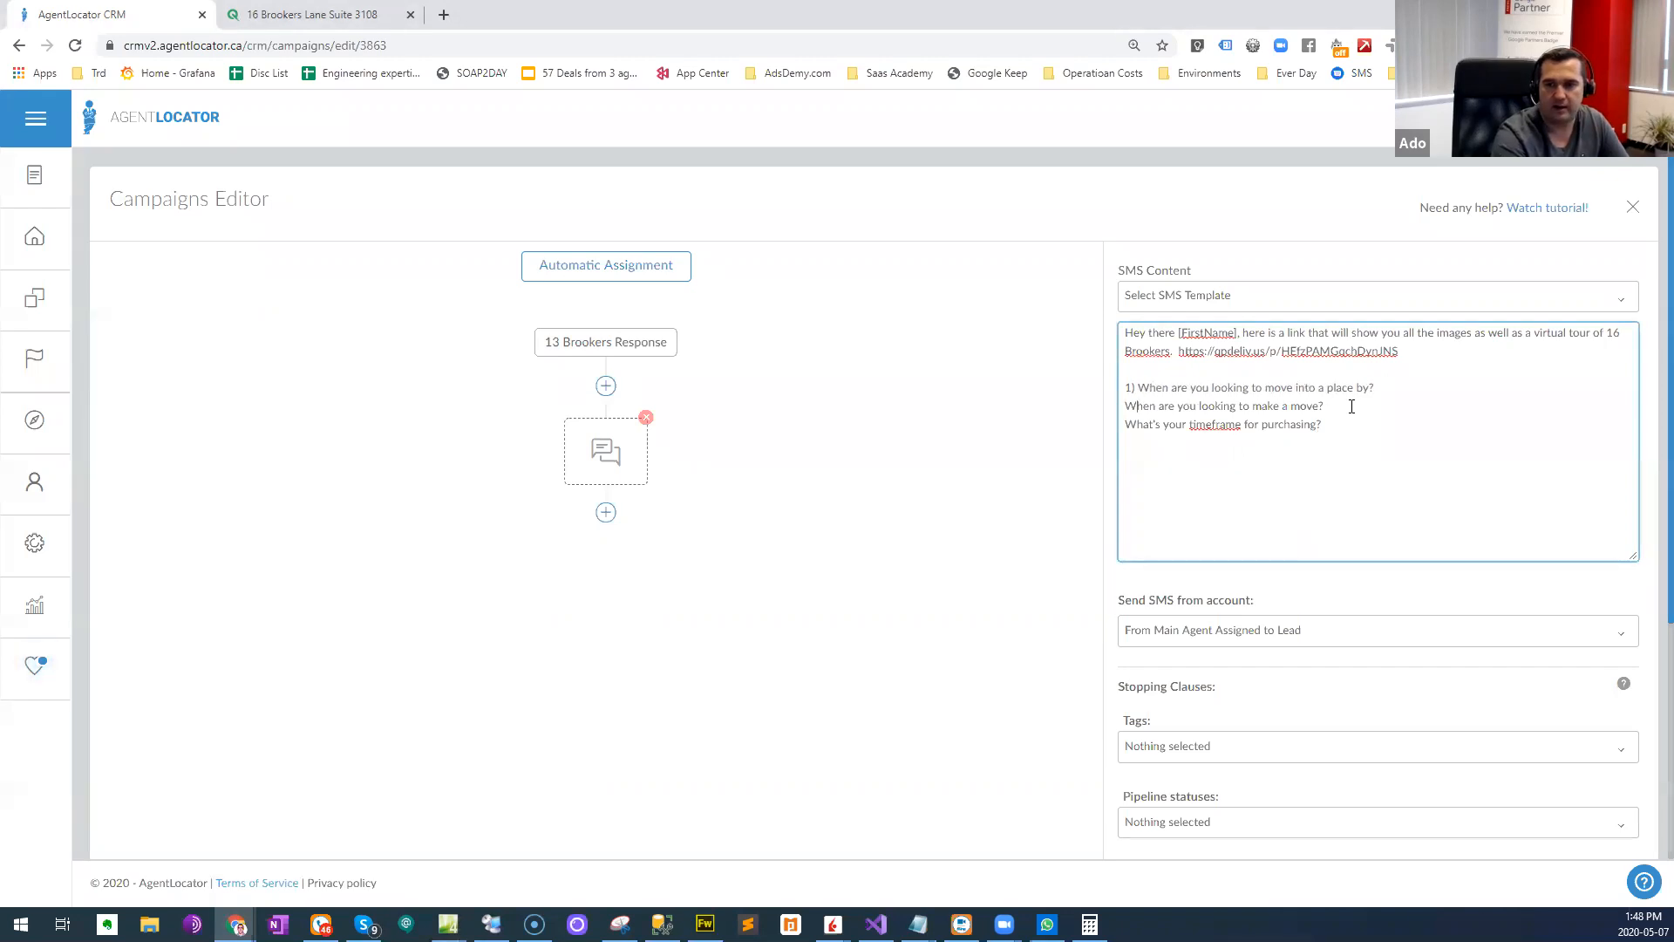
{"action": "type", "text": "2) "}
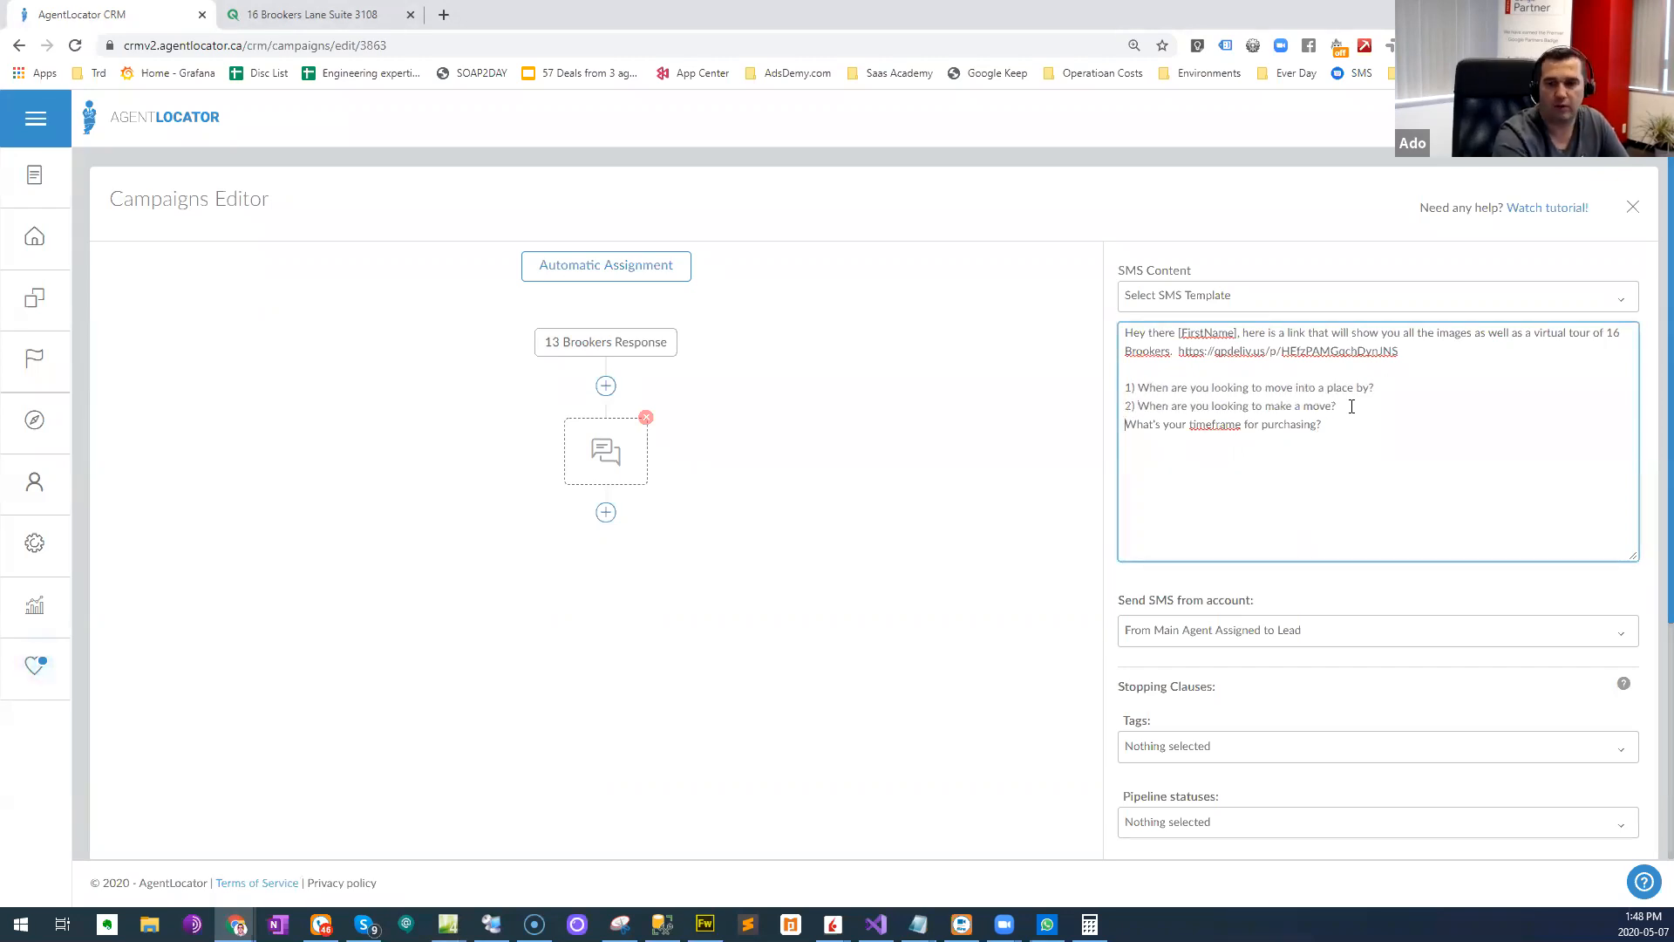
{"action": "type", "text": "3)"}
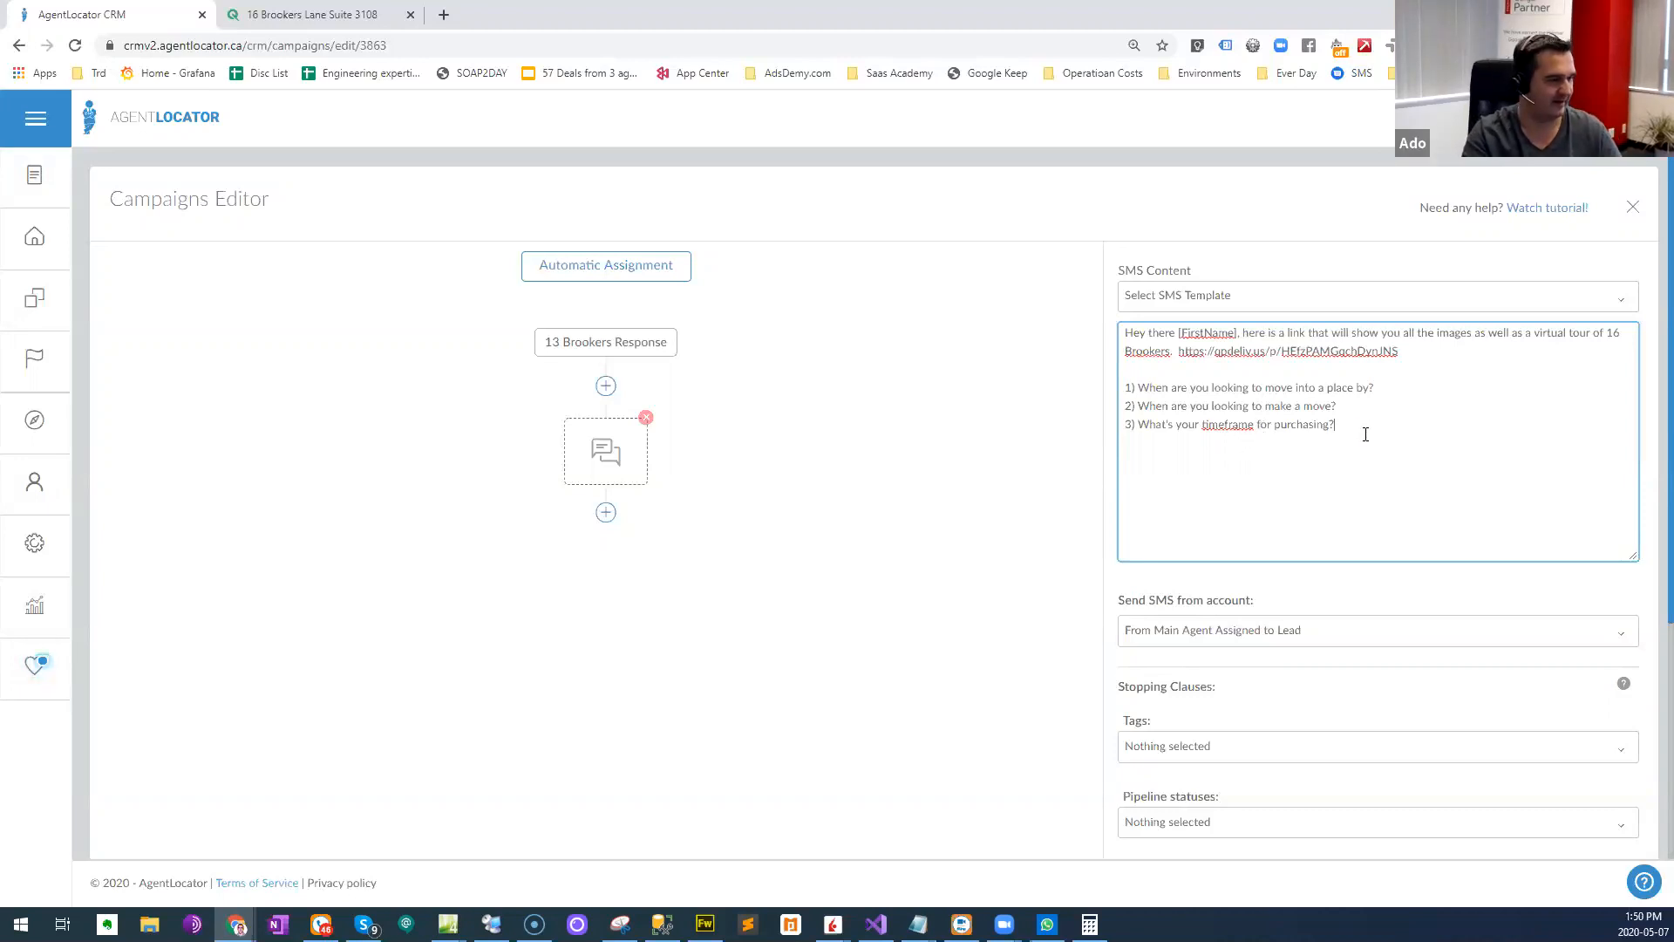
- Delete the first and third questions and the leftover numbering, keeping only "When are you looking to make a move?" after one blank line
{"action": "left_click_drag", "start_coordinate": [1335, 426], "coordinate": [1106, 455]}
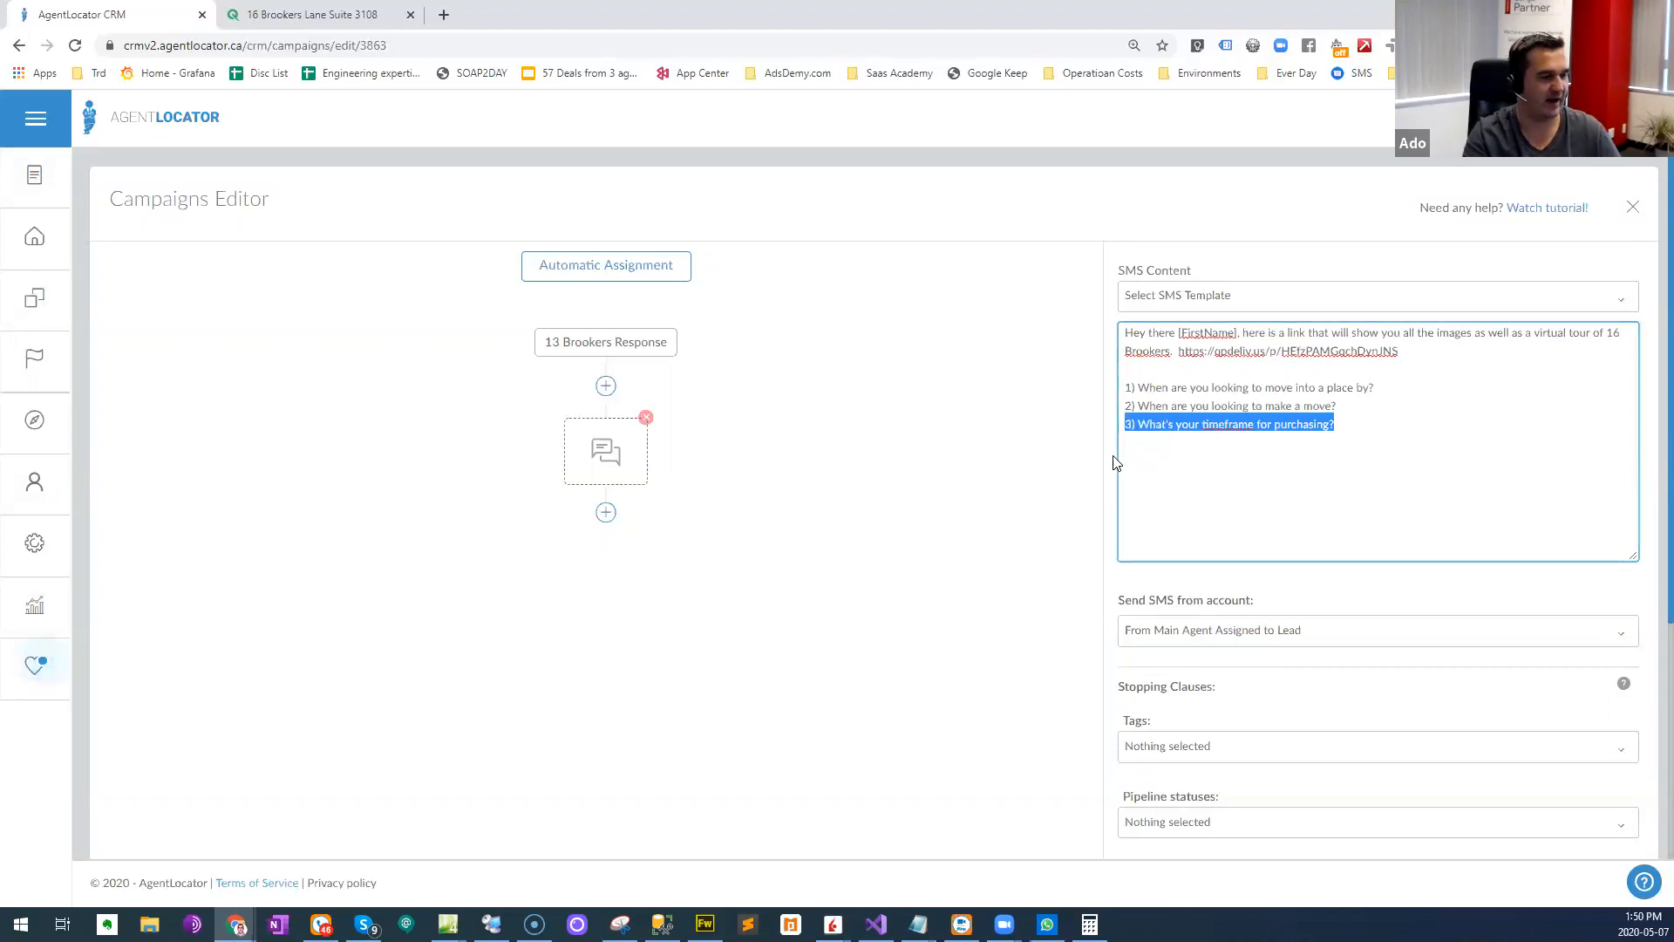
{"action": "left_click", "coordinate": [1335, 425]}
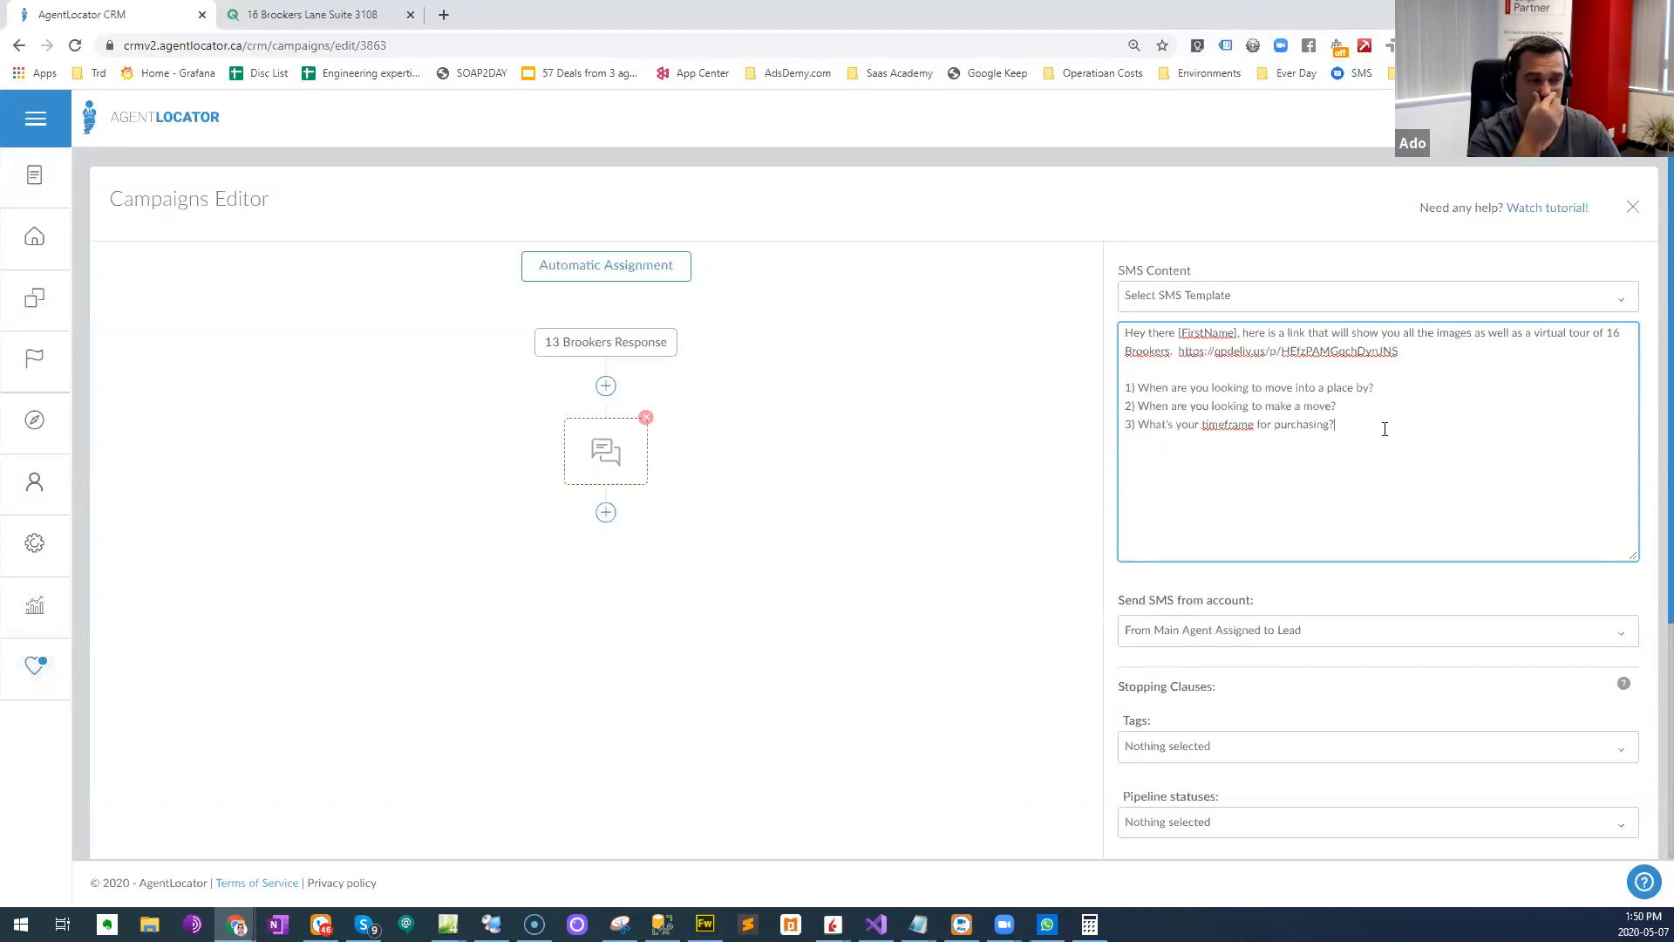
{"action": "left_click_drag", "start_coordinate": [1336, 428], "coordinate": [1128, 443]}
{"action": "key", "text": "BackSpace"}
{"action": "left_click_drag", "start_coordinate": [1376, 388], "coordinate": [1124, 389]}
{"action": "key", "text": "BackSpace"}
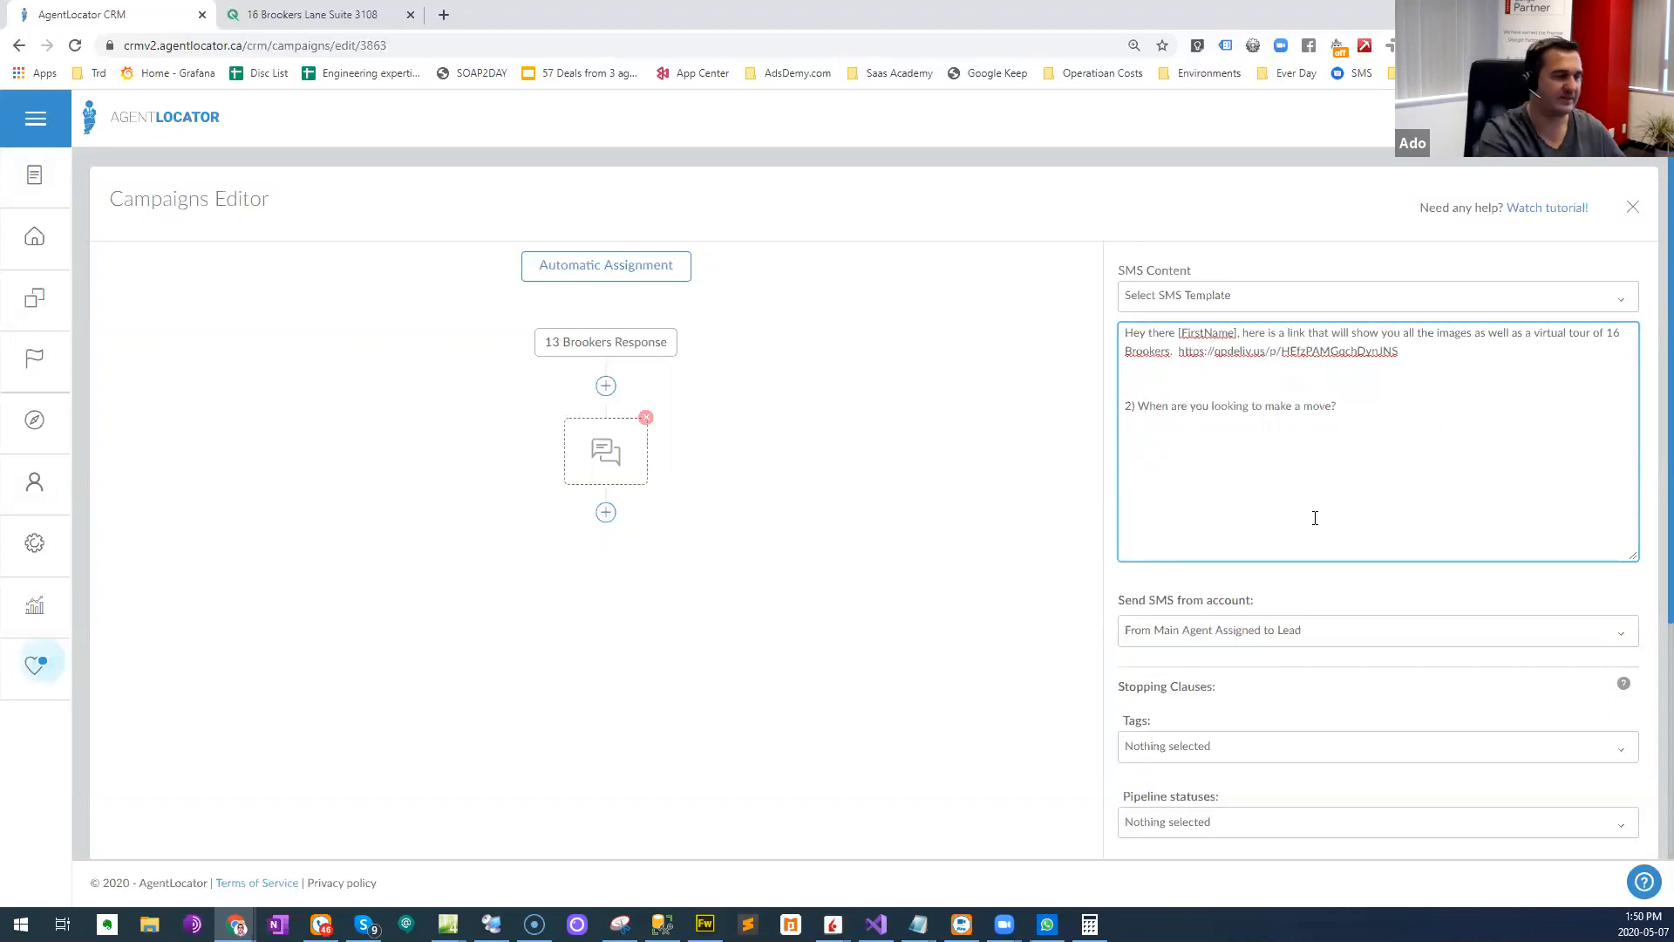
{"action": "key", "text": "BackSpace"}
{"action": "key", "text": "BackSpace"}
{"action": "key", "text": "BackSpace"}
{"action": "key", "text": "BackSpace"}
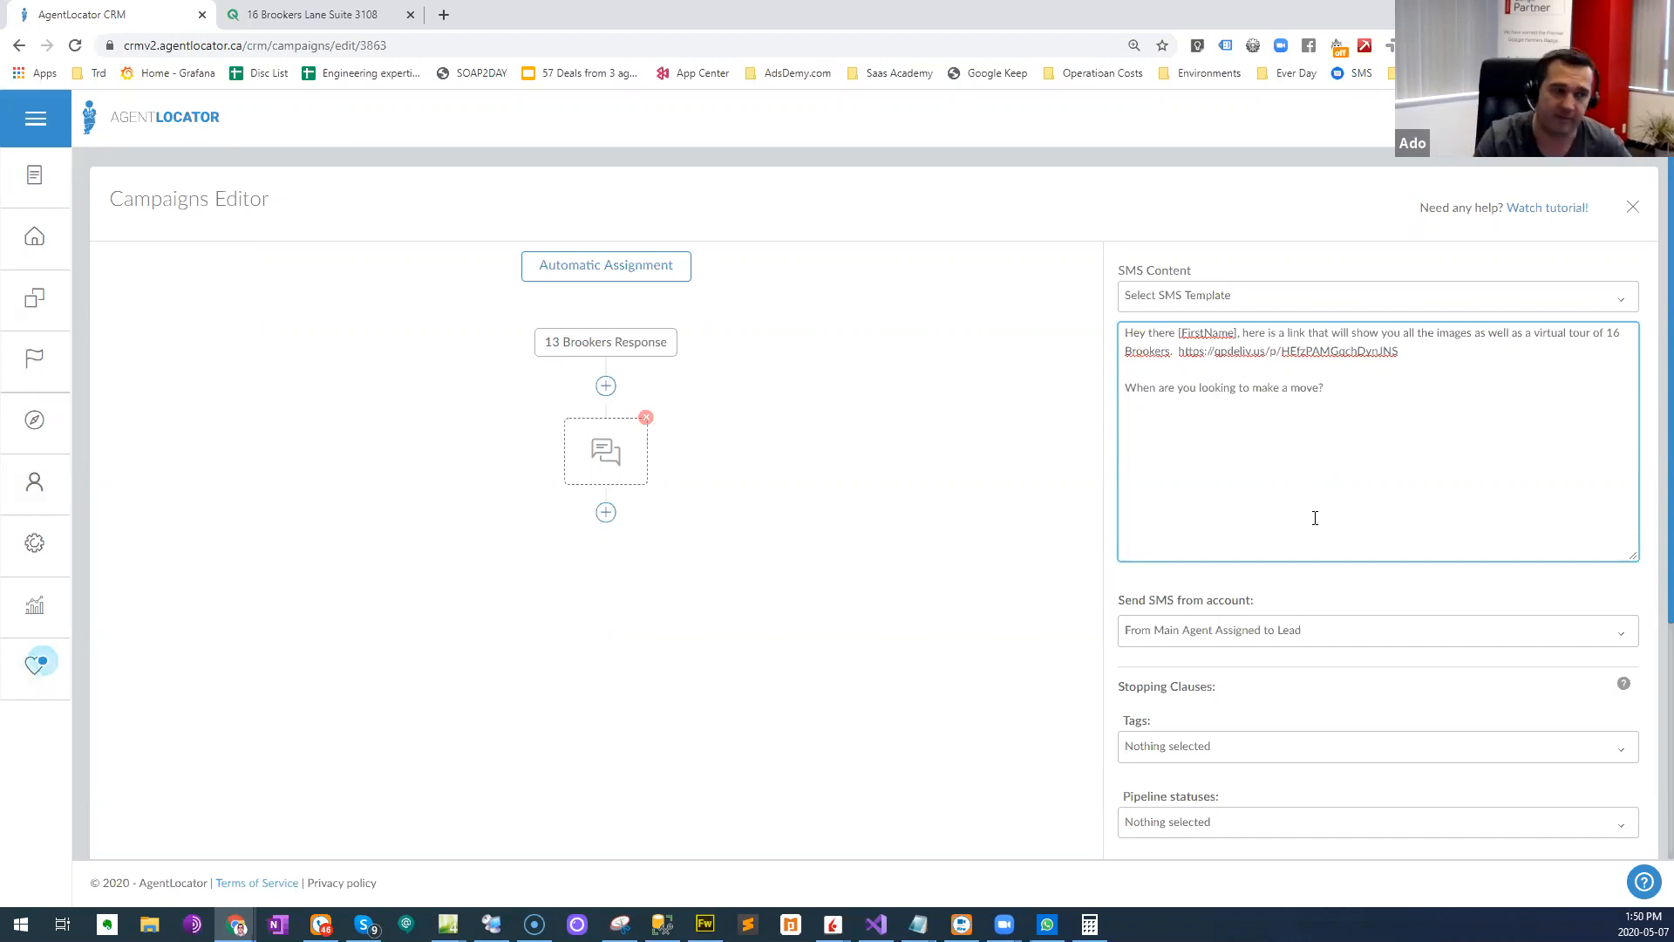
{"action": "left_click", "coordinate": [1314, 518]}
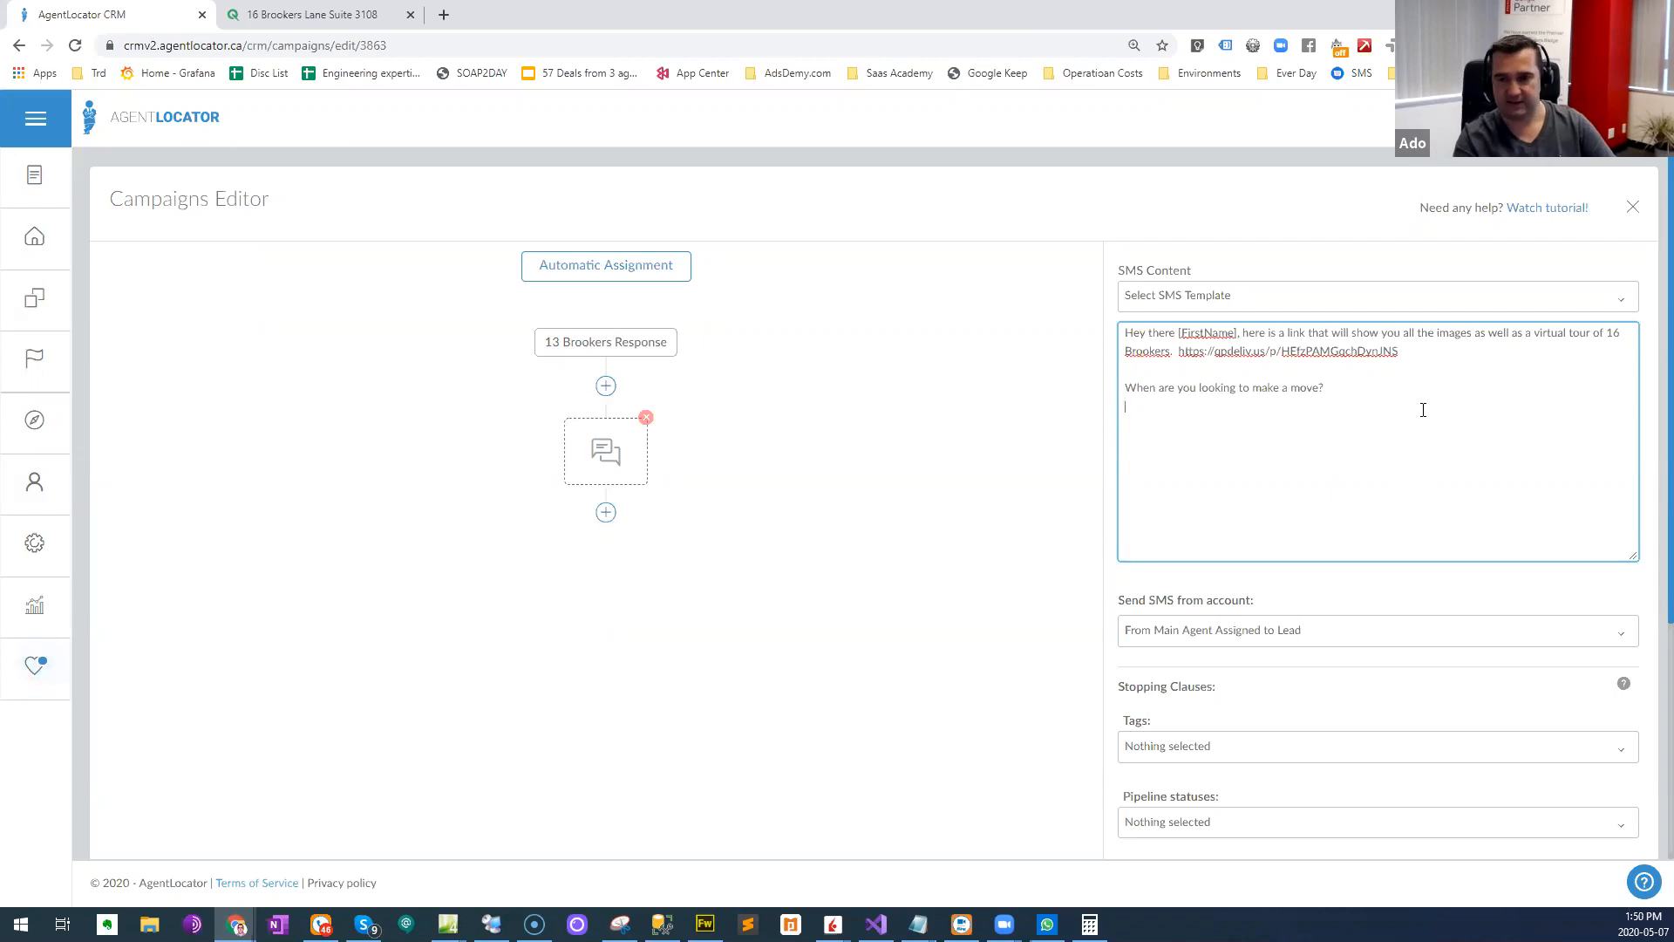
{"action": "key", "text": "BackSpace"}
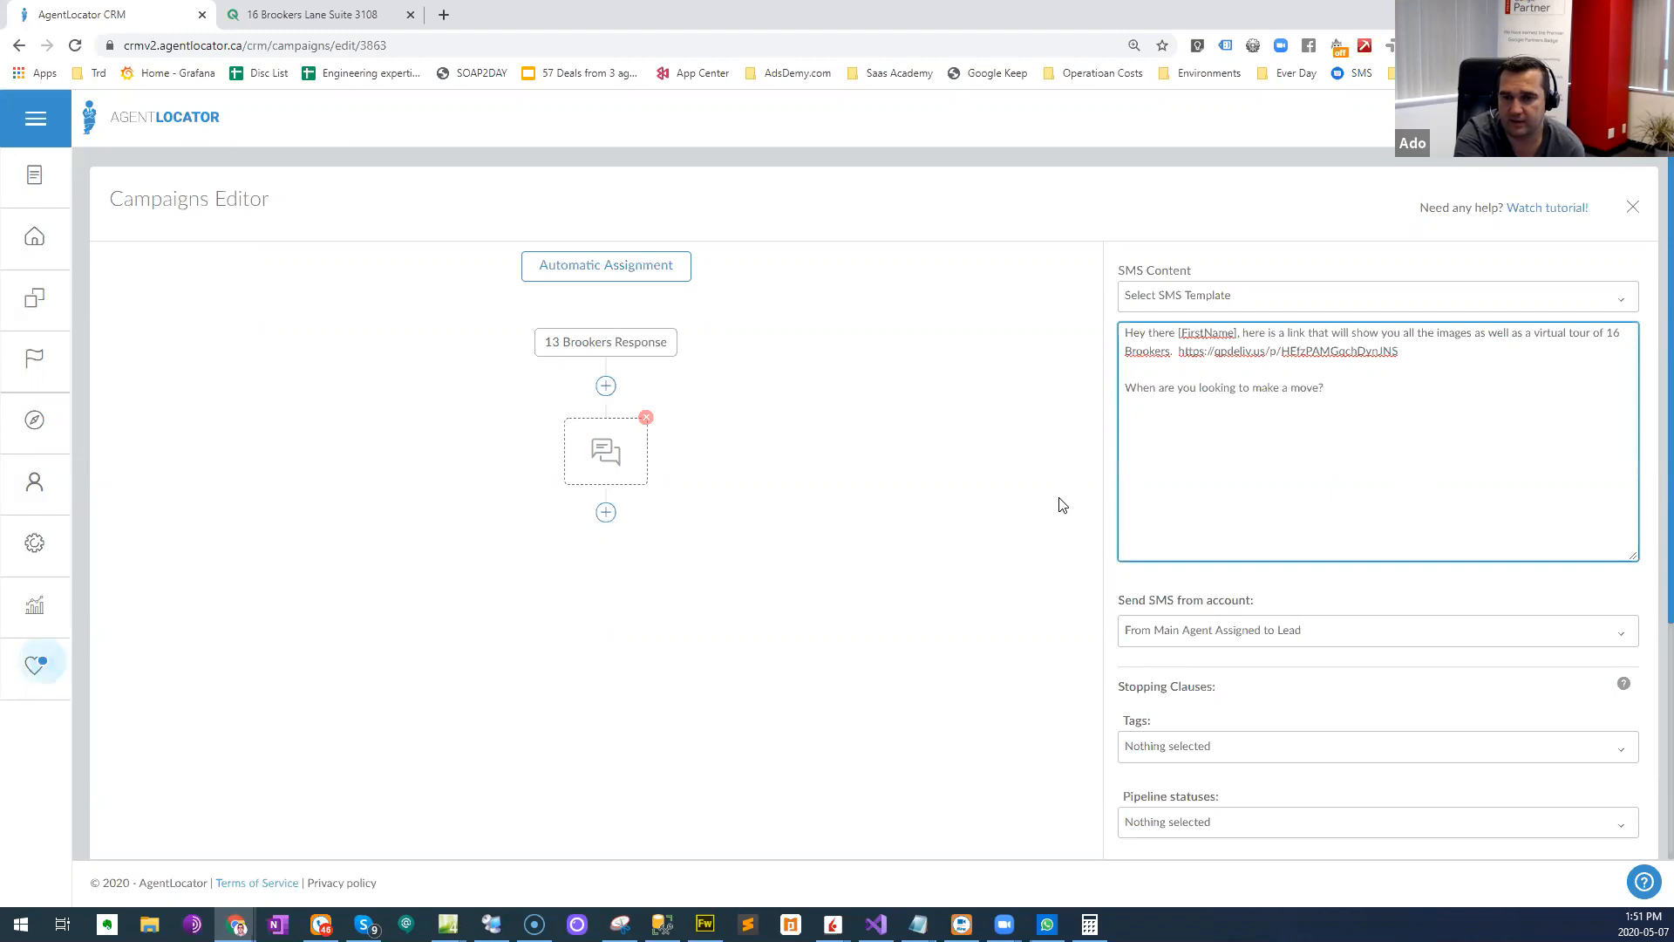
- Review the SMS action's stopping clauses and delay settings, and look through the available sender accounts
{"action": "scroll", "coordinate": [1038, 515], "scroll_direction": "down", "scroll_amount": 1}
{"action": "scroll", "coordinate": [1017, 523], "scroll_direction": "down", "scroll_amount": 1}
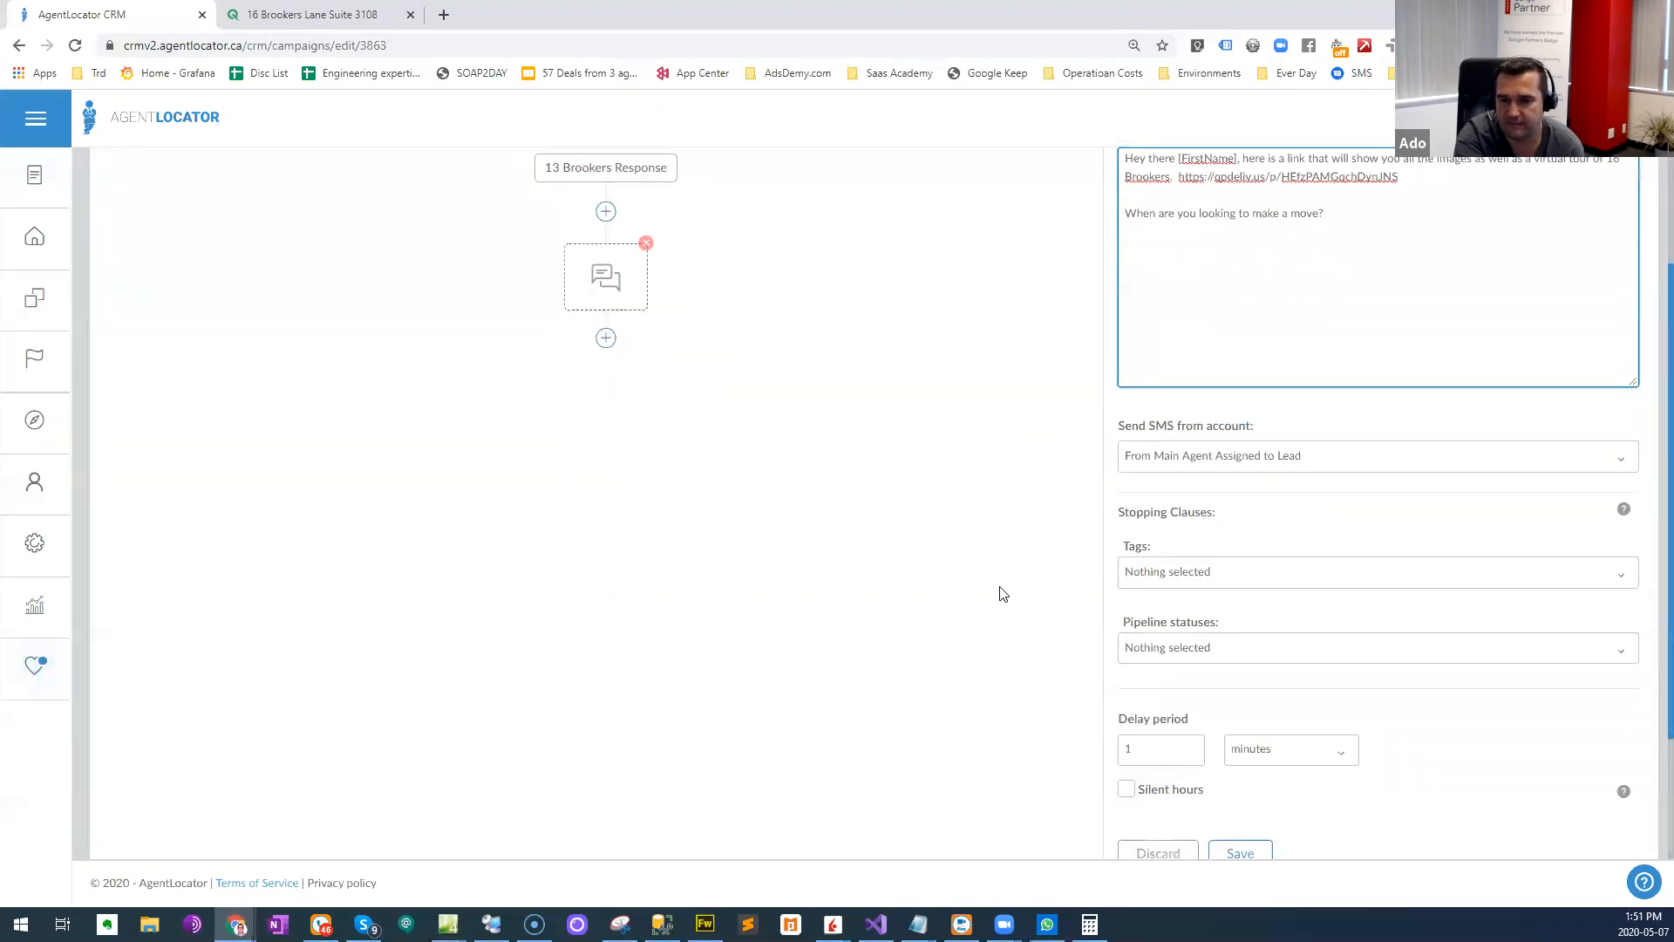
{"action": "scroll", "coordinate": [998, 598], "scroll_direction": "down", "scroll_amount": 2}
{"action": "scroll", "coordinate": [1081, 473], "scroll_direction": "up", "scroll_amount": 3}
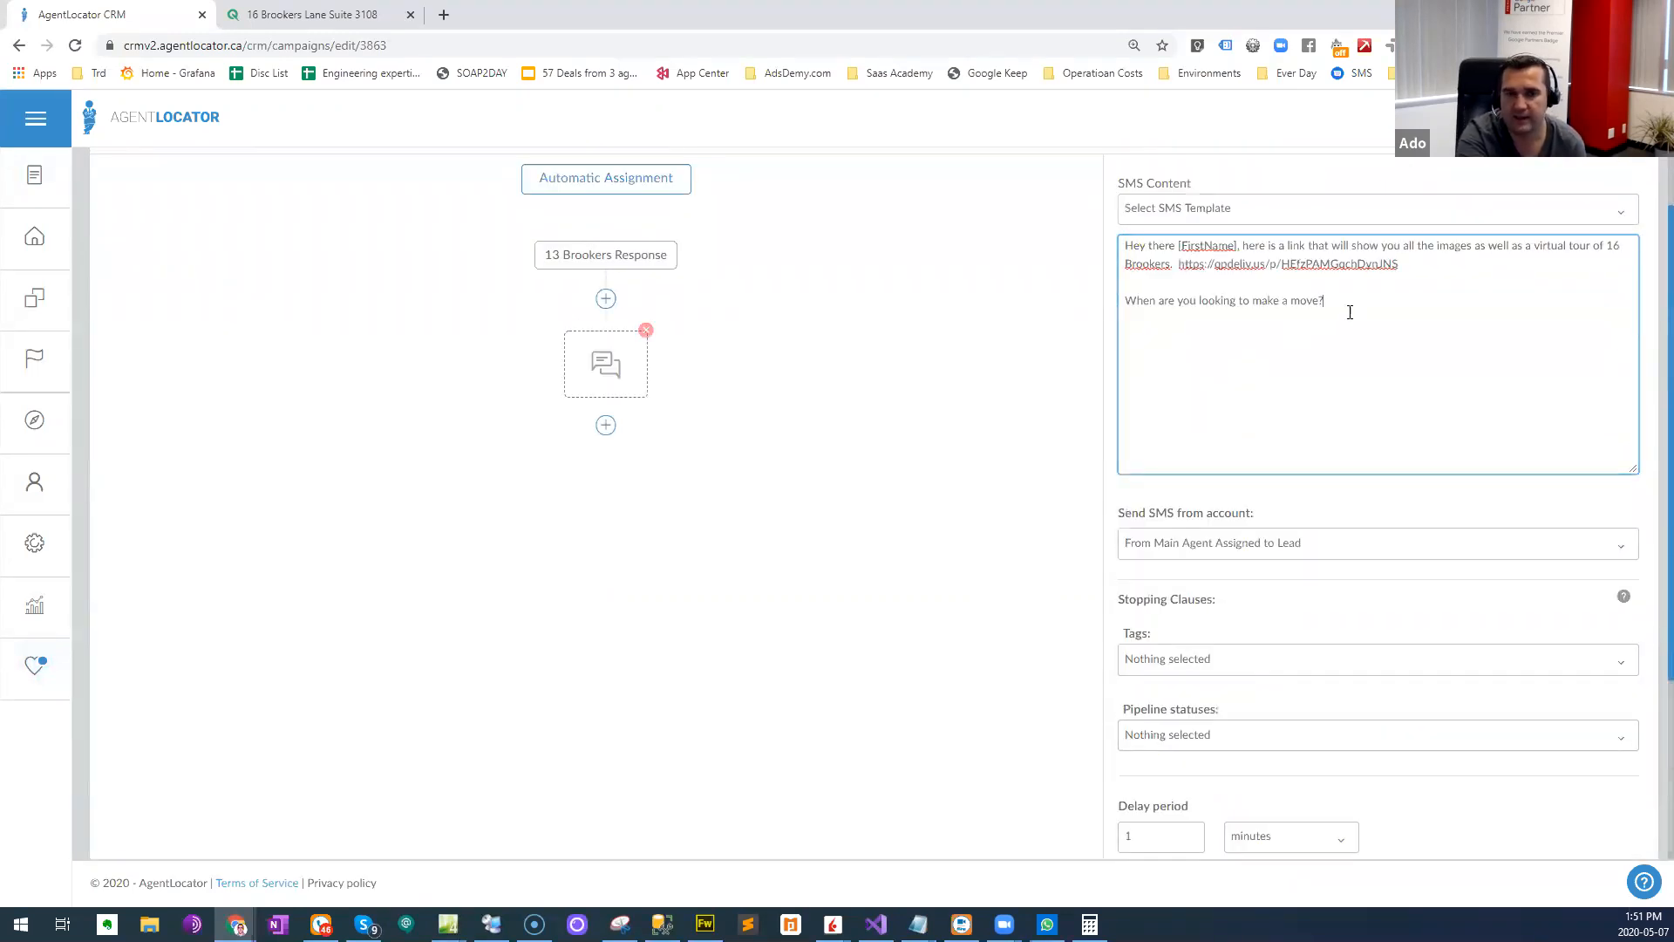
{"action": "scroll", "coordinate": [1208, 719], "scroll_direction": "down", "scroll_amount": 2}
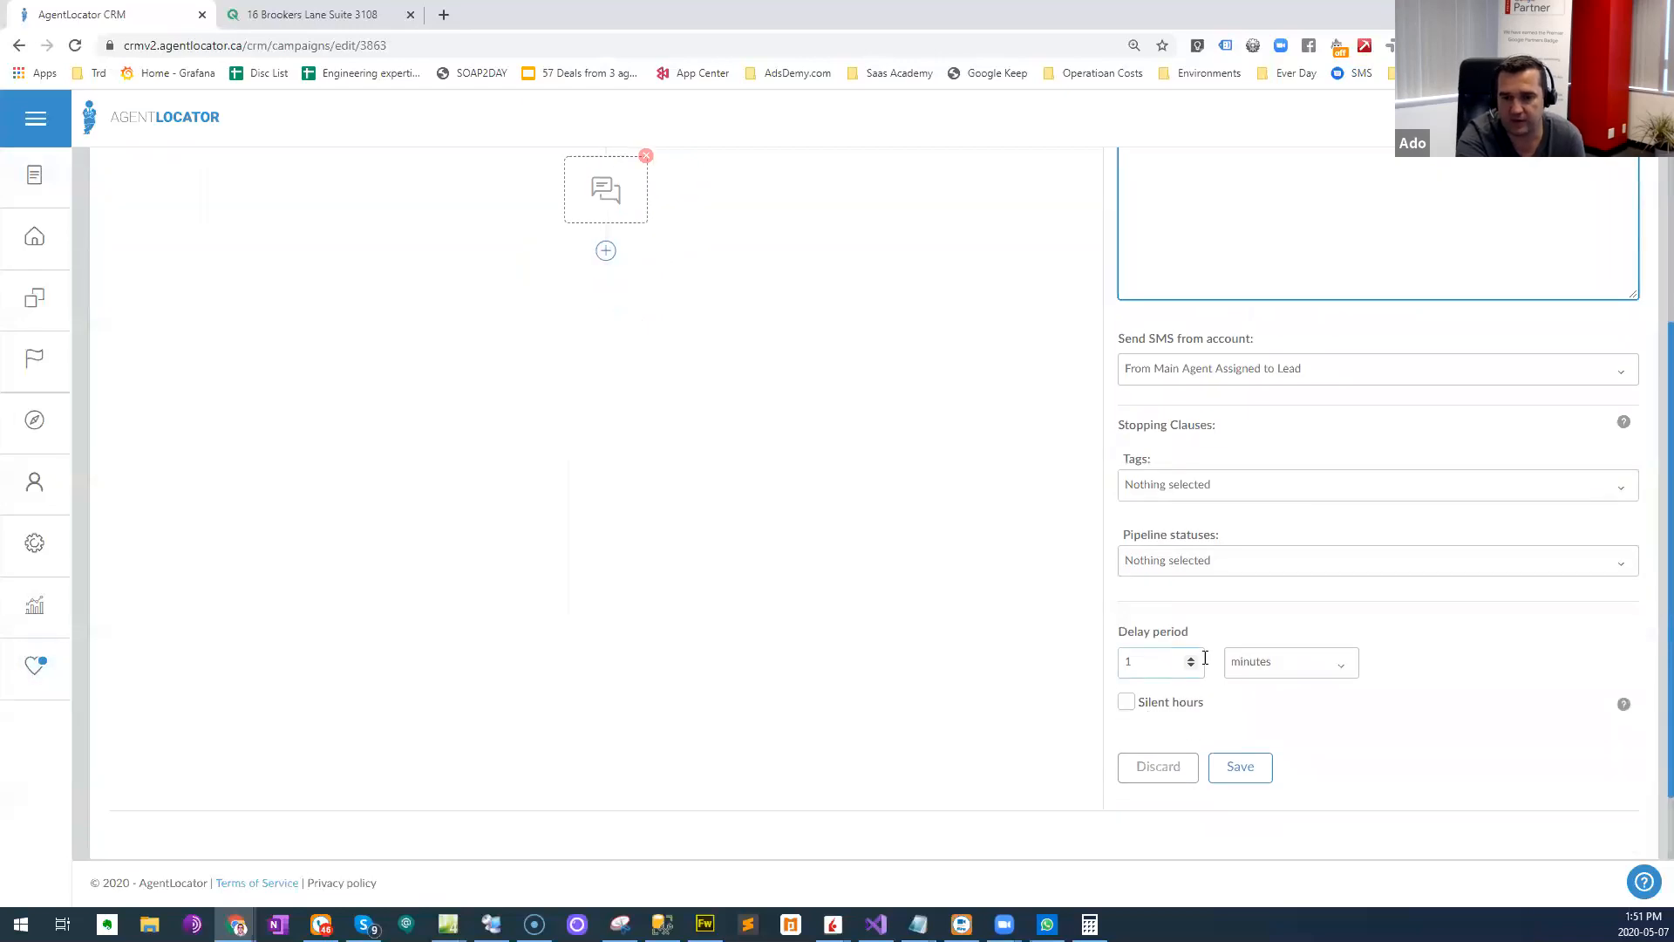
{"action": "scroll", "coordinate": [994, 584], "scroll_direction": "down", "scroll_amount": 1}
{"action": "scroll", "coordinate": [1089, 628], "scroll_direction": "up", "scroll_amount": 2}
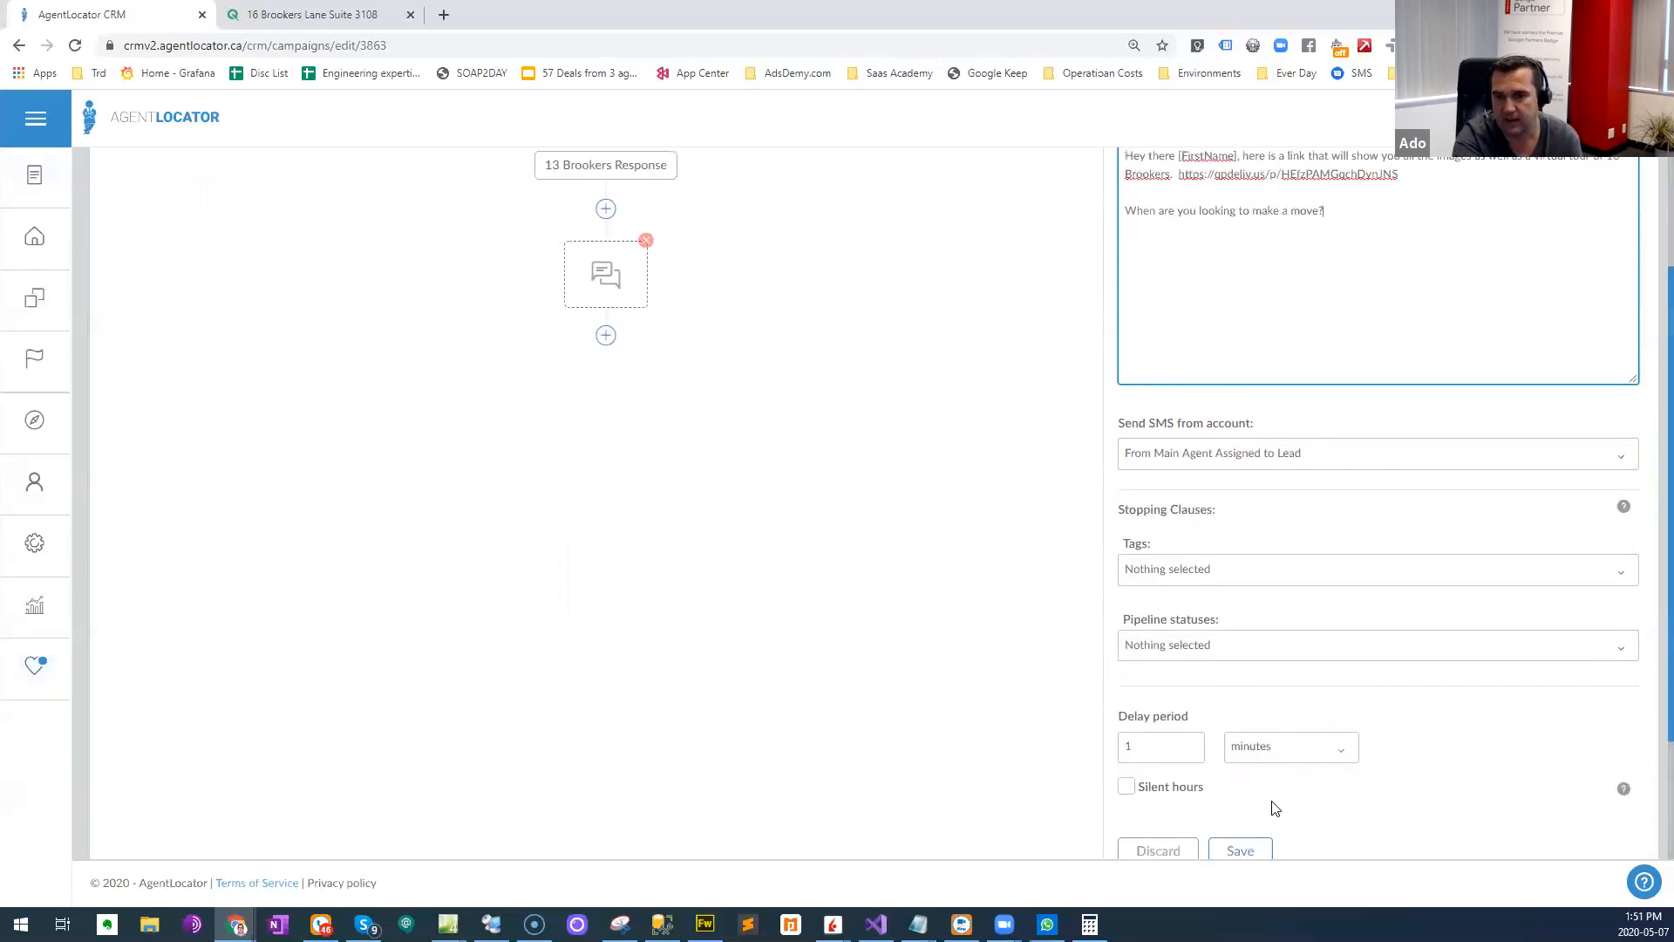
{"action": "scroll", "coordinate": [1275, 791], "scroll_direction": "down", "scroll_amount": 1}
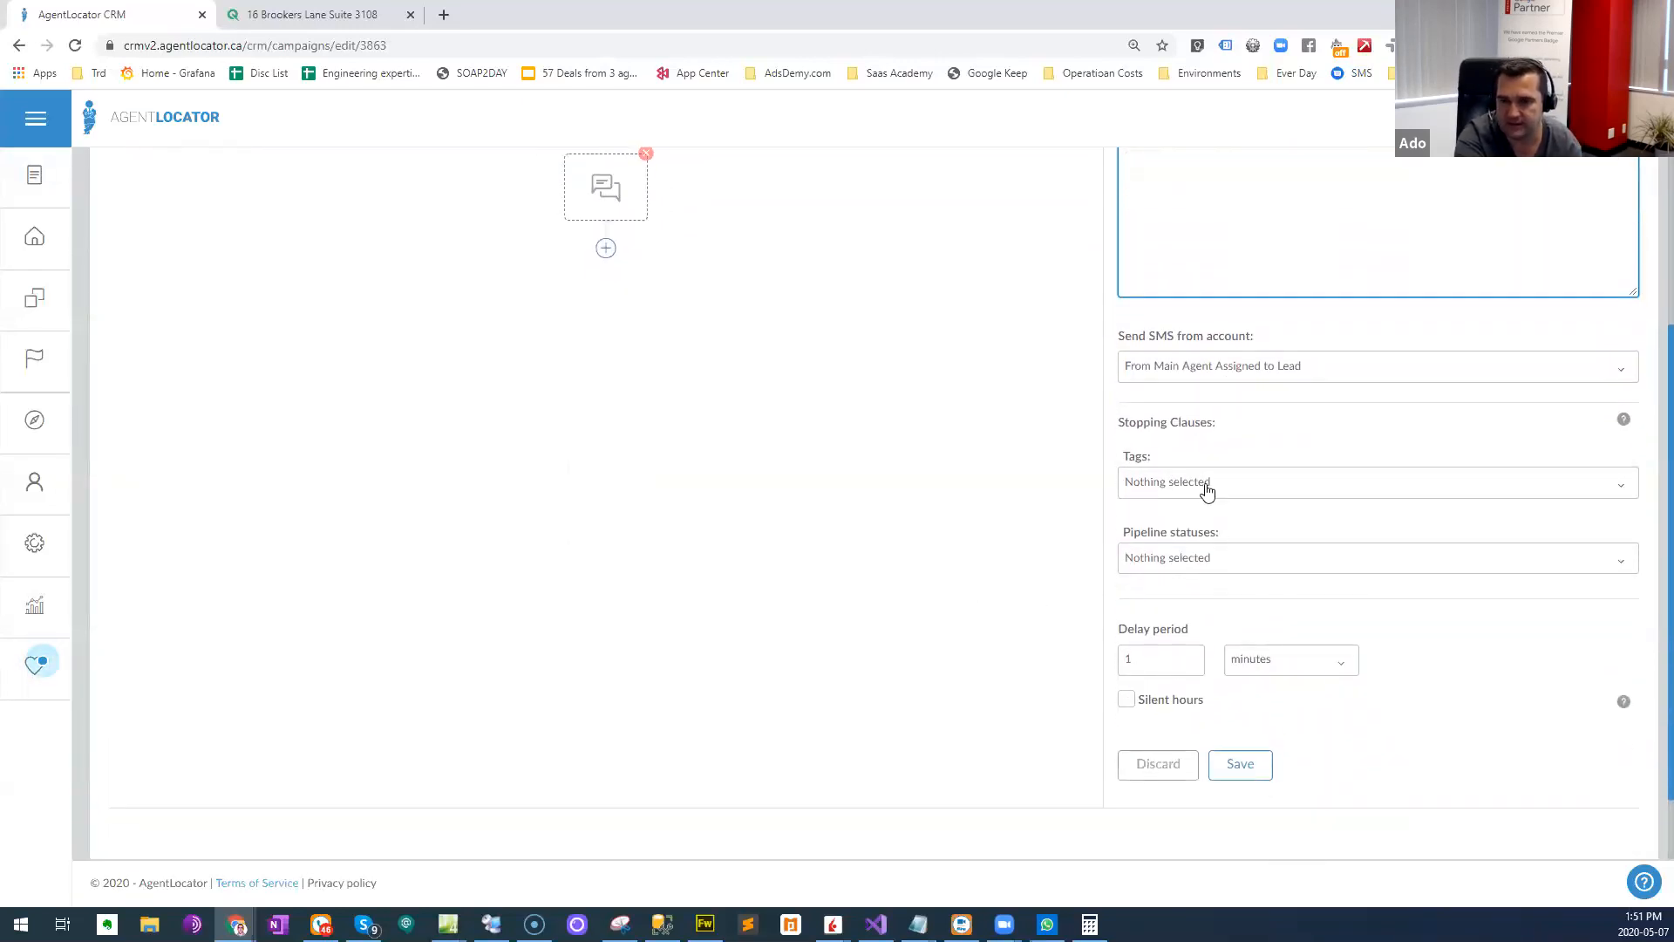
{"action": "left_click", "coordinate": [1230, 381]}
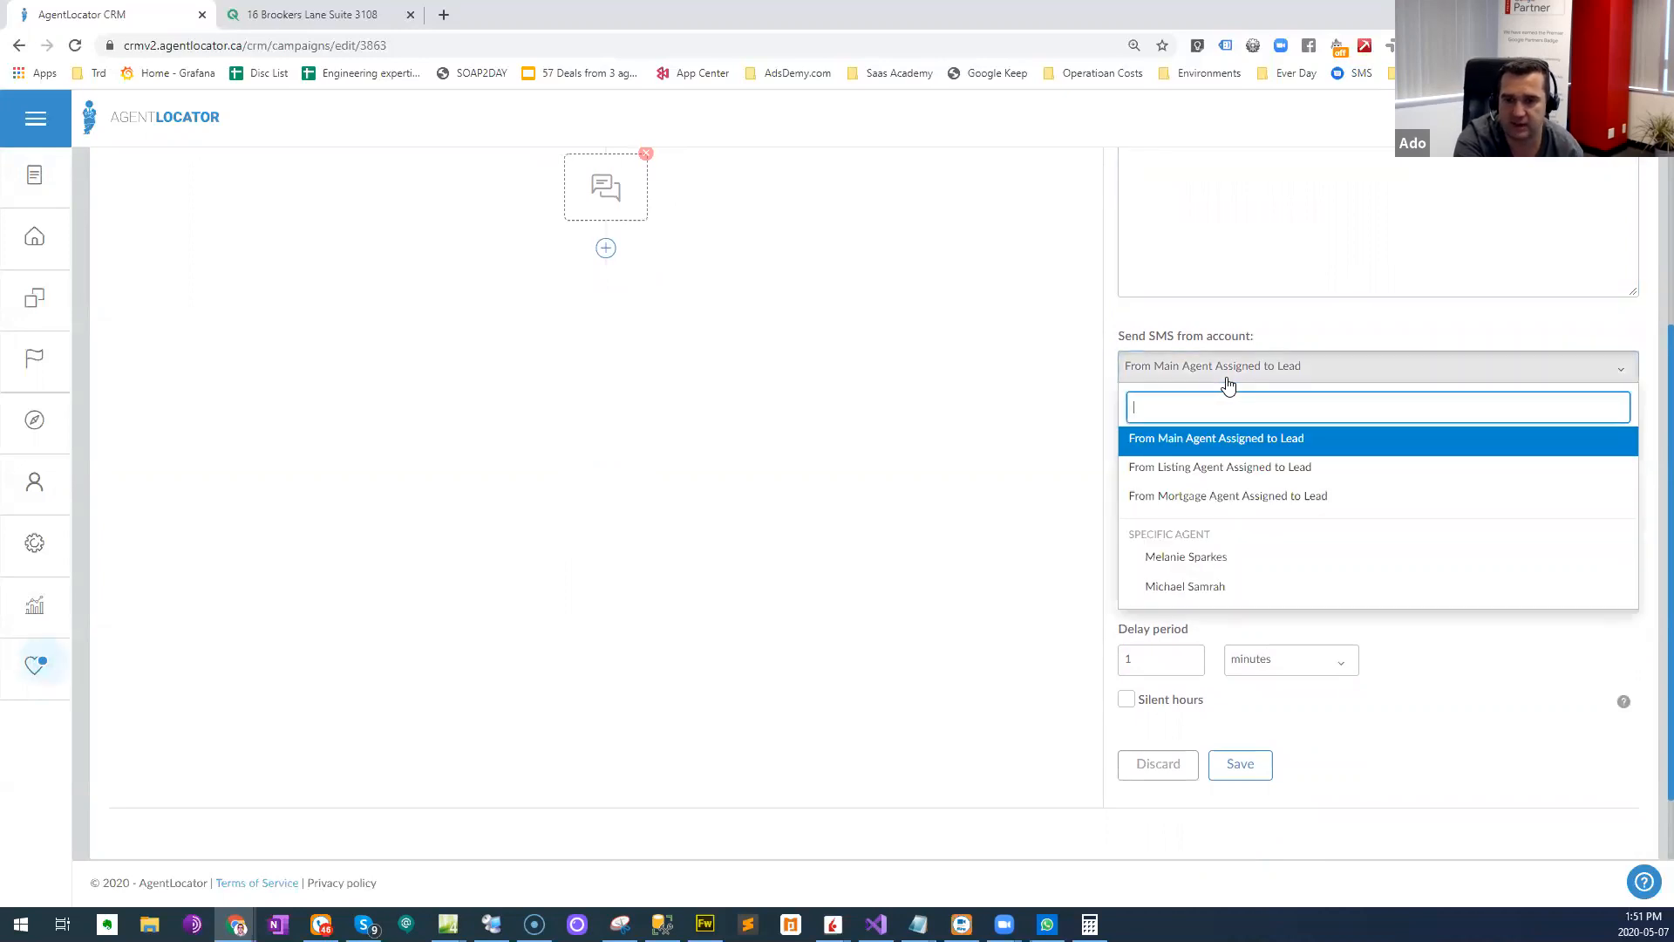
{"action": "left_click", "coordinate": [1228, 382]}
{"action": "scroll", "coordinate": [1095, 389], "scroll_direction": "up", "scroll_amount": 1}
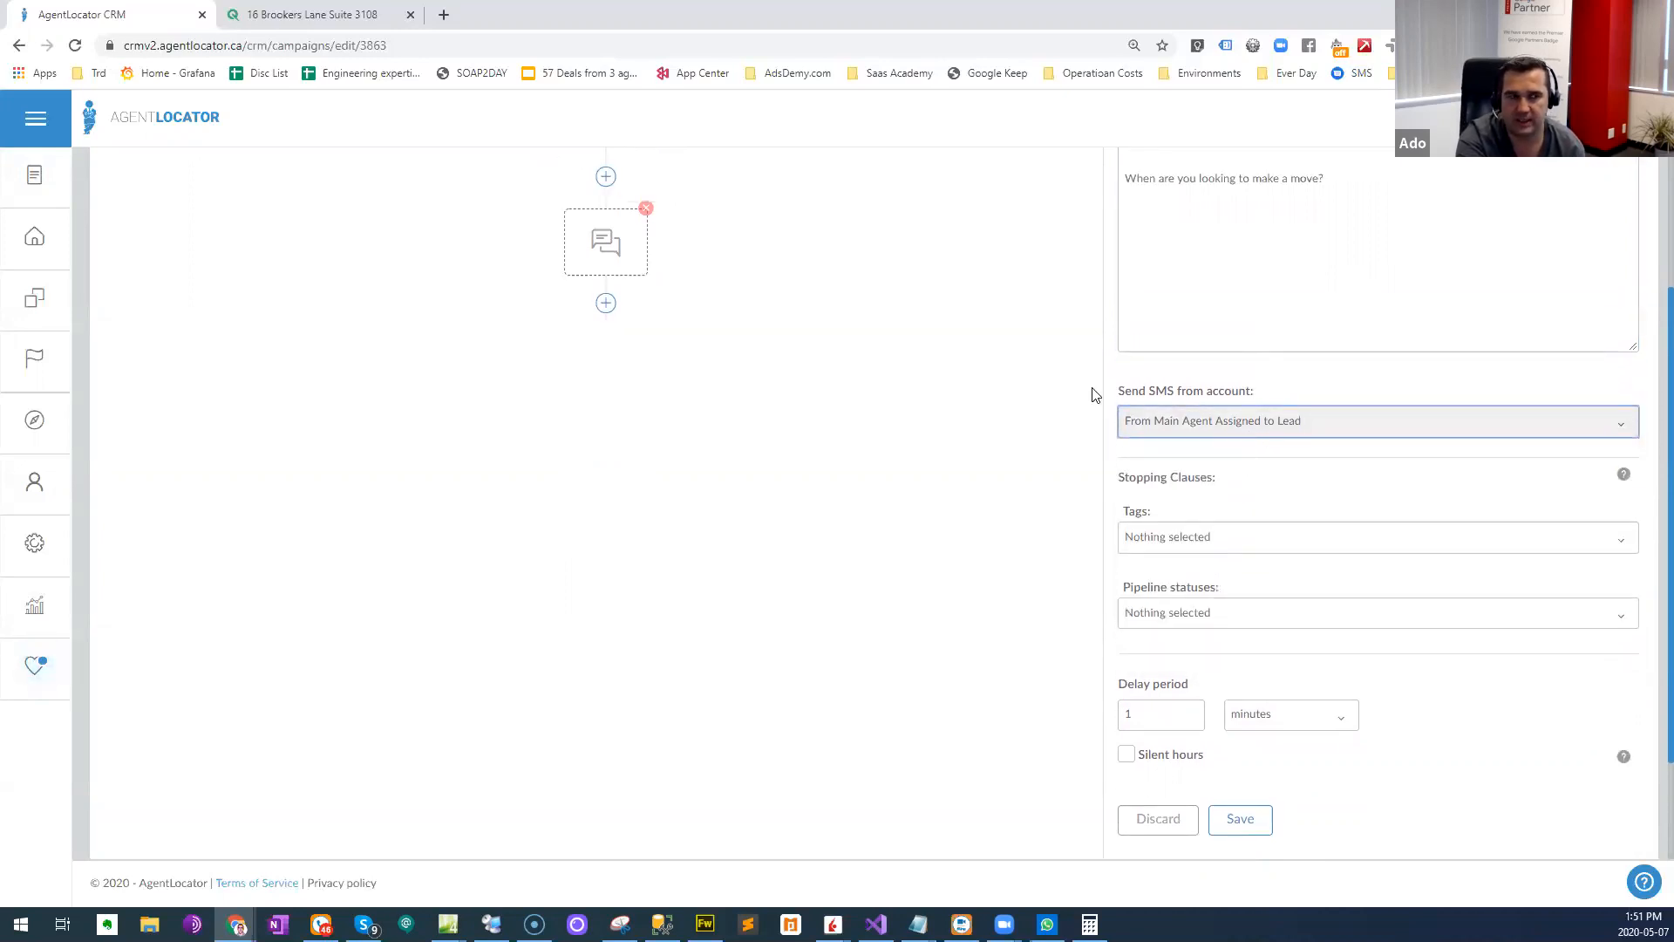
{"action": "scroll", "coordinate": [1003, 557], "scroll_direction": "up", "scroll_amount": 4}
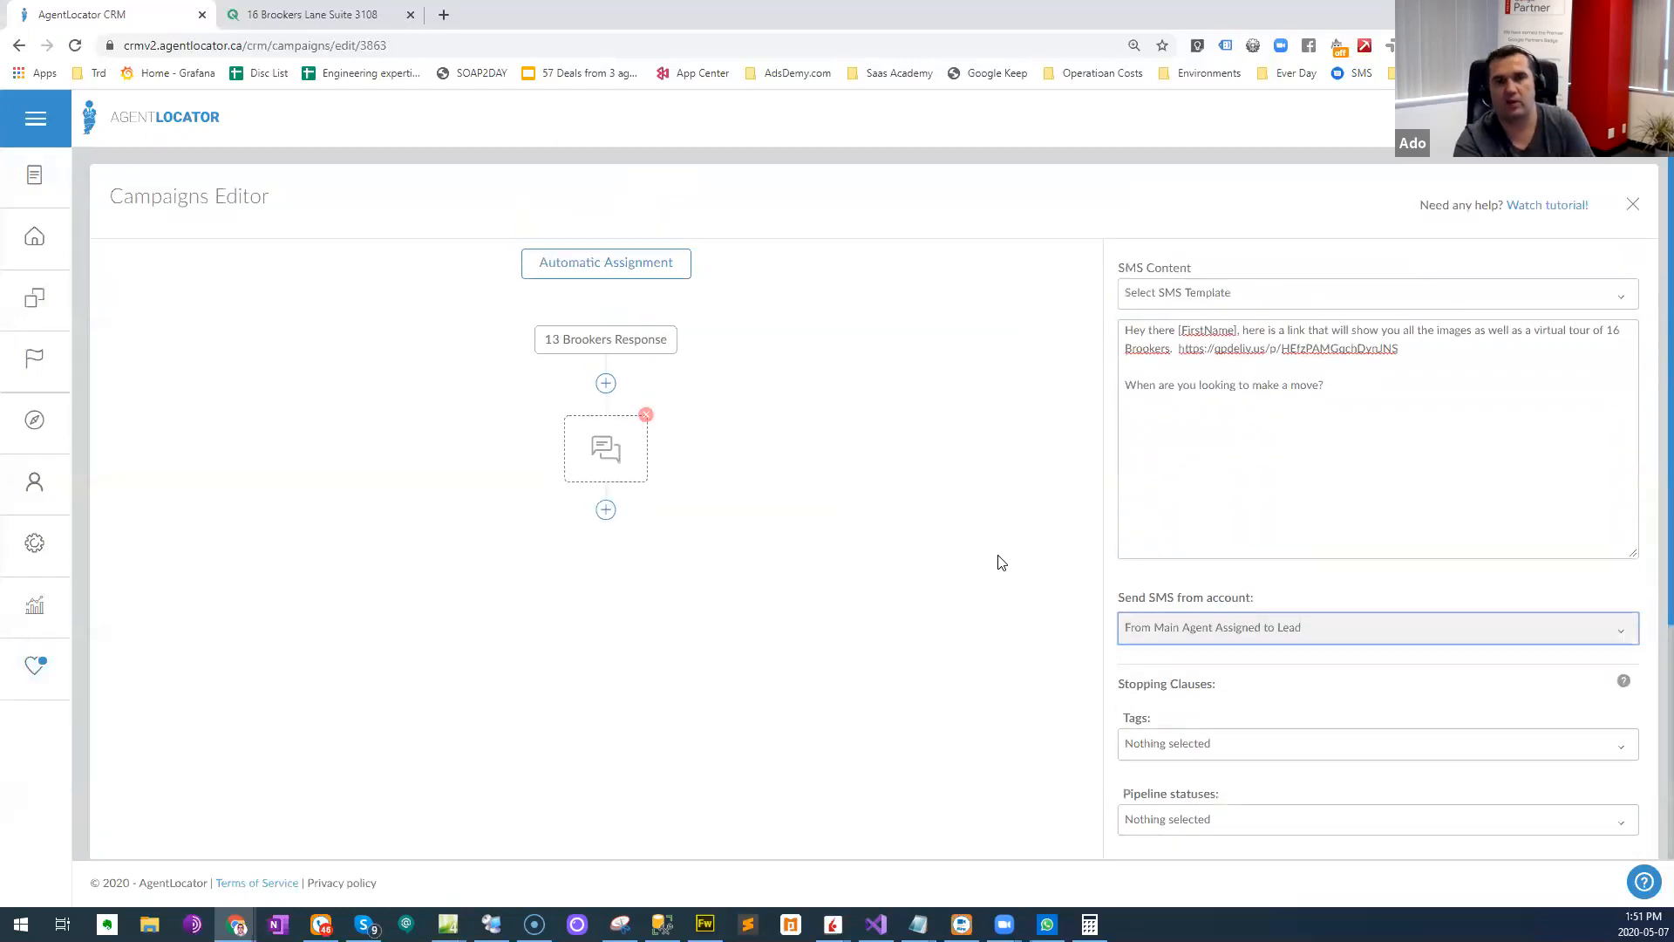
- Save the SMS action in the 13 Brookers Response workflow
{"action": "scroll", "coordinate": [994, 519], "scroll_direction": "down", "scroll_amount": 5}
{"action": "scroll", "coordinate": [954, 558], "scroll_direction": "down", "scroll_amount": 2}
{"action": "left_click", "coordinate": [1236, 676]}
{"action": "scroll", "coordinate": [748, 501], "scroll_direction": "up", "scroll_amount": 4}
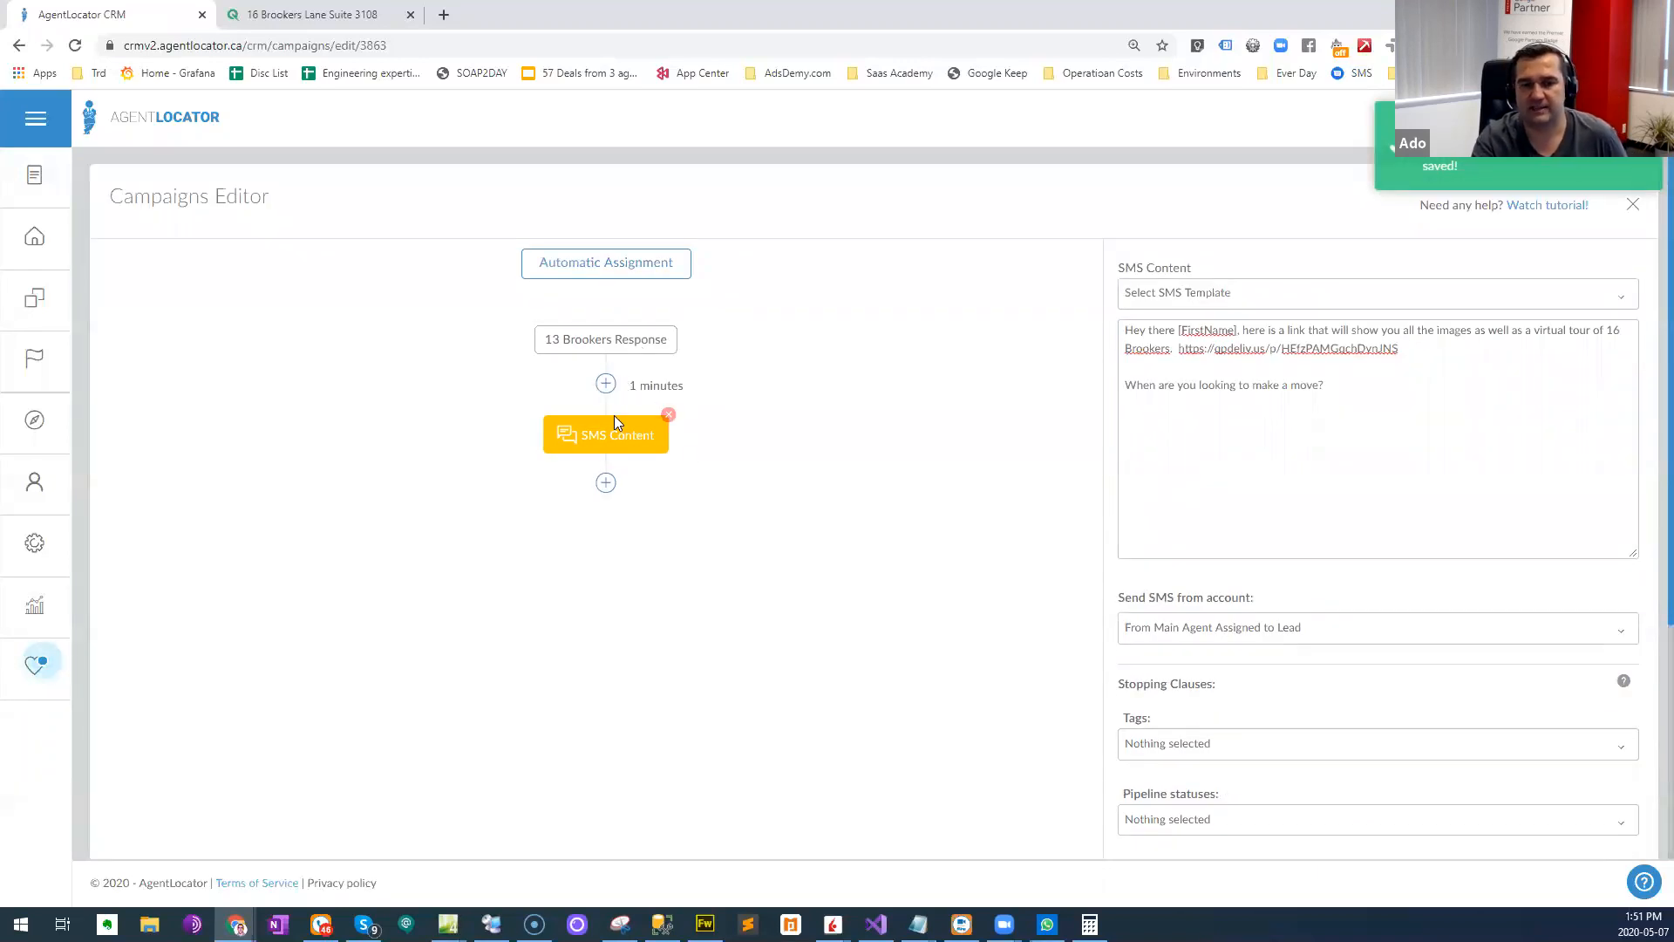
- Add an e-mail action after the SMS in the workflow and start editing its message body
{"action": "left_click", "coordinate": [605, 482]}
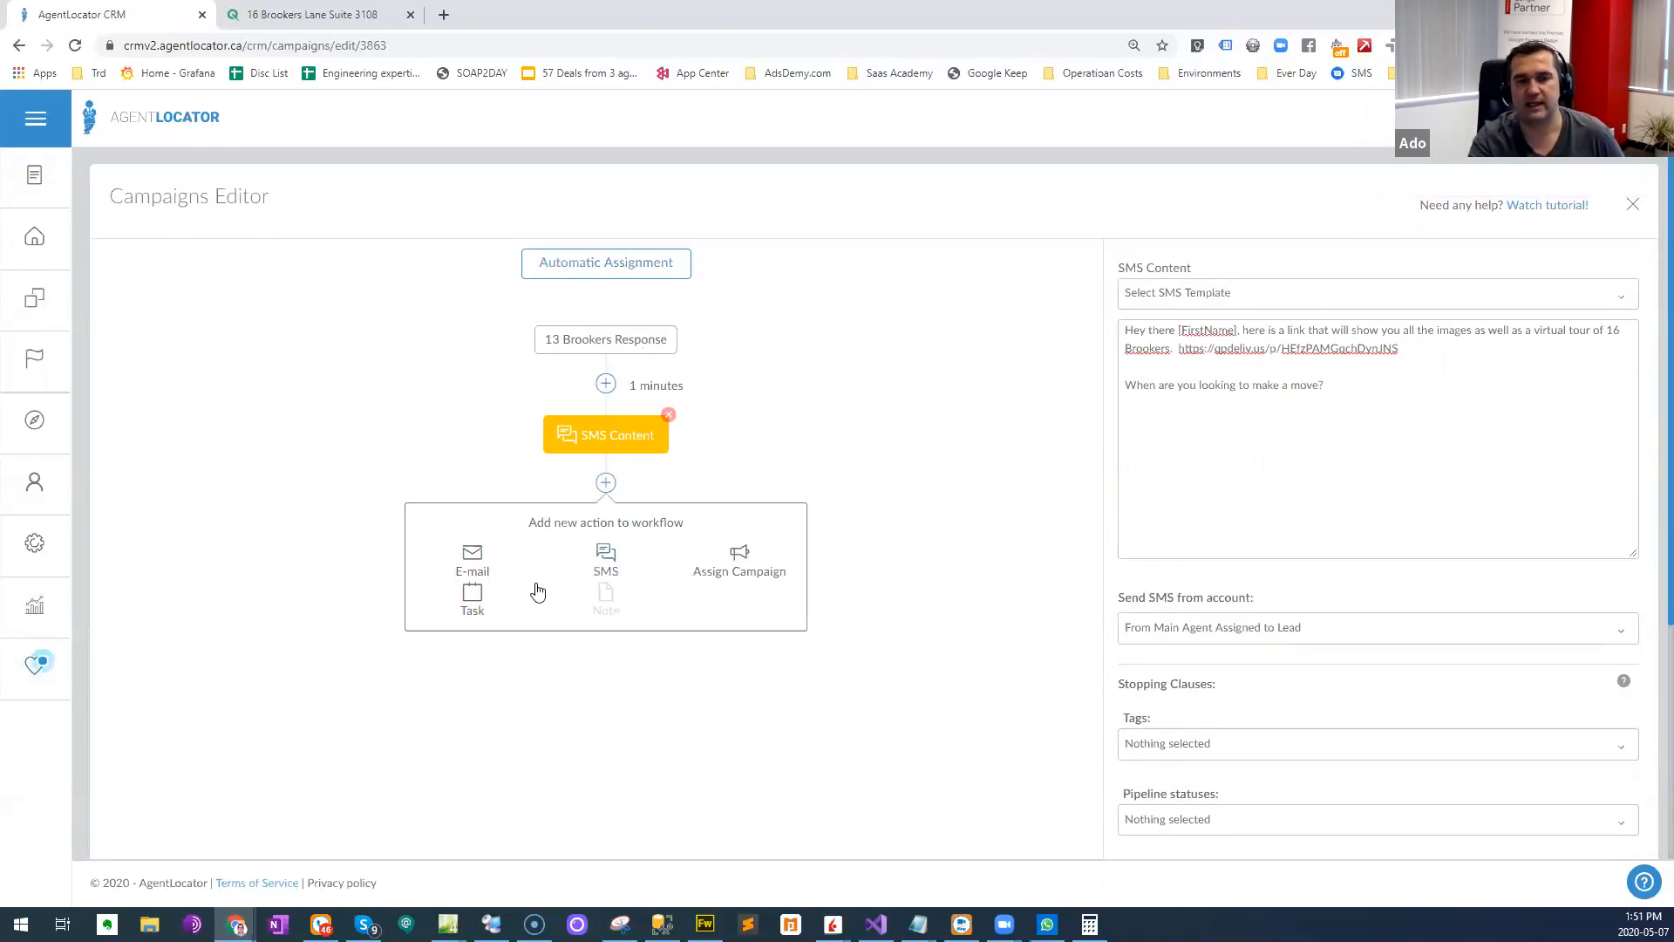
{"action": "left_click", "coordinate": [473, 559]}
{"action": "left_click", "coordinate": [1270, 393]}
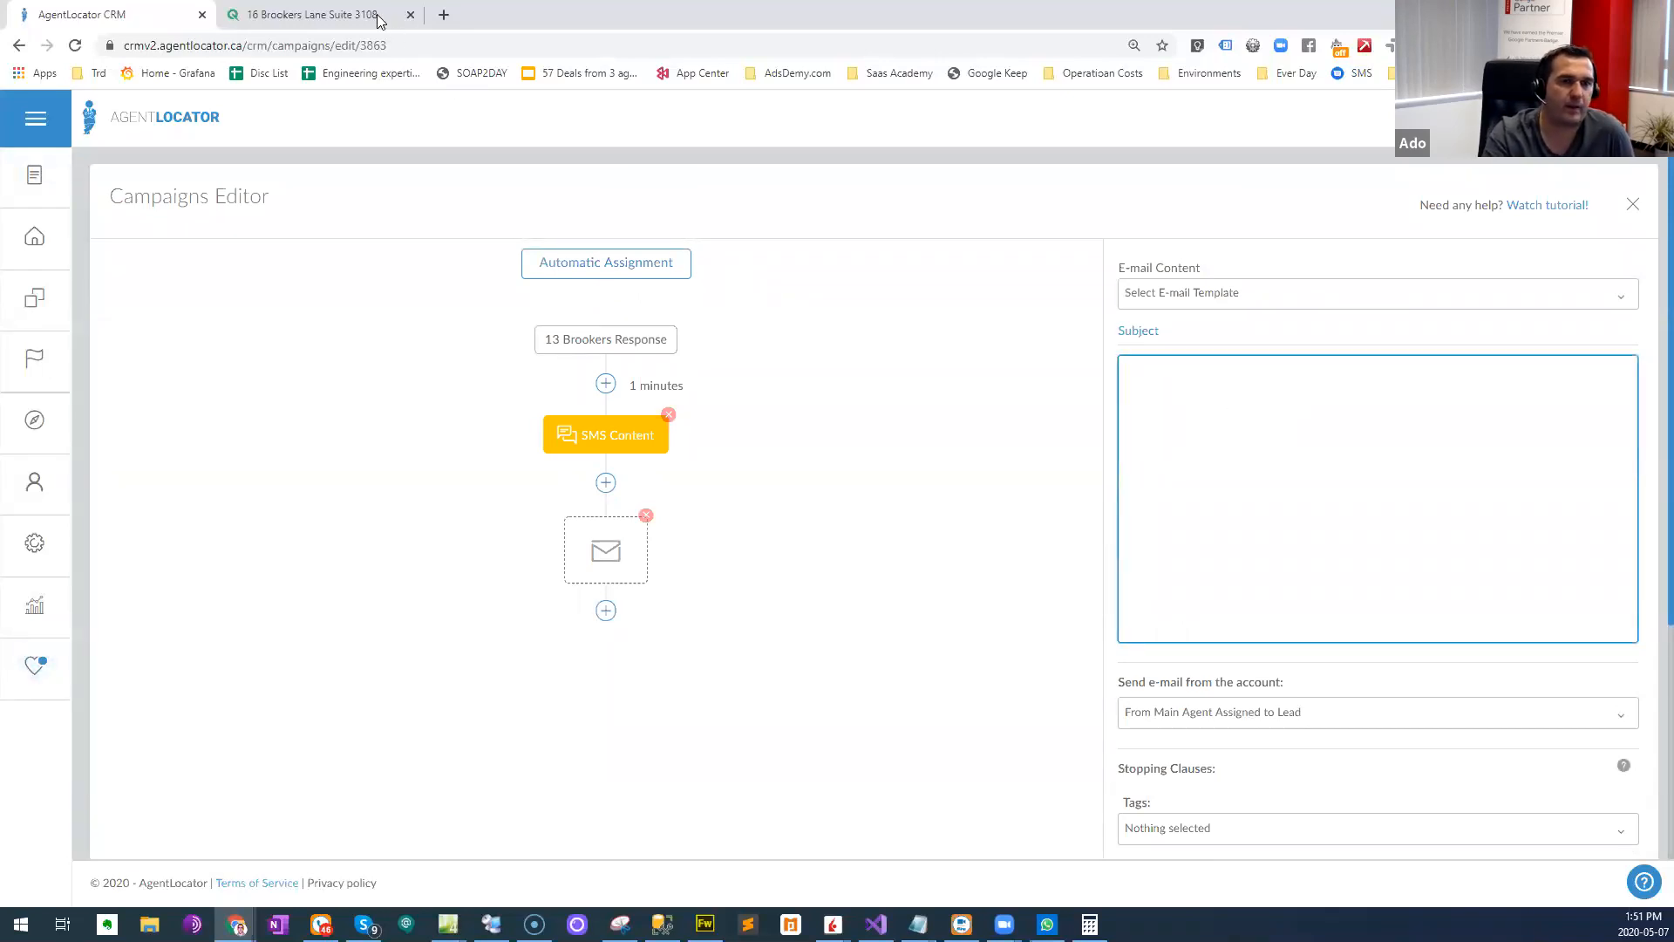
{"action": "left_click", "coordinate": [312, 13]}
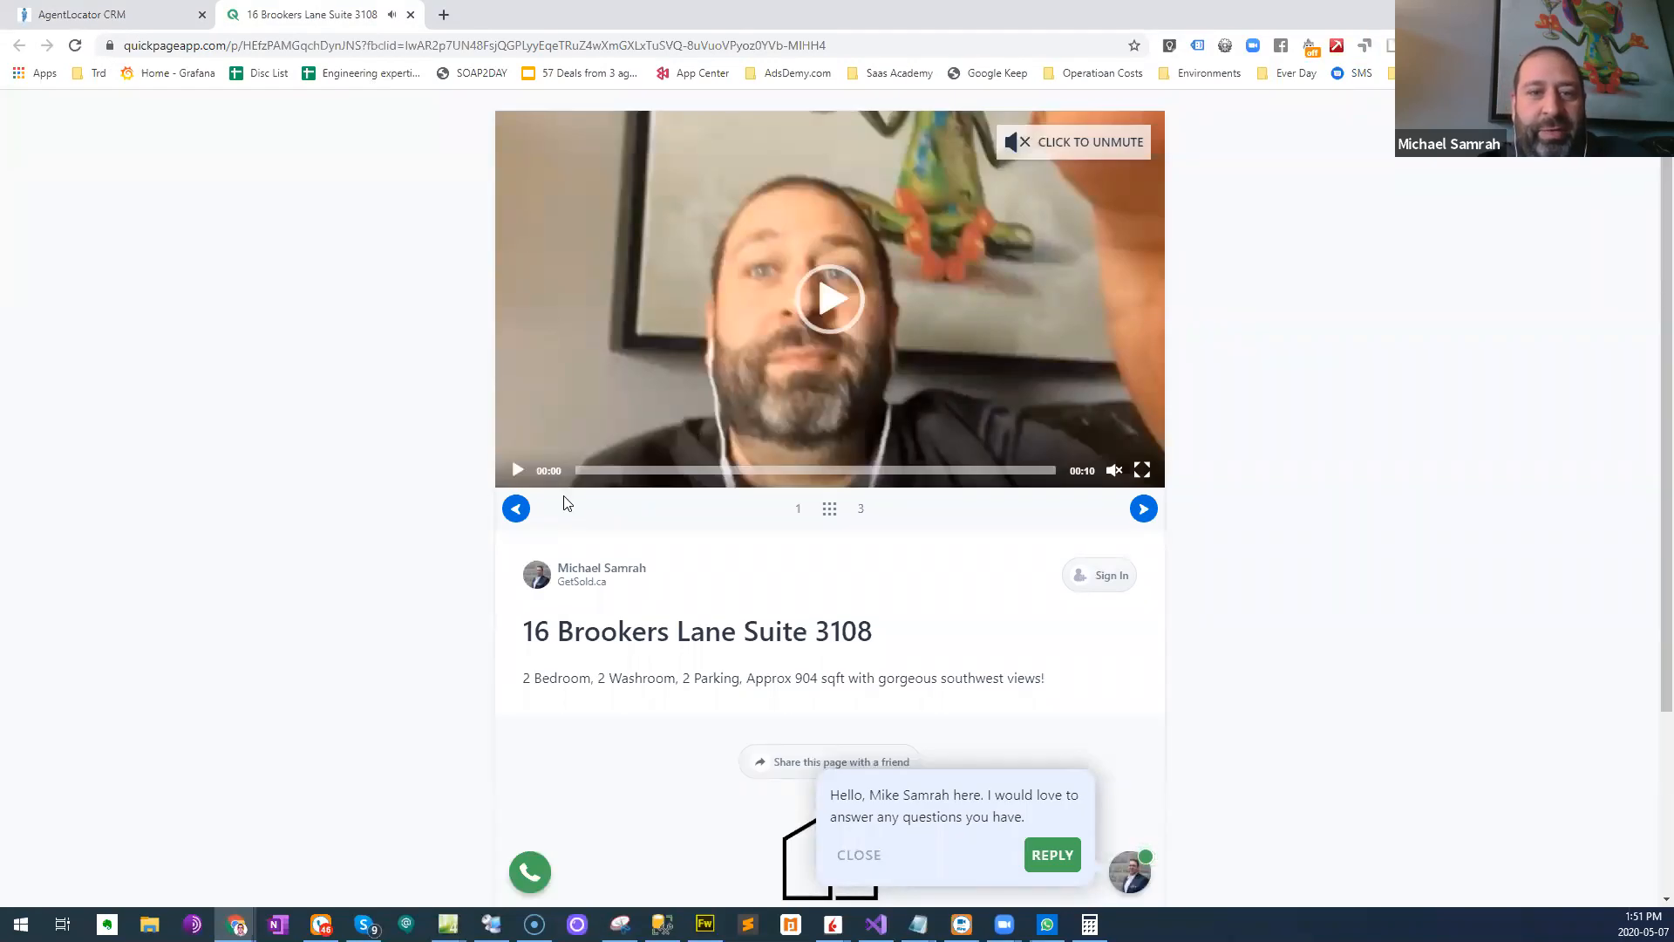
{"action": "left_click", "coordinate": [1017, 138]}
{"action": "right_click", "coordinate": [421, 339]}
{"action": "left_click", "coordinate": [462, 385]}
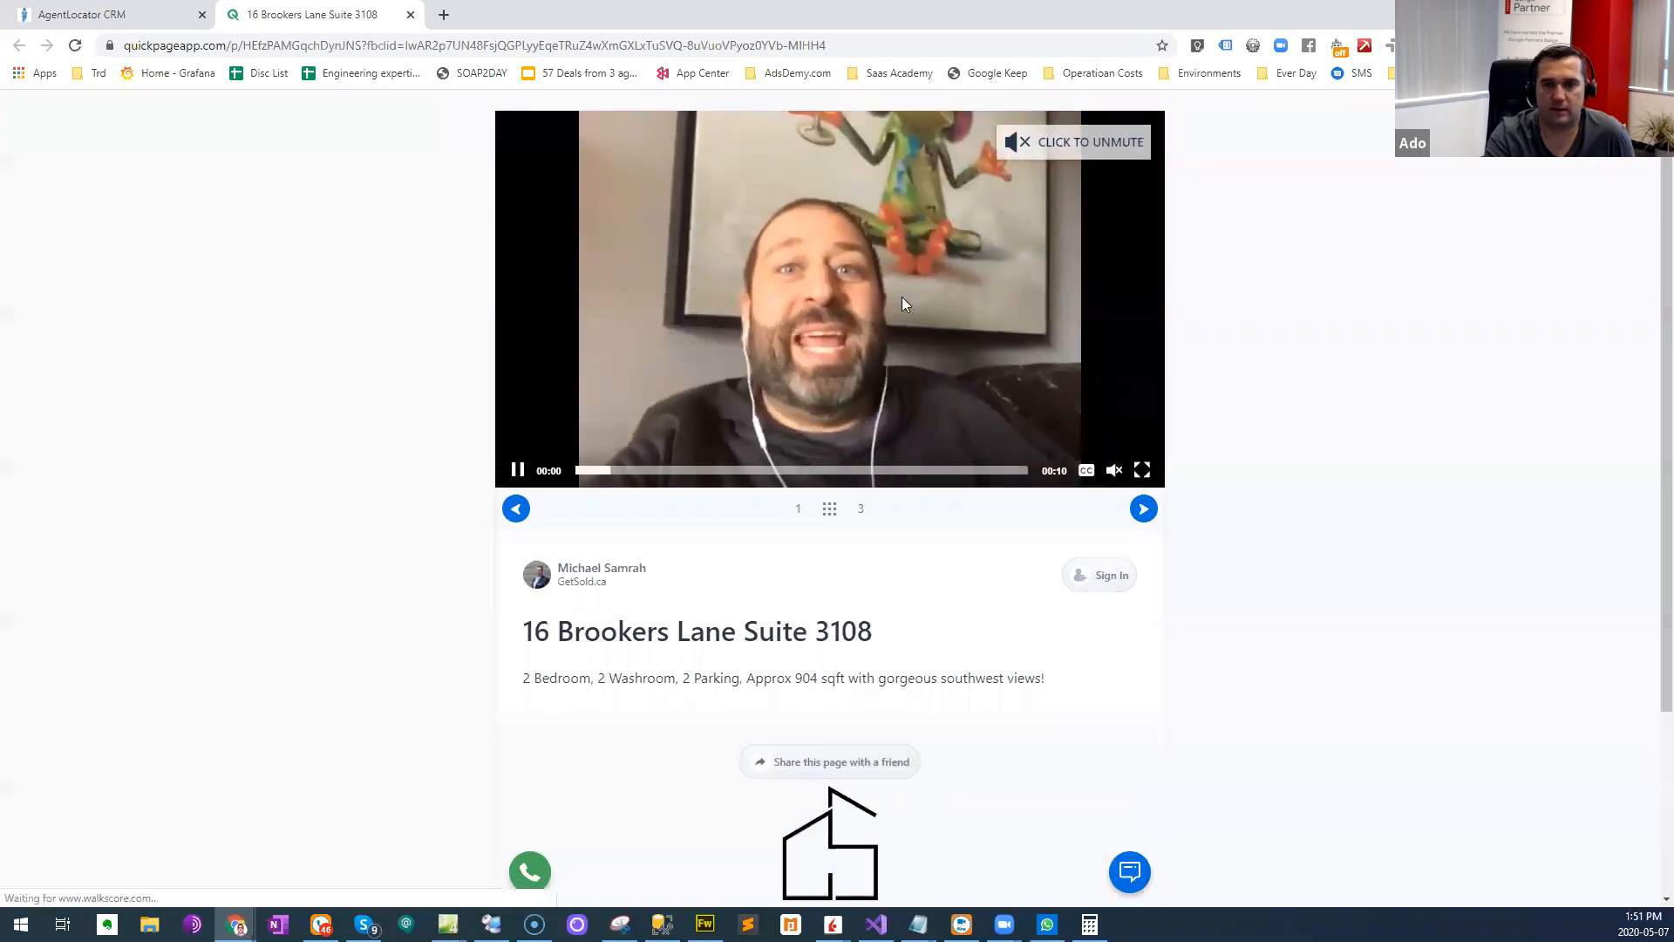
{"action": "right_click", "coordinate": [795, 284]}
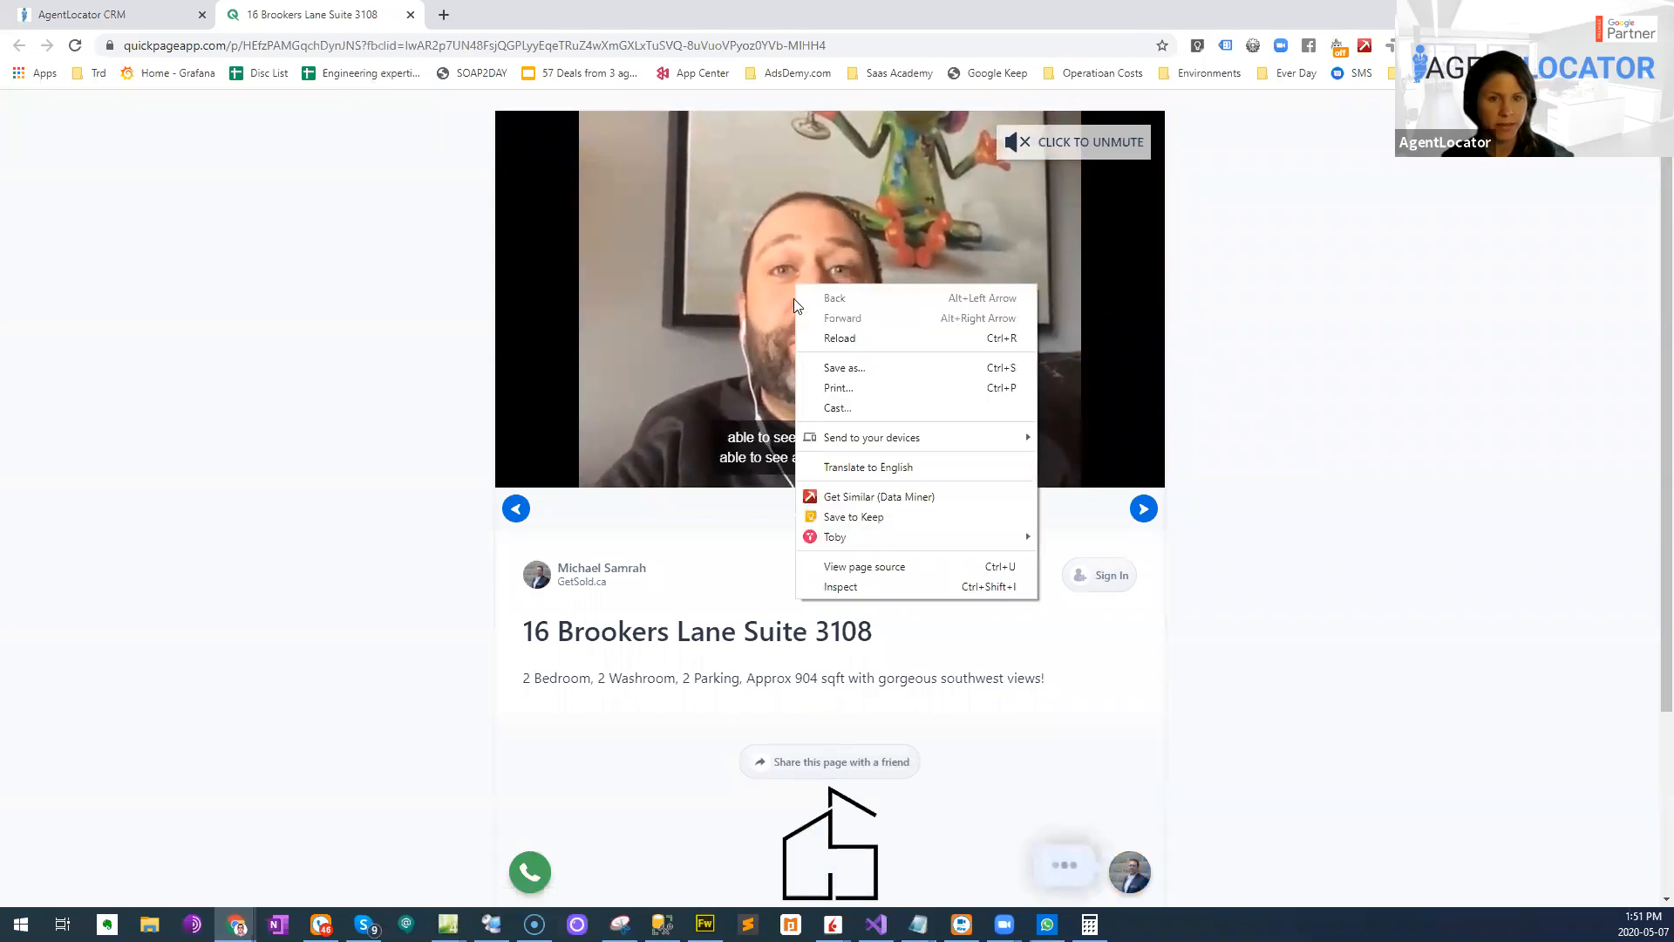
{"action": "left_click", "coordinate": [339, 384]}
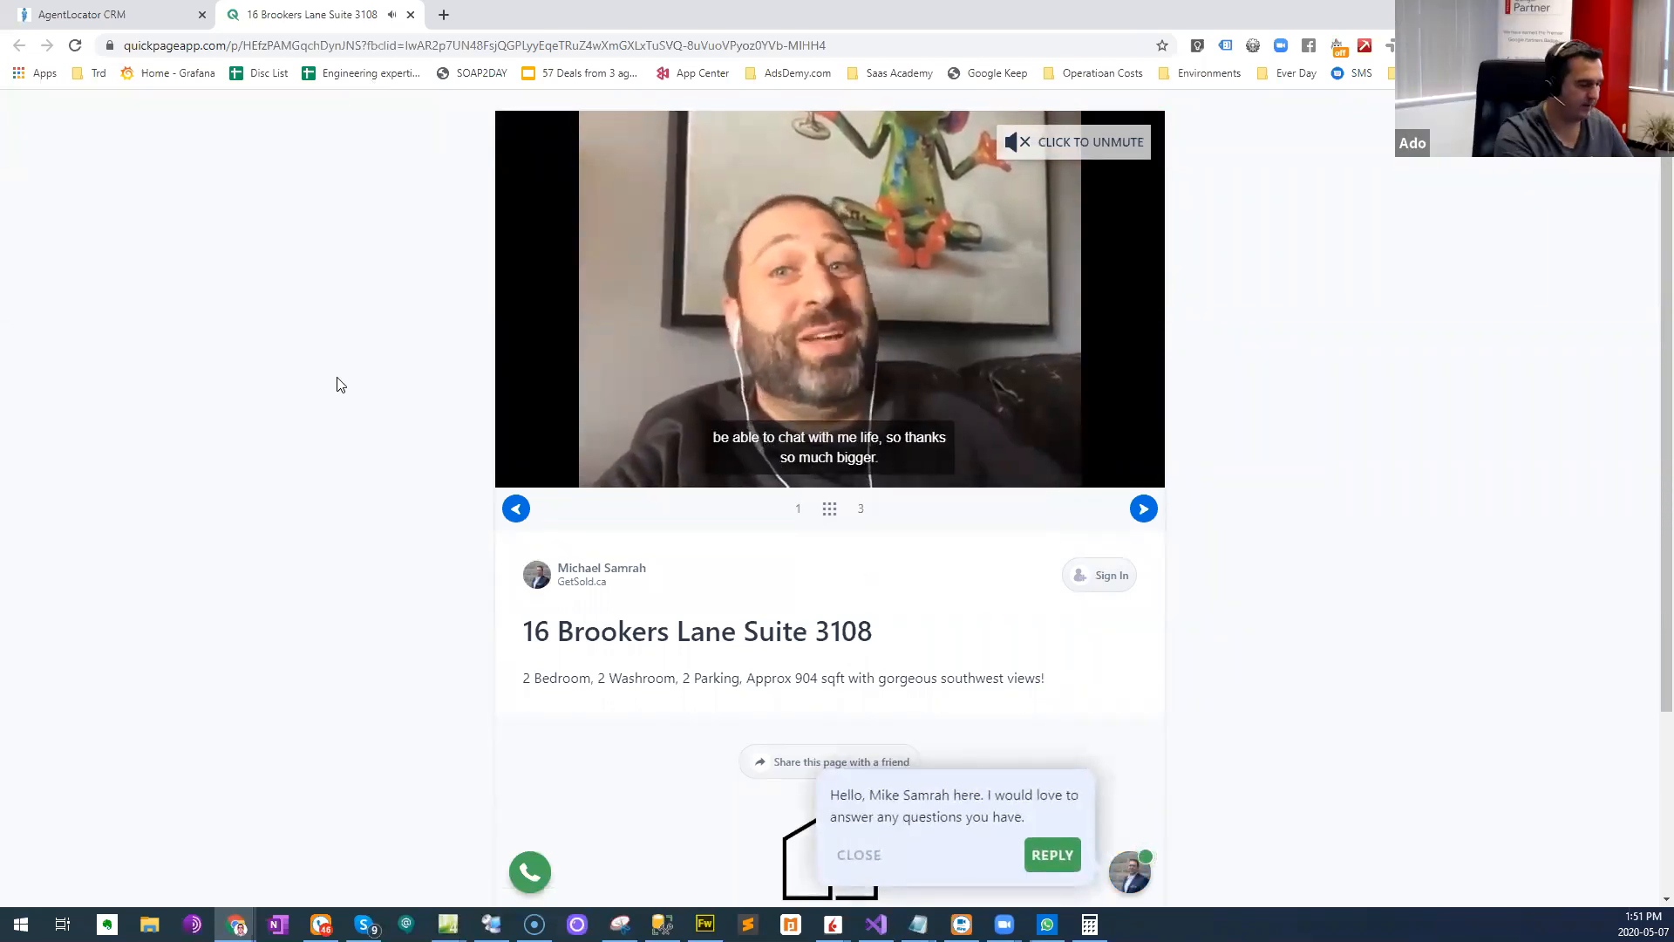
{"action": "key", "text": "ctrl+u"}
{"action": "key", "text": "ctrl+f"}
{"action": "type", "text": "gif"}
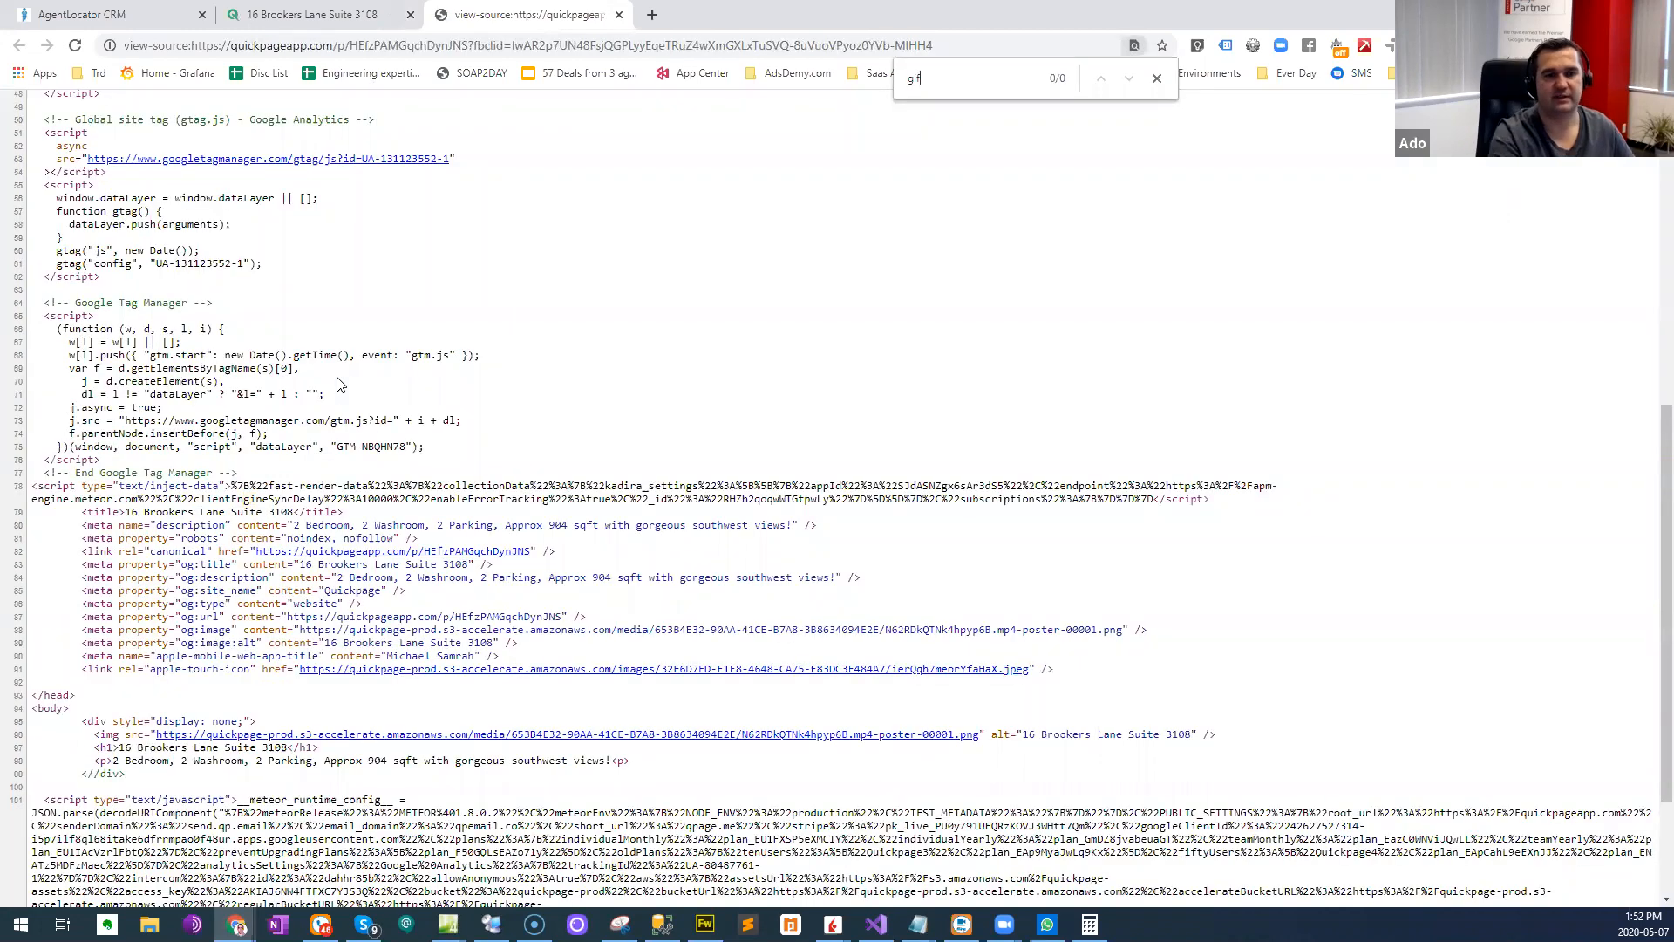
{"action": "scroll", "coordinate": [521, 433], "scroll_direction": "down", "scroll_amount": 1}
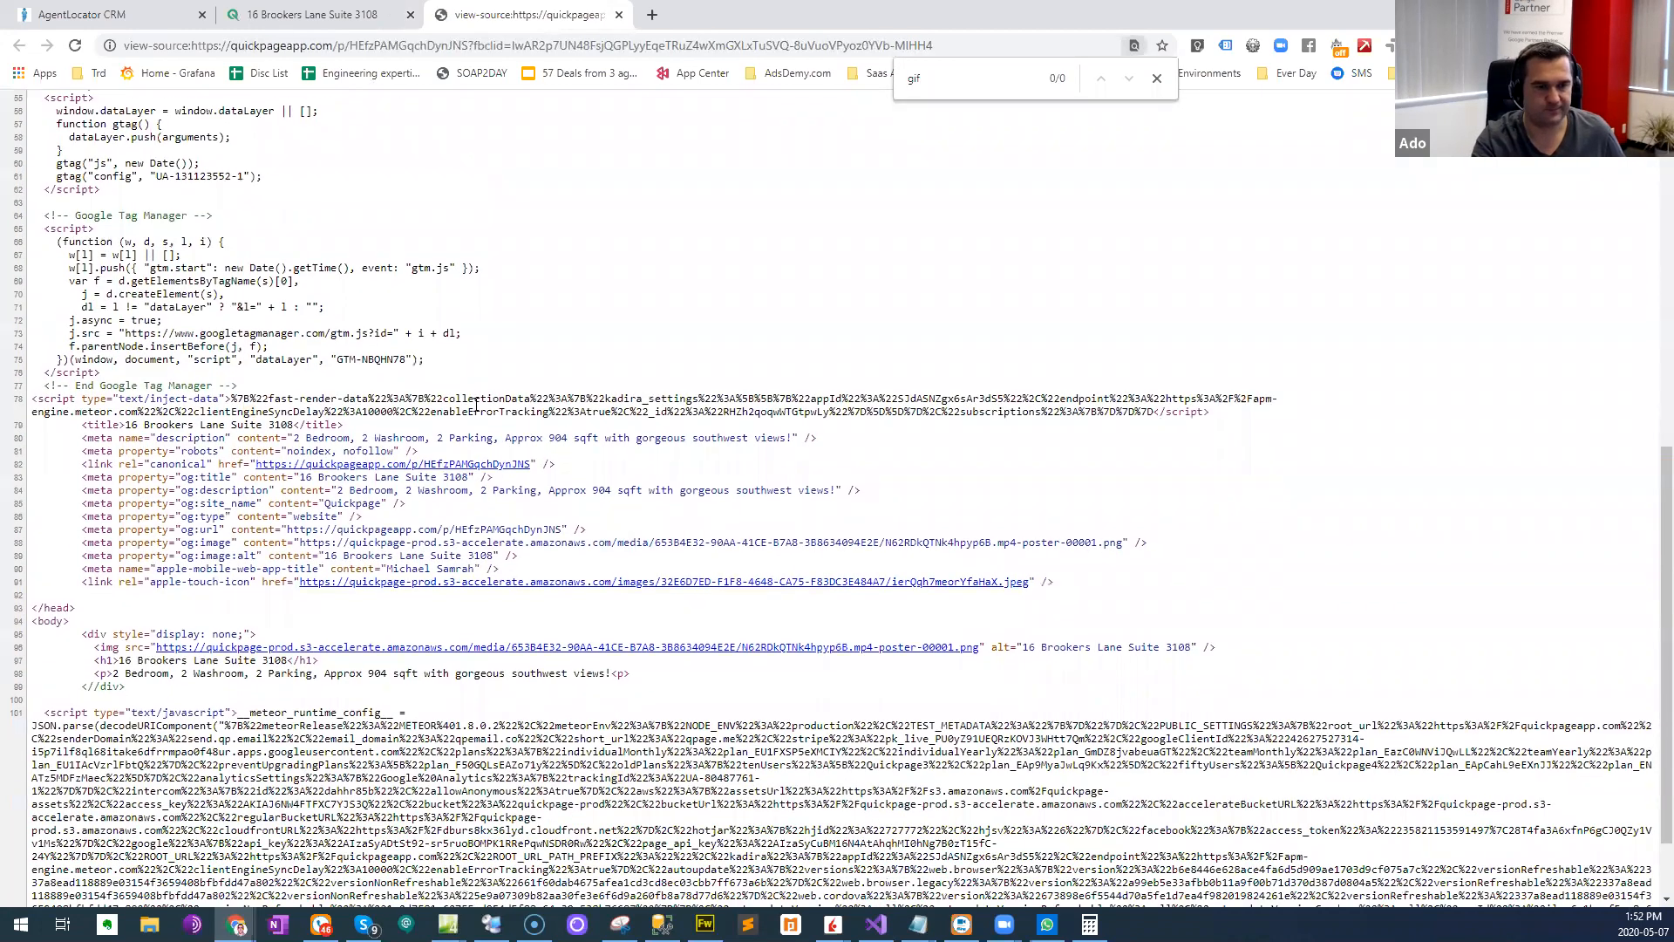
{"action": "scroll", "coordinate": [471, 402], "scroll_direction": "down", "scroll_amount": 1}
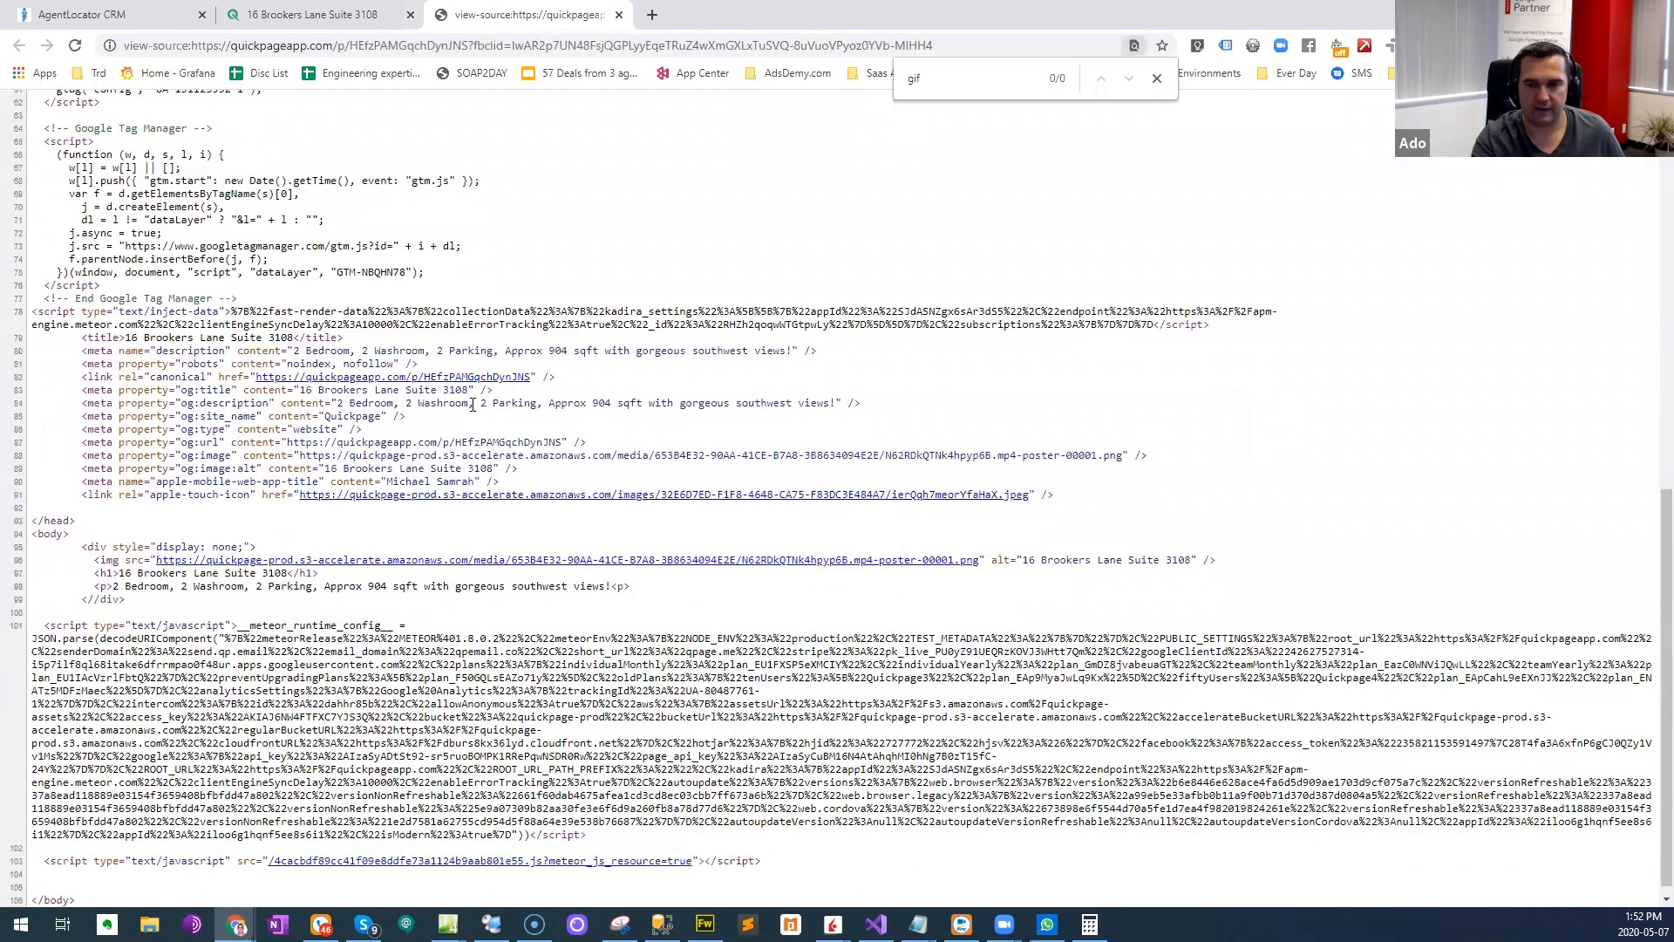
{"action": "scroll", "coordinate": [472, 408], "scroll_direction": "down", "scroll_amount": 1}
- View the video poster image linked in the page source, and close both the image and the source view
{"action": "left_click", "coordinate": [501, 551]}
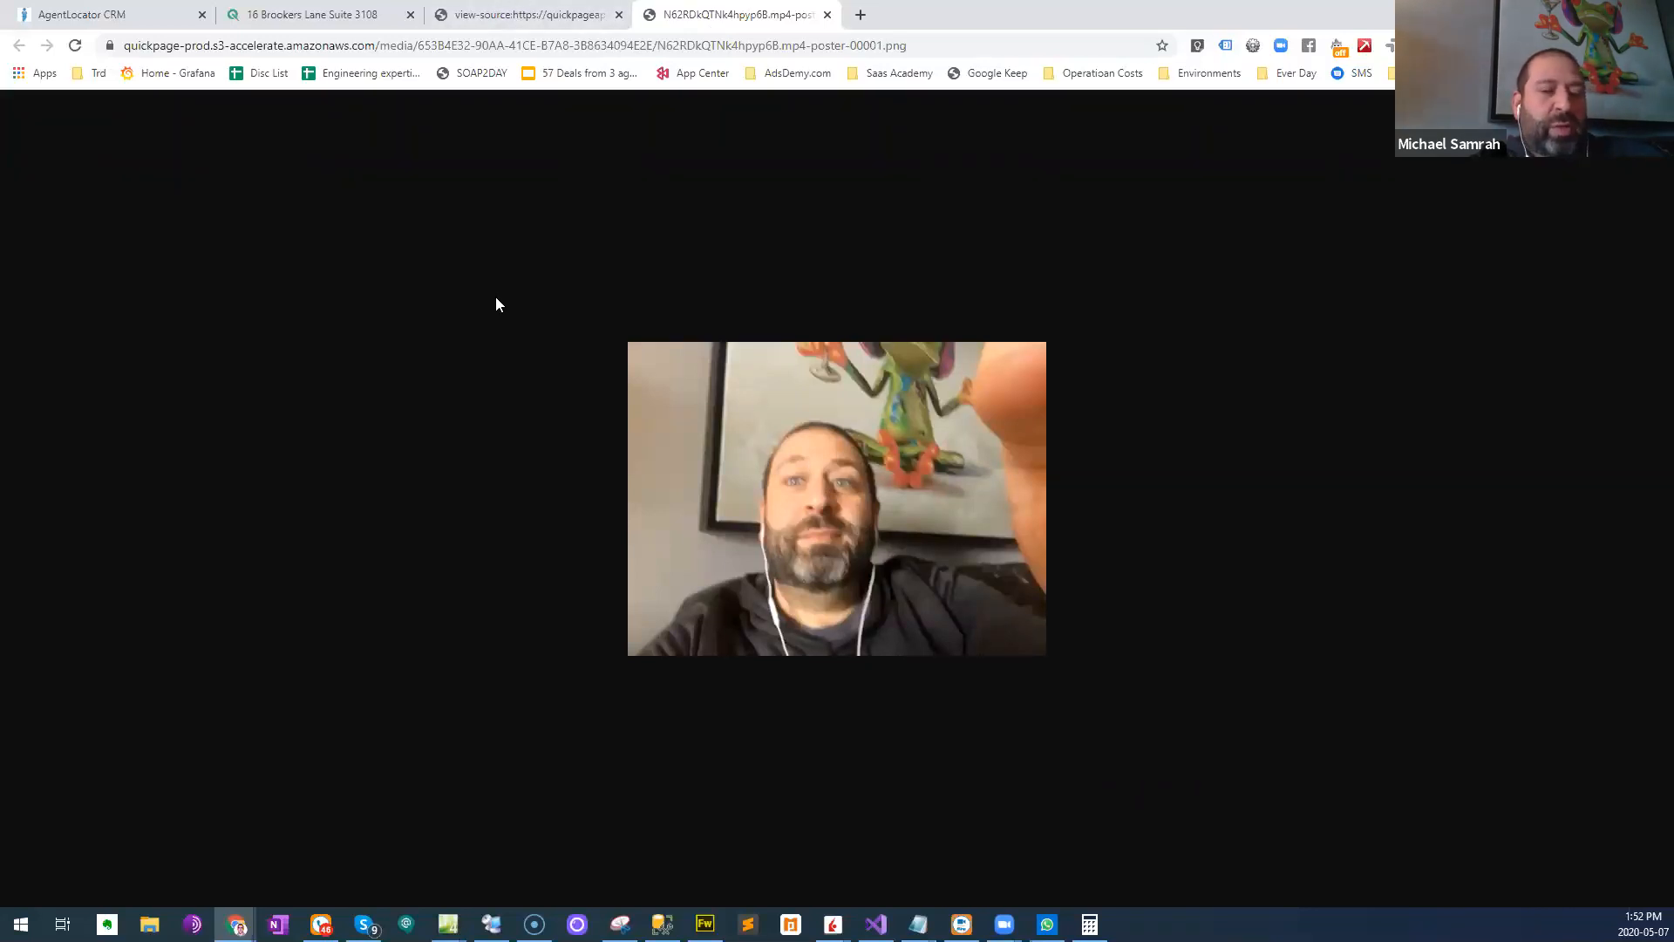
{"action": "key", "text": "ctrl+w"}
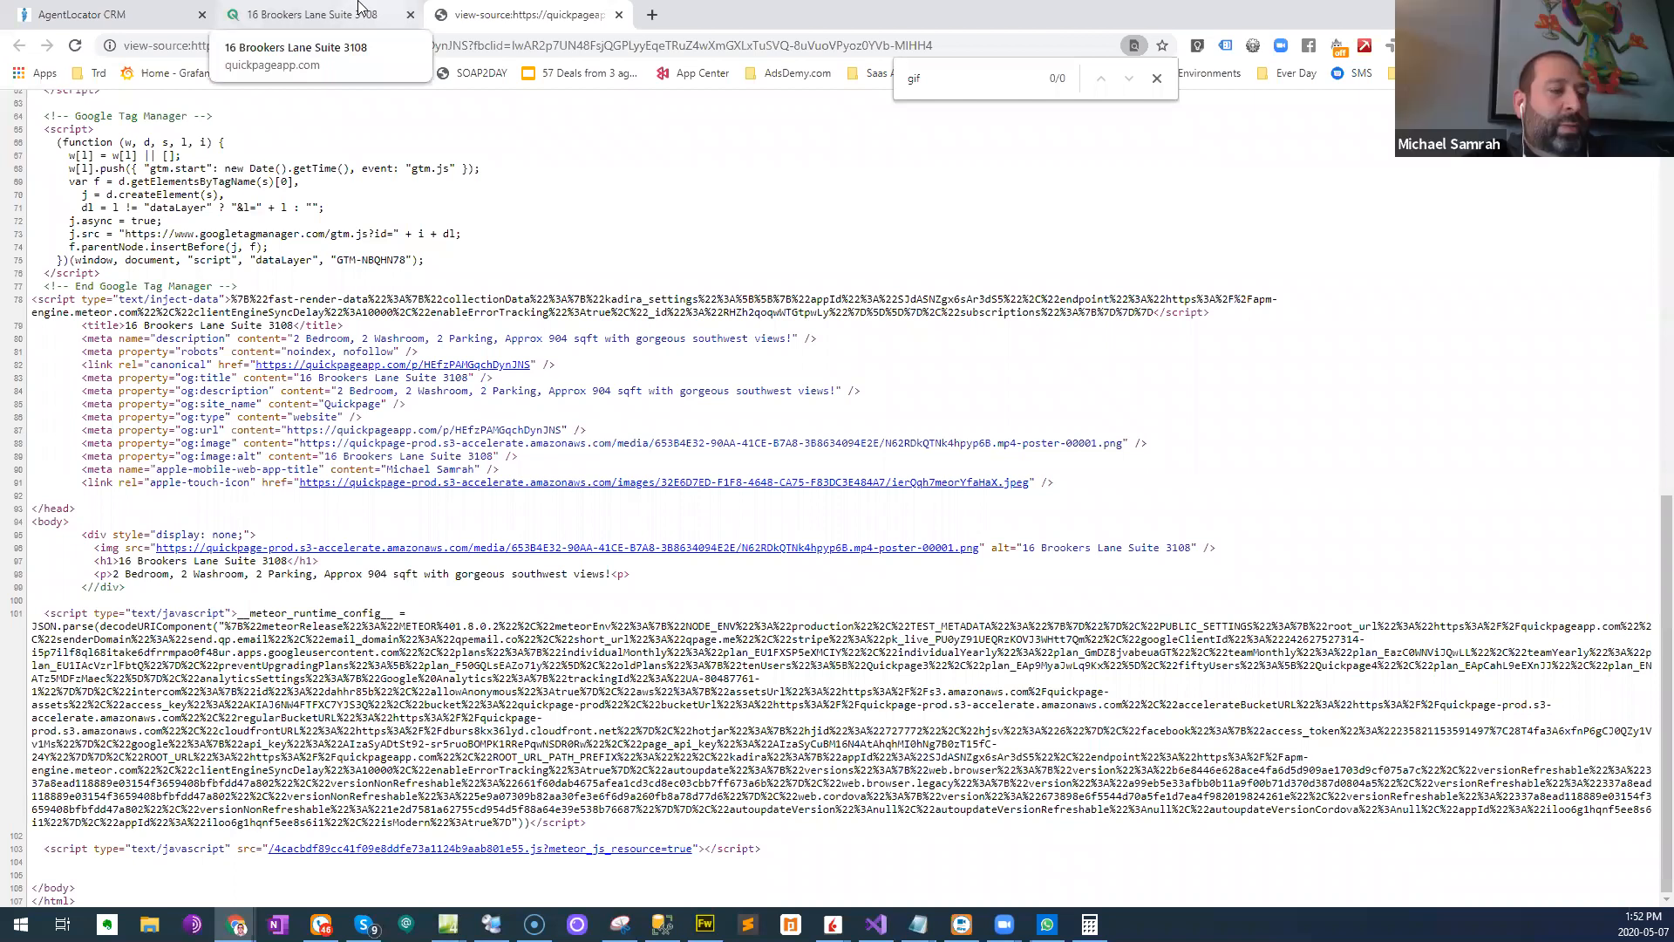
{"action": "left_click", "coordinate": [619, 16]}
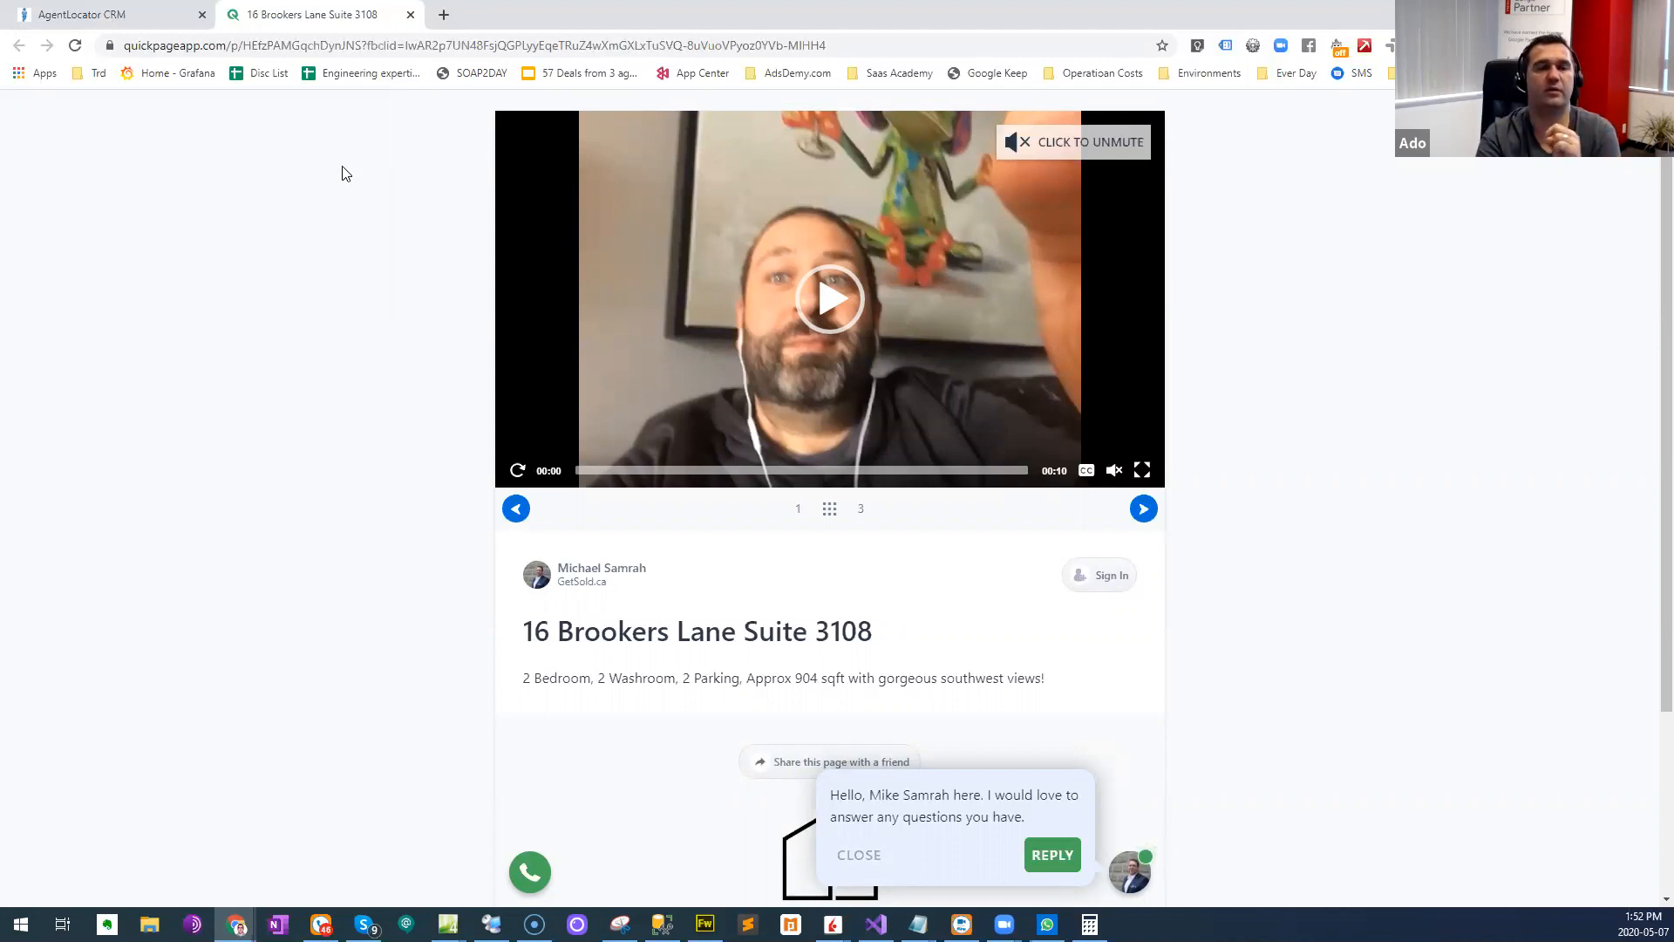
- Switch back to the AgentLocator campaign editor and place the cursor in the e-mail action's message body
{"action": "left_click", "coordinate": [99, 9]}
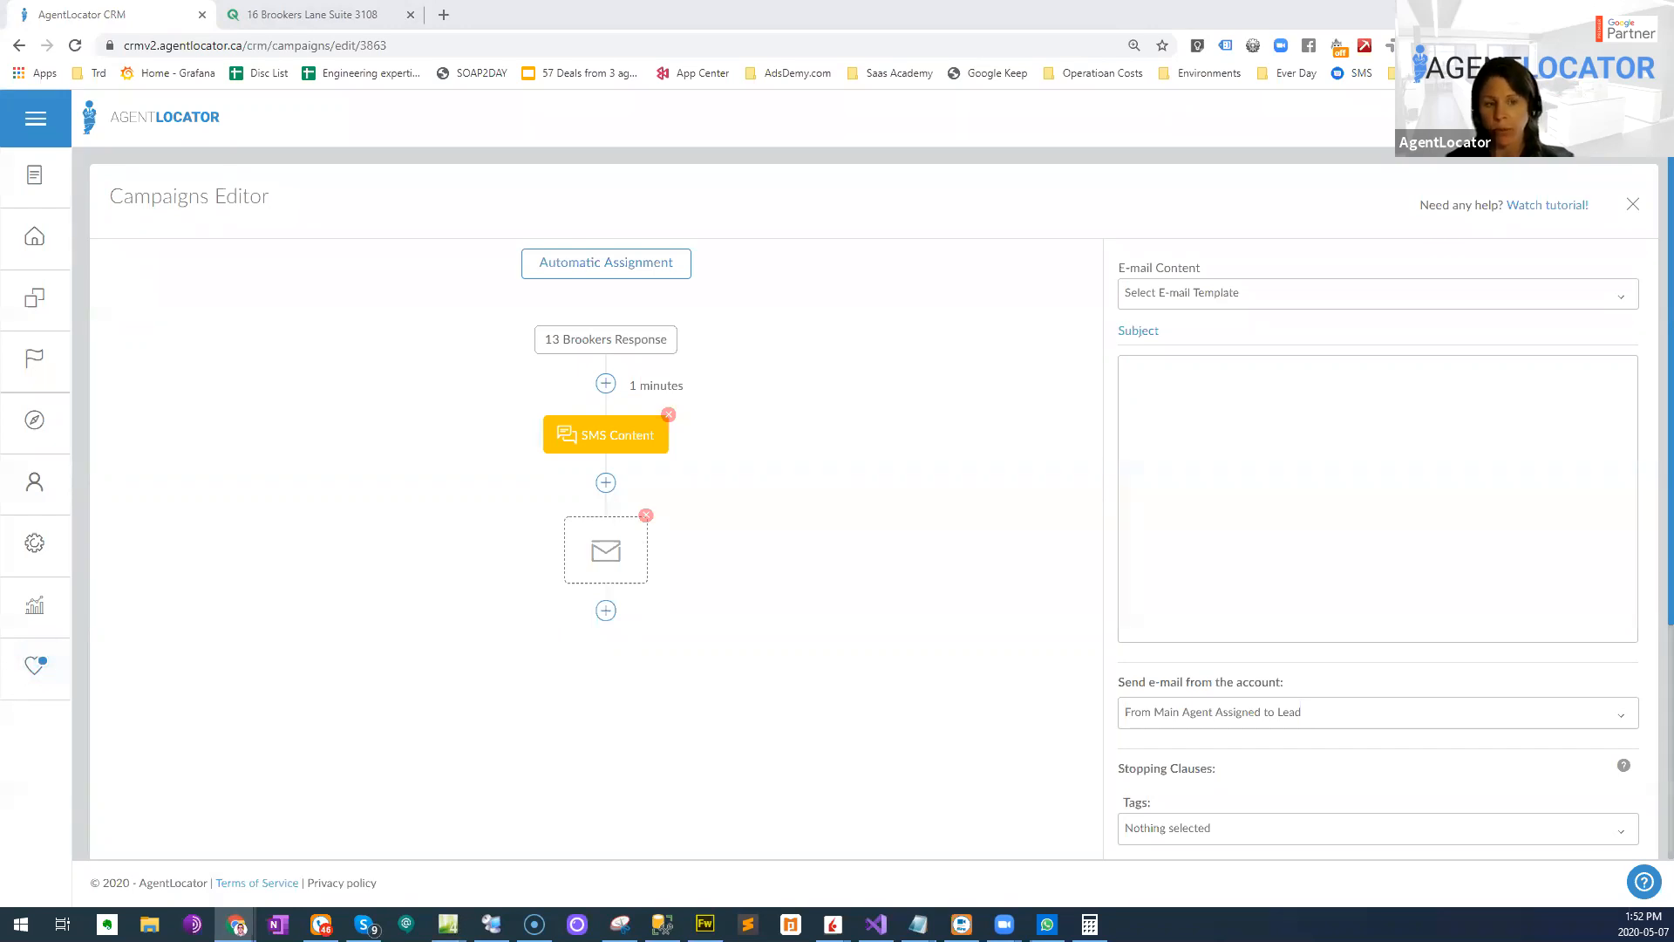
{"action": "left_click", "coordinate": [1292, 438]}
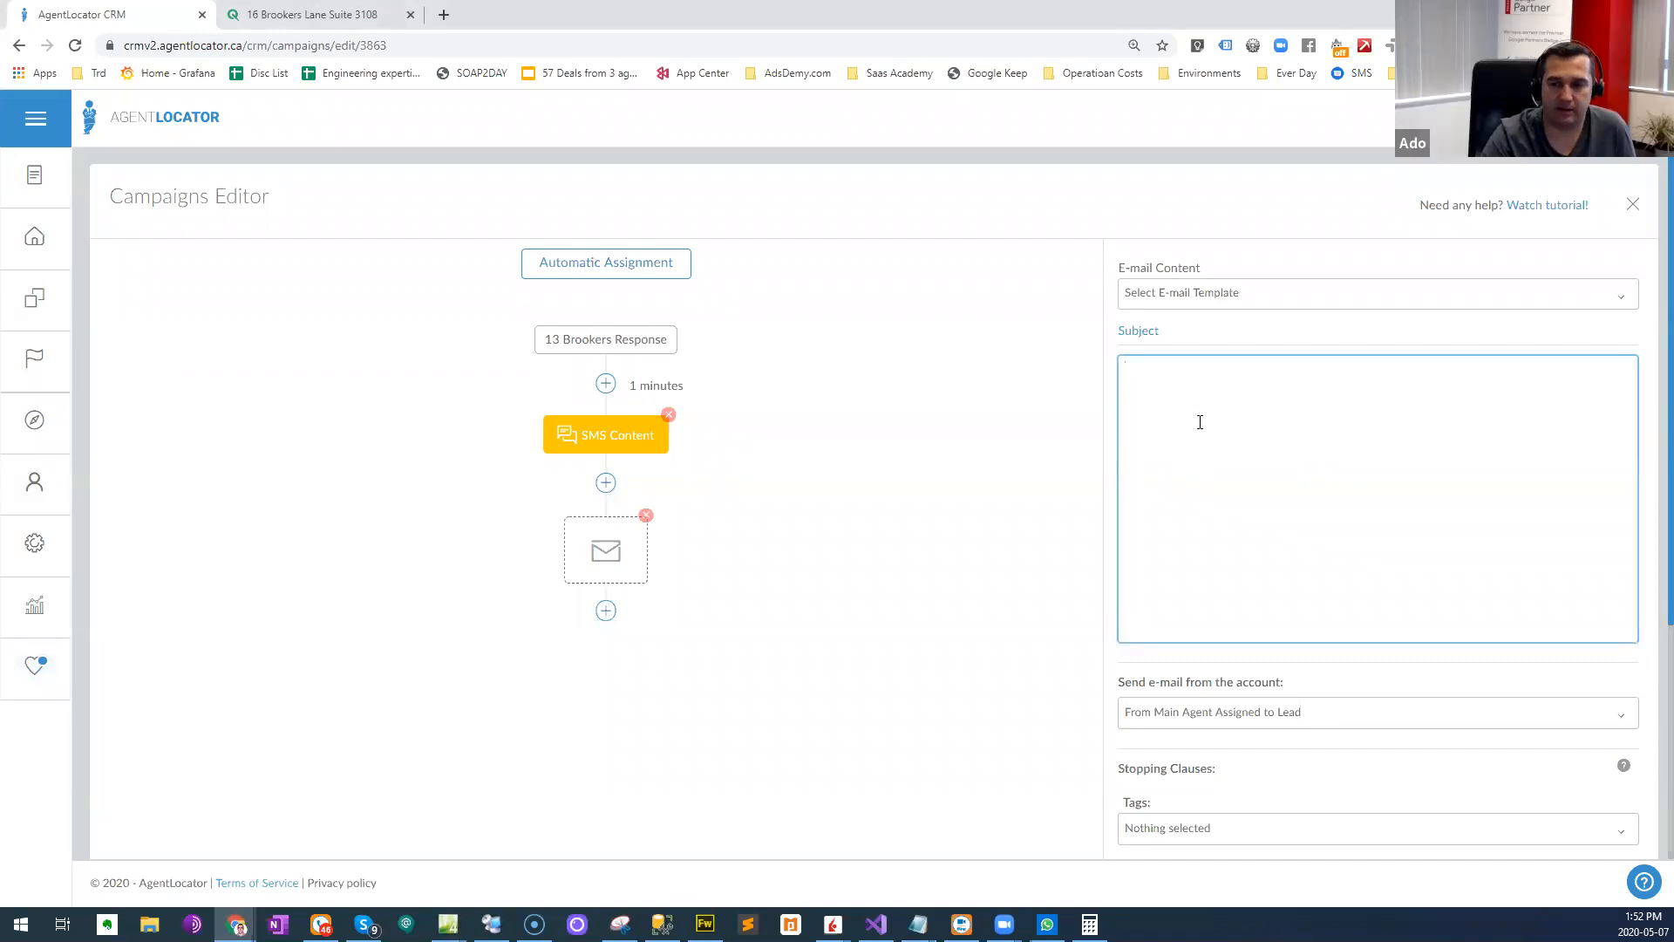
{"action": "left_click", "coordinate": [264, 325]}
{"action": "left_click", "coordinate": [1249, 456]}
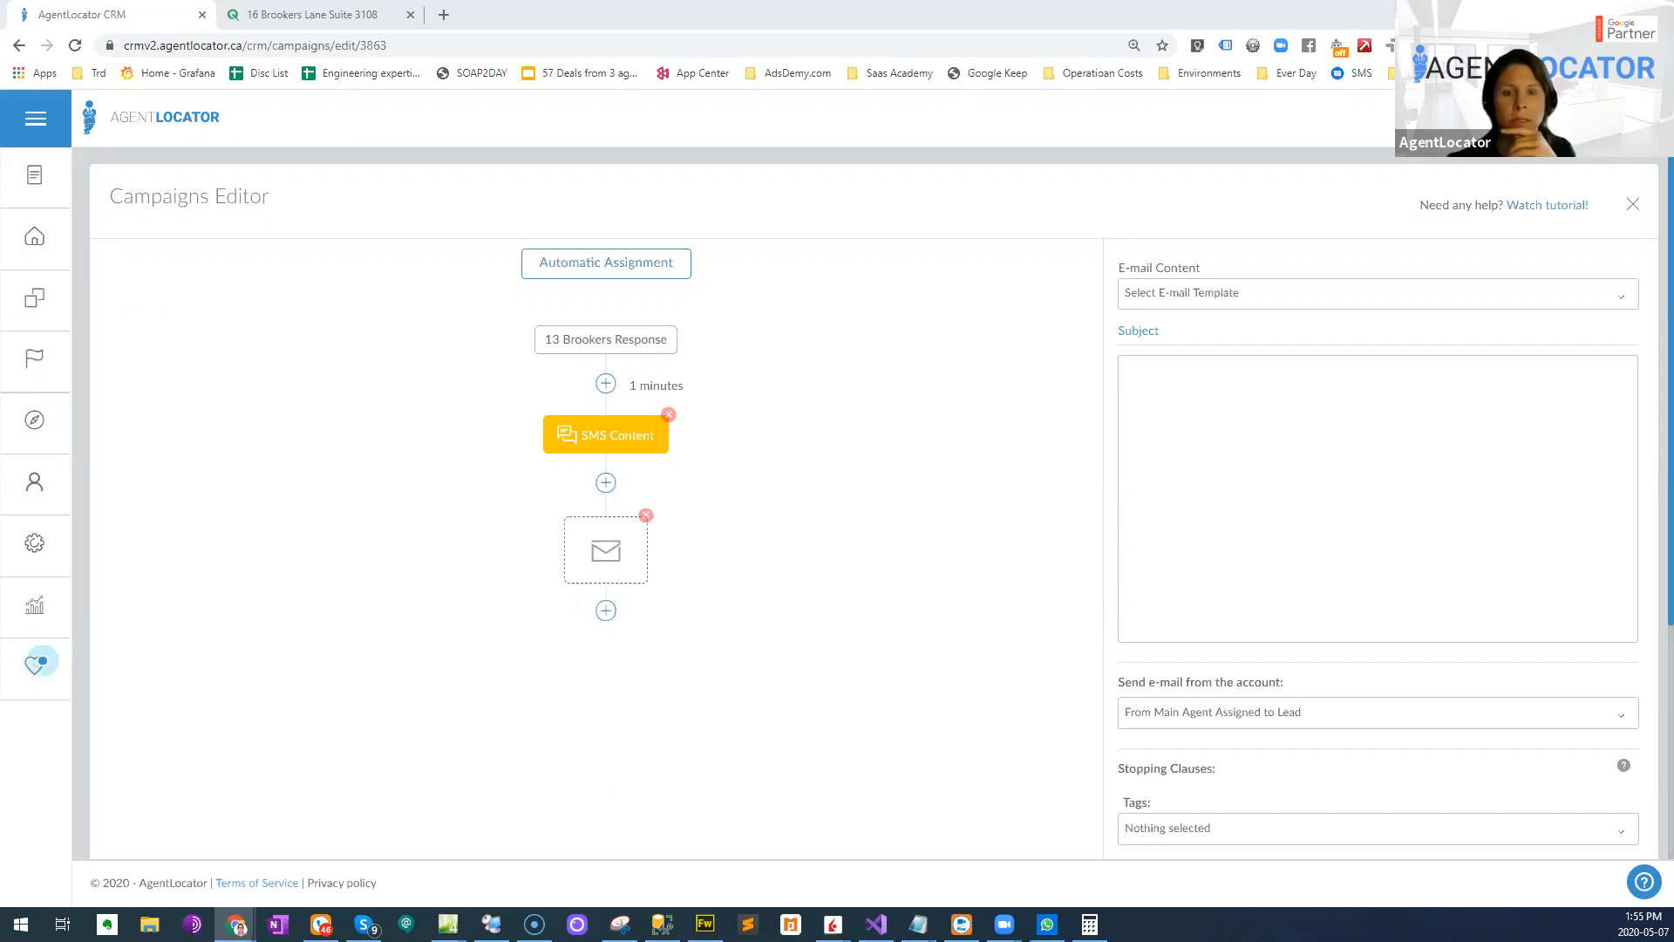
- Open YouTube in a new browser tab and check the account options
{"action": "left_click", "coordinate": [1066, 8]}
{"action": "key", "text": "ctrl+t"}
{"action": "type", "text": "you"}
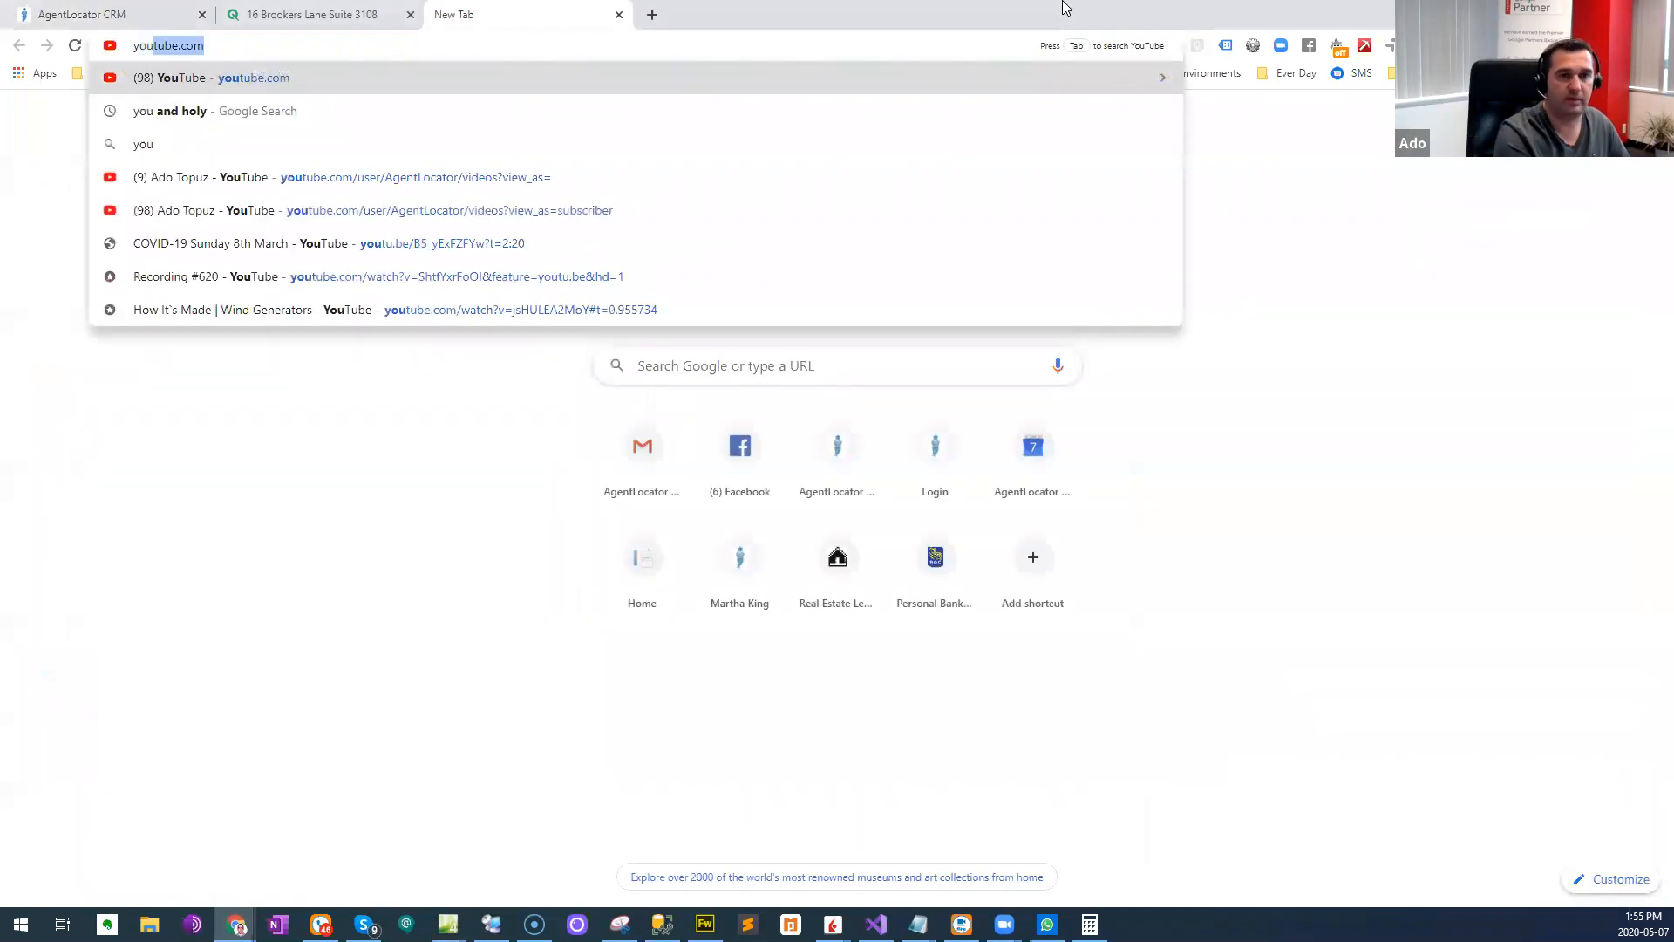
{"action": "key", "text": "Return"}
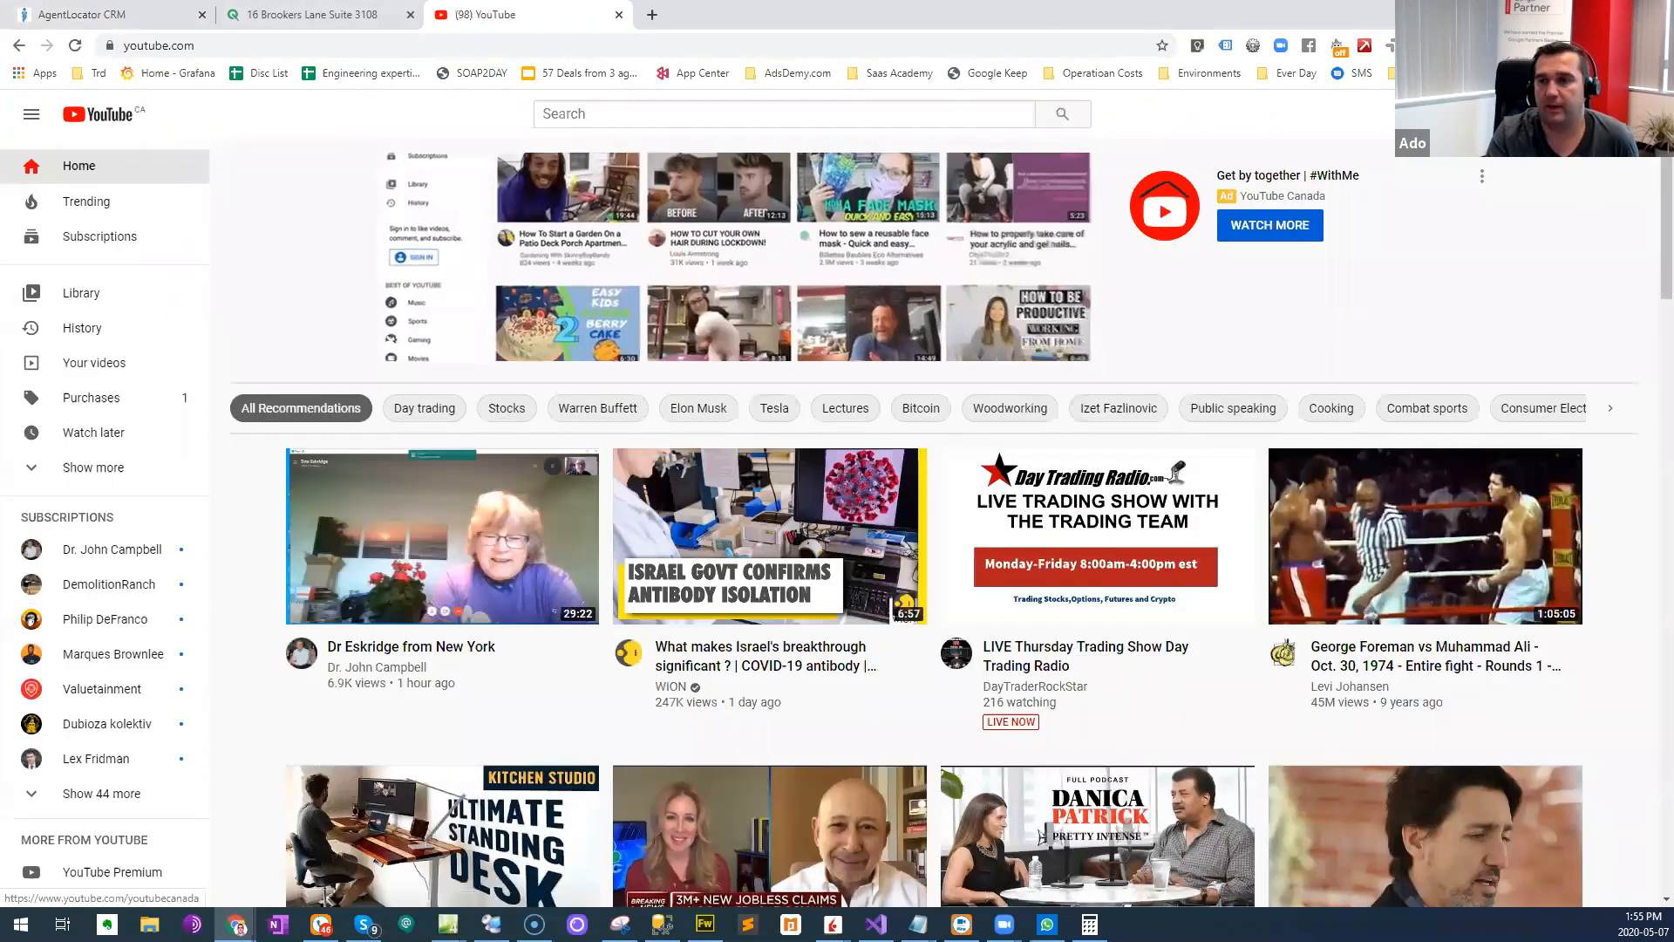
{"action": "left_click", "coordinate": [1633, 115]}
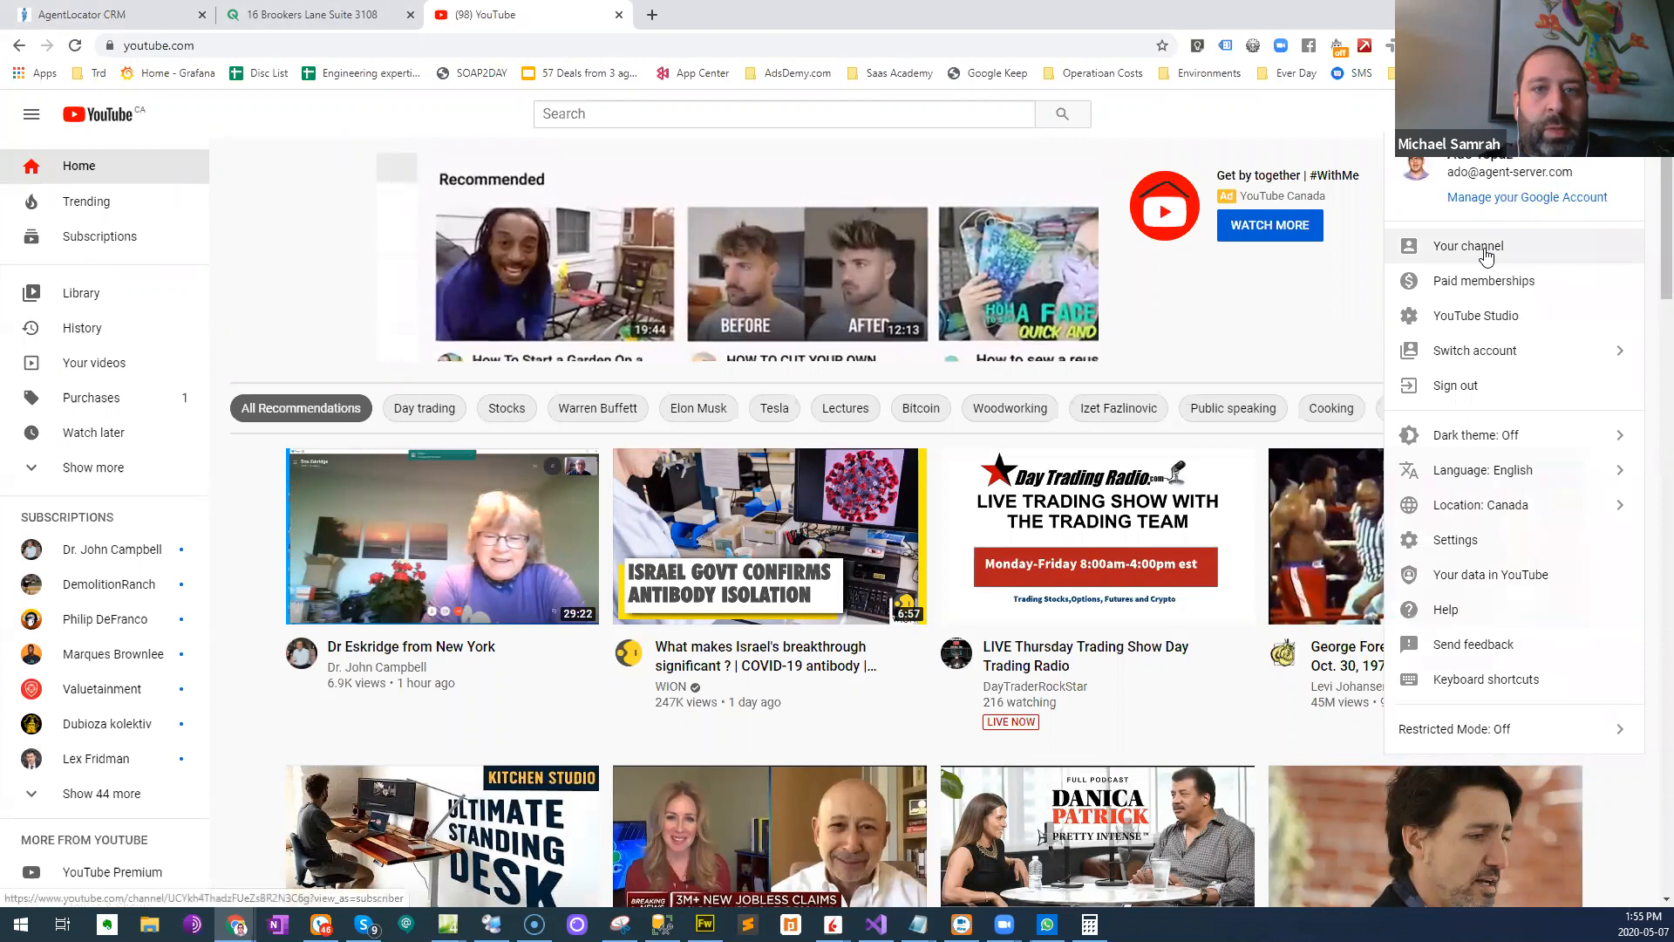
- Search YouTube for "agnetlocator"
{"action": "left_click", "coordinate": [624, 118]}
{"action": "type", "text": "agnetlocator"}
{"action": "key", "text": "Return"}
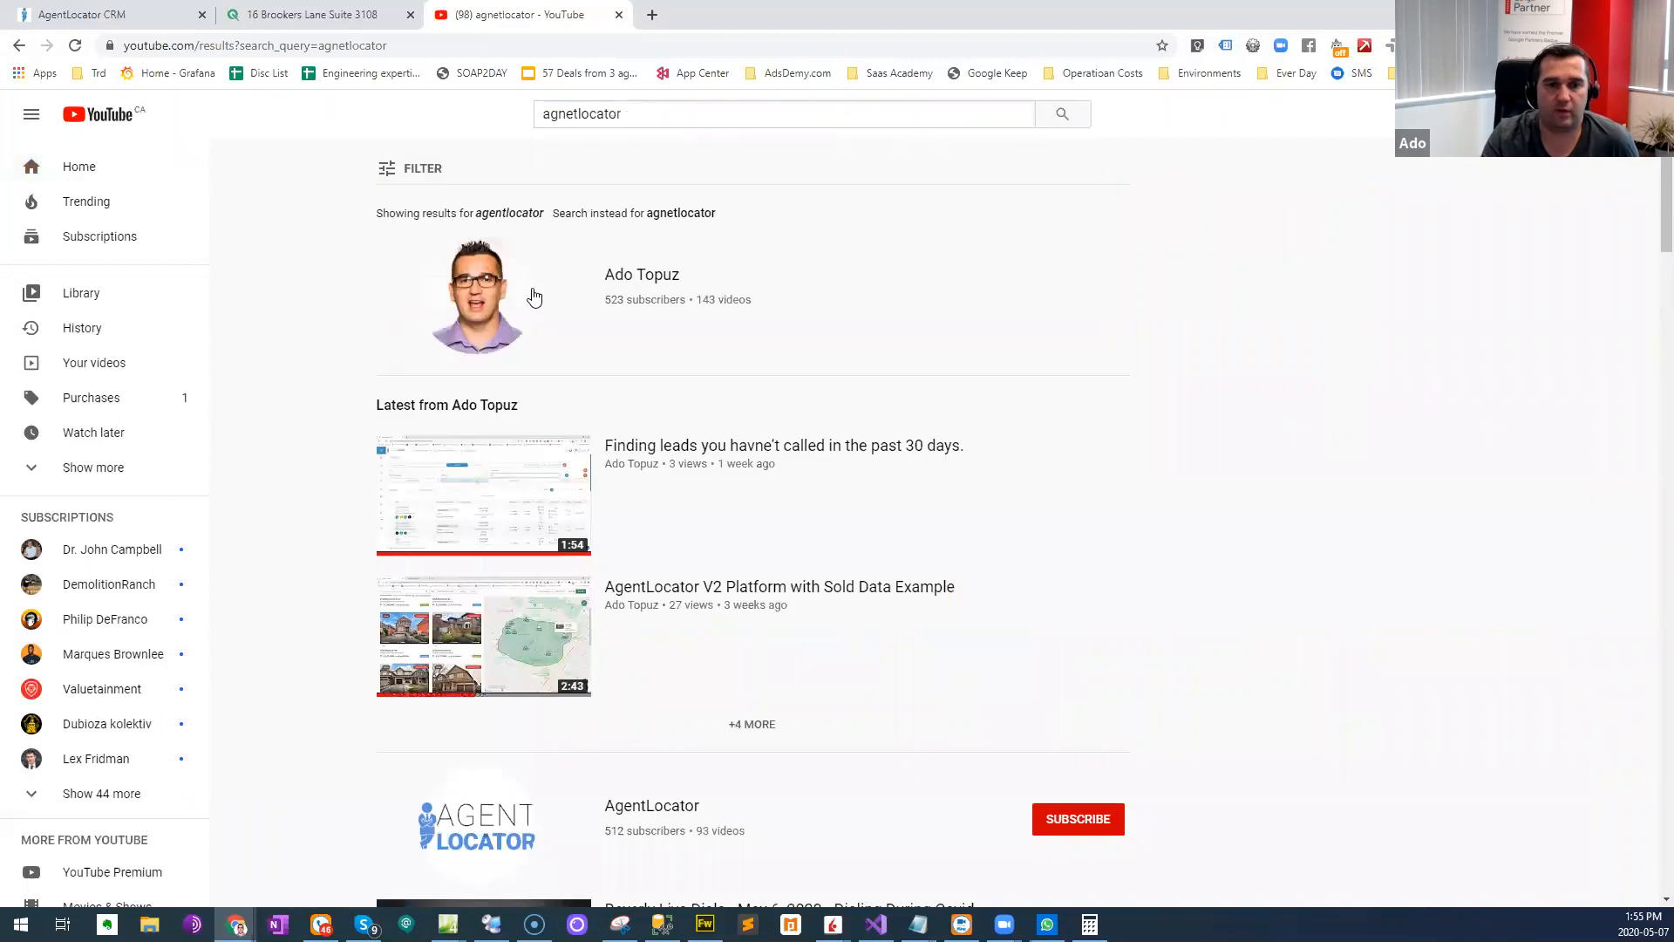
- Look through the search results and open the AgentLocator company channel
{"action": "scroll", "coordinate": [691, 359], "scroll_direction": "down", "scroll_amount": 3}
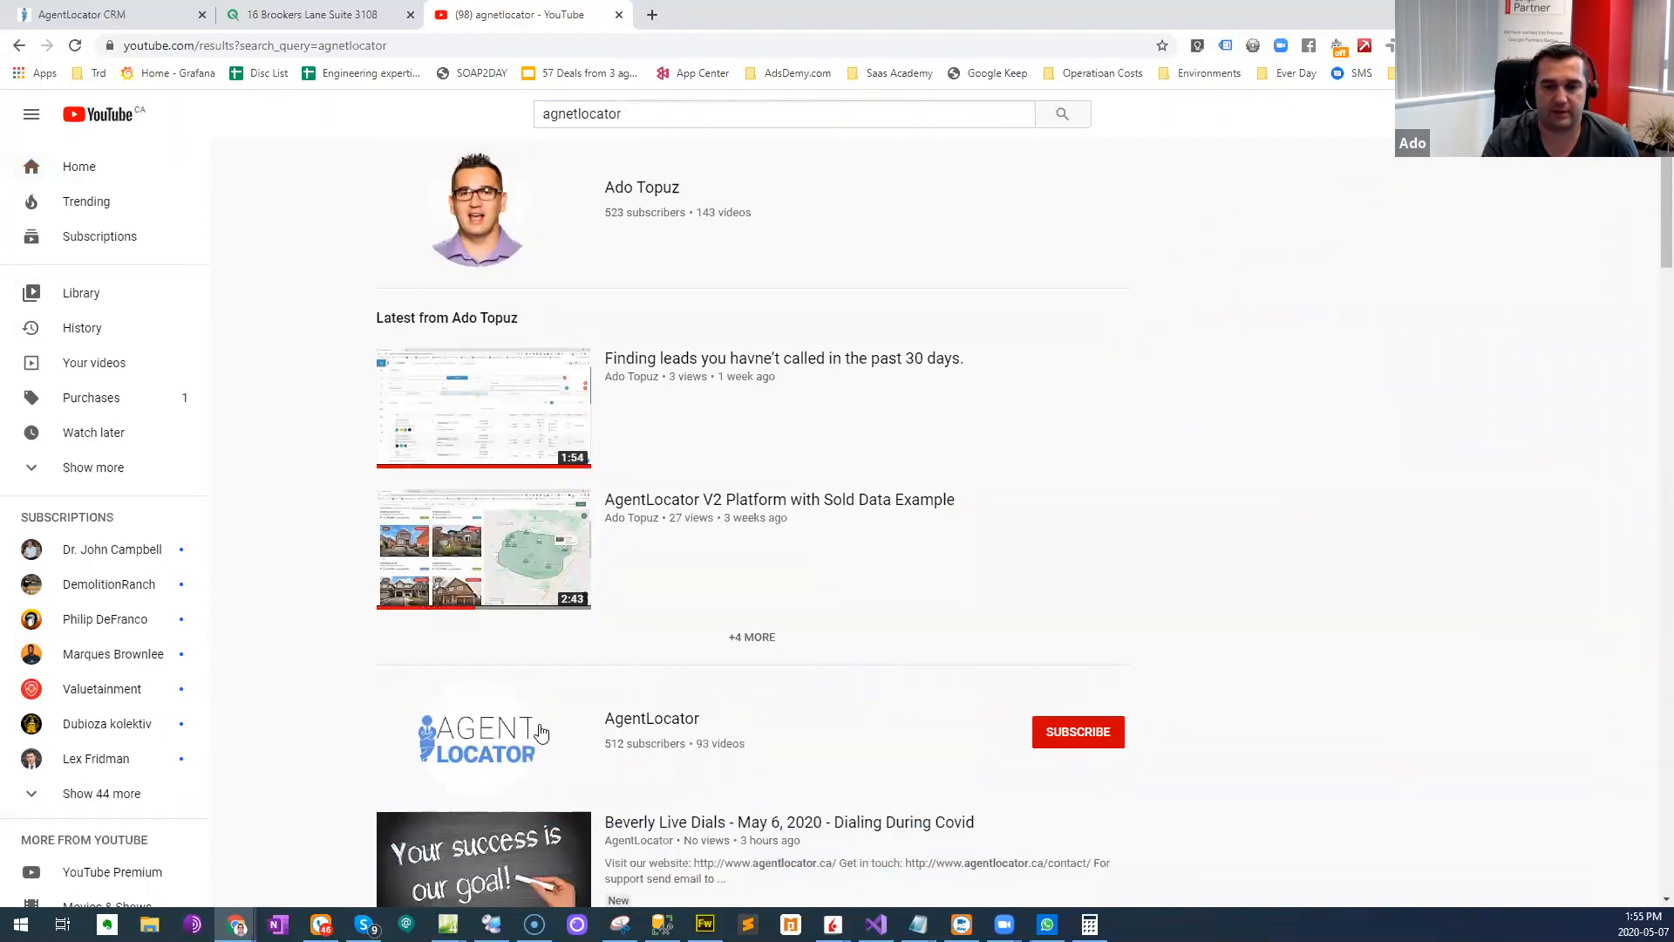
{"action": "scroll", "coordinate": [667, 440], "scroll_direction": "up", "scroll_amount": 3}
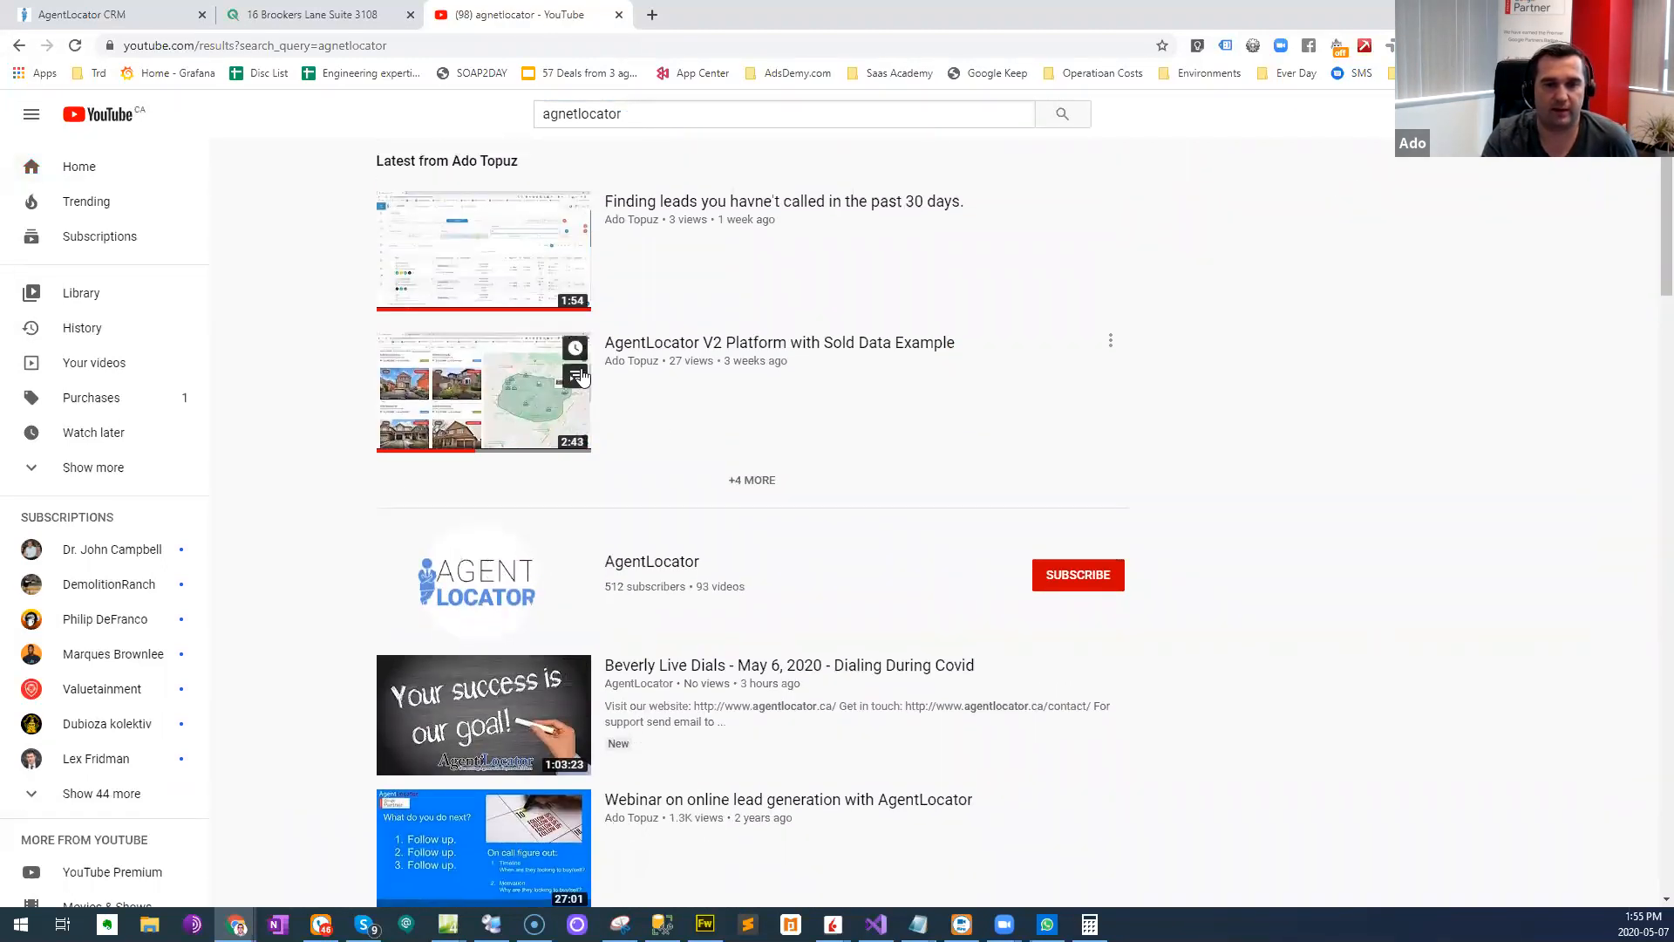
{"action": "scroll", "coordinate": [583, 258], "scroll_direction": "down", "scroll_amount": 1}
{"action": "scroll", "coordinate": [542, 339], "scroll_direction": "up", "scroll_amount": 1}
{"action": "scroll", "coordinate": [542, 339], "scroll_direction": "down", "scroll_amount": 5}
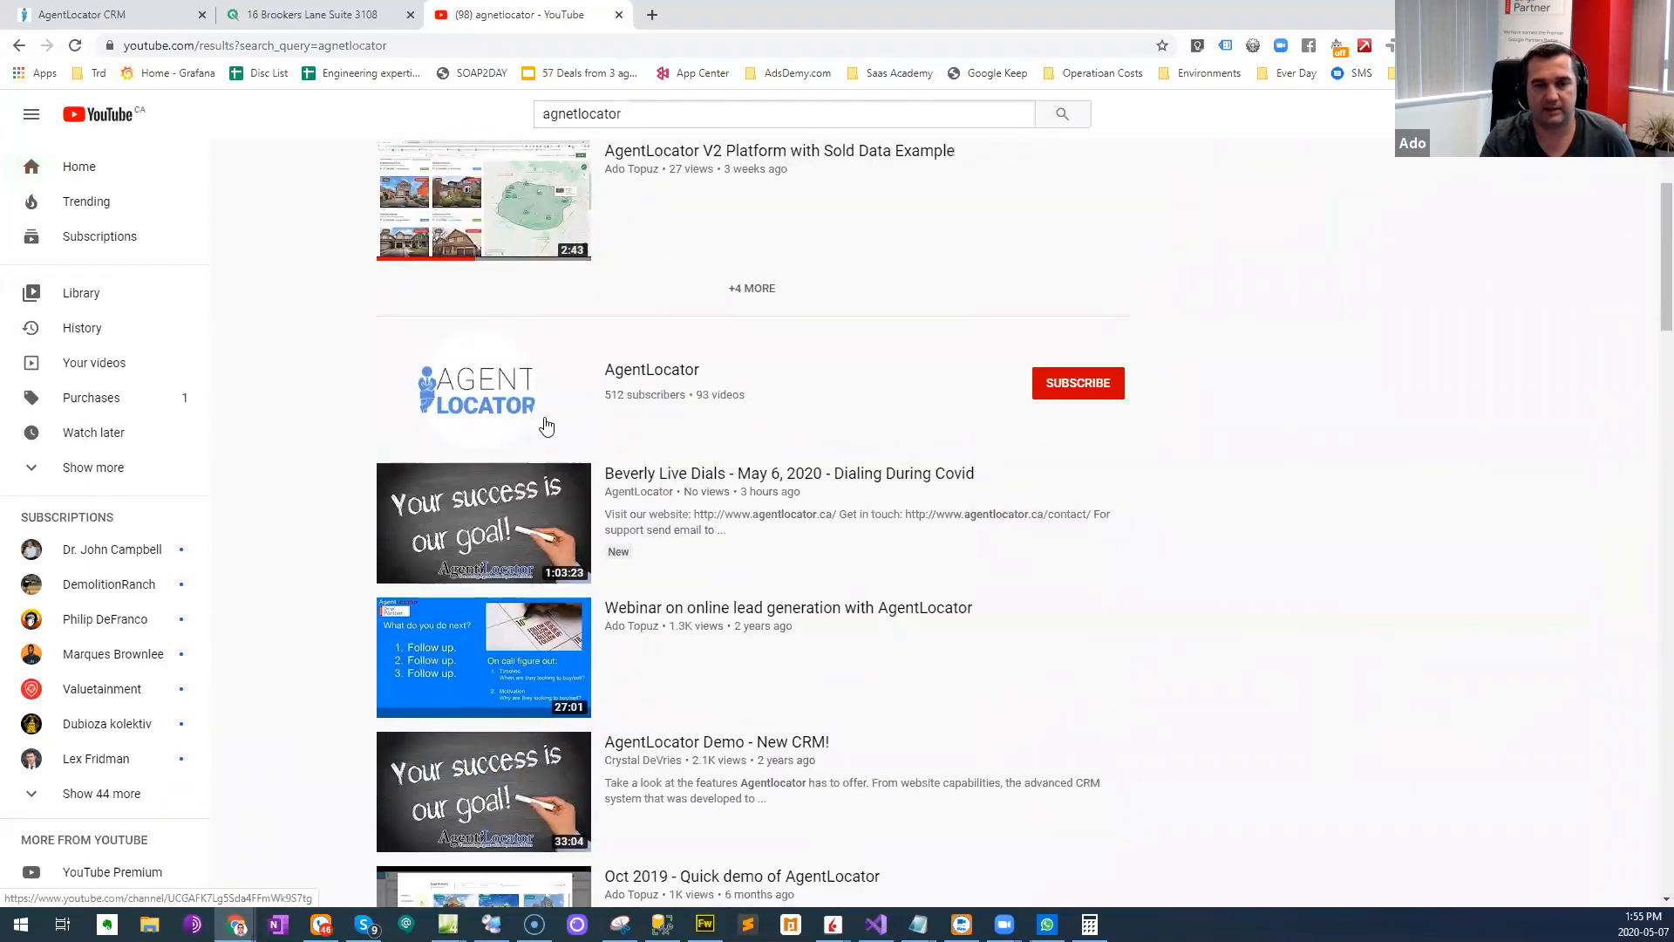
{"action": "scroll", "coordinate": [636, 384], "scroll_direction": "up", "scroll_amount": 5}
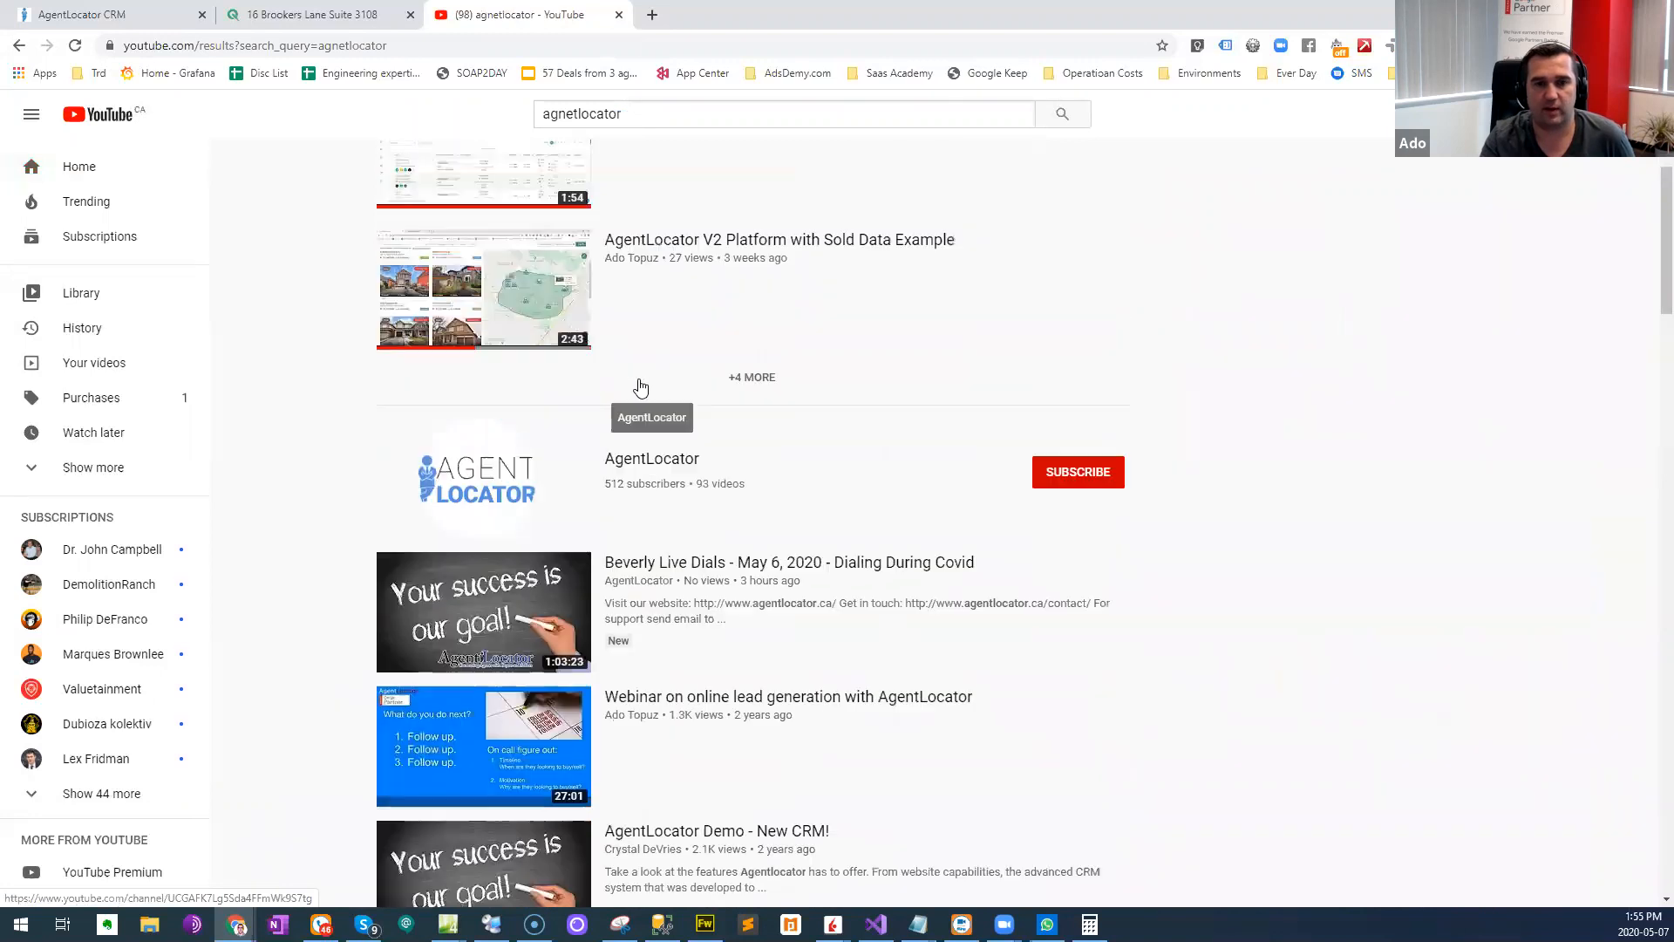
{"action": "scroll", "coordinate": [620, 435], "scroll_direction": "down", "scroll_amount": 5}
{"action": "left_click", "coordinate": [488, 392]}
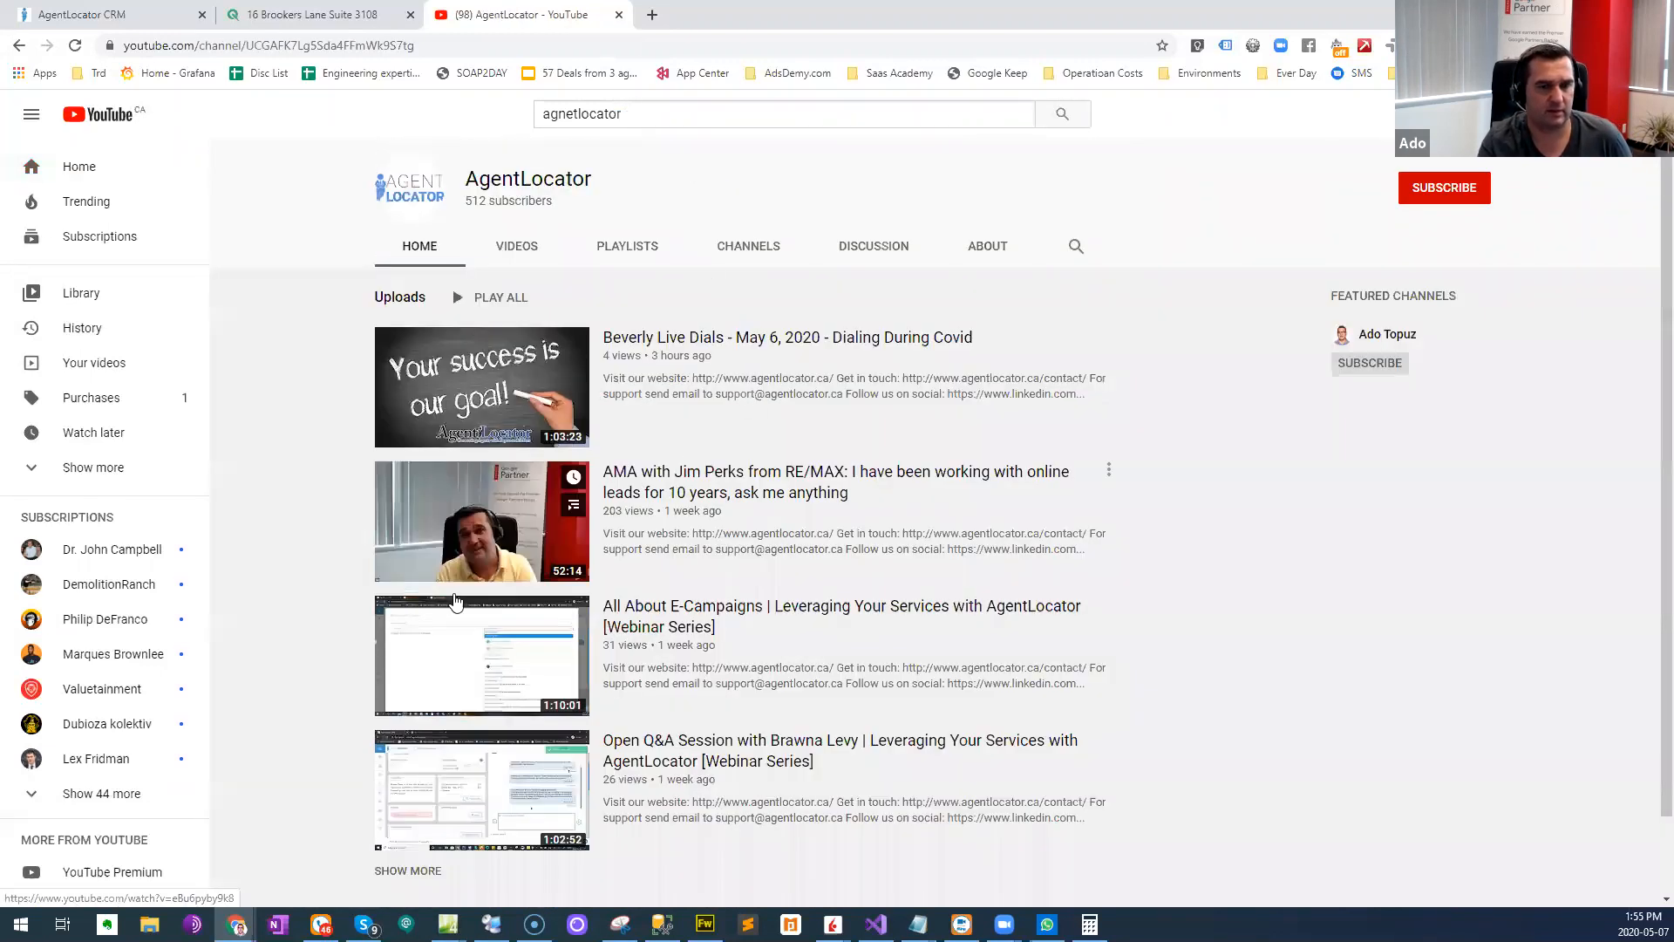
- Show the AgentLocator channel's uploaded videos and browse through the webinars and training recordings
{"action": "left_click", "coordinate": [514, 247]}
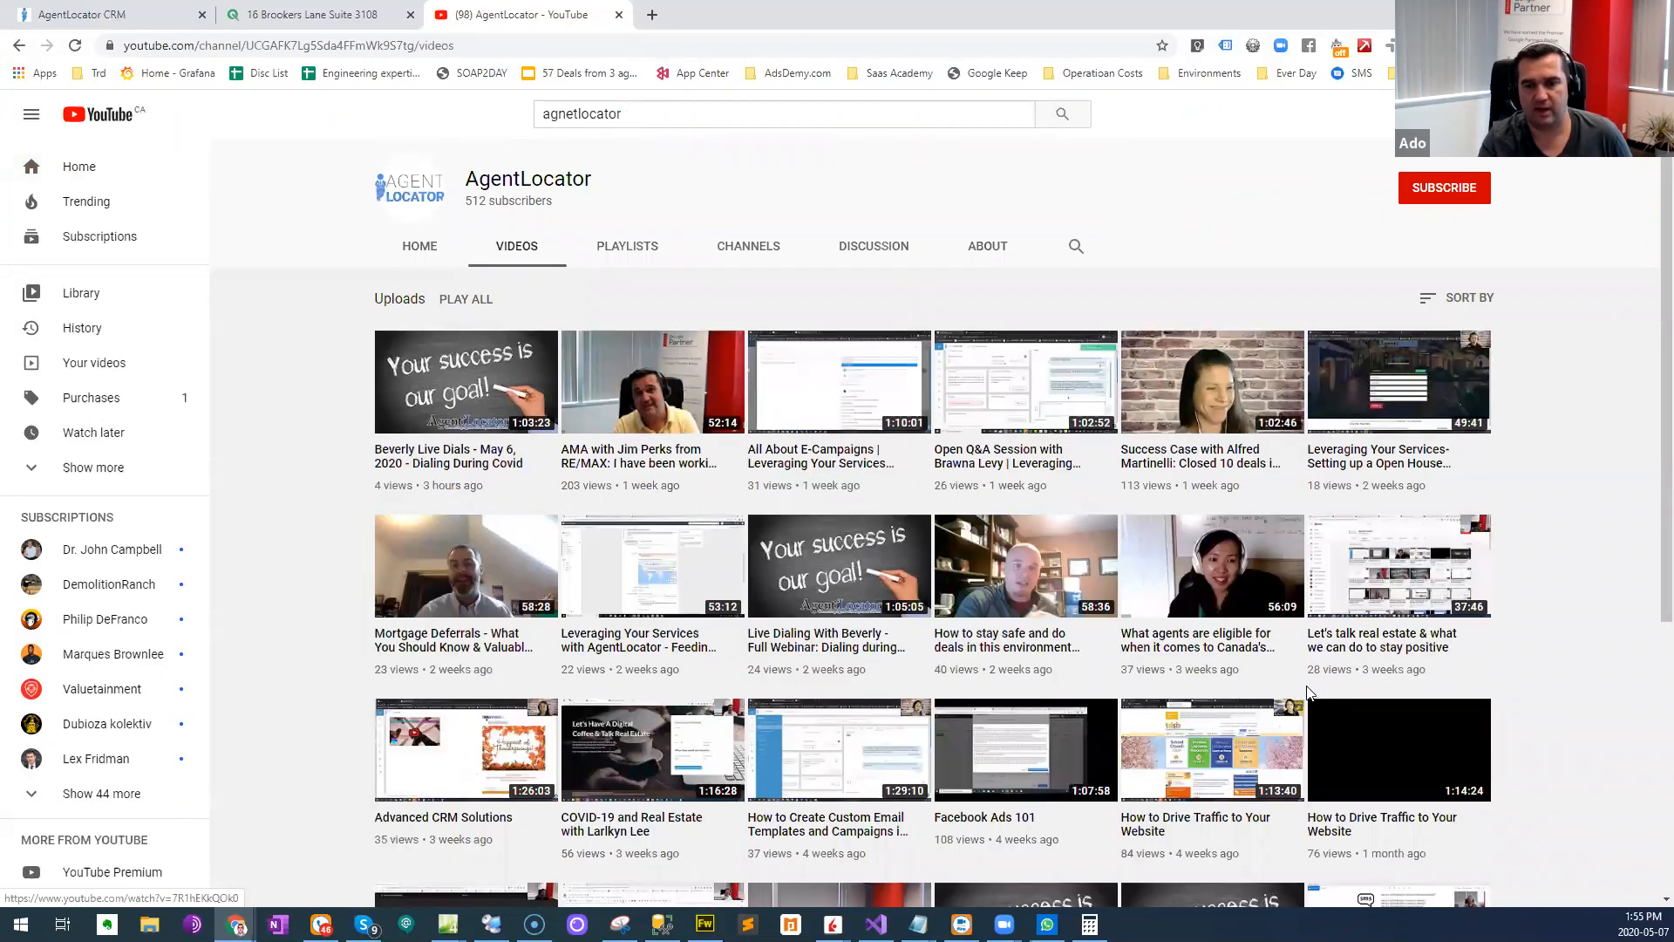
{"action": "scroll", "coordinate": [1312, 701], "scroll_direction": "down", "scroll_amount": 5}
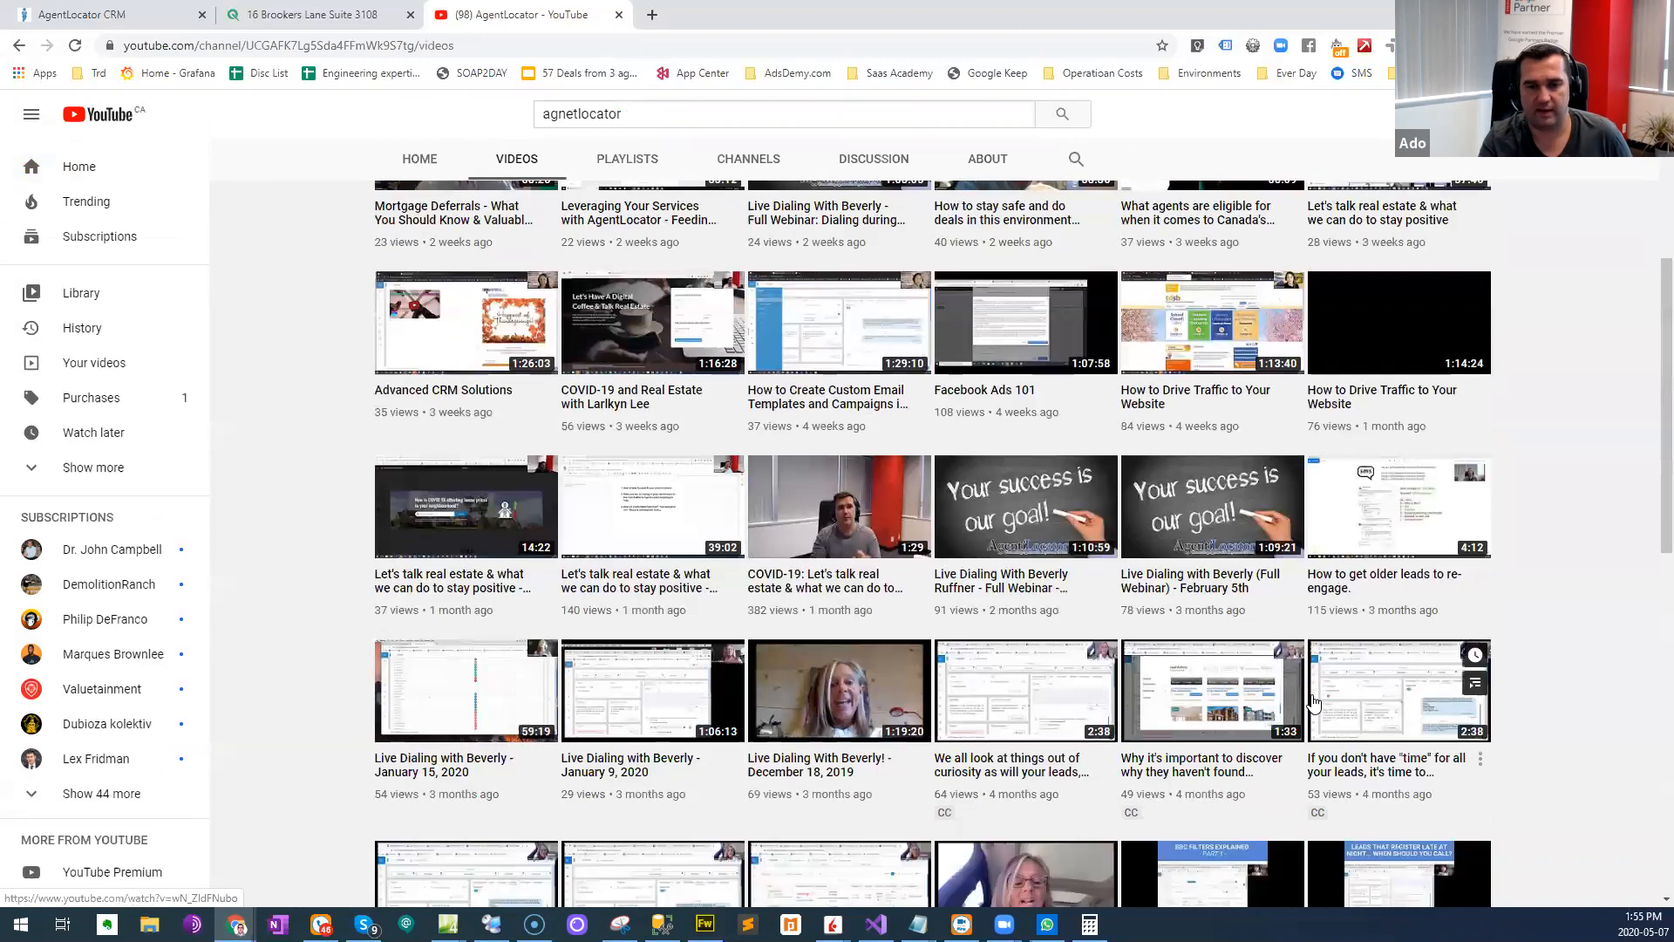
{"action": "scroll", "coordinate": [1313, 702], "scroll_direction": "down", "scroll_amount": 10}
{"action": "scroll", "coordinate": [1284, 683], "scroll_direction": "down", "scroll_amount": 2}
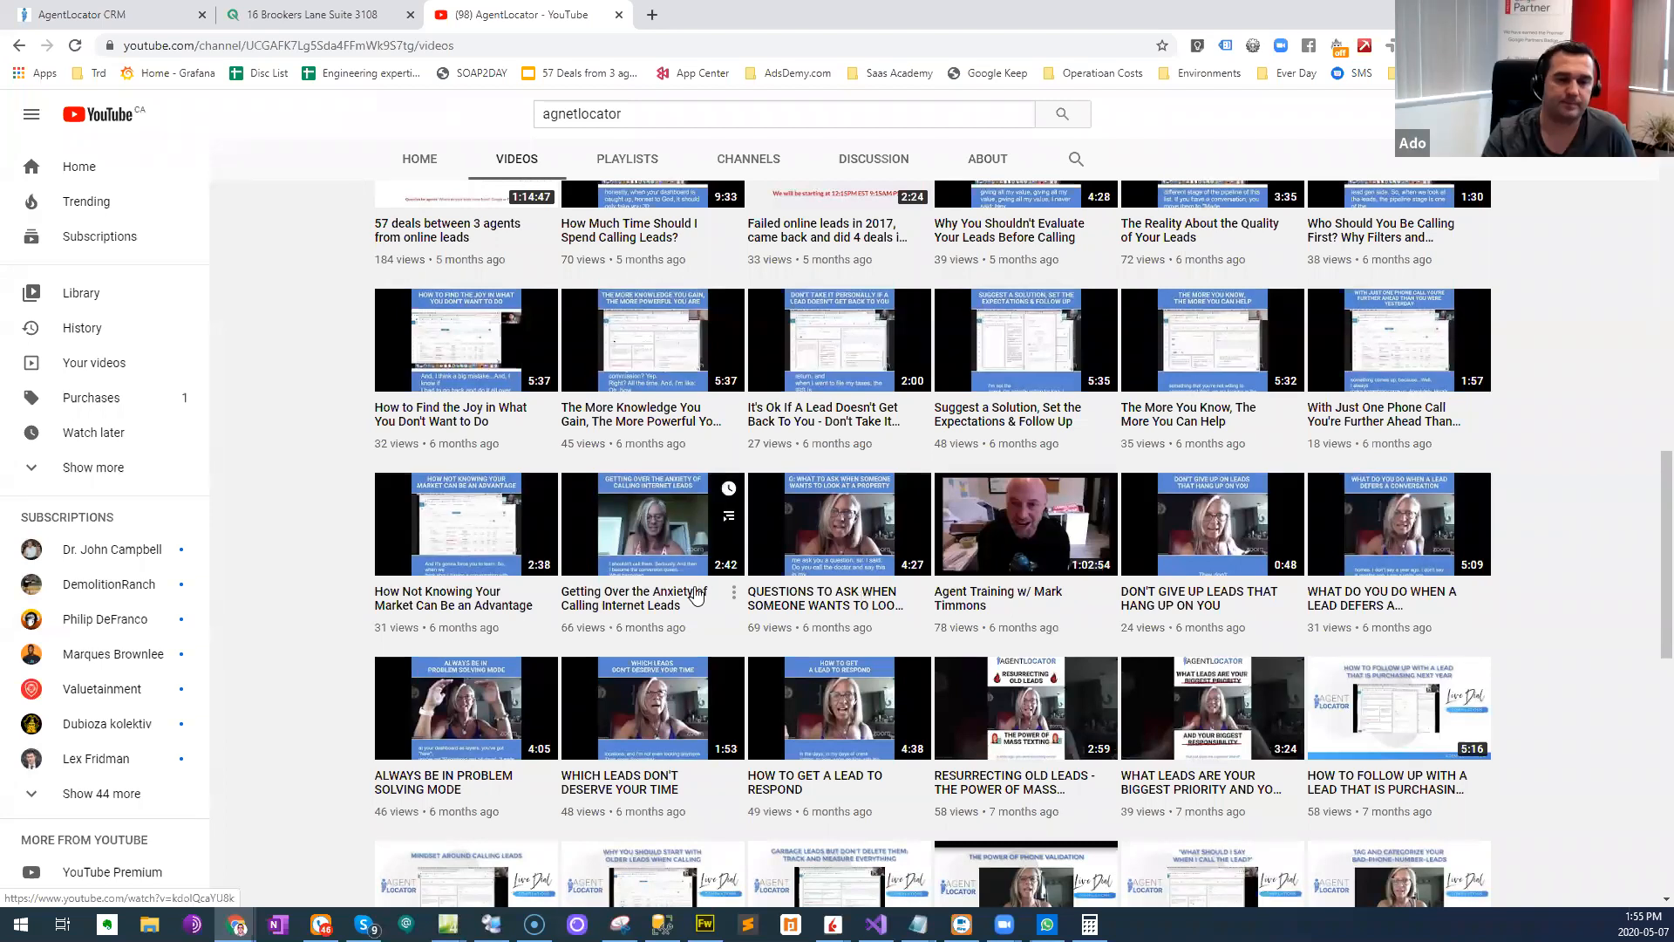
{"action": "scroll", "coordinate": [699, 584], "scroll_direction": "up", "scroll_amount": 1}
{"action": "scroll", "coordinate": [699, 584], "scroll_direction": "up", "scroll_amount": 13}
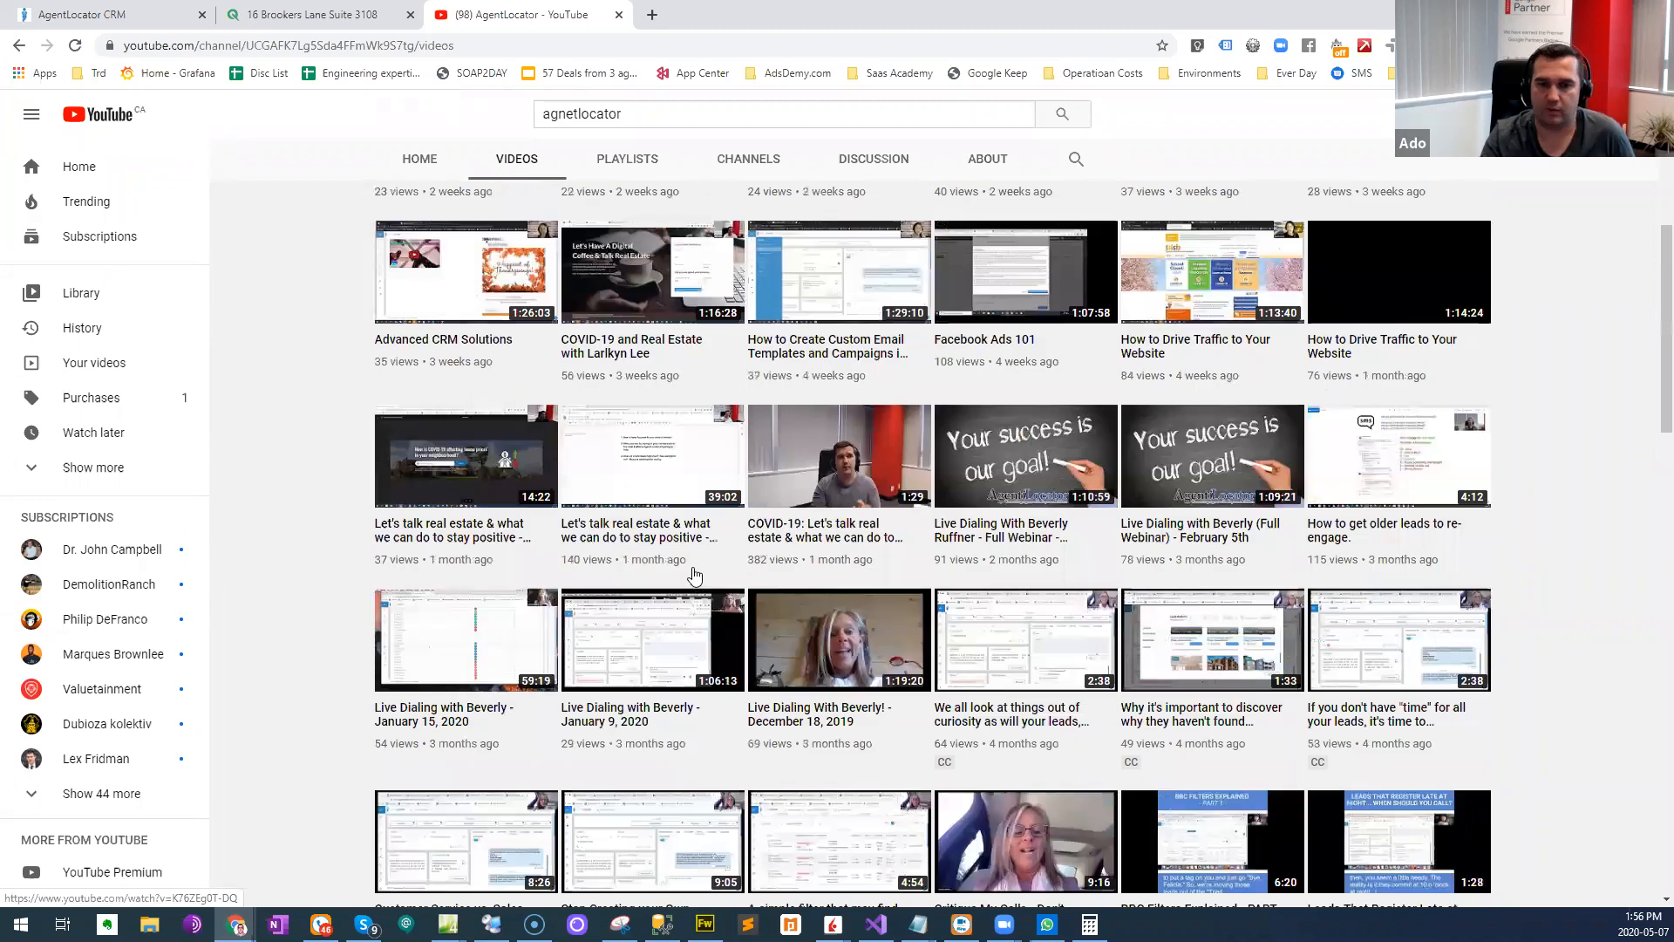
- Check the channel's created playlists, return to its uploads, and look through the older lead-calling videos
{"action": "left_click", "coordinate": [627, 159]}
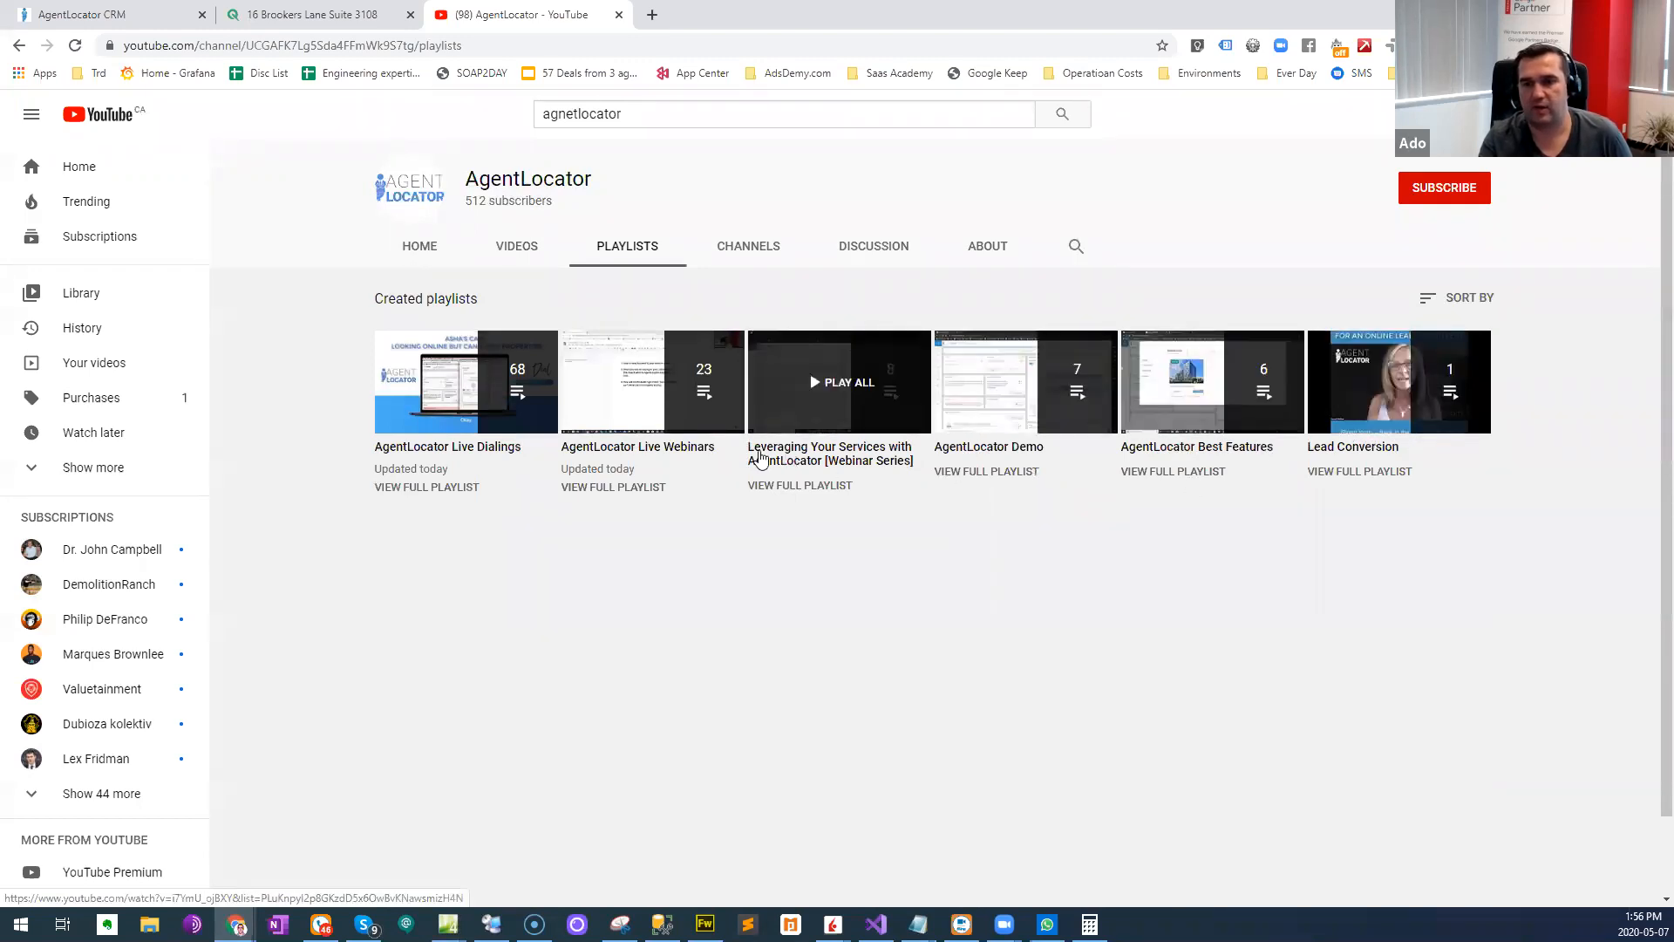
{"action": "left_click", "coordinate": [493, 251]}
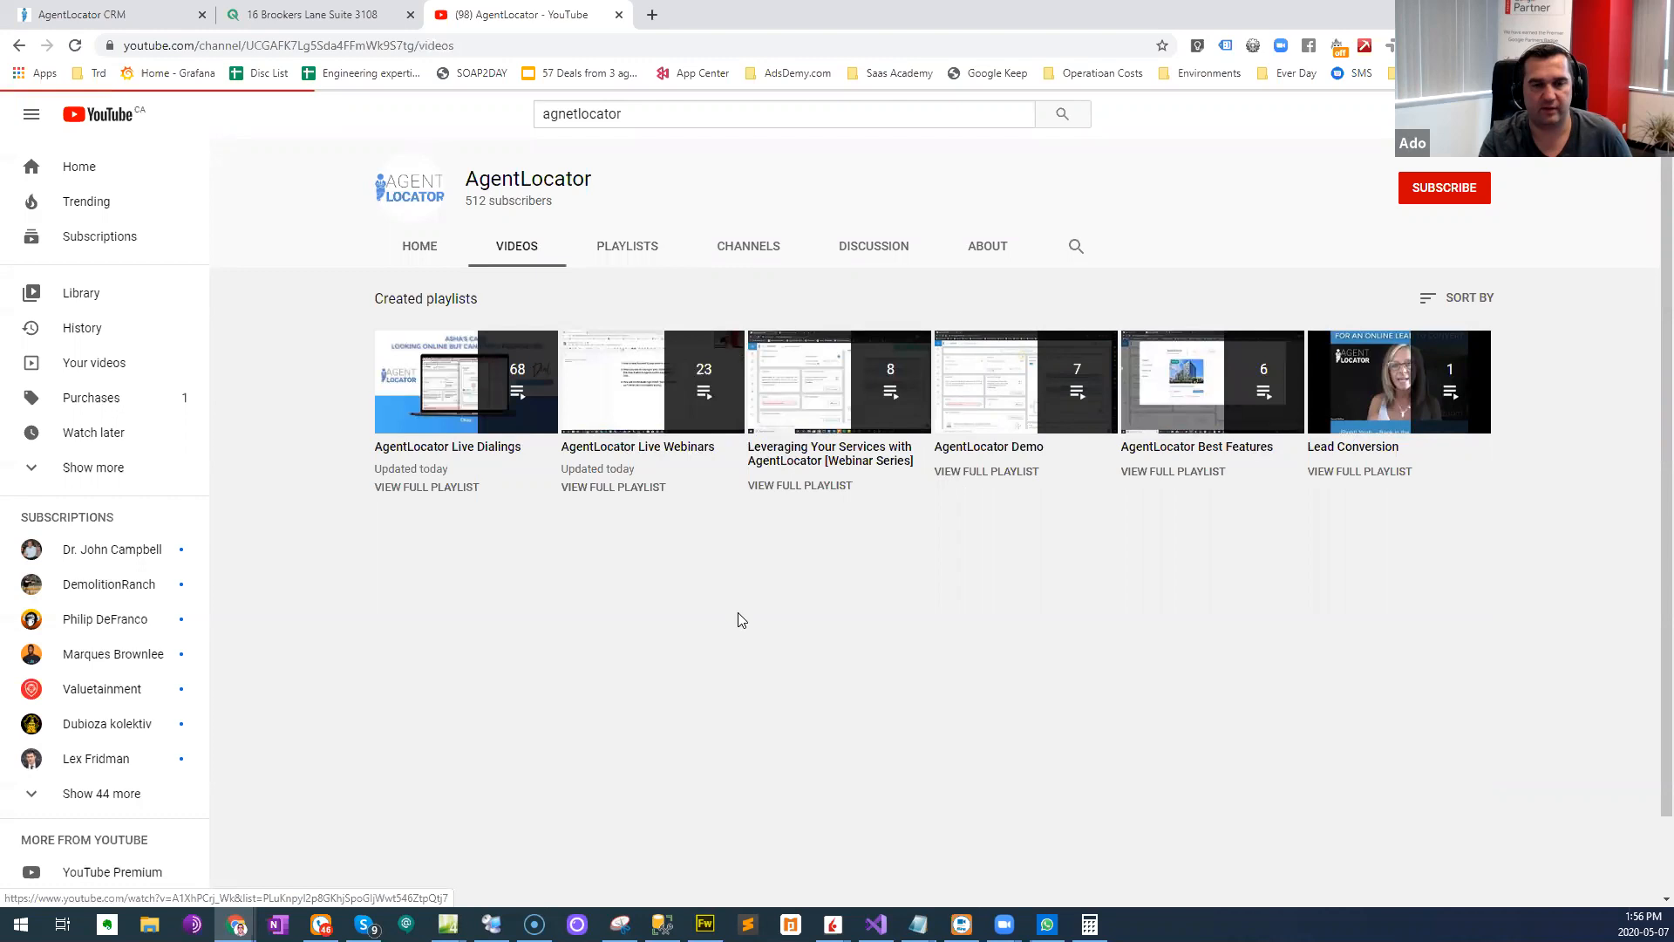
{"action": "scroll", "coordinate": [740, 612], "scroll_direction": "down", "scroll_amount": 1}
{"action": "scroll", "coordinate": [739, 612], "scroll_direction": "down", "scroll_amount": 15}
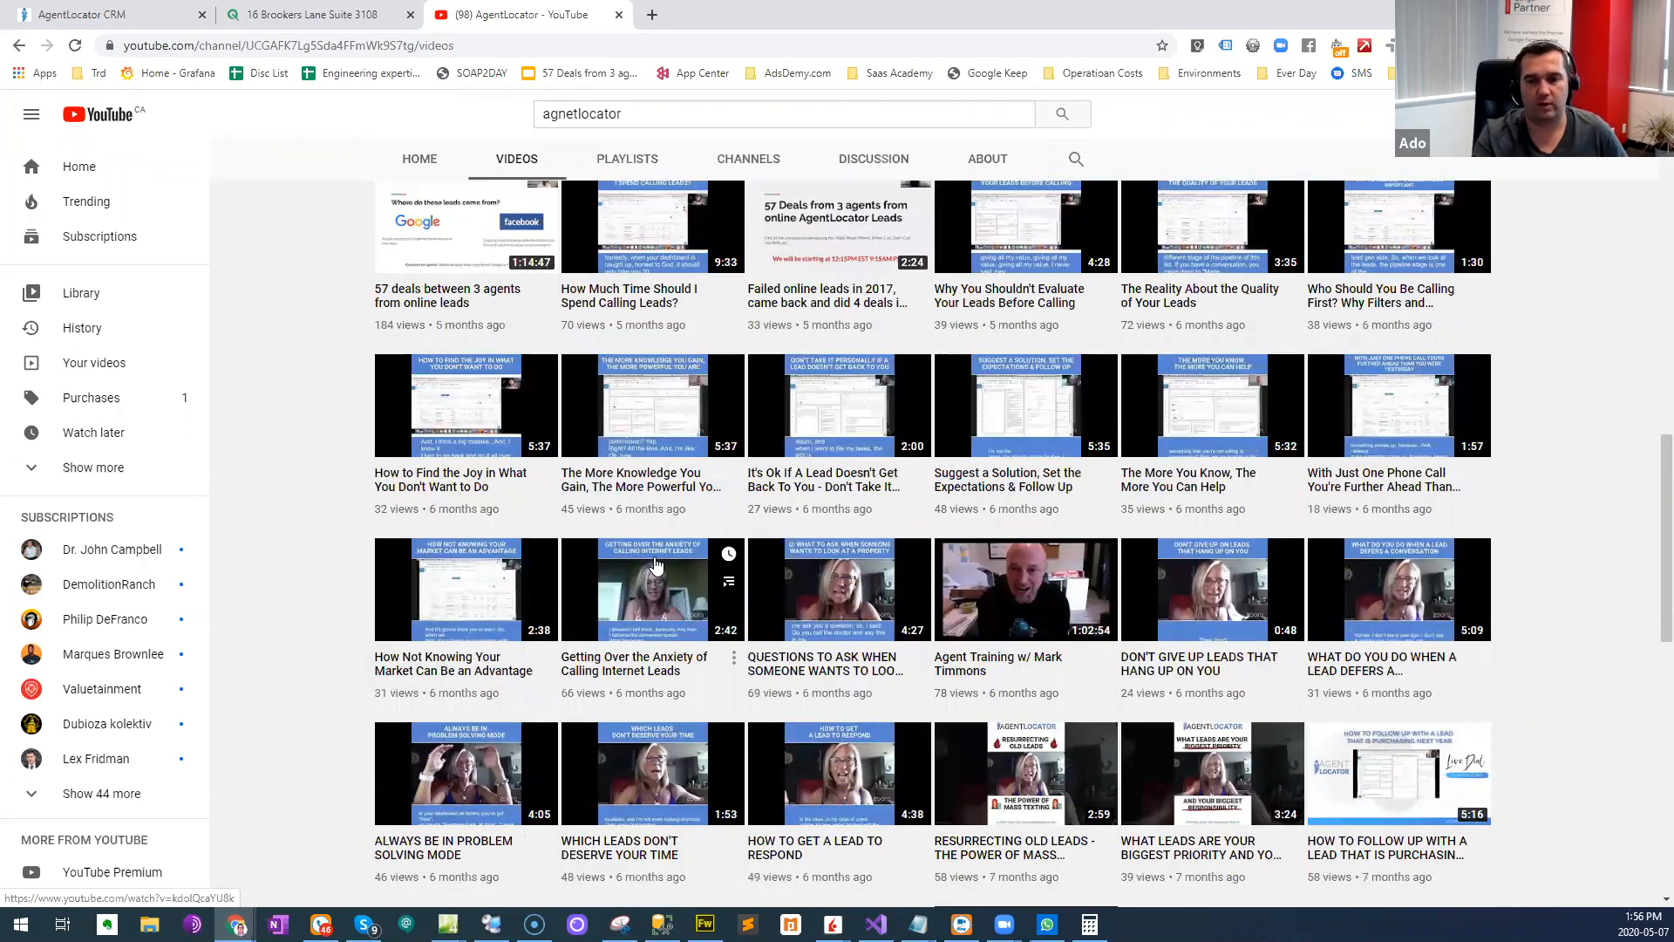
{"action": "scroll", "coordinate": [656, 563], "scroll_direction": "down", "scroll_amount": 1}
{"action": "scroll", "coordinate": [656, 558], "scroll_direction": "down", "scroll_amount": 1}
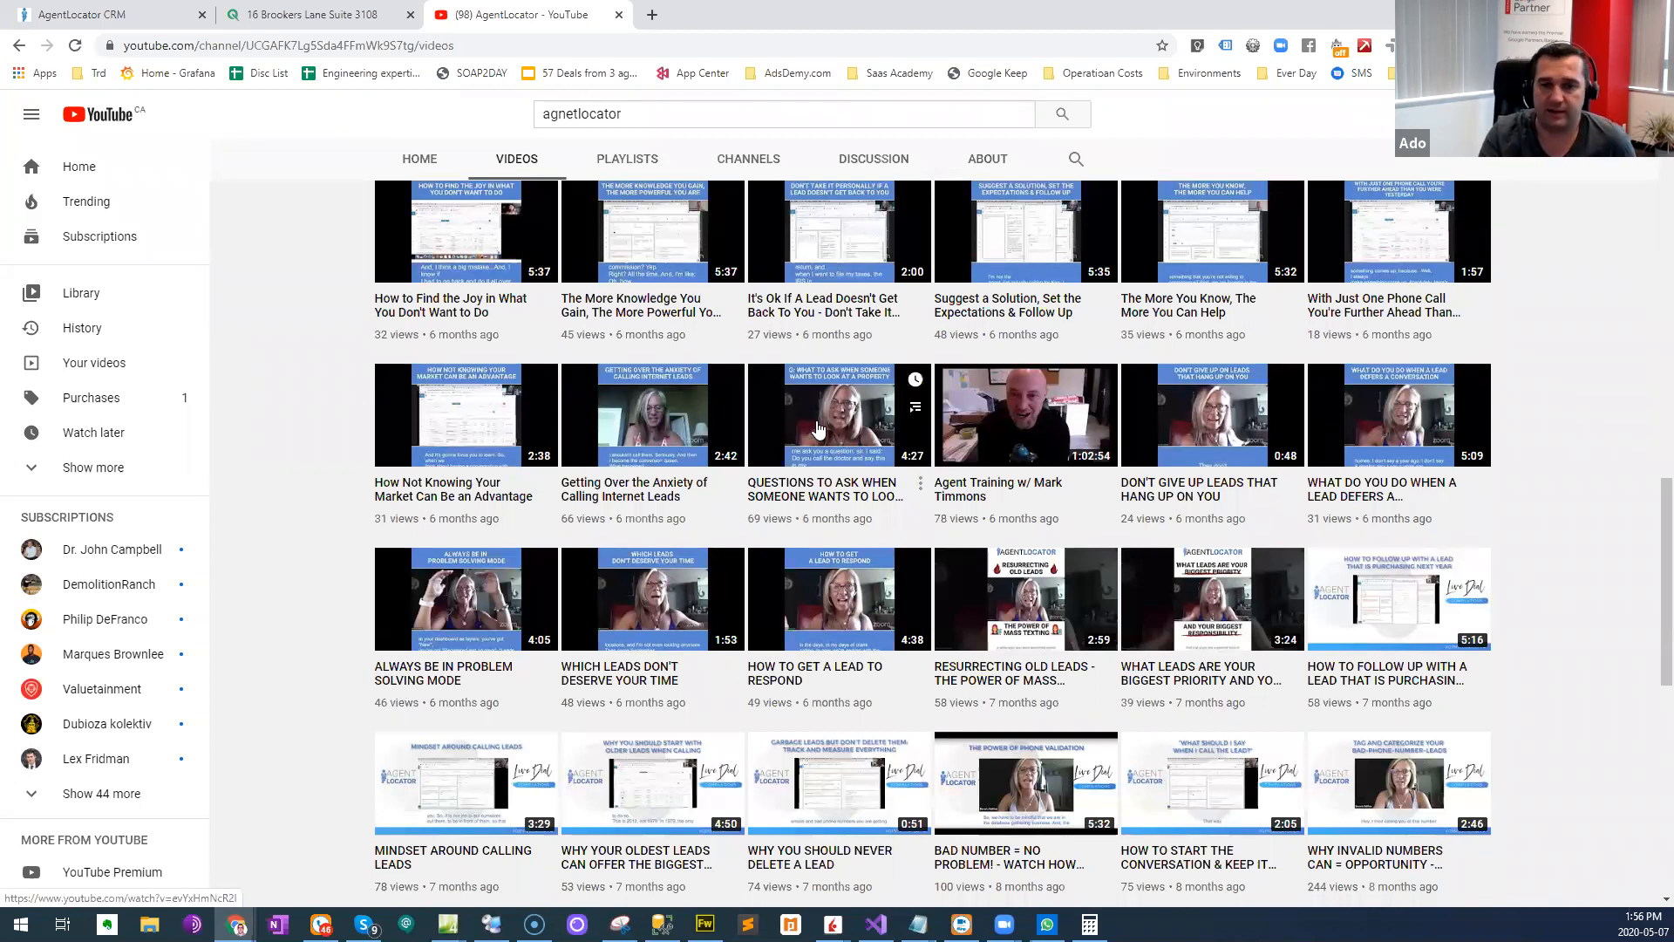
{"action": "scroll", "coordinate": [820, 436], "scroll_direction": "up", "scroll_amount": 1}
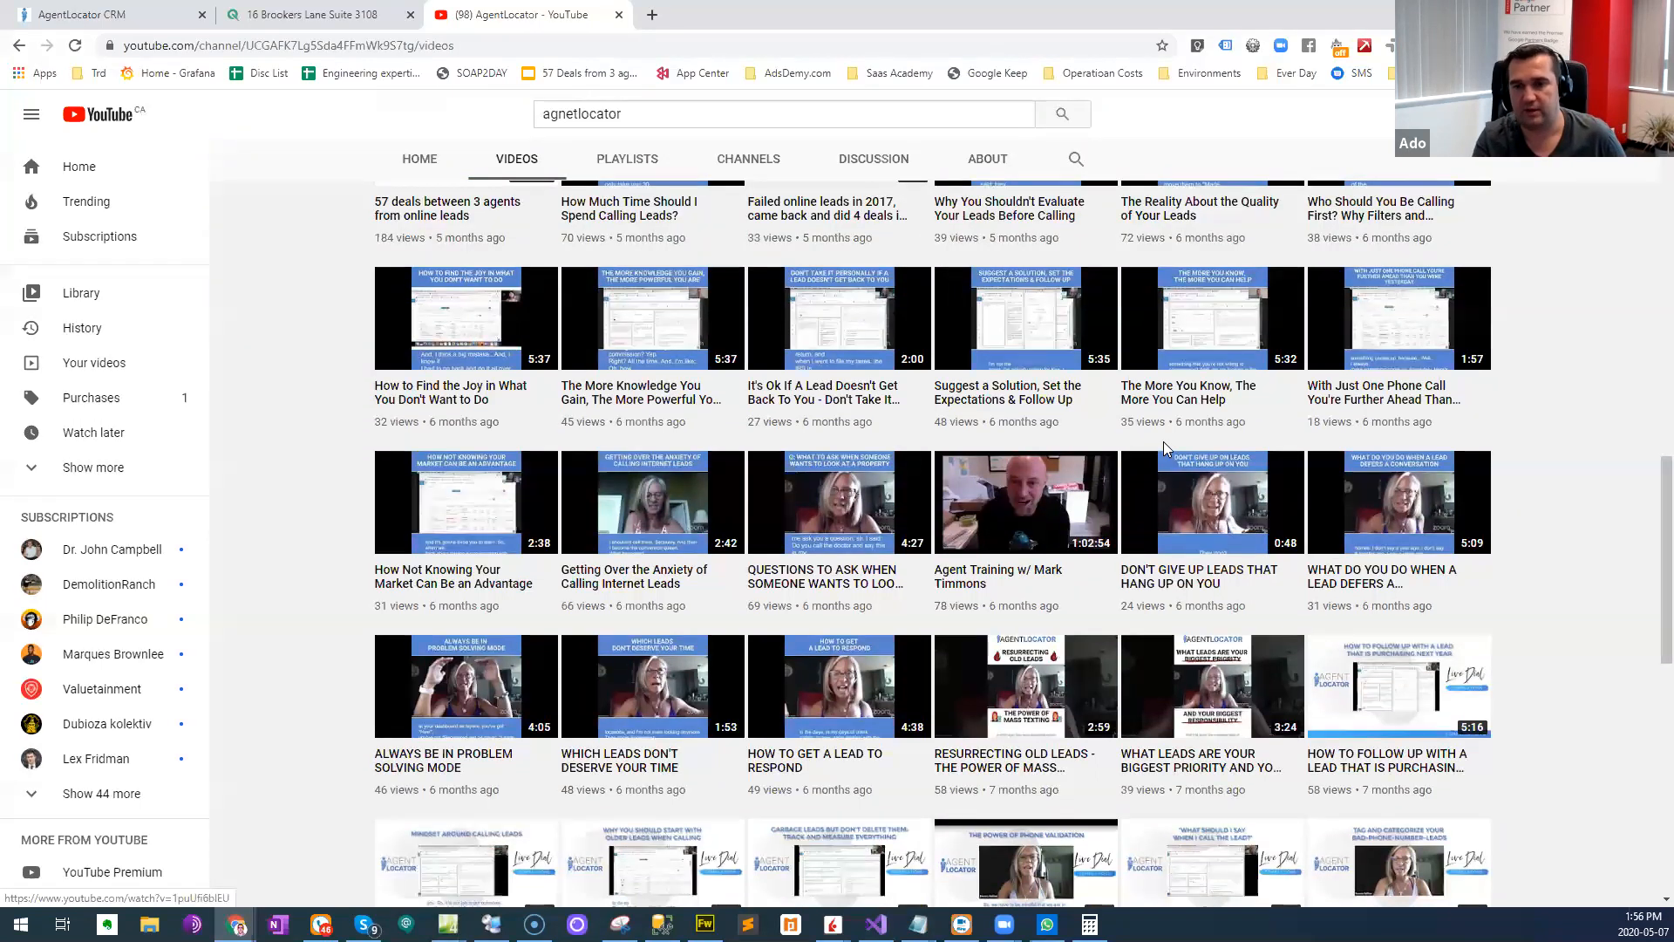
{"action": "scroll", "coordinate": [960, 375], "scroll_direction": "up", "scroll_amount": 1}
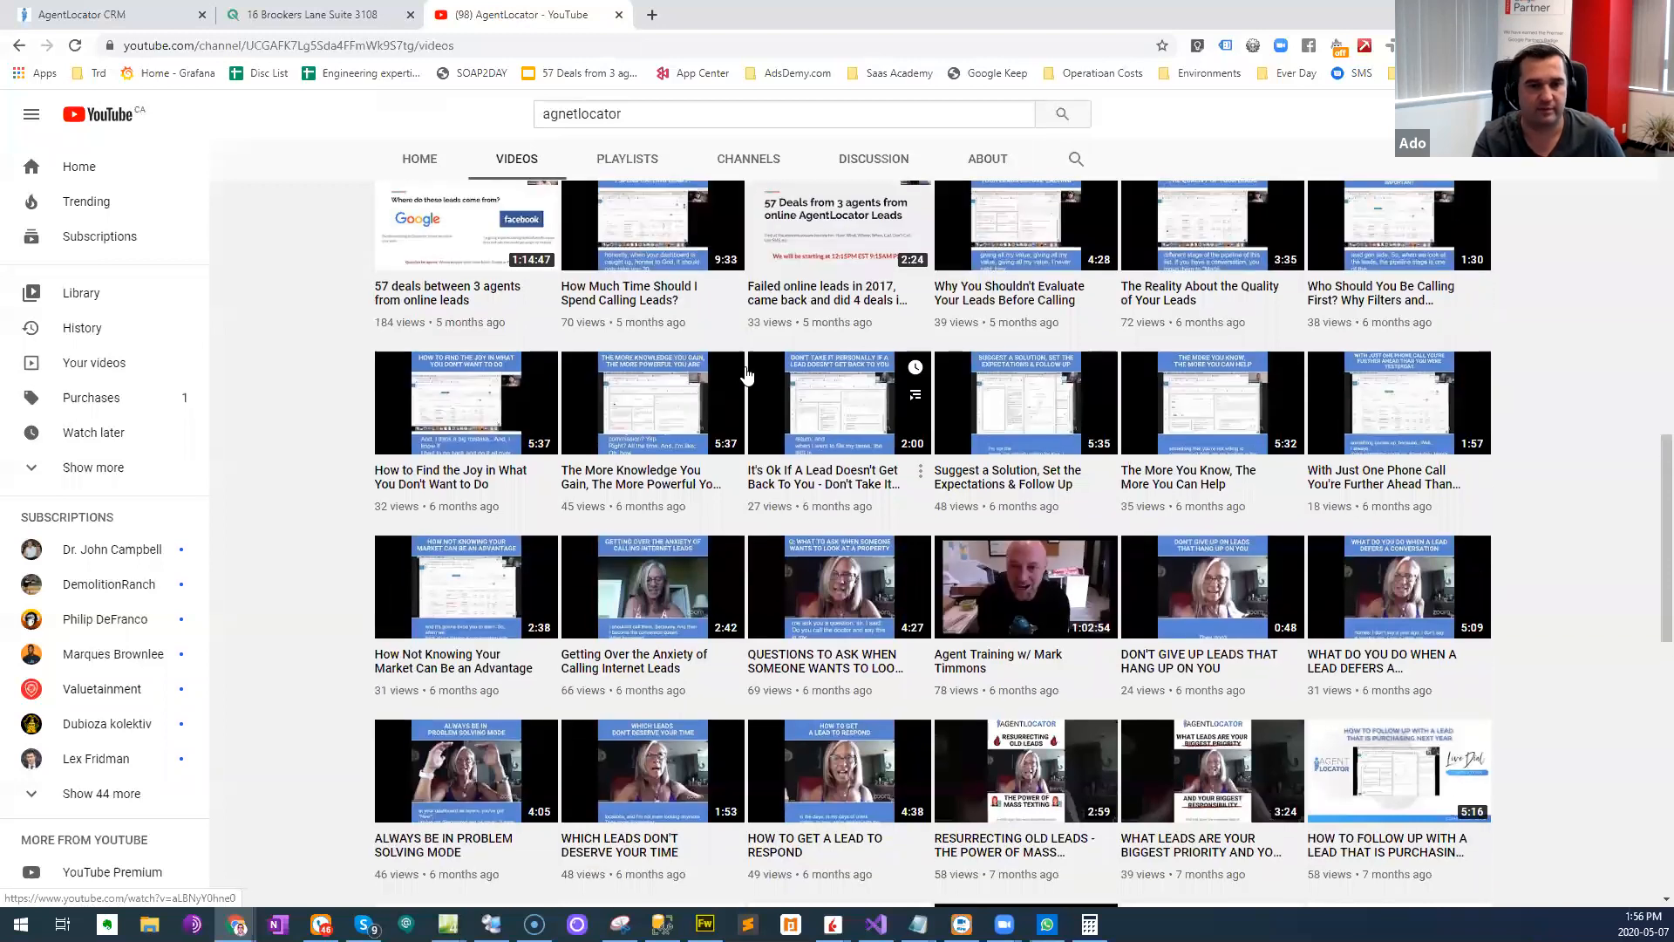
{"action": "scroll", "coordinate": [576, 601], "scroll_direction": "down", "scroll_amount": 2}
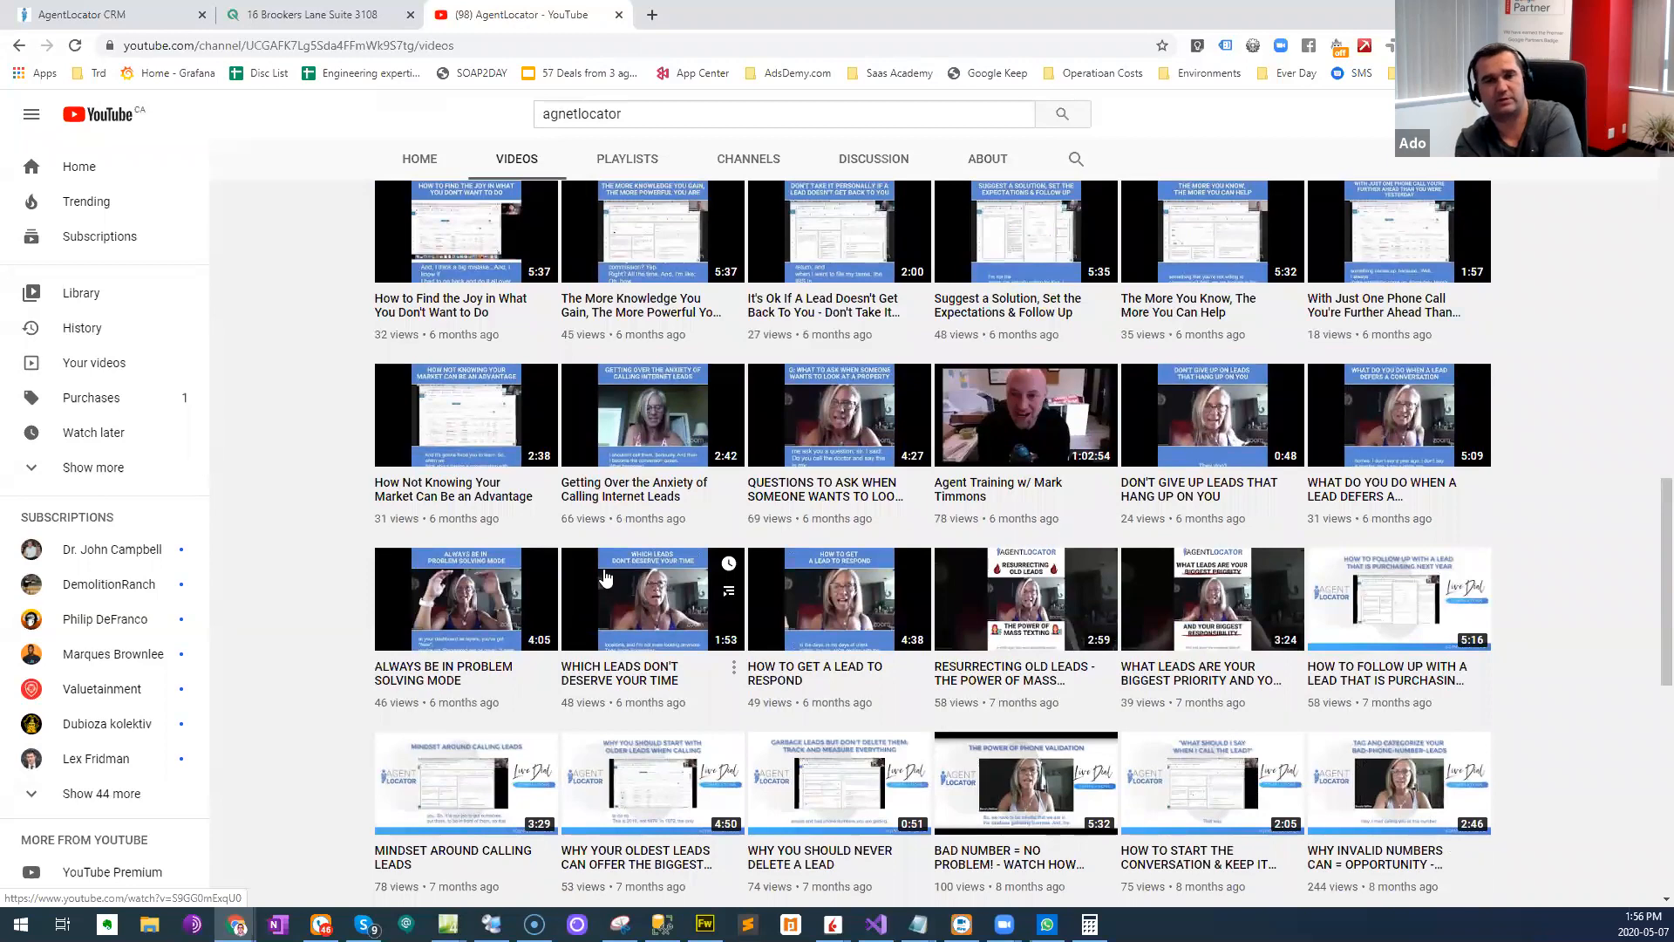
{"action": "scroll", "coordinate": [591, 593], "scroll_direction": "up", "scroll_amount": 6}
{"action": "scroll", "coordinate": [591, 593], "scroll_direction": "up", "scroll_amount": 10}
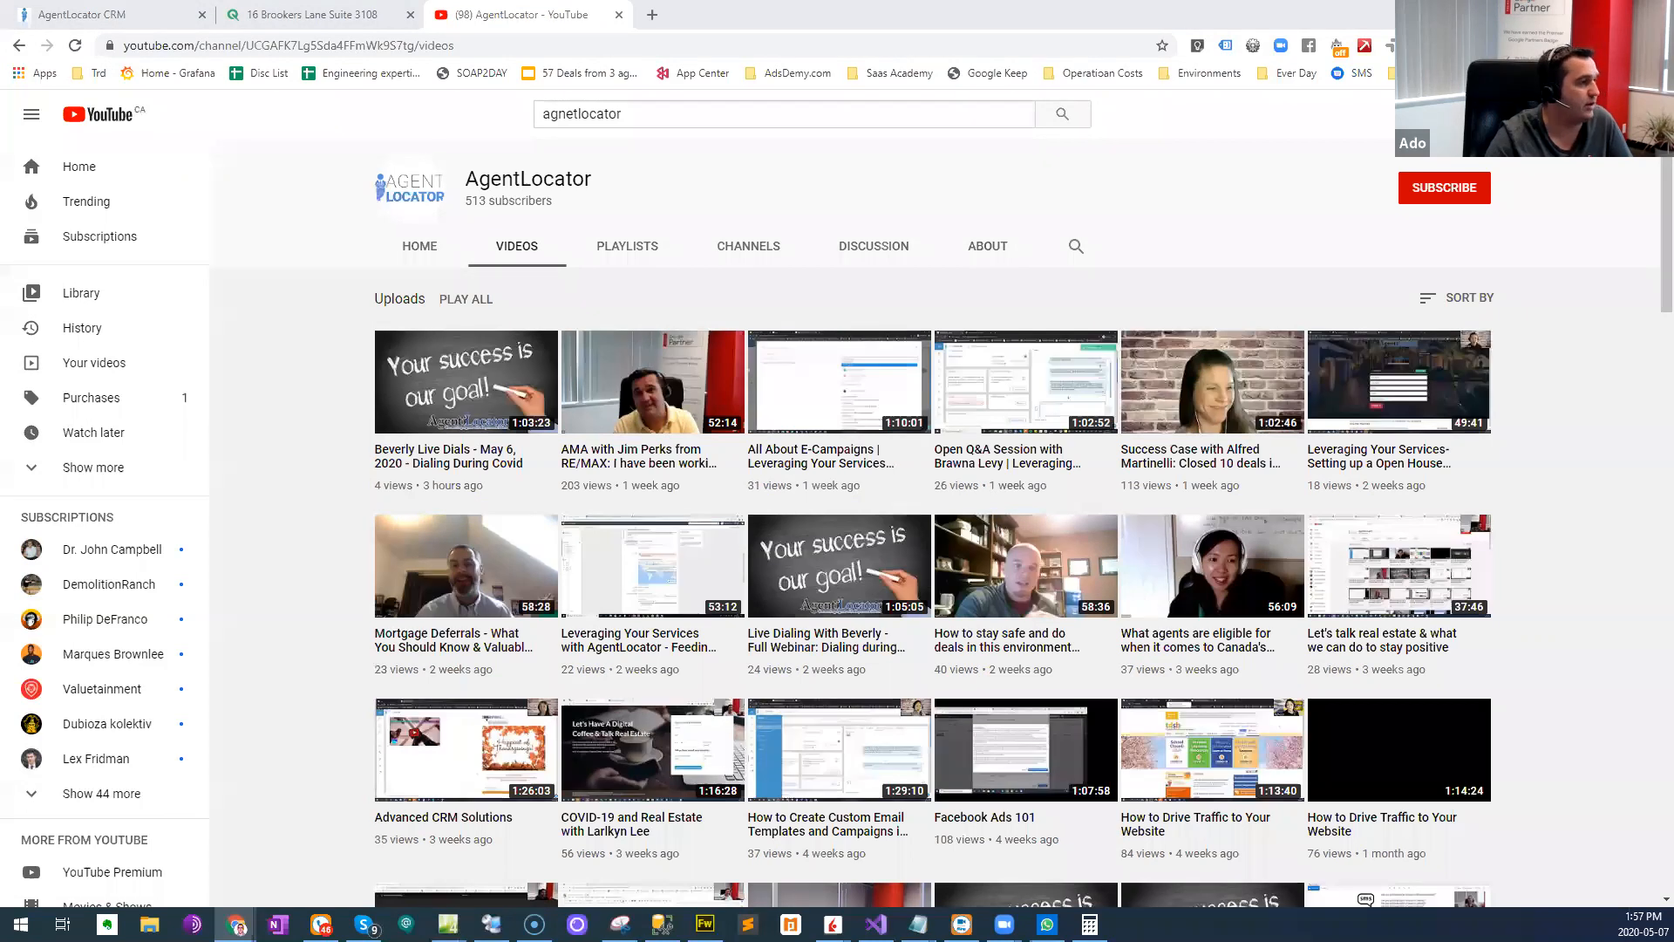
{"action": "key", "text": "alt+Tab"}
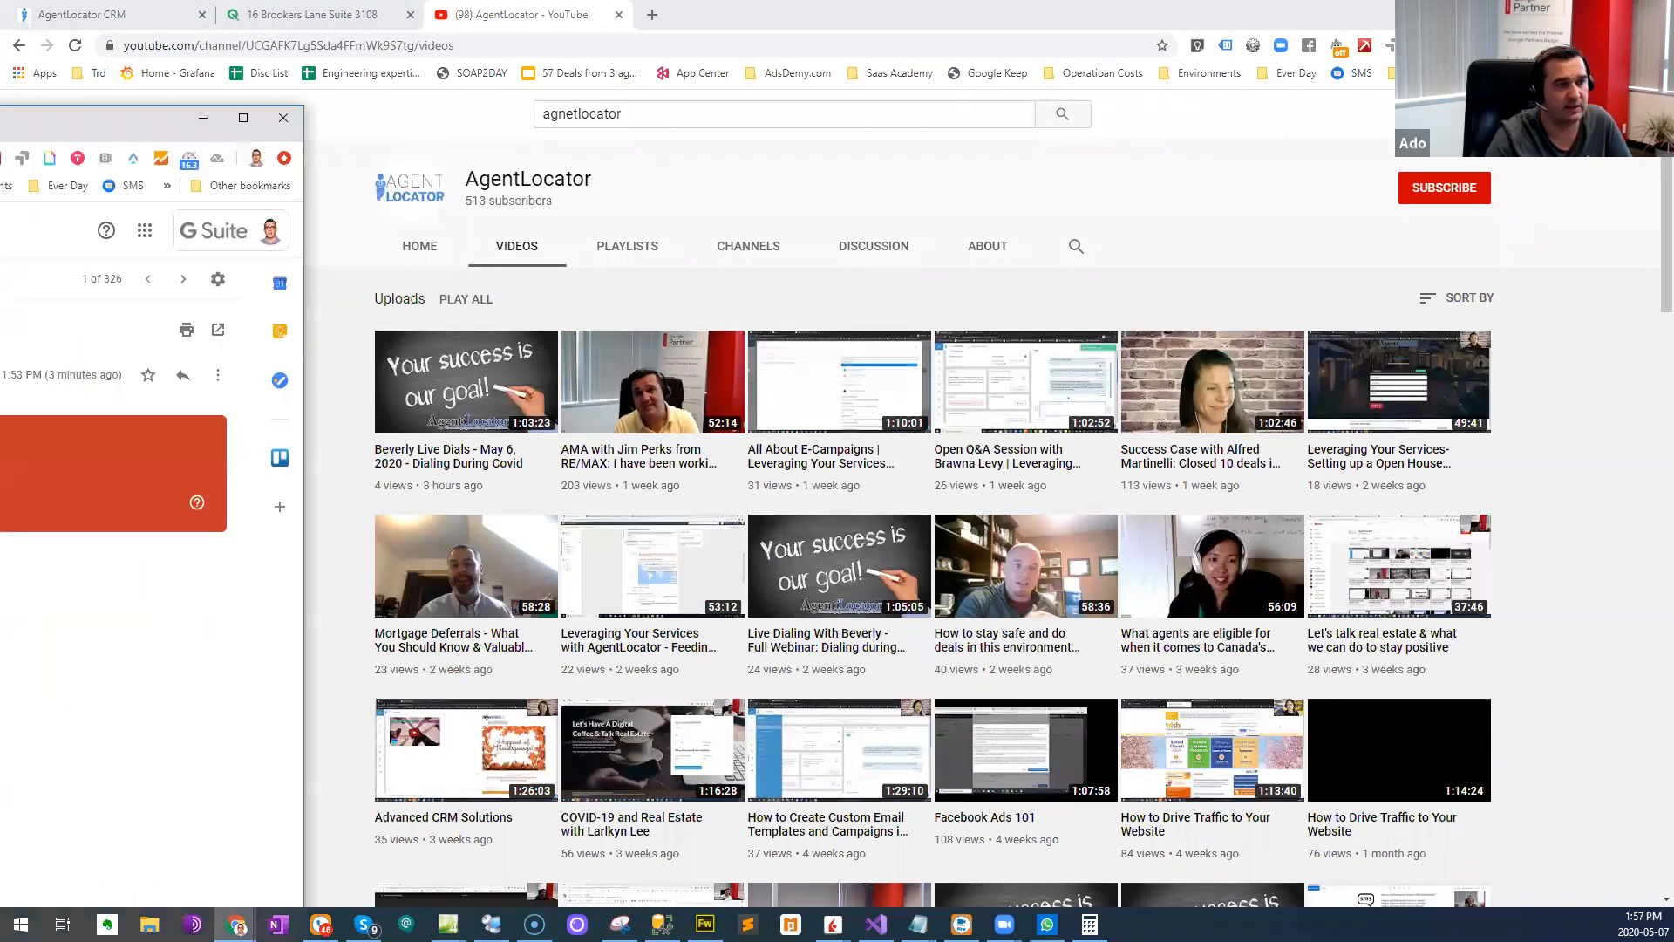
{"action": "left_click_drag", "start_coordinate": [0, 127], "coordinate": [356, 114]}
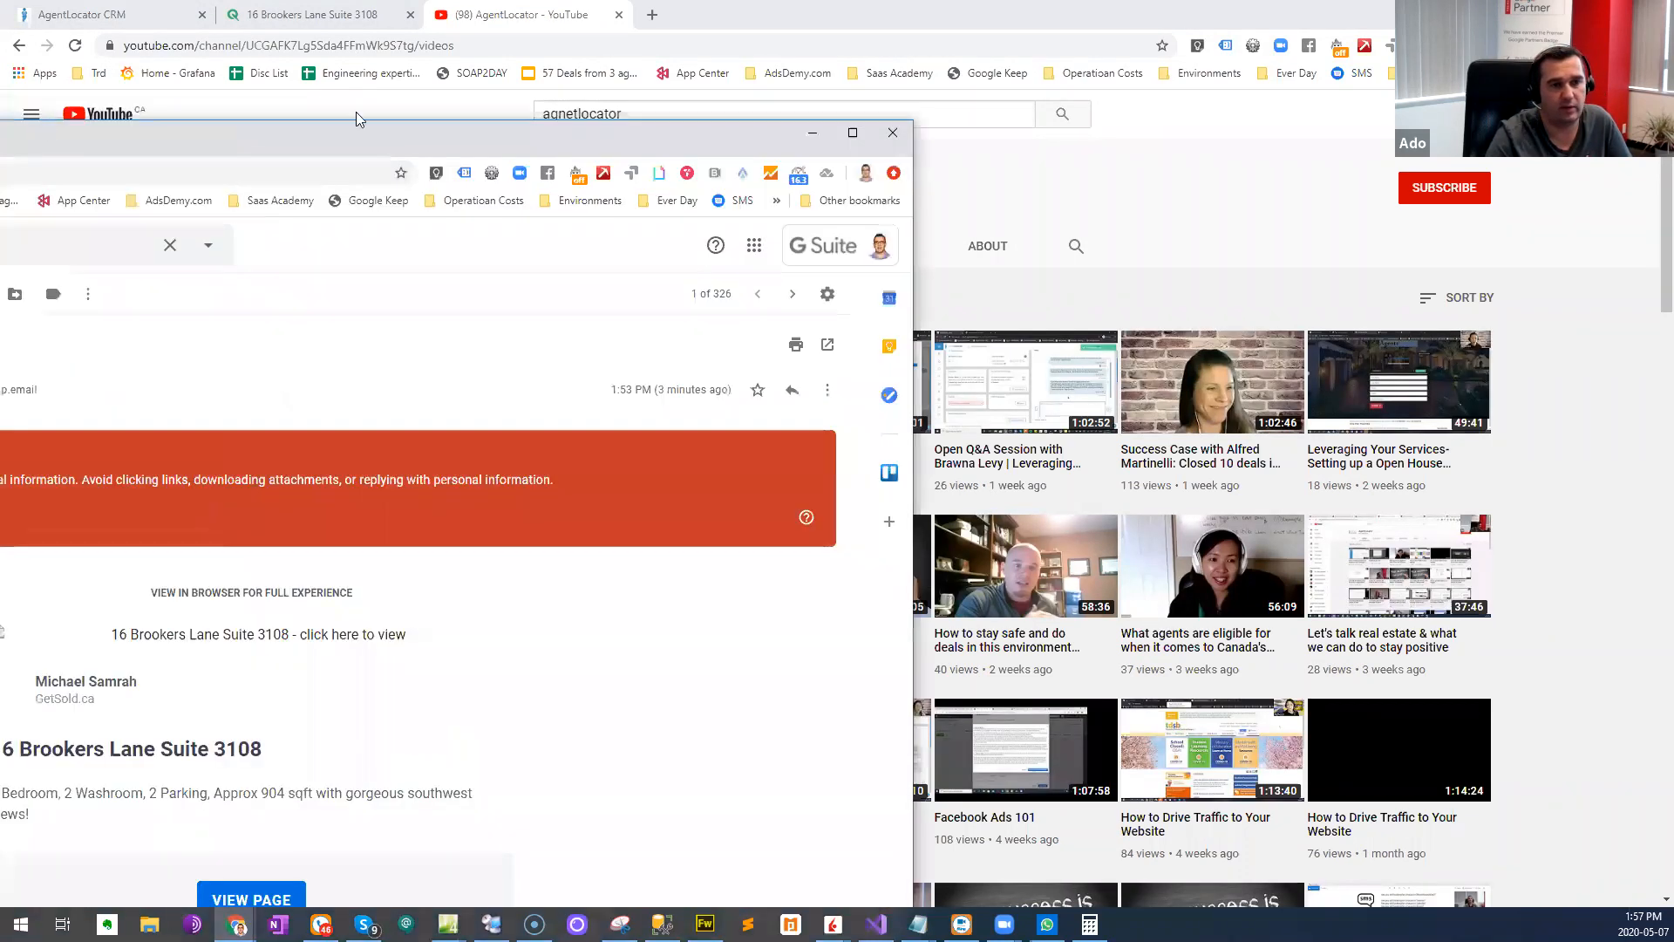
{"action": "double_click", "coordinate": [345, 146]}
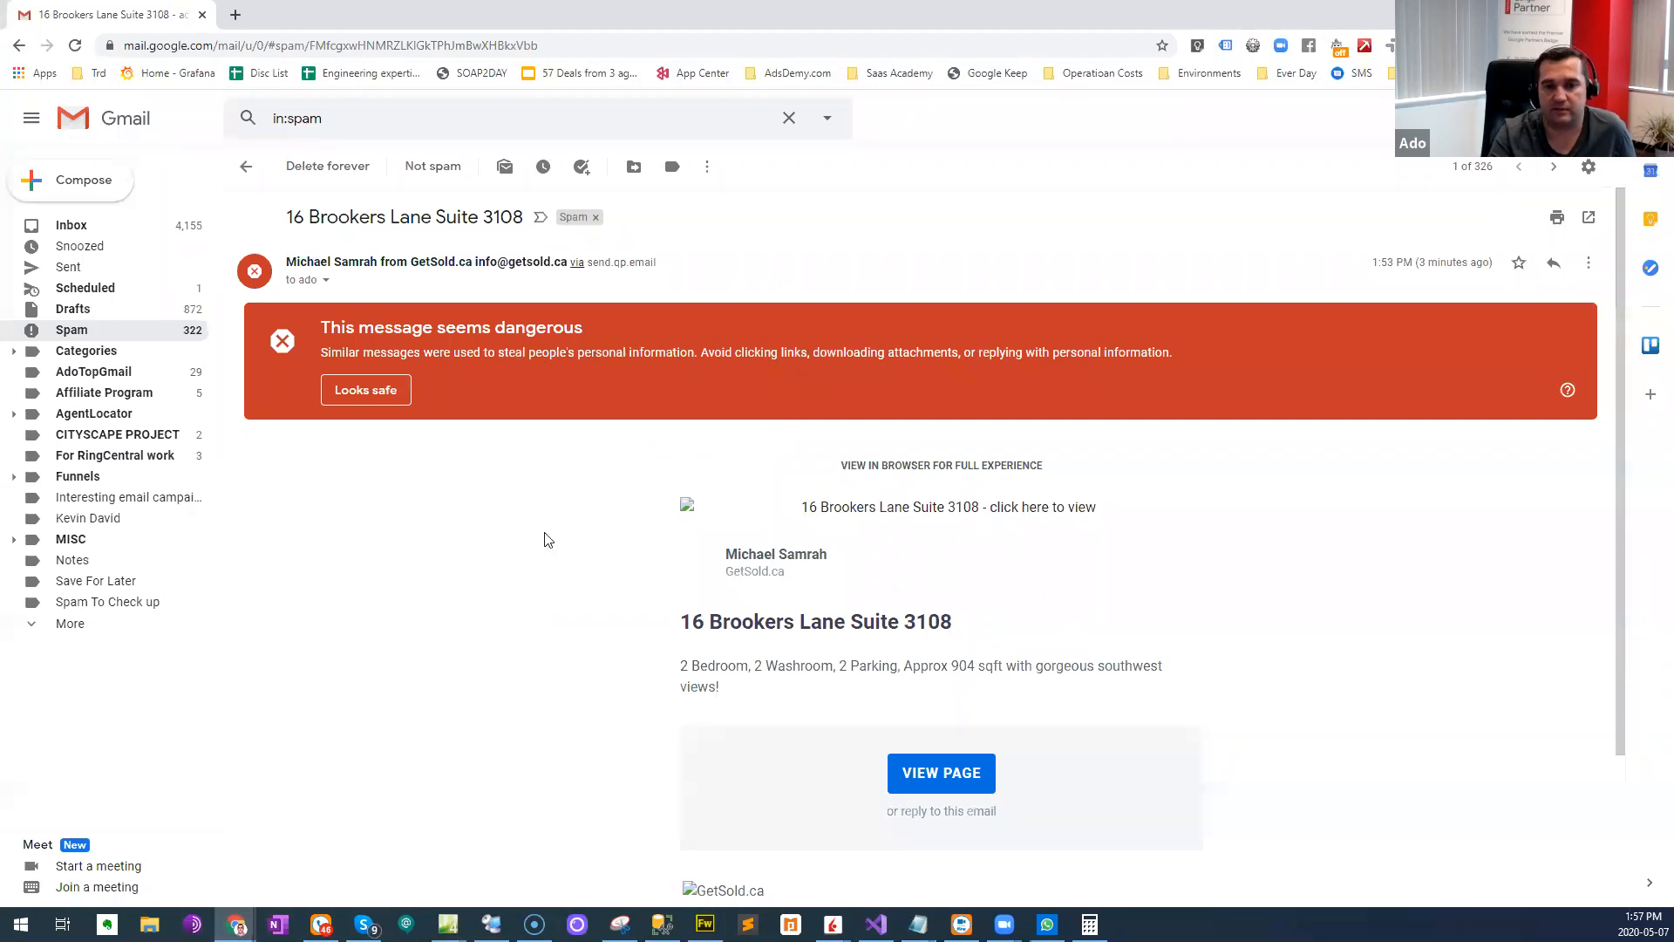
{"action": "scroll", "coordinate": [544, 539], "scroll_direction": "down", "scroll_amount": 3}
{"action": "scroll", "coordinate": [427, 373], "scroll_direction": "up", "scroll_amount": 3}
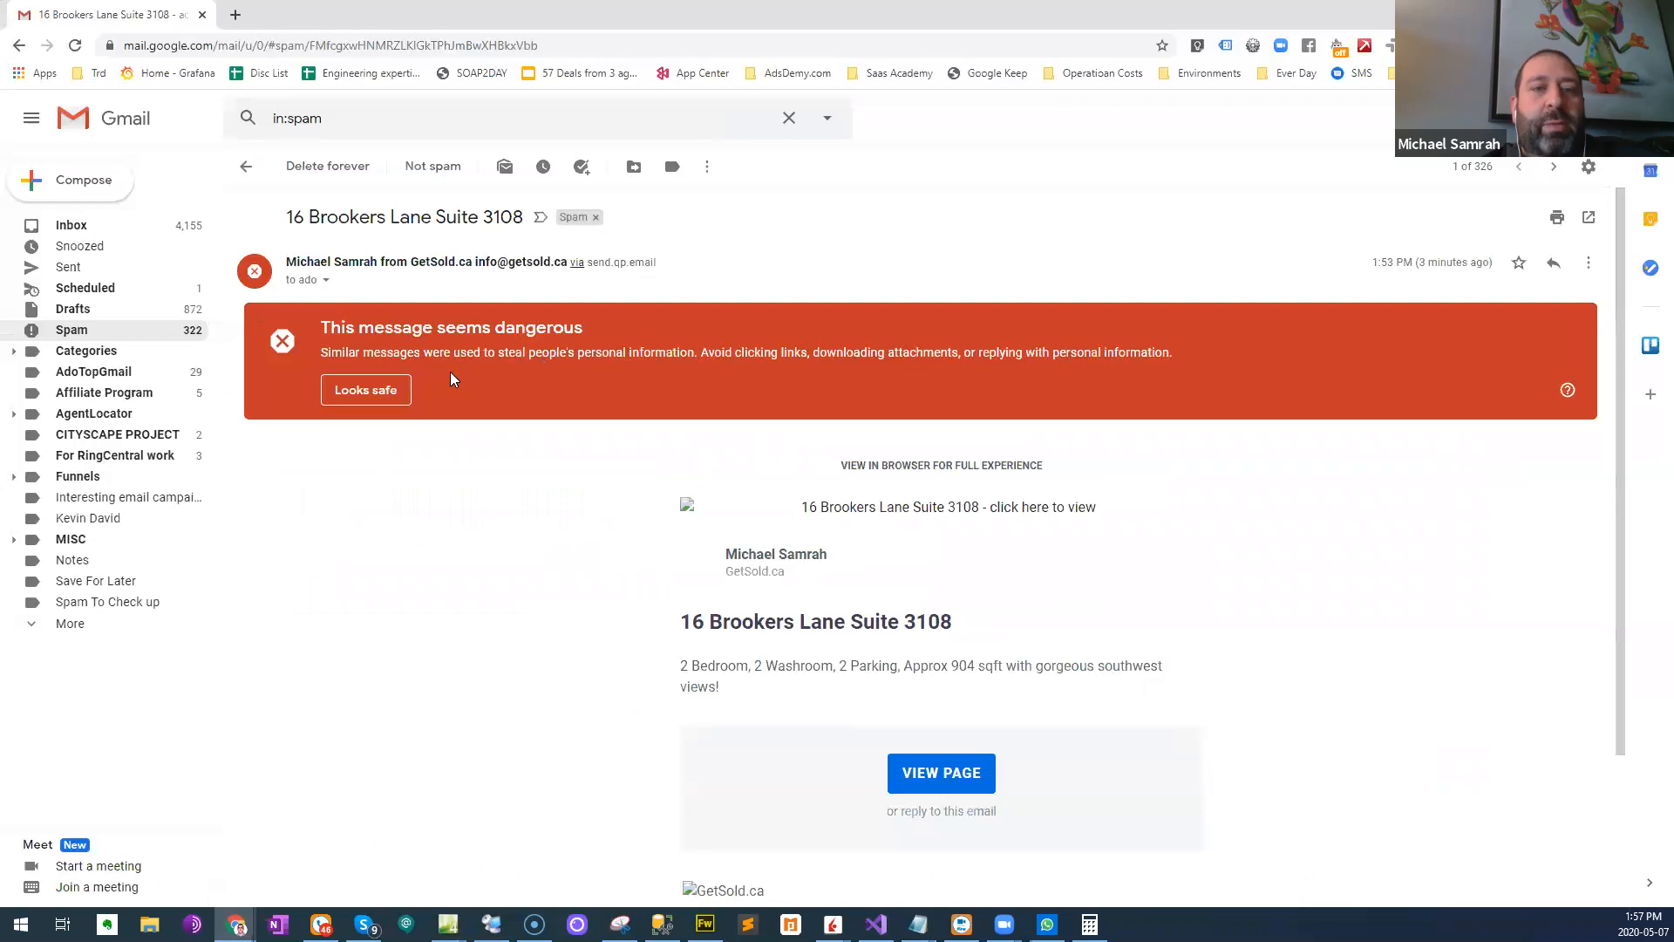
{"action": "left_click", "coordinate": [364, 390]}
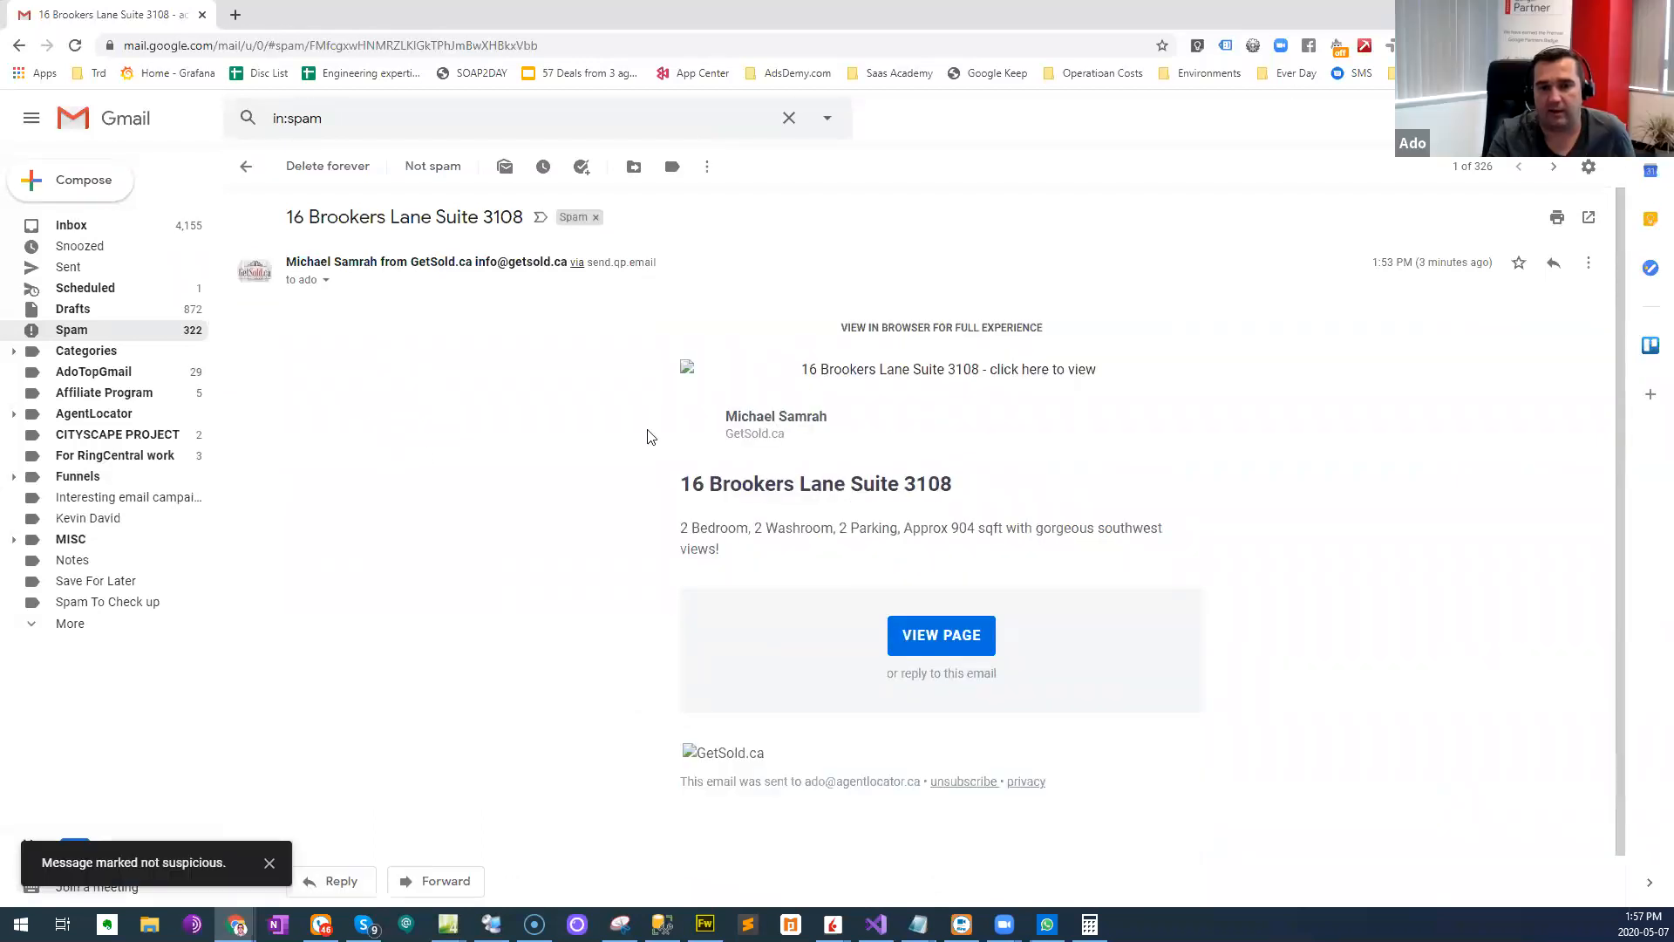
{"action": "right_click", "coordinate": [361, 487]}
{"action": "left_click", "coordinate": [394, 536]}
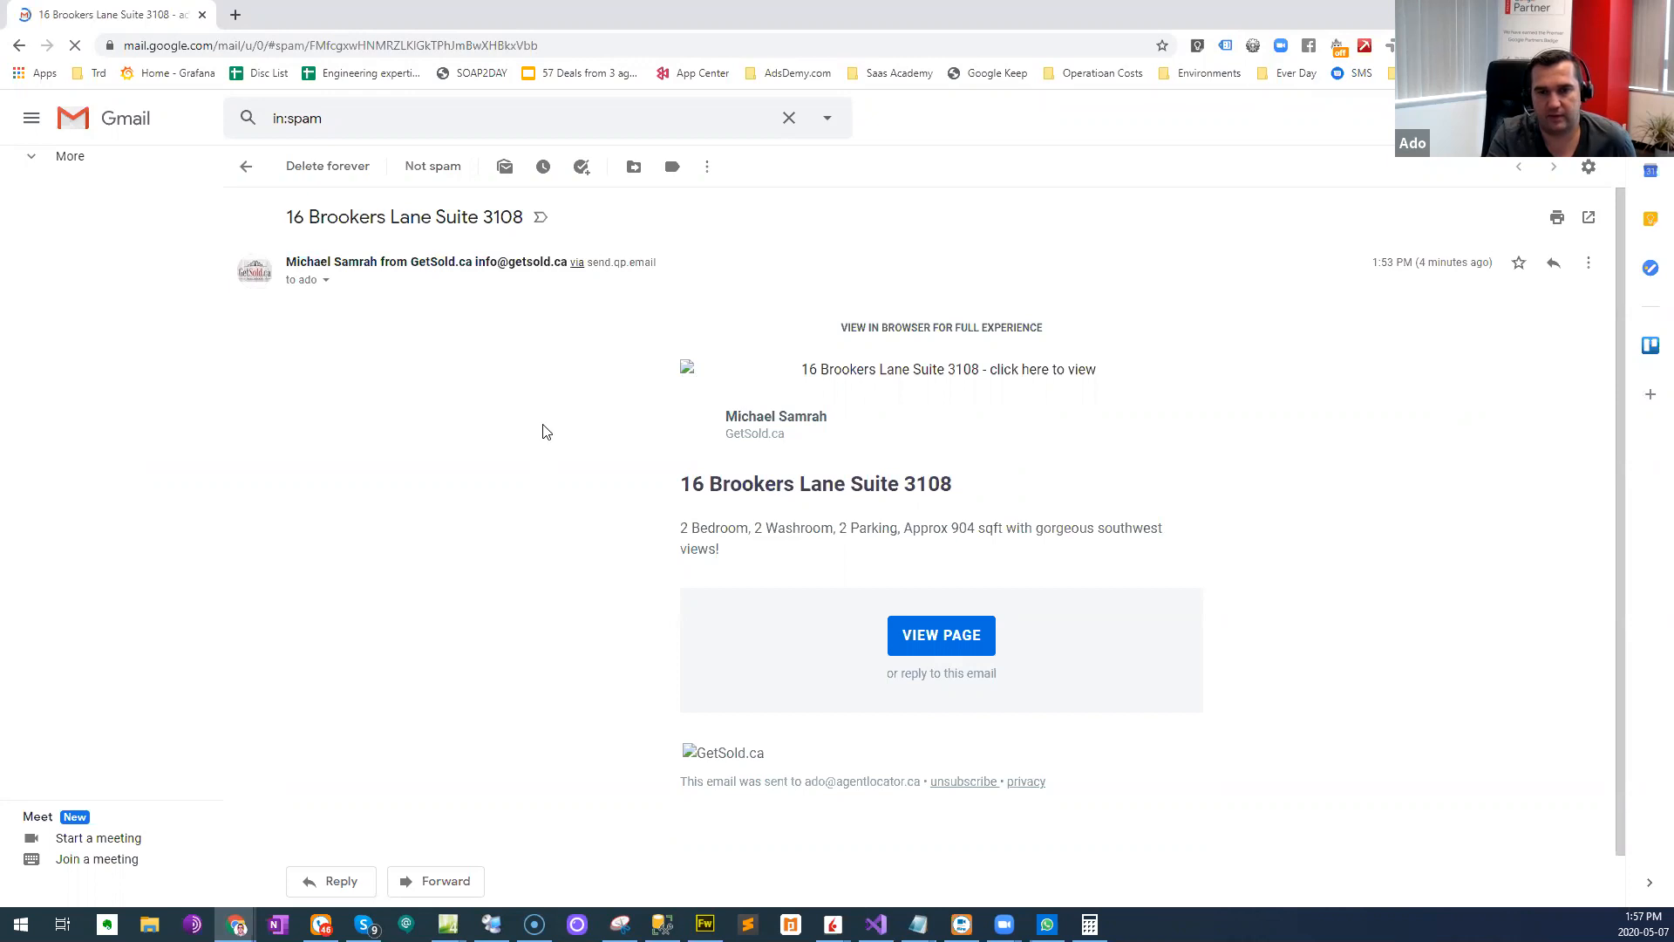
{"action": "right_click", "coordinate": [478, 568]}
{"action": "left_click", "coordinate": [525, 602]}
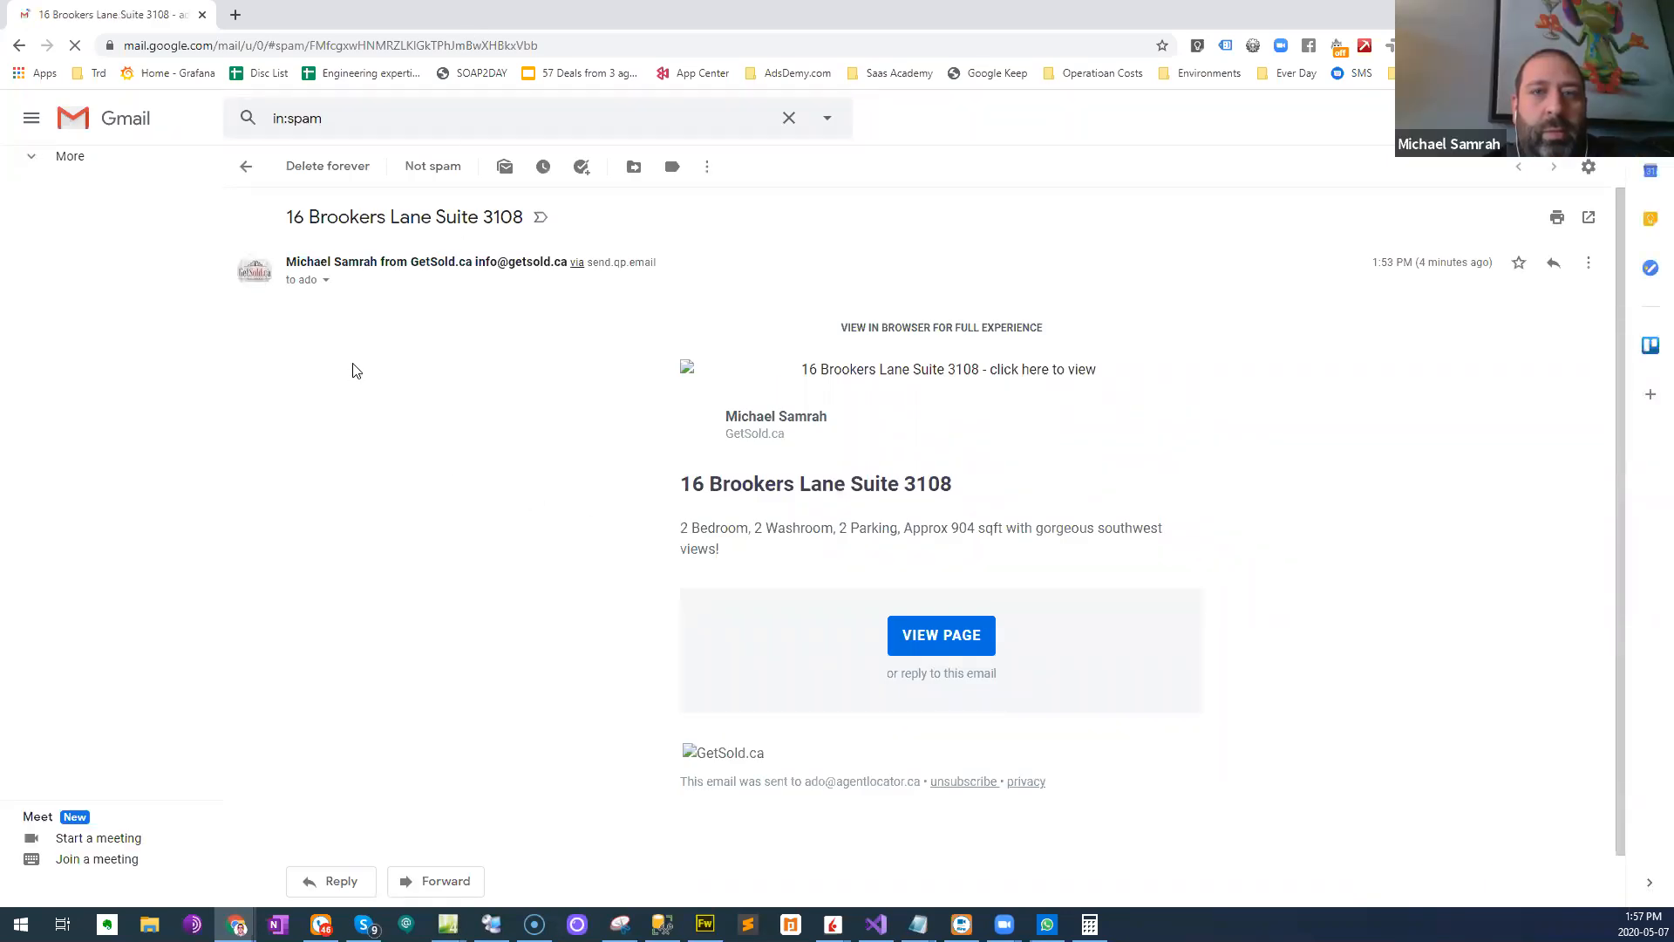
{"action": "scroll", "coordinate": [550, 672], "scroll_direction": "down", "scroll_amount": 1}
{"action": "scroll", "coordinate": [558, 665], "scroll_direction": "up", "scroll_amount": 1}
{"action": "left_click", "coordinate": [433, 165]}
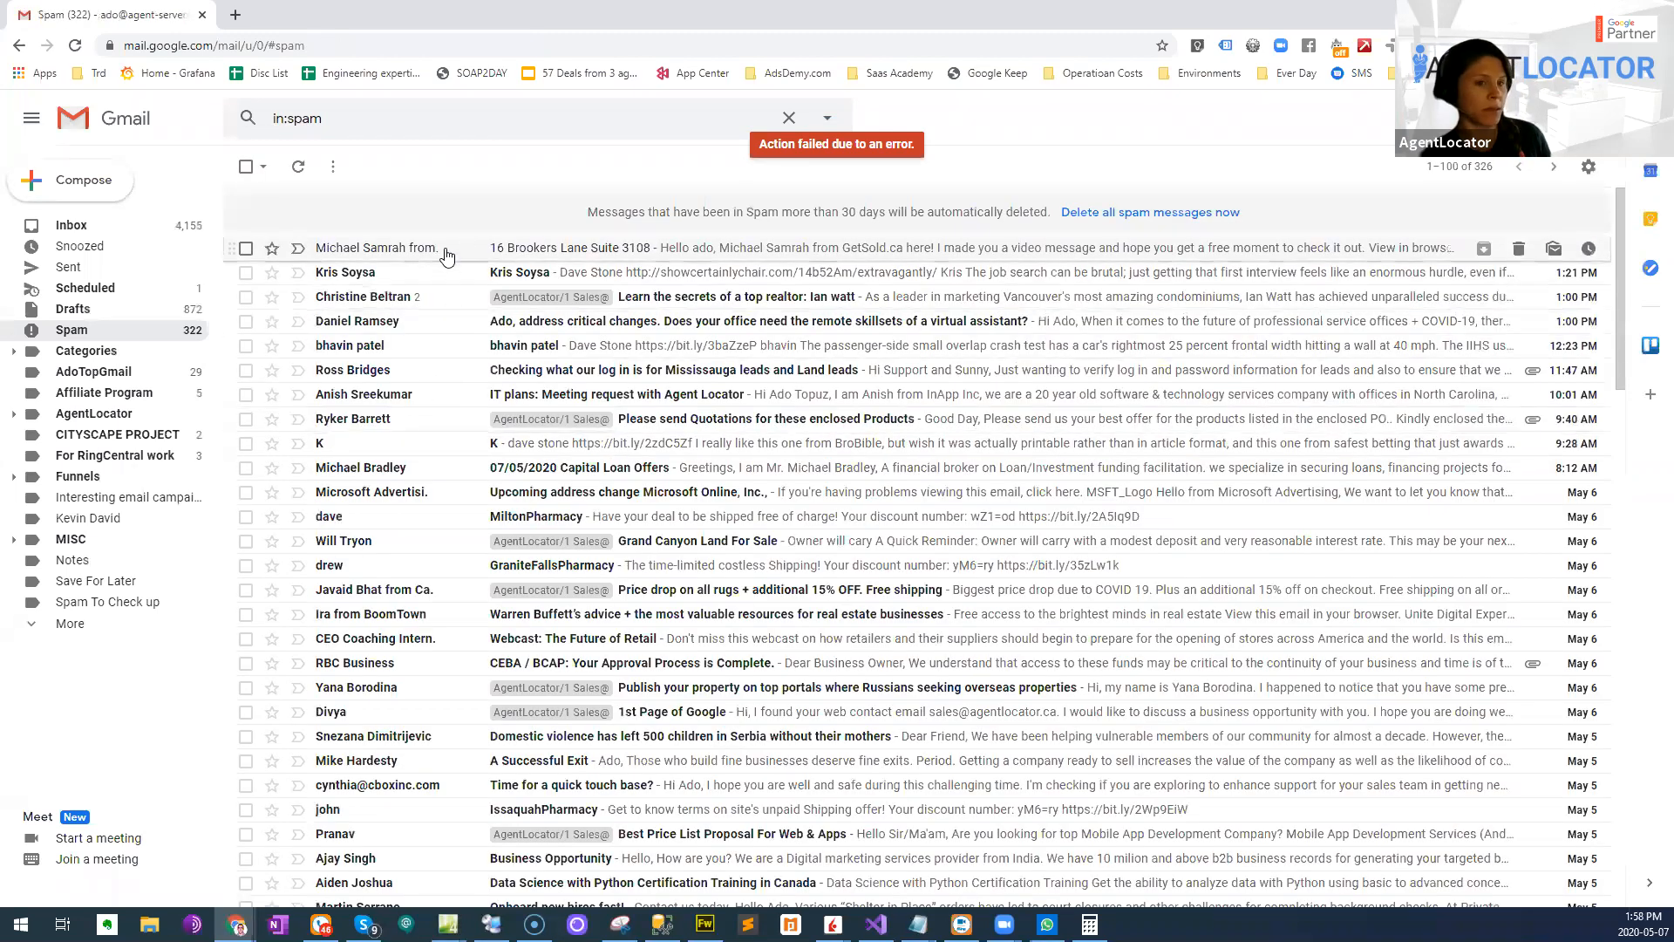
{"action": "left_click", "coordinate": [447, 254]}
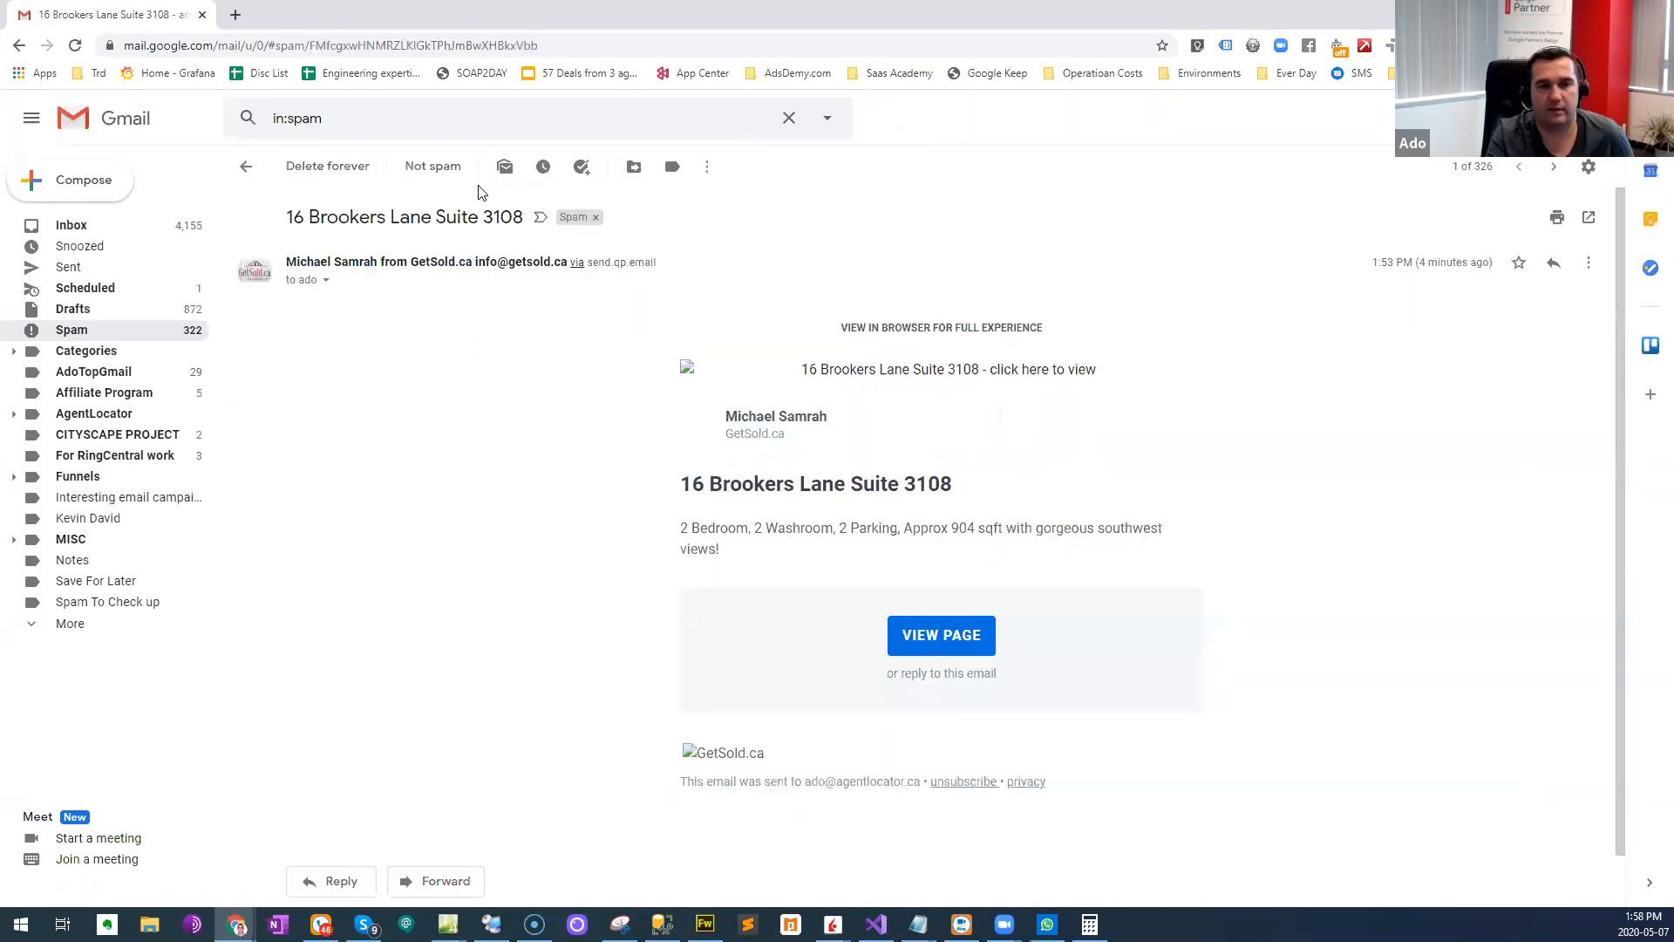
{"action": "left_click", "coordinate": [452, 174]}
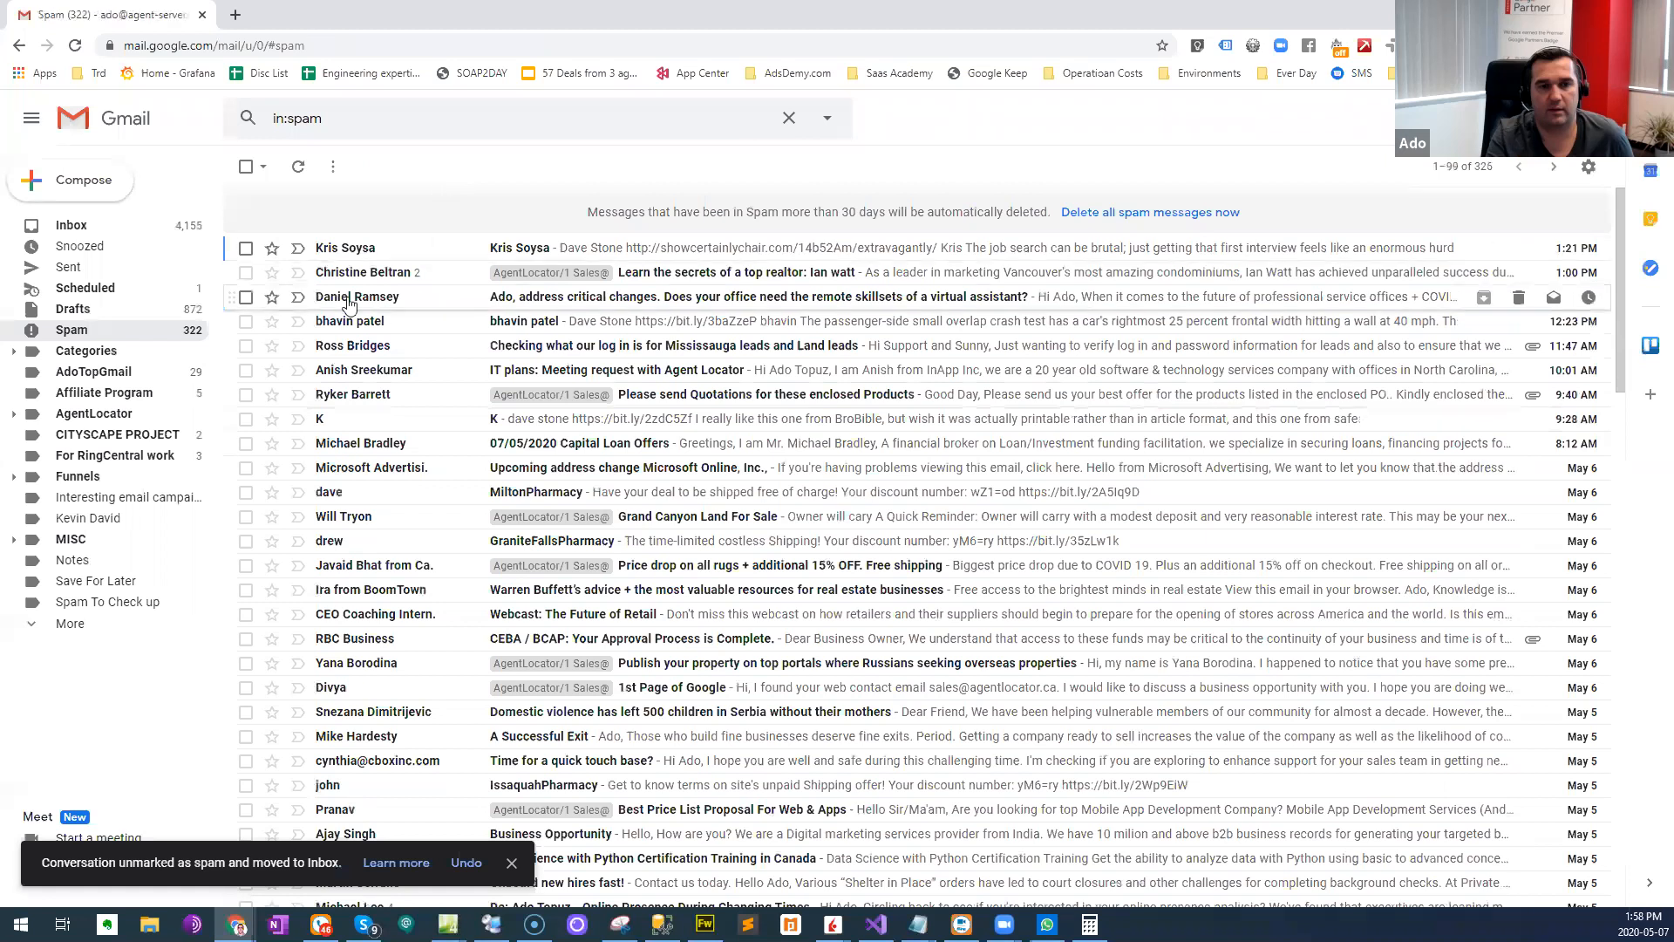
{"action": "left_click", "coordinate": [71, 225]}
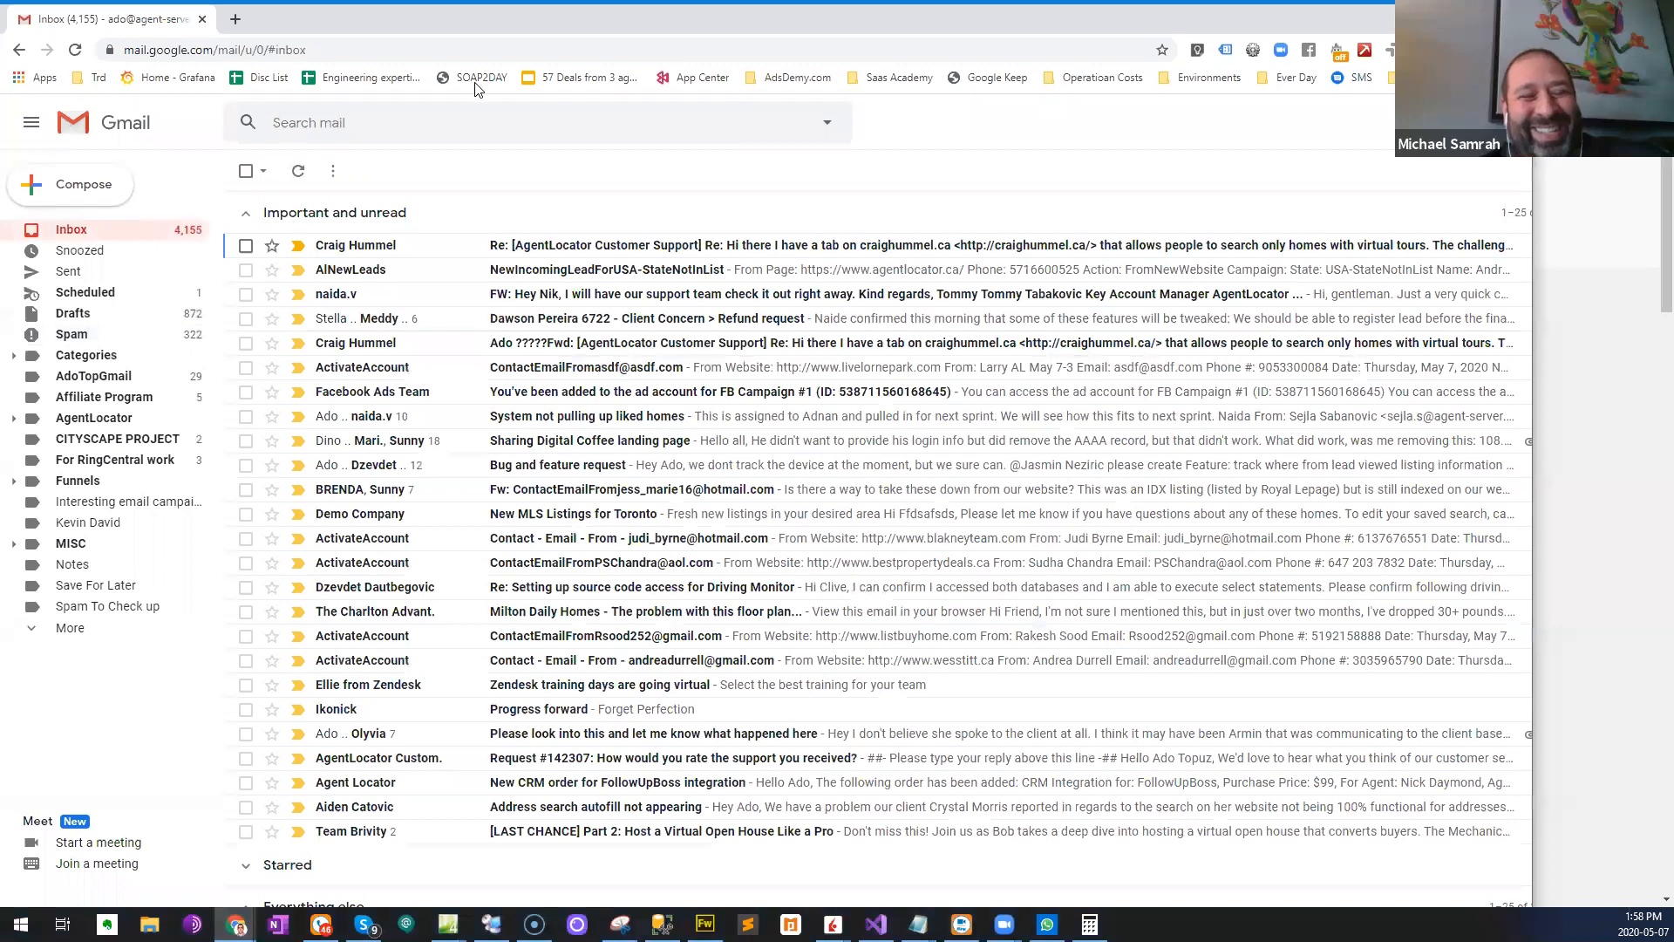
{"action": "left_click_drag", "start_coordinate": [475, 82], "coordinate": [1, 53]}
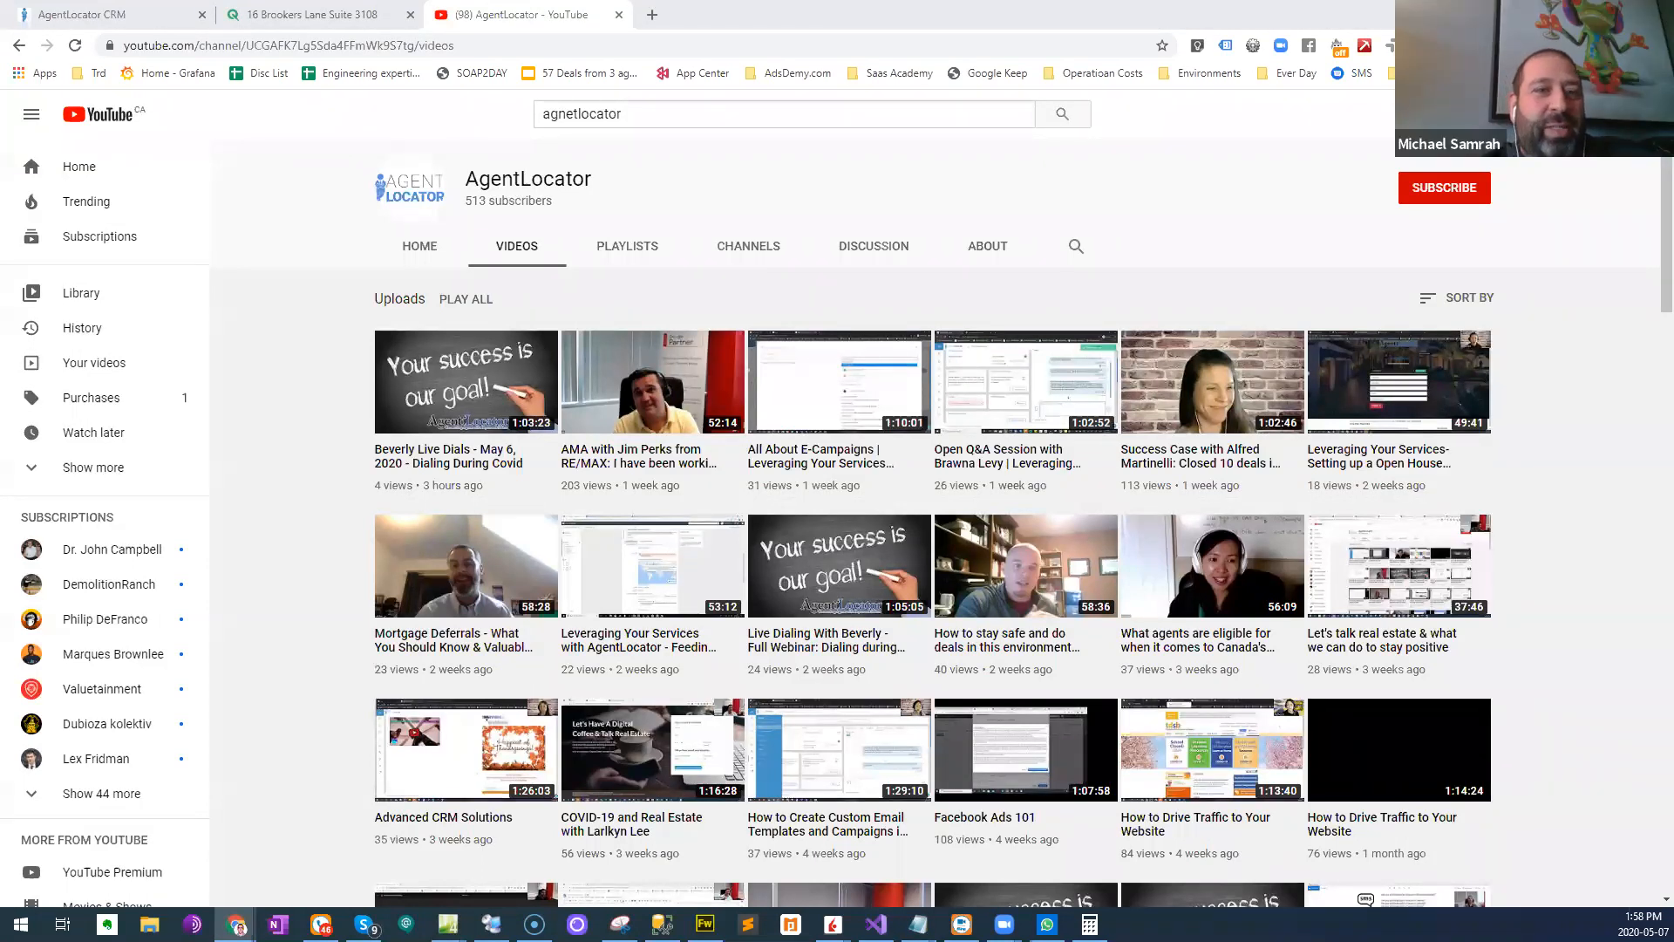
{"action": "left_click_drag", "start_coordinate": [1, 103], "coordinate": [120, 110]}
{"action": "double_click", "coordinate": [120, 110]}
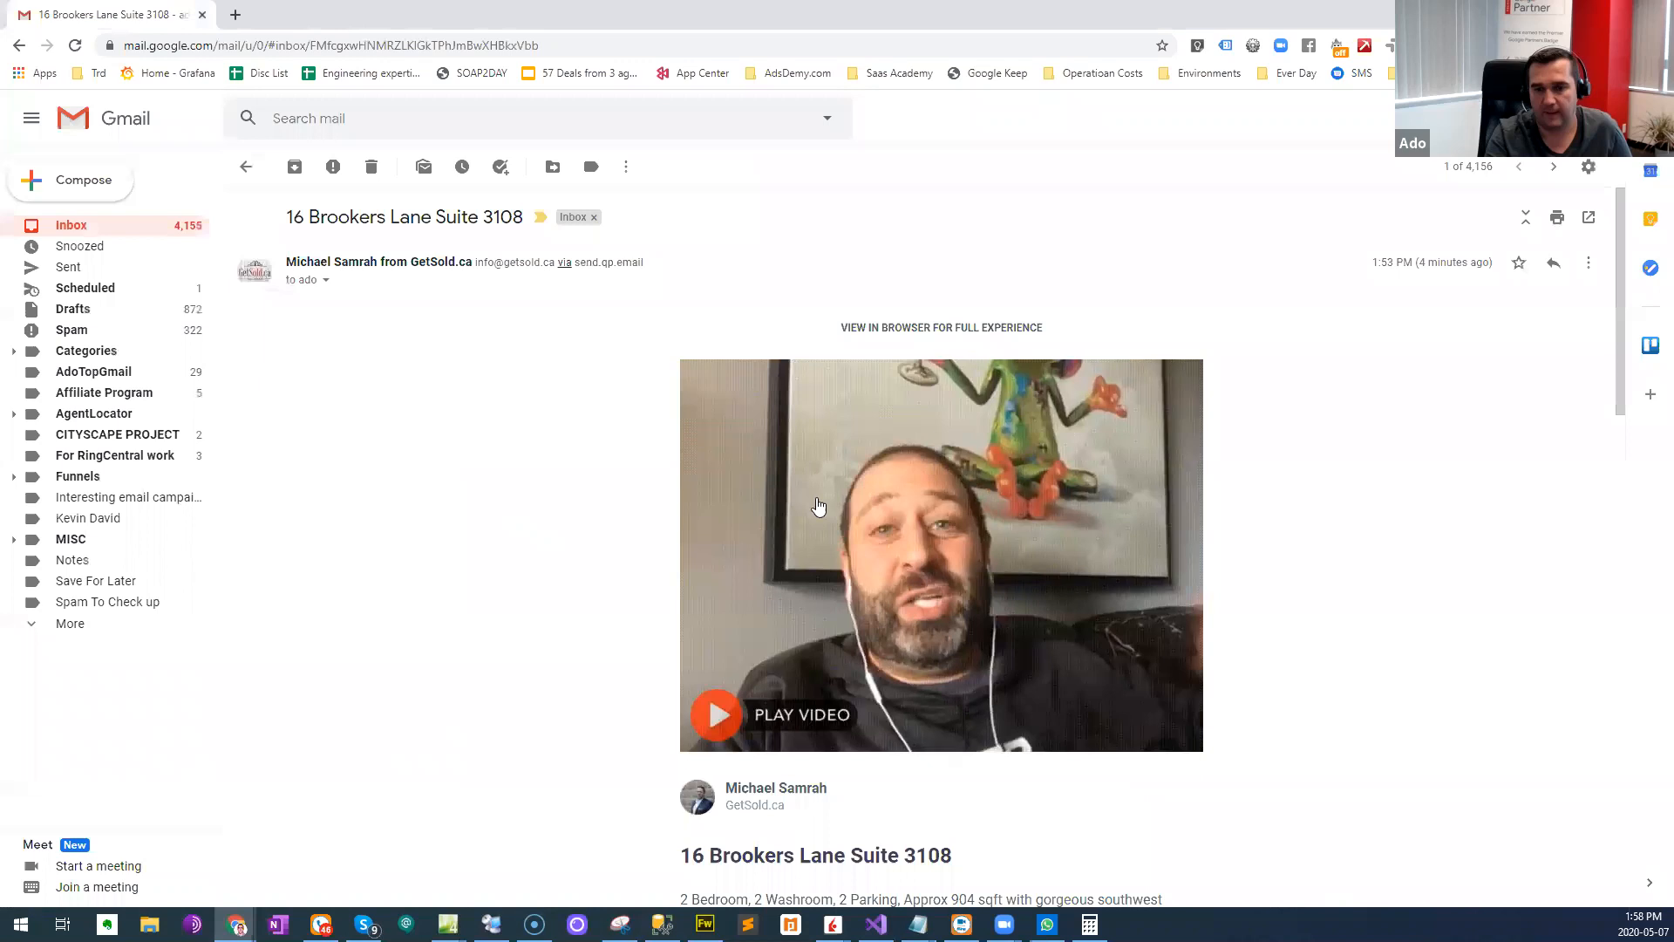
- Try selecting the e-mail body through the property description, and check the empty campaign e-mail in AgentLocator before returning to Gmail
{"action": "scroll", "coordinate": [817, 506], "scroll_direction": "down", "scroll_amount": 1}
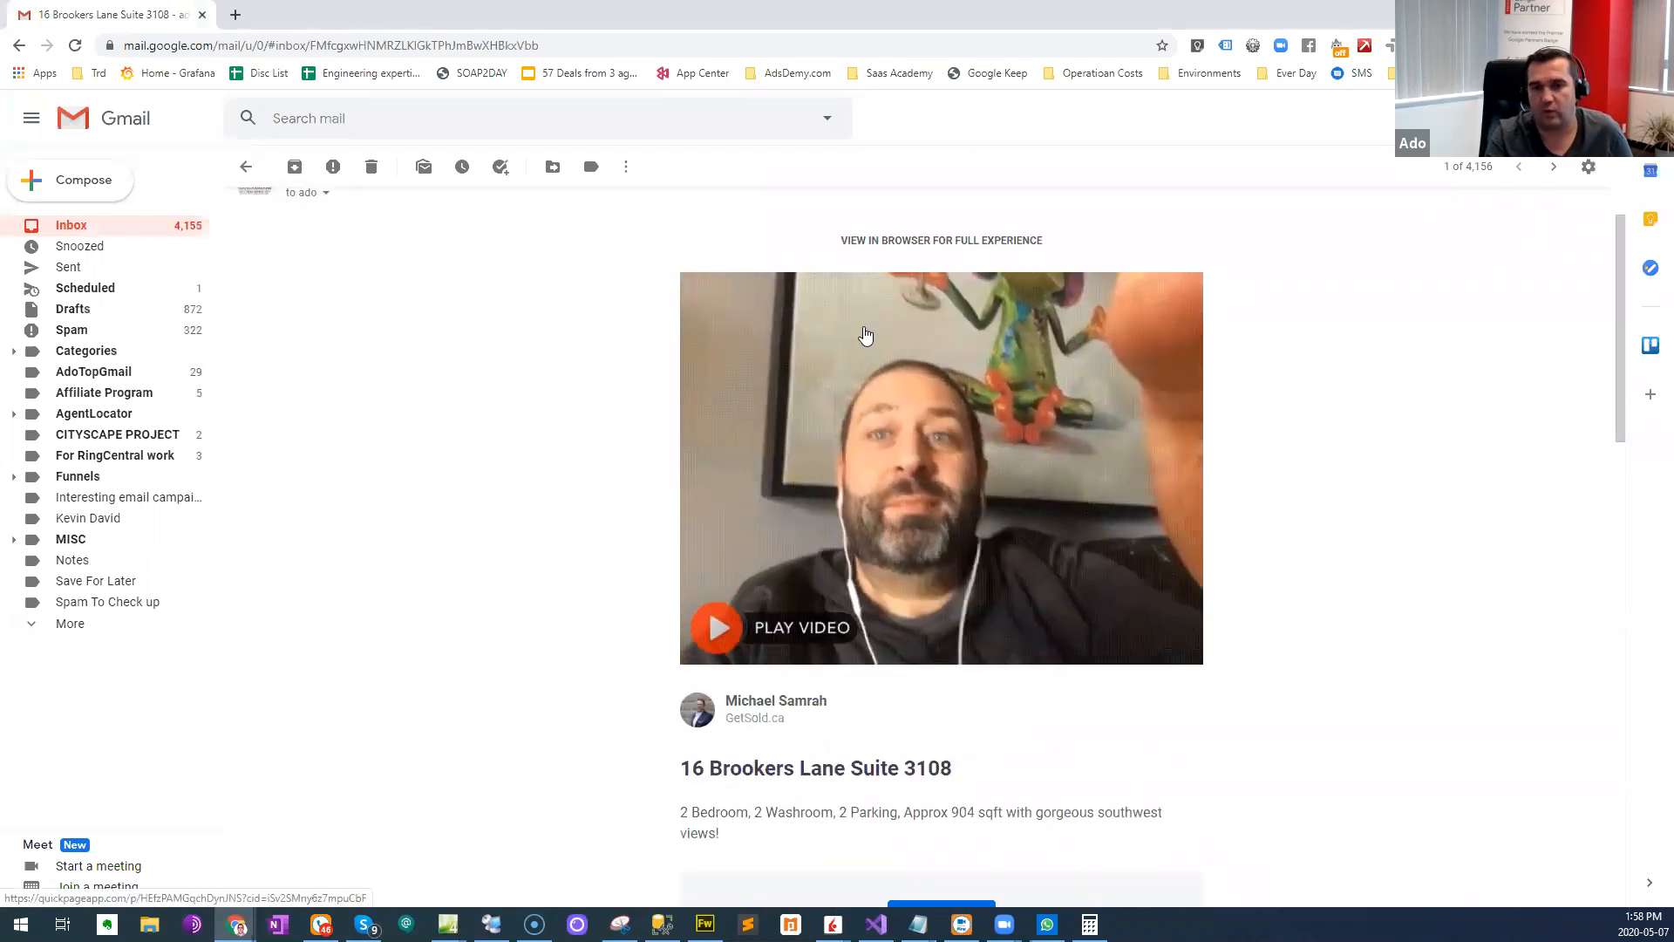
{"action": "scroll", "coordinate": [866, 336], "scroll_direction": "up", "scroll_amount": 1}
{"action": "left_click_drag", "start_coordinate": [675, 400], "coordinate": [786, 421]}
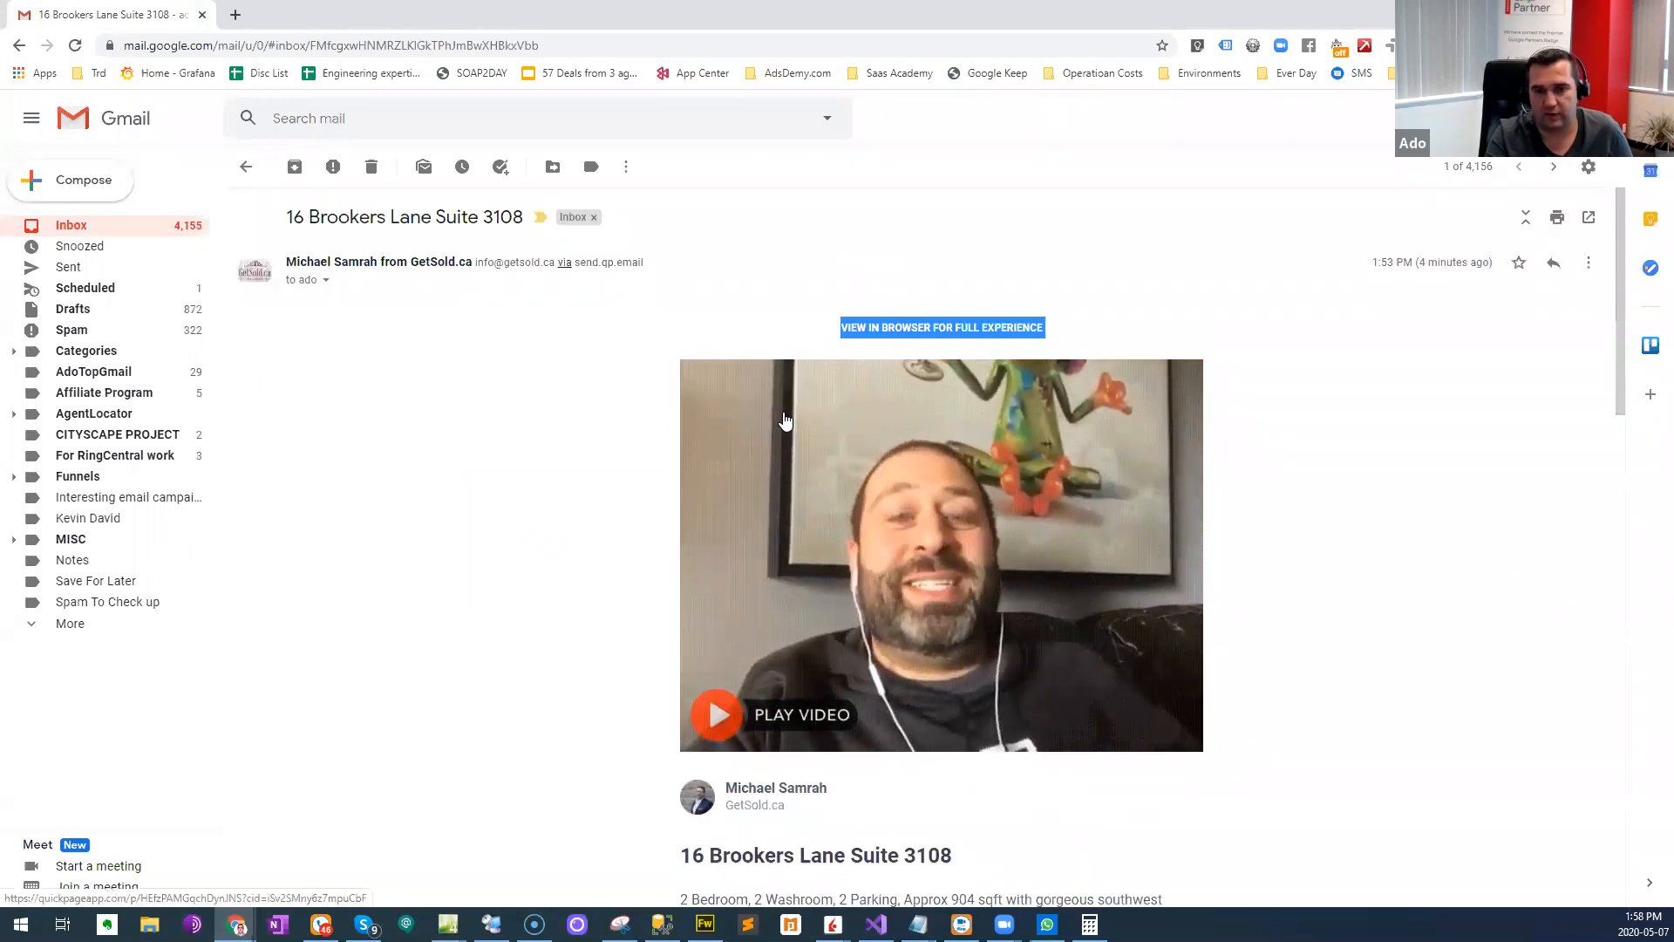
{"action": "left_click_drag", "start_coordinate": [796, 329], "coordinate": [991, 582]}
{"action": "scroll", "coordinate": [1016, 597], "scroll_direction": "down", "scroll_amount": 2}
{"action": "scroll", "coordinate": [1001, 657], "scroll_direction": "down", "scroll_amount": 2}
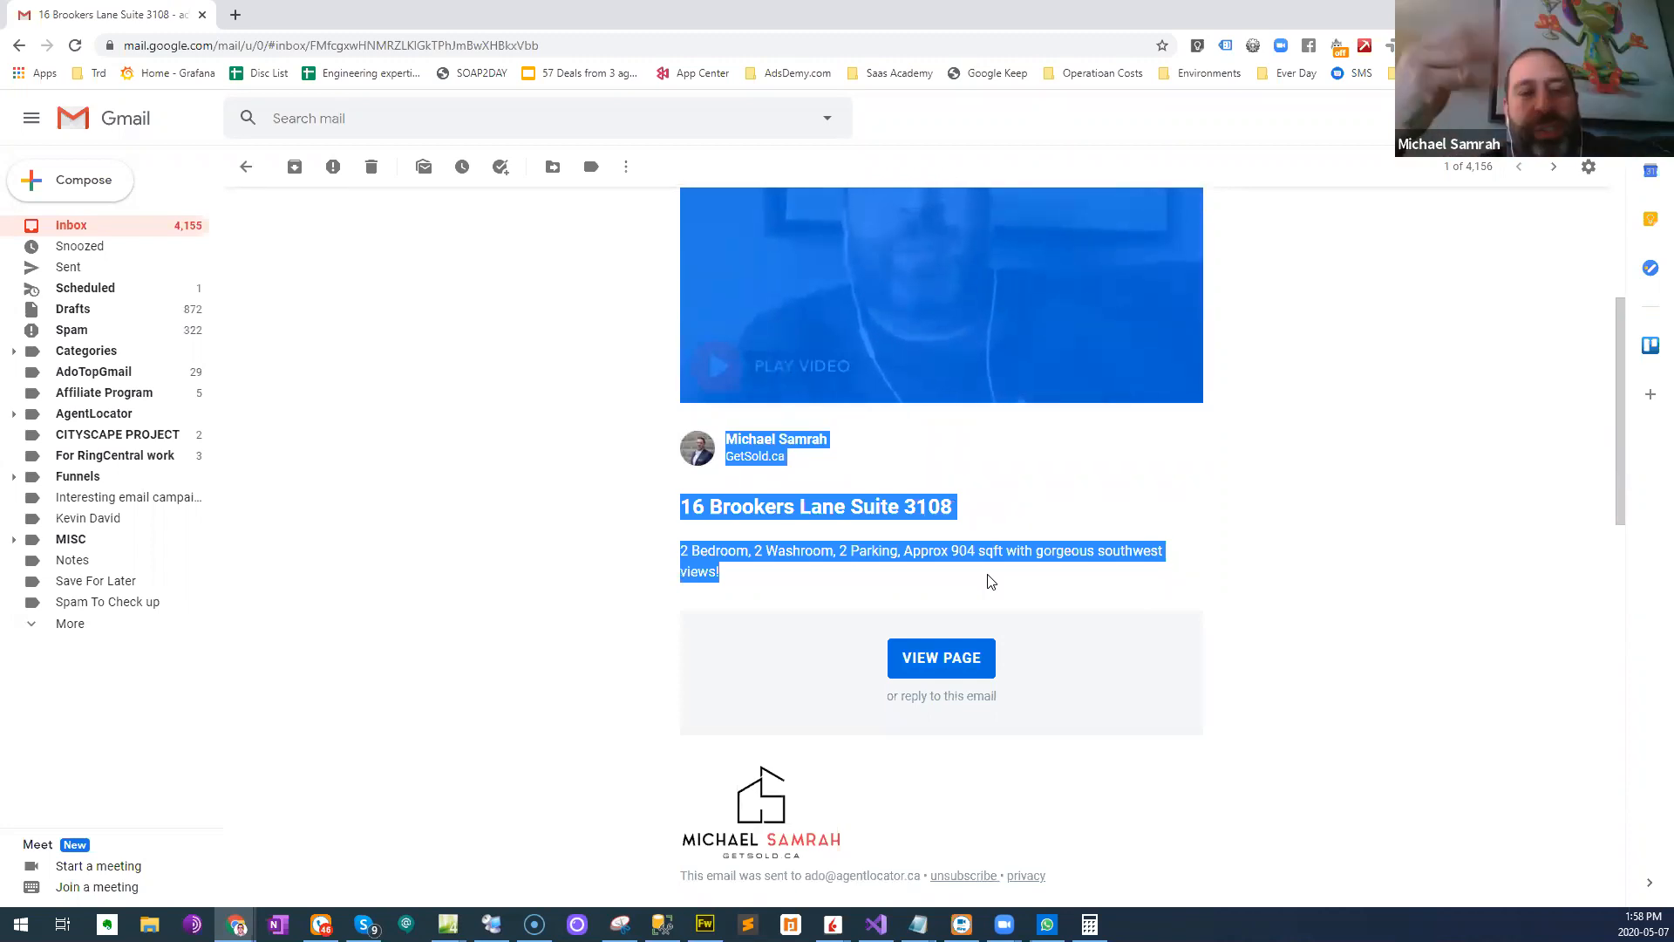
{"action": "scroll", "coordinate": [985, 575], "scroll_direction": "up", "scroll_amount": 2}
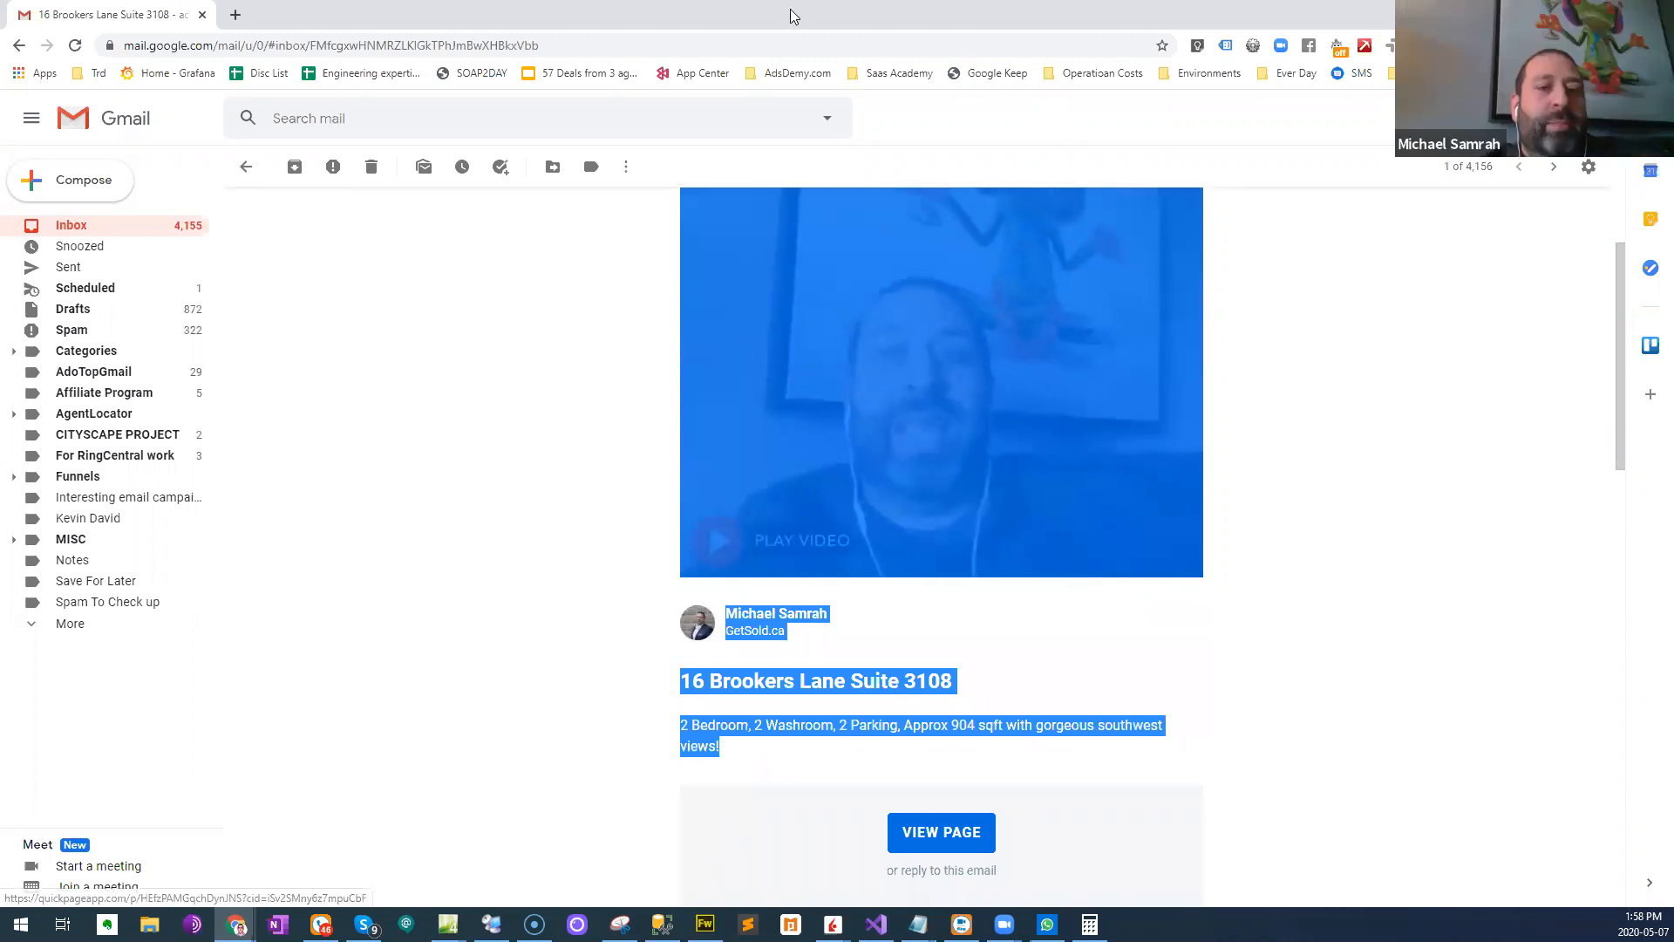
{"action": "key", "text": "alt+Tab"}
{"action": "left_click", "coordinate": [147, 7]}
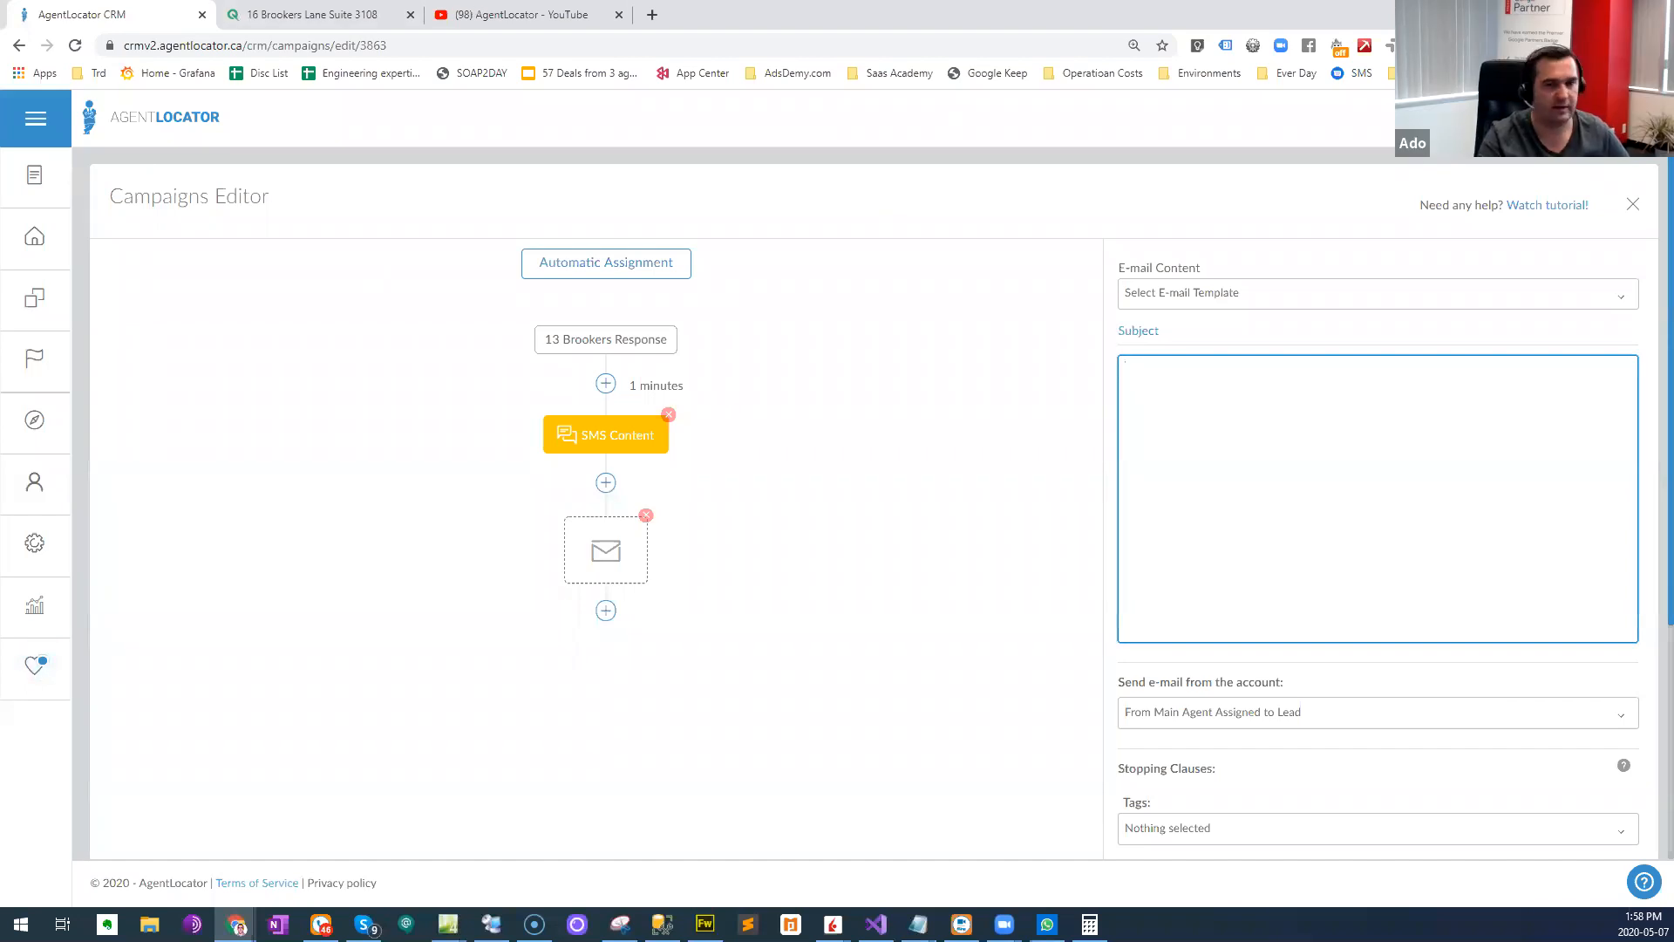
{"action": "key", "text": "alt+Tab"}
{"action": "scroll", "coordinate": [803, 400], "scroll_direction": "up", "scroll_amount": 2}
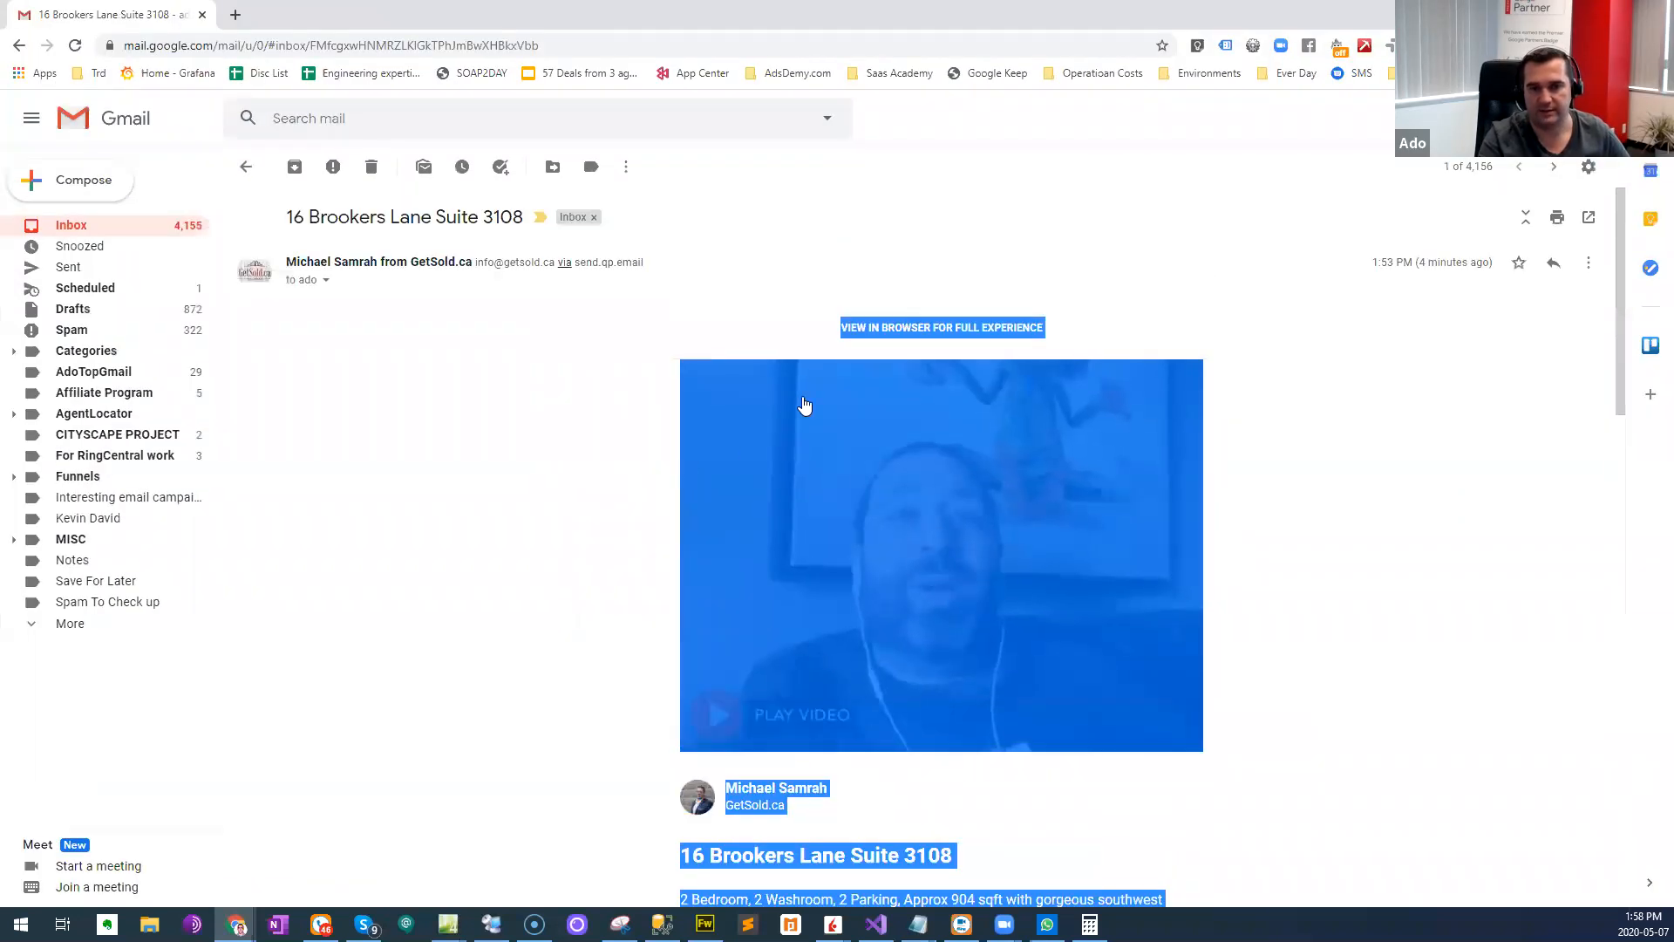
{"action": "left_click", "coordinate": [826, 335]}
{"action": "left_click_drag", "start_coordinate": [826, 335], "coordinate": [956, 745]}
{"action": "scroll", "coordinate": [929, 768], "scroll_direction": "down", "scroll_amount": 2}
{"action": "scroll", "coordinate": [956, 746], "scroll_direction": "down", "scroll_amount": 2}
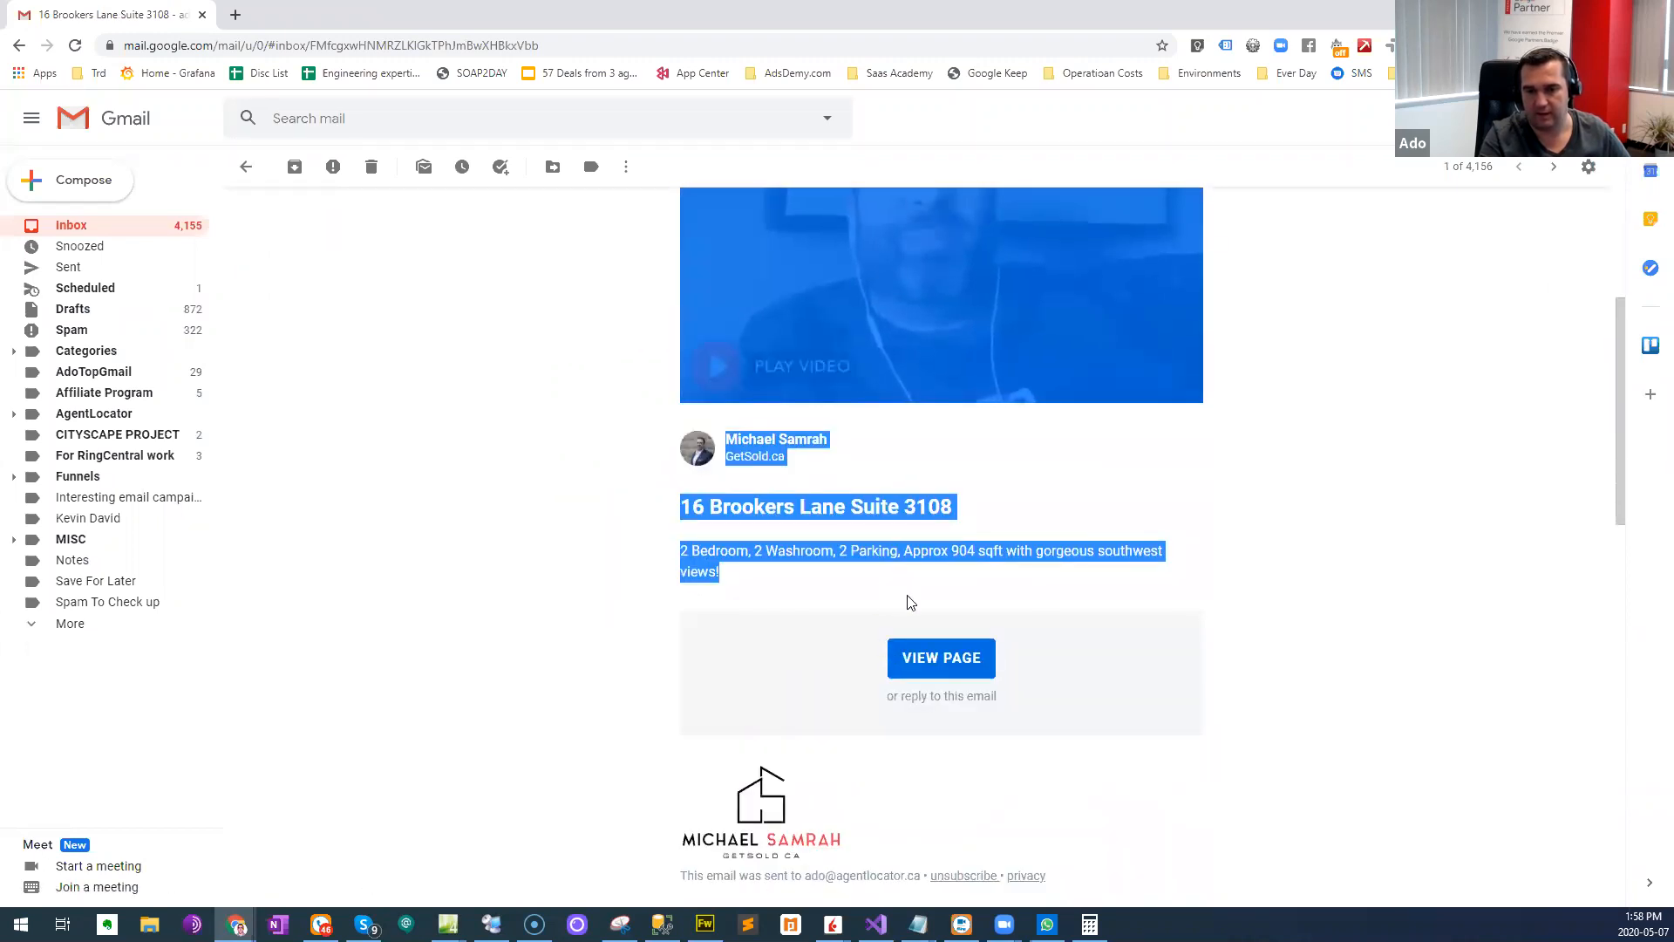
{"action": "left_click", "coordinate": [933, 751]}
{"action": "scroll", "coordinate": [800, 367], "scroll_direction": "up", "scroll_amount": 4}
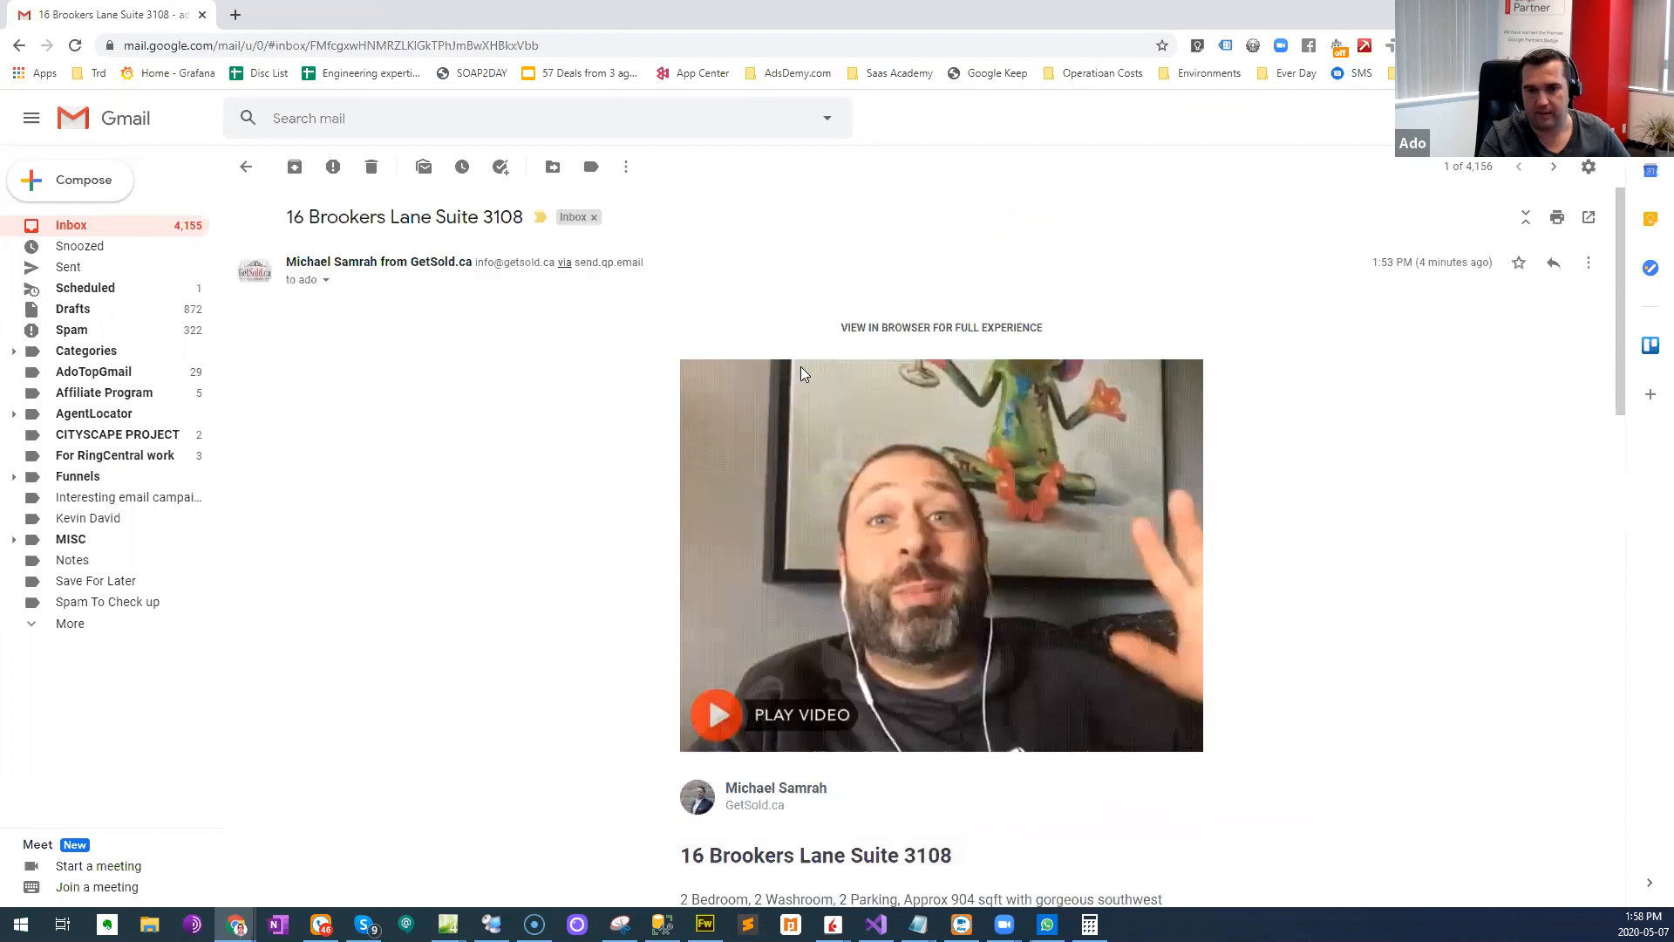
{"action": "left_click_drag", "start_coordinate": [798, 332], "coordinate": [1074, 620]}
{"action": "scroll", "coordinate": [904, 628], "scroll_direction": "down", "scroll_amount": 7}
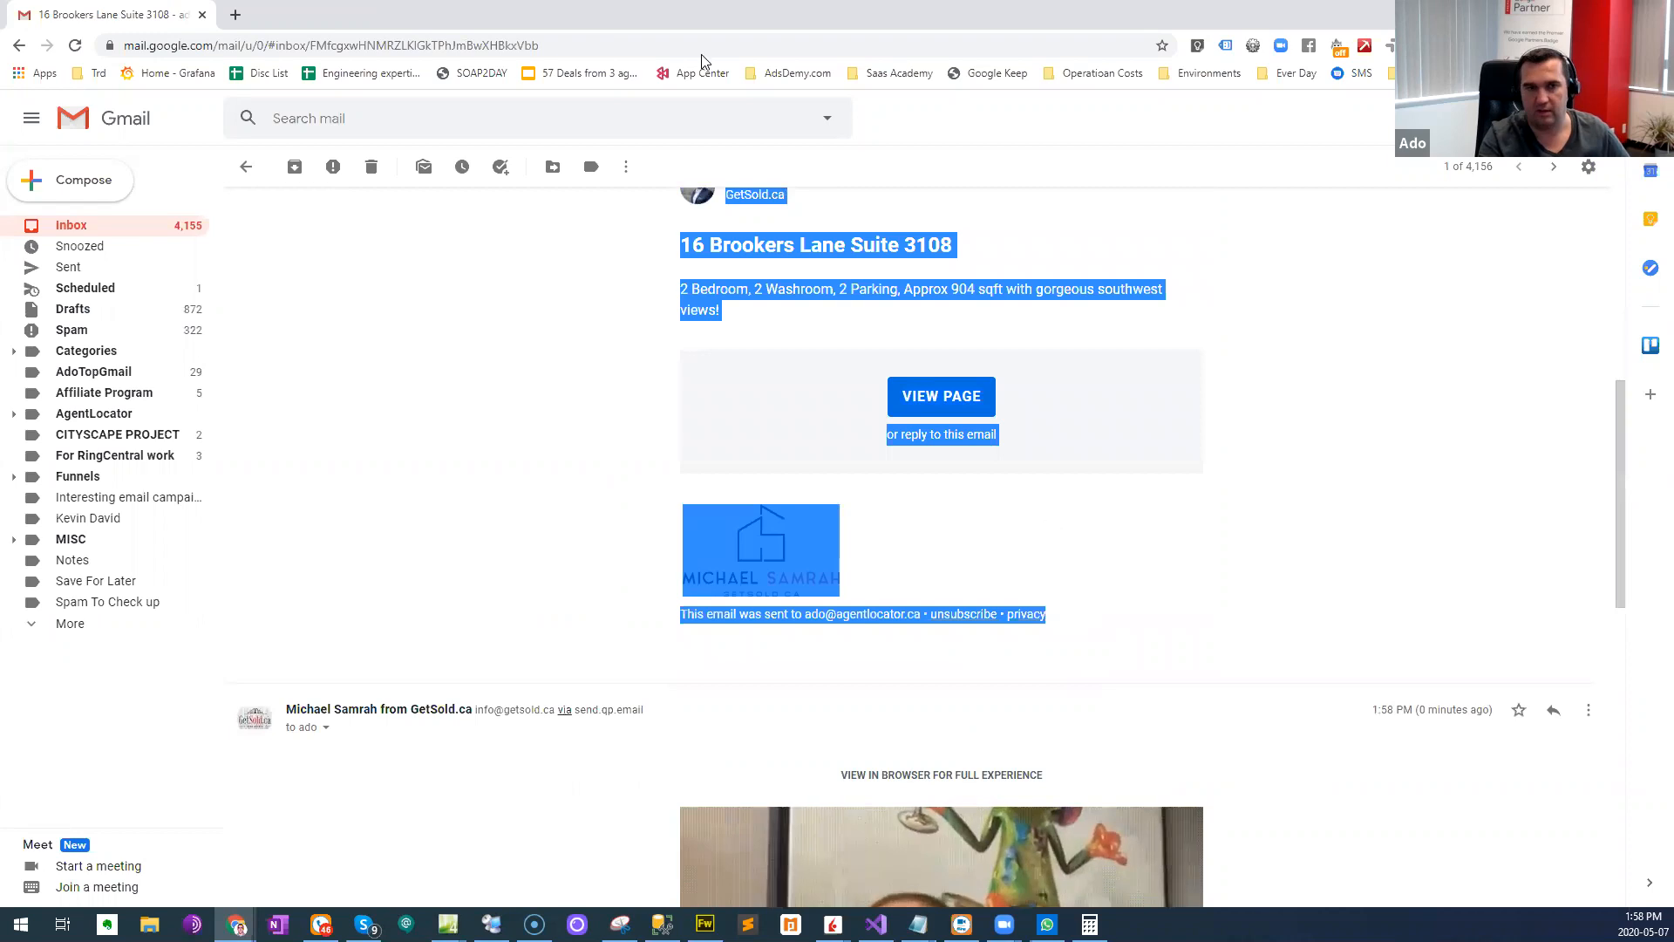
{"action": "scroll", "coordinate": [871, 546], "scroll_direction": "up", "scroll_amount": 7}
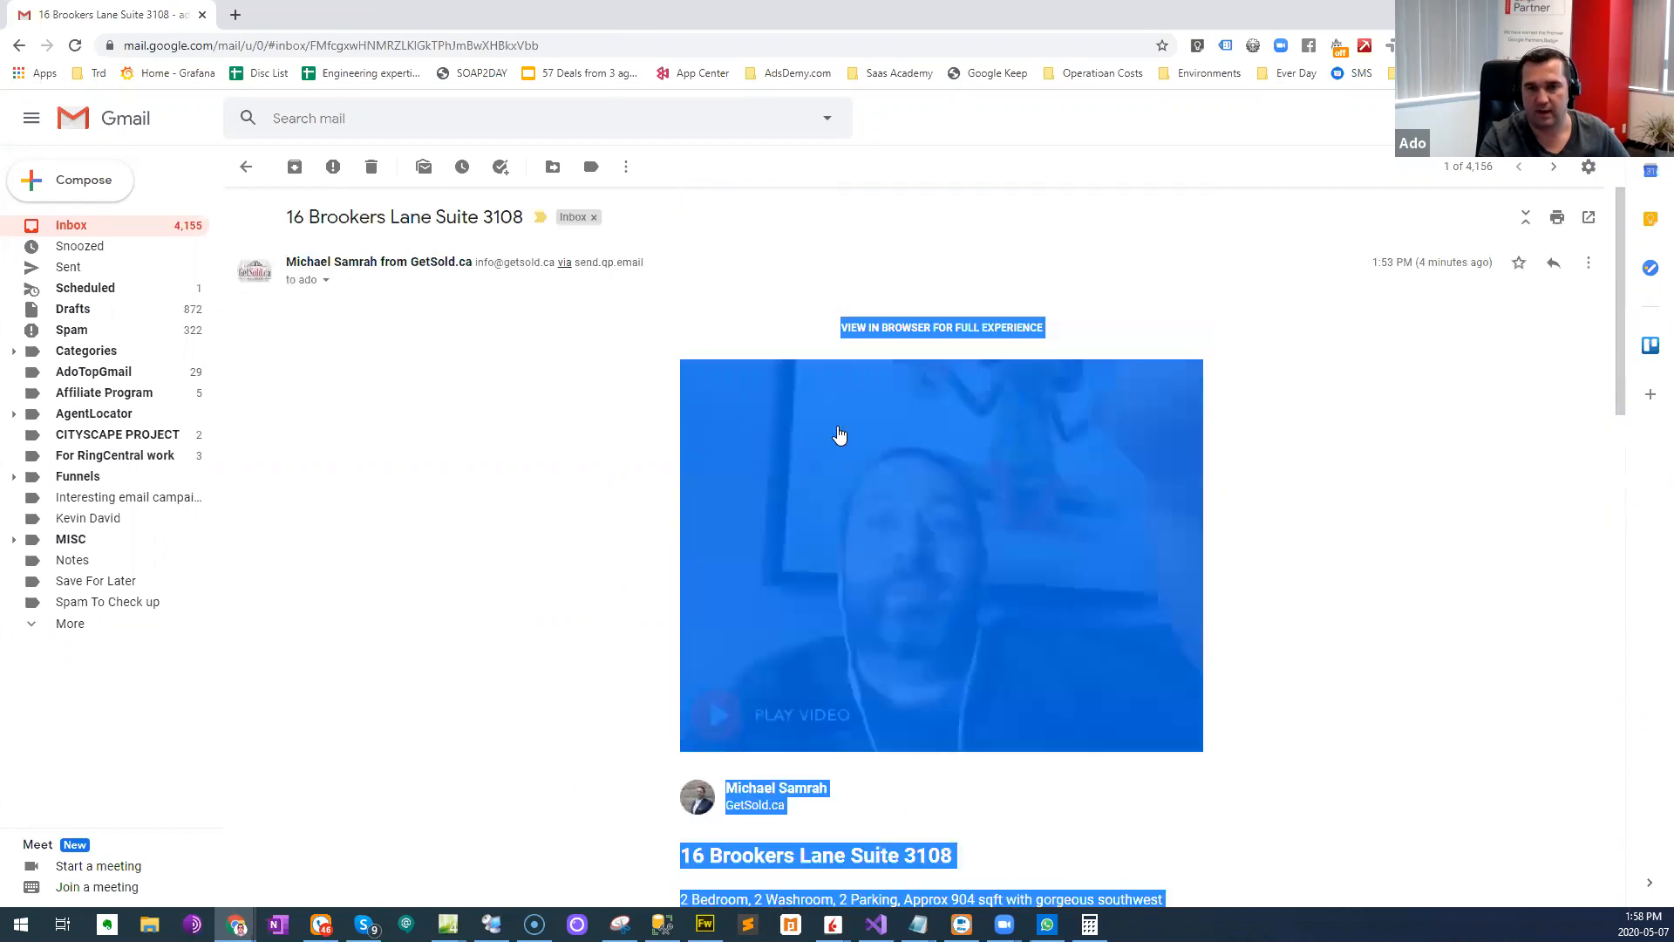
- Copy the e-mail body from the "VIEW IN BROWSER FOR FULL EXPERIENCE" line through the signature logo
{"action": "left_click_drag", "start_coordinate": [803, 332], "coordinate": [923, 627]}
{"action": "scroll", "coordinate": [890, 697], "scroll_direction": "down", "scroll_amount": 3}
{"action": "scroll", "coordinate": [948, 703], "scroll_direction": "down", "scroll_amount": 2}
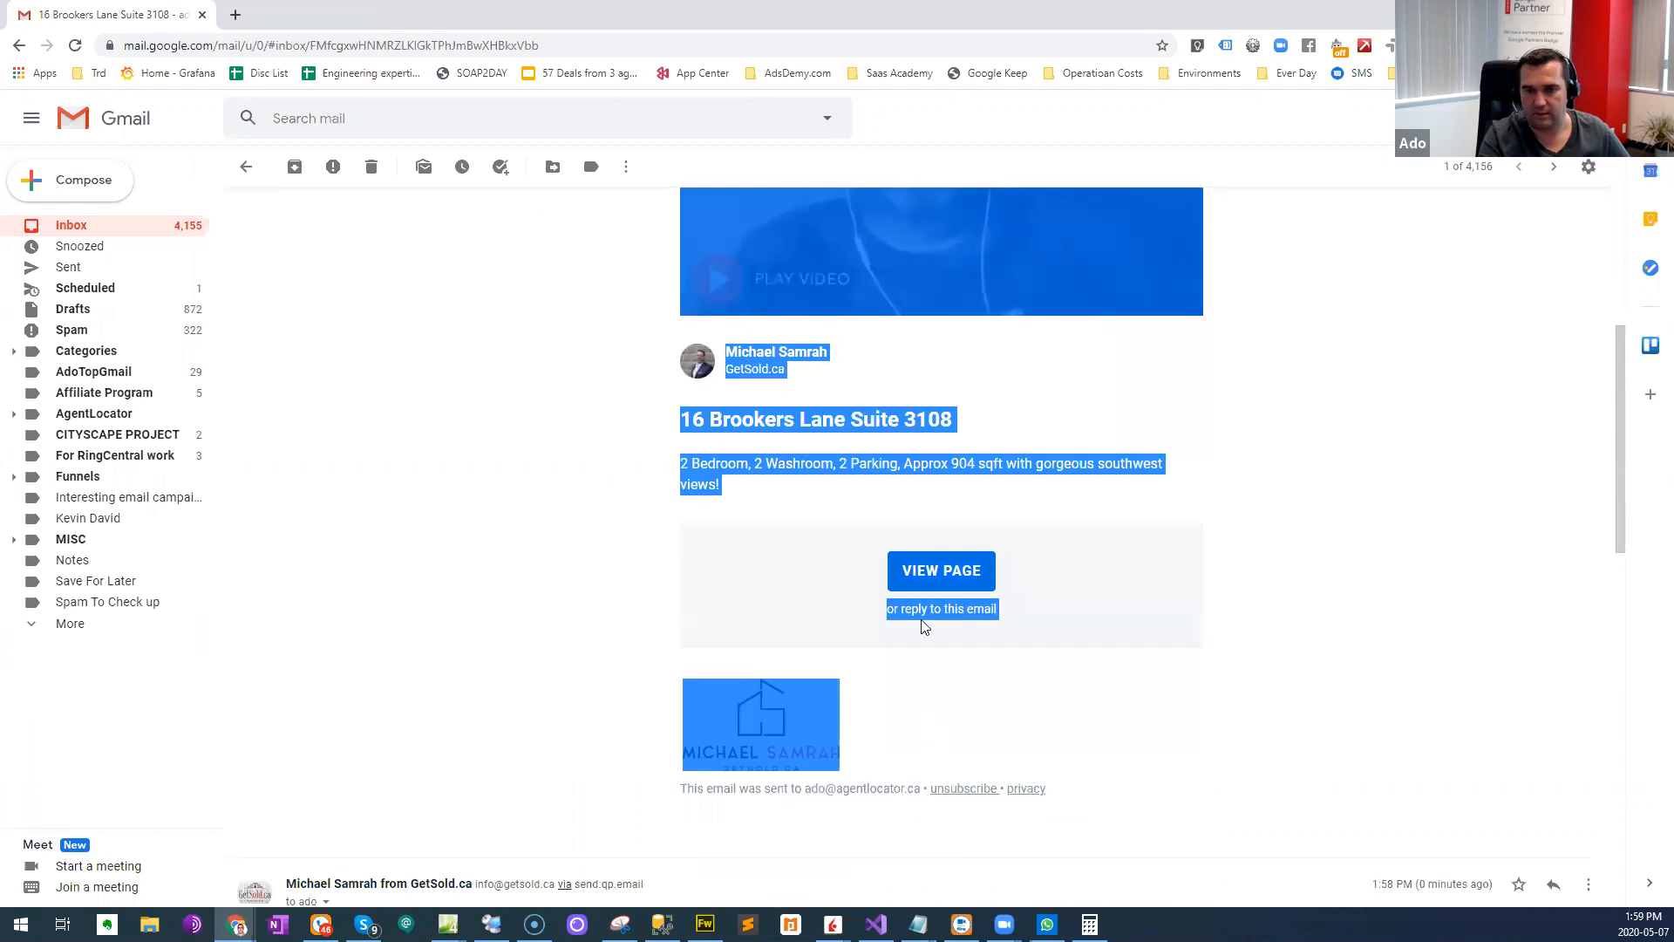
{"action": "right_click", "coordinate": [769, 465]}
{"action": "left_click", "coordinate": [807, 472]}
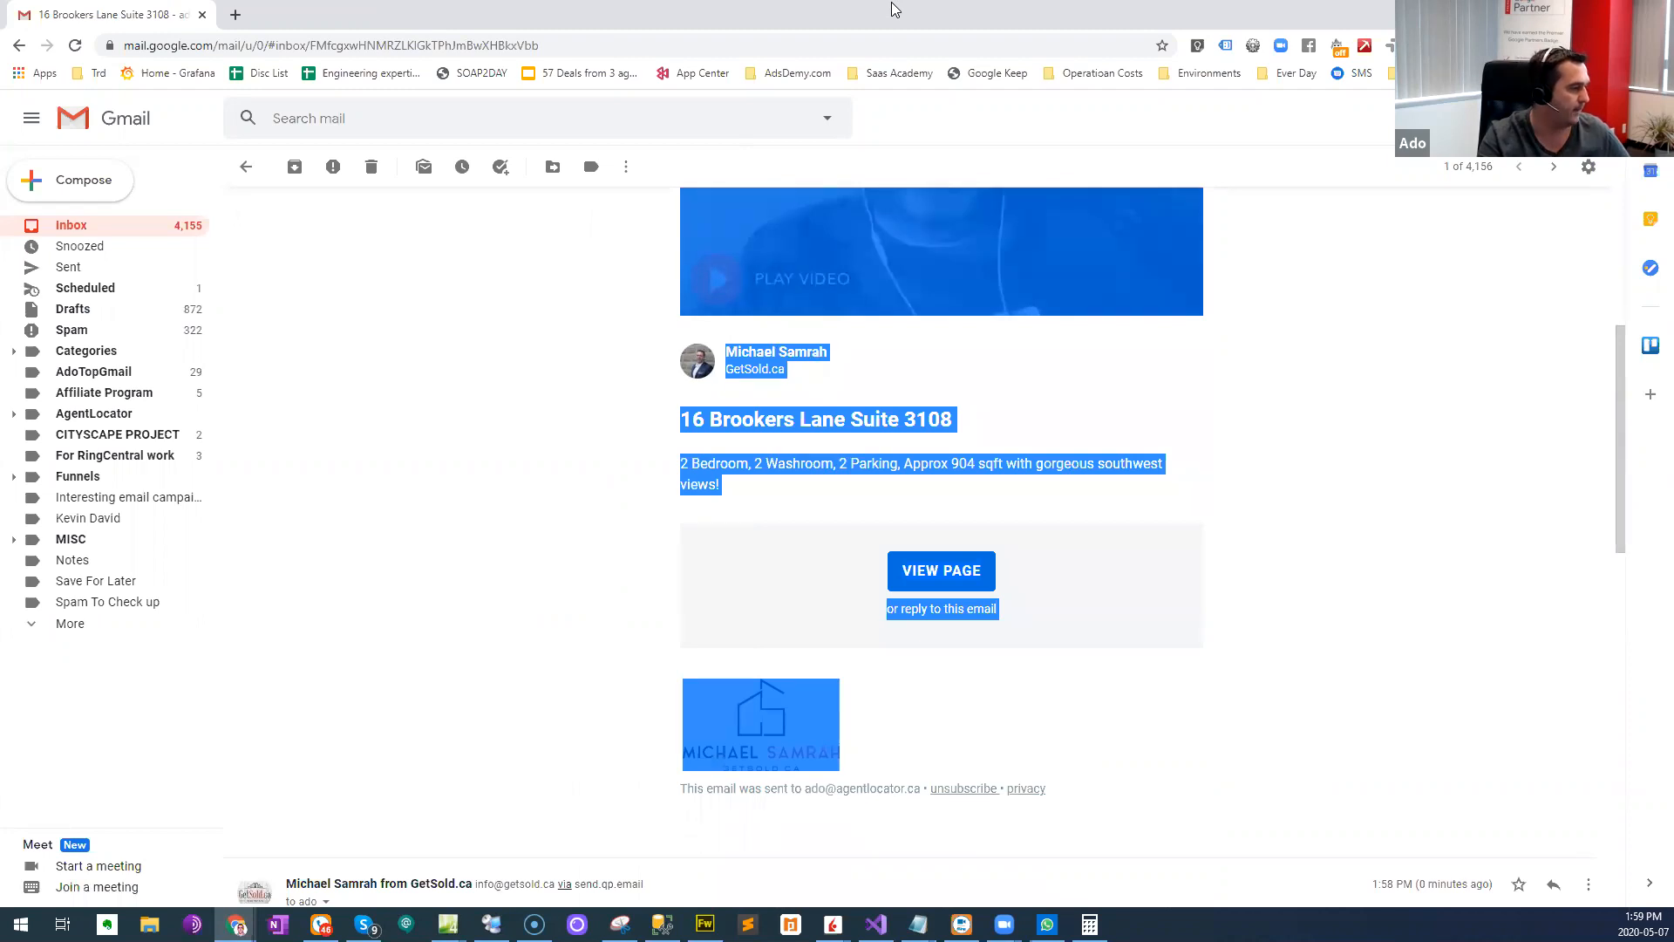
- Switch to AgentLocator CRM and paste the copied e-mail body into the 13 Brookers Response campaign's new e-mail content
{"action": "key", "text": "alt+Tab"}
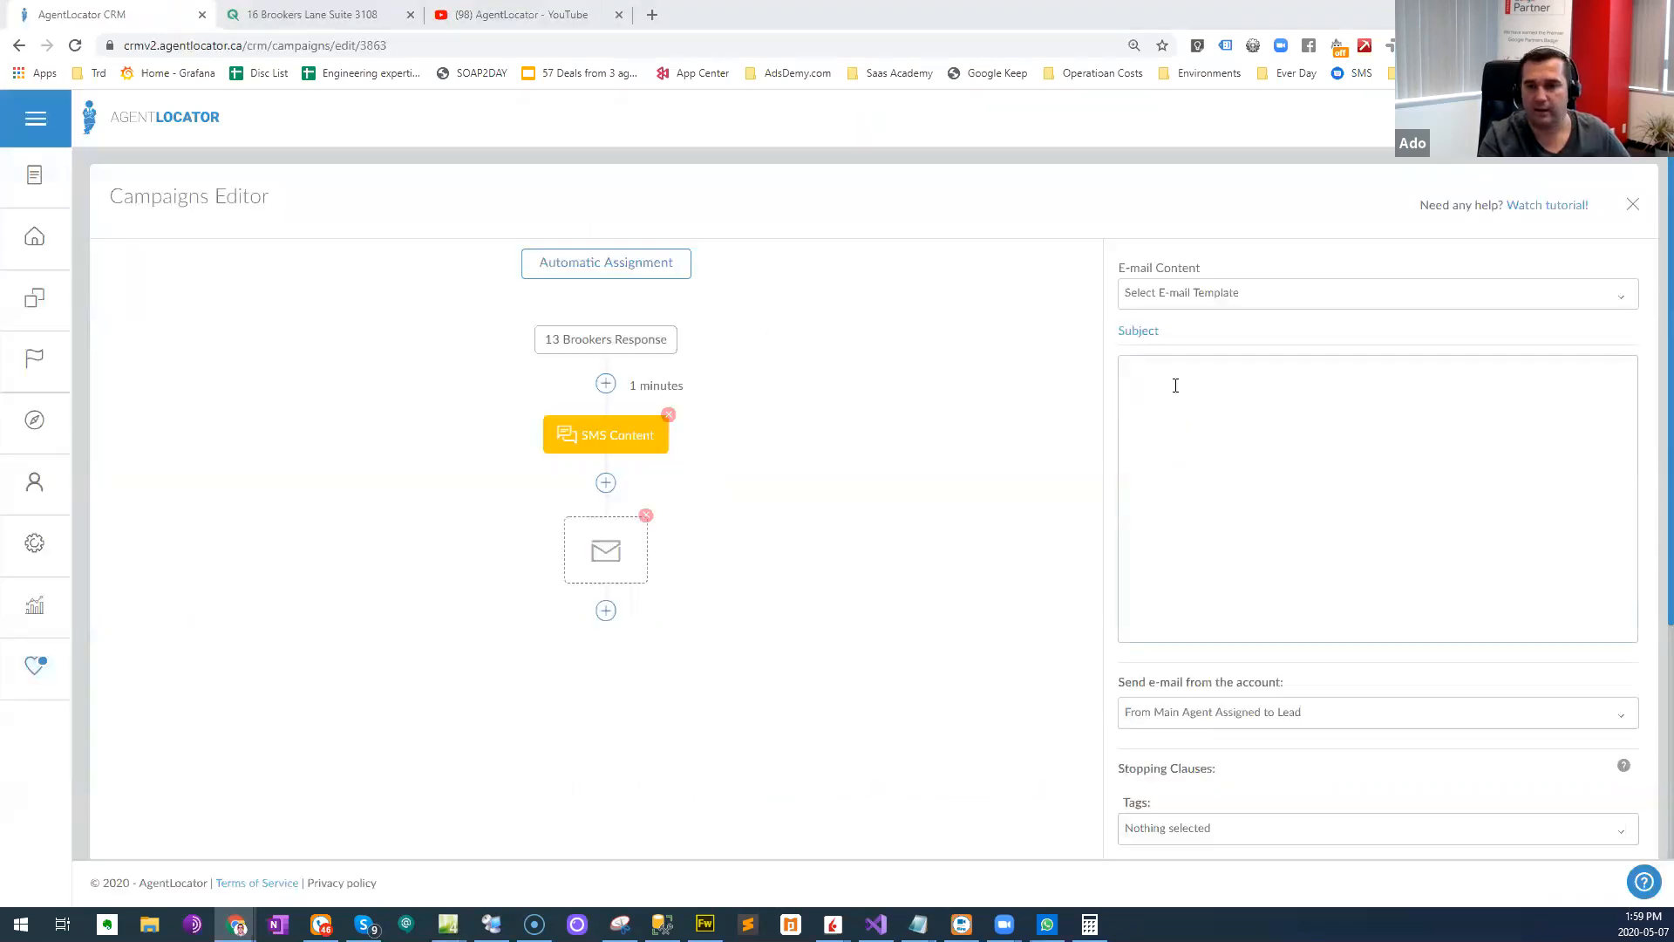
{"action": "left_click", "coordinate": [1175, 385]}
{"action": "key", "text": "ctrl+v"}
{"action": "scroll", "coordinate": [1254, 532], "scroll_direction": "up", "scroll_amount": 5}
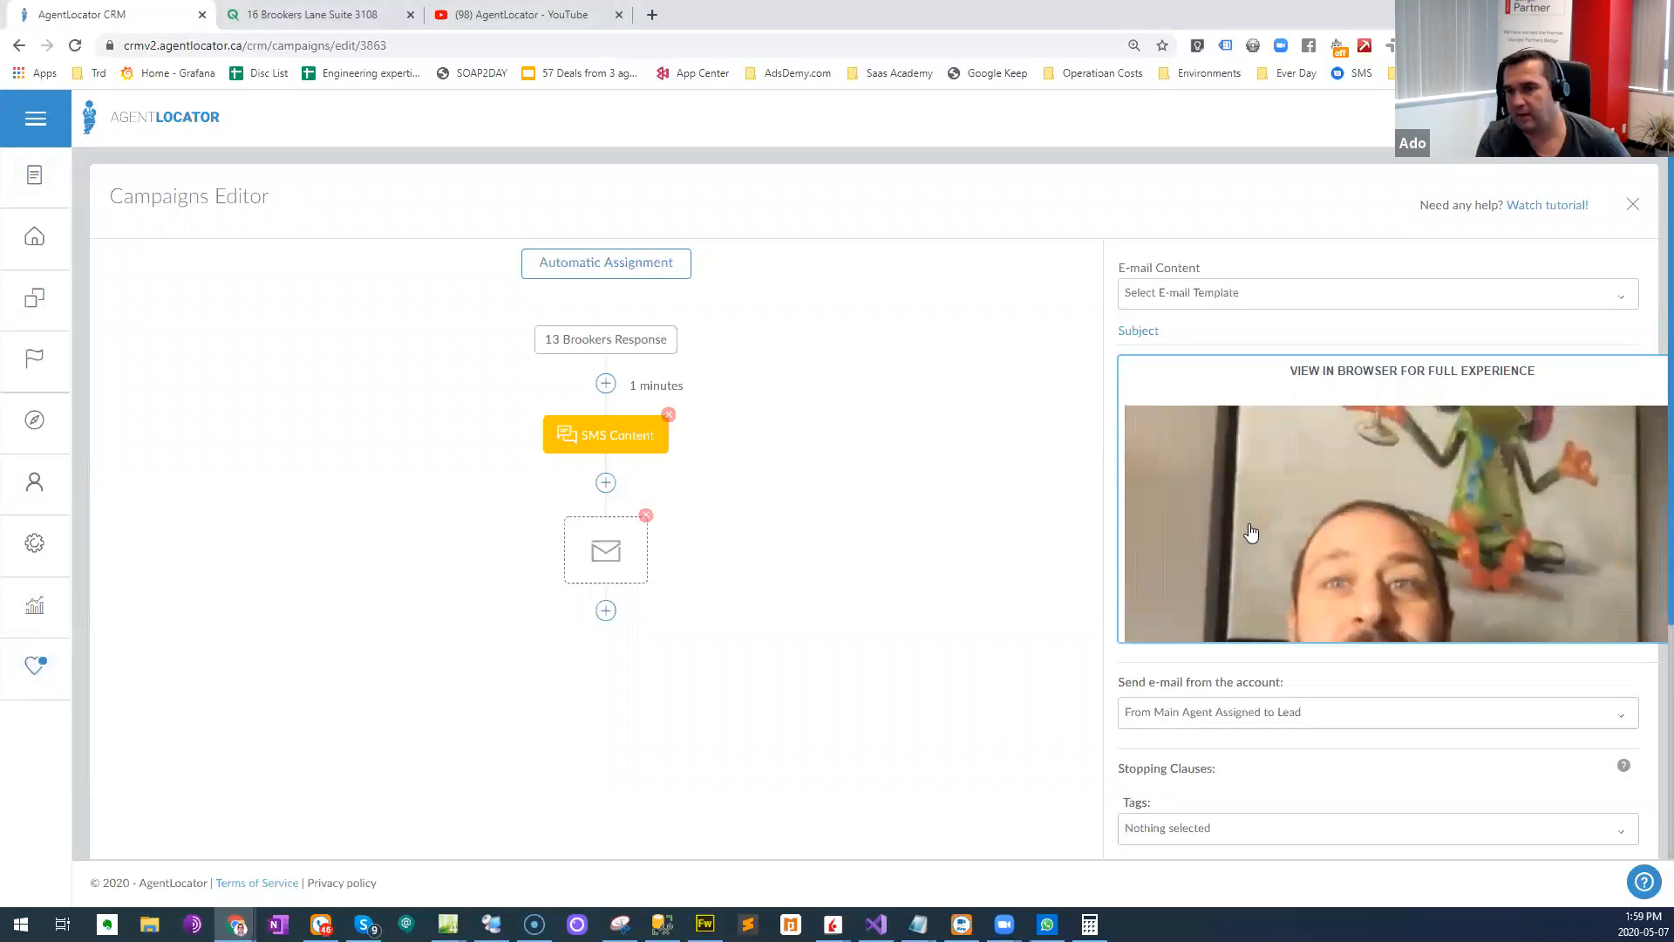
{"action": "scroll", "coordinate": [1265, 485], "scroll_direction": "down", "scroll_amount": 5}
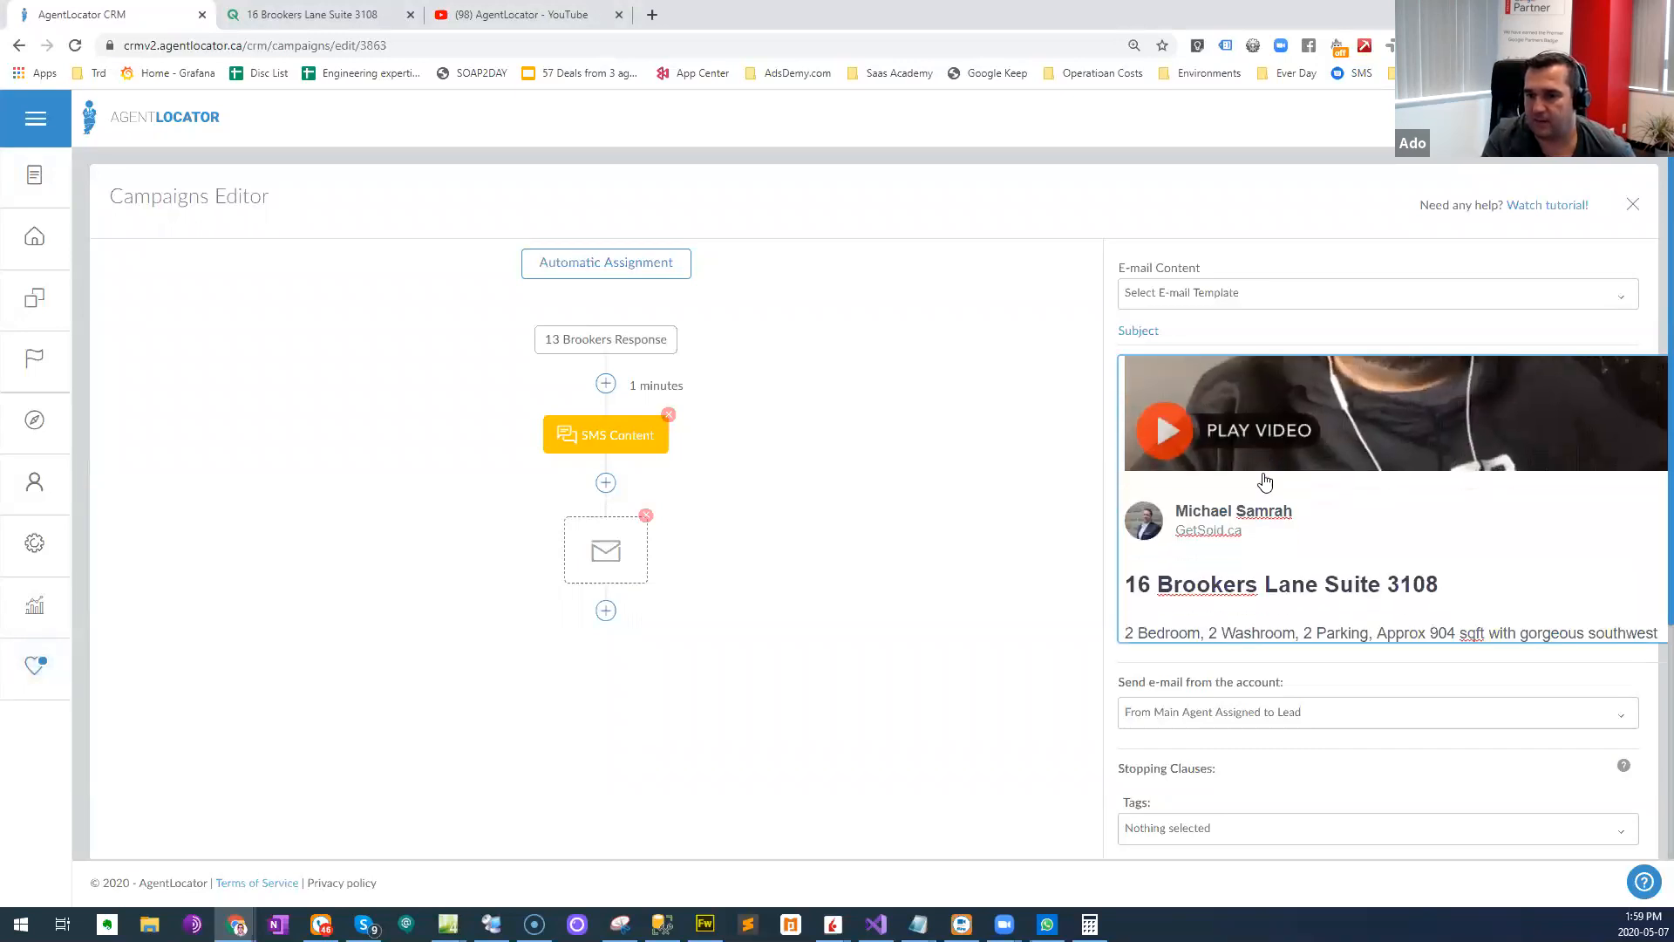
{"action": "scroll", "coordinate": [998, 677], "scroll_direction": "down", "scroll_amount": 4}
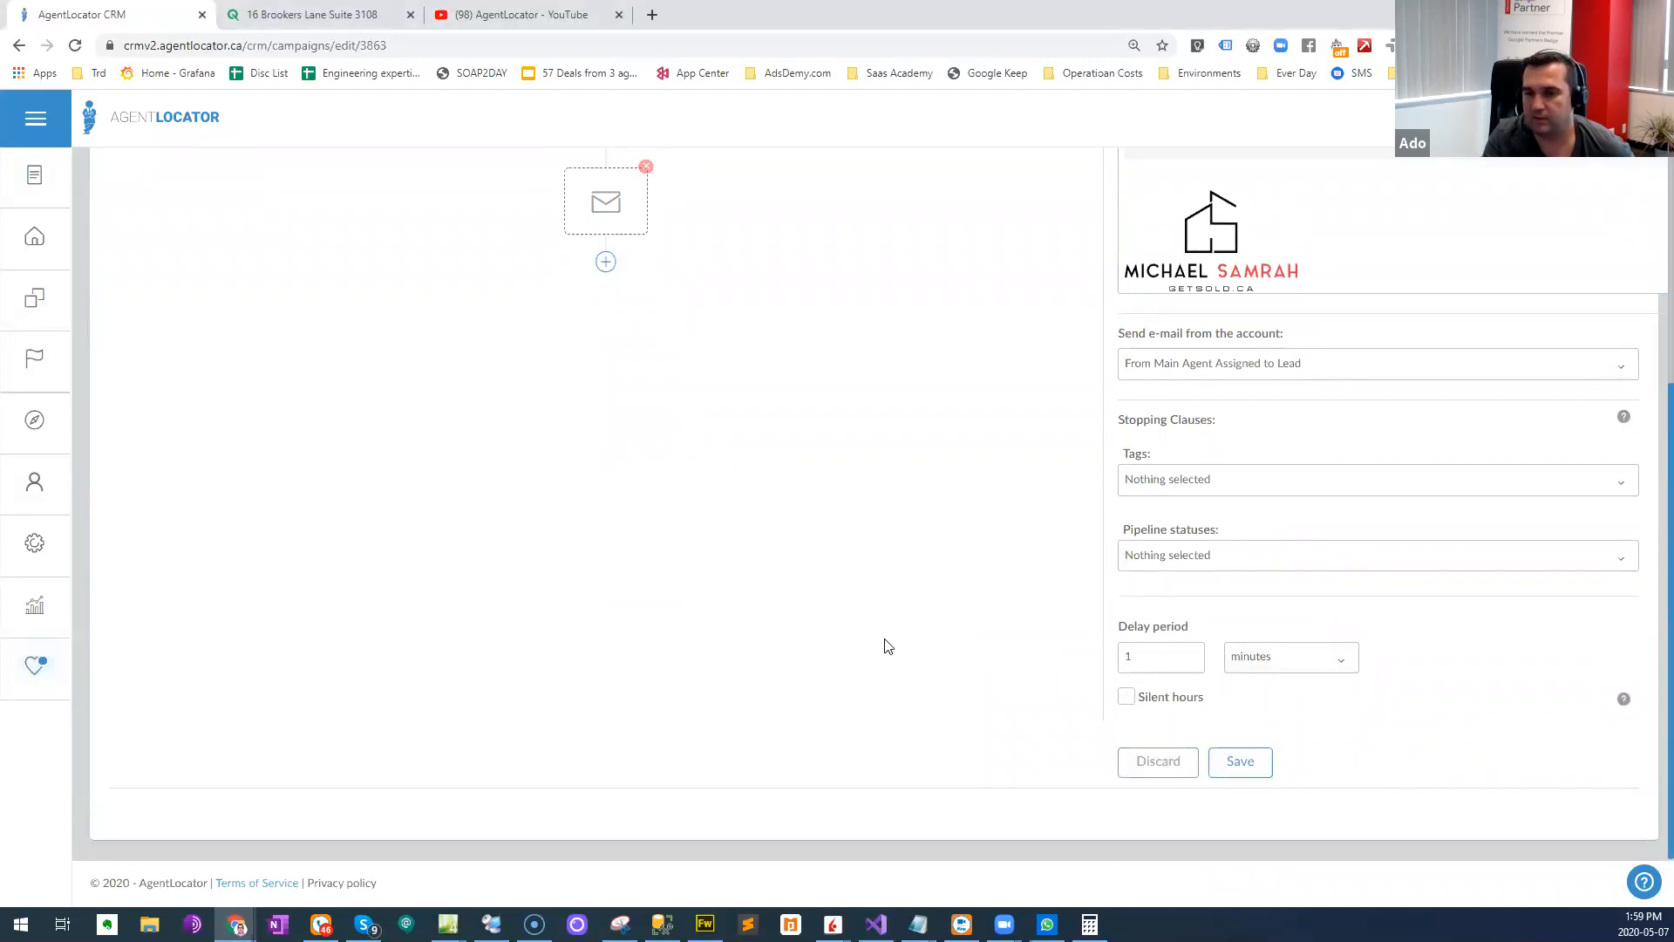
{"action": "scroll", "coordinate": [915, 685], "scroll_direction": "up", "scroll_amount": 4}
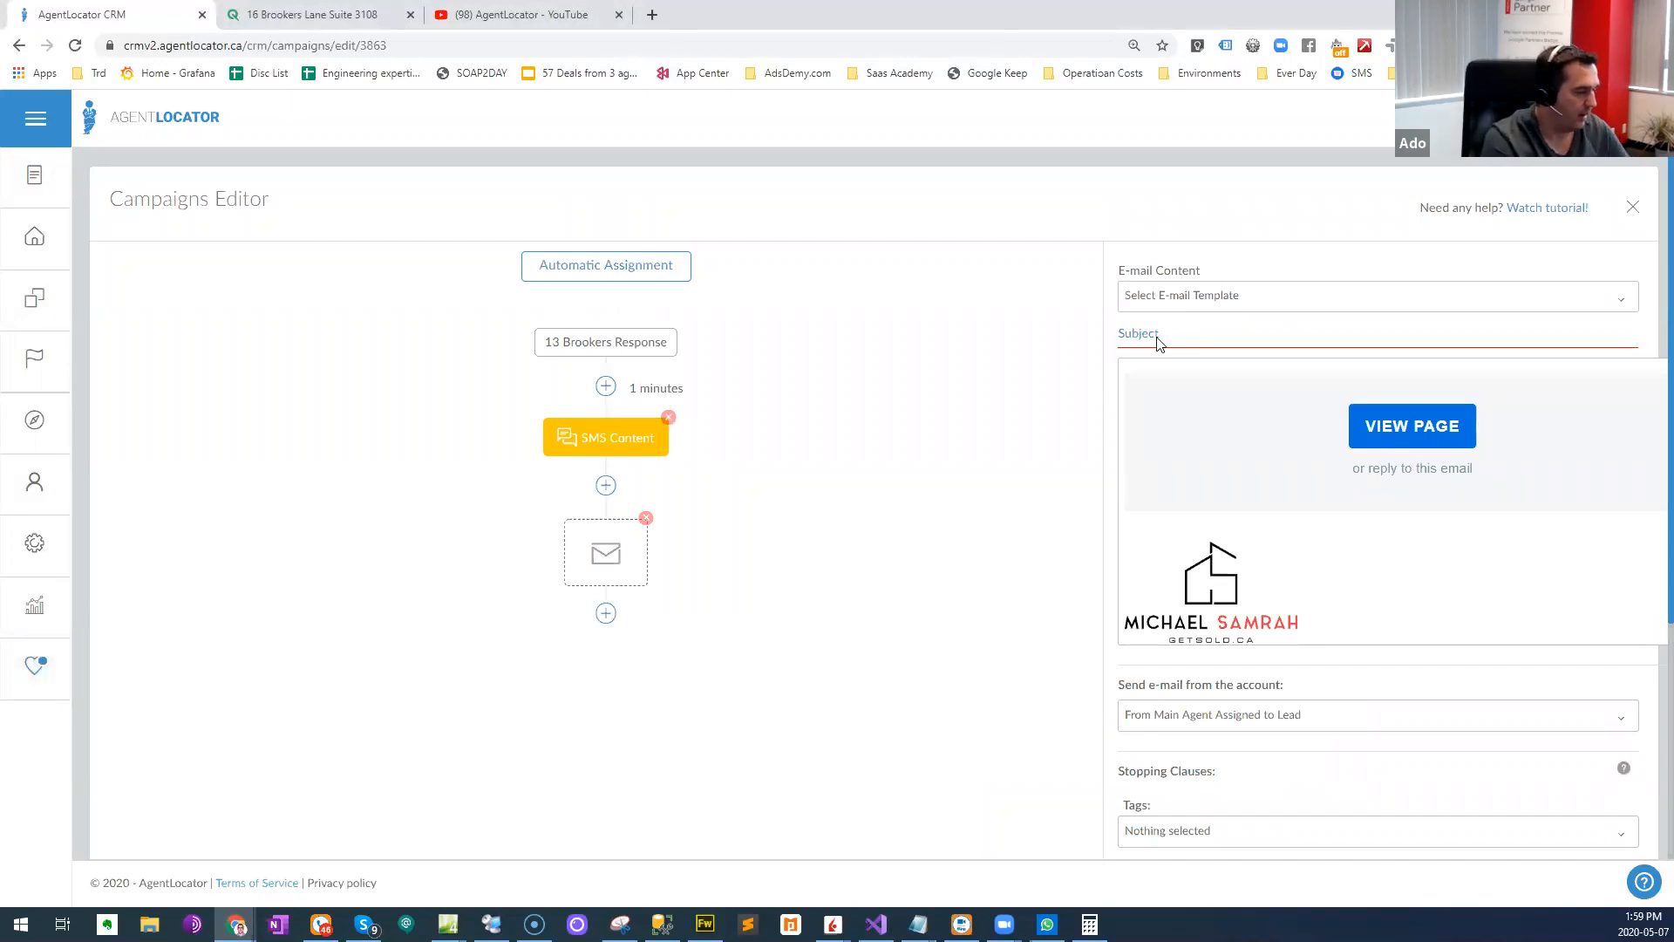
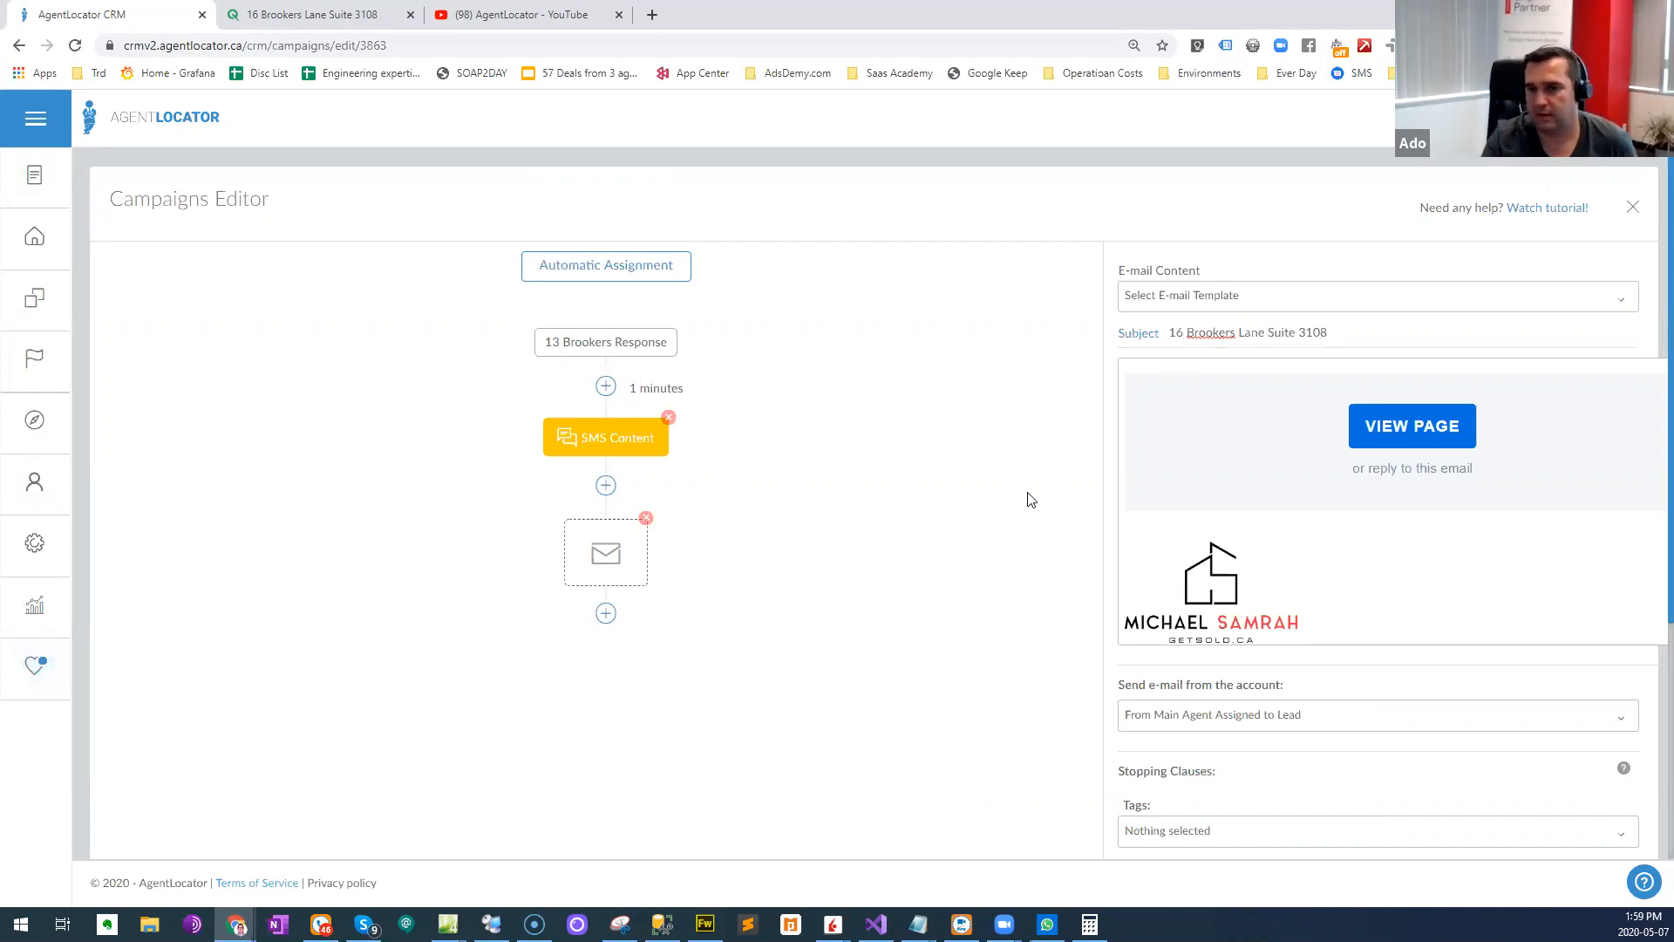
{"action": "scroll", "coordinate": [1025, 492], "scroll_direction": "down", "scroll_amount": 4}
{"action": "left_click", "coordinate": [1248, 761]}
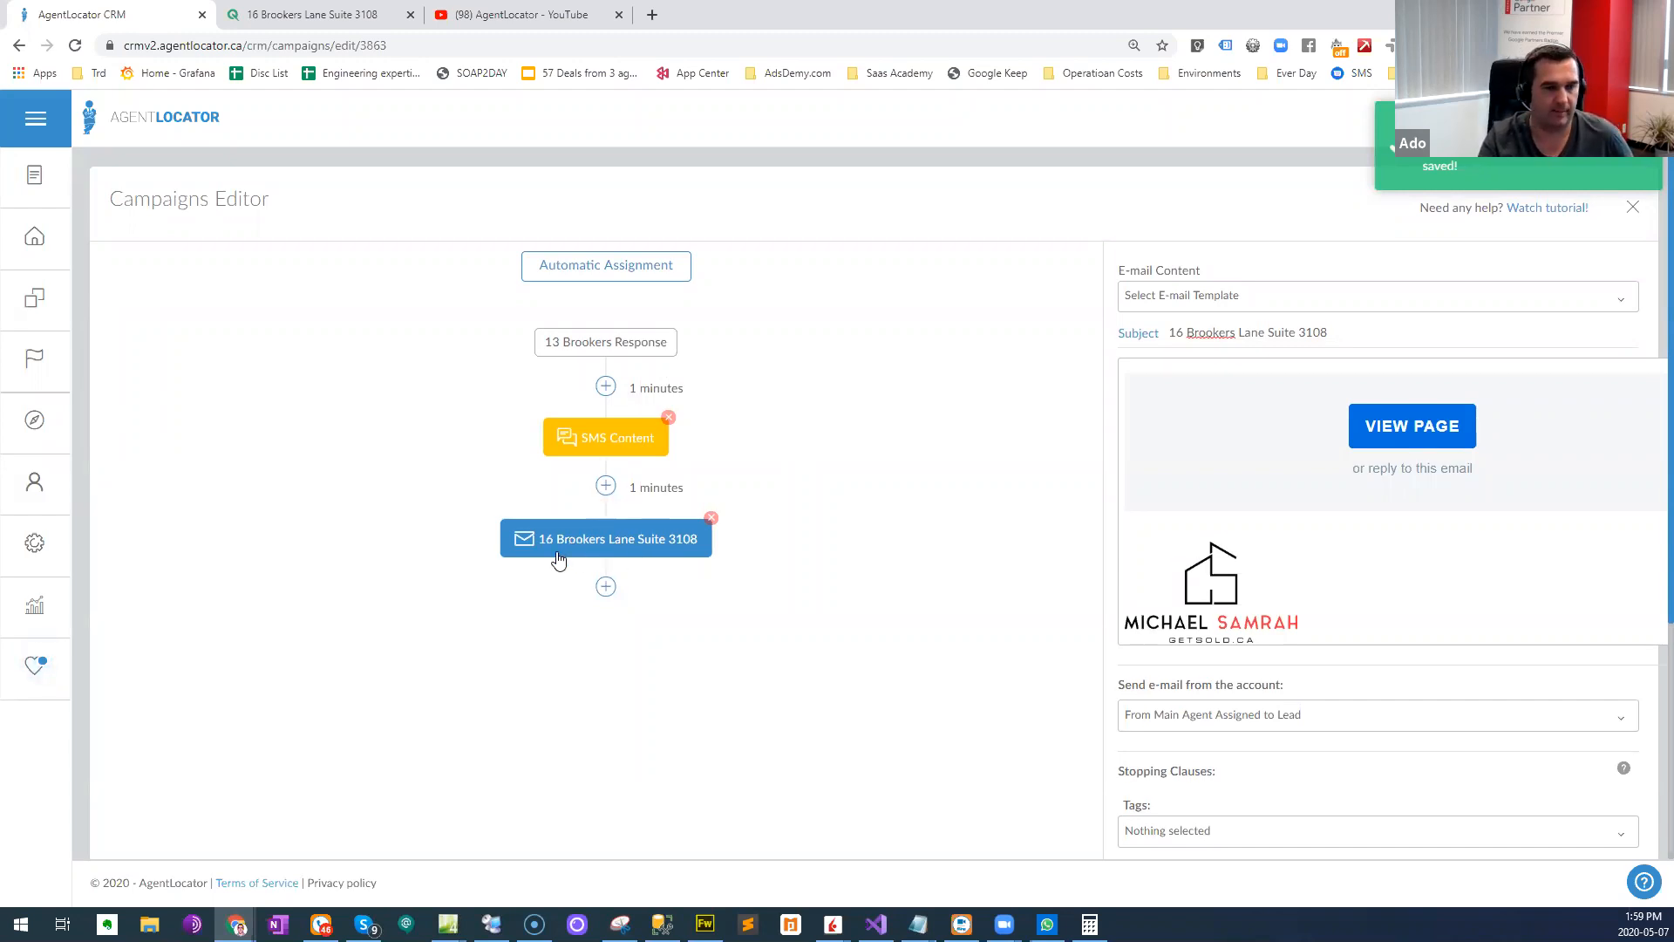
{"action": "scroll", "coordinate": [1386, 483], "scroll_direction": "up", "scroll_amount": 5}
{"action": "scroll", "coordinate": [1387, 483], "scroll_direction": "up", "scroll_amount": 4}
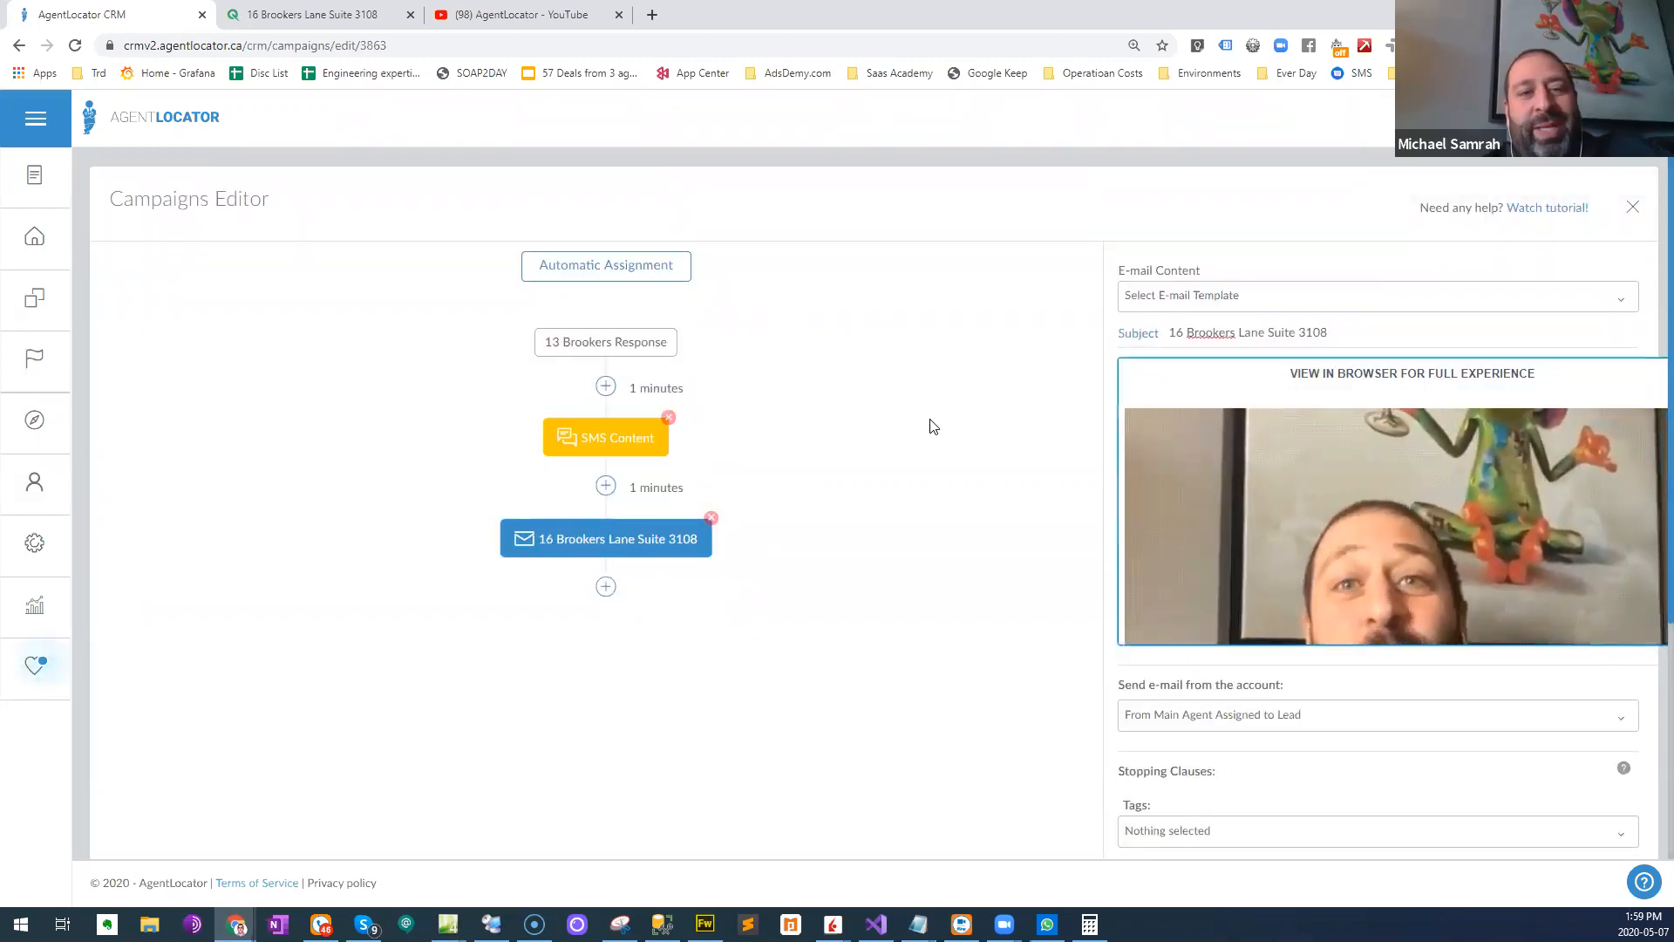
{"action": "left_click", "coordinate": [817, 349]}
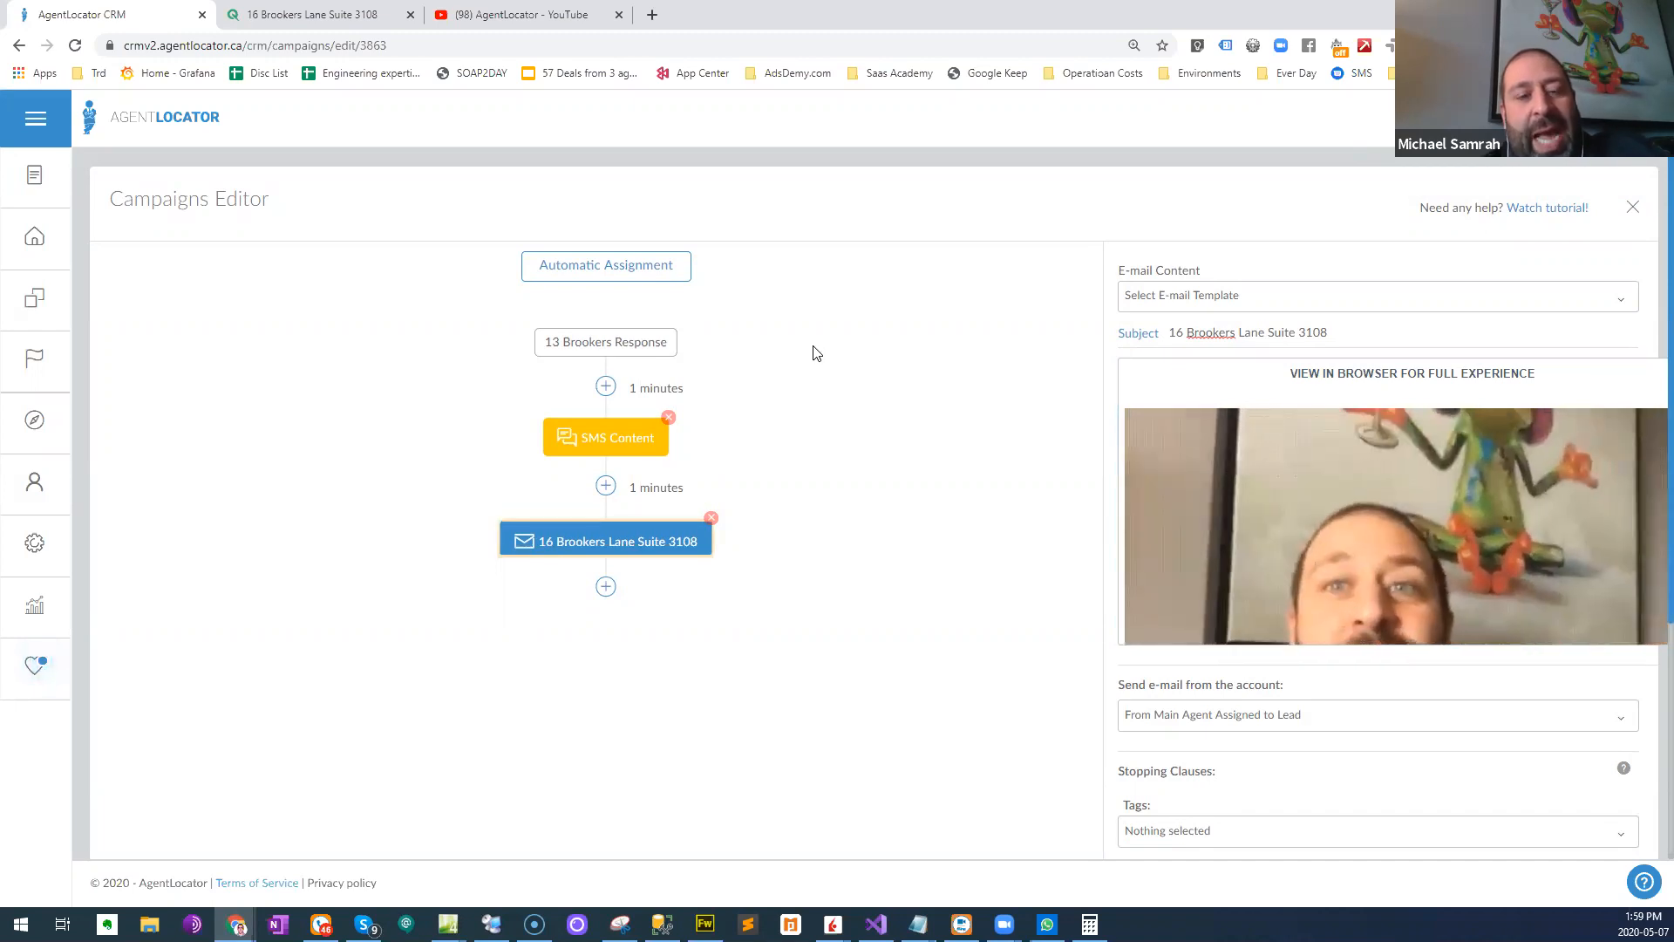
{"action": "scroll", "coordinate": [832, 359], "scroll_direction": "down", "scroll_amount": 1}
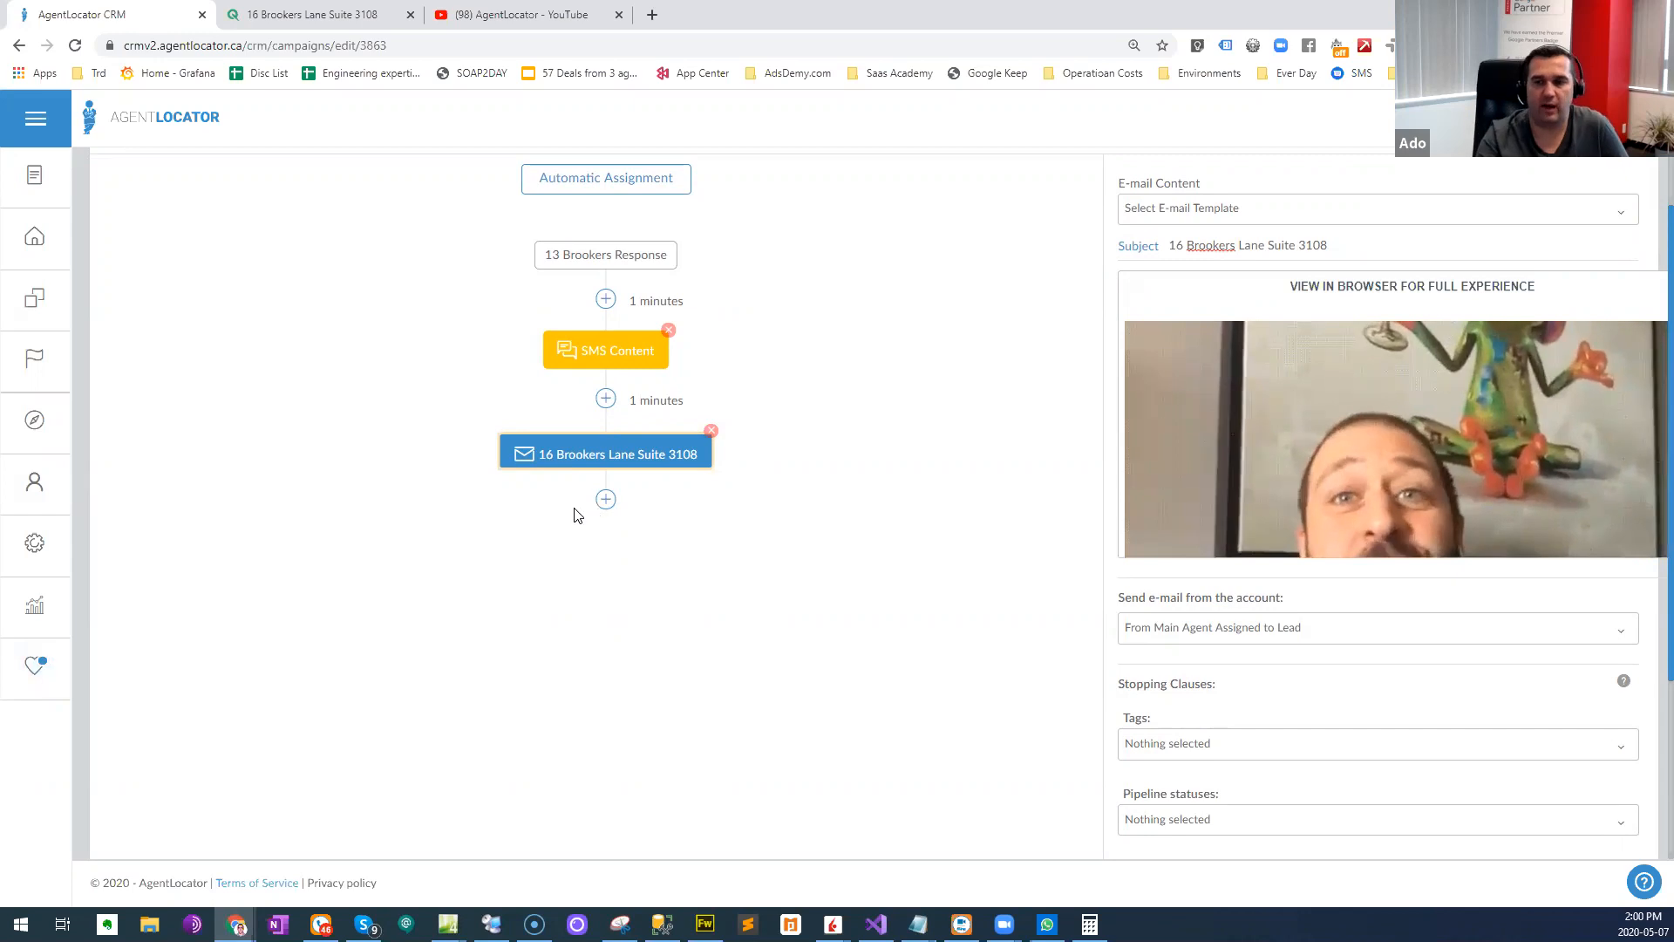
{"action": "left_click", "coordinate": [606, 502]}
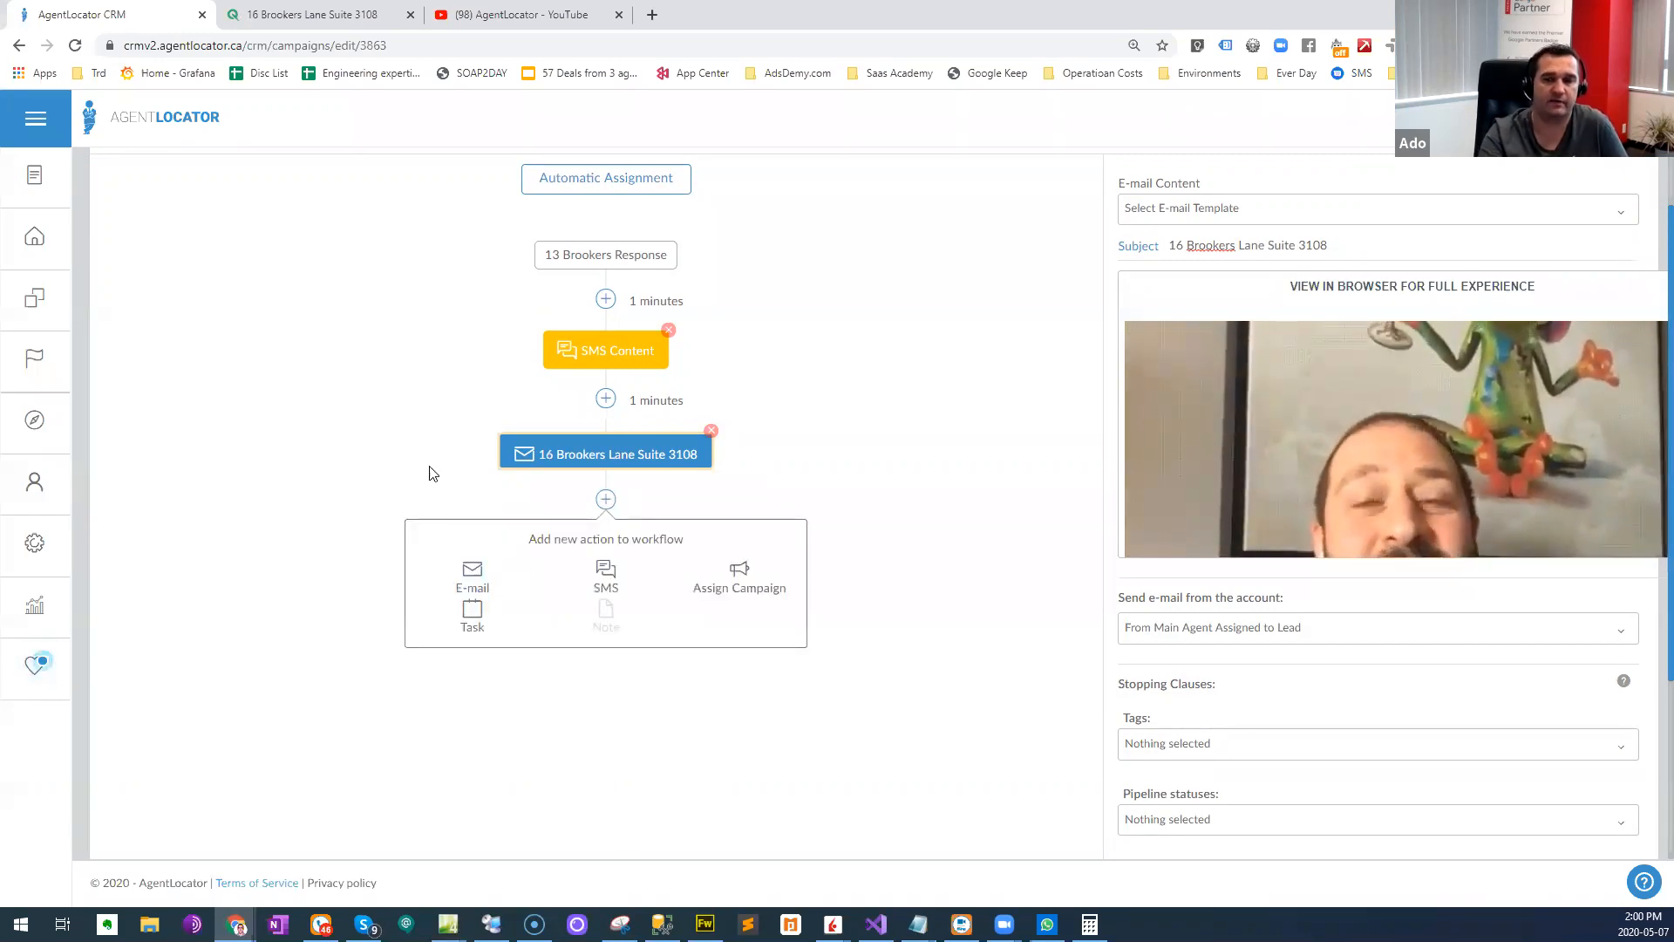
{"action": "left_click", "coordinate": [407, 433]}
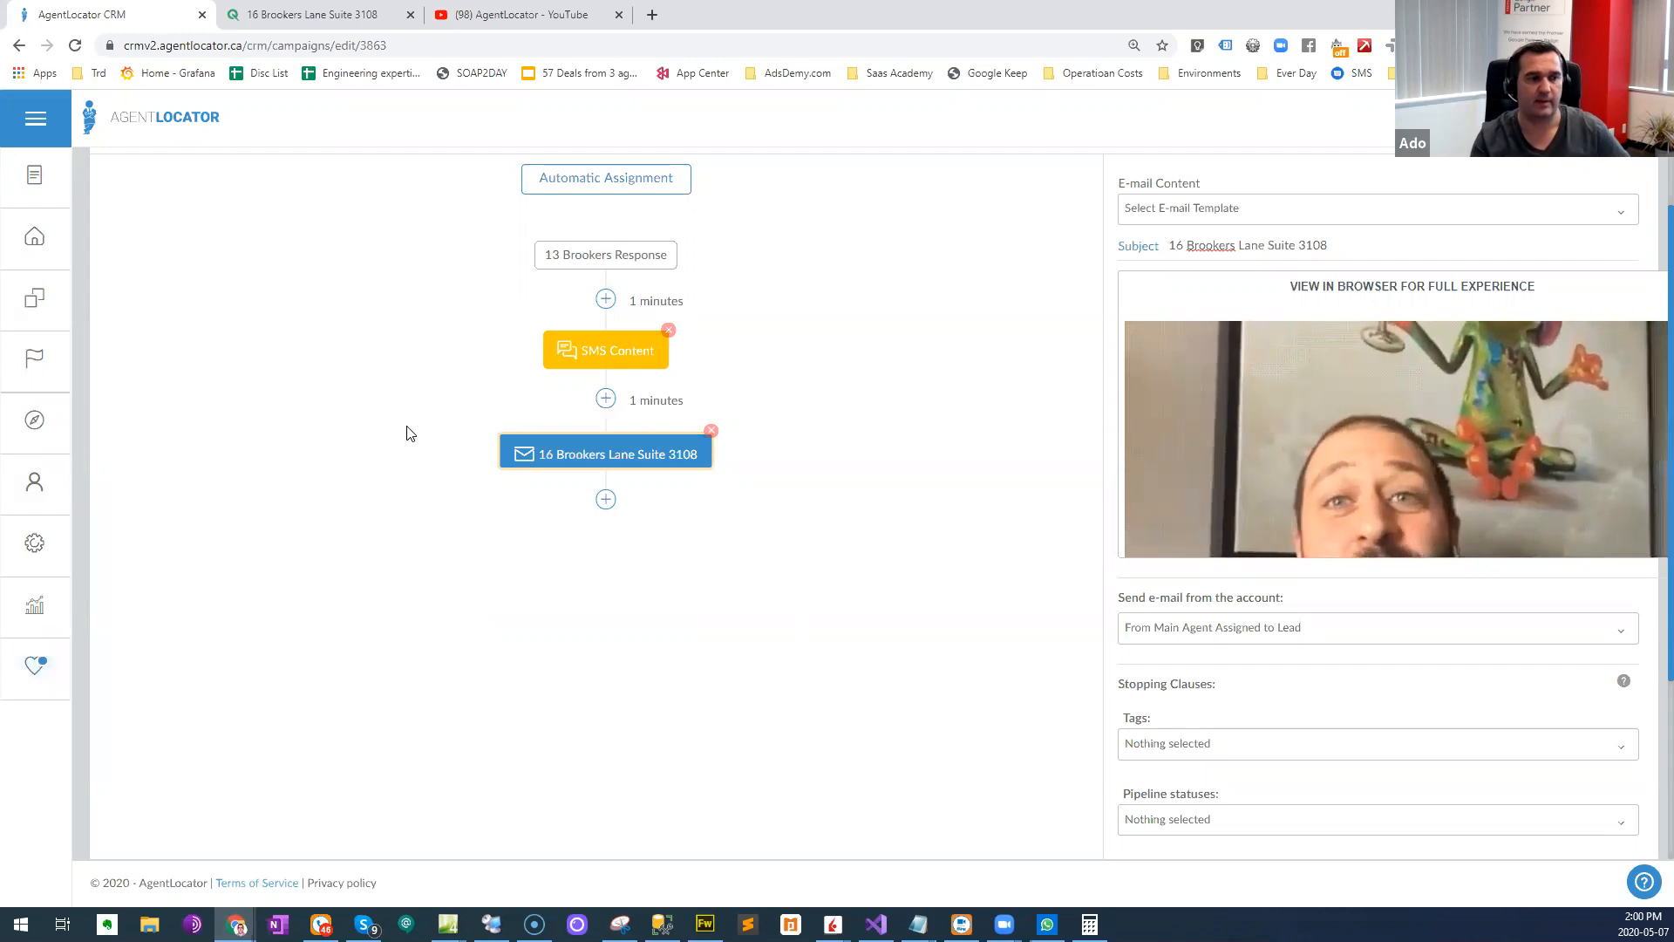
{"action": "scroll", "coordinate": [444, 306], "scroll_direction": "up", "scroll_amount": 1}
{"action": "scroll", "coordinate": [513, 565], "scroll_direction": "down", "scroll_amount": 1}
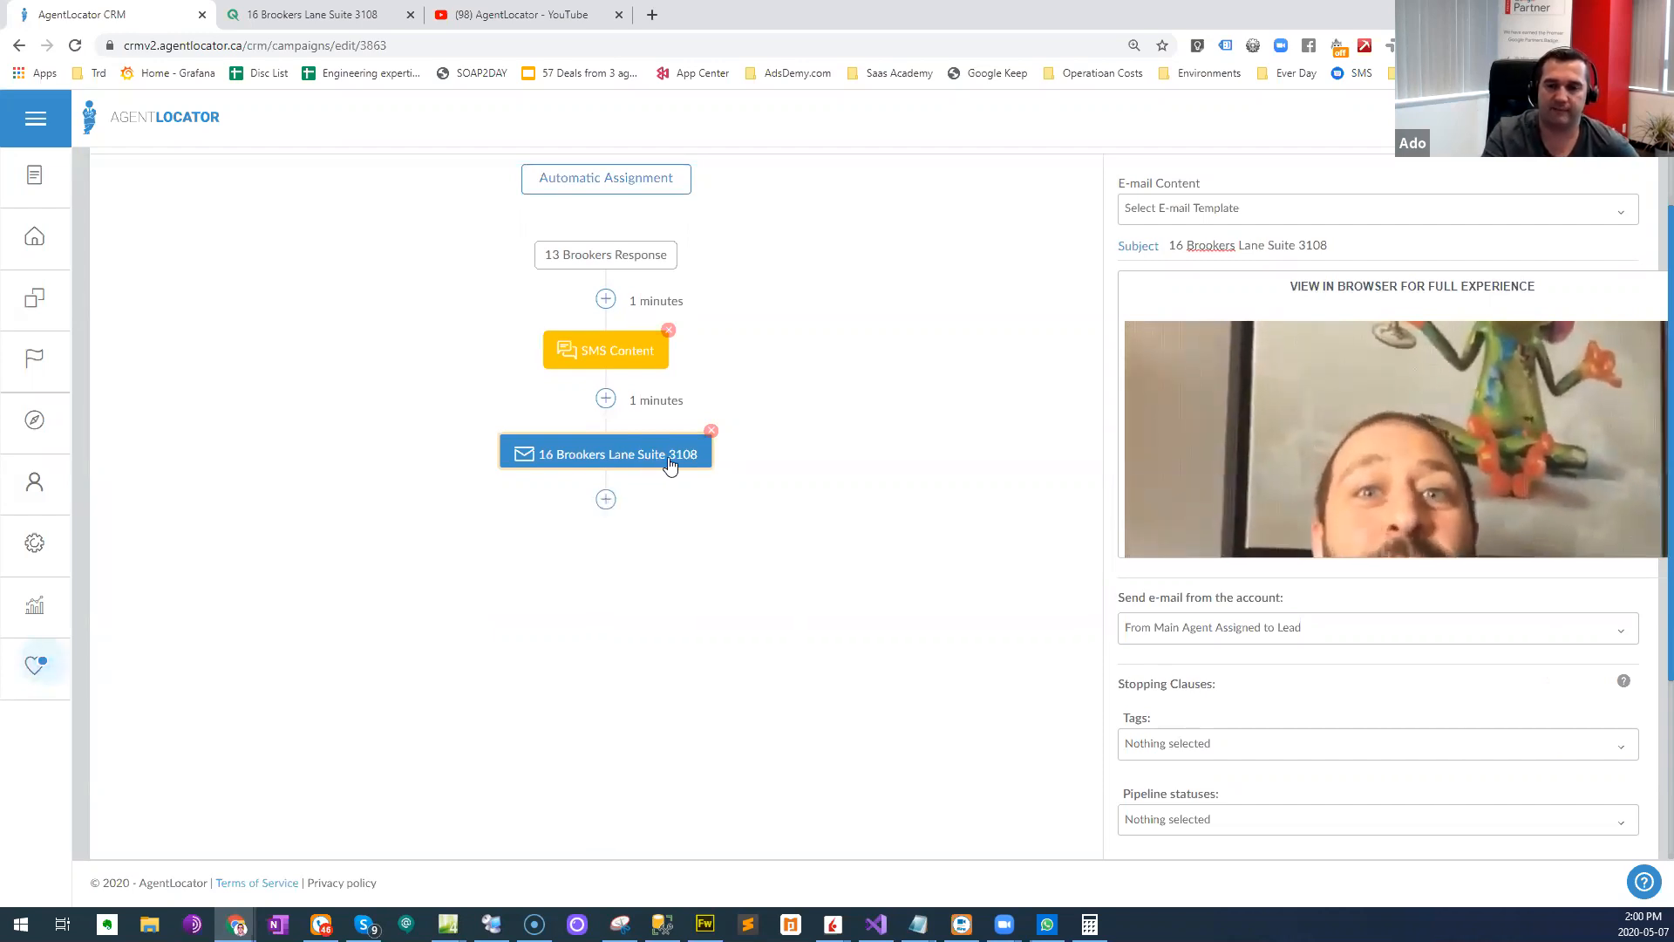
{"action": "left_click", "coordinate": [602, 504]}
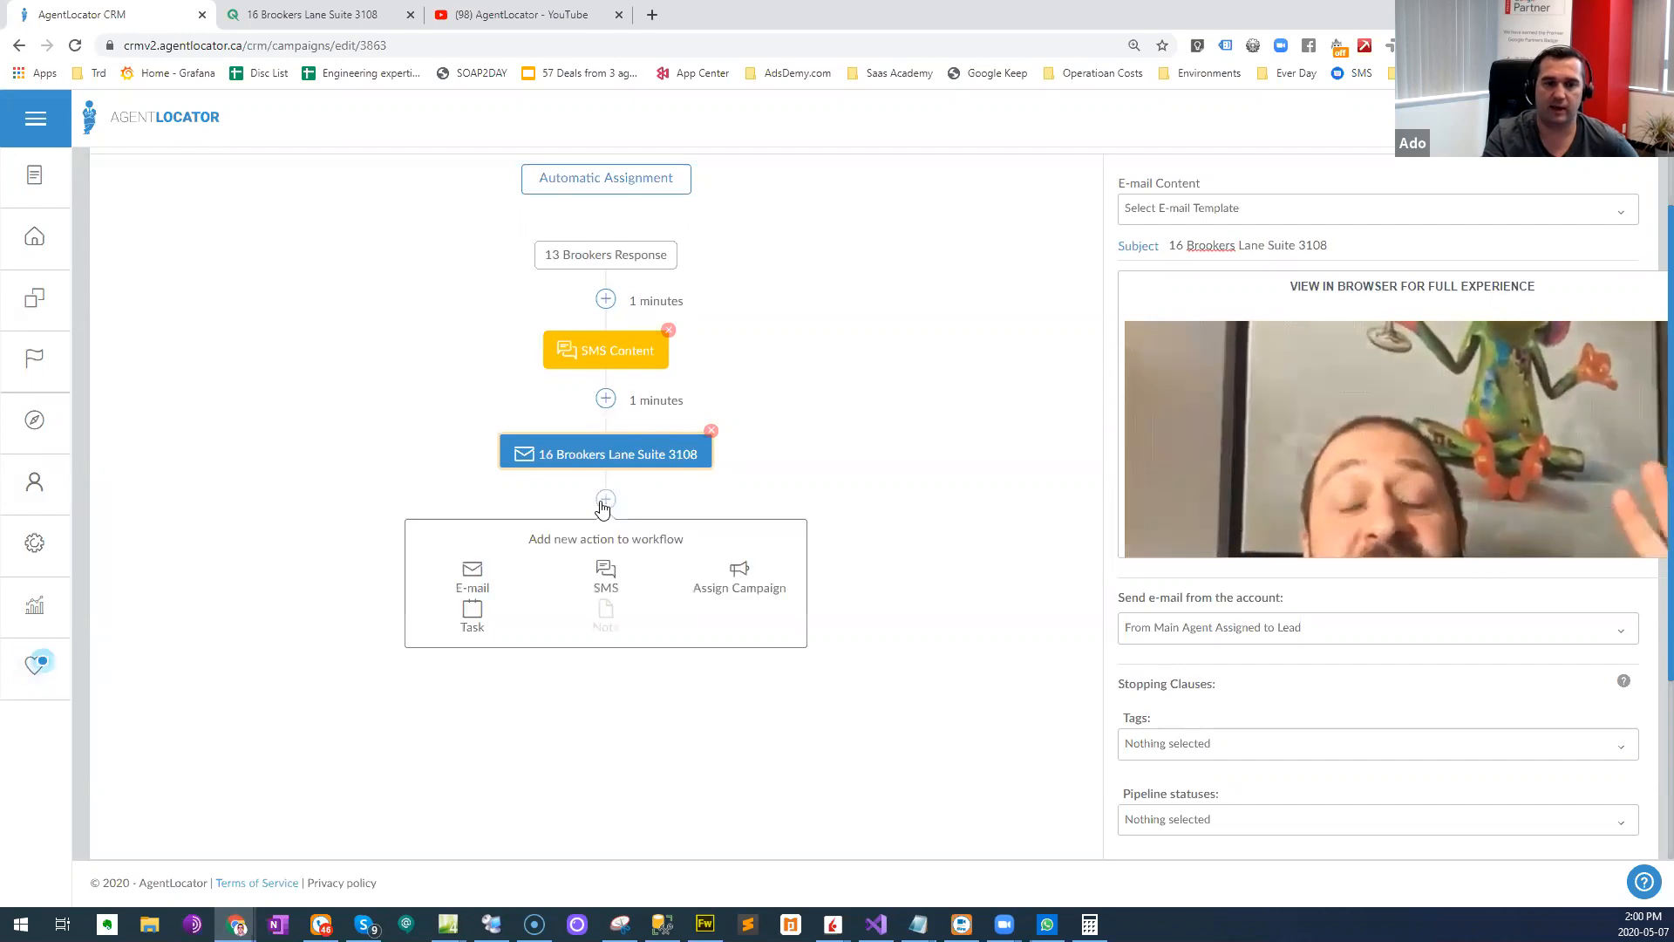
{"action": "left_click", "coordinate": [608, 576]}
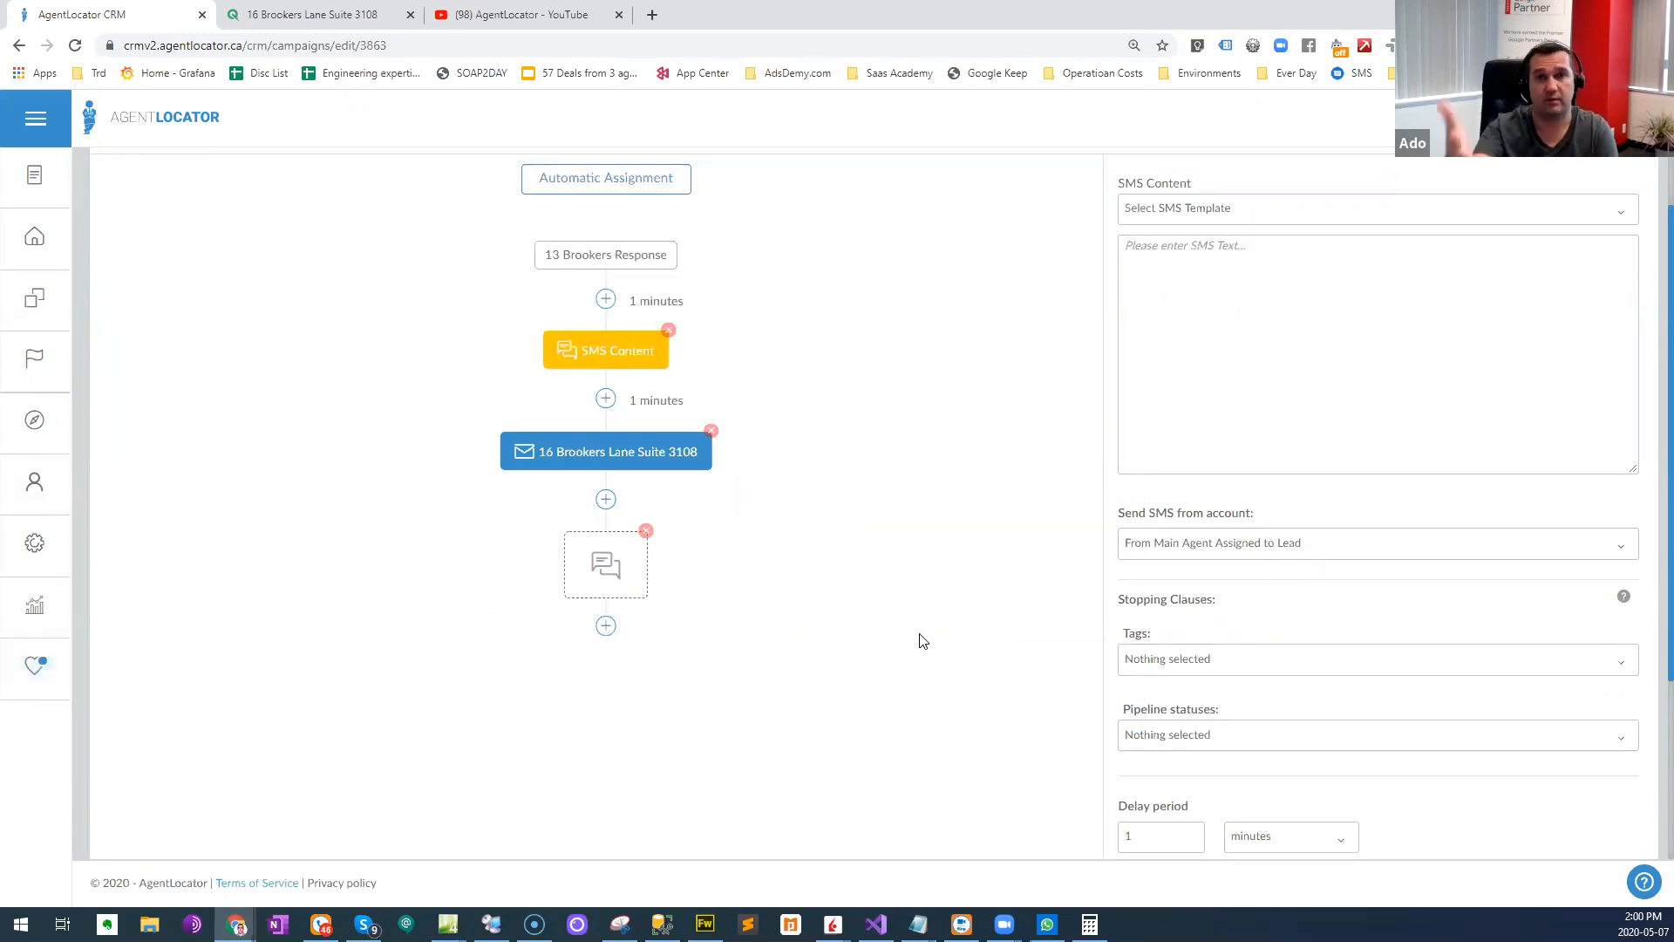
{"action": "left_click", "coordinate": [646, 531]}
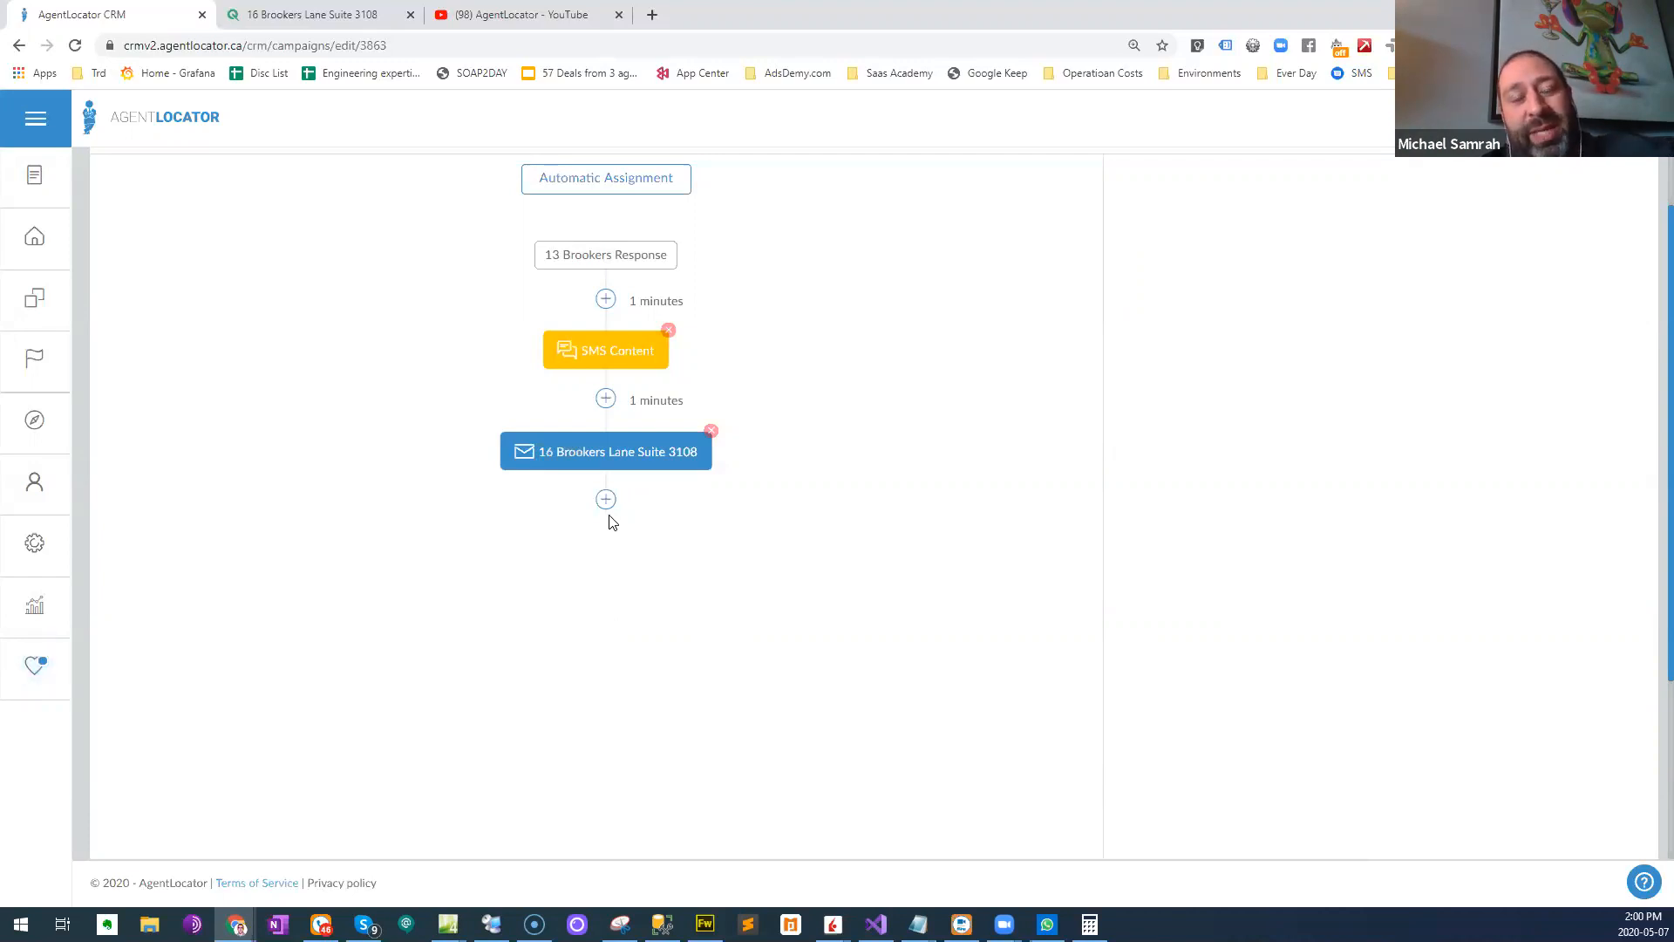
{"action": "left_click", "coordinate": [635, 462]}
{"action": "scroll", "coordinate": [1099, 610], "scroll_direction": "down", "scroll_amount": 3}
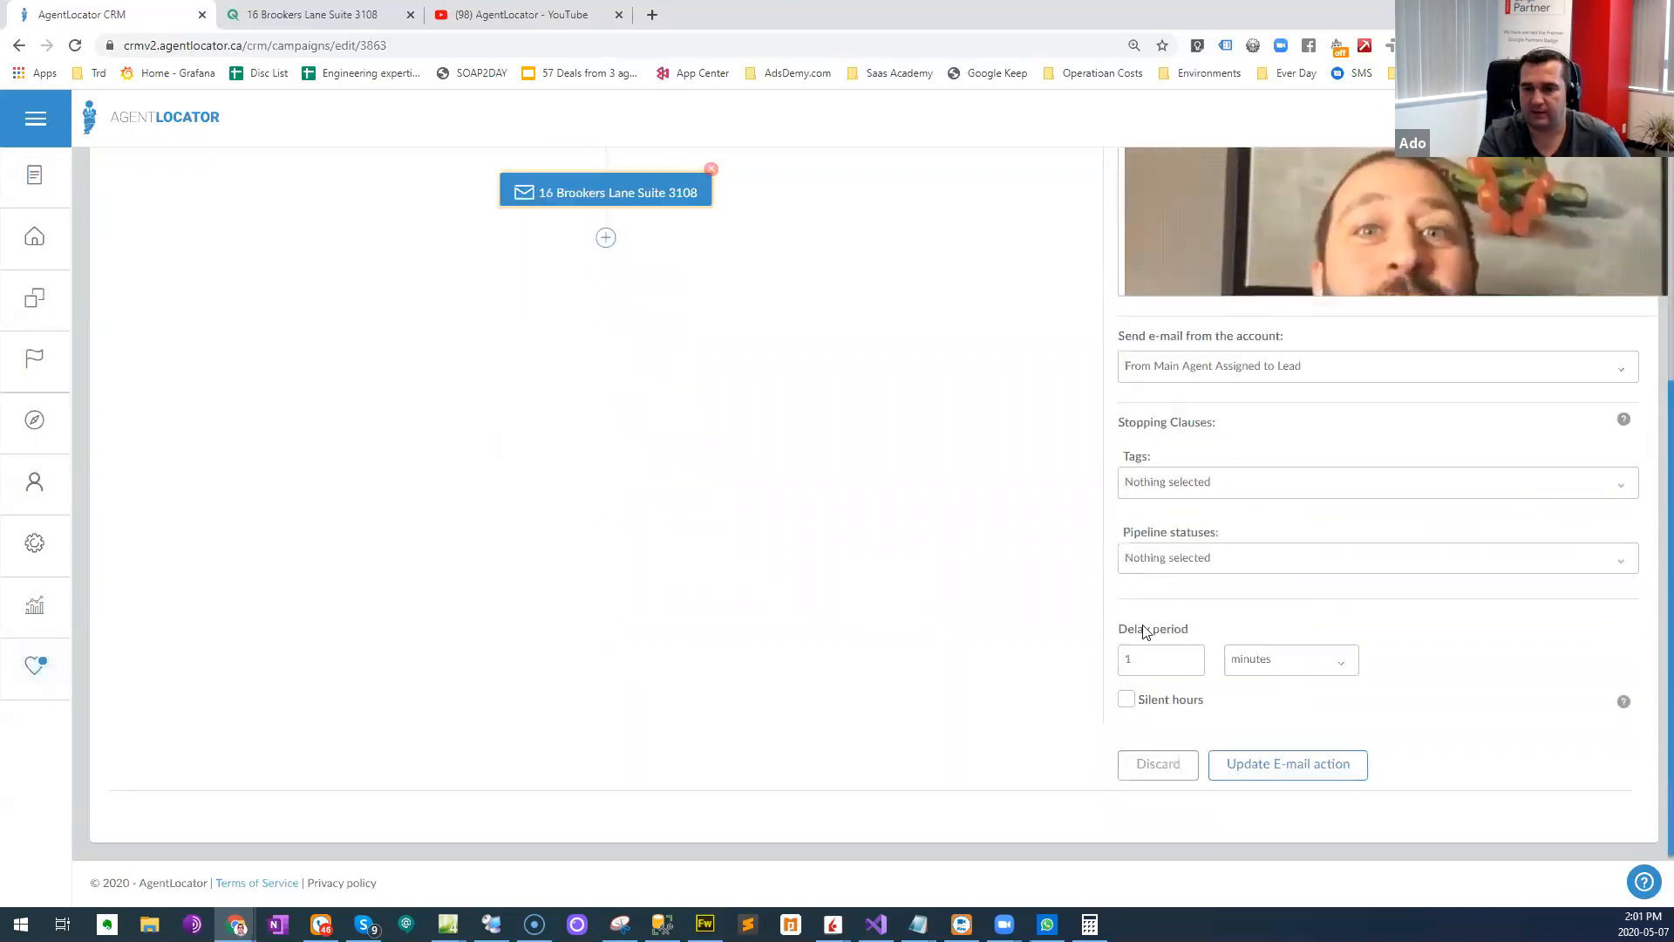
{"action": "scroll", "coordinate": [642, 331], "scroll_direction": "up", "scroll_amount": 1}
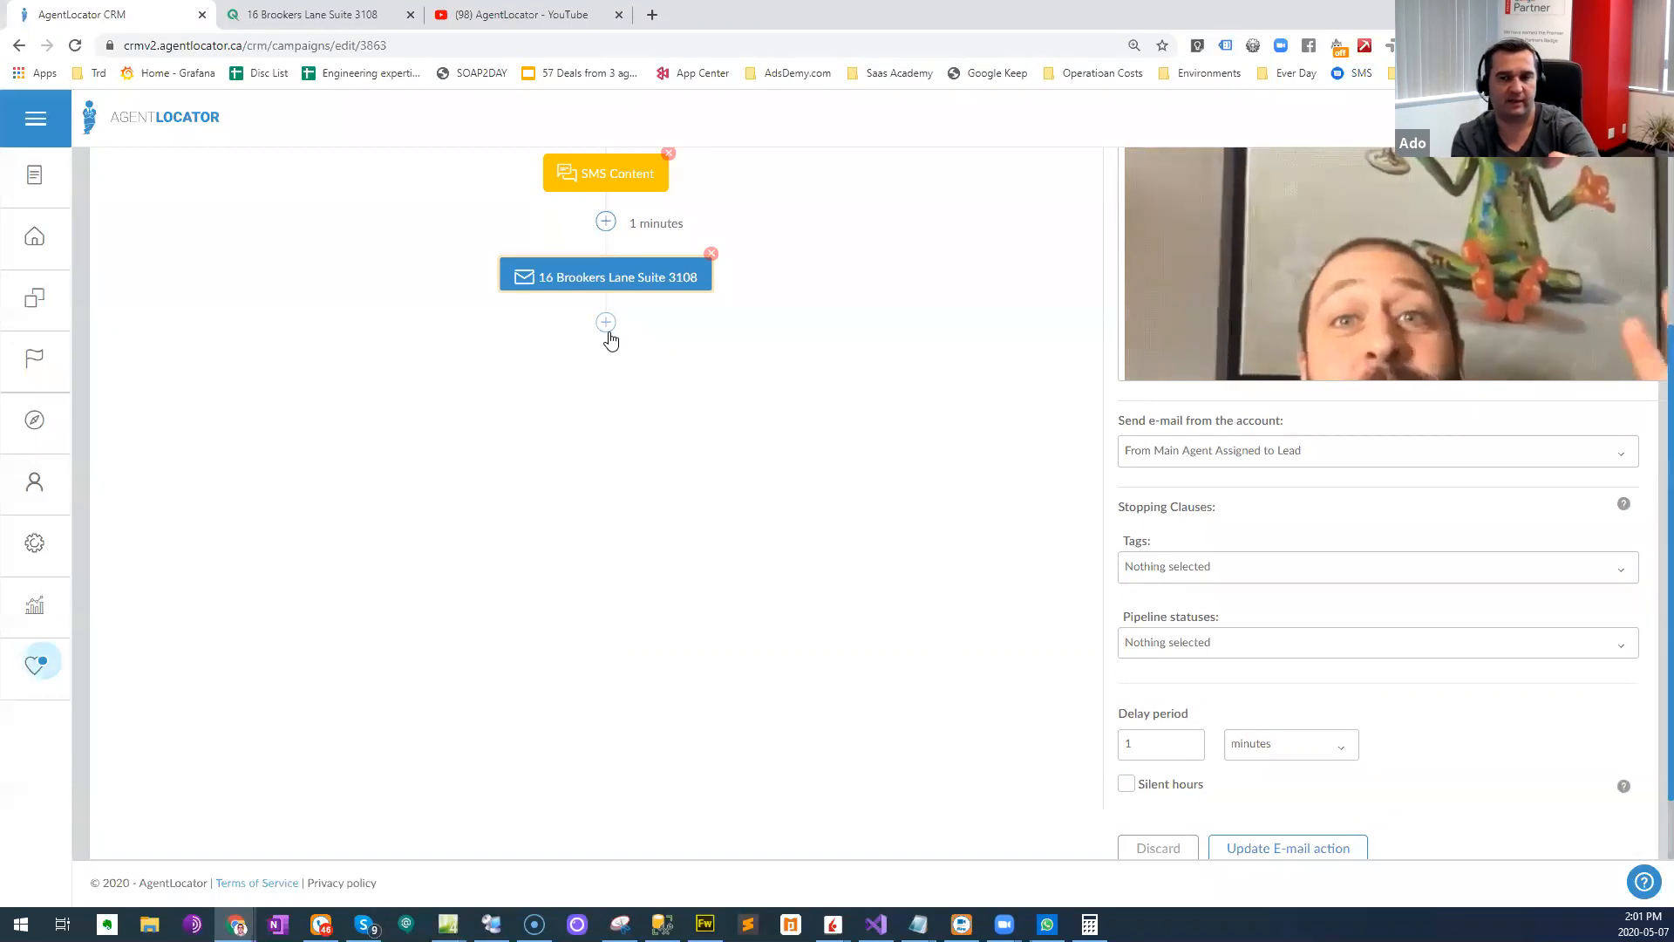
{"action": "scroll", "coordinate": [536, 426], "scroll_direction": "up", "scroll_amount": 1}
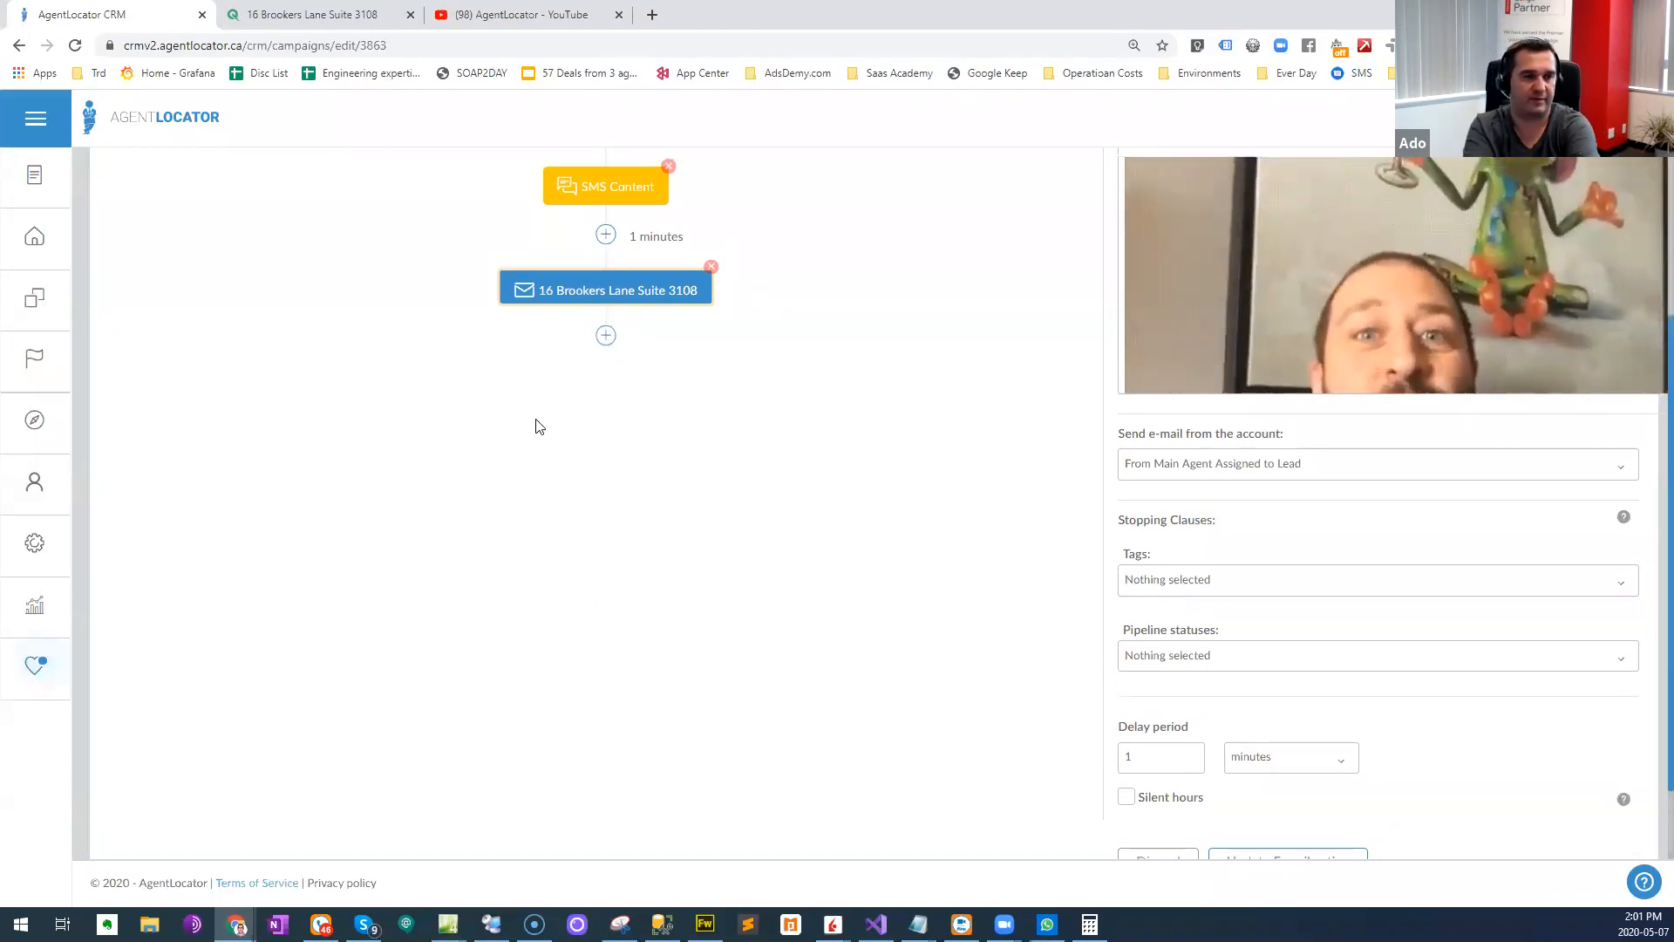
{"action": "scroll", "coordinate": [536, 426], "scroll_direction": "up", "scroll_amount": 3}
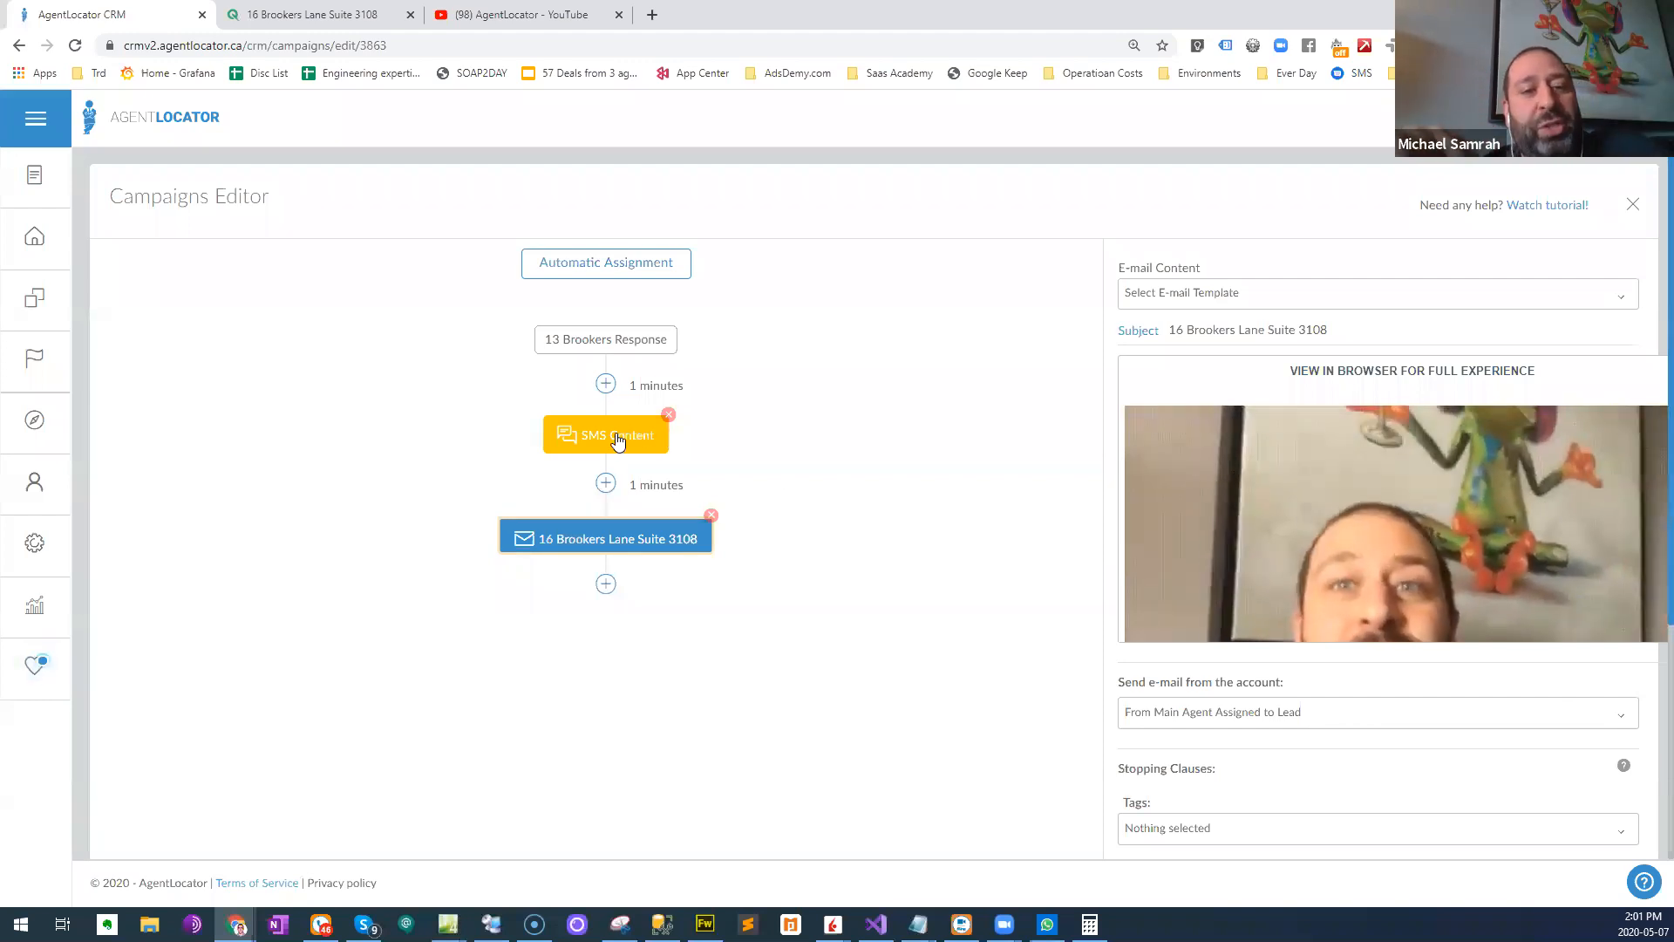
{"action": "scroll", "coordinate": [738, 620], "scroll_direction": "down", "scroll_amount": 1}
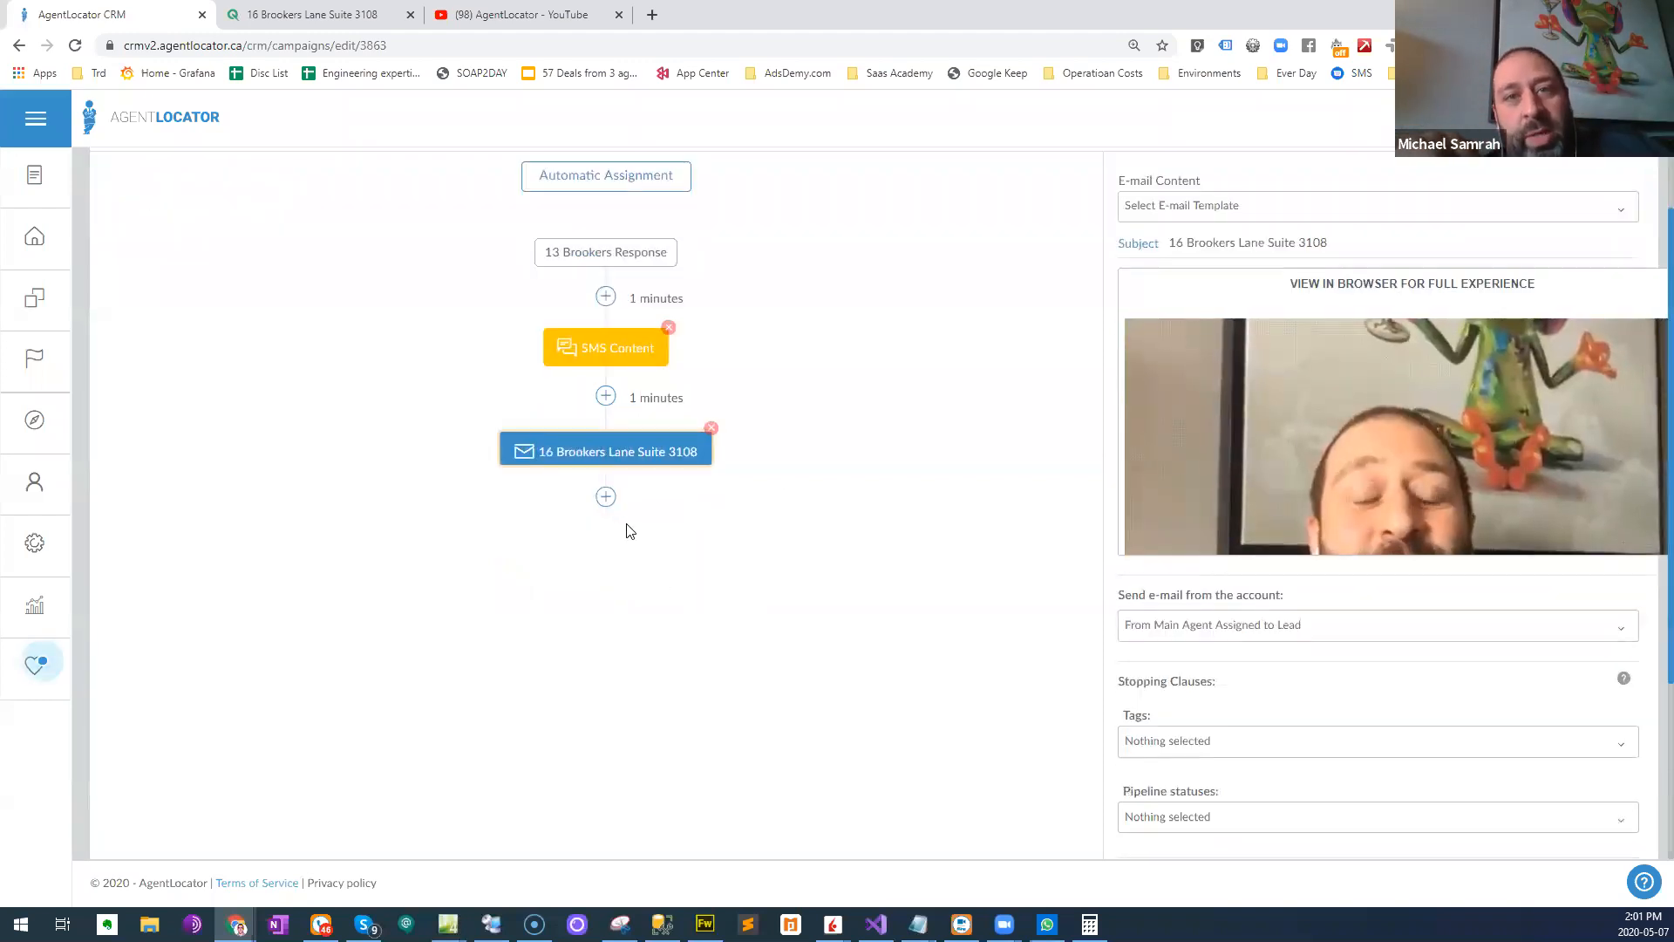
{"action": "left_click", "coordinate": [602, 499]}
{"action": "left_click", "coordinate": [471, 568]}
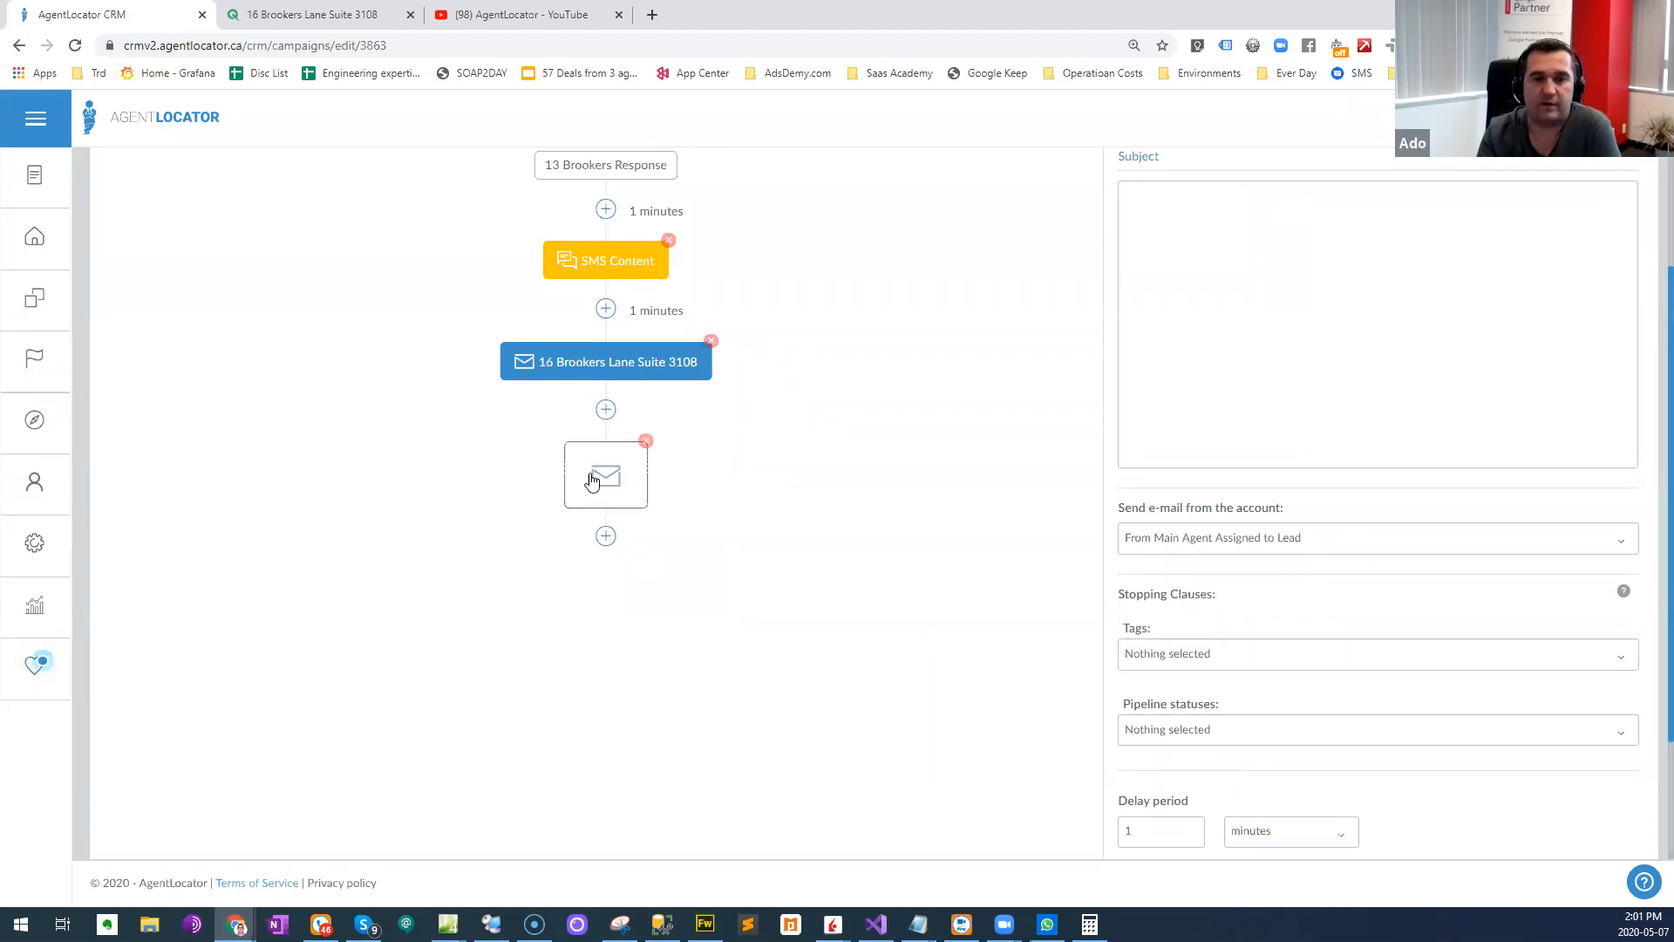
{"action": "scroll", "coordinate": [1002, 594], "scroll_direction": "down", "scroll_amount": 1}
{"action": "scroll", "coordinate": [1001, 595], "scroll_direction": "down", "scroll_amount": 1}
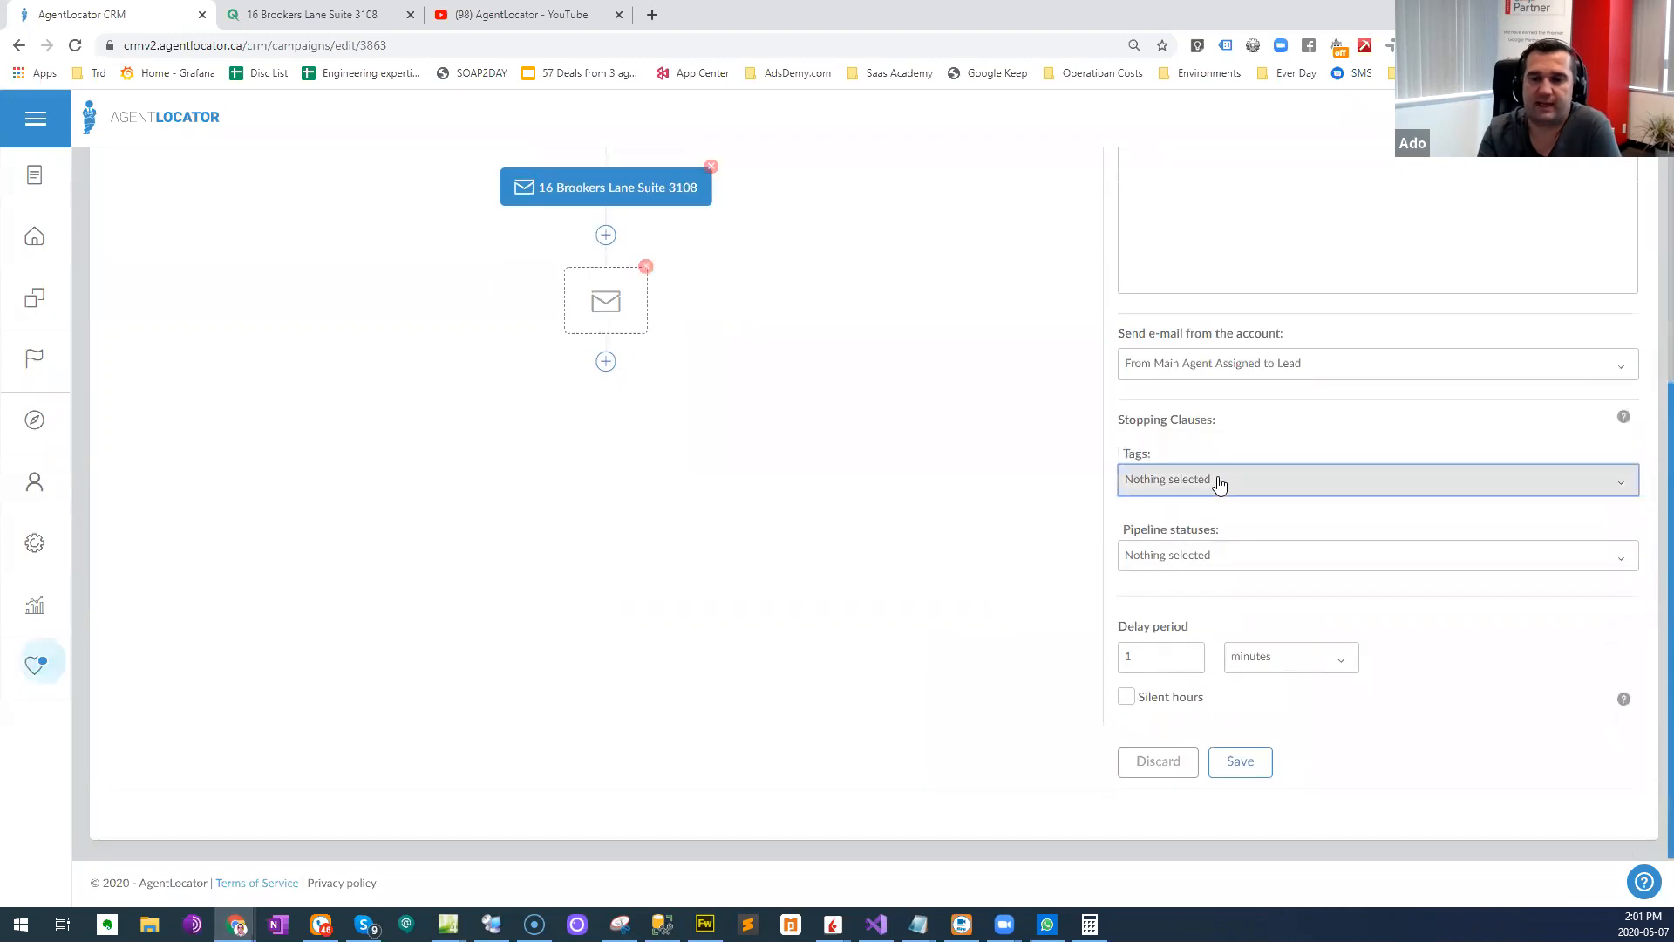
{"action": "left_click", "coordinate": [1215, 480]}
{"action": "left_click", "coordinate": [1008, 512]}
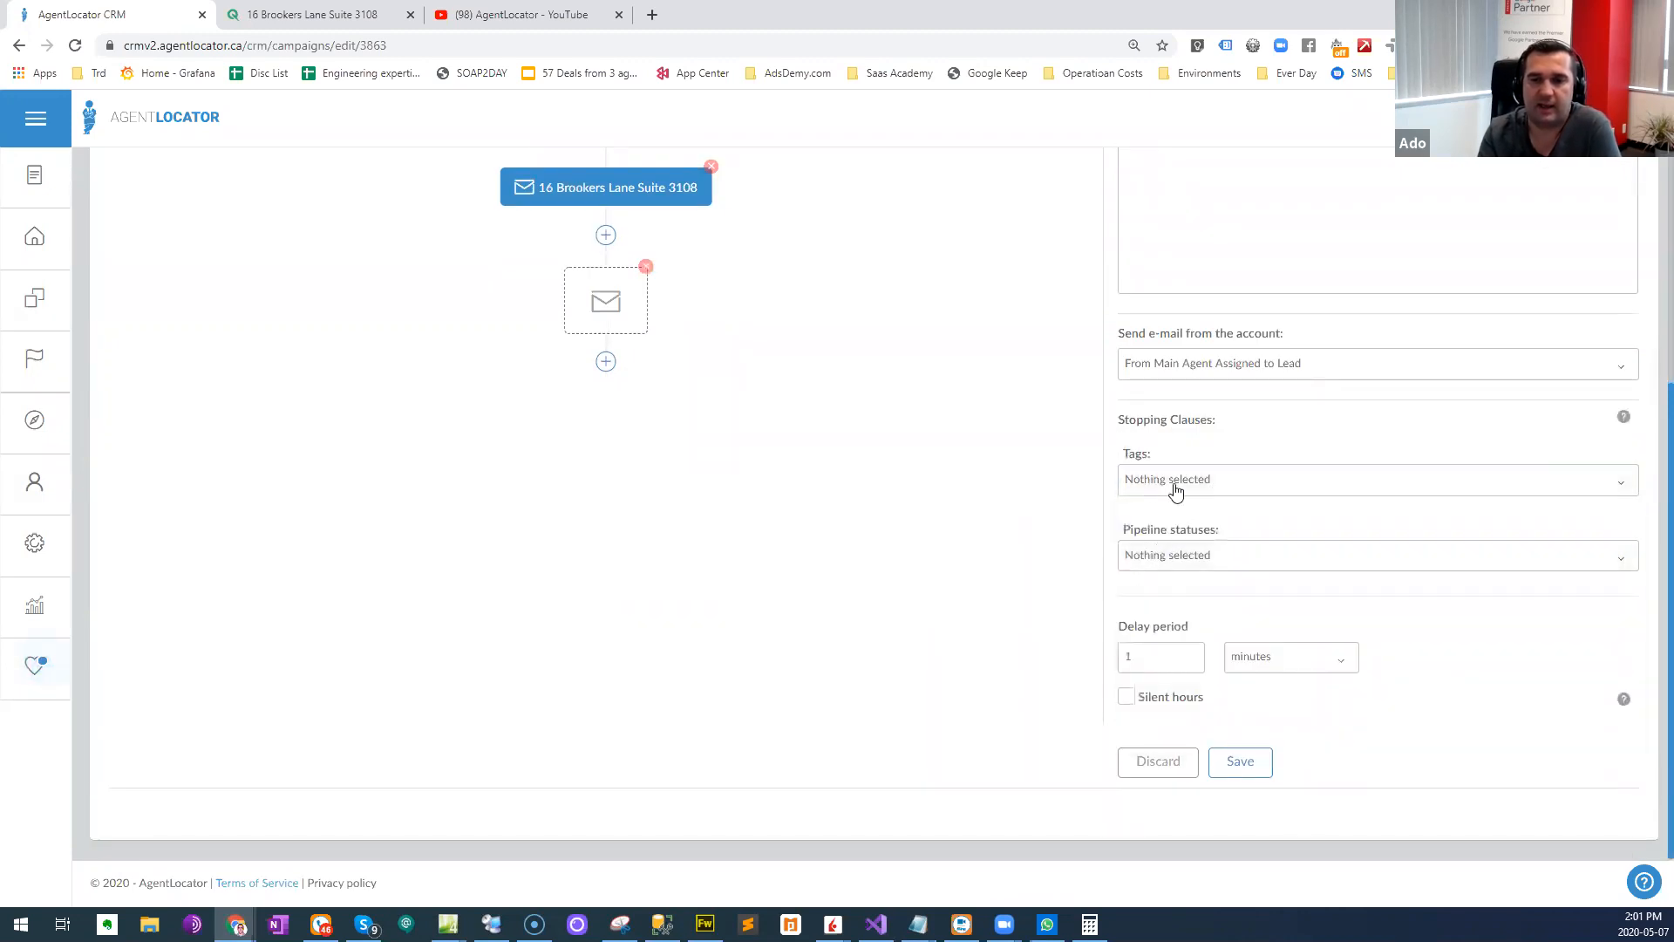
- Select Made contact, Set meeting, Signed agreement, Showing and Sold as the new e-mail action's stopping pipeline statuses
{"action": "left_click", "coordinate": [1184, 556]}
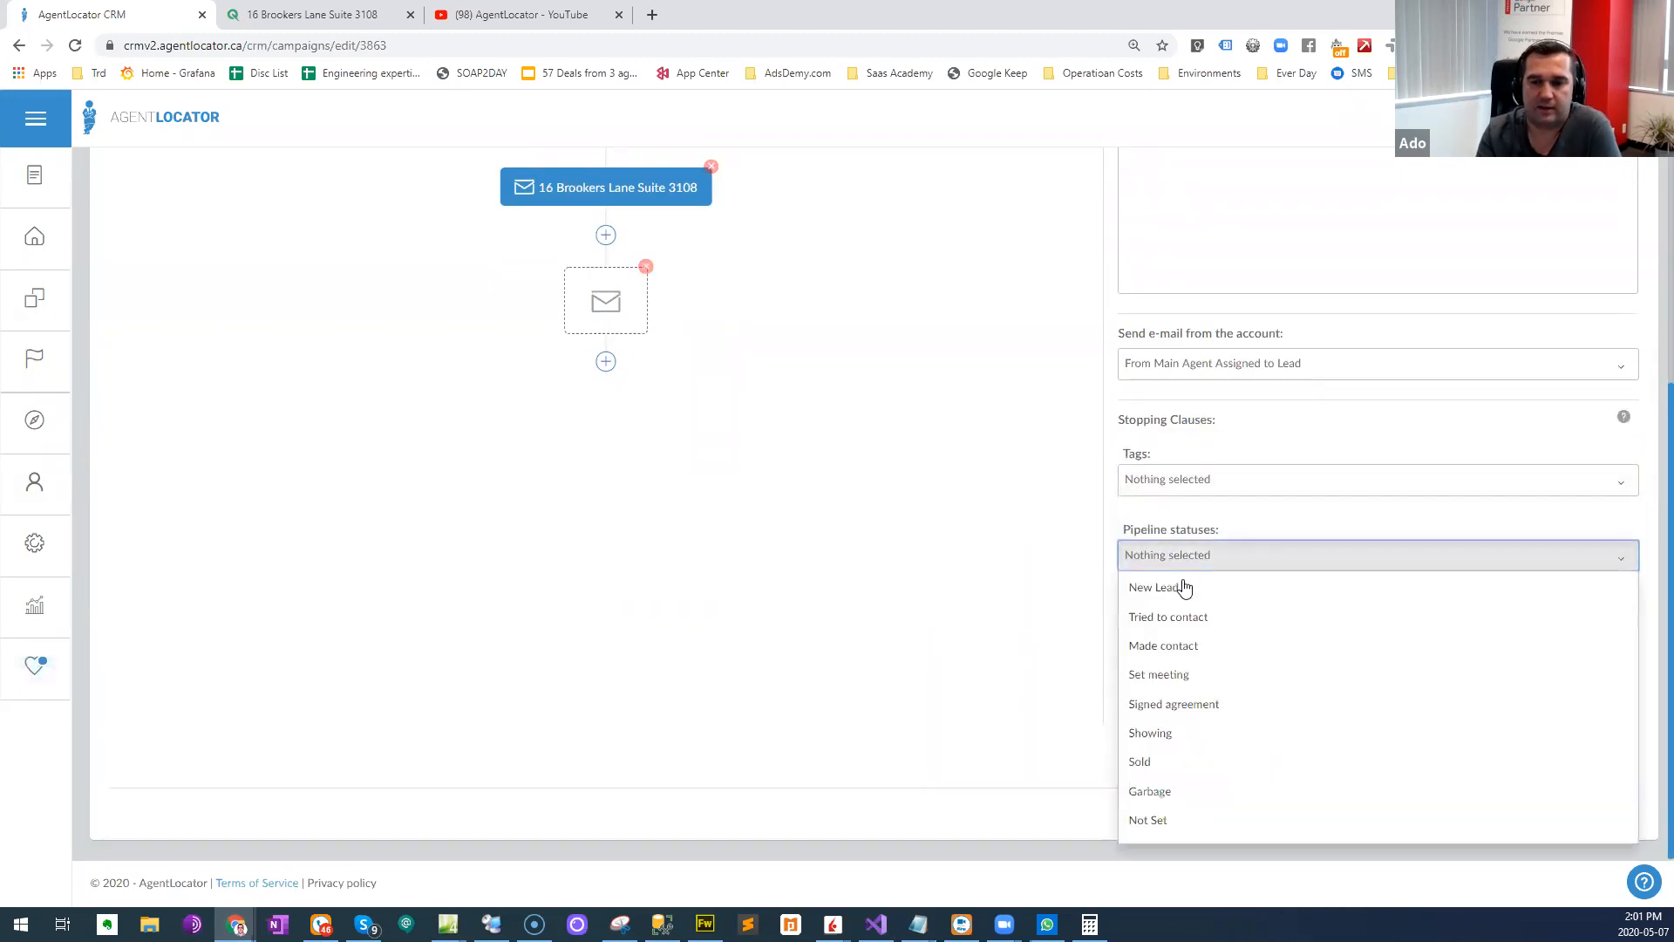
{"action": "left_click", "coordinate": [1200, 654]}
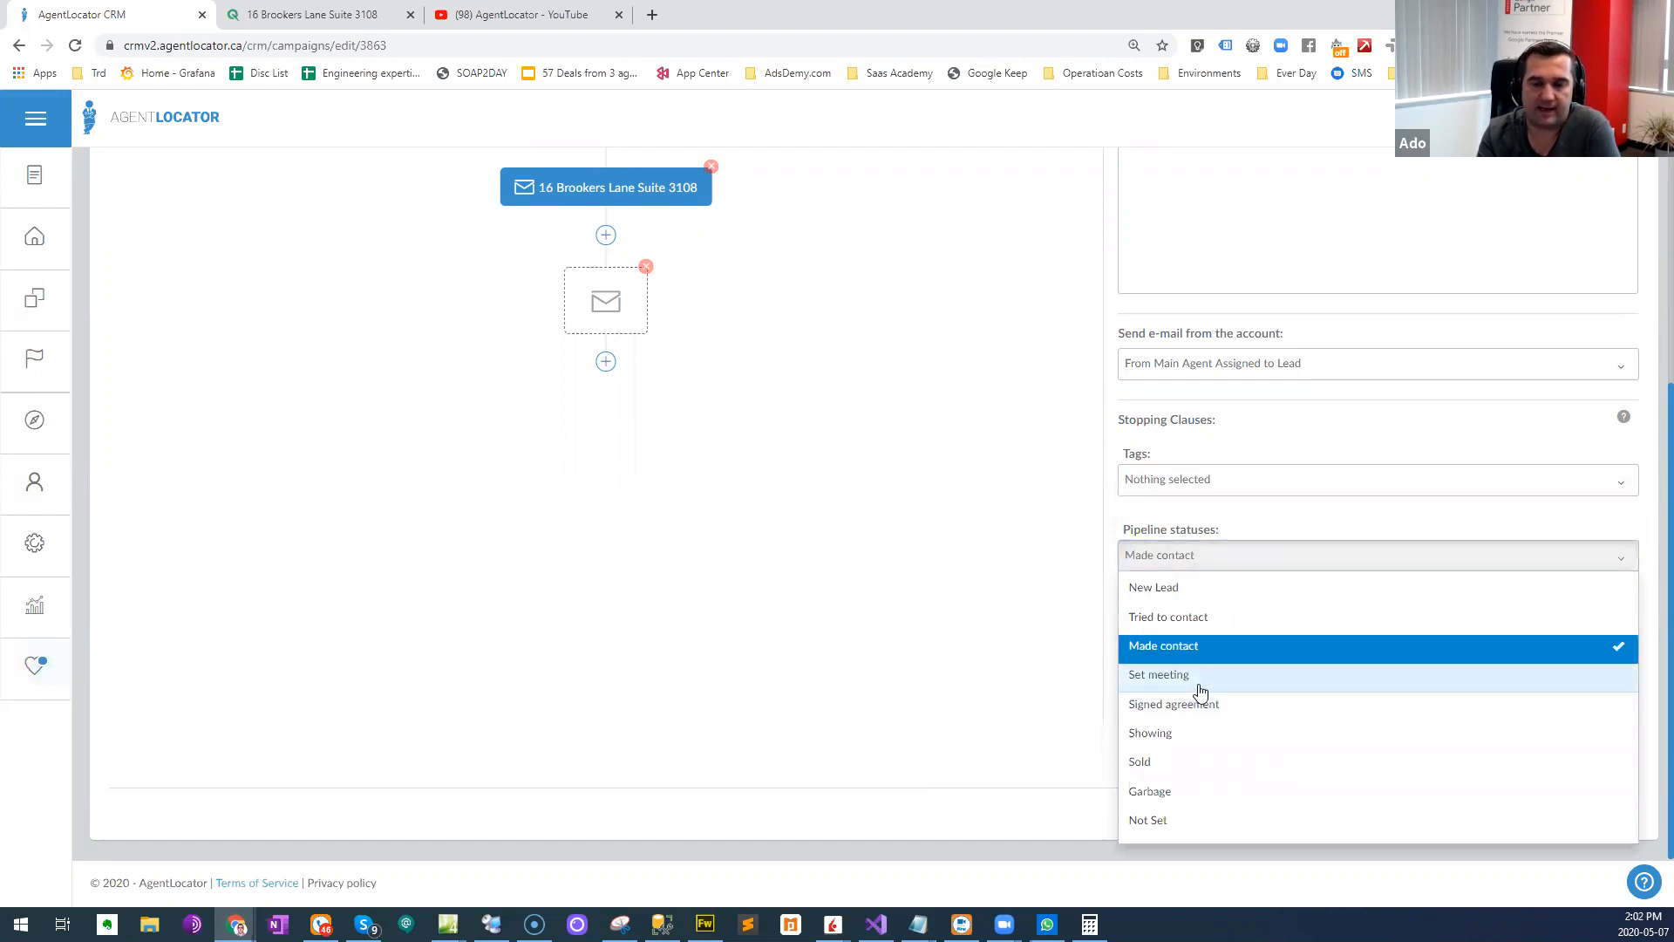
{"action": "left_click", "coordinate": [1200, 680]}
{"action": "left_click", "coordinate": [1200, 708]}
{"action": "left_click", "coordinate": [1200, 733]}
{"action": "left_click", "coordinate": [1186, 762]}
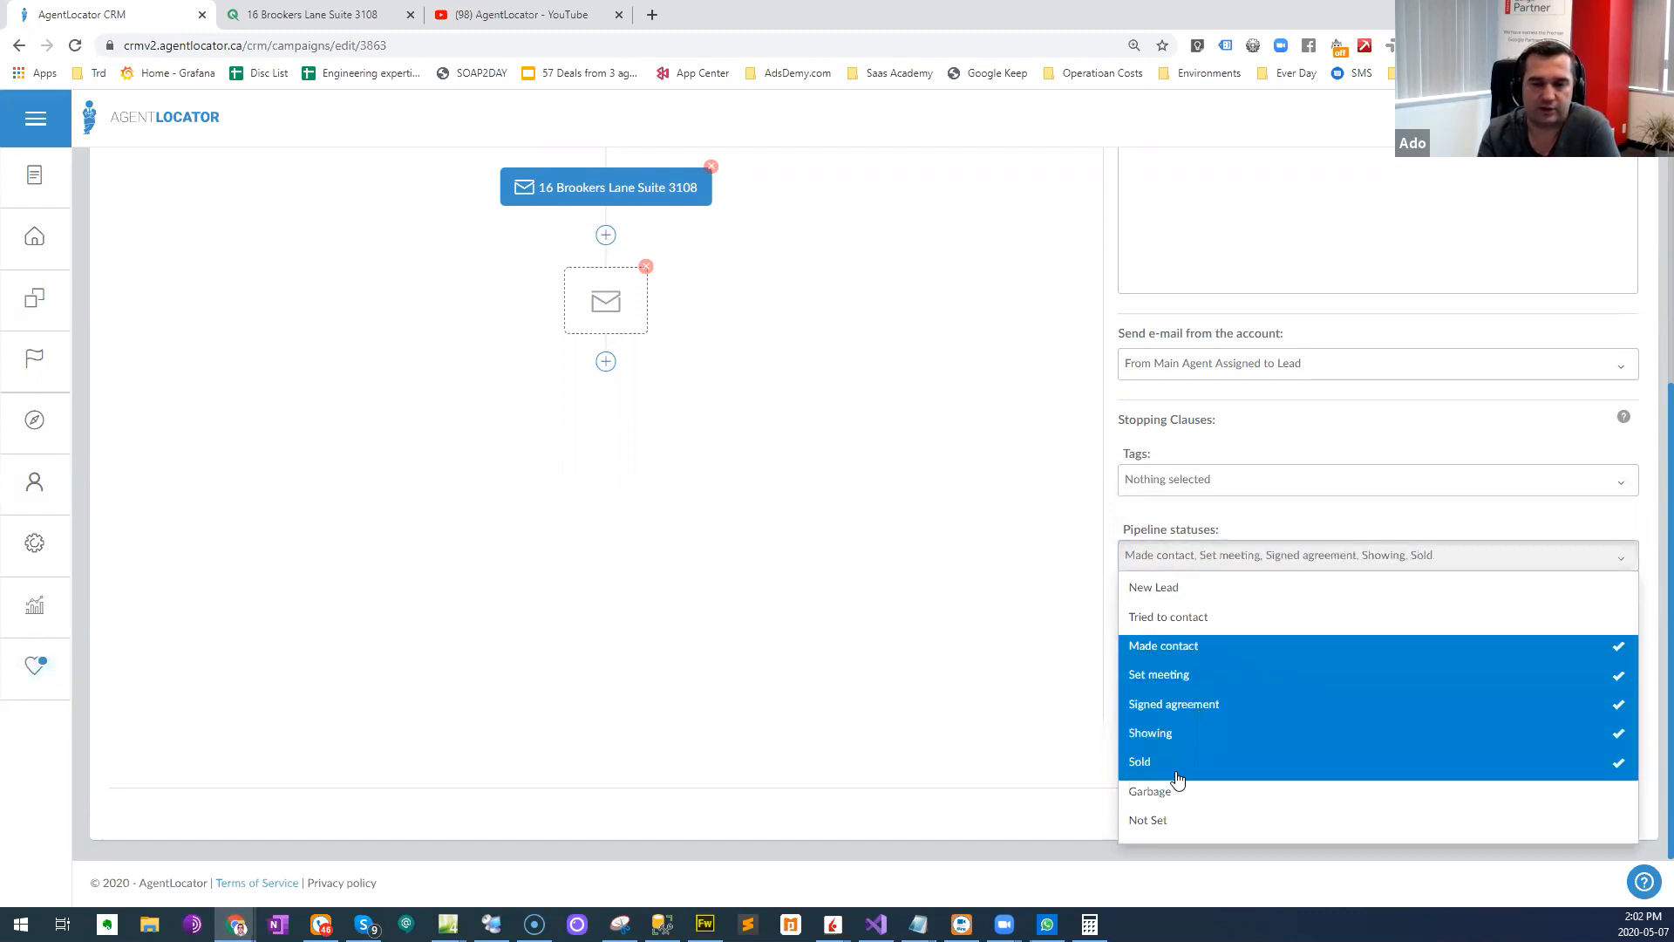
{"action": "left_click", "coordinate": [928, 587]}
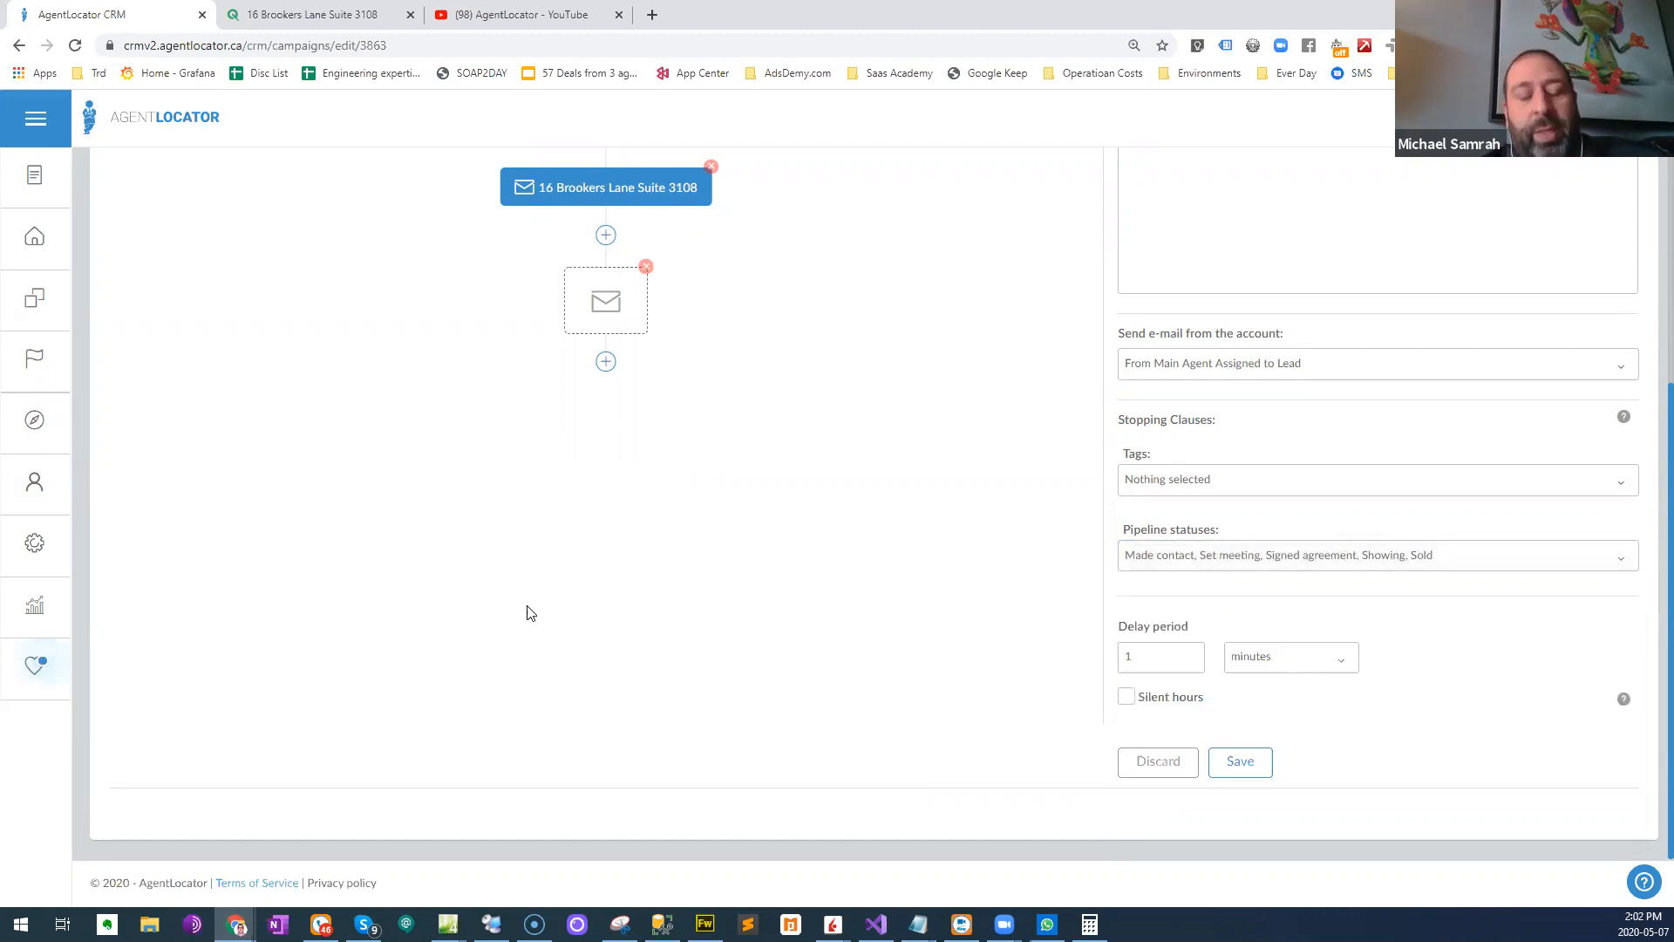
{"action": "scroll", "coordinate": [610, 628], "scroll_direction": "up", "scroll_amount": 2}
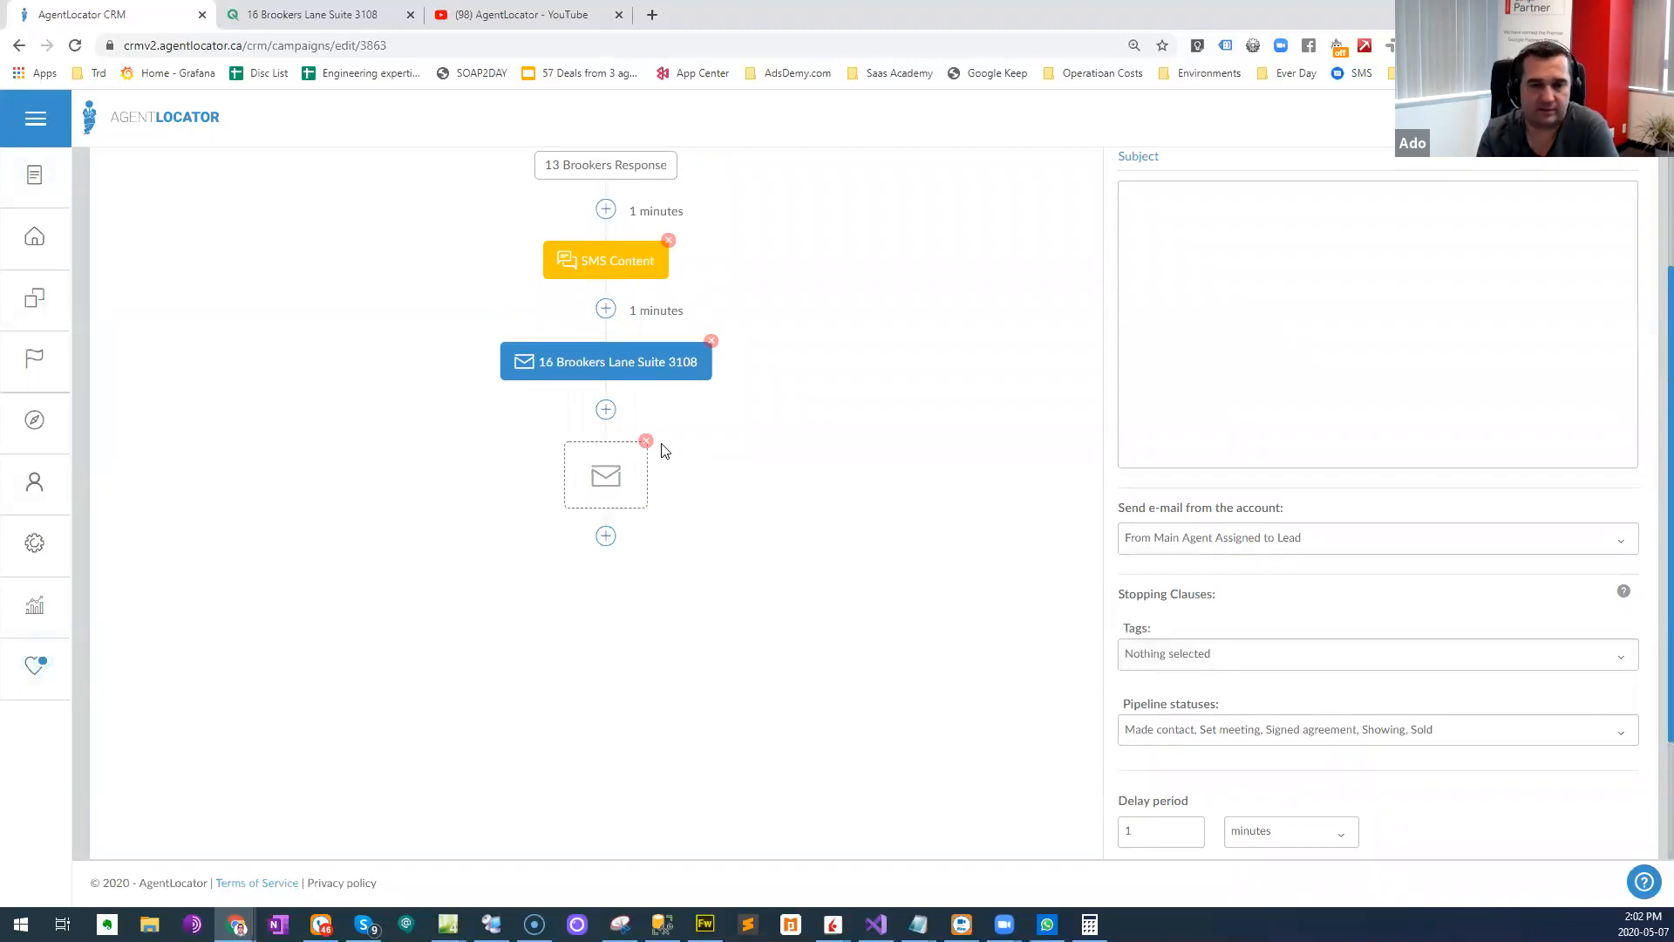
- Set the campaign's automatic assignment source to 13 Brookers FB and save the assignment
{"action": "left_click", "coordinate": [611, 273]}
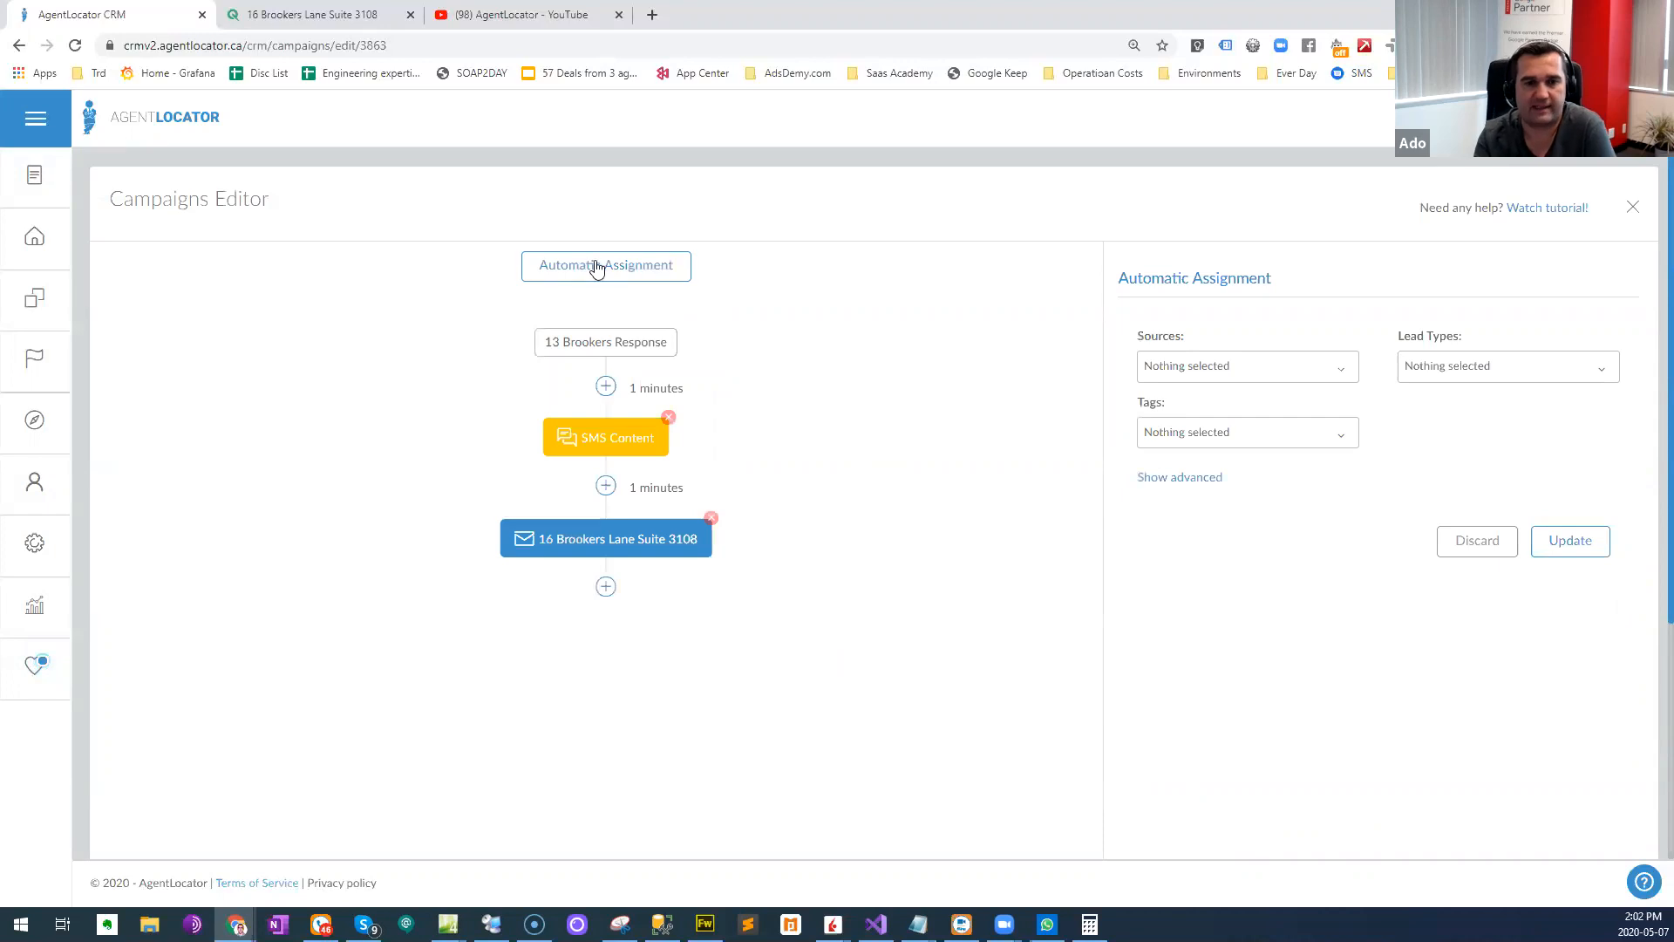
{"action": "left_click", "coordinate": [1219, 364]}
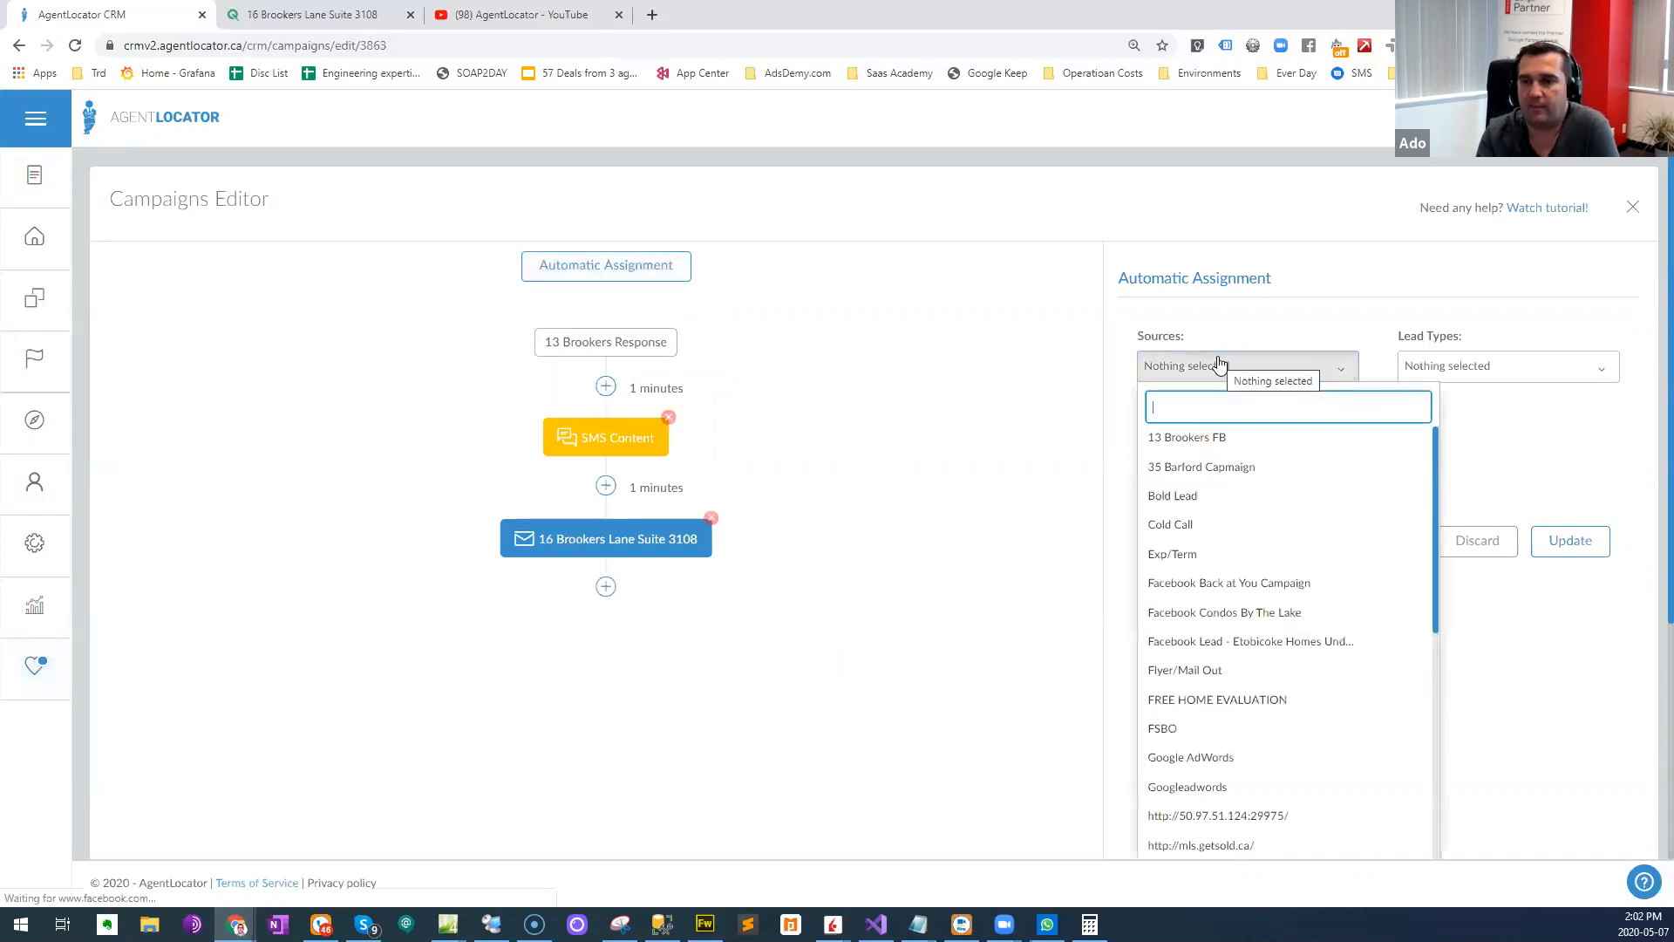
{"action": "left_click", "coordinate": [1191, 444]}
{"action": "left_click", "coordinate": [1127, 339]}
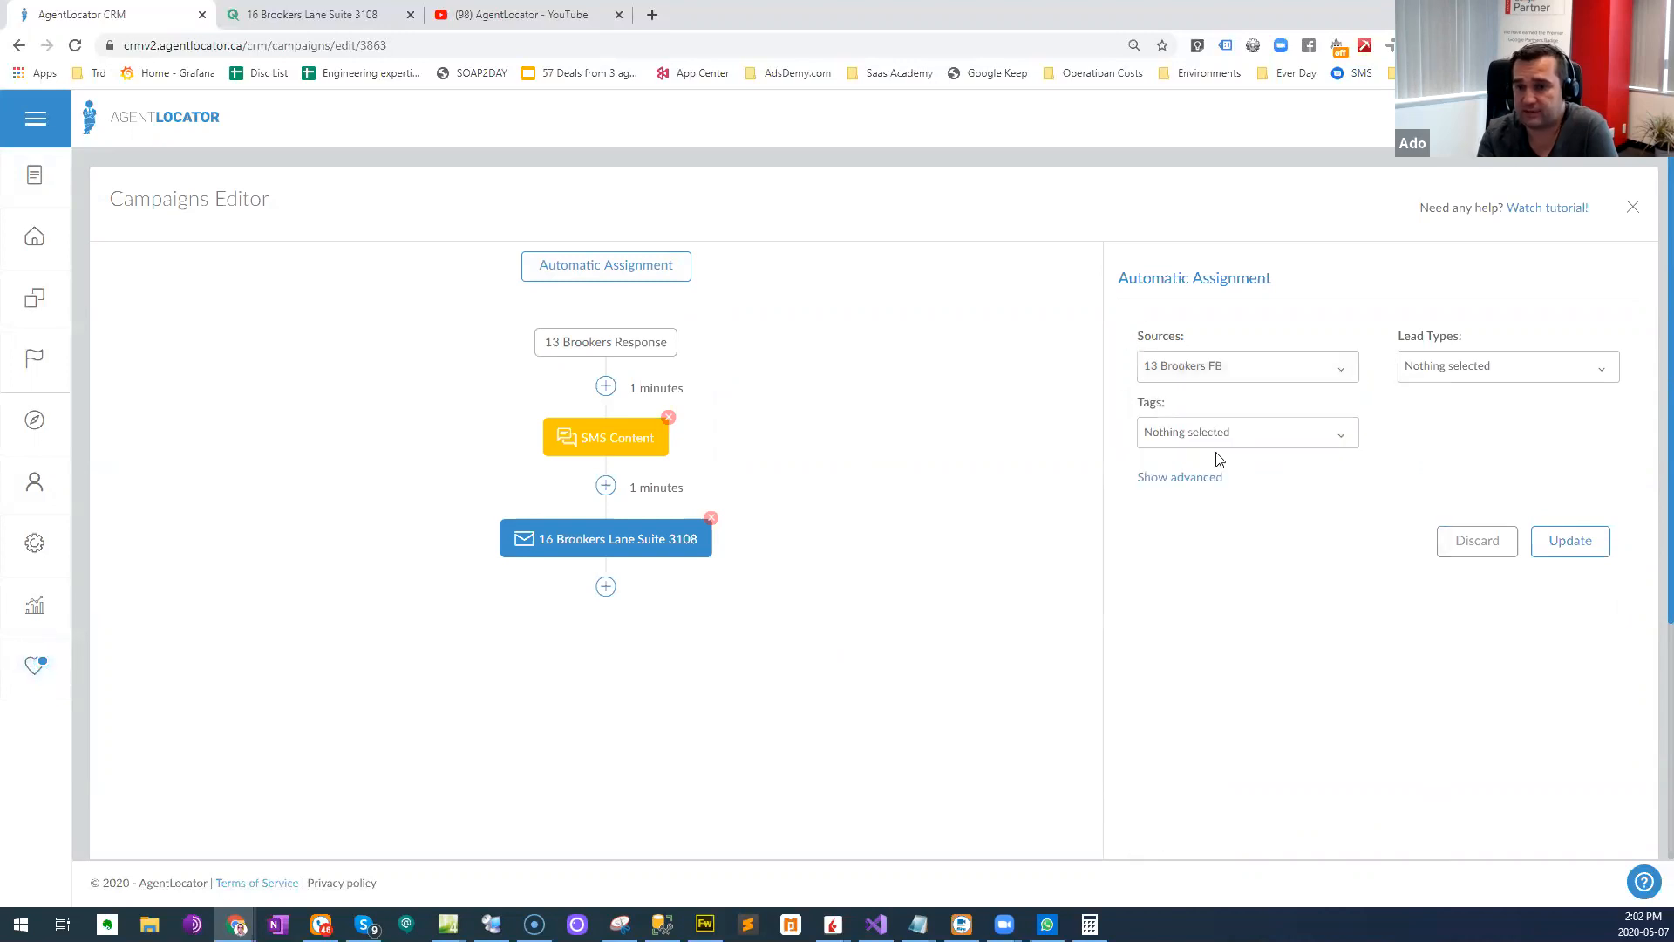
{"action": "left_click", "coordinate": [1570, 541]}
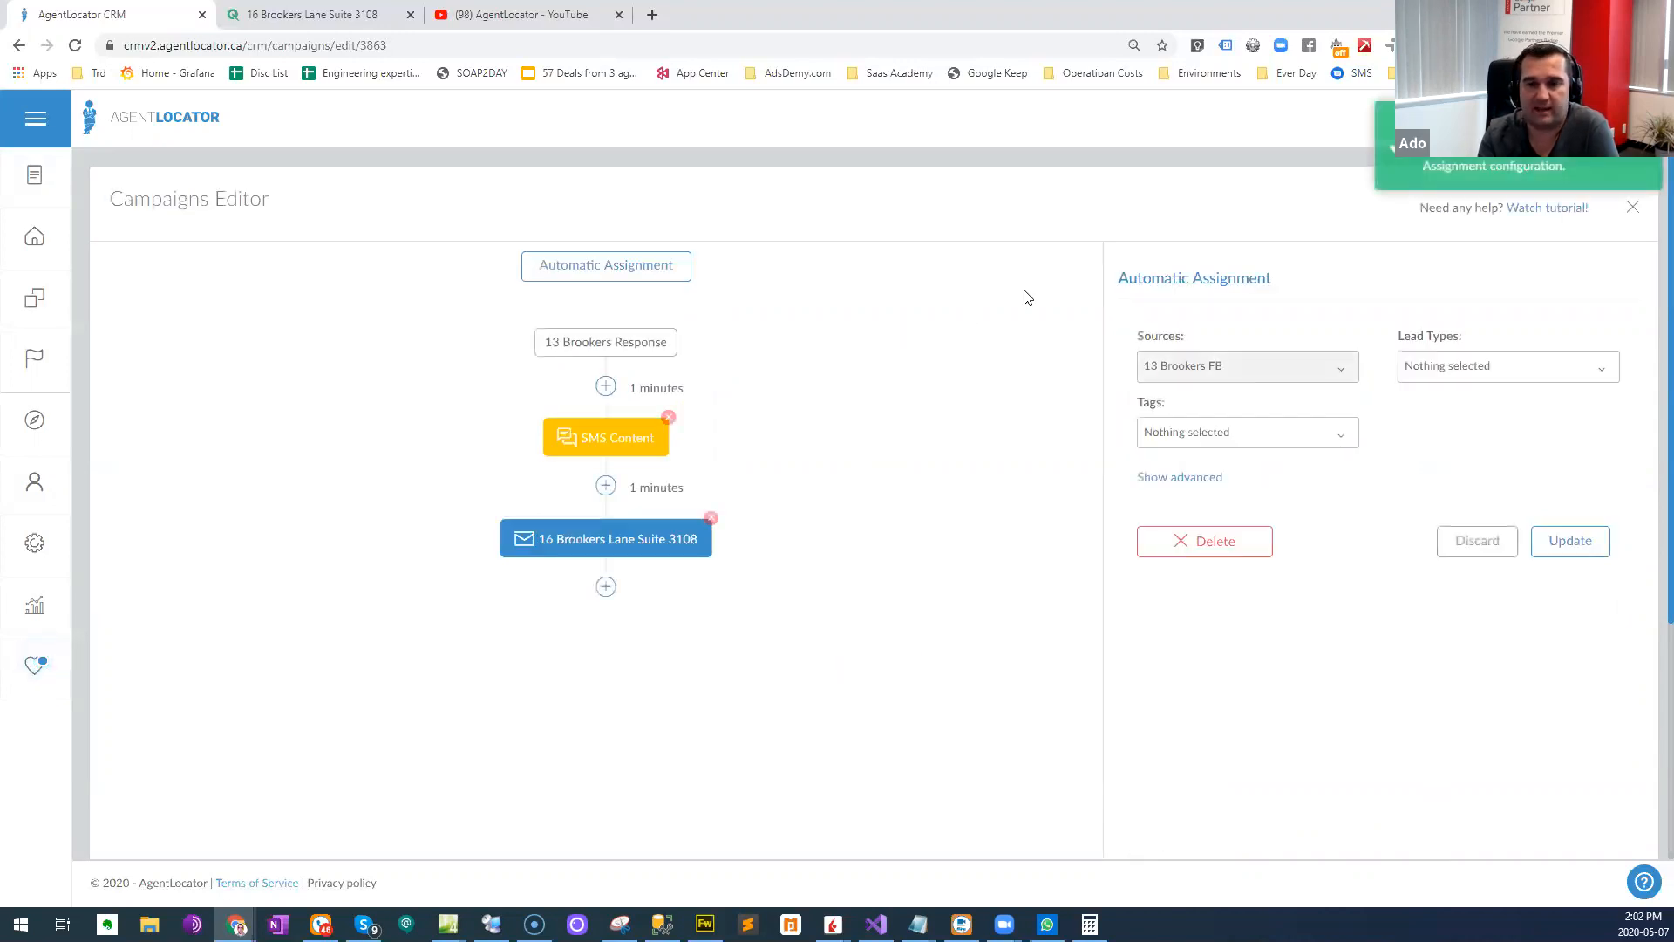
{"action": "left_click", "coordinate": [149, 126]}
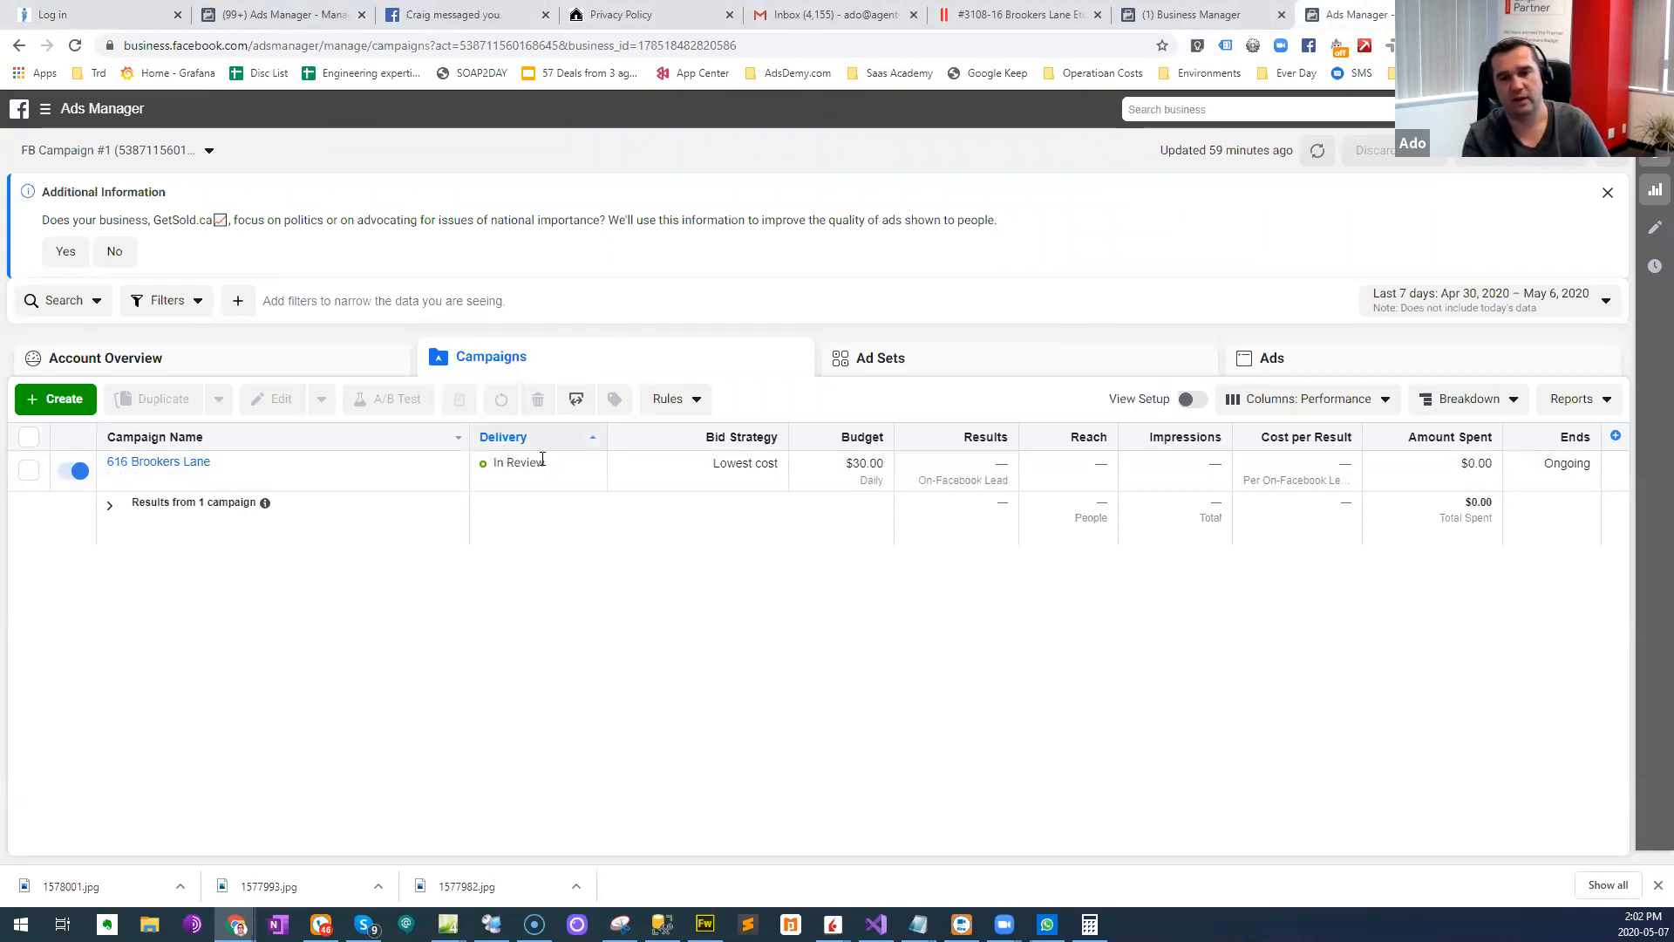
{"action": "left_click", "coordinate": [203, 476]}
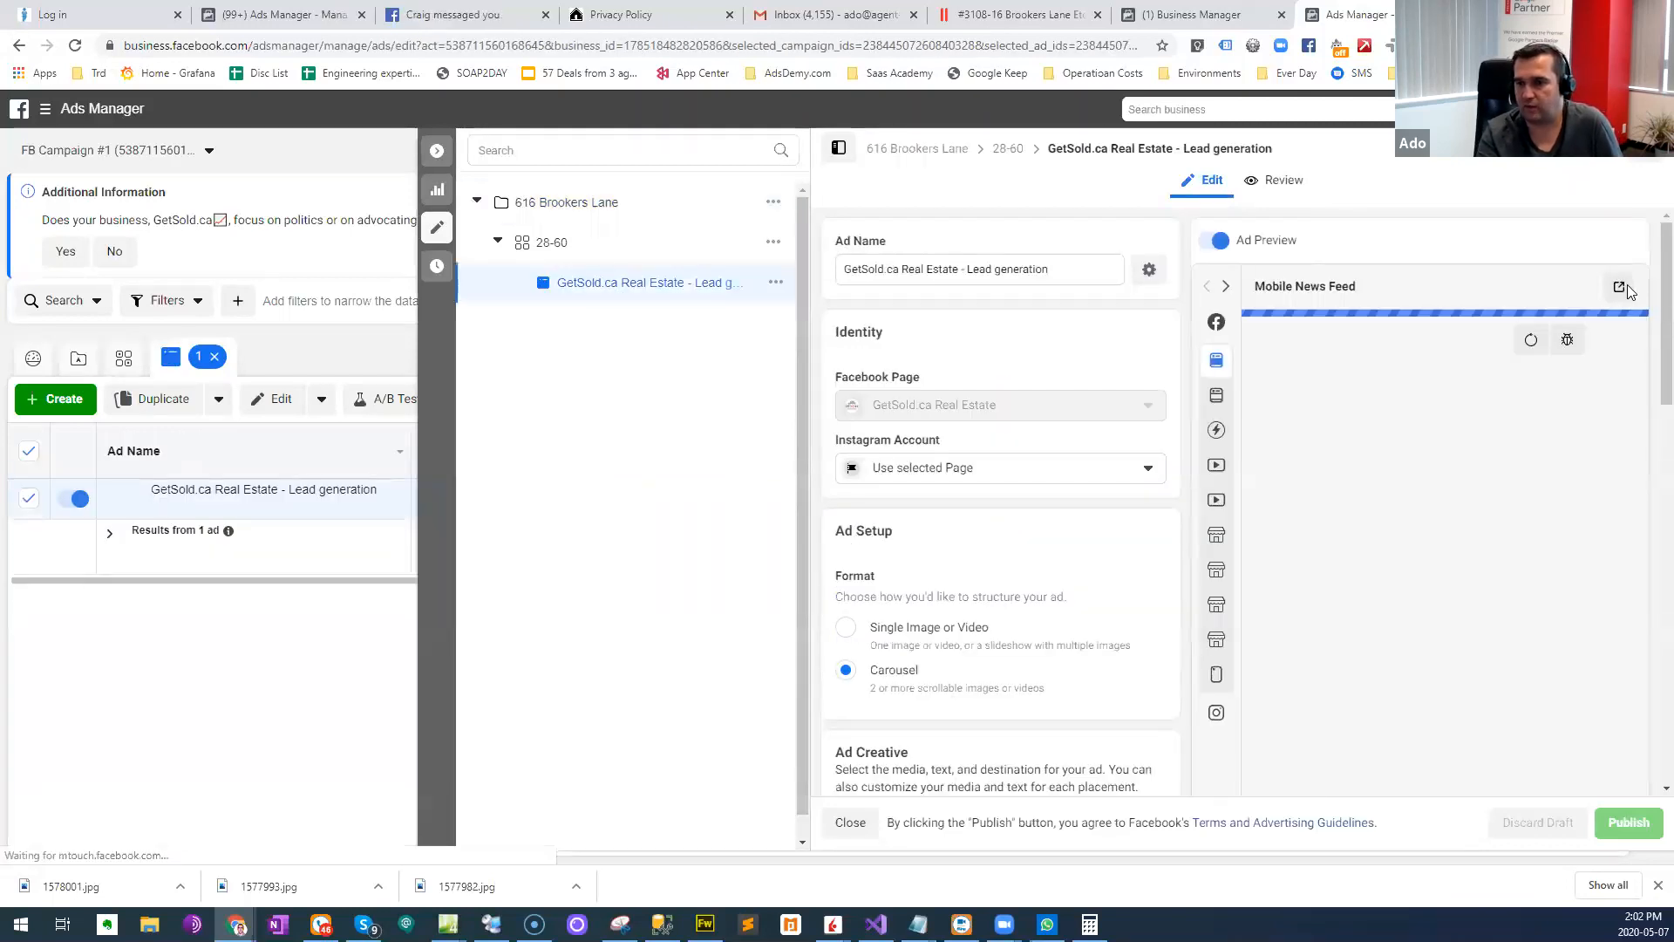
{"action": "left_click", "coordinate": [1620, 286]}
{"action": "left_click", "coordinate": [1522, 457]}
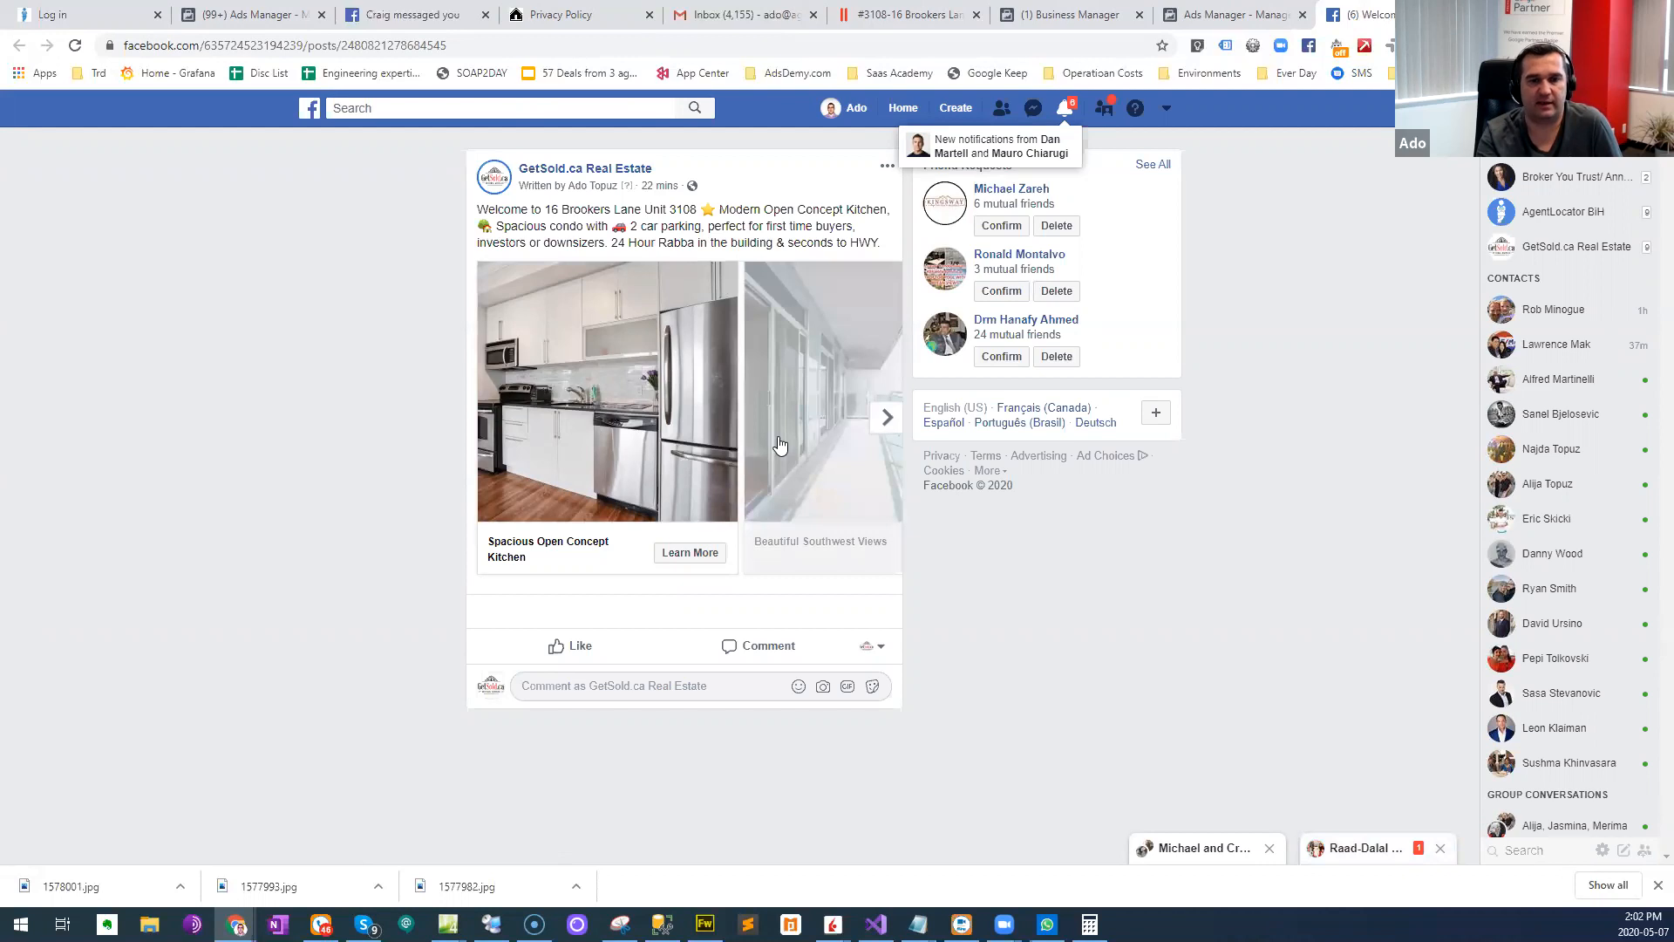
- Browse the ad's carousel through to the pool card and return to the Spacious Open Concept Kitchen card
{"action": "left_click", "coordinate": [885, 422]}
{"action": "left_click", "coordinate": [888, 424]}
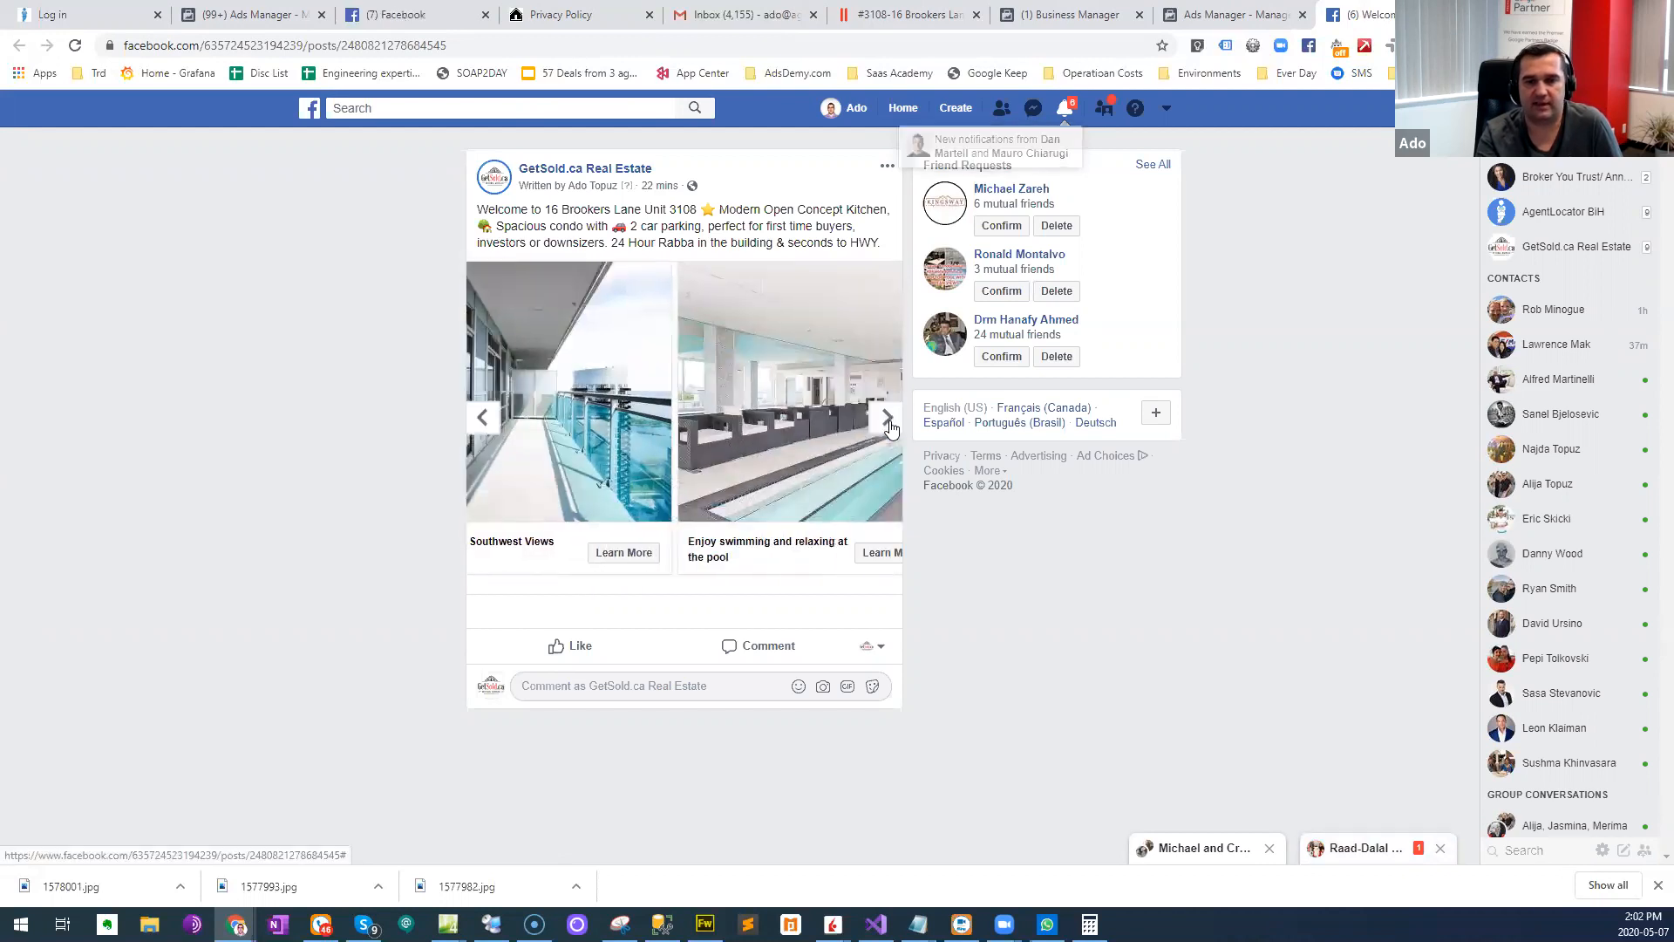
{"action": "left_click", "coordinate": [483, 419]}
{"action": "left_click", "coordinate": [483, 419]}
- Preview the lead form behind the Spacious Open Concept Kitchen card twice, closing it without submitting
{"action": "left_click", "coordinate": [689, 552]}
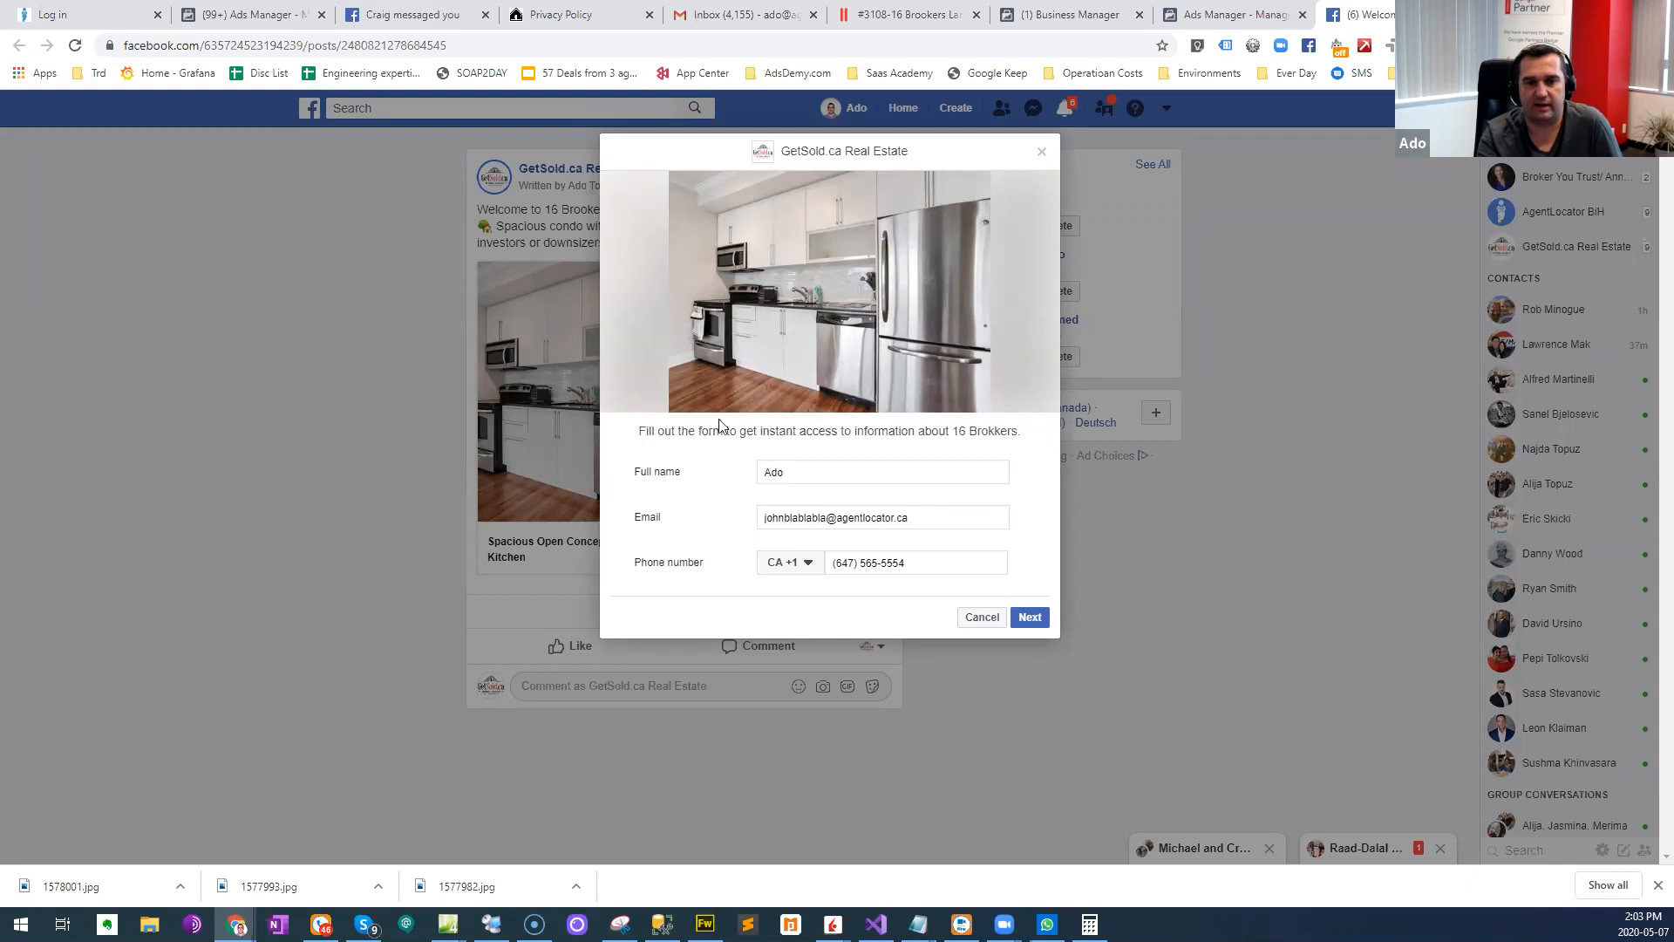
{"action": "left_click", "coordinate": [1042, 156]}
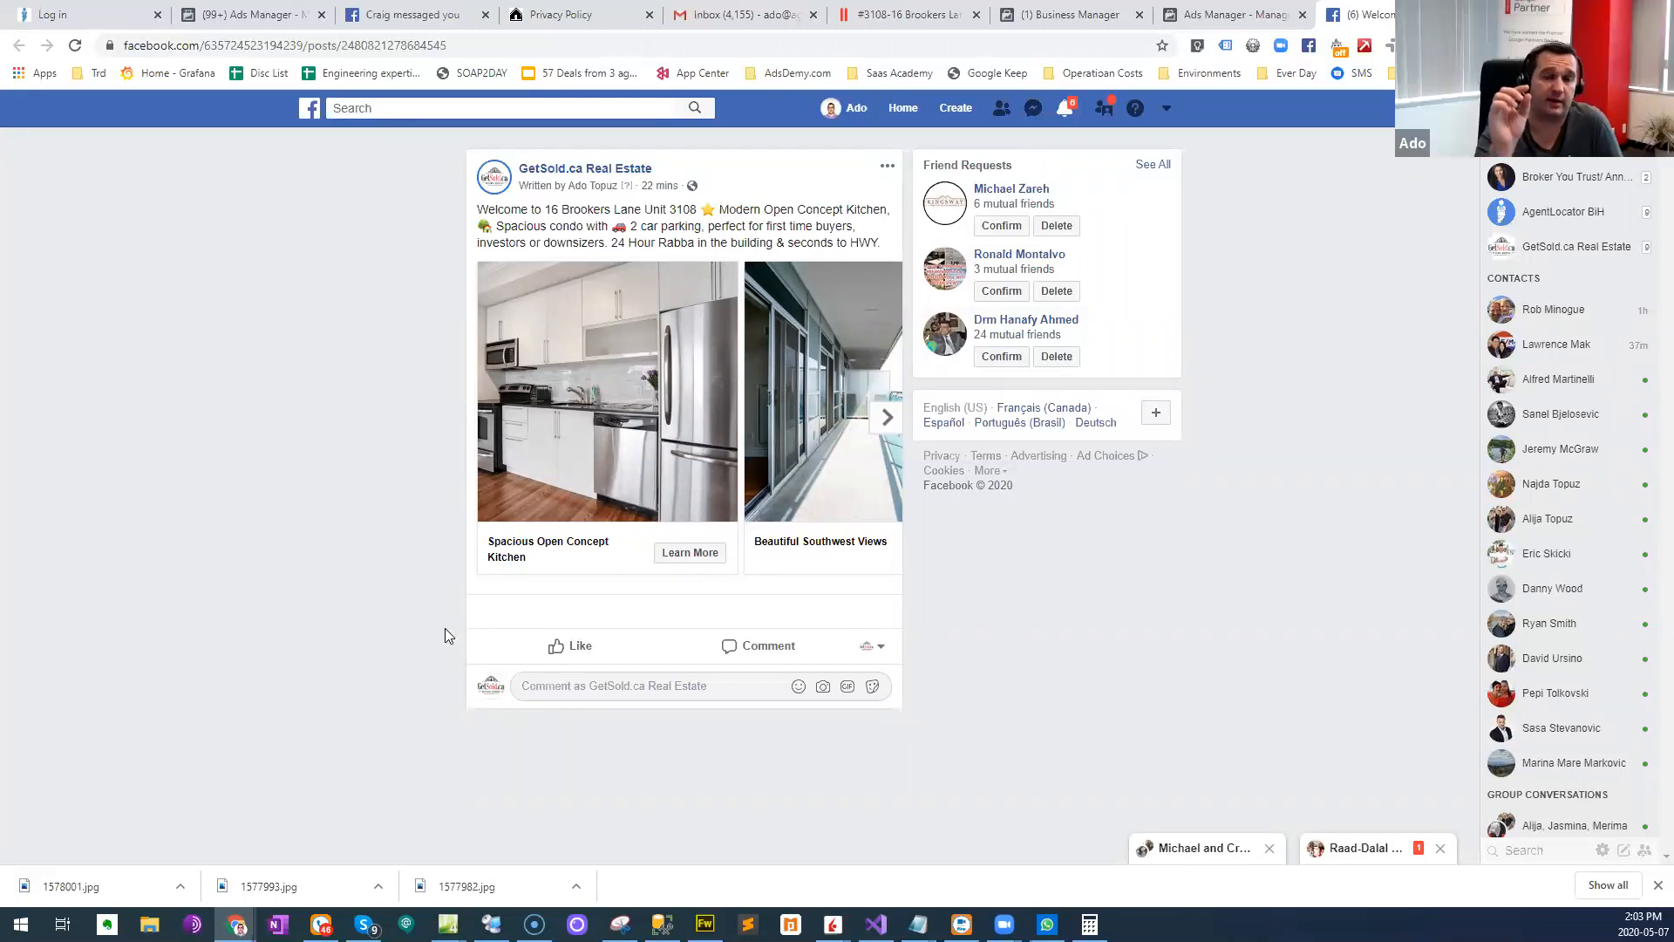
{"action": "left_click", "coordinate": [689, 553]}
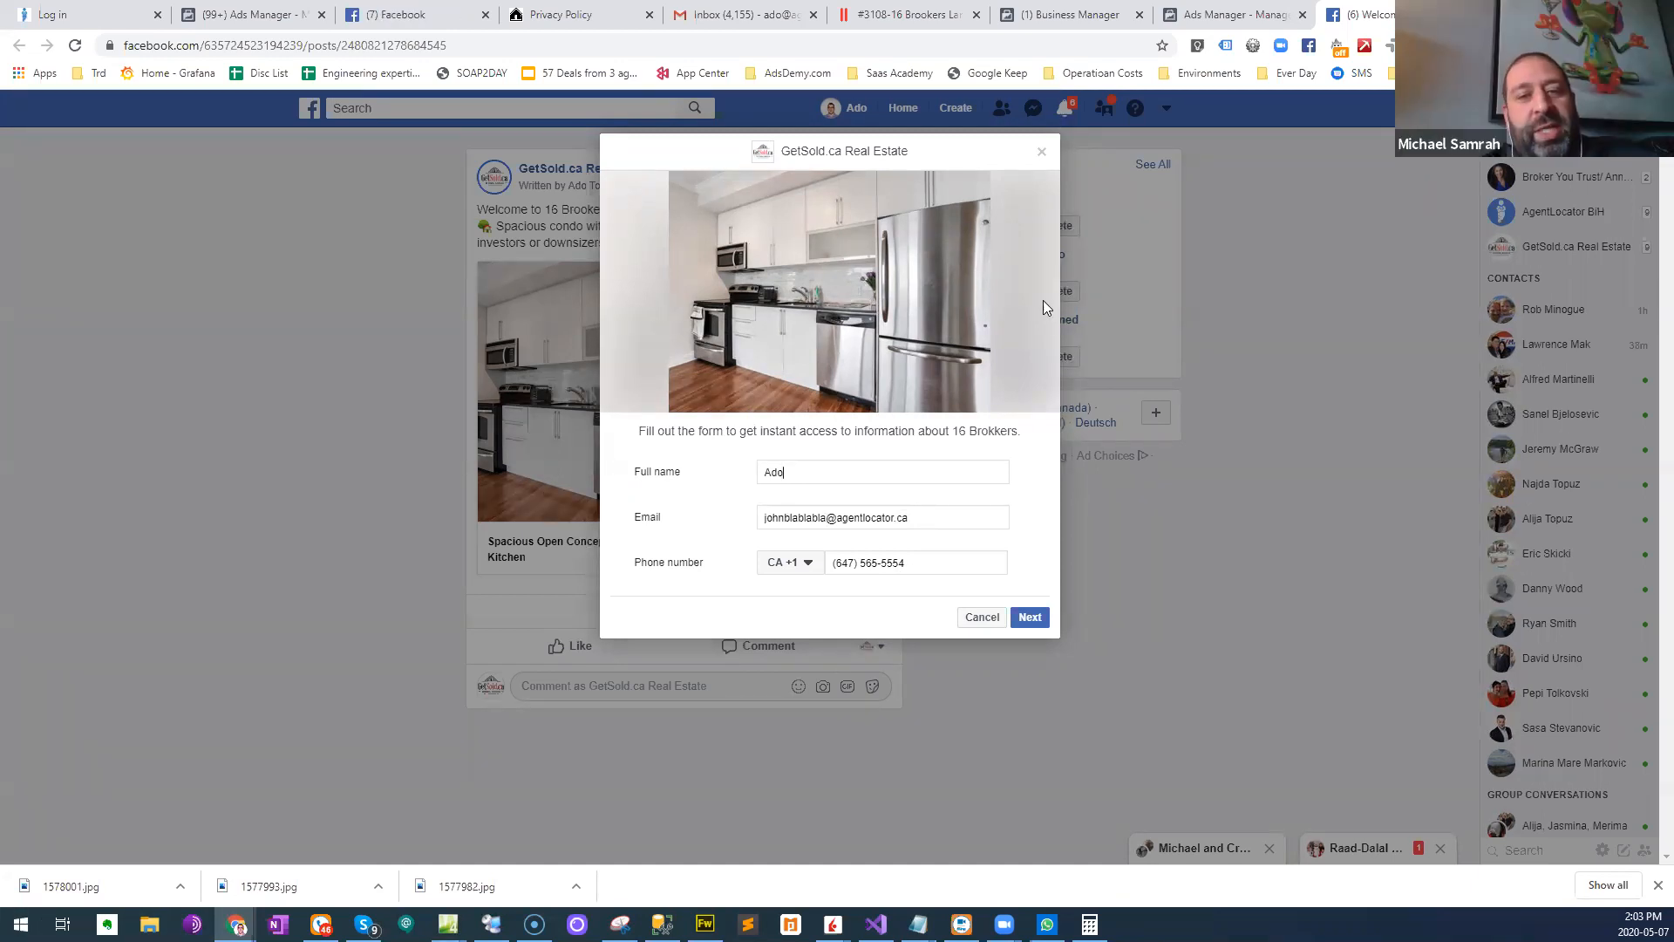
{"action": "left_click", "coordinate": [1041, 152]}
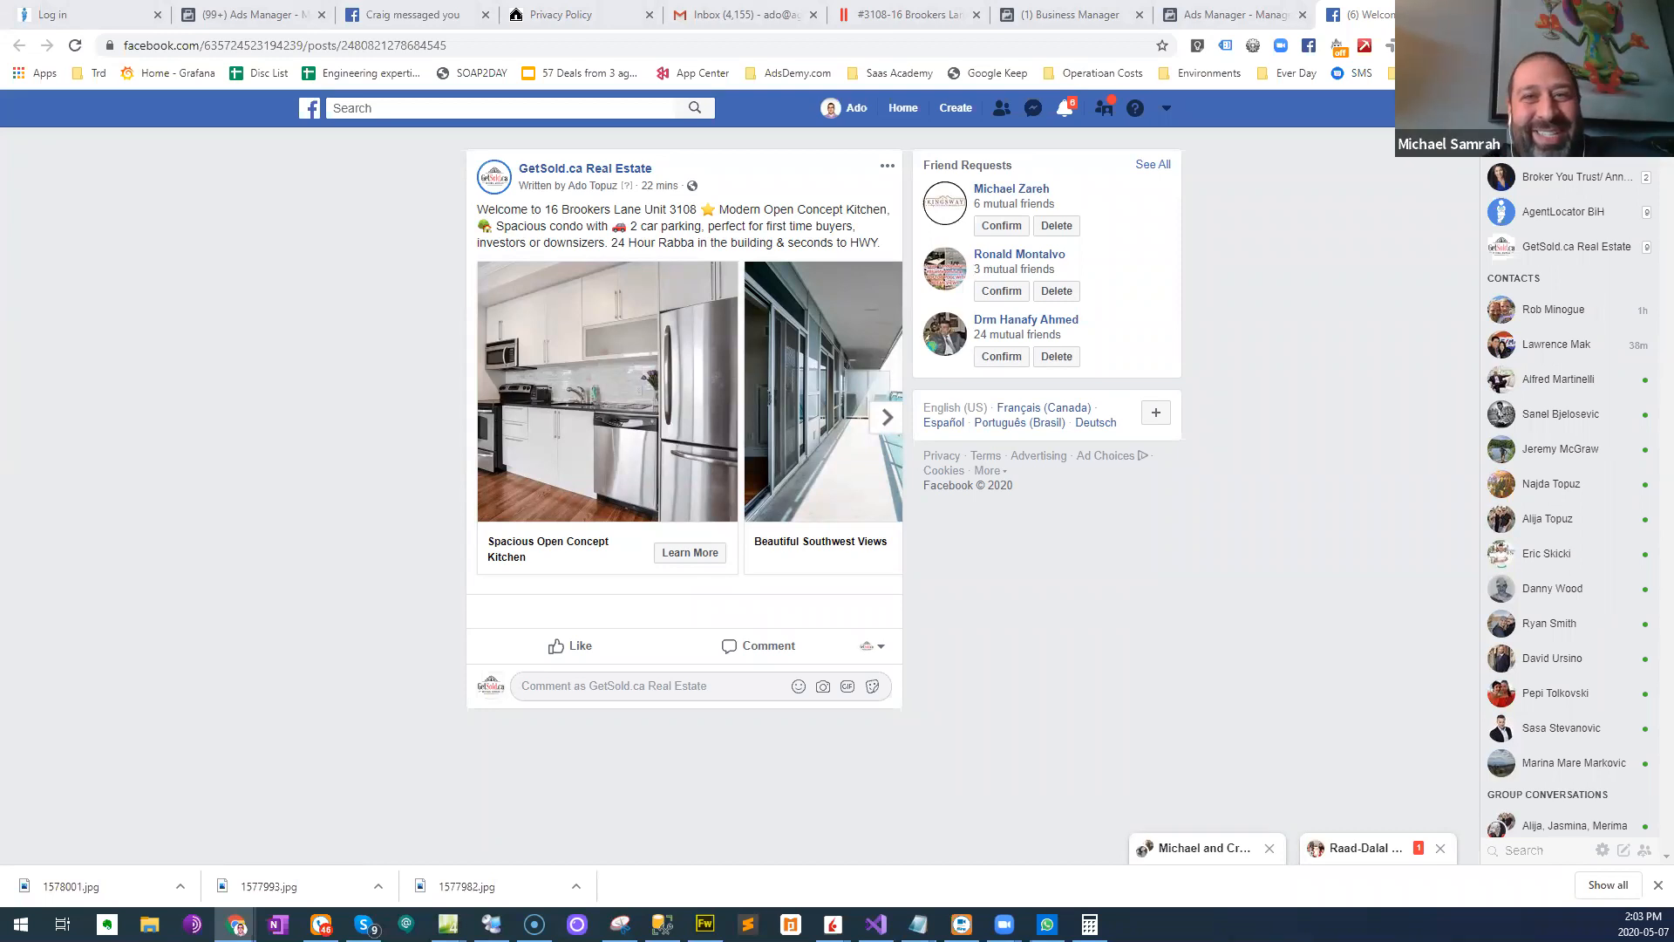
- Switch to the AgentLocator CRM window, maximize it, and open the Sources list from the CRM settings
{"action": "key", "text": "alt+Tab"}
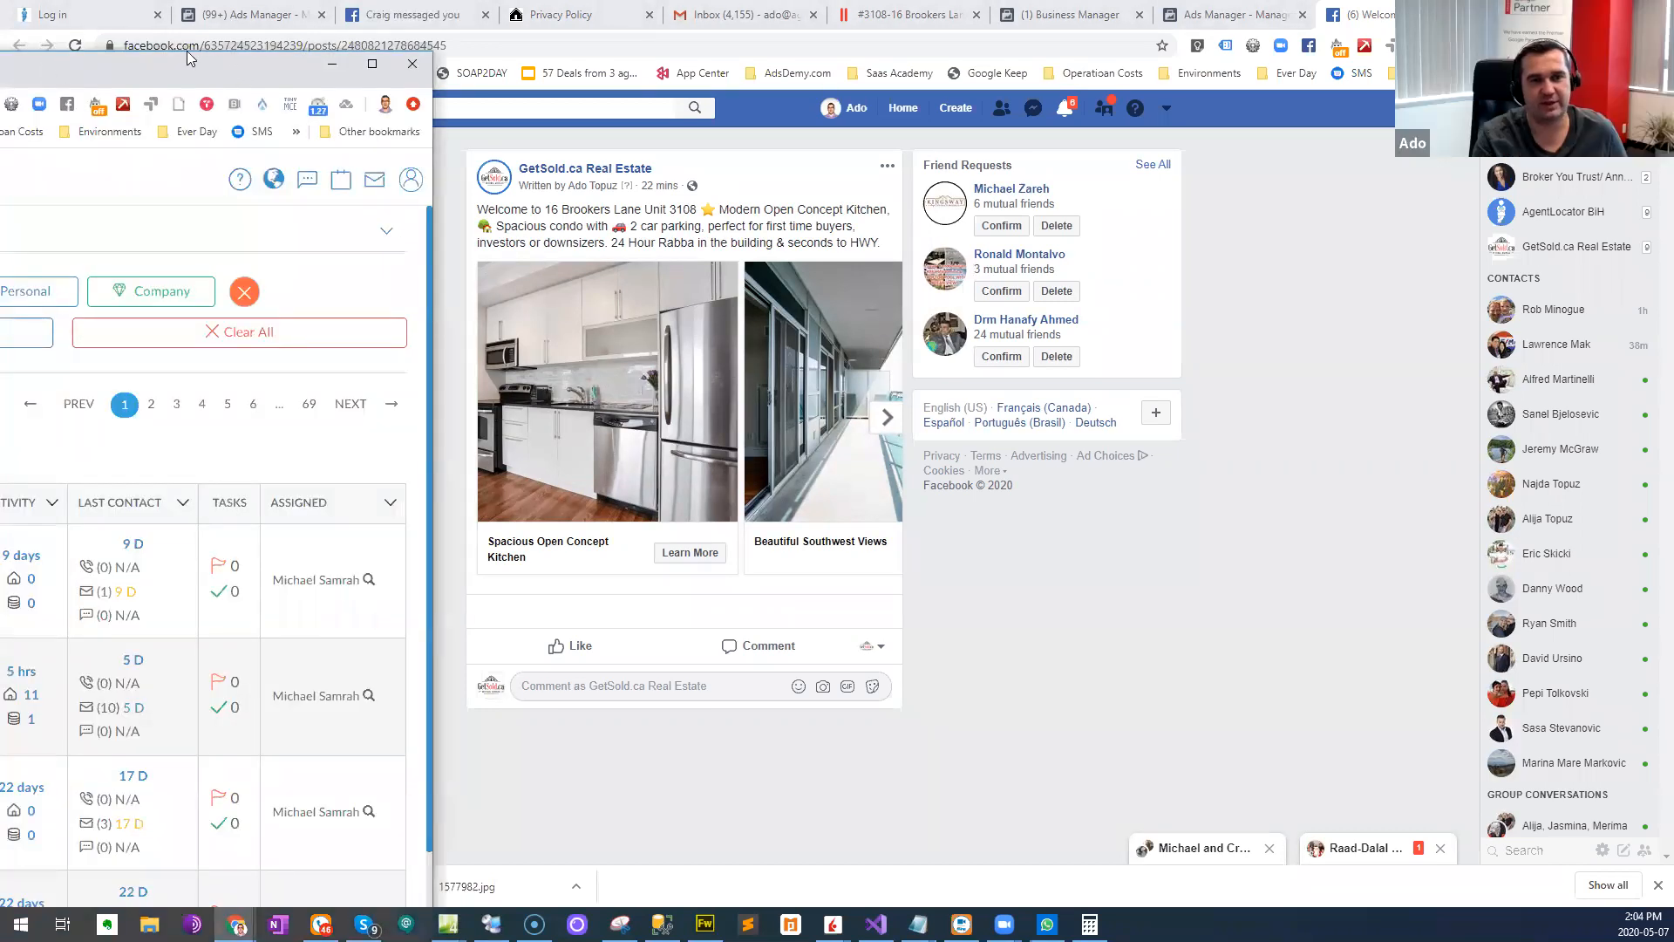
{"action": "left_click_drag", "start_coordinate": [186, 58], "coordinate": [187, 98]}
{"action": "double_click", "coordinate": [275, 112]}
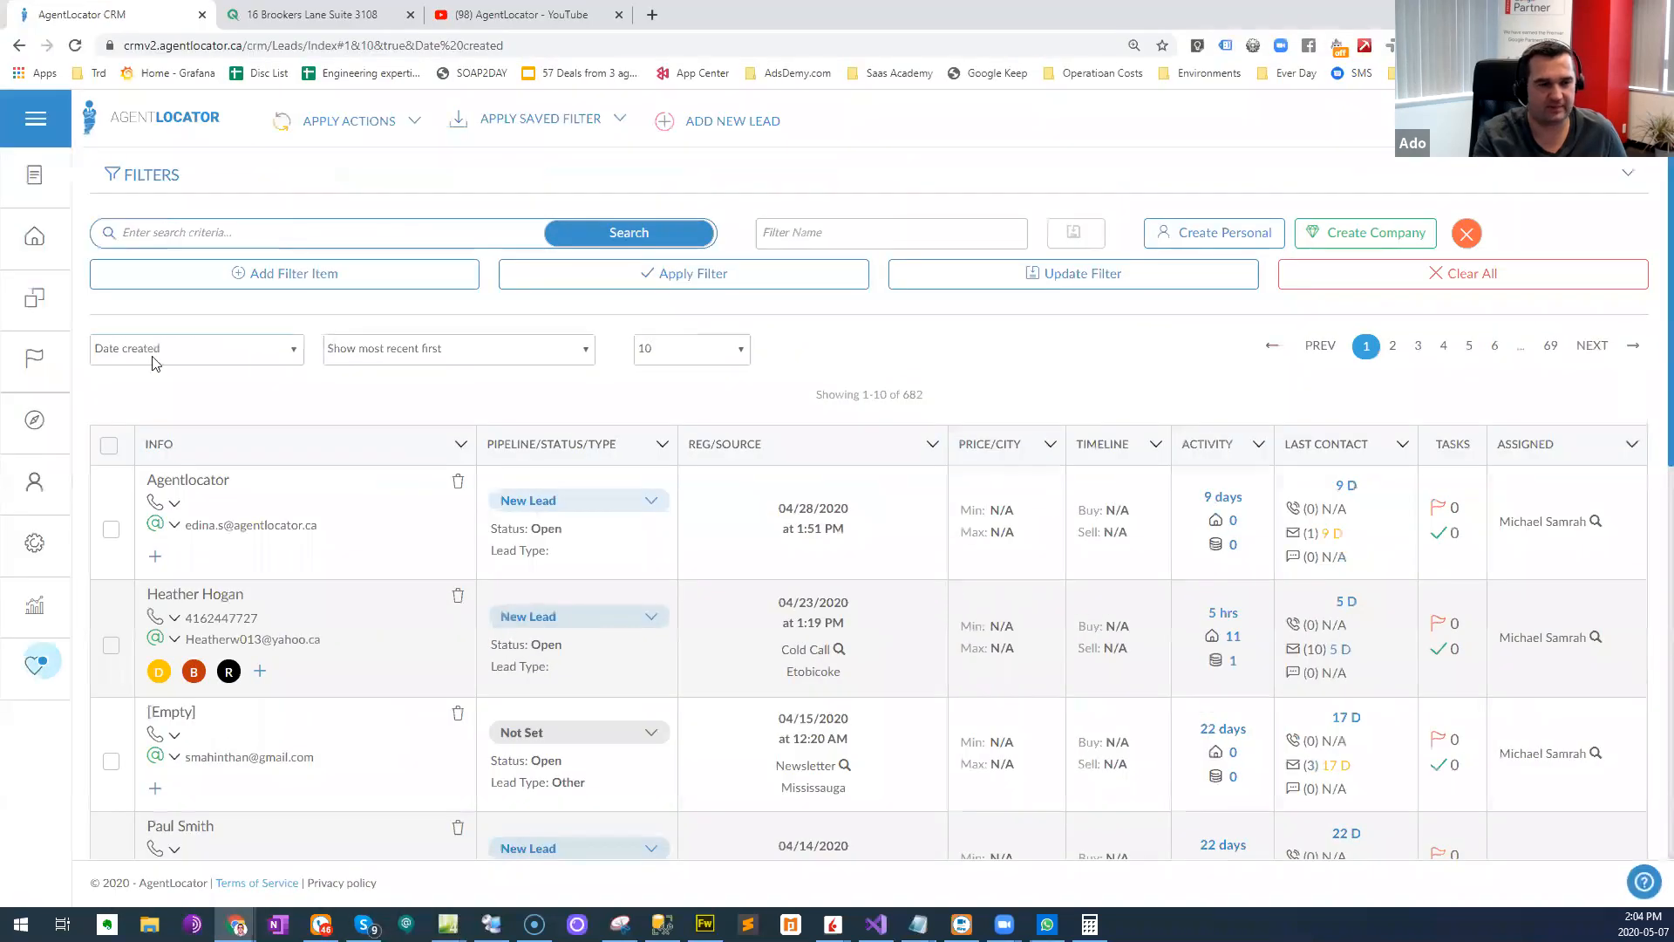
{"action": "left_click", "coordinate": [61, 558]}
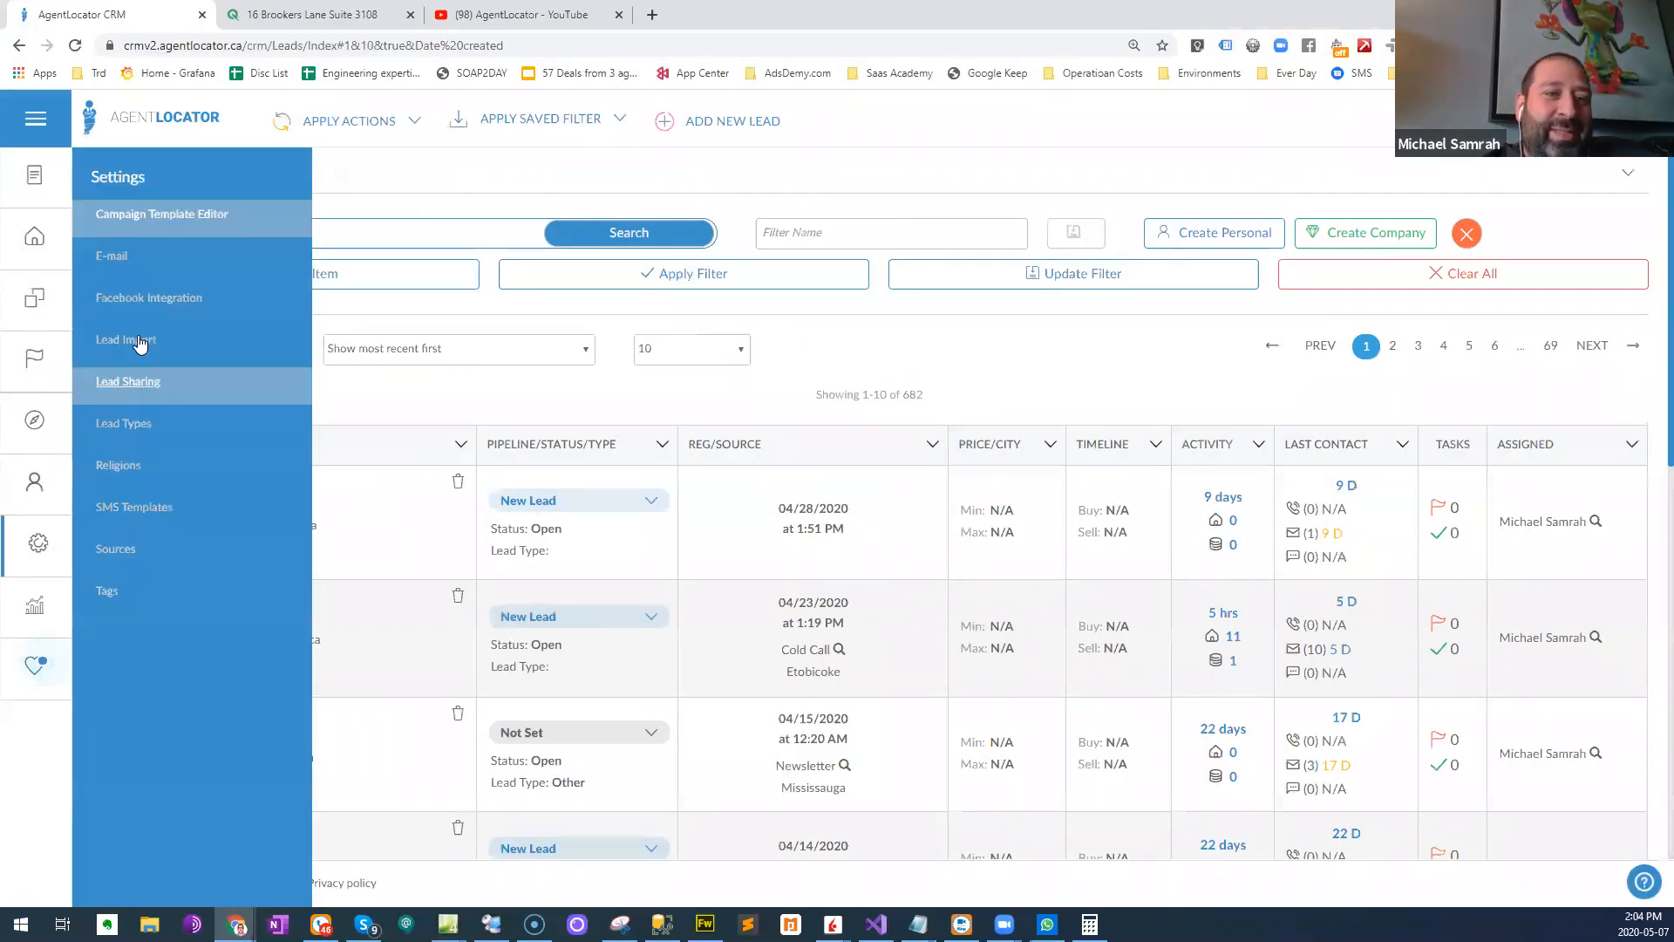
{"action": "left_click", "coordinate": [114, 551]}
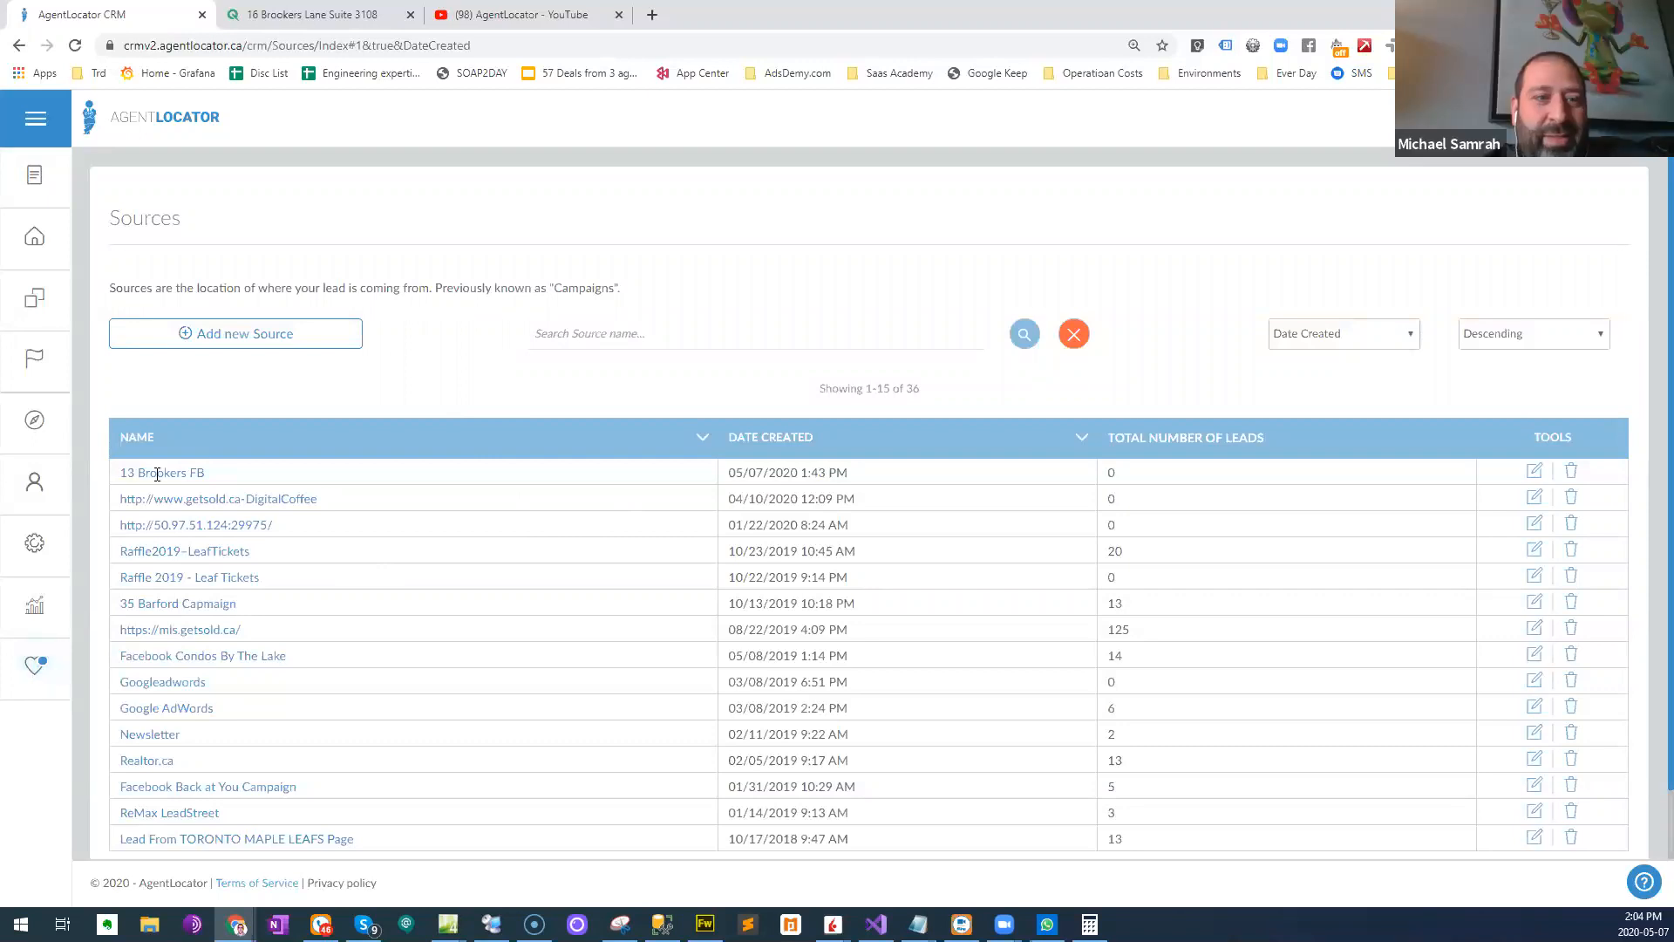
{"action": "left_click", "coordinate": [1534, 471]}
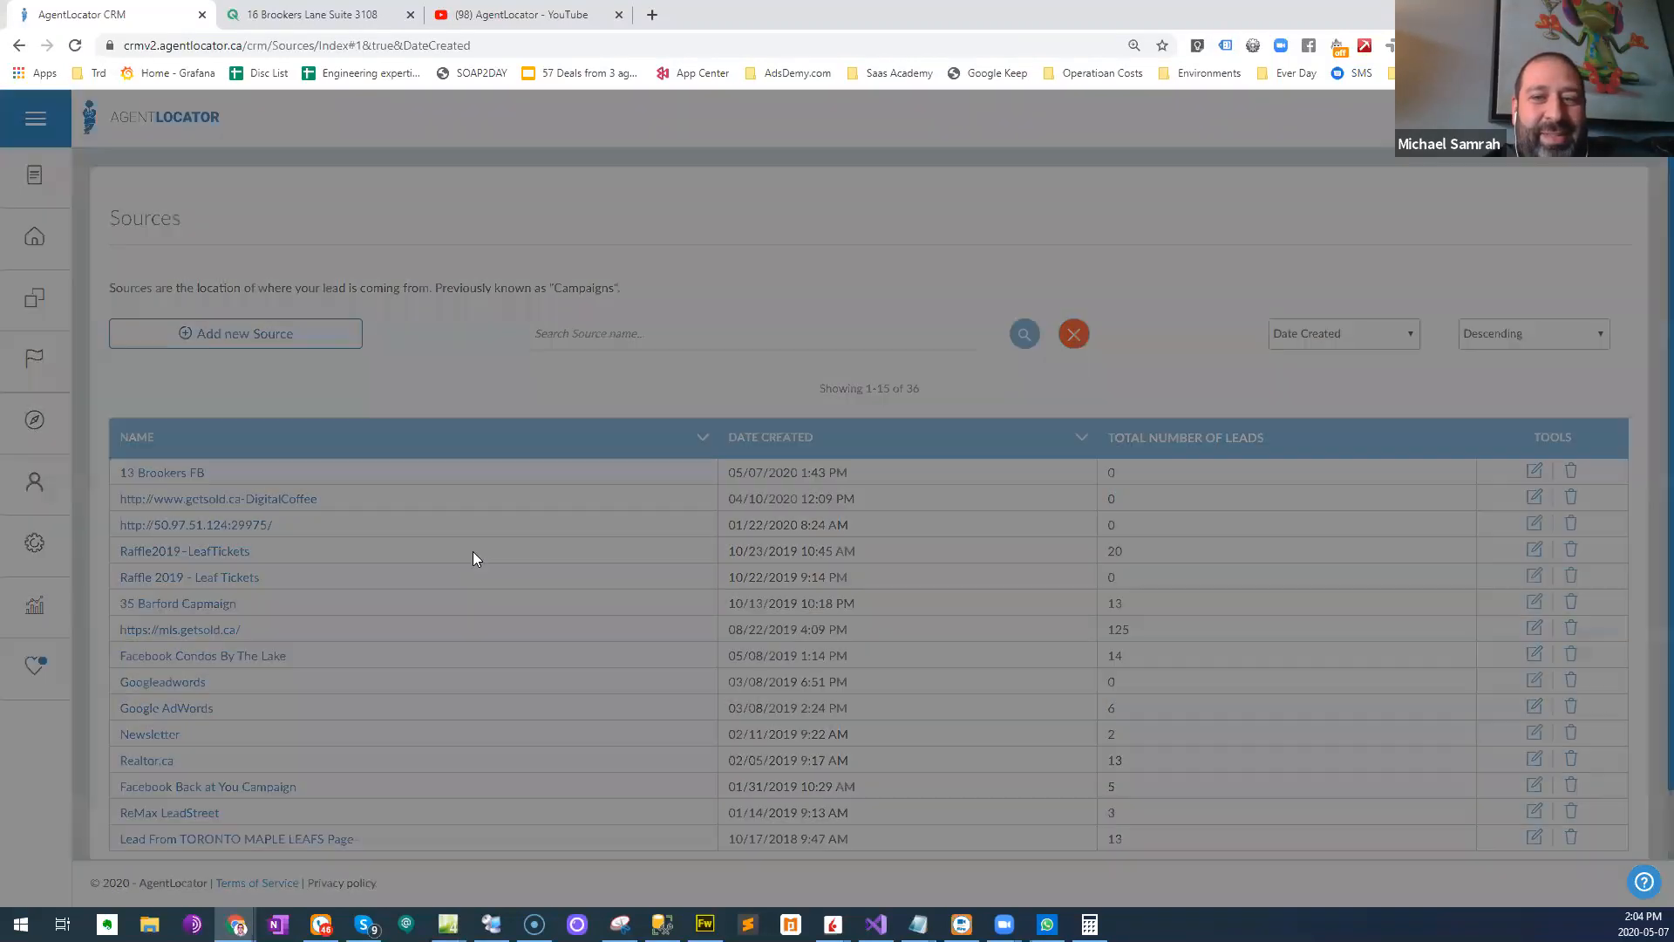
{"action": "left_click", "coordinate": [479, 245]}
{"action": "key", "text": "BackSpace"}
{"action": "type", "text": "6 Brookers FB"}
{"action": "left_click", "coordinate": [1106, 305]}
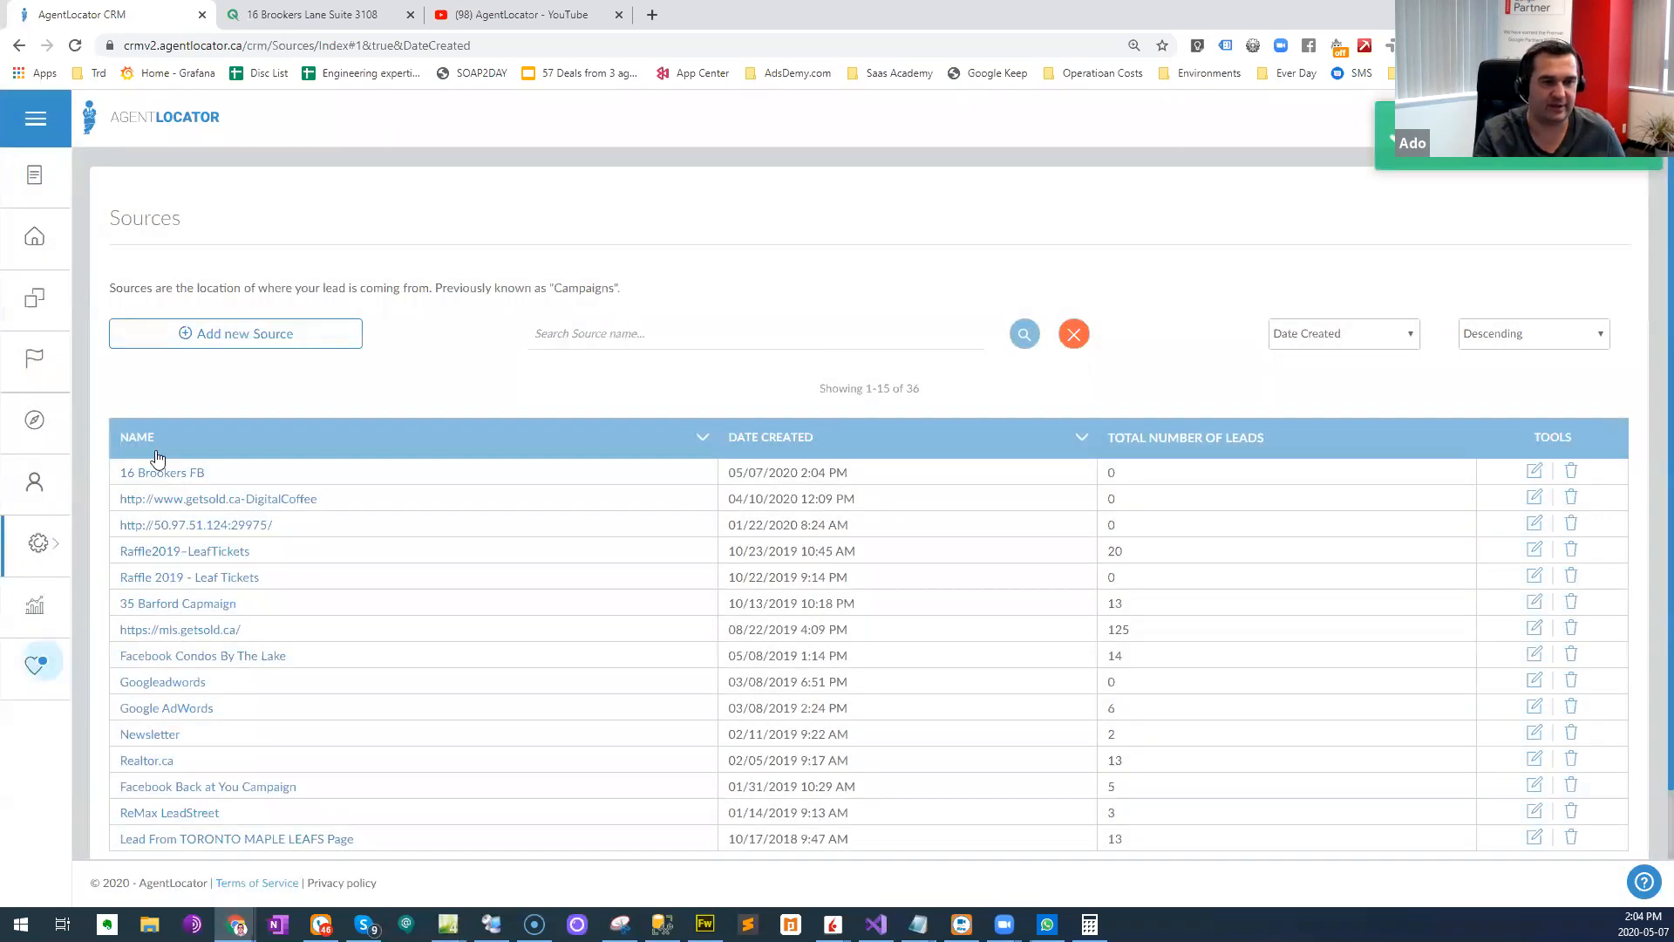
{"action": "left_click", "coordinate": [35, 544]}
{"action": "left_click", "coordinate": [193, 233]}
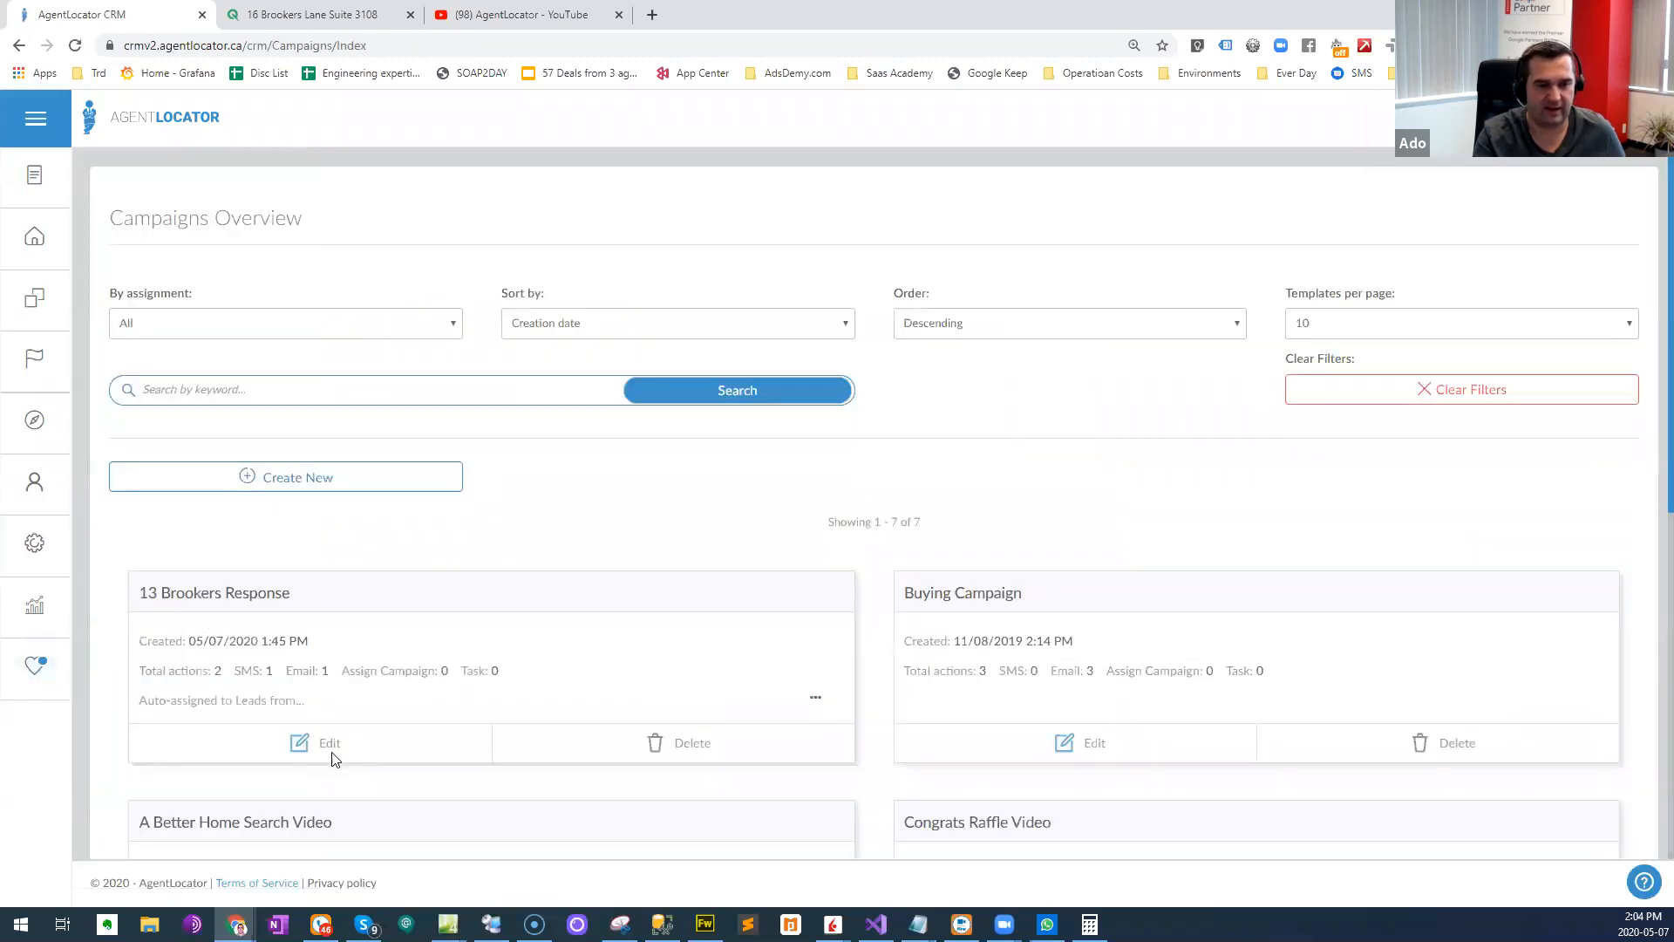
{"action": "left_click", "coordinate": [312, 742]}
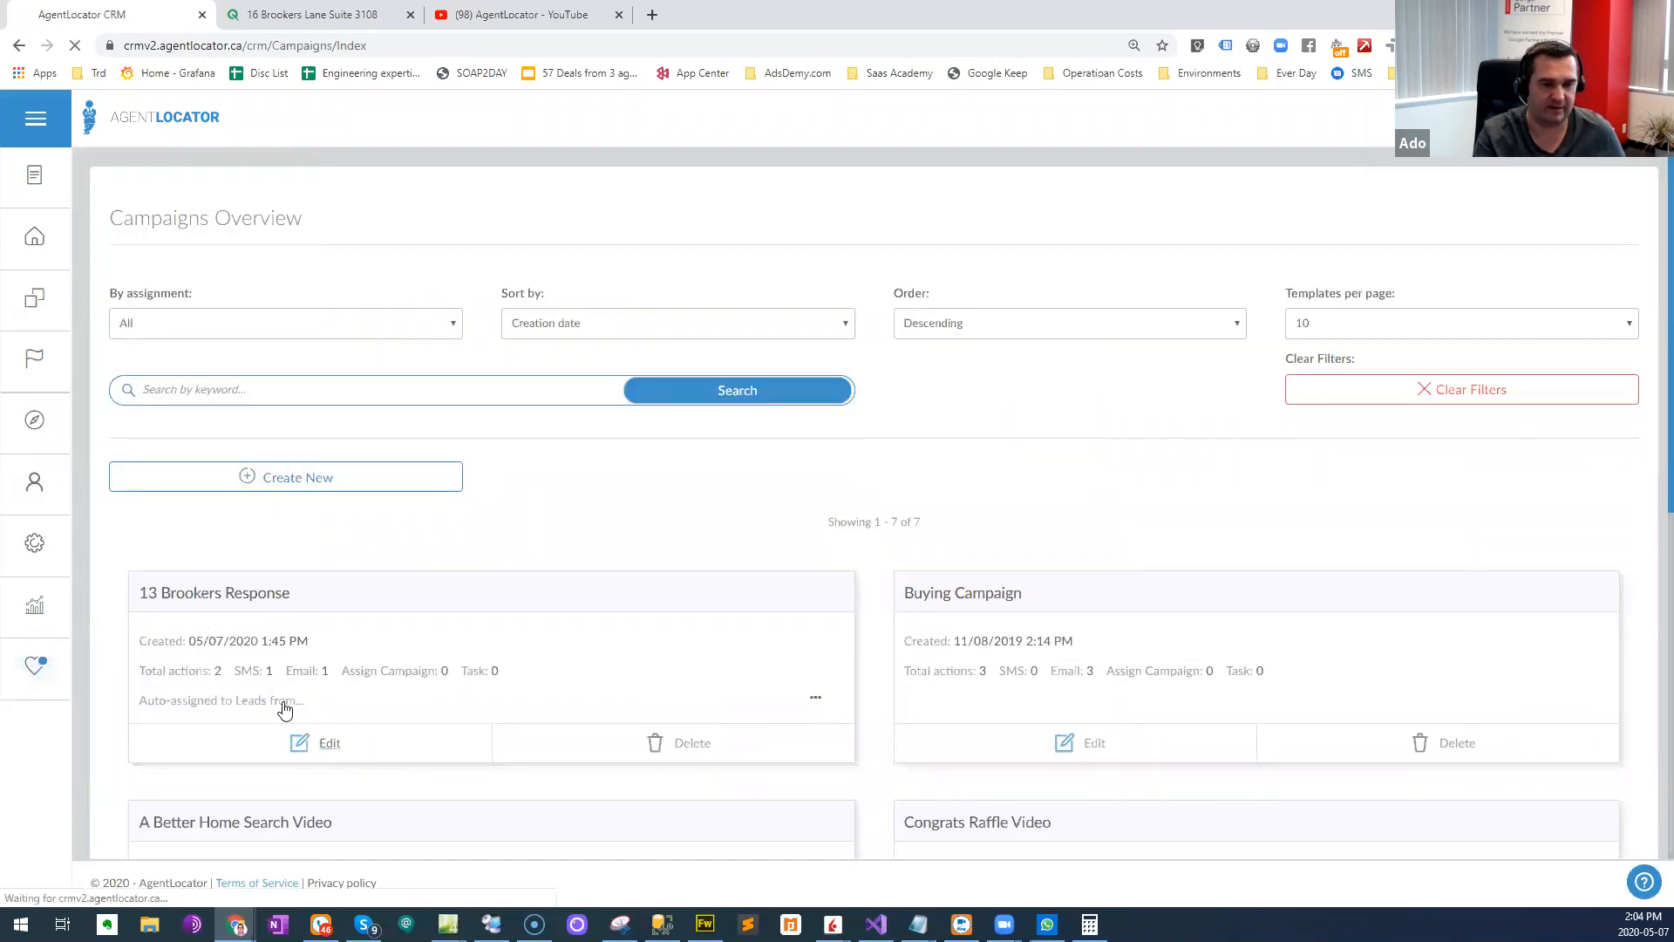
{"action": "left_click", "coordinate": [1137, 311]}
{"action": "key", "text": "BackSpace"}
{"action": "type", "text": "6 Brookers Response"}
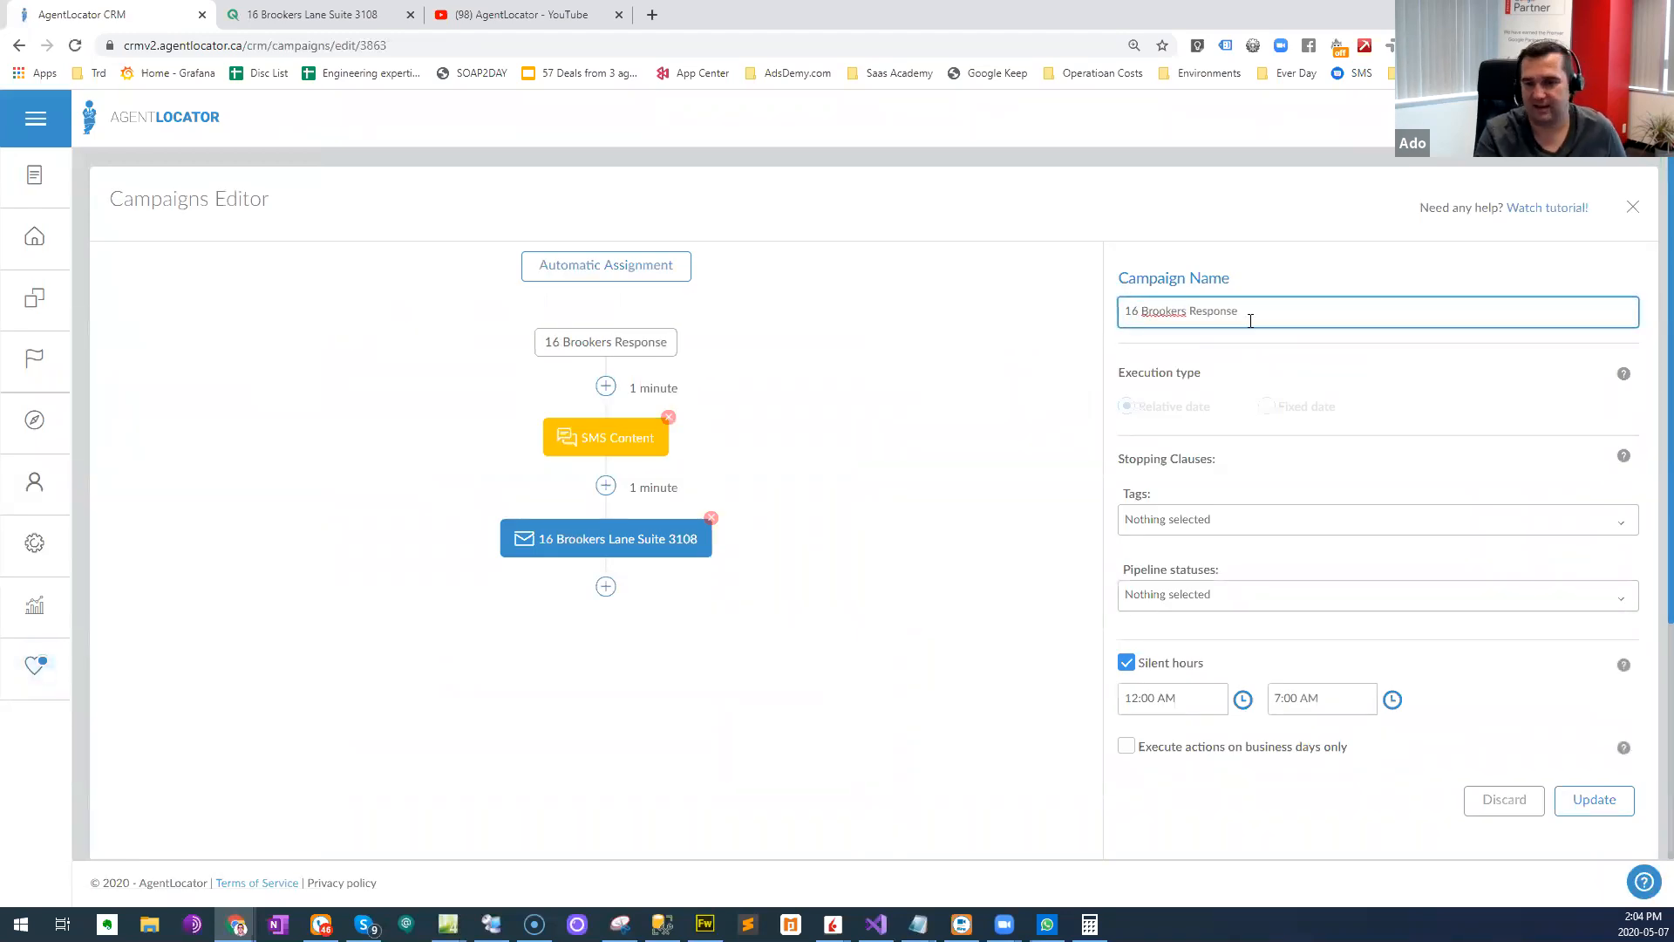
{"action": "left_click", "coordinate": [1604, 800]}
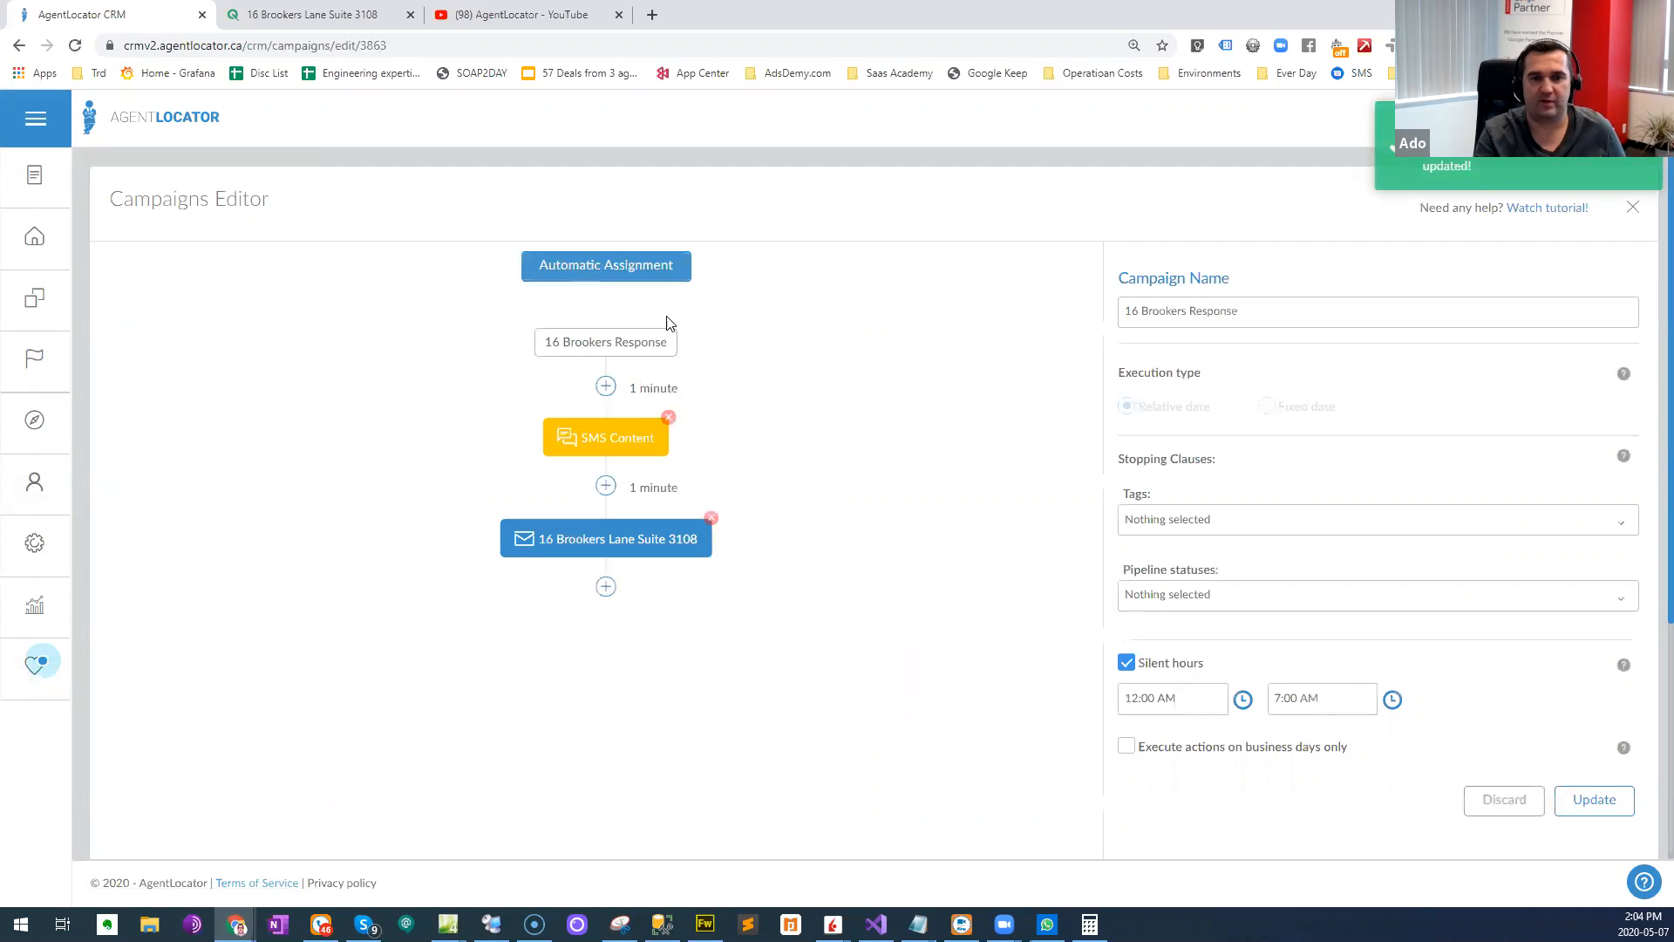
{"action": "left_click", "coordinate": [663, 270]}
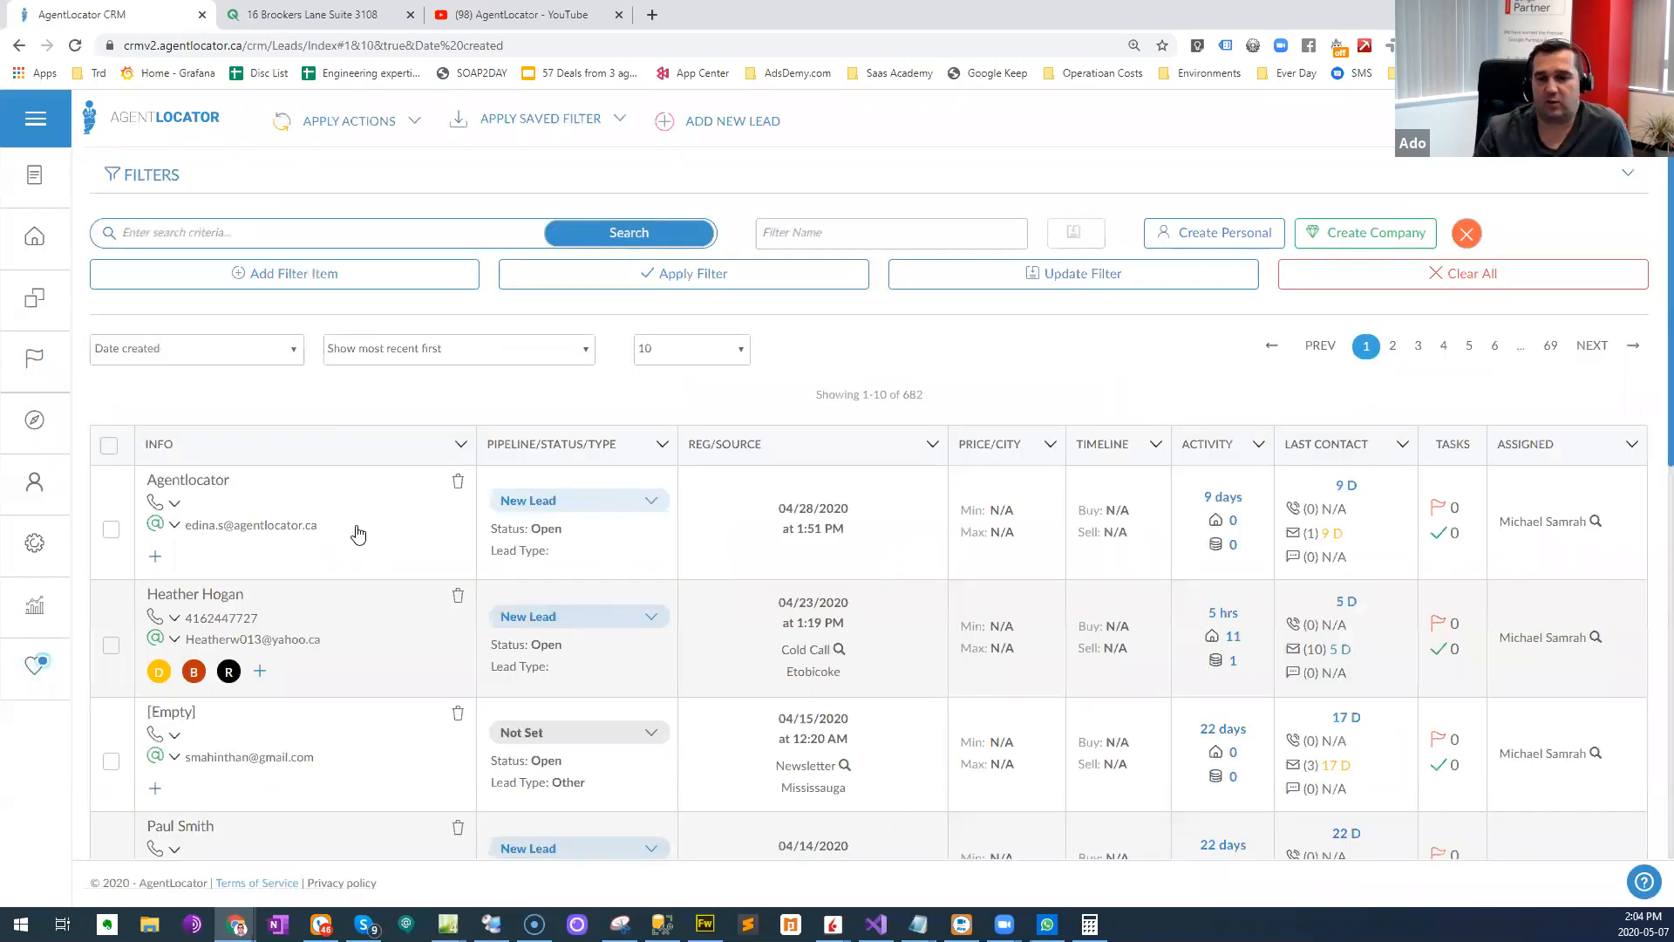
- Switch to YouTube to view the AgentLocator channel's uploaded videos
{"action": "left_click", "coordinate": [493, 11]}
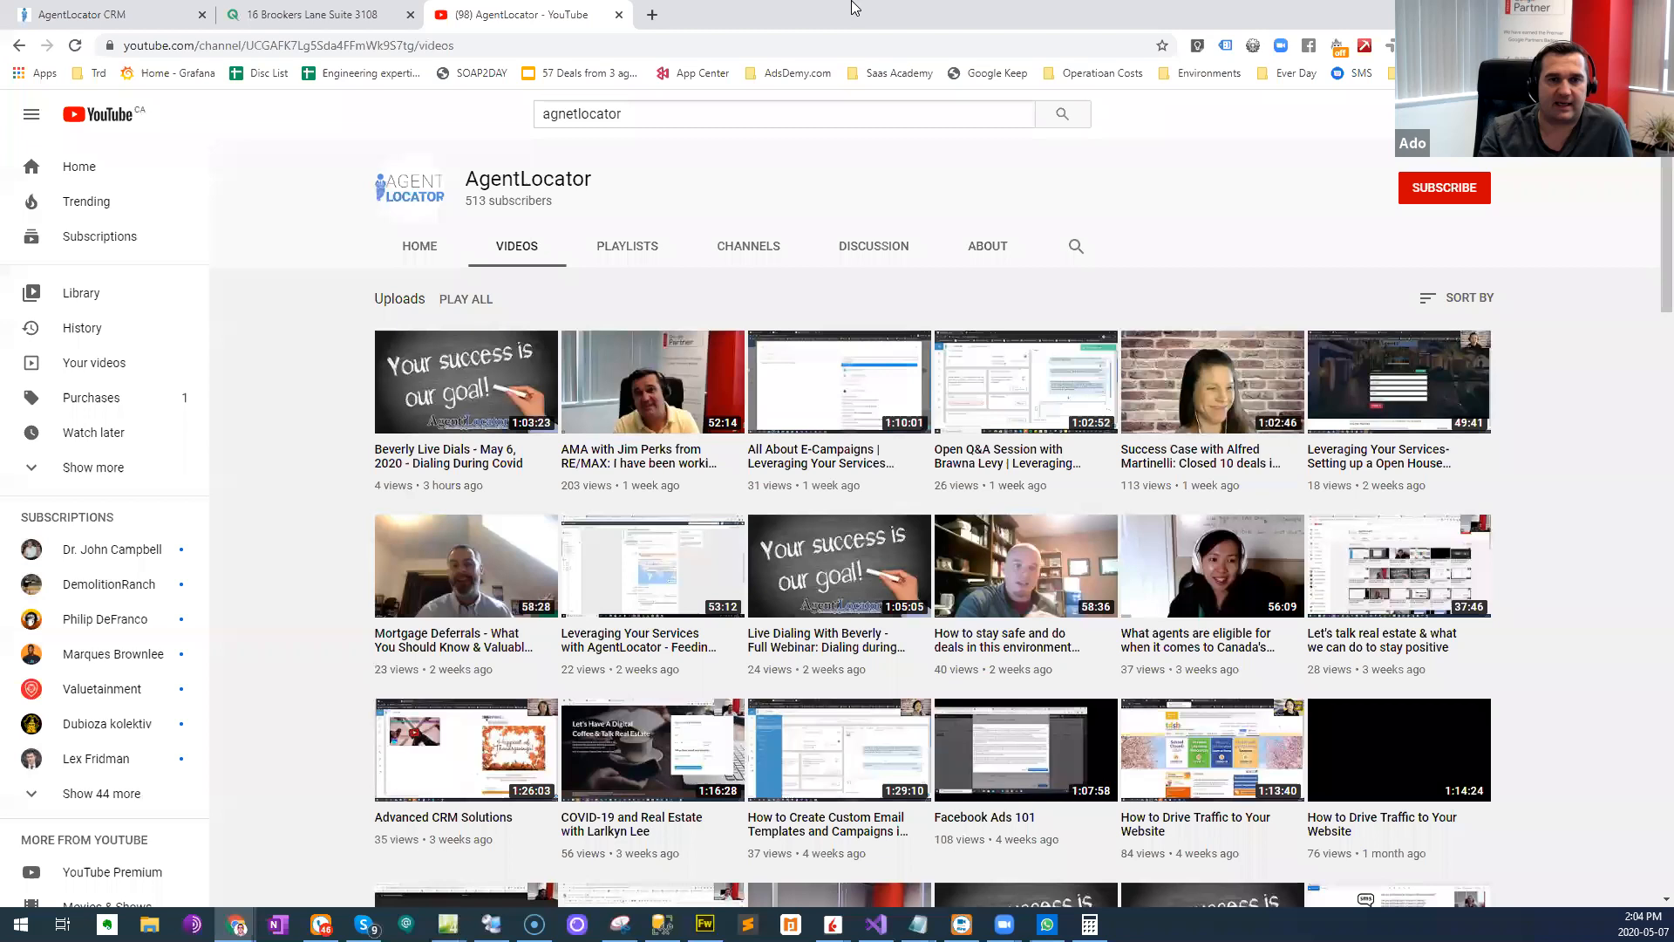